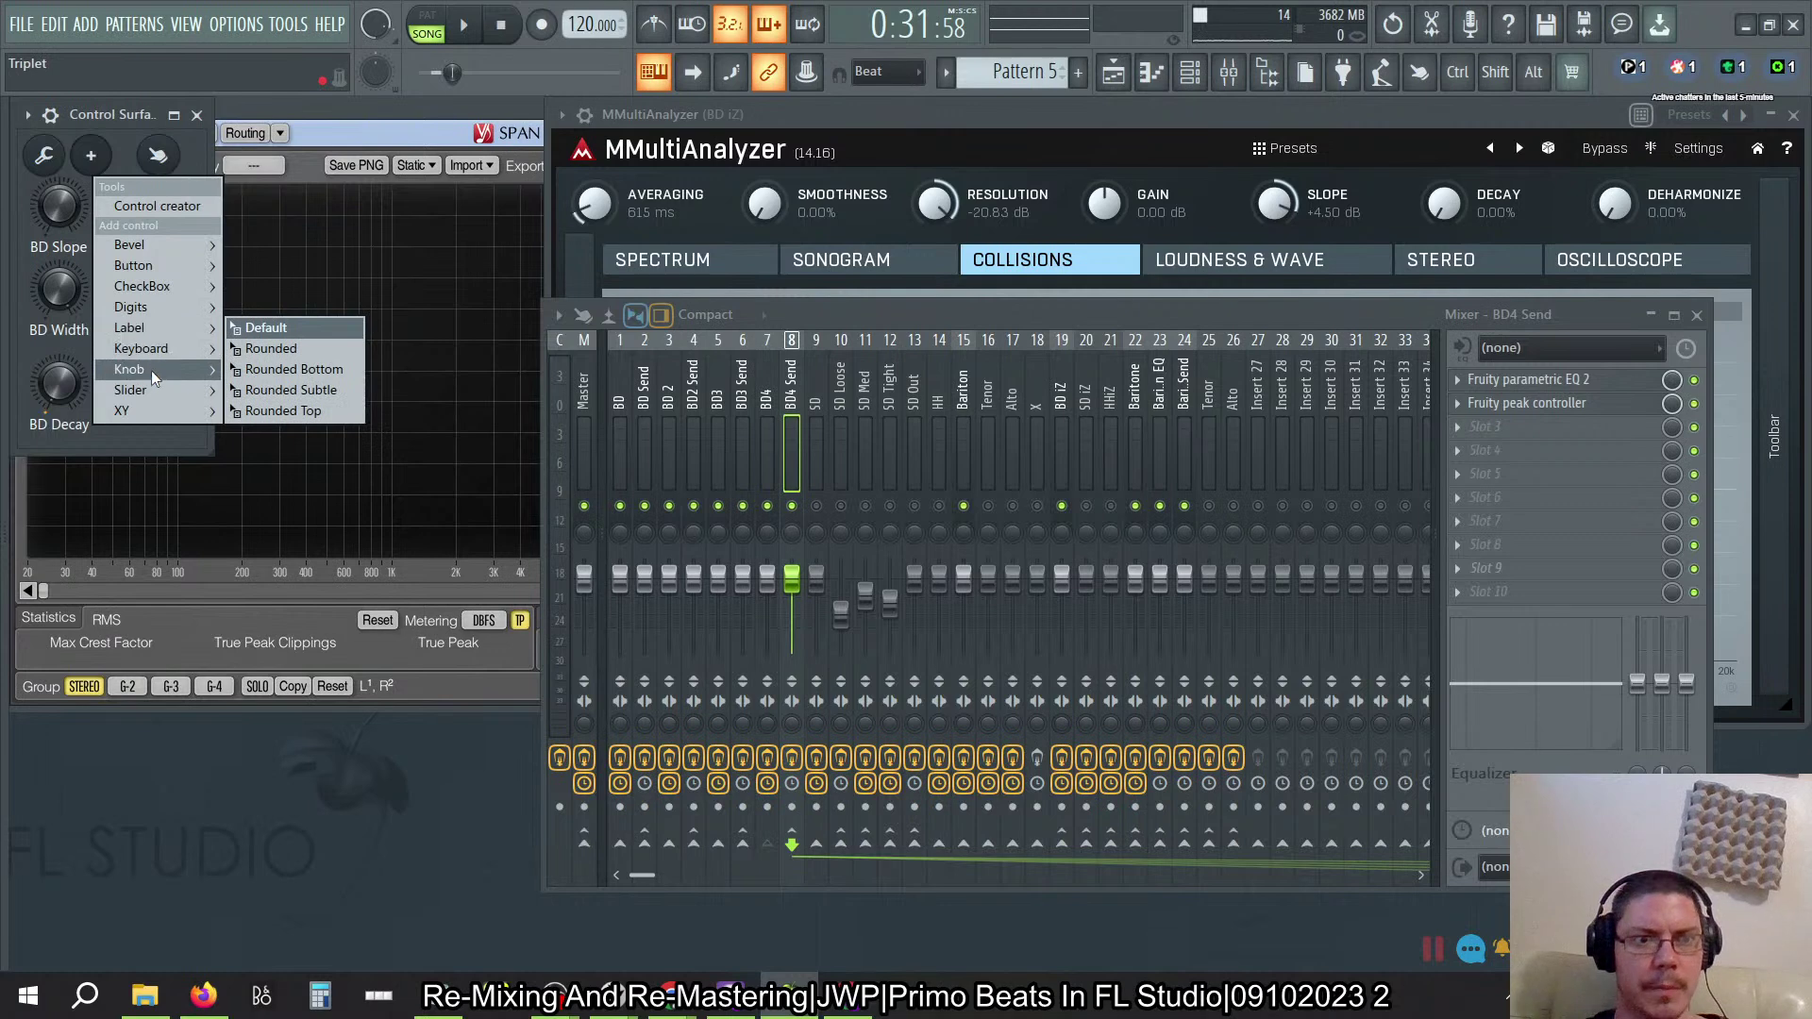
Step: Add another knob to the control surface under Bass Width and rename it Bass Decay
{"action": "left_click", "coordinate": [300, 403]}
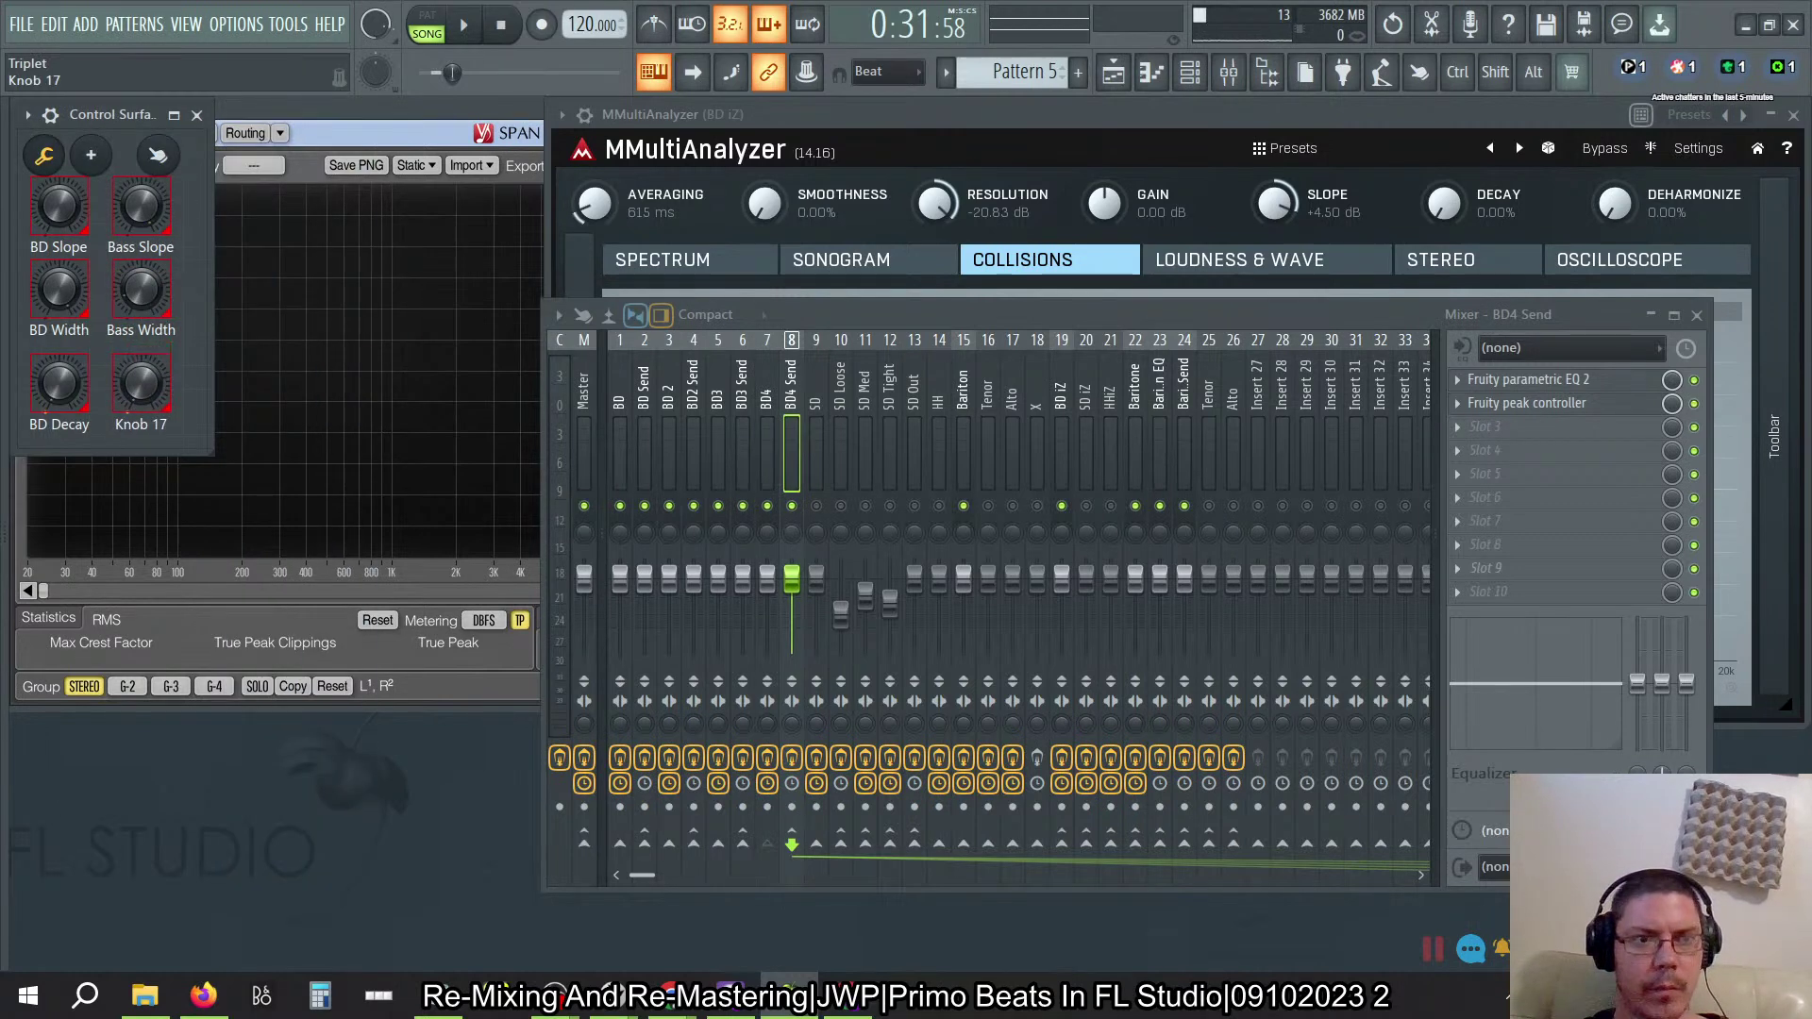
{"action": "right_click", "coordinate": [148, 396]}
{"action": "left_click", "coordinate": [246, 440]}
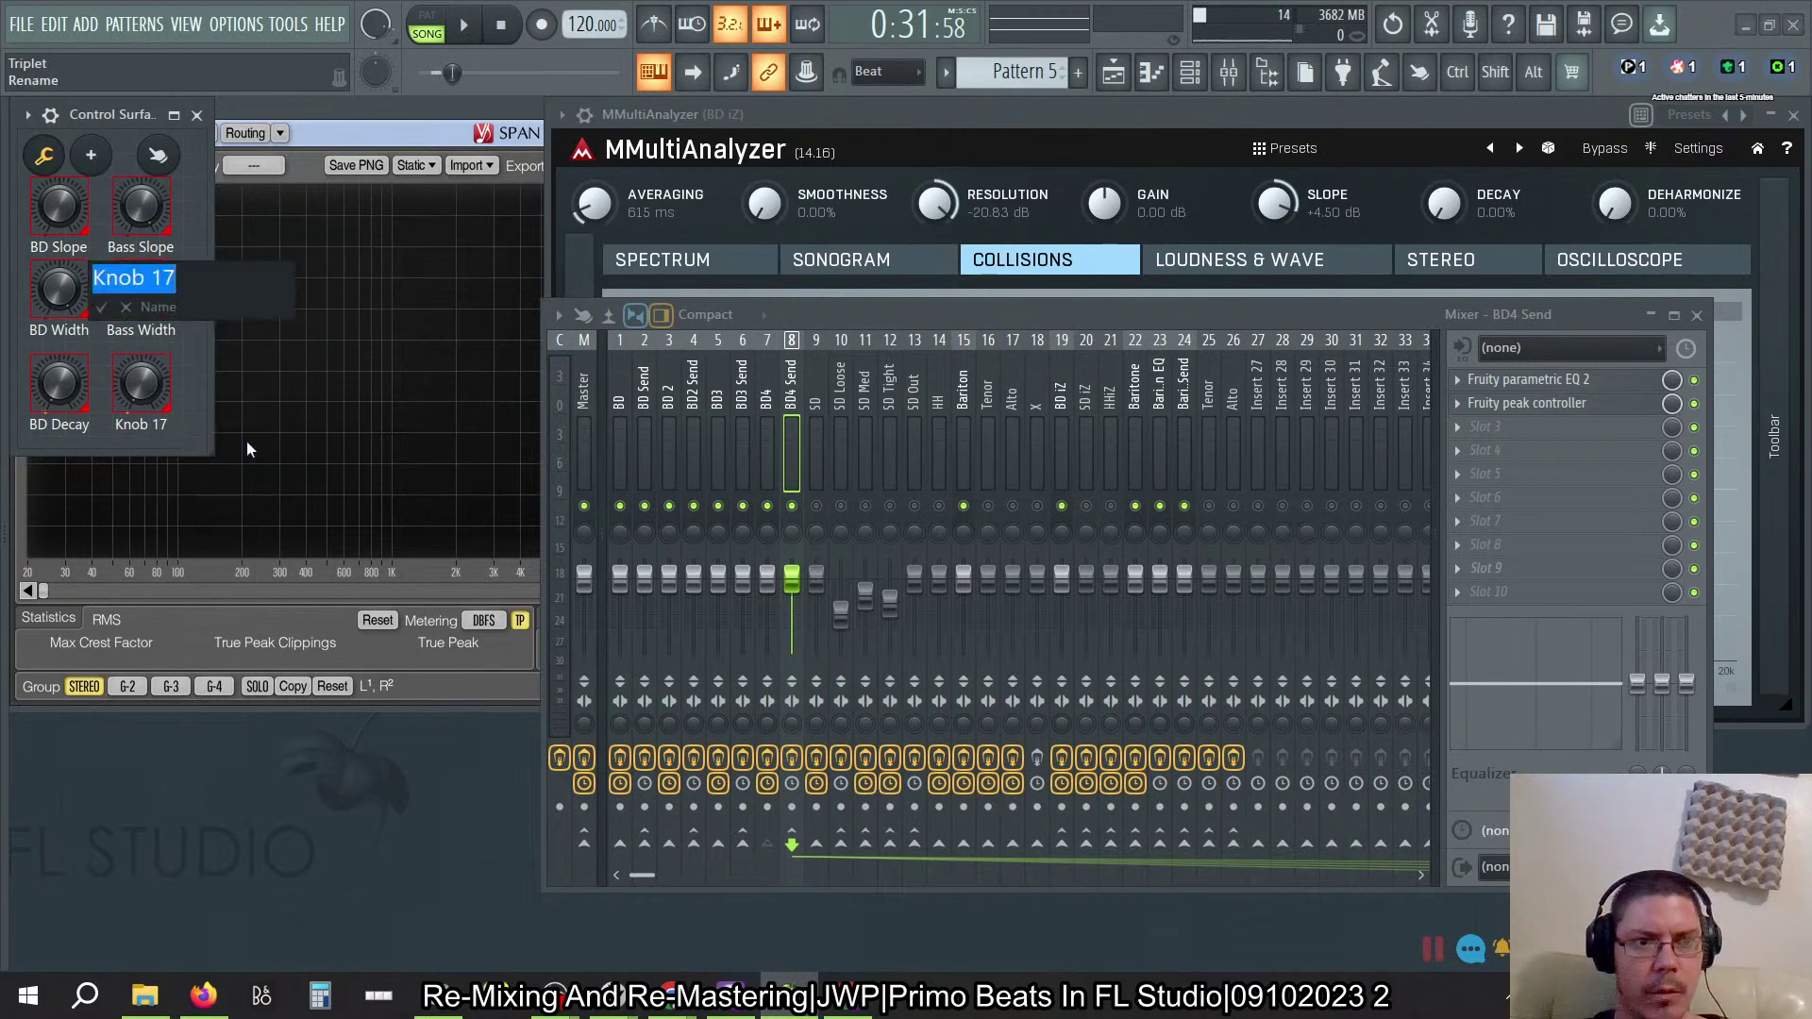
{"action": "type", "text": "Bass Decay"}
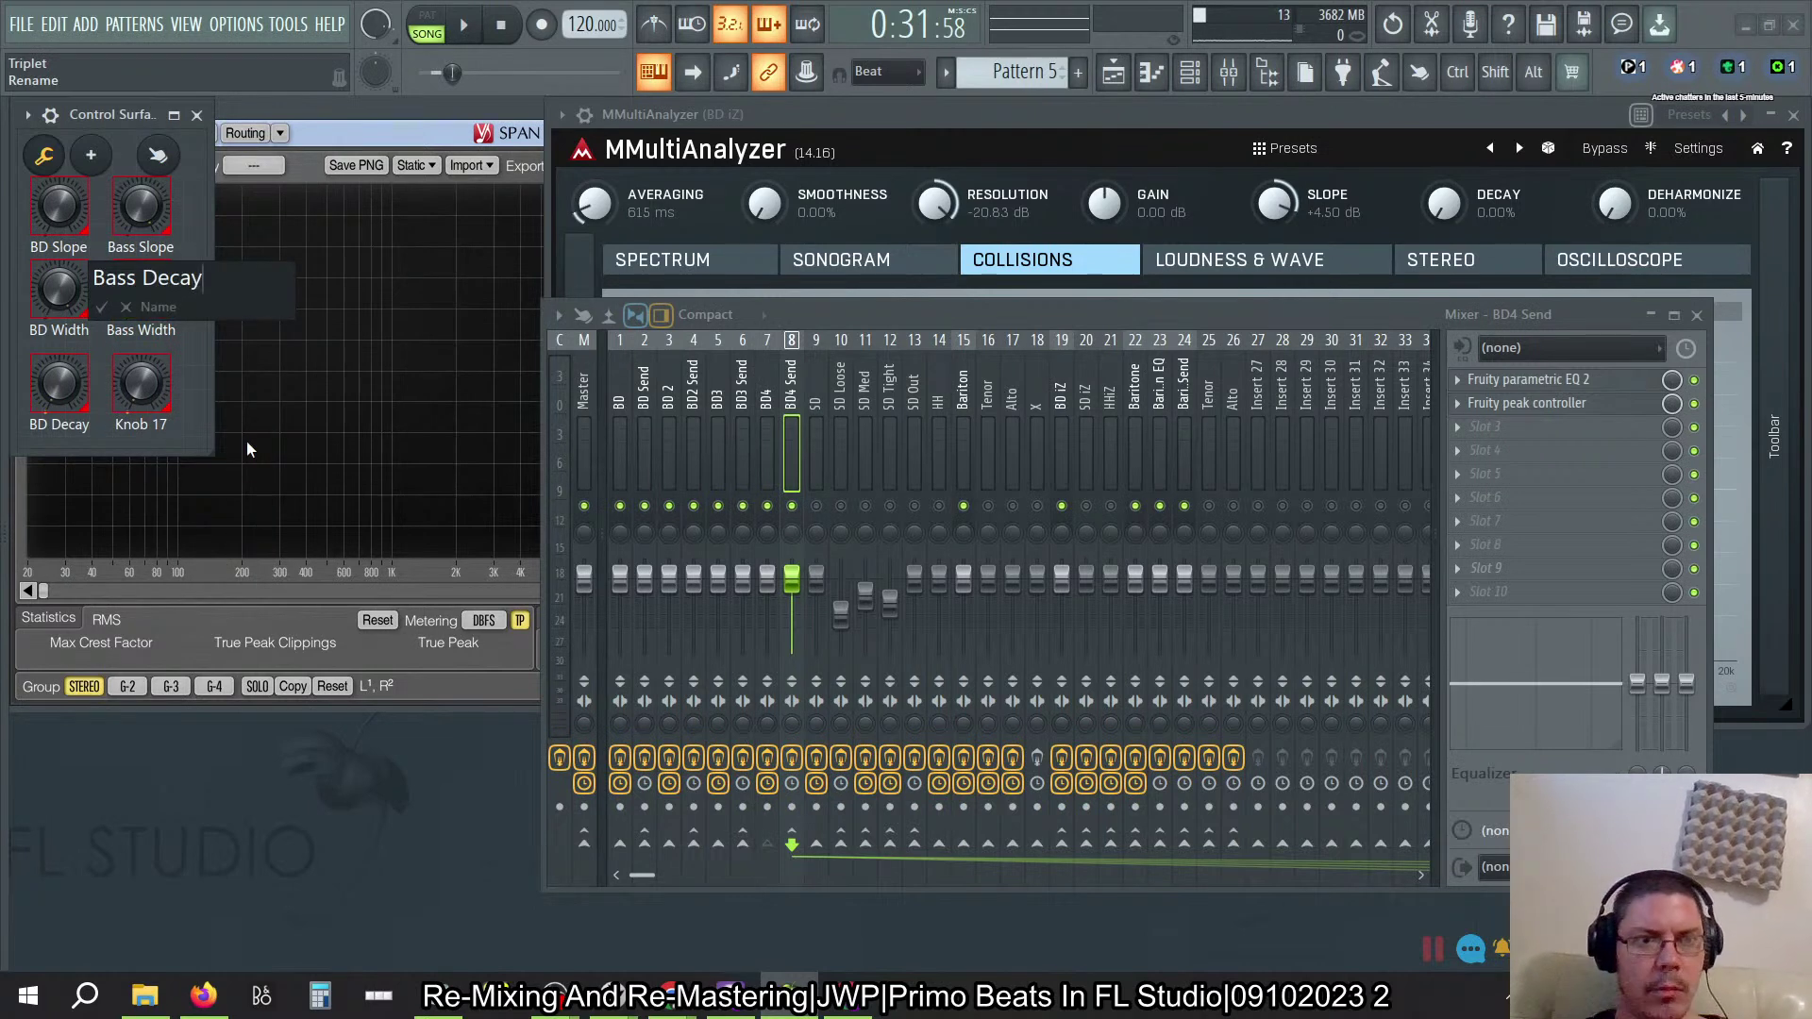
{"action": "key", "text": "Return"}
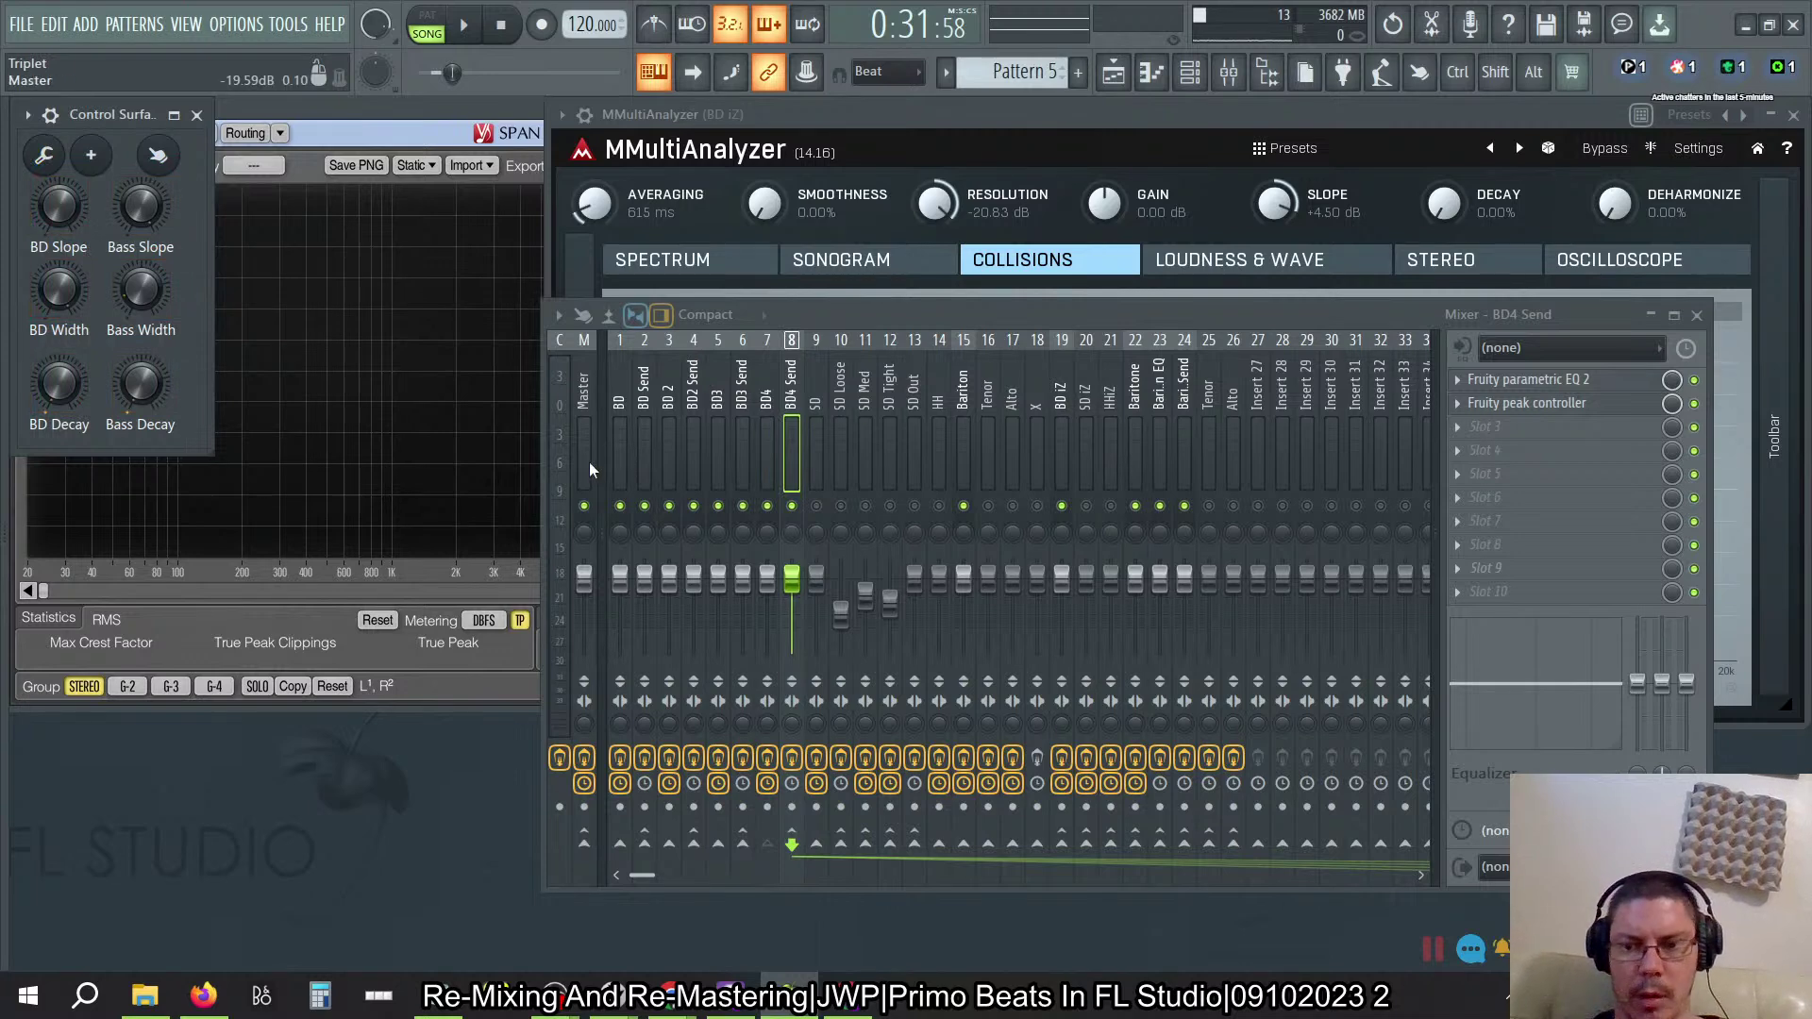
Step: Switch the Windows playback device to the VoiceMeeter input and get the song playing
{"action": "key", "text": "space"}
{"action": "key", "text": "space"}
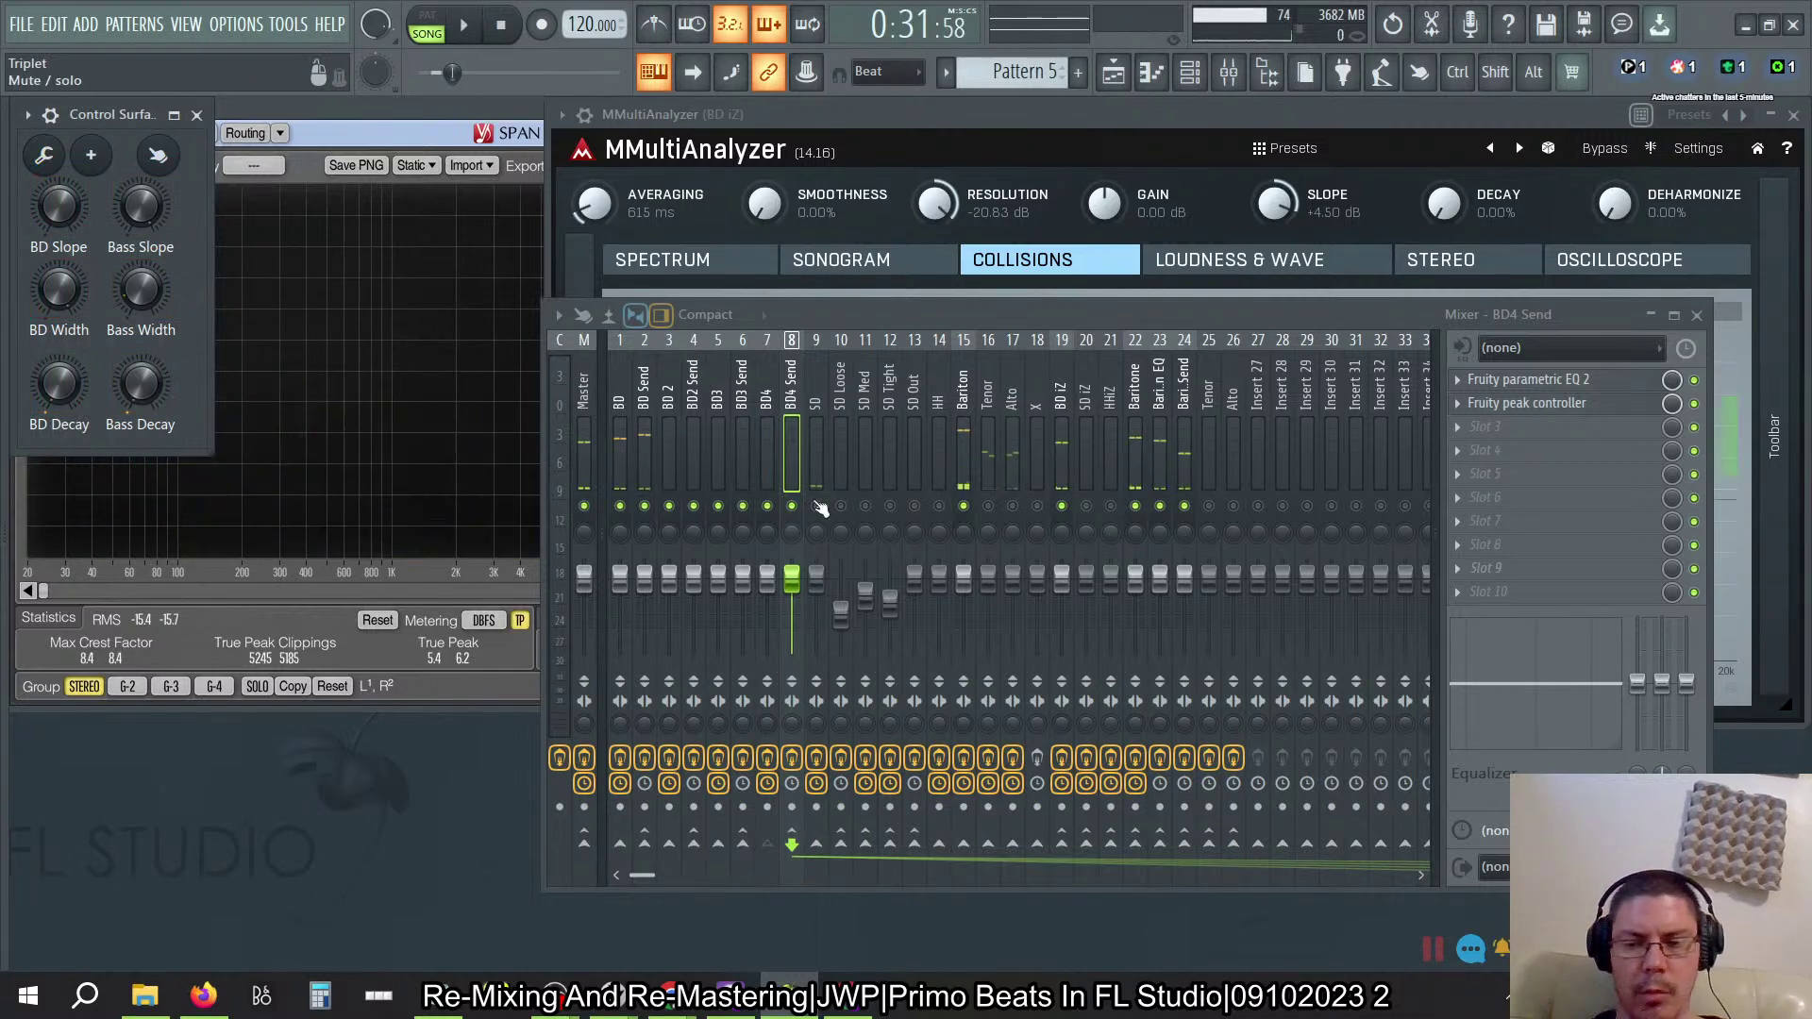
{"action": "left_click", "coordinate": [1629, 996]}
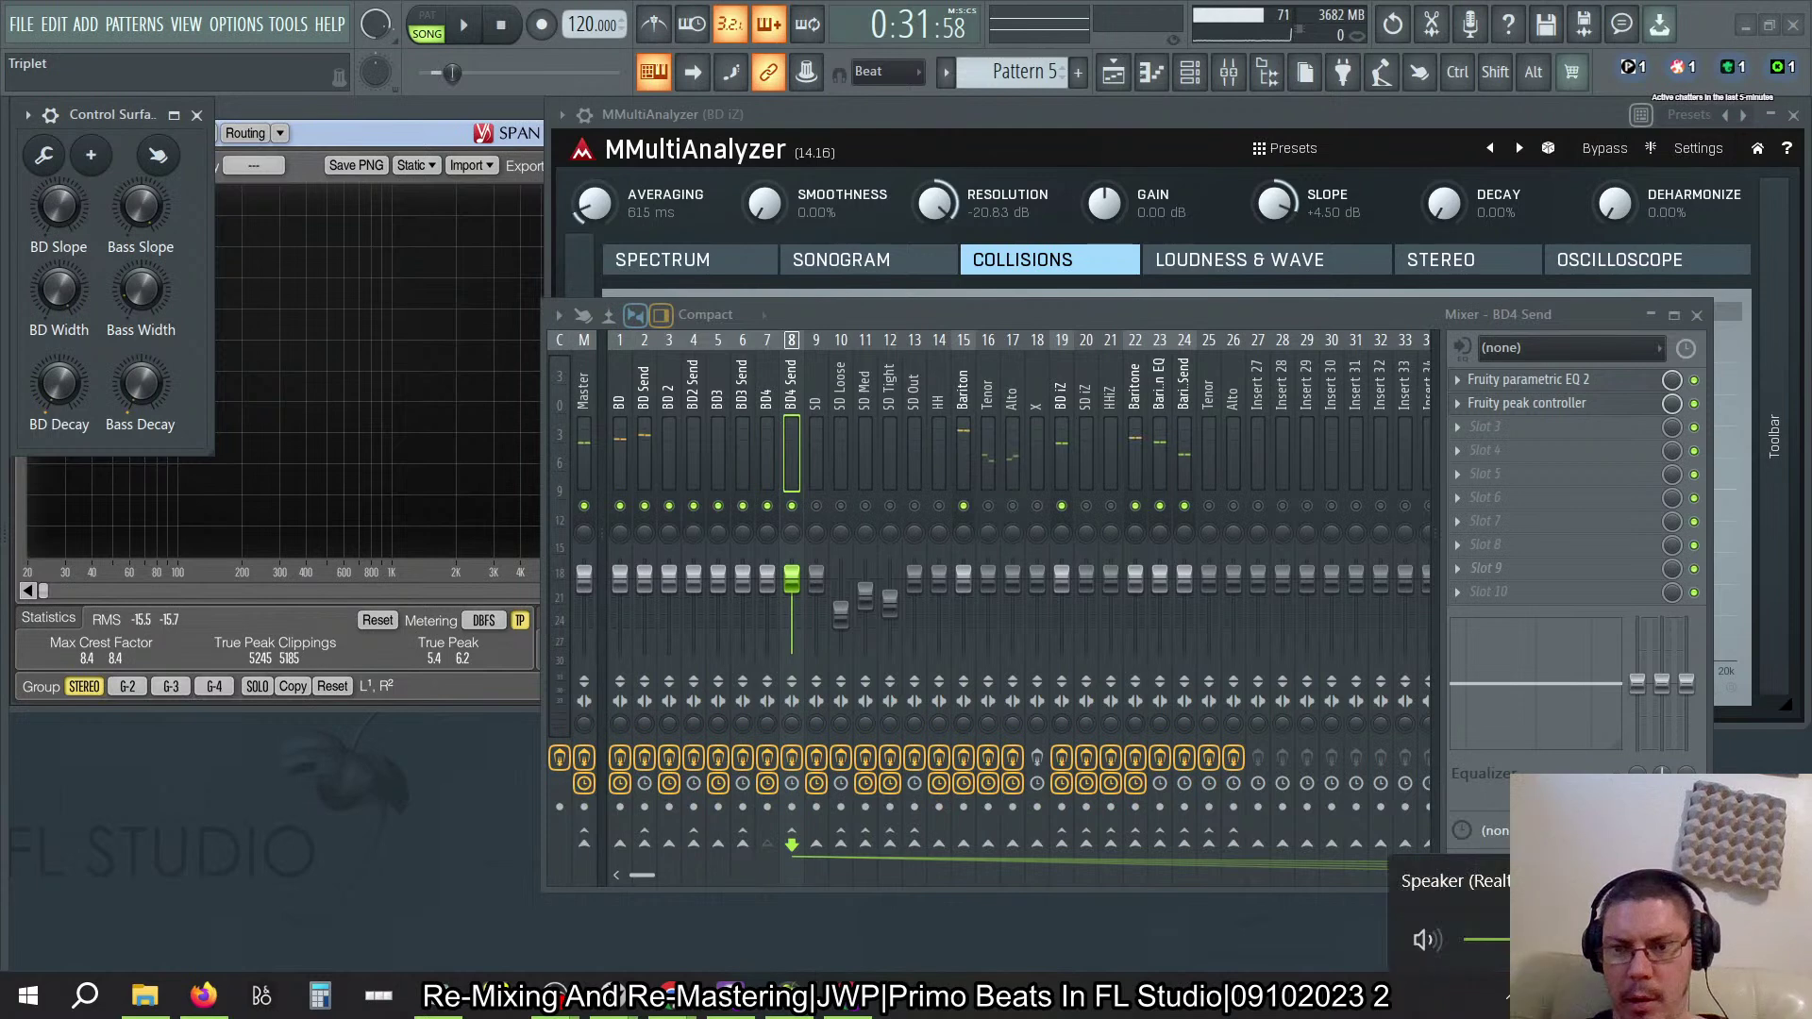
{"action": "left_click", "coordinate": [1789, 884]}
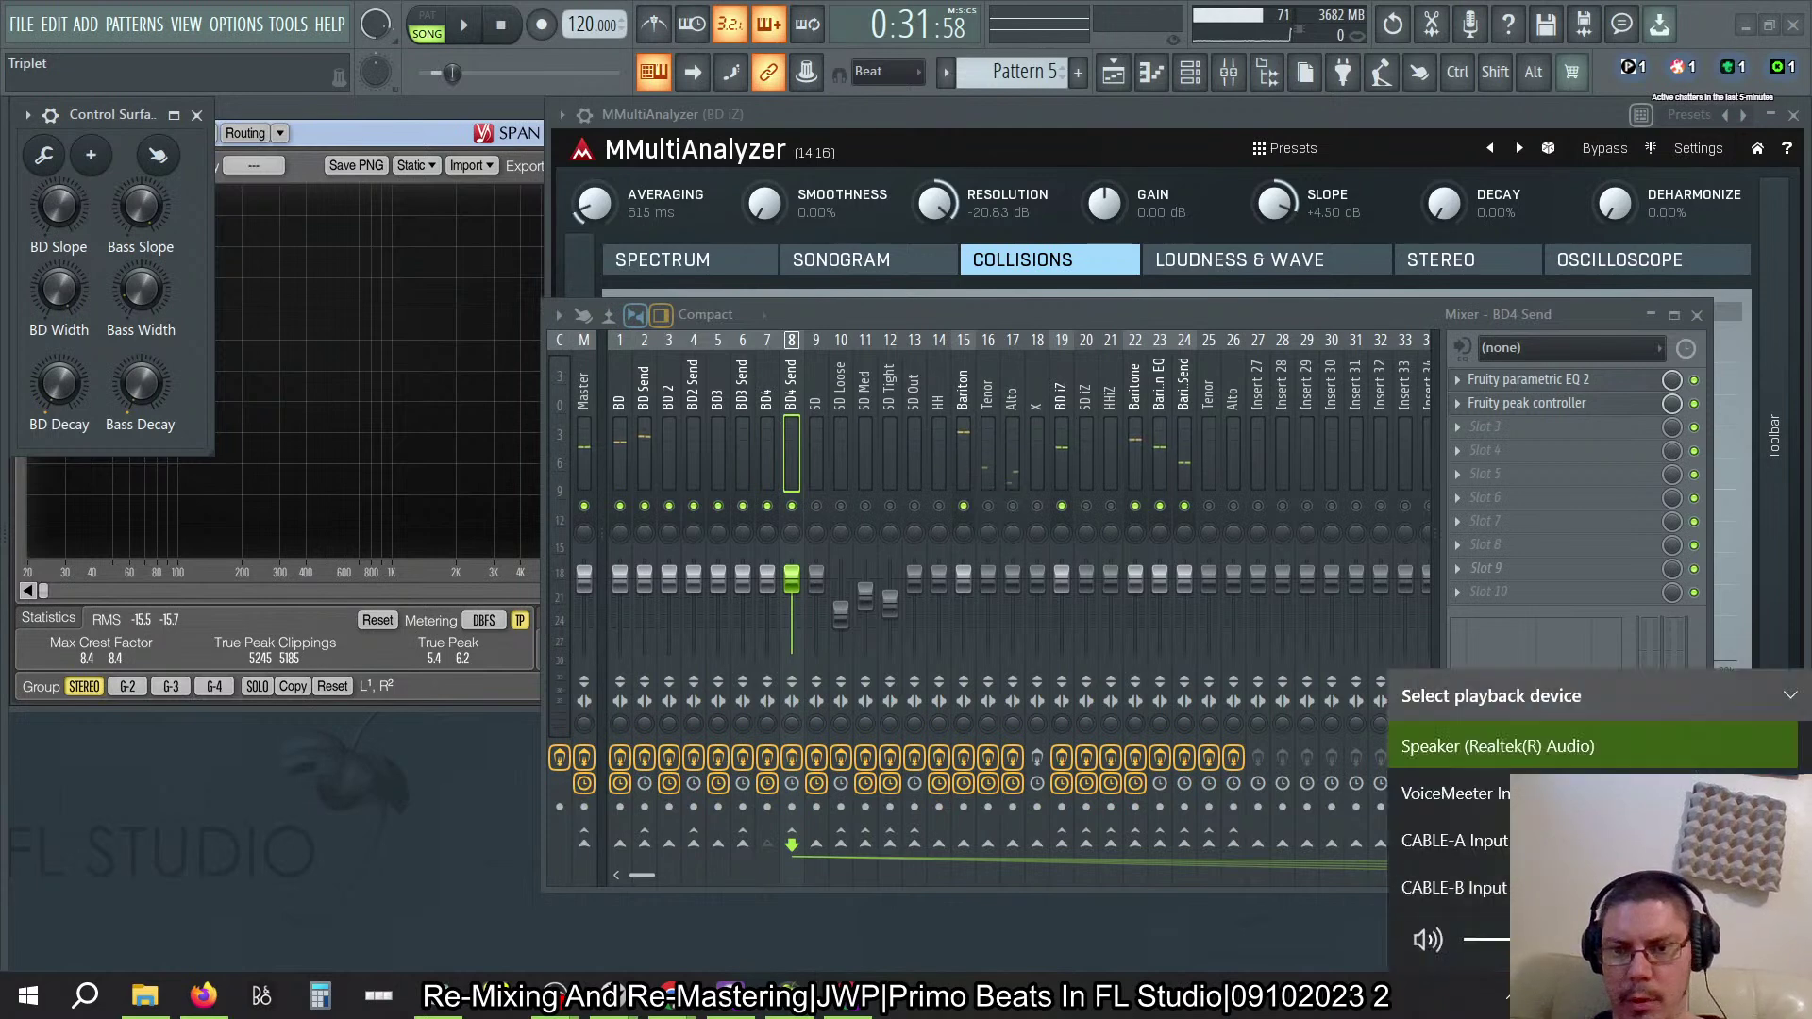
{"action": "left_click", "coordinate": [1506, 809]}
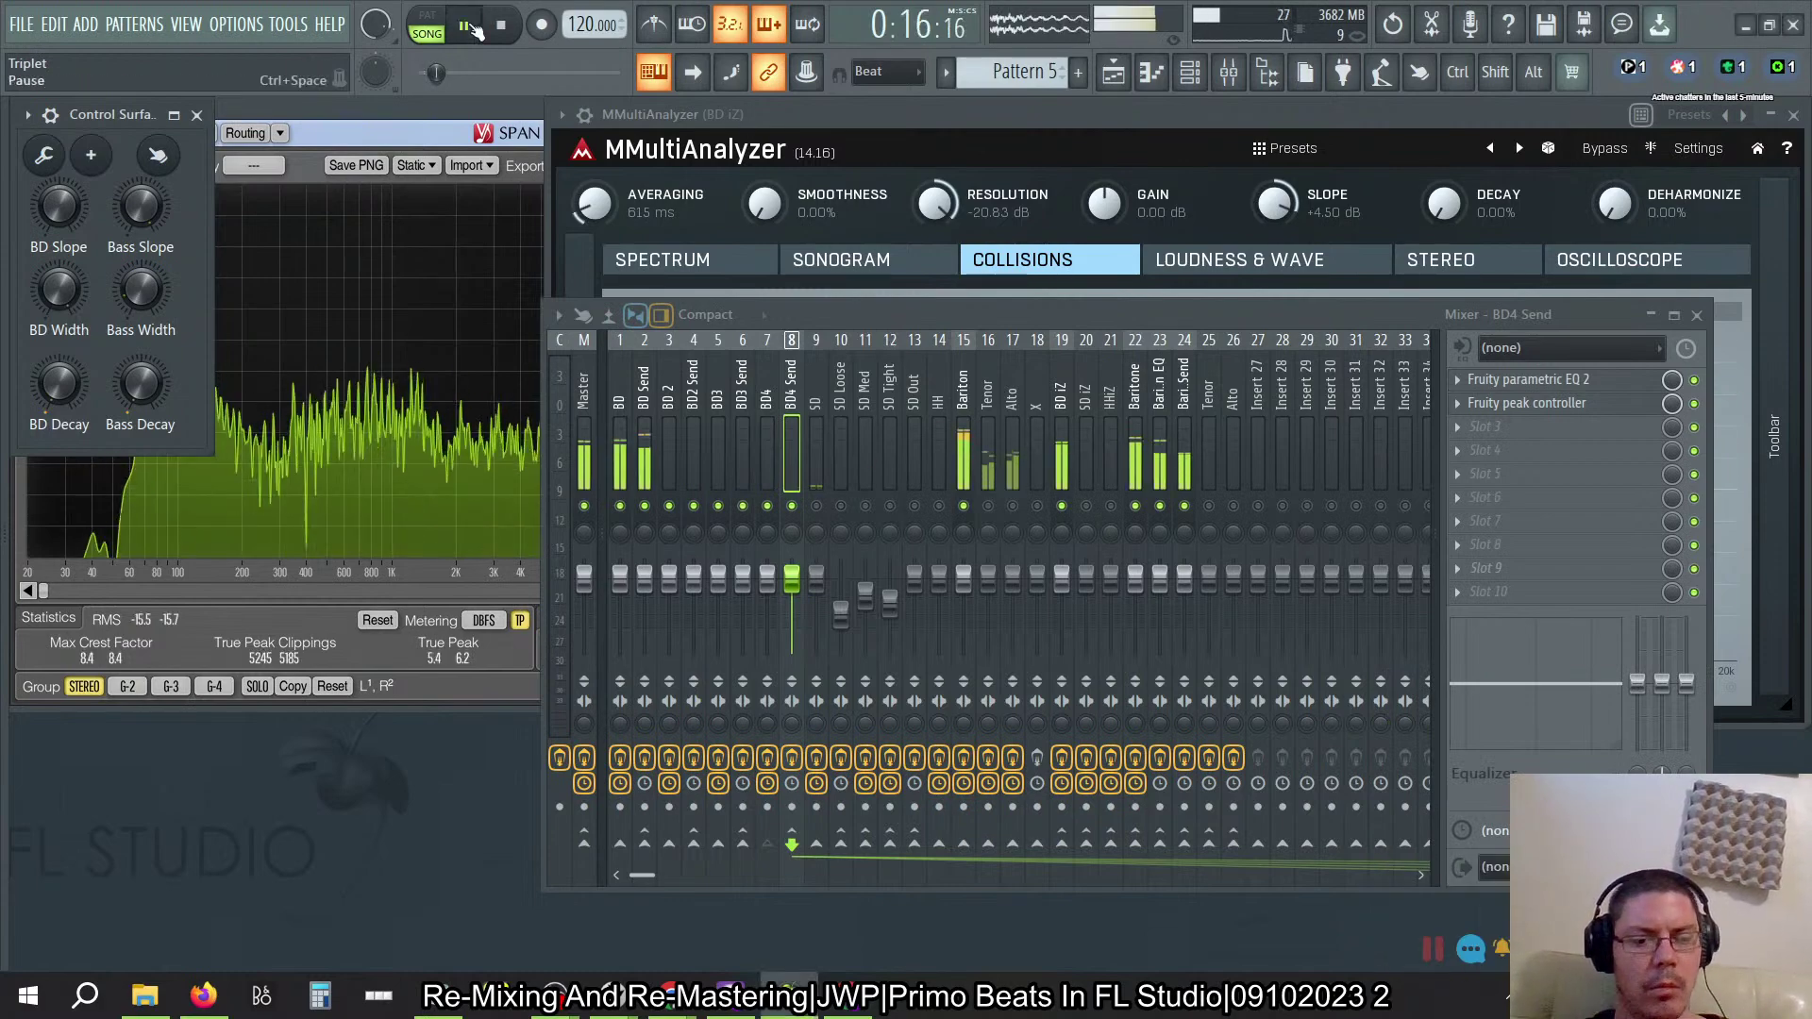
{"action": "key", "text": "alt+Tab"}
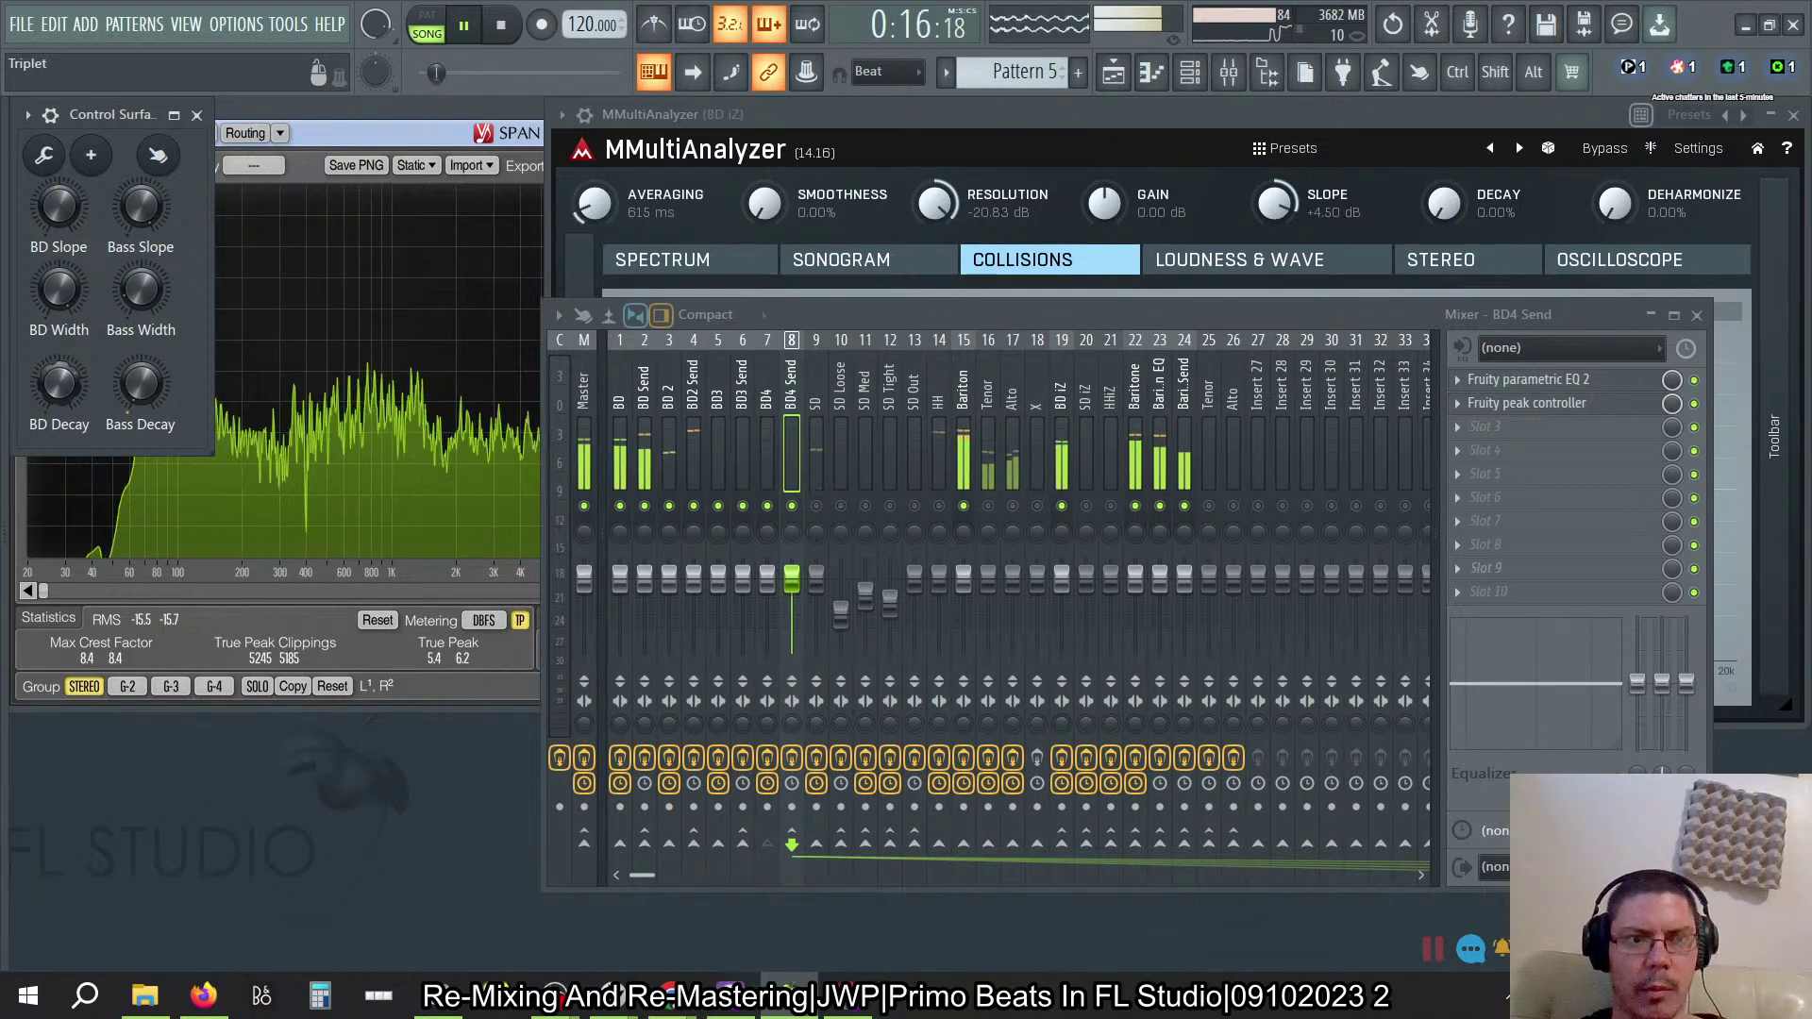
Step: Open the Fruity peak controller on the BD Send track and lower its peak decay with the BD Decay knob
{"action": "left_click", "coordinate": [742, 387]}
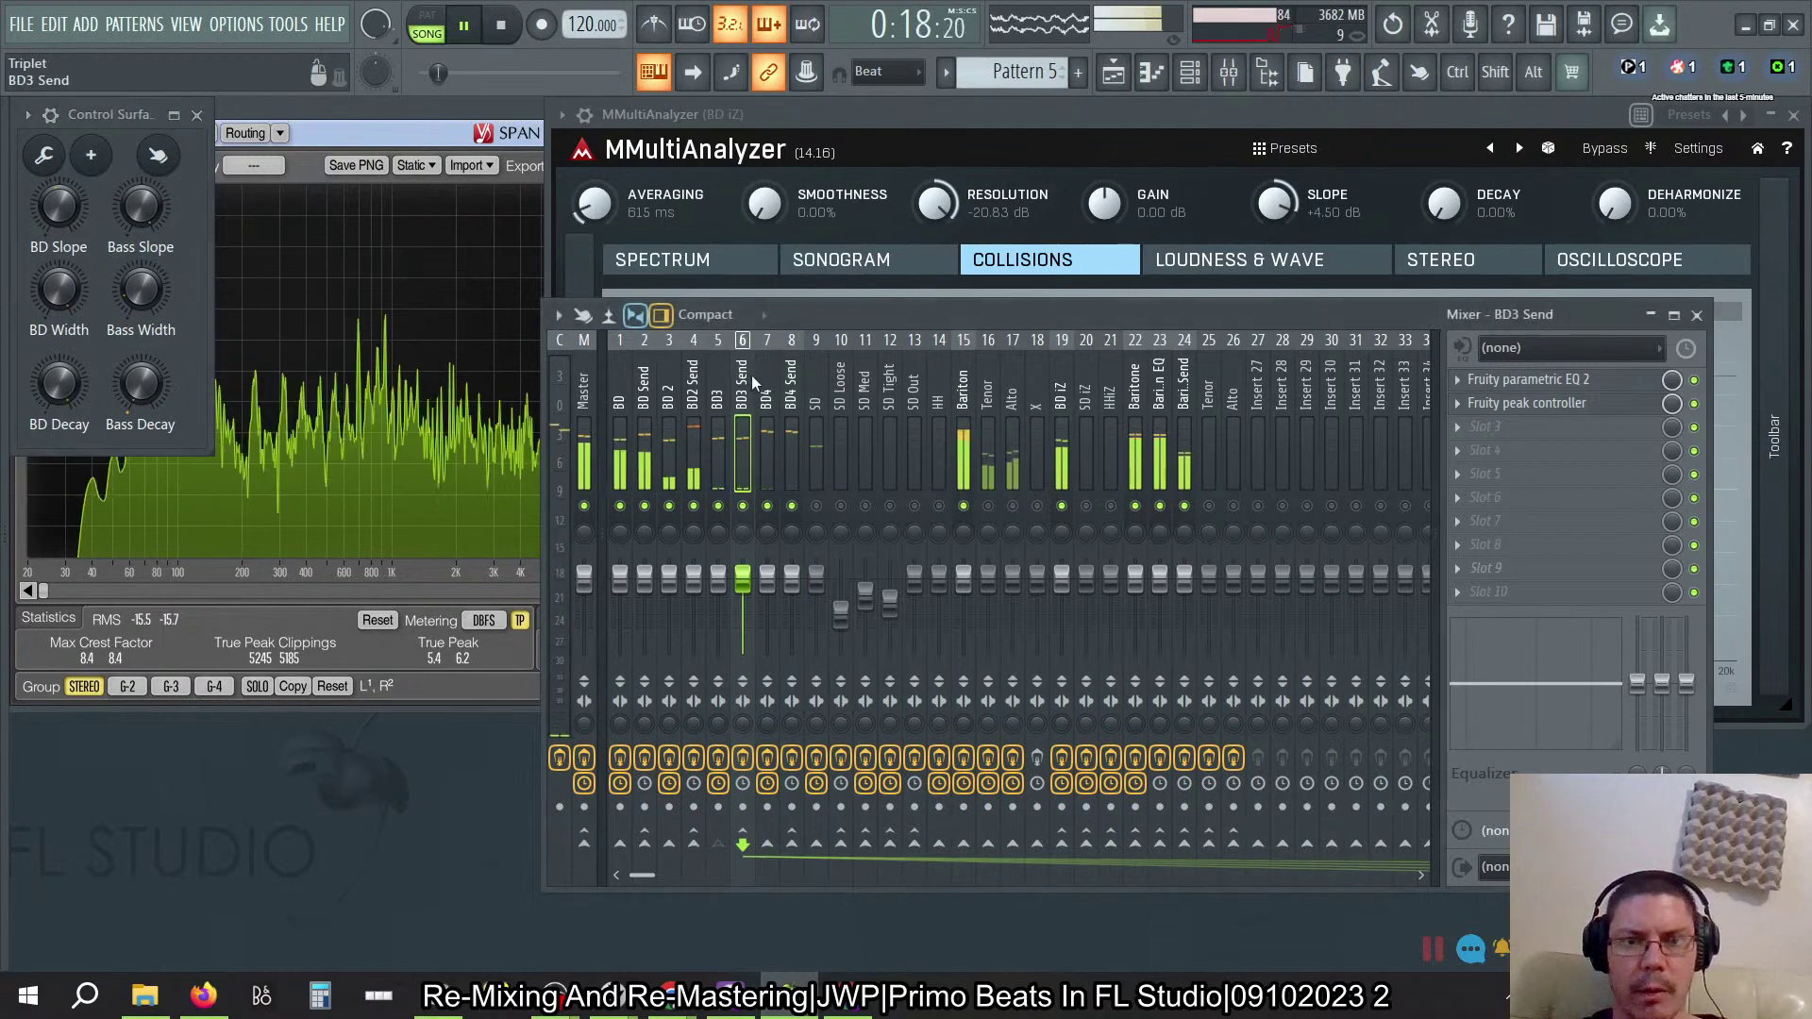
{"action": "left_click", "coordinate": [644, 386]}
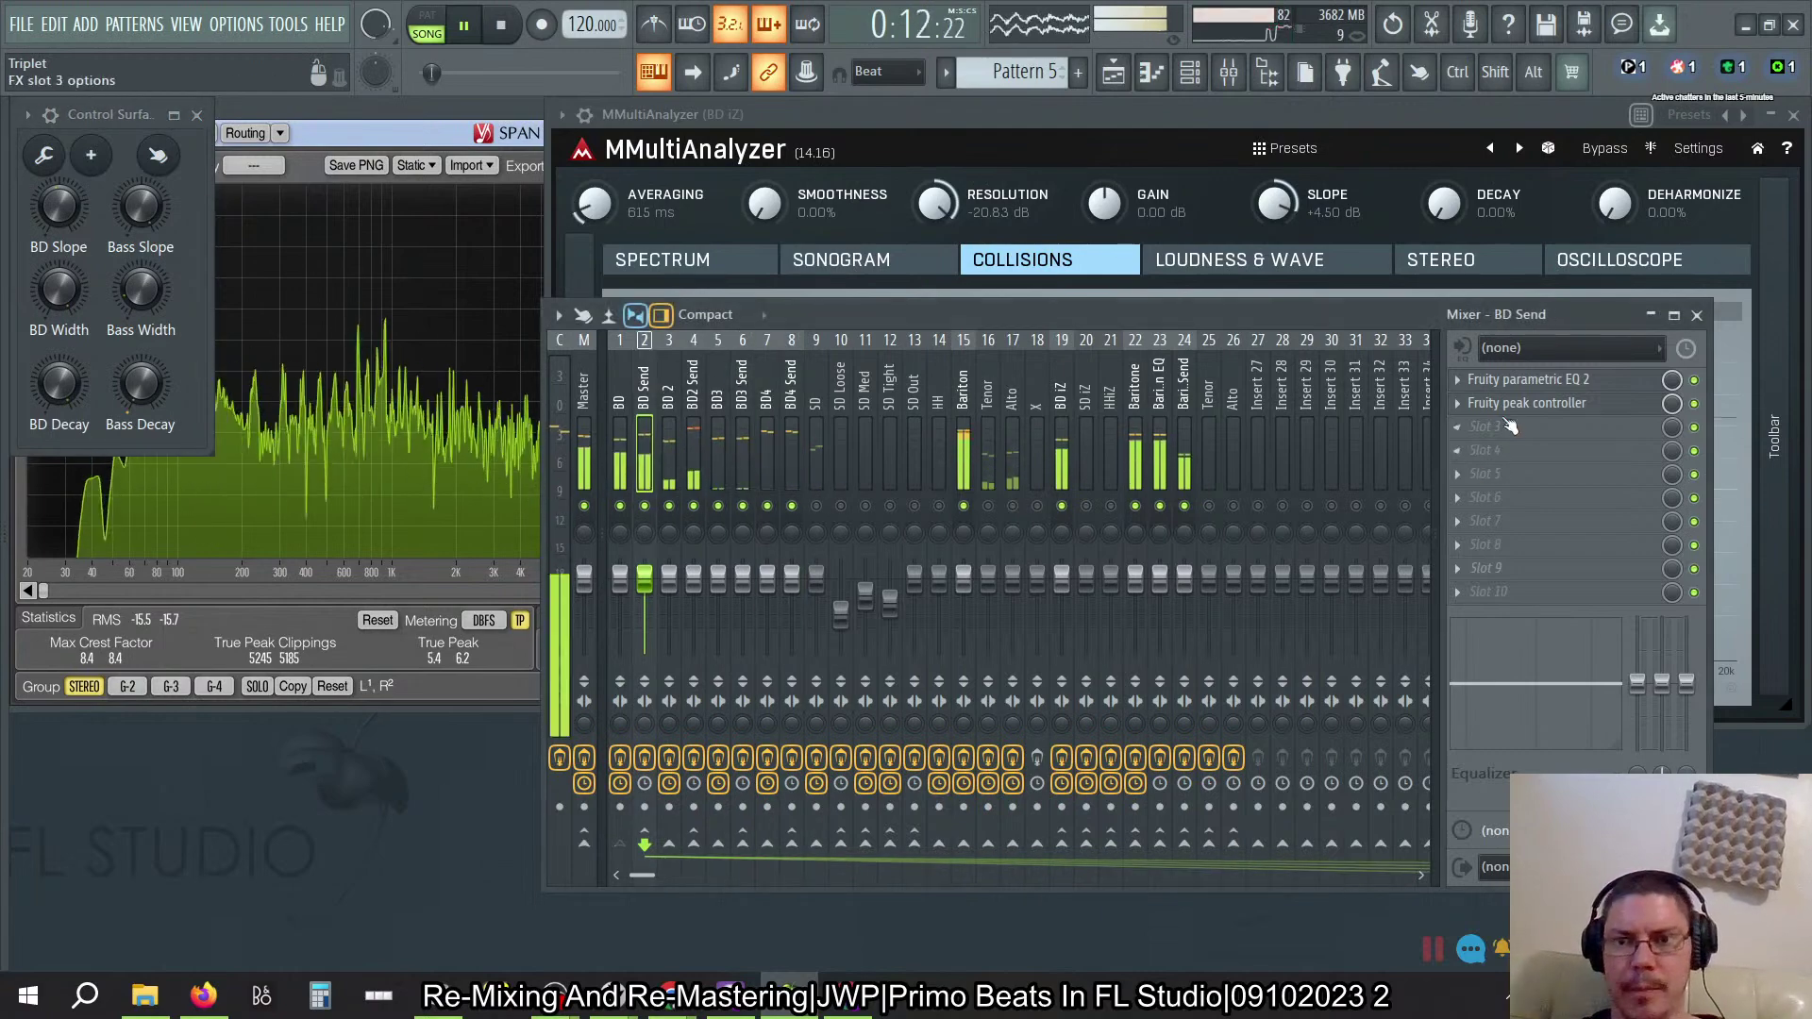
{"action": "left_click", "coordinate": [1519, 406]}
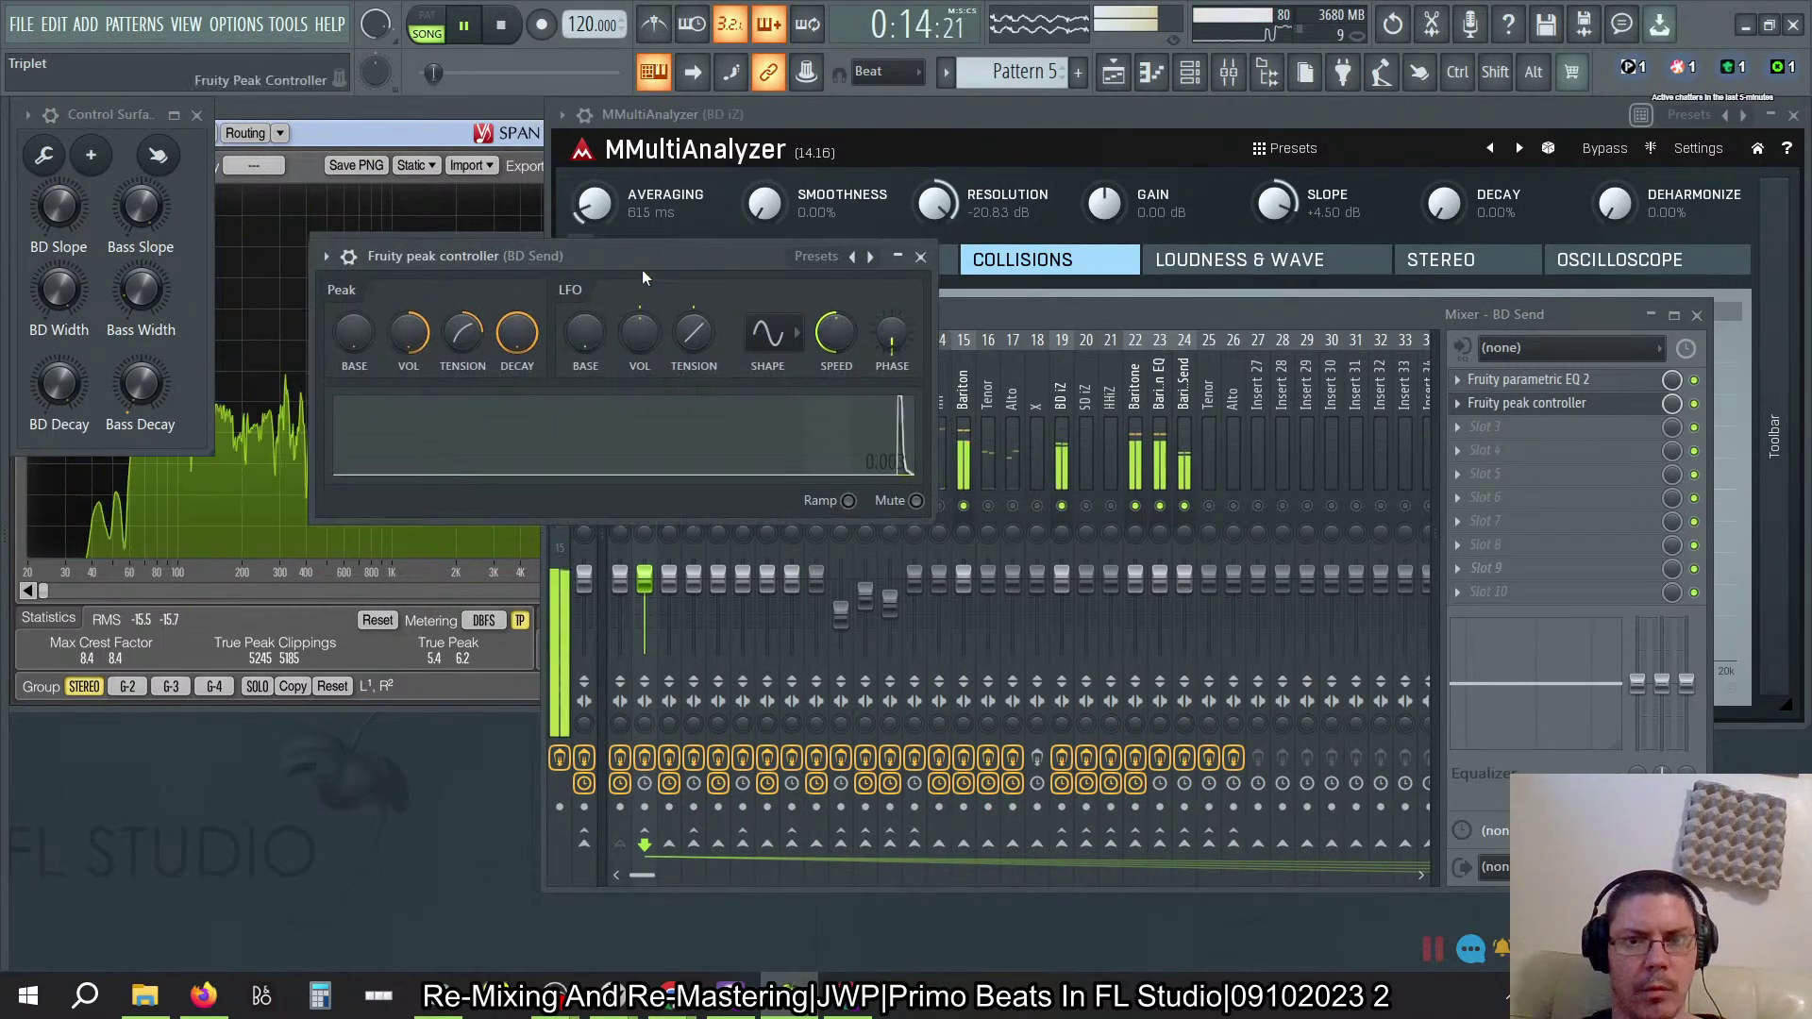
{"action": "left_click_drag", "start_coordinate": [643, 251], "coordinate": [654, 515]}
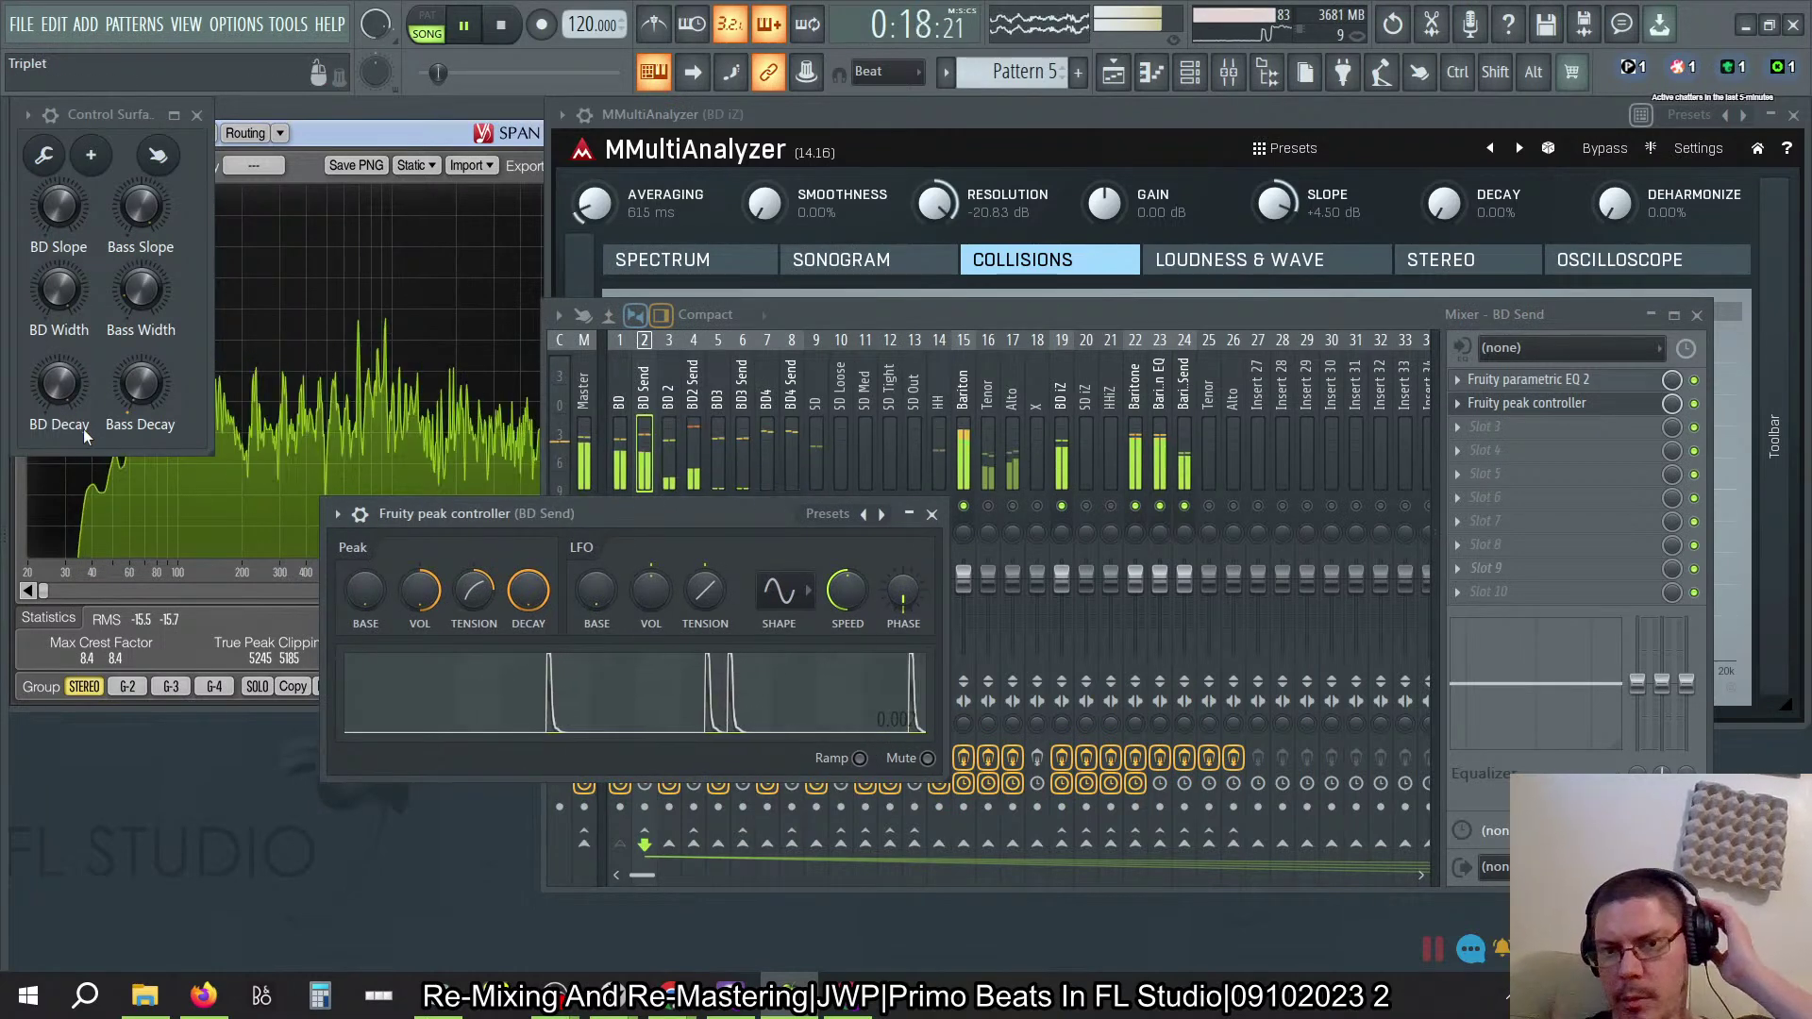
{"action": "left_click_drag", "start_coordinate": [58, 288], "coordinate": [59, 443]}
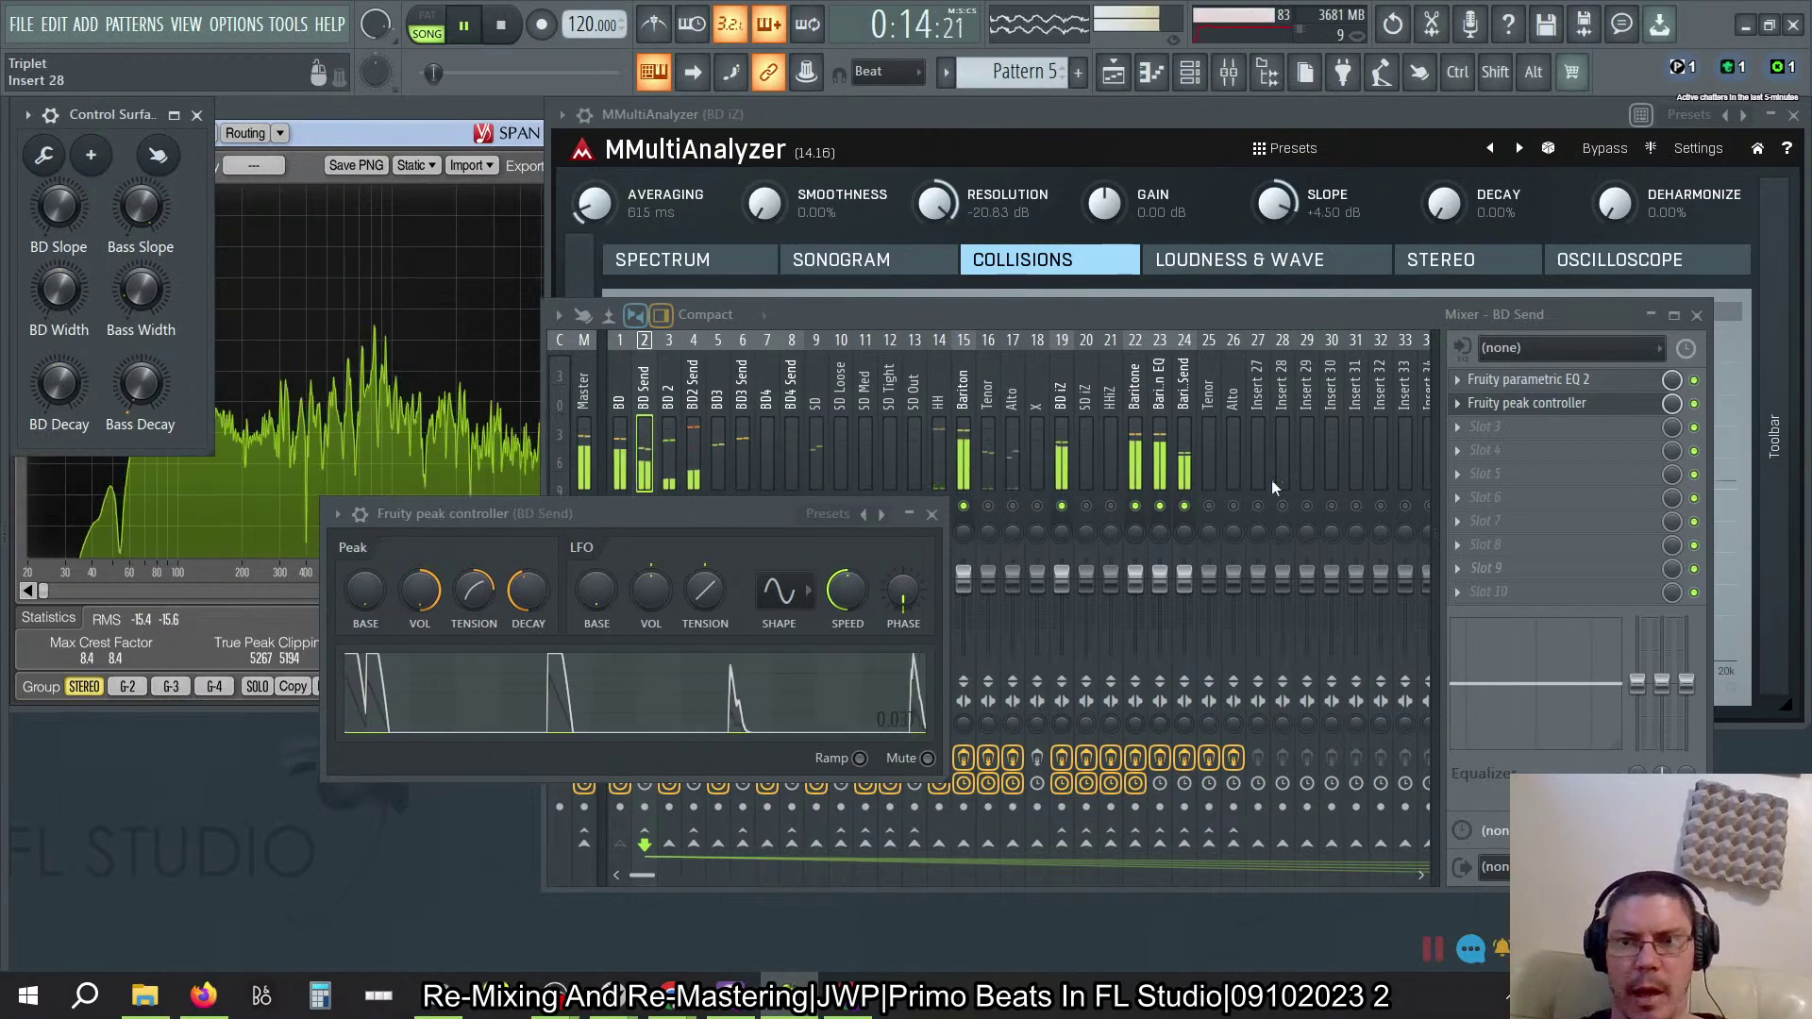
Step: Open BD Send's Fruity parametric EQ 2 and unlink band 1's frequency by setting its internal controller to none
{"action": "left_click", "coordinate": [1529, 379]}
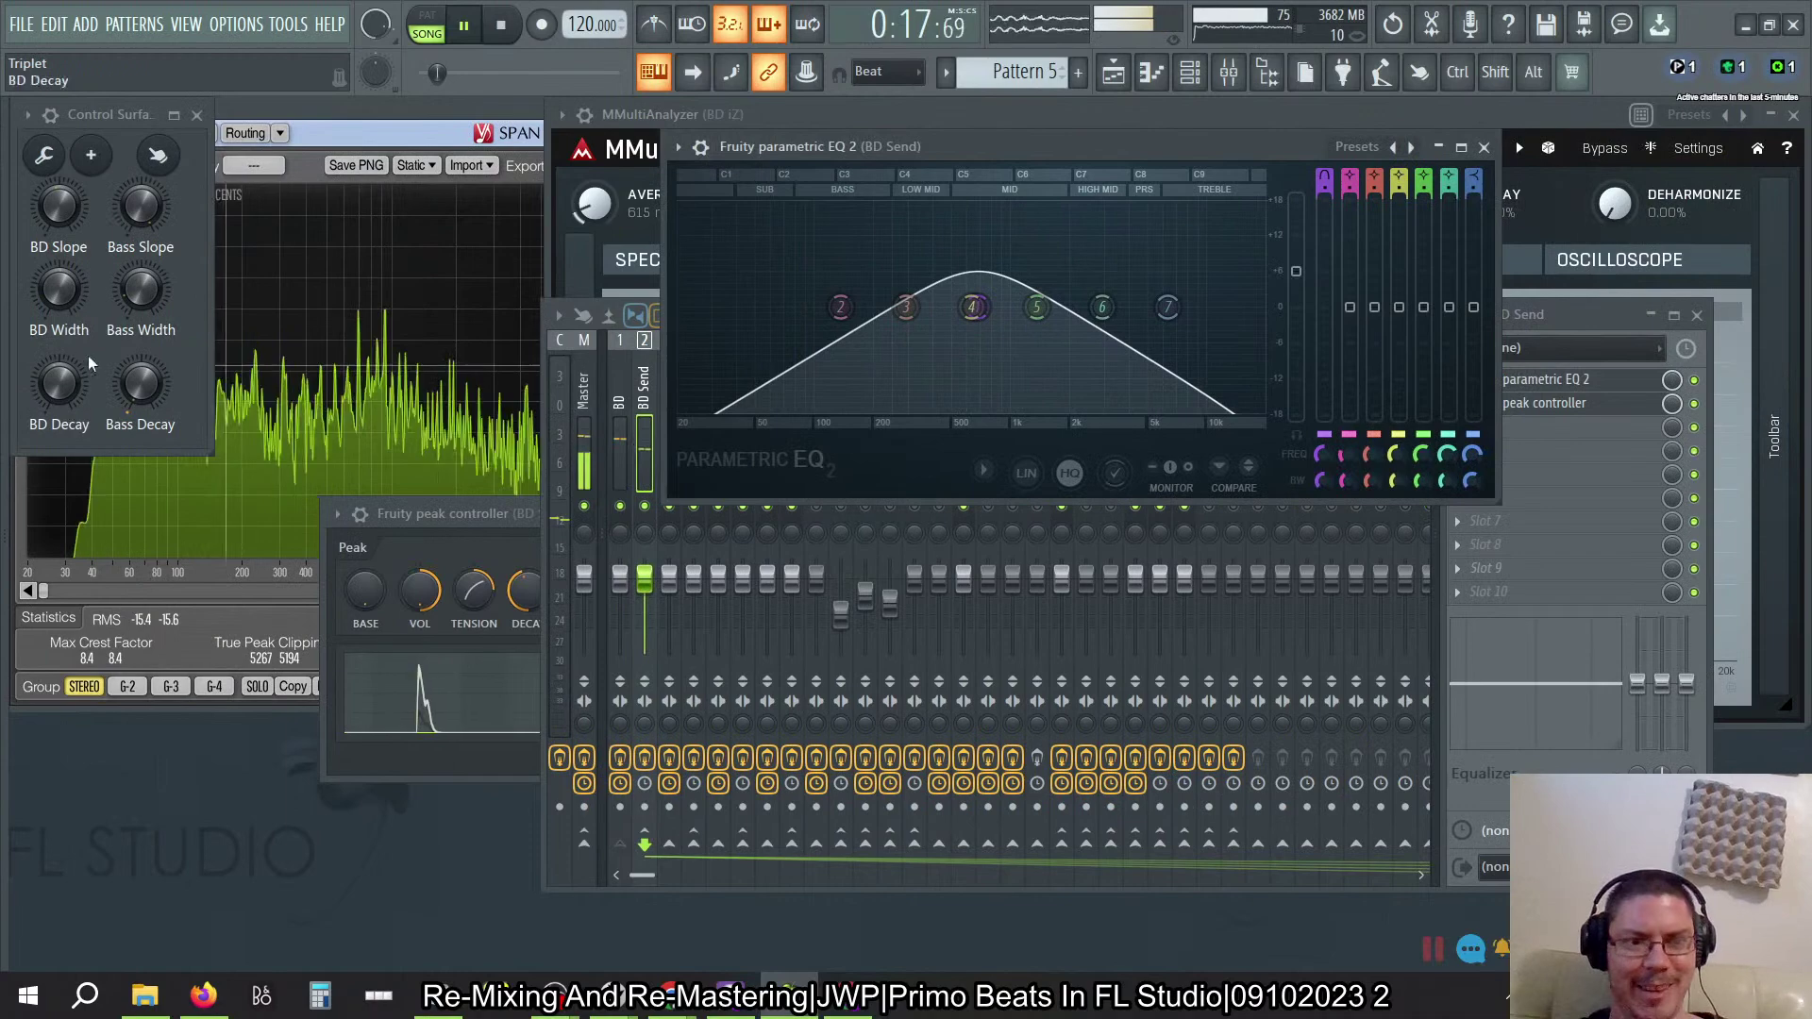
{"action": "left_click_drag", "start_coordinate": [59, 289], "coordinate": [59, 311]}
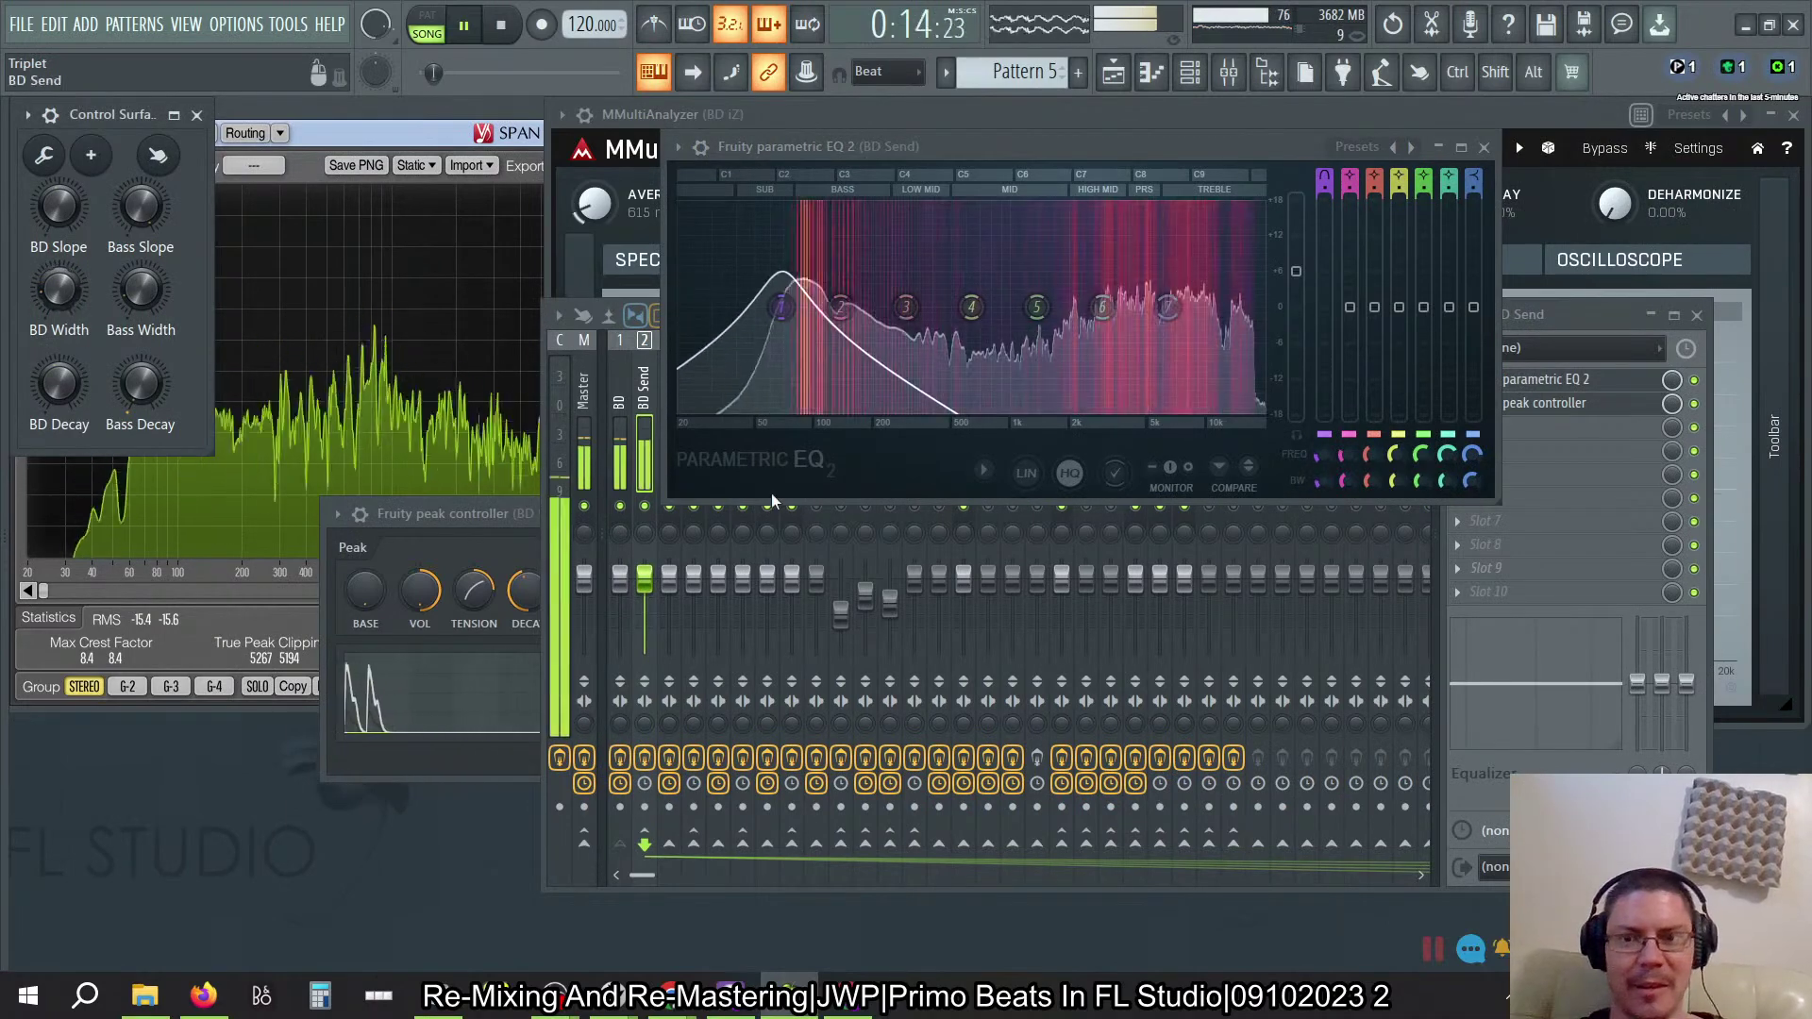
{"action": "left_click_drag", "start_coordinate": [1062, 145], "coordinate": [948, 511]}
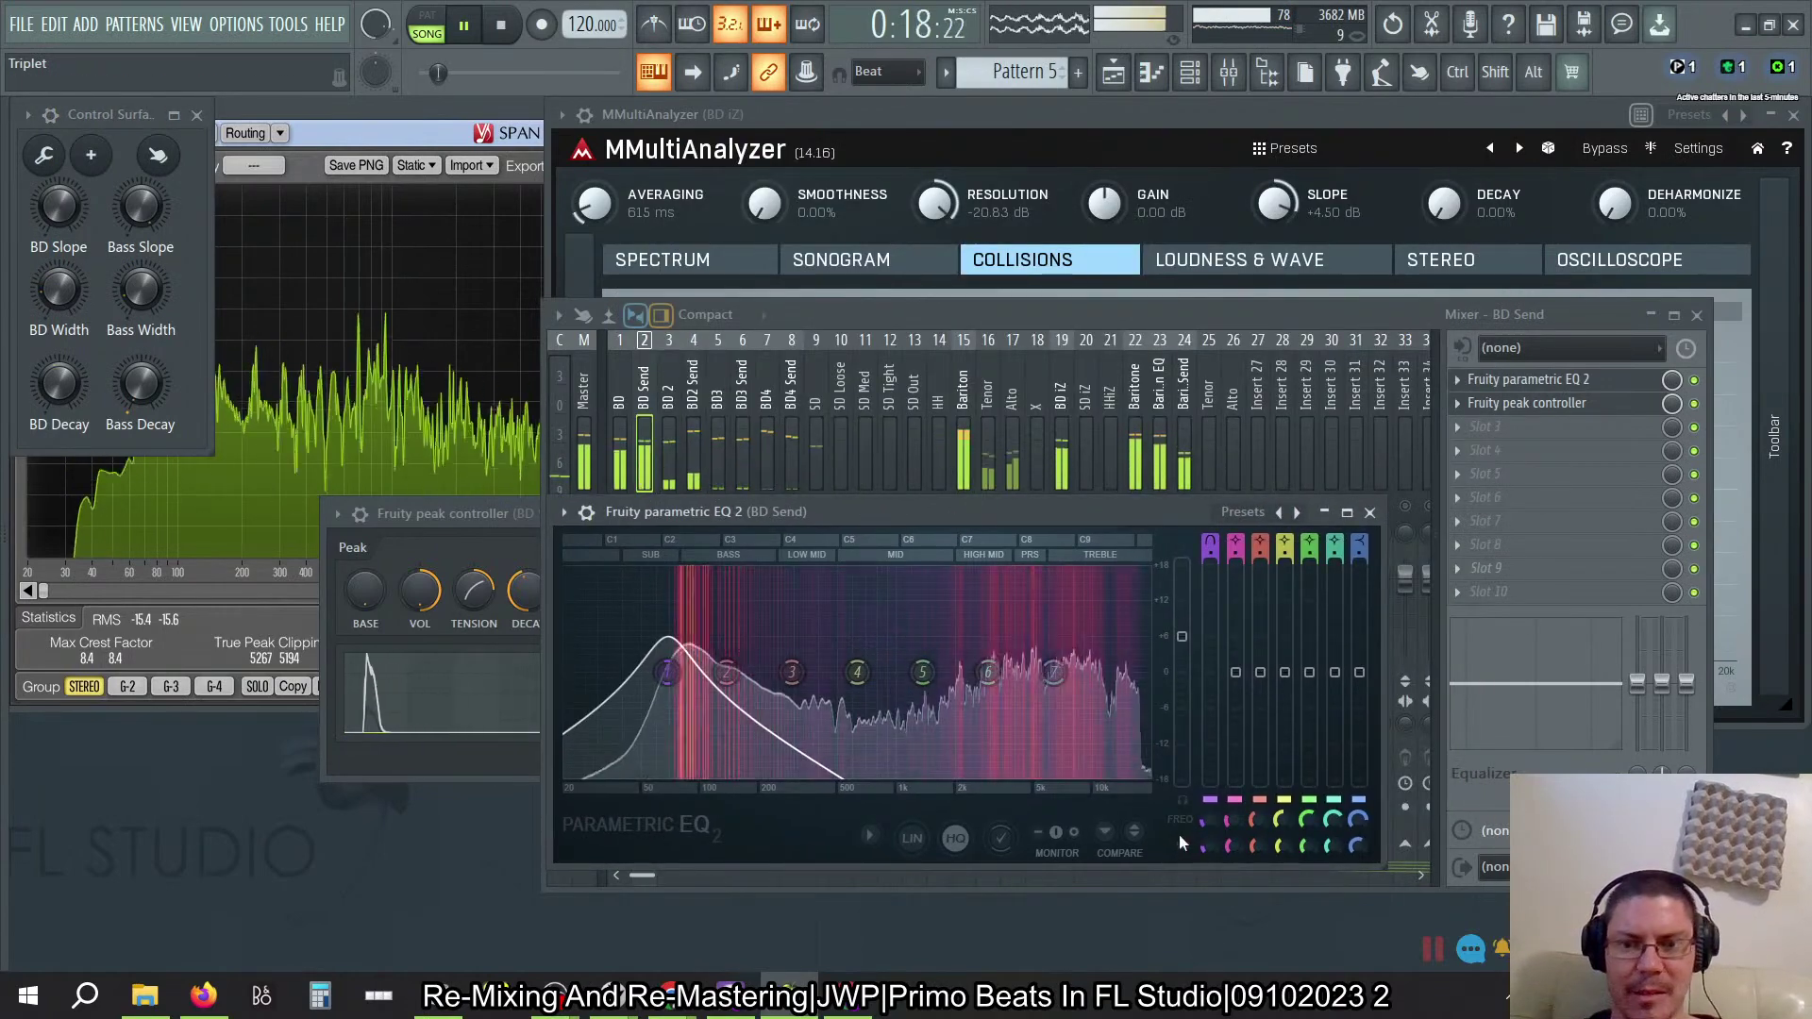
{"action": "right_click", "coordinate": [1208, 823]}
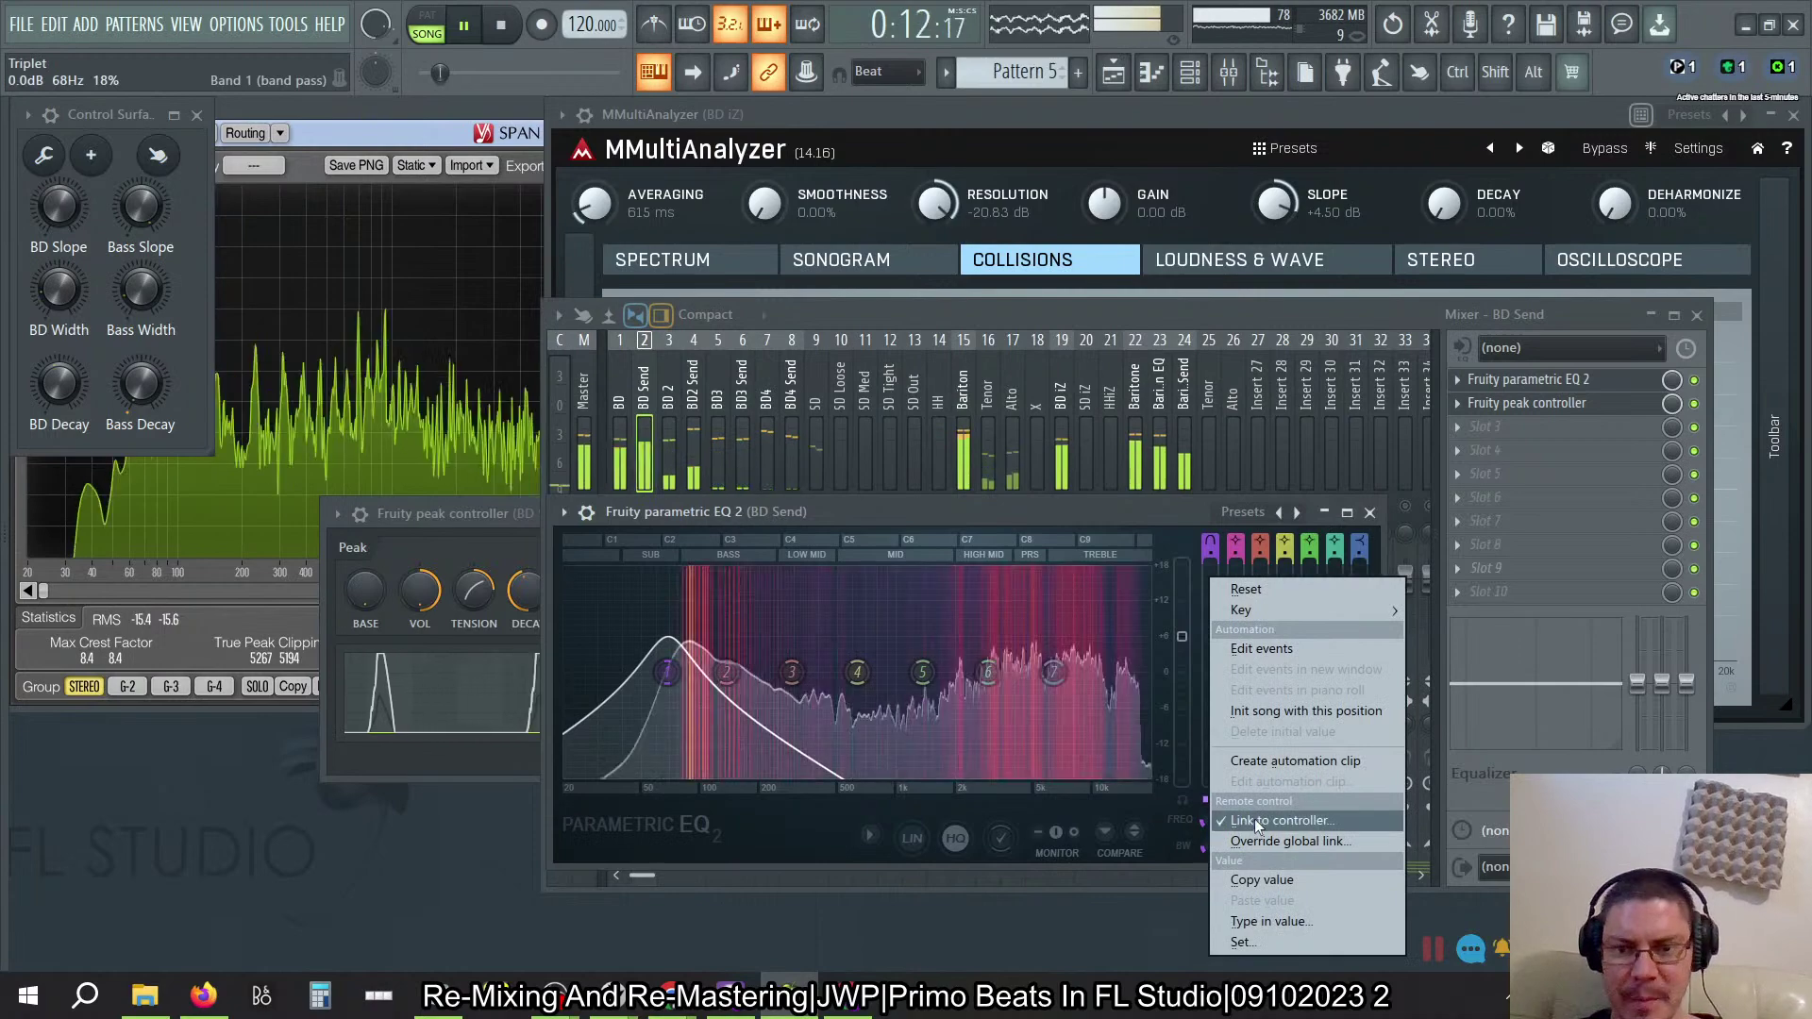
{"action": "left_click", "coordinate": [1254, 818]}
{"action": "left_click", "coordinate": [976, 476]}
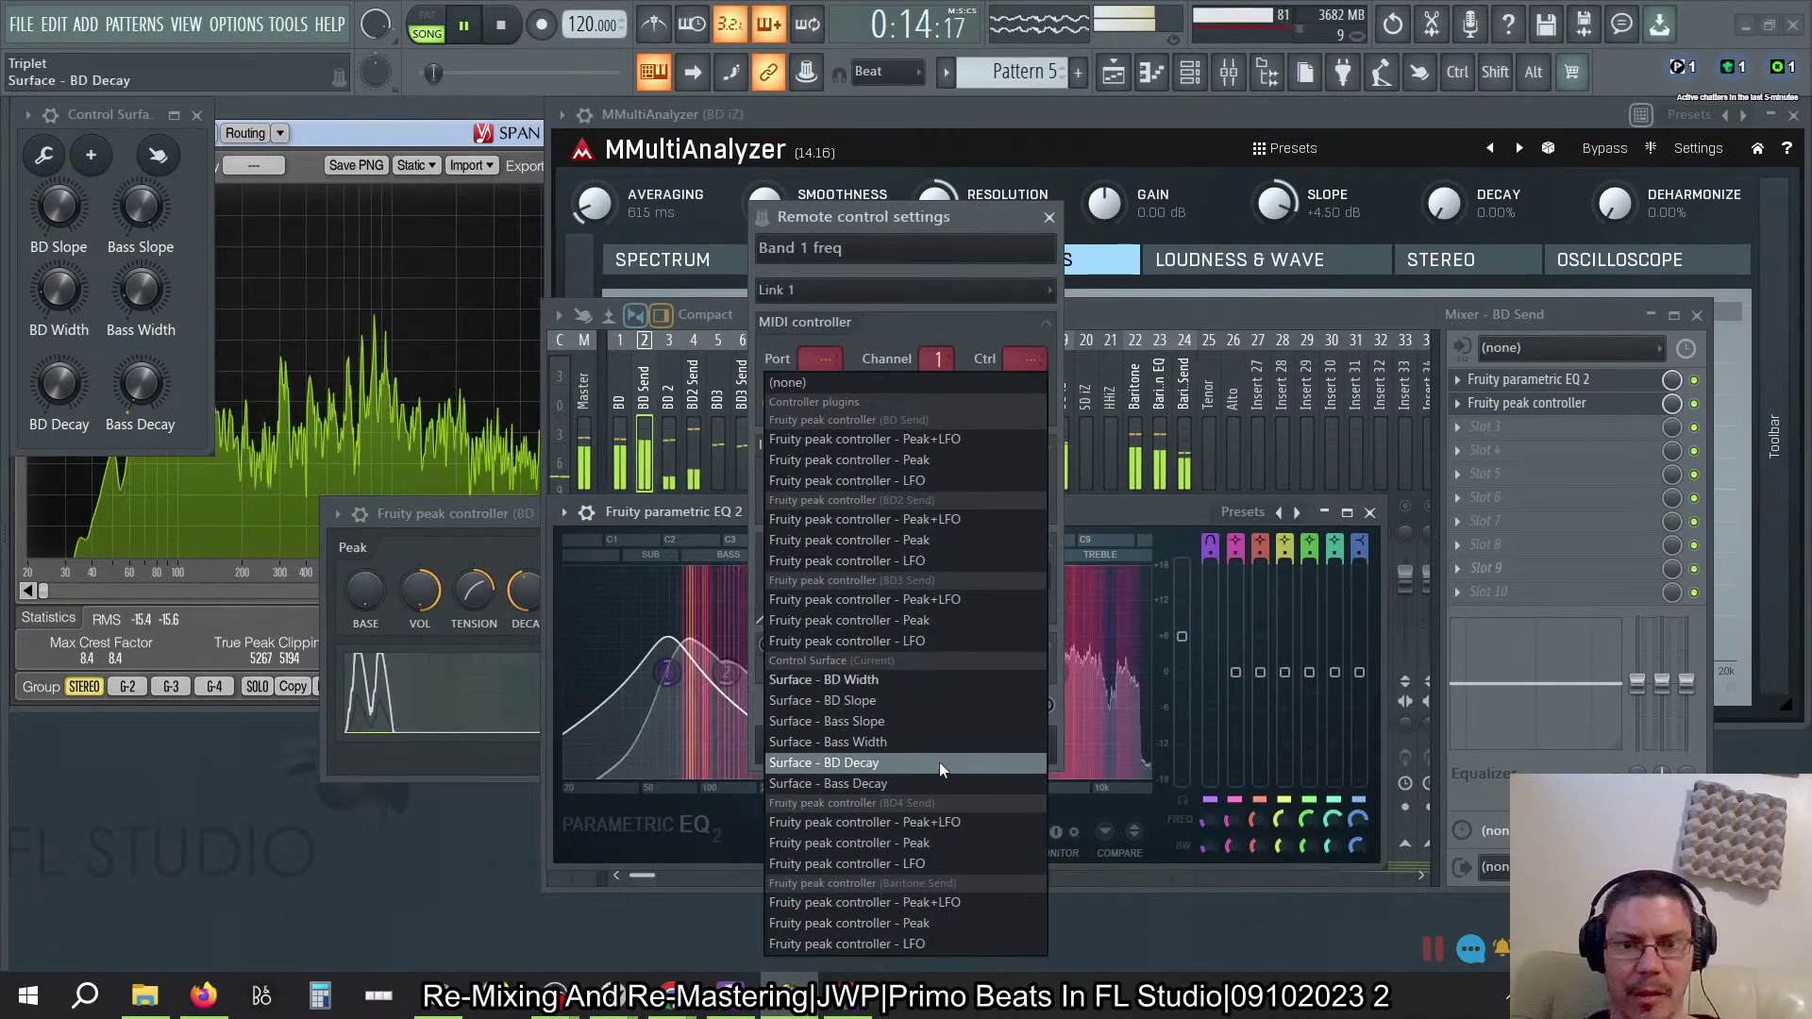
{"action": "left_click", "coordinate": [873, 383]}
{"action": "left_click", "coordinate": [1000, 746]}
Step: Tune band 1 of the BD Send EQ to D#2 (77.8Hz) and tighten its curve with BD Width and BD Slope
{"action": "right_click", "coordinate": [667, 672]}
{"action": "mouse_move", "coordinate": [703, 774]}
{"action": "mouse_move", "coordinate": [771, 842]}
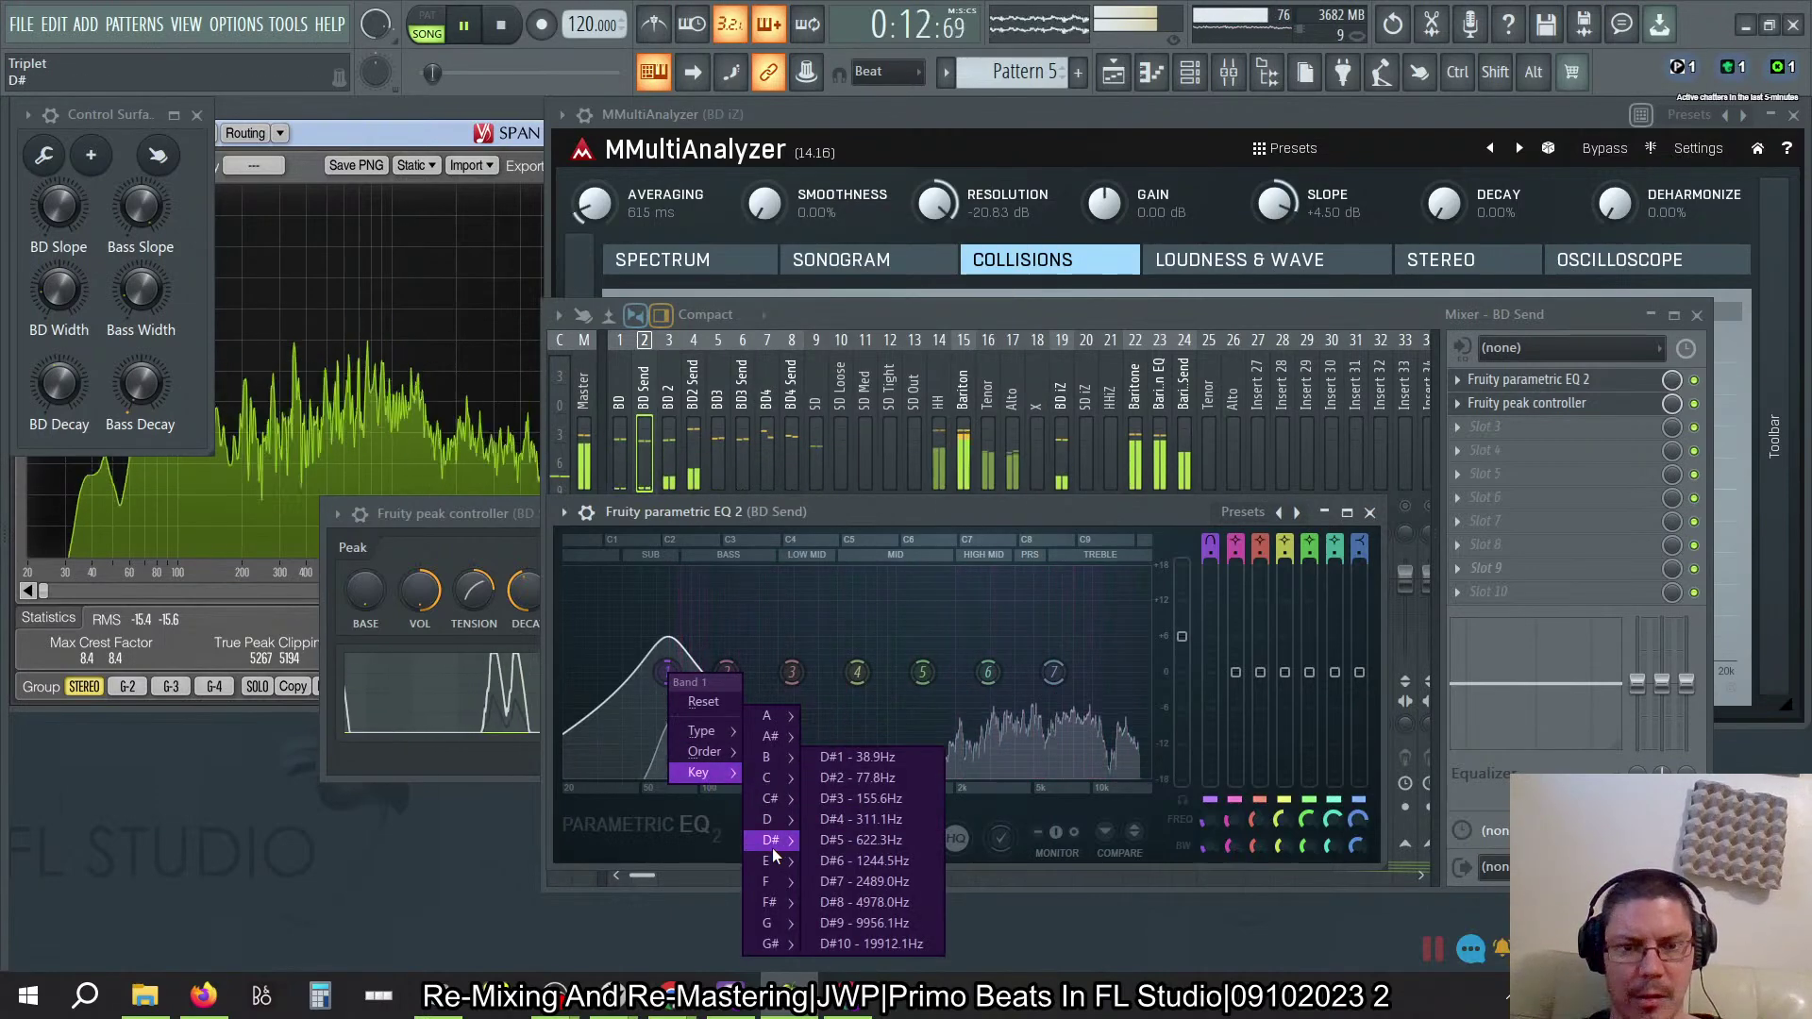
{"action": "left_click", "coordinate": [848, 778]}
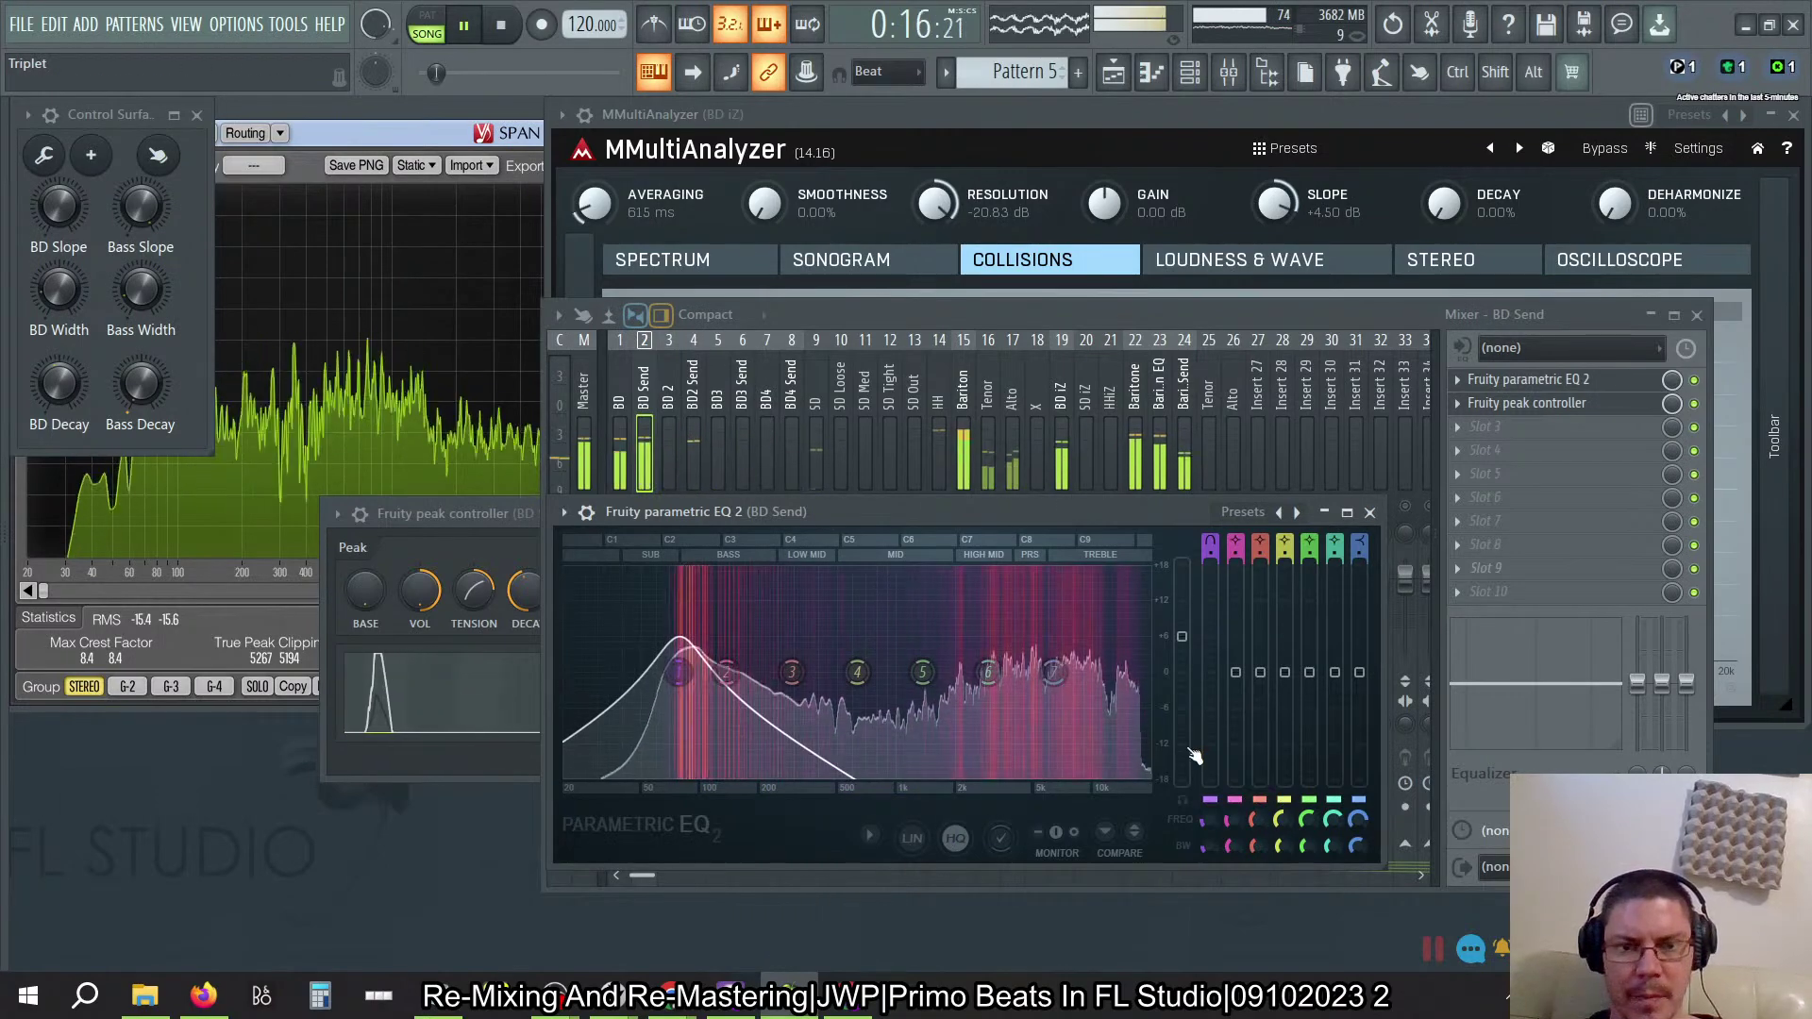
{"action": "left_click_drag", "start_coordinate": [58, 290], "coordinate": [58, 314]}
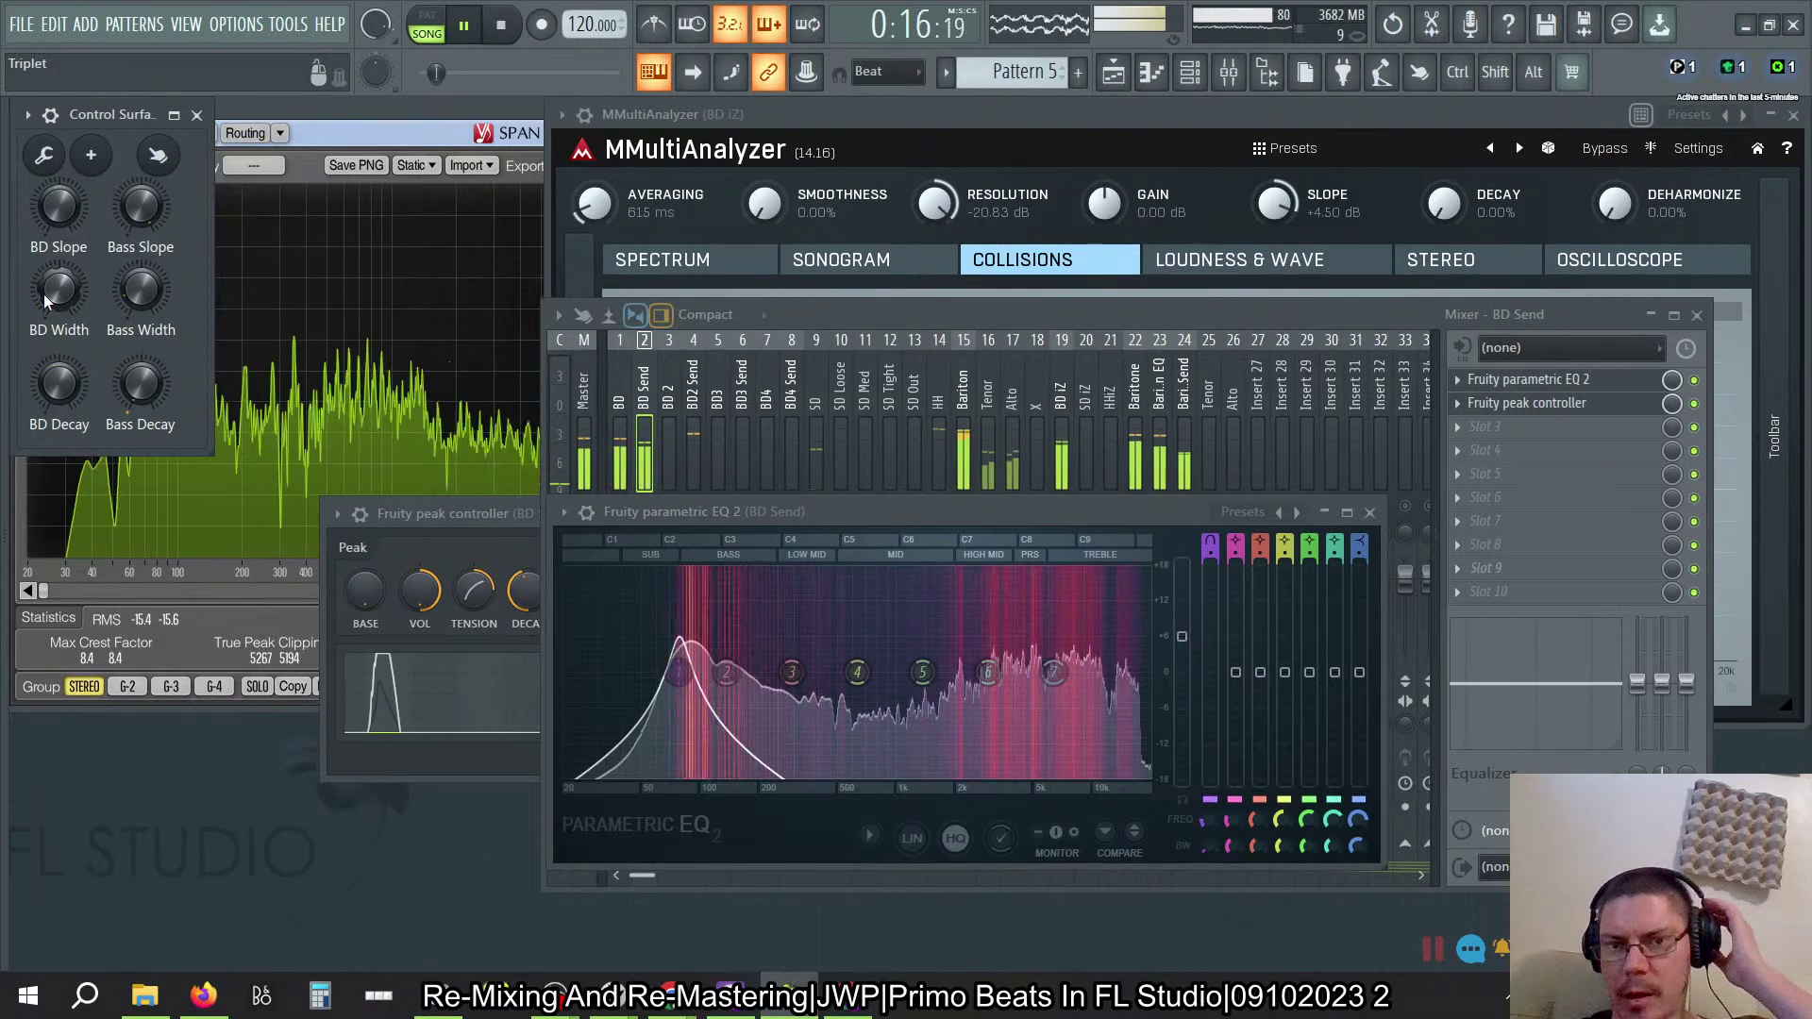
{"action": "left_click_drag", "start_coordinate": [56, 216], "coordinate": [56, 202]}
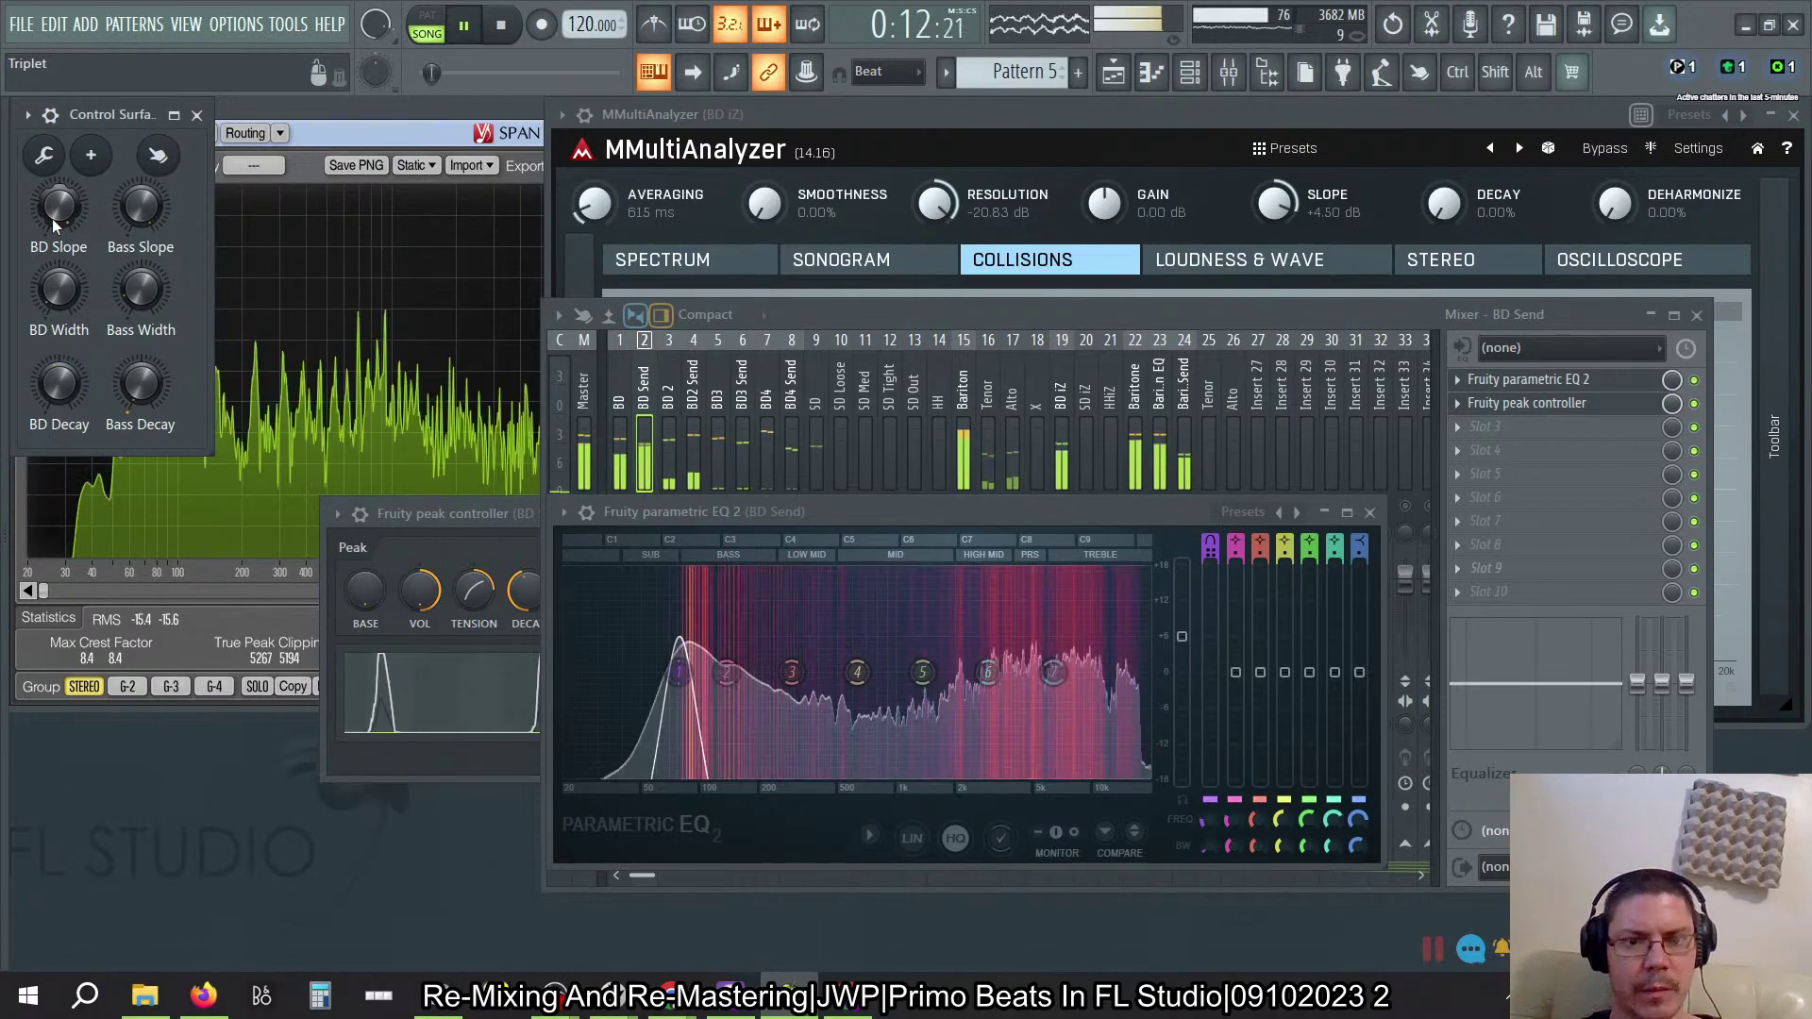
Step: Open the slot 6 Fruity parametric EQ 2 on the Bariton EQ track and move its window clear
{"action": "left_click", "coordinate": [961, 375]}
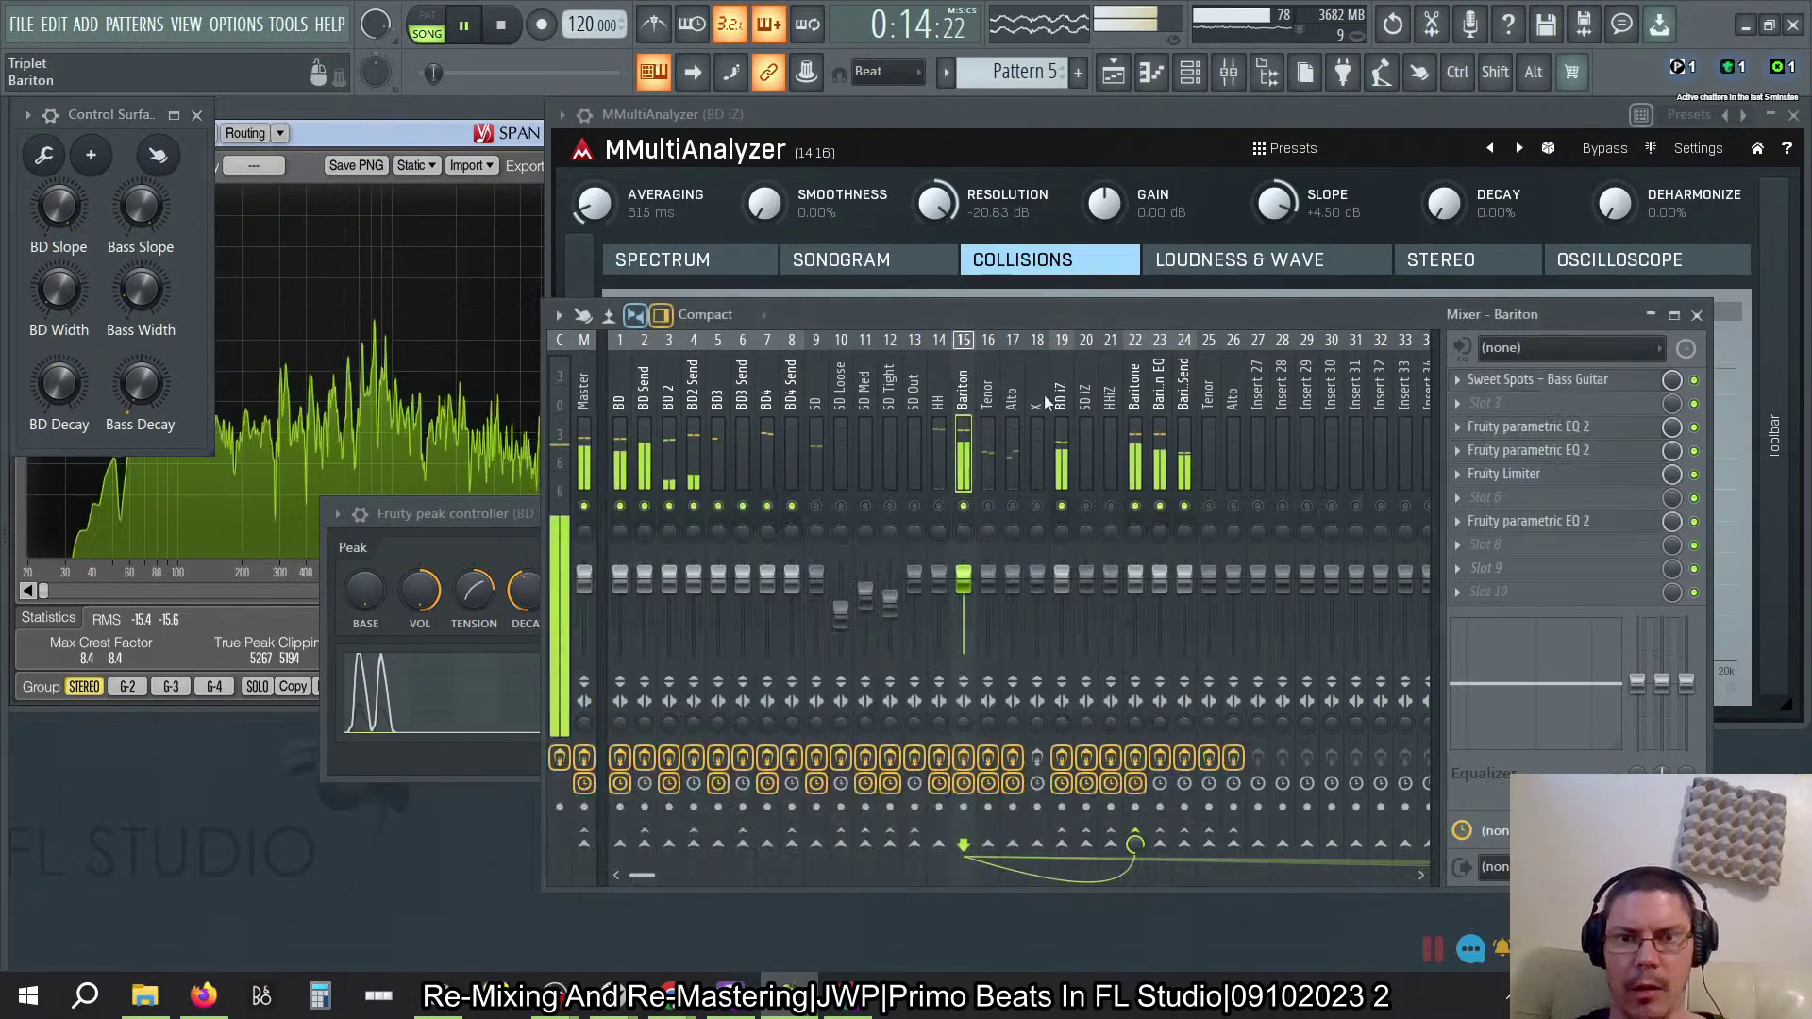
{"action": "left_click", "coordinate": [1133, 401]}
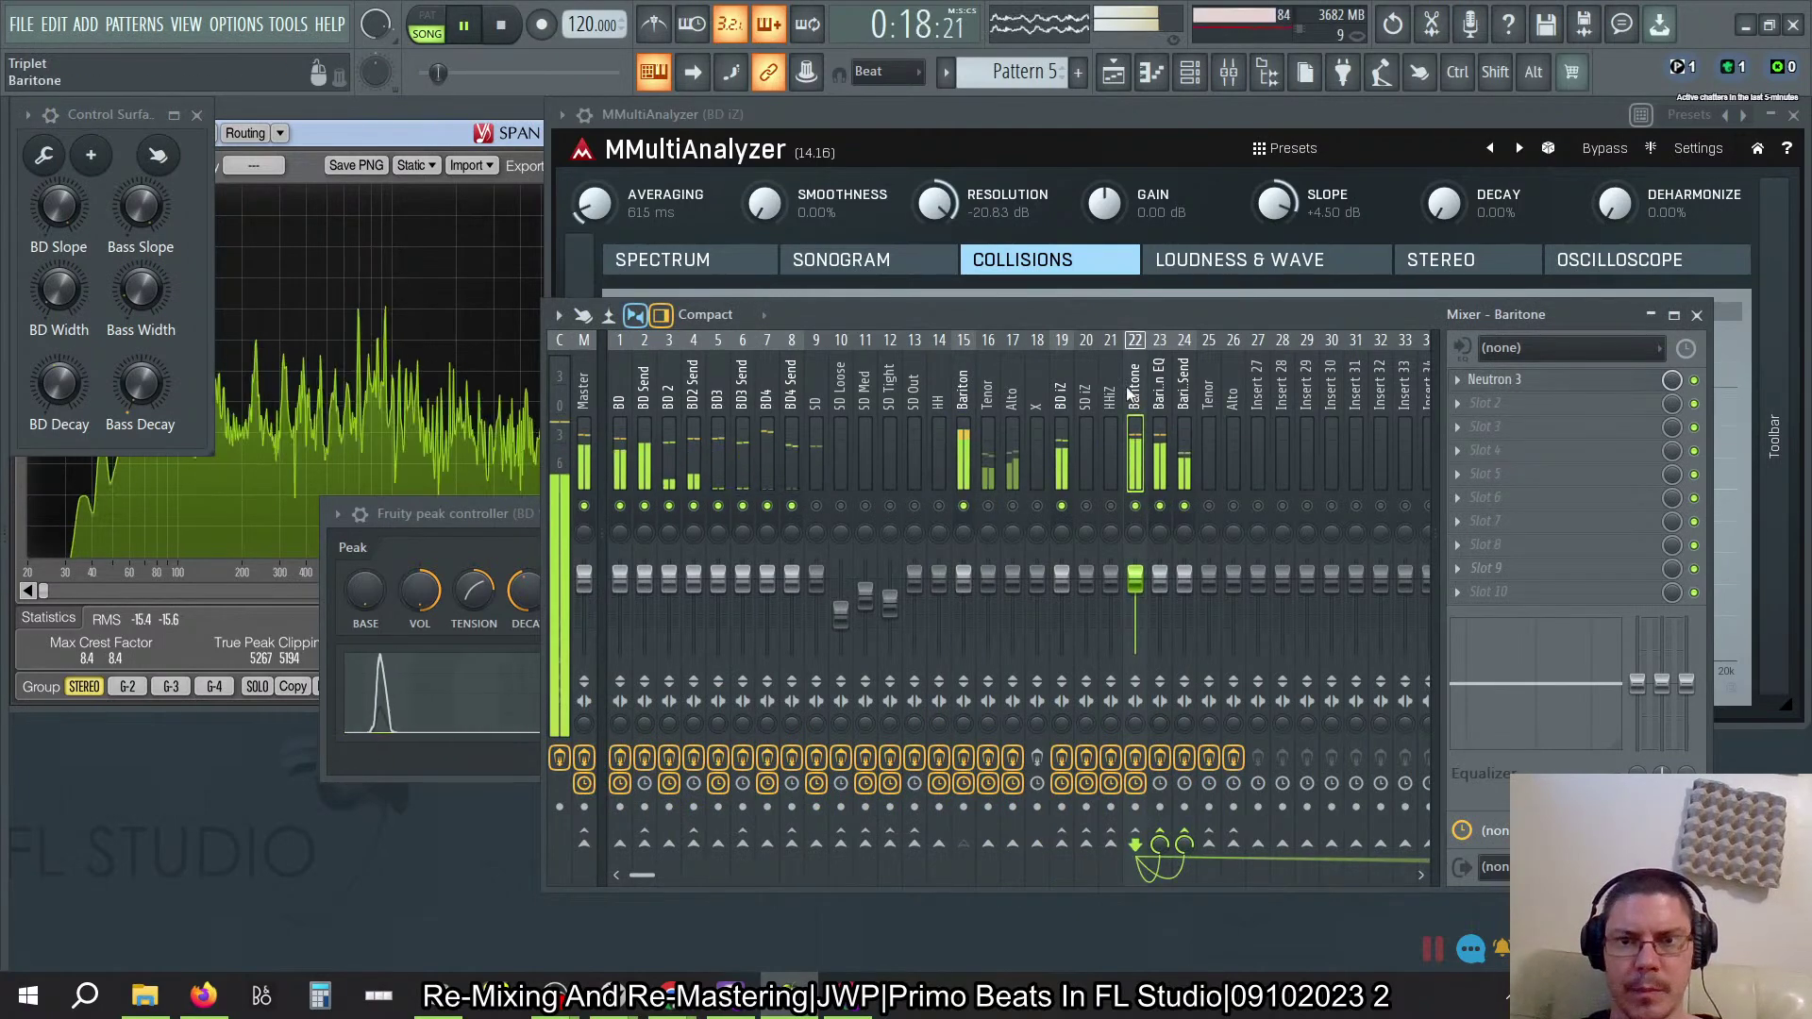
{"action": "left_click", "coordinate": [1161, 396]}
{"action": "left_click", "coordinate": [1604, 498]}
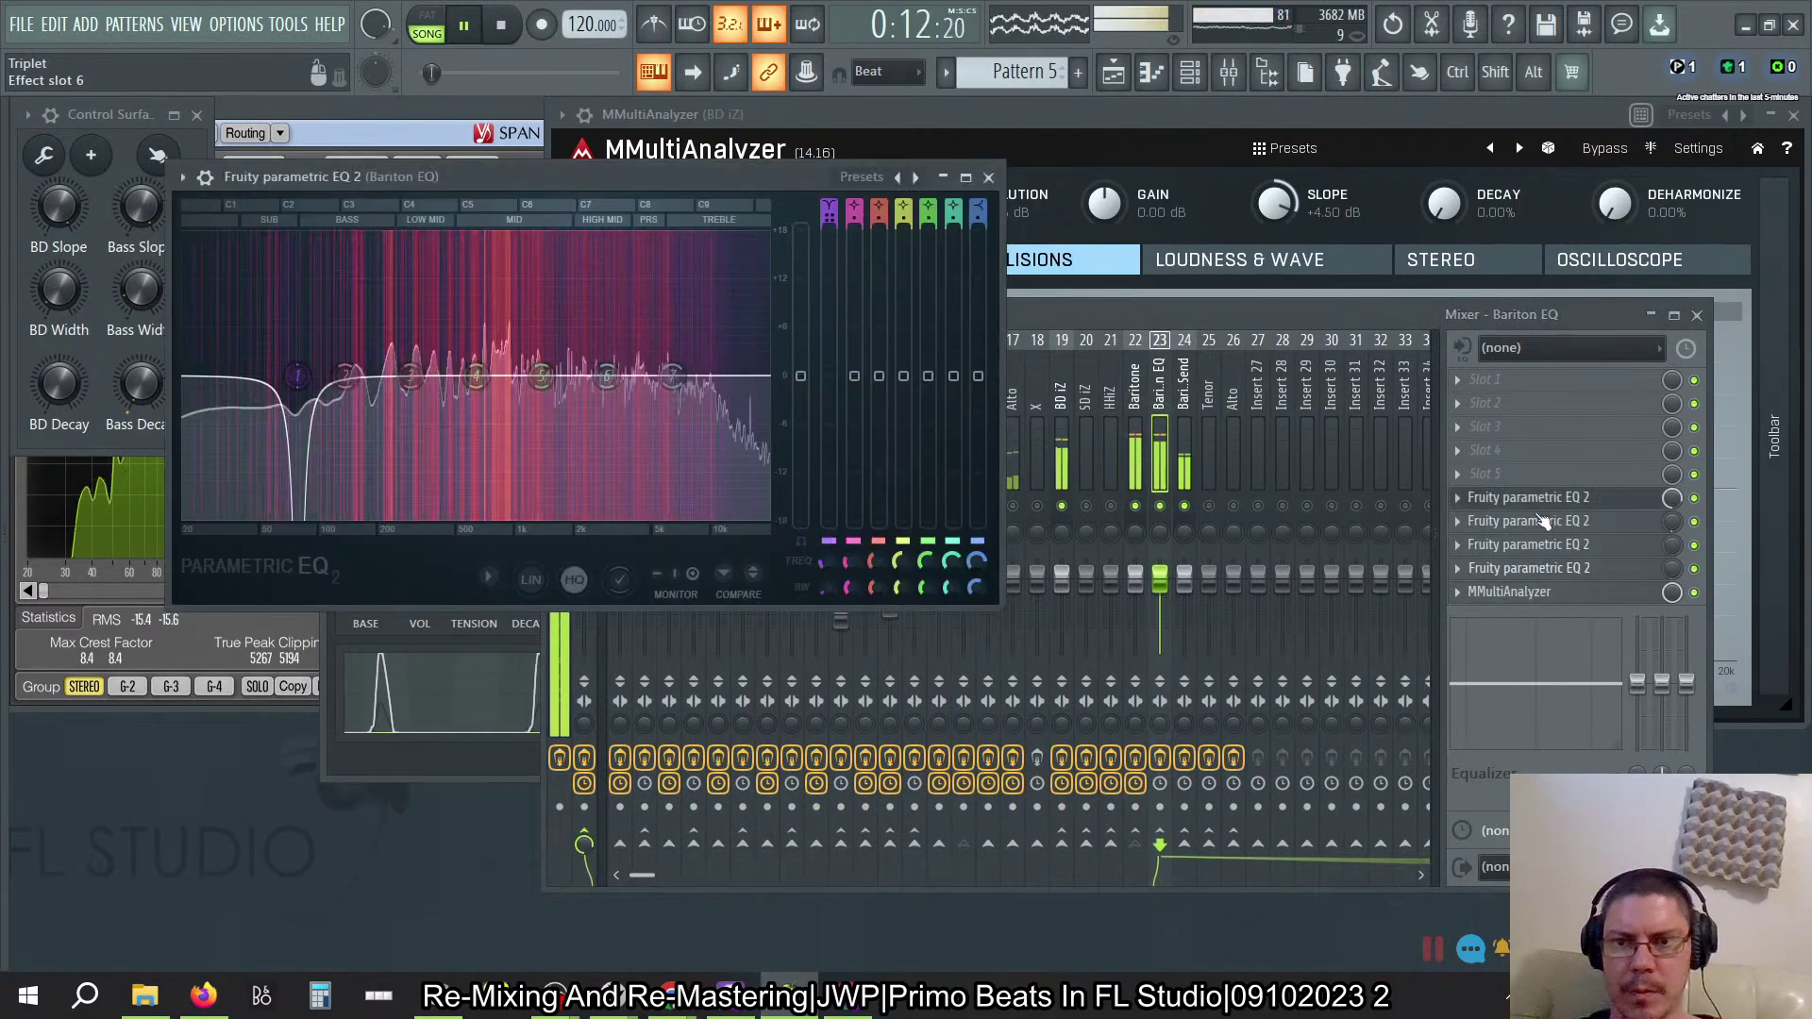
{"action": "left_click_drag", "start_coordinate": [578, 171], "coordinate": [1114, 392]}
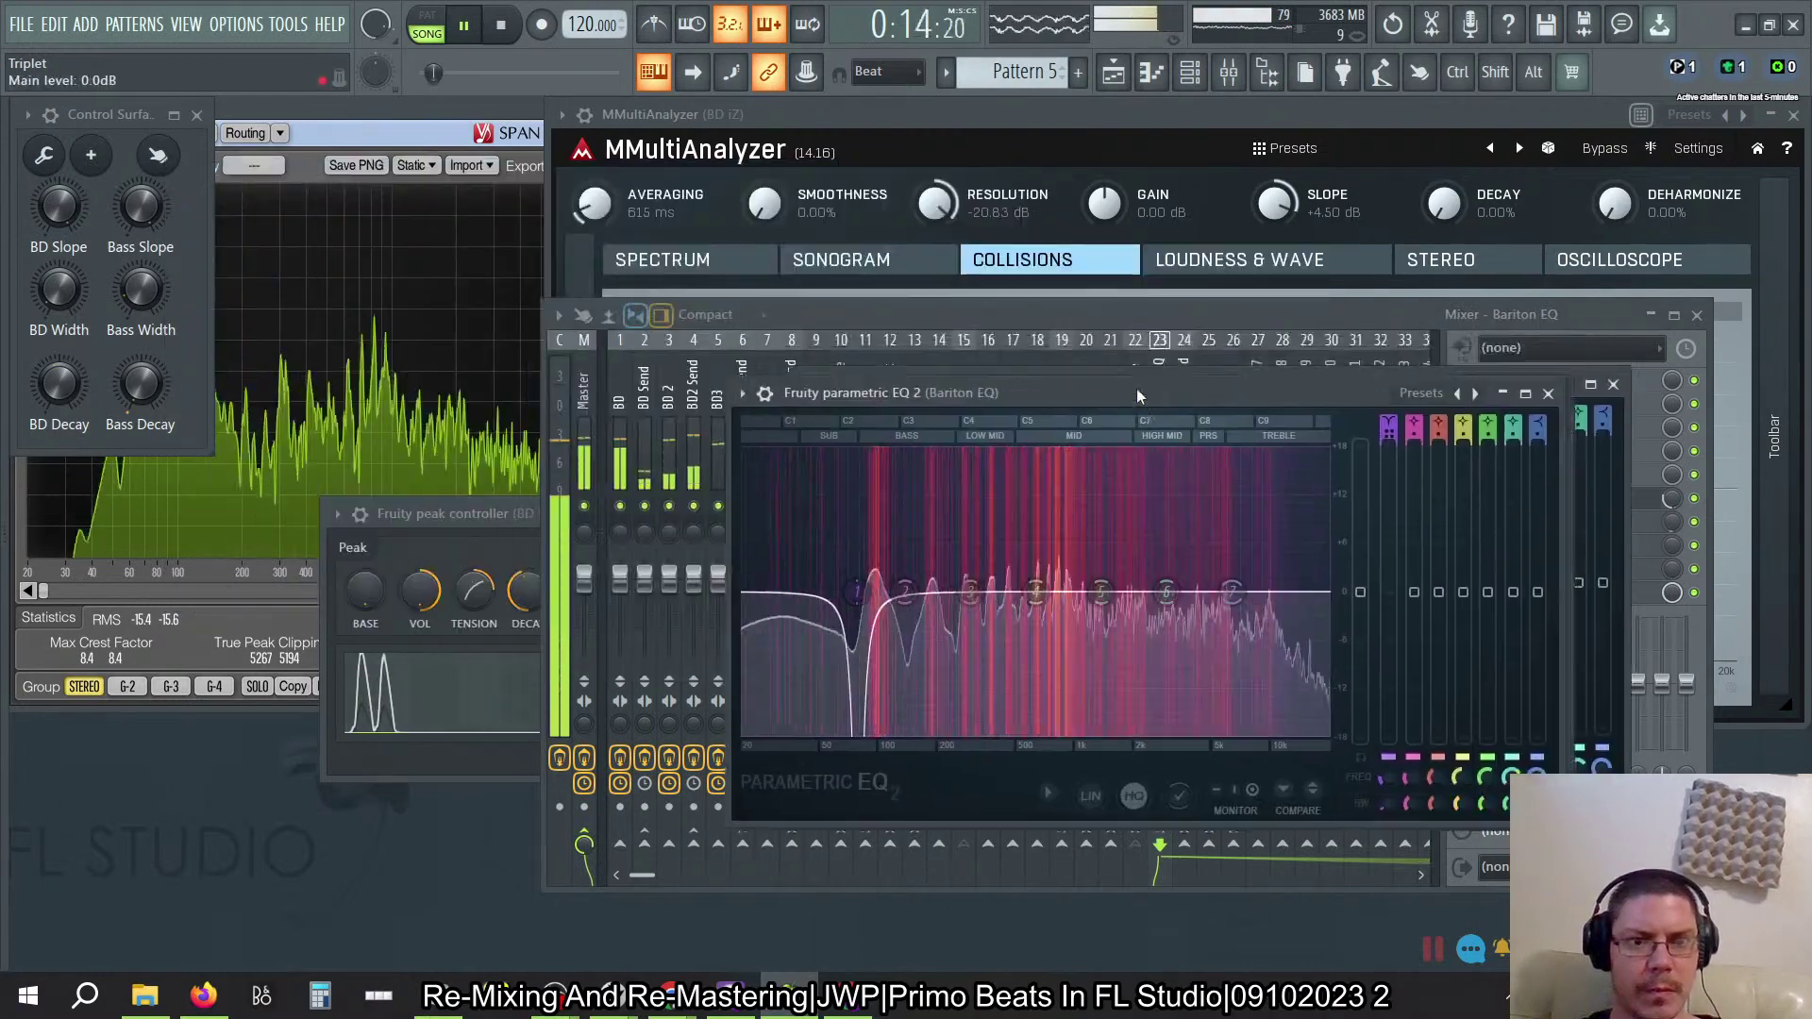
Step: Close the mixer and MMultiAnalyzer, and stack the BD Send EQ above the Bariton EQ beside the peak controller
{"action": "left_click", "coordinate": [513, 526]}
{"action": "left_click_drag", "start_coordinate": [434, 568], "coordinate": [355, 606]}
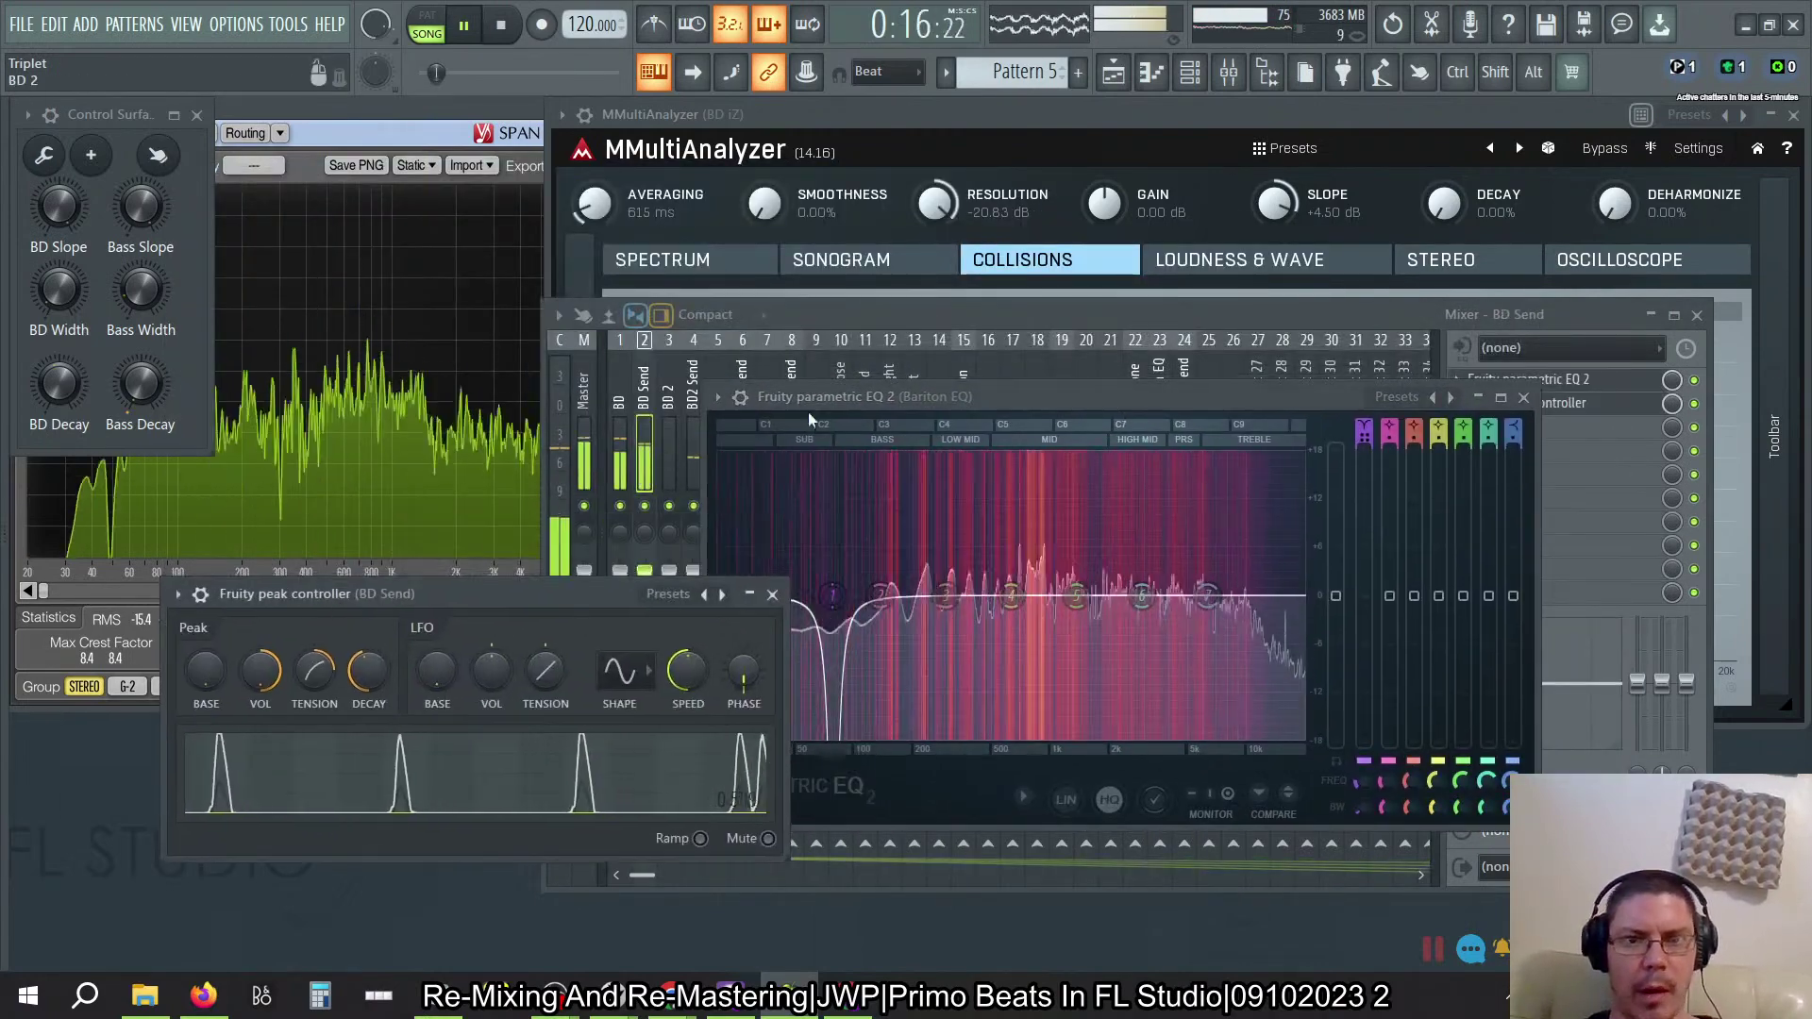
{"action": "left_click", "coordinate": [1697, 316]}
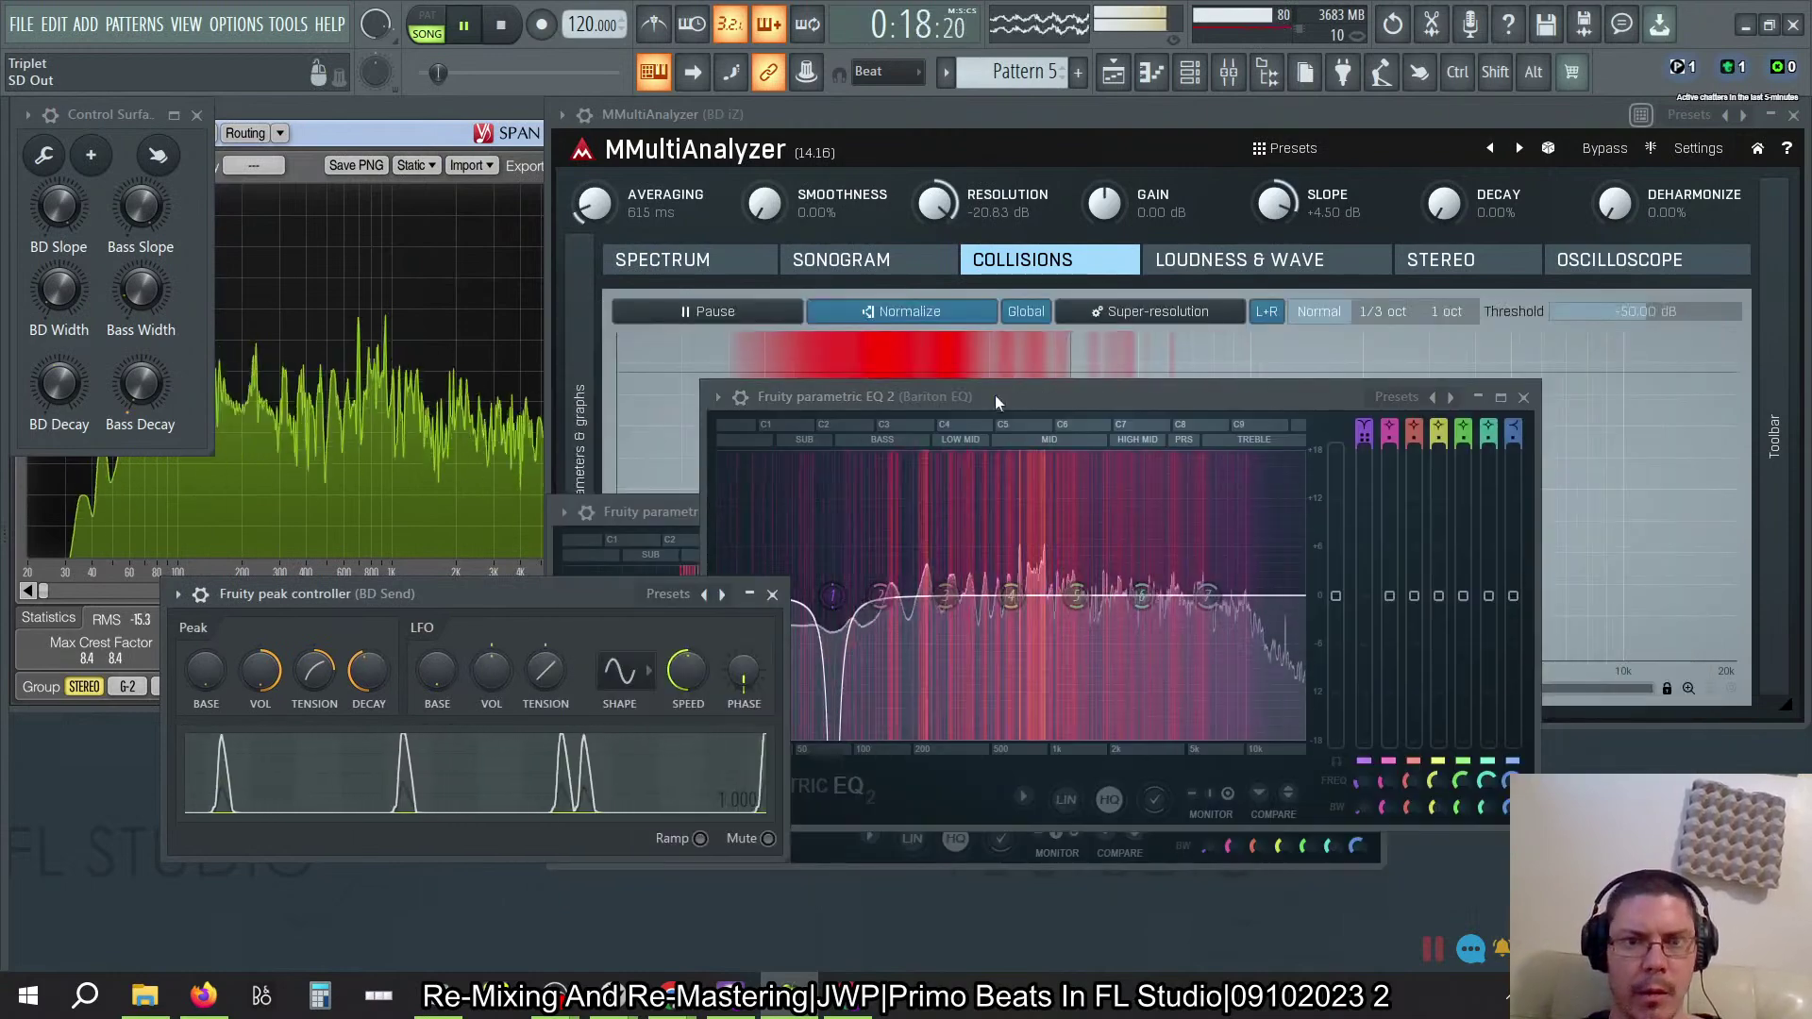
{"action": "left_click_drag", "start_coordinate": [631, 513], "coordinate": [461, 174]}
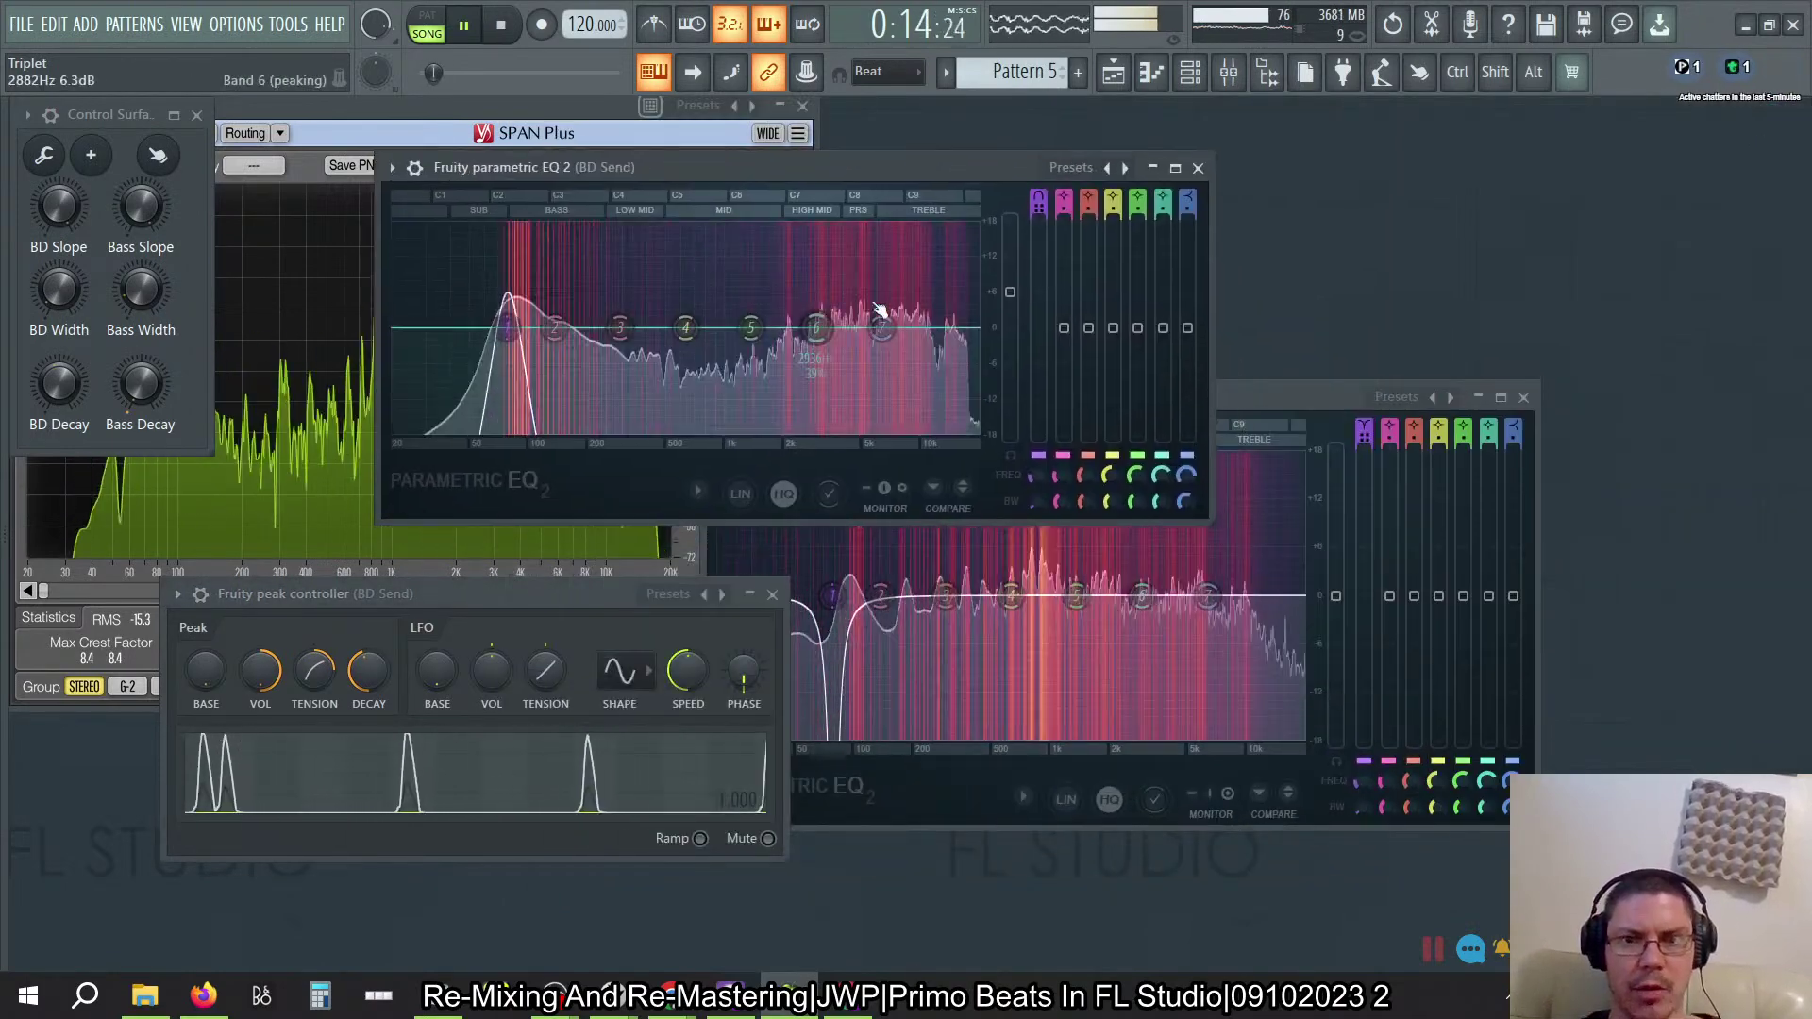
{"action": "left_click_drag", "start_coordinate": [936, 167], "coordinate": [1534, 117]}
{"action": "left_click_drag", "start_coordinate": [948, 395], "coordinate": [1213, 563]}
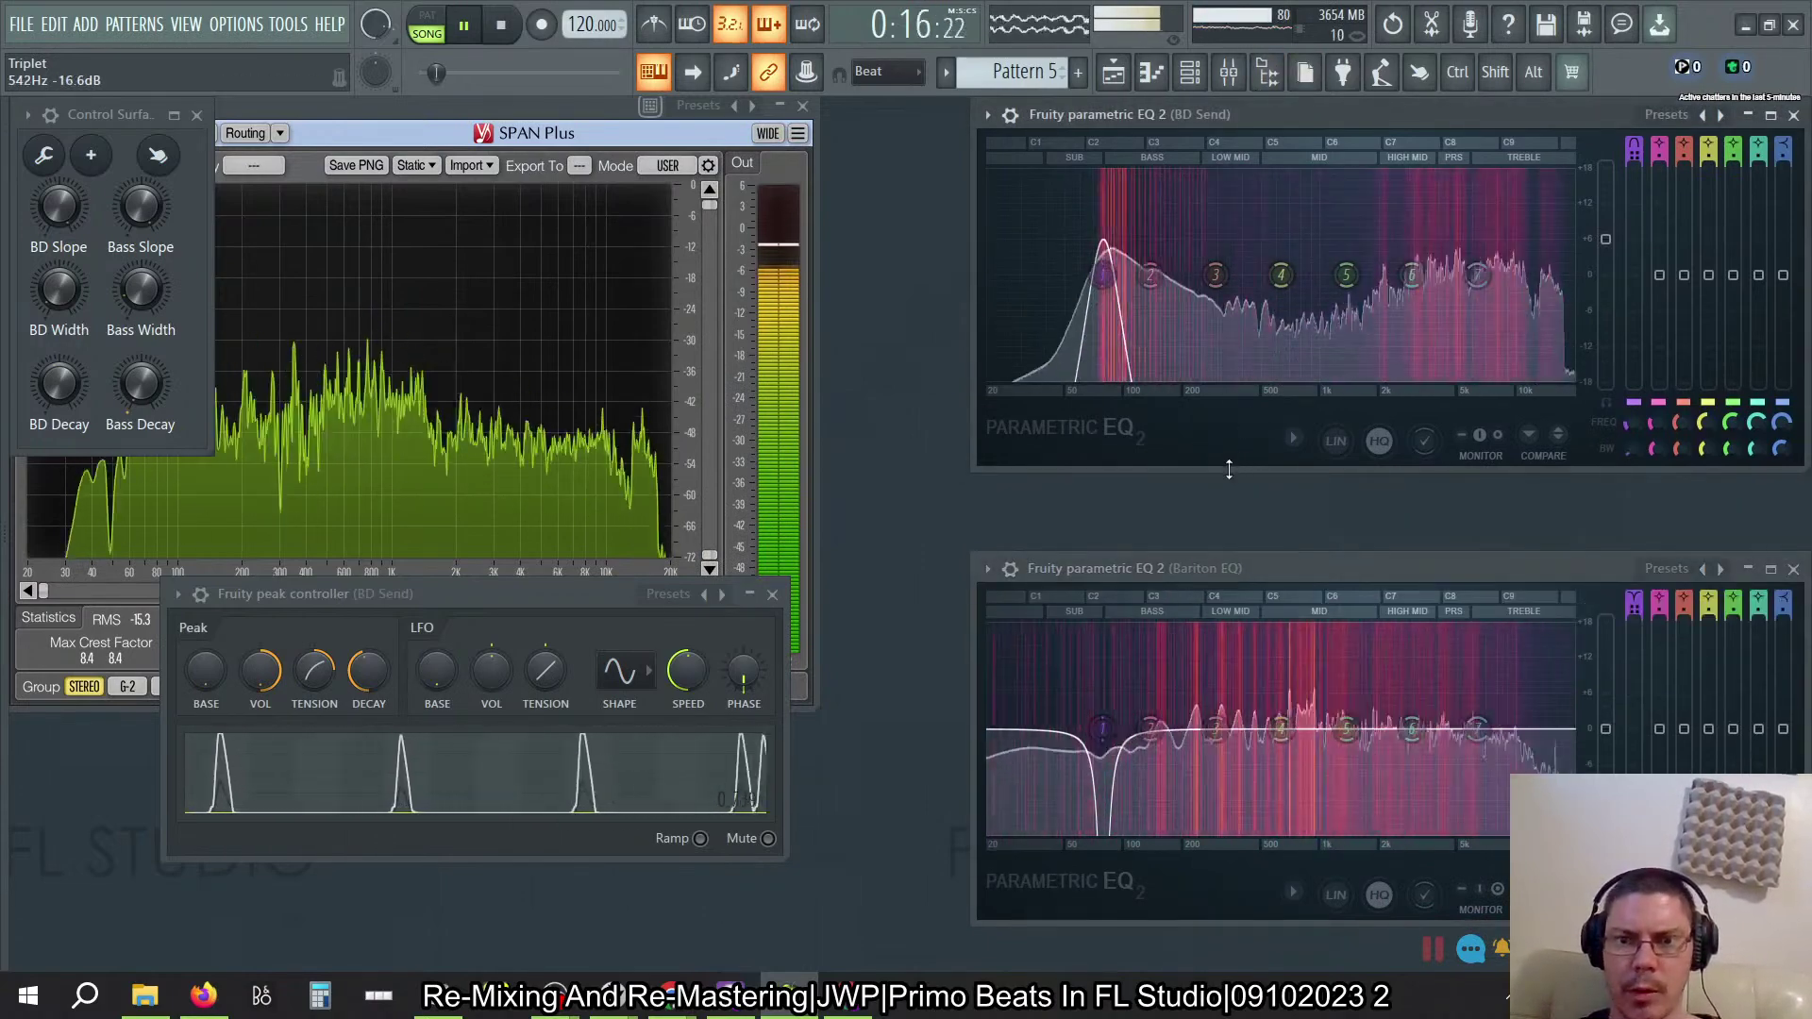
{"action": "left_click_drag", "start_coordinate": [1228, 114], "coordinate": [1310, 109]}
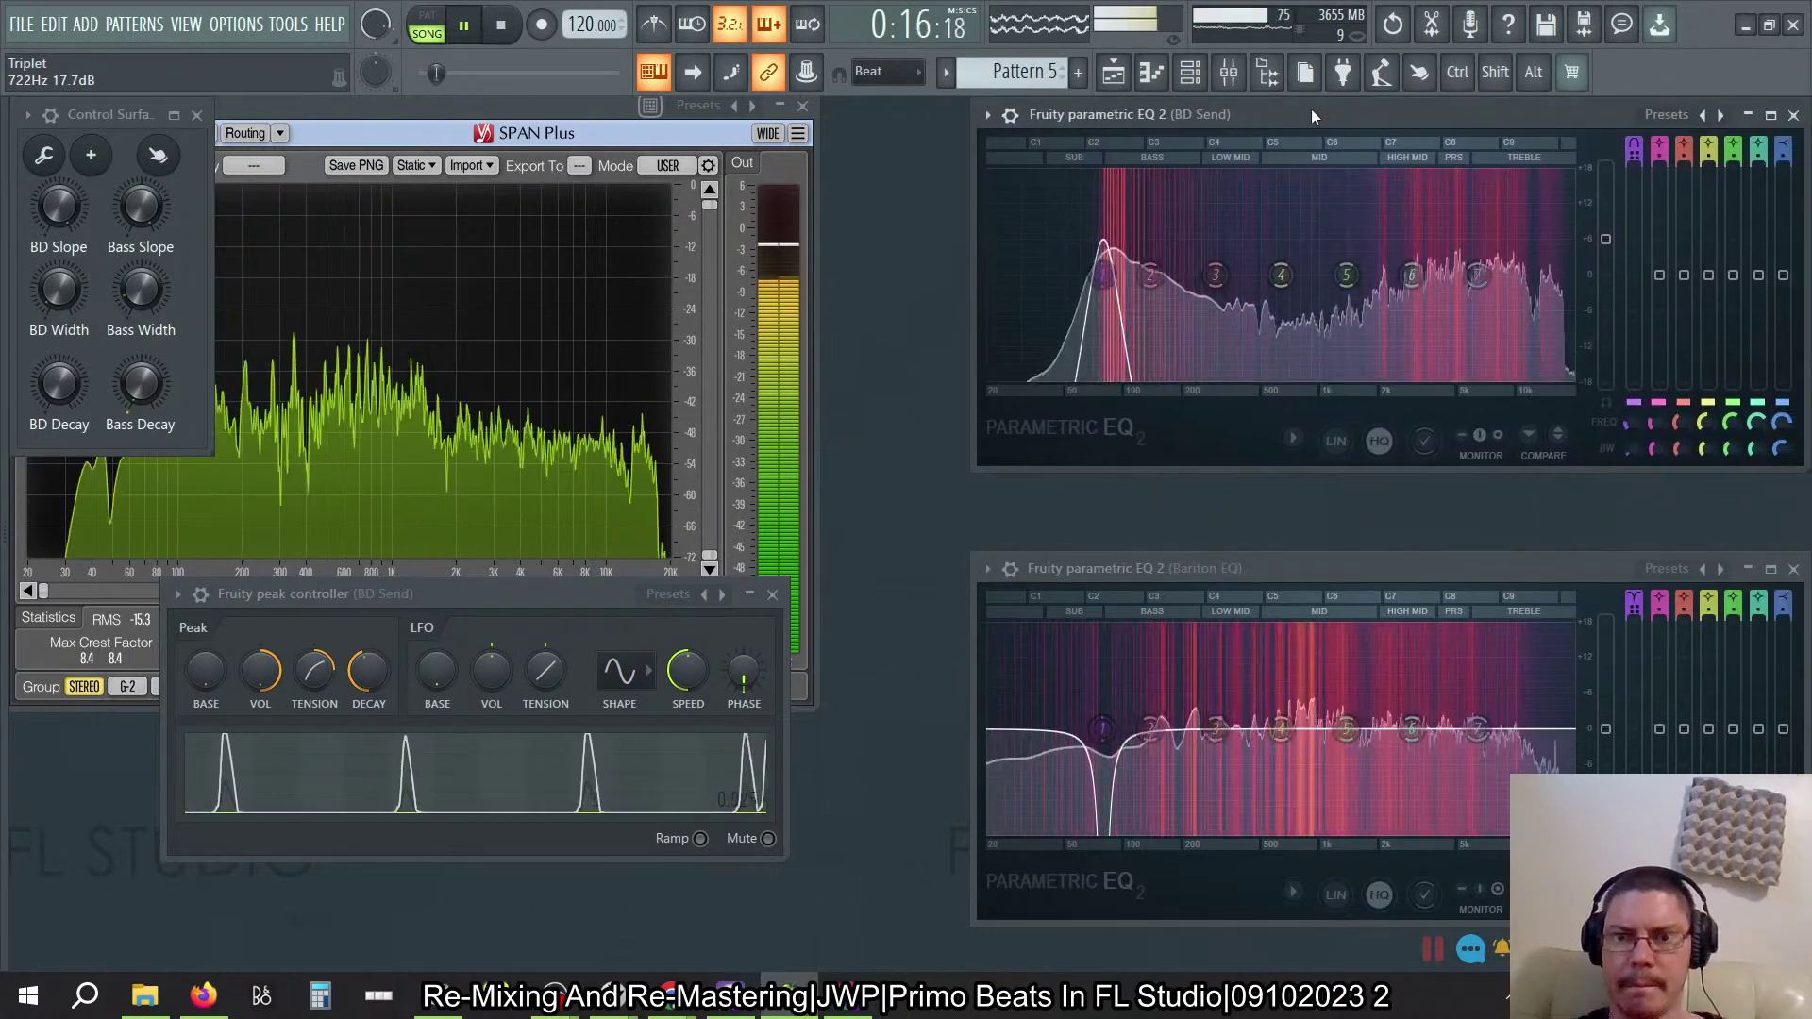
{"action": "left_click_drag", "start_coordinate": [1197, 568], "coordinate": [1197, 488]}
Step: Check the live show page on BandLab in Firefox and return to FL Studio
{"action": "key", "text": "alt+Tab"}
{"action": "key", "text": "alt+Tab"}
{"action": "key", "text": "alt+Tab"}
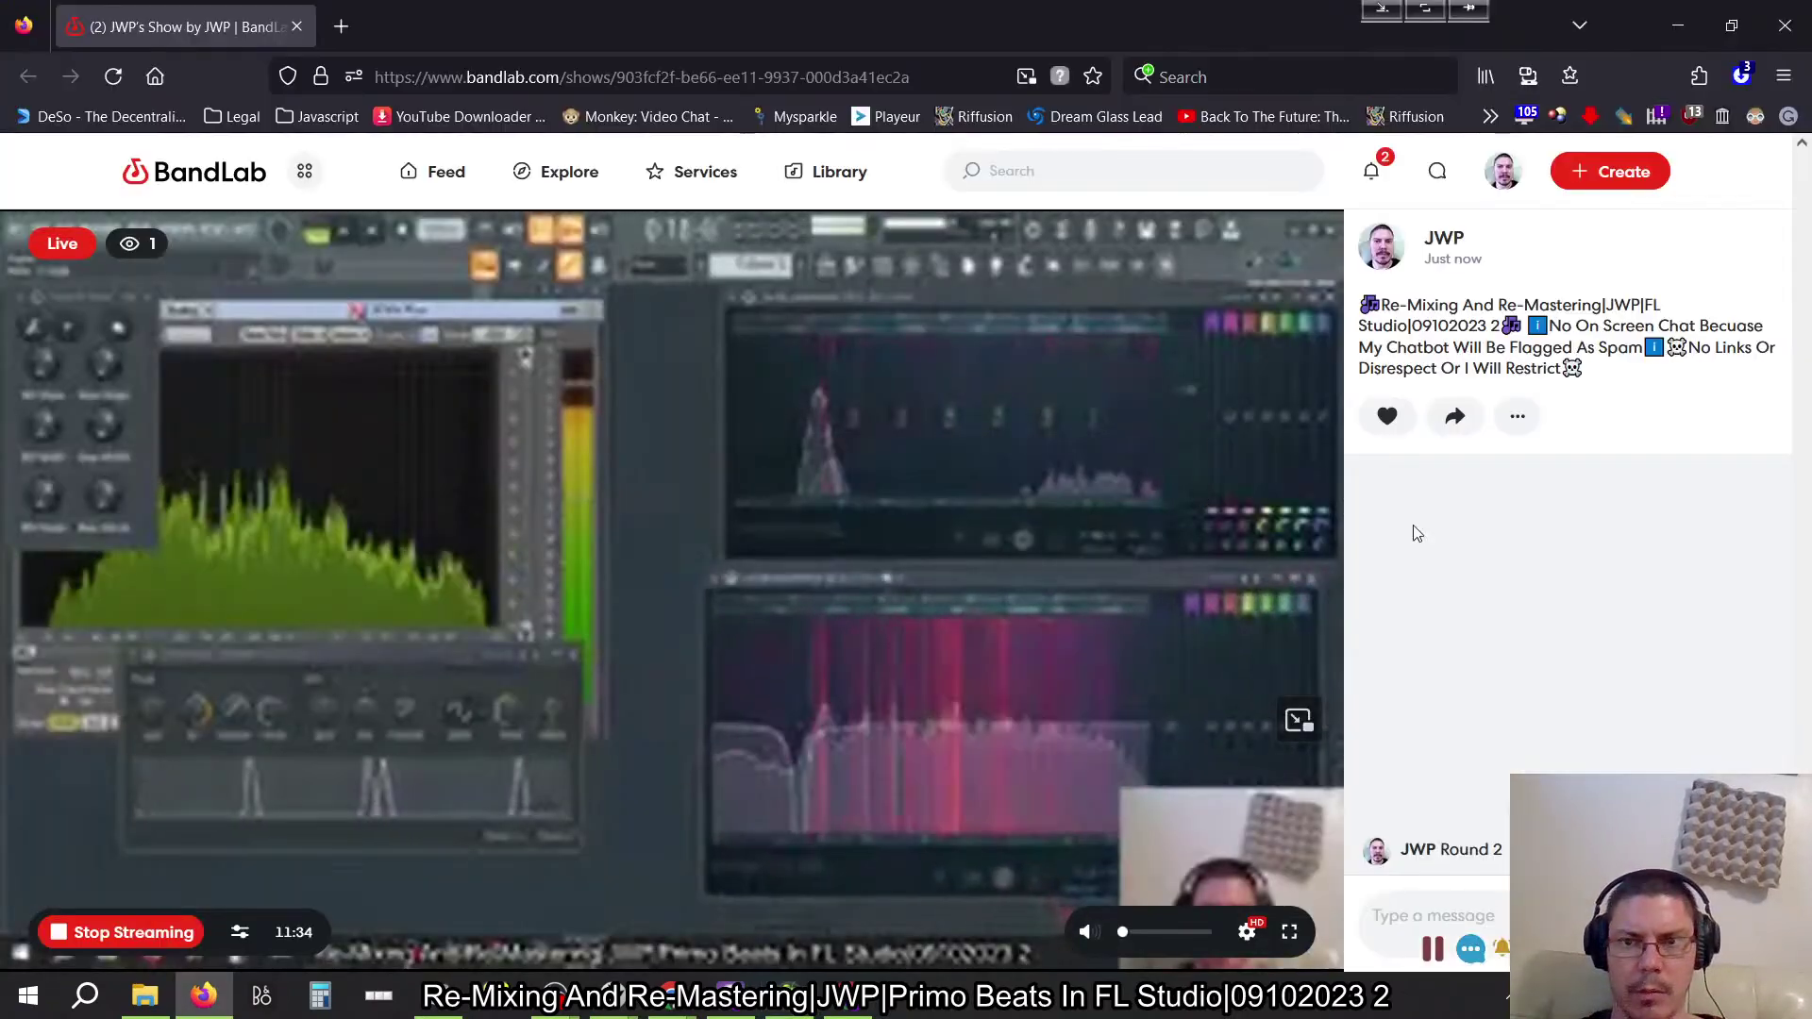
{"action": "key", "text": "alt+Tab"}
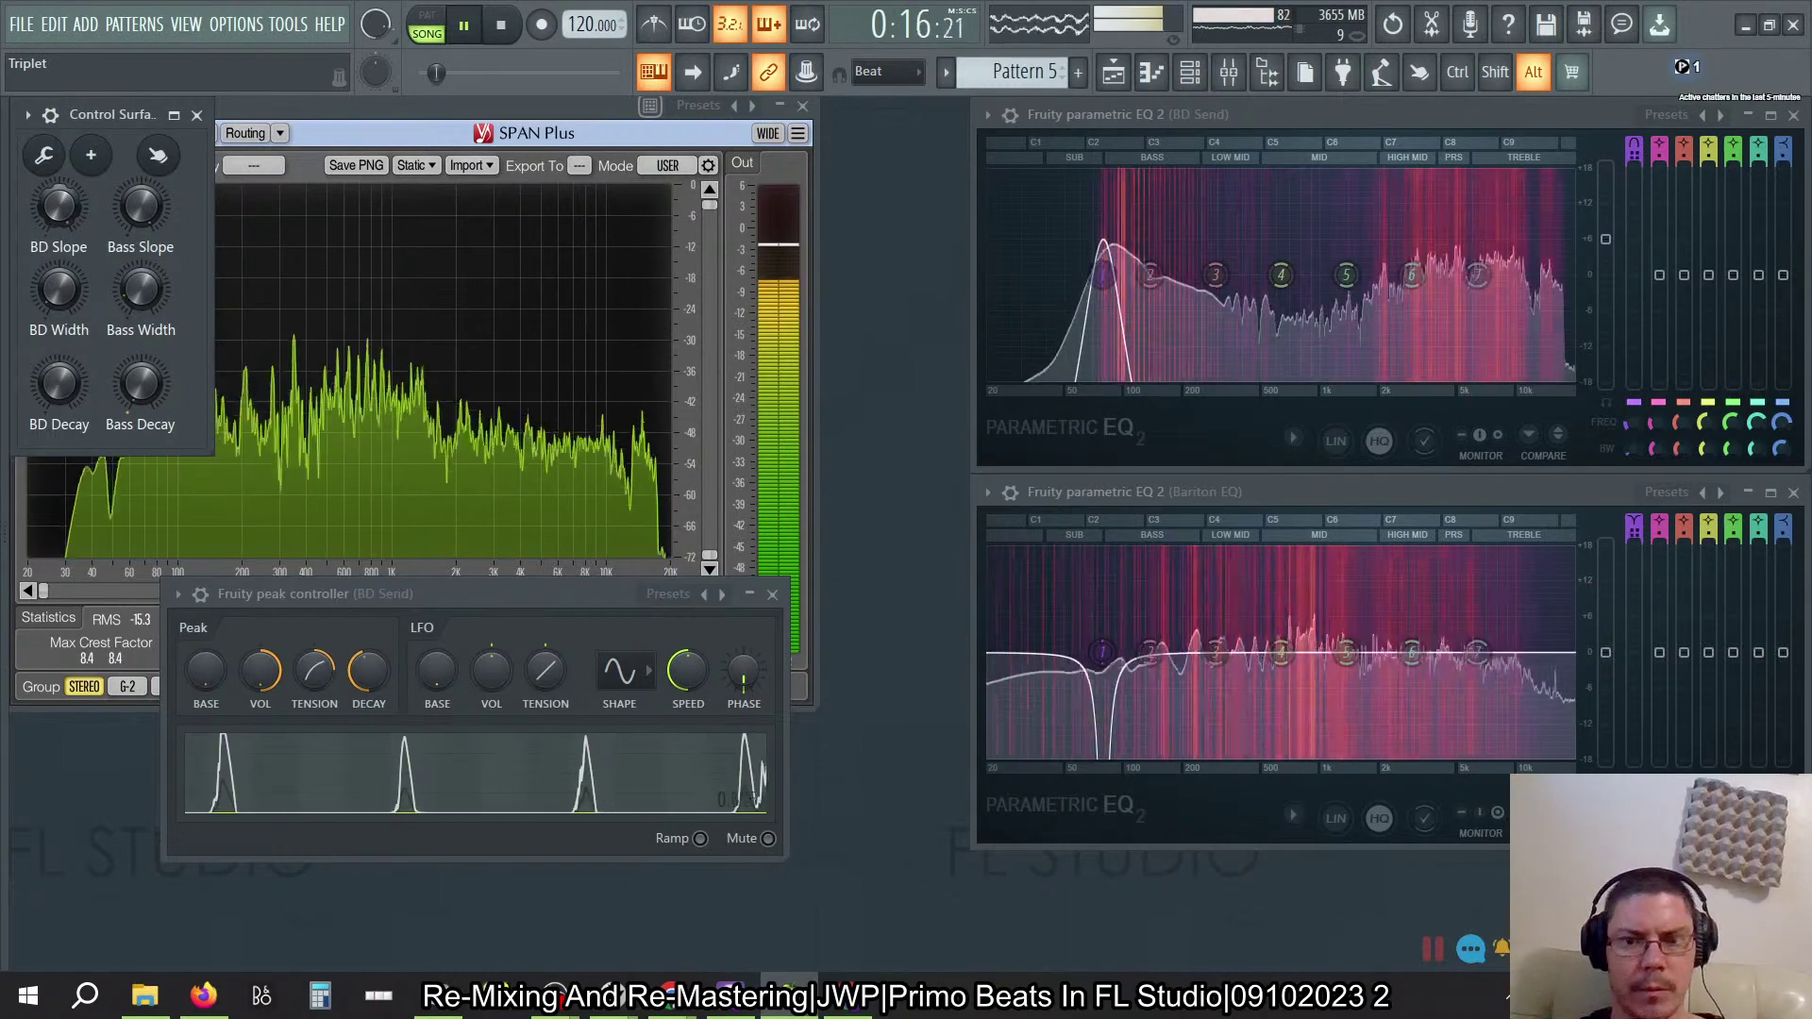
Step: Widen the BD Send EQ's band 1 curve with the BD Width knob
{"action": "left_click_drag", "start_coordinate": [49, 300], "coordinate": [49, 271]}
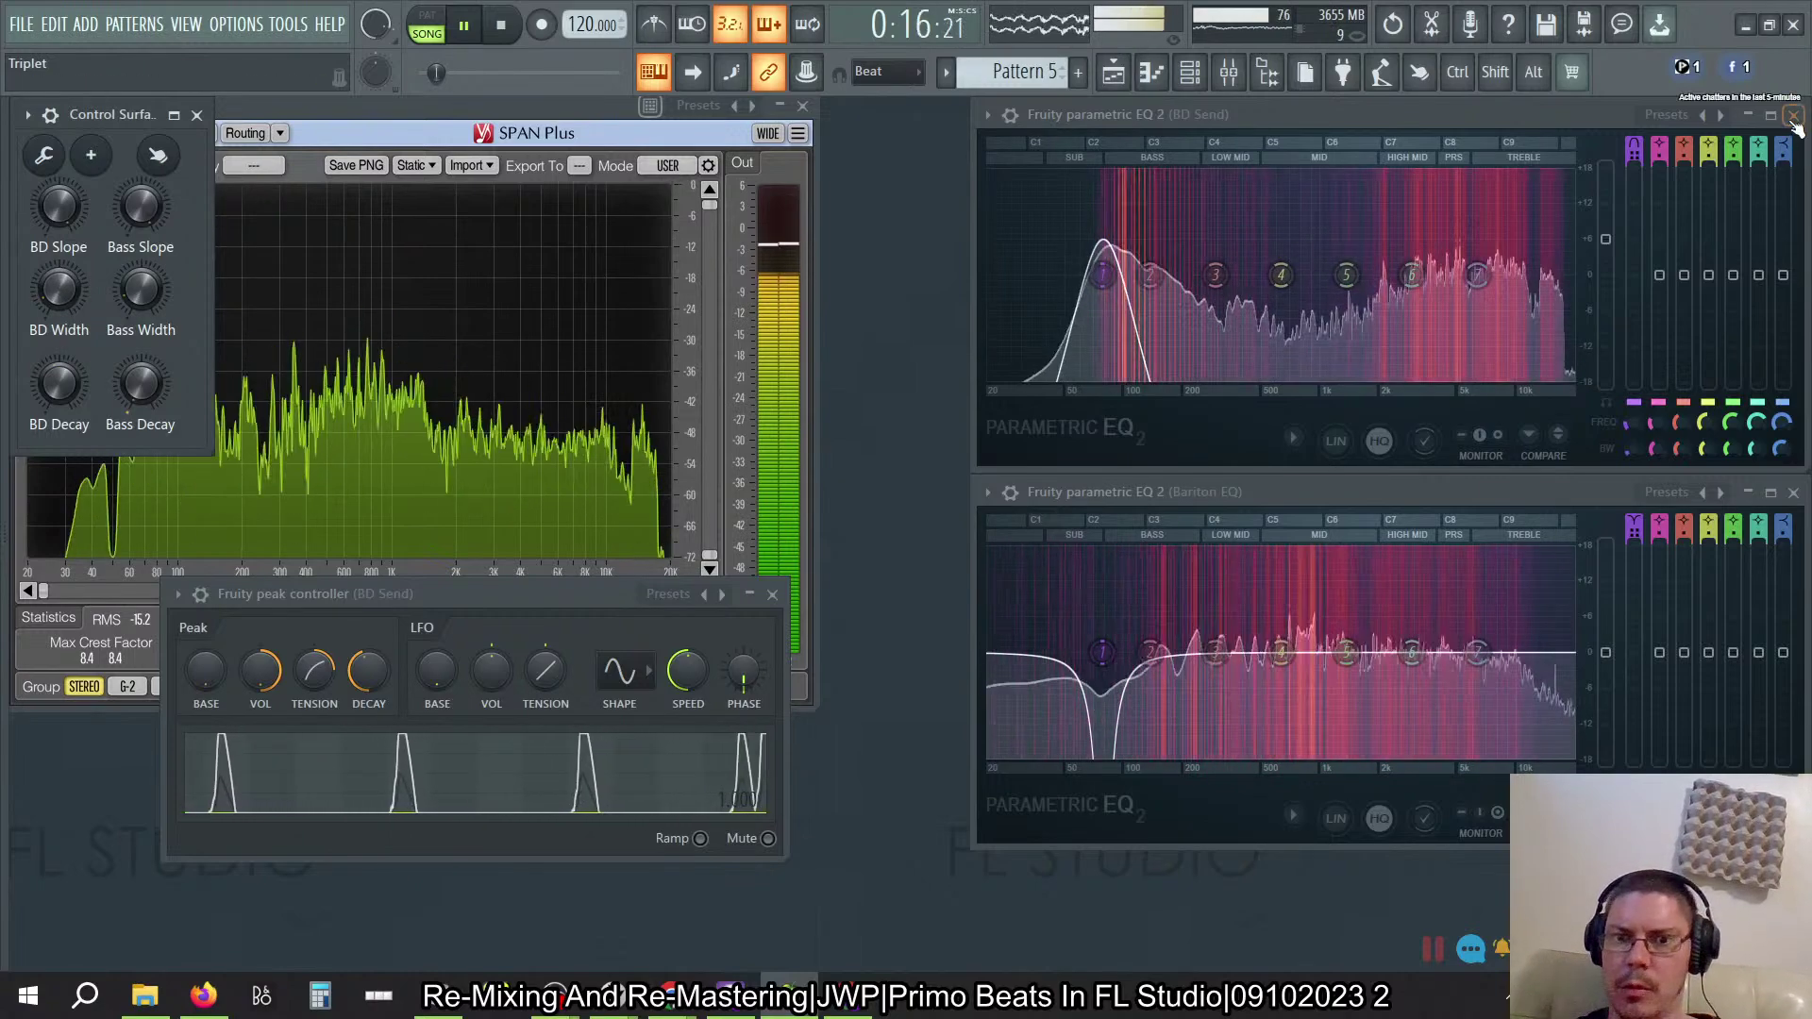
Step: Close both parametric EQs and the peak controller, and open MMultiAnalyzer on the BD iZ mixer track
{"action": "left_click", "coordinate": [1793, 115]}
{"action": "left_click", "coordinate": [1792, 493]}
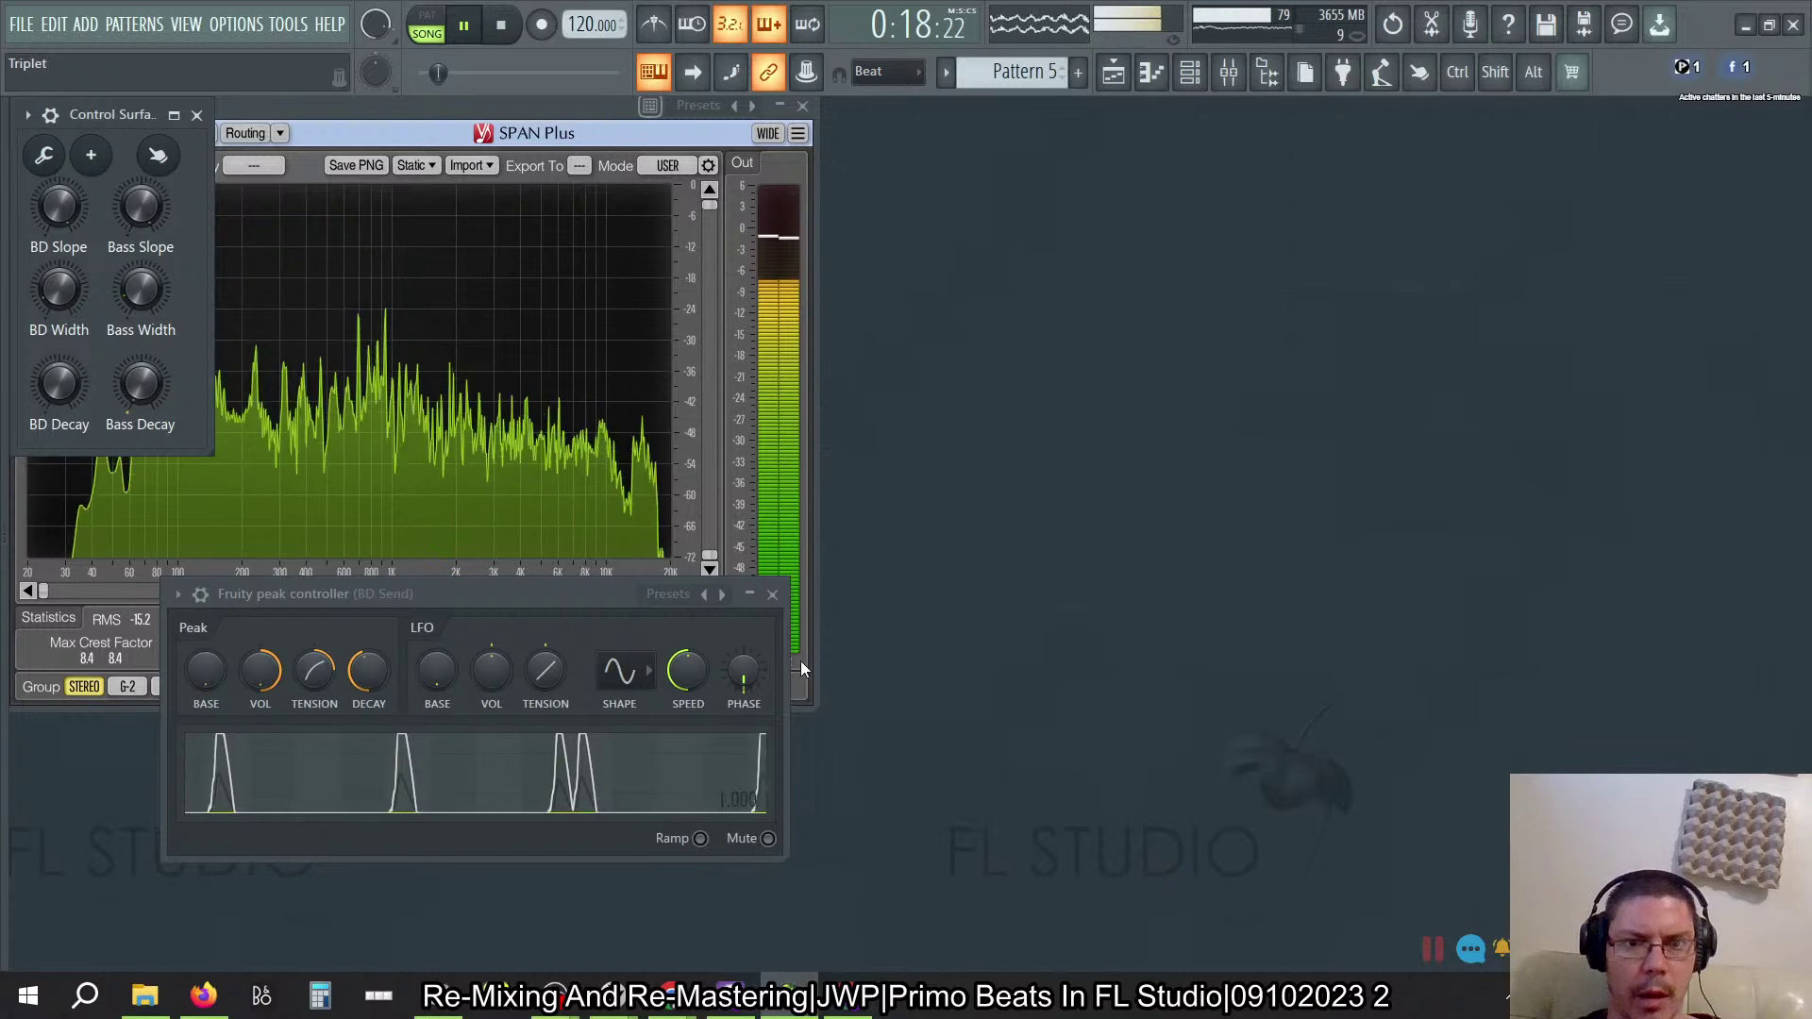
{"action": "left_click", "coordinate": [772, 593]}
{"action": "left_click", "coordinate": [1236, 77]}
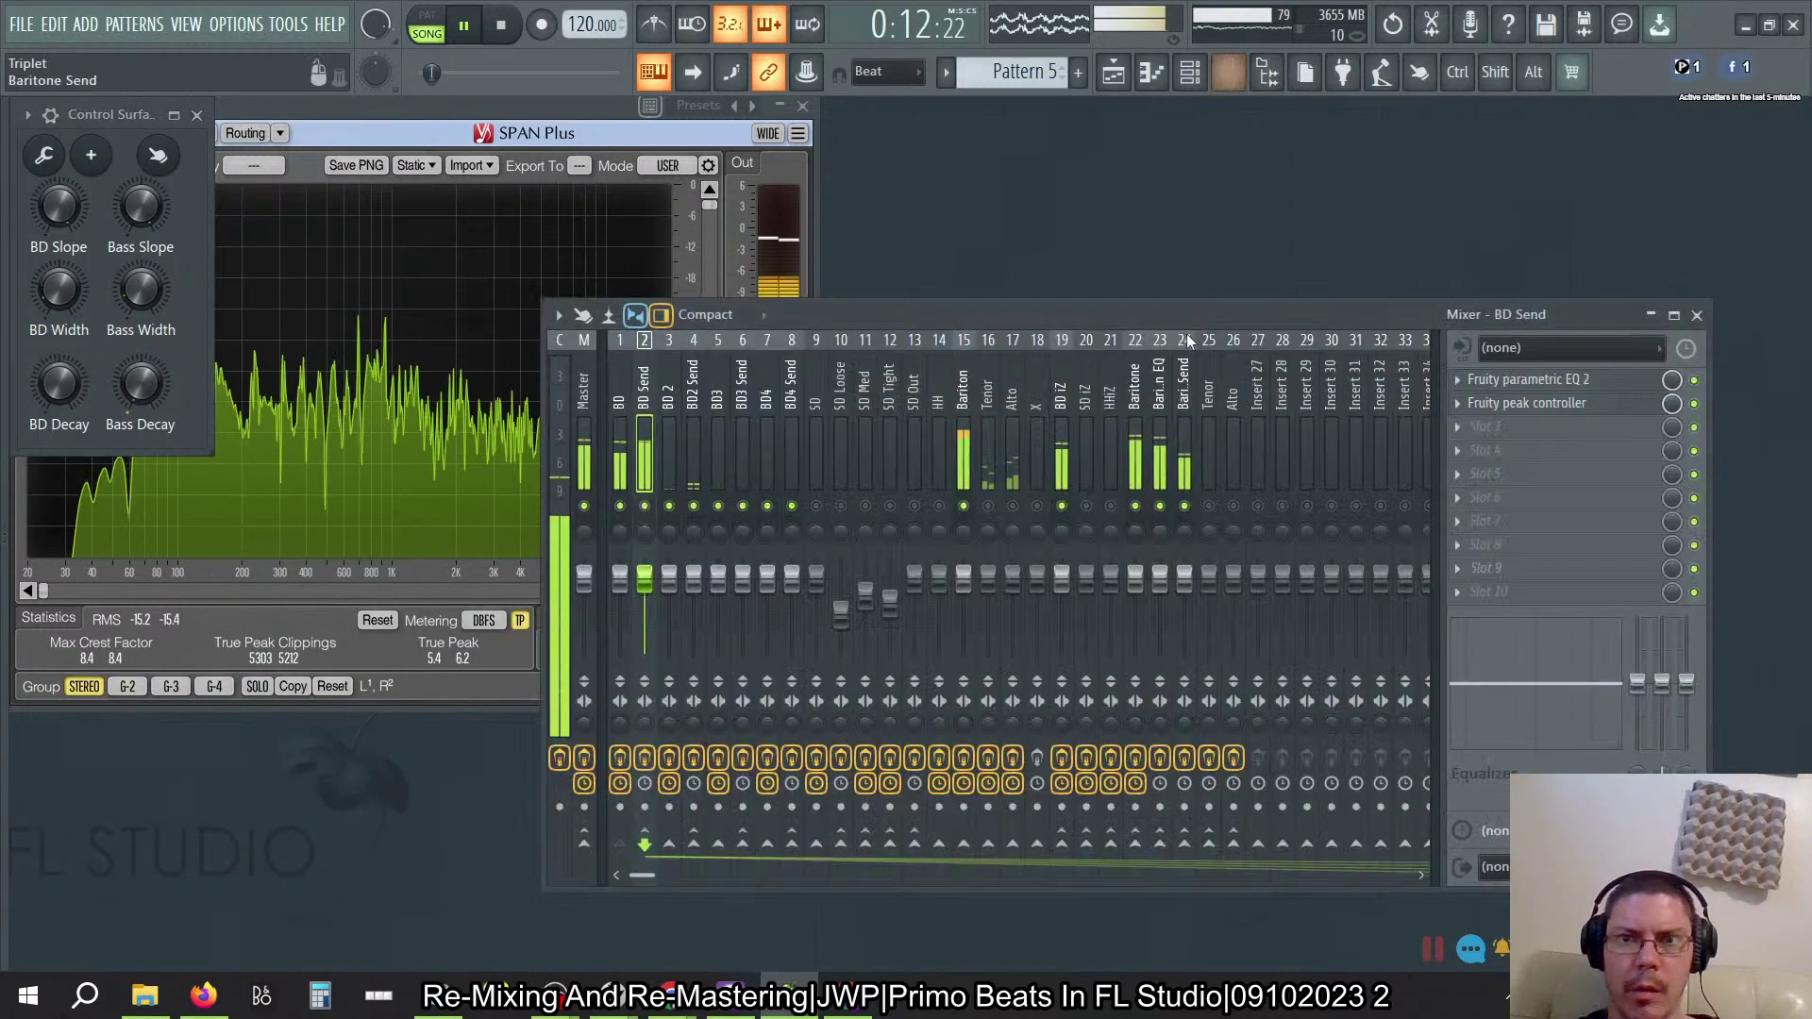
{"action": "left_click", "coordinate": [1057, 368]}
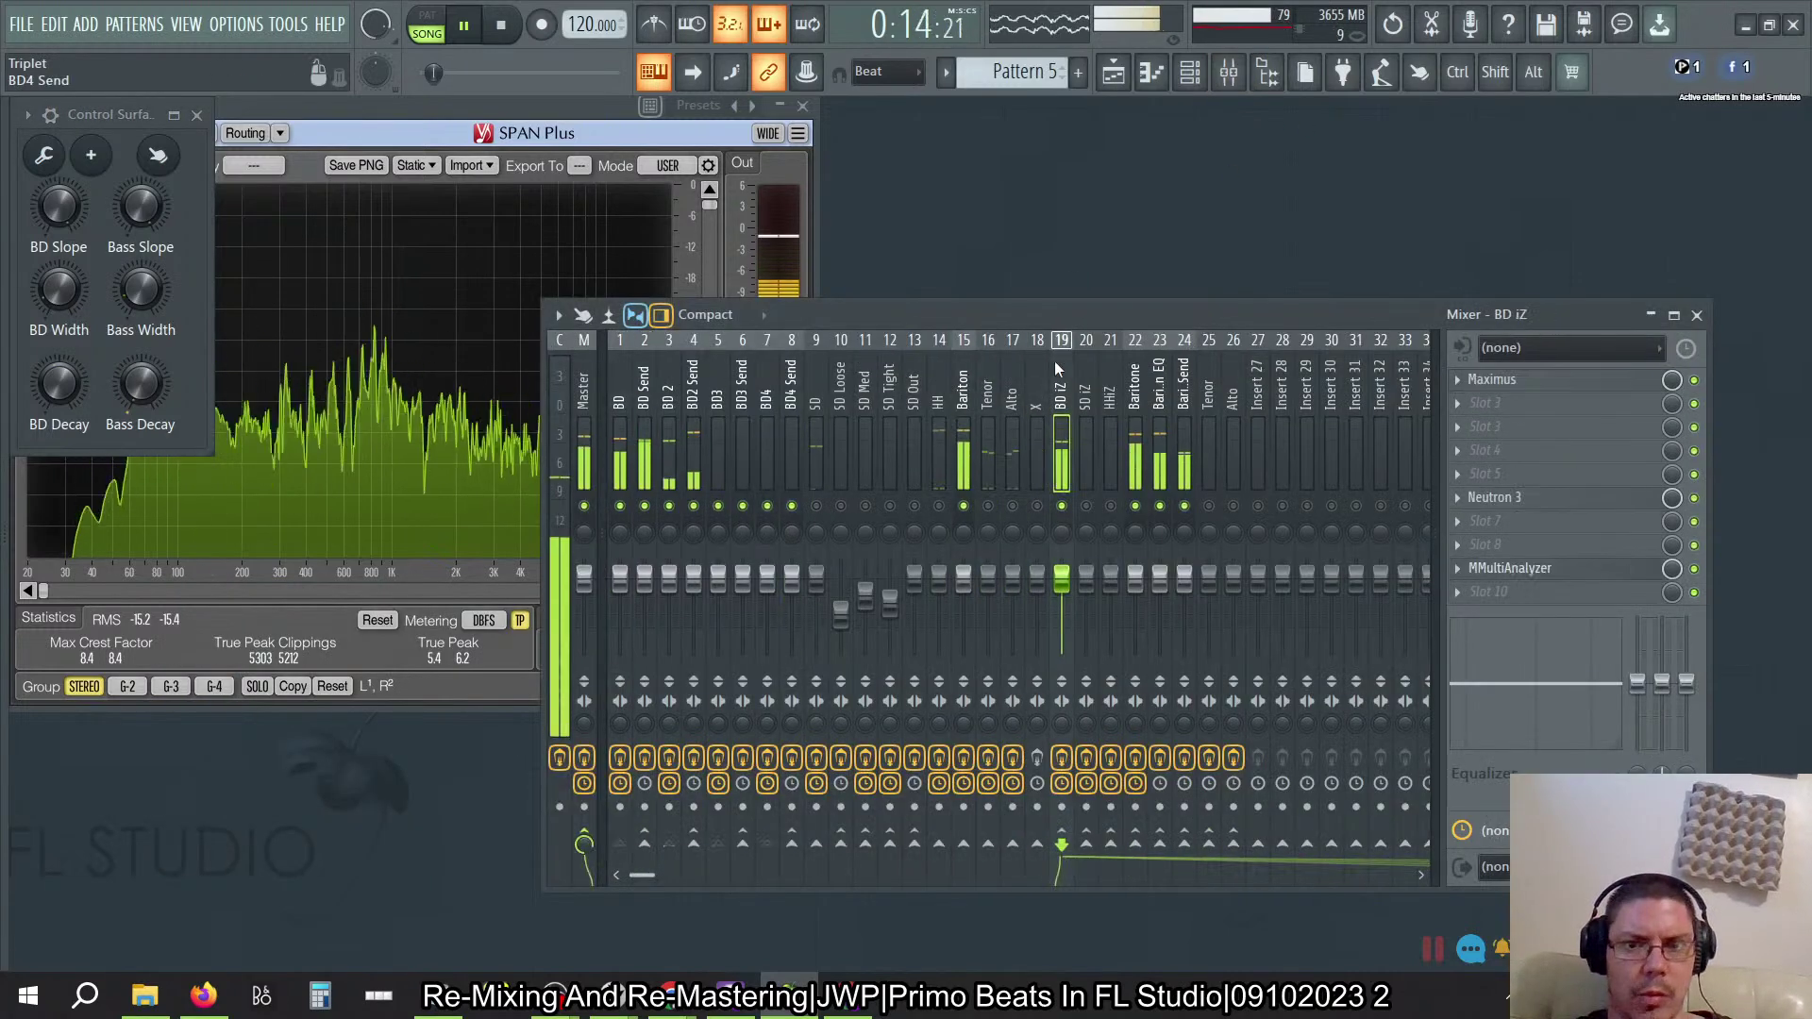
{"action": "left_click", "coordinate": [1509, 568]}
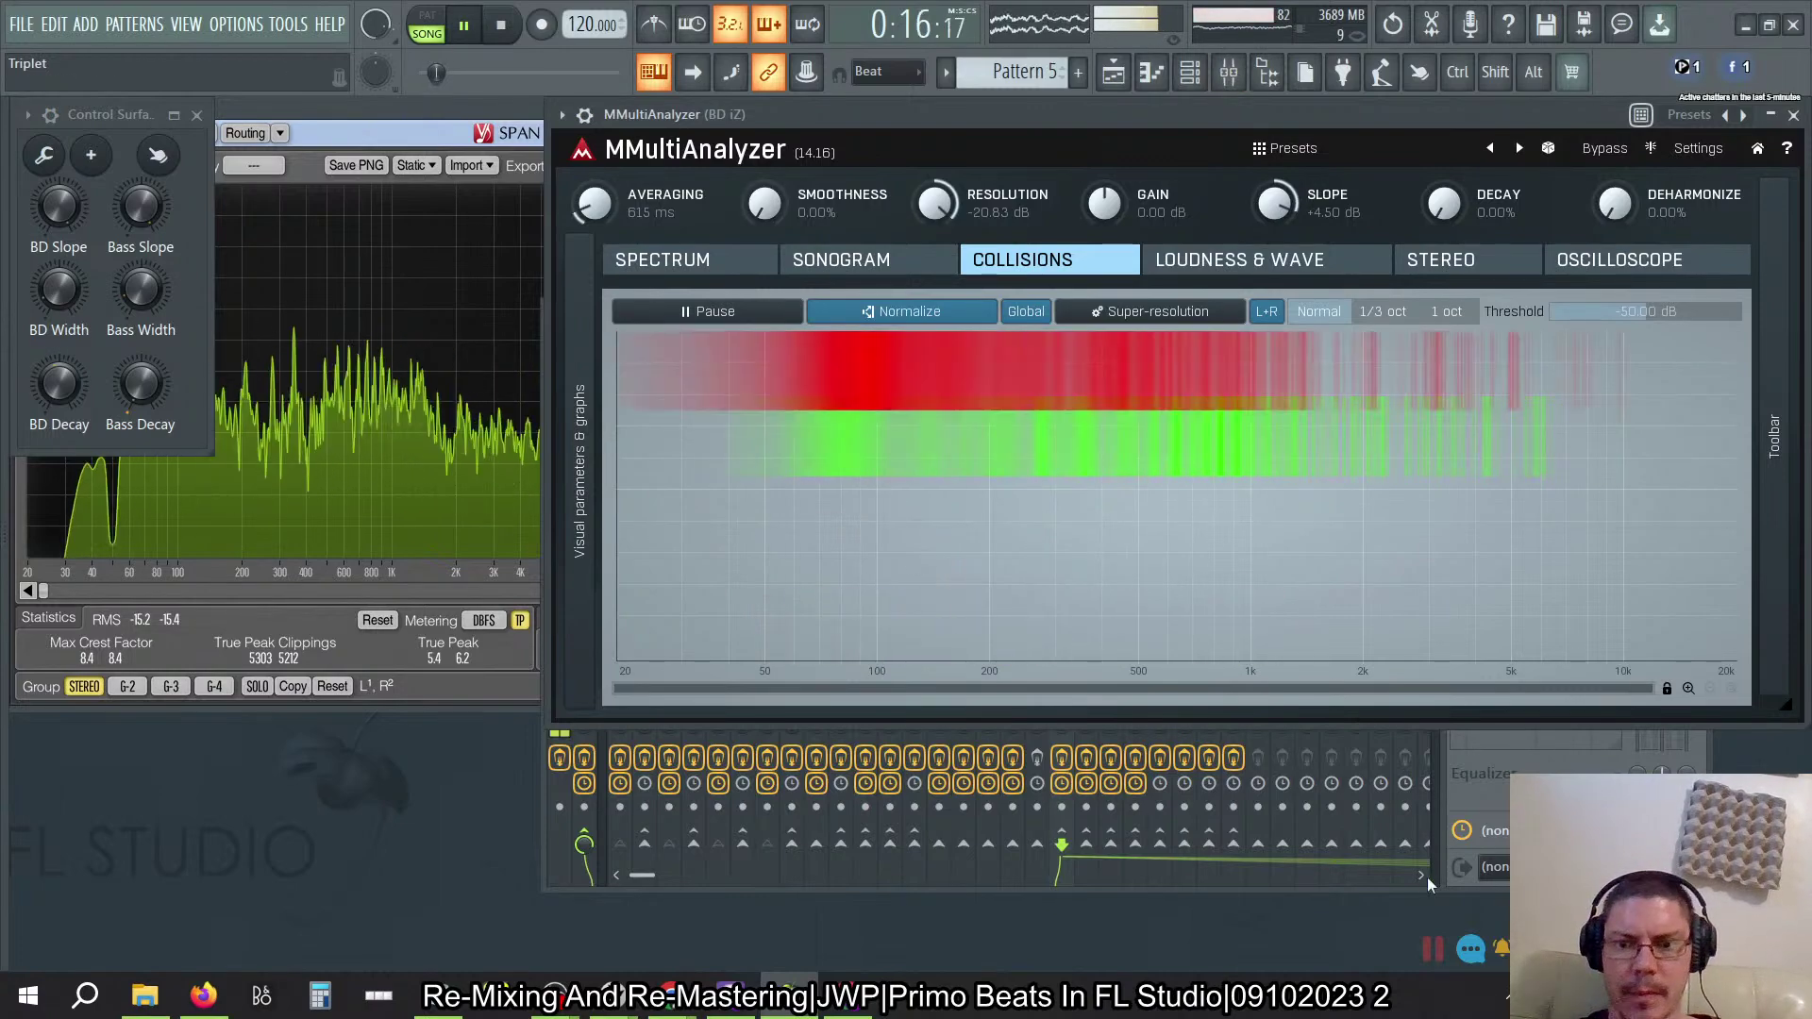
Step: Check the slot 6 Fruity parametric EQ 2 on the Bariton EQ track and return to the MMultiAnalyzer collisions view
{"action": "key", "text": "F9"}
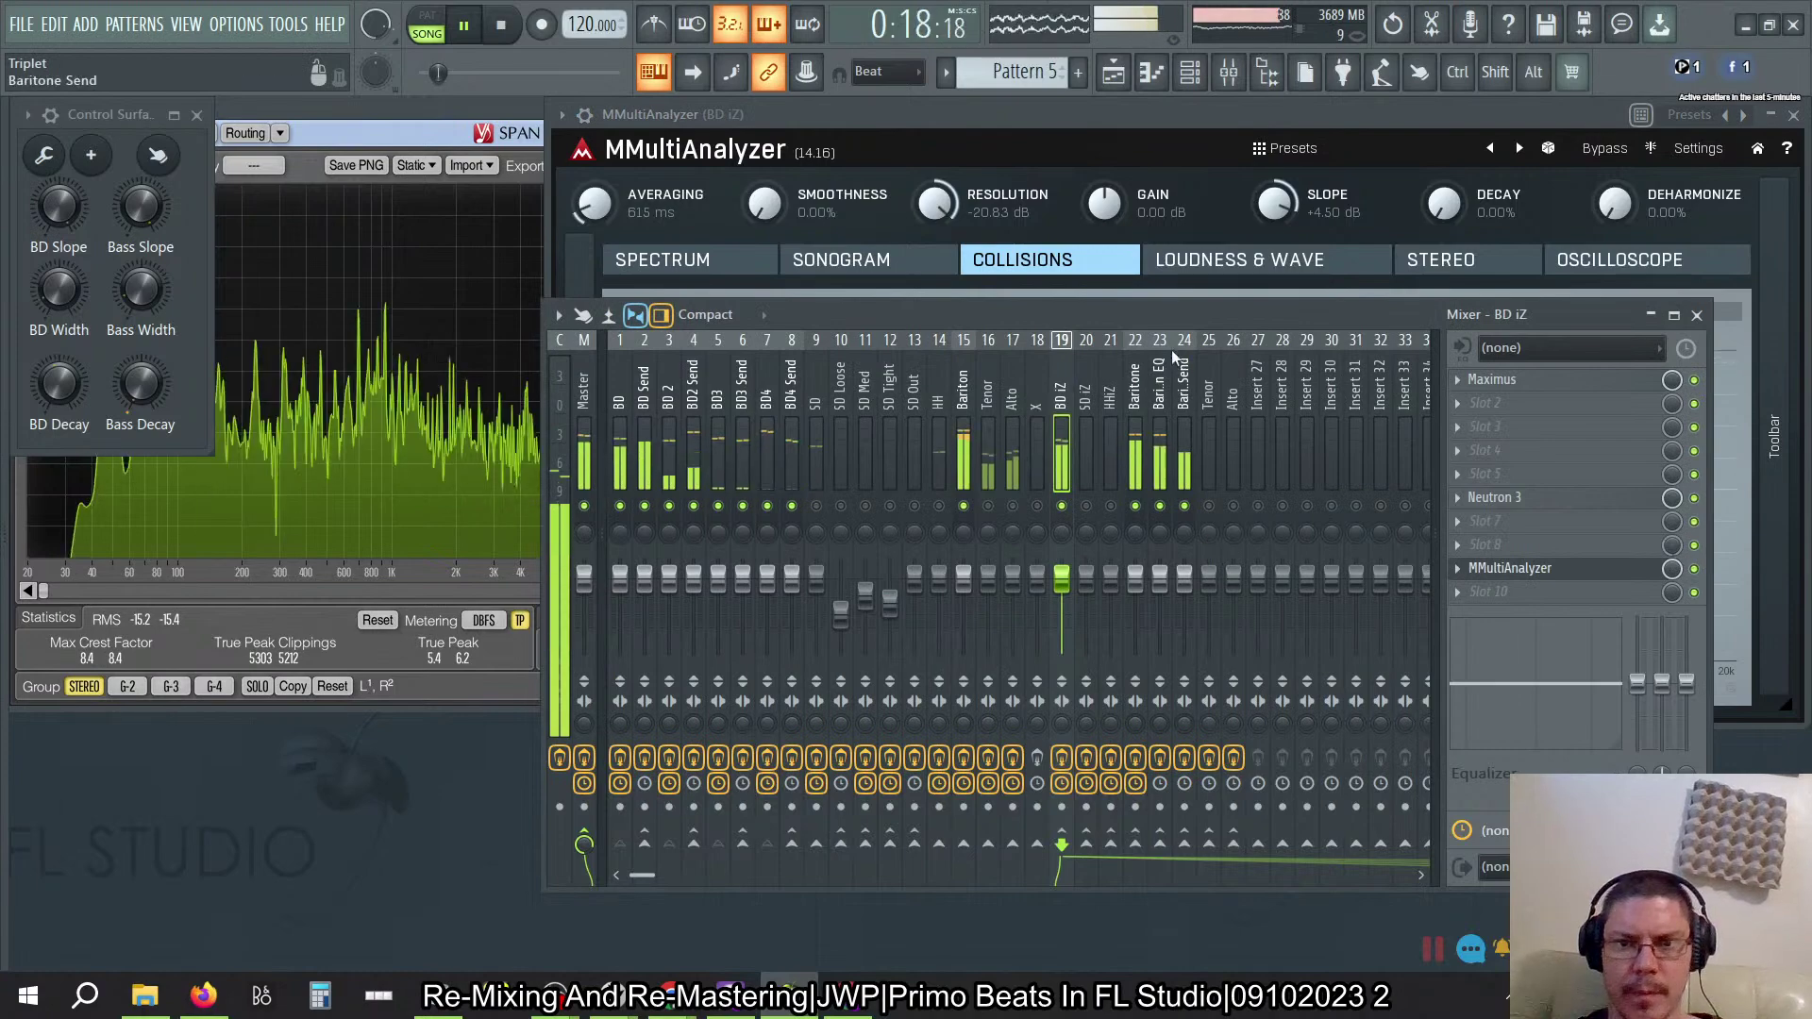
{"action": "left_click", "coordinate": [1184, 386]}
{"action": "left_click", "coordinate": [1160, 394]}
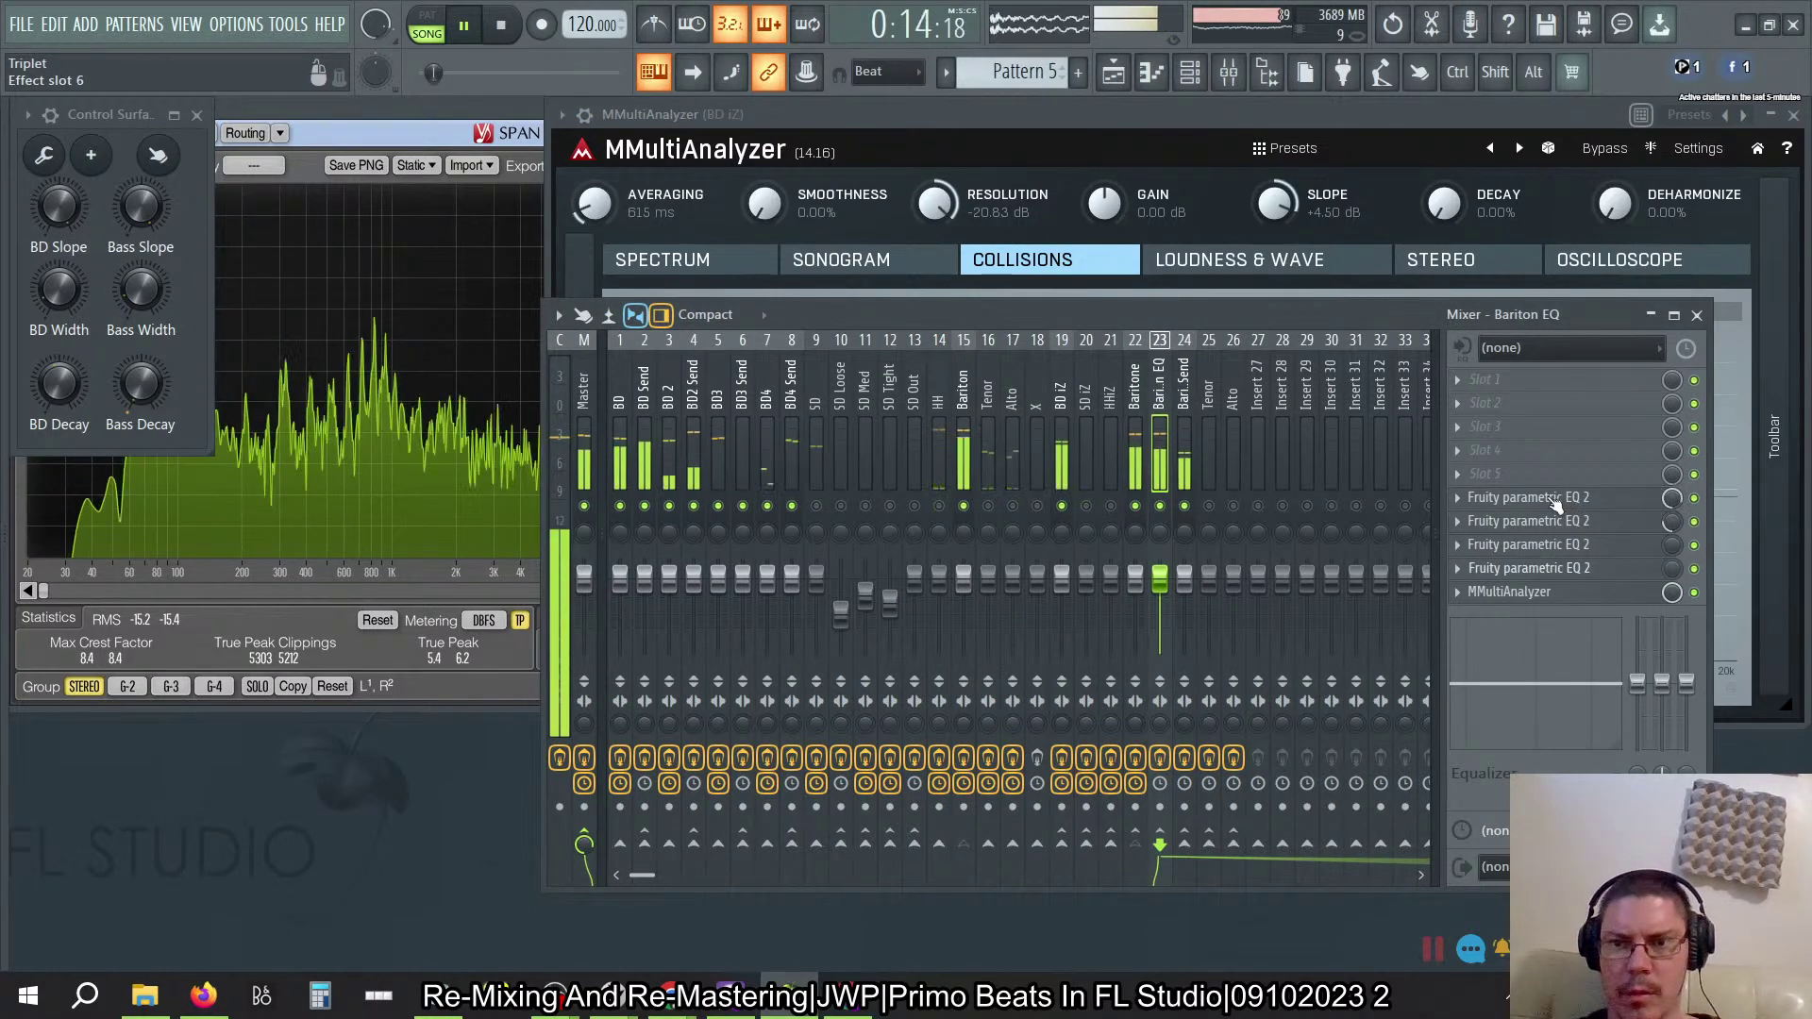
{"action": "left_click", "coordinate": [1552, 499]}
{"action": "left_click", "coordinate": [1793, 494]}
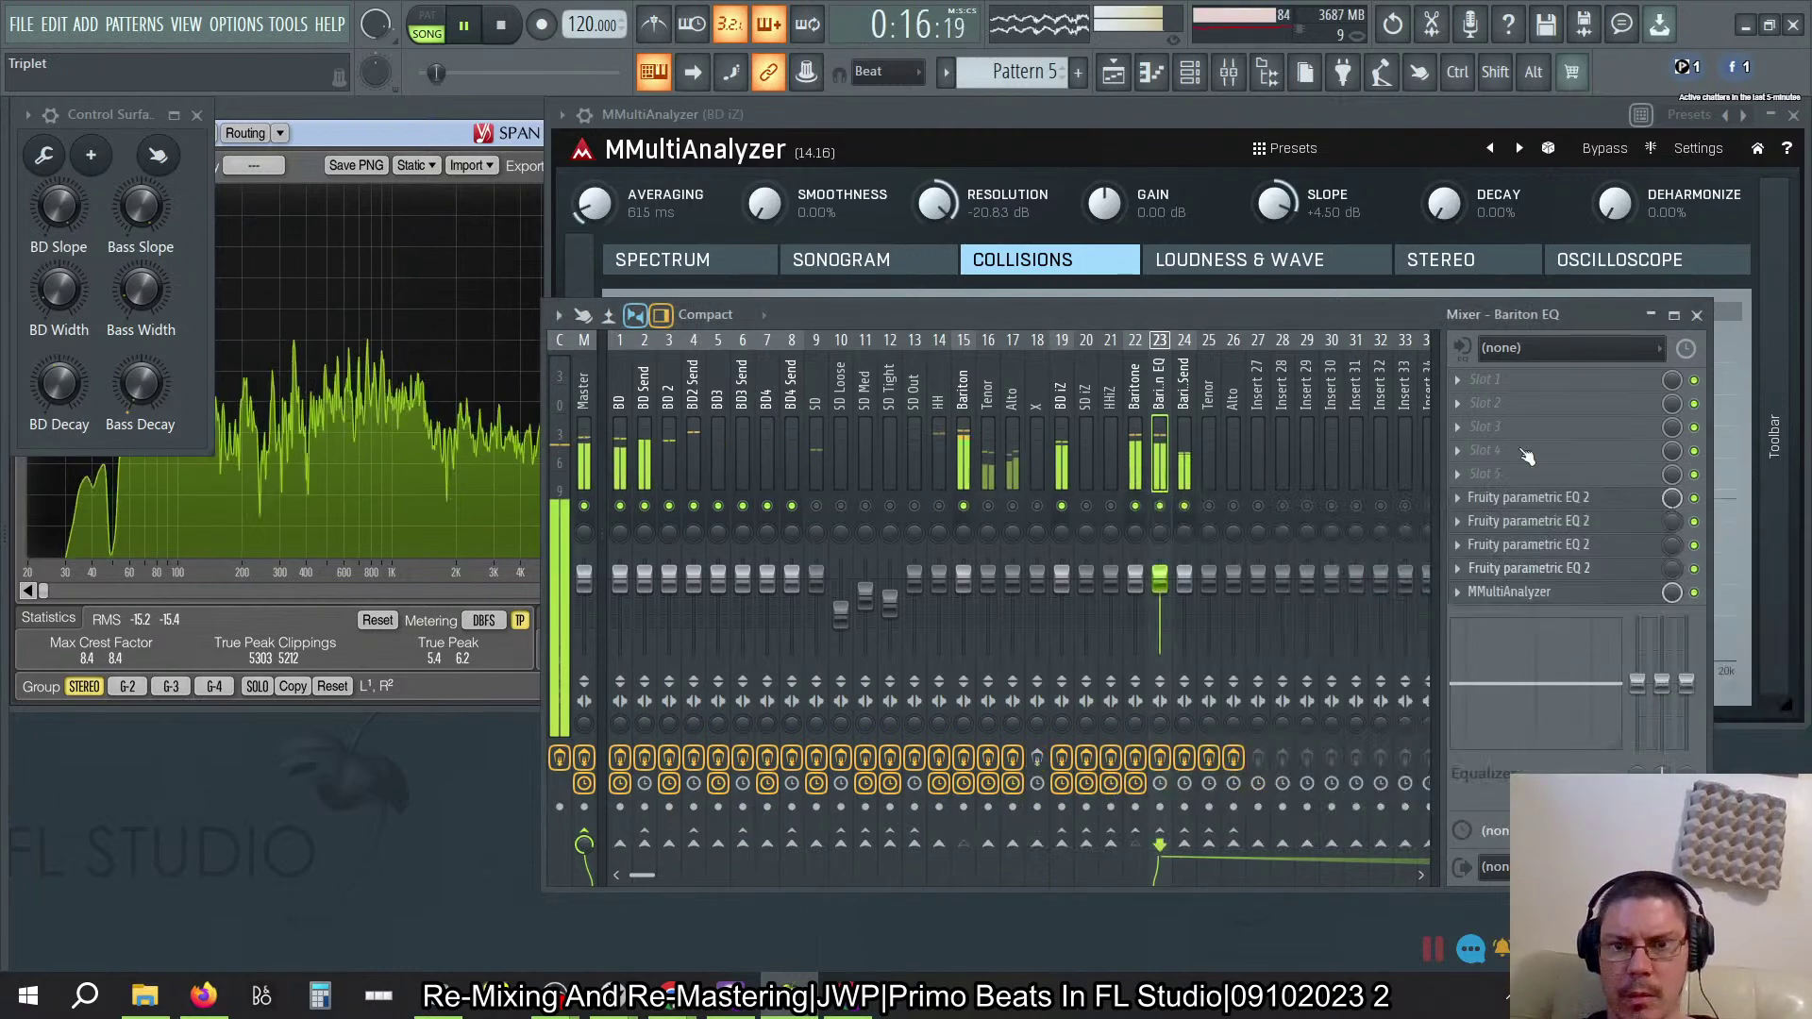
{"action": "left_click", "coordinate": [1142, 141]}
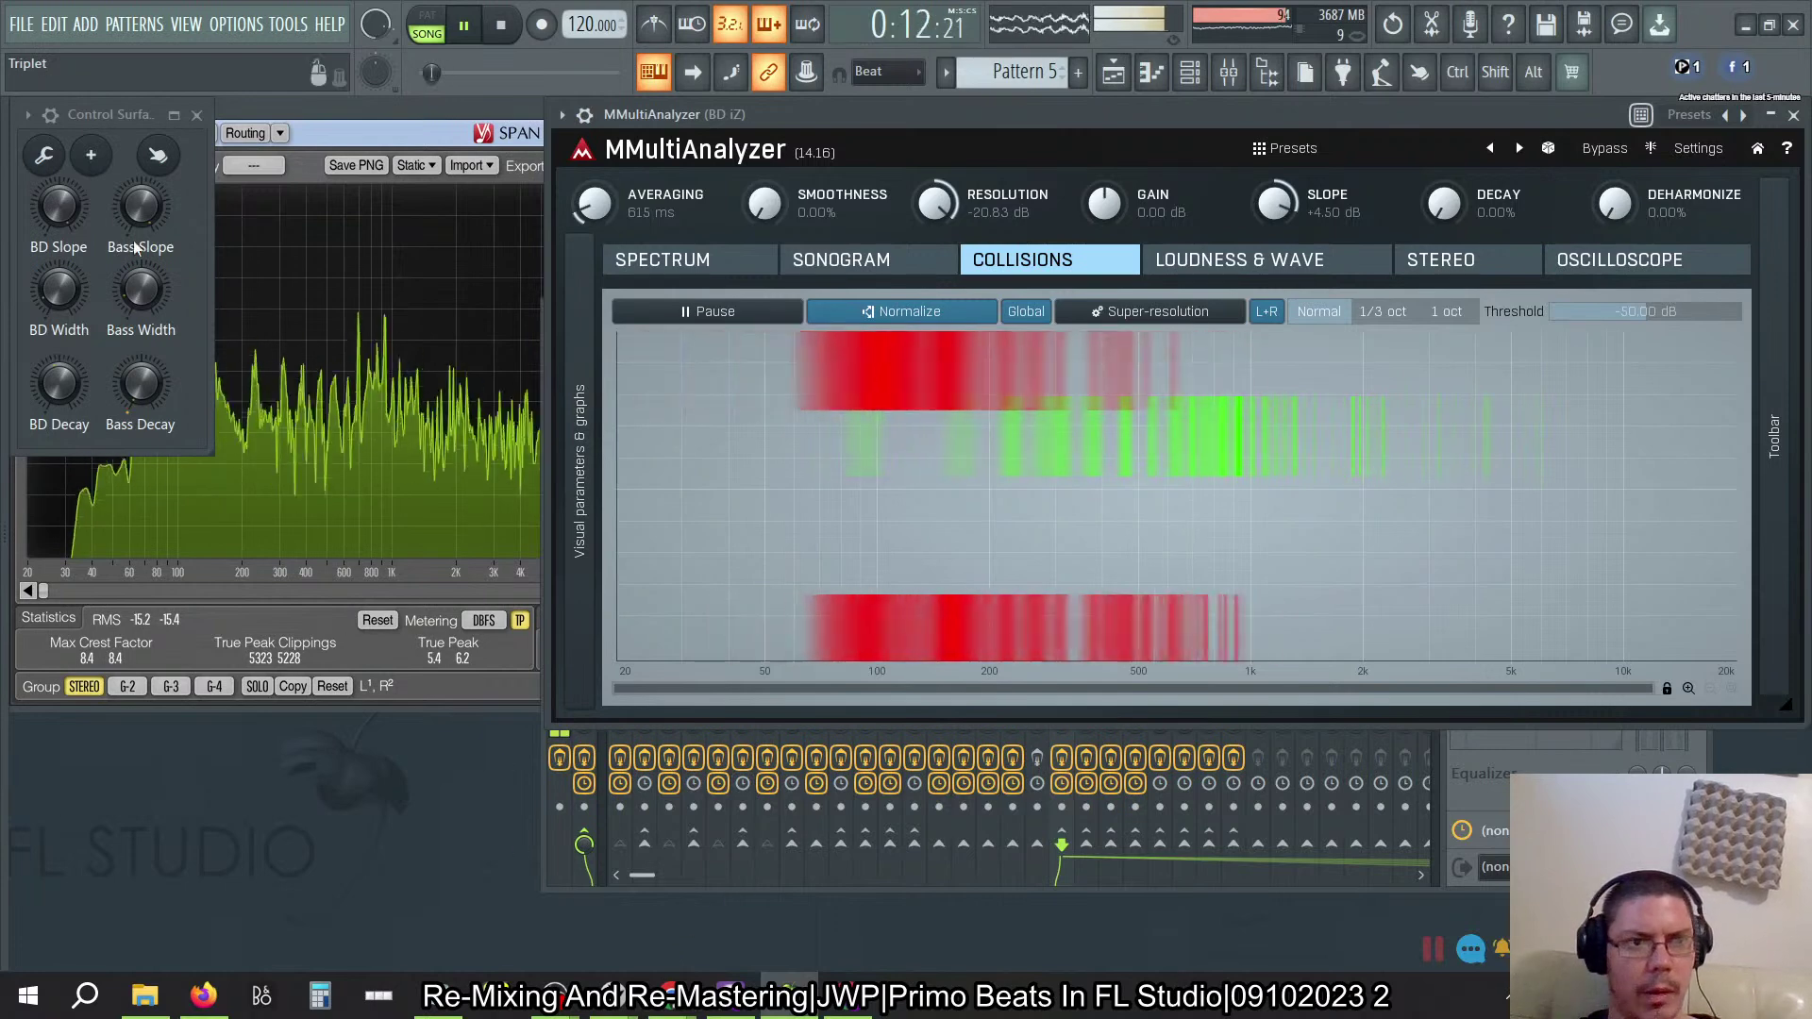
Step: Adjust the BD Width and BD Decay knobs against the kick and bass collisions in MMultiAnalyzer
{"action": "left_click_drag", "start_coordinate": [59, 288], "coordinate": [58, 194]}
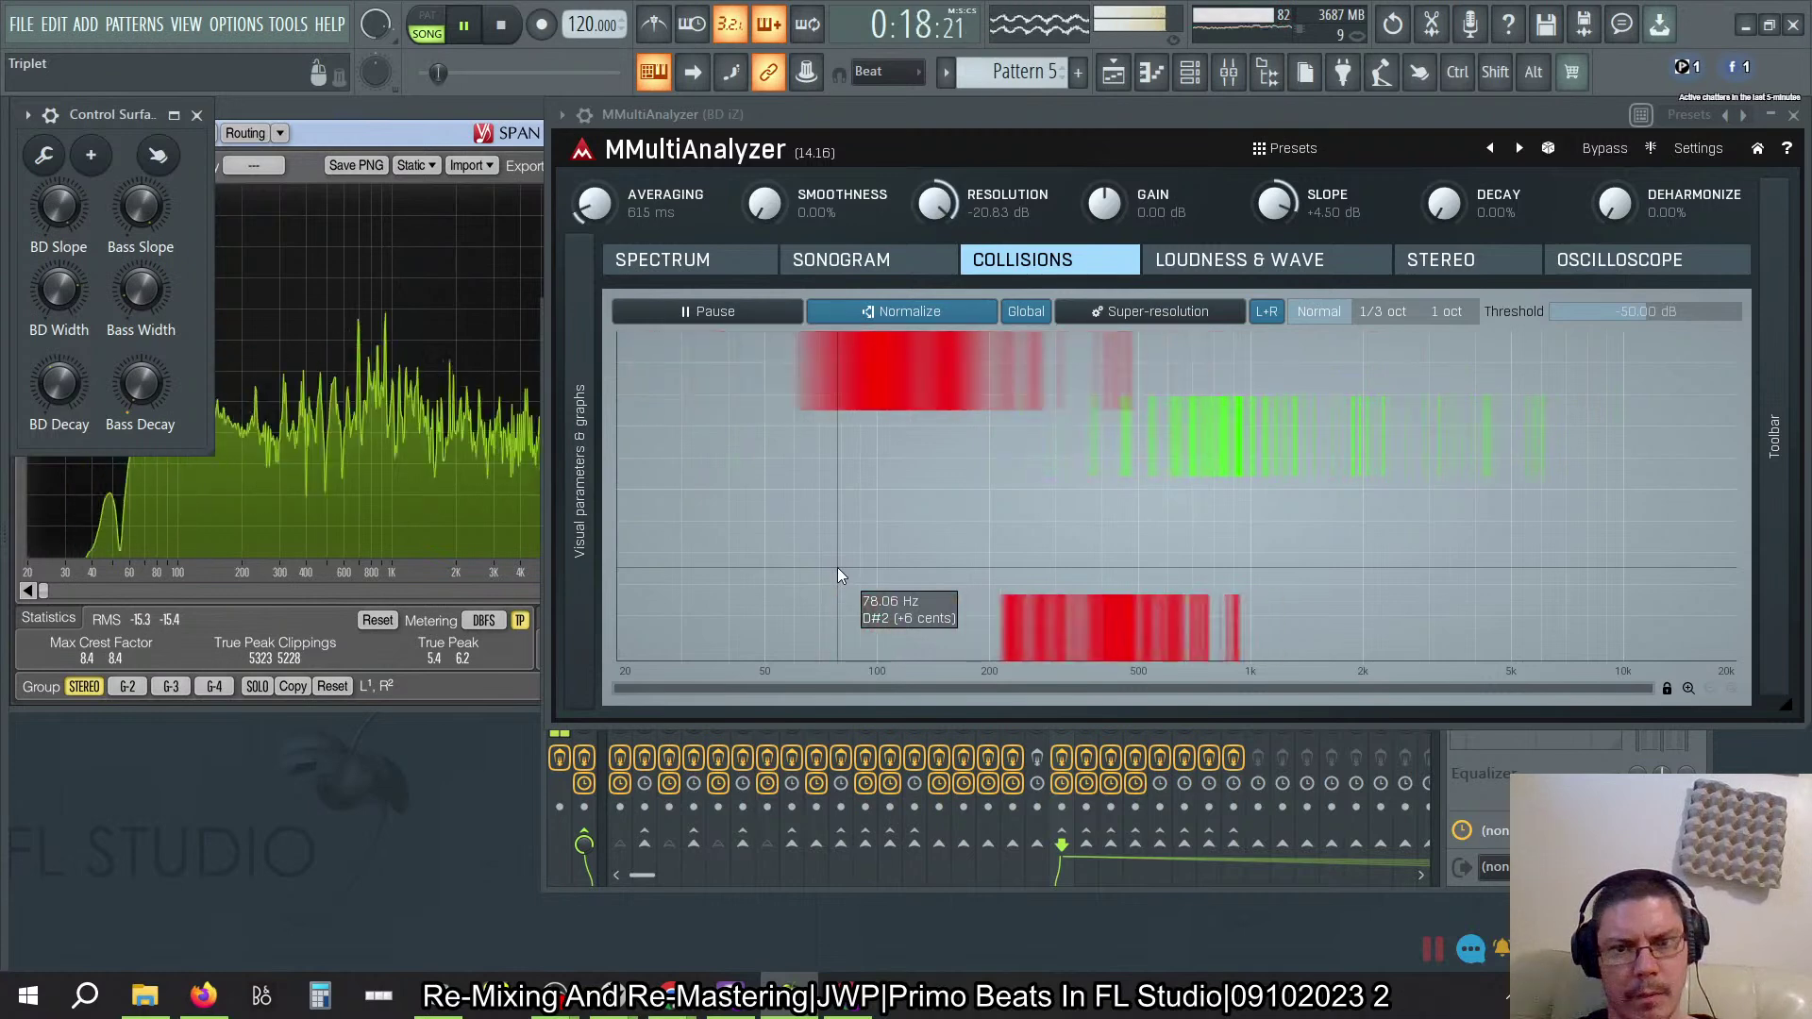
{"action": "left_click_drag", "start_coordinate": [60, 385], "coordinate": [57, 376]}
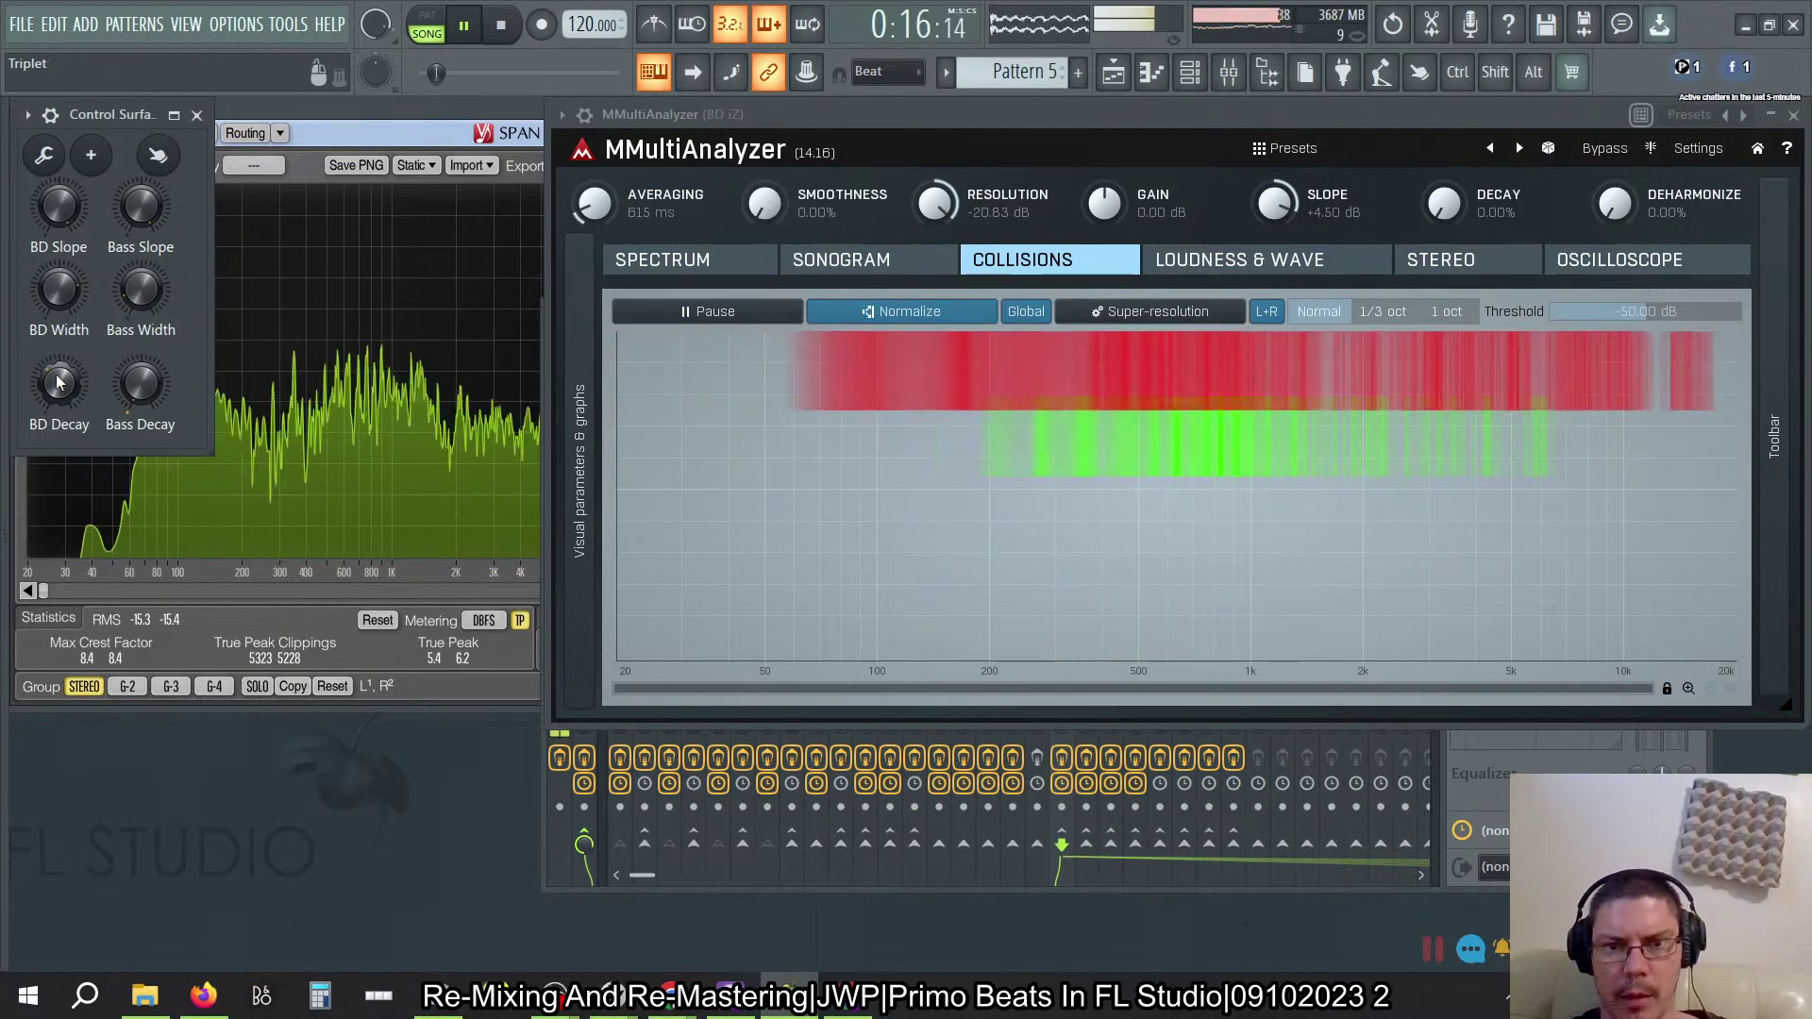
{"action": "key", "text": "ctrl"}
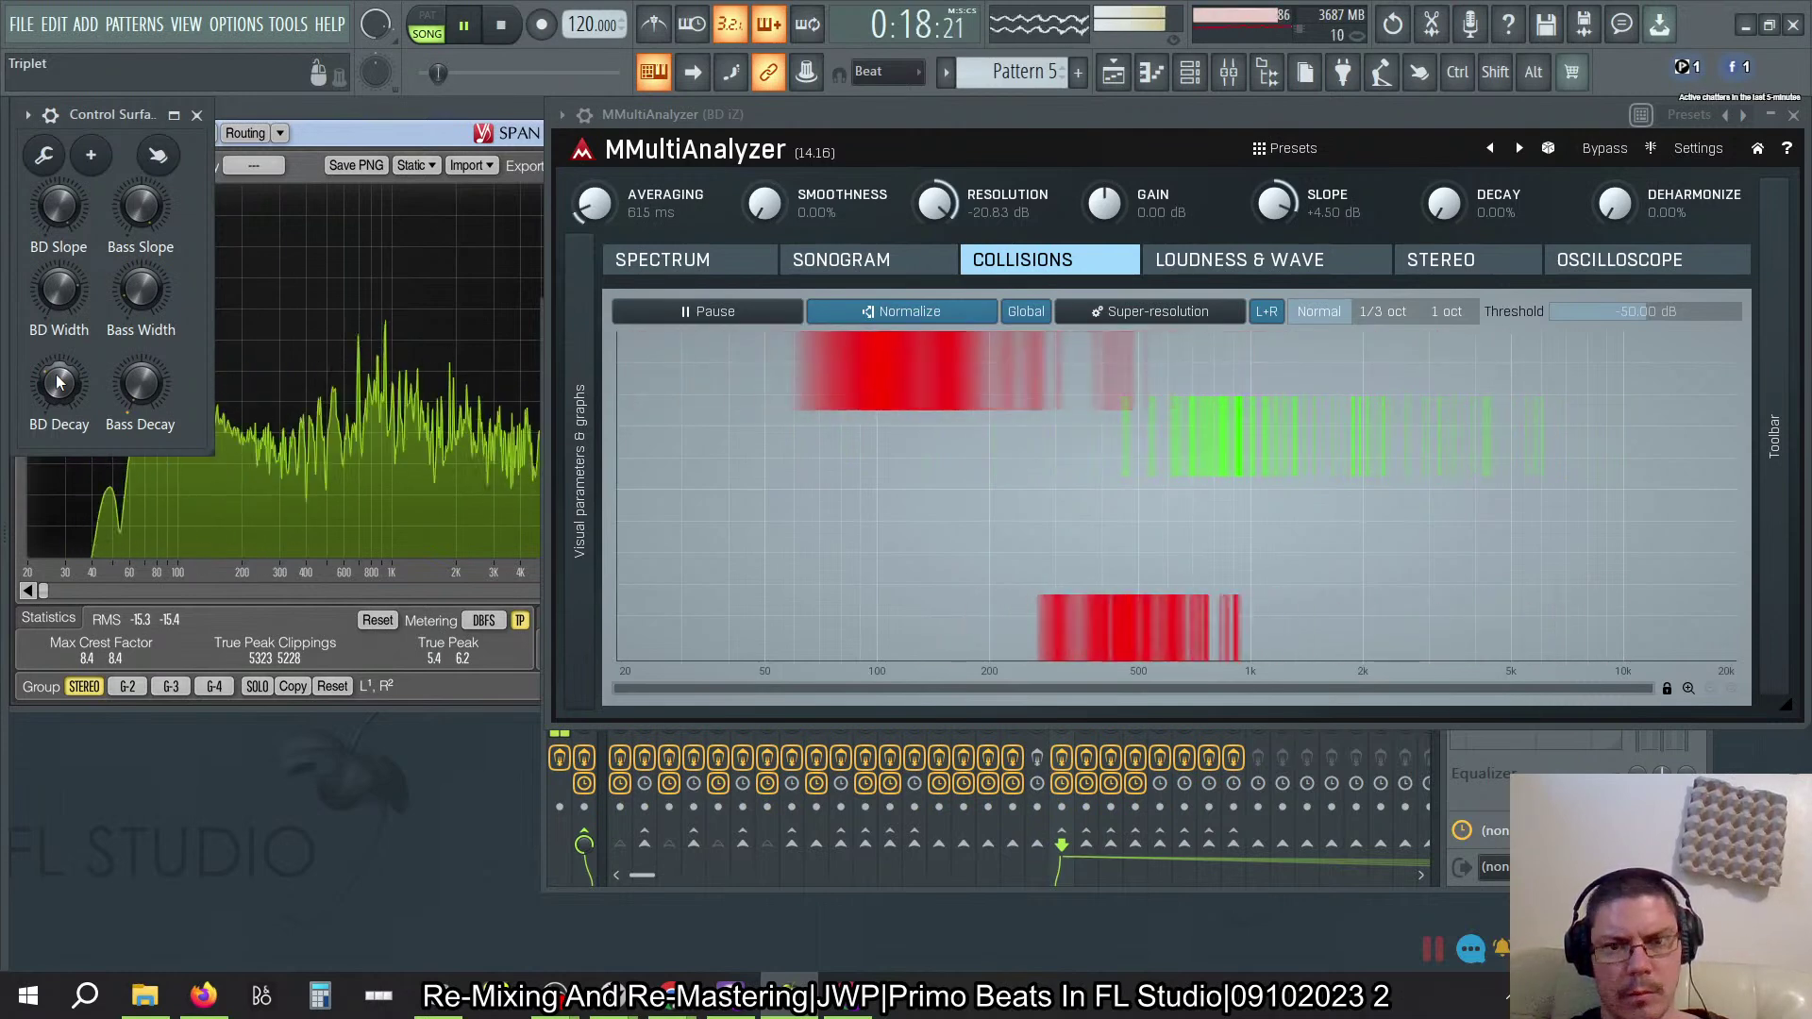
{"action": "left_click_drag", "start_coordinate": [57, 381], "coordinate": [56, 380]}
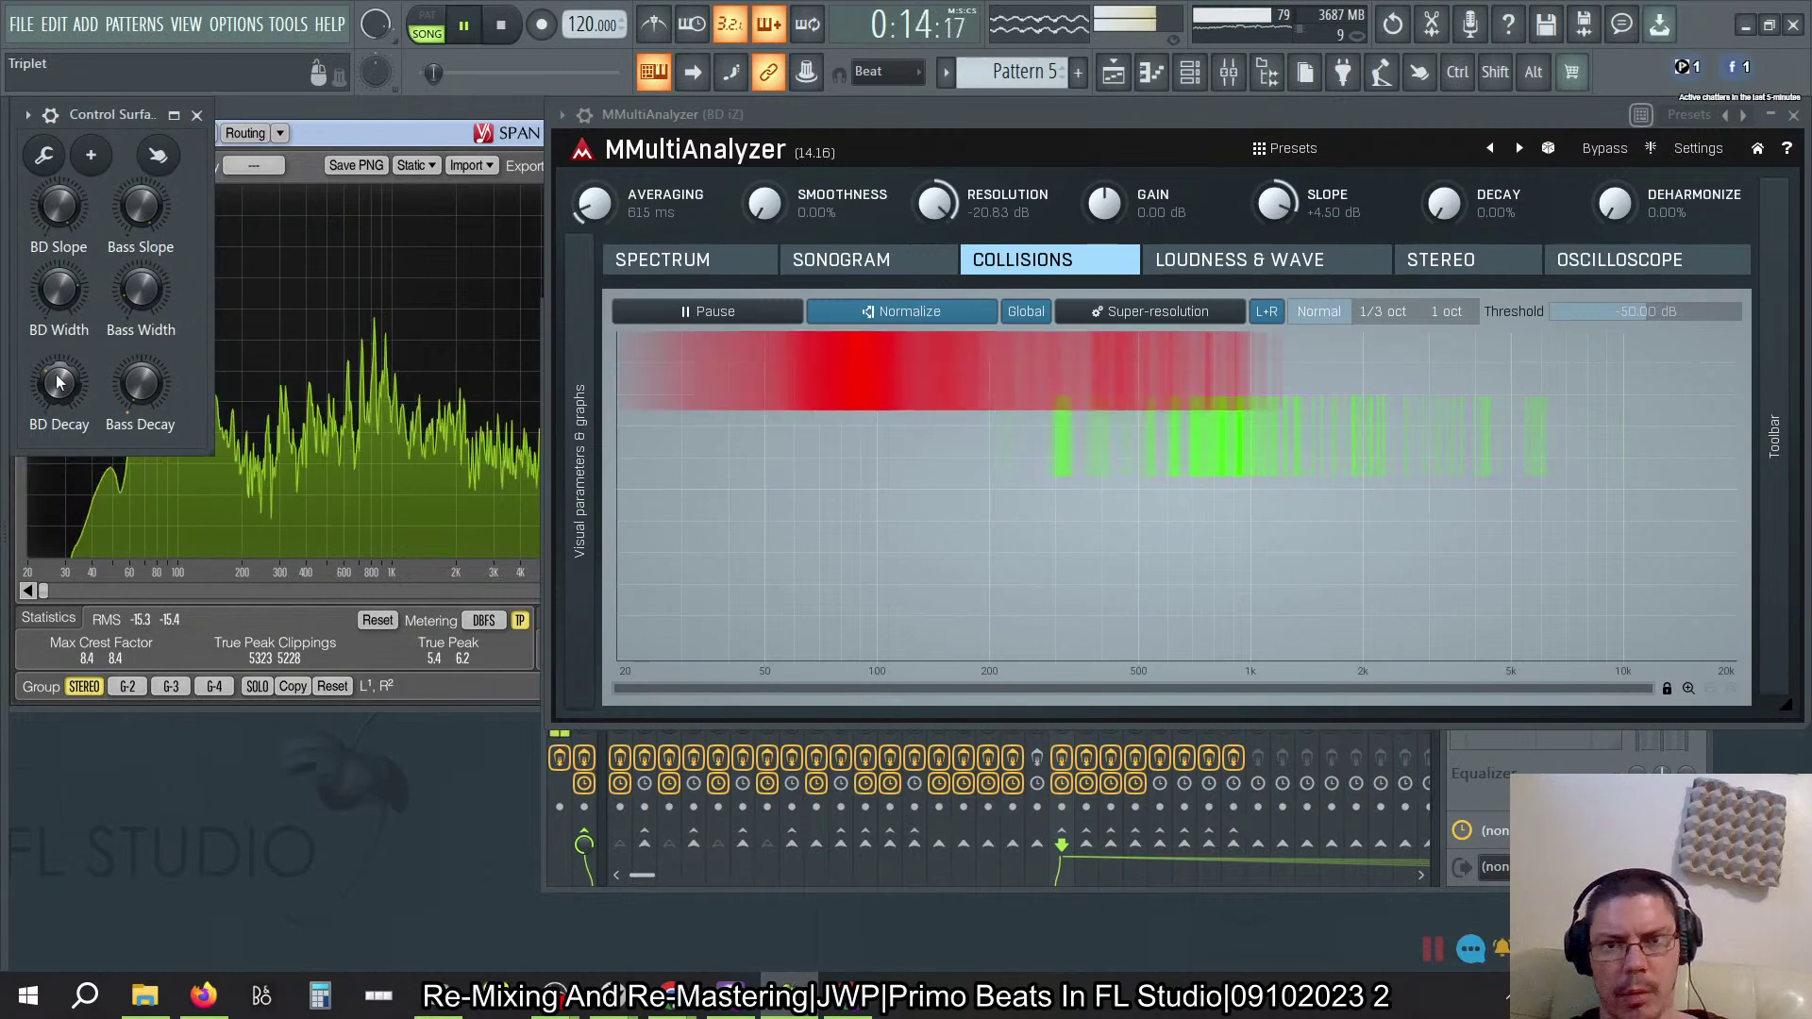
{"action": "left_click_drag", "start_coordinate": [57, 381], "coordinate": [57, 381]}
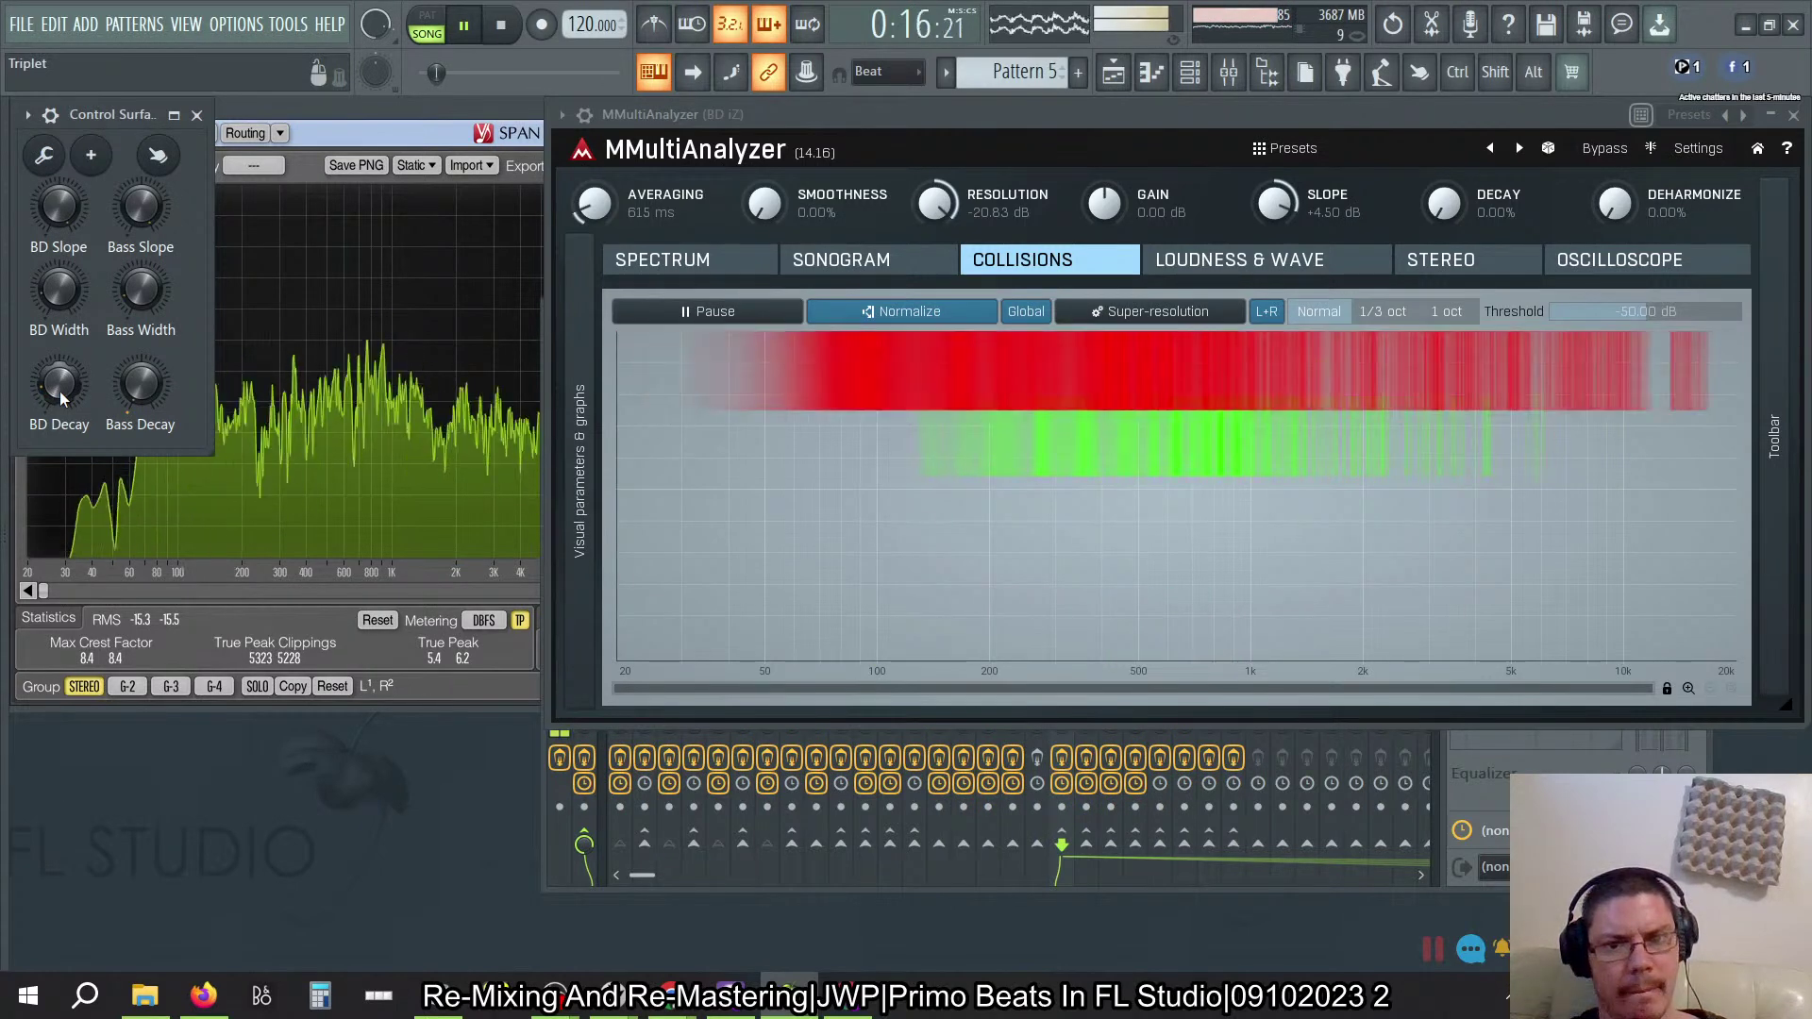
Step: Fine-tune the BD Decay and BD Width knobs in small increments while monitoring the low-end collisions
{"action": "left_click_drag", "start_coordinate": [59, 390], "coordinate": [59, 417]}
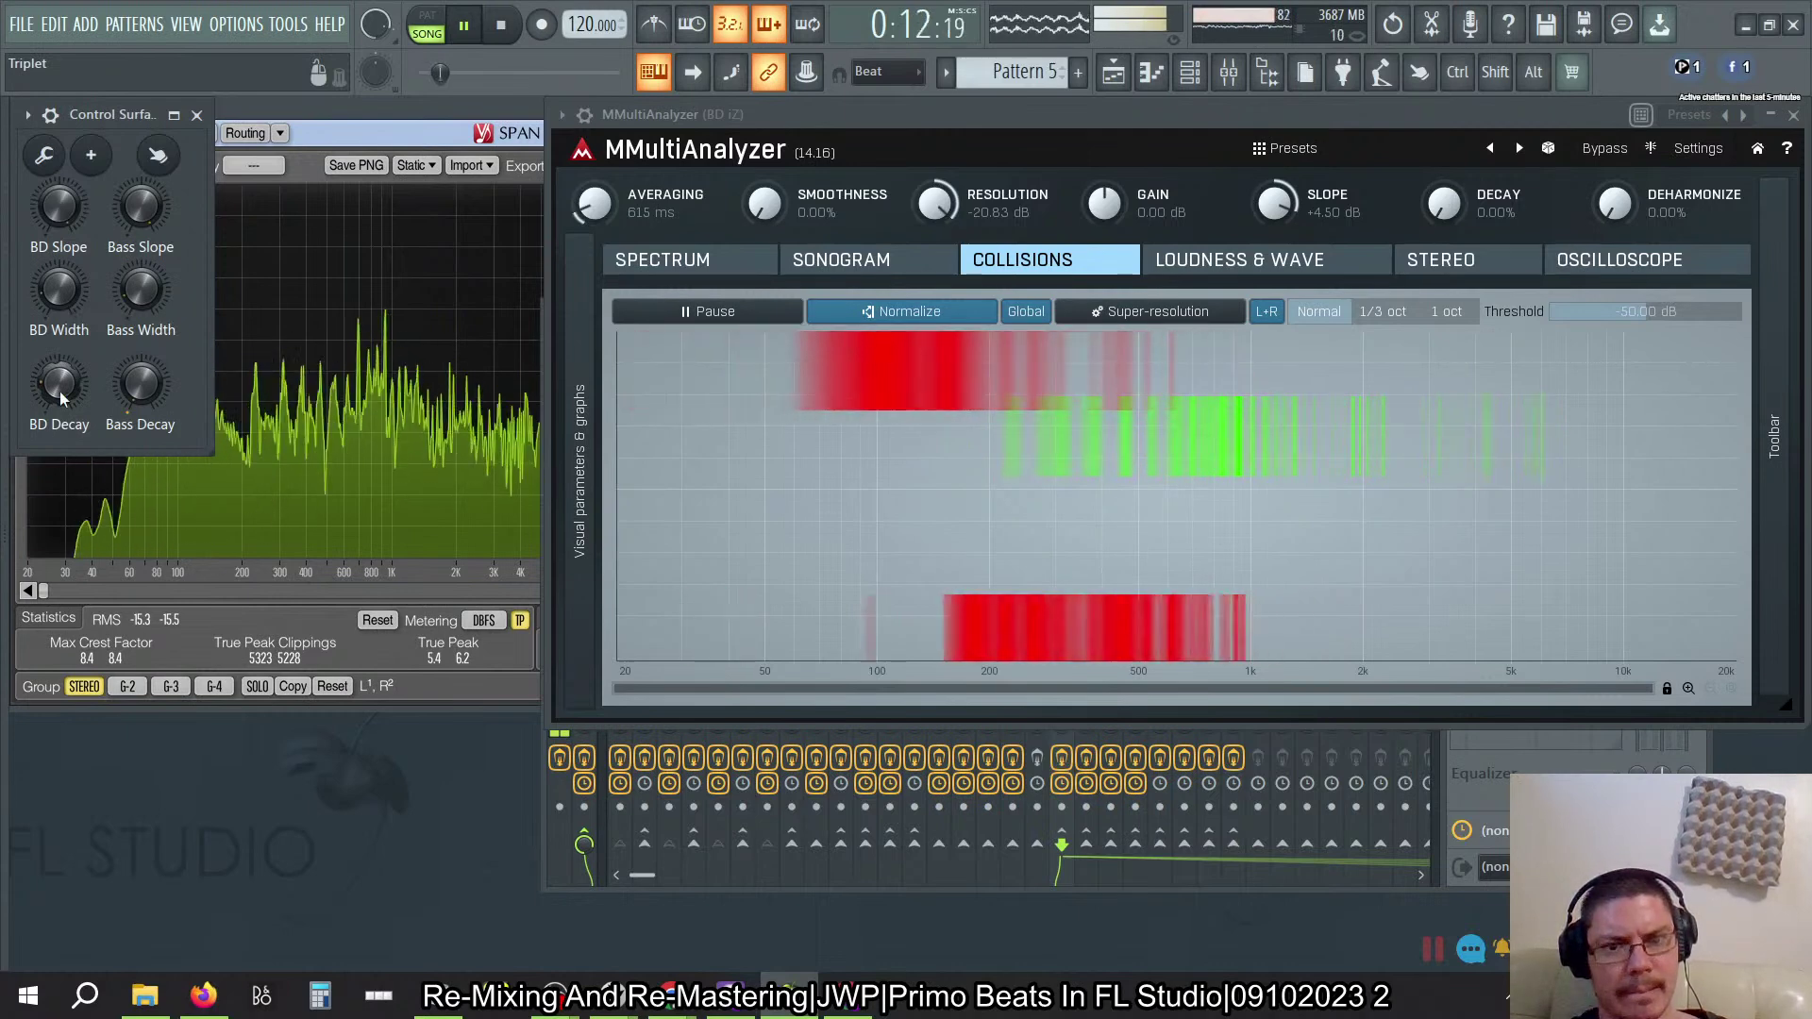
{"action": "left_click_drag", "start_coordinate": [62, 398], "coordinate": [62, 410]}
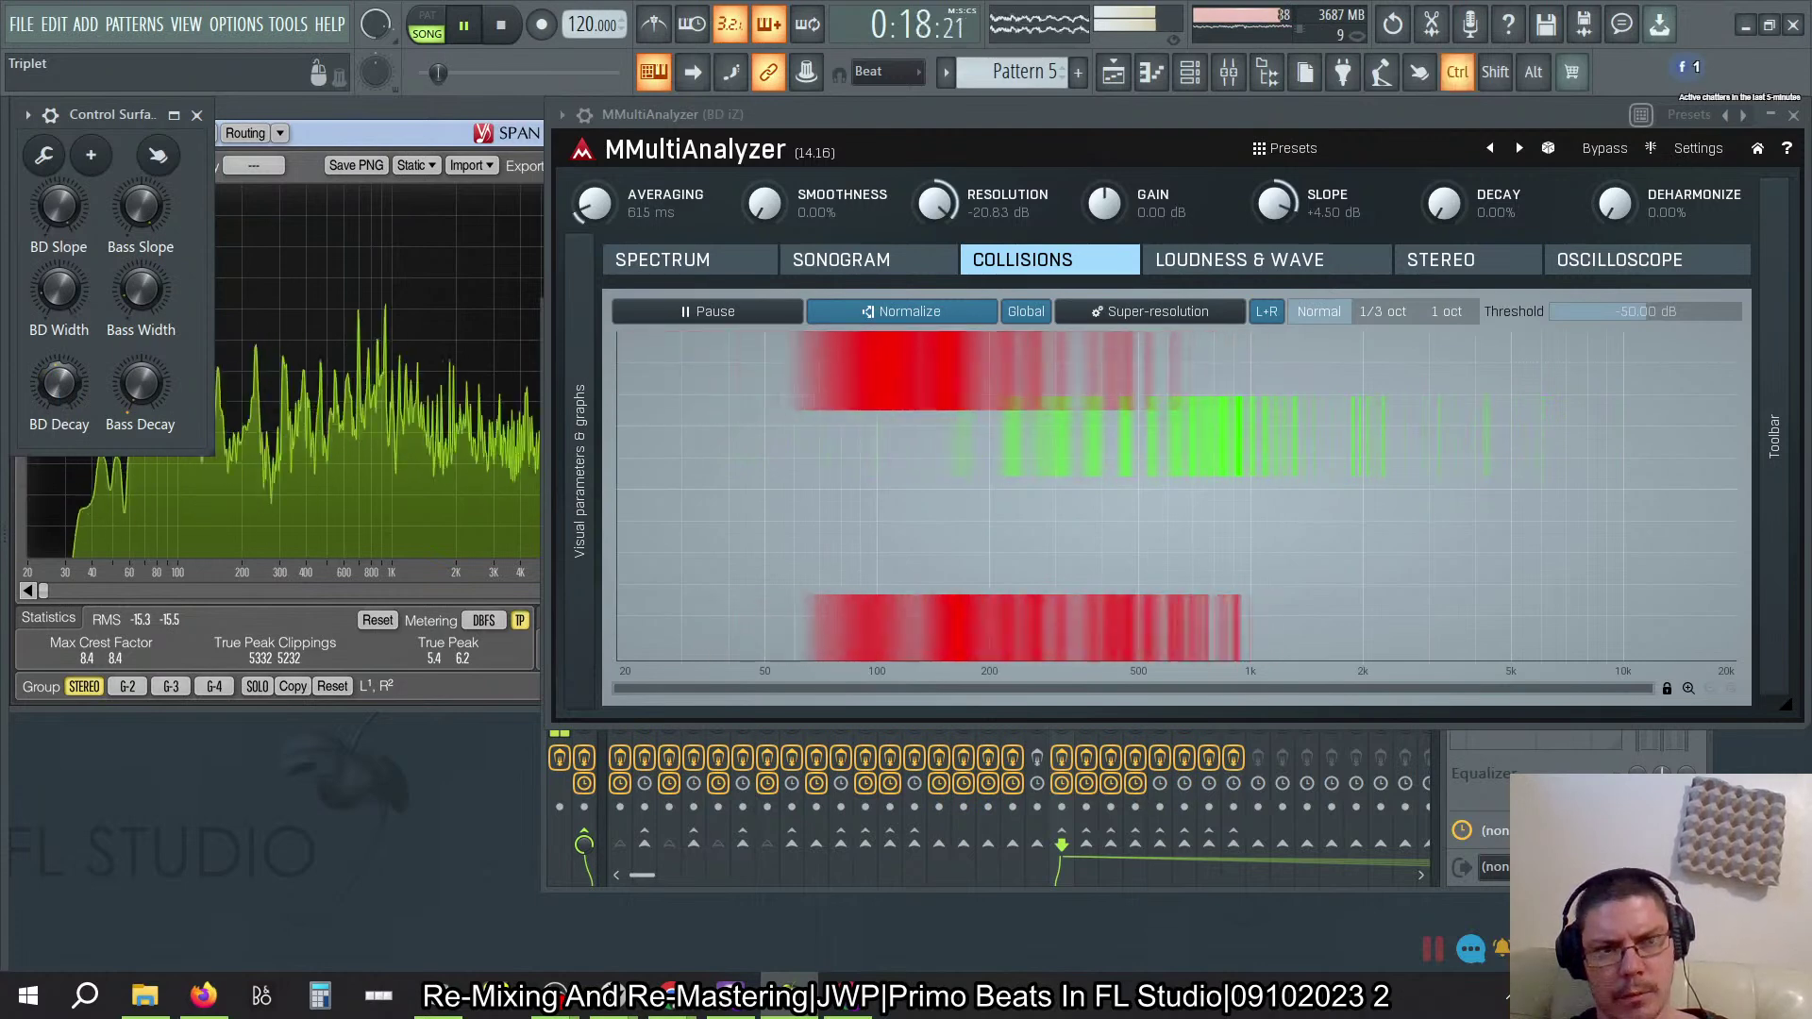
{"action": "left_click_drag", "start_coordinate": [58, 291], "coordinate": [59, 281]}
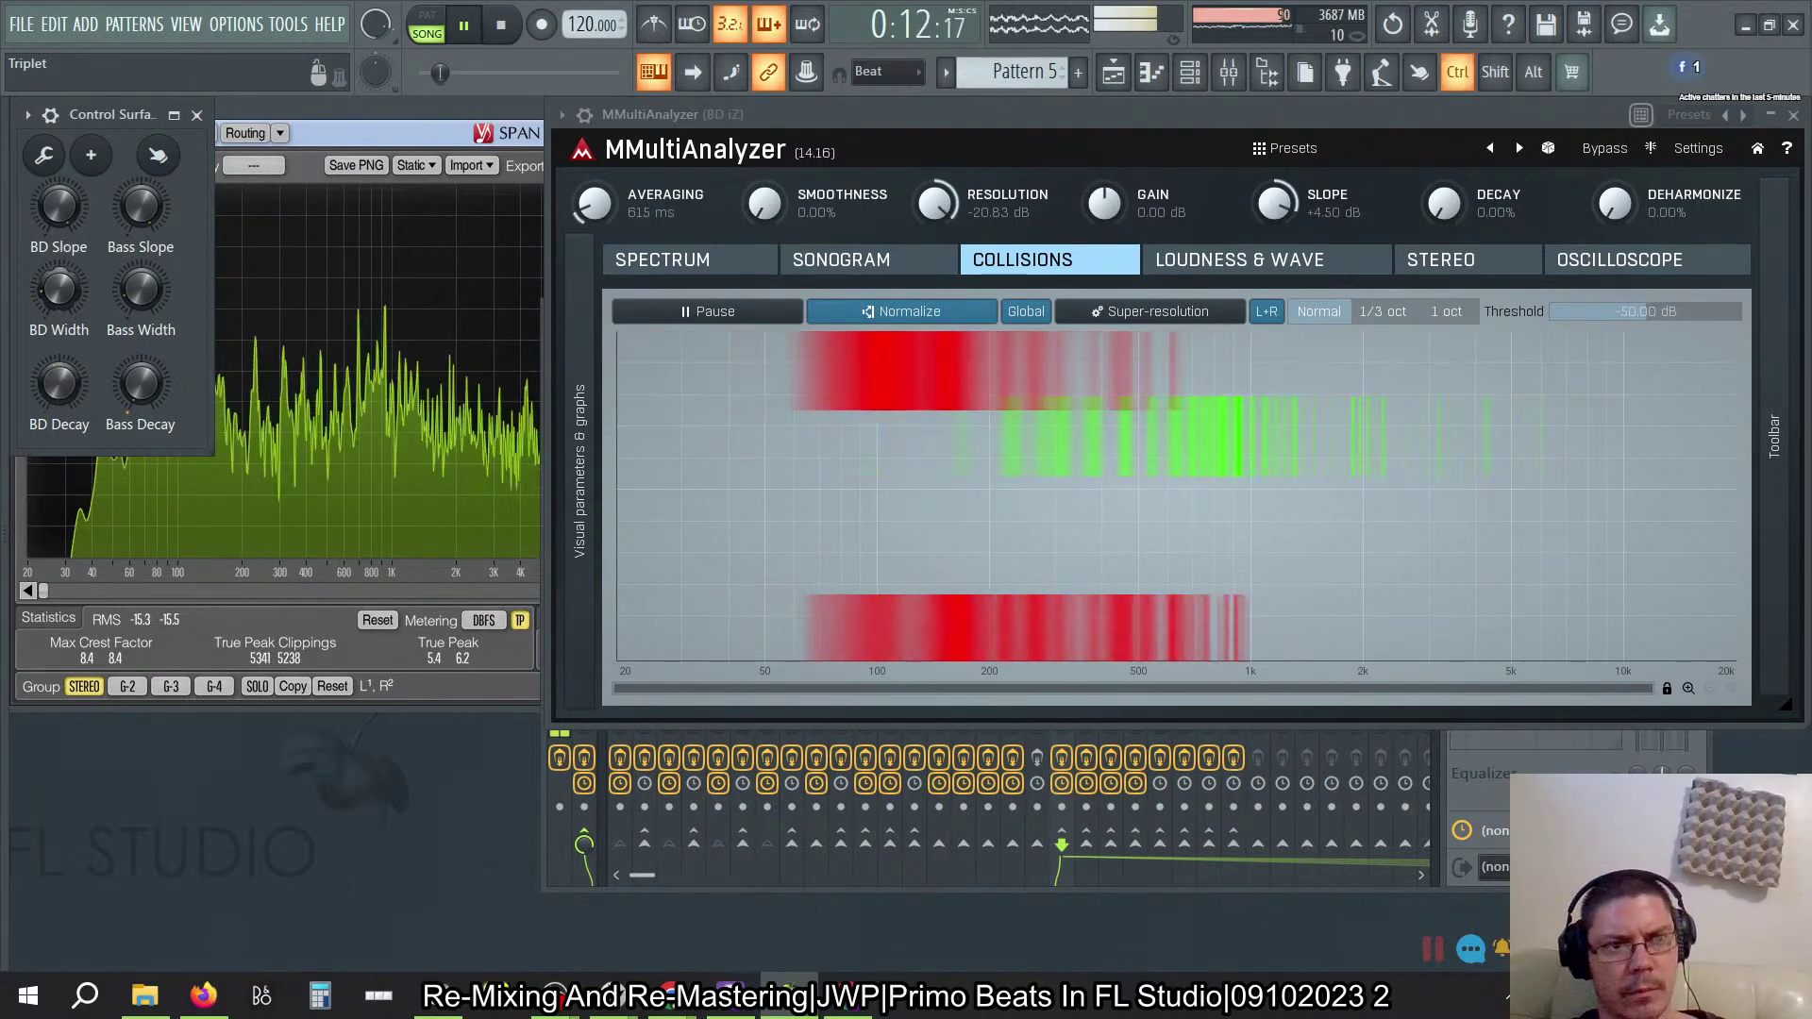
{"action": "left_click_drag", "start_coordinate": [64, 385], "coordinate": [64, 379]}
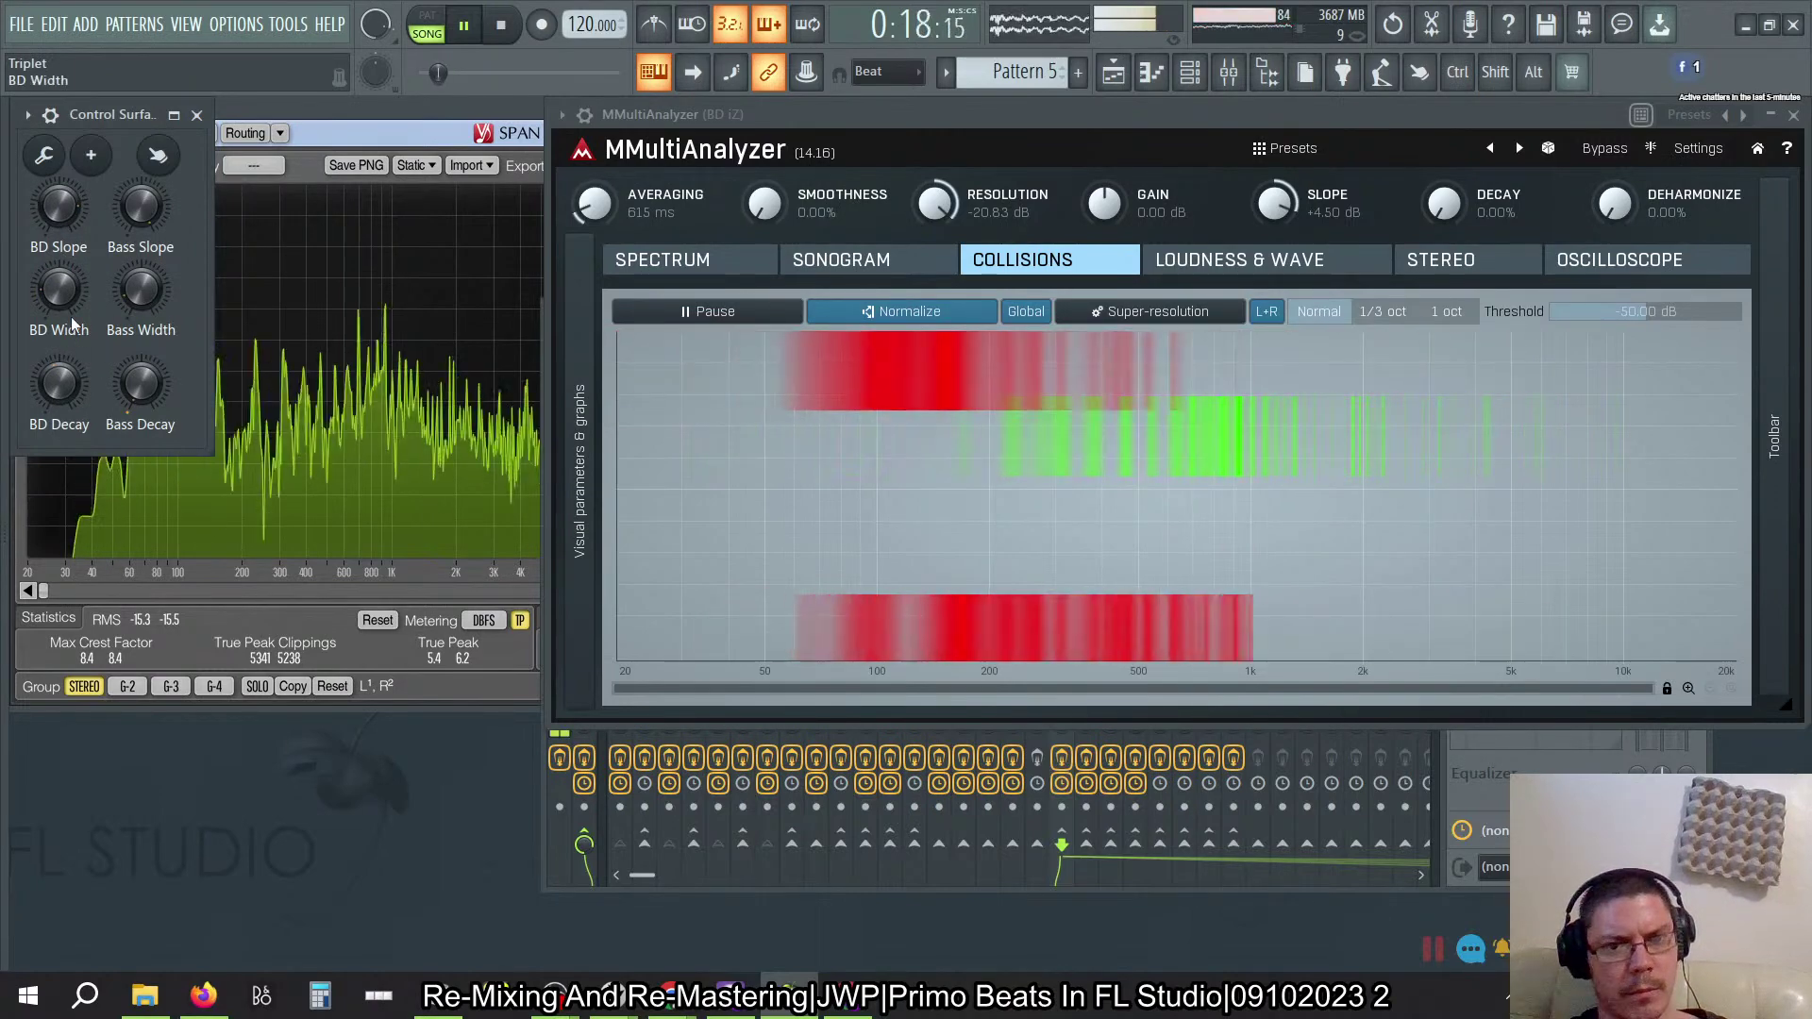
{"action": "left_click_drag", "start_coordinate": [46, 296], "coordinate": [45, 281]}
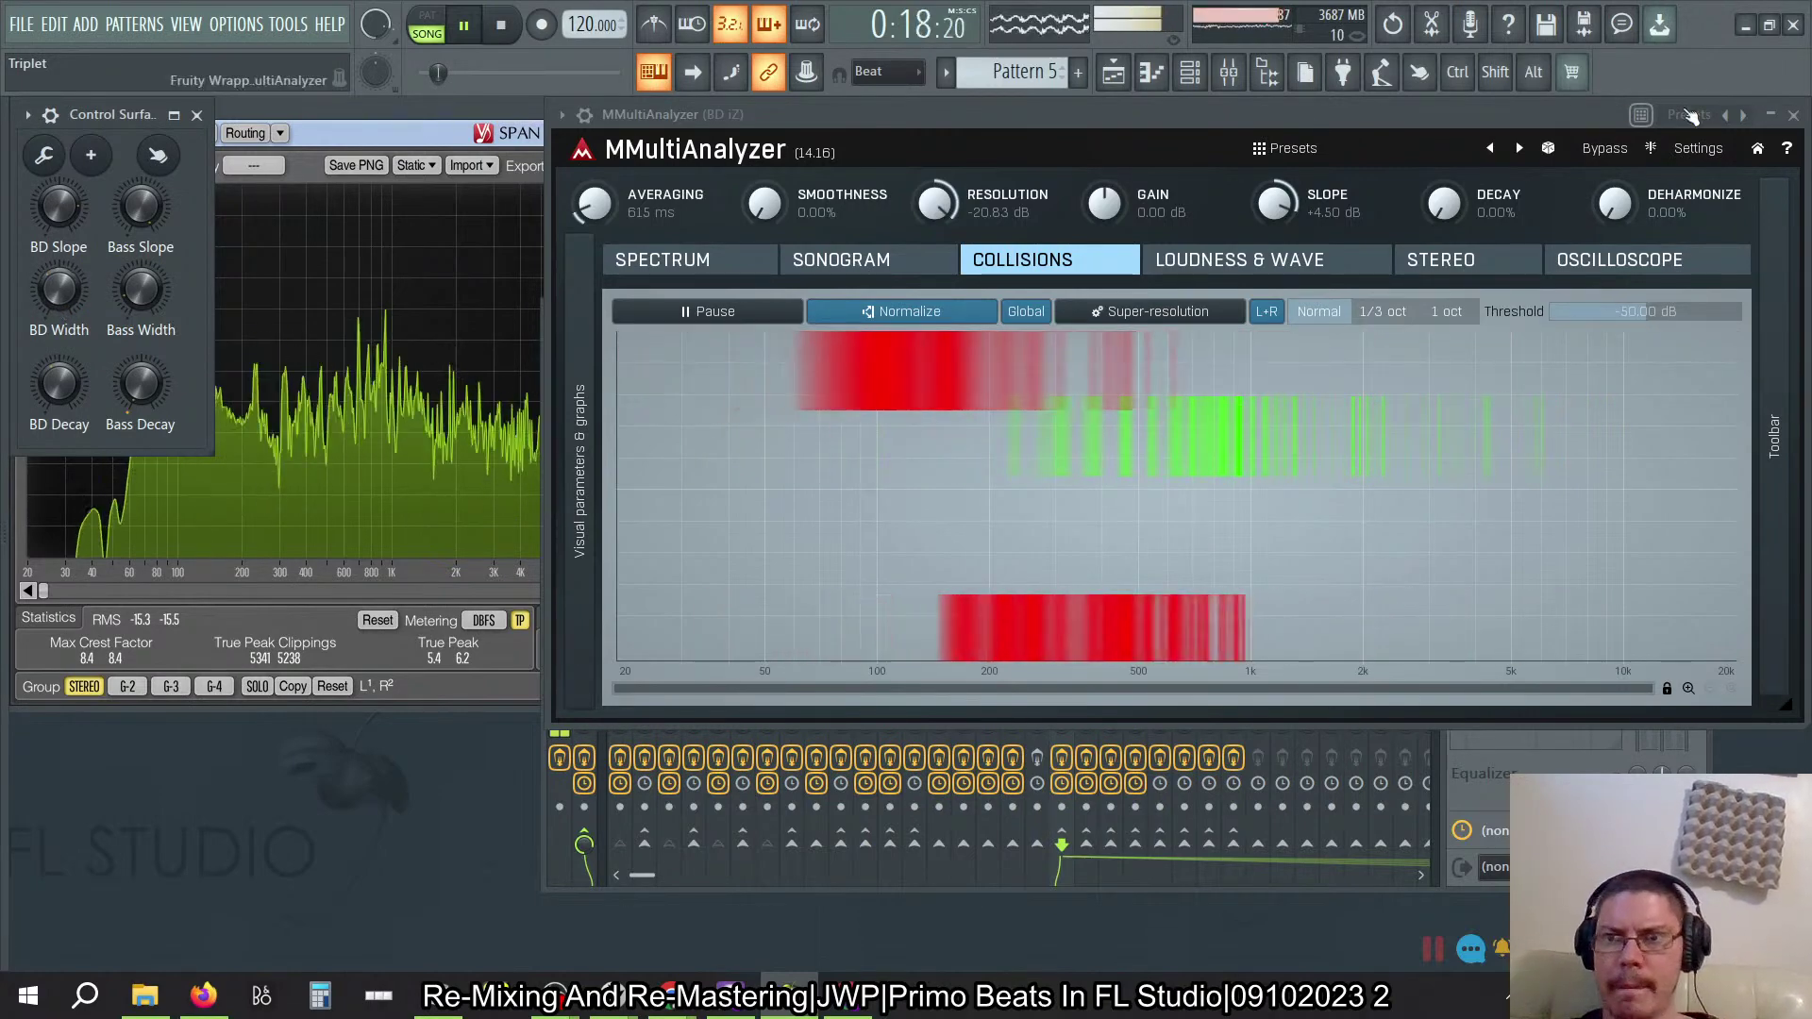
Step: Close MMultiAnalyzer and open the slot 6 Fruity parametric EQ 2 on the Bariton EQ mixer track
{"action": "left_click", "coordinate": [1792, 114]}
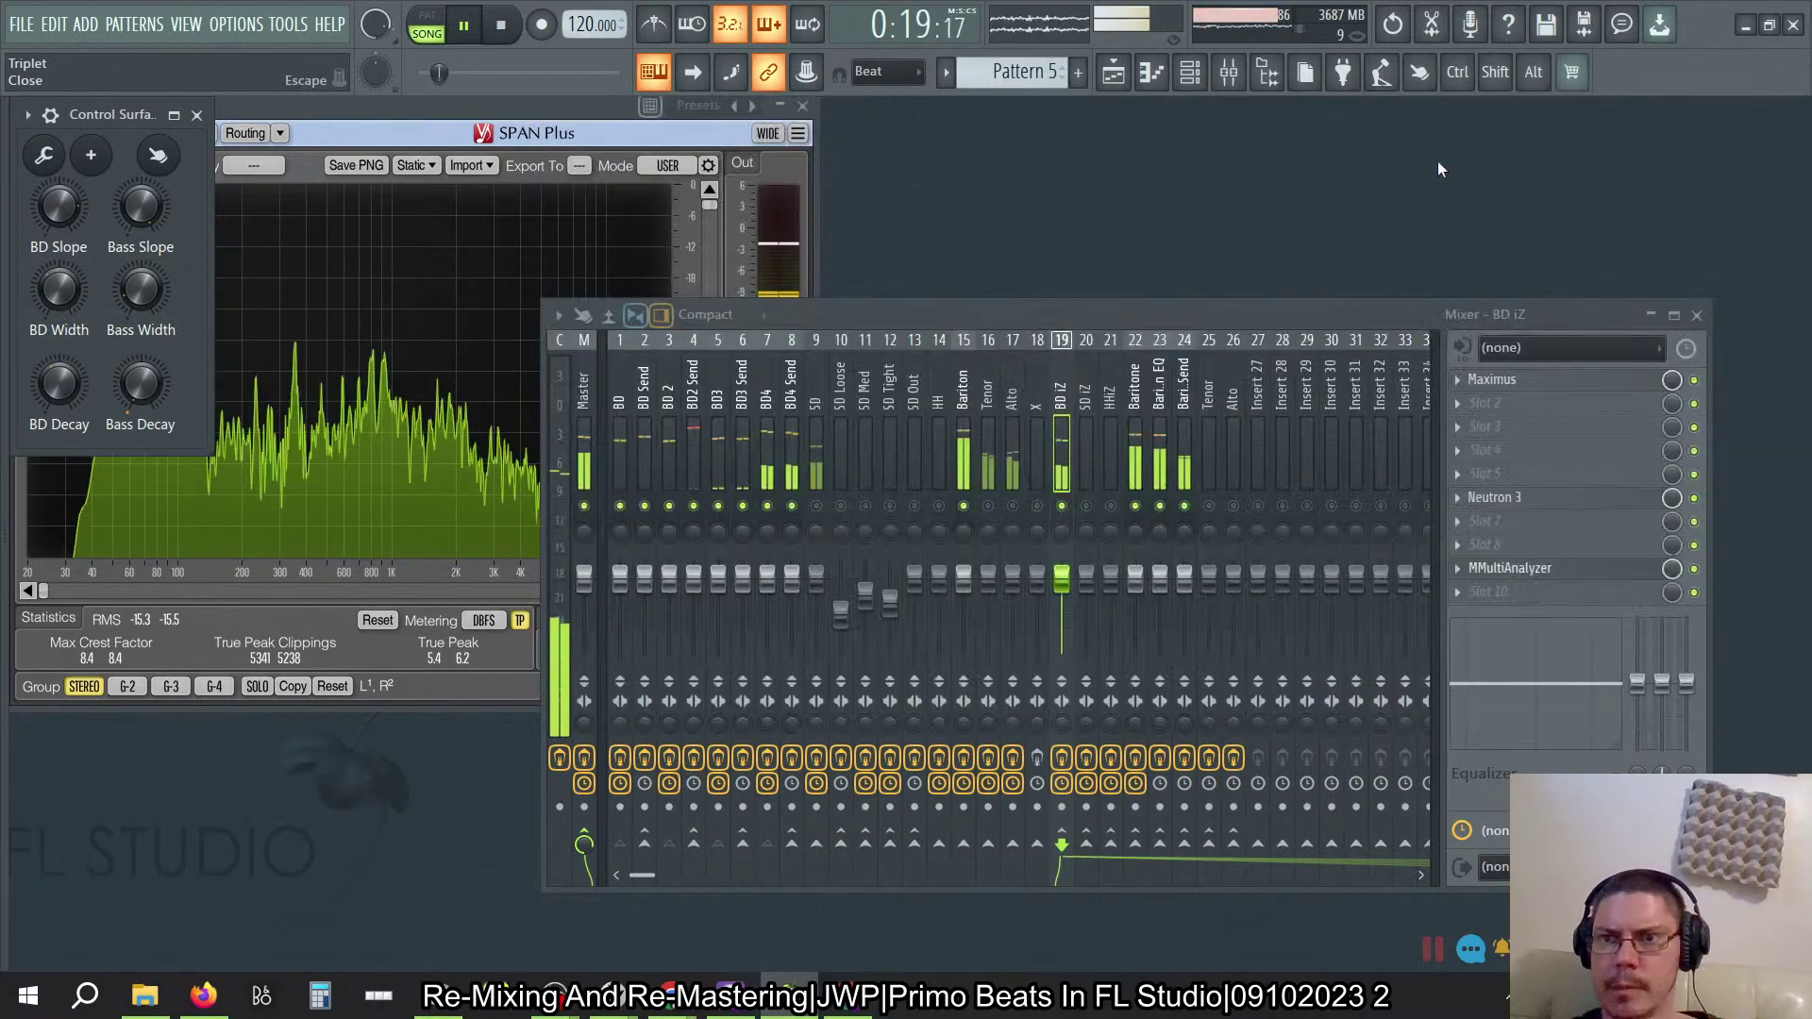
{"action": "left_click", "coordinate": [645, 404]}
{"action": "left_click", "coordinate": [743, 397]}
{"action": "left_click", "coordinate": [792, 389]}
{"action": "left_click", "coordinate": [1136, 353]}
{"action": "left_click", "coordinate": [1153, 358]}
{"action": "left_click", "coordinate": [1136, 373]}
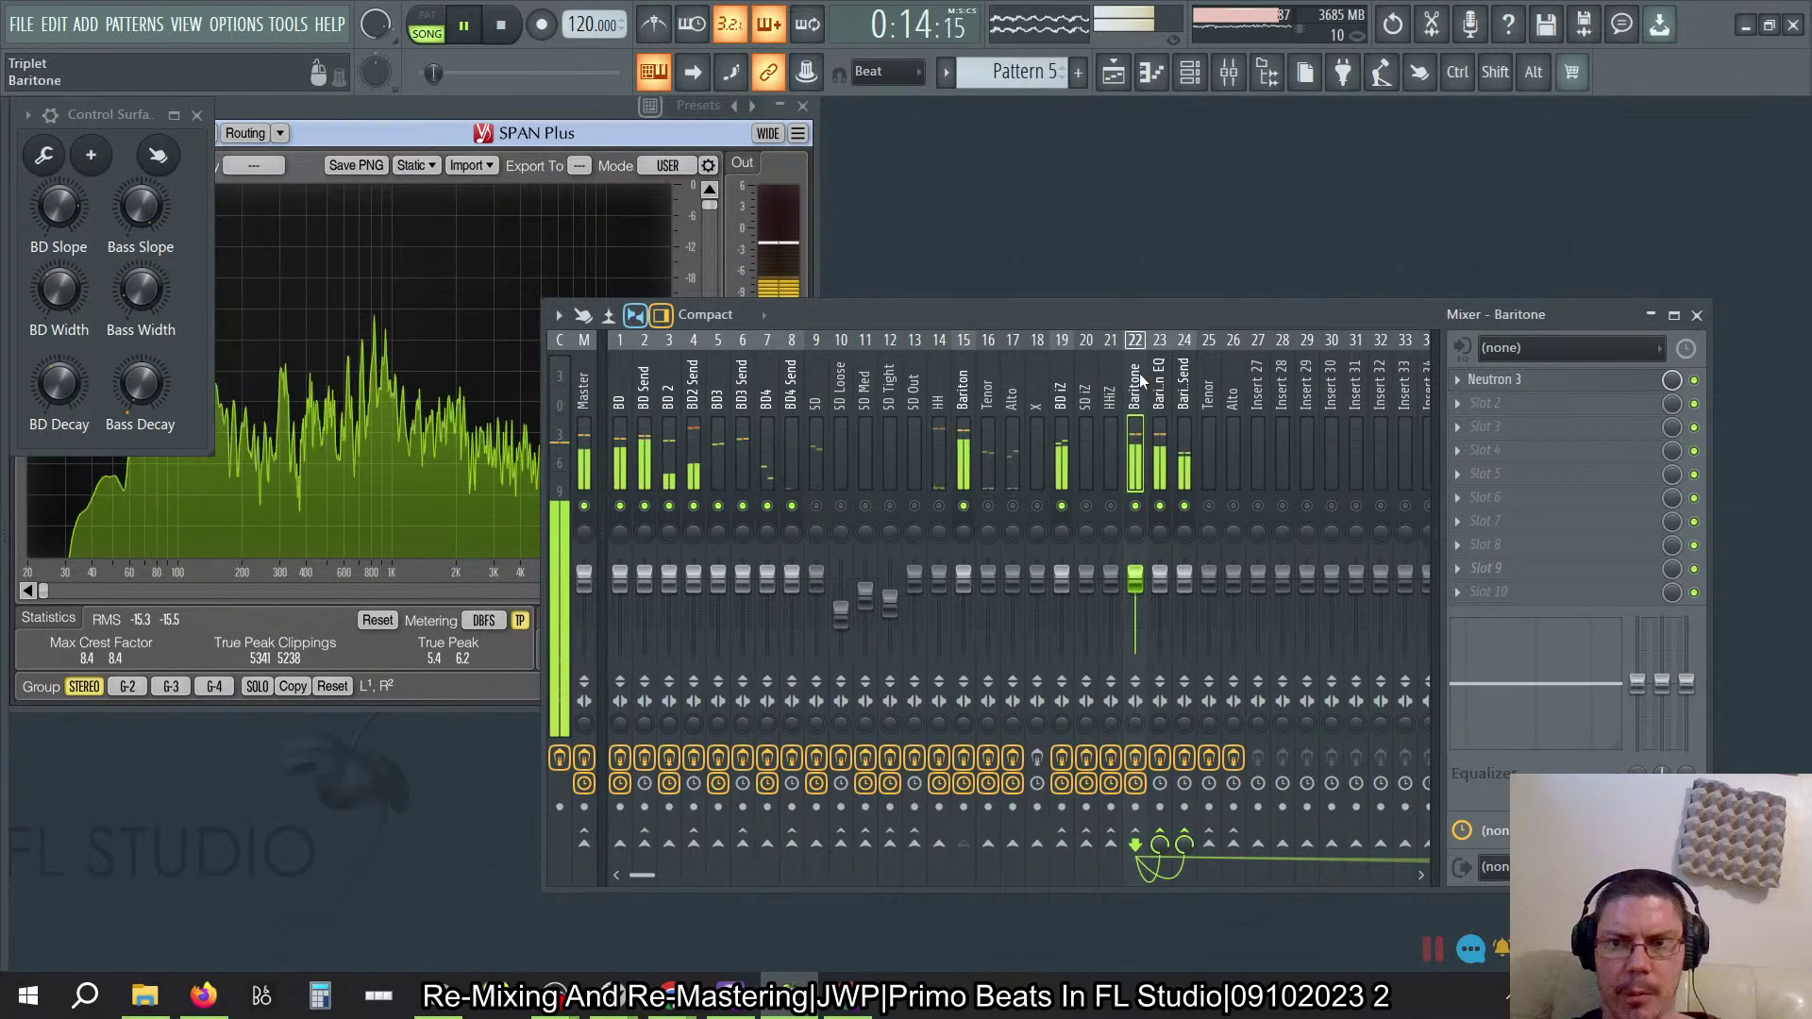
{"action": "left_click", "coordinate": [1159, 382]}
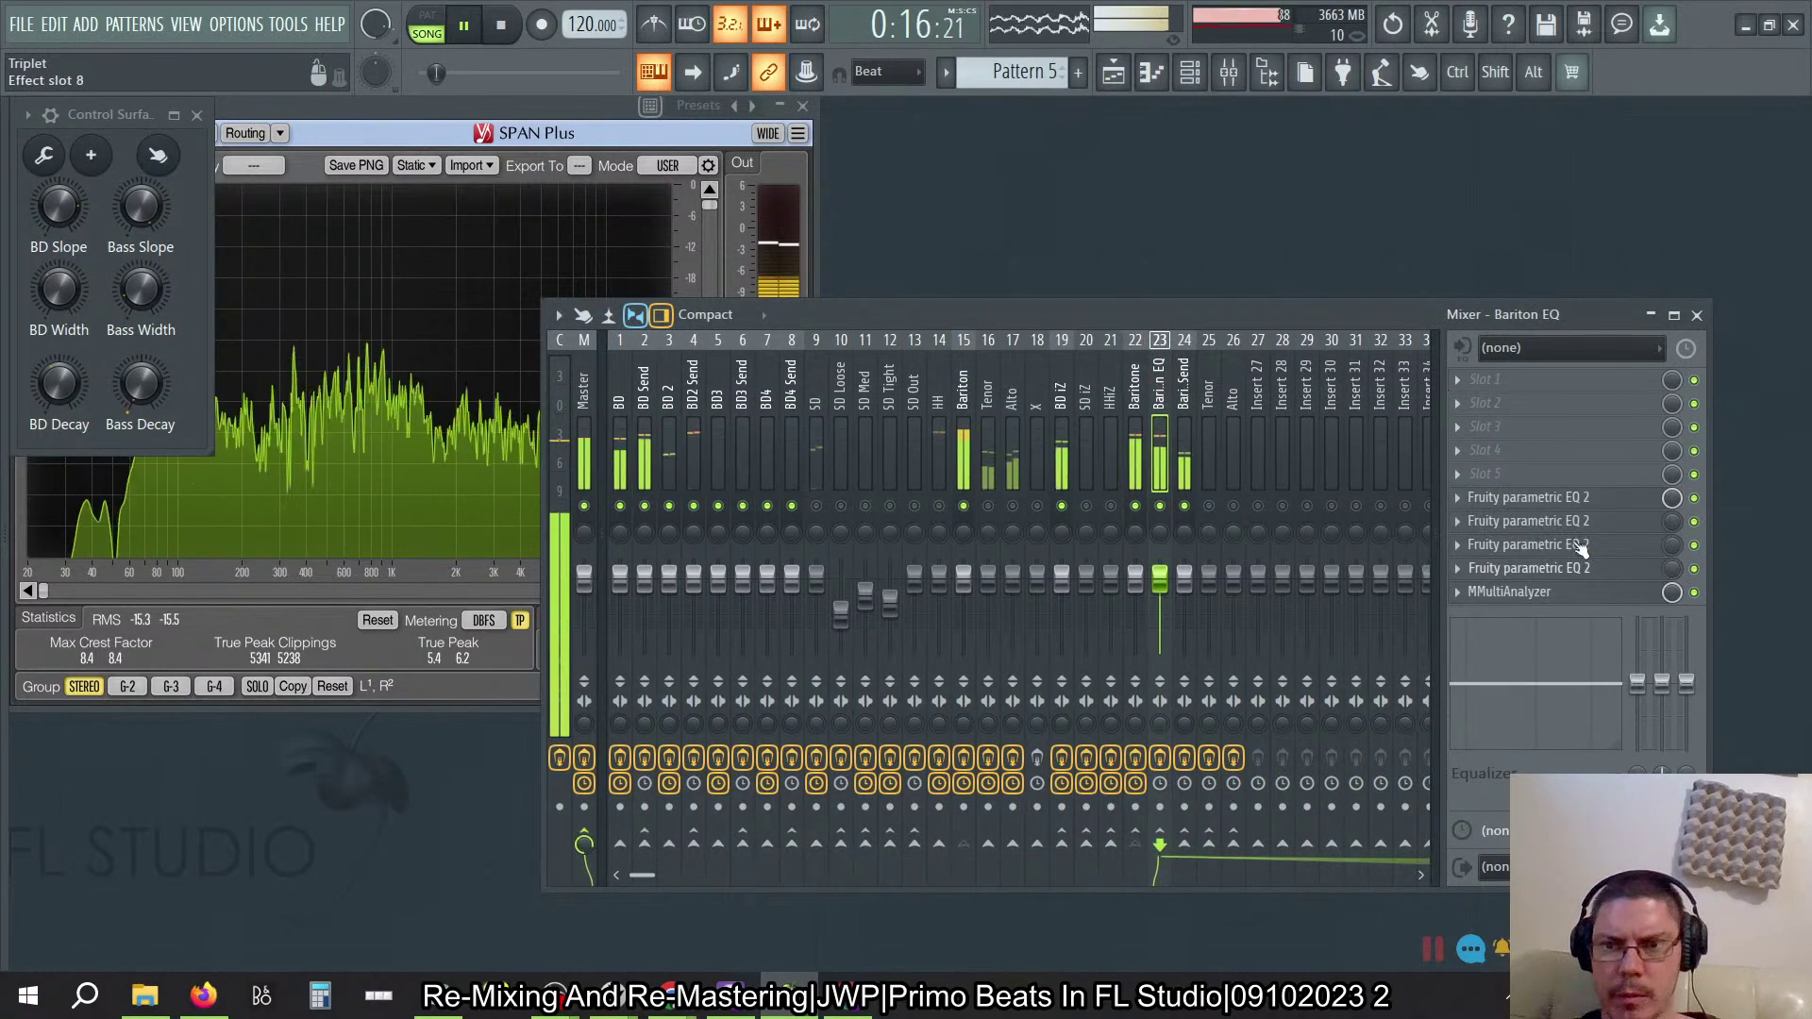
{"action": "left_click", "coordinate": [1567, 500]}
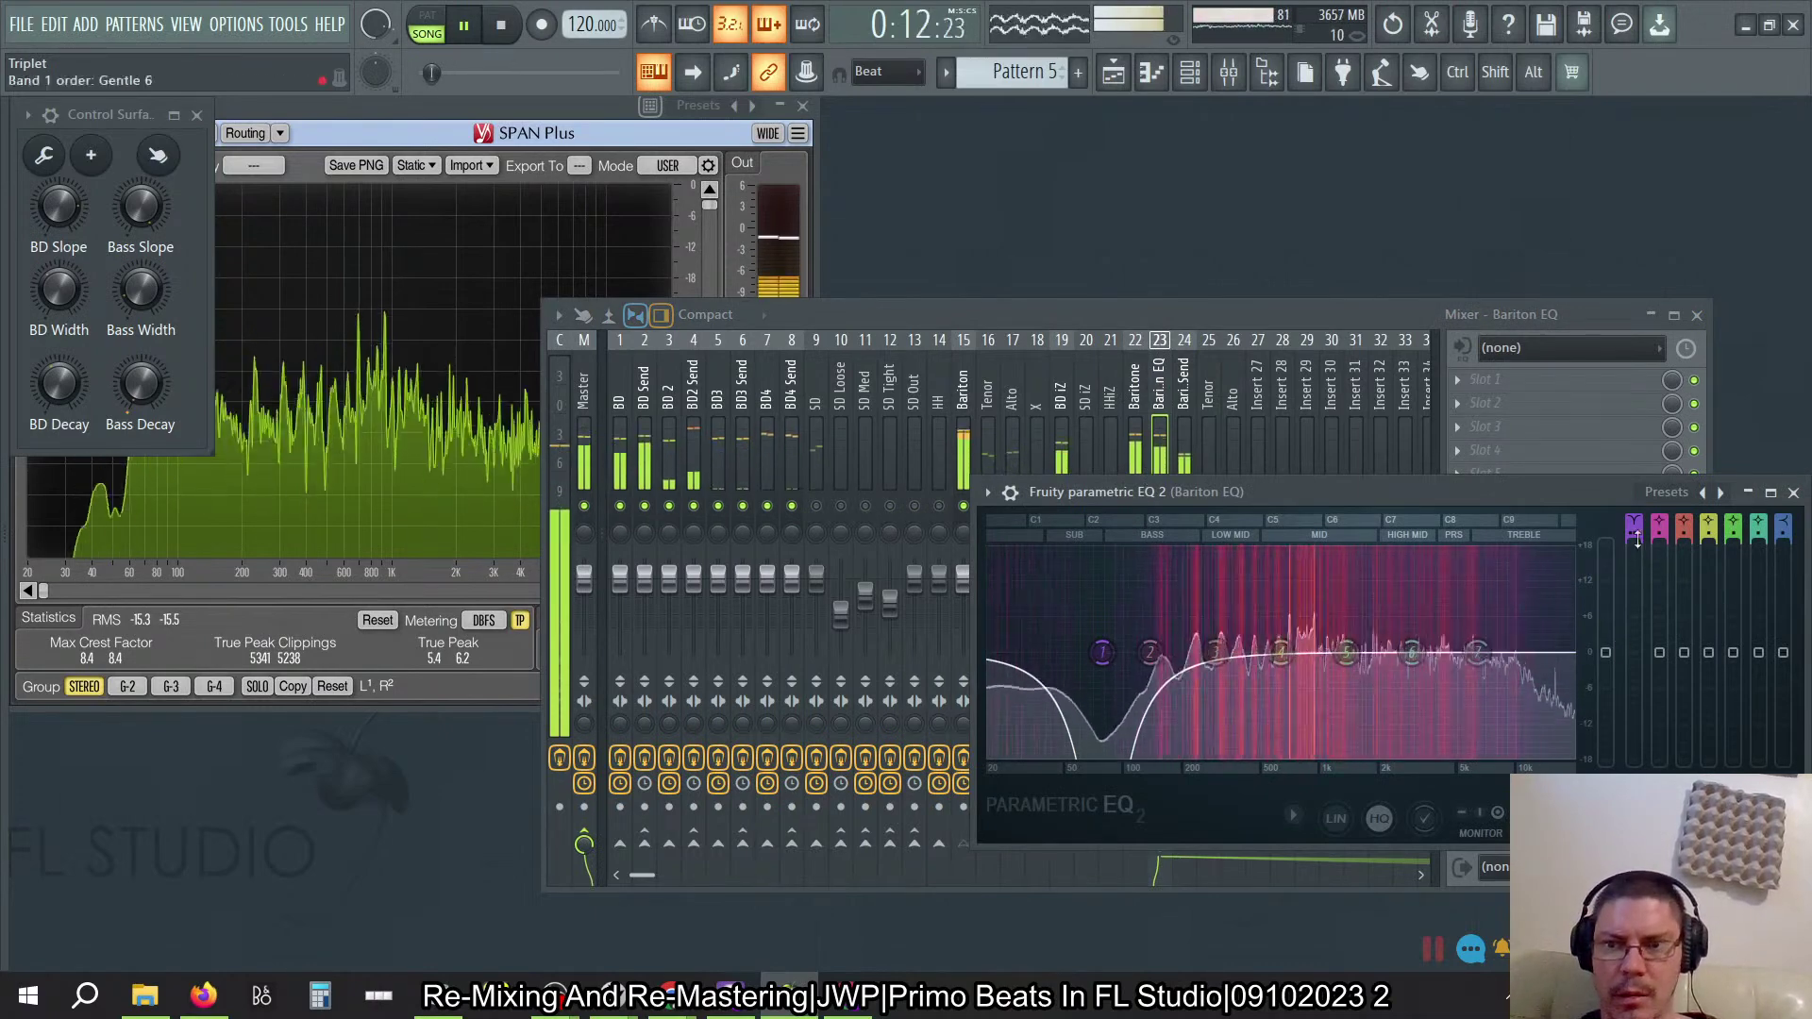
Step: Set band 1 of the Bariton EQ's slot 6 equalizer to a high-pass filter and adjust its order
{"action": "left_click_drag", "start_coordinate": [1634, 533], "coordinate": [1634, 544]}
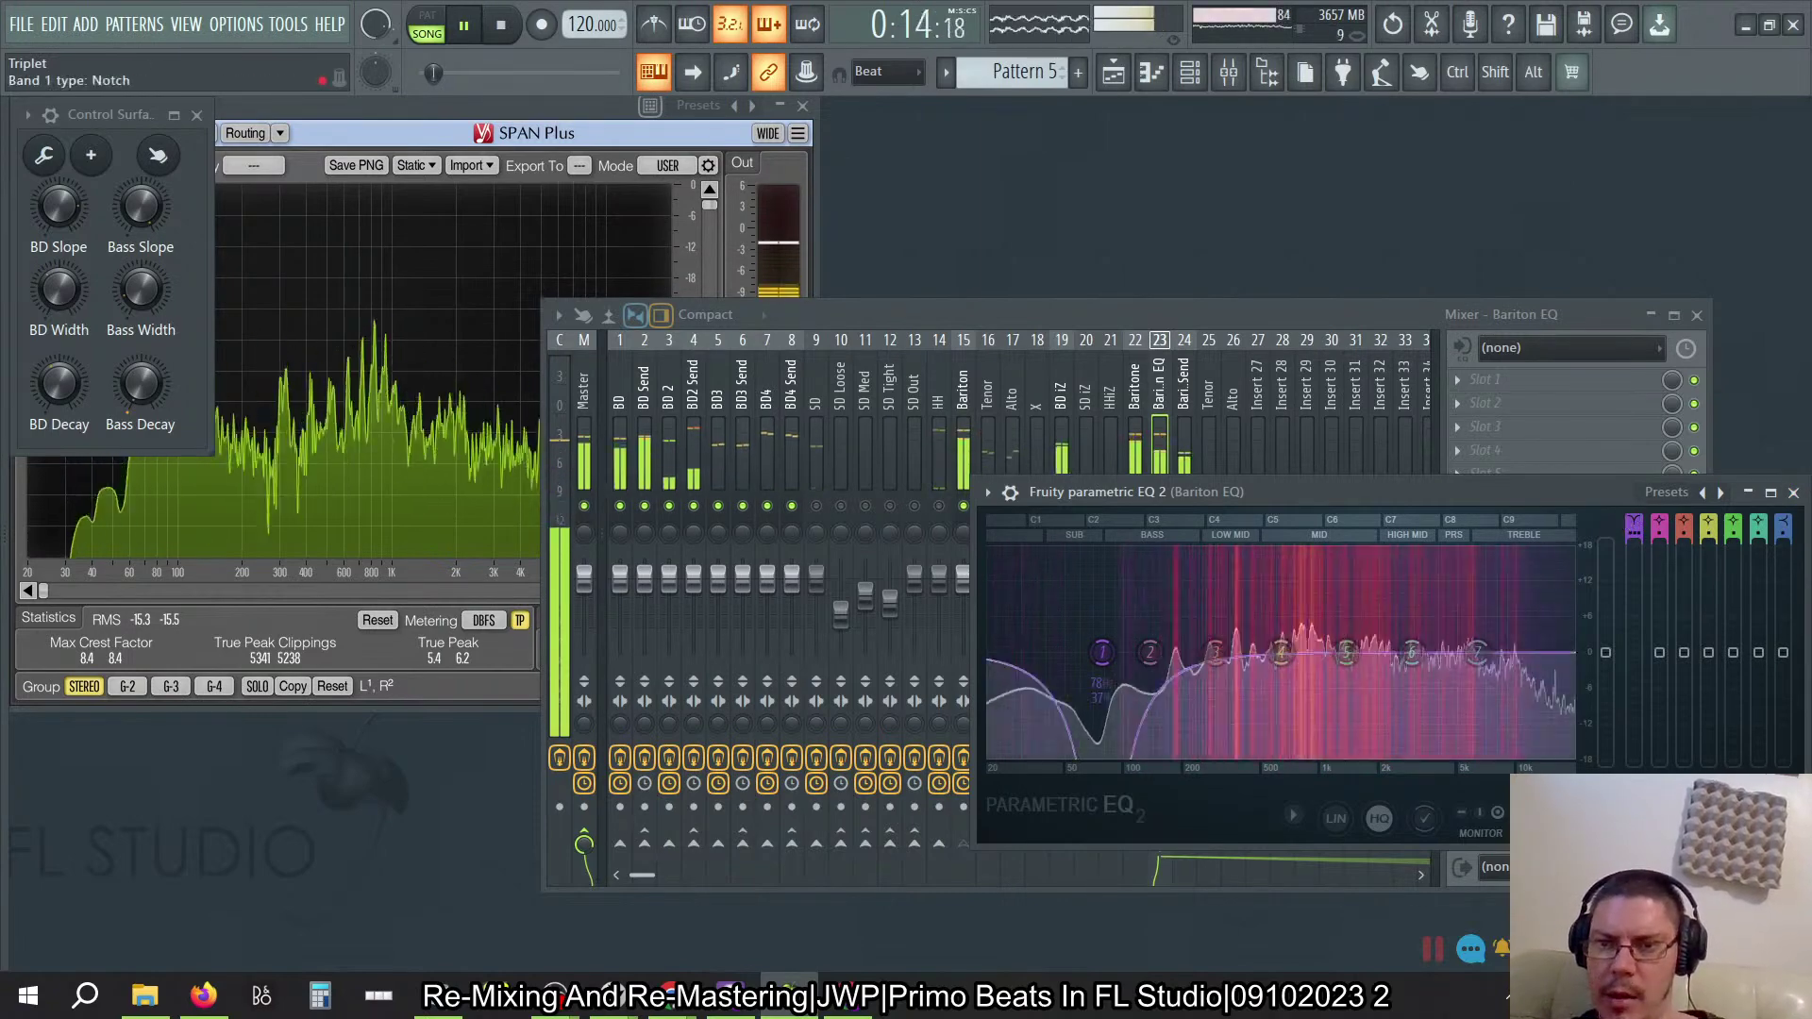
{"action": "left_click", "coordinate": [1638, 517]}
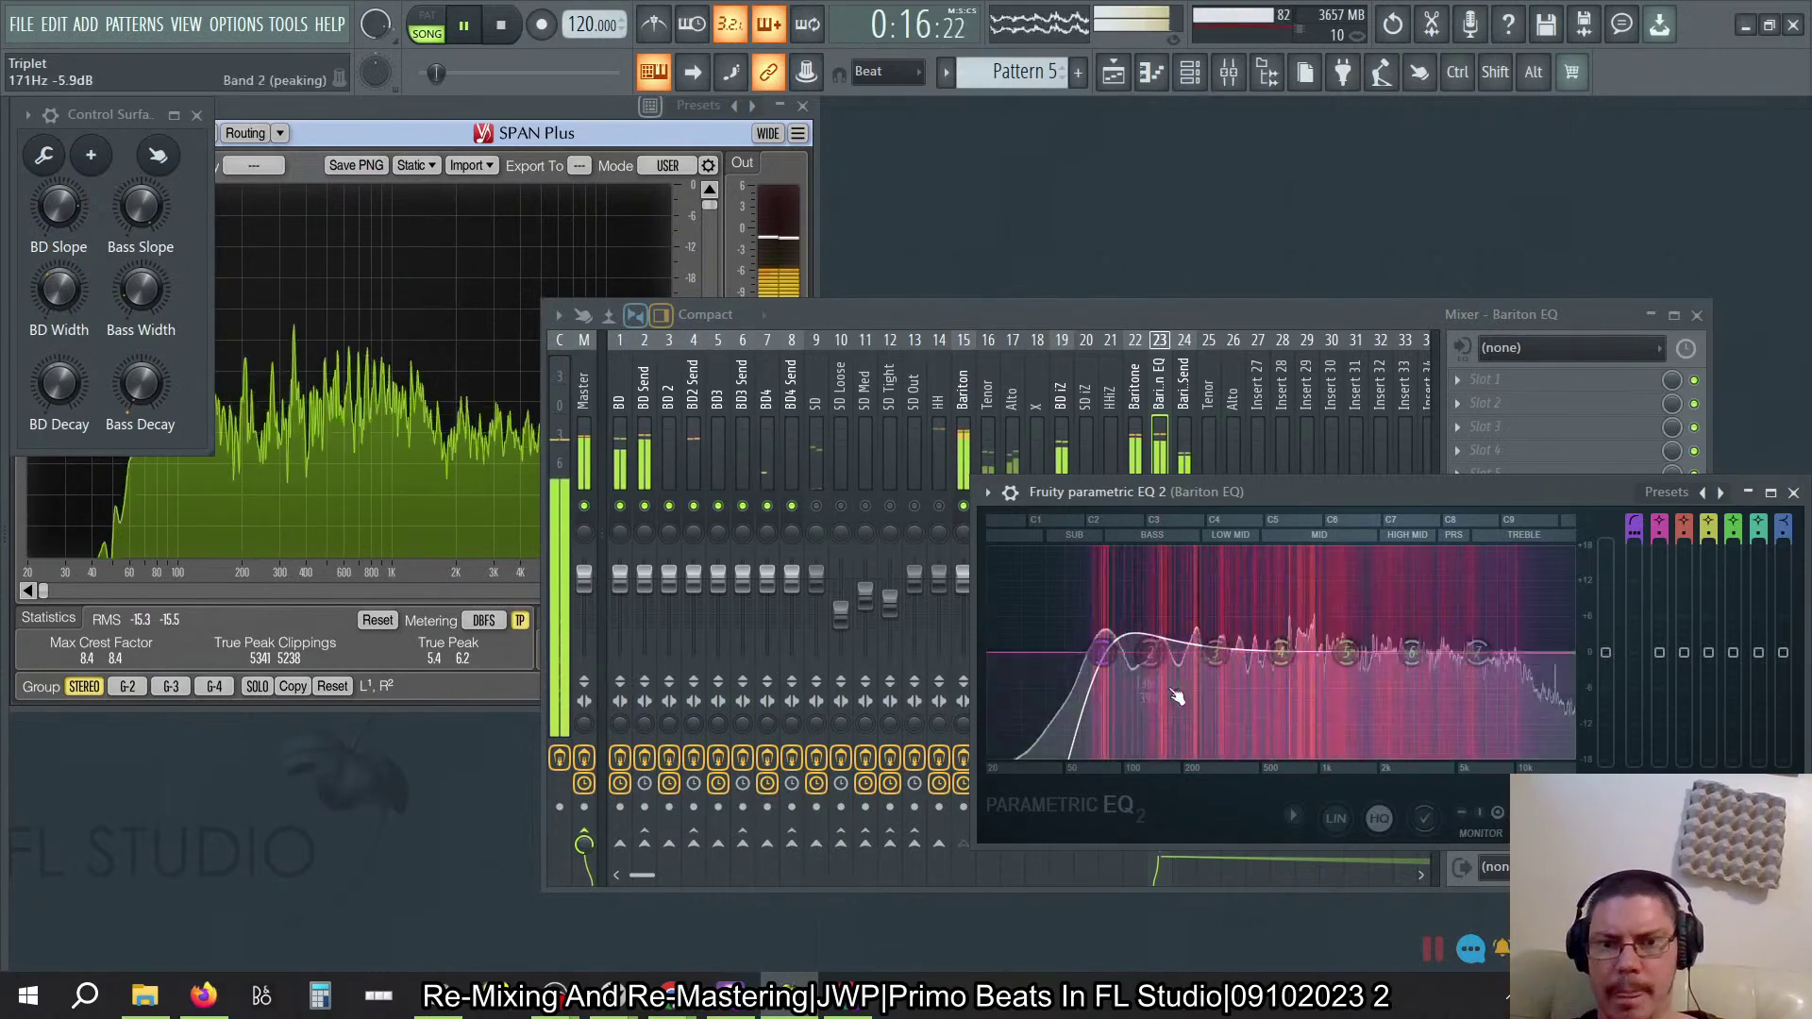
{"action": "left_click_drag", "start_coordinate": [1633, 523], "coordinate": [1633, 520]}
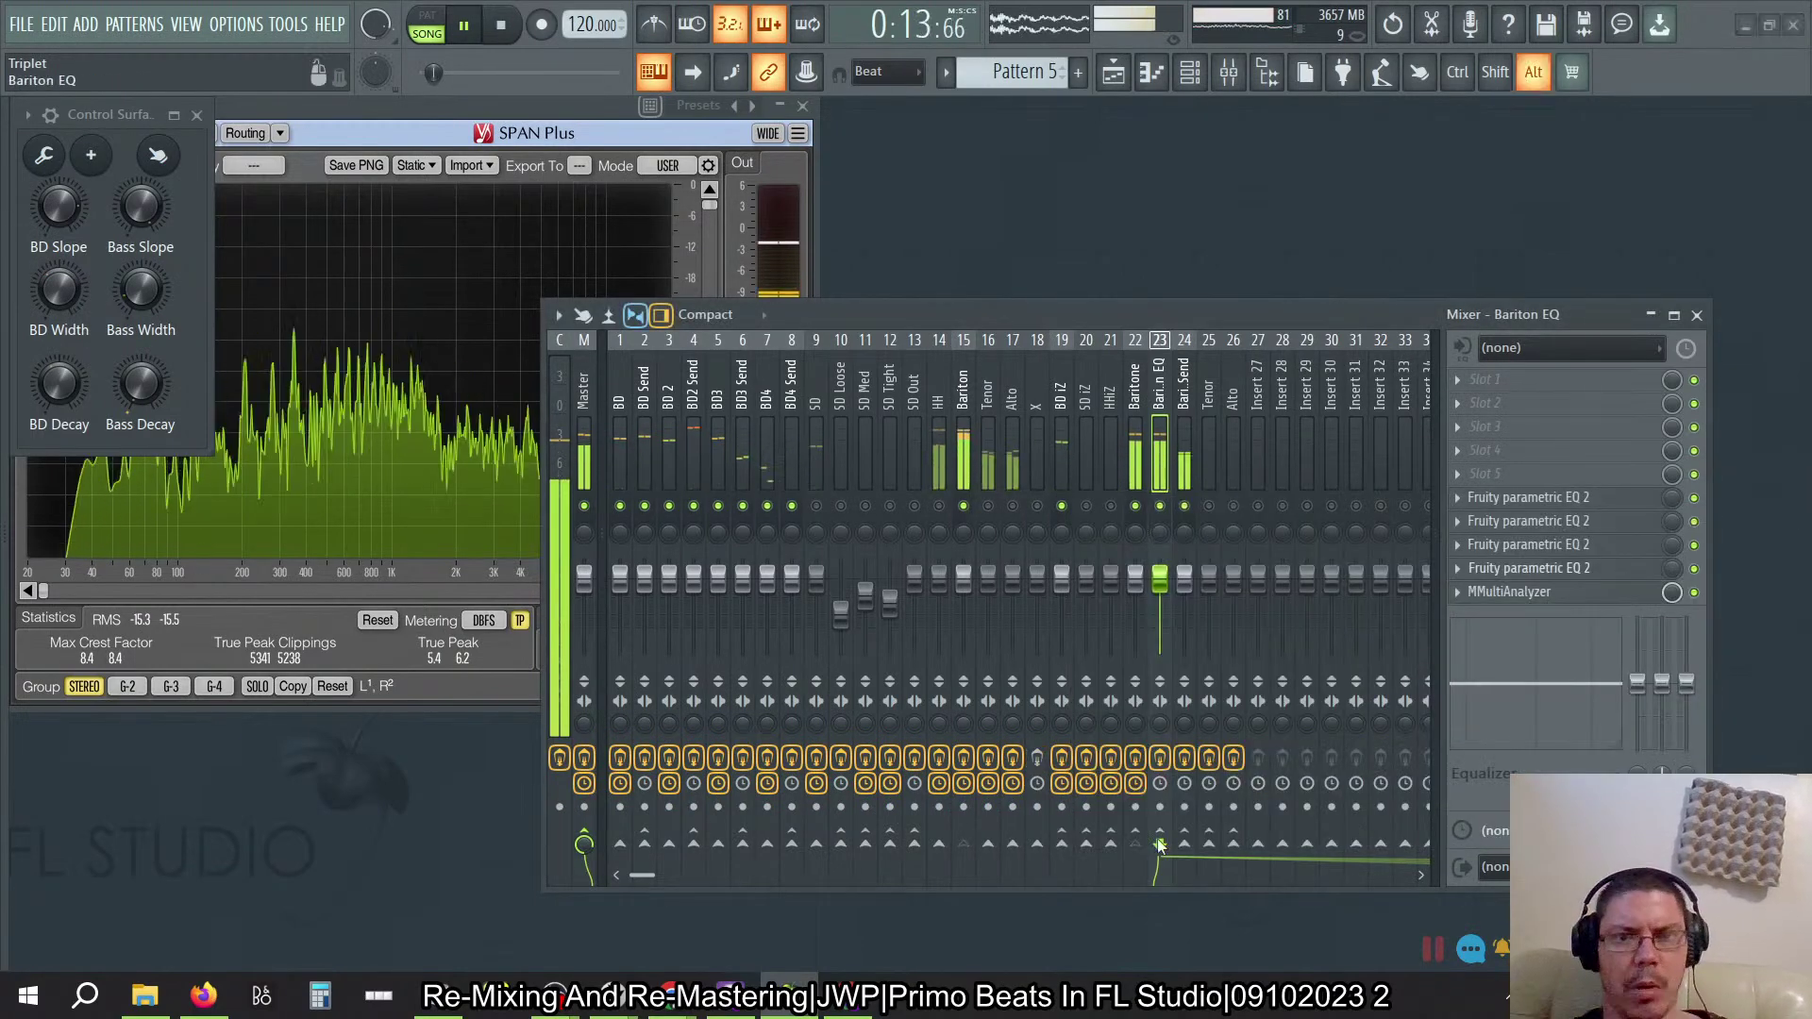
Step: Switch to the BandLab live show page in Firefox to check it, and return to FL Studio
{"action": "key", "text": "alt+Tab"}
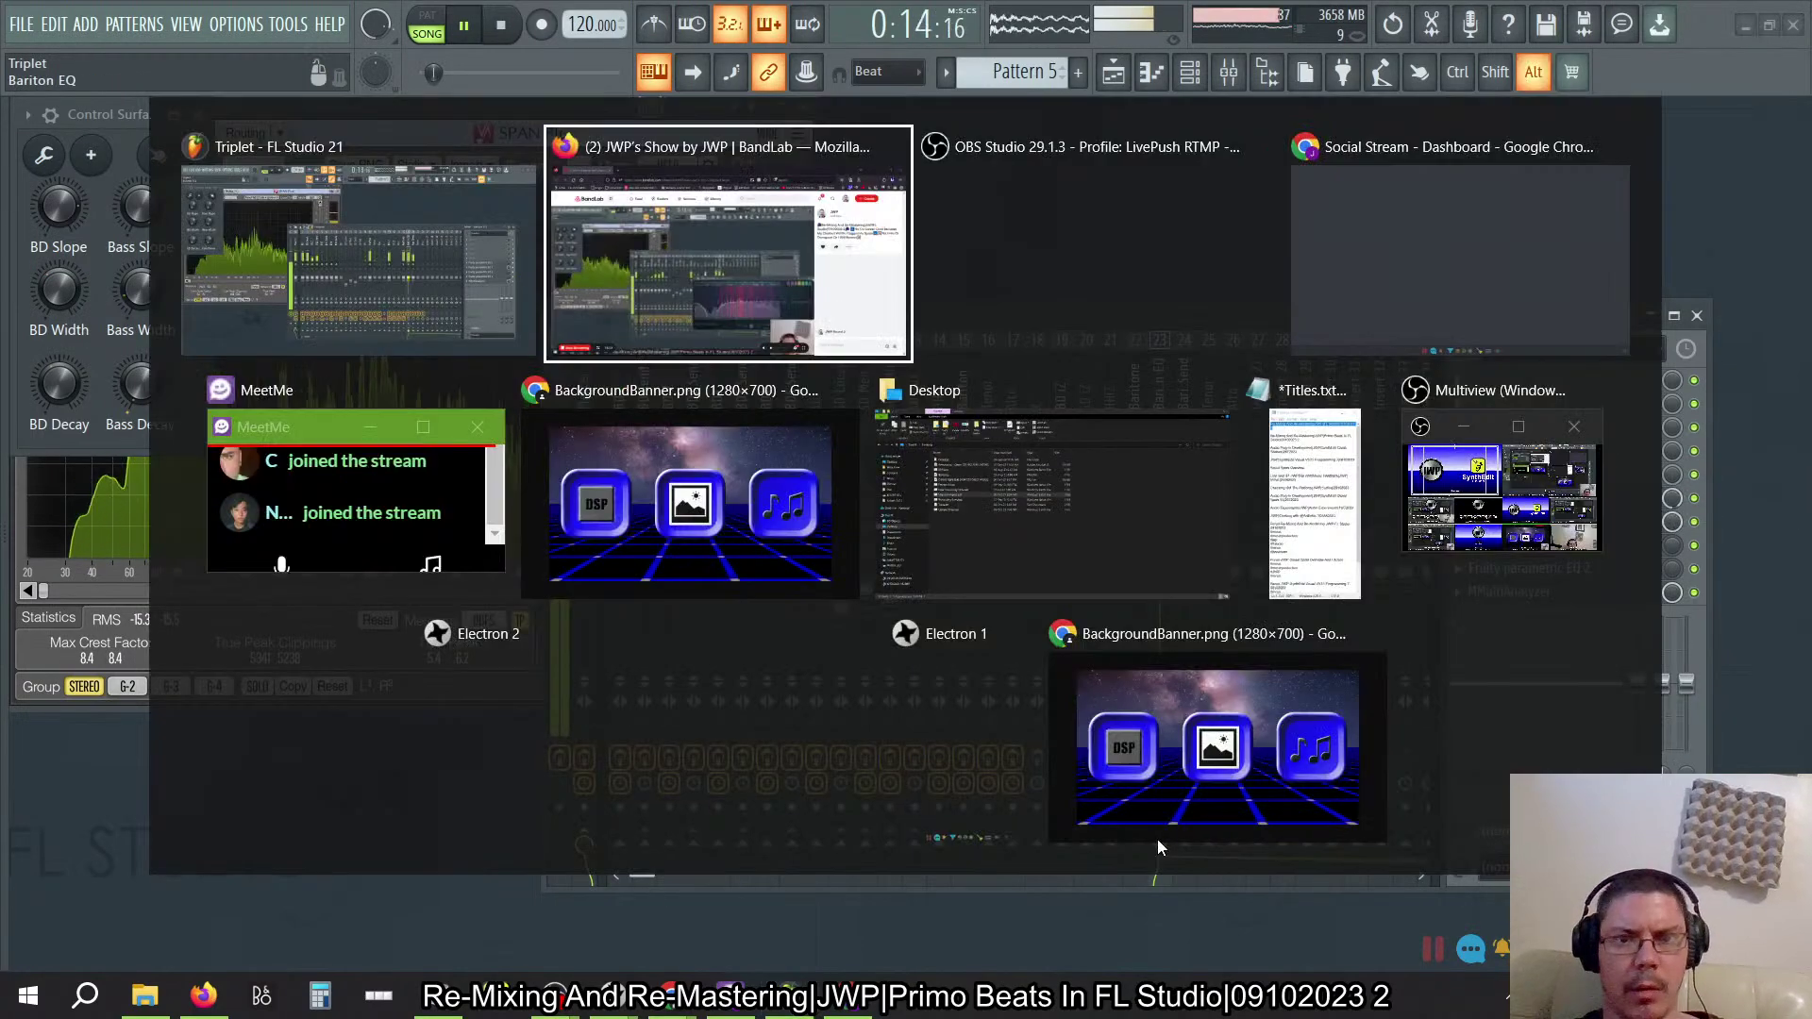
{"action": "key", "text": "alt+Tab"}
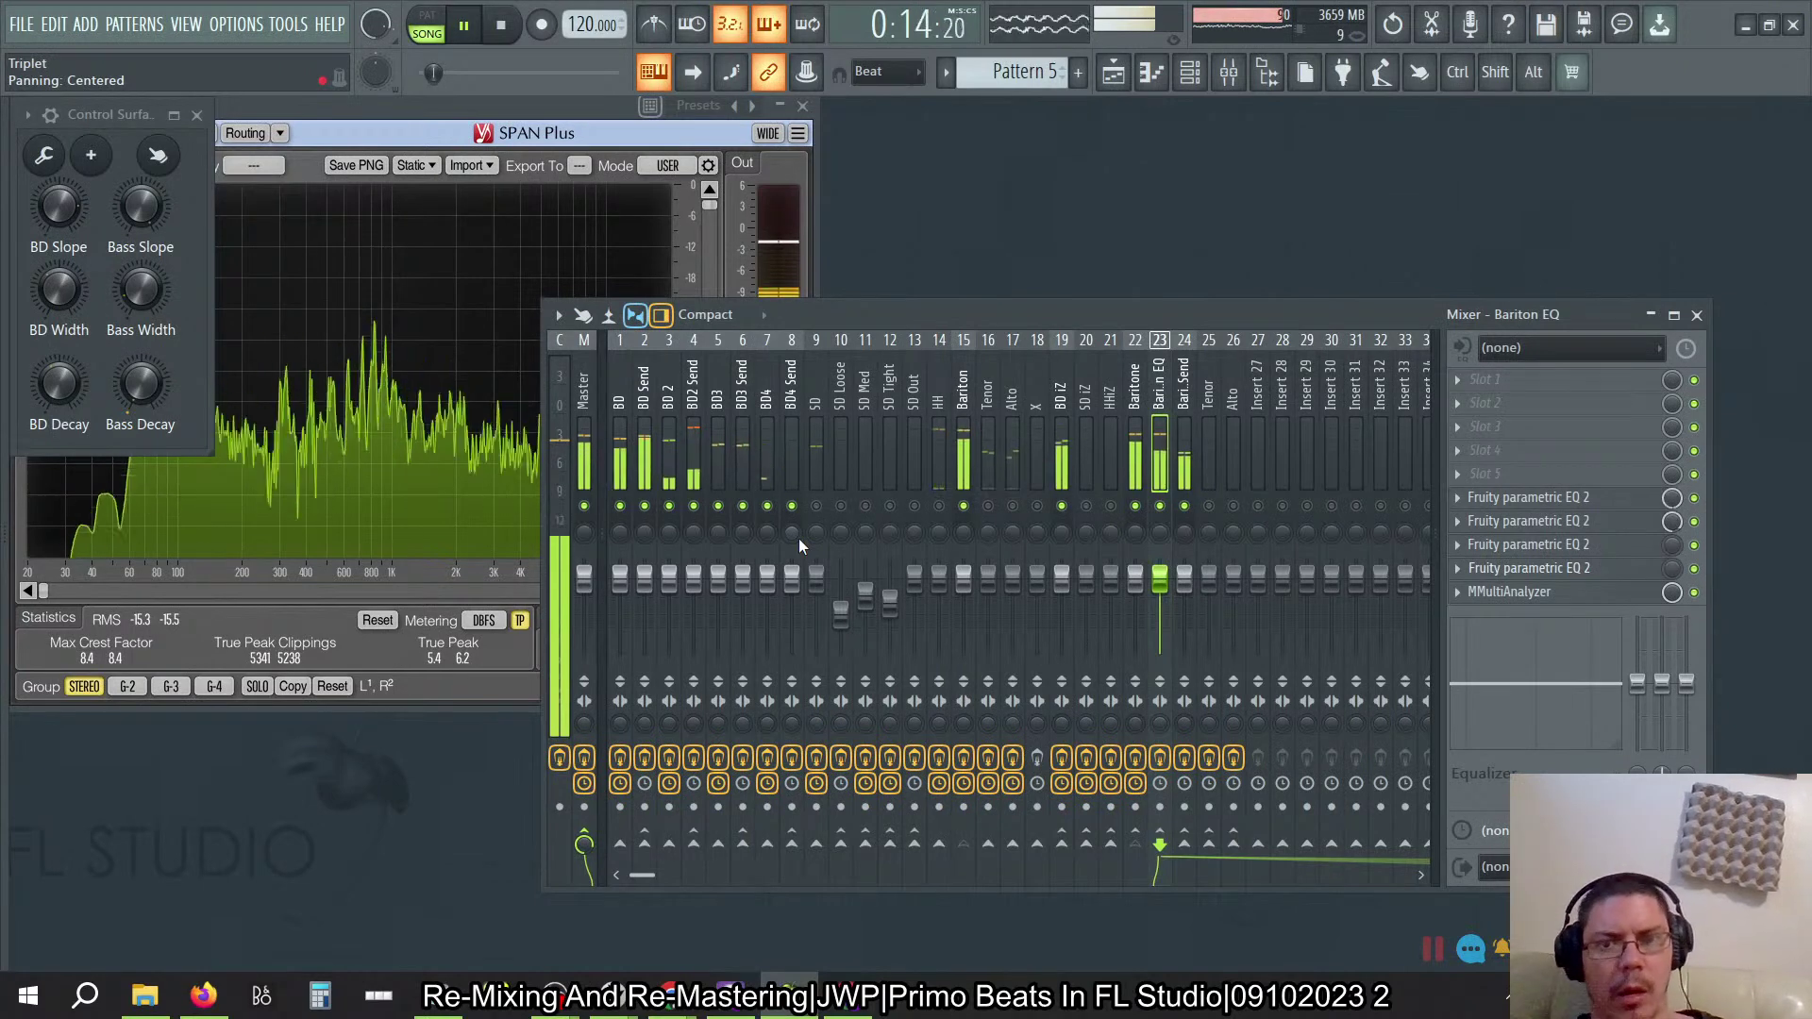
Step: Compare the effect chains on the Bariton EQ and Baritone Send tracks, and inspect the Baritone Send Patcher
{"action": "left_click", "coordinate": [1182, 401]}
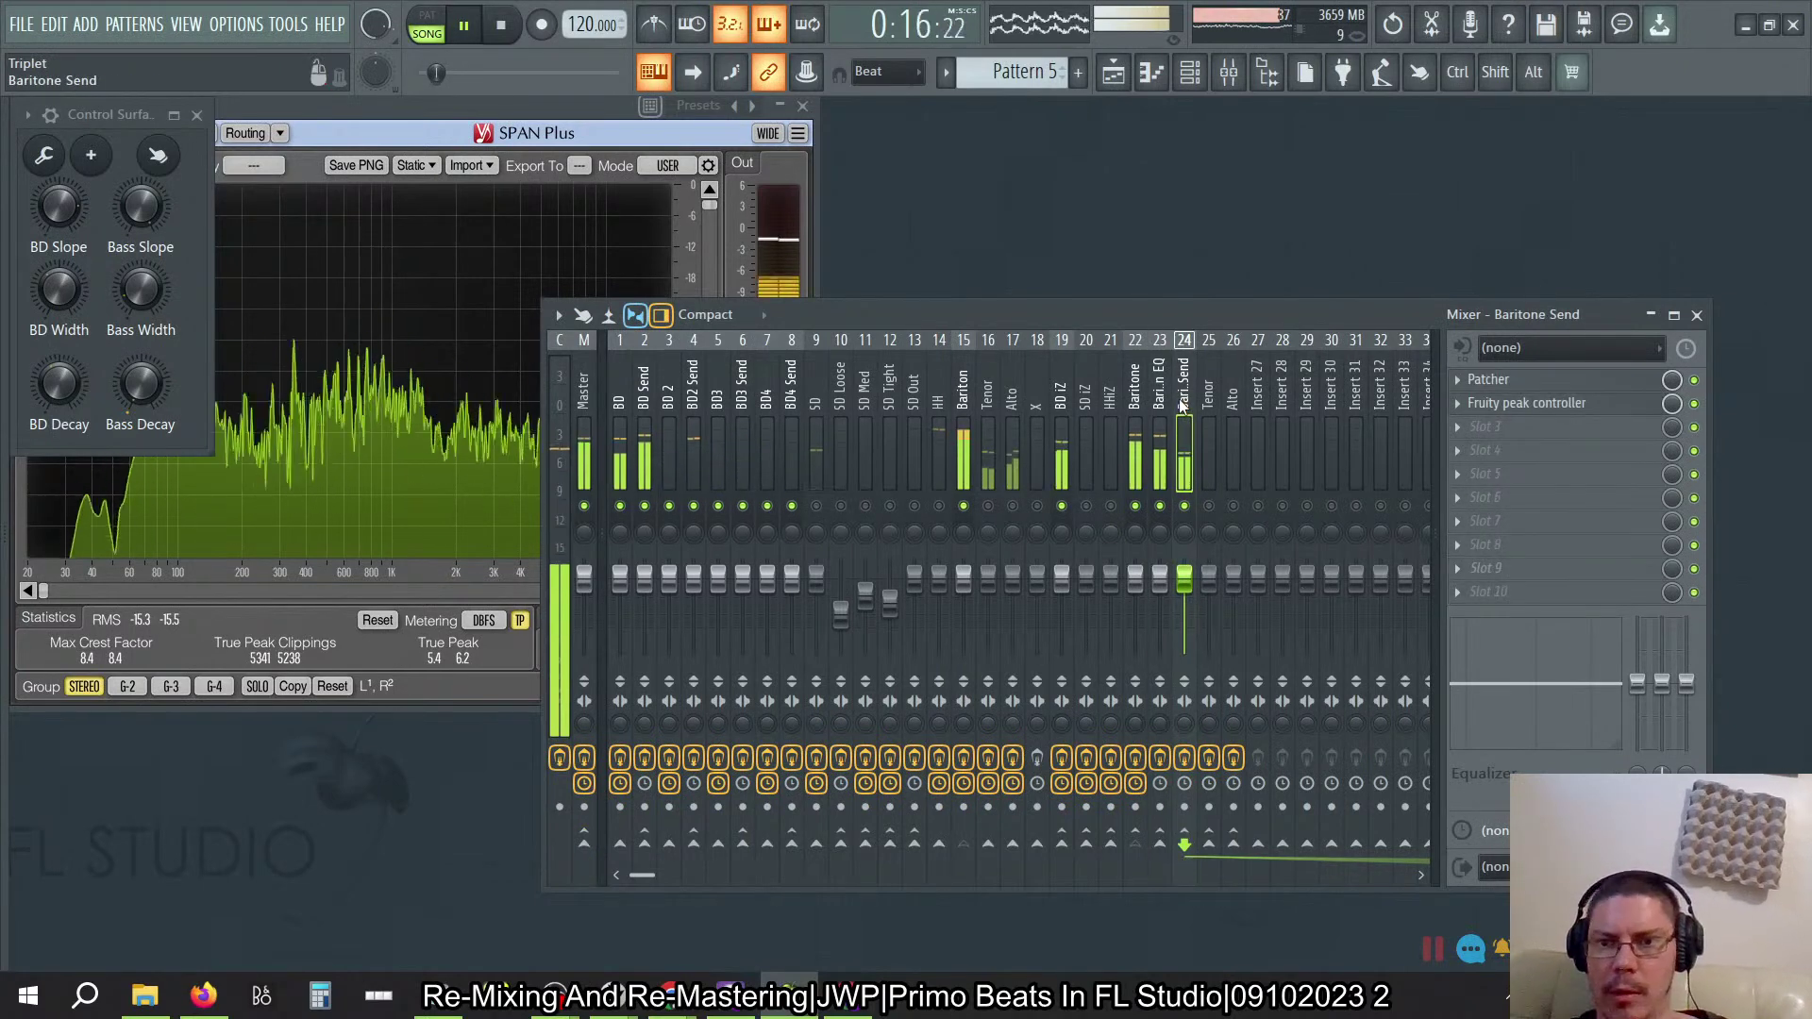
{"action": "left_click", "coordinate": [1156, 383]}
{"action": "left_click", "coordinate": [1181, 385]}
{"action": "left_click", "coordinate": [1159, 385]}
{"action": "left_click", "coordinate": [1187, 387]}
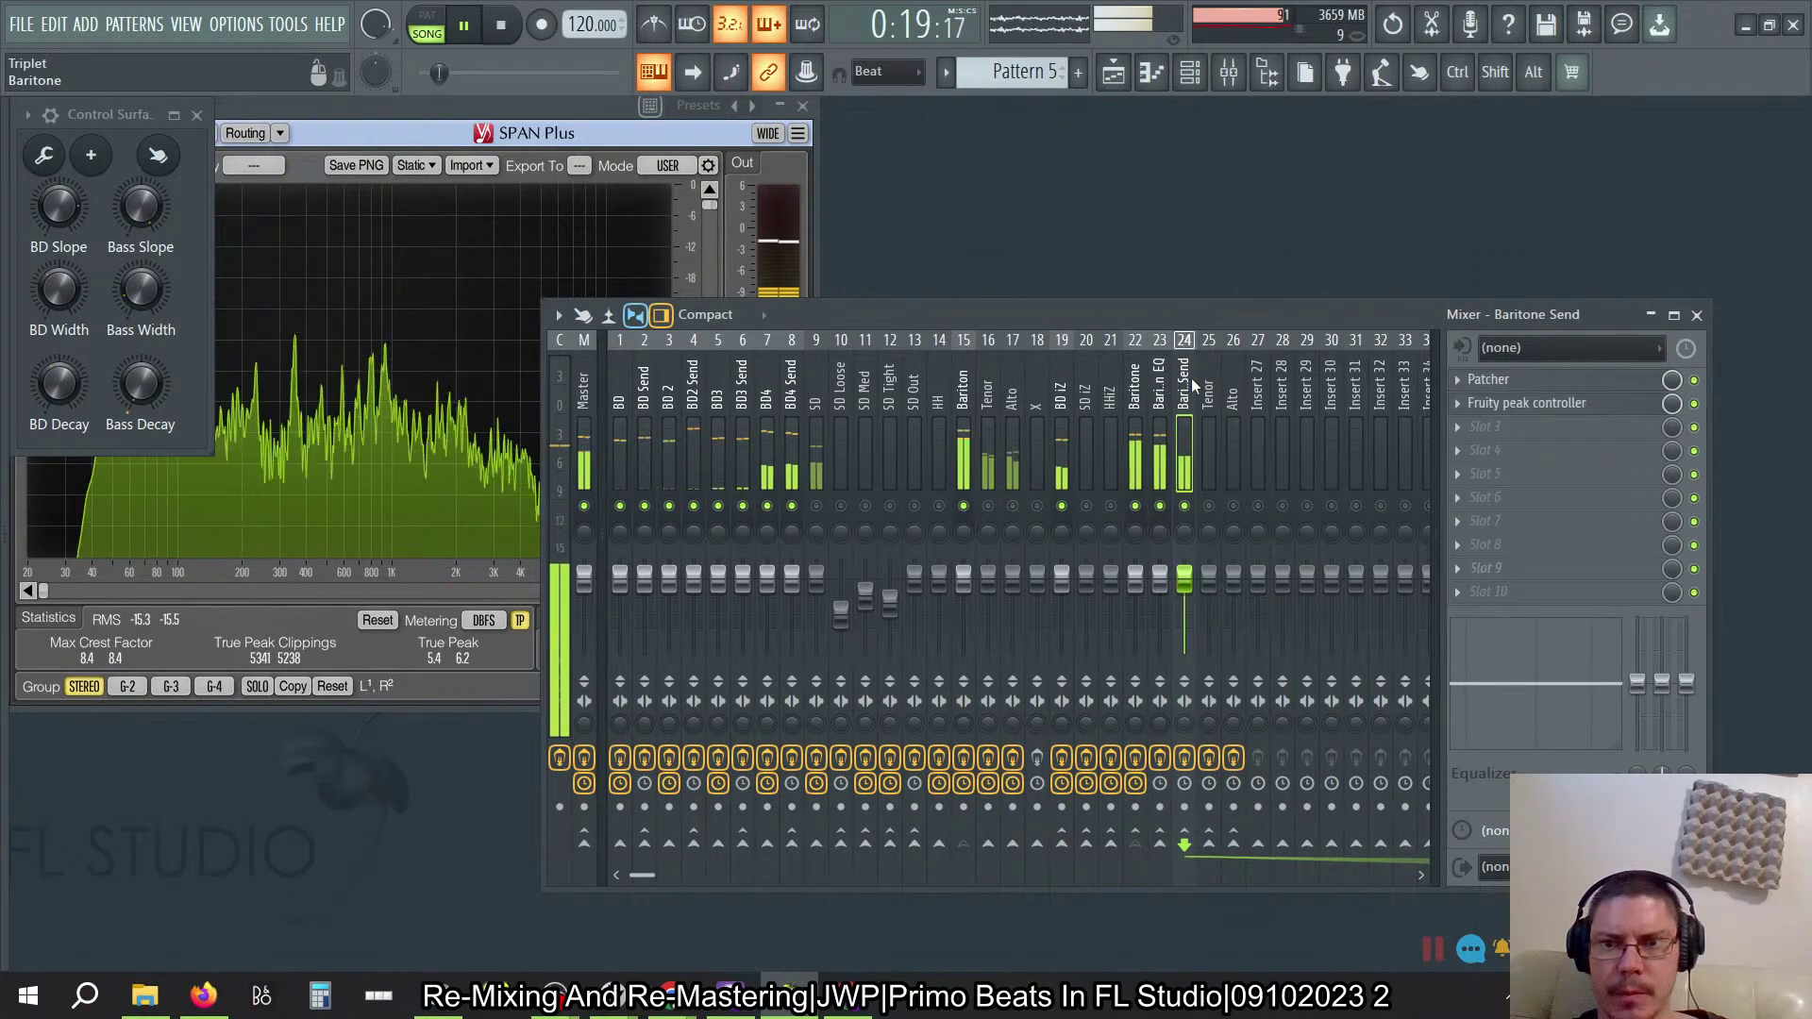
{"action": "left_click", "coordinate": [1524, 383]}
{"action": "left_click", "coordinate": [1637, 284]}
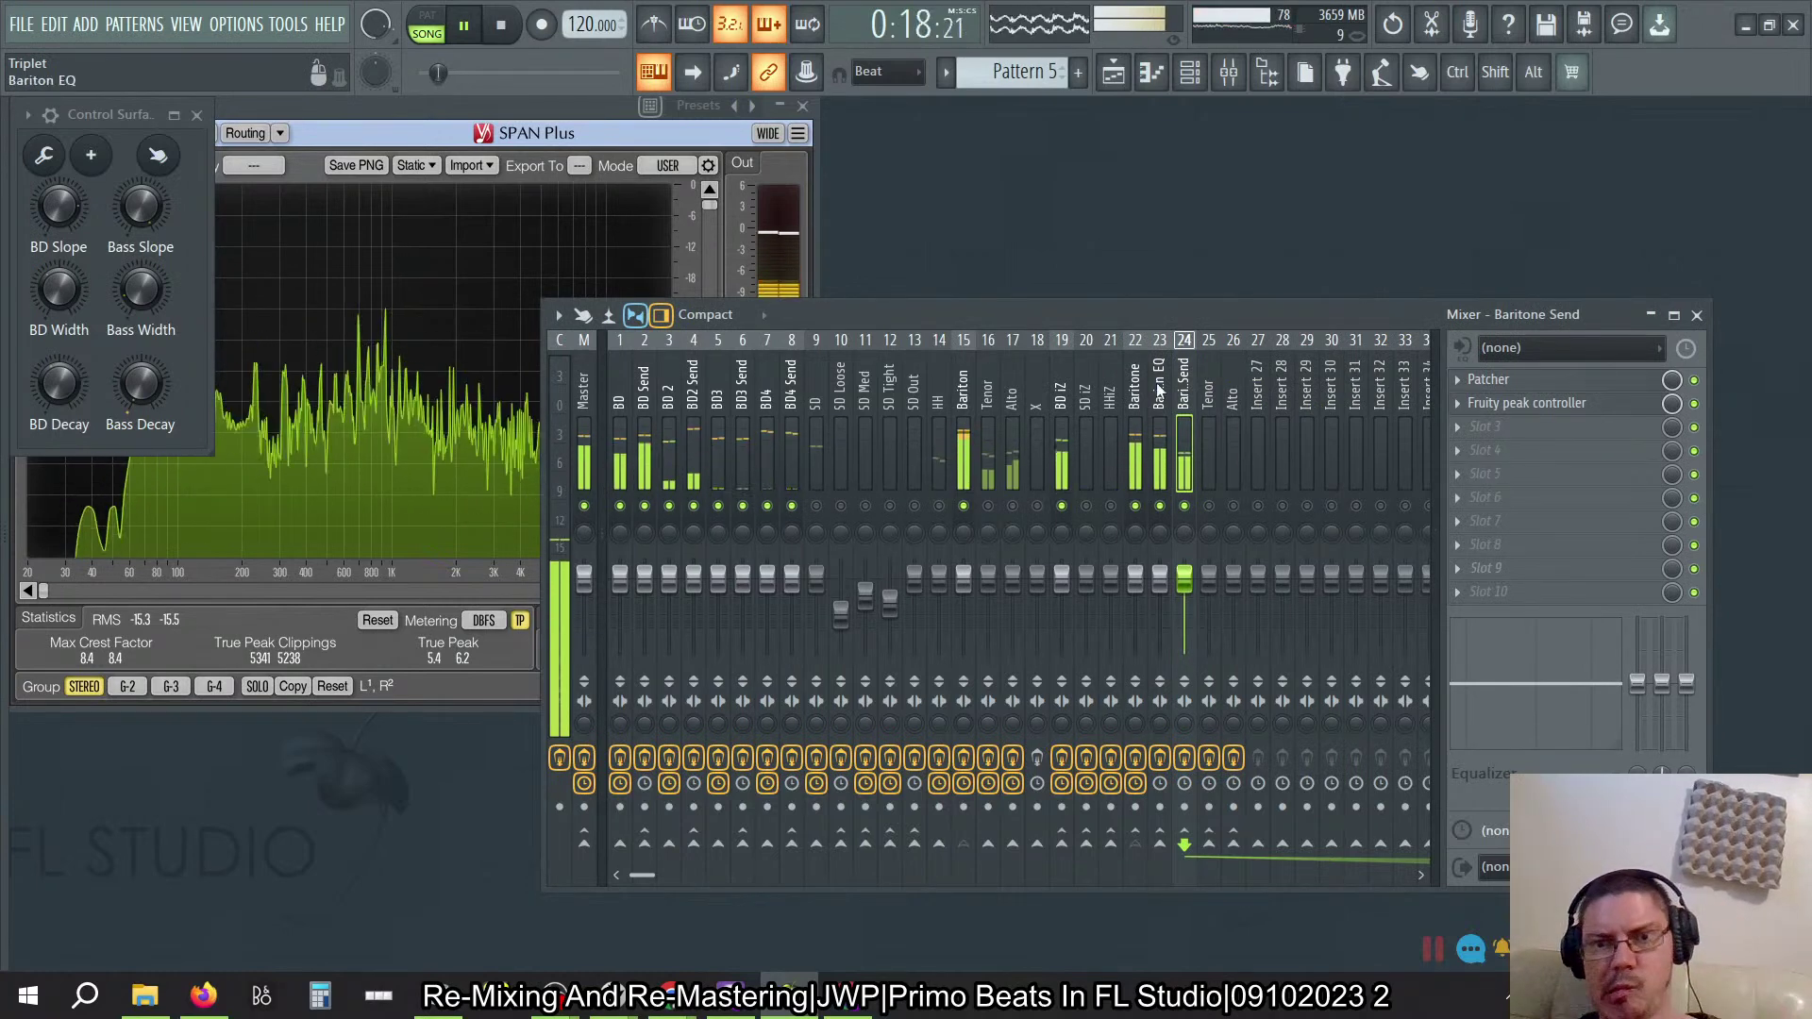
Step: Check the slot 6 Patcher on the Tenor mixer track
{"action": "left_click", "coordinate": [1213, 379]}
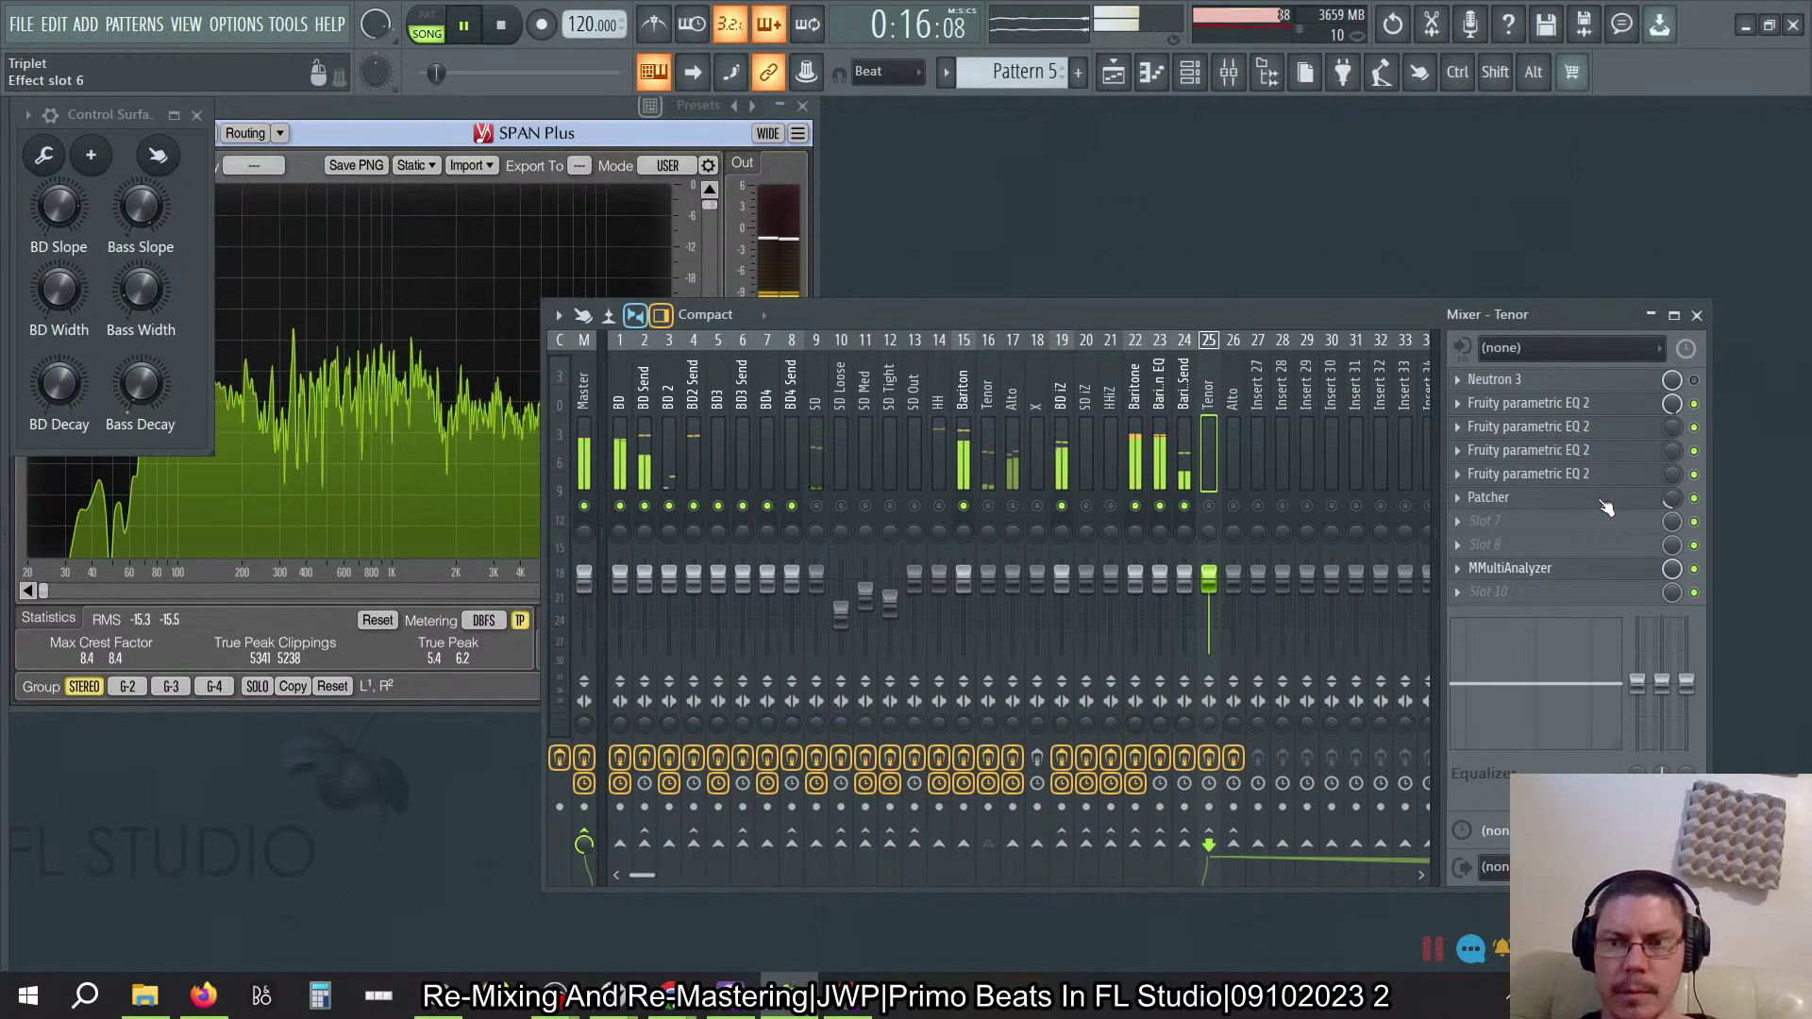
{"action": "left_click", "coordinate": [1605, 508]}
{"action": "left_click", "coordinate": [1606, 508]}
Step: Link the peak decay of the Baritone Send track's Fruity peak controller to the Surface - Bass Decay control
{"action": "left_click", "coordinate": [1189, 387]}
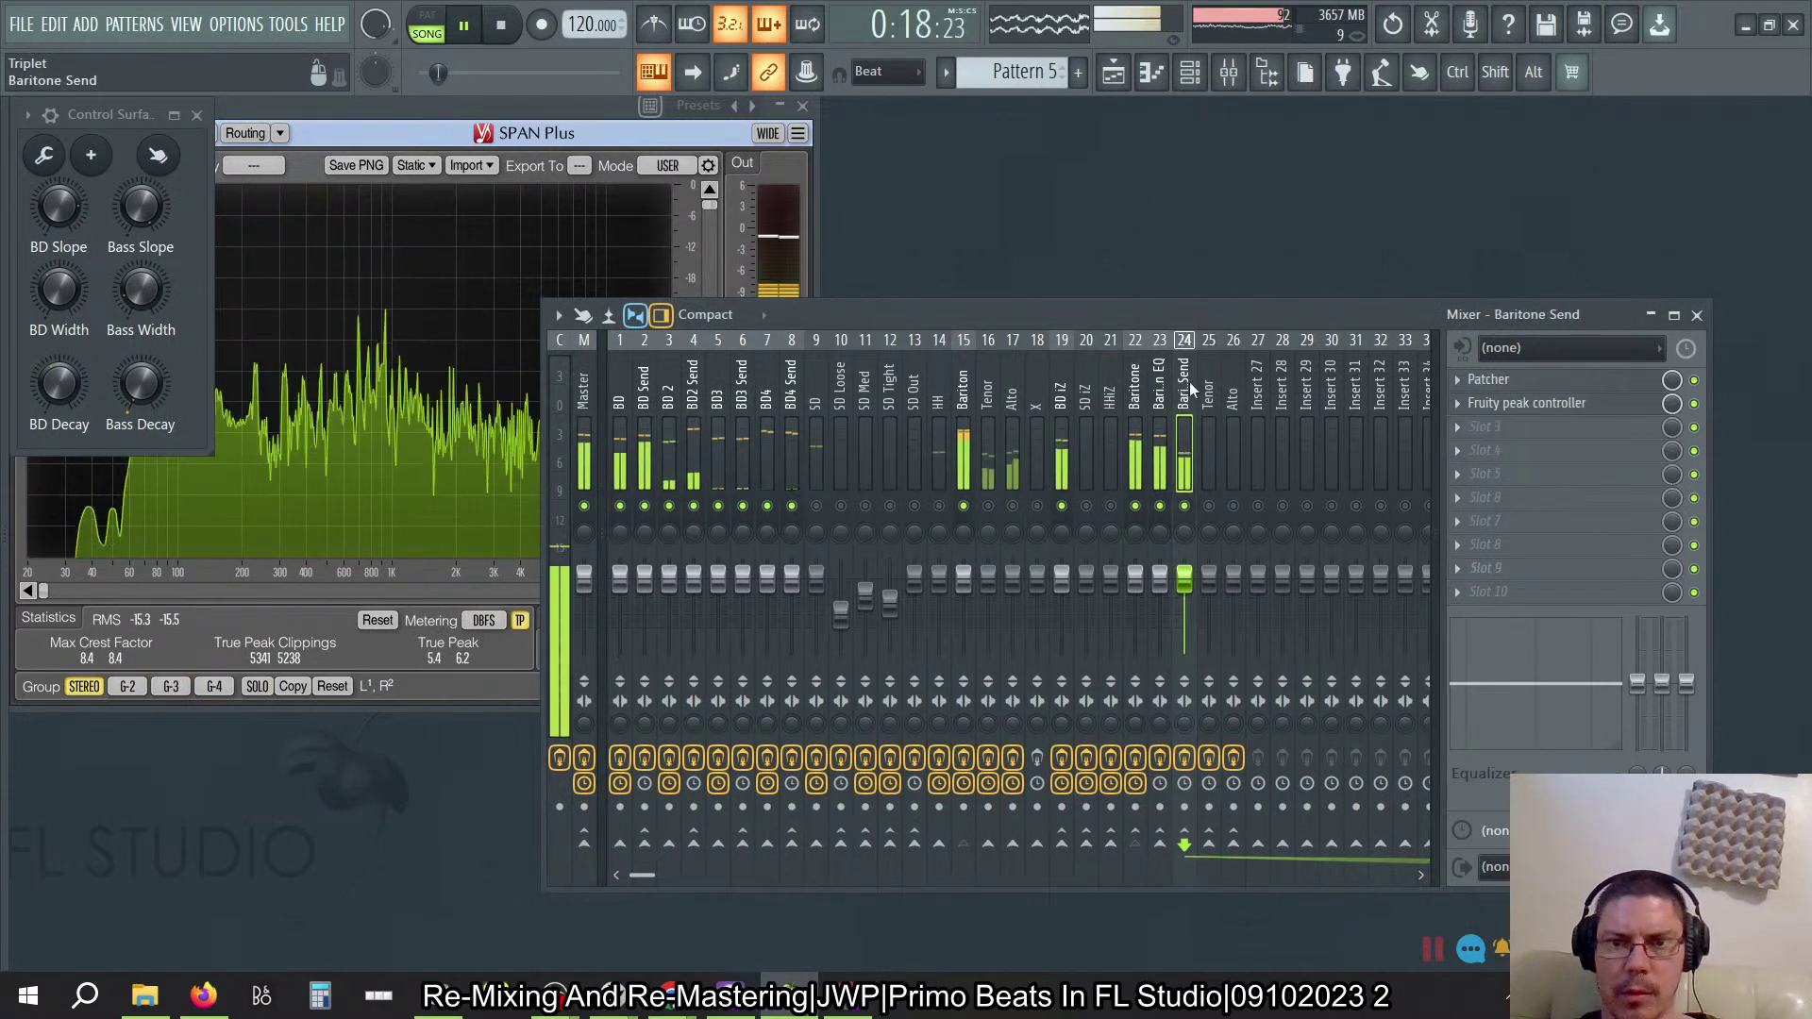
{"action": "left_click", "coordinate": [1547, 403]}
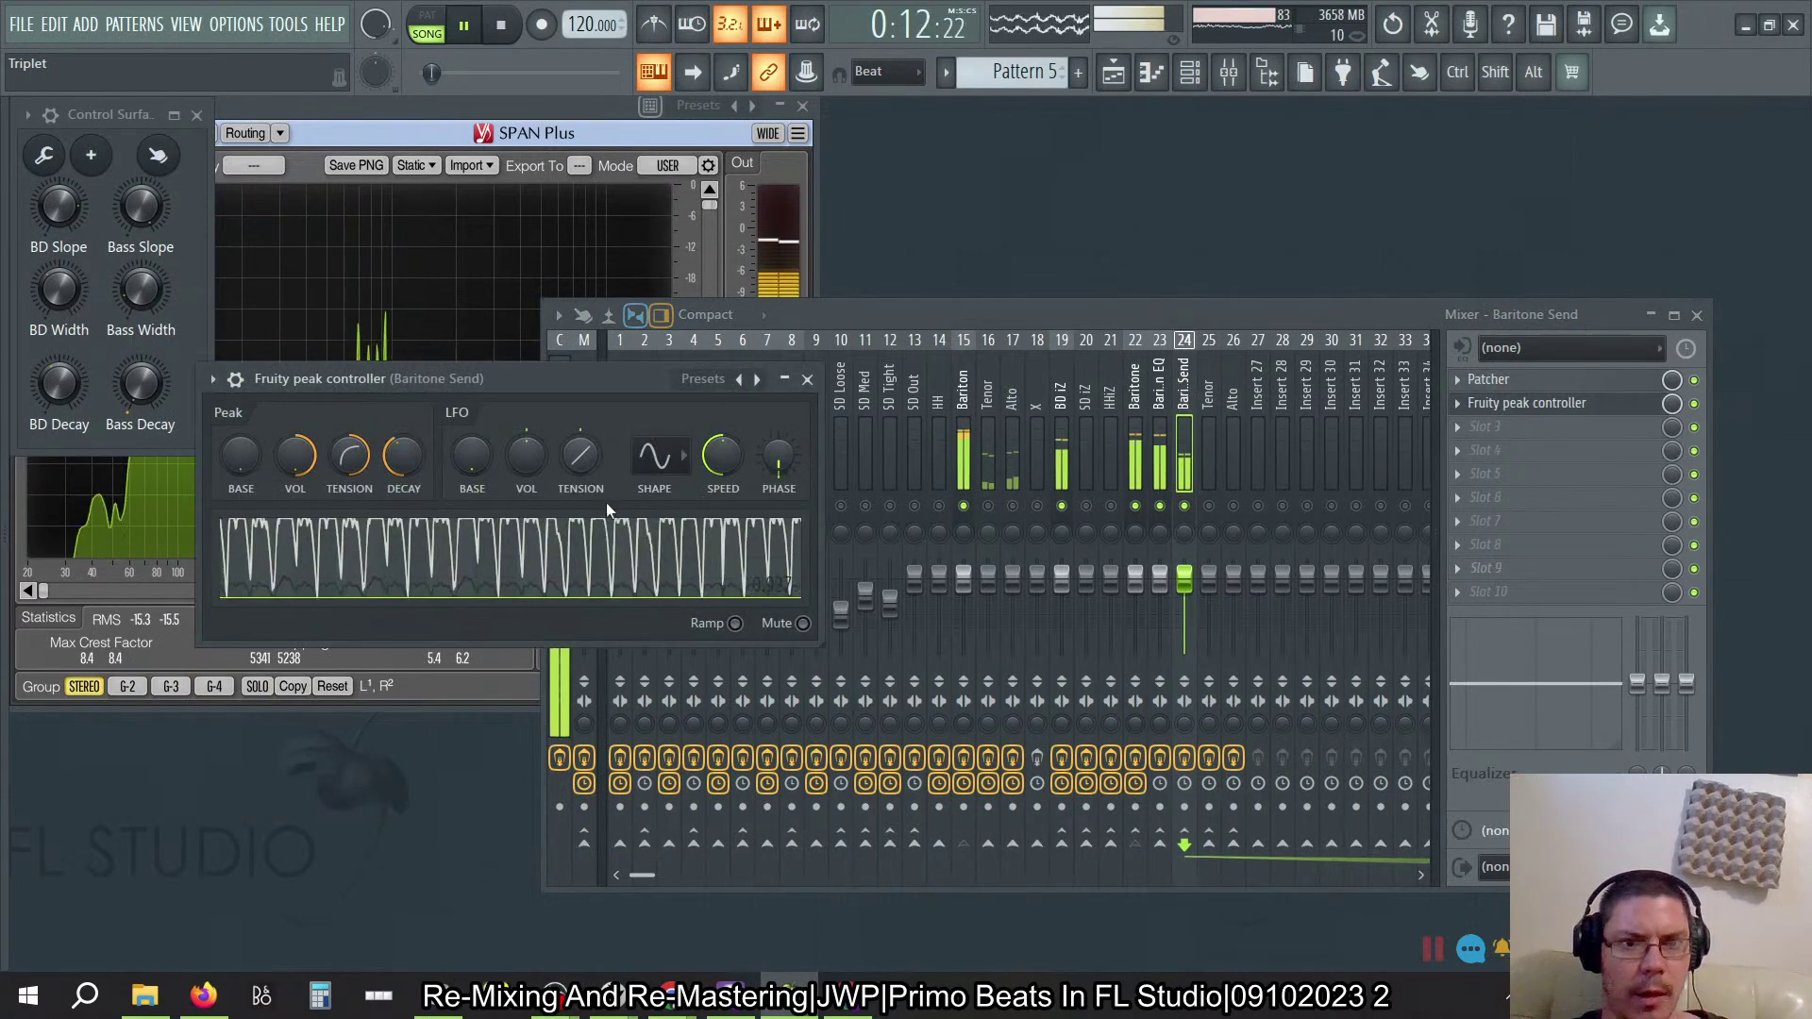
{"action": "right_click", "coordinate": [411, 460]}
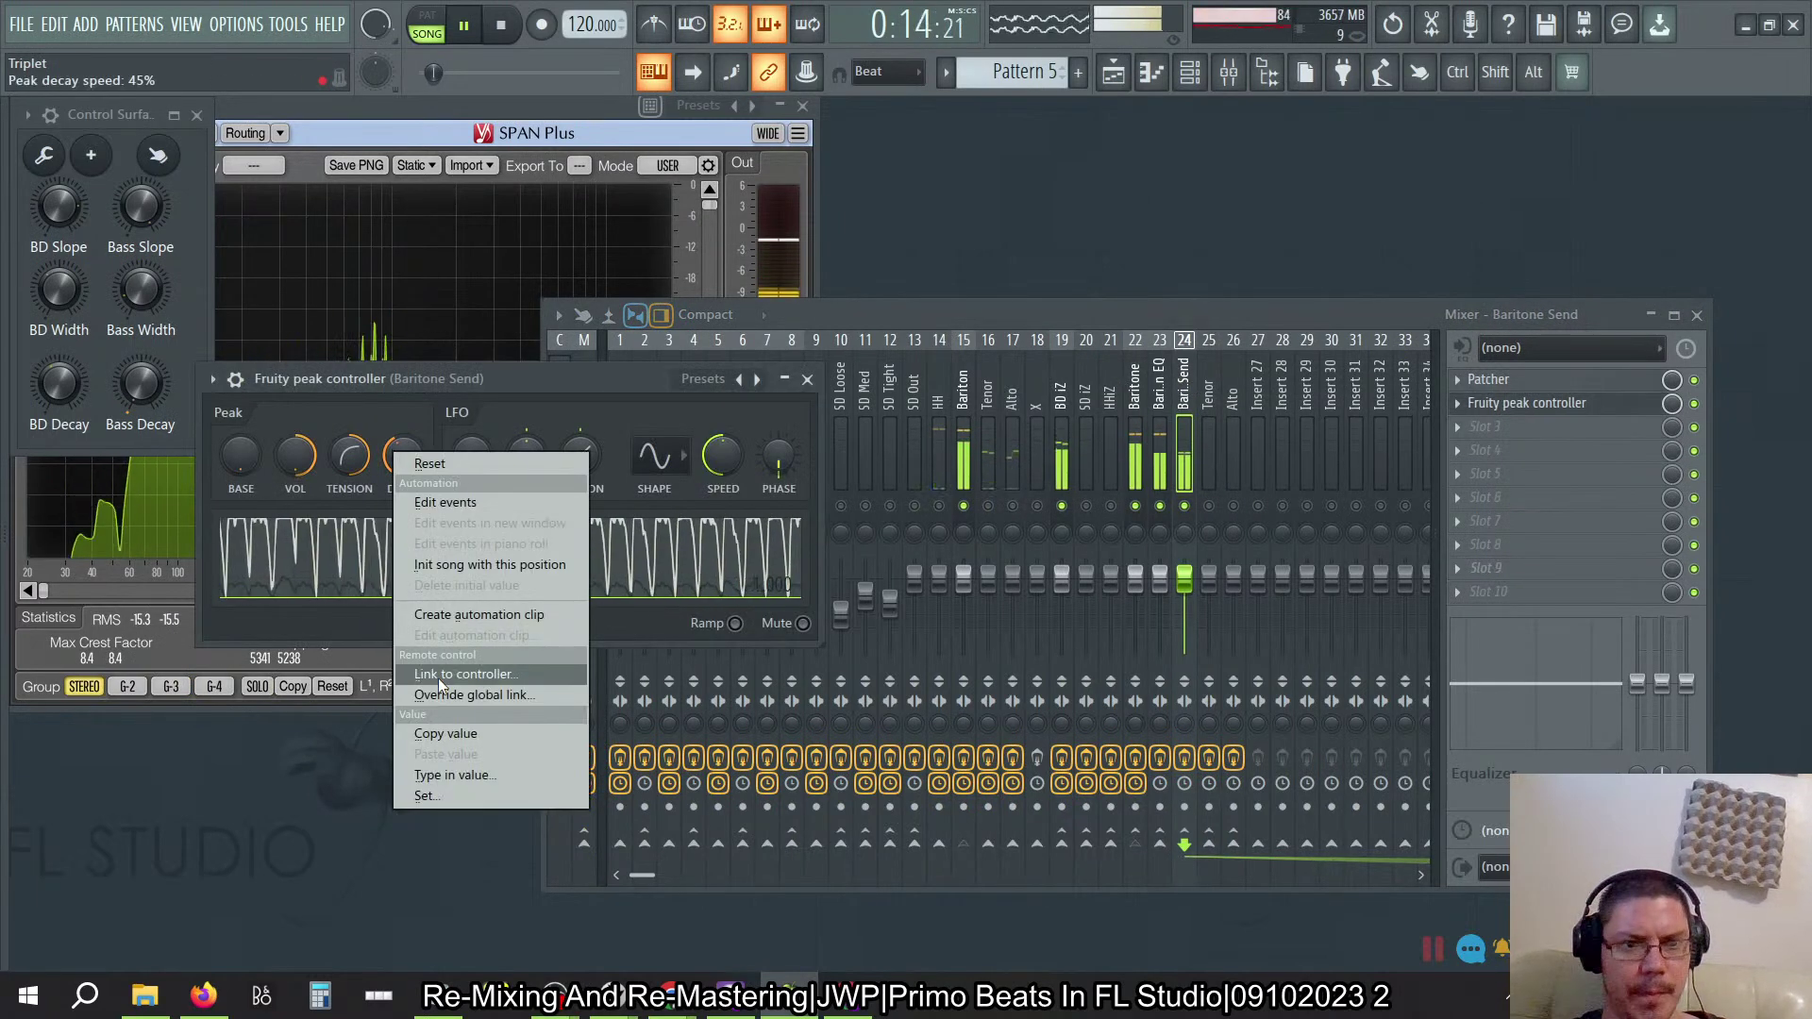
{"action": "left_click", "coordinate": [438, 678]}
{"action": "left_click", "coordinate": [928, 461]}
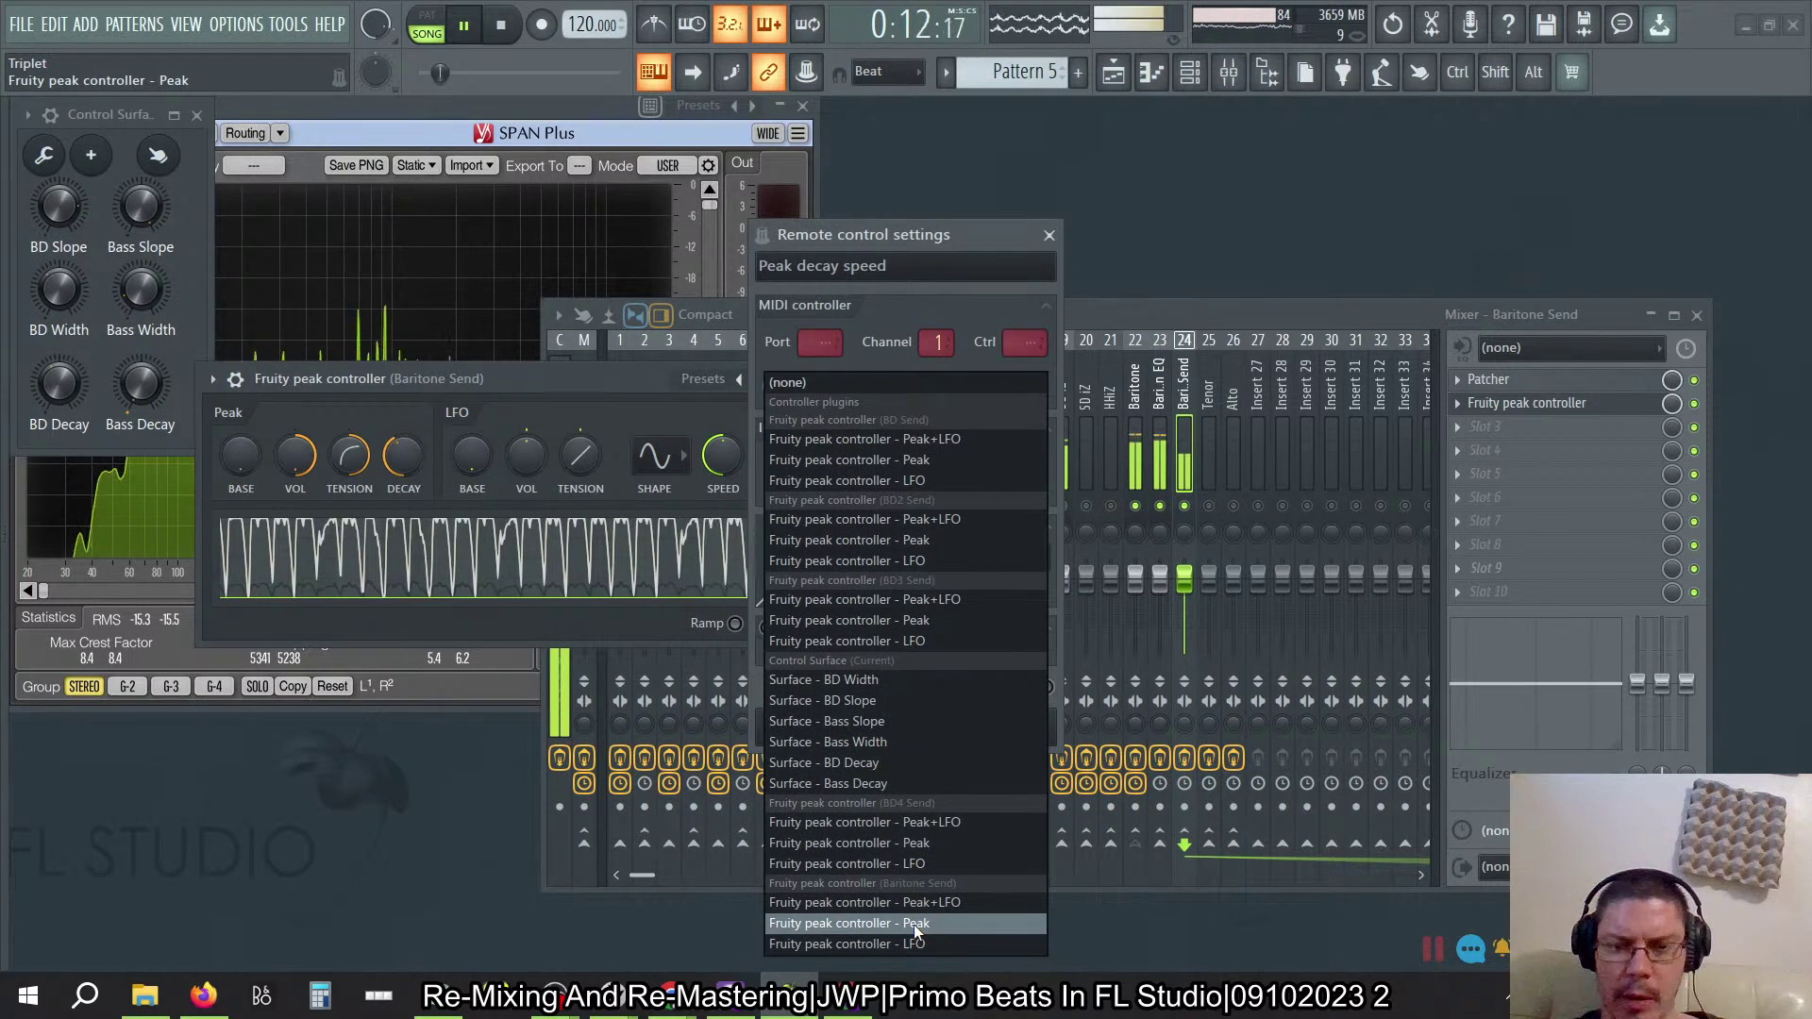
{"action": "left_click", "coordinate": [911, 779]}
{"action": "left_click", "coordinate": [1014, 726]}
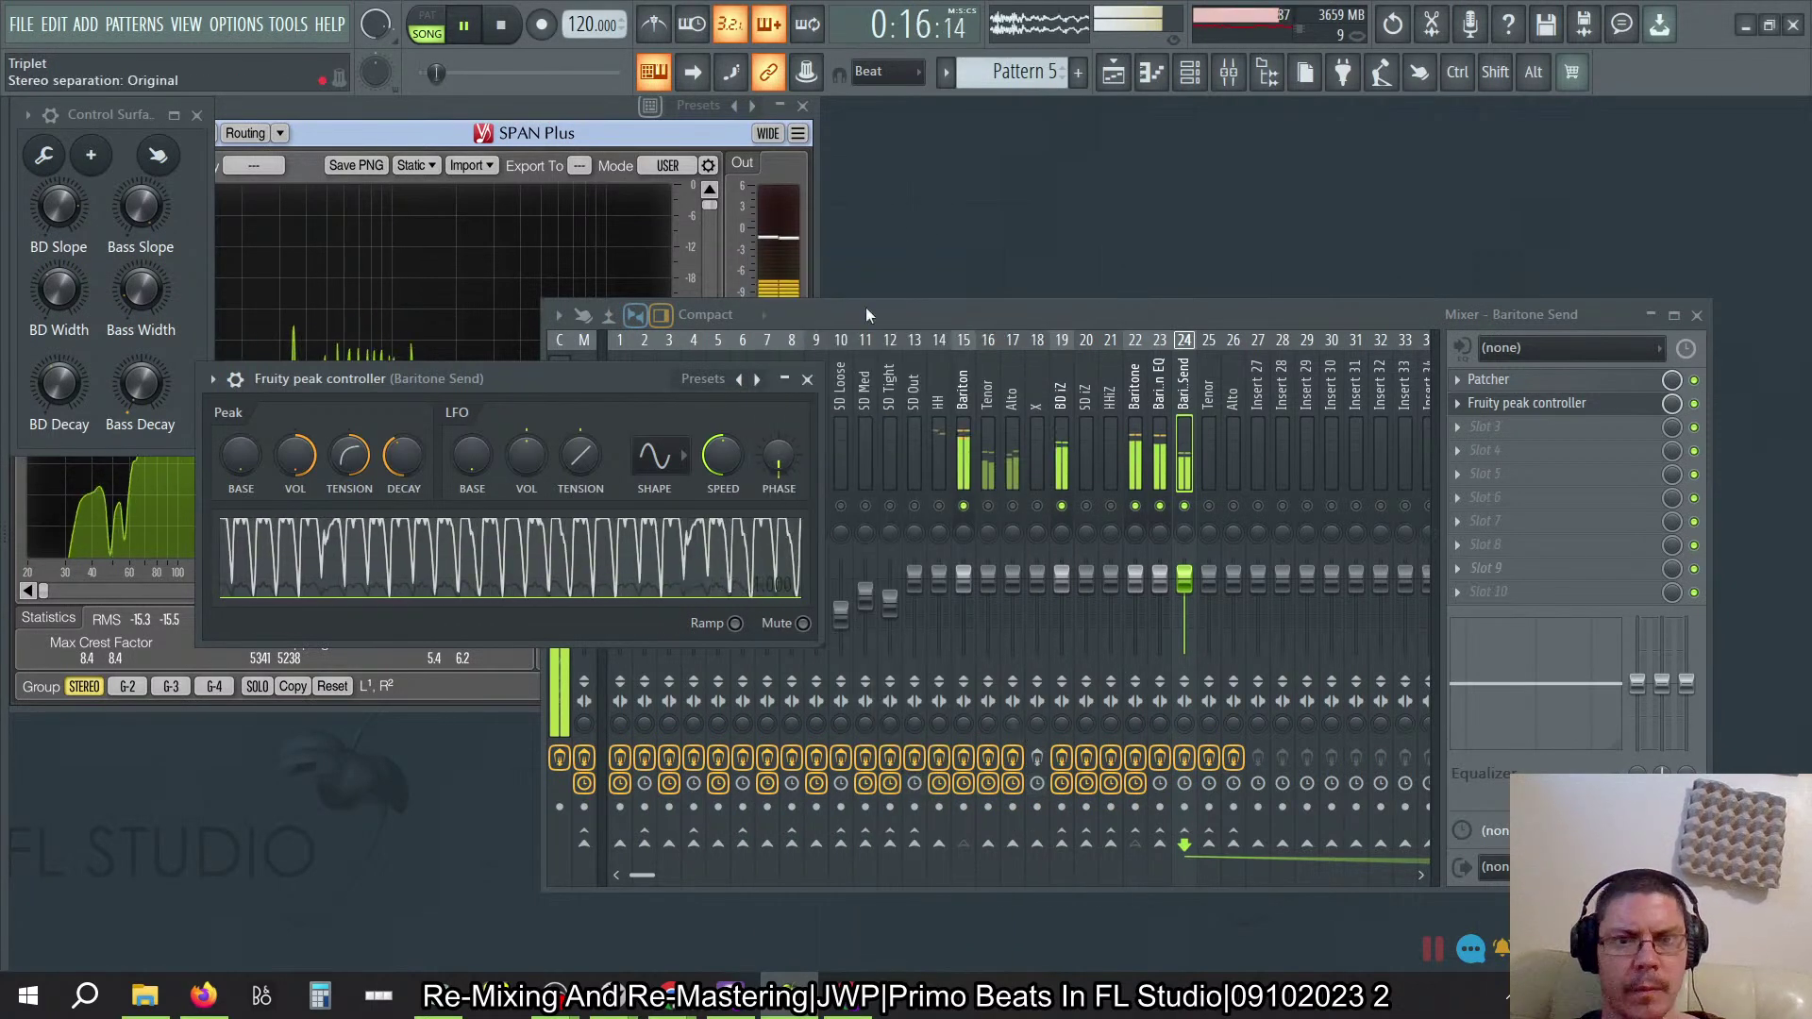
{"action": "left_click", "coordinate": [796, 378]}
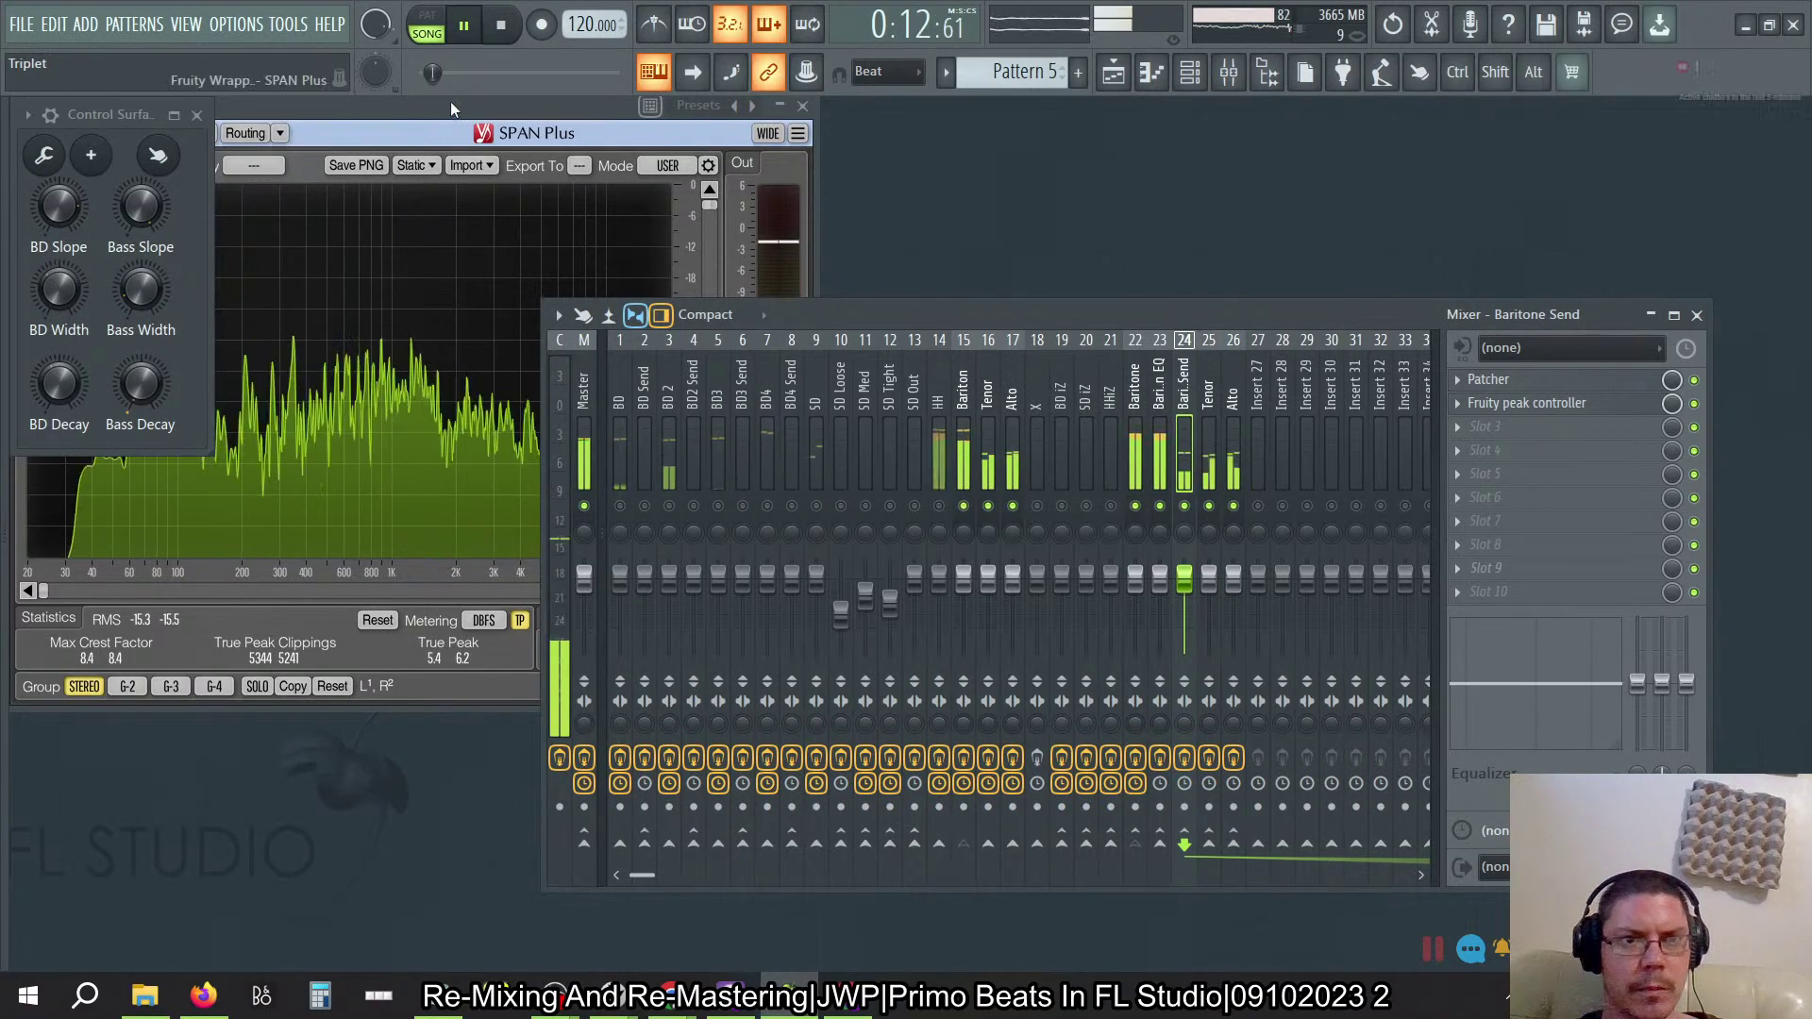
Step: Compare the master SPAN Plus display with the Tenor and Bariton tracks, and inspect the Bariton EQ MMultiAnalyzer spectrum
{"action": "left_click", "coordinate": [451, 104]}
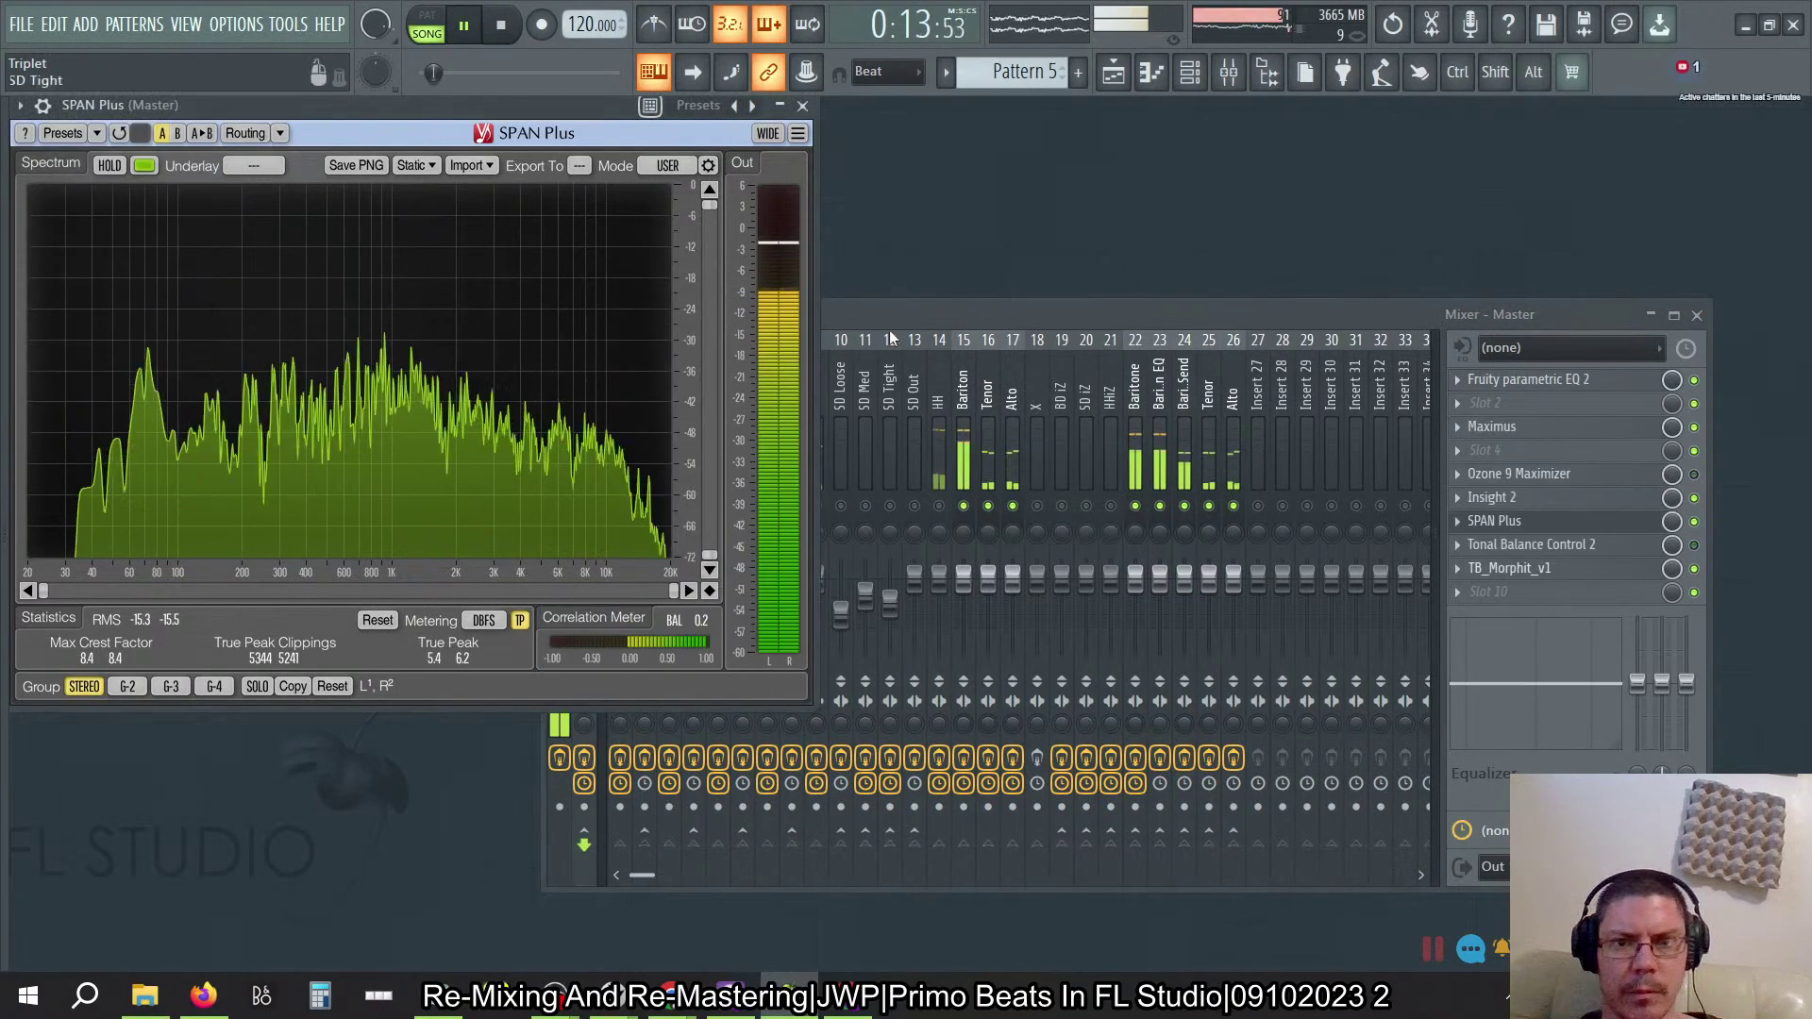
{"action": "left_click", "coordinate": [987, 389]}
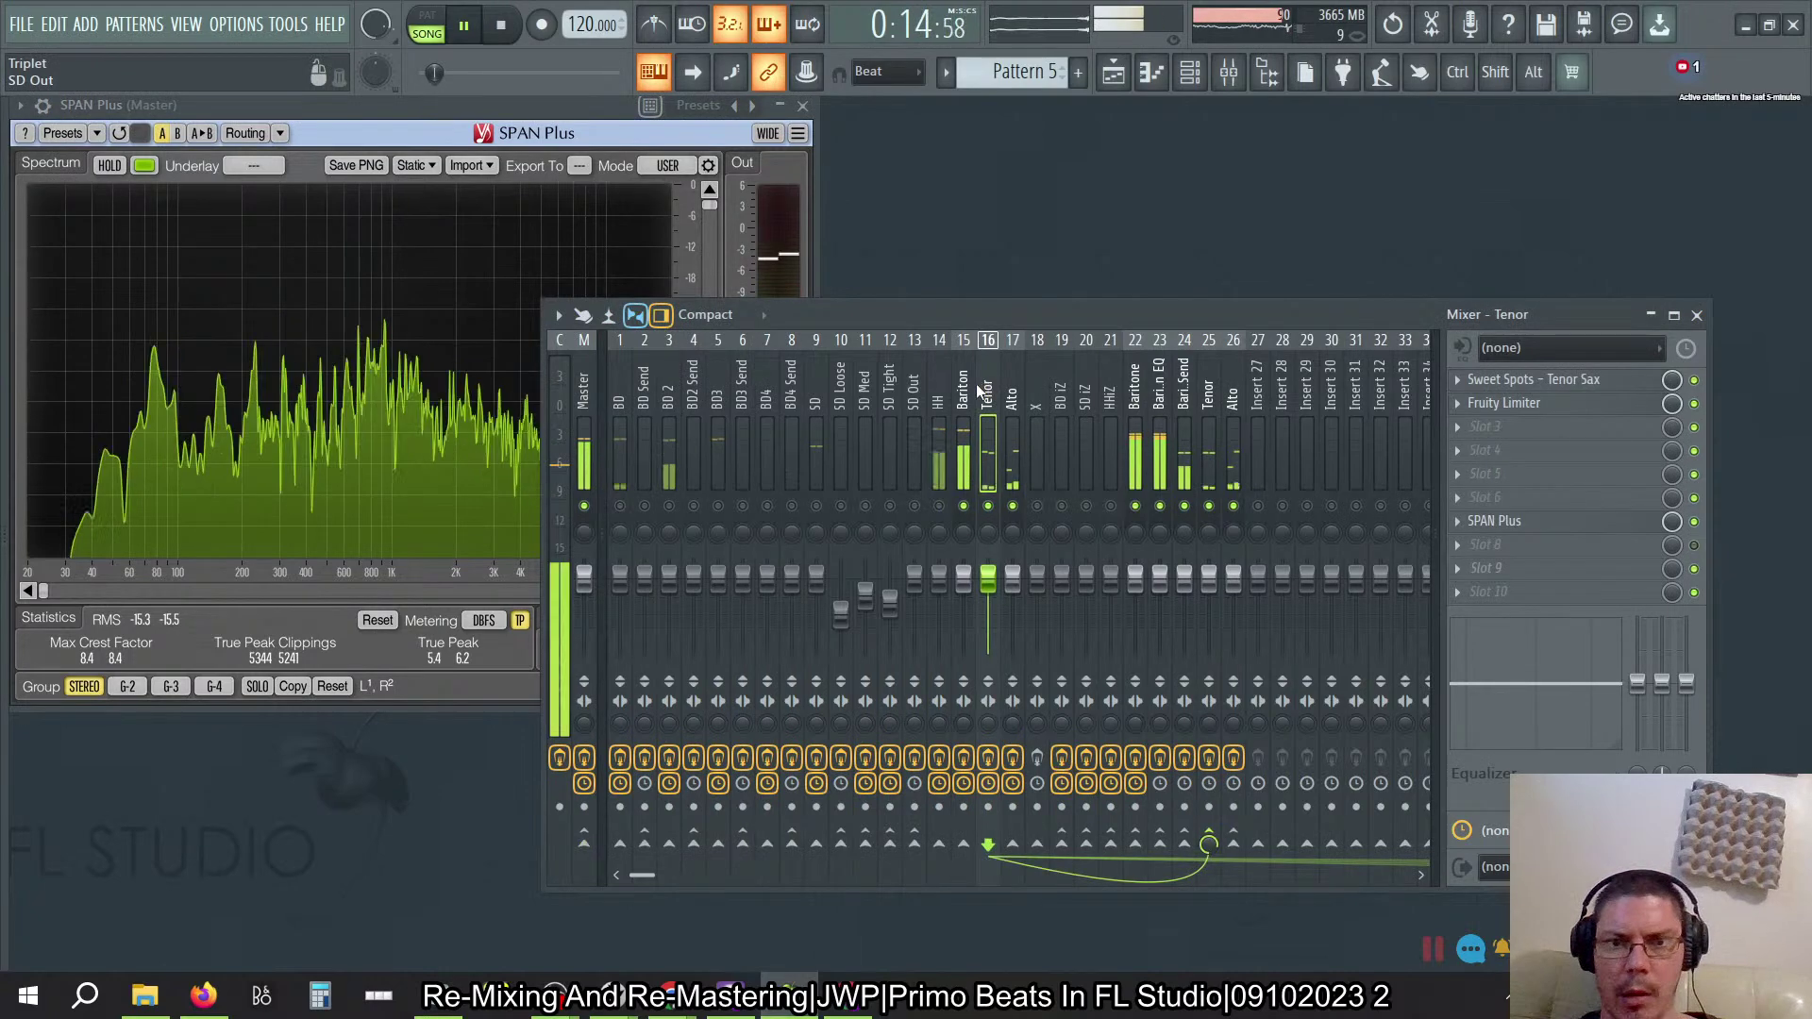
{"action": "left_click", "coordinate": [965, 392]}
{"action": "left_click", "coordinate": [1151, 394]}
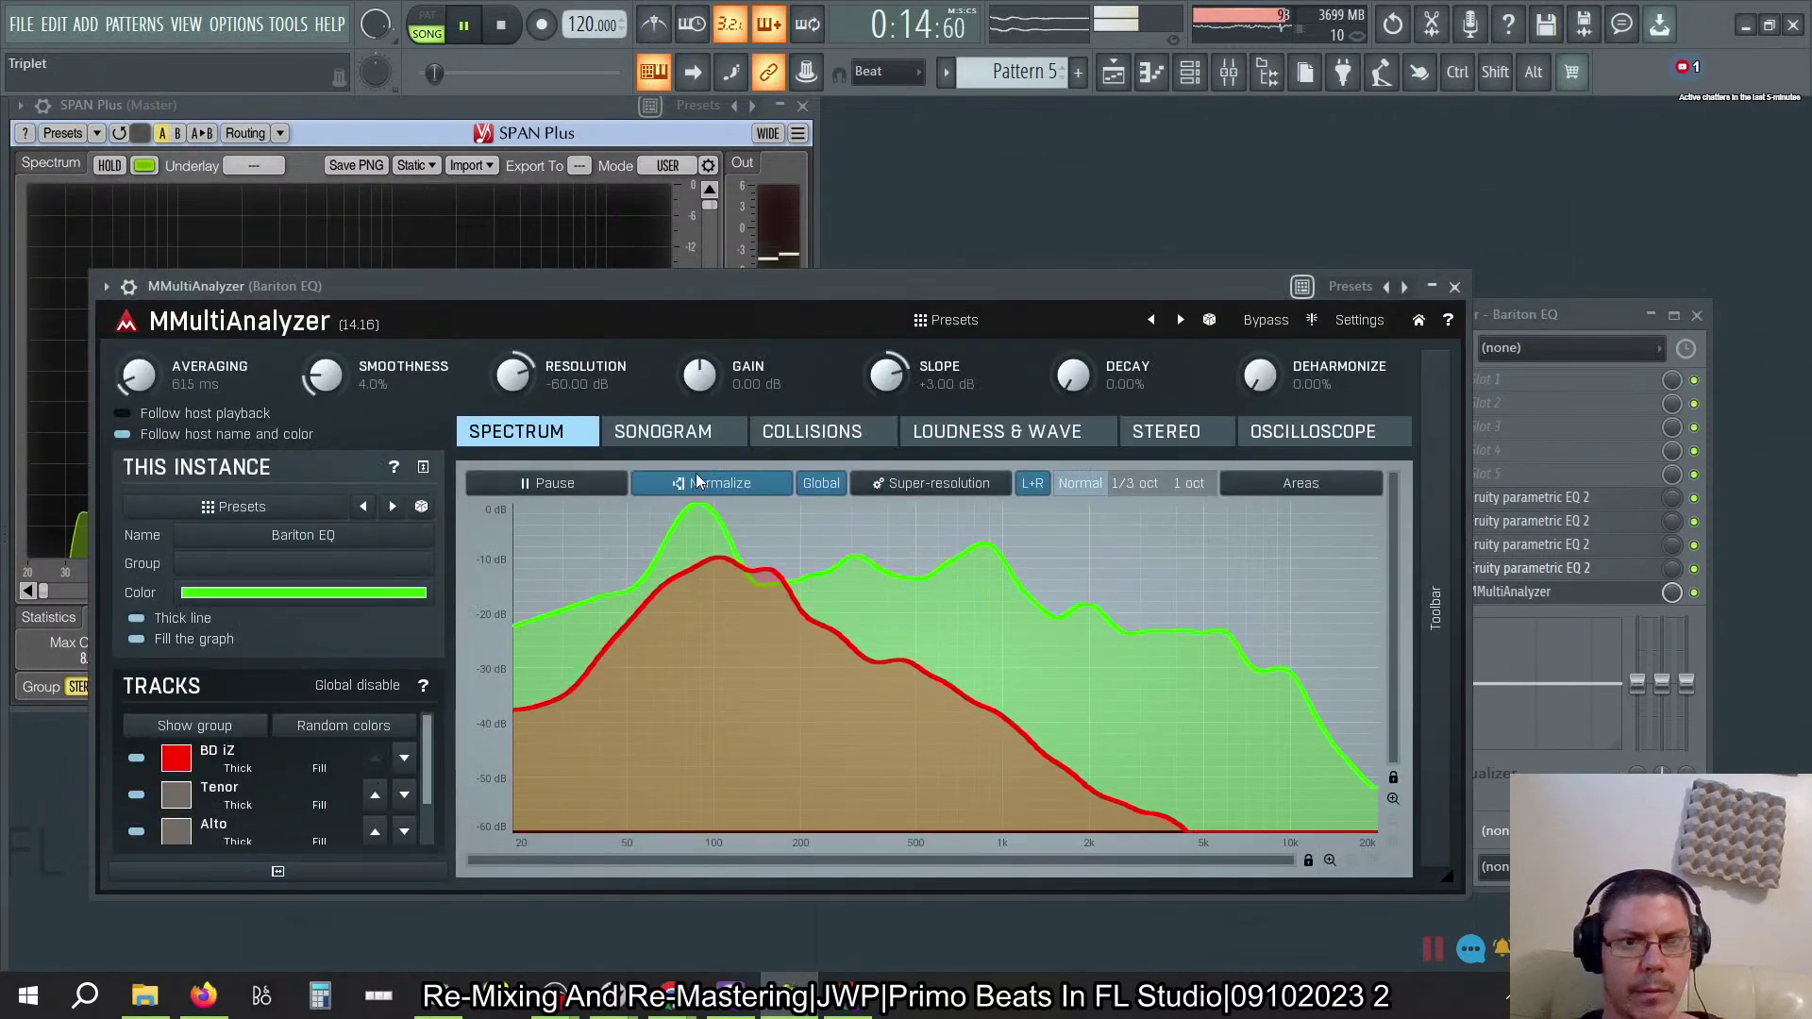
{"action": "left_click", "coordinate": [1455, 288]}
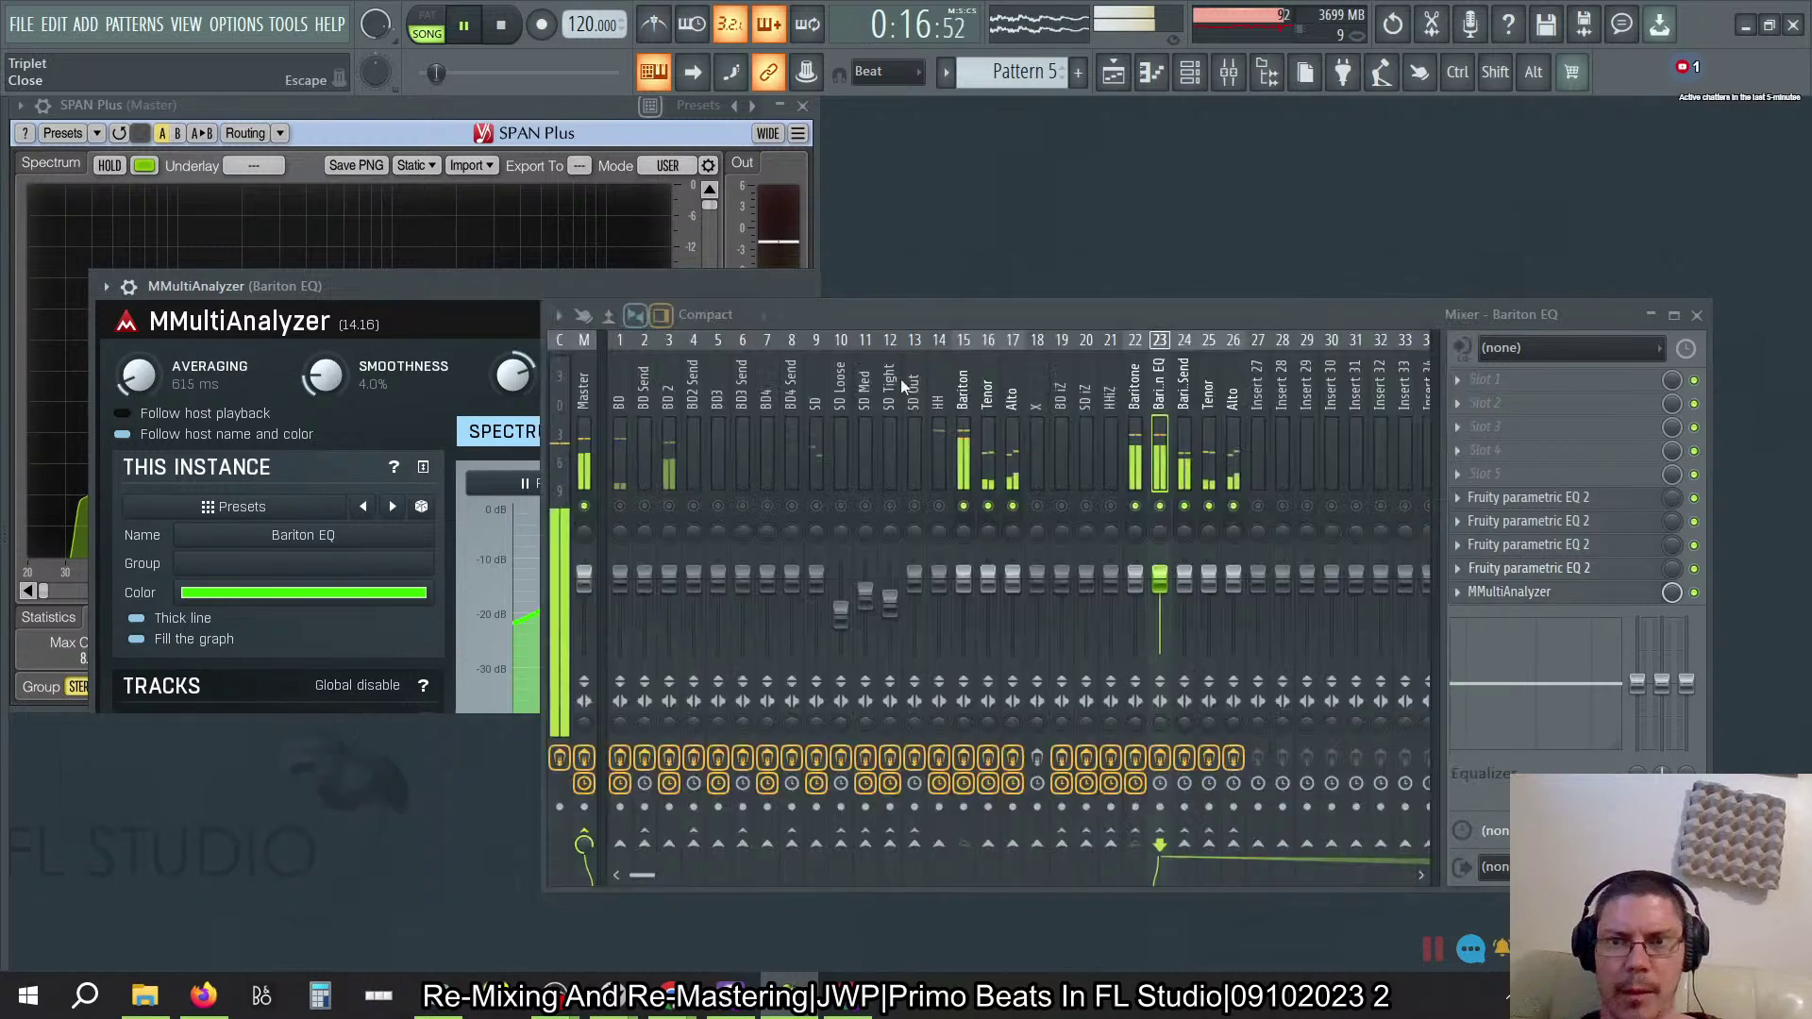
Step: In the BD iZ track's MMultiAnalyzer collisions view, hide the BD iZ track and show the Tenor and Alto tracks
{"action": "left_click_drag", "start_coordinate": [792, 401], "coordinate": [1044, 388]}
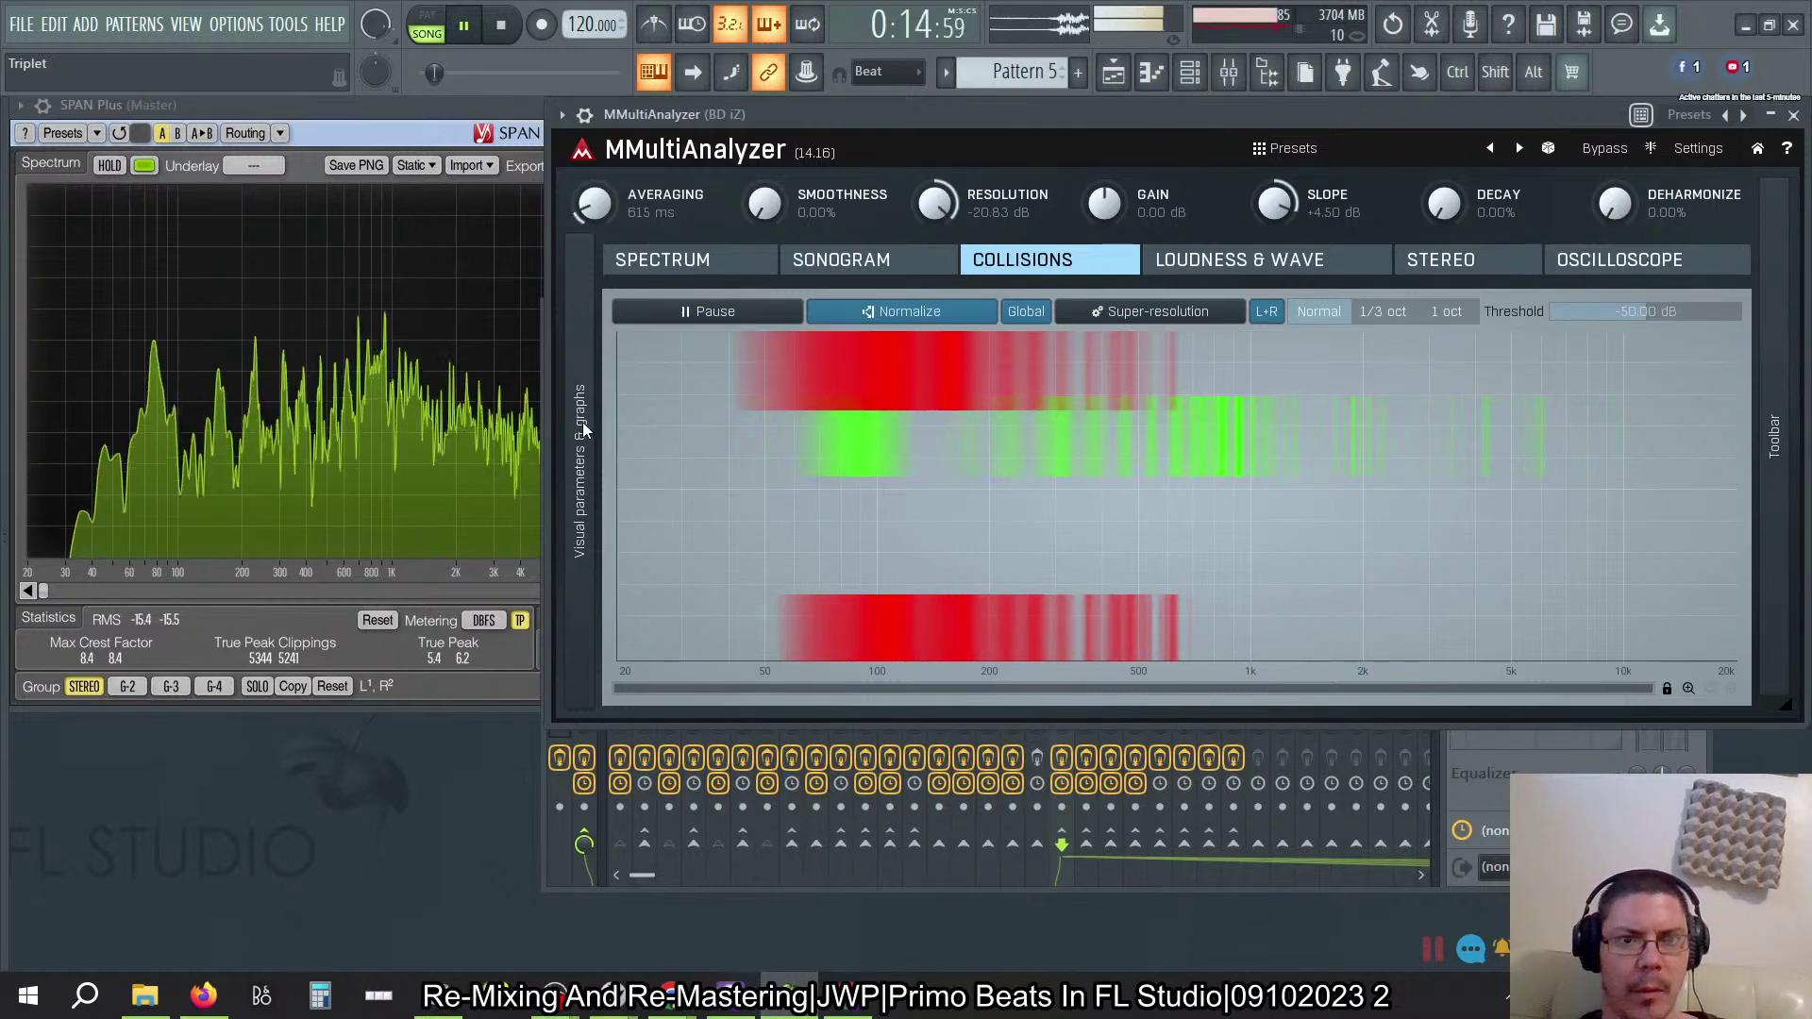
{"action": "left_click", "coordinate": [583, 427]}
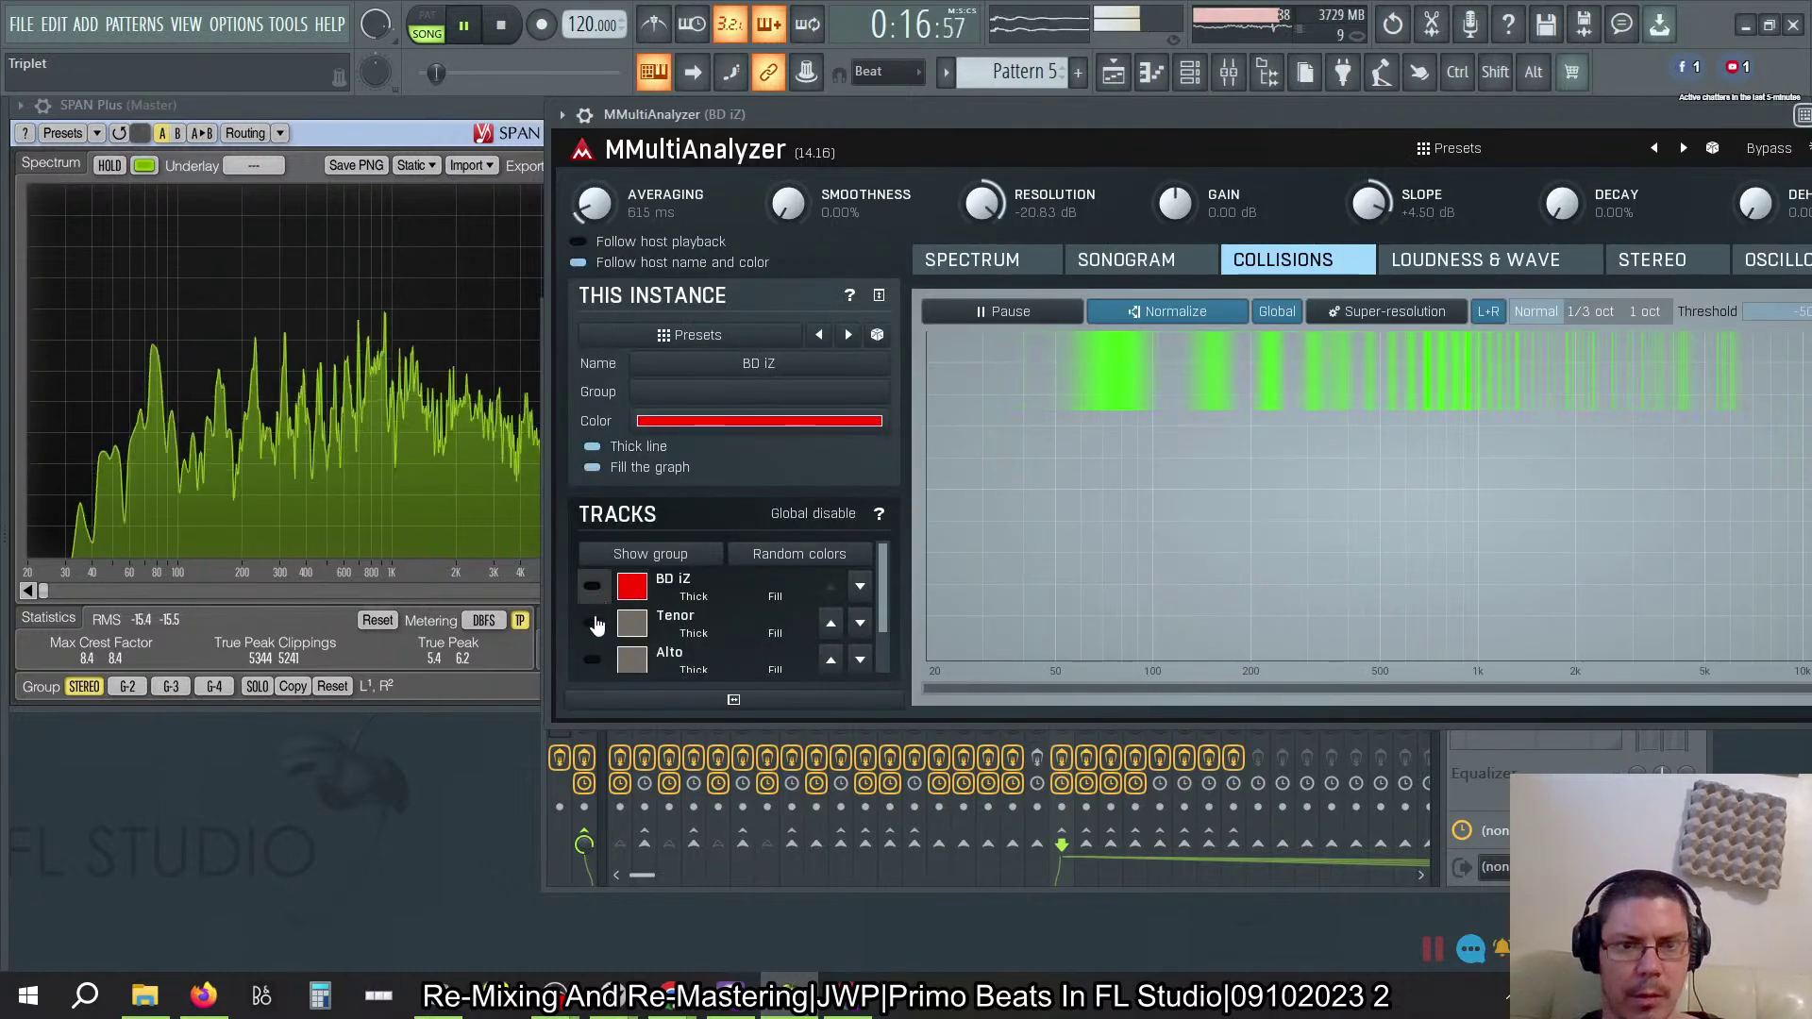
{"action": "left_click", "coordinate": [591, 623]}
{"action": "left_click", "coordinate": [591, 660]}
{"action": "scroll", "coordinate": [748, 635], "scroll_direction": "down", "scroll_amount": 1}
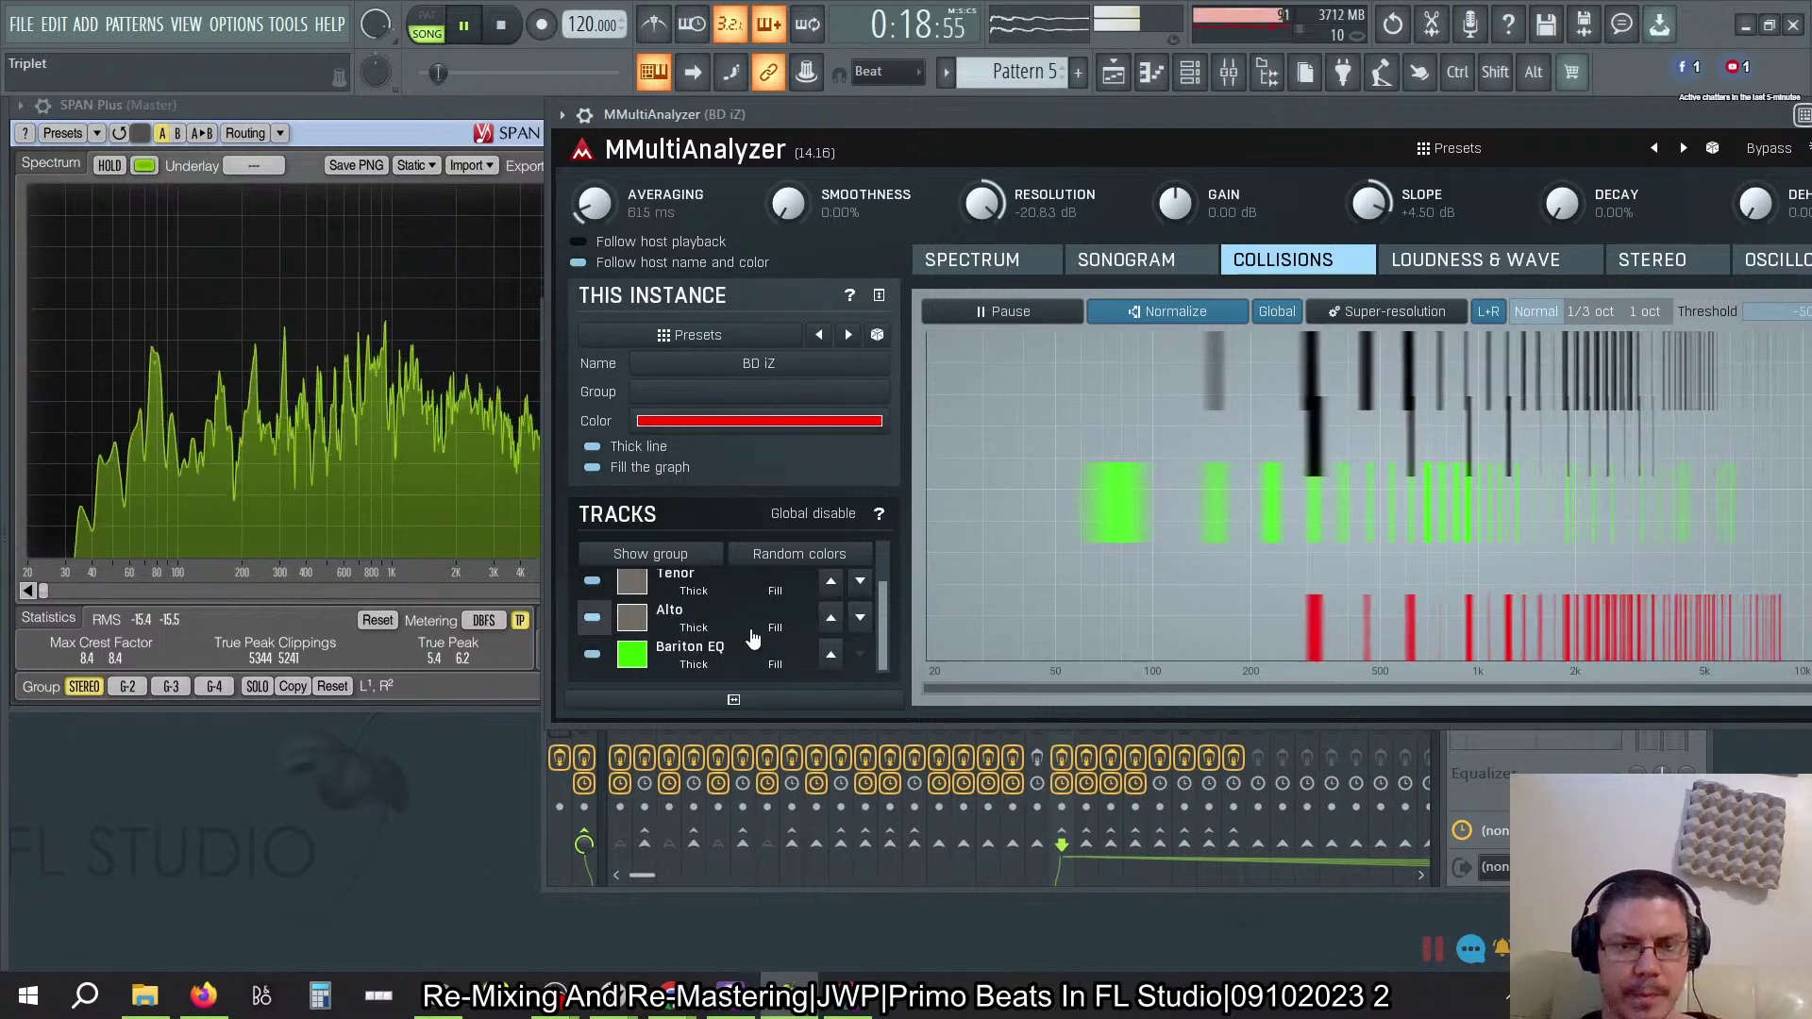
{"action": "scroll", "coordinate": [752, 635], "scroll_direction": "up", "scroll_amount": 2}
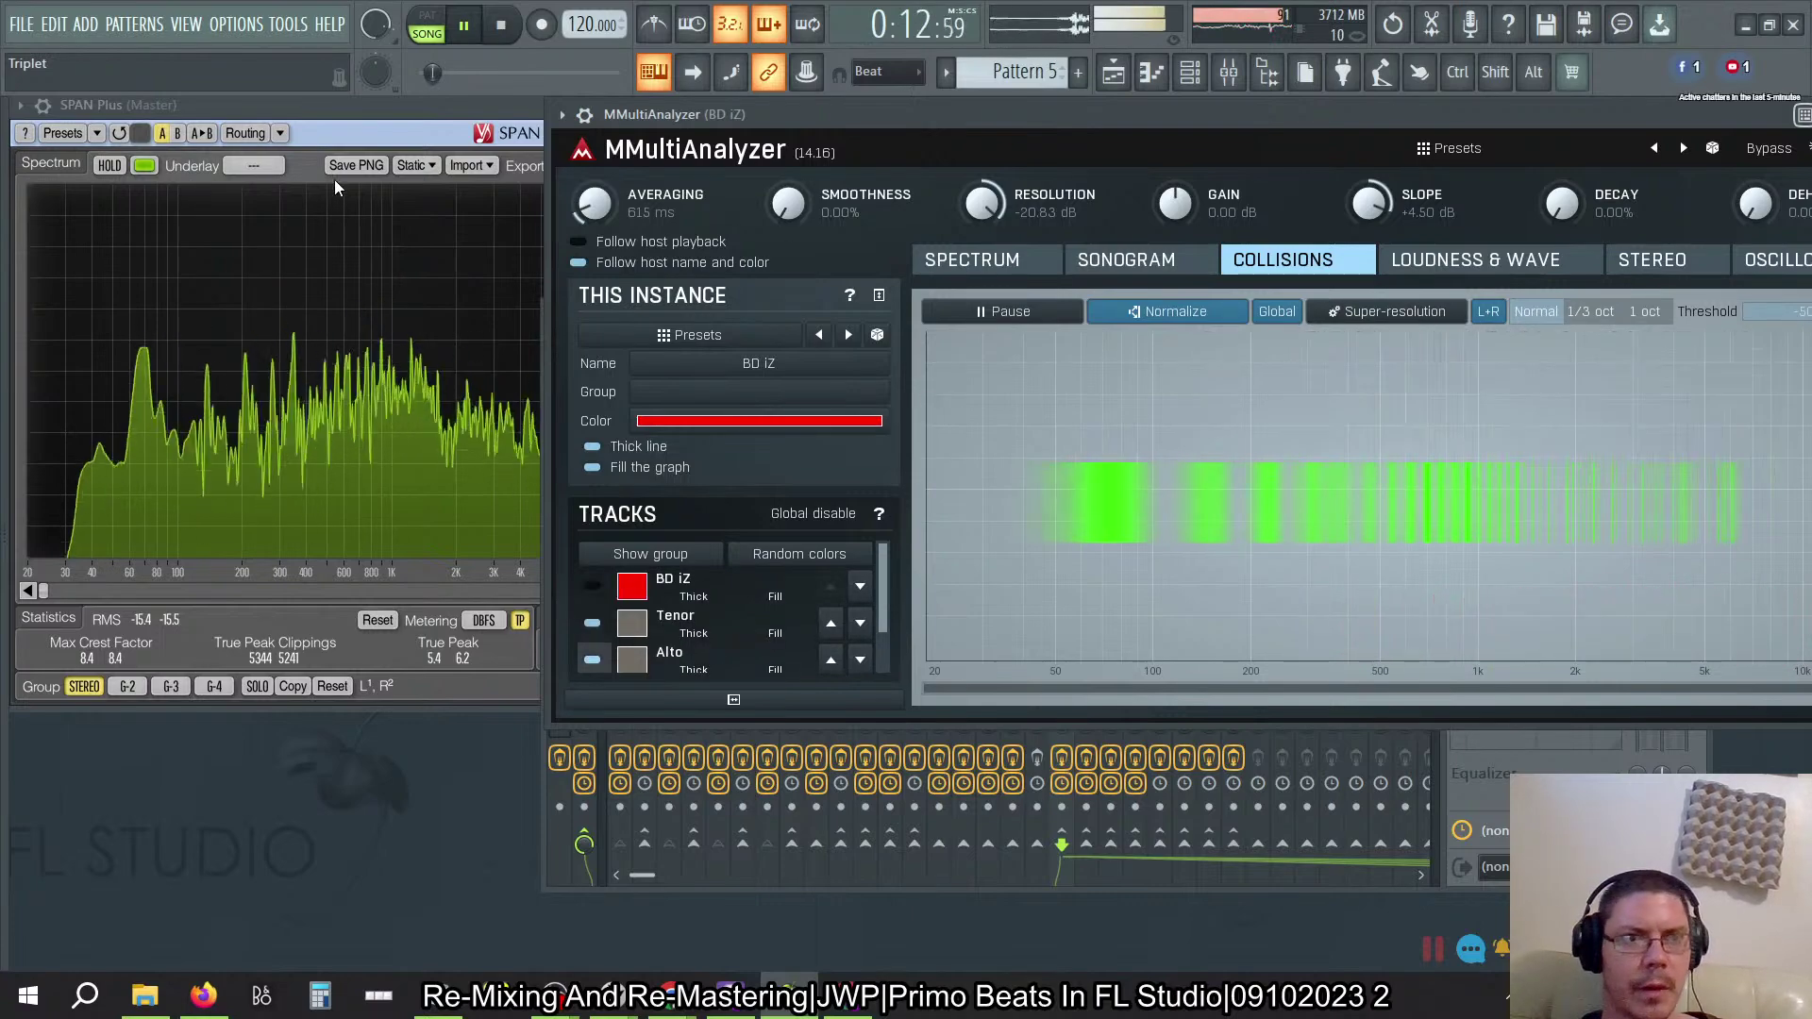
Step: Close SPAN Plus and reposition the BD iZ MMultiAnalyzer window so it fits fully in the workspace
{"action": "left_click", "coordinate": [311, 107]}
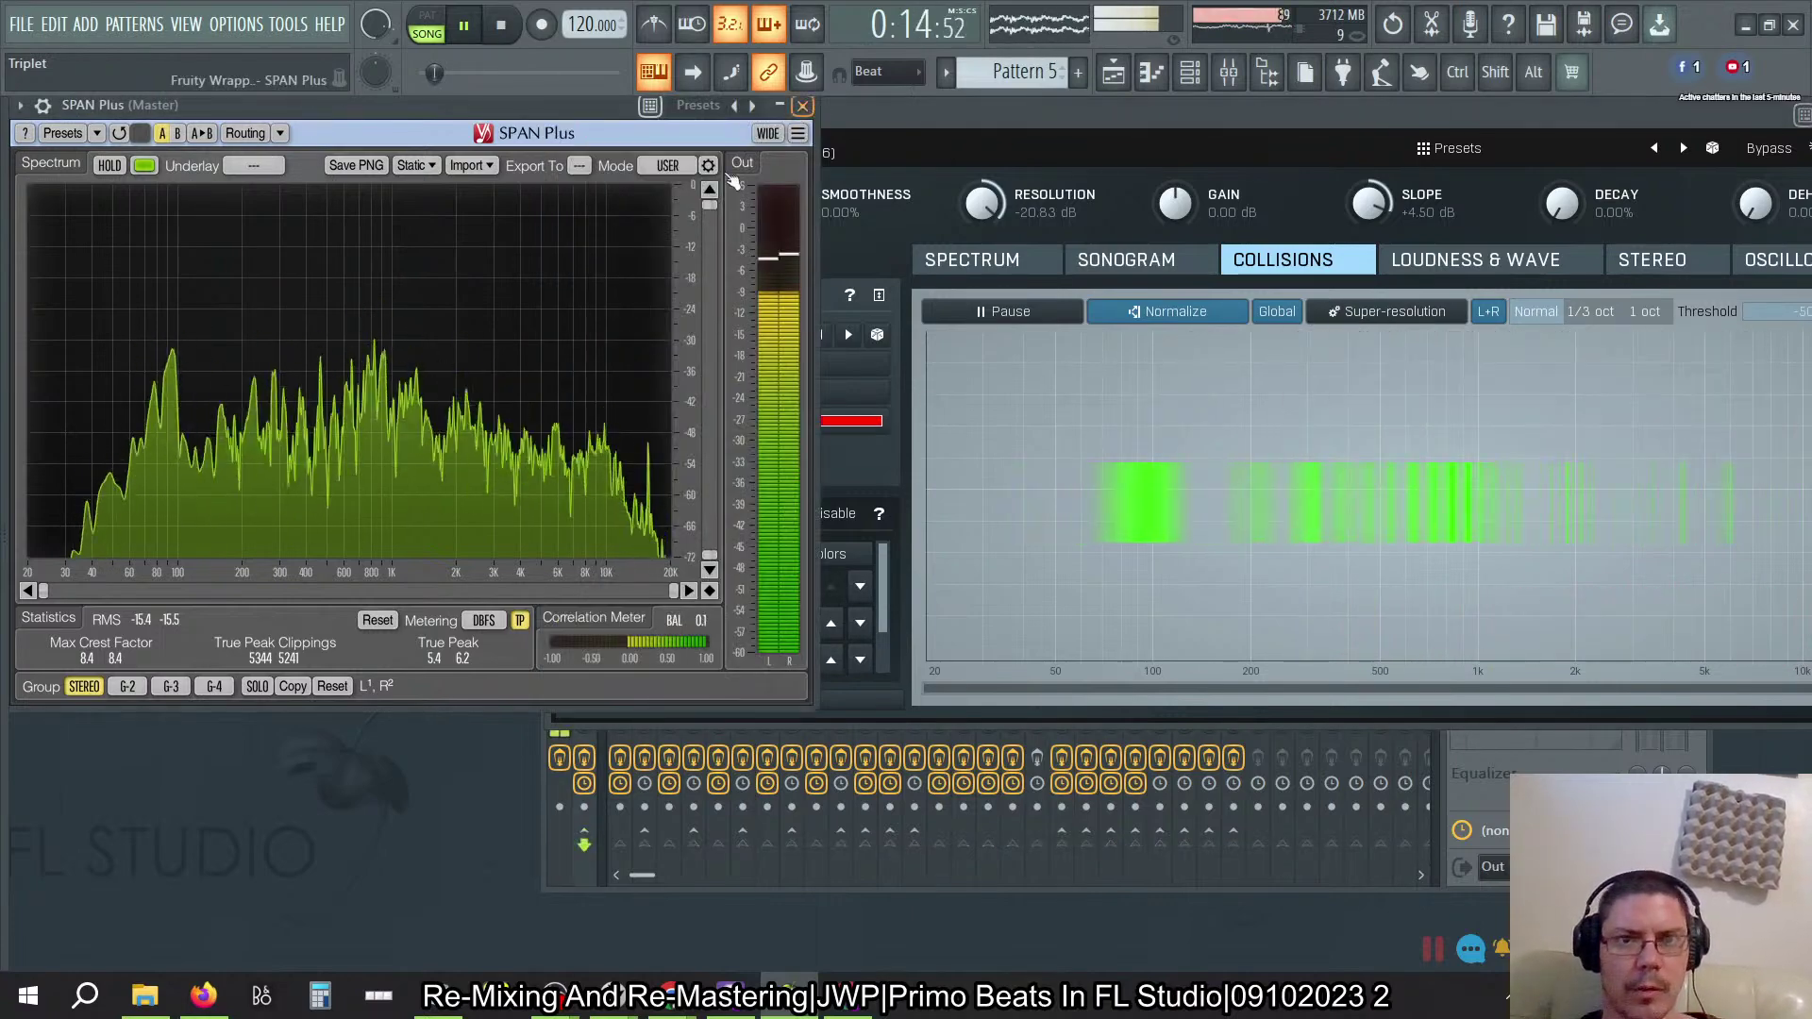
{"action": "left_click", "coordinate": [803, 105]}
{"action": "left_click_drag", "start_coordinate": [1114, 122], "coordinate": [902, 201]}
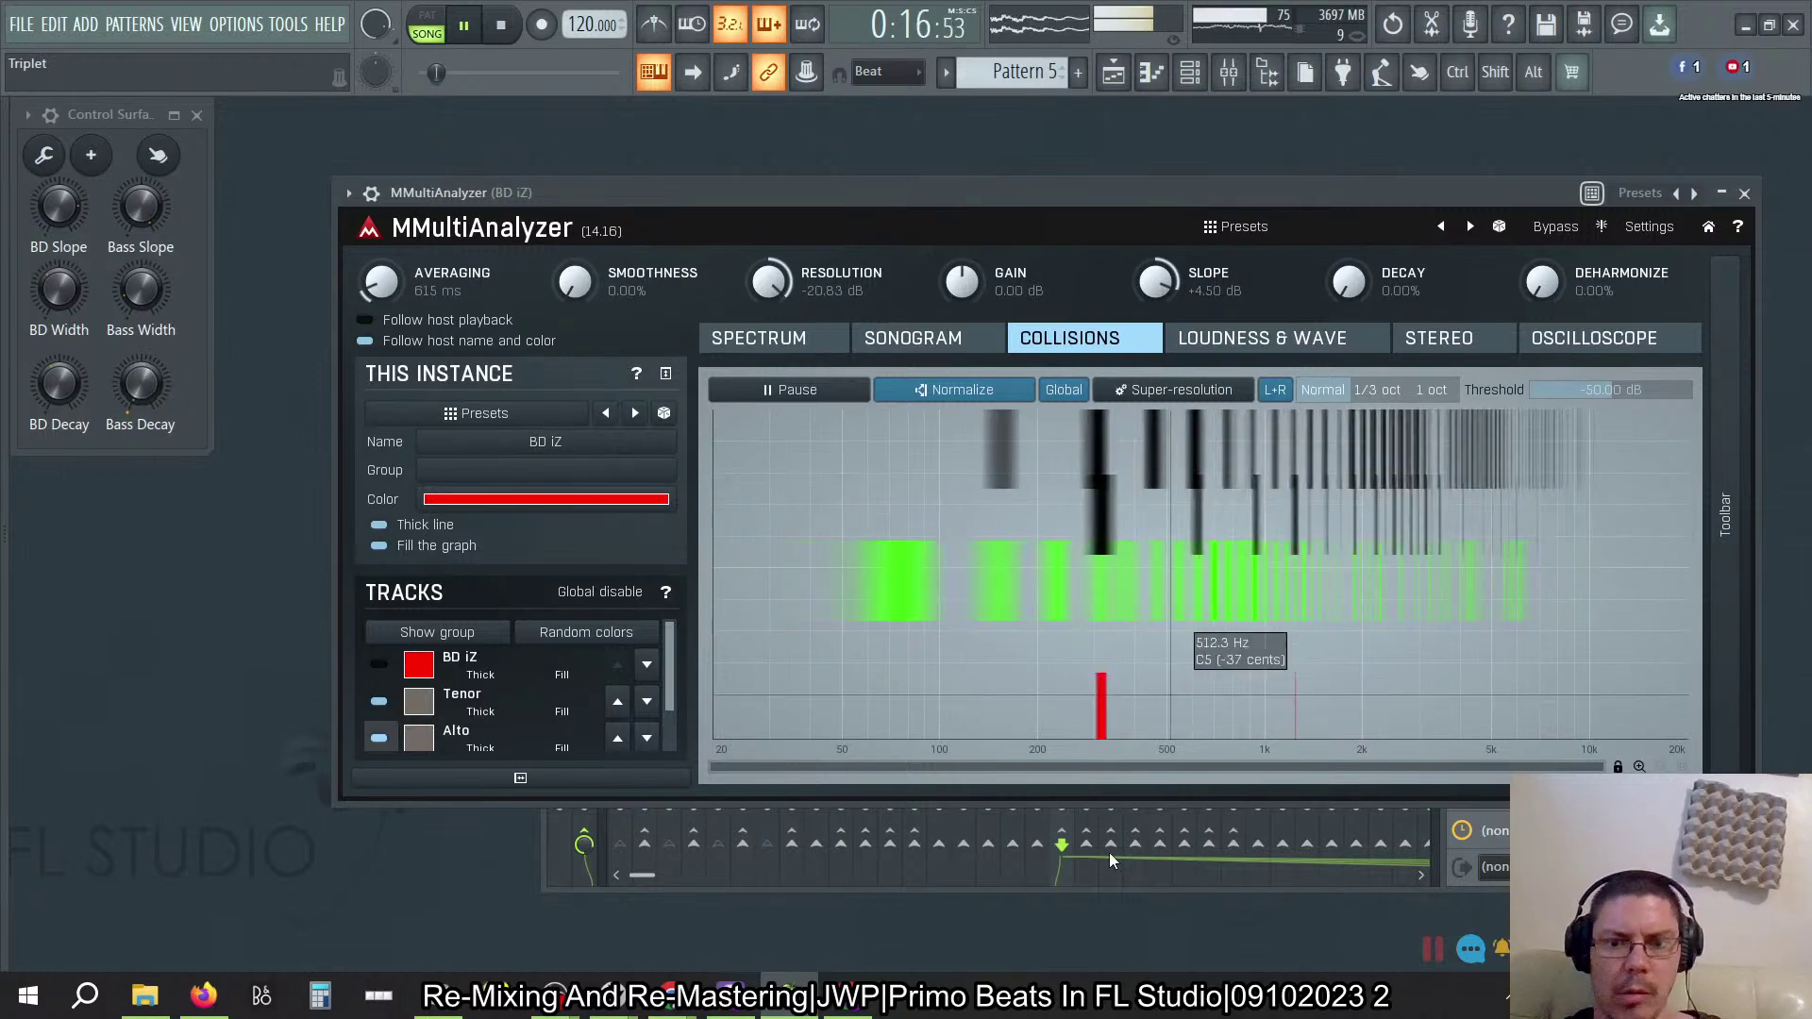
Step: Open the Baritone Send track's Fruity peak controller and place it in the free area below the control surface
{"action": "left_click", "coordinate": [1072, 886]}
{"action": "key", "text": "Right"}
{"action": "key", "text": "Right"}
{"action": "key", "text": "Right"}
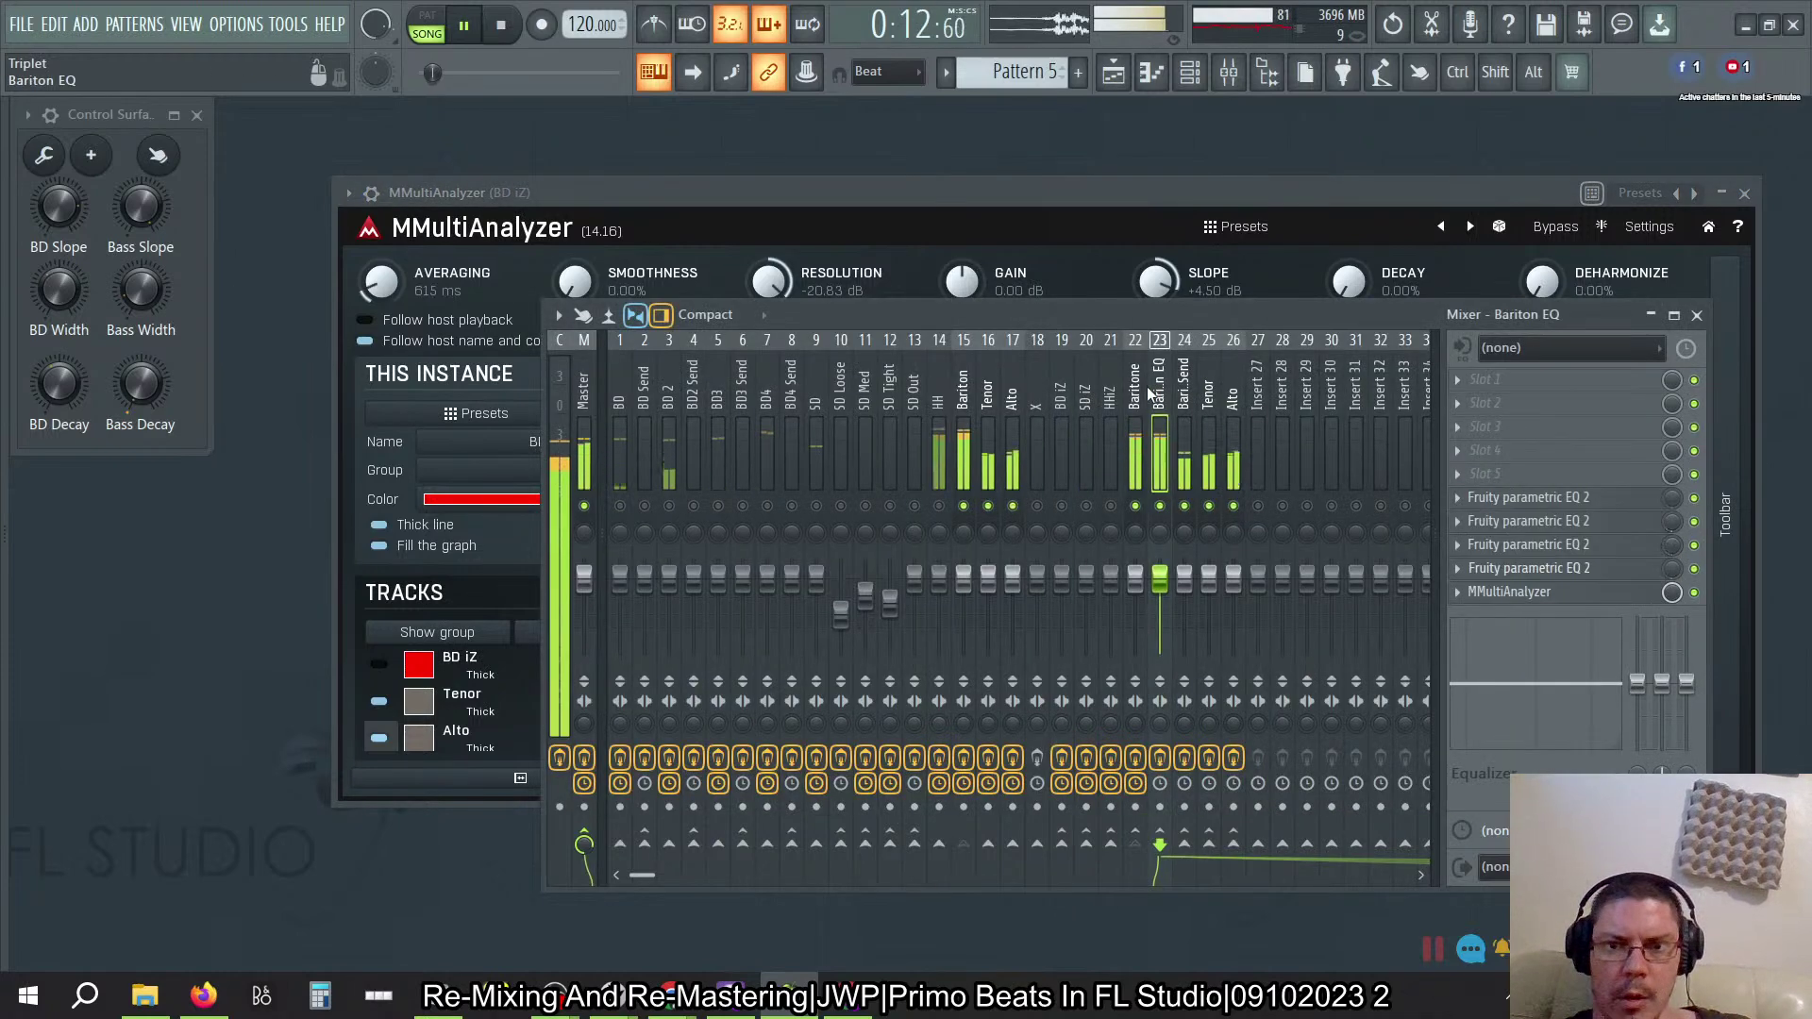
{"action": "key", "text": "Right"}
{"action": "key", "text": "Right"}
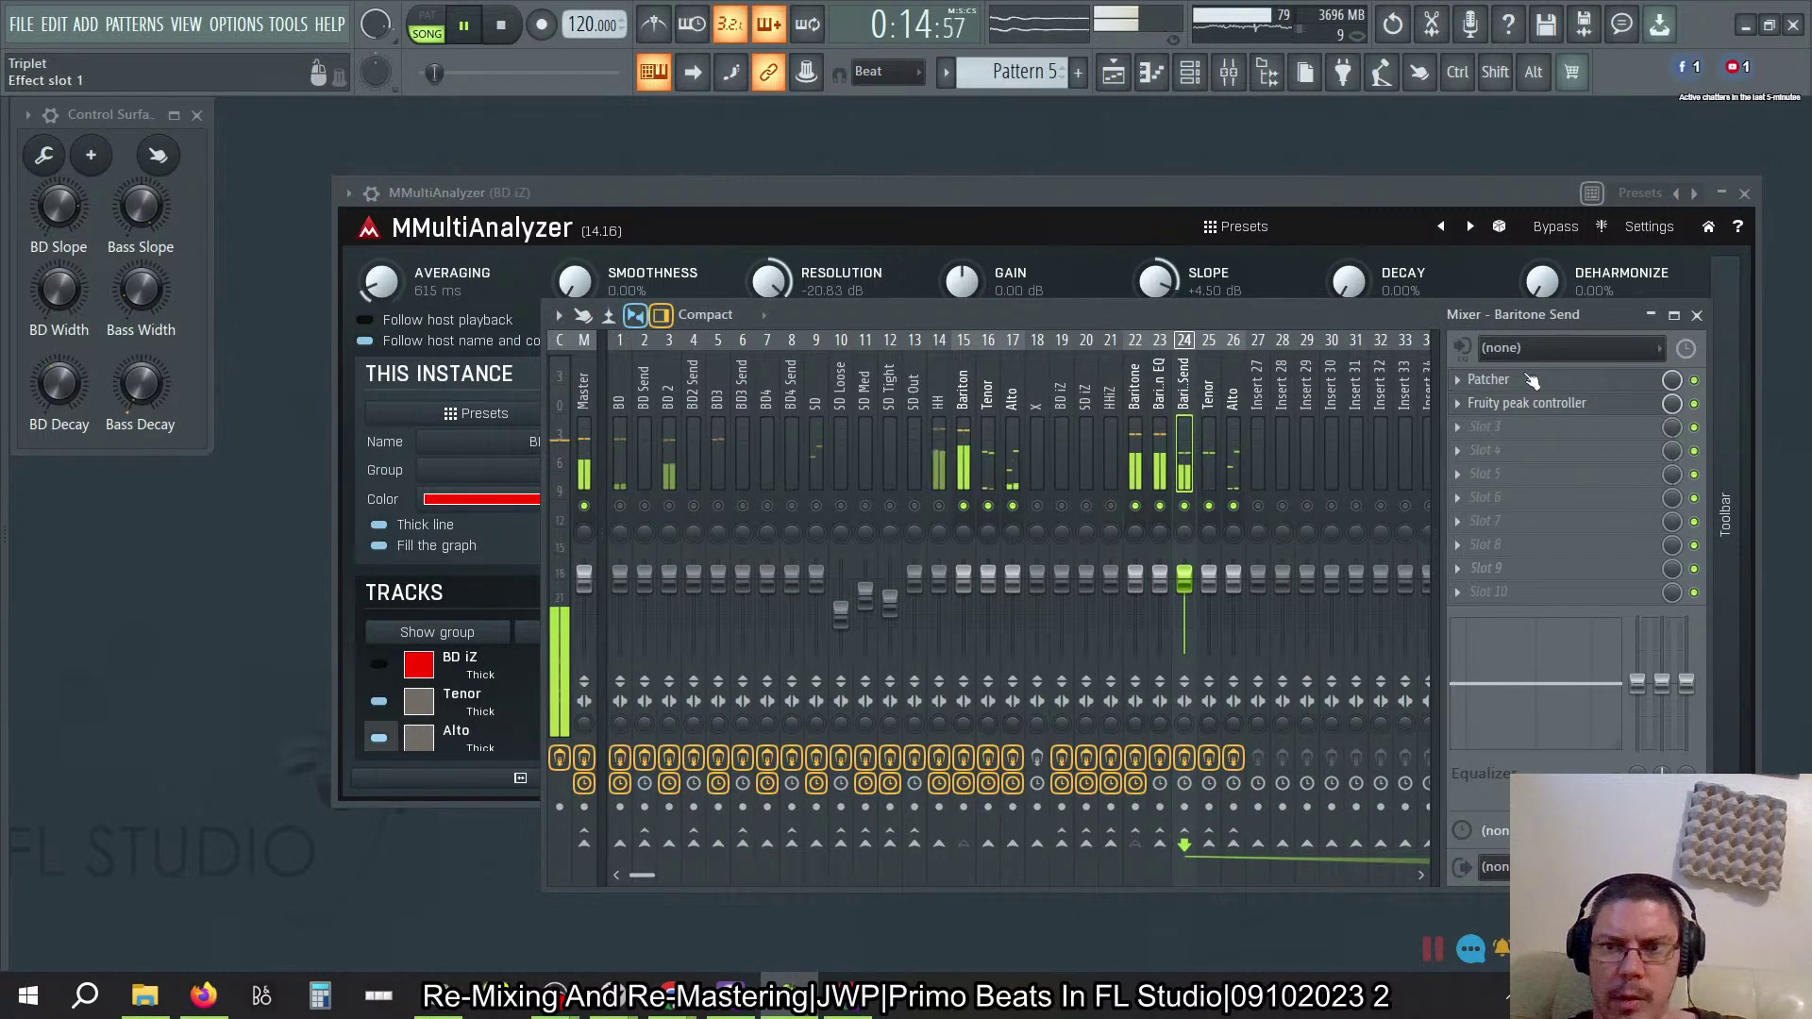
{"action": "left_click", "coordinate": [1523, 408]}
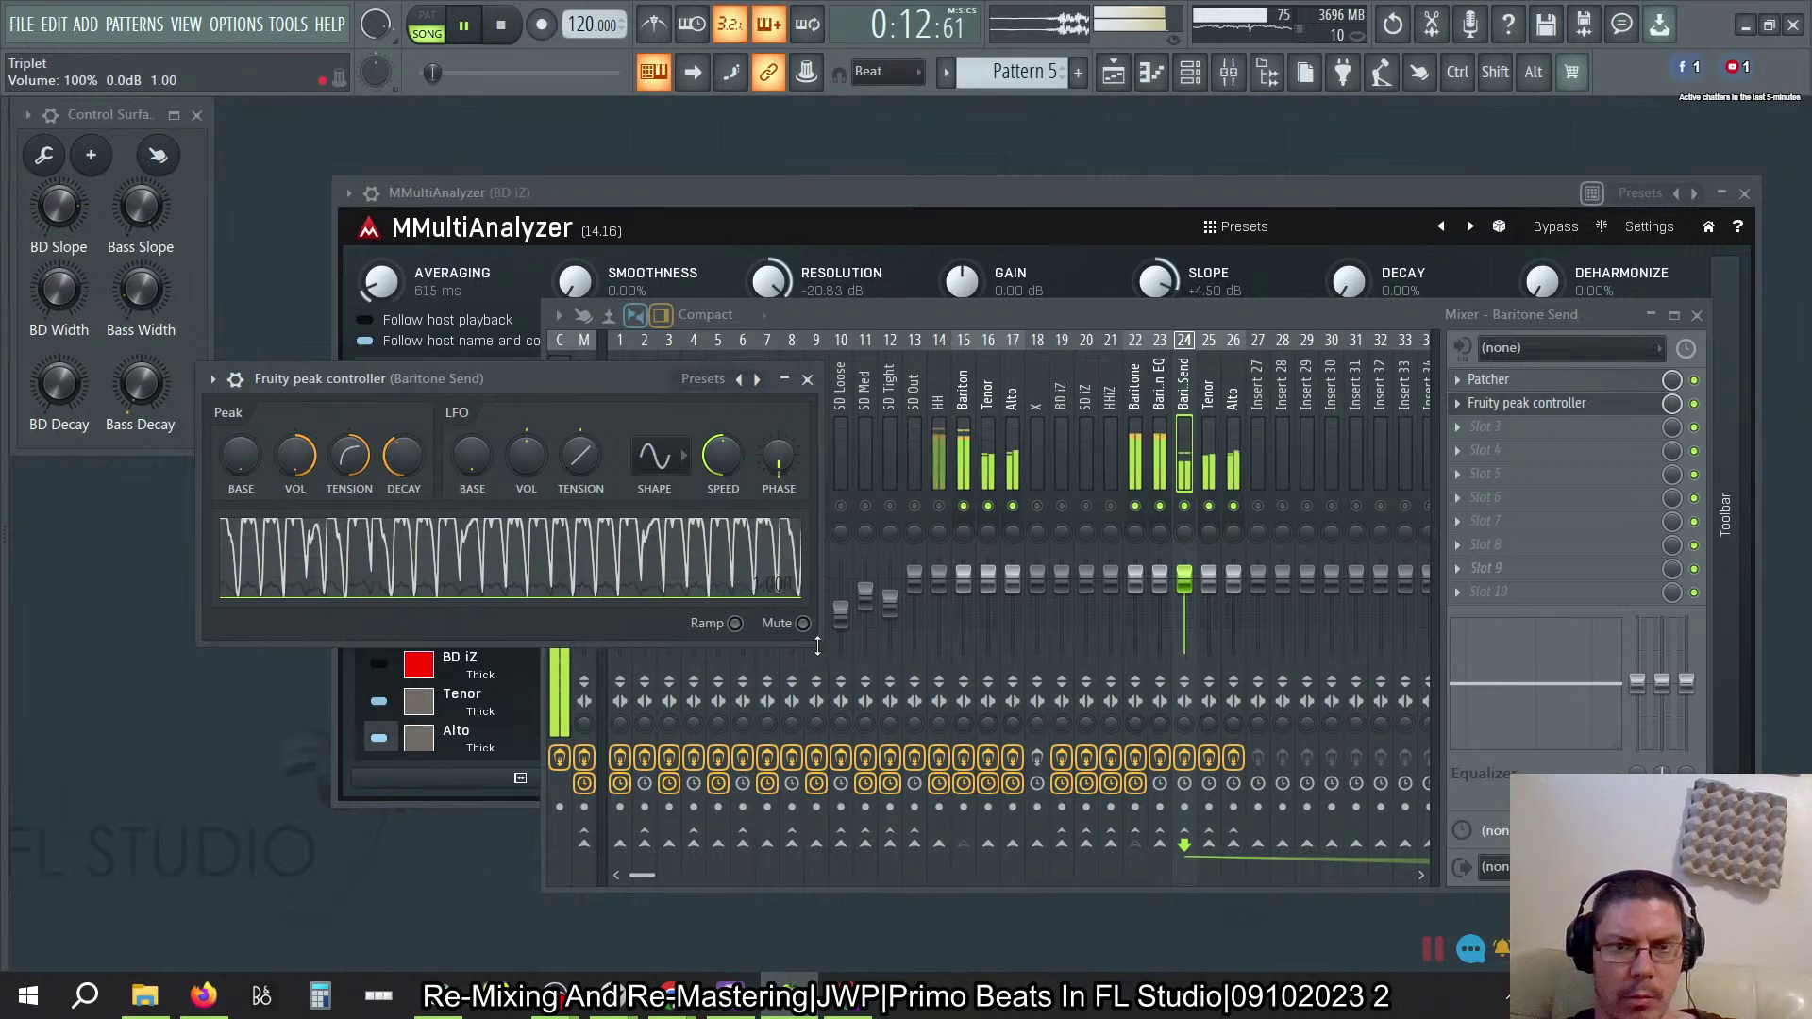
{"action": "left_click_drag", "start_coordinate": [820, 644], "coordinate": [763, 476]}
{"action": "left_click_drag", "start_coordinate": [614, 374], "coordinate": [554, 485]}
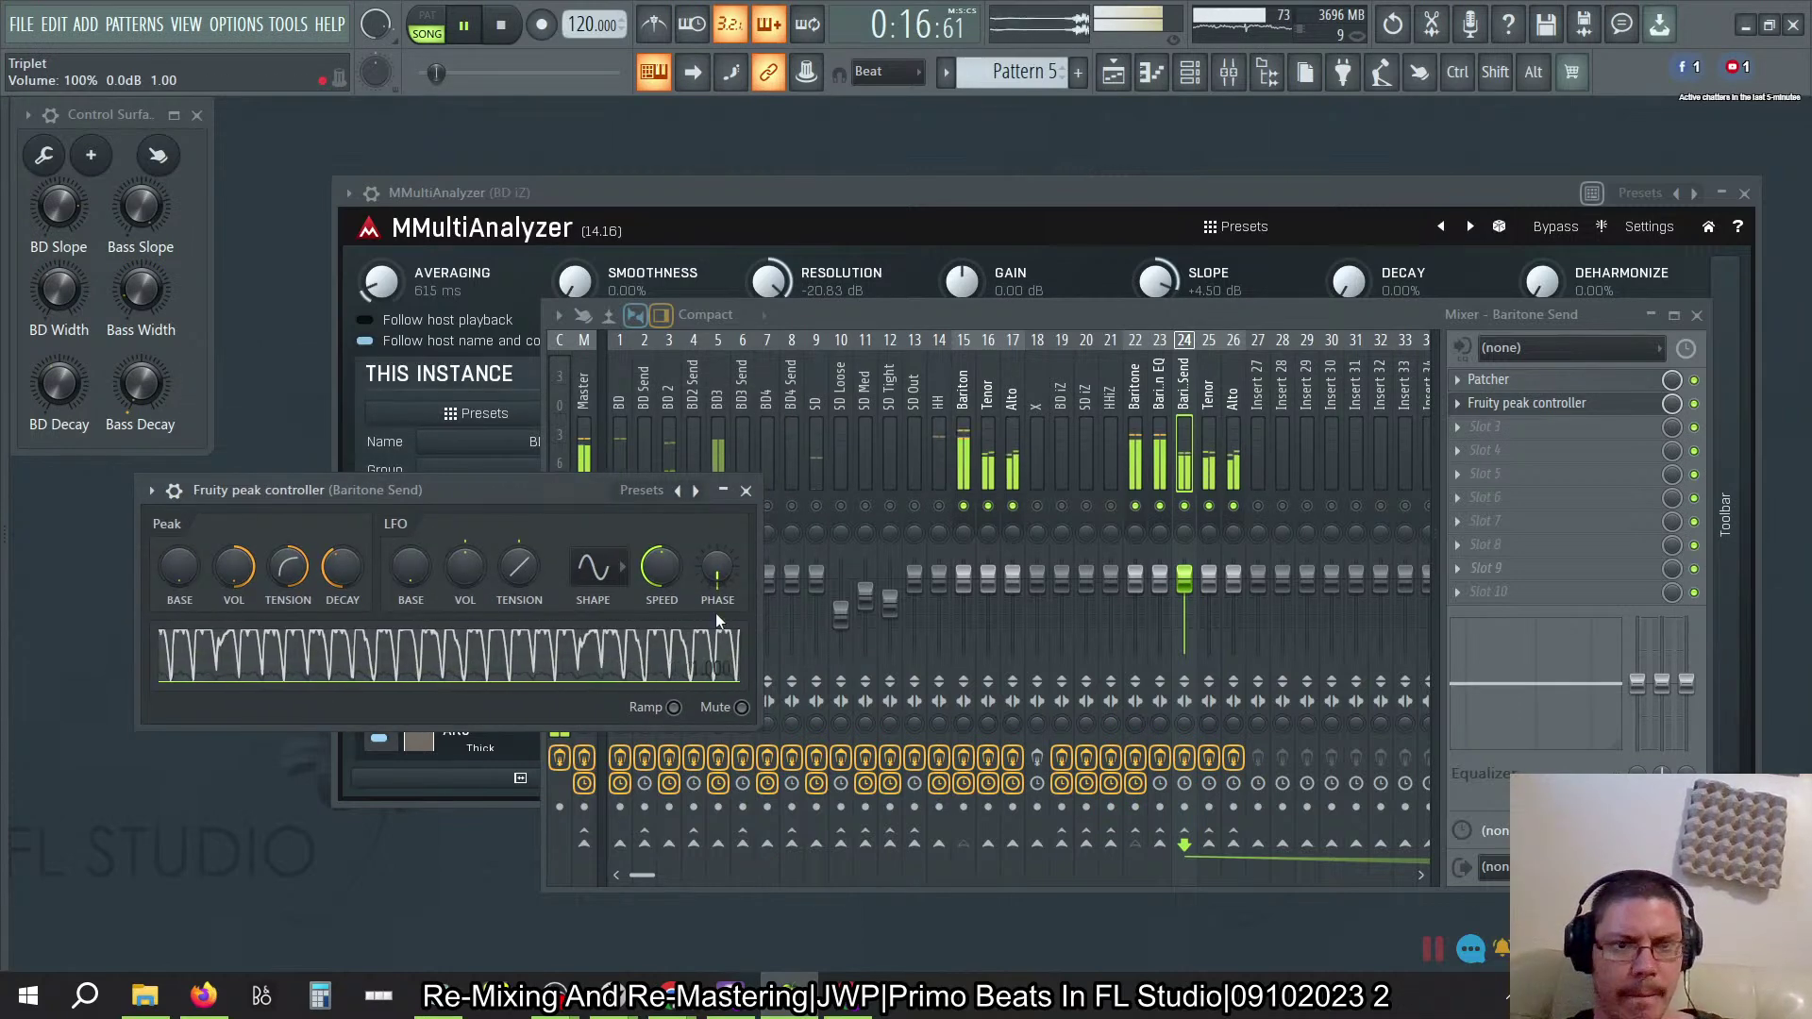
{"action": "left_click_drag", "start_coordinate": [480, 494], "coordinate": [358, 733]}
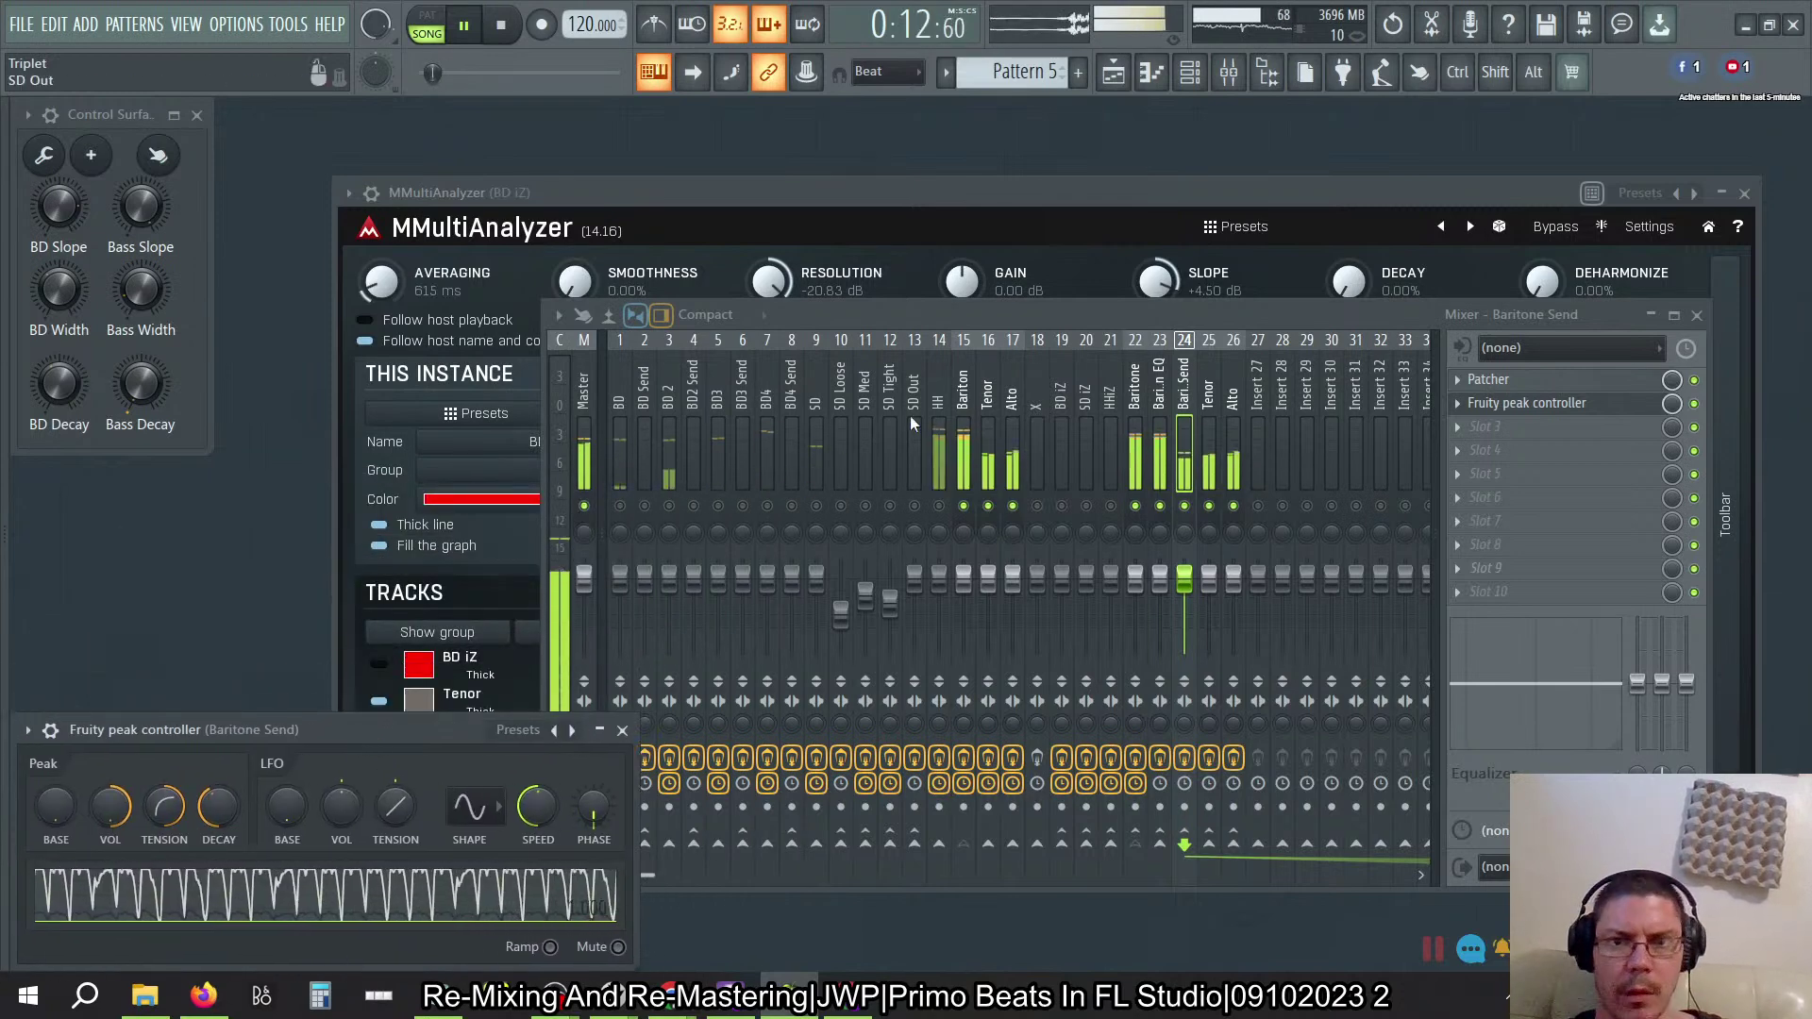
Step: Open the MIDI EQ from the Tenor track's Patcher, move it clear of the mixer, and close the Patcher
{"action": "left_click", "coordinate": [1198, 340]}
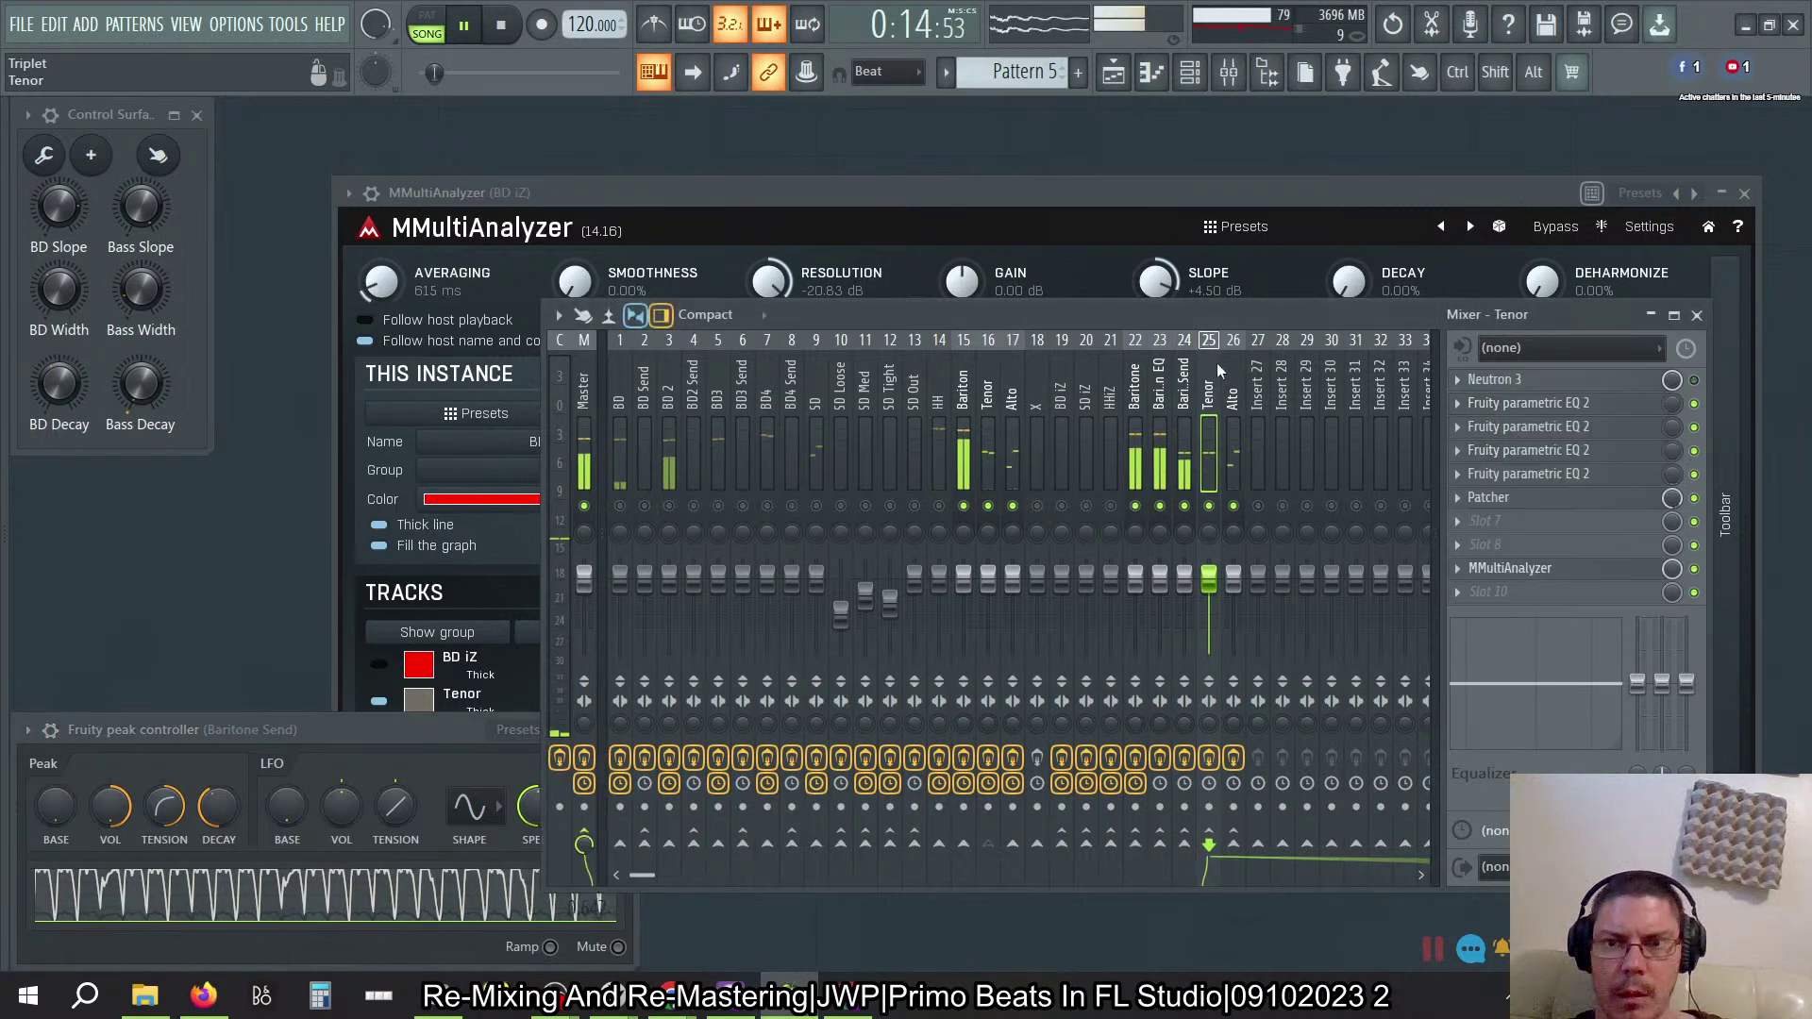
{"action": "left_click", "coordinate": [1558, 508]}
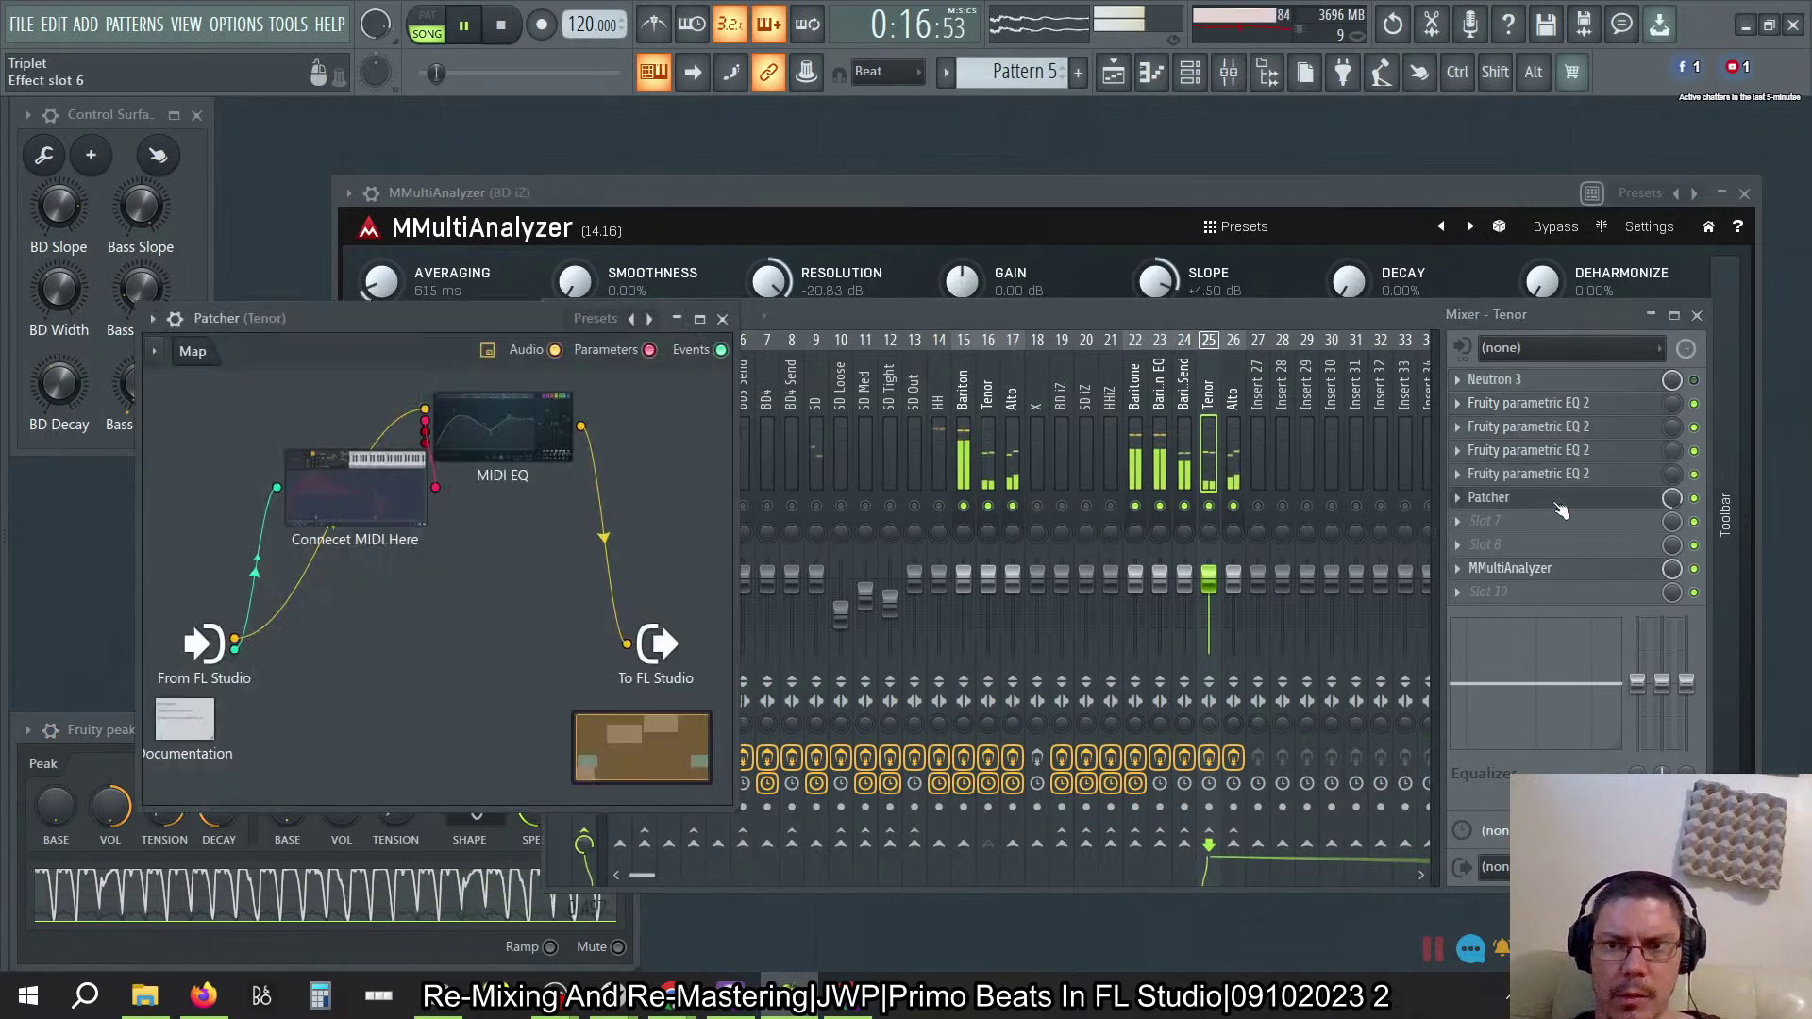
{"action": "double_click", "coordinate": [517, 471]}
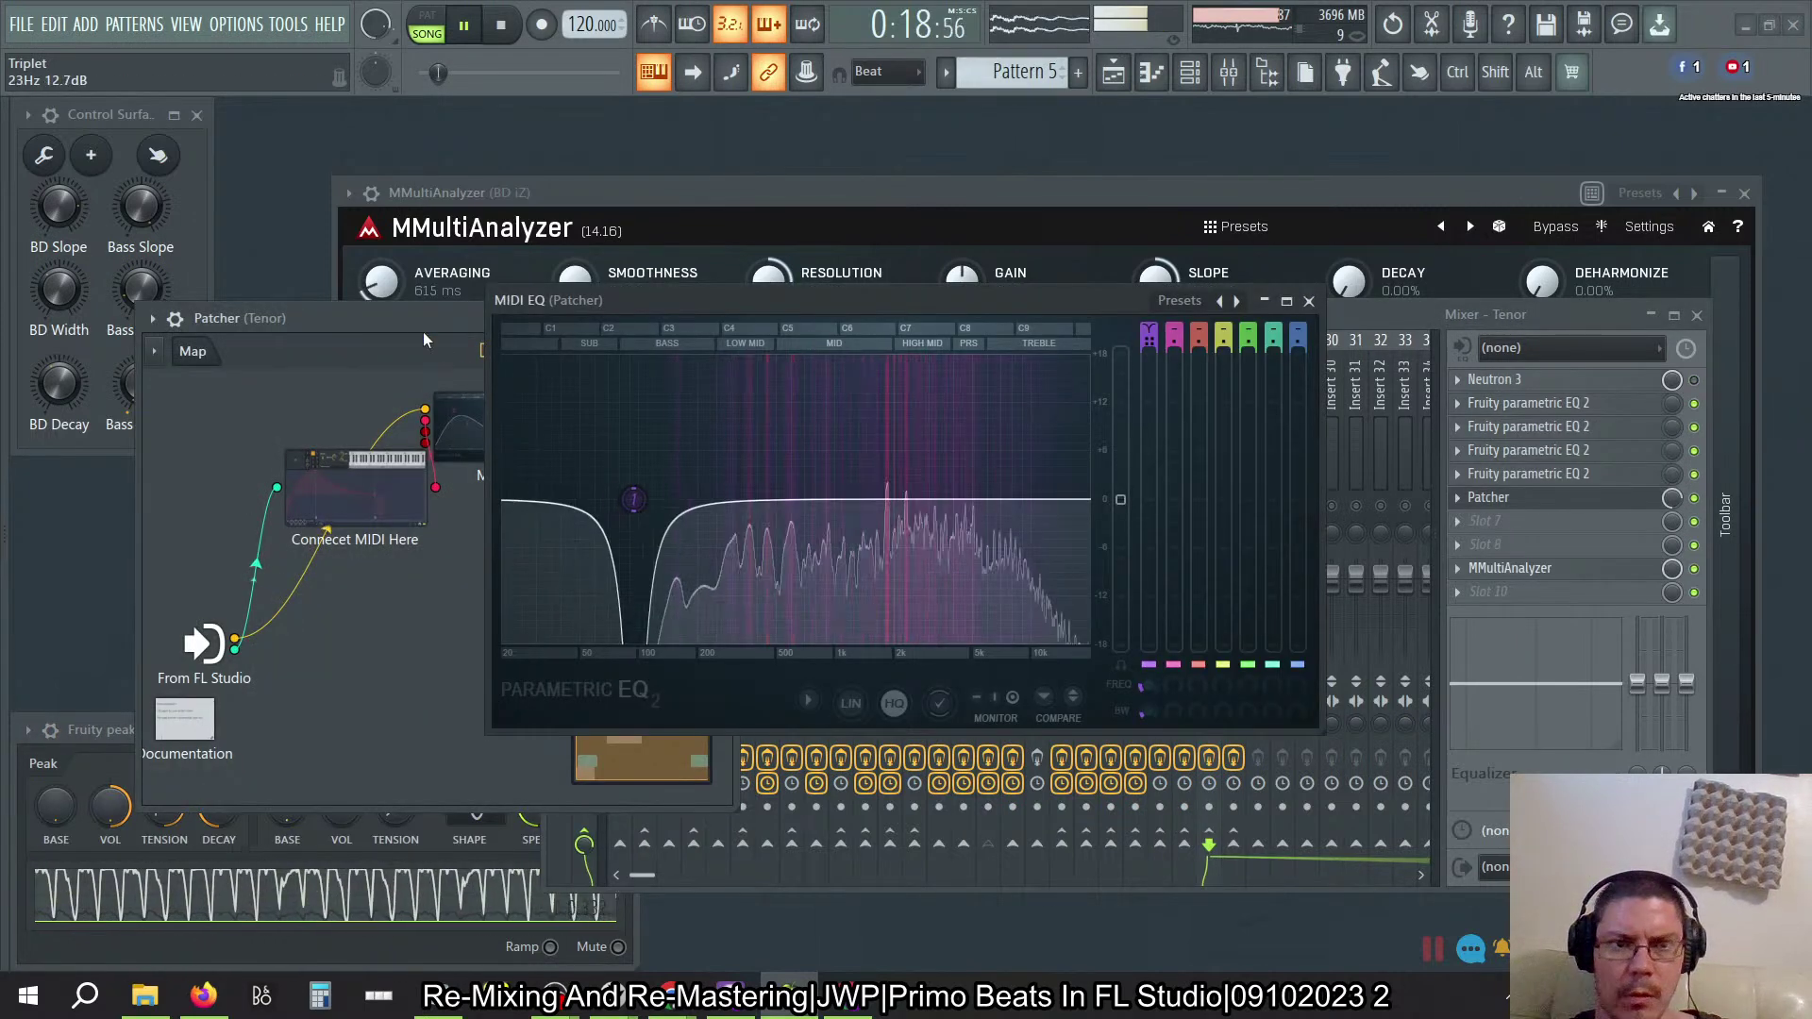
{"action": "left_click_drag", "start_coordinate": [693, 304], "coordinate": [1193, 117]}
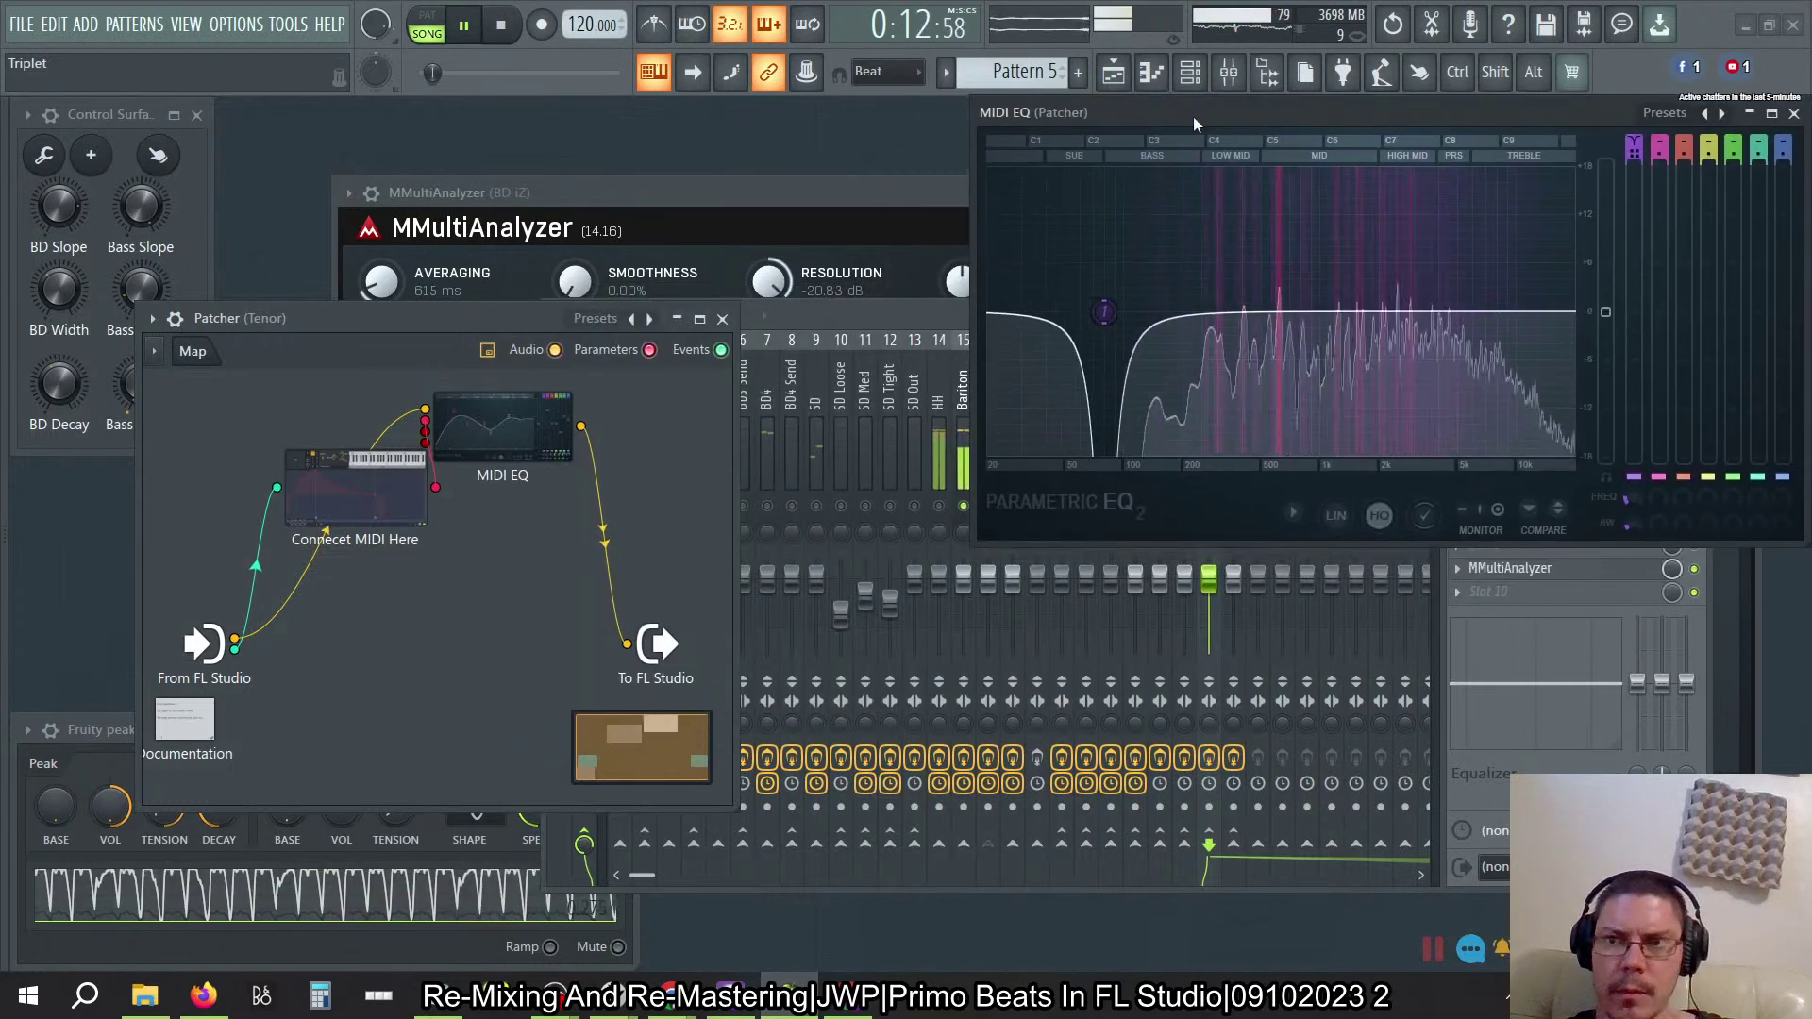
{"action": "left_click", "coordinate": [722, 318]}
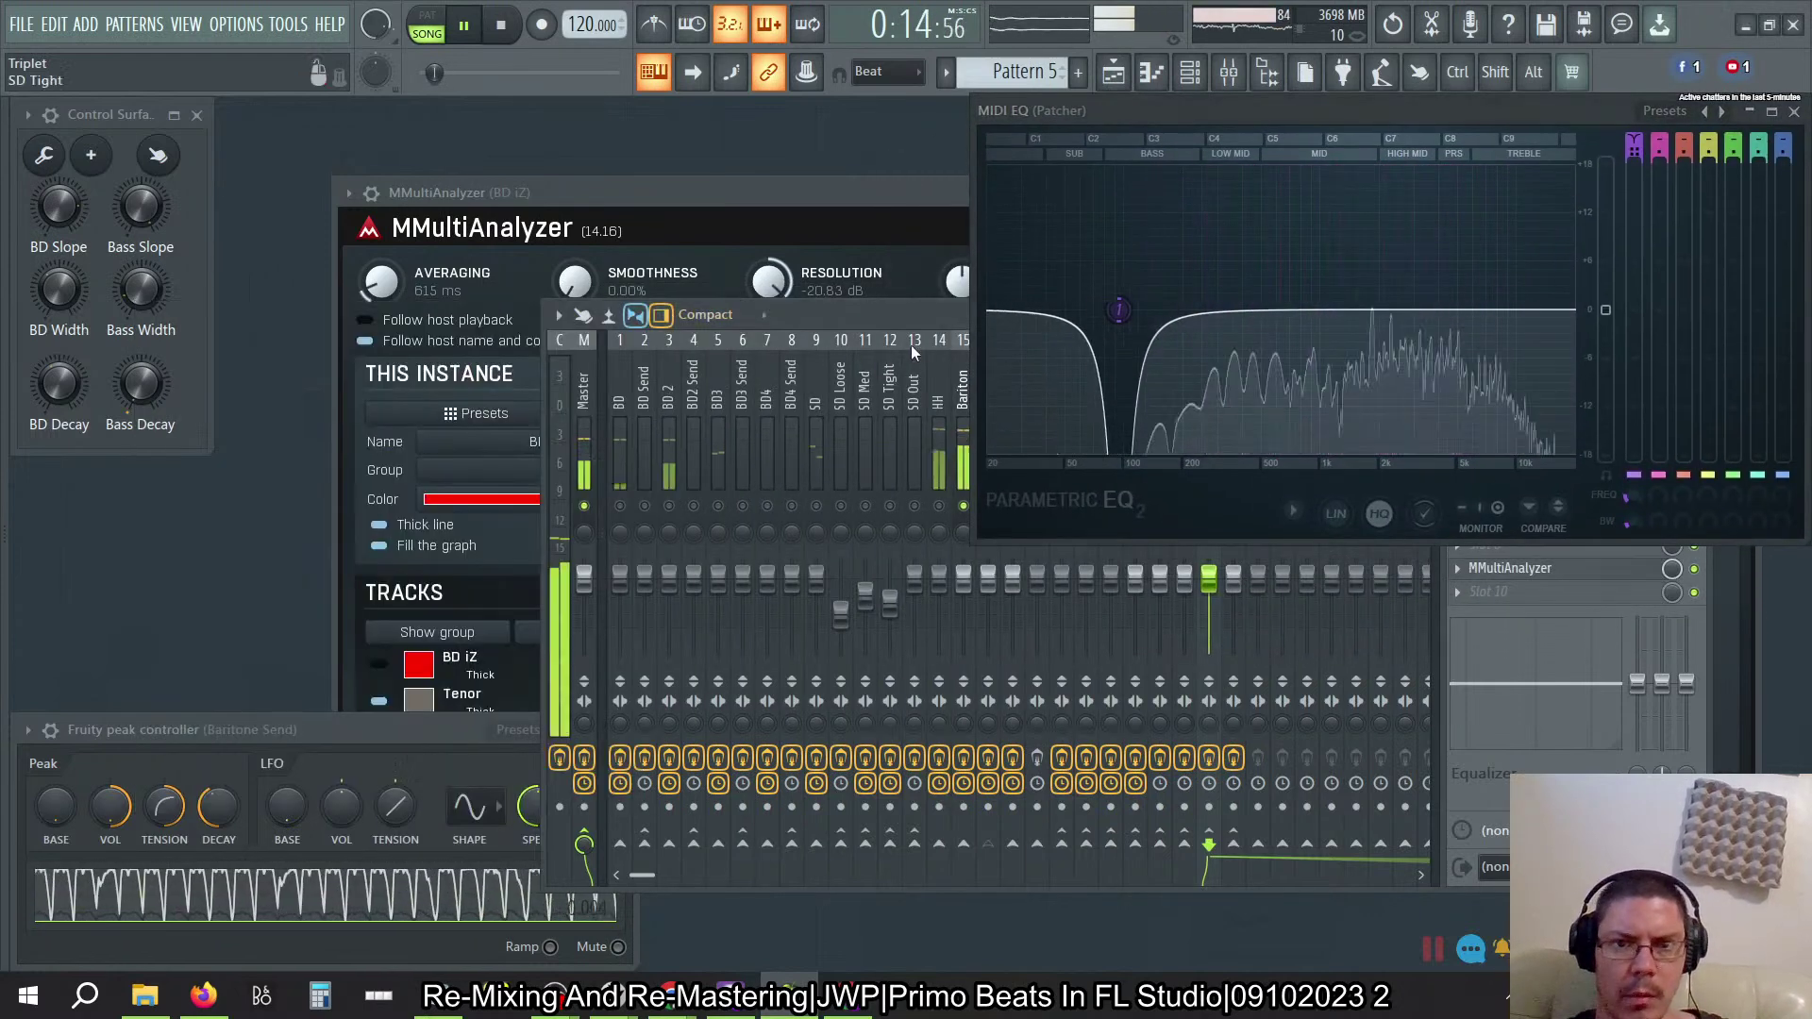
Step: Open the MIDI EQ from the Baritone Send track's Patcher and place it beside the Tenor MIDI EQ
{"action": "left_click_drag", "start_coordinate": [908, 315], "coordinate": [362, 315]}
{"action": "left_click", "coordinate": [845, 412]}
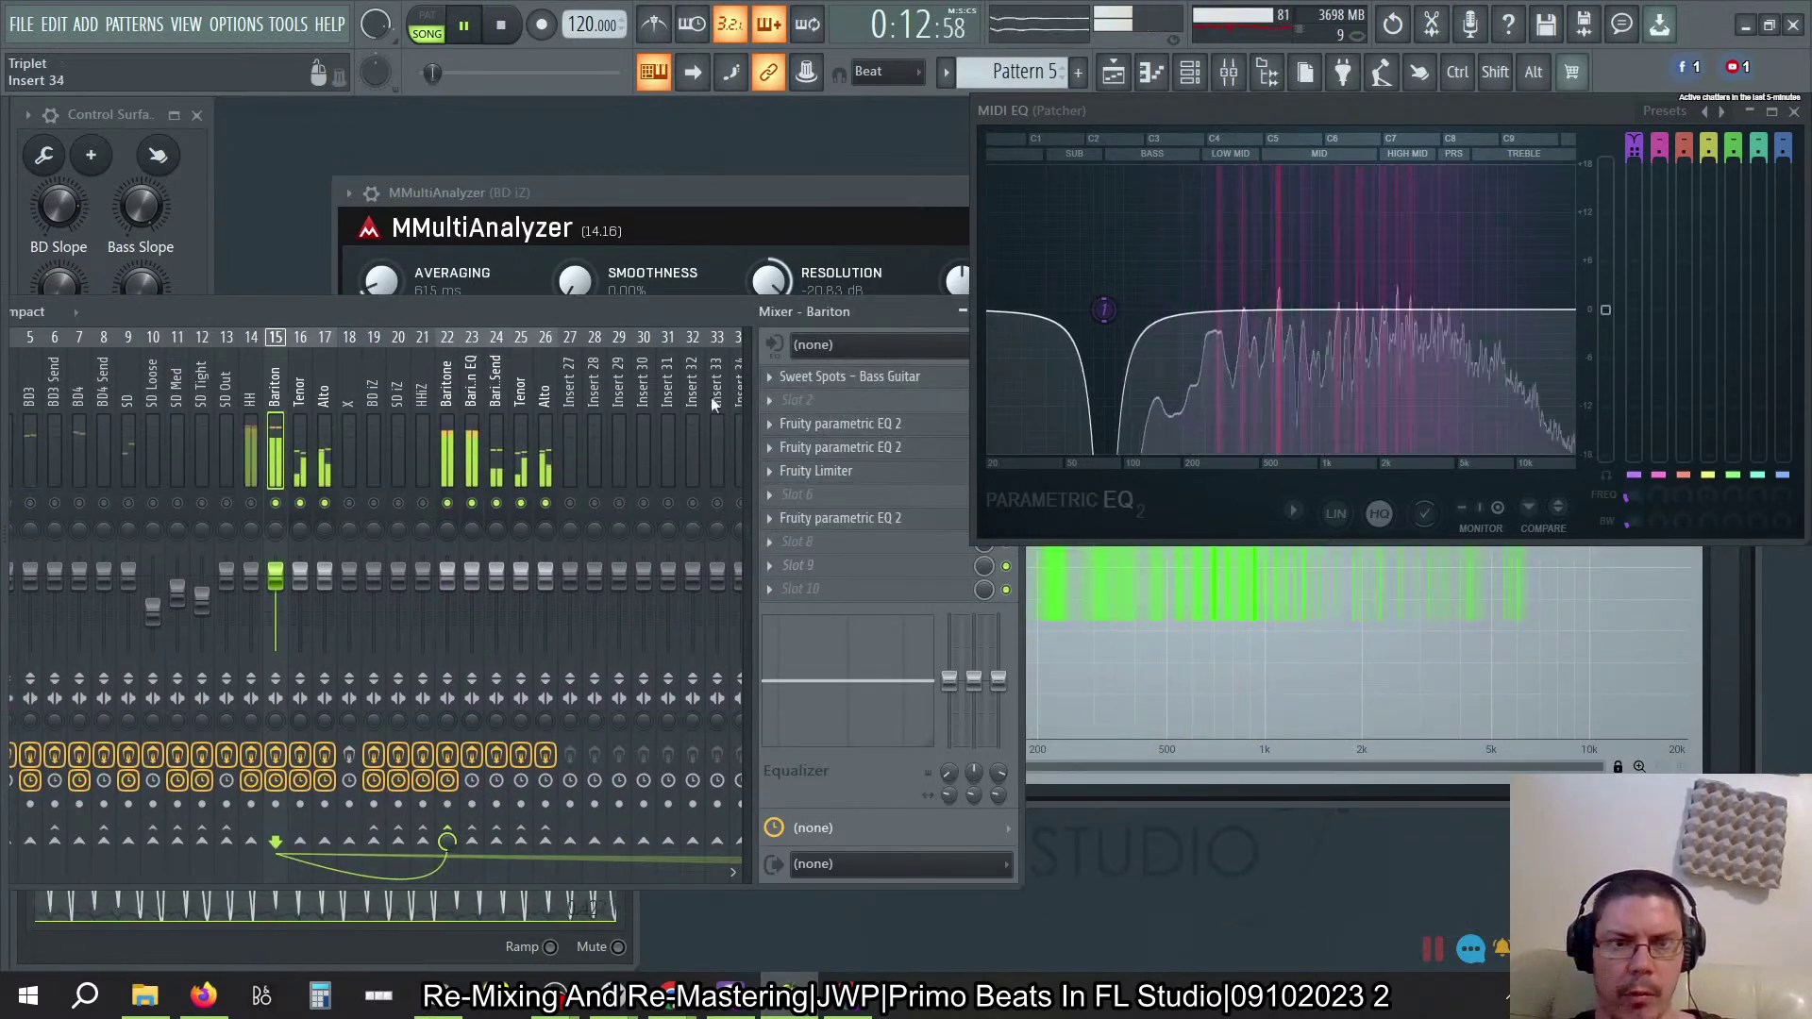
{"action": "left_click", "coordinate": [349, 451]}
{"action": "left_click", "coordinate": [472, 391]}
{"action": "left_click", "coordinate": [496, 391]}
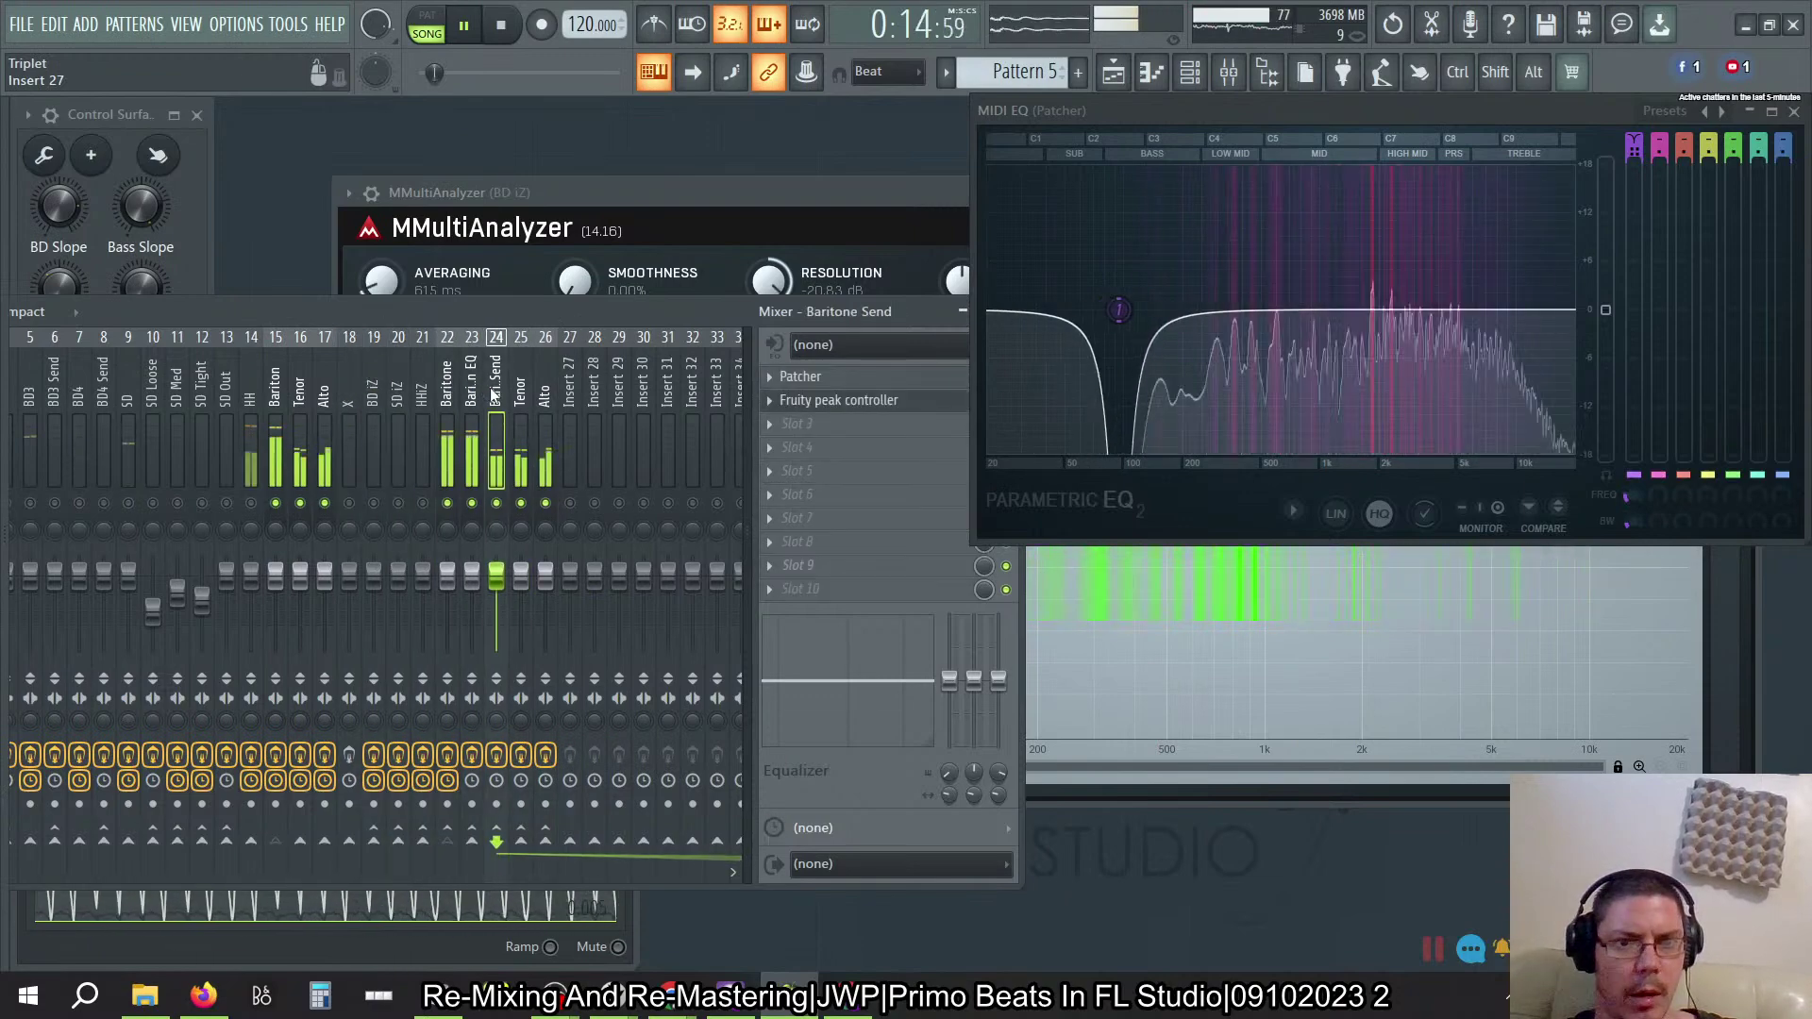
{"action": "left_click", "coordinate": [833, 383]}
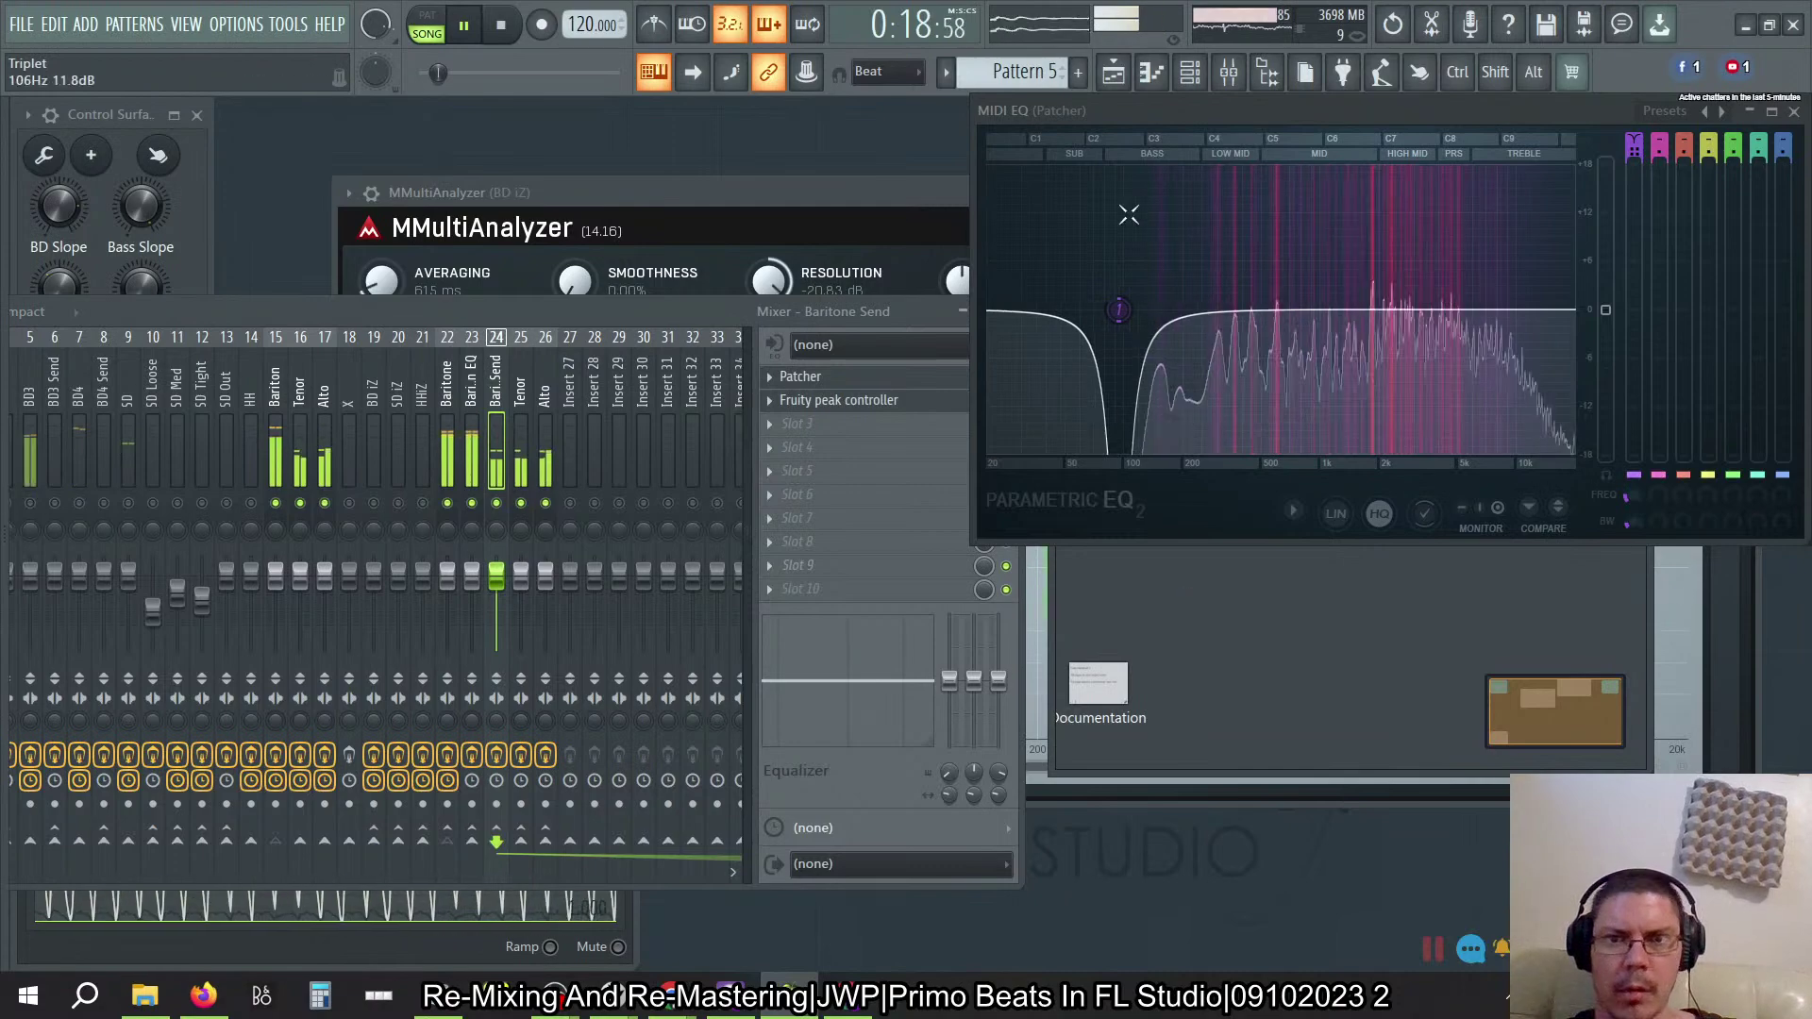
{"action": "left_click_drag", "start_coordinate": [1179, 122], "coordinate": [557, 300]}
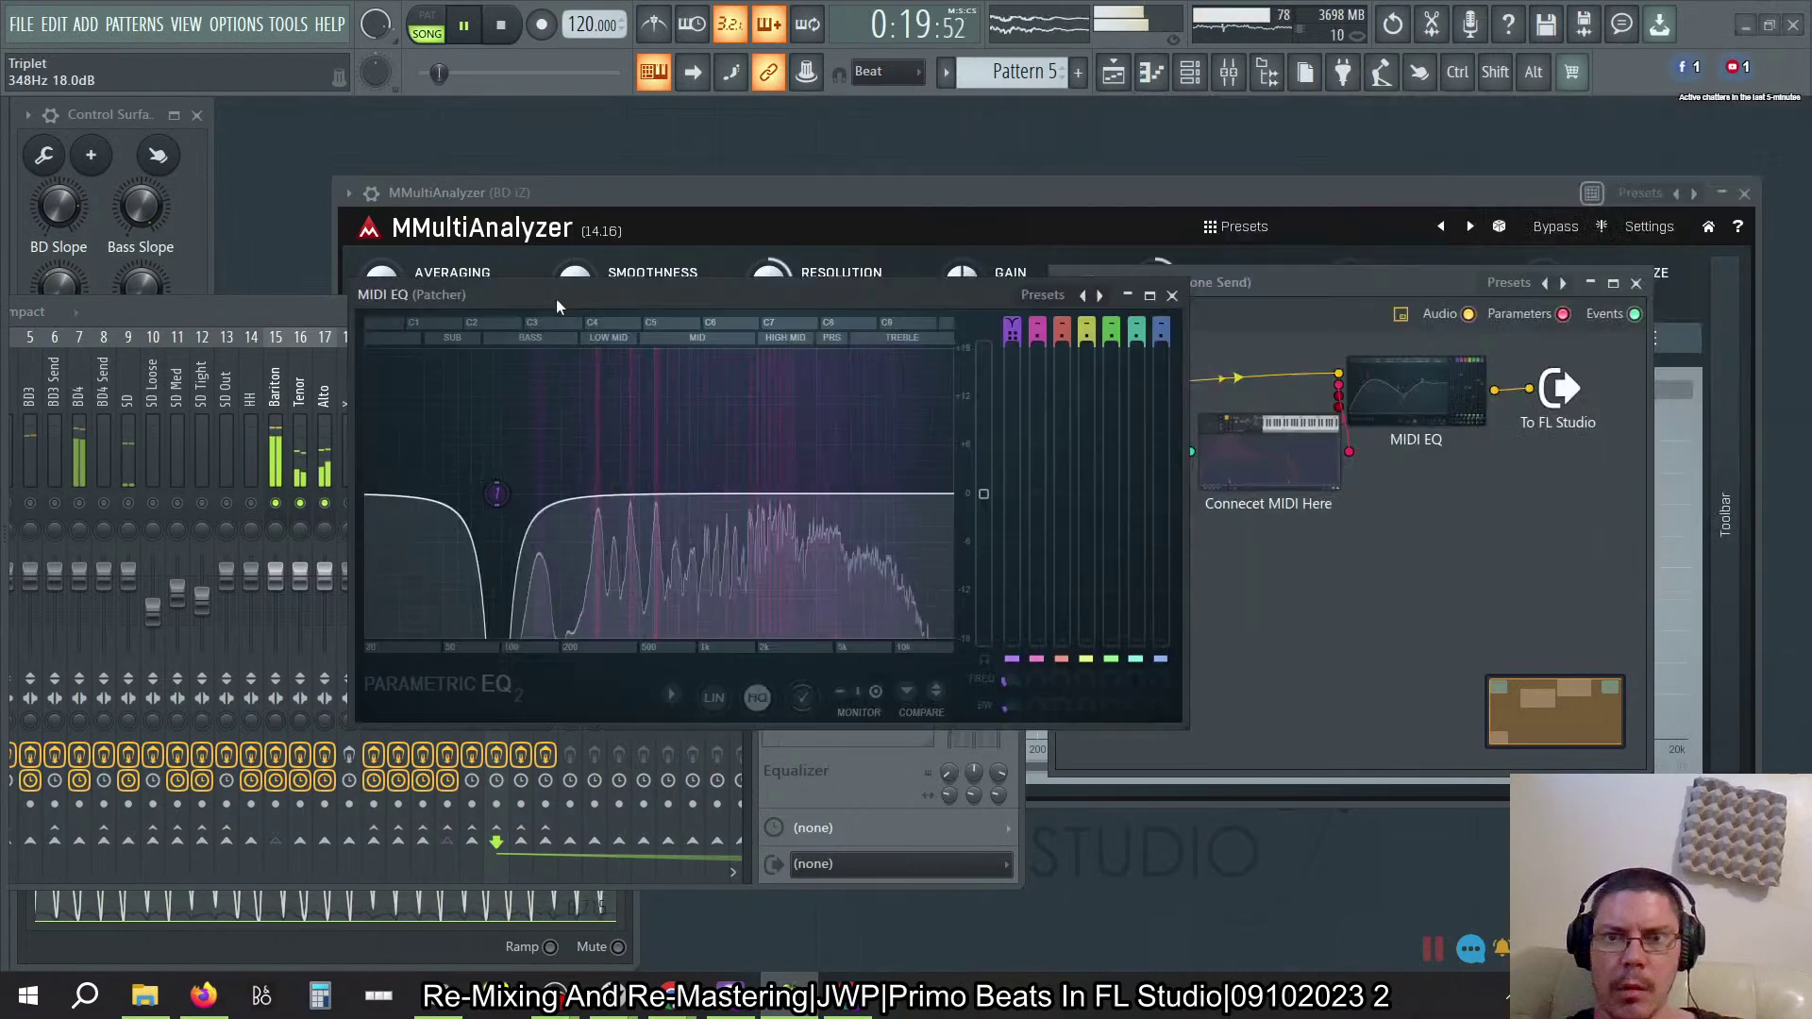
{"action": "double_click", "coordinate": [1394, 391]}
{"action": "left_click_drag", "start_coordinate": [1265, 115], "coordinate": [1210, 334]}
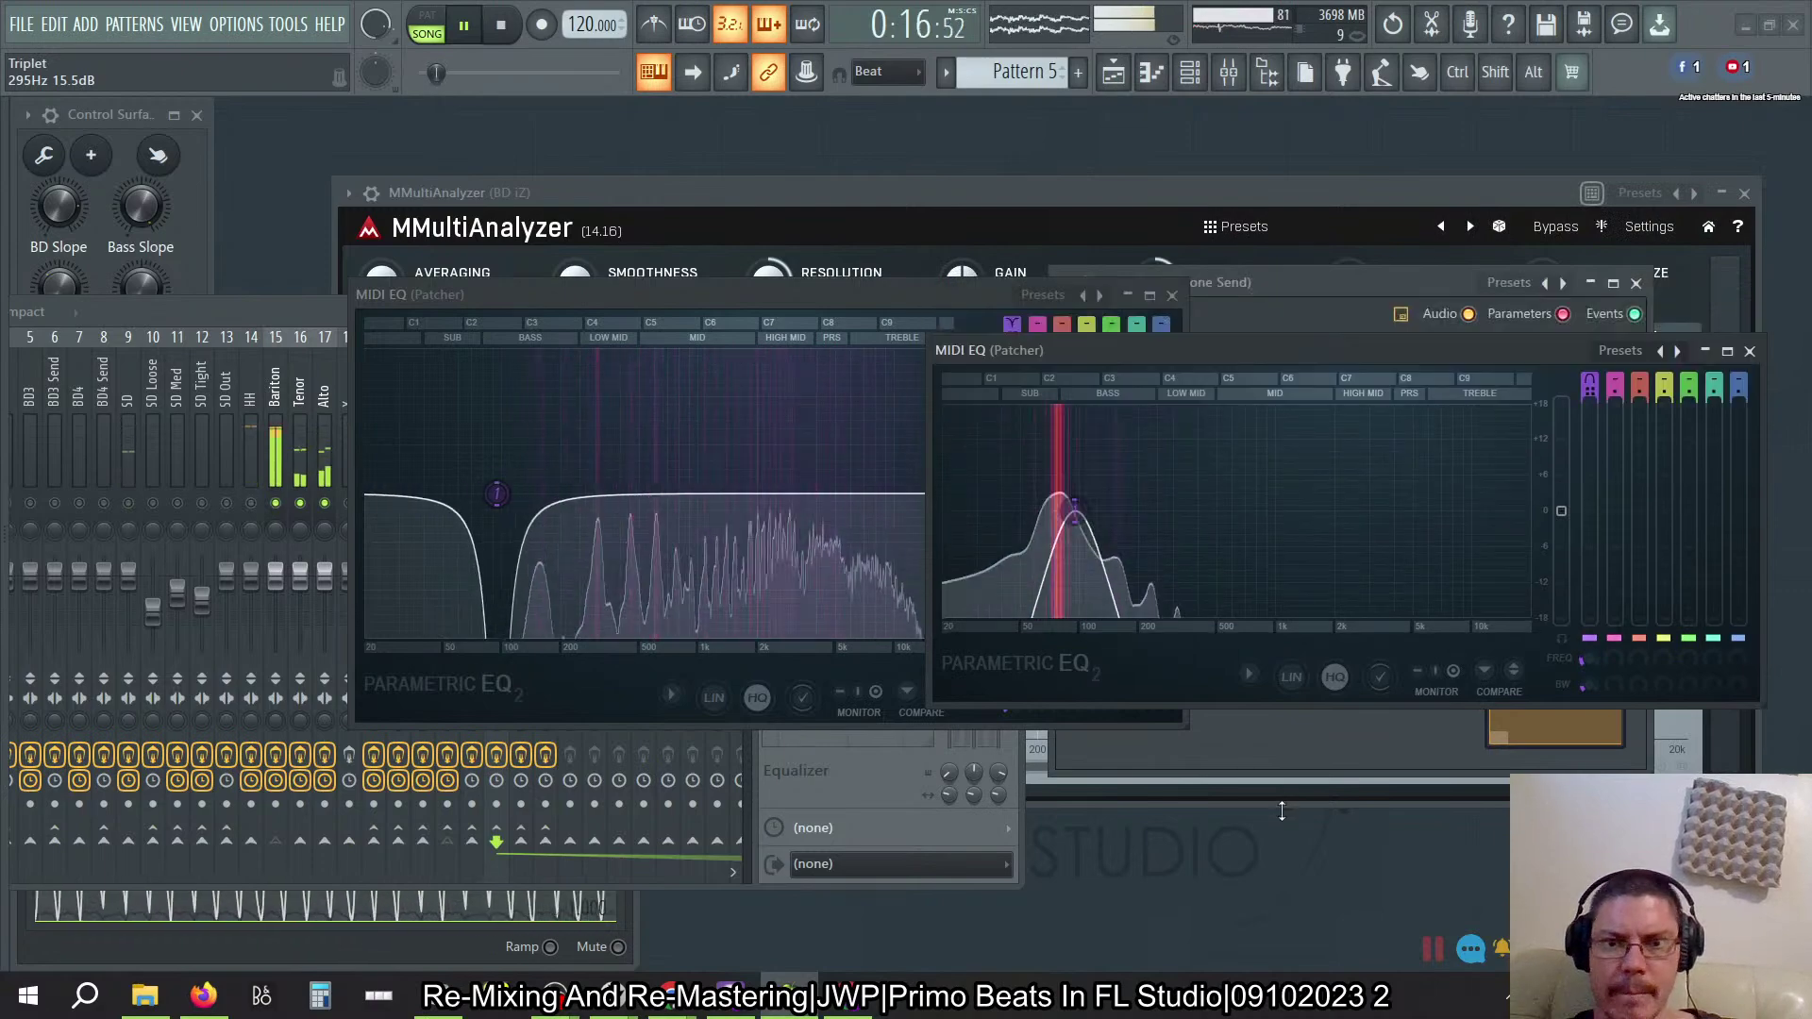
Step: Stack the two MIDI EQ windows one above the other, with the mixer closed and MMultiAnalyzer moved beside them
{"action": "left_click_drag", "start_coordinate": [794, 283], "coordinate": [795, 362]}
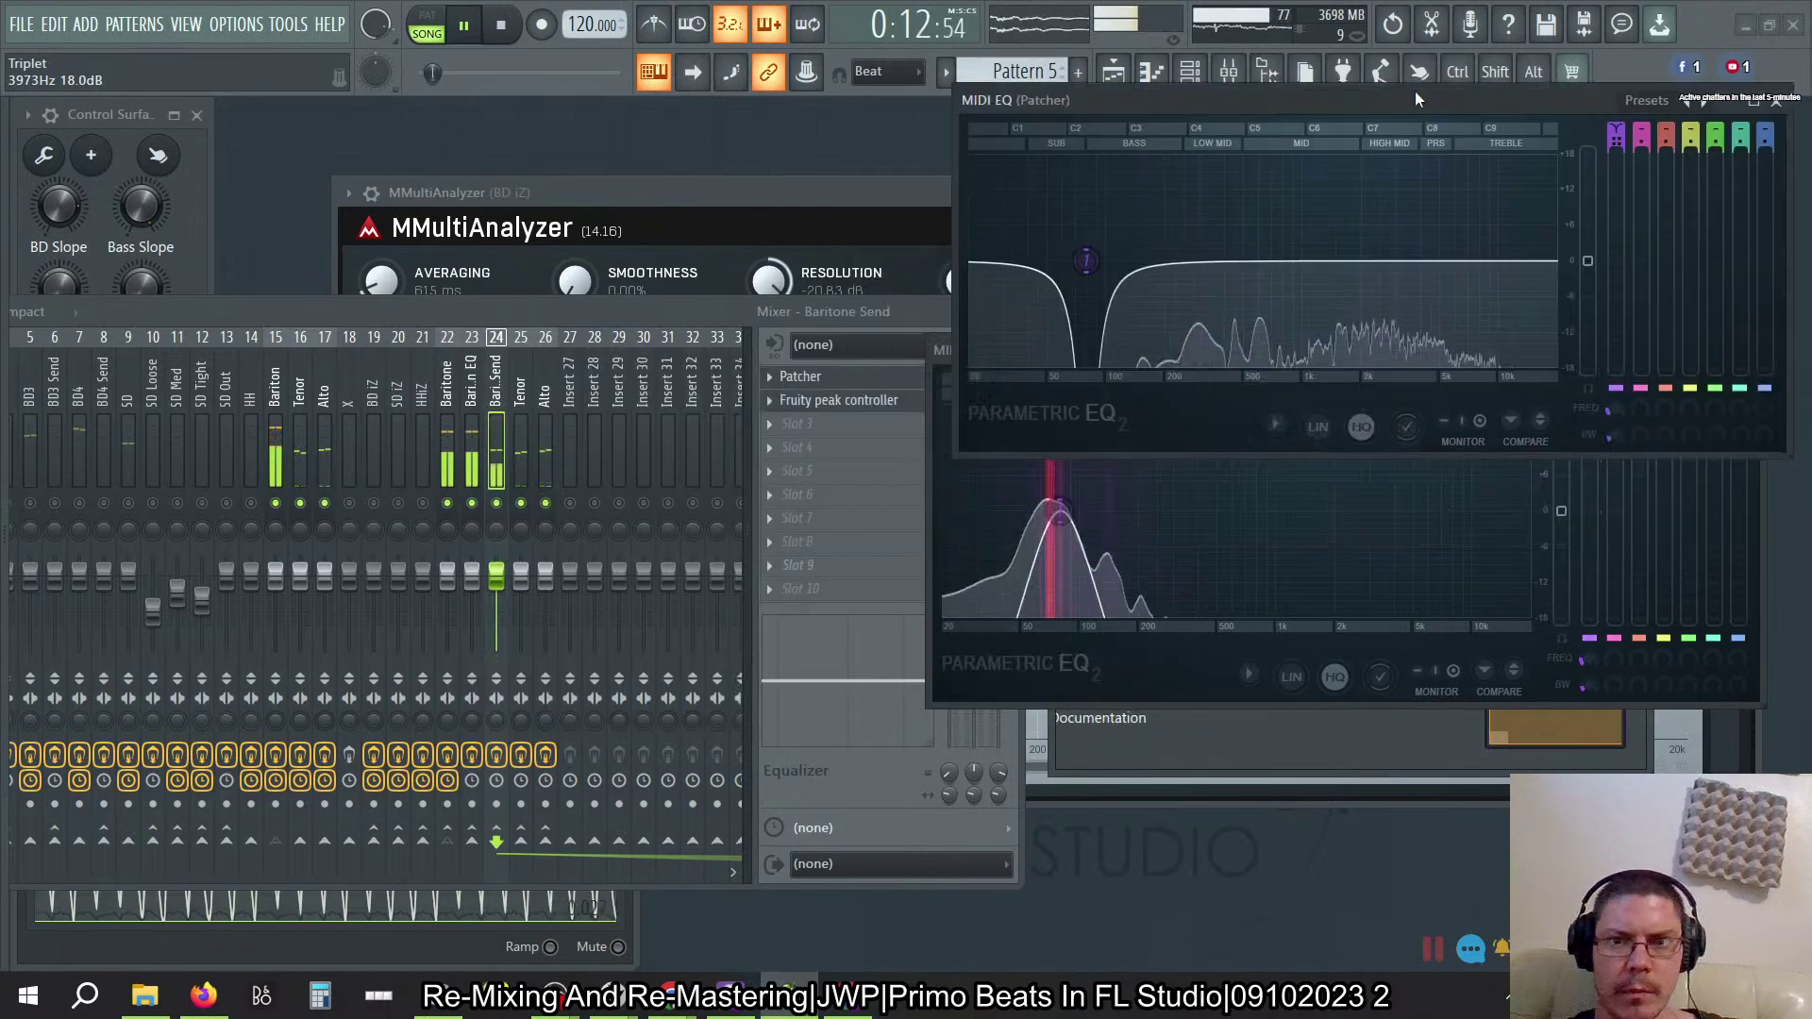
{"action": "mouse_move", "coordinate": [1413, 91]}
{"action": "left_mouse_down"}
{"action": "mouse_move", "coordinate": [1429, 137]}
{"action": "mouse_move", "coordinate": [1429, 104]}
{"action": "left_mouse_up"}
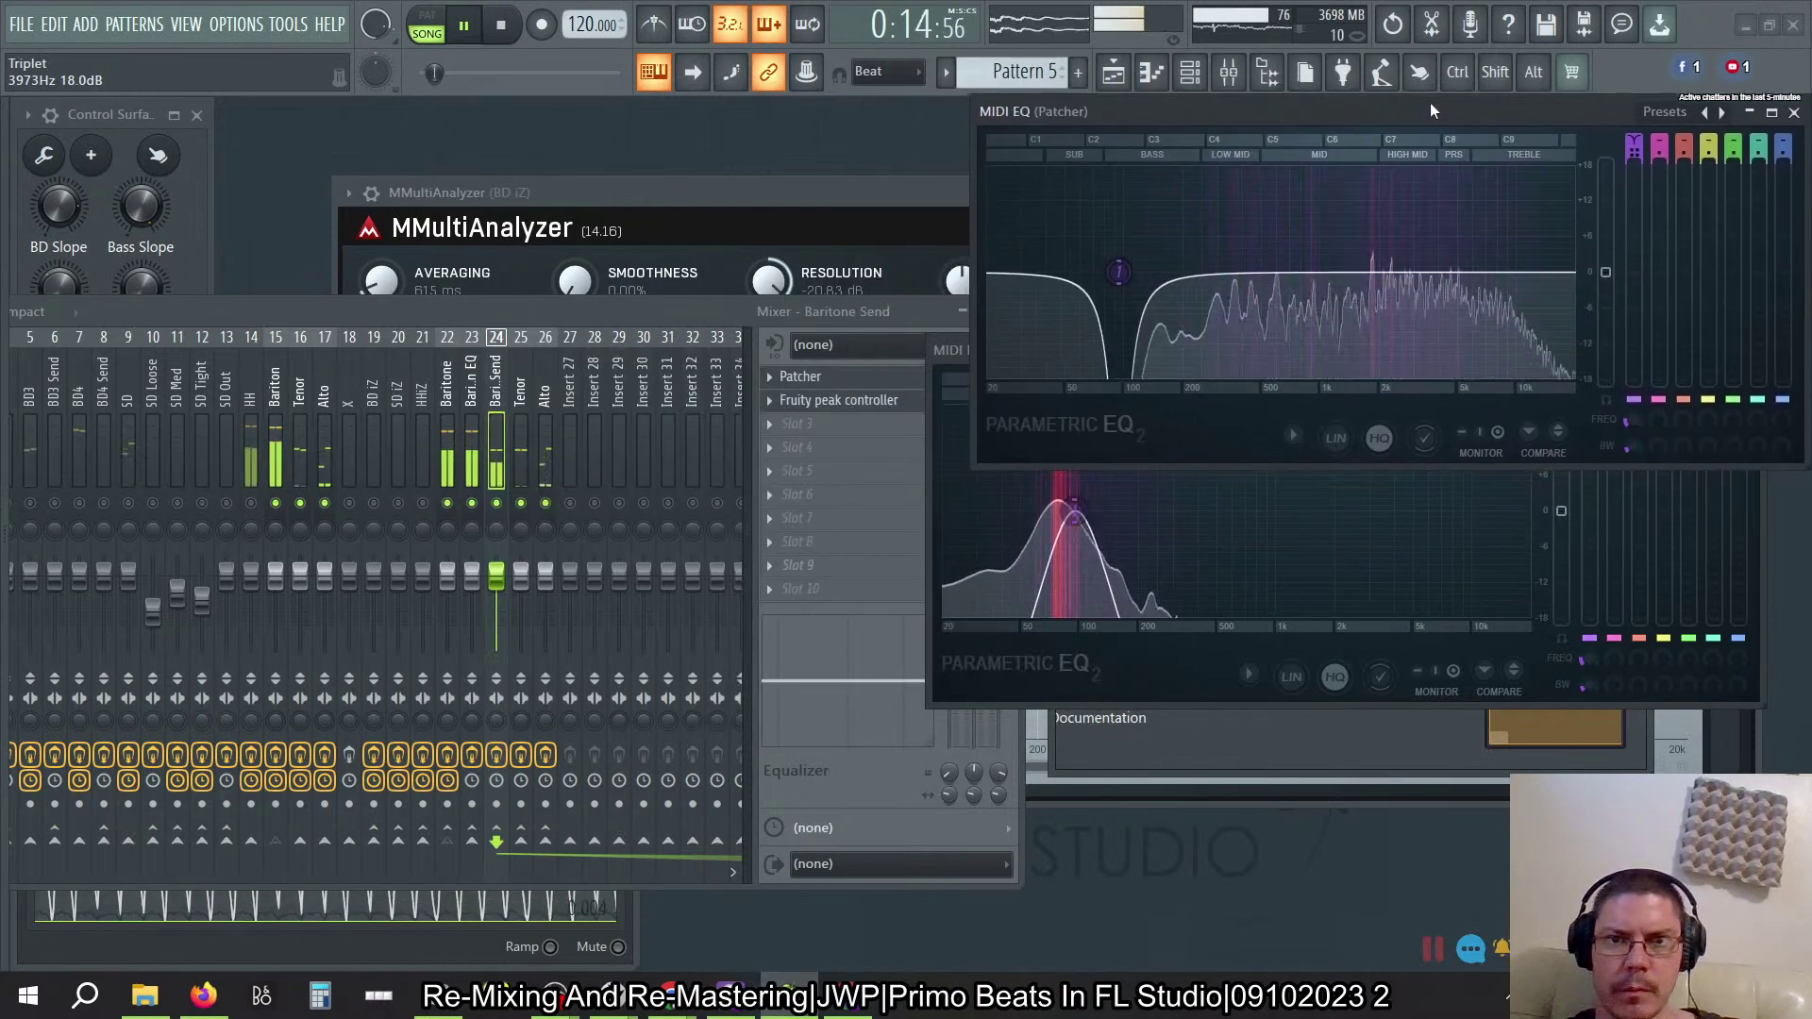
{"action": "left_click", "coordinate": [946, 352]}
{"action": "left_click_drag", "start_coordinate": [1096, 349], "coordinate": [1140, 488]}
{"action": "left_click_drag", "start_coordinate": [660, 308], "coordinate": [426, 377]}
{"action": "left_click", "coordinate": [775, 381]}
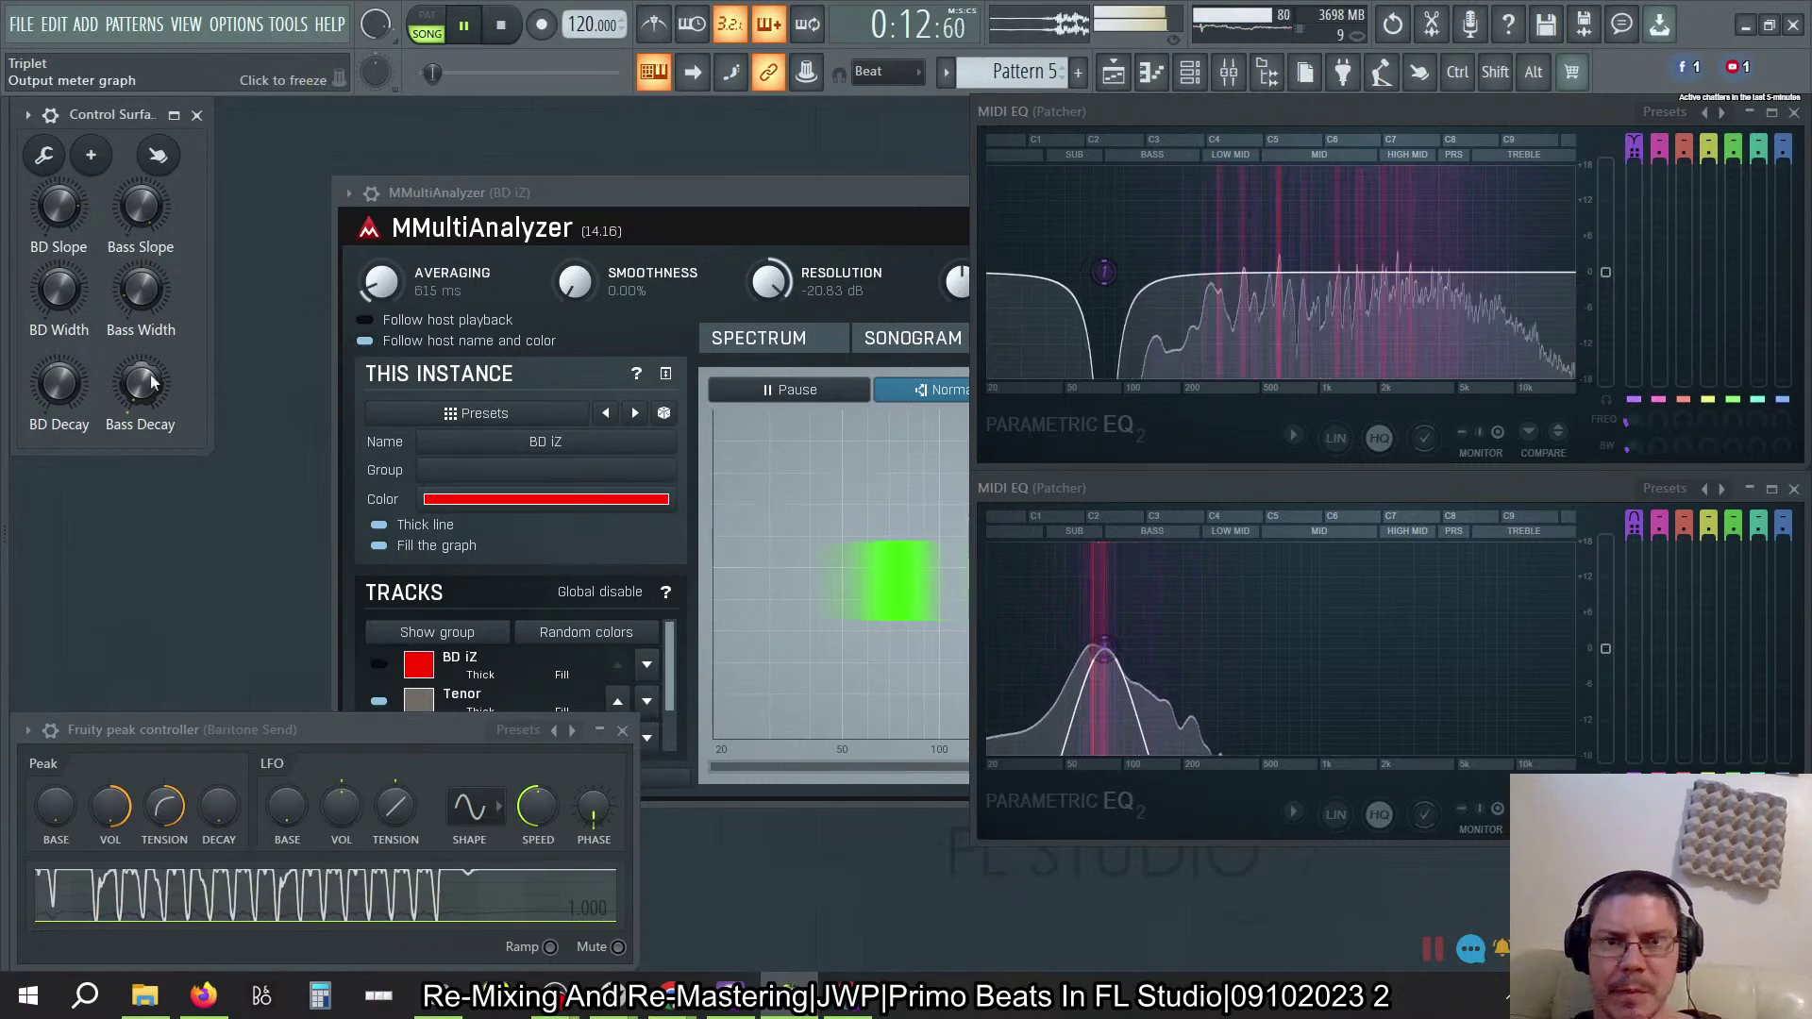
{"action": "left_click_drag", "start_coordinate": [849, 197], "coordinate": [501, 394]}
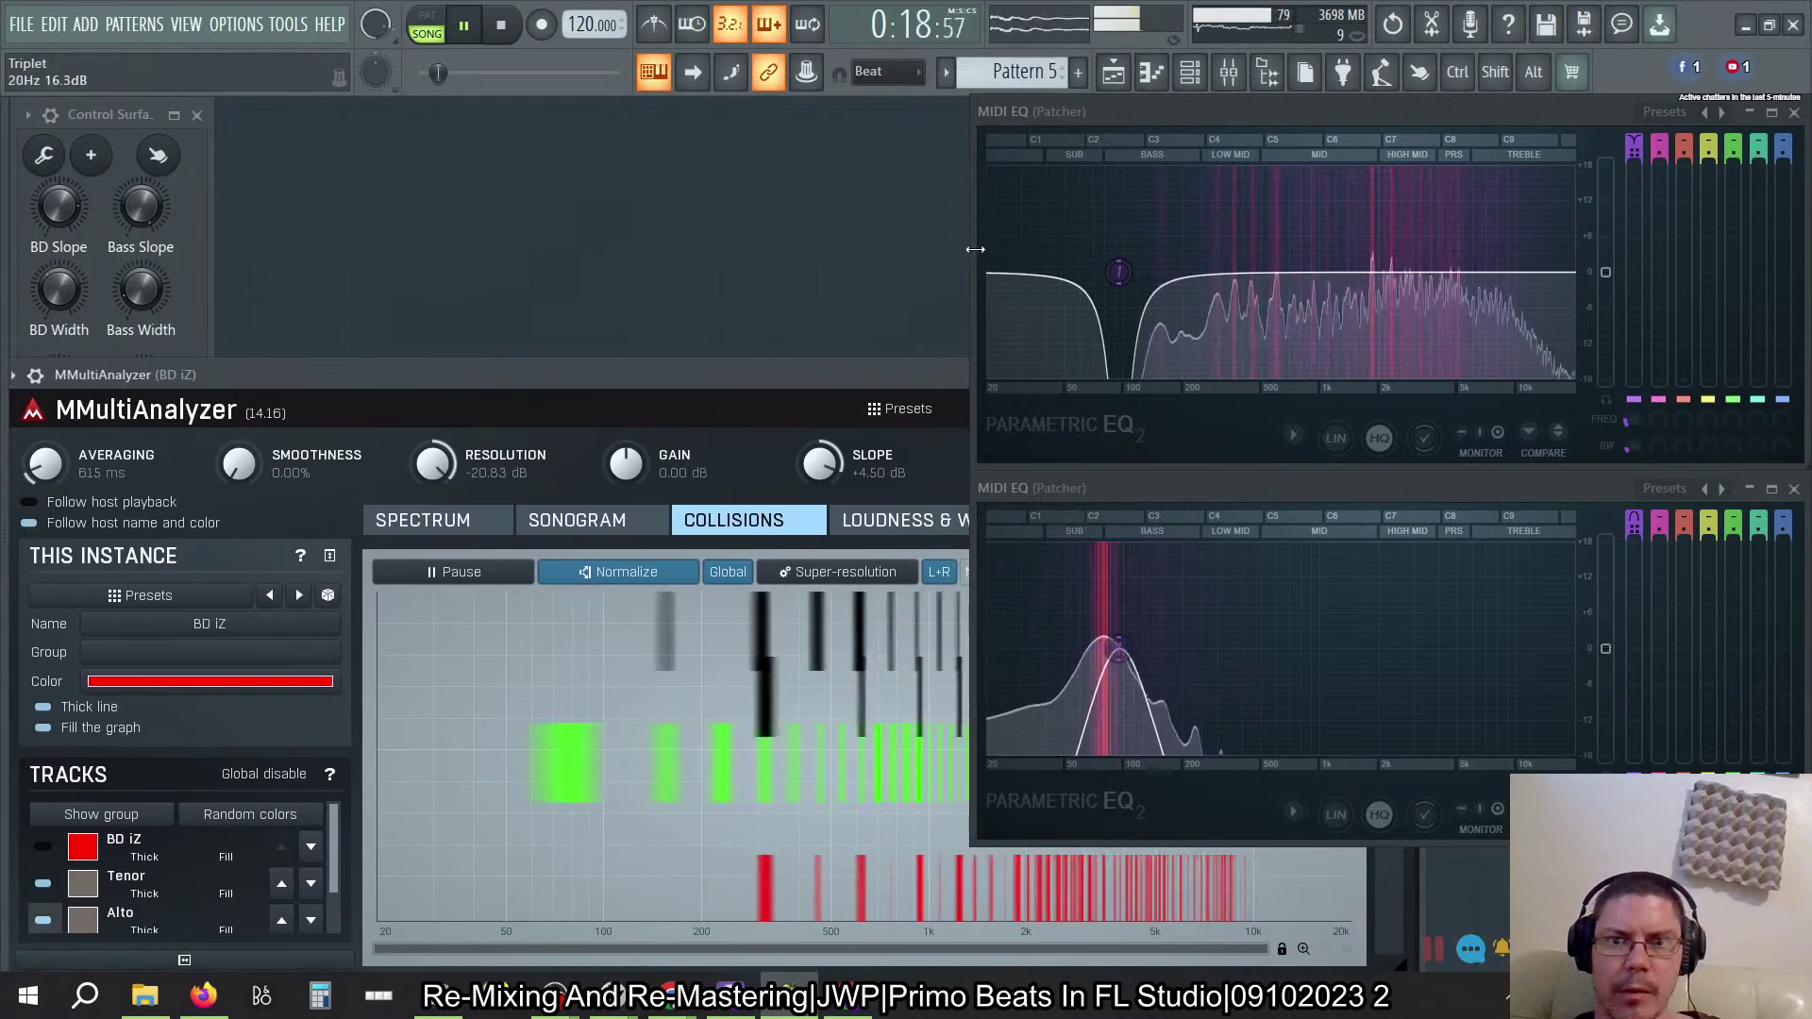
Step: Narrow the two stacked MIDI EQ windows to free more workspace for MMultiAnalyzer
{"action": "left_click_drag", "start_coordinate": [969, 255], "coordinate": [1095, 257]}
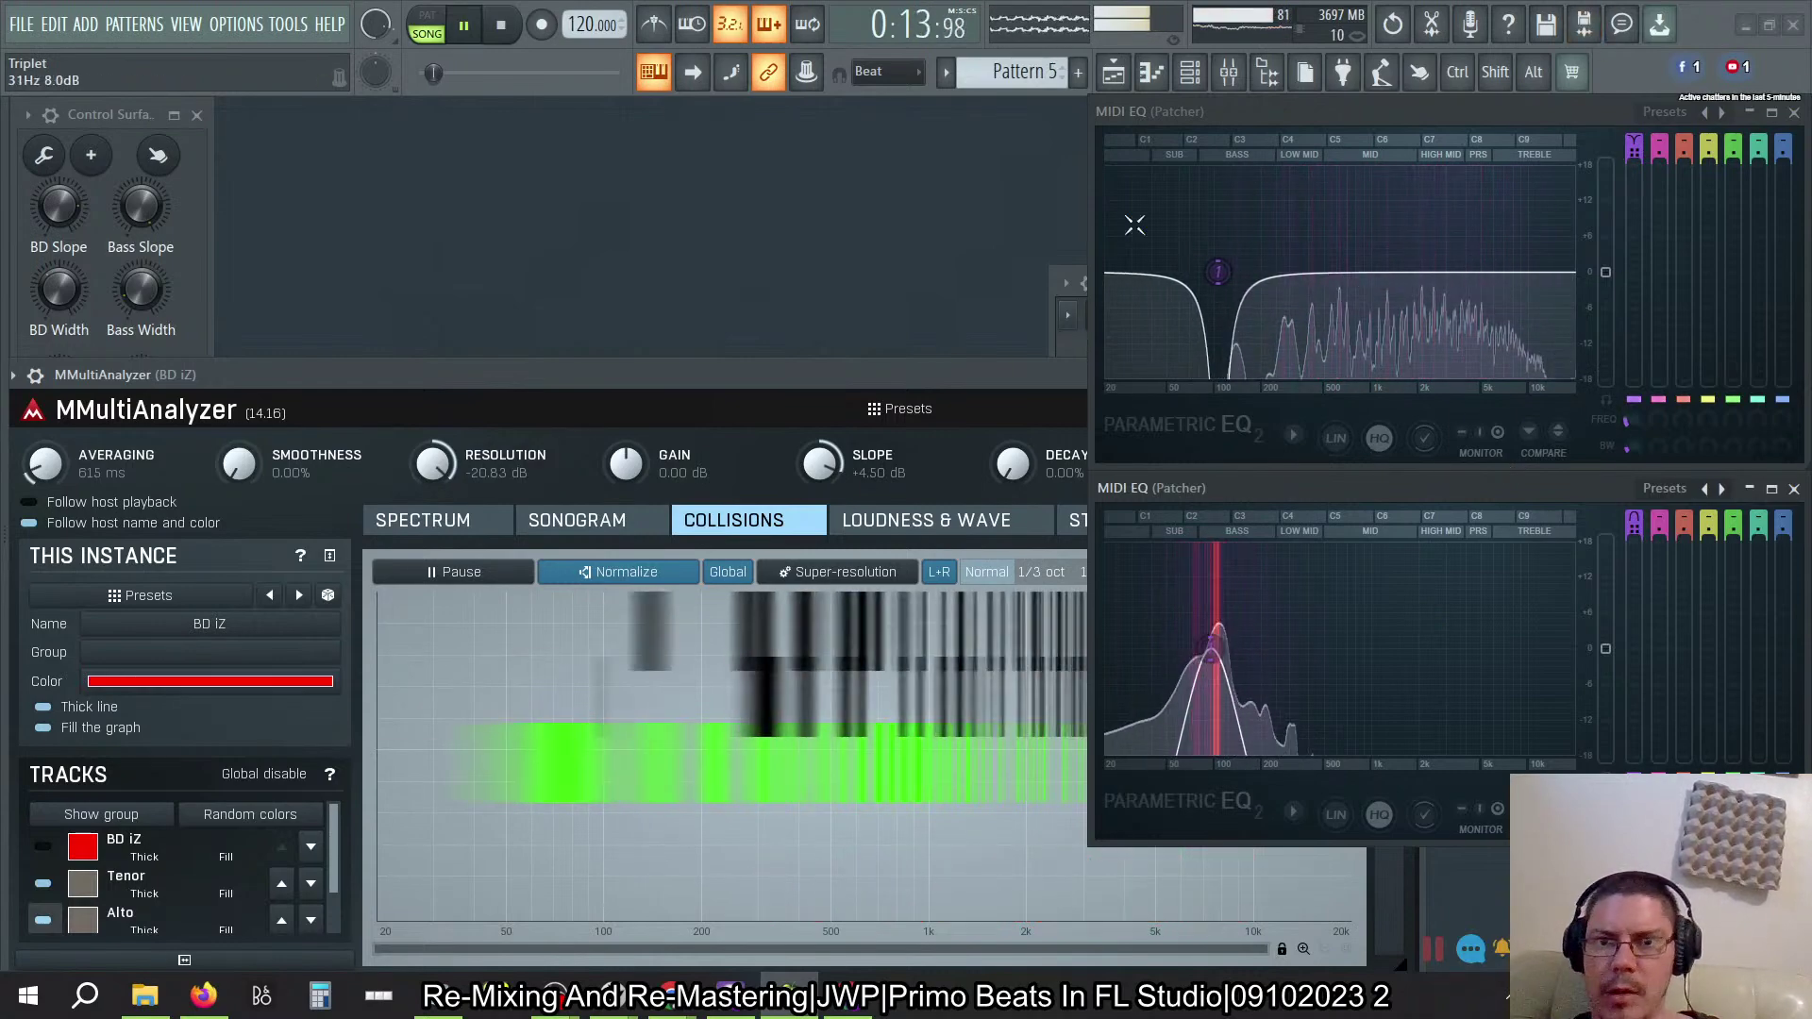
{"action": "left_click", "coordinate": [1294, 435]}
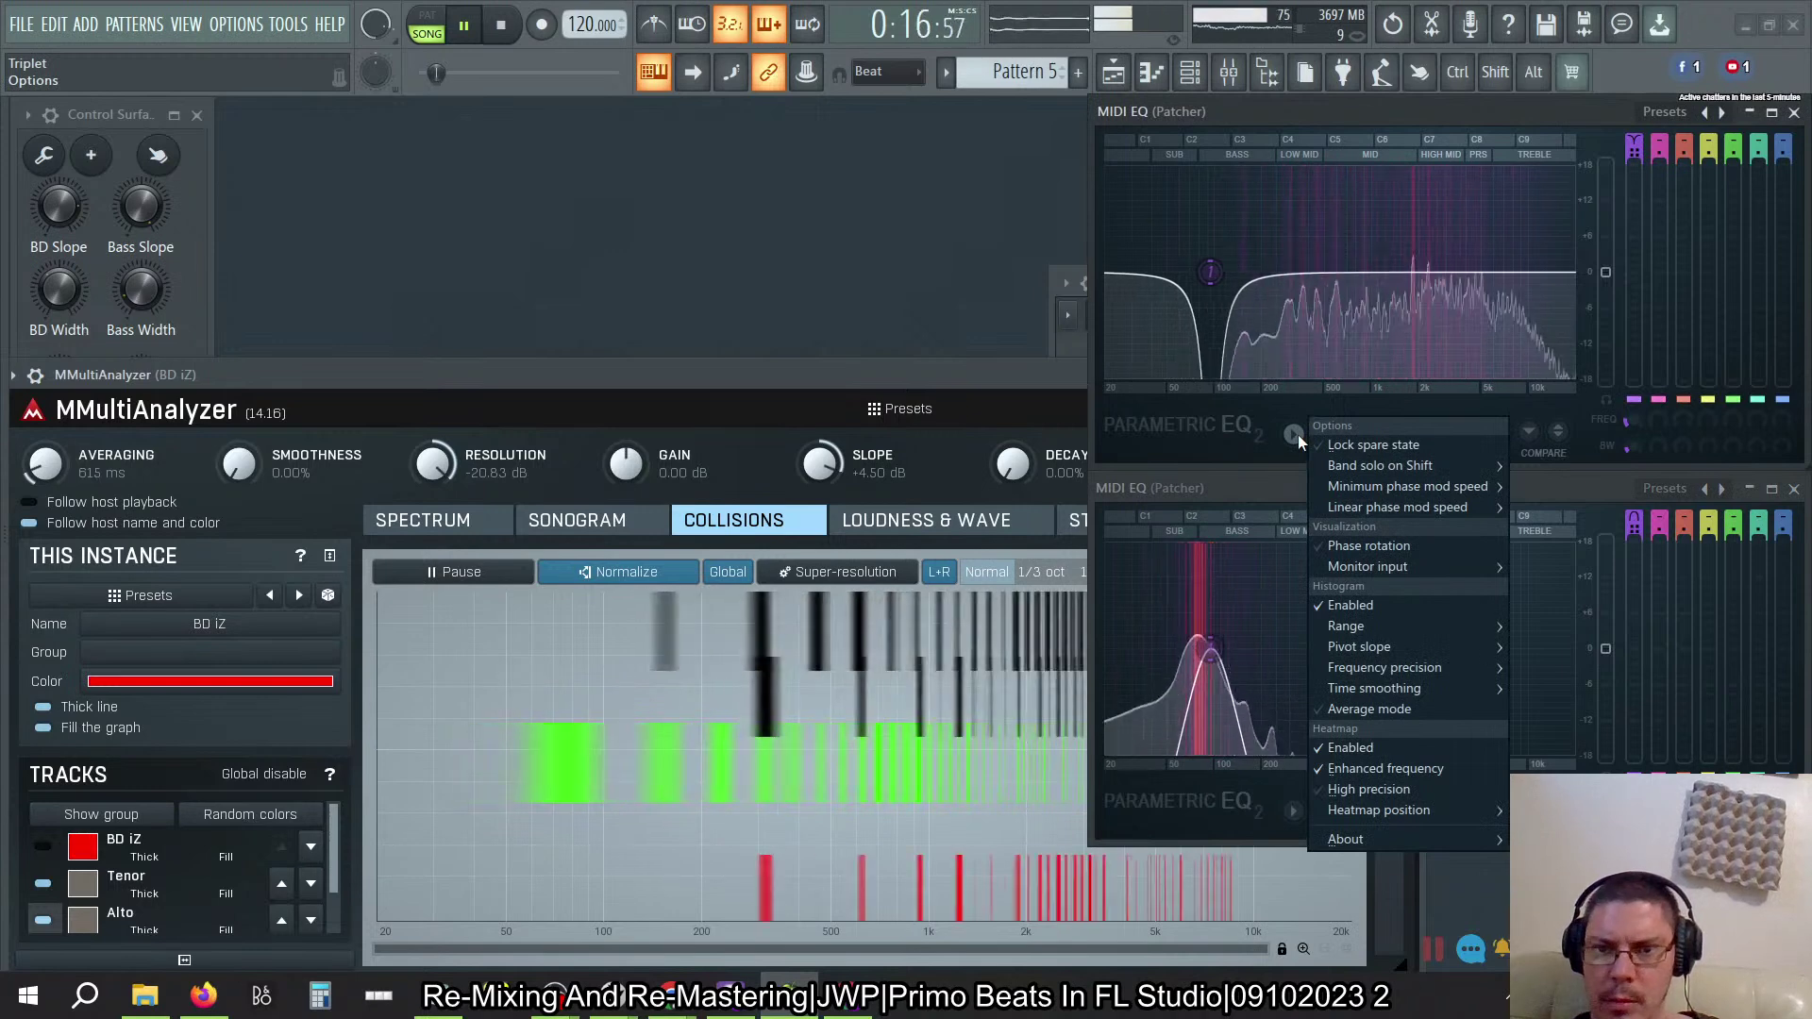
{"action": "left_click", "coordinate": [1249, 458]}
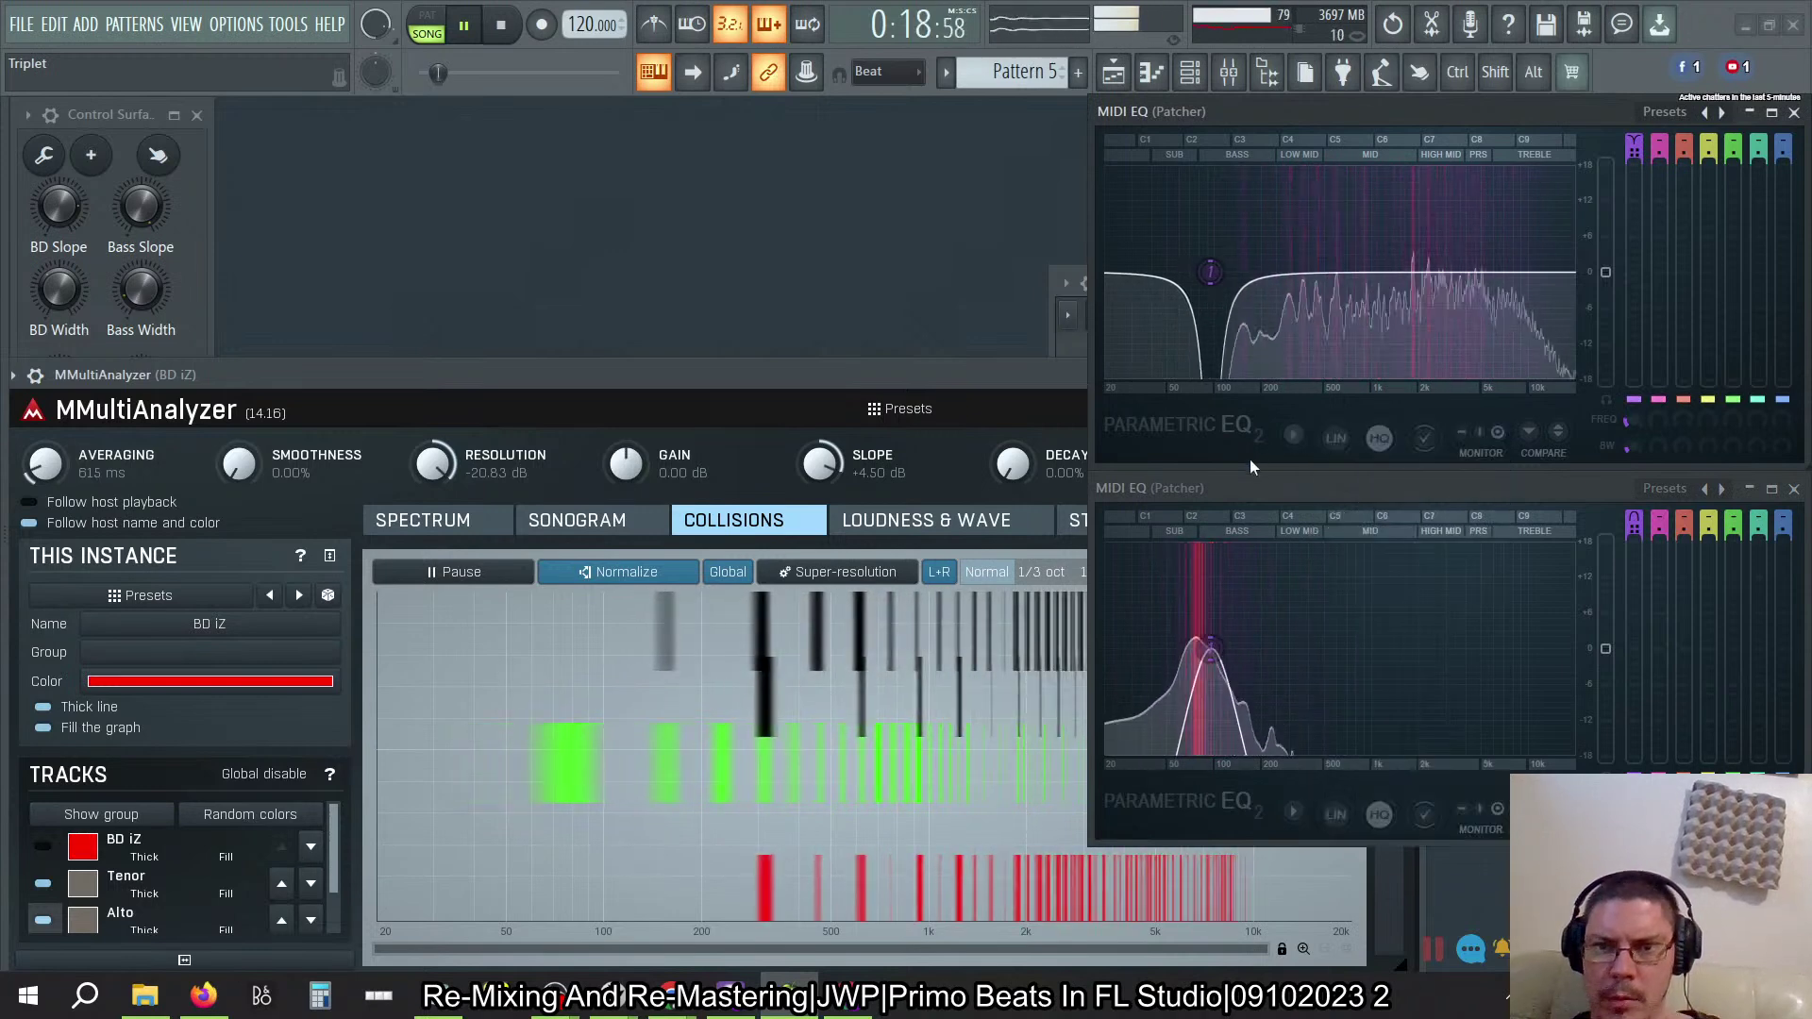
Step: Try to fit the MMultiAnalyzer window into the space beside the MIDI EQs, and close it
{"action": "left_click_drag", "start_coordinate": [1037, 373], "coordinate": [715, 358]}
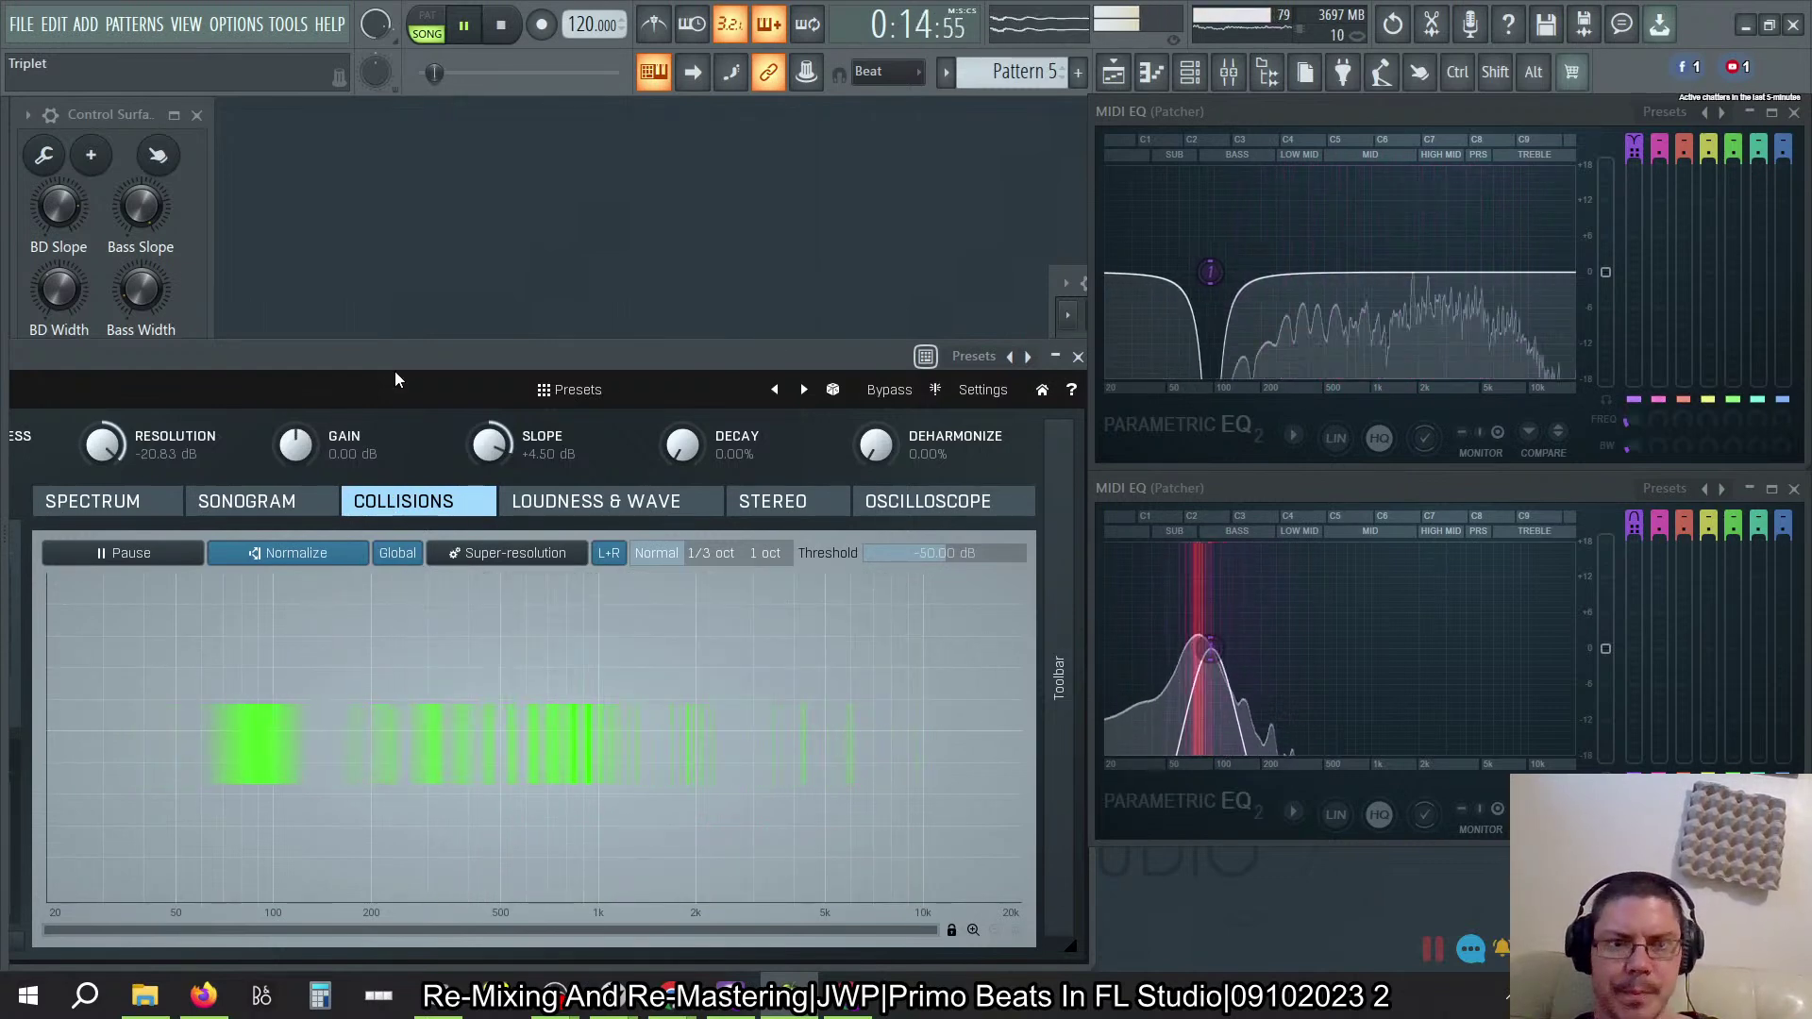
{"action": "left_click_drag", "start_coordinate": [392, 356], "coordinate": [684, 305]}
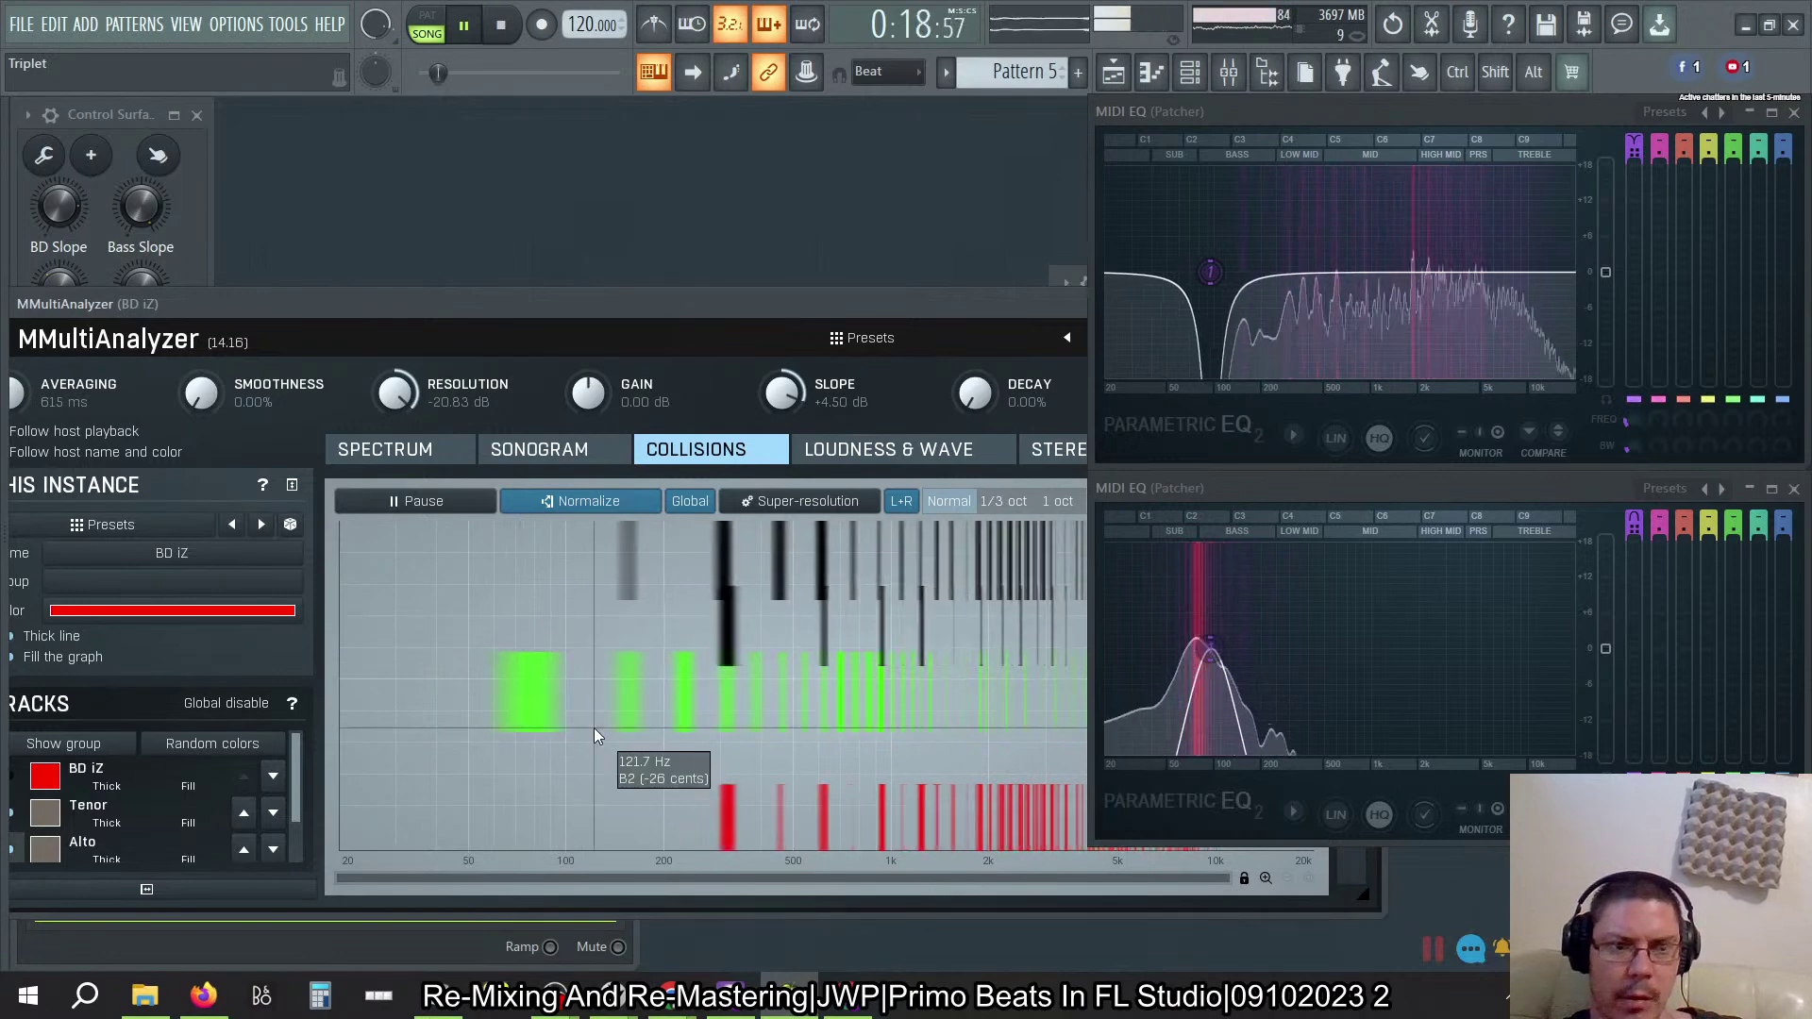
{"action": "left_click_drag", "start_coordinate": [298, 308], "coordinate": [73, 324]}
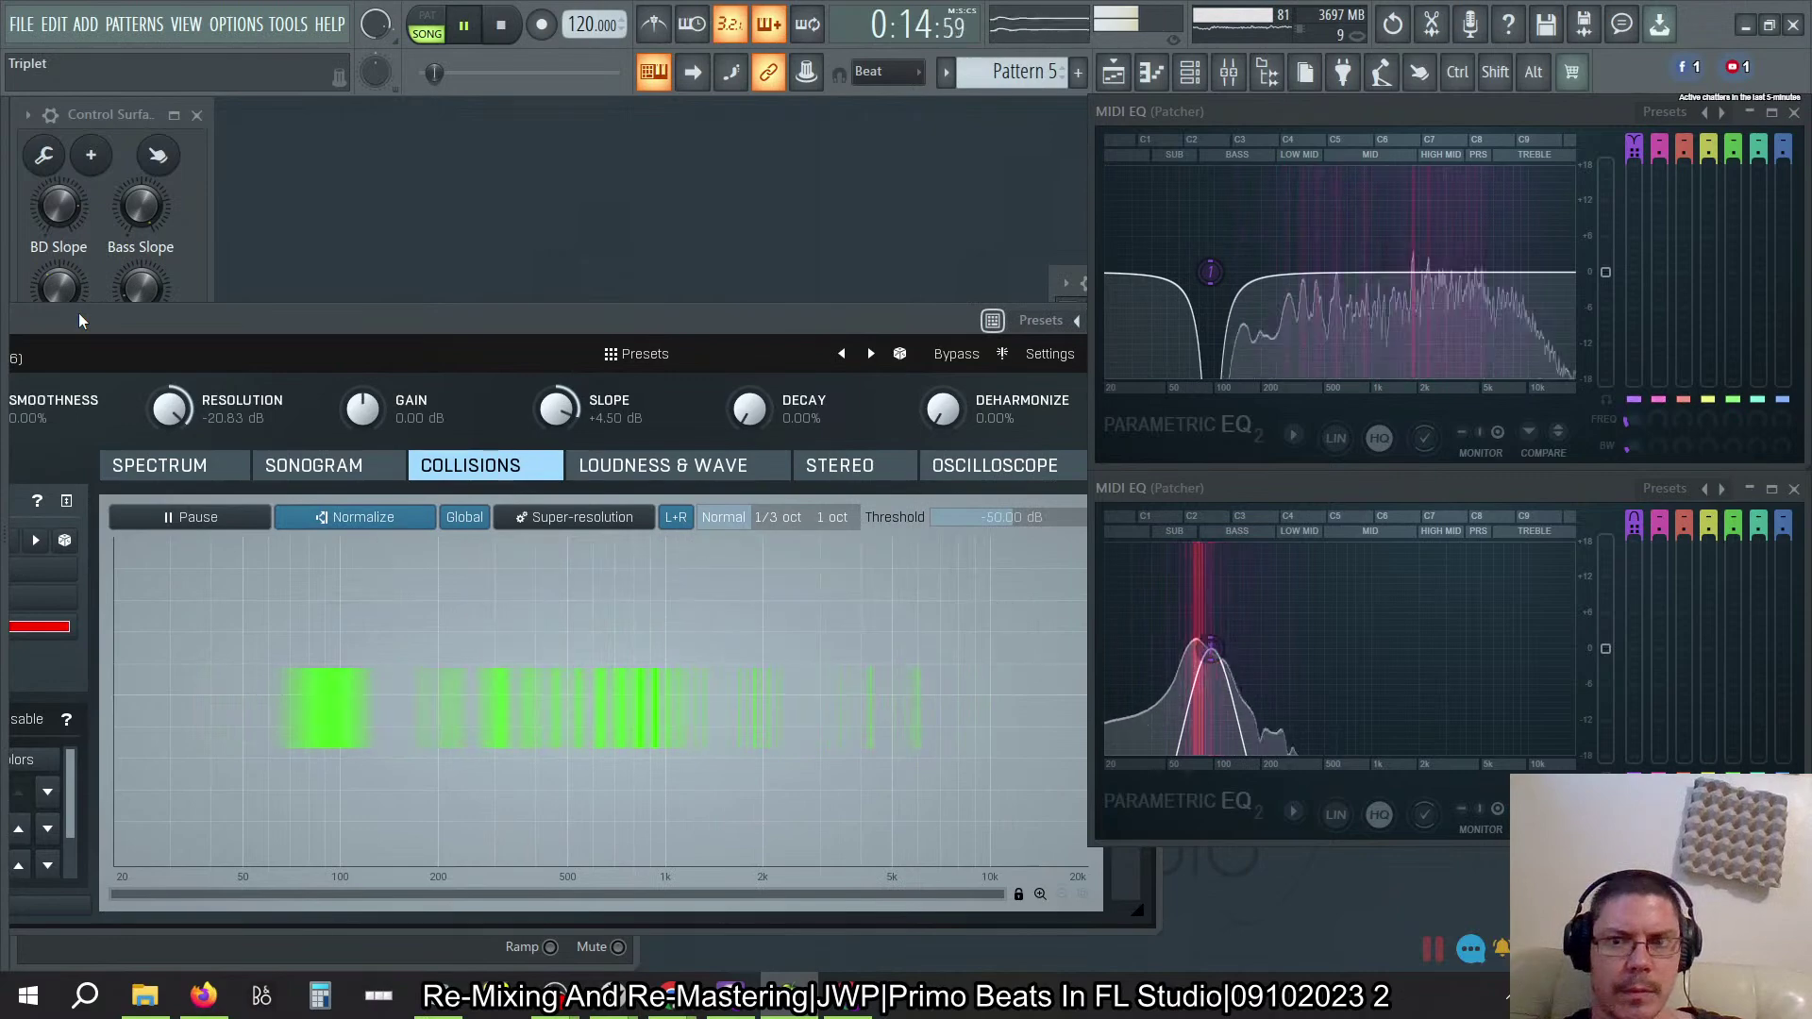
{"action": "left_click_drag", "start_coordinate": [79, 314], "coordinate": [1, 299]}
{"action": "left_click_drag", "start_coordinate": [1, 298], "coordinate": [279, 310]}
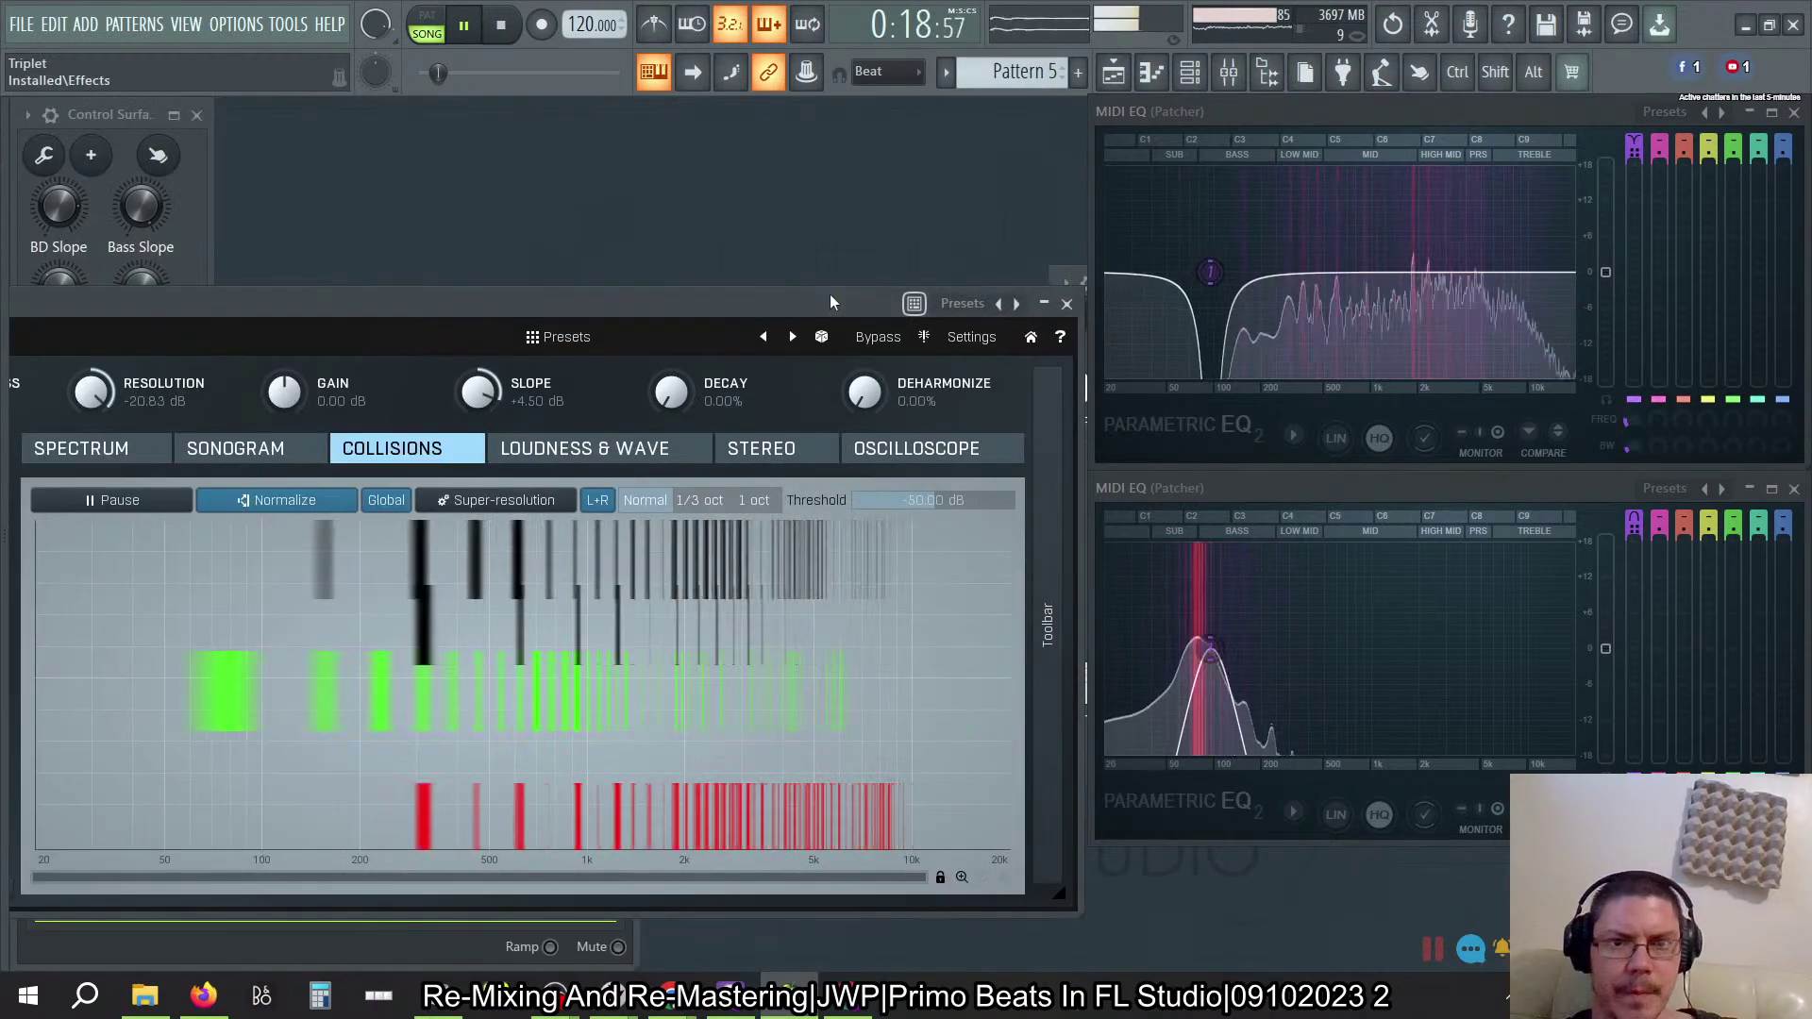
{"action": "left_click", "coordinate": [1067, 306]}
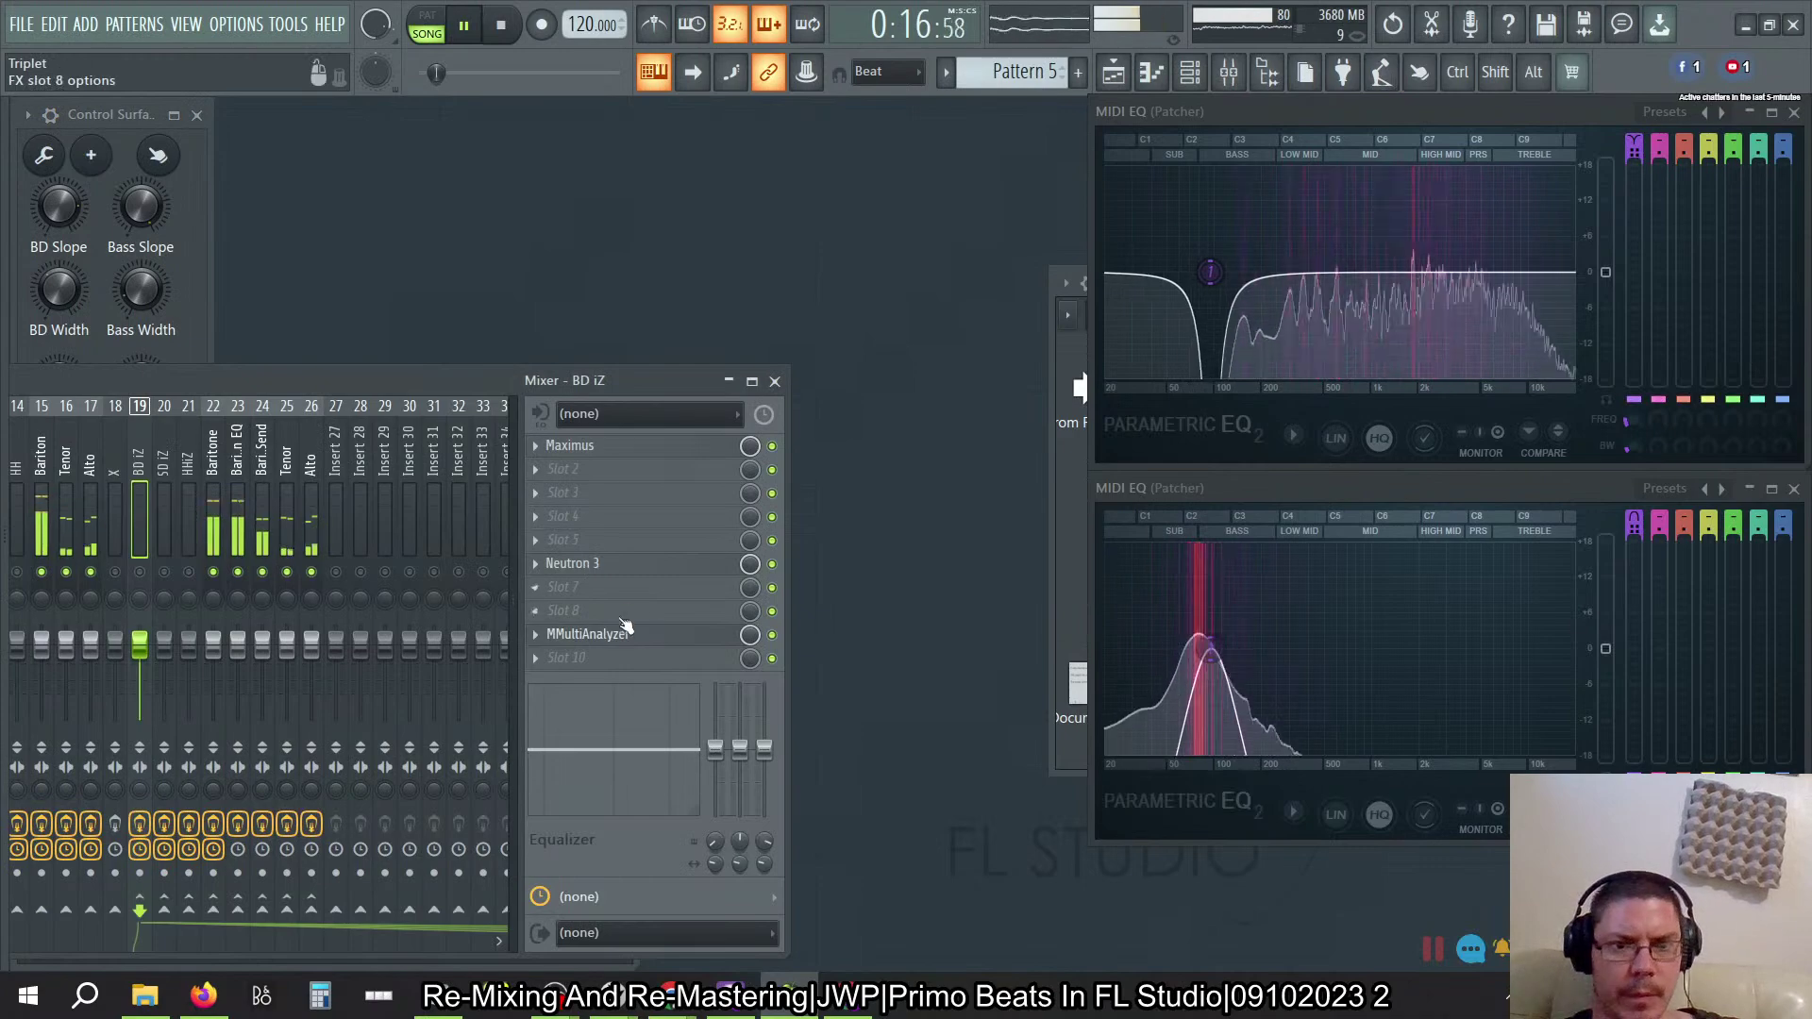
Step: Reopen MMultiAnalyzer from the BD iZ track and collapse its visual parameters and graphs panel
{"action": "left_click", "coordinate": [598, 638]}
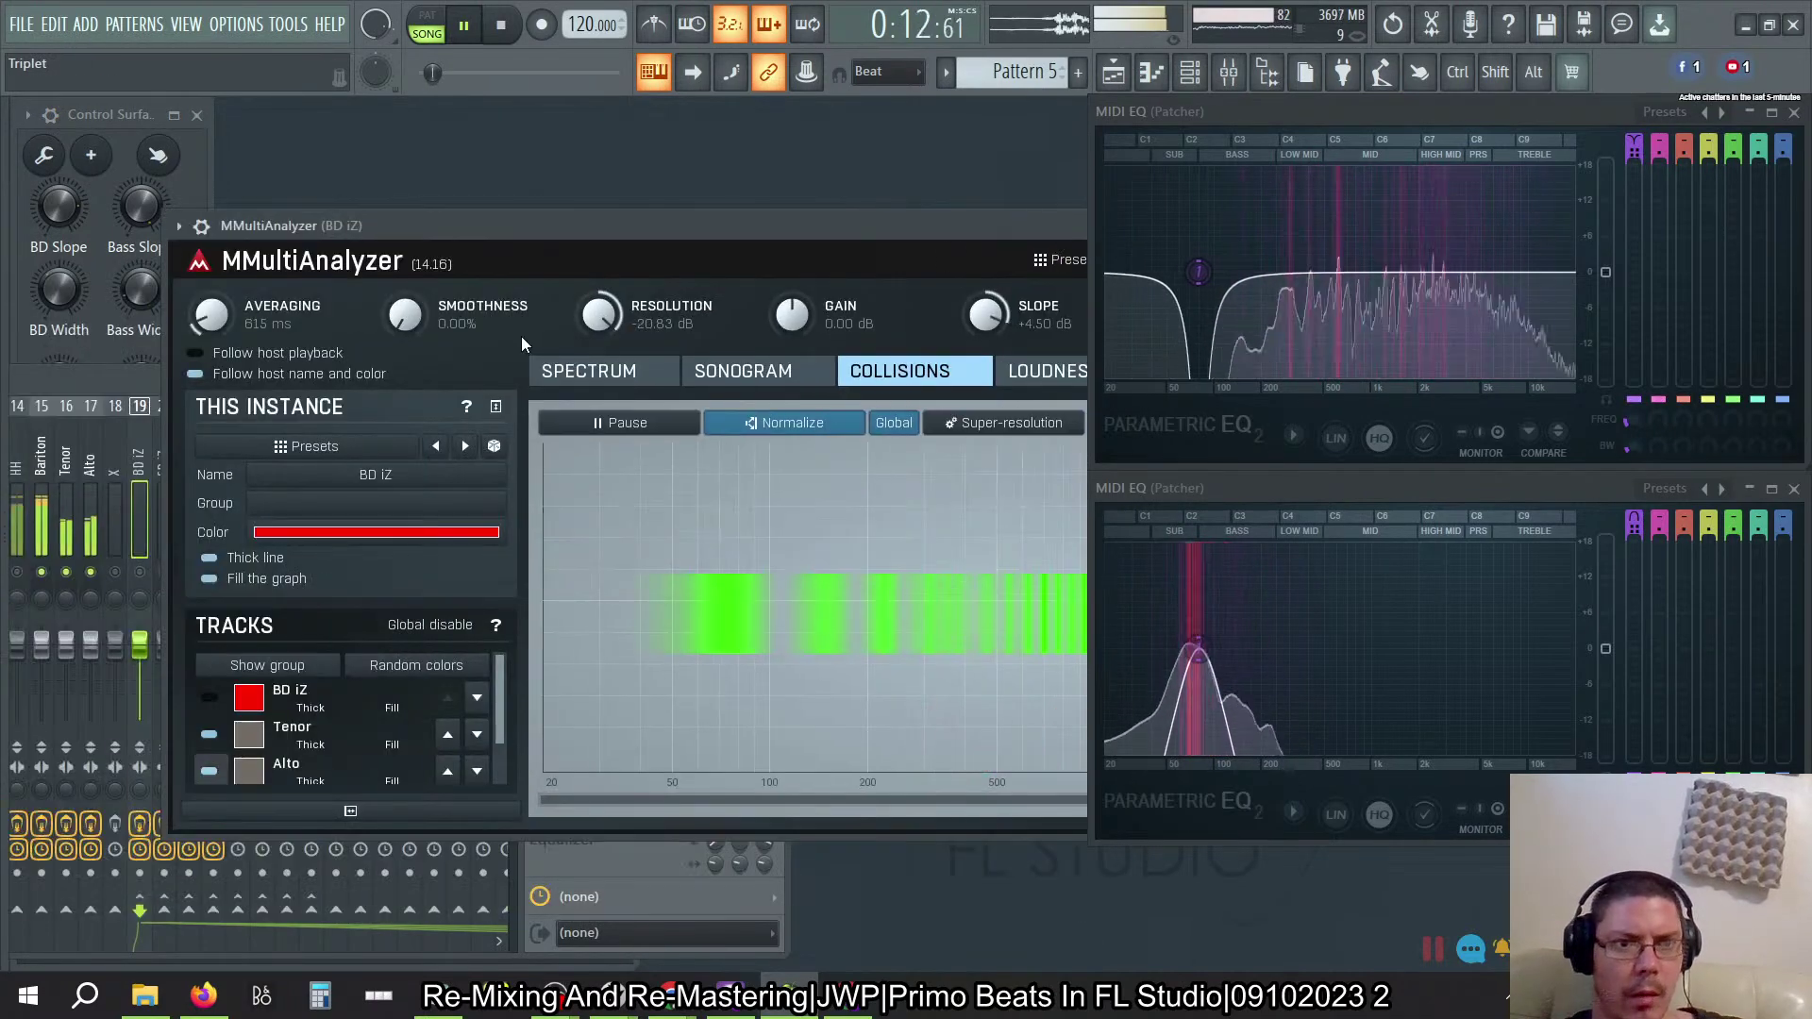
{"action": "left_click", "coordinate": [350, 810]}
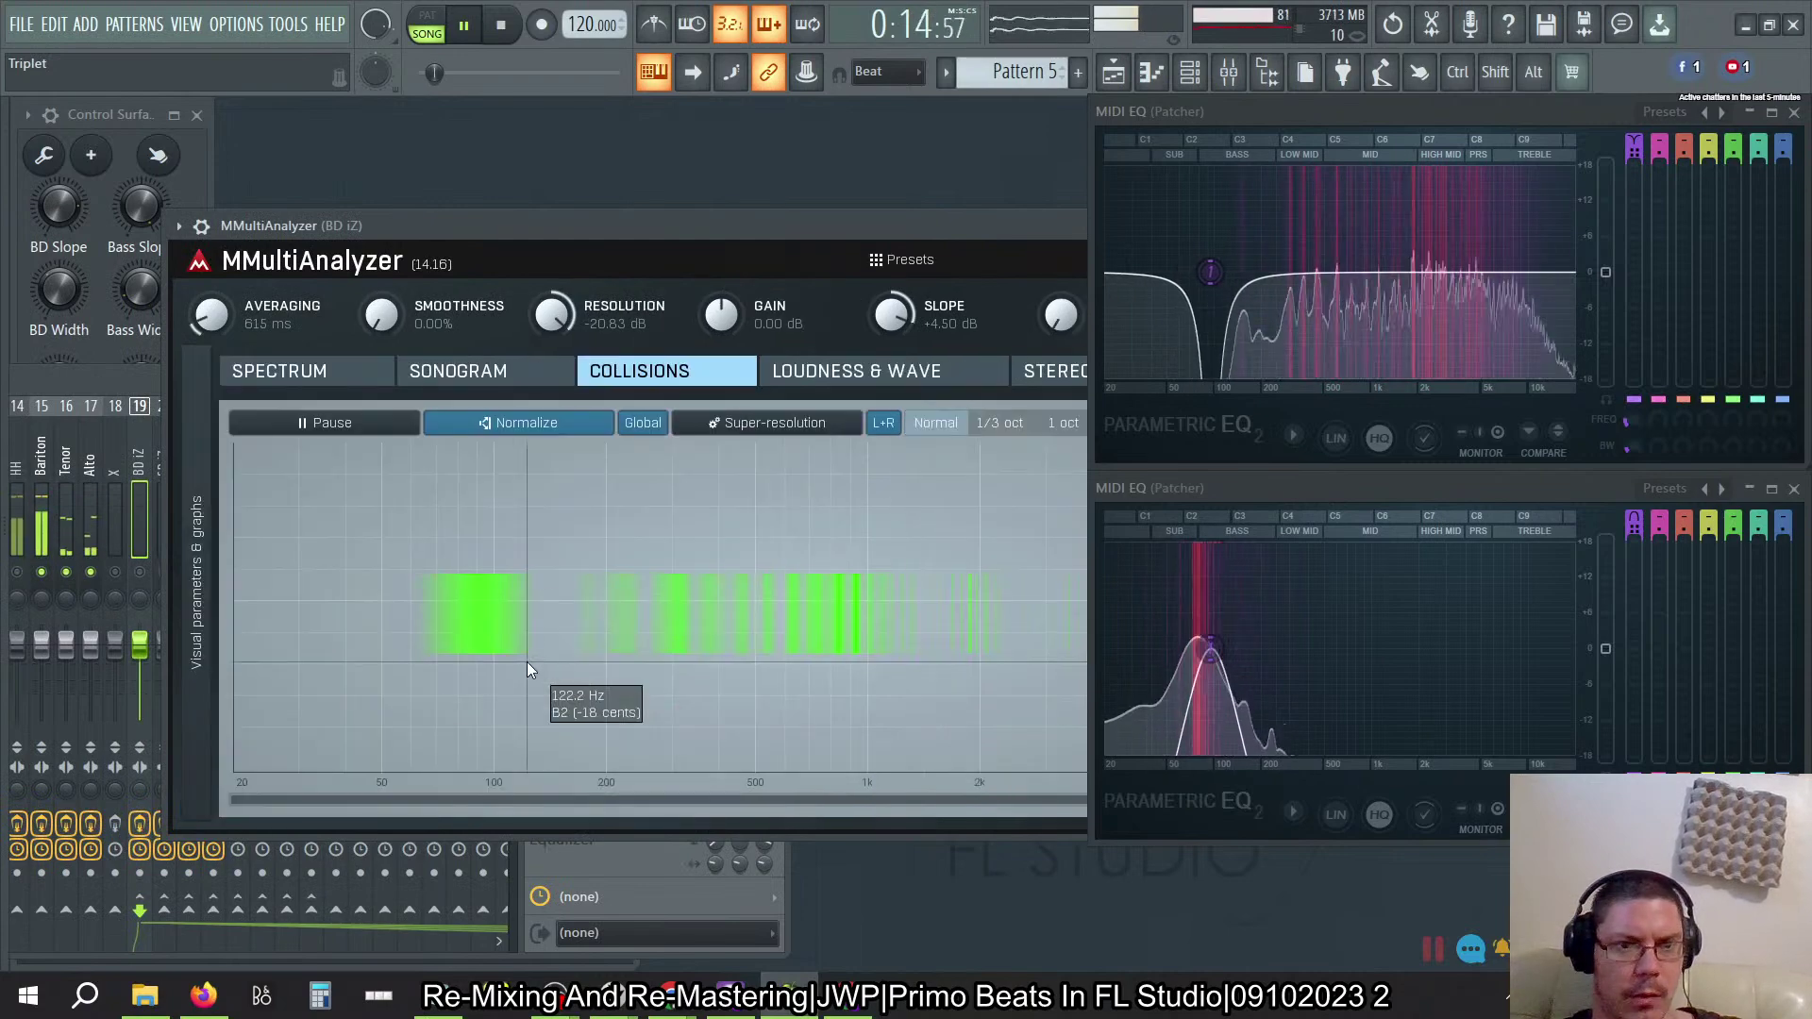
{"action": "left_click_drag", "start_coordinate": [466, 233], "coordinate": [185, 282]}
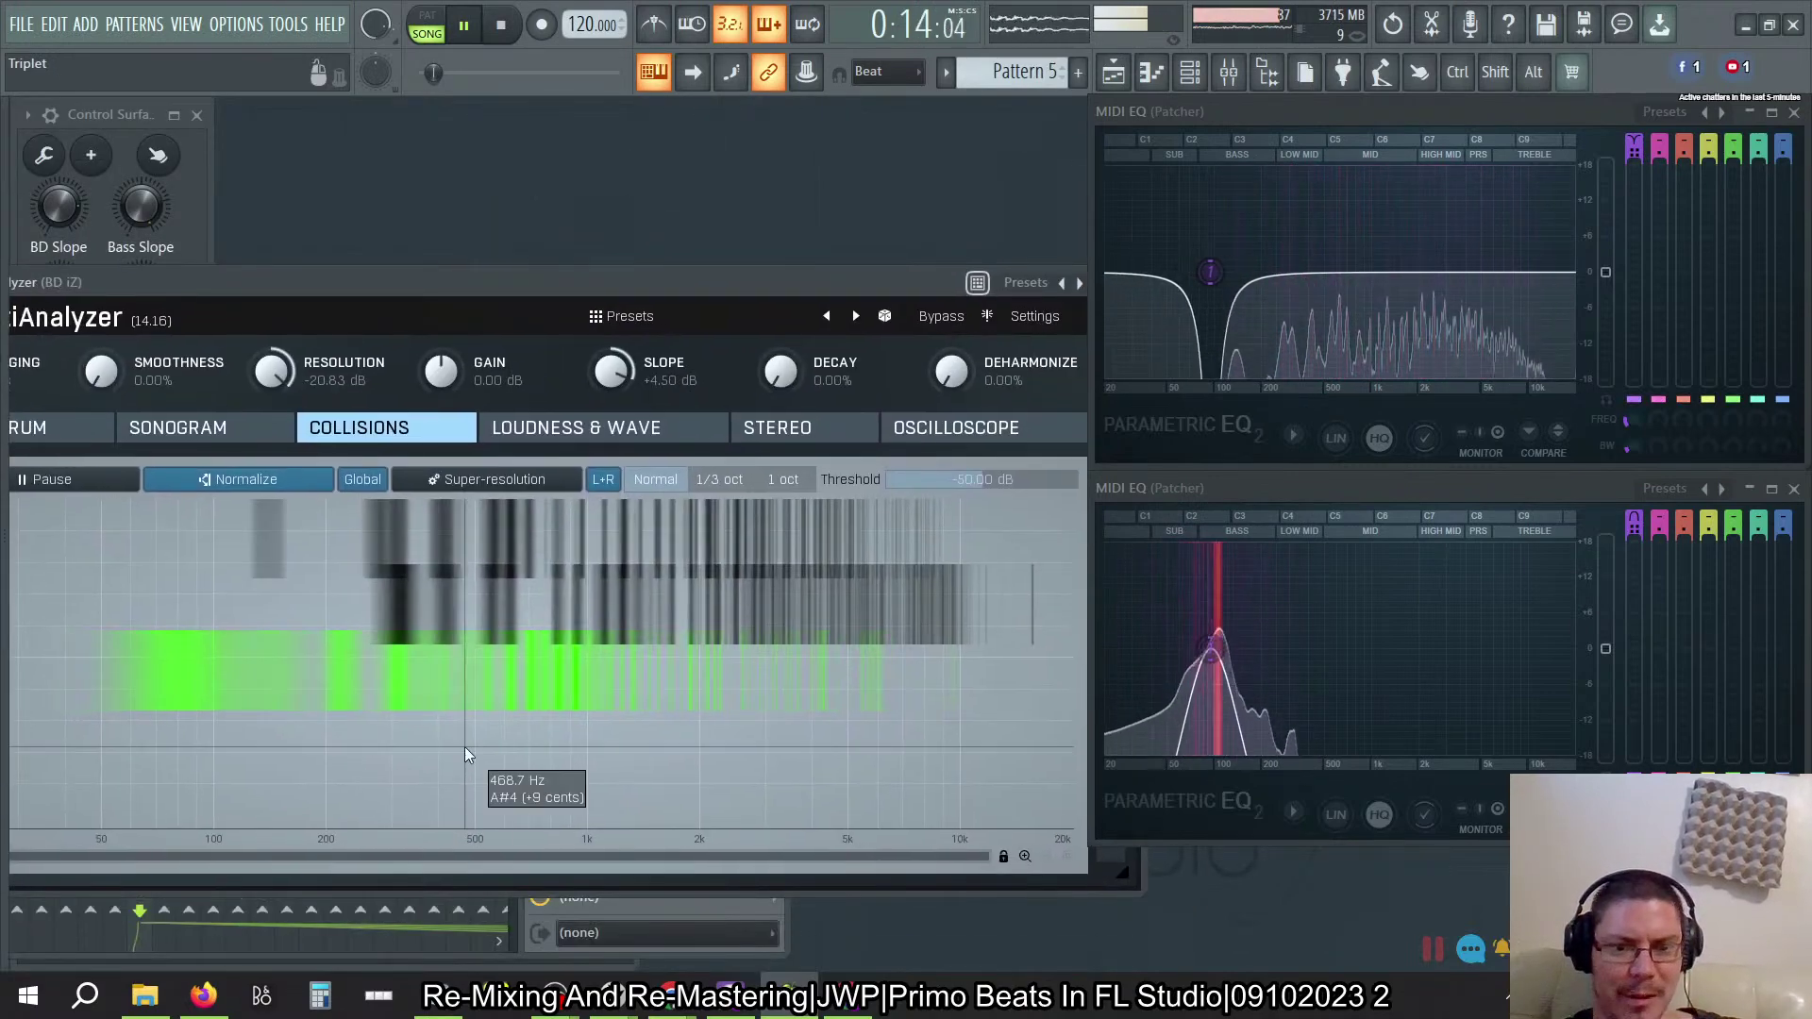
Step: Close the mixer and place MMultiAnalyzer between the control surface and the MIDI EQs, above the Baritone Send peak controller
{"action": "left_click", "coordinate": [781, 956]}
{"action": "left_click", "coordinate": [773, 382]}
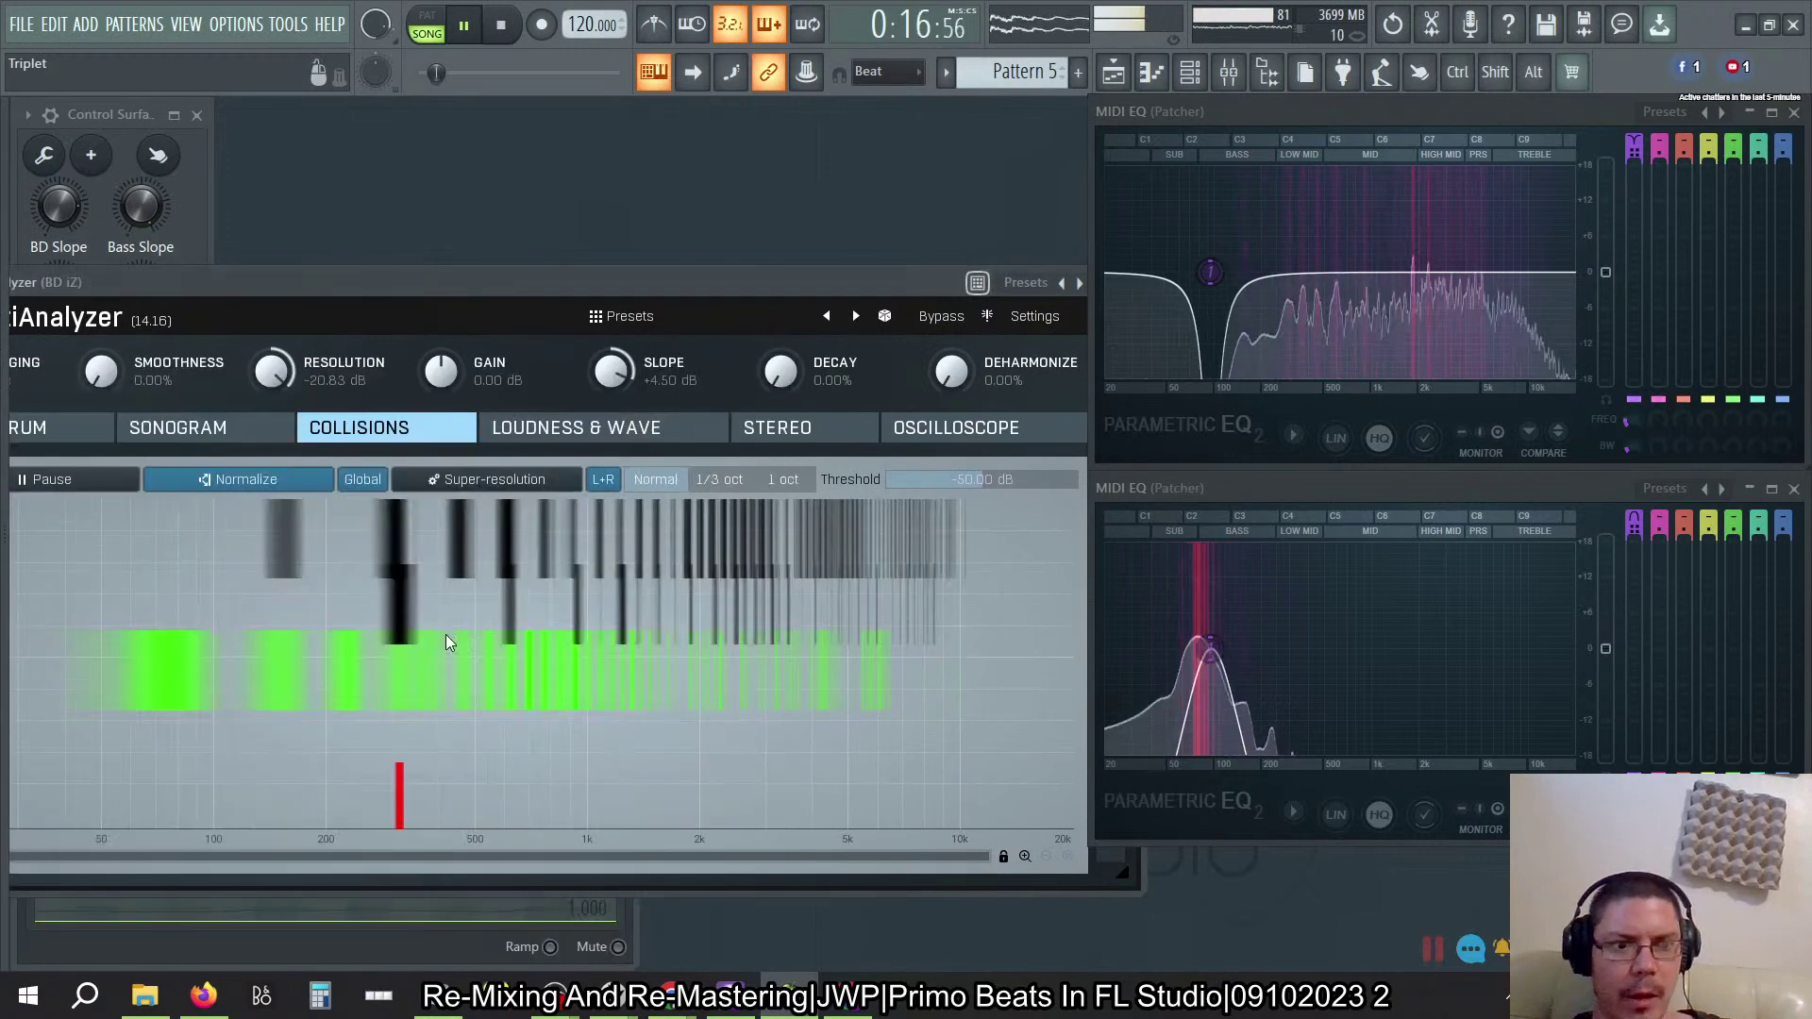
{"action": "left_click", "coordinate": [291, 954]}
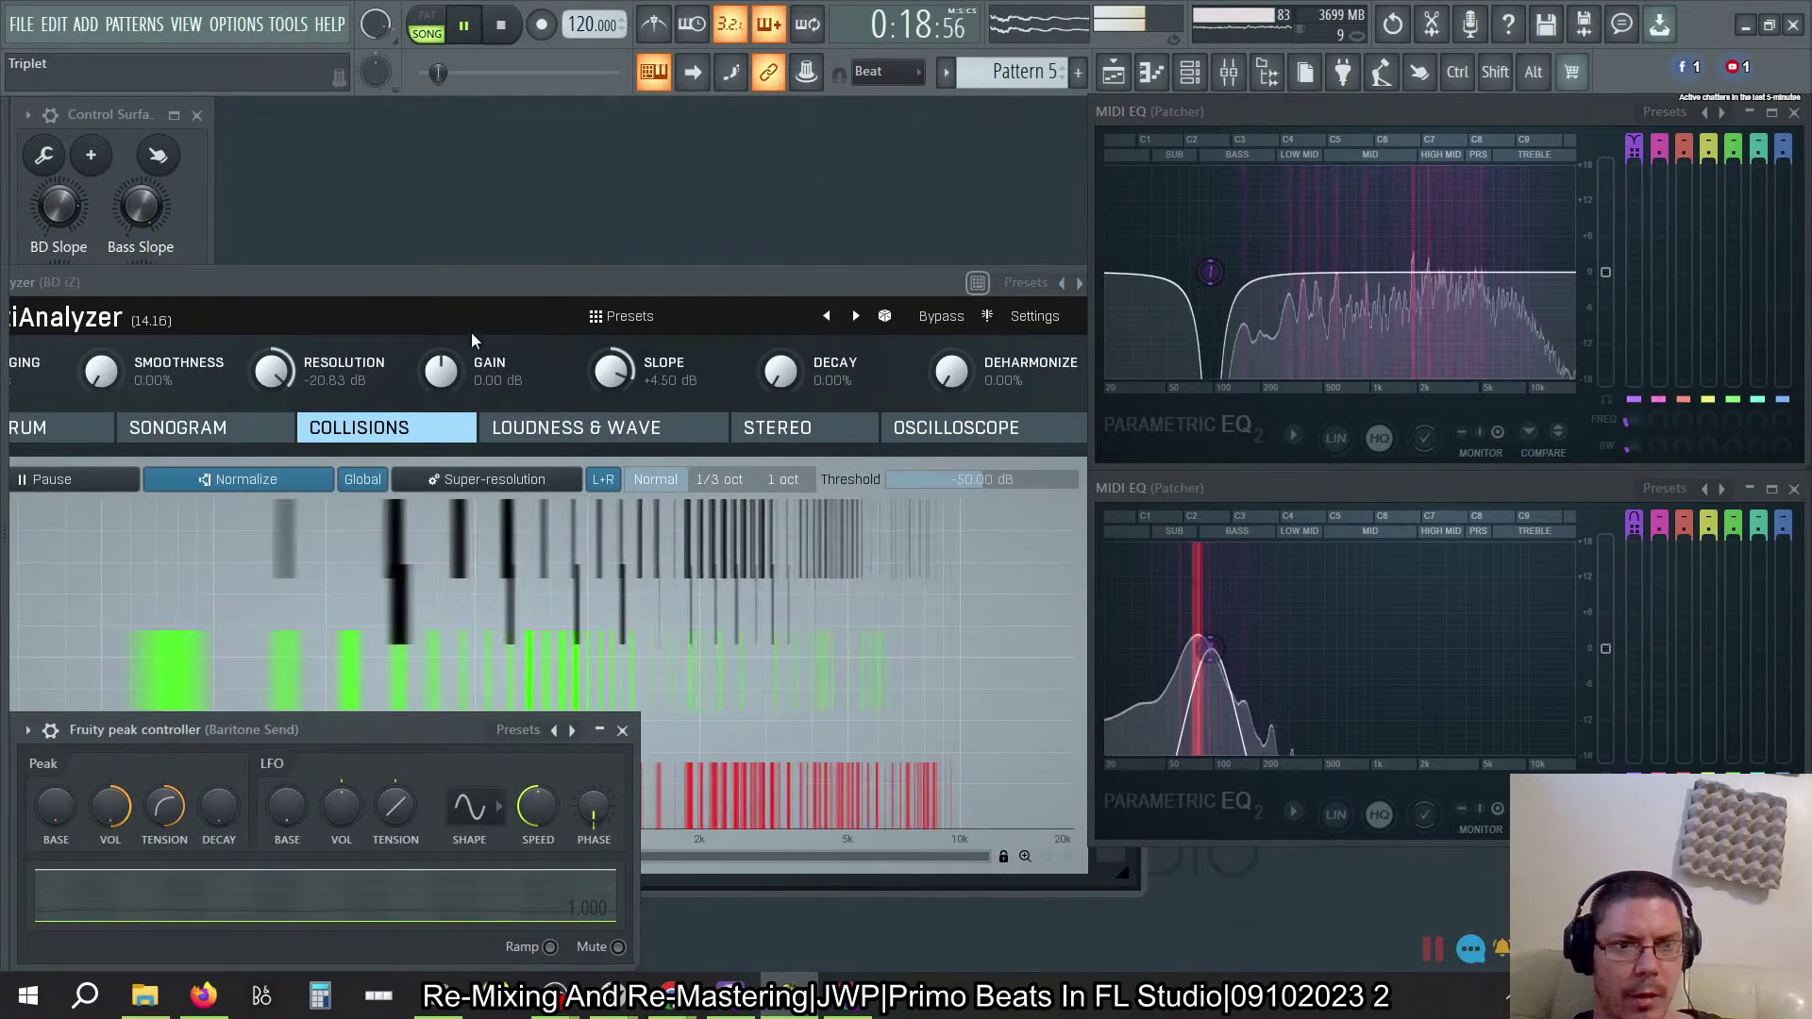
{"action": "left_click_drag", "start_coordinate": [494, 287], "coordinate": [834, 128]}
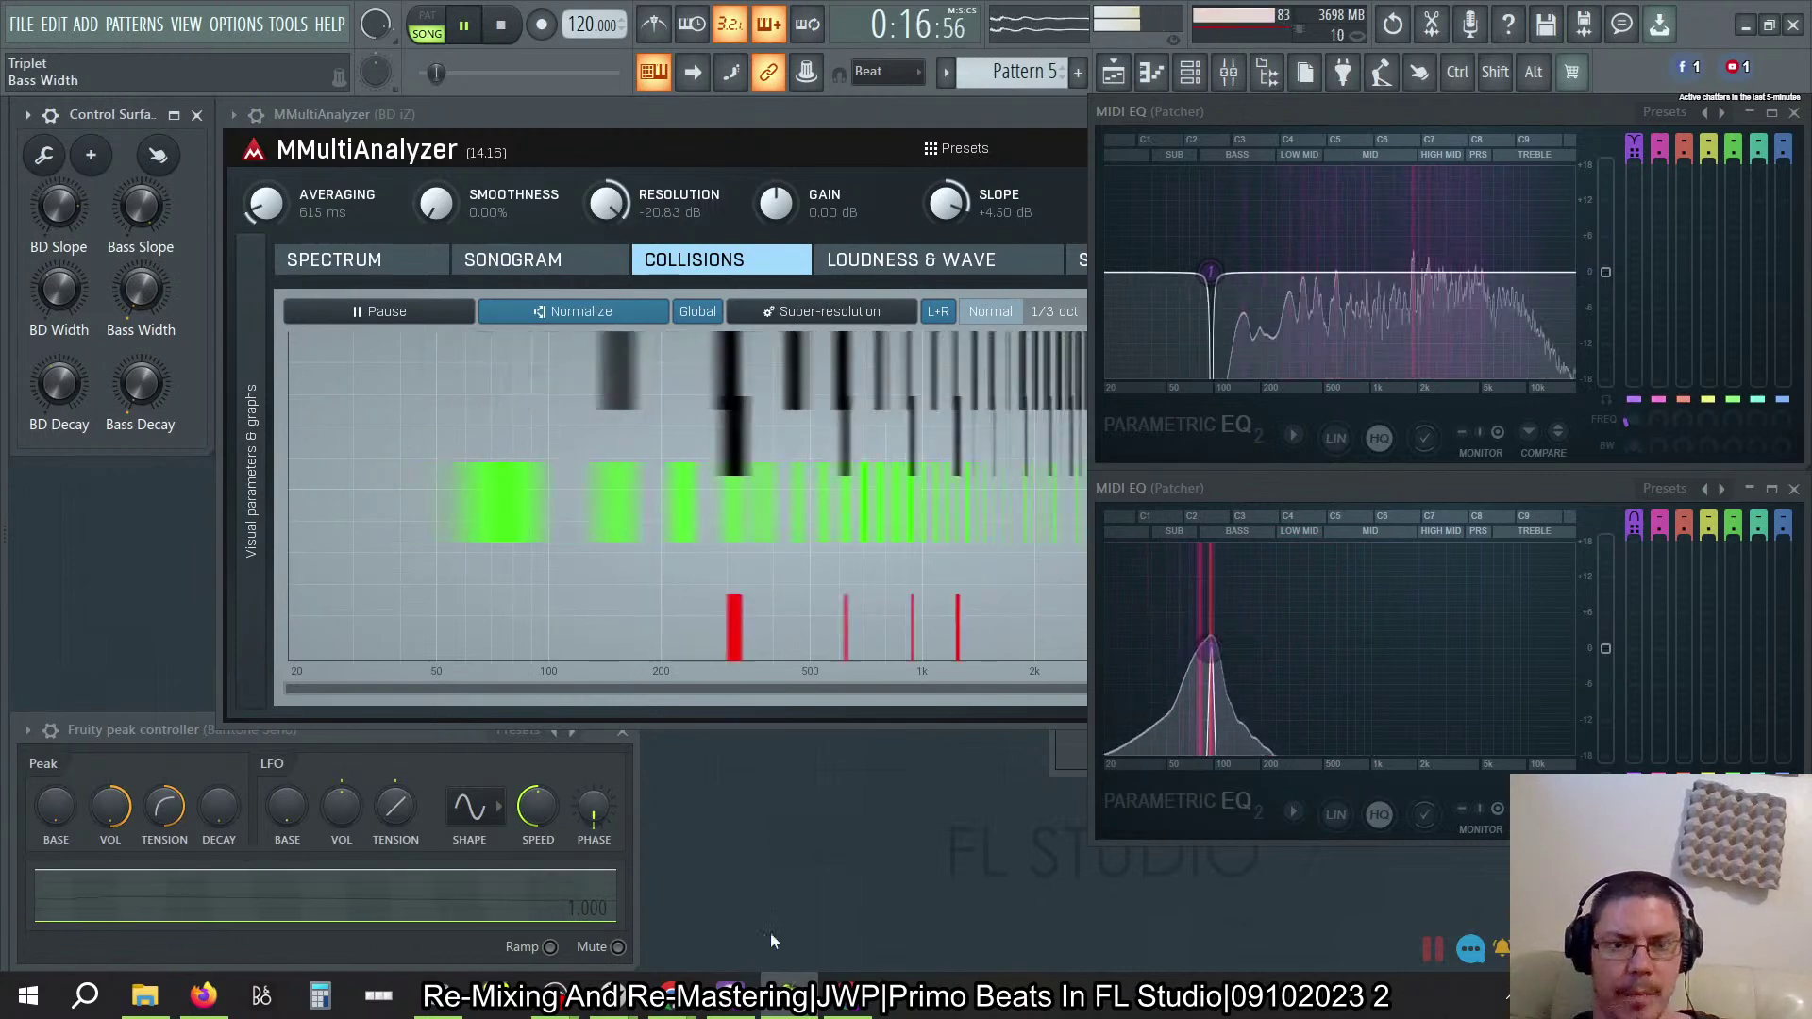
Step: Raise the Bass Width and Bass Decay knobs with the Baritone Send track's Fruity peak controller in view
{"action": "left_click_drag", "start_coordinate": [148, 306], "coordinate": [149, 291]}
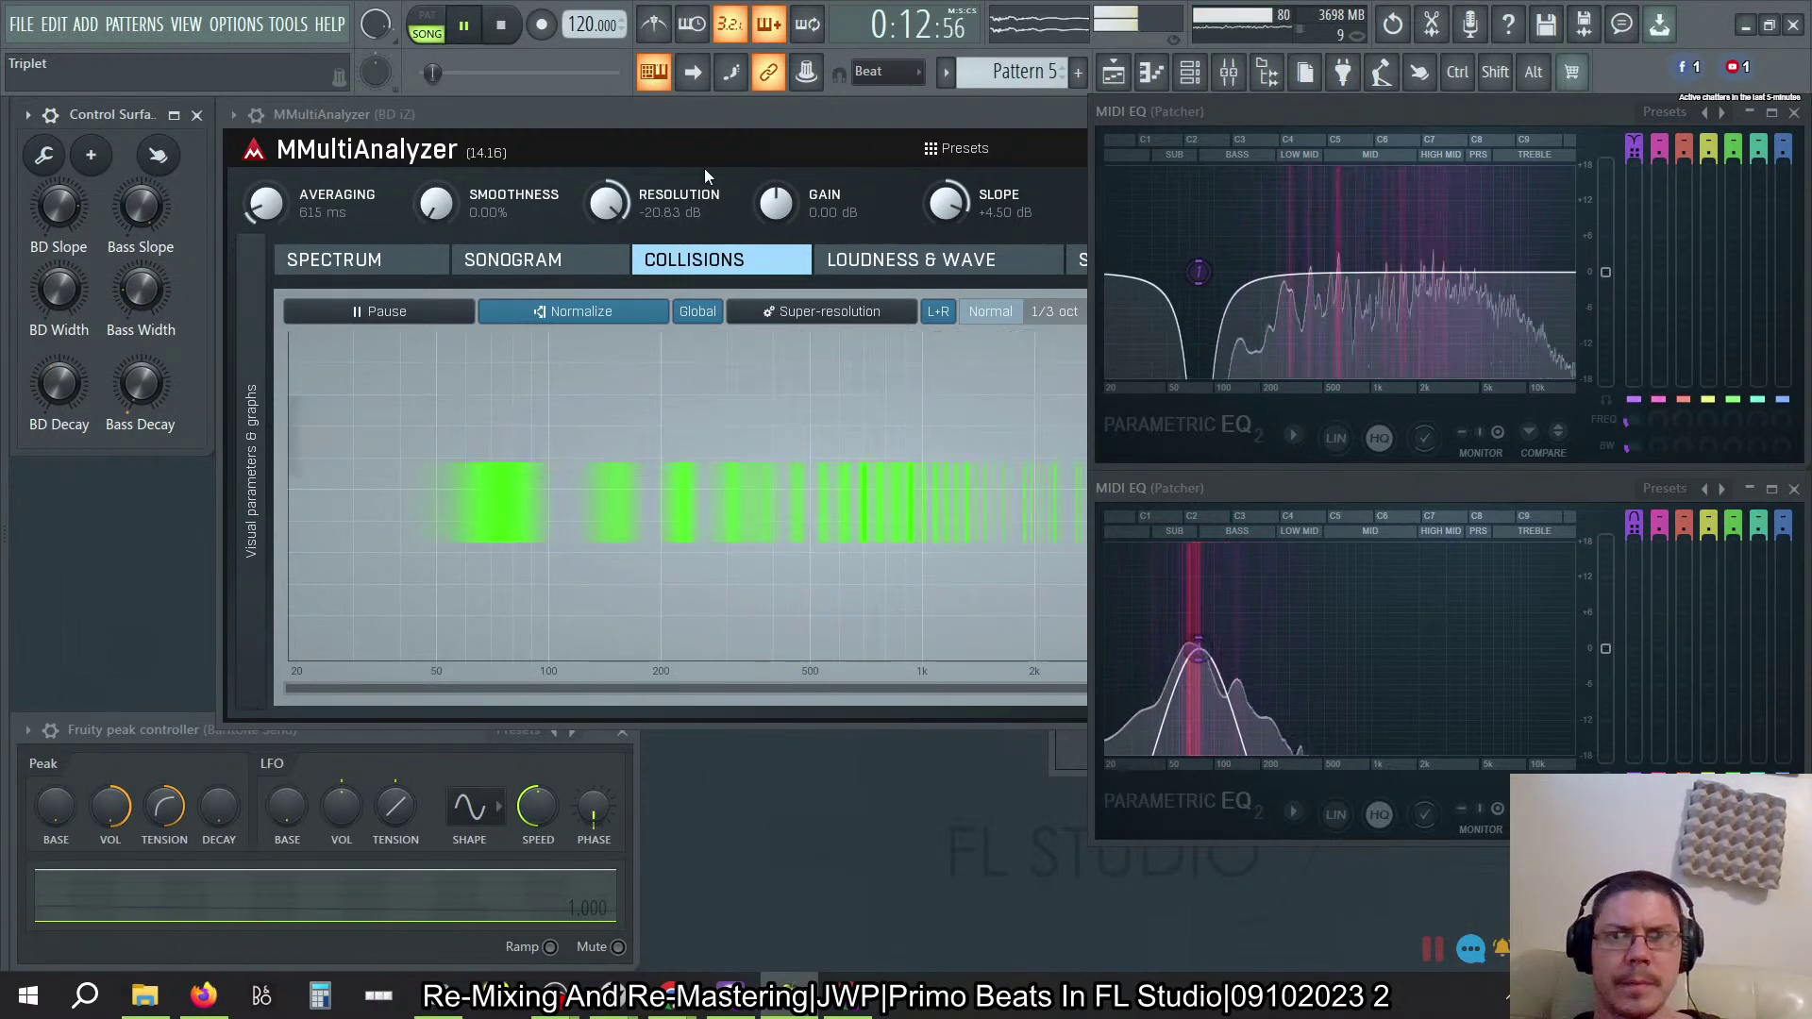
{"action": "left_click", "coordinate": [1229, 74]}
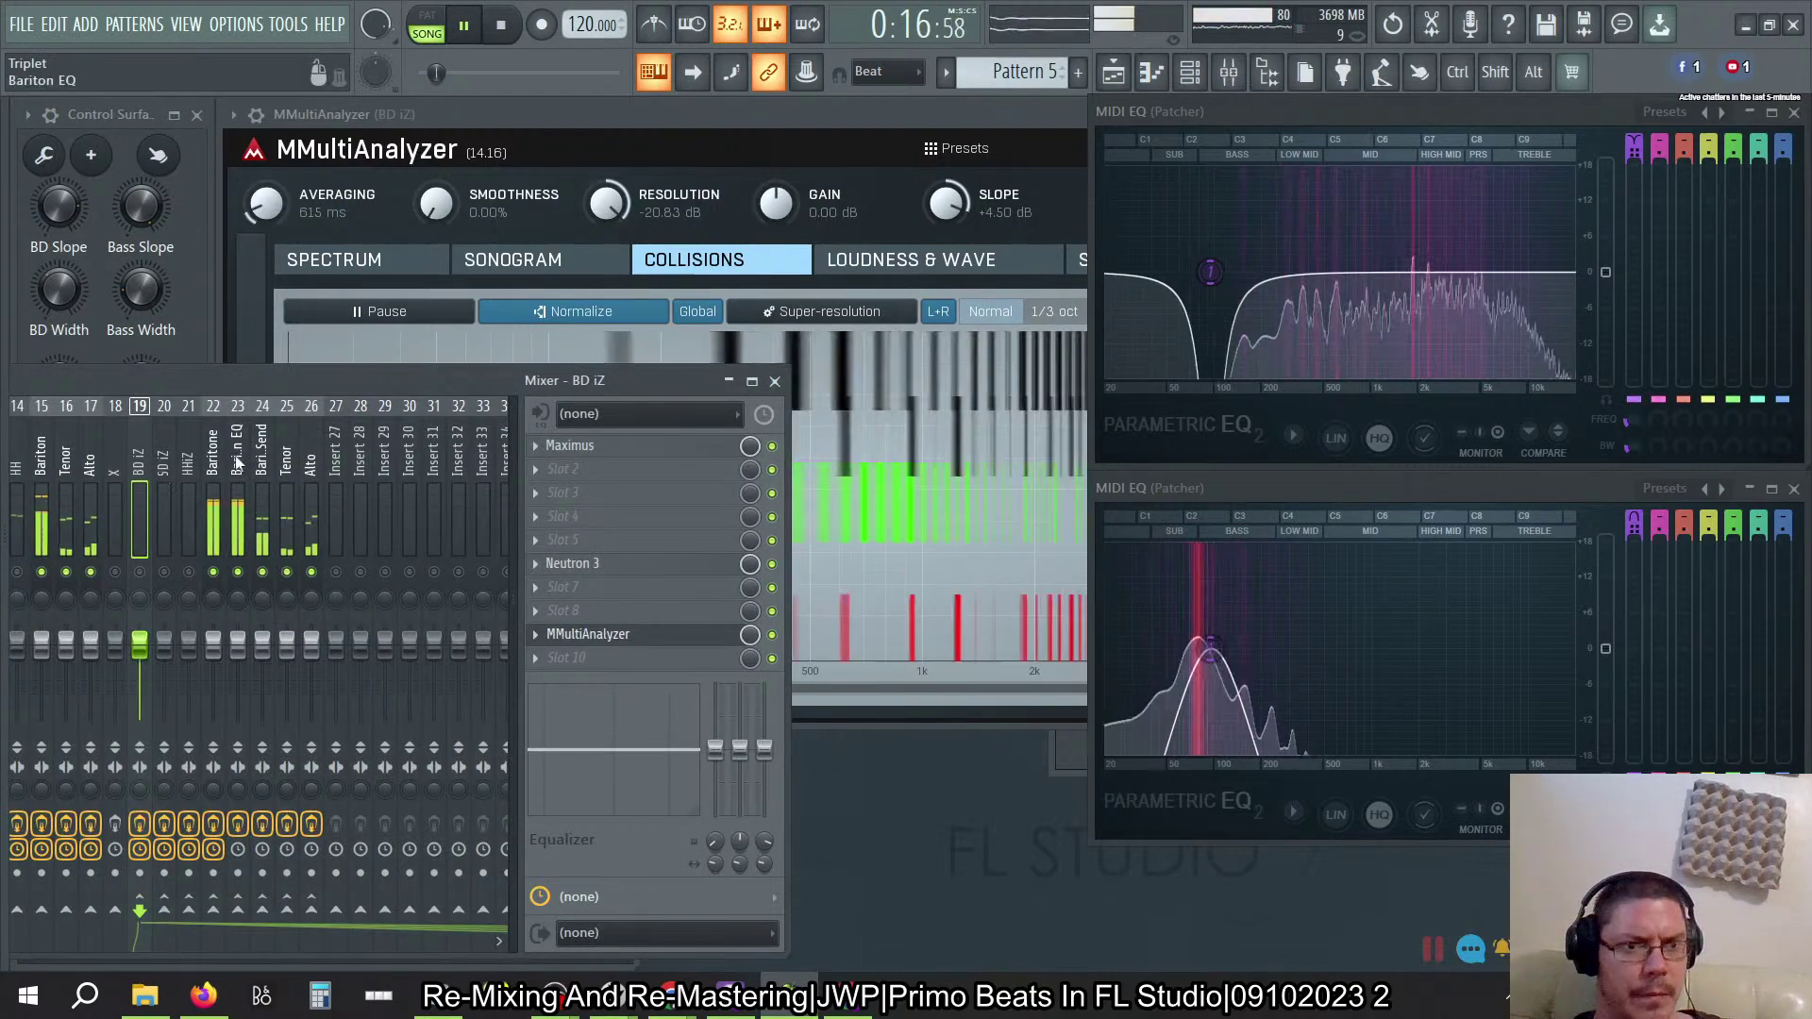
{"action": "left_click", "coordinate": [262, 467]}
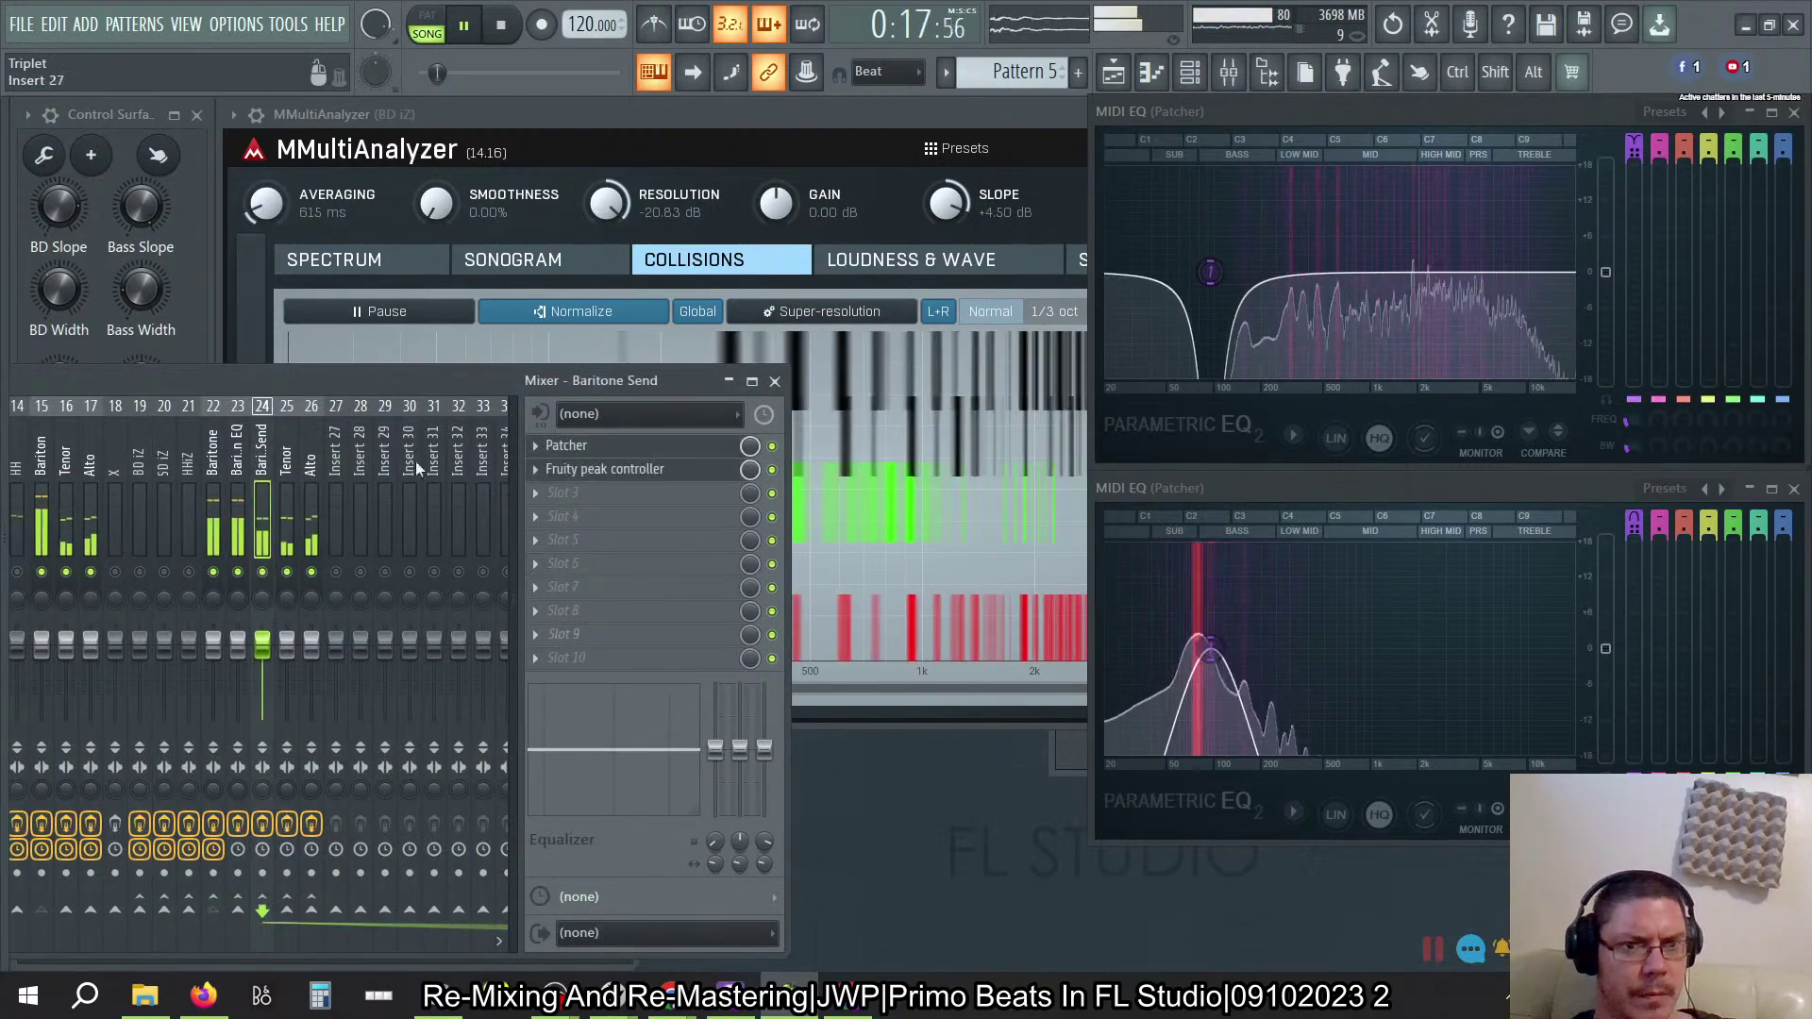
{"action": "left_click", "coordinate": [663, 477]}
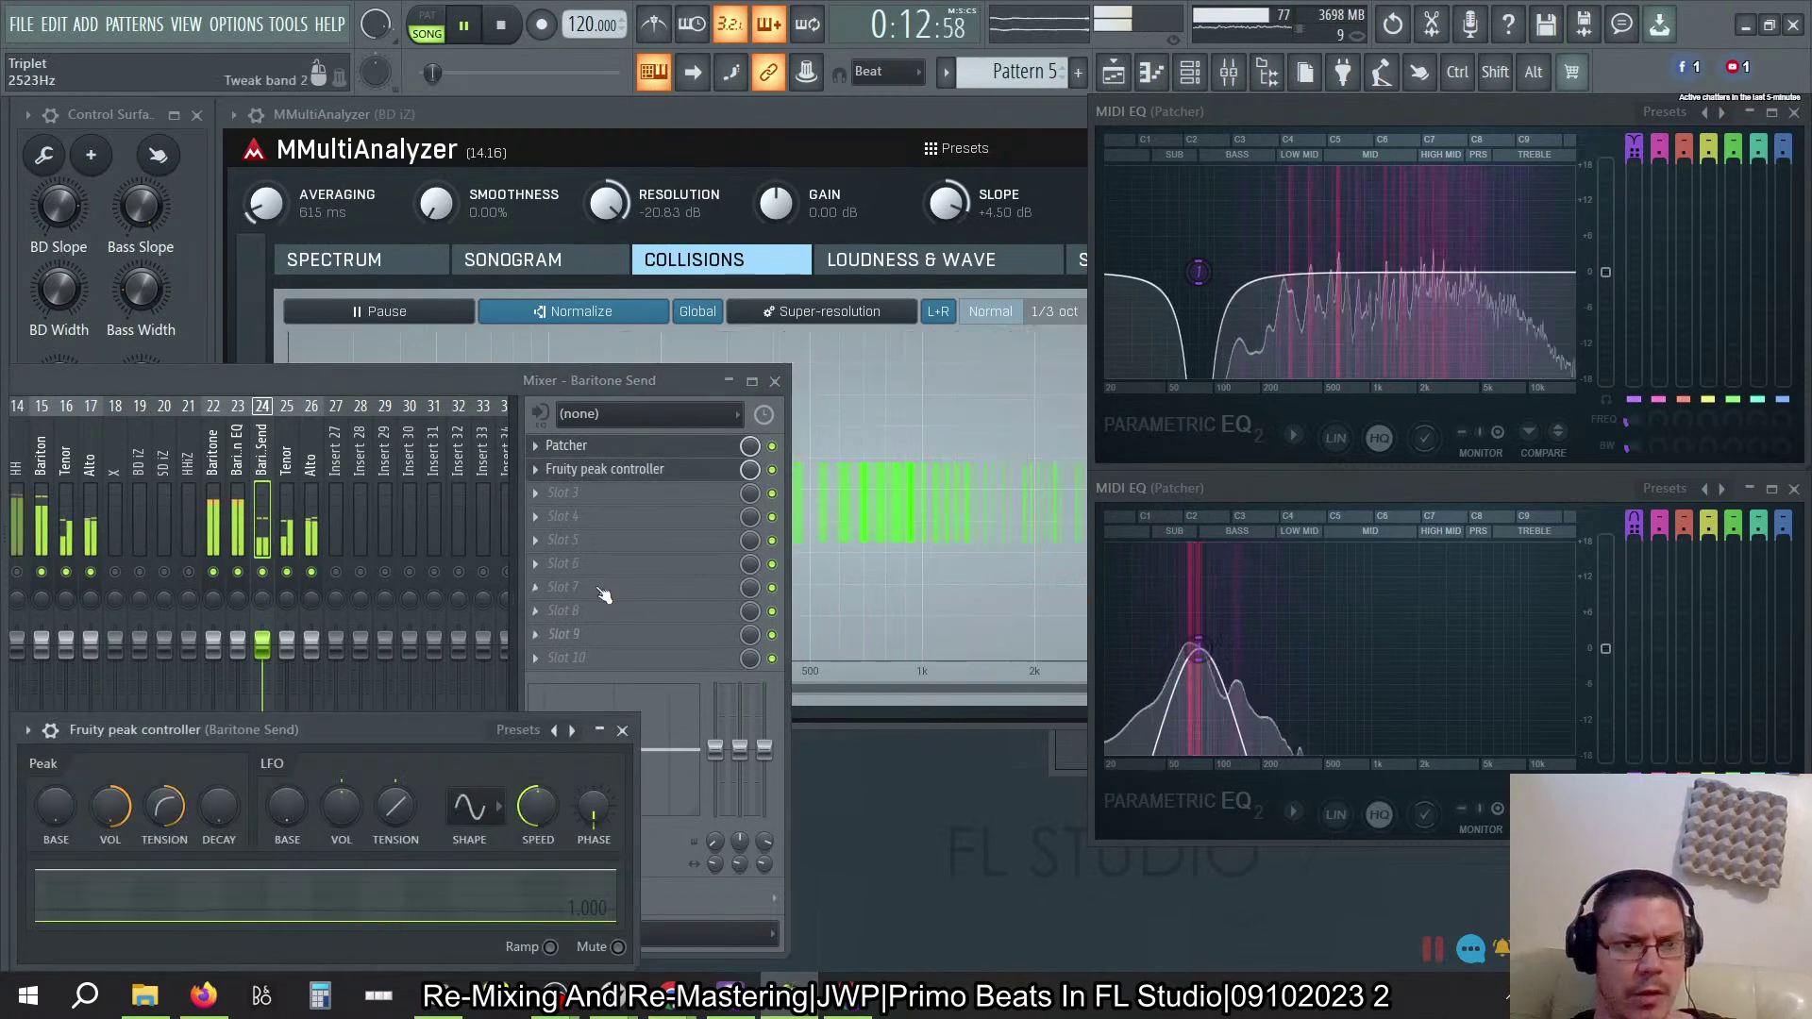
{"action": "left_click", "coordinate": [192, 326]}
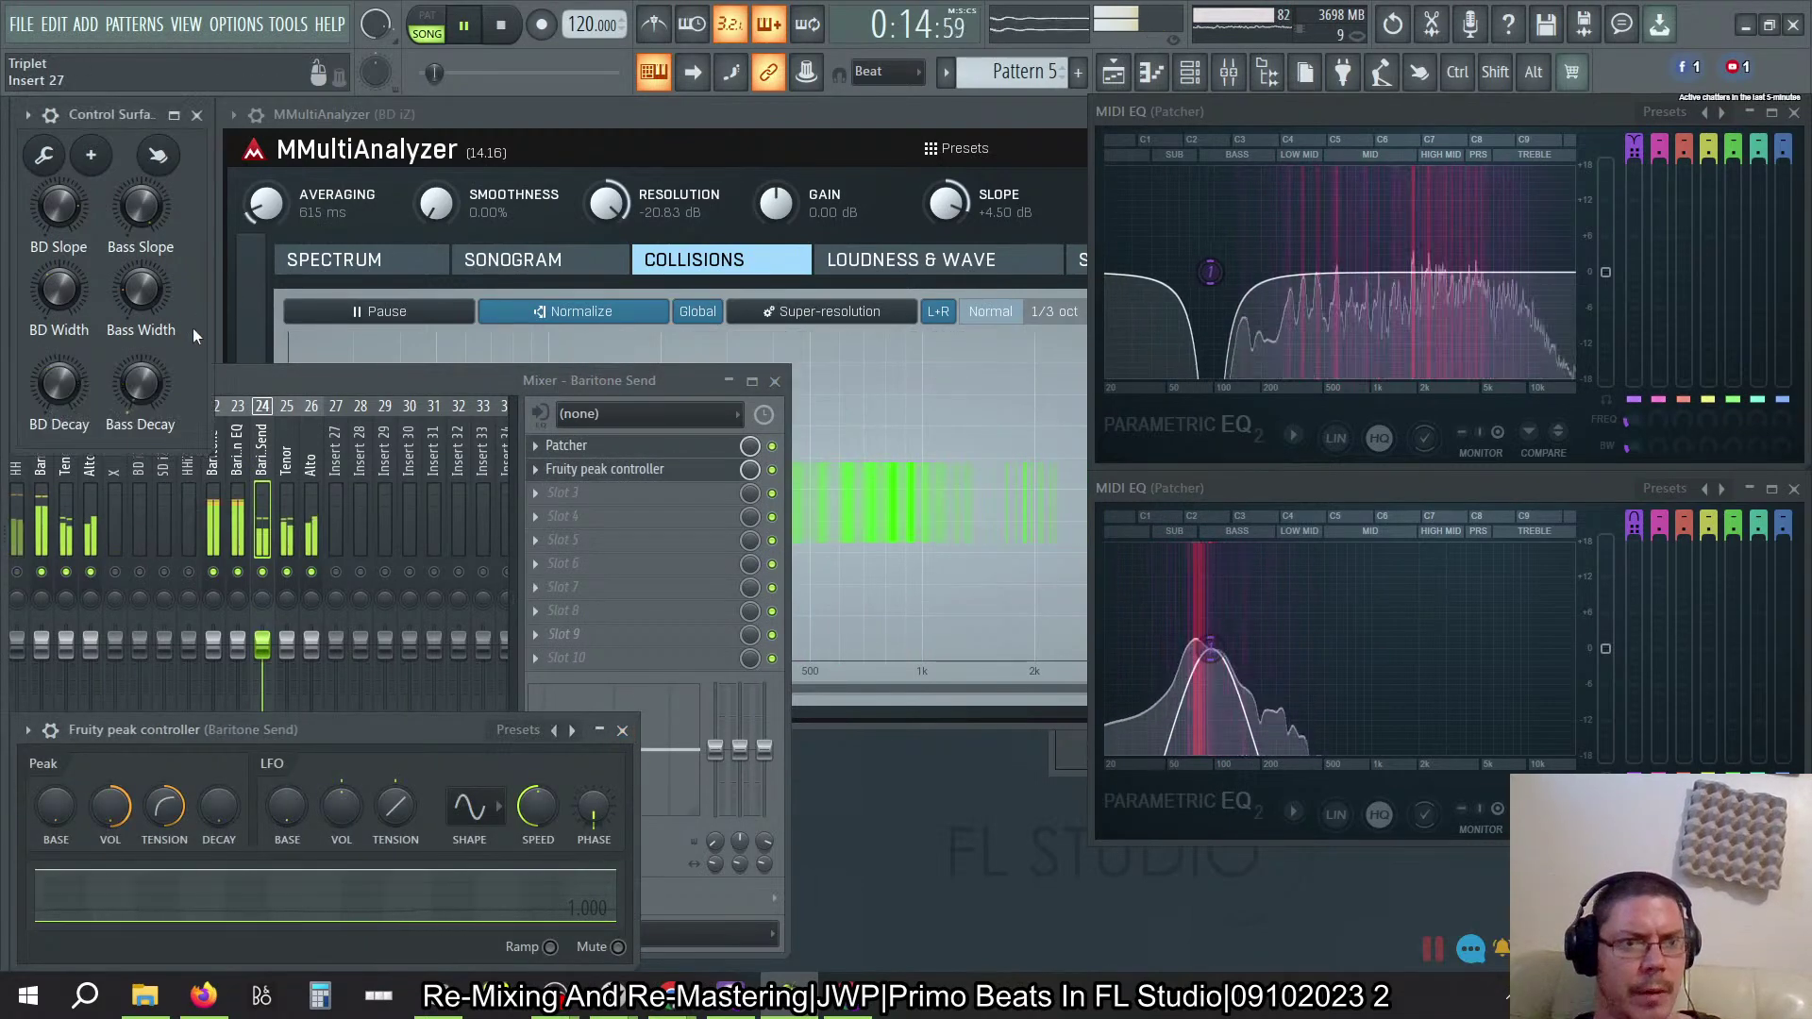
{"action": "left_click_drag", "start_coordinate": [143, 387], "coordinate": [143, 324]}
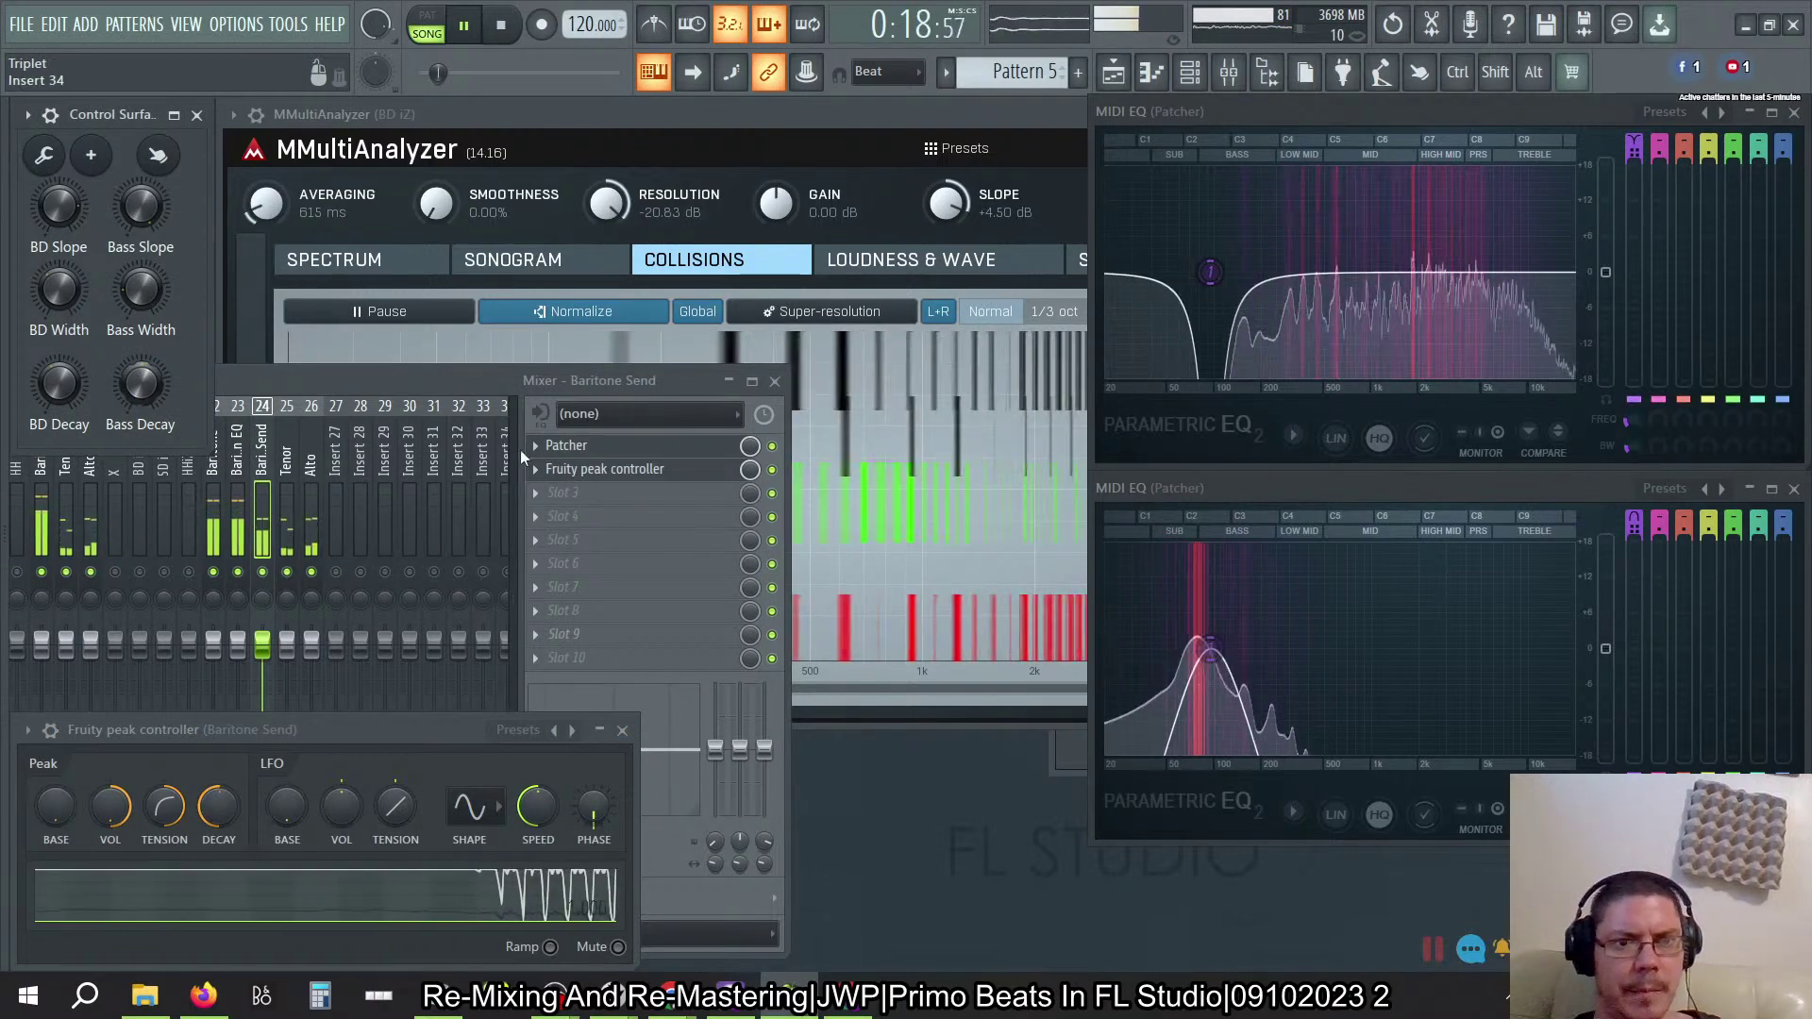
Step: Close the Fruity peak controller and the mixer, leaving the control surface, MMultiAnalyzer and both MIDI EQs in view
{"action": "left_click", "coordinate": [622, 730]}
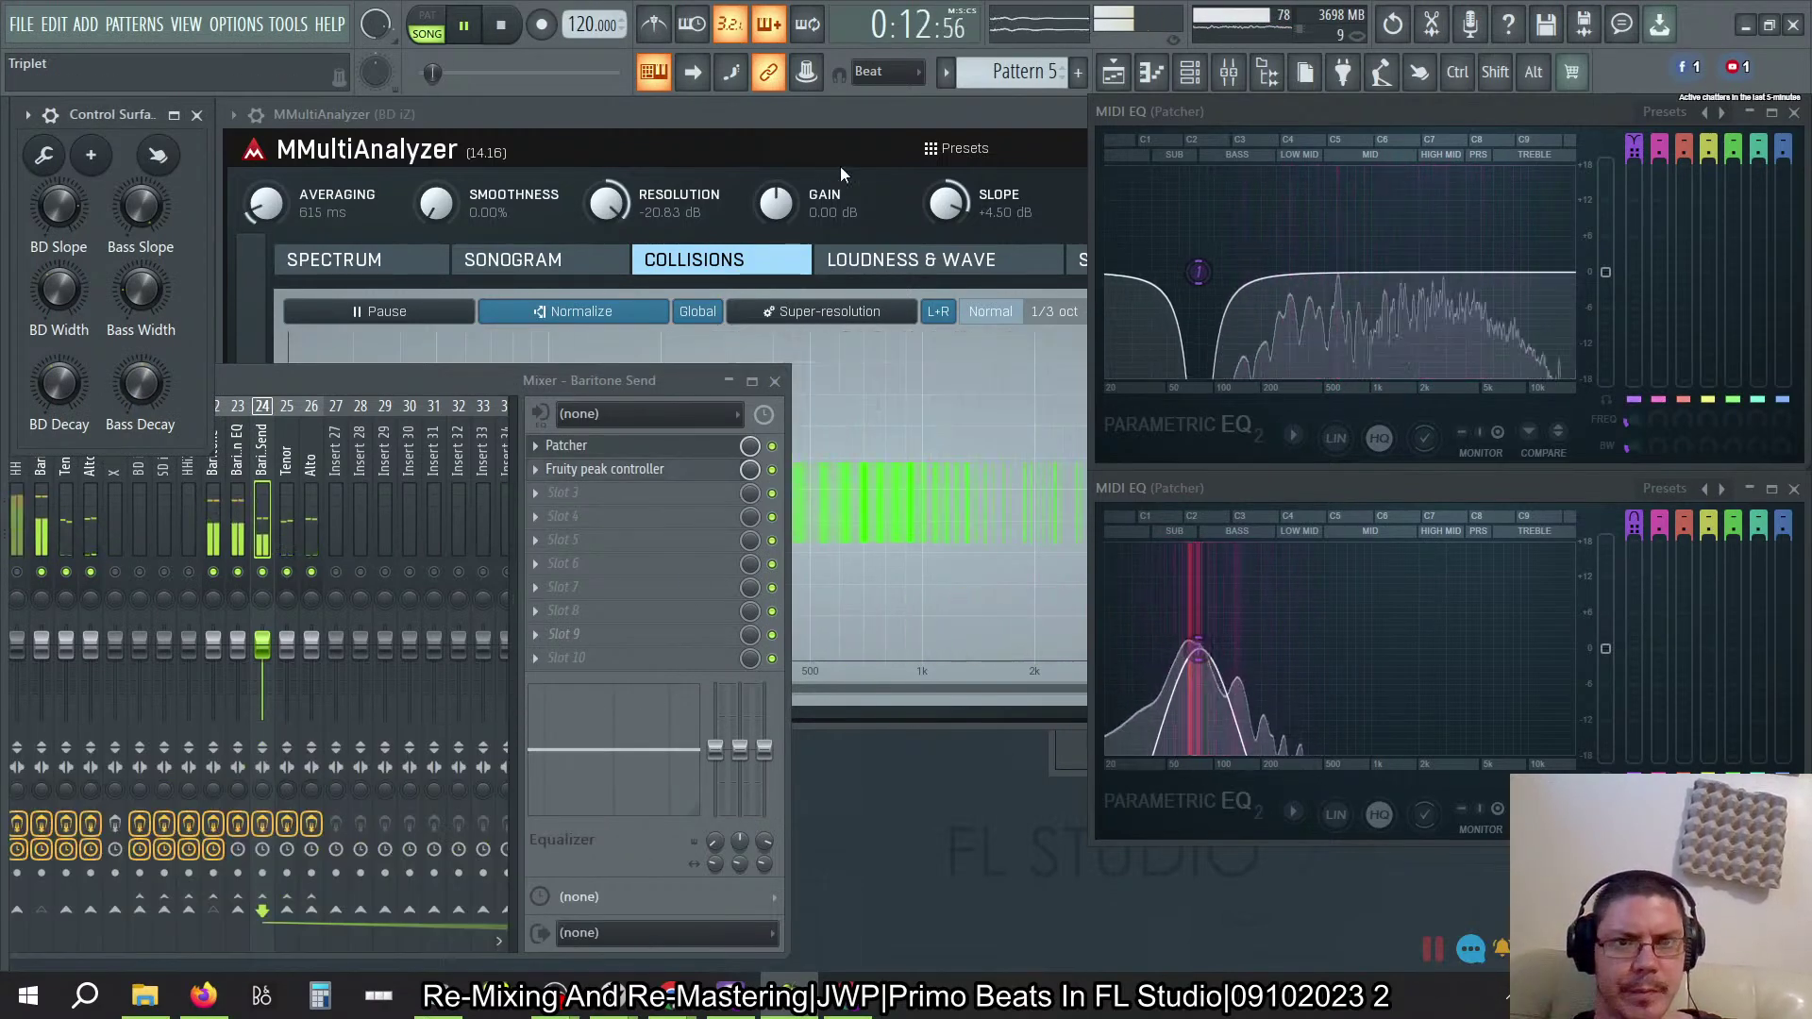
{"action": "left_click", "coordinate": [801, 123]}
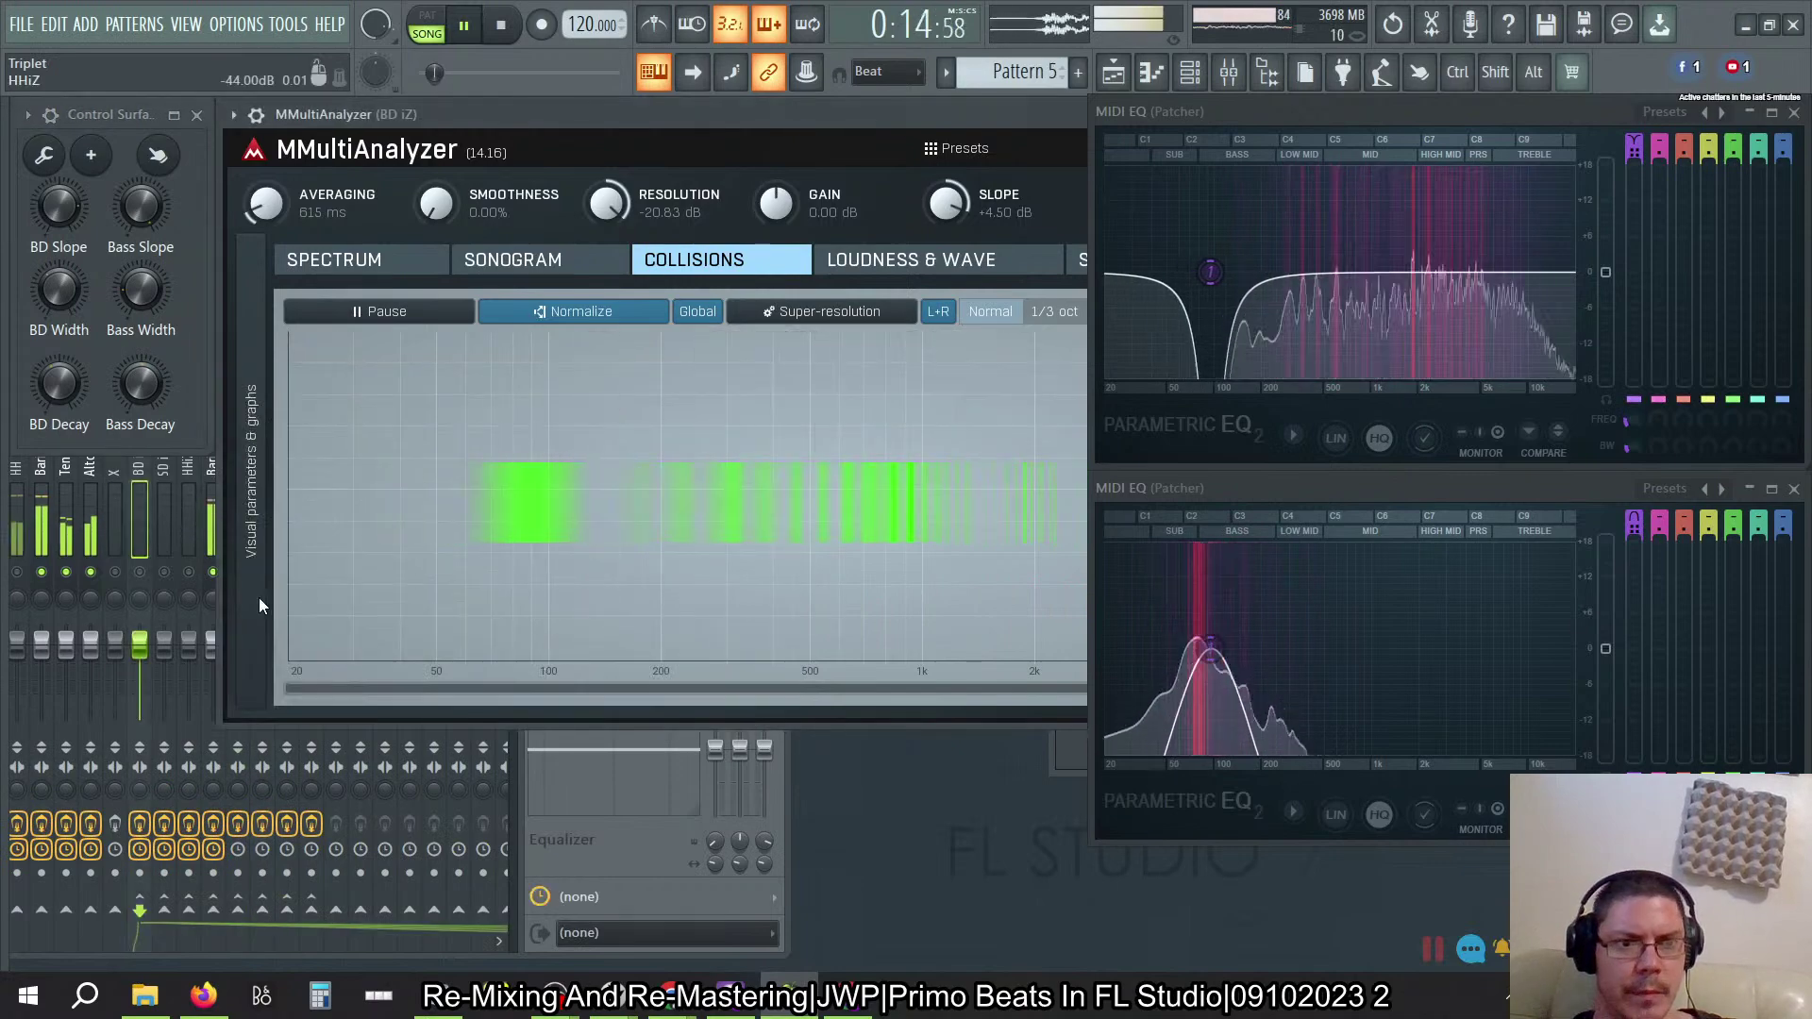
{"action": "left_click", "coordinate": [375, 662]}
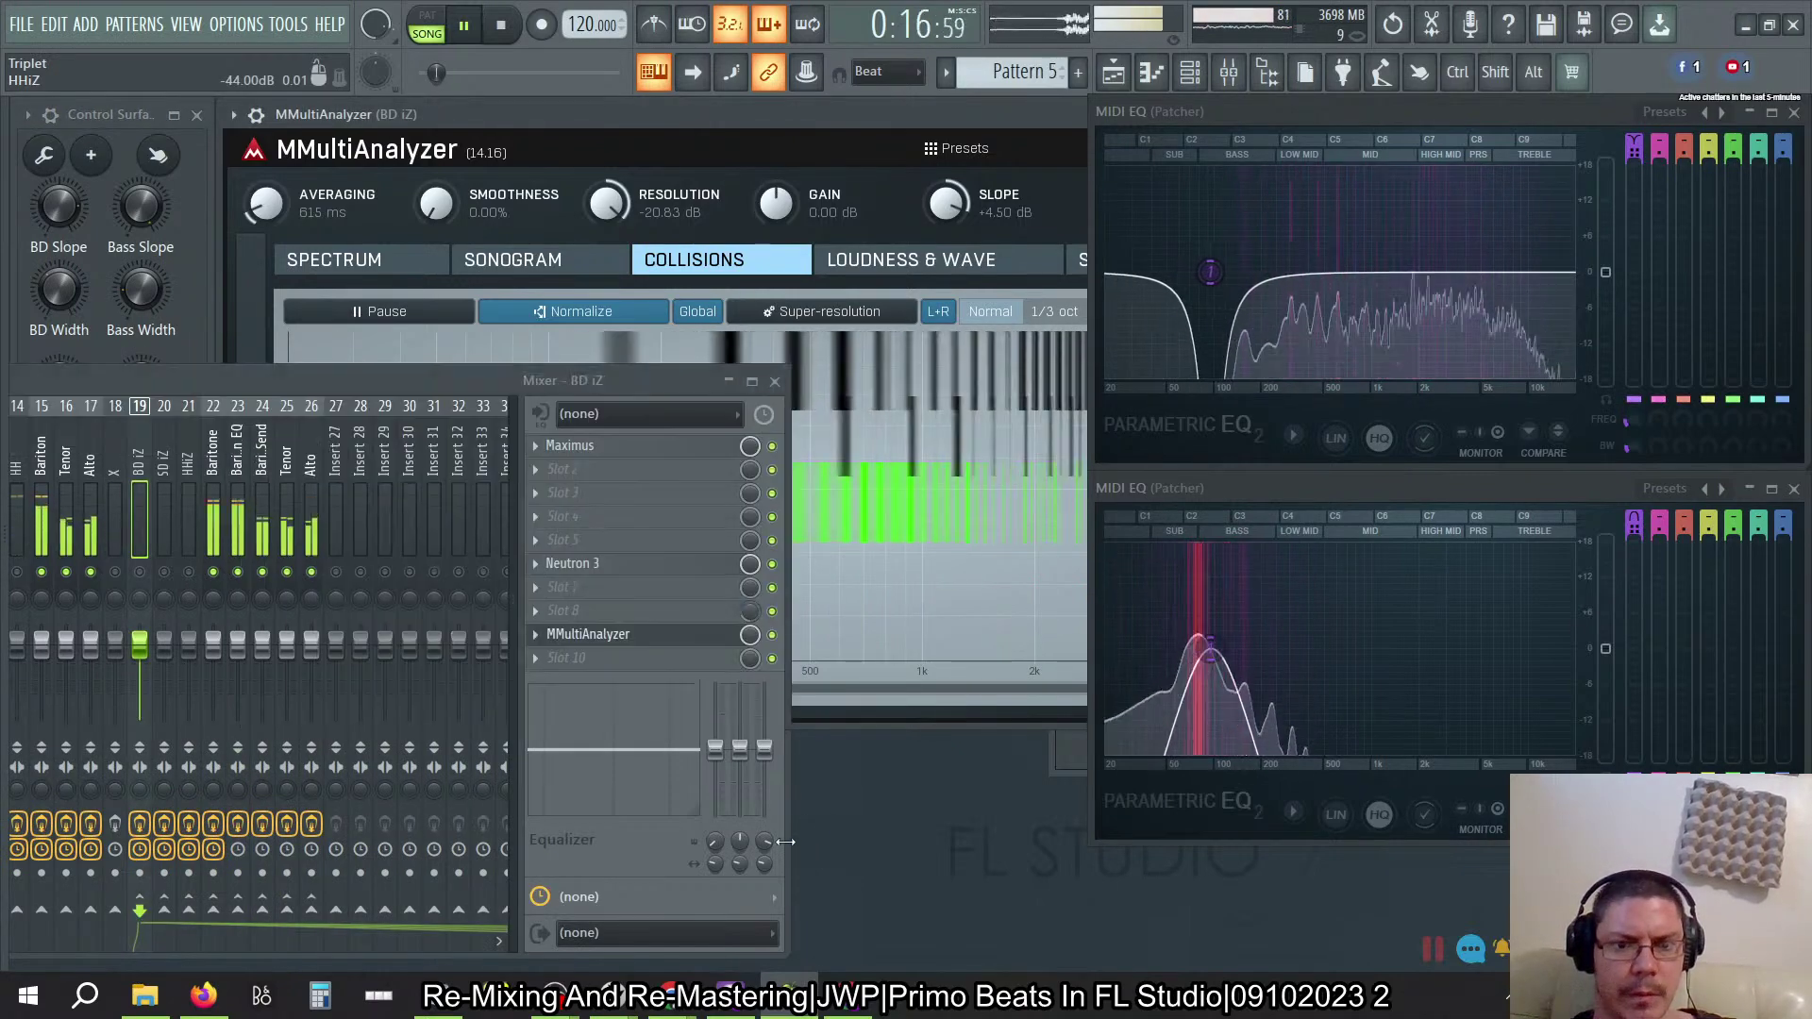
{"action": "left_click", "coordinate": [178, 308]}
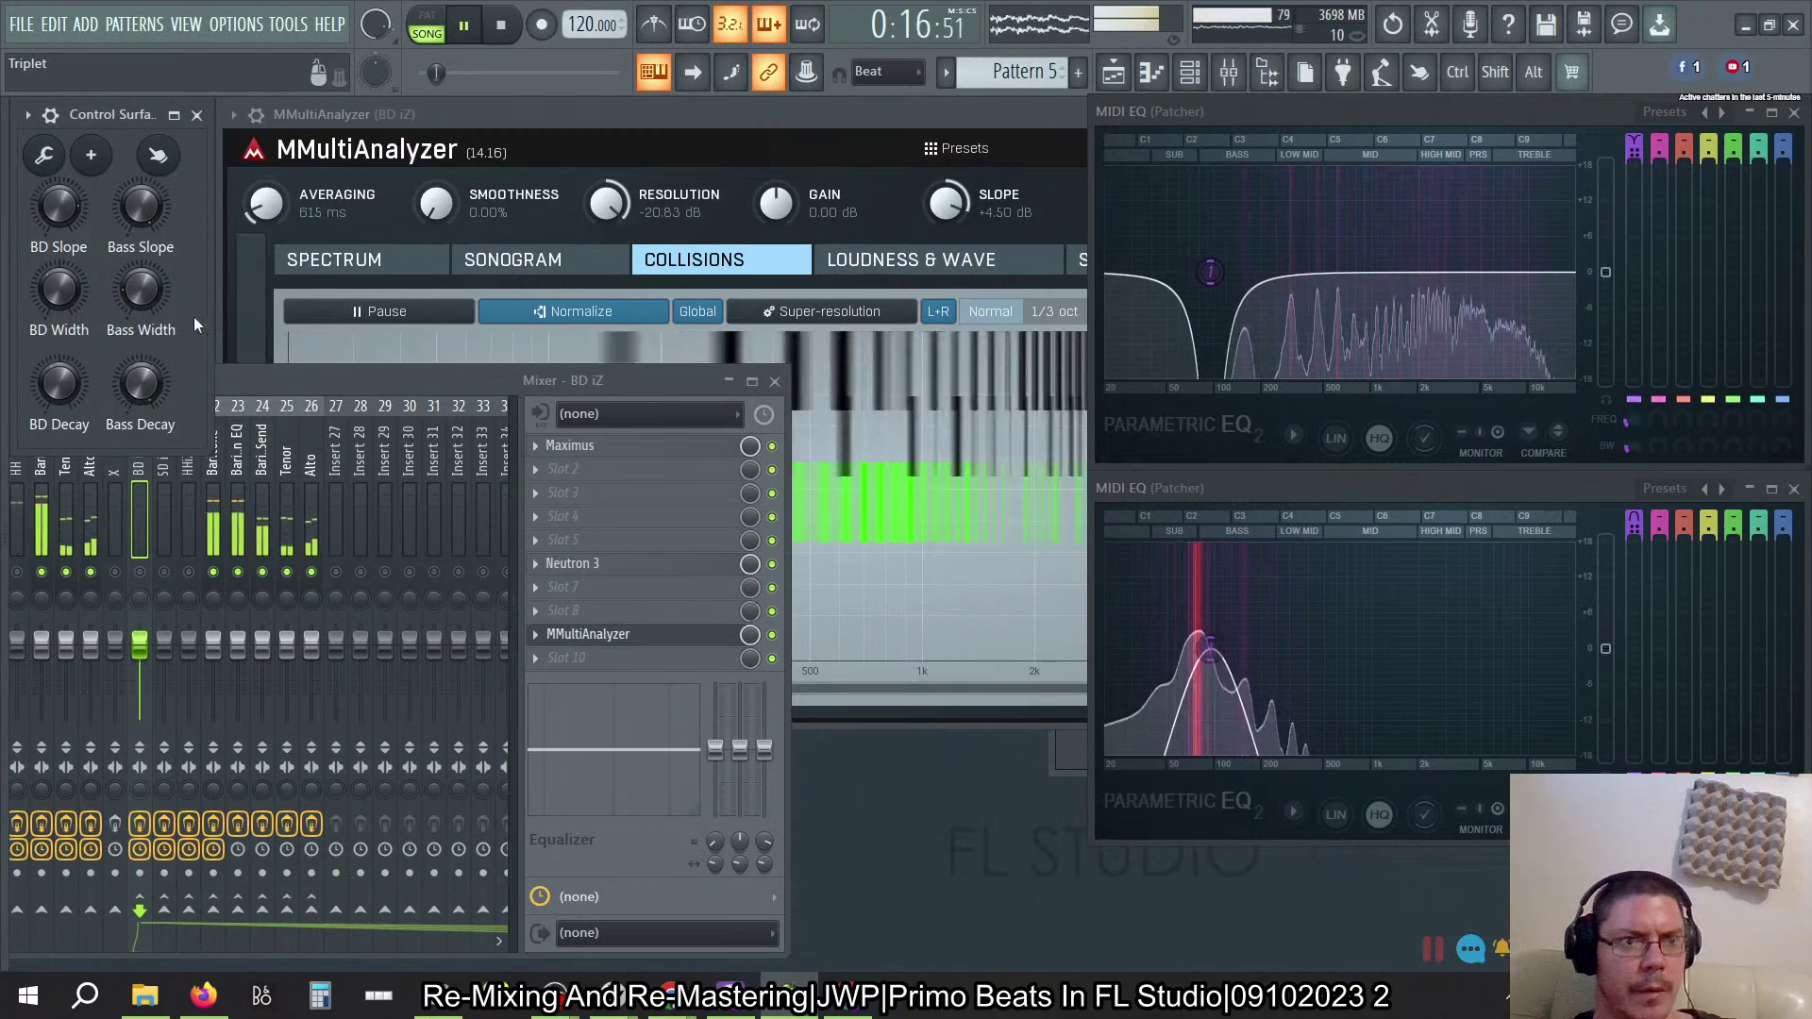
{"action": "left_click", "coordinate": [598, 124]}
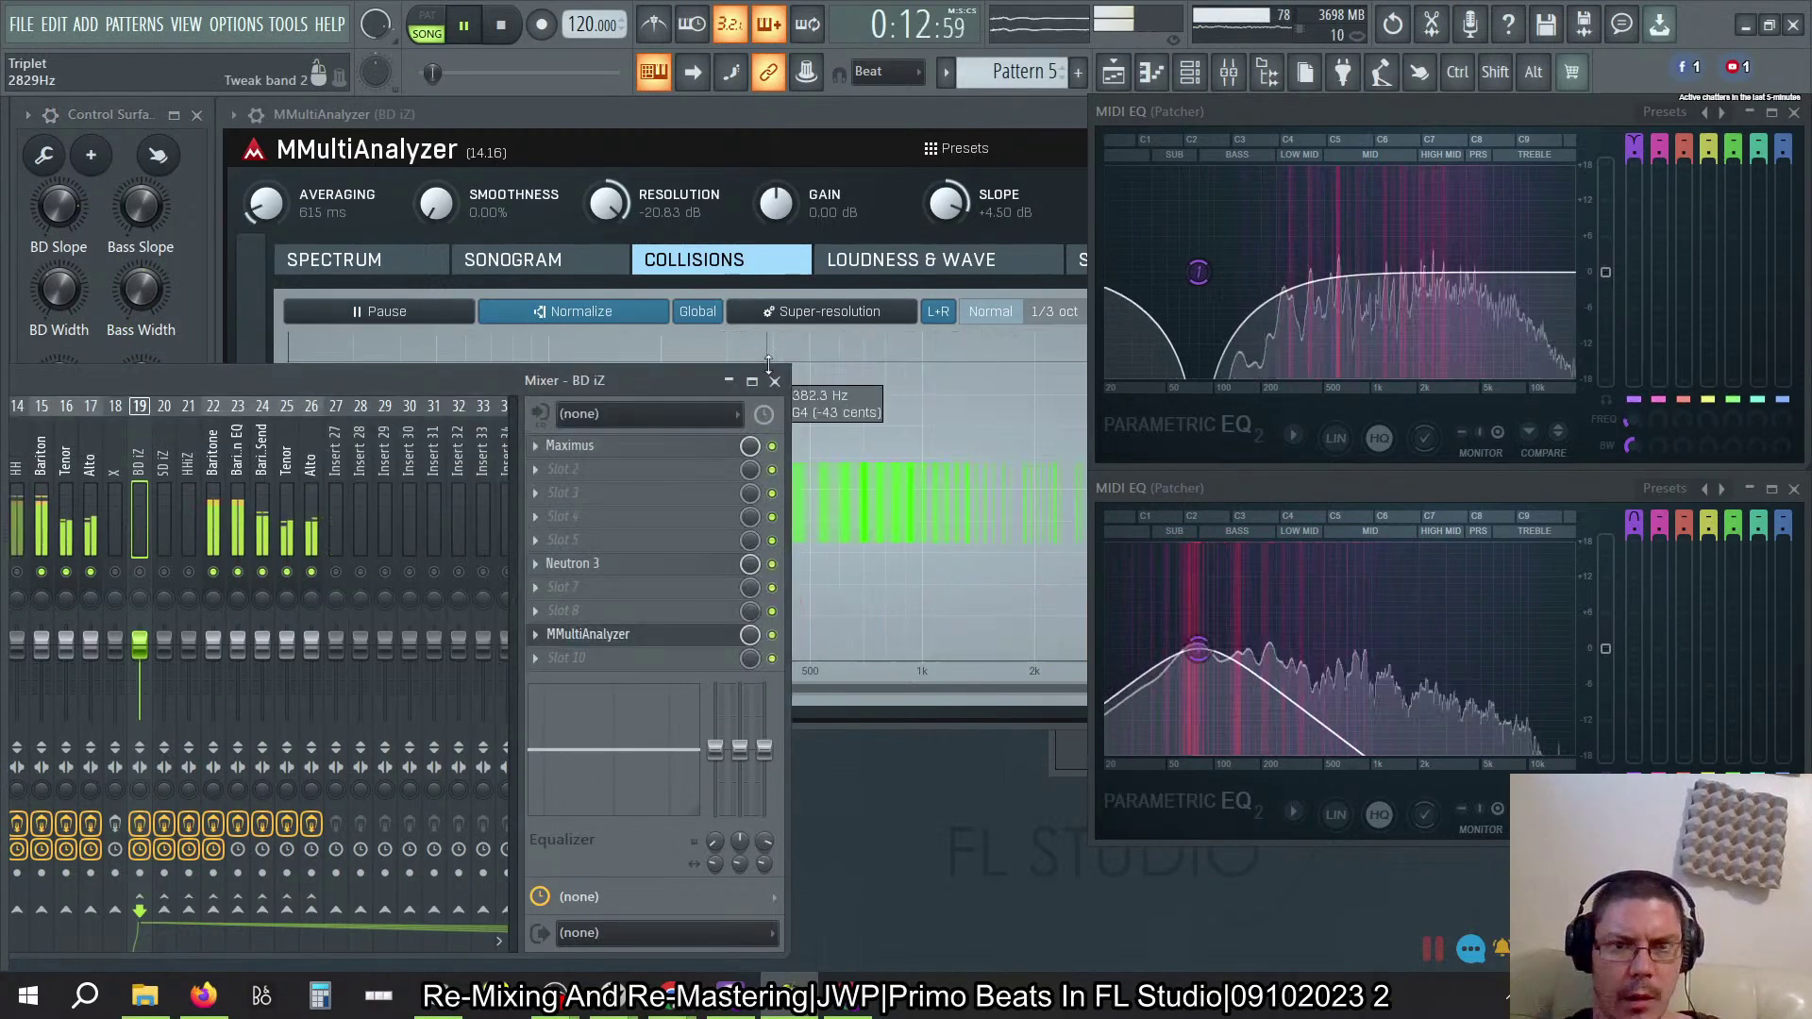
{"action": "left_click", "coordinate": [773, 376]}
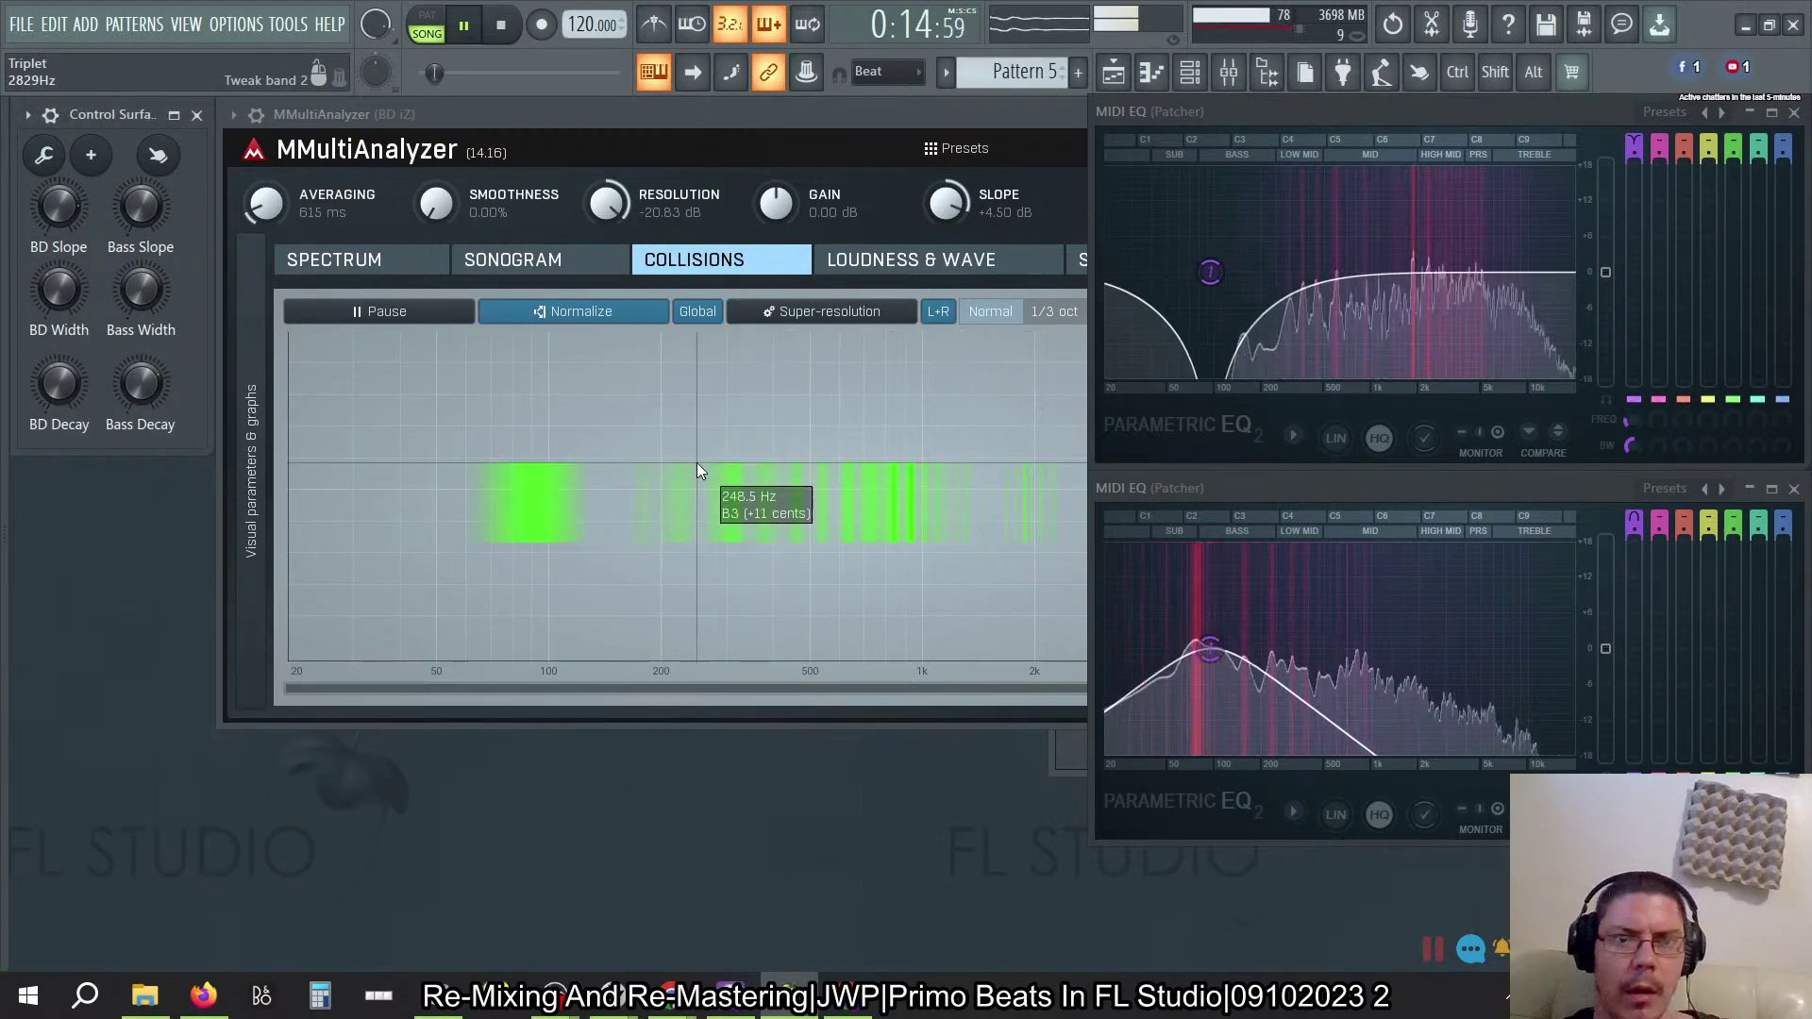
Step: Reopen the Baritone Send track's Fruity peak controller from the mixer and close the mixer
{"action": "left_click", "coordinate": [1229, 75]}
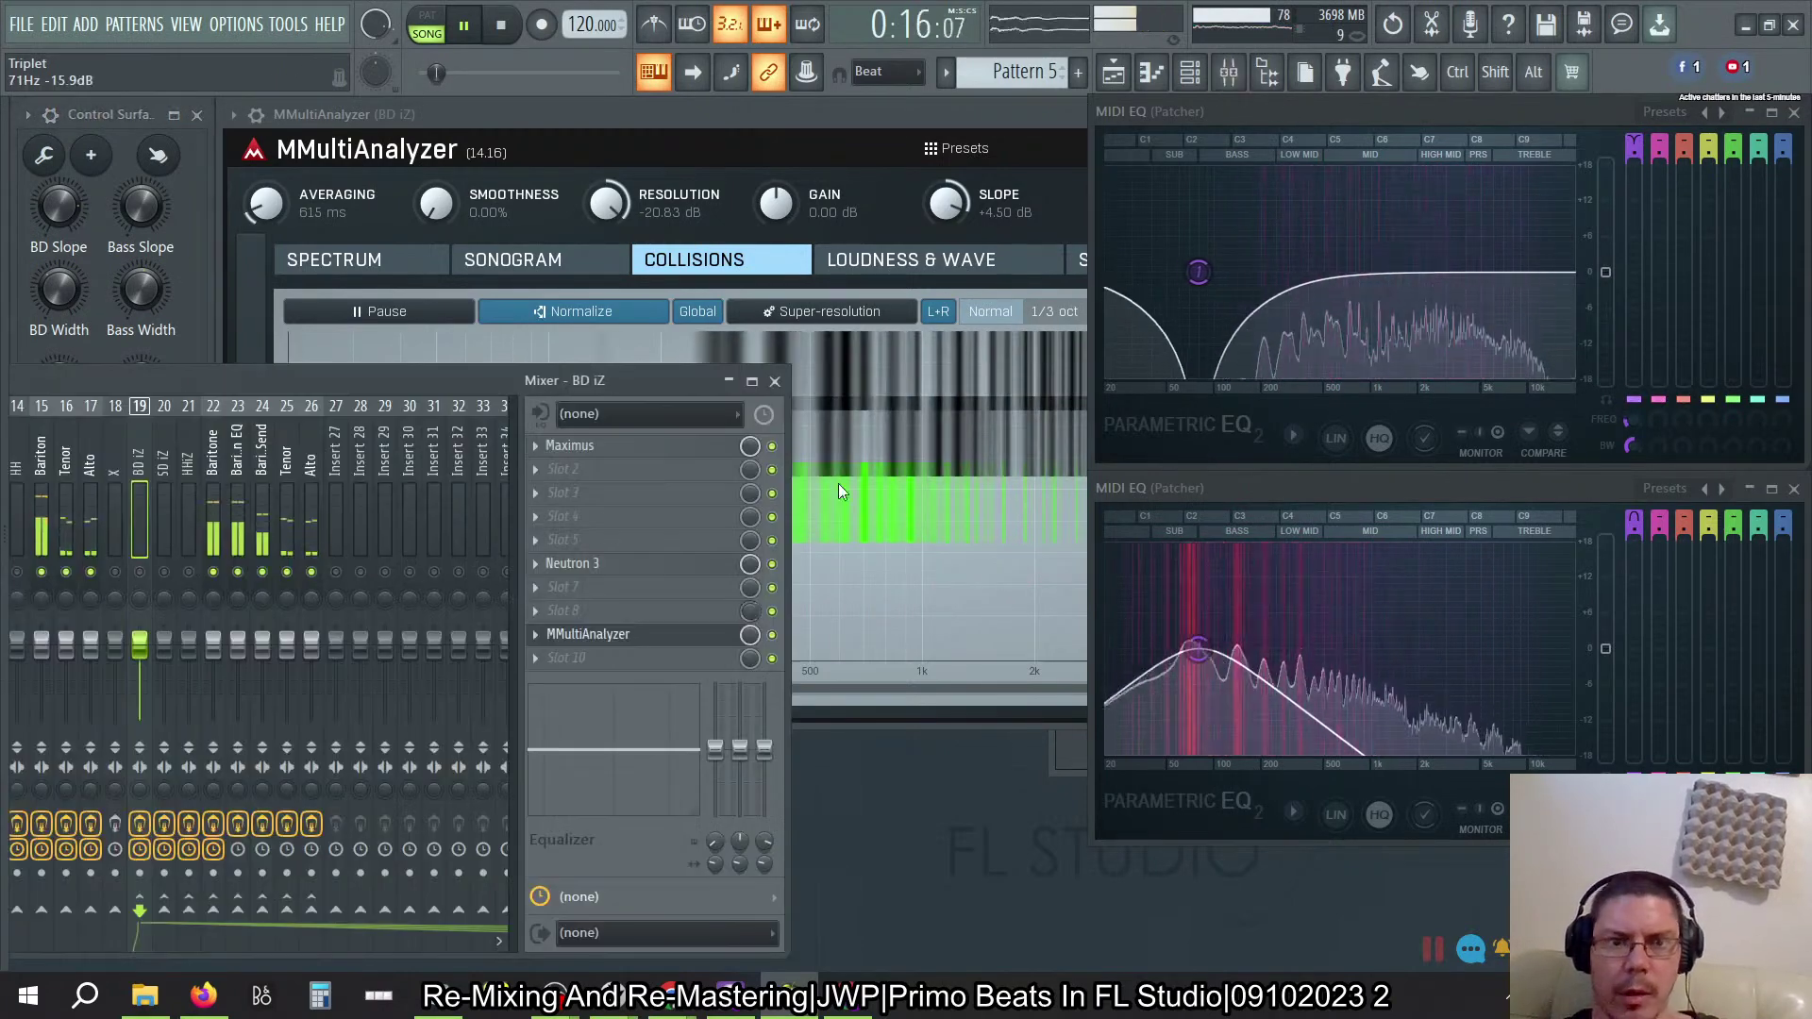
{"action": "left_click", "coordinate": [258, 473]}
{"action": "left_click", "coordinate": [637, 474]}
{"action": "left_click", "coordinate": [777, 383]}
{"action": "left_click", "coordinate": [775, 381]}
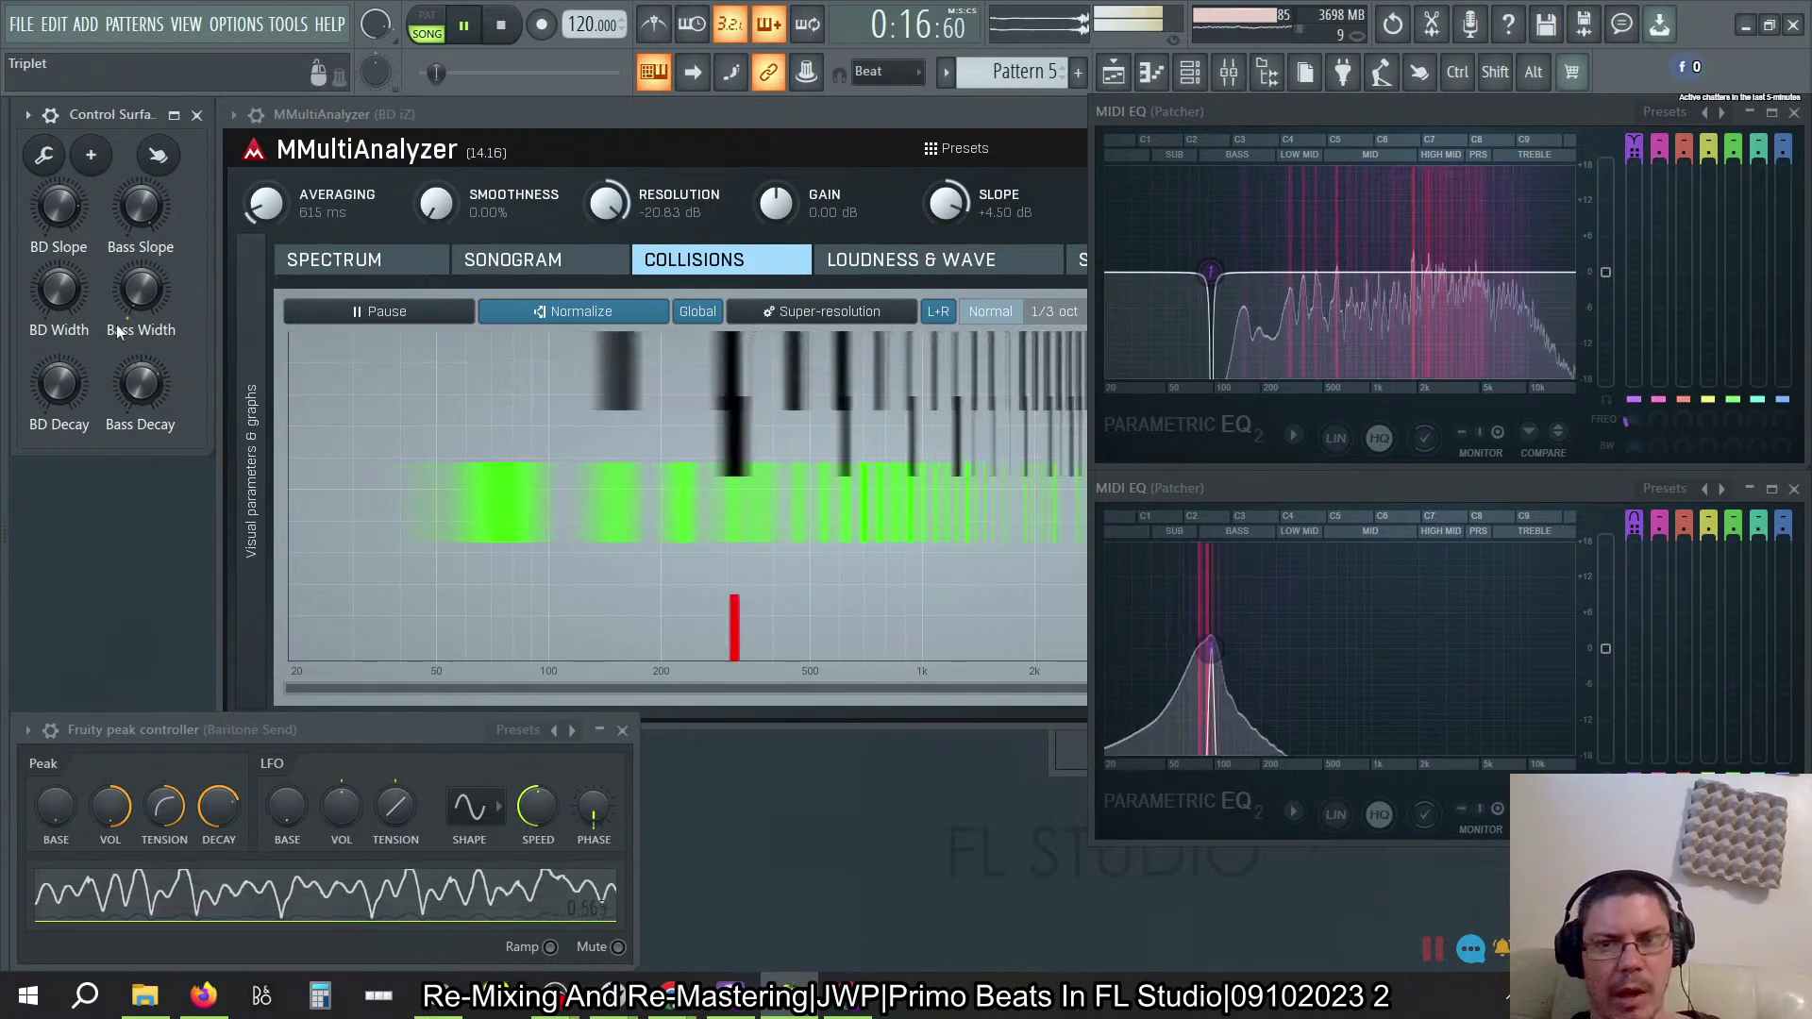
Step: Fine-tune the Bass Width knob to a narrow notch and a matching narrow peak in the two MIDI EQs
{"action": "mouse_move", "coordinate": [141, 291]}
{"action": "left_mouse_down"}
{"action": "mouse_move", "coordinate": [140, 273]}
{"action": "mouse_move", "coordinate": [140, 298]}
{"action": "left_mouse_up"}
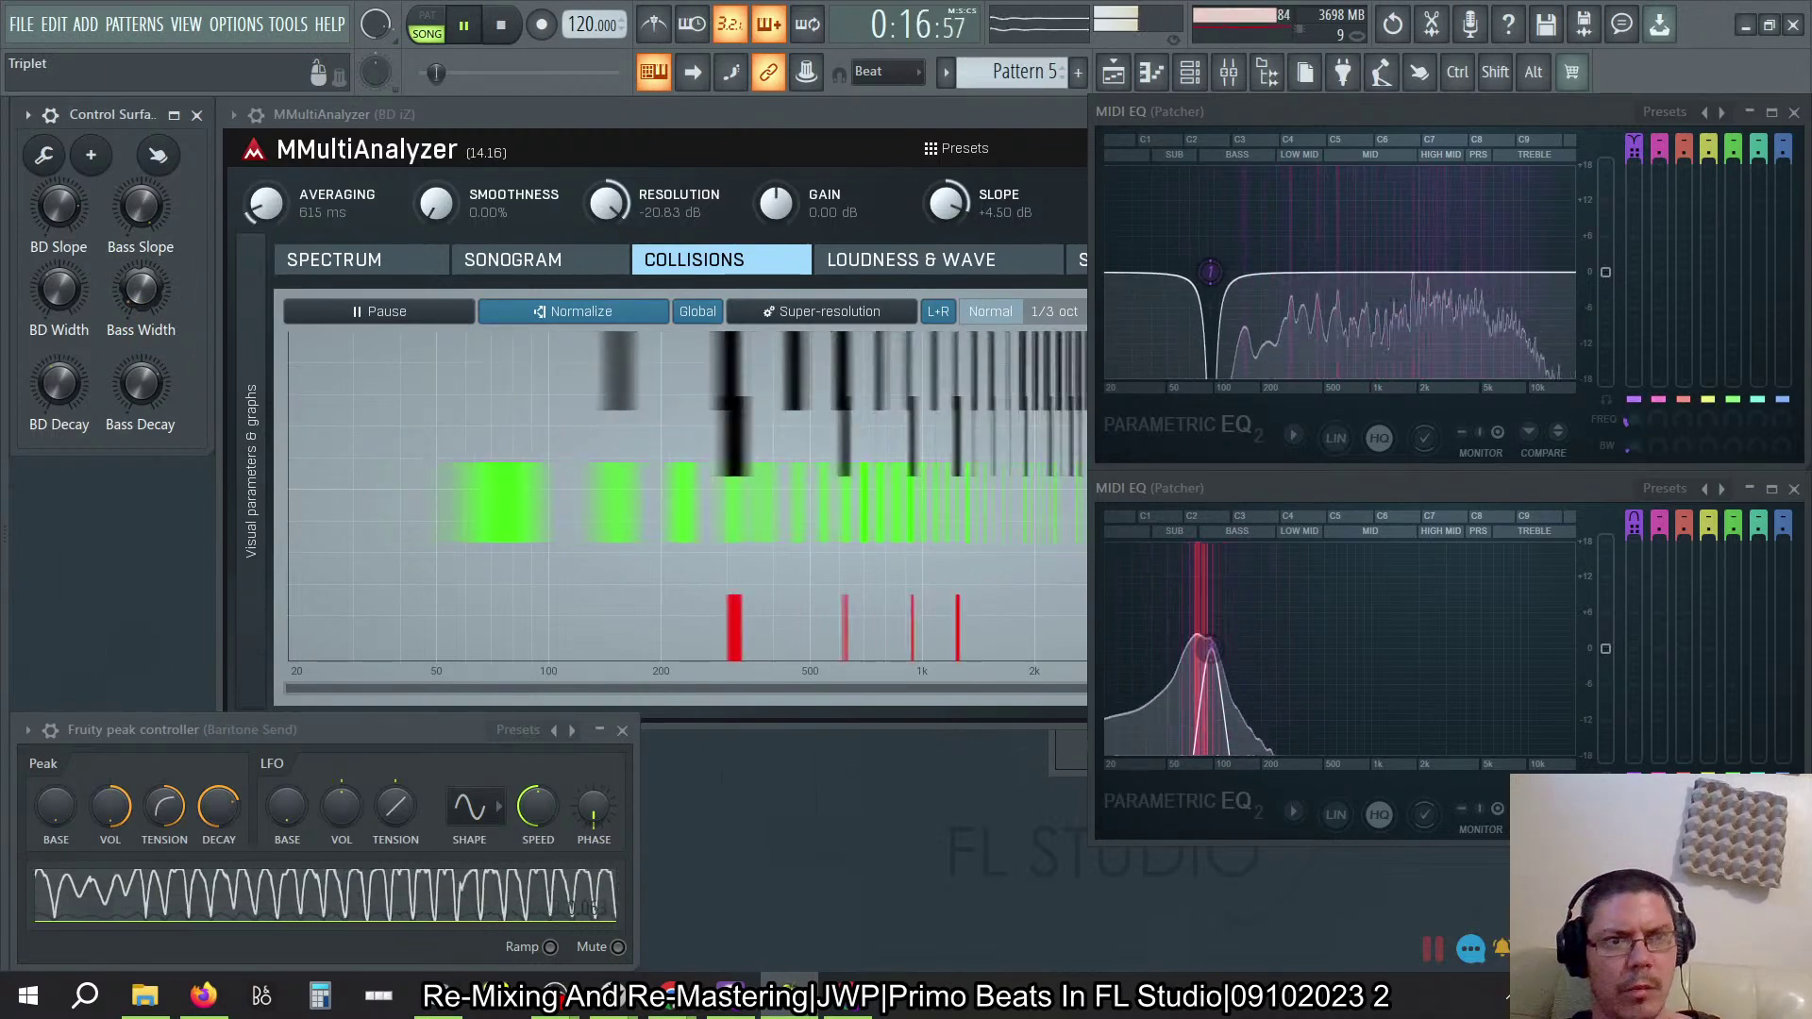
{"action": "left_click_drag", "start_coordinate": [141, 289], "coordinate": [140, 209]}
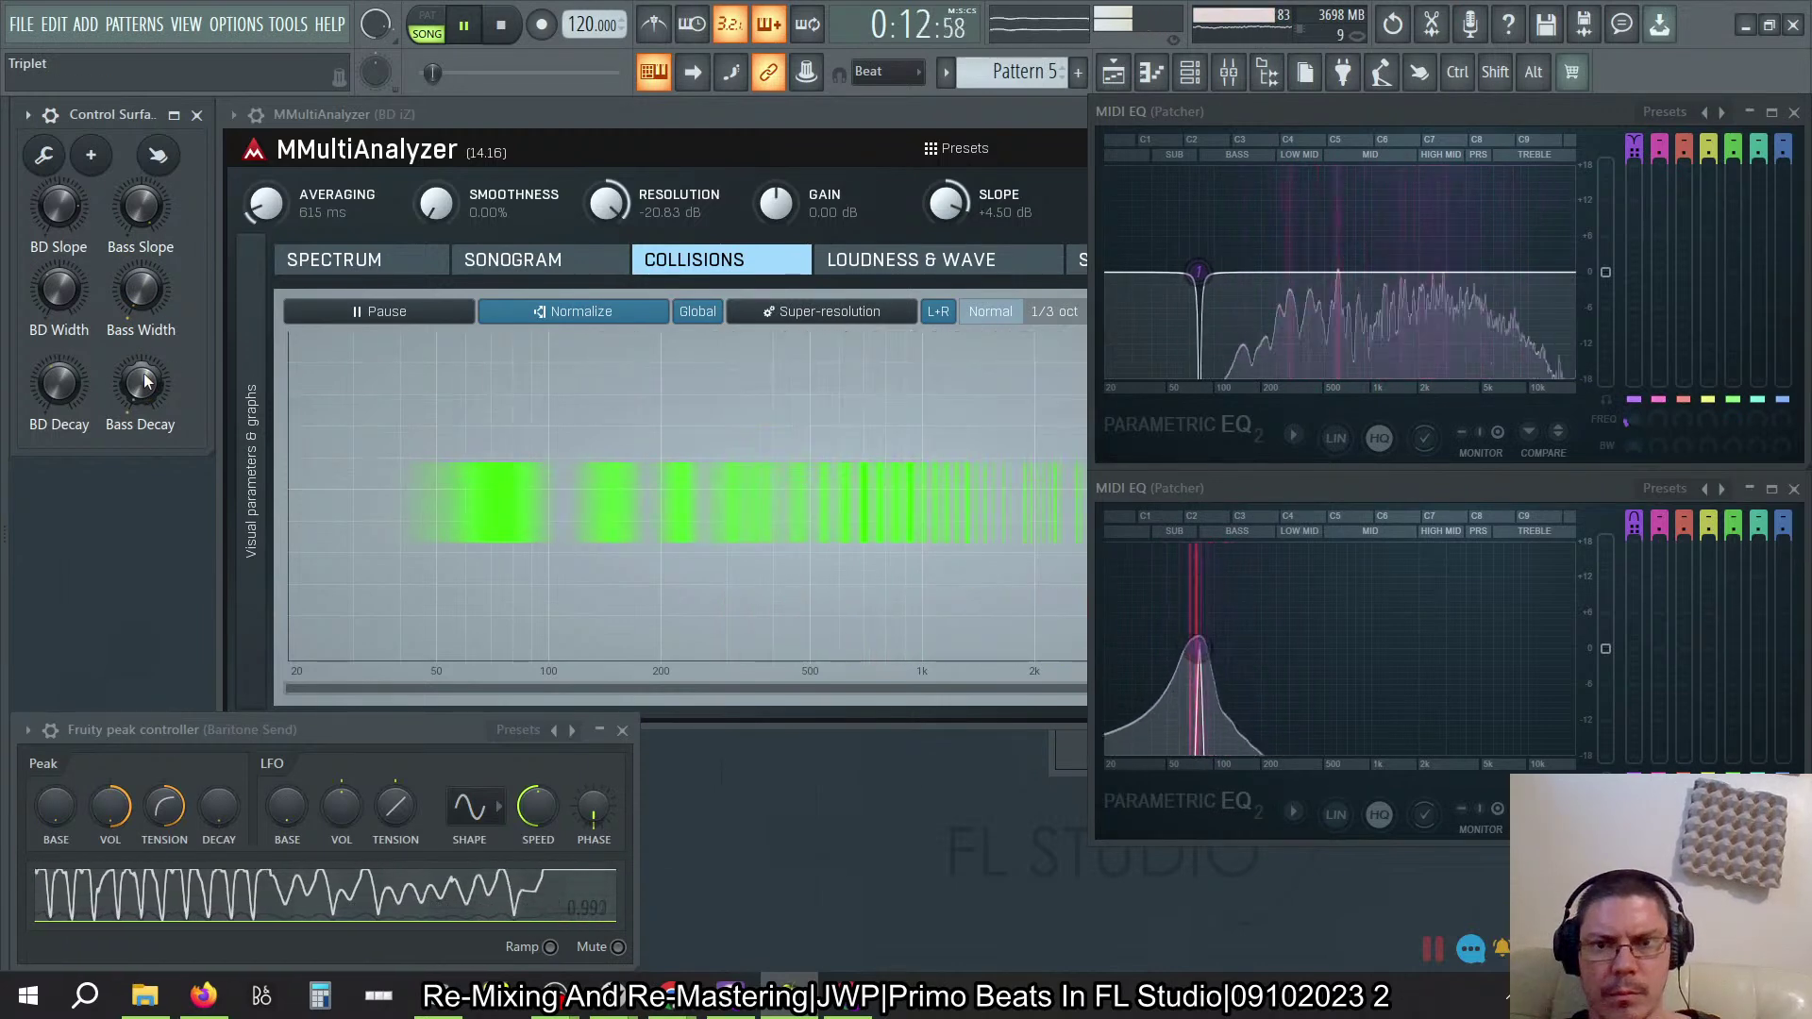
{"action": "left_click_drag", "start_coordinate": [144, 294], "coordinate": [144, 283]}
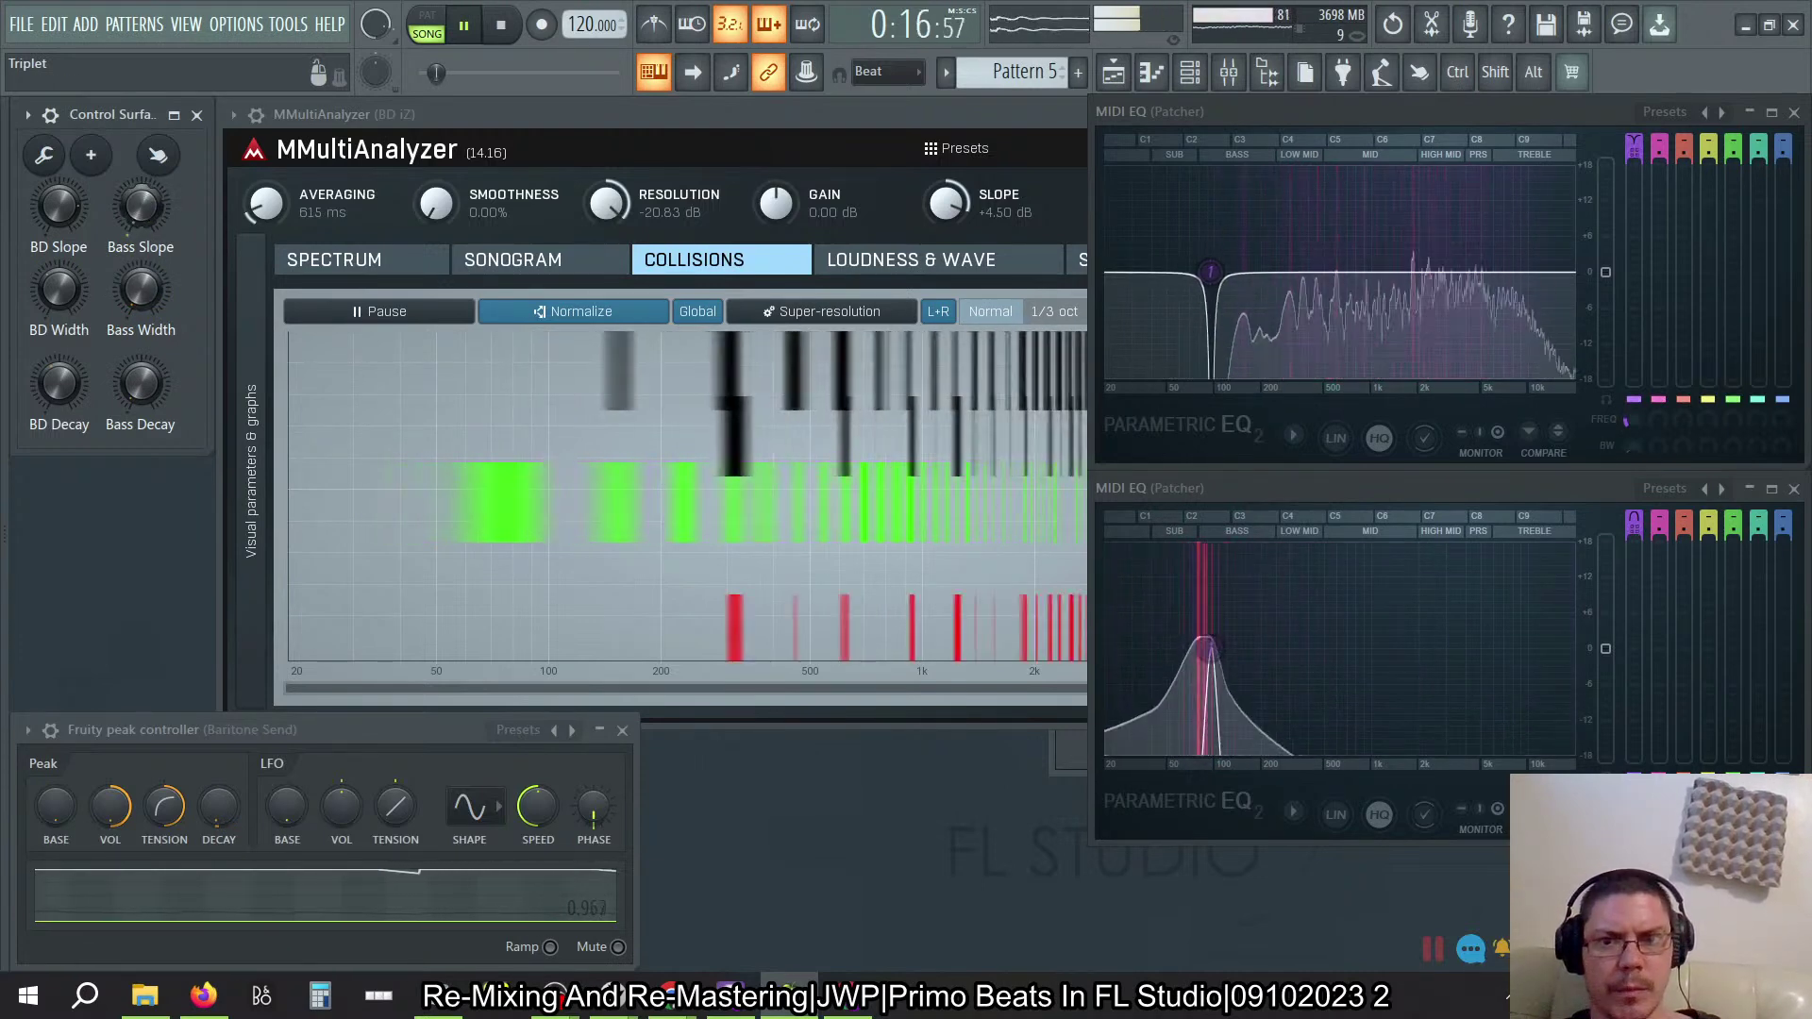
{"action": "left_click", "coordinate": [149, 294], "text": "ctrl"}
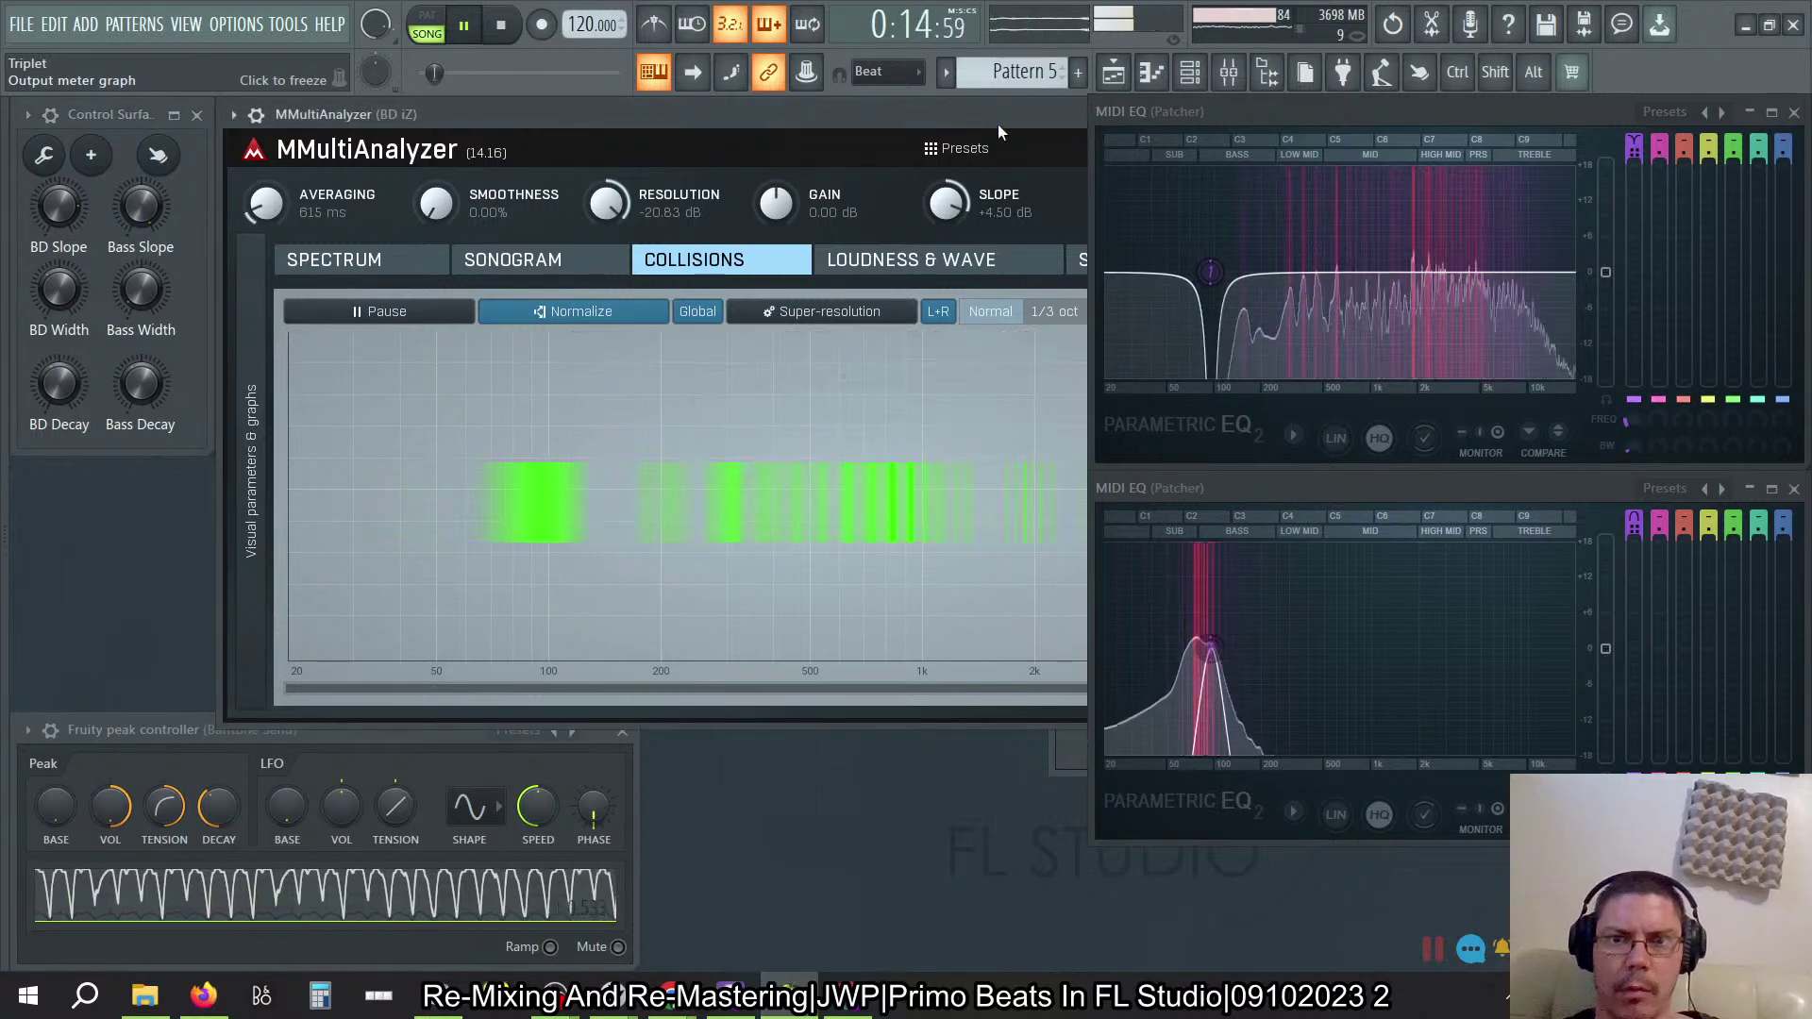
Step: Close all plugin windows, save the project with playback stopped, and move the mixer to the middle of the workspace
{"action": "key", "text": "Escape"}
{"action": "key", "text": "F12"}
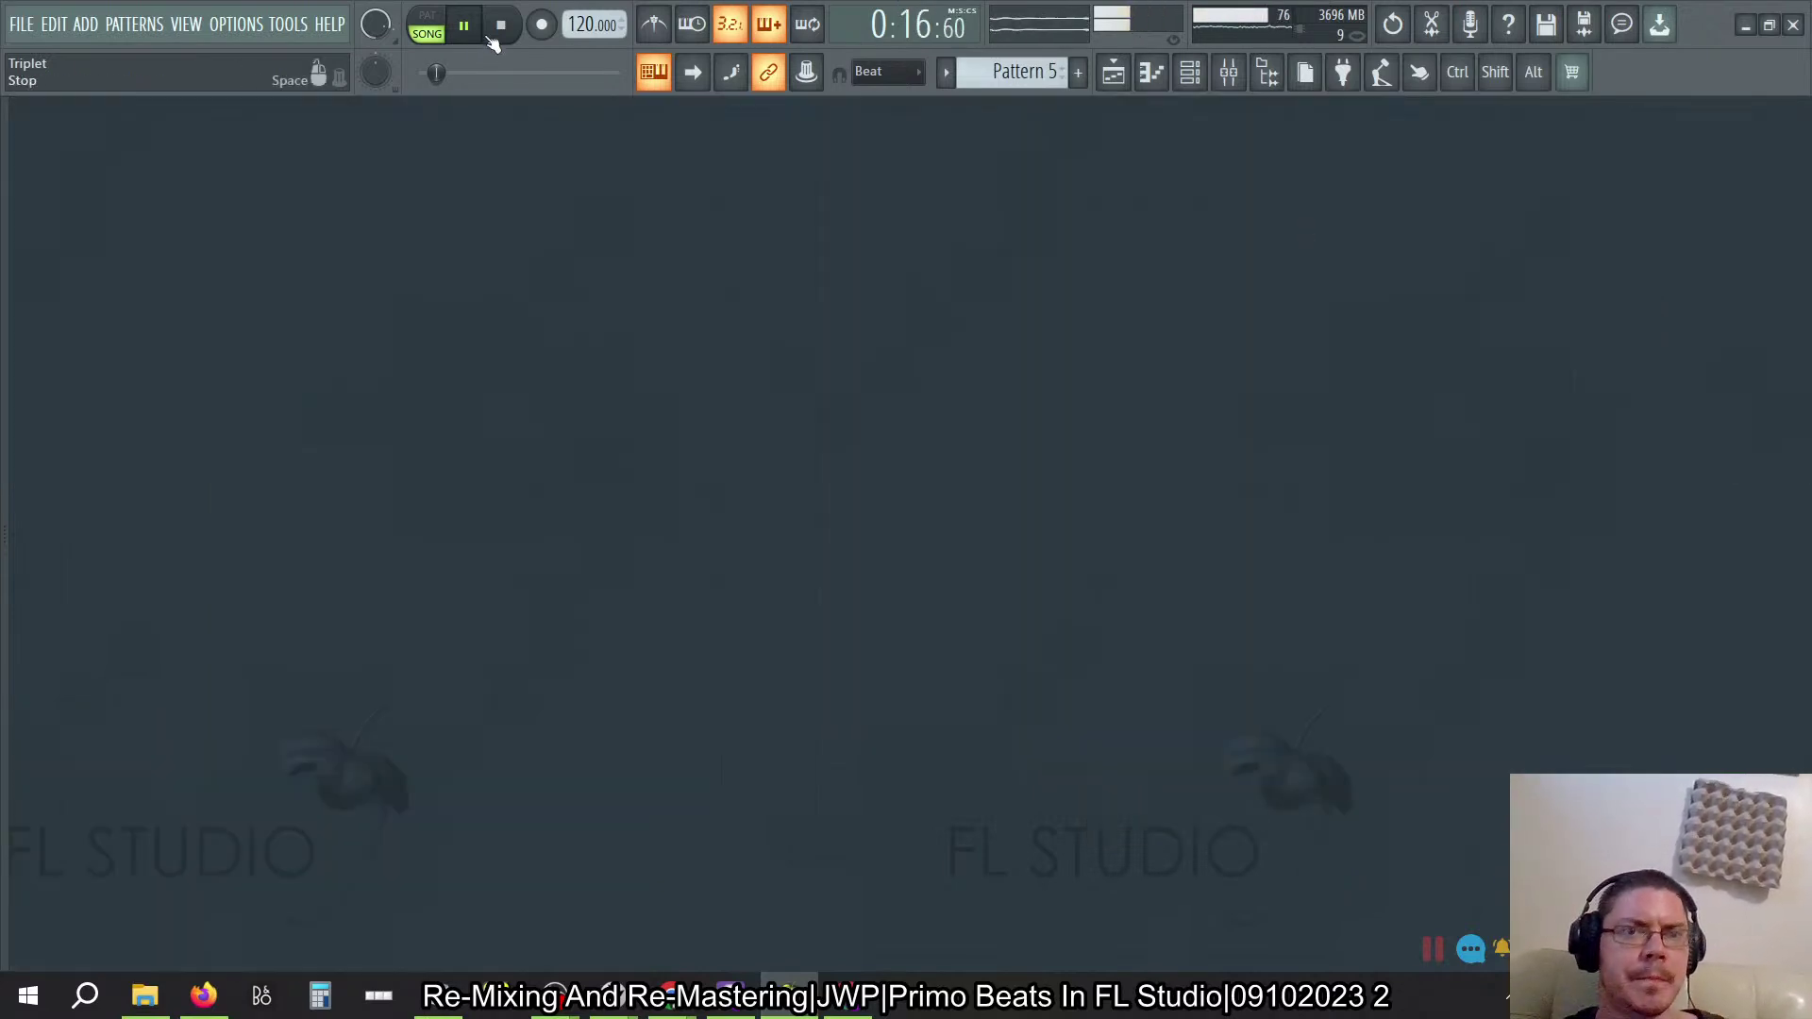
{"action": "key", "text": "ctrl+s"}
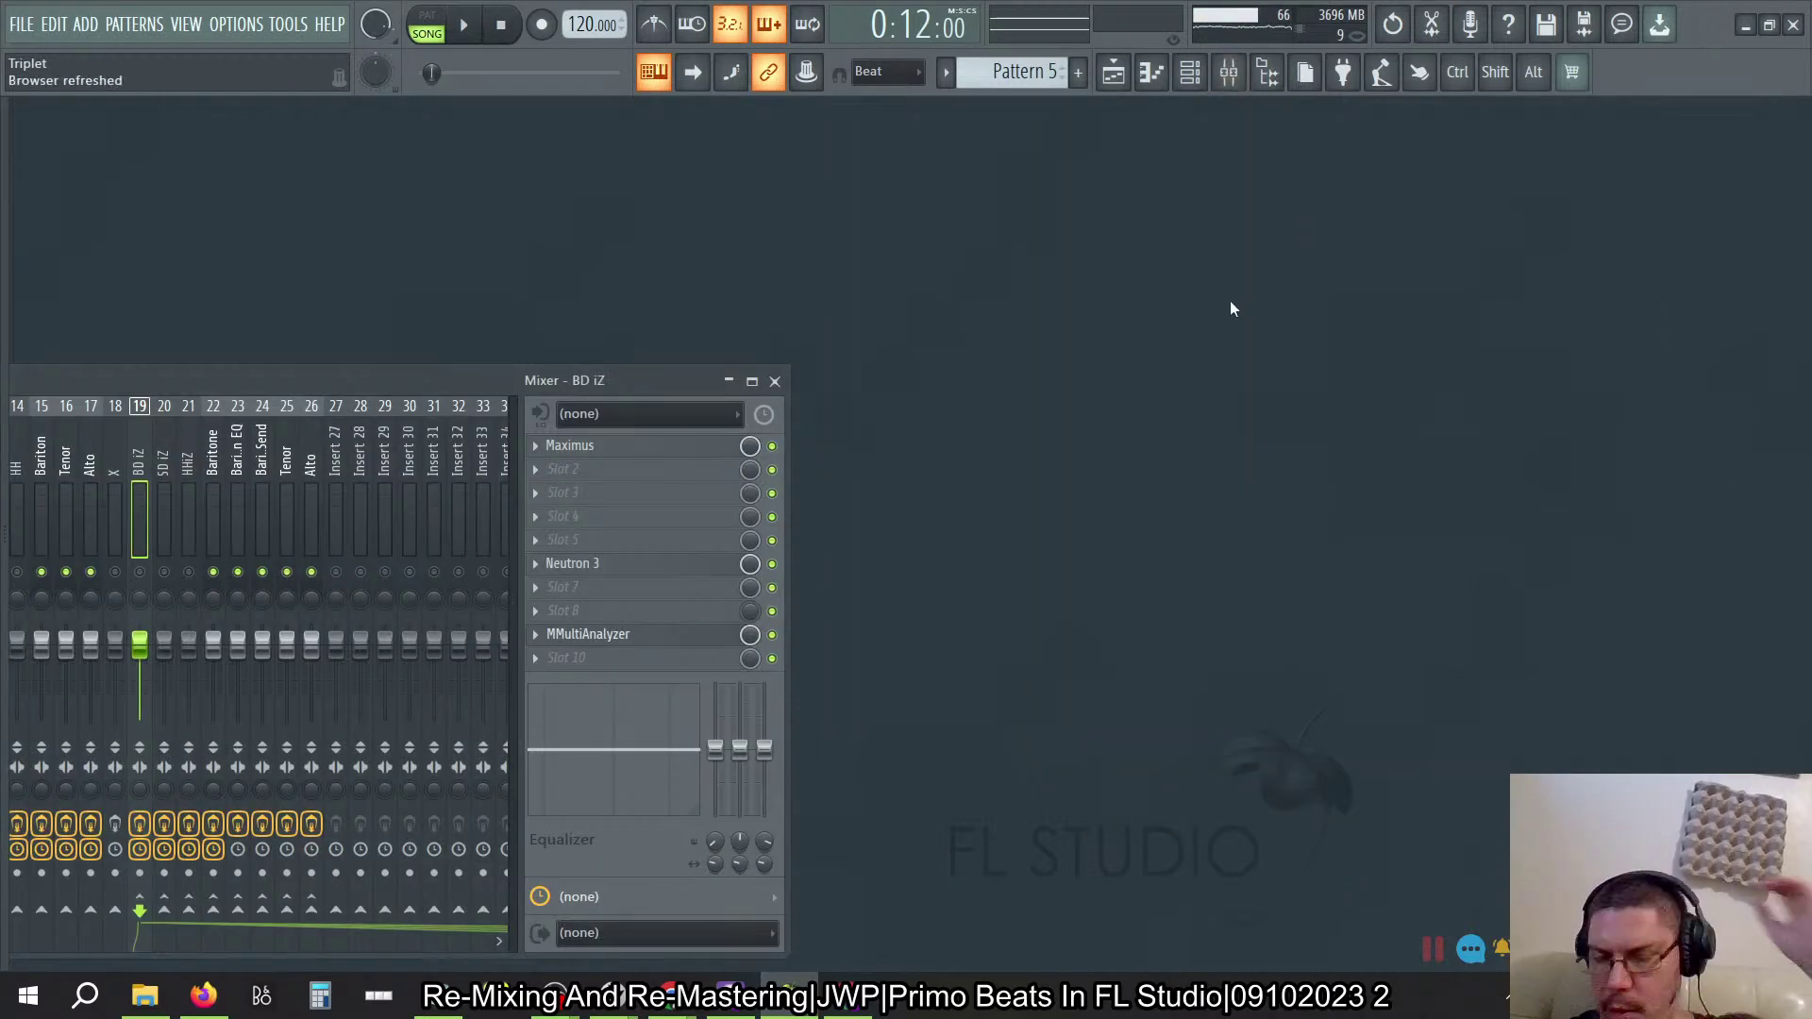
{"action": "left_click_drag", "start_coordinate": [479, 382], "coordinate": [1260, 253]}
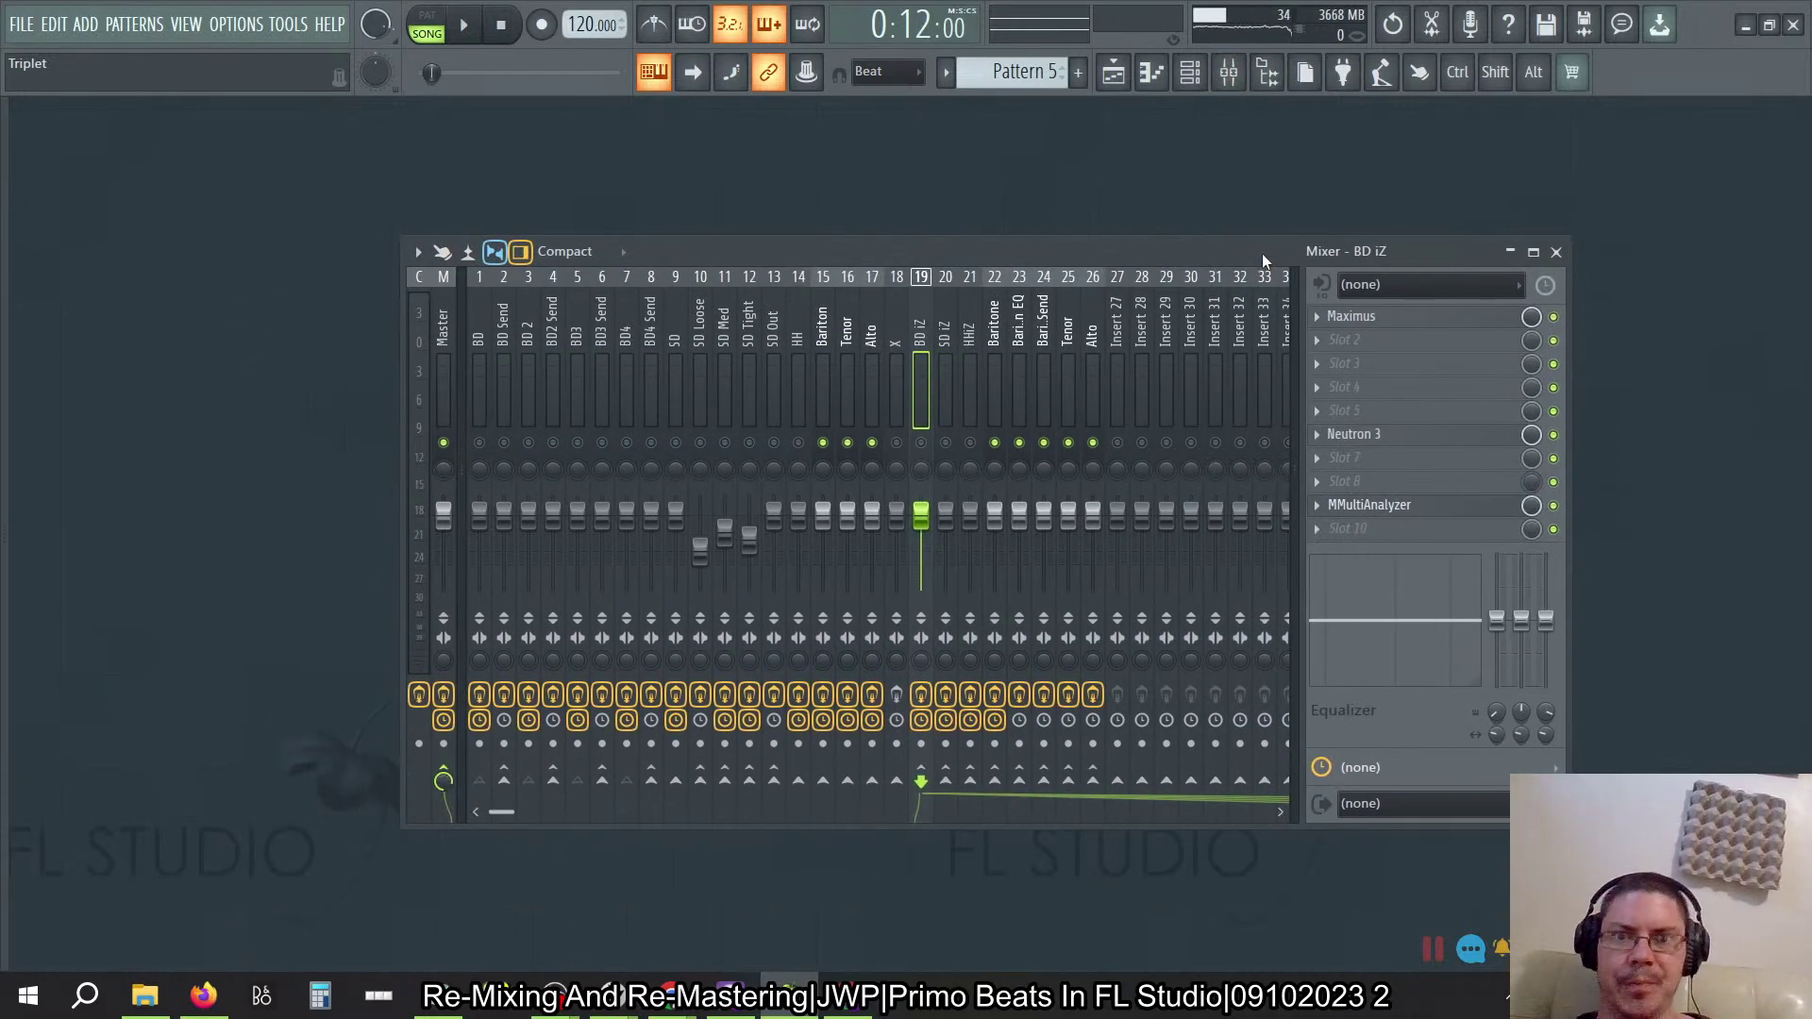
Step: Unmute all mixer tracks for full playback and bypass TB_Morphit_v1 on the Master track
{"action": "right_click", "coordinate": [445, 443]}
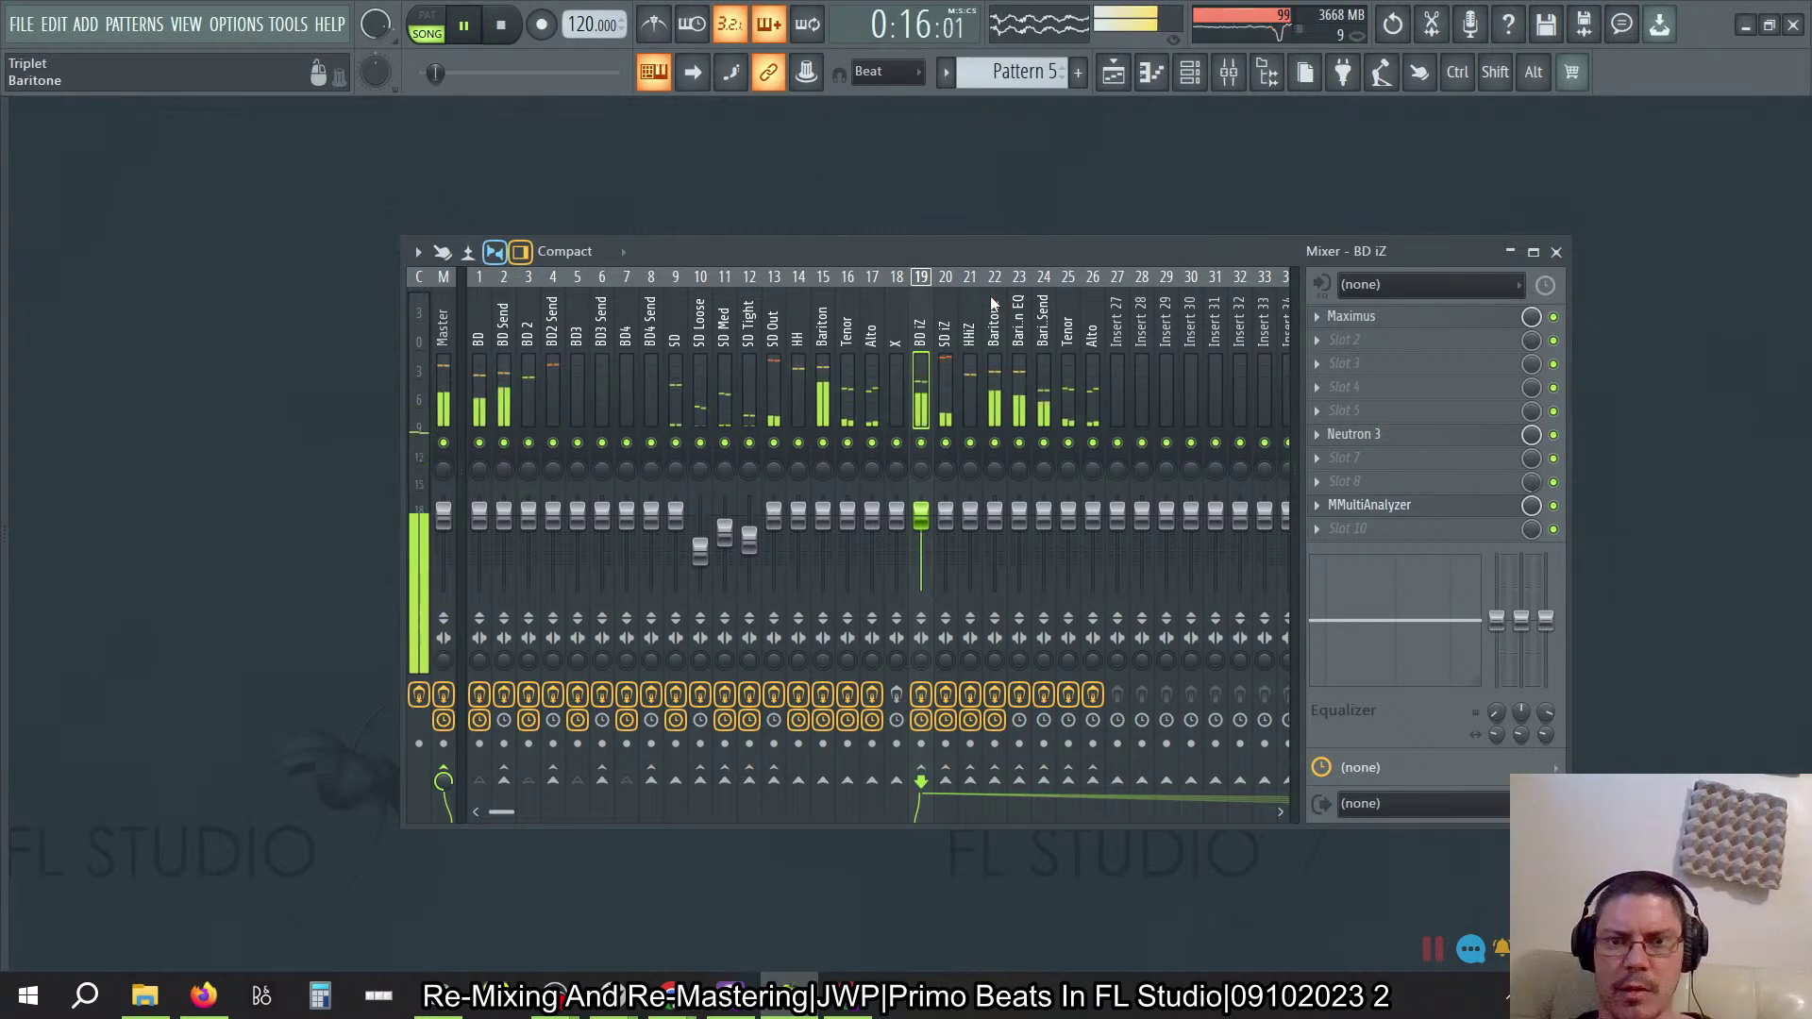
{"action": "left_click", "coordinate": [445, 355]}
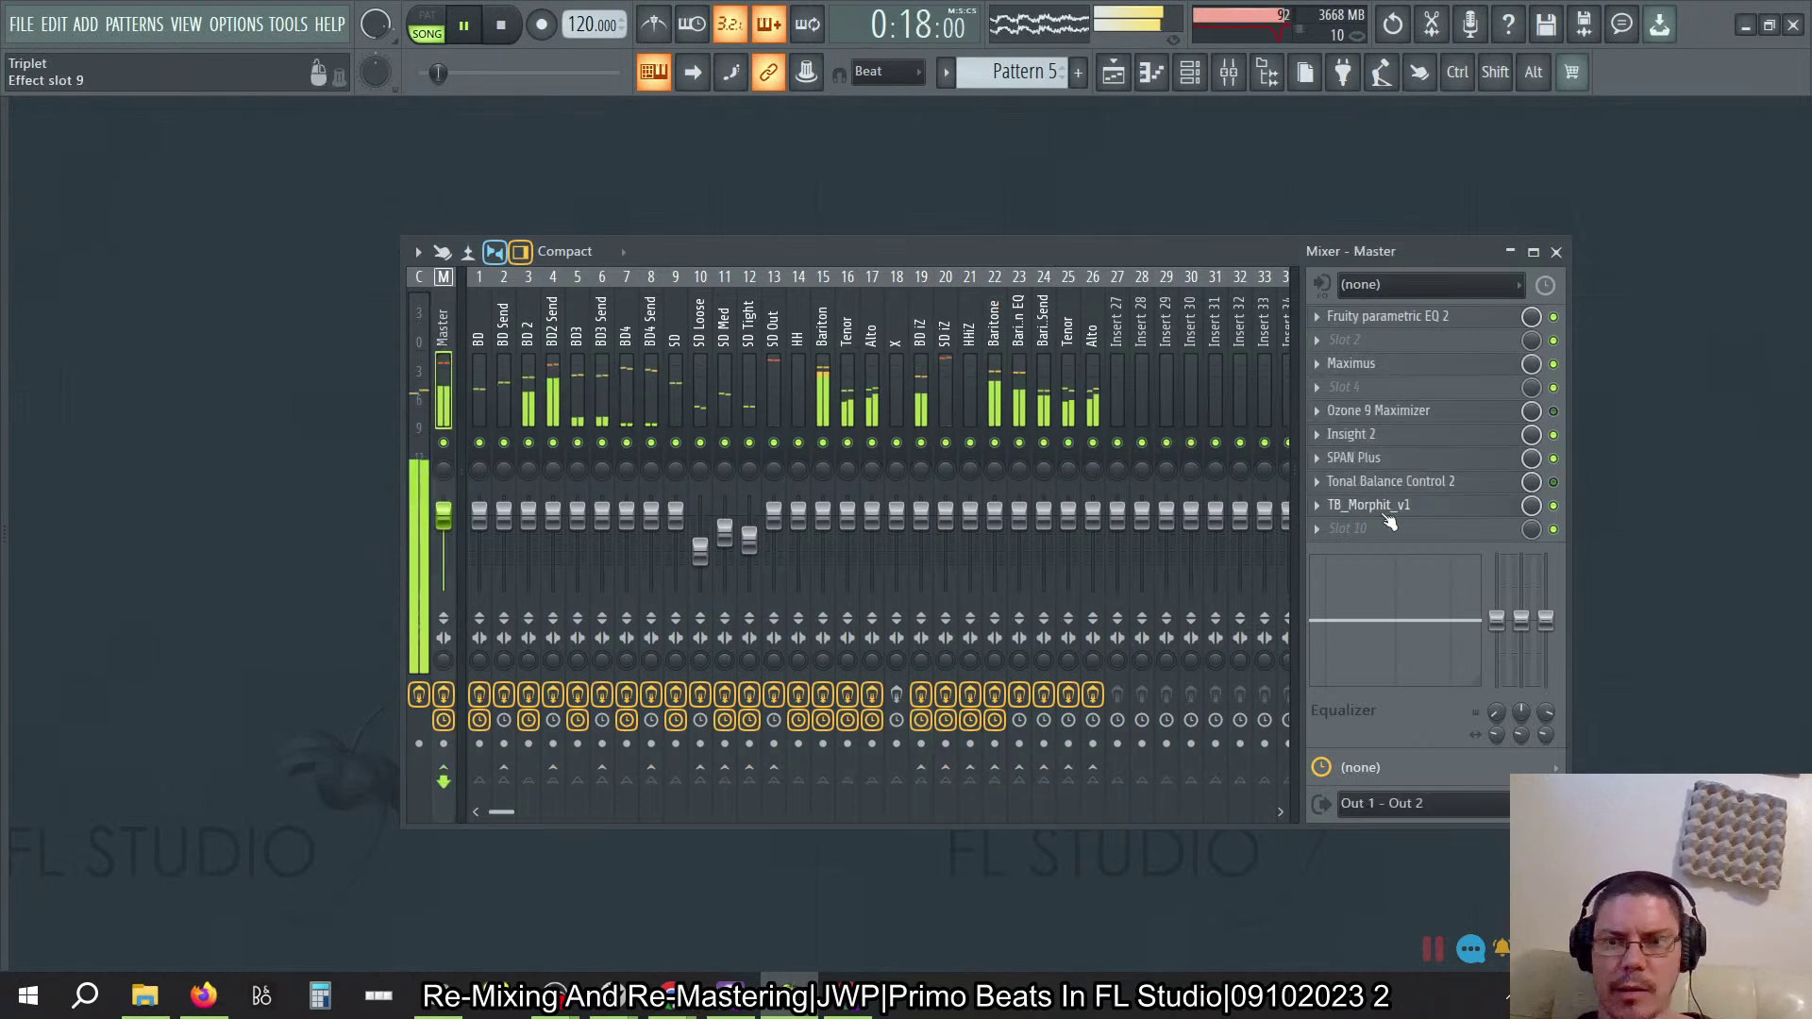
{"action": "left_click", "coordinate": [1556, 507]}
{"action": "left_click", "coordinate": [1554, 506]}
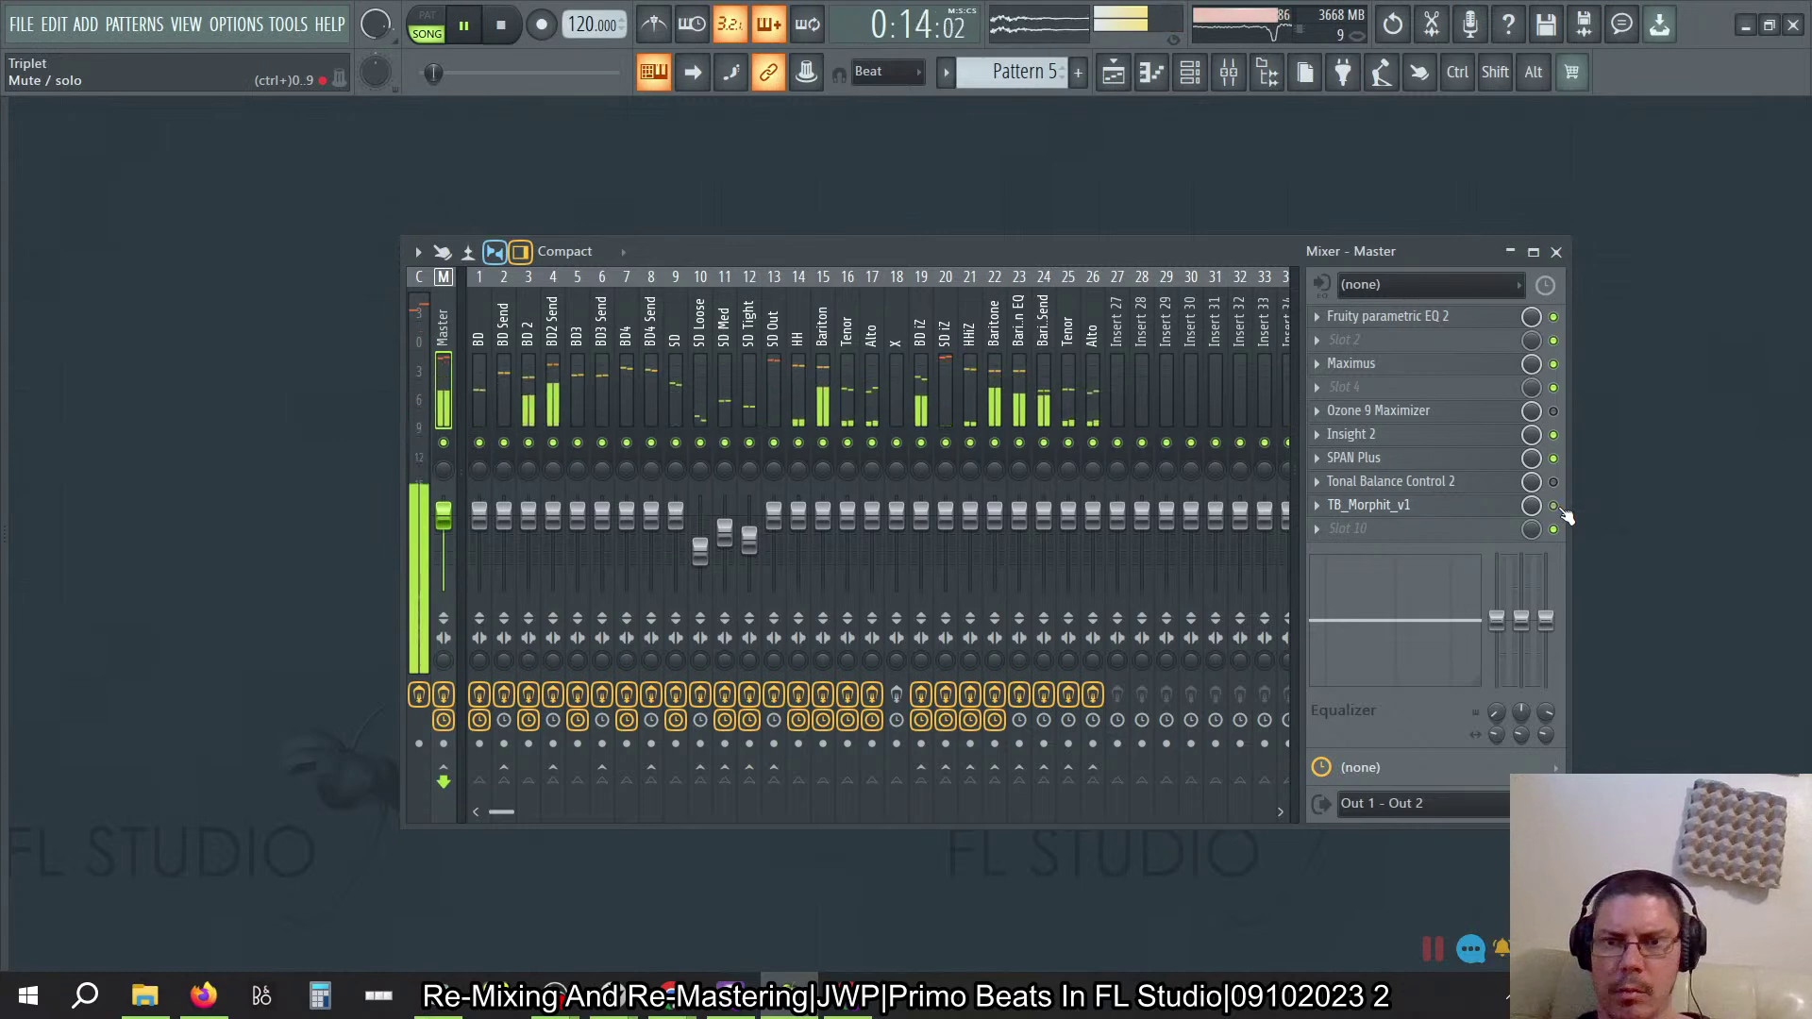
Step: Examine the Master's spectrum in SPAN Plus with the mixer closed, stop playback and close the analyzer
{"action": "left_click", "coordinate": [1353, 458]}
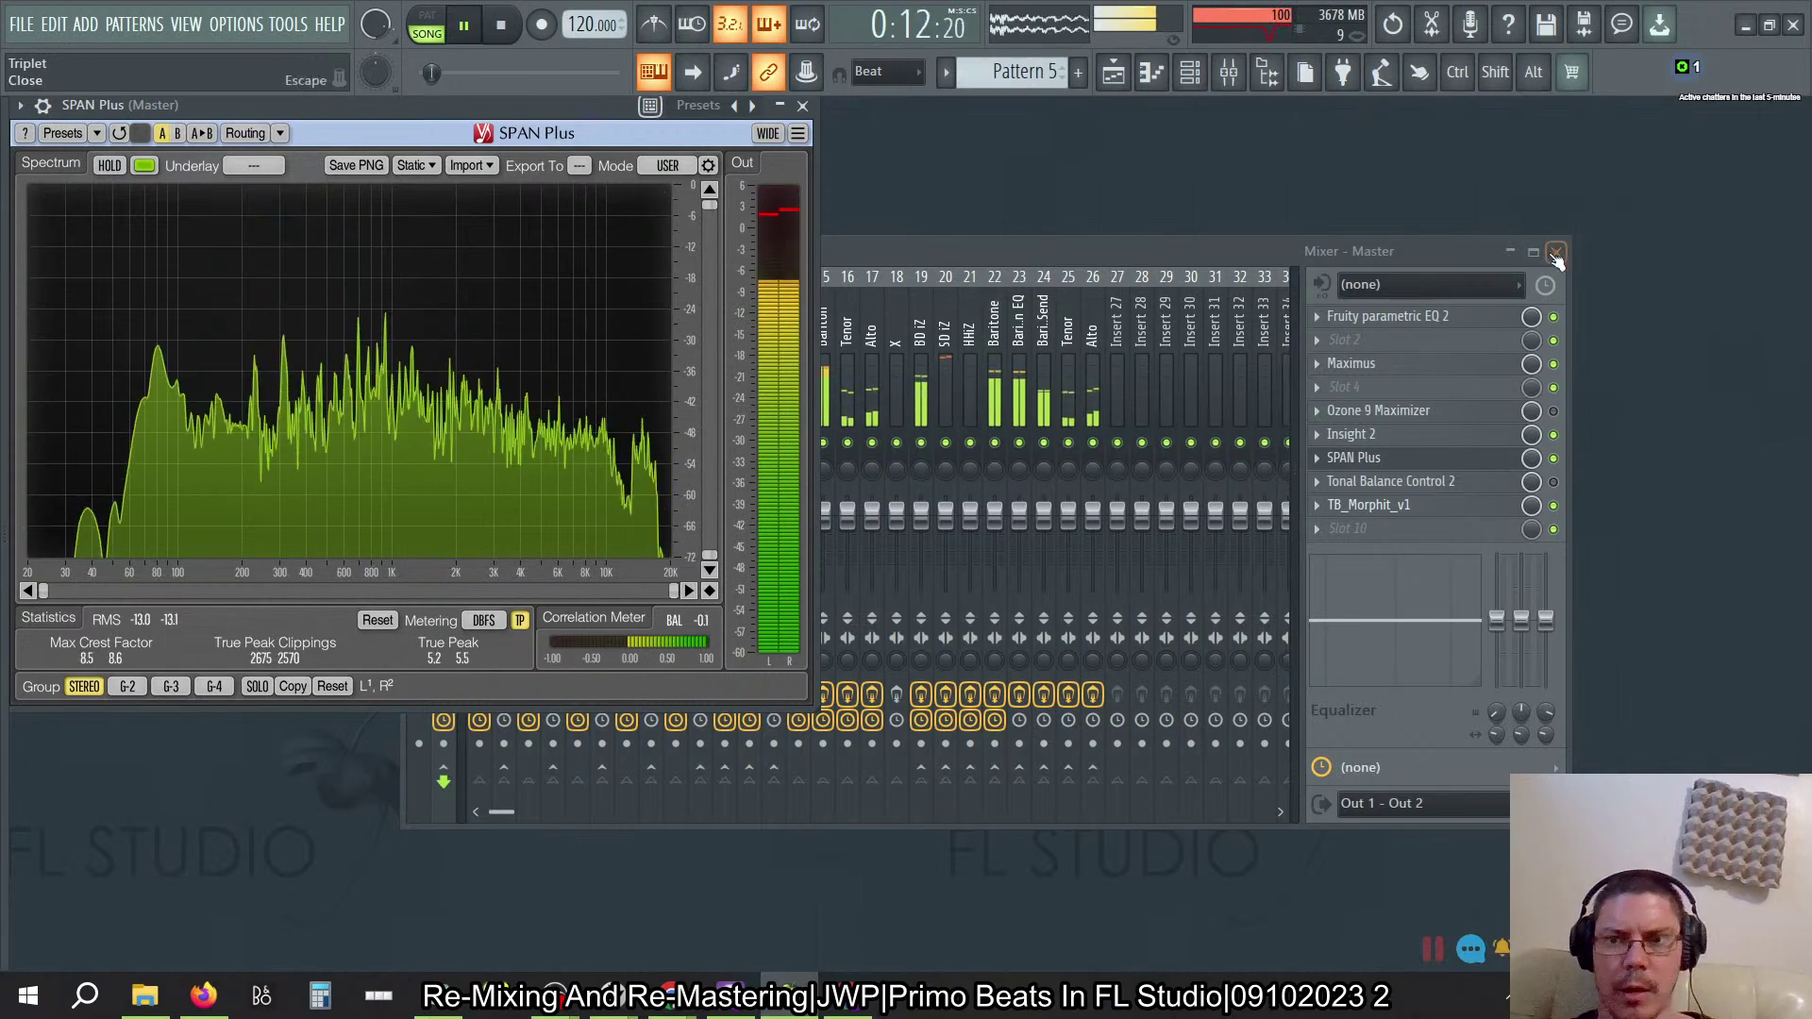
{"action": "left_click", "coordinate": [1556, 252]}
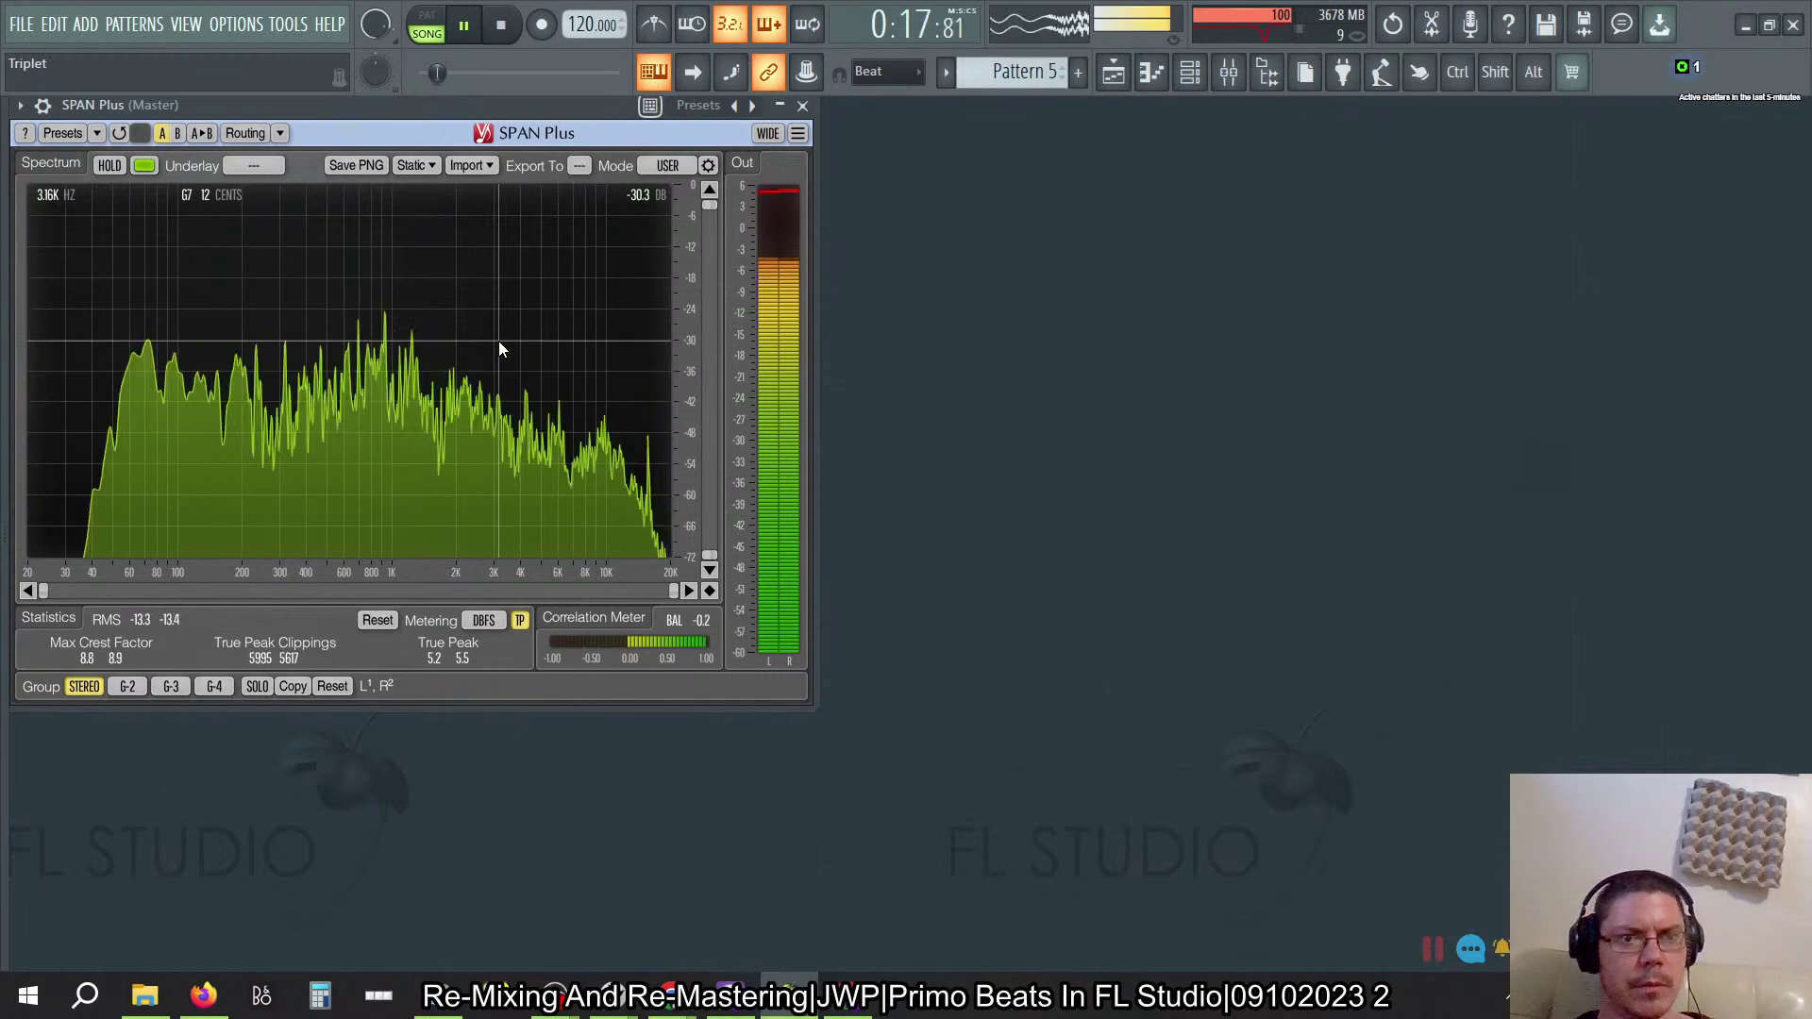
{"action": "key", "text": "space"}
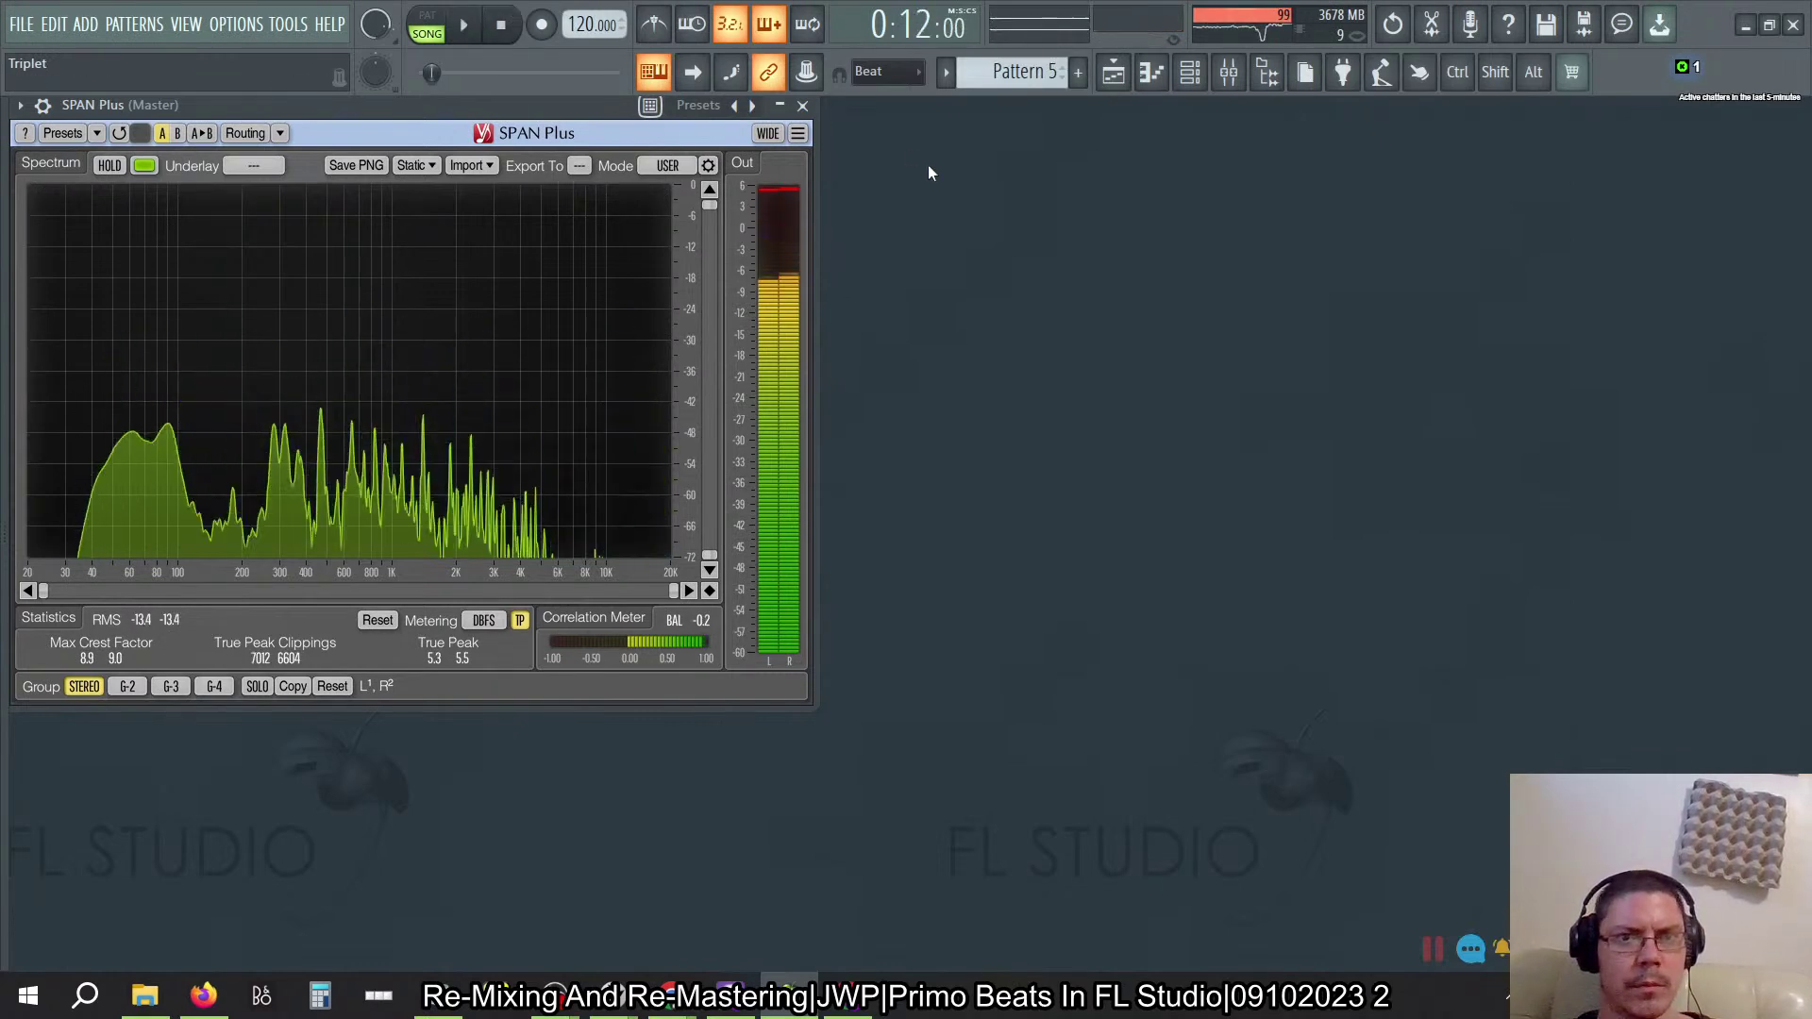
{"action": "left_click", "coordinate": [802, 105]}
Step: Reopen the mixer and examine the effect chains of the tracks from Alto back to HHiZ
{"action": "left_click", "coordinate": [1228, 73]}
{"action": "left_click", "coordinate": [998, 275]}
{"action": "left_click", "coordinate": [1090, 328]}
{"action": "left_click", "coordinate": [1067, 335]}
{"action": "left_click", "coordinate": [1042, 338]}
{"action": "left_click", "coordinate": [1018, 341]}
{"action": "left_click", "coordinate": [967, 346]}
{"action": "left_click_drag", "start_coordinate": [960, 340], "coordinate": [1091, 321]}
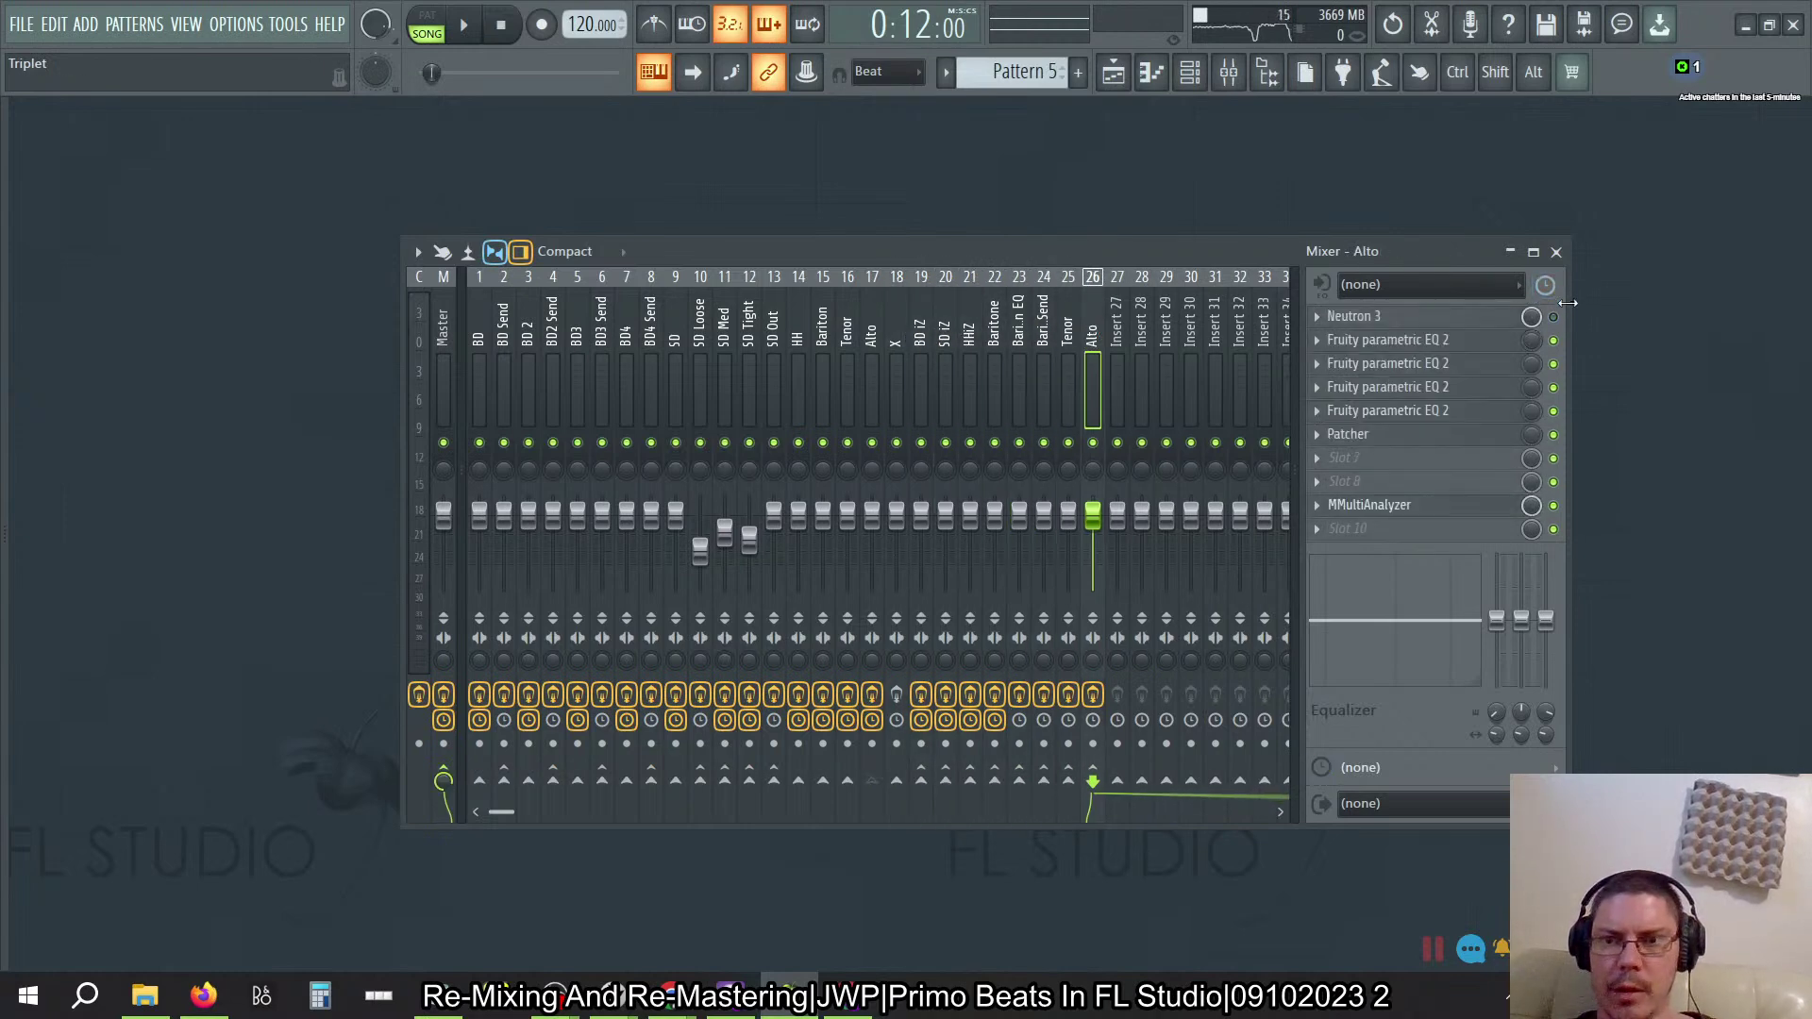
{"action": "left_click", "coordinate": [1072, 320]}
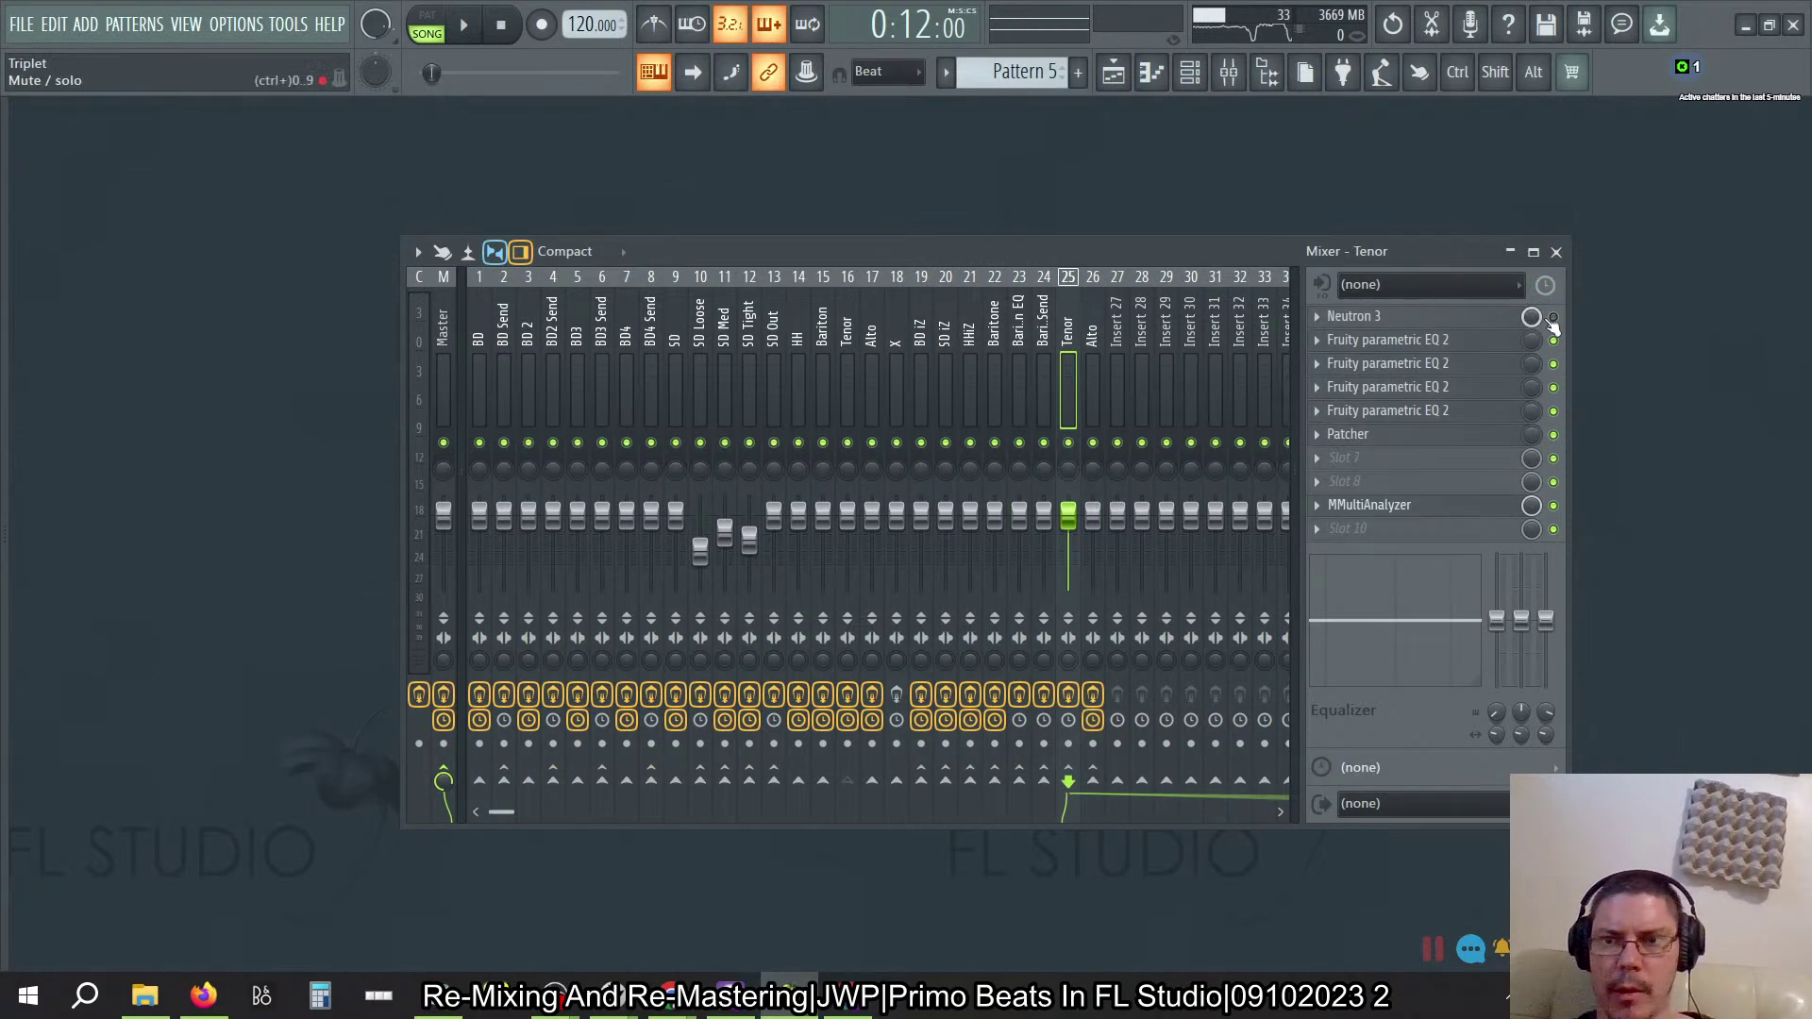
{"action": "left_click", "coordinate": [1043, 339]}
{"action": "left_click", "coordinate": [1018, 343]}
{"action": "left_click", "coordinate": [976, 349]}
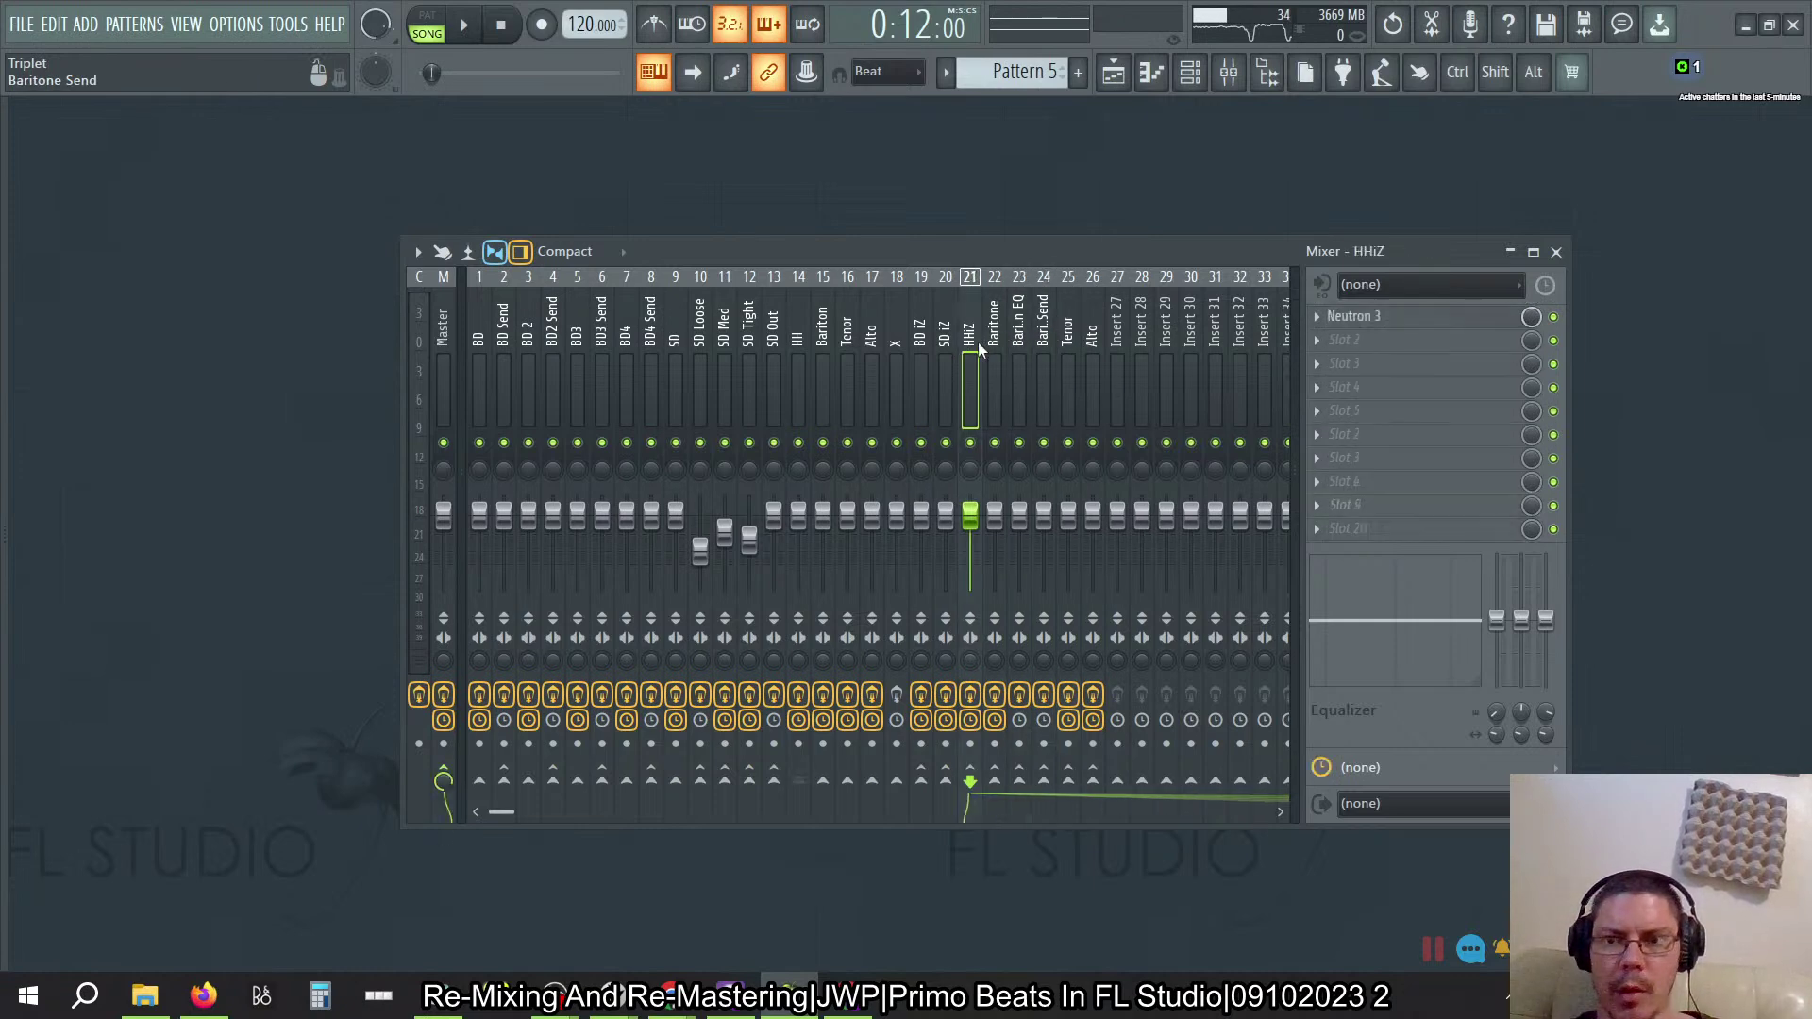
Step: Examine the effects and routing of the source tracks from SD iZ back to BD
{"action": "left_click", "coordinate": [947, 342]}
{"action": "left_click", "coordinate": [898, 336]}
{"action": "left_click", "coordinate": [872, 332]}
{"action": "left_click", "coordinate": [817, 326]}
{"action": "left_click", "coordinate": [798, 326]}
{"action": "left_click", "coordinate": [774, 325]}
{"action": "left_click", "coordinate": [676, 326]}
{"action": "left_click", "coordinate": [570, 322]}
{"action": "left_click", "coordinate": [529, 321]}
{"action": "left_click", "coordinate": [479, 323]}
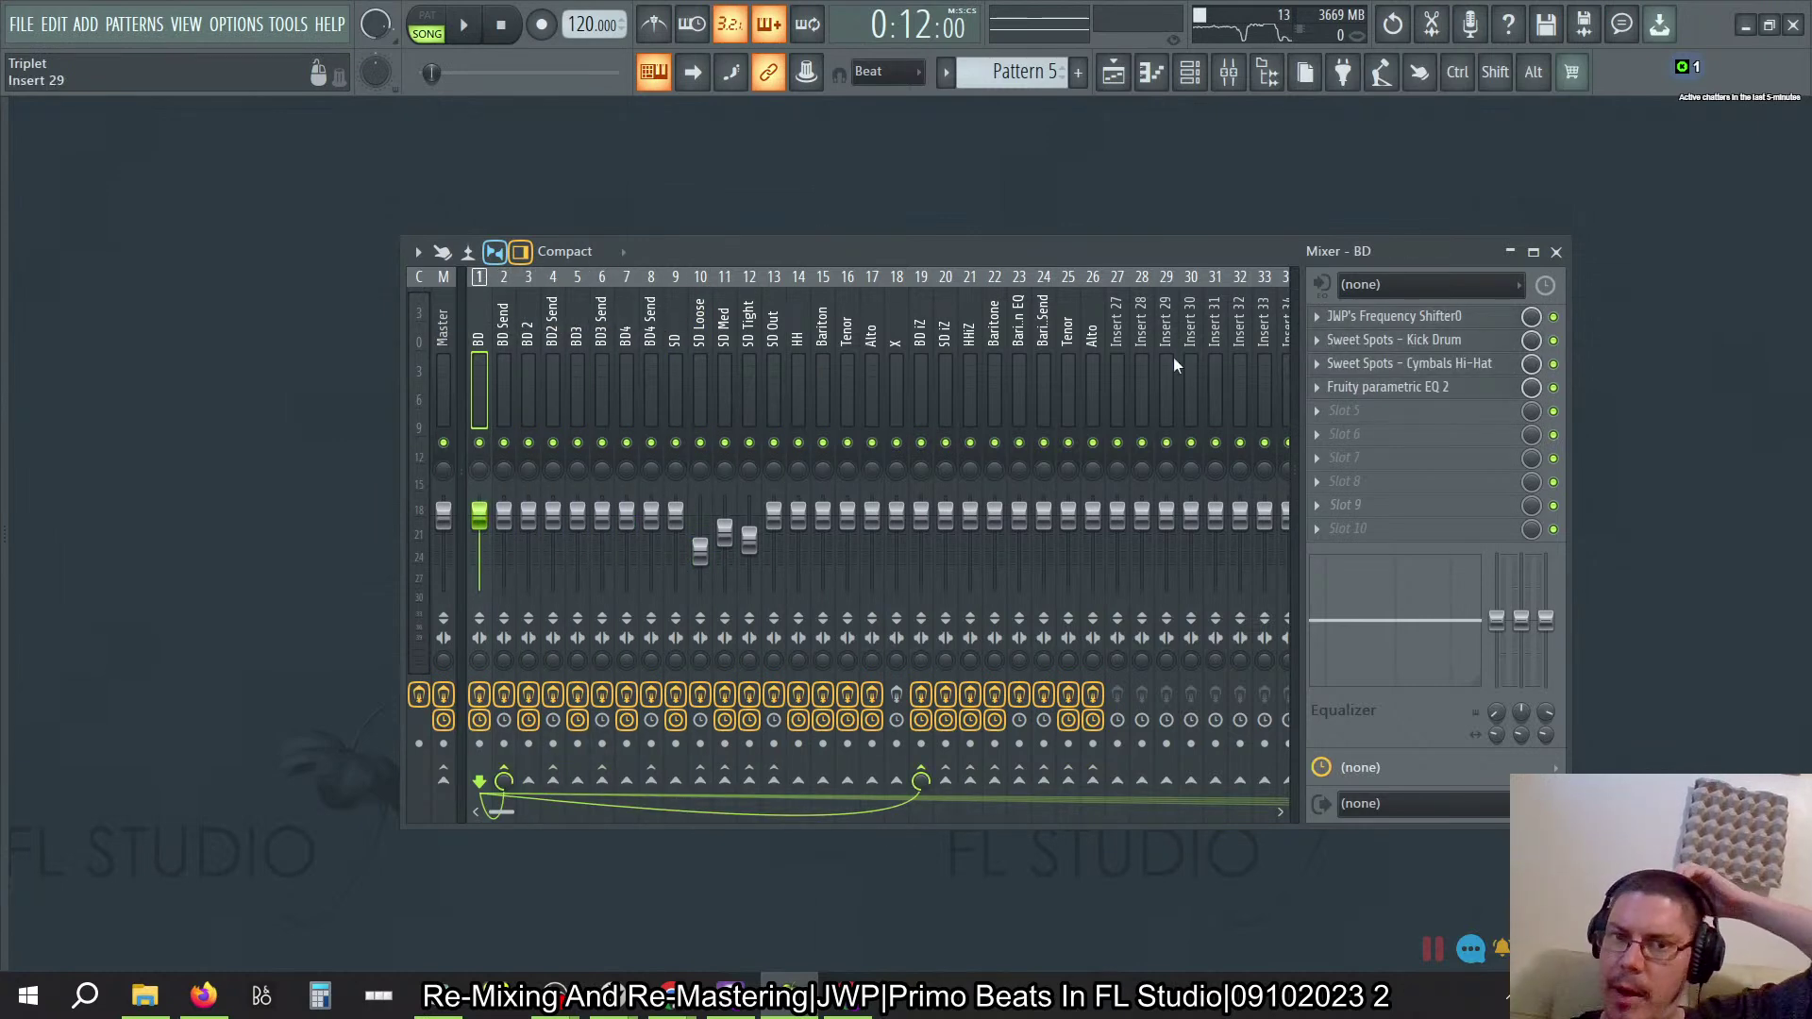
Step: Compare the effects and routing of the send, saxophone and kick tracks, finishing on the Master track
{"action": "left_click", "coordinate": [1055, 296]}
{"action": "left_click", "coordinate": [1073, 306]}
{"action": "left_click", "coordinate": [1081, 313]}
{"action": "left_click", "coordinate": [1044, 335]}
{"action": "left_click", "coordinate": [970, 354]}
{"action": "left_click", "coordinate": [923, 349]}
{"action": "left_click", "coordinate": [847, 338]}
{"action": "left_click", "coordinate": [823, 337]}
{"action": "left_click", "coordinate": [851, 330]}
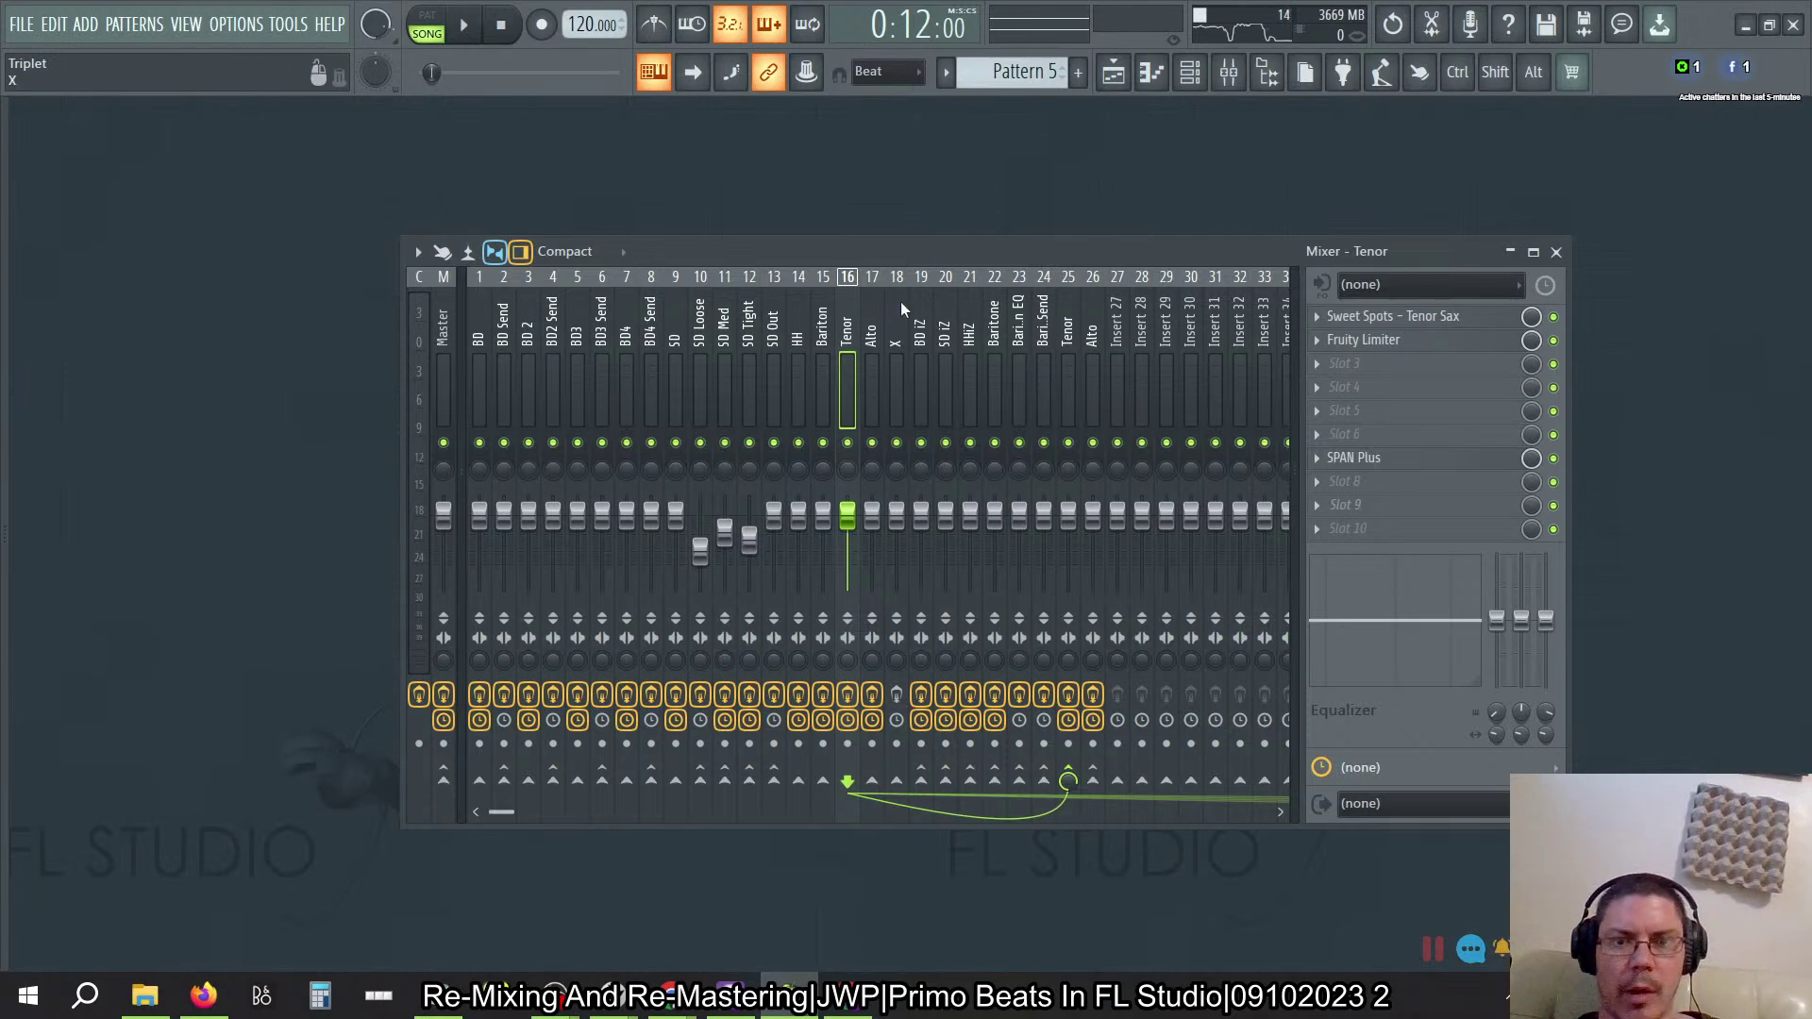
{"action": "left_click", "coordinate": [896, 330]}
{"action": "left_click", "coordinate": [823, 330]}
{"action": "left_click", "coordinate": [478, 336]}
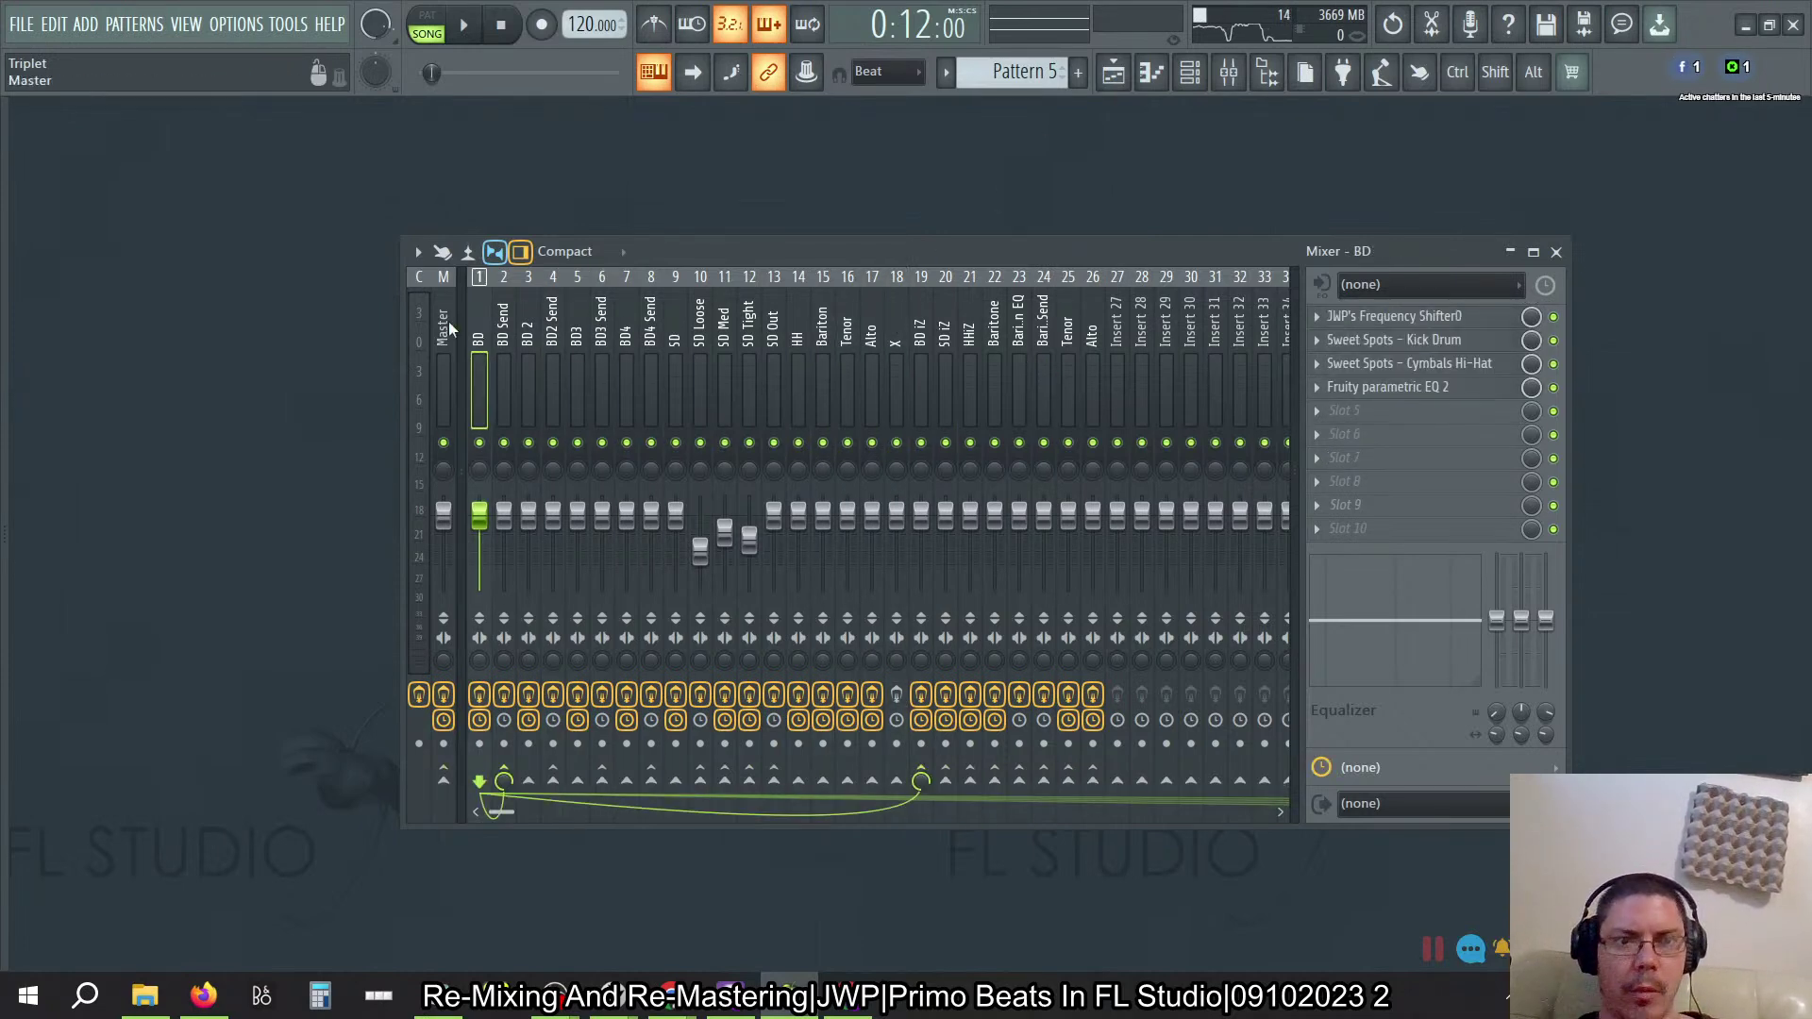
{"action": "left_click", "coordinate": [453, 326]}
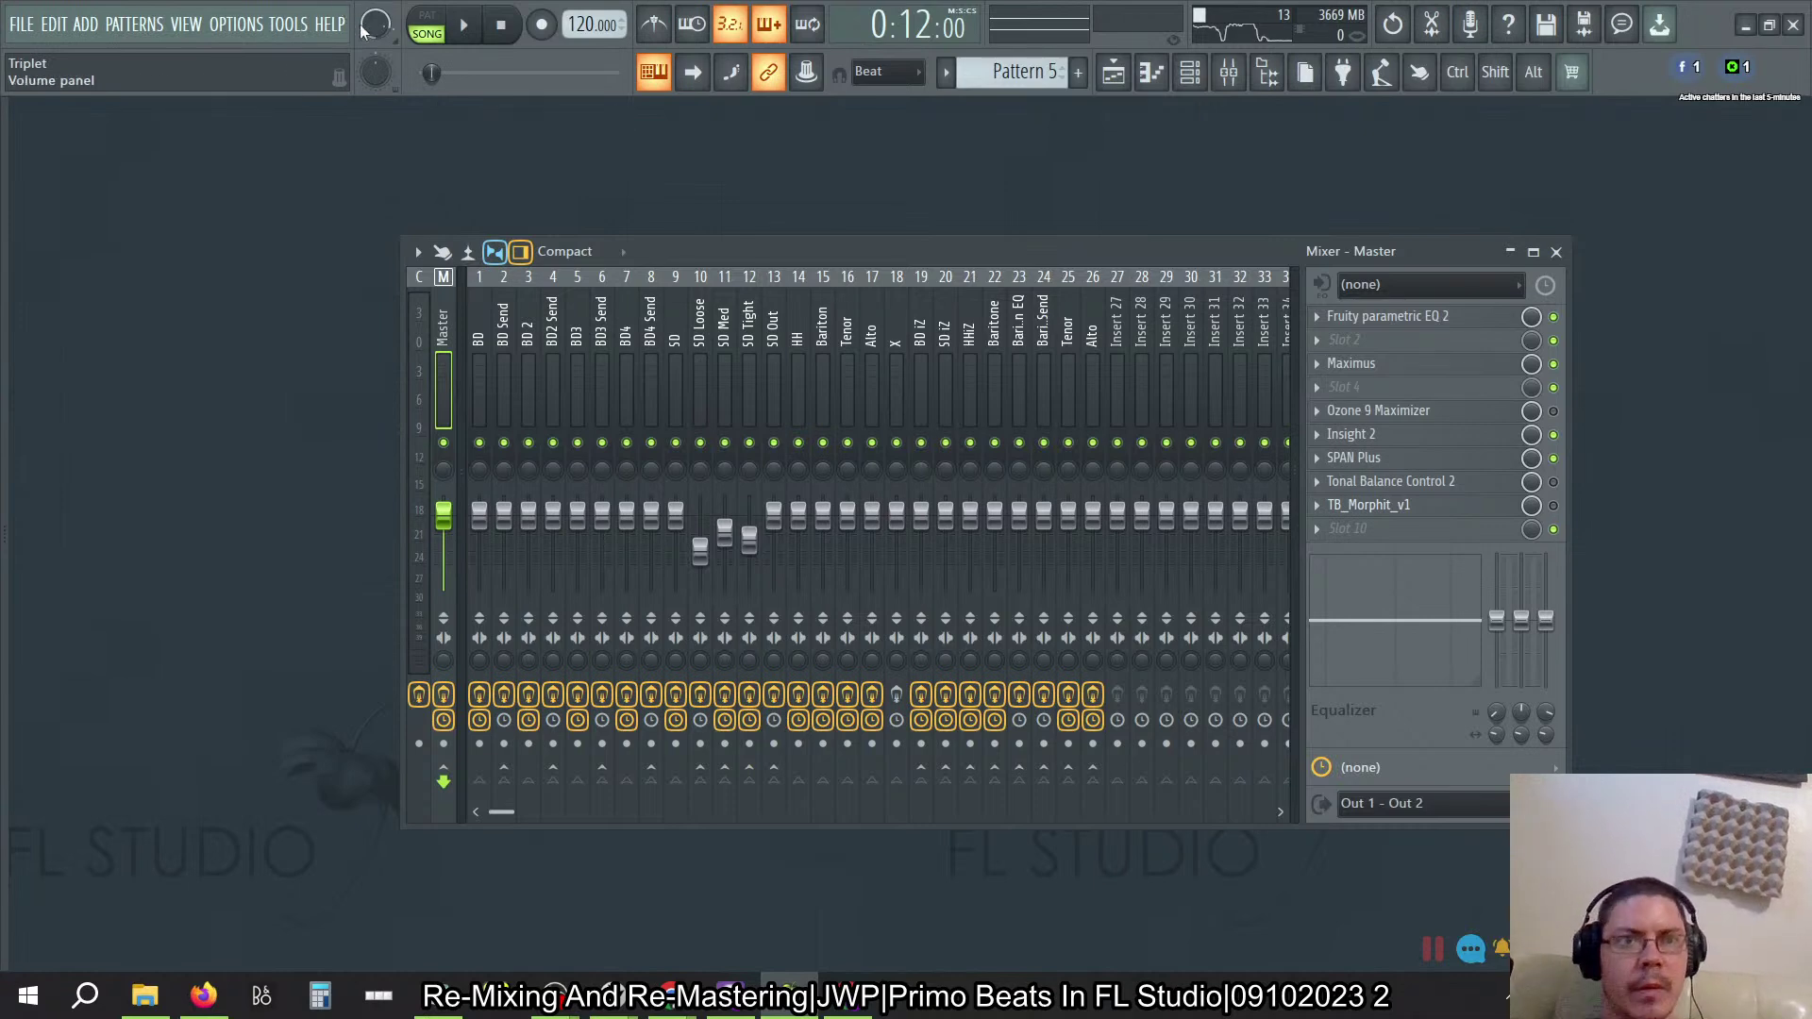
Step: Play the loop briefly, clear the playlist's time selection, return to the song start and close the playlist
{"action": "key", "text": "space"}
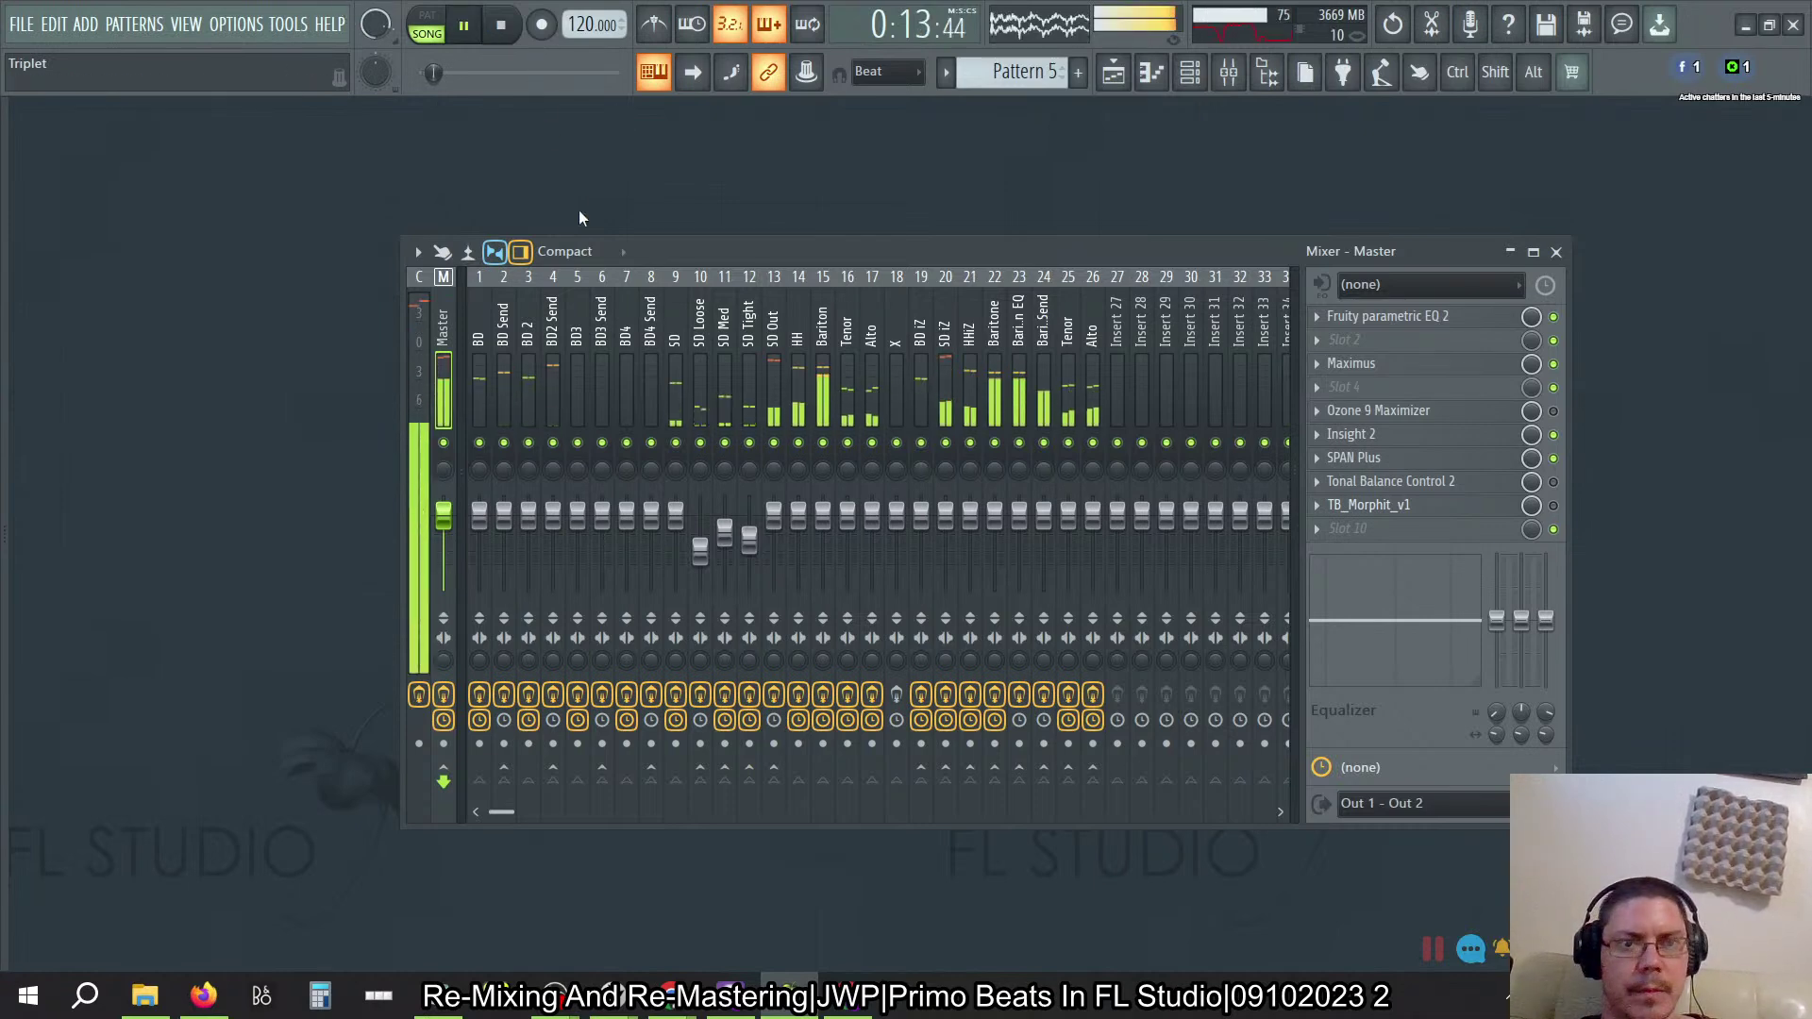
{"action": "key", "text": "space"}
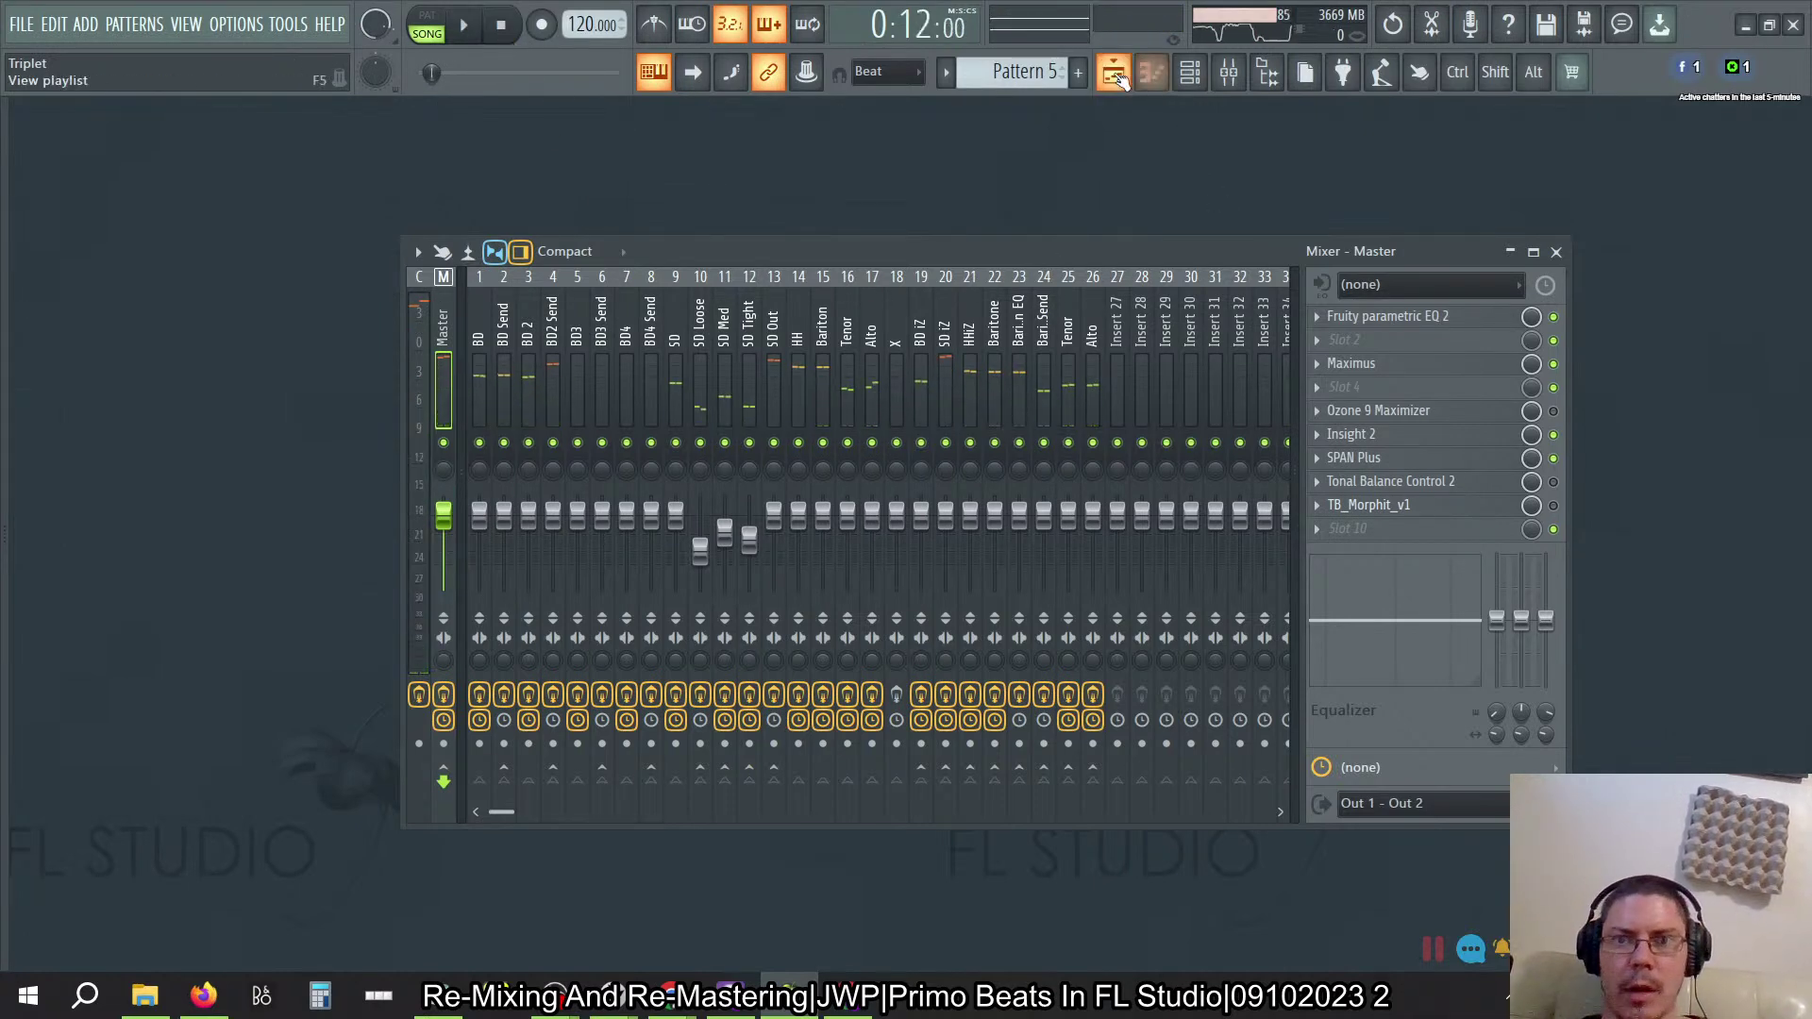
{"action": "left_click", "coordinate": [1118, 76]}
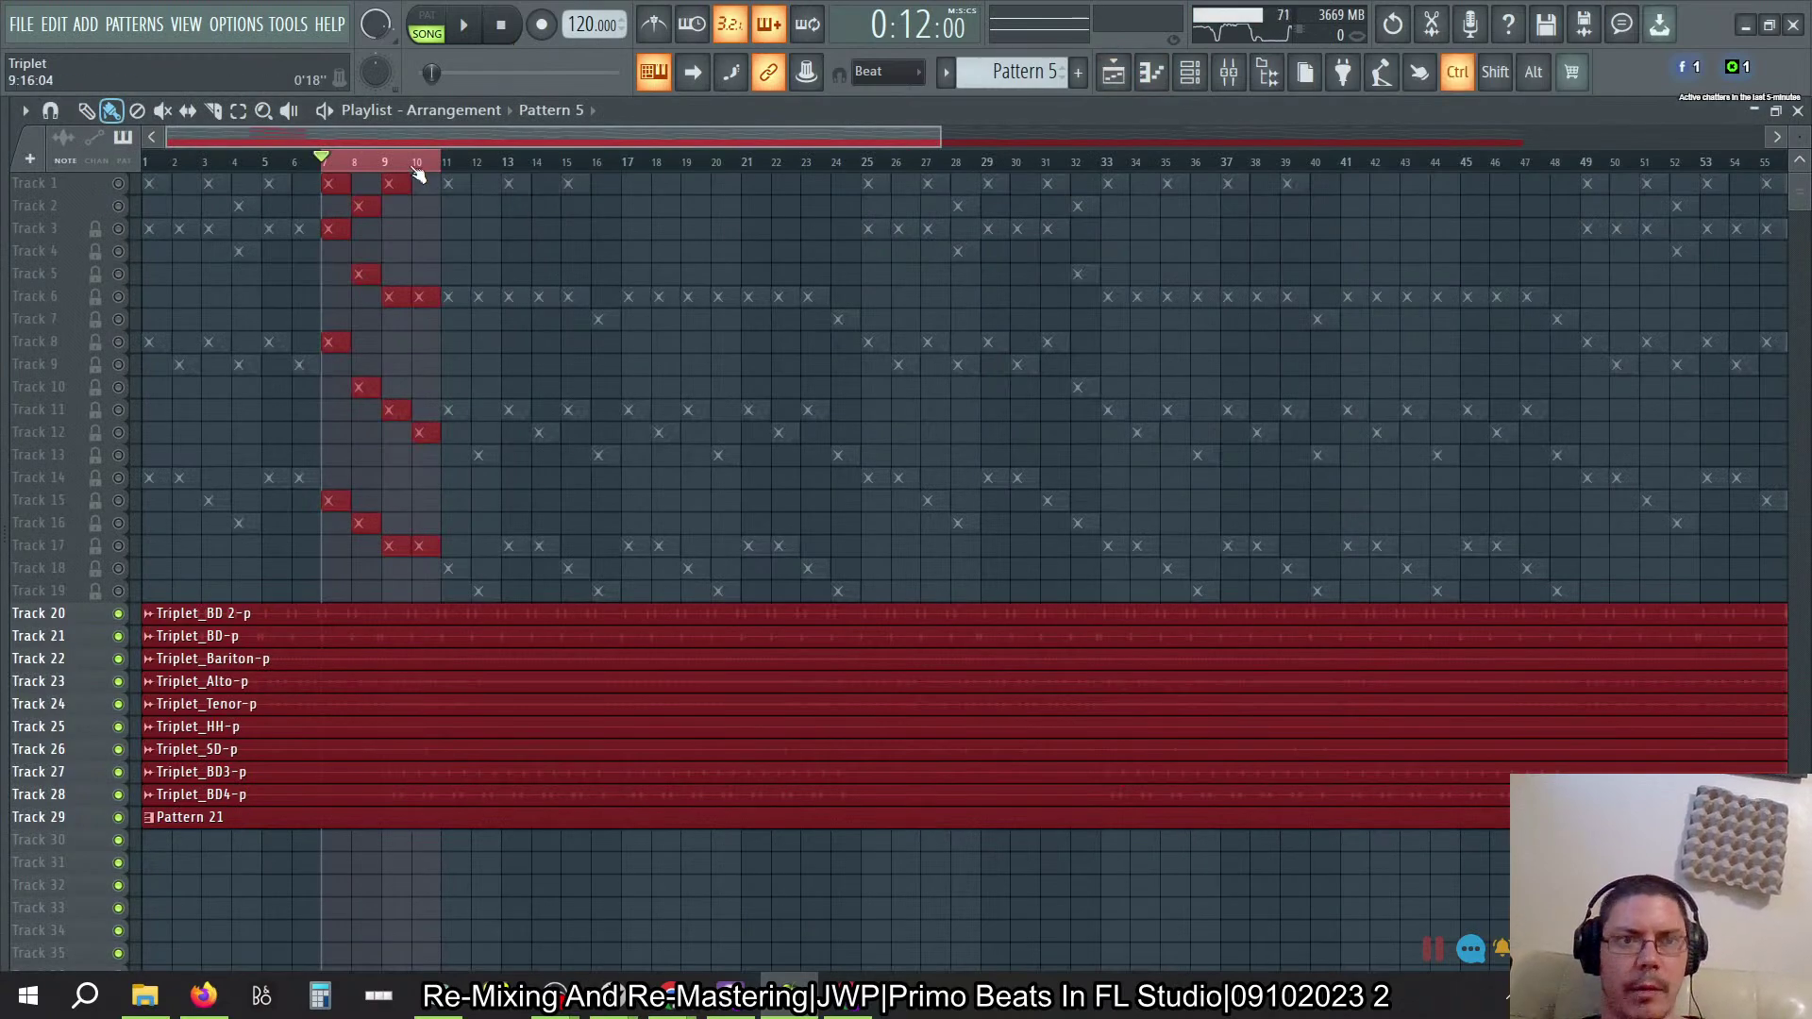
{"action": "key", "text": "ctrl+d"}
{"action": "left_click", "coordinate": [503, 33]}
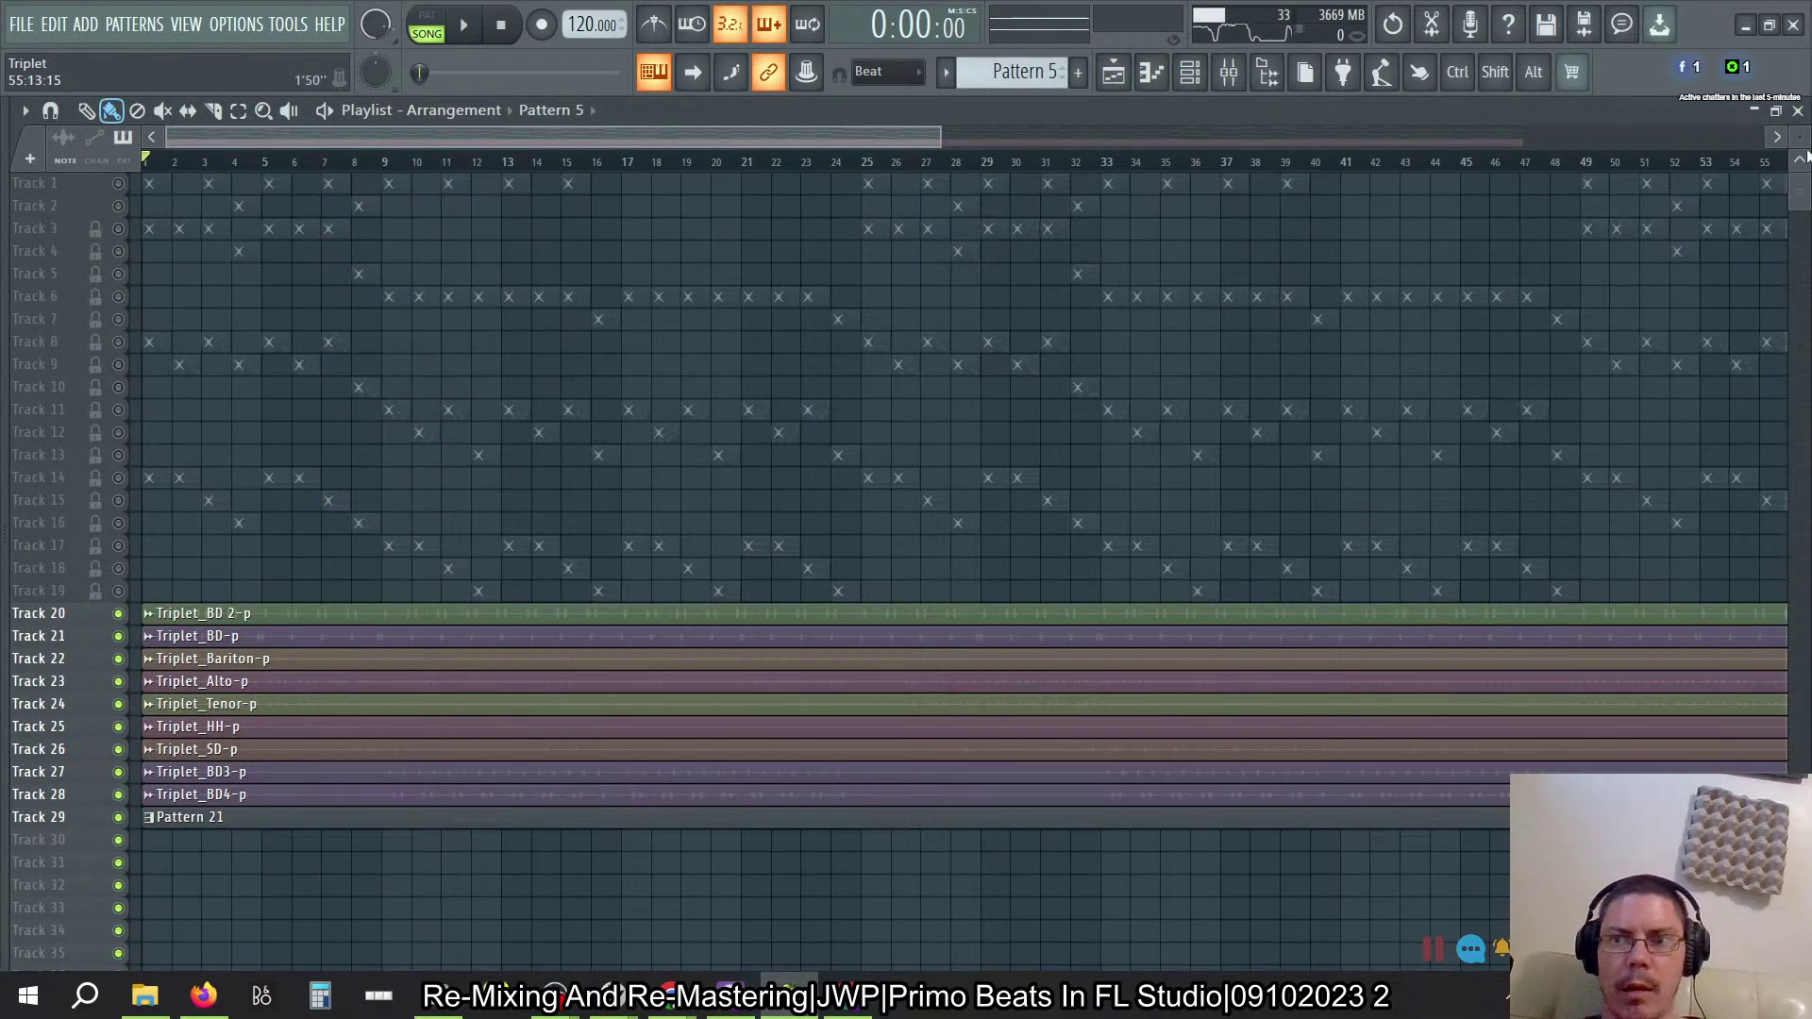
{"action": "left_click", "coordinate": [1797, 111]}
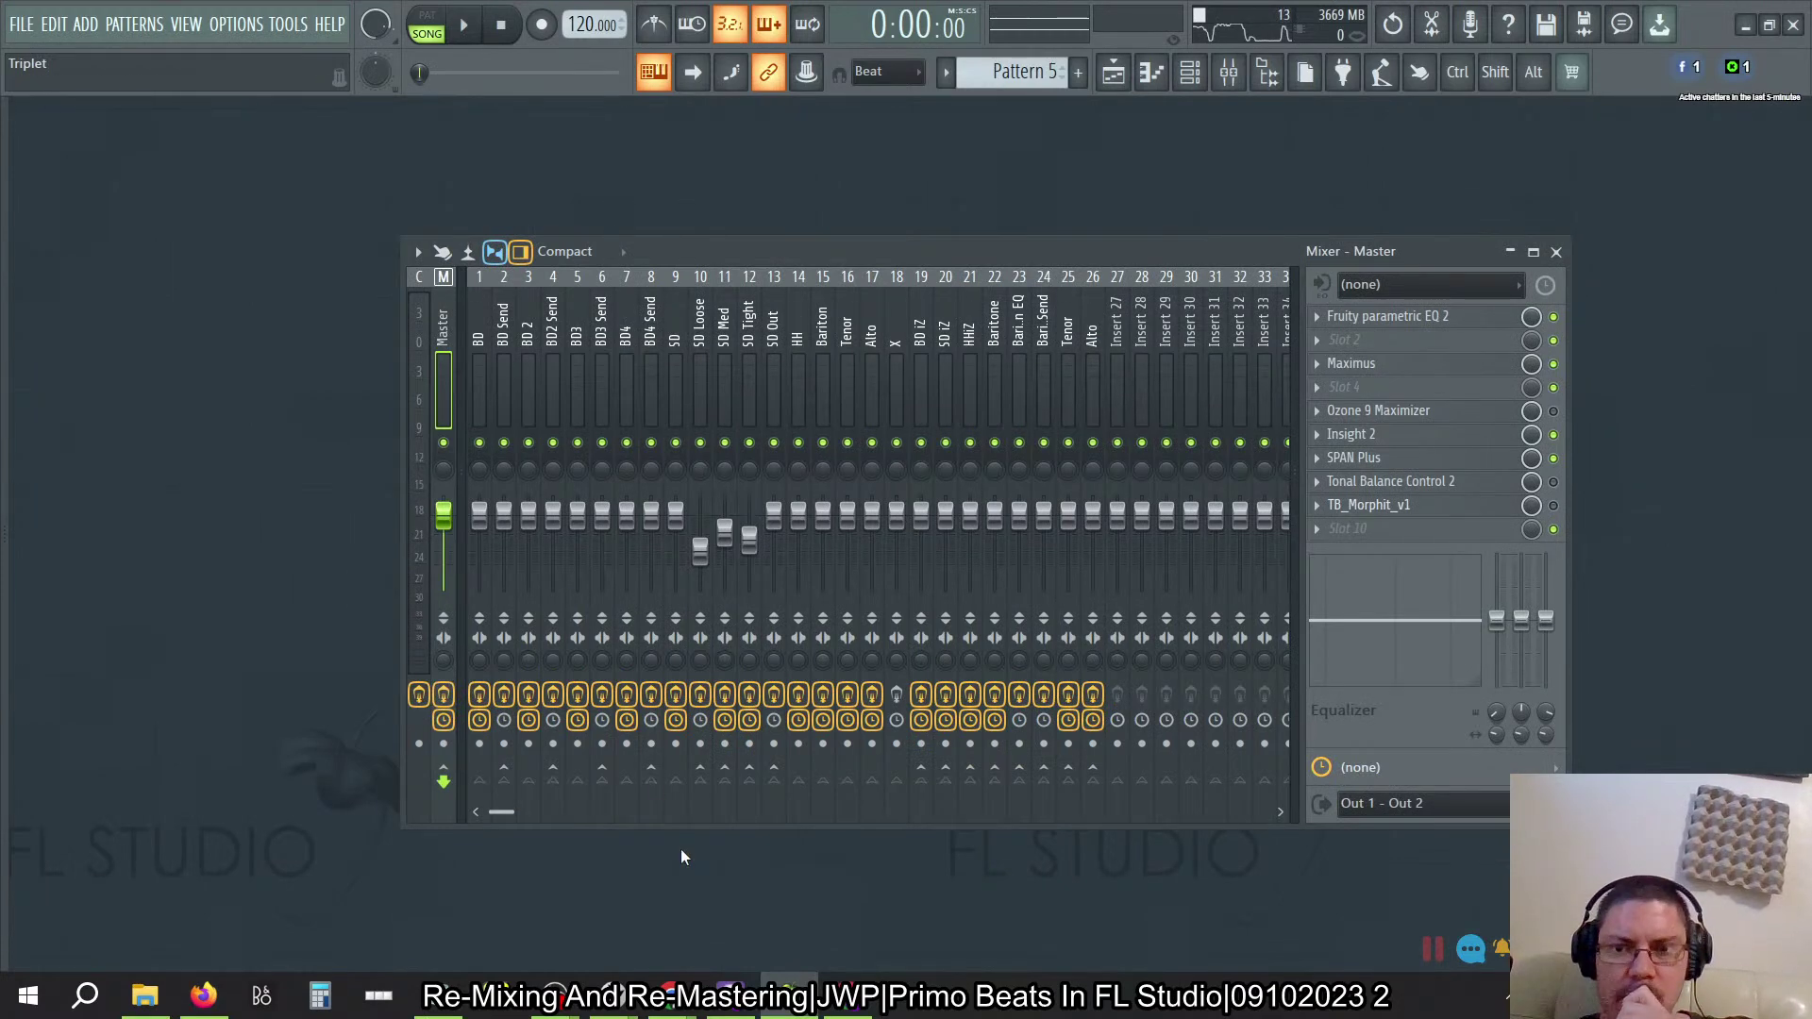
Step: Inspect the curve of the Master's Fruity parametric EQ 2 and close its window
{"action": "left_click", "coordinate": [1415, 316]}
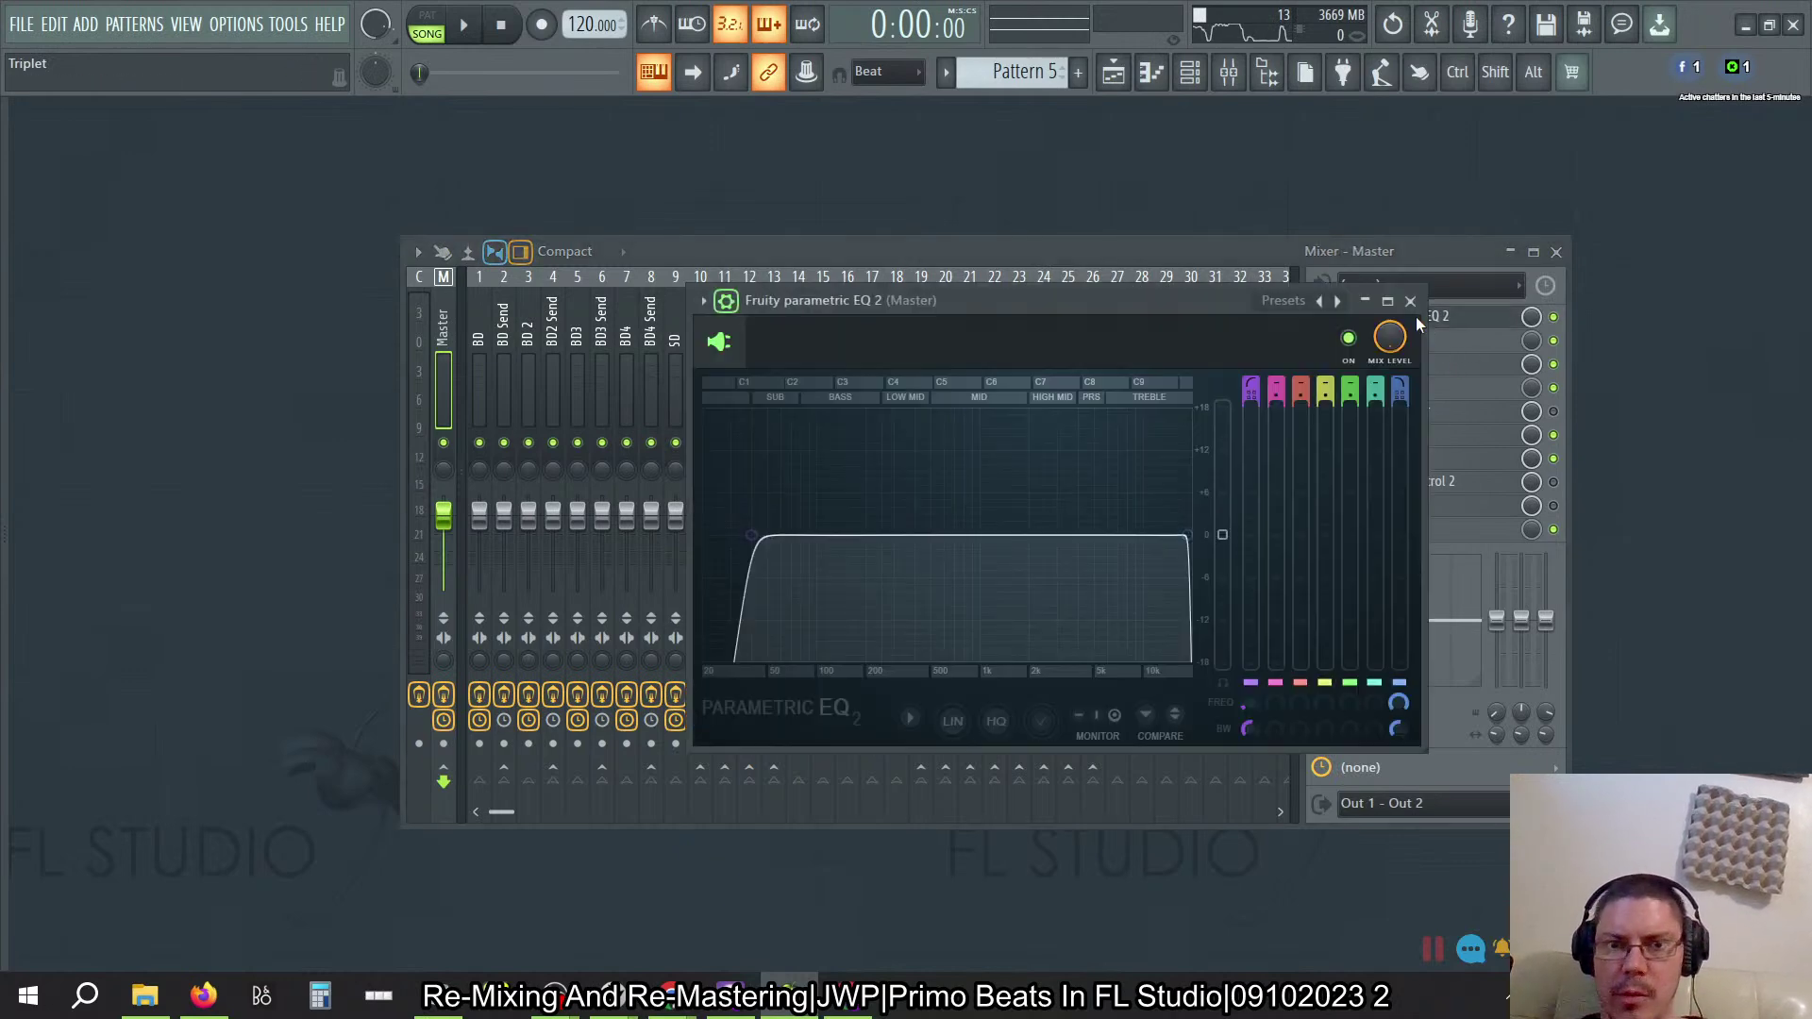
{"action": "left_click", "coordinate": [1429, 316]}
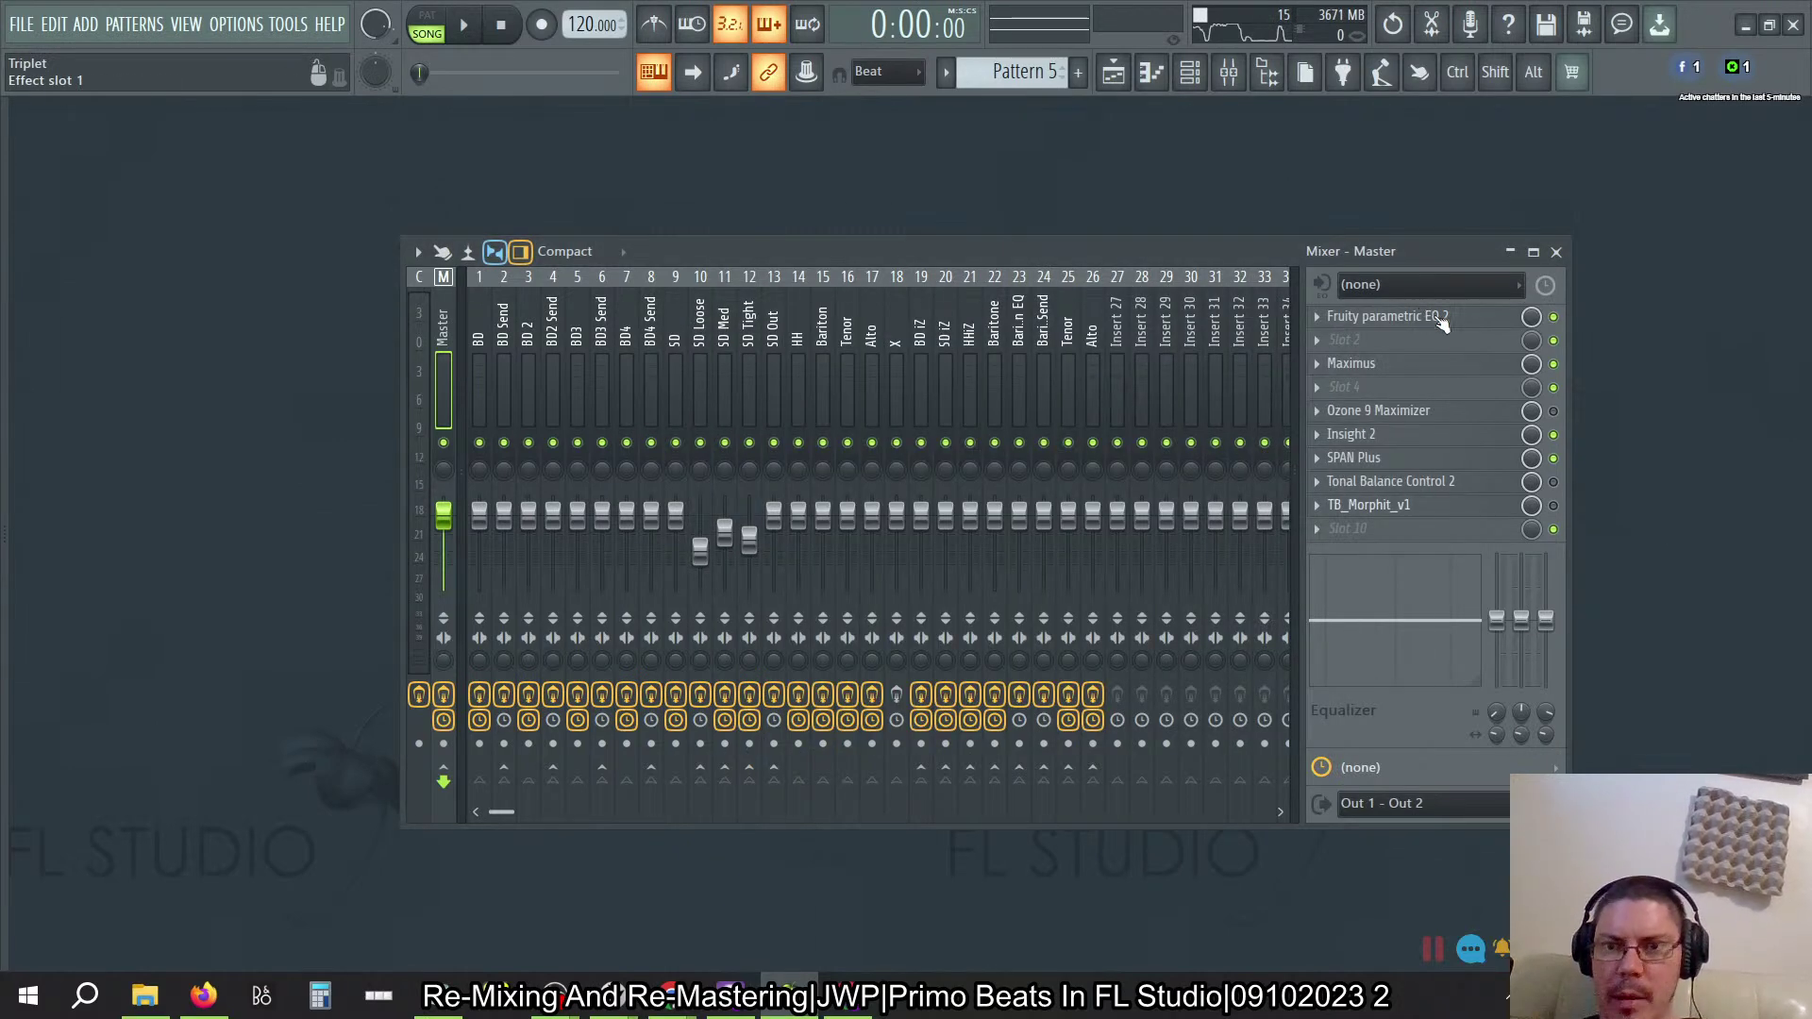
{"action": "left_click", "coordinate": [1440, 319]}
{"action": "left_click", "coordinate": [1420, 312]}
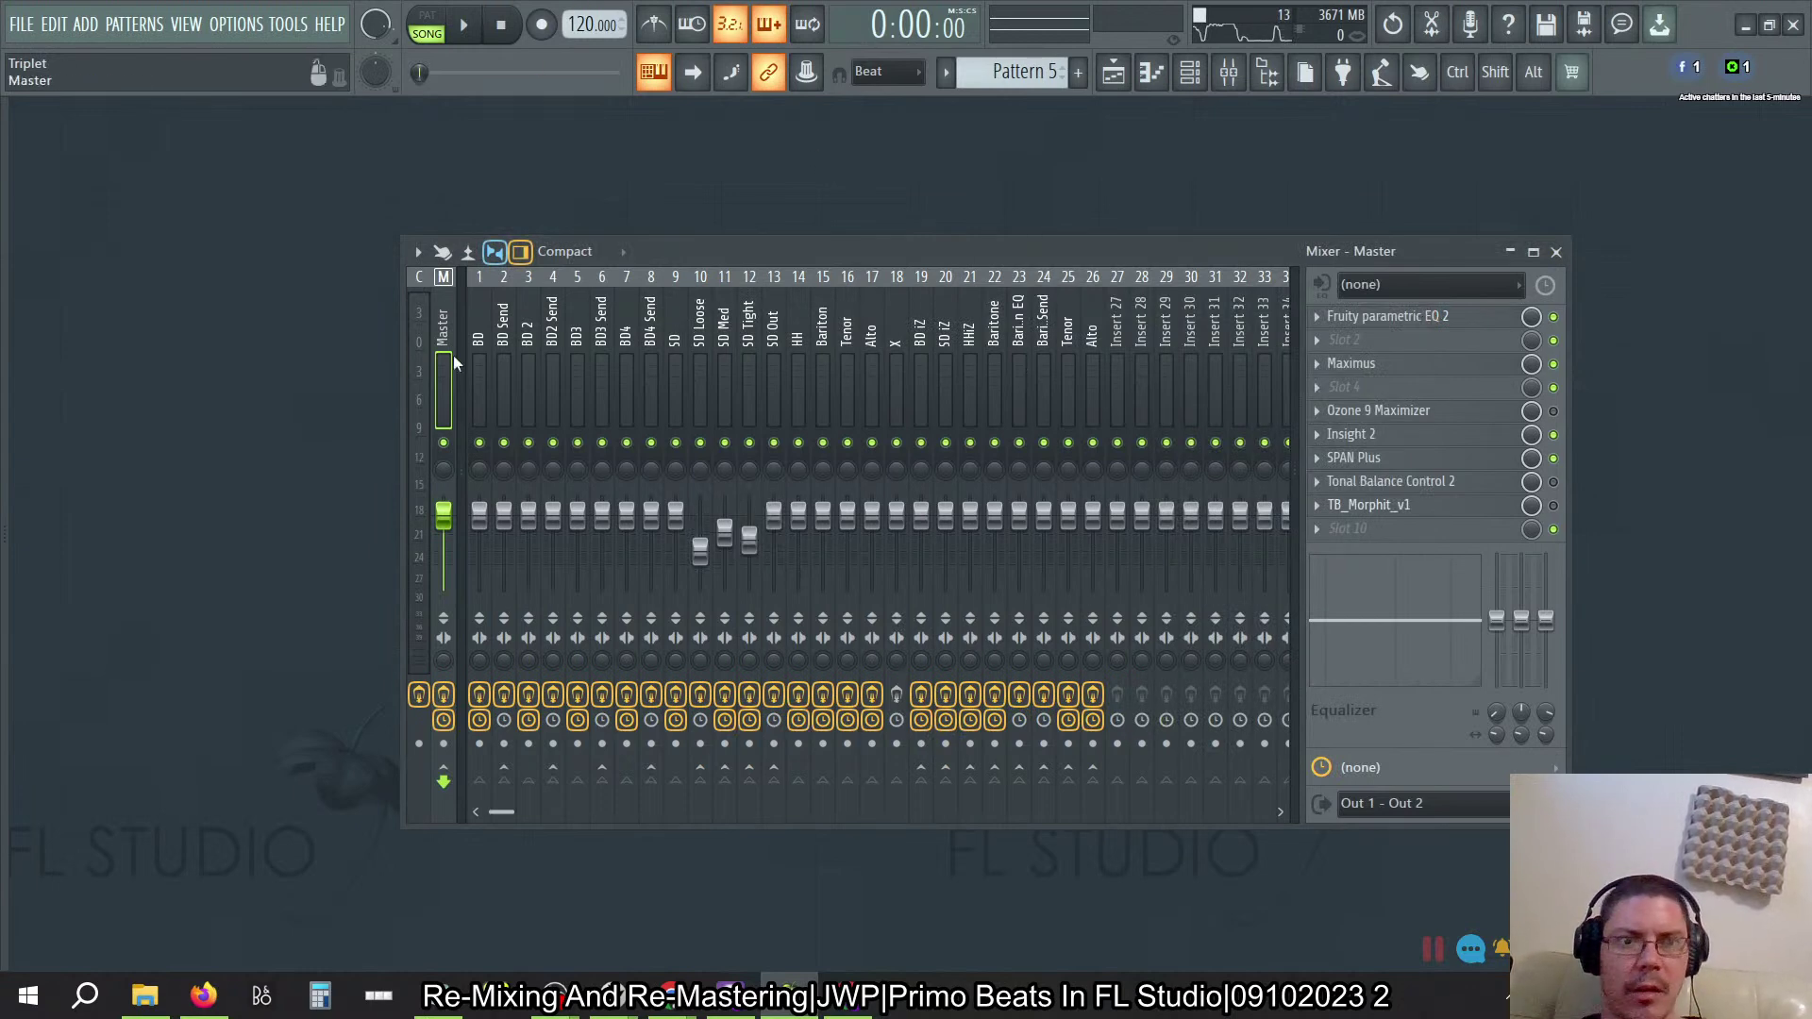
Step: Play the song and examine the mix and the soloed snare tracks in the Master's SPAN Plus, closing it with playback stopped
{"action": "left_click", "coordinate": [466, 26]}
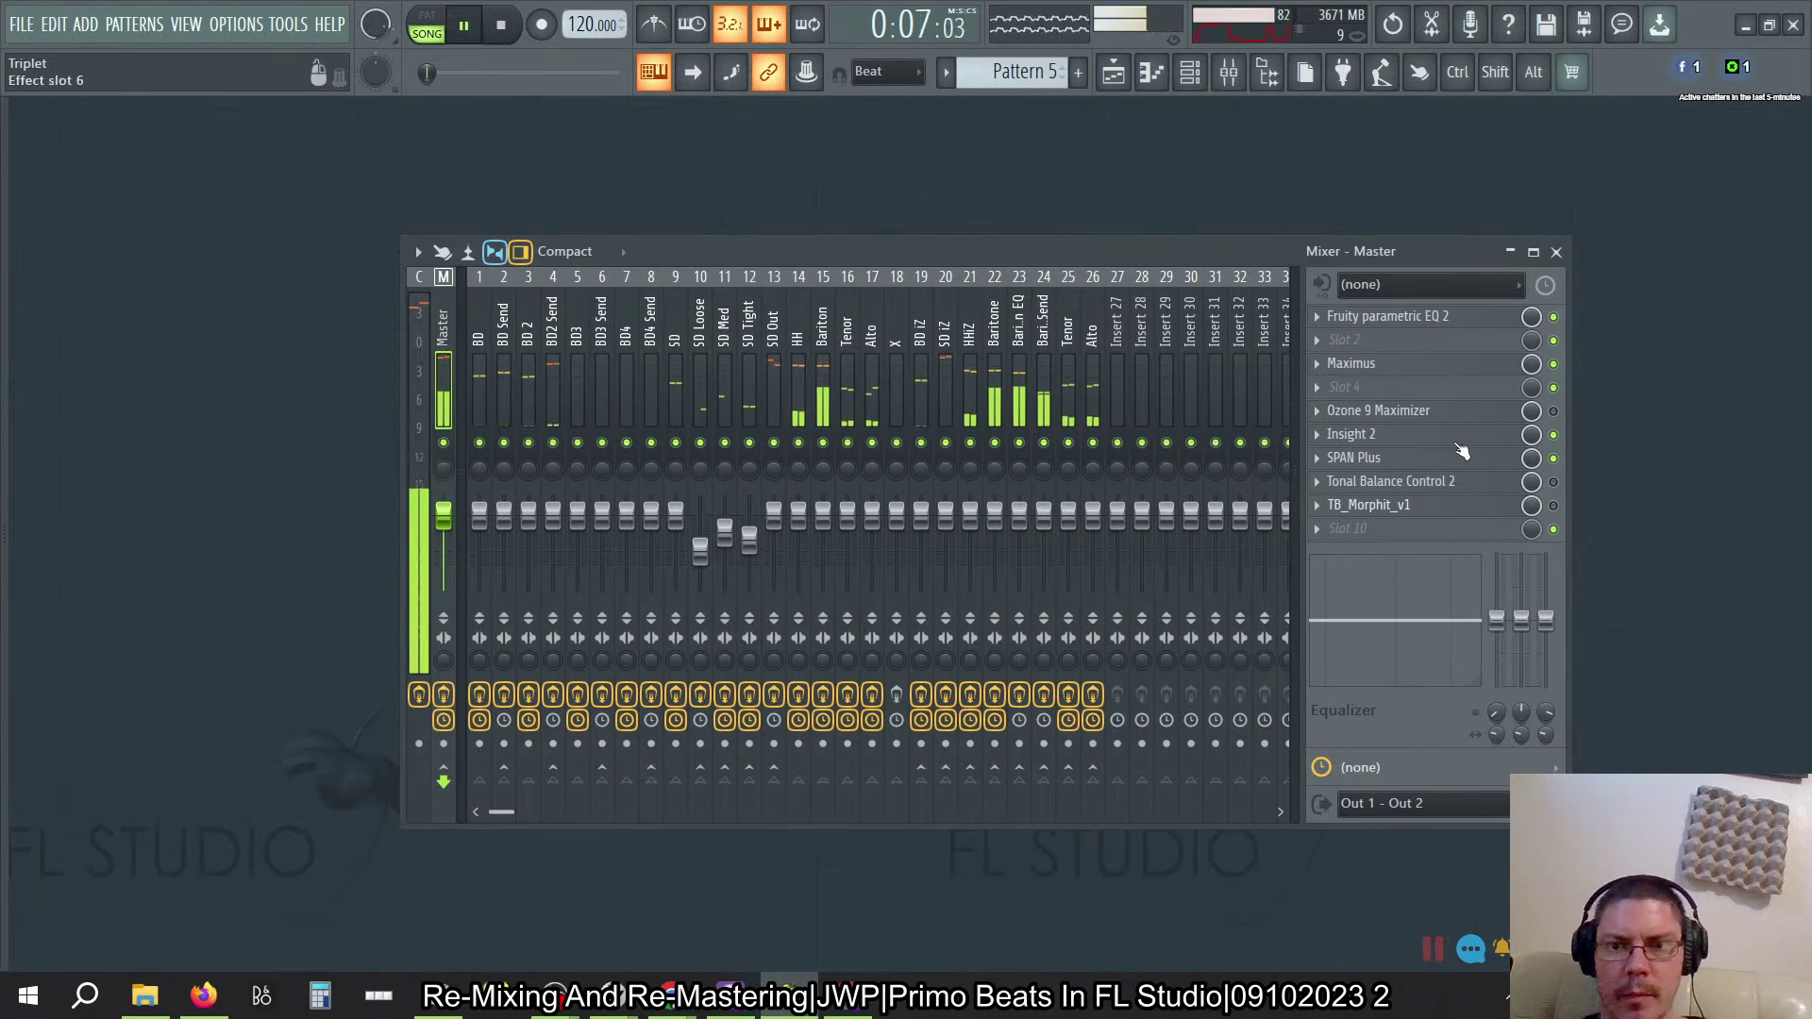
{"action": "left_click", "coordinate": [1436, 460]}
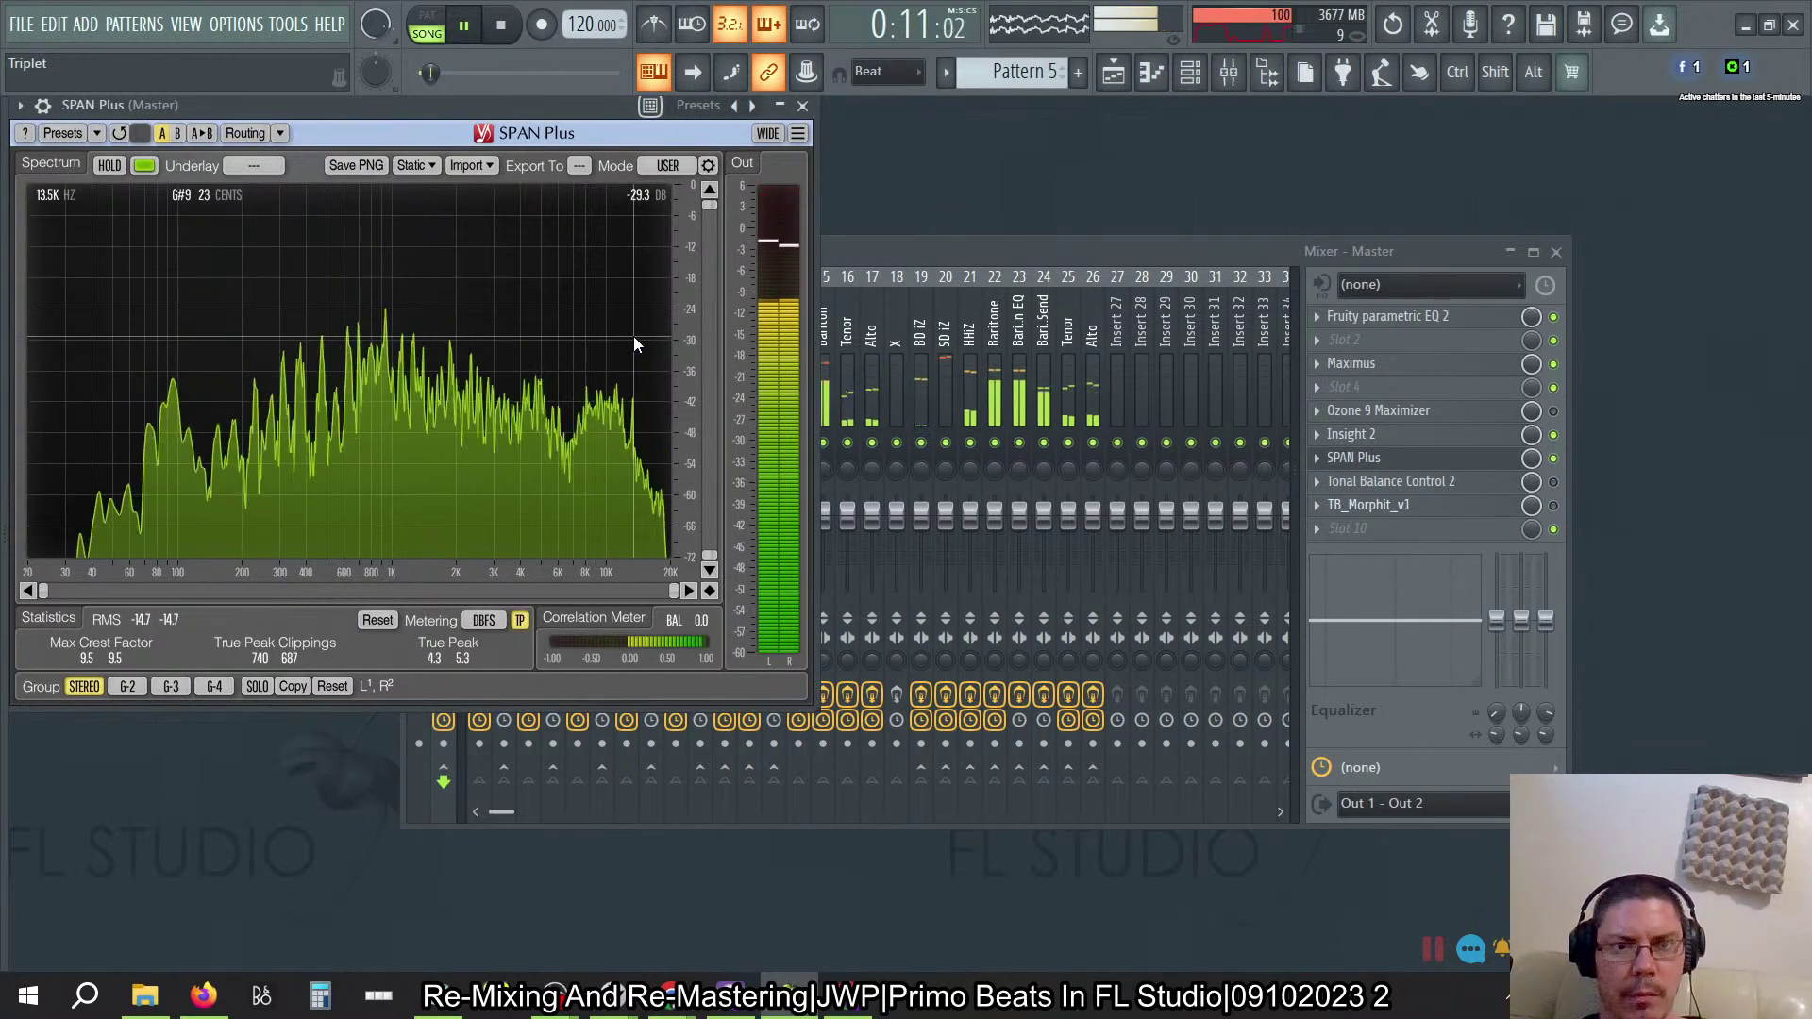
{"action": "left_click", "coordinate": [855, 243]}
{"action": "right_click", "coordinate": [676, 443]}
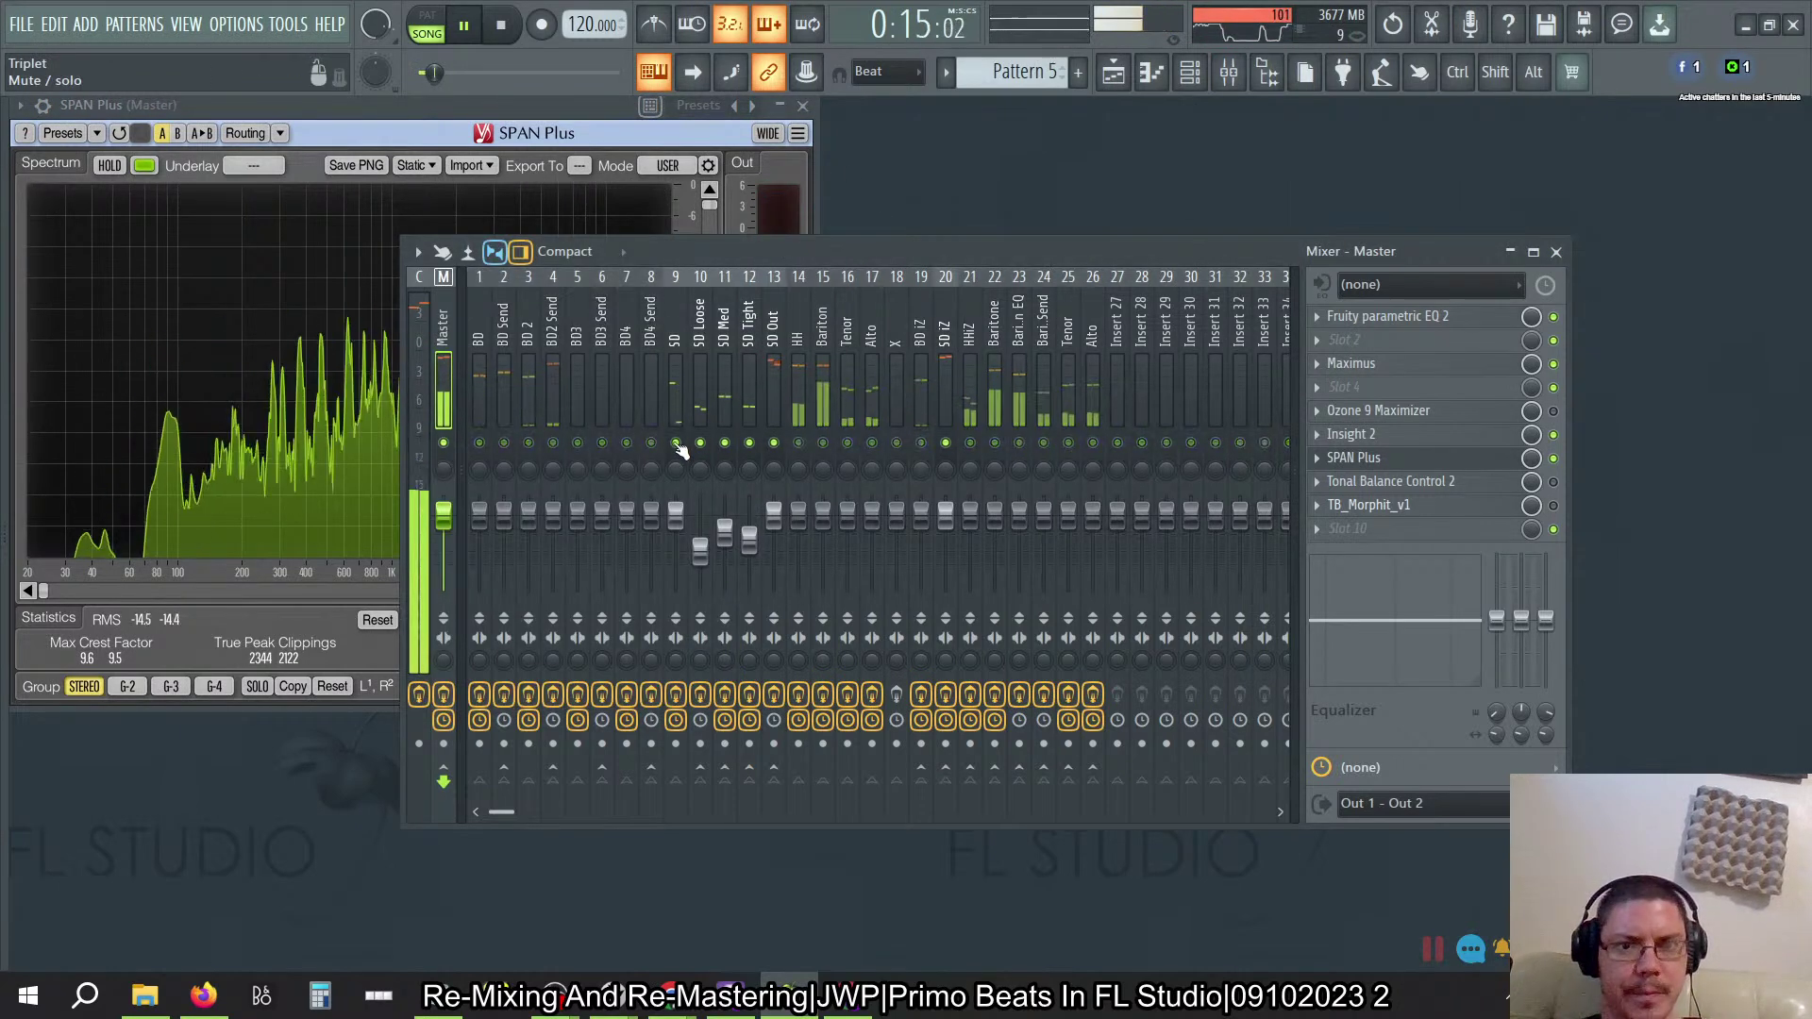
{"action": "left_click", "coordinate": [589, 107]}
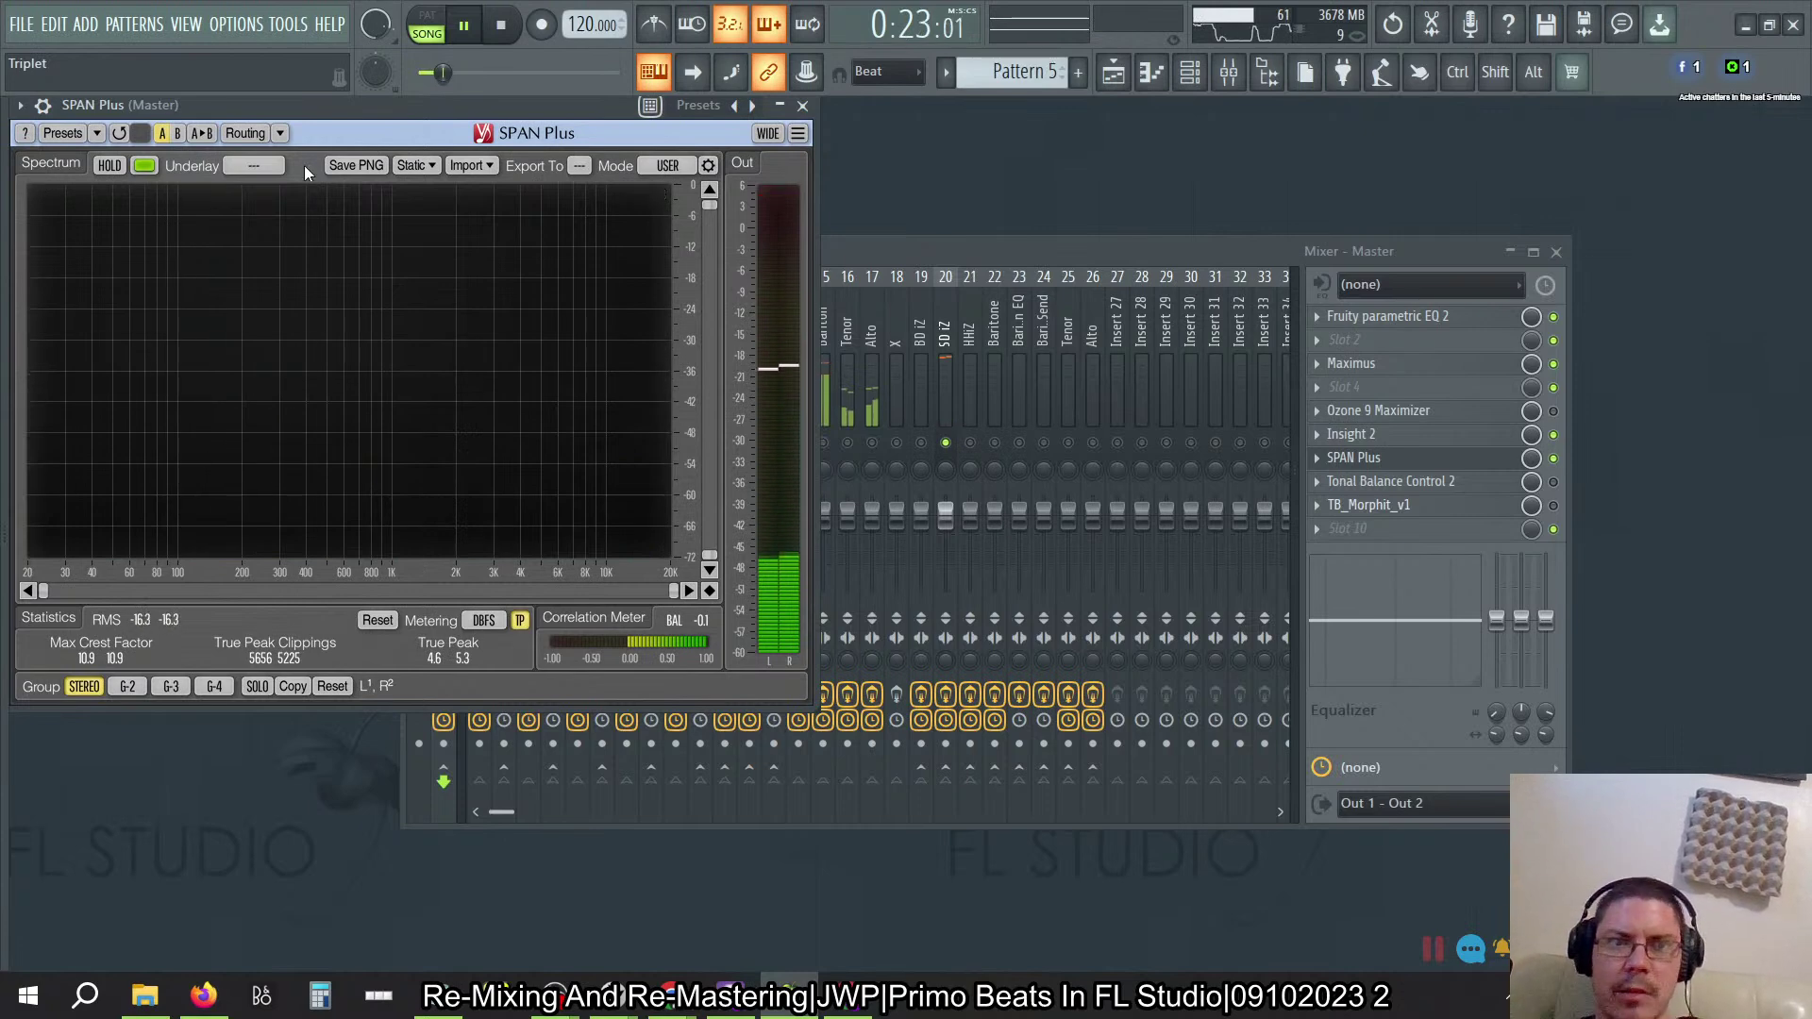
{"action": "key", "text": "space"}
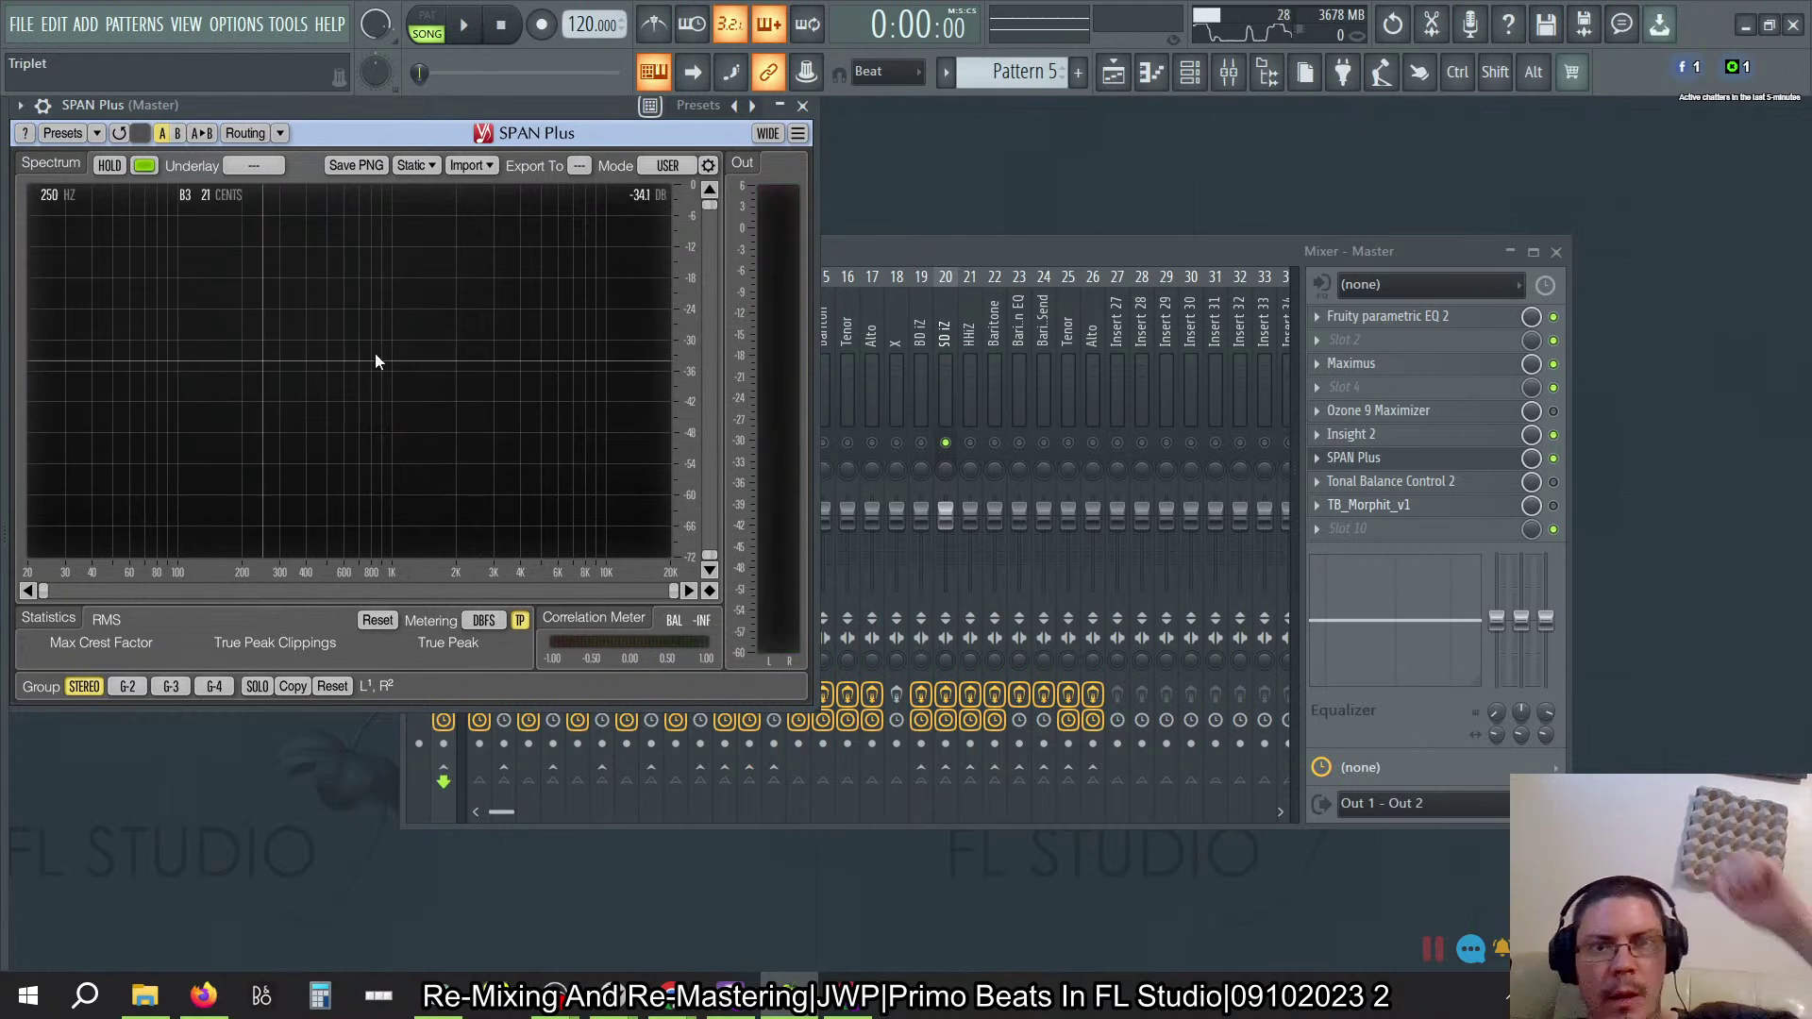
{"action": "left_click", "coordinate": [803, 105]}
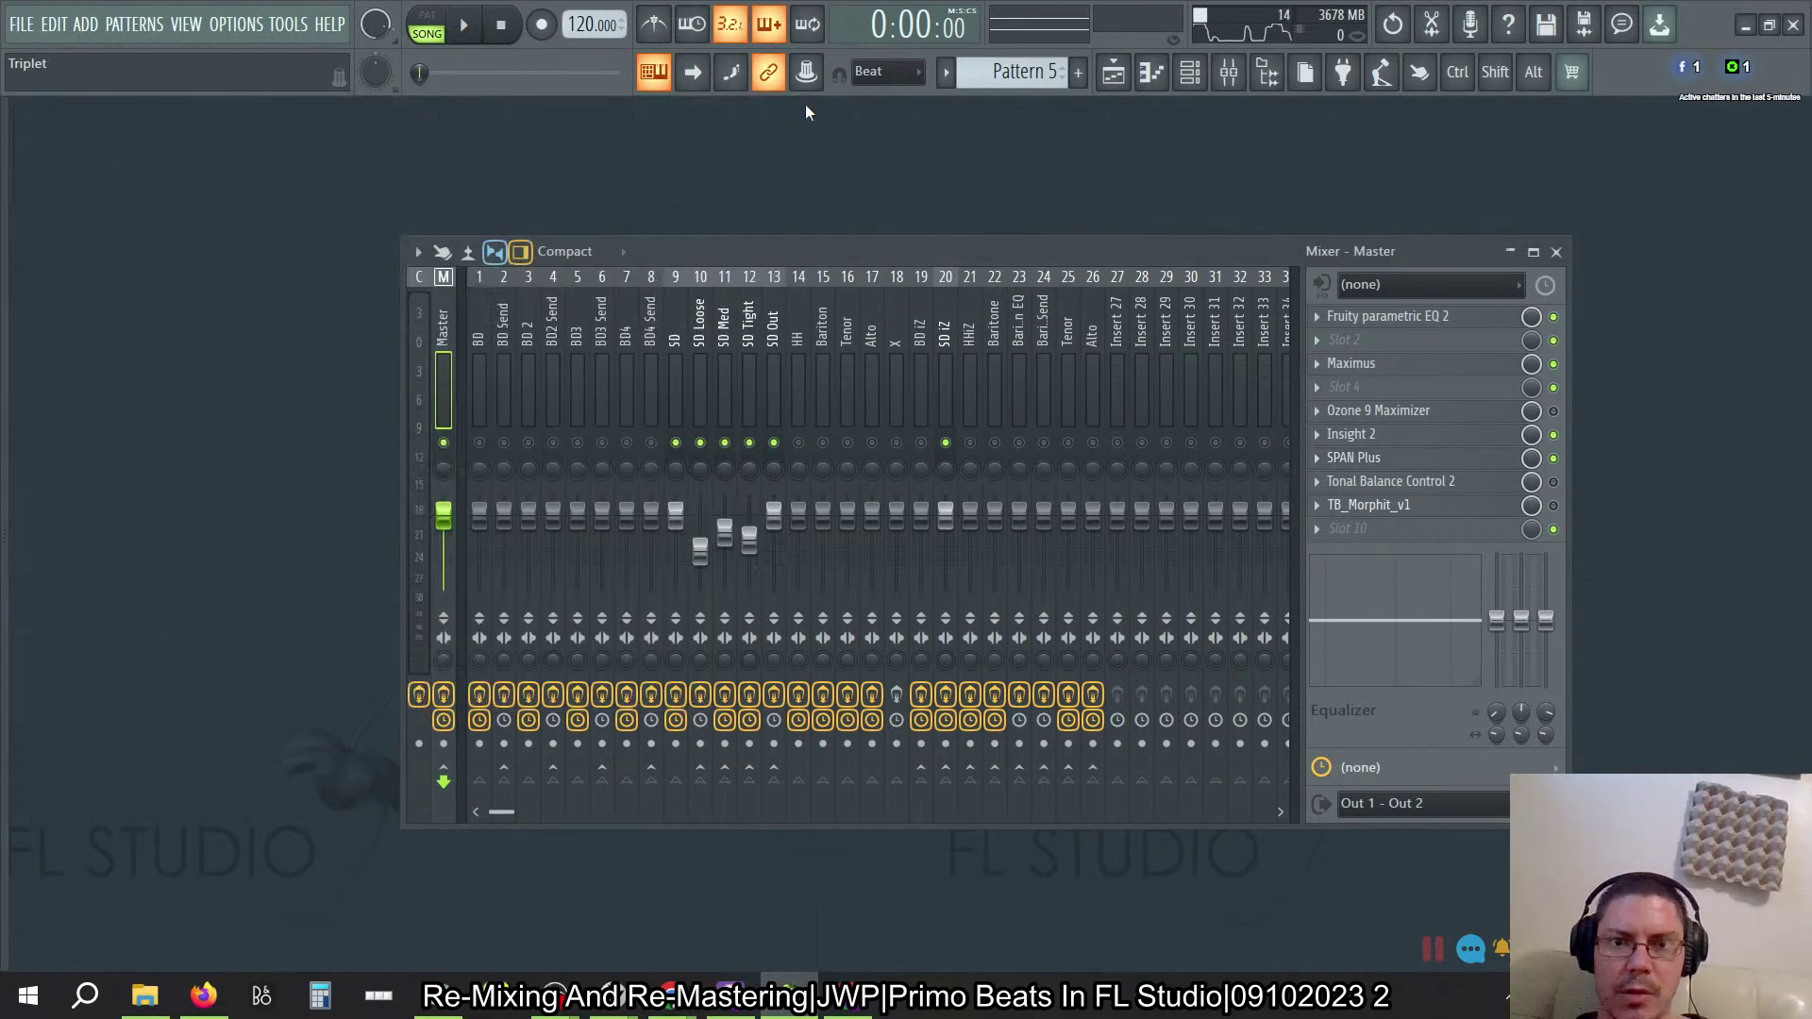
Step: Clear the snare solo, listen to the full mix from the song start and stop playback
{"action": "right_click", "coordinate": [676, 444]}
{"action": "key", "text": "space"}
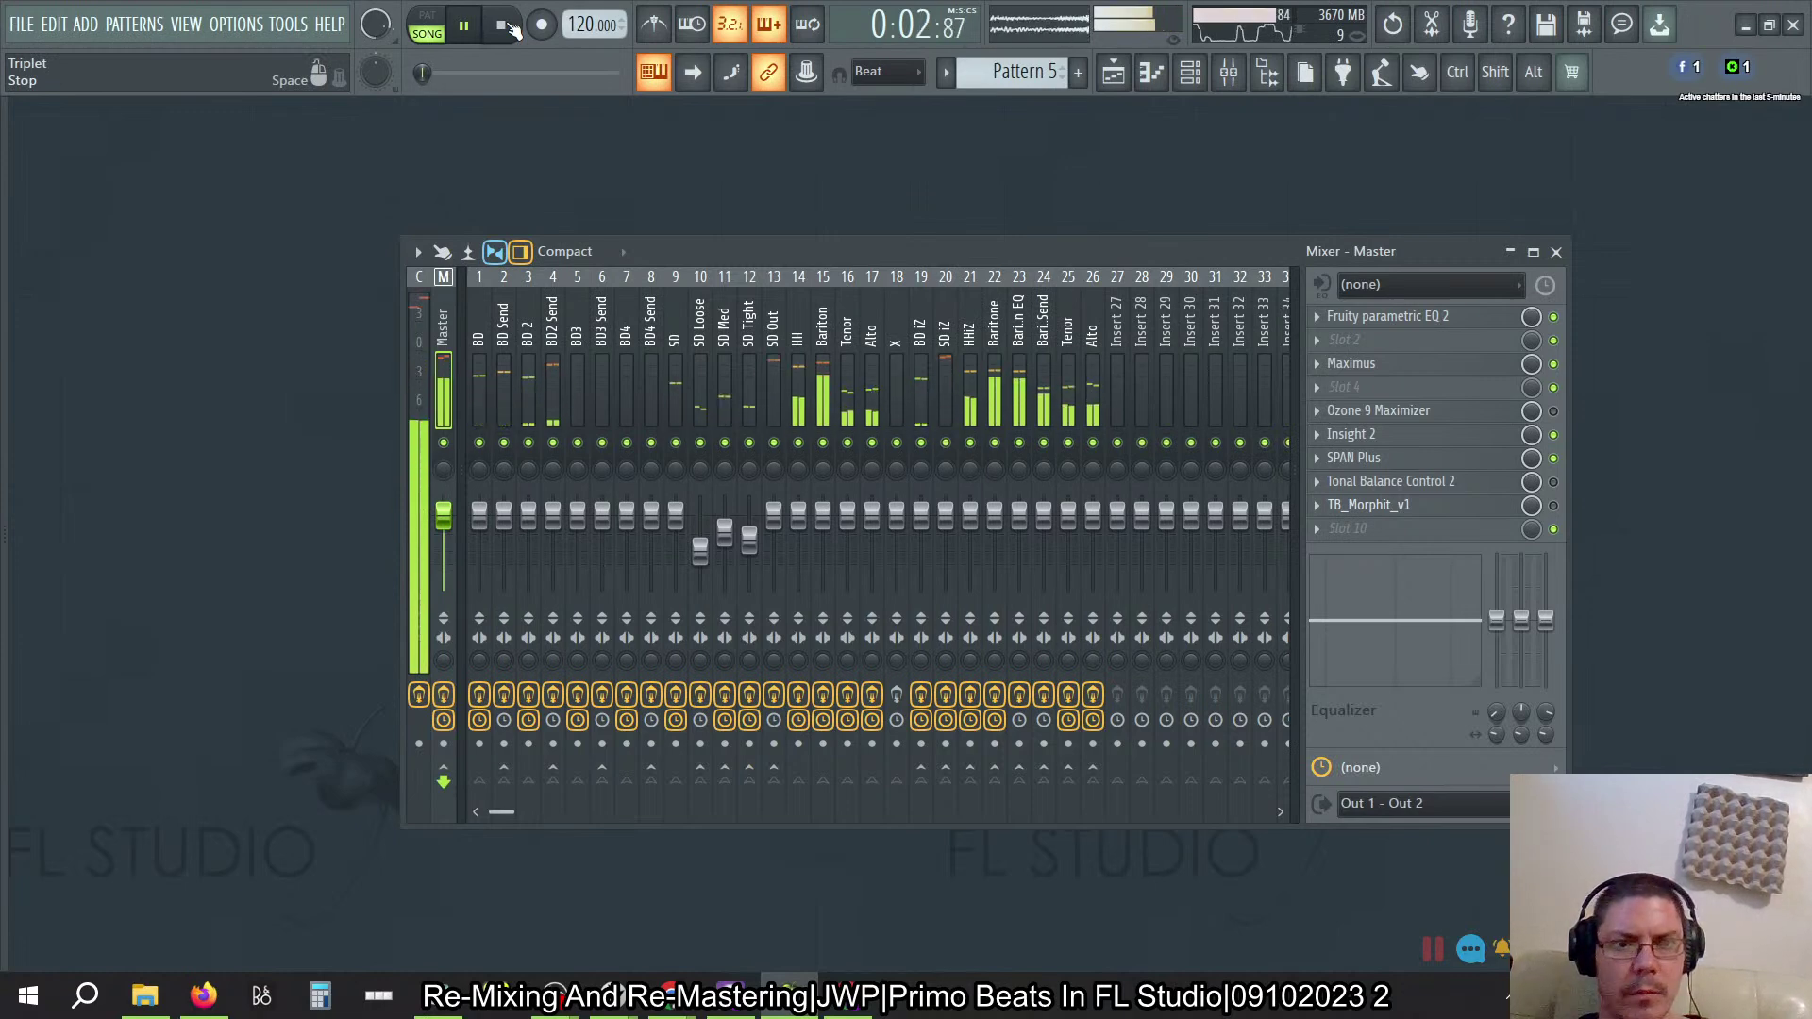
{"action": "left_click", "coordinate": [505, 26]}
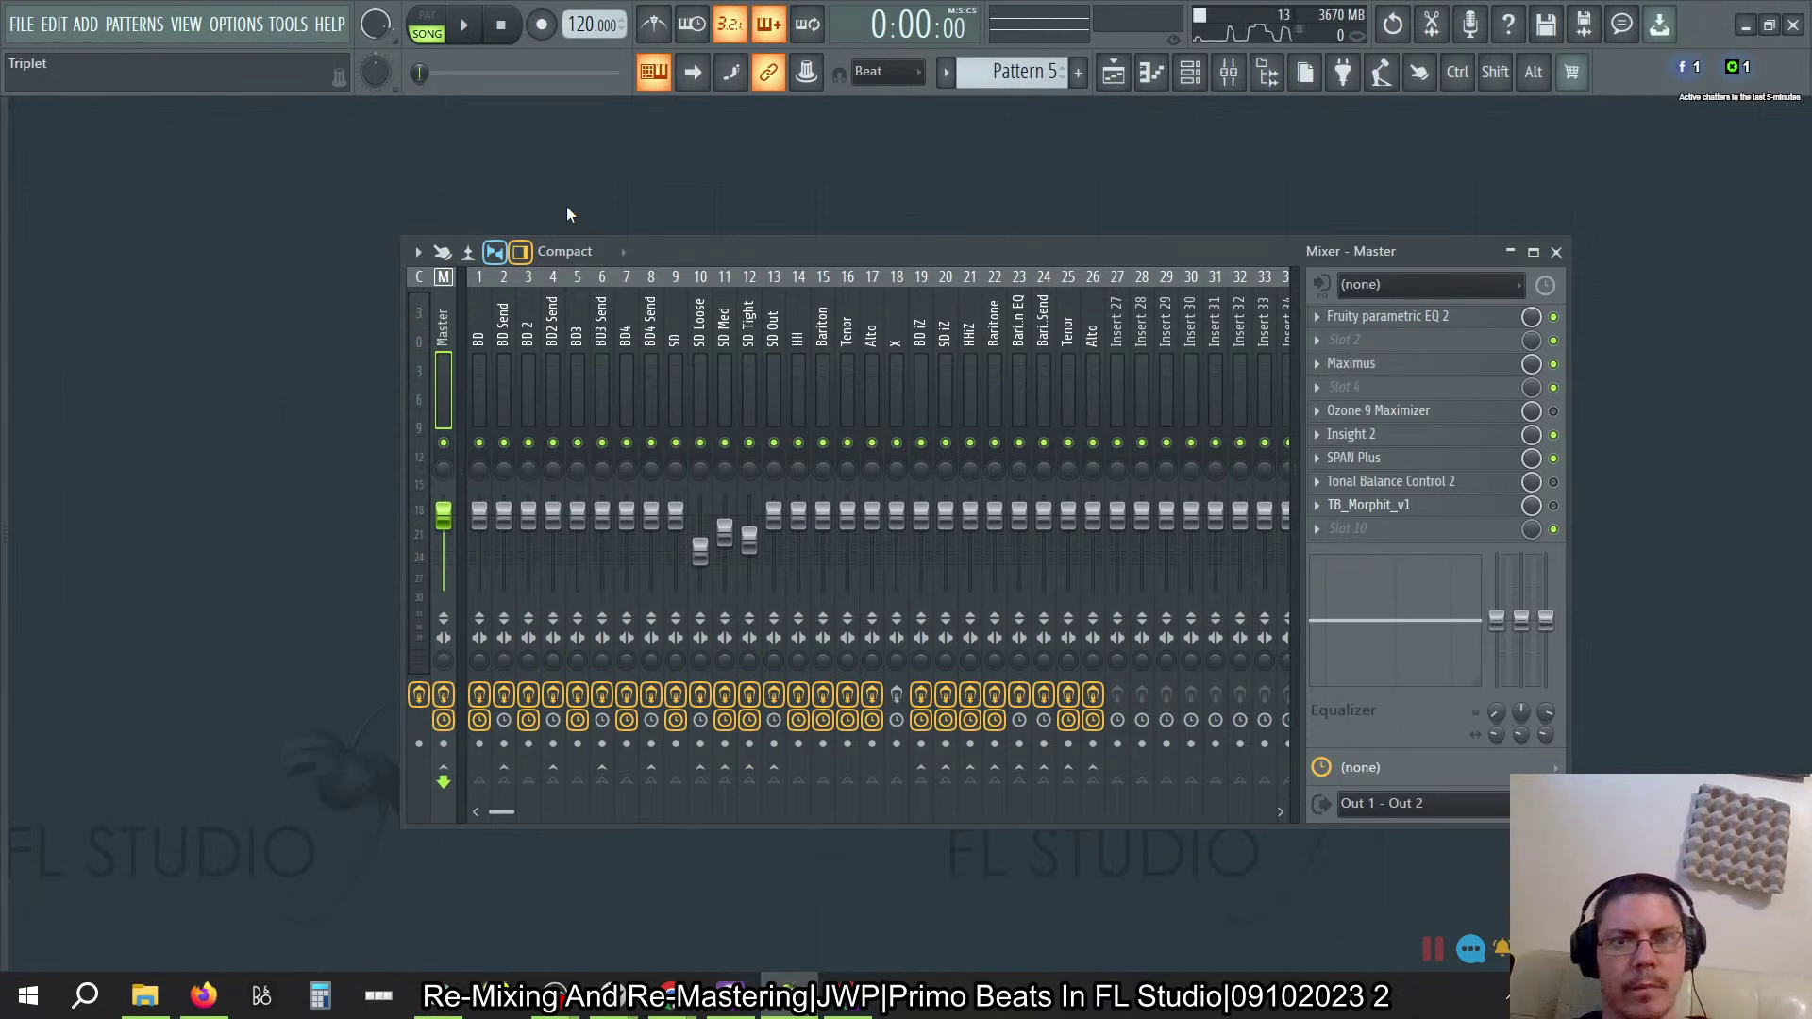
Step: Examine the effect chains of the BD iZ, HHiZ, Baritone and Alto tracks
{"action": "left_click", "coordinate": [924, 328]}
{"action": "left_click", "coordinate": [969, 330]}
{"action": "left_click", "coordinate": [993, 332]}
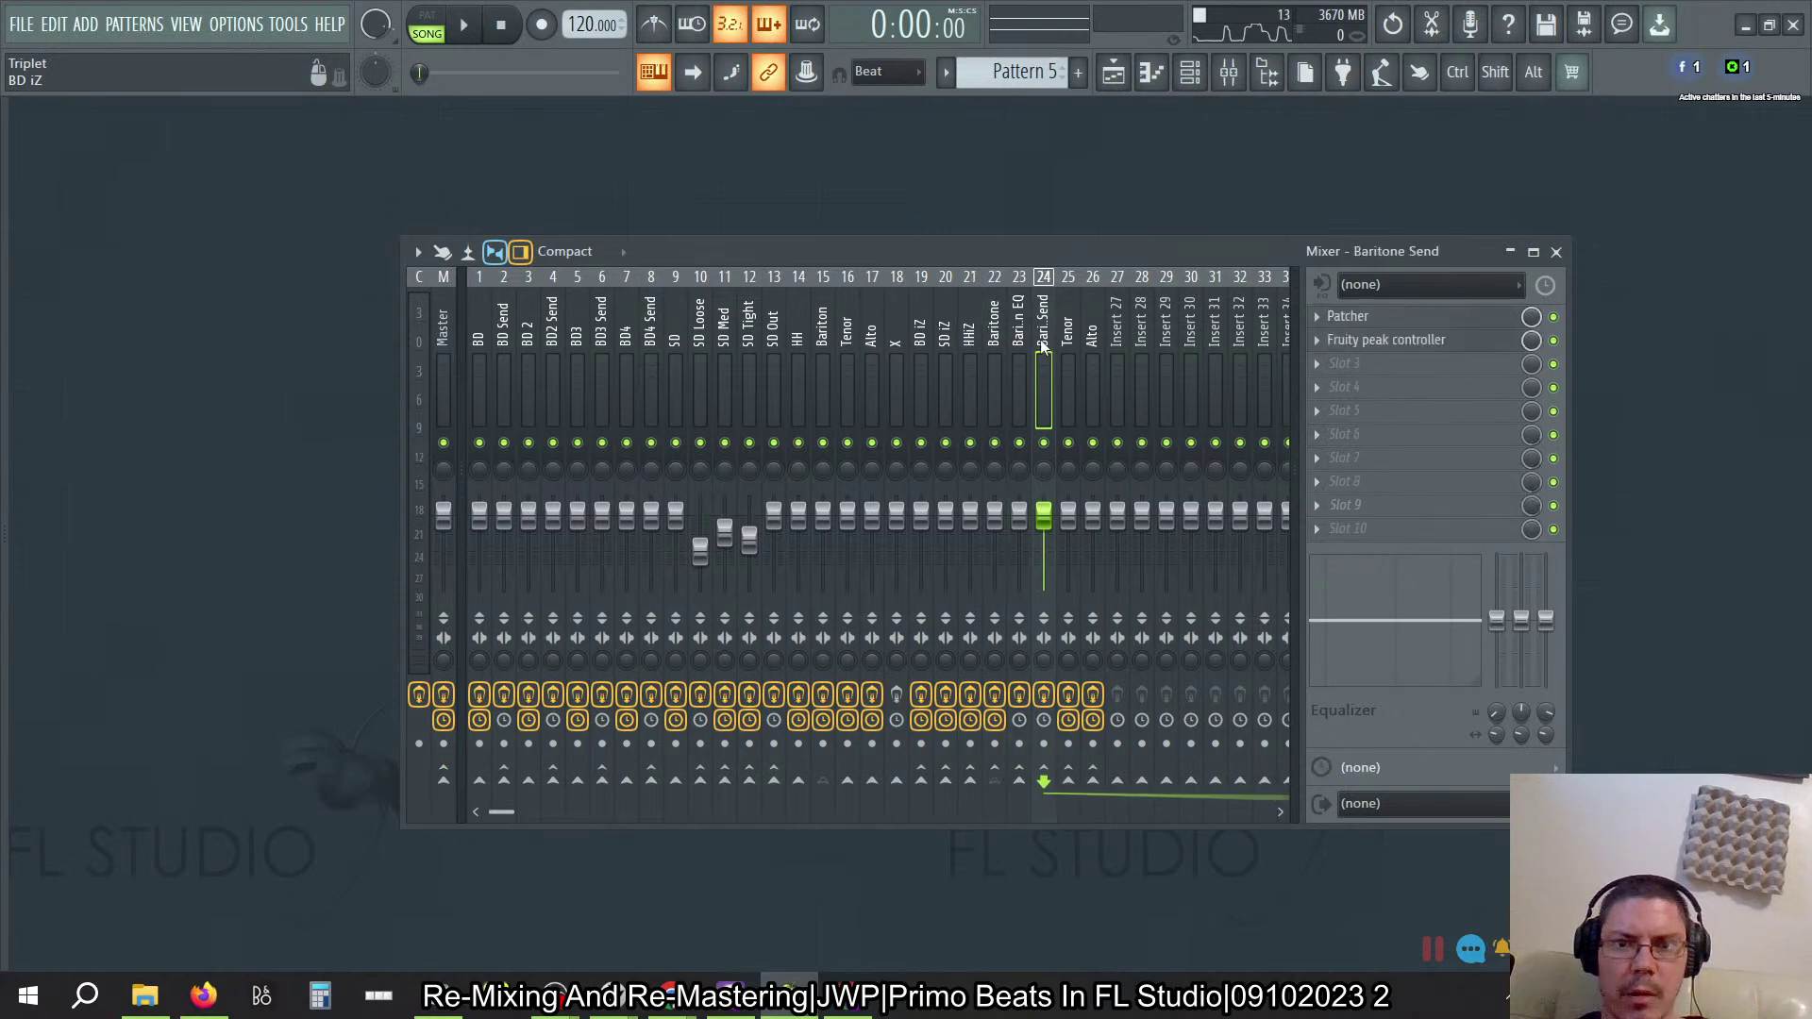
{"action": "left_click", "coordinate": [1091, 335]}
{"action": "left_click", "coordinate": [993, 332]}
{"action": "left_click", "coordinate": [922, 334]}
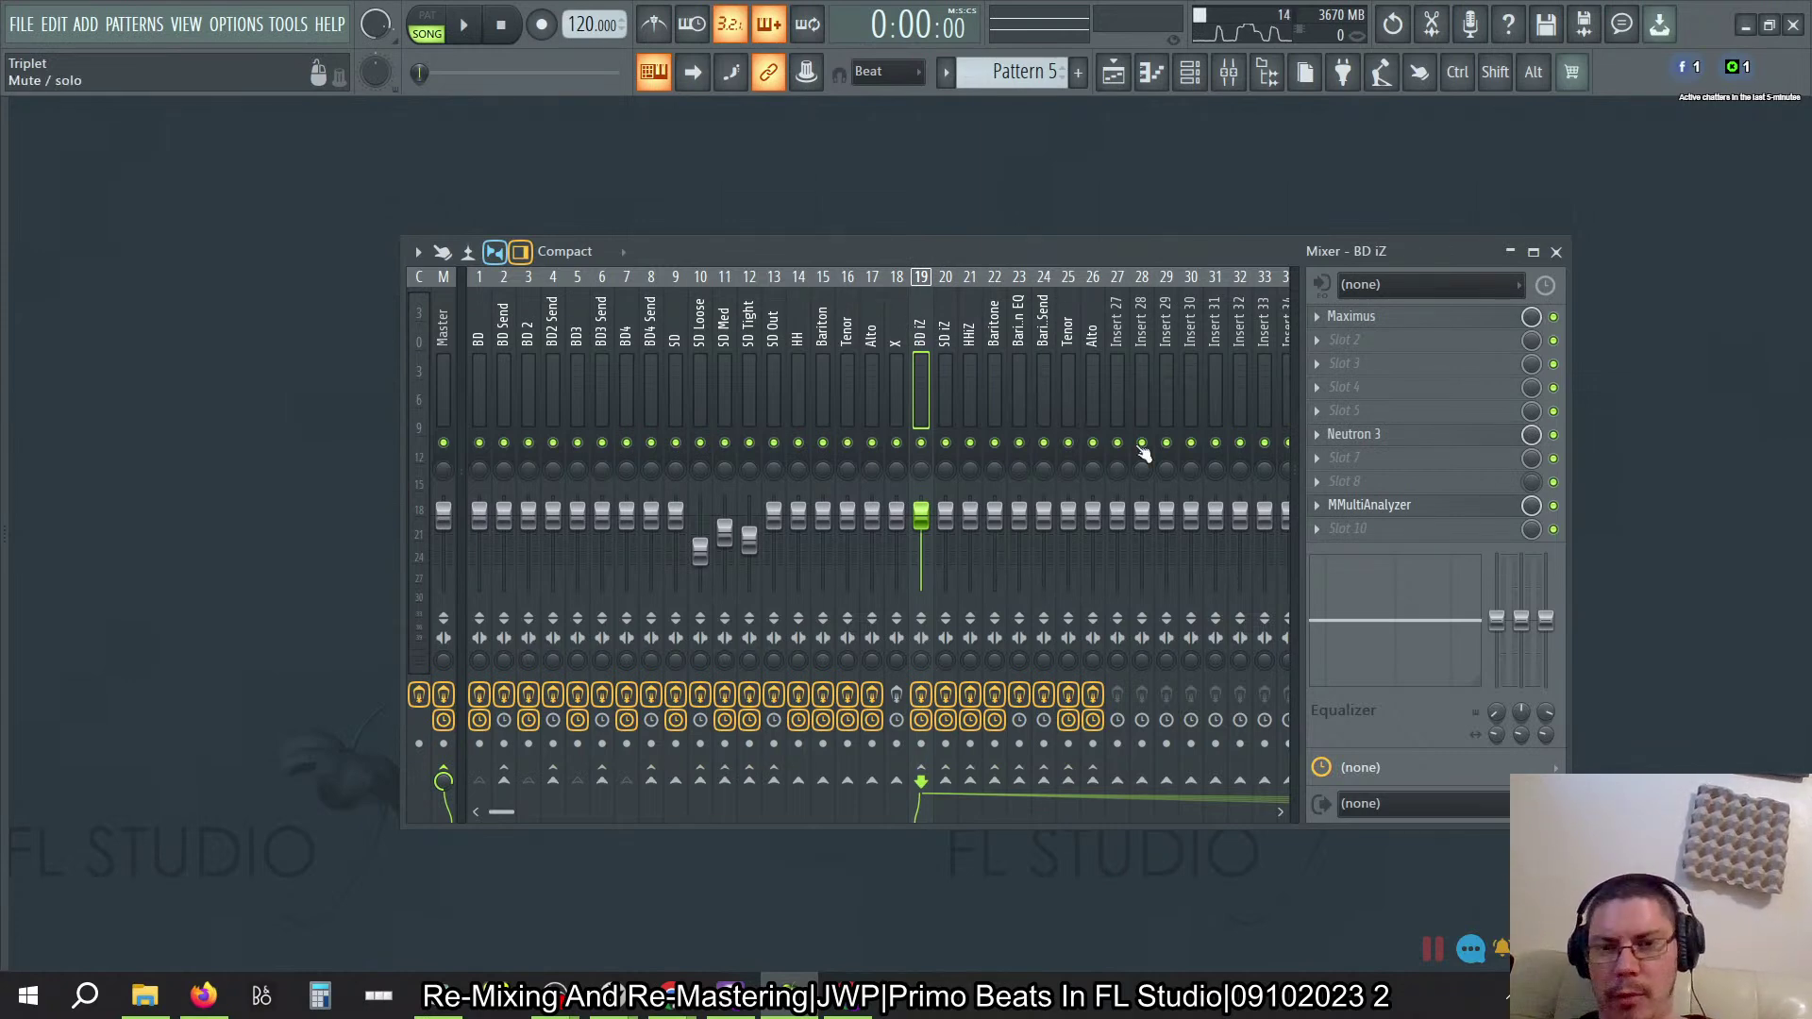
Step: Review the processing on each track from SD iZ to Alto and back to BD iZ
{"action": "left_click", "coordinate": [944, 326]}
{"action": "left_click", "coordinate": [969, 326]}
{"action": "left_click", "coordinate": [993, 323]}
{"action": "left_click", "coordinate": [1021, 317]}
{"action": "left_click", "coordinate": [1067, 322]}
{"action": "left_click", "coordinate": [1095, 325]}
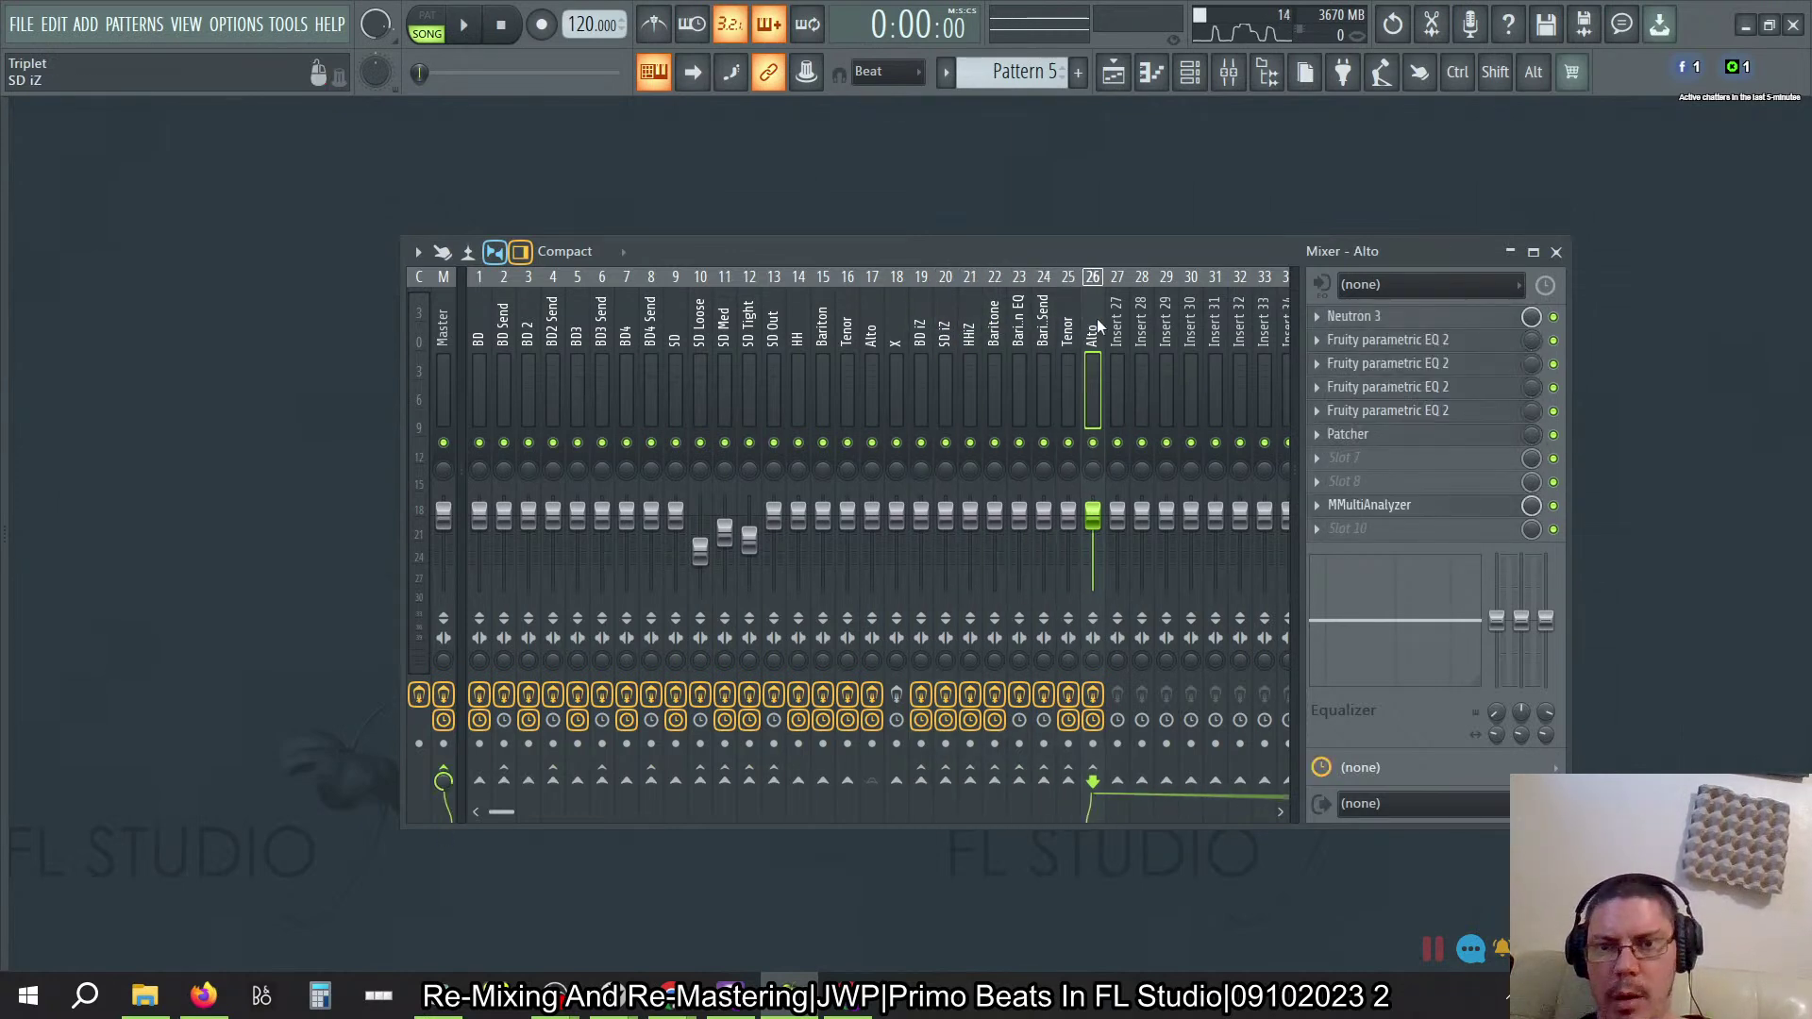
{"action": "left_click", "coordinate": [1077, 335]}
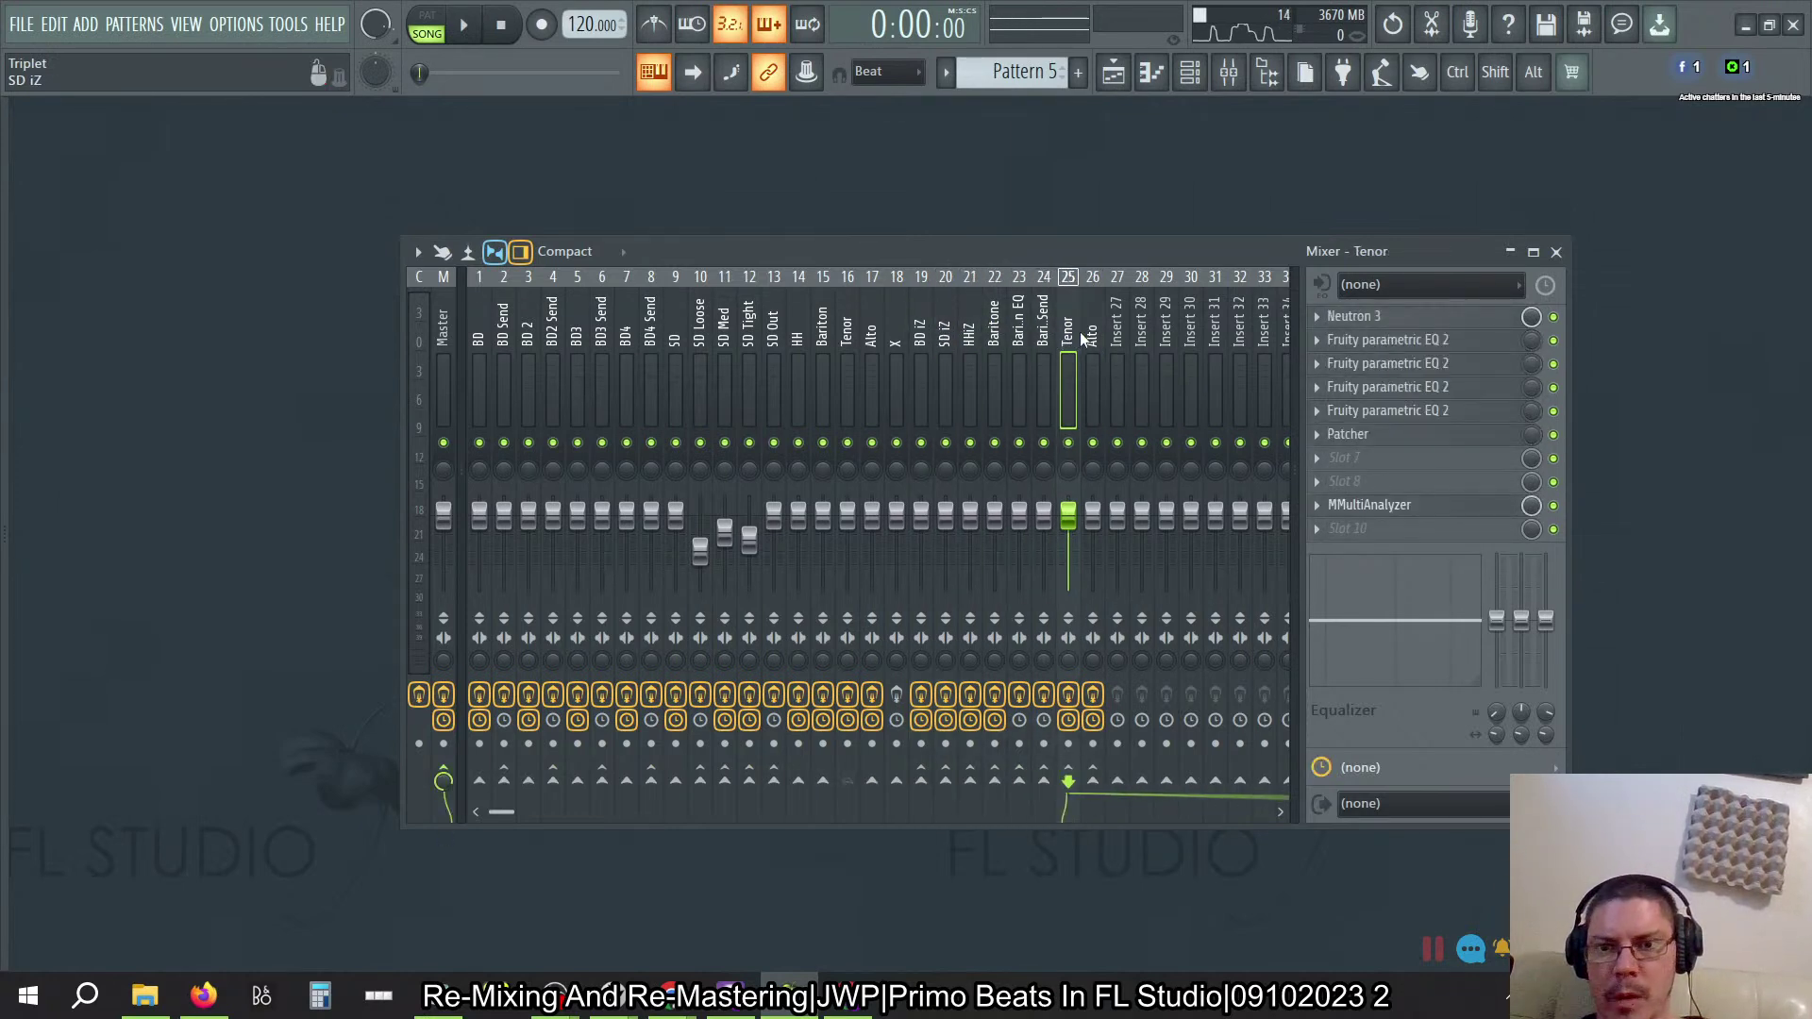
{"action": "left_click", "coordinate": [969, 325]}
{"action": "left_click", "coordinate": [920, 326]}
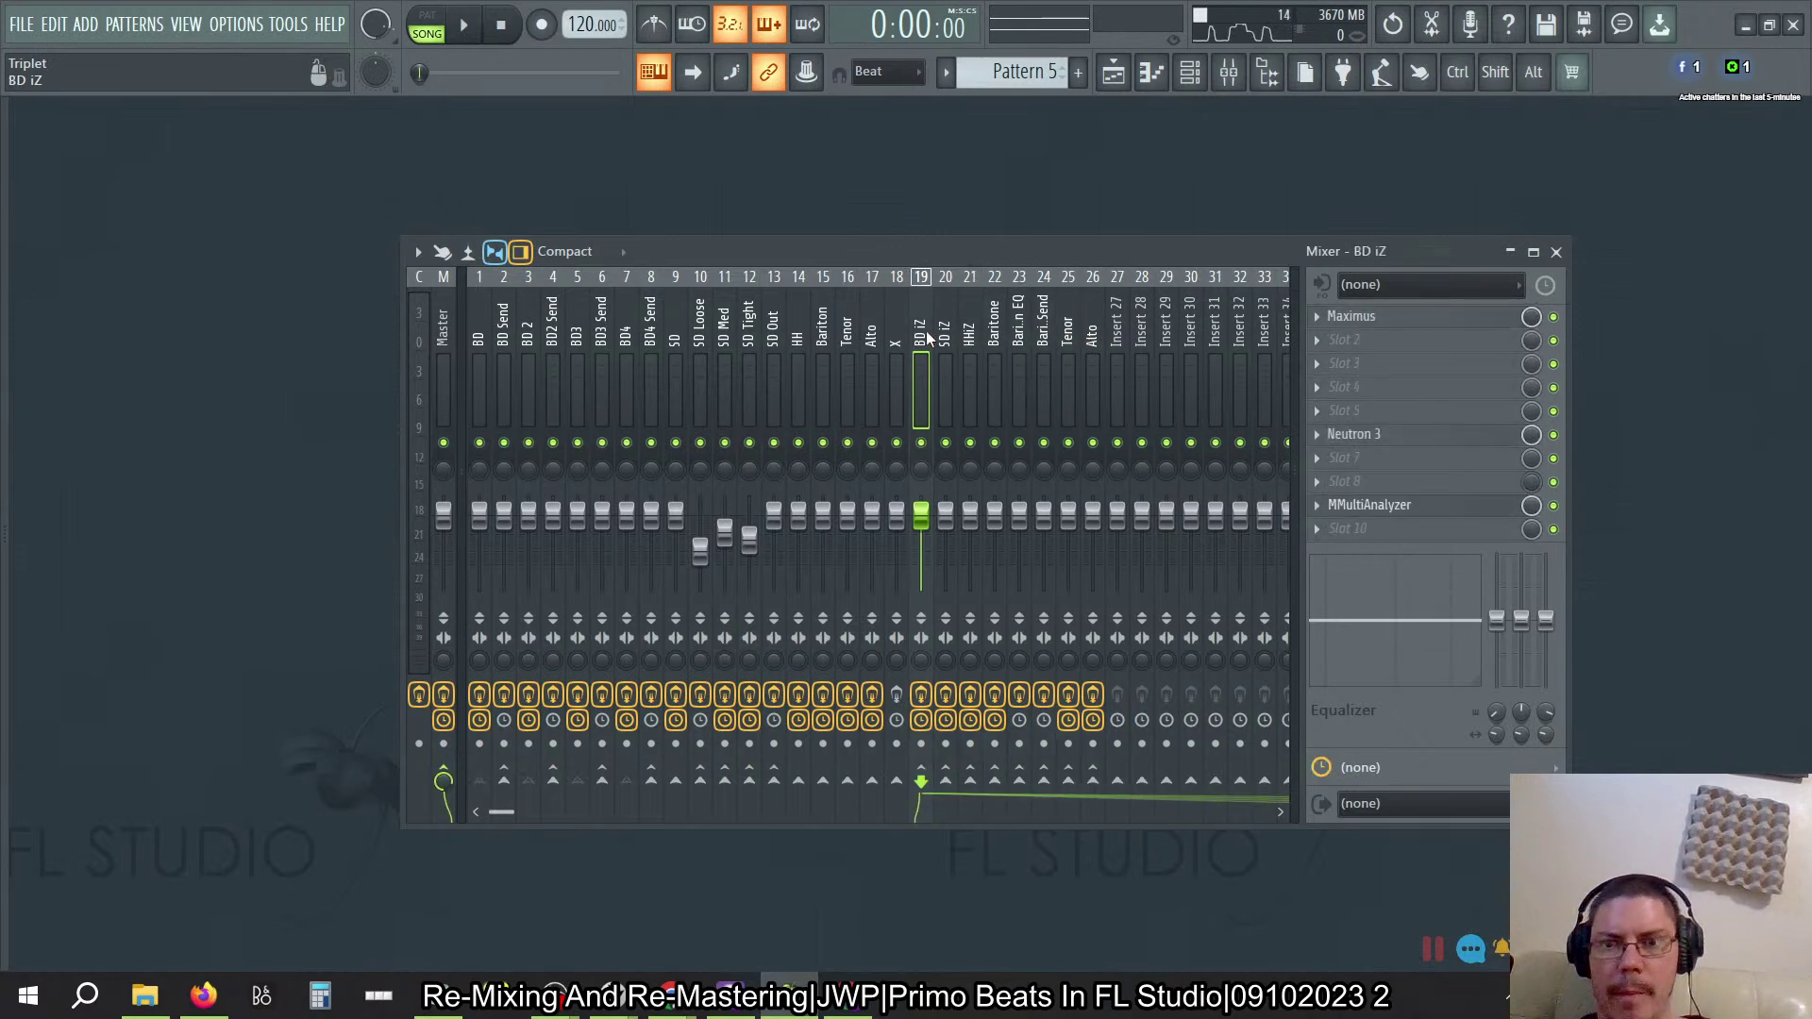
Step: Open Tonal Balance Control 2 on the Master and select BD iZ - Neutron as its source
{"action": "left_click", "coordinate": [444, 326]}
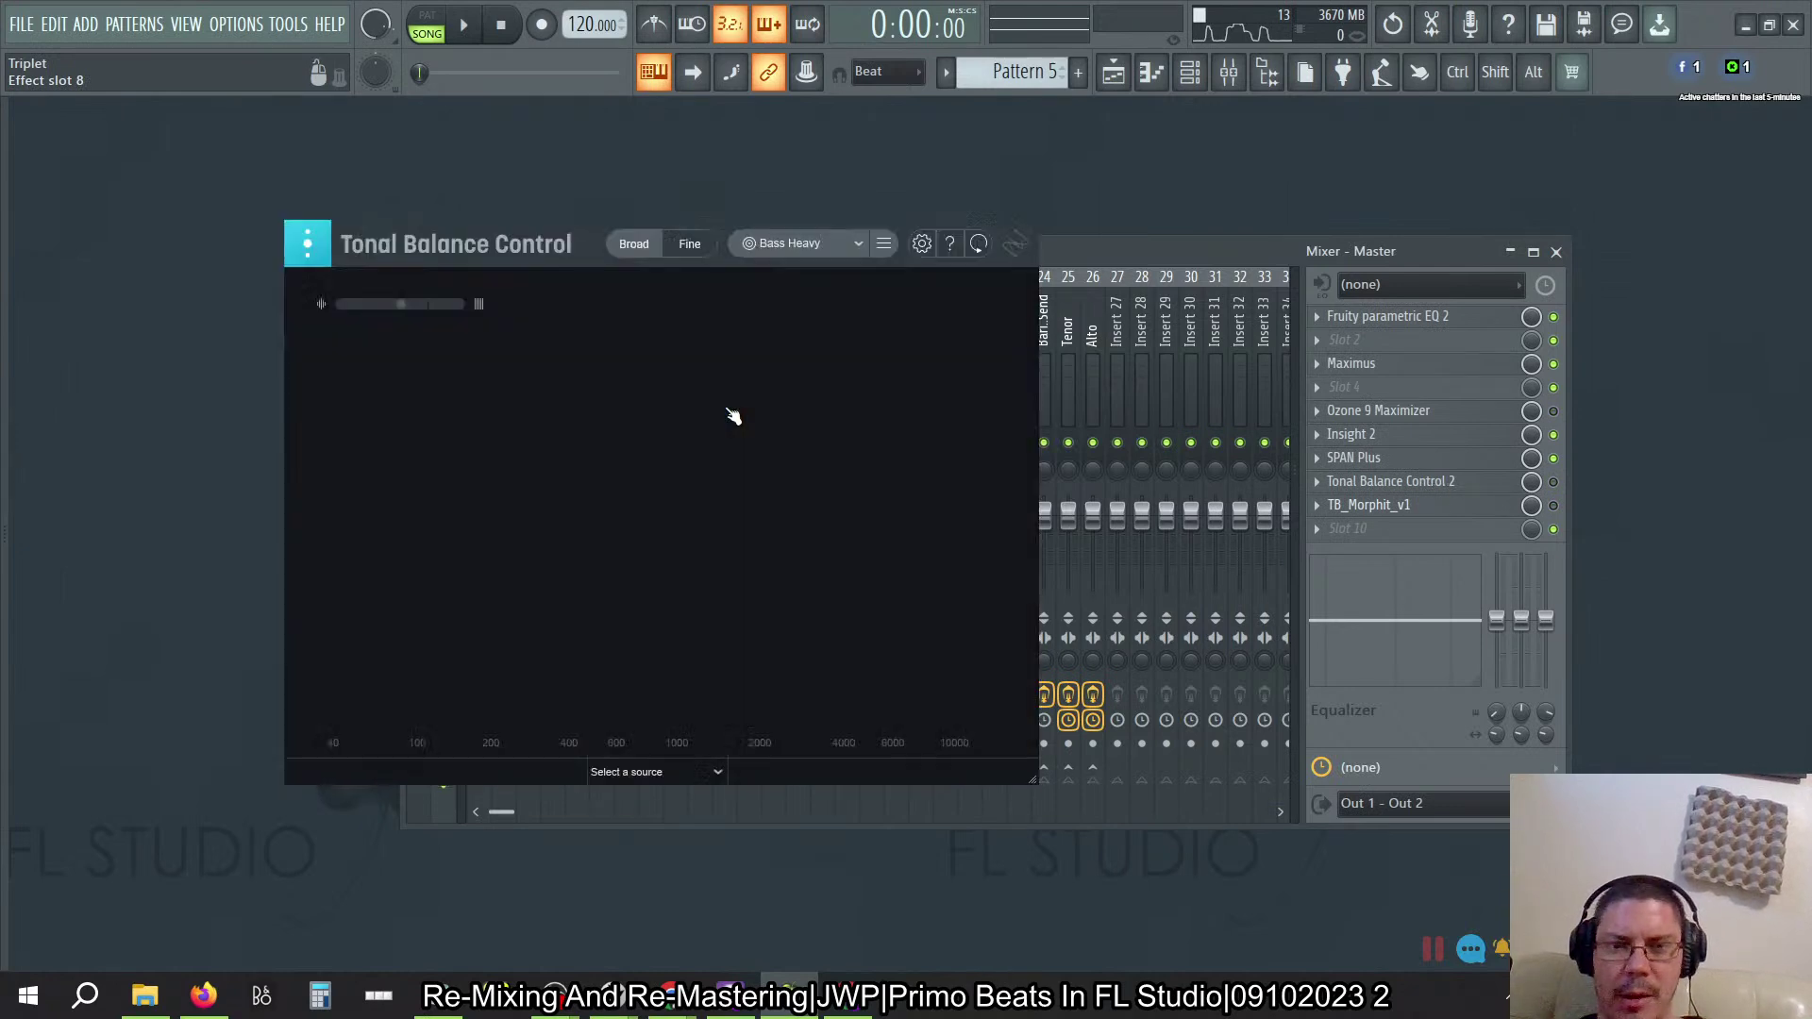
{"action": "left_click", "coordinate": [694, 772]}
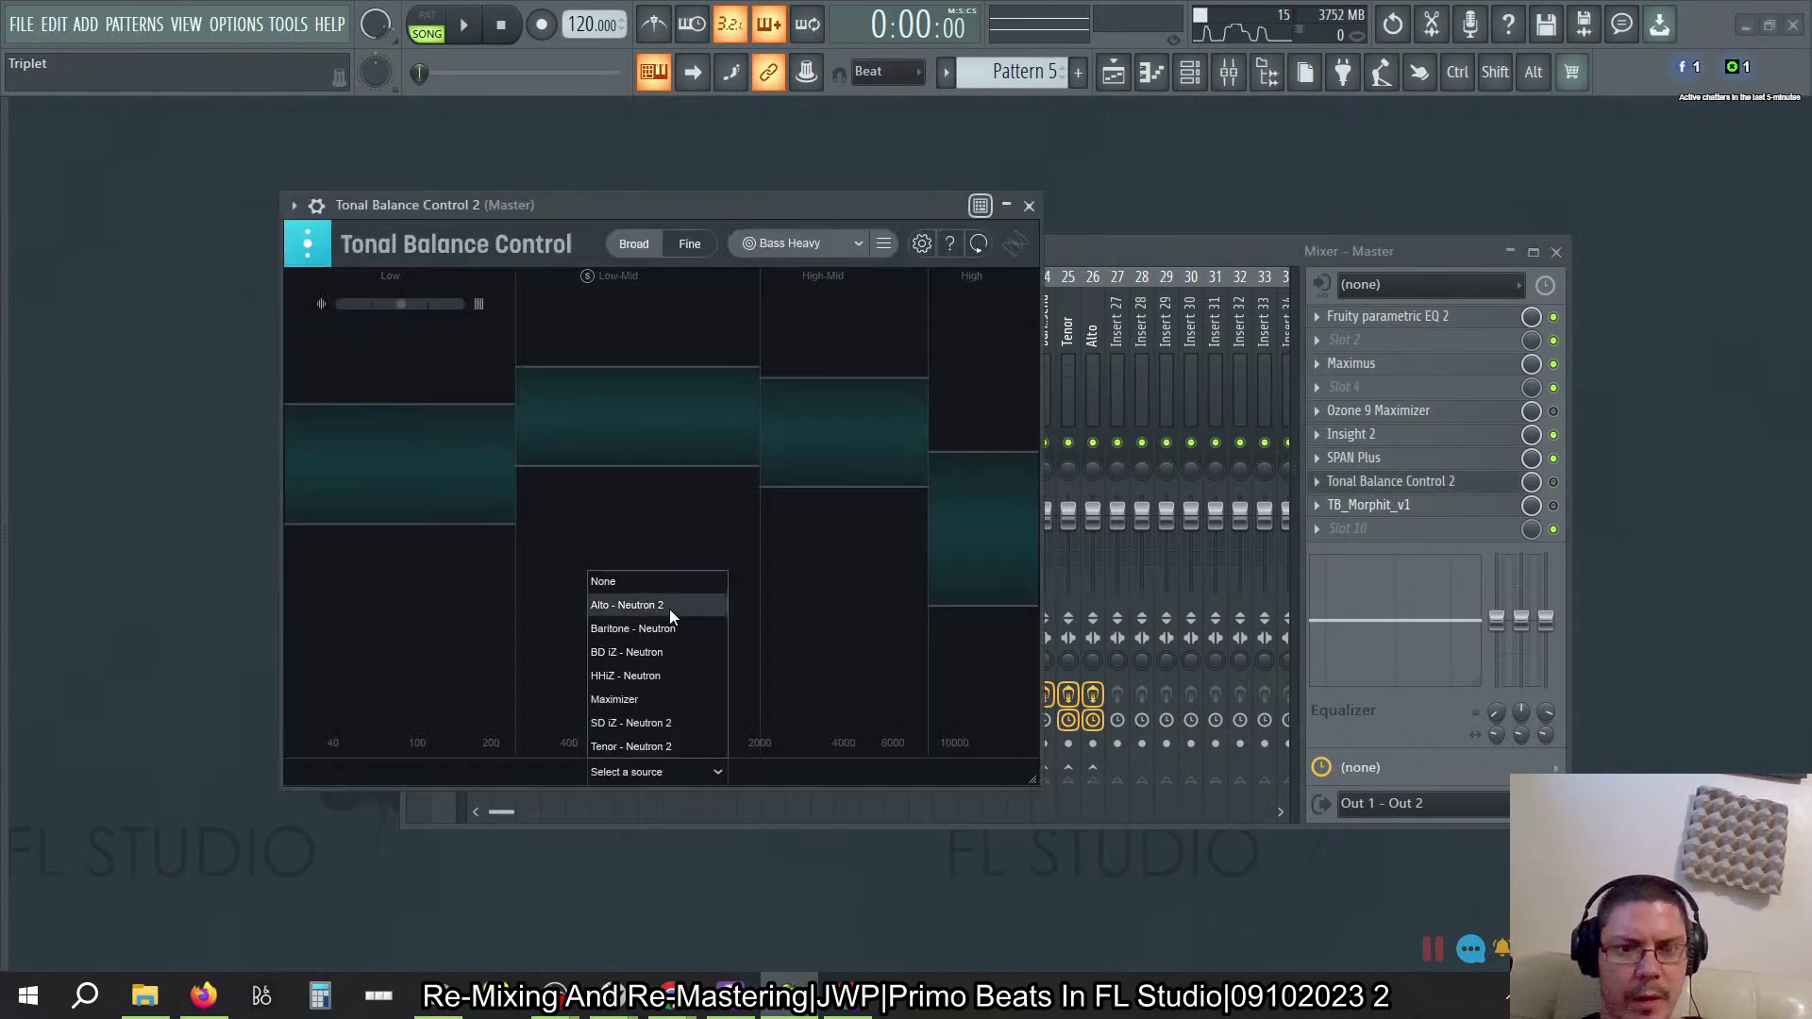
{"action": "left_click", "coordinate": [643, 653]}
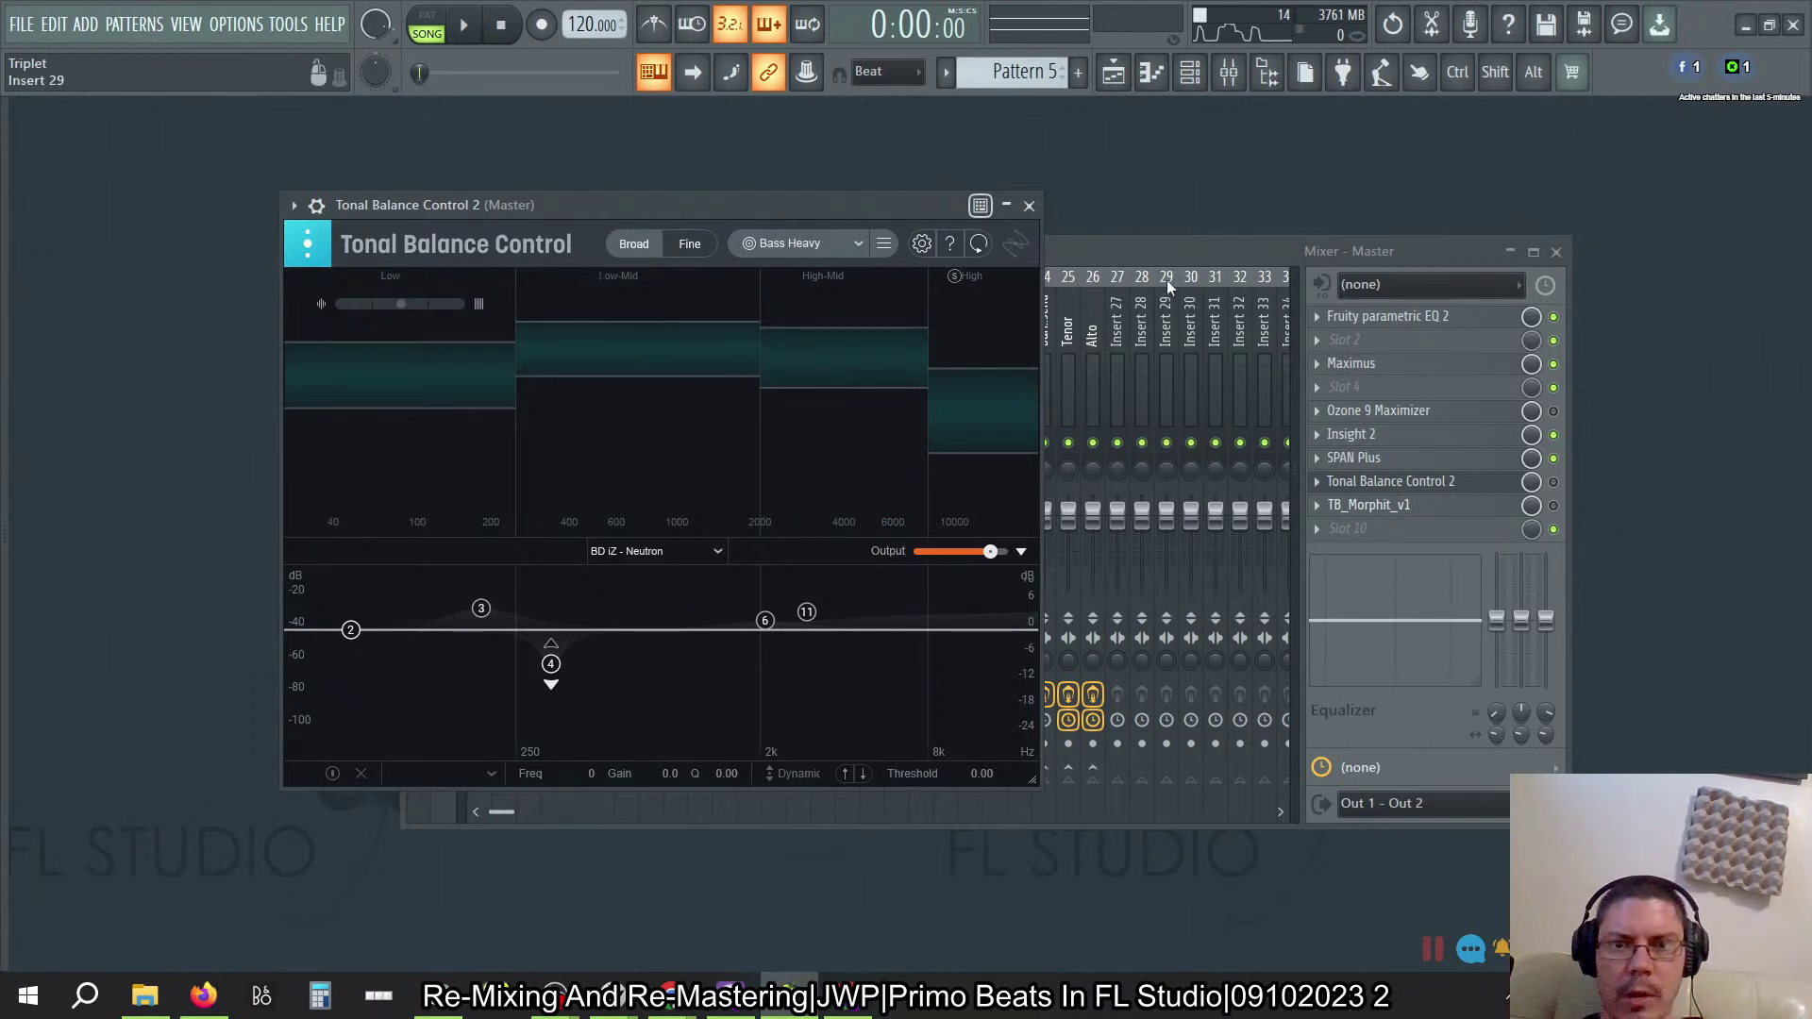
Step: With BD iZ's Neutron 3 open for comparison, set its output gain to -3 from Tonal Balance Control, closing Neutron 3 at the end
{"action": "left_click", "coordinate": [1142, 251]}
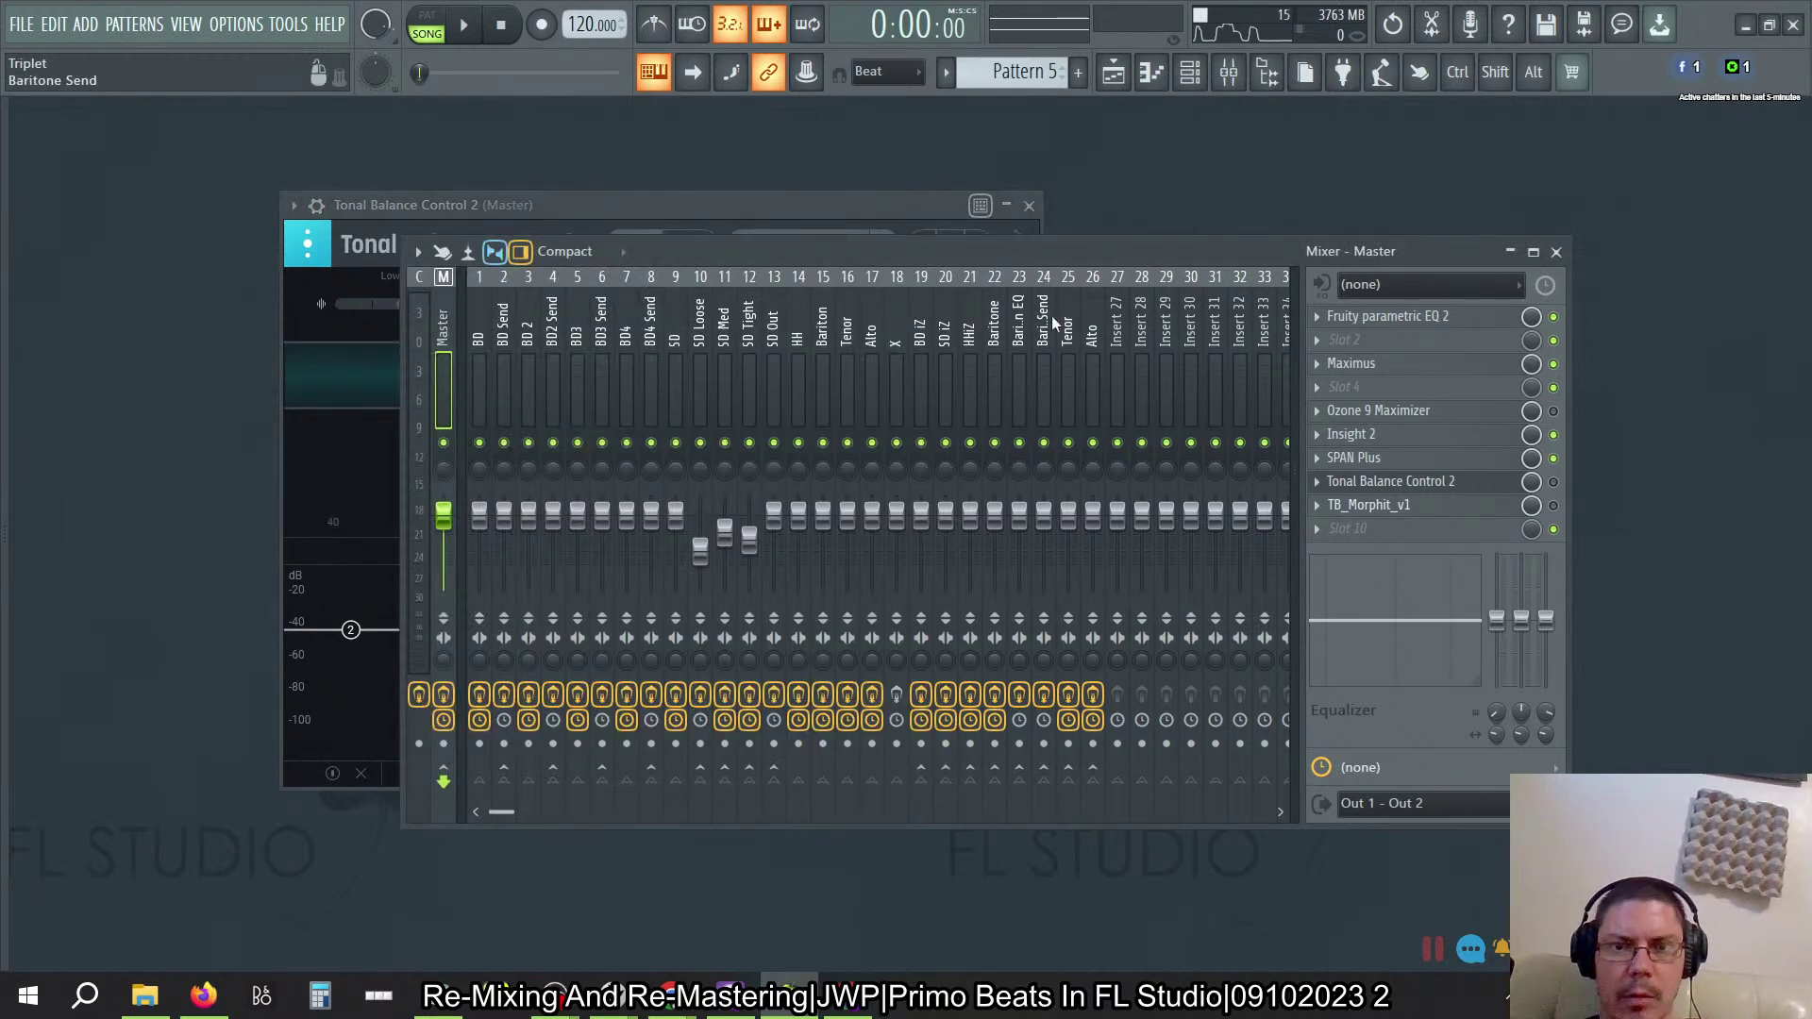
{"action": "left_click", "coordinate": [920, 330]}
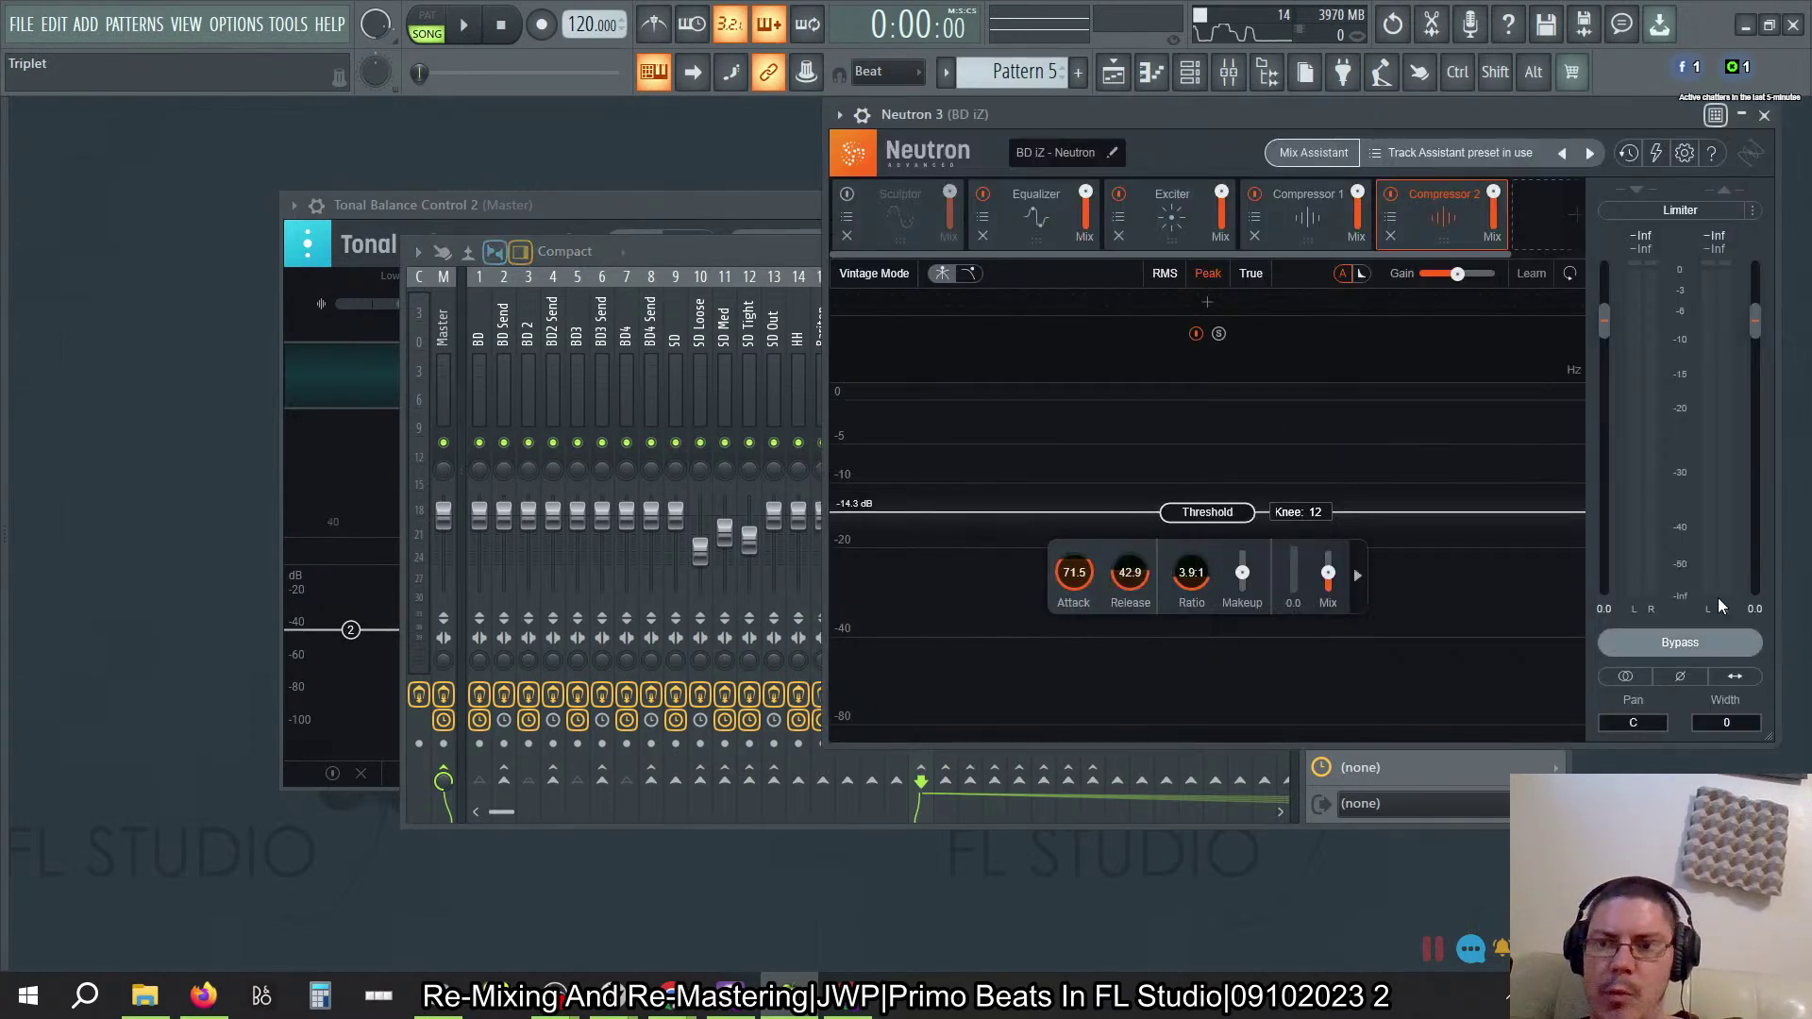
{"action": "left_click_drag", "start_coordinate": [738, 194], "coordinate": [470, 126]}
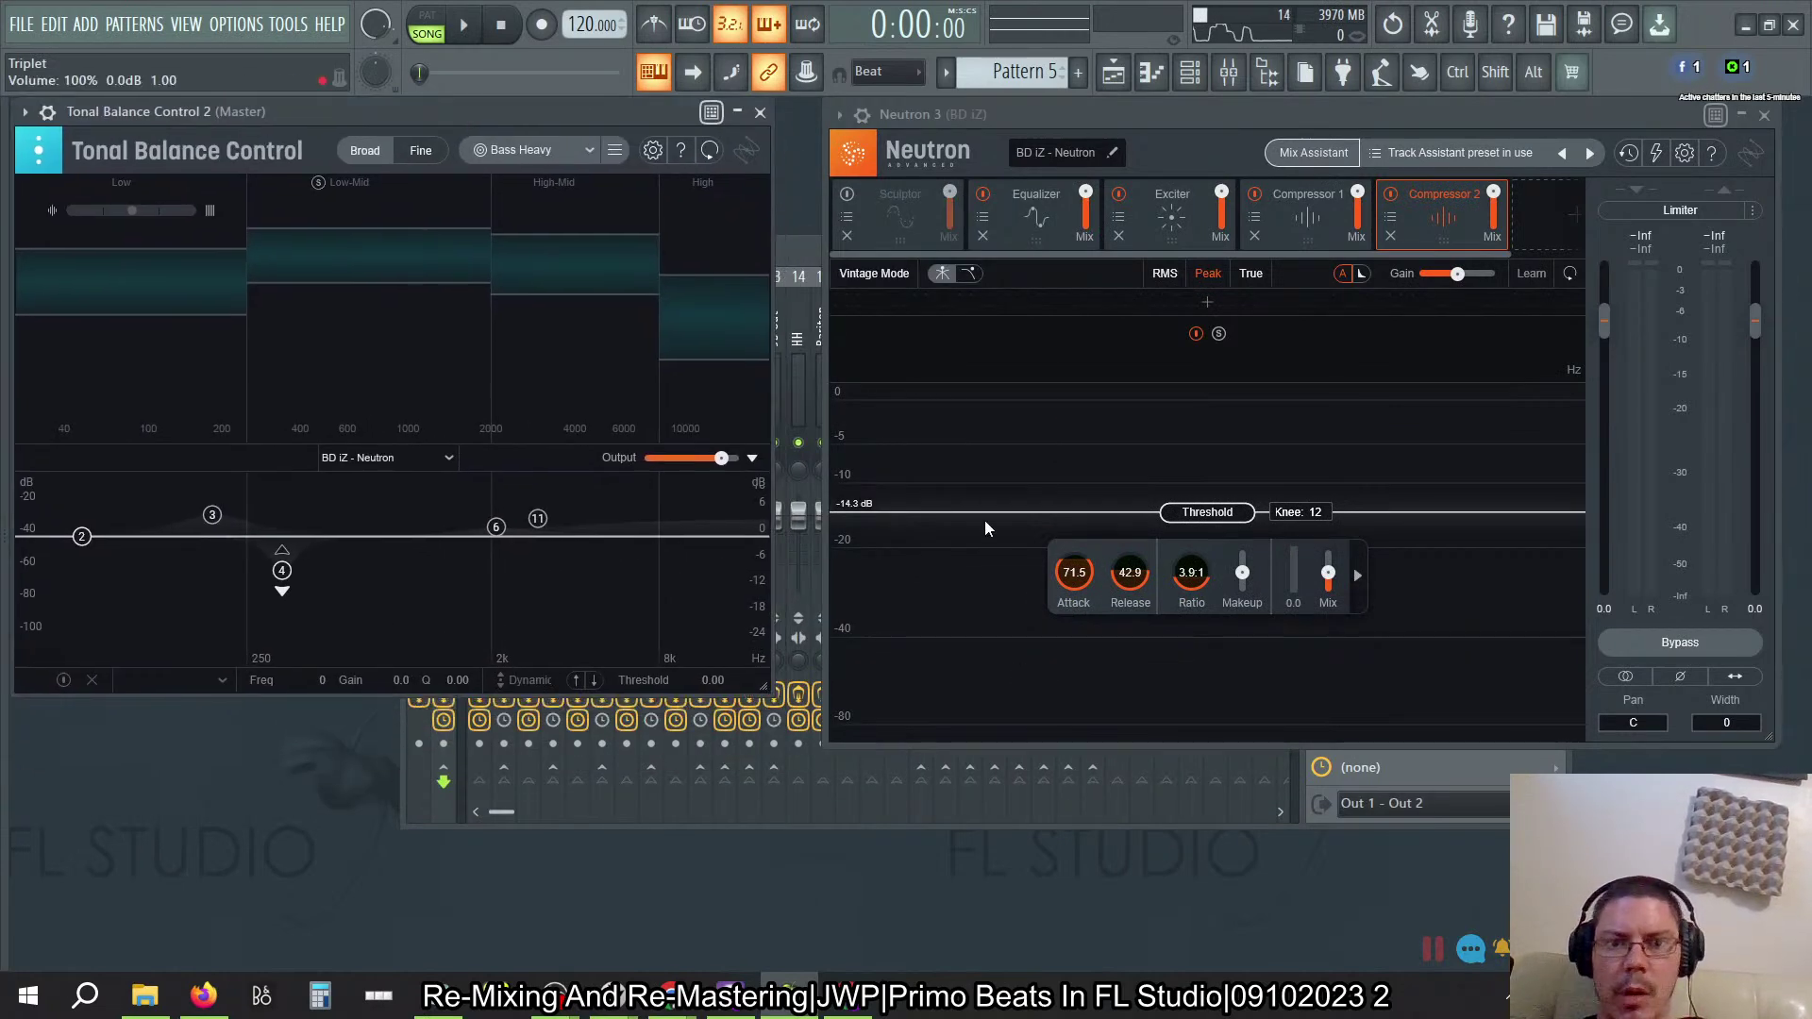
{"action": "left_click", "coordinate": [613, 457]}
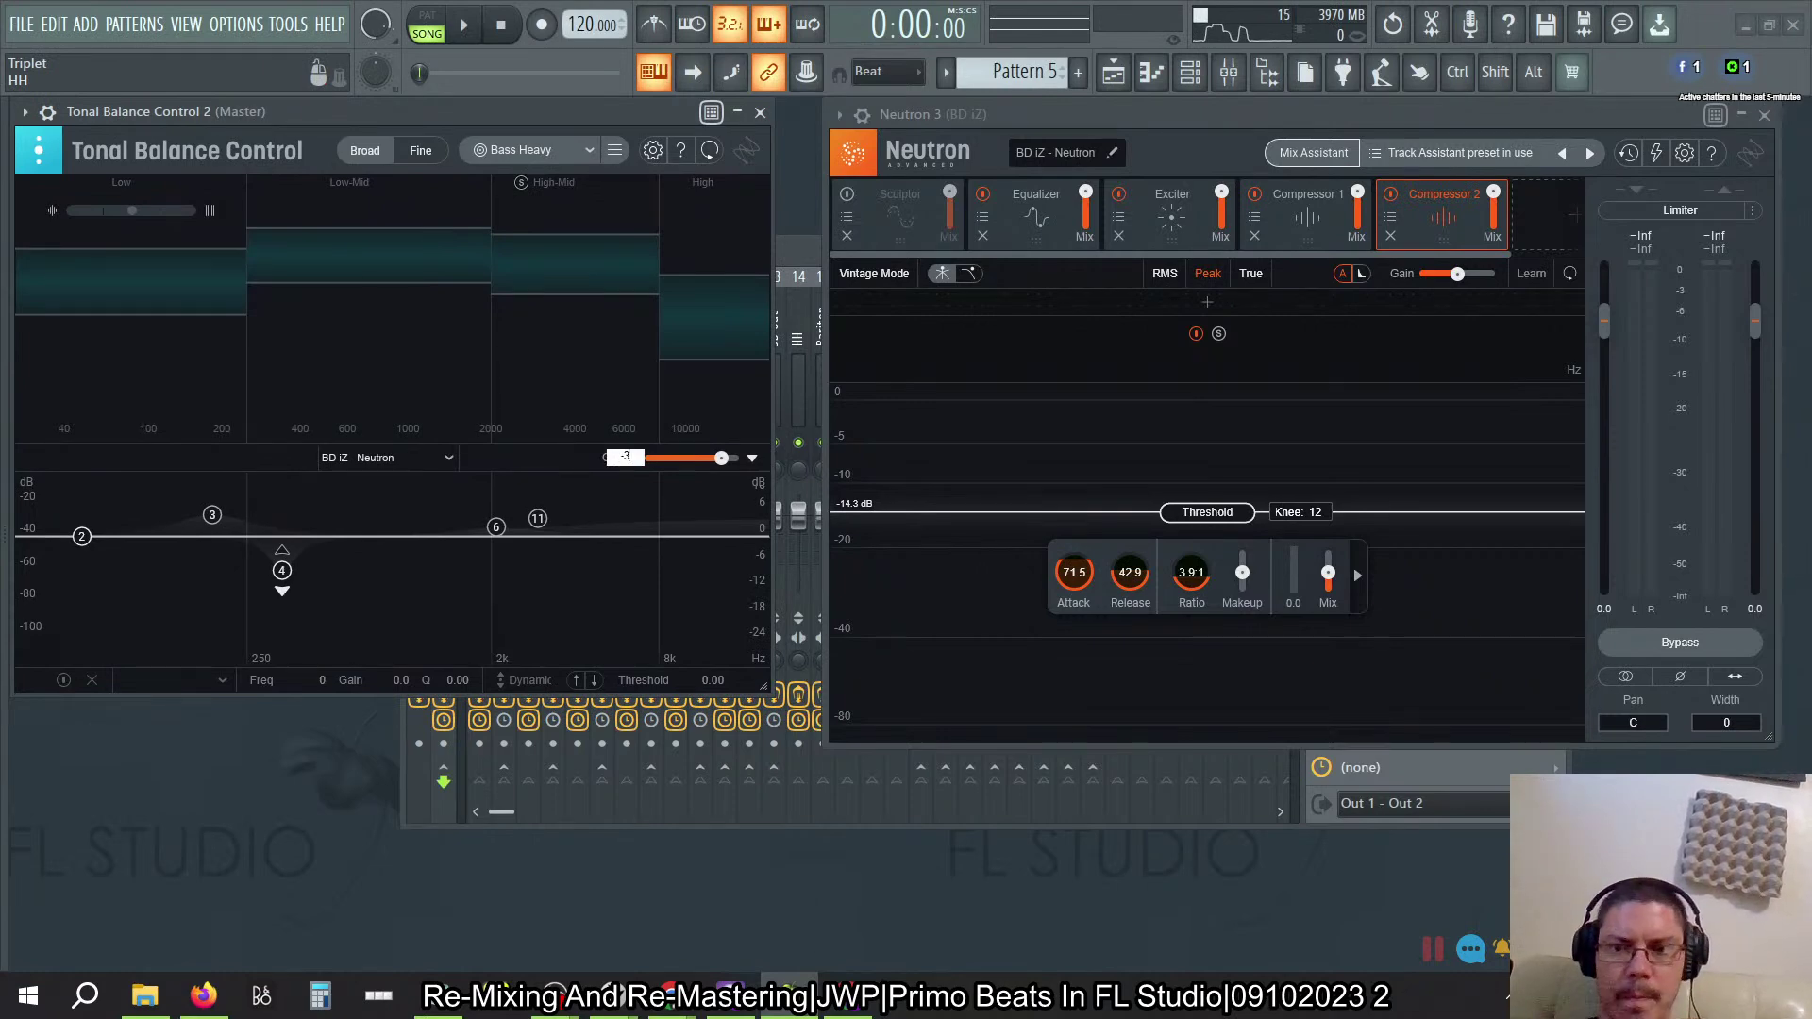
{"action": "key", "text": "Return"}
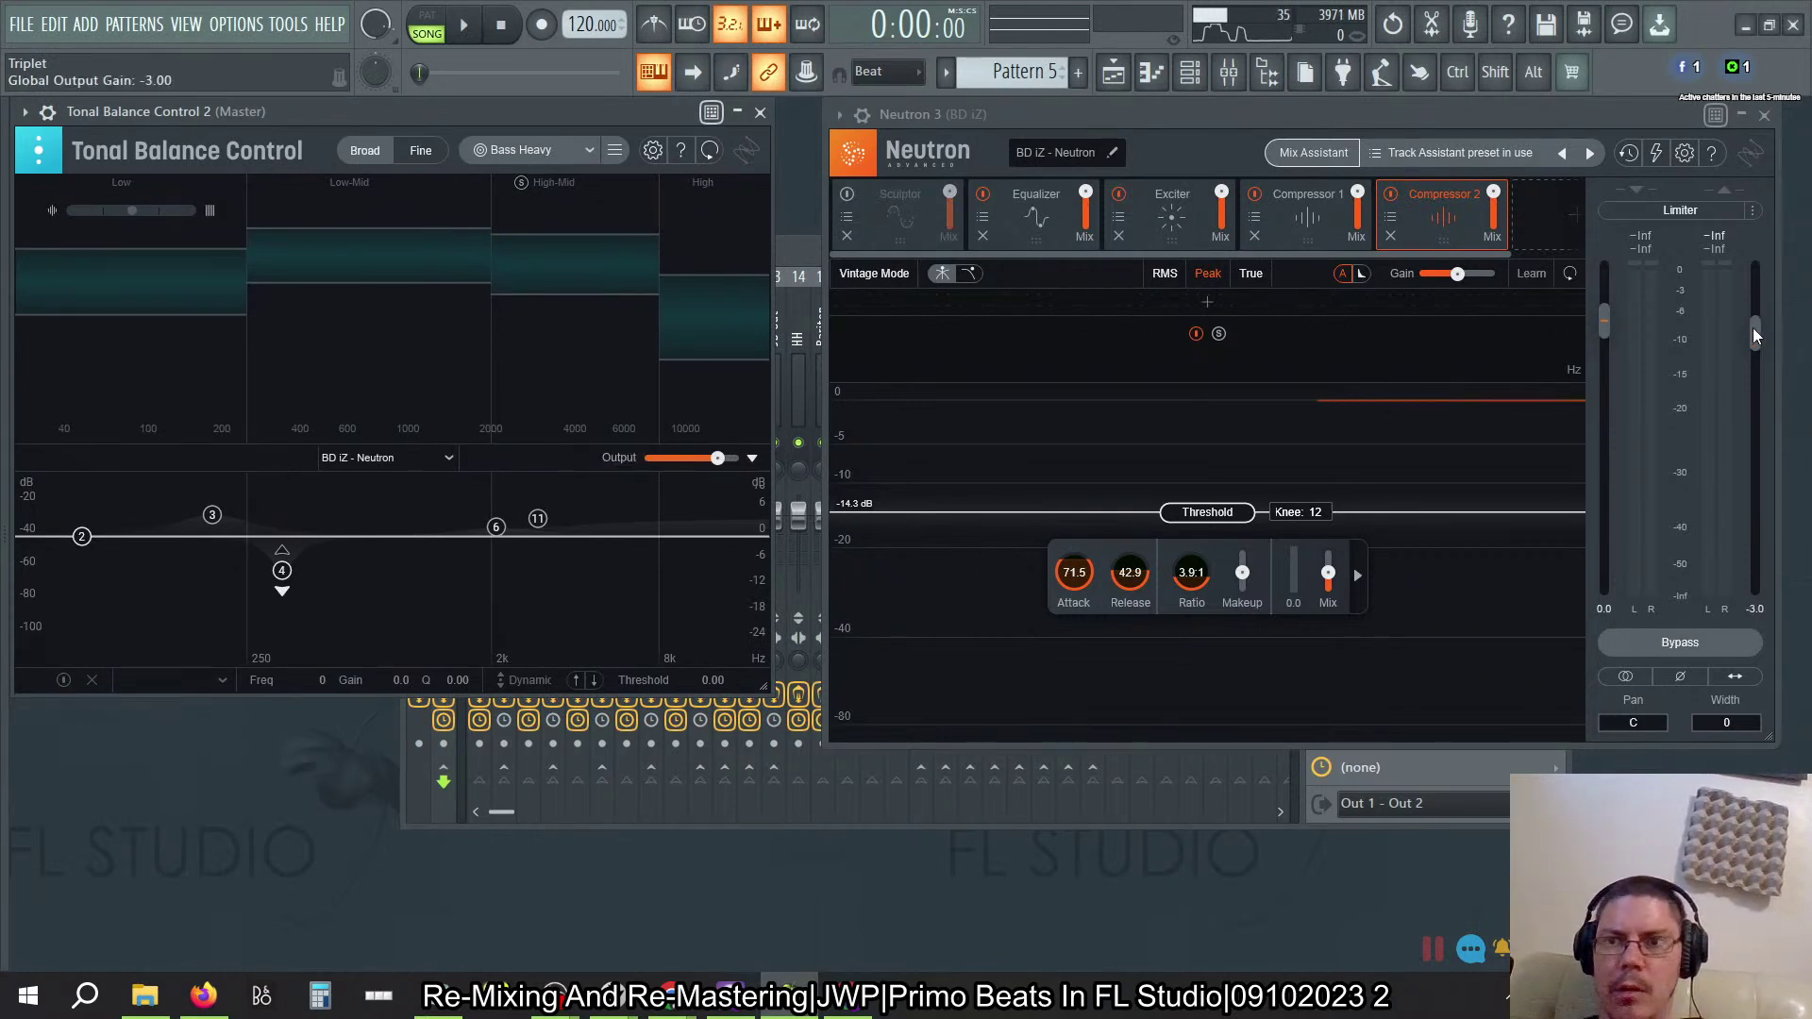
{"action": "left_click", "coordinate": [1764, 114]}
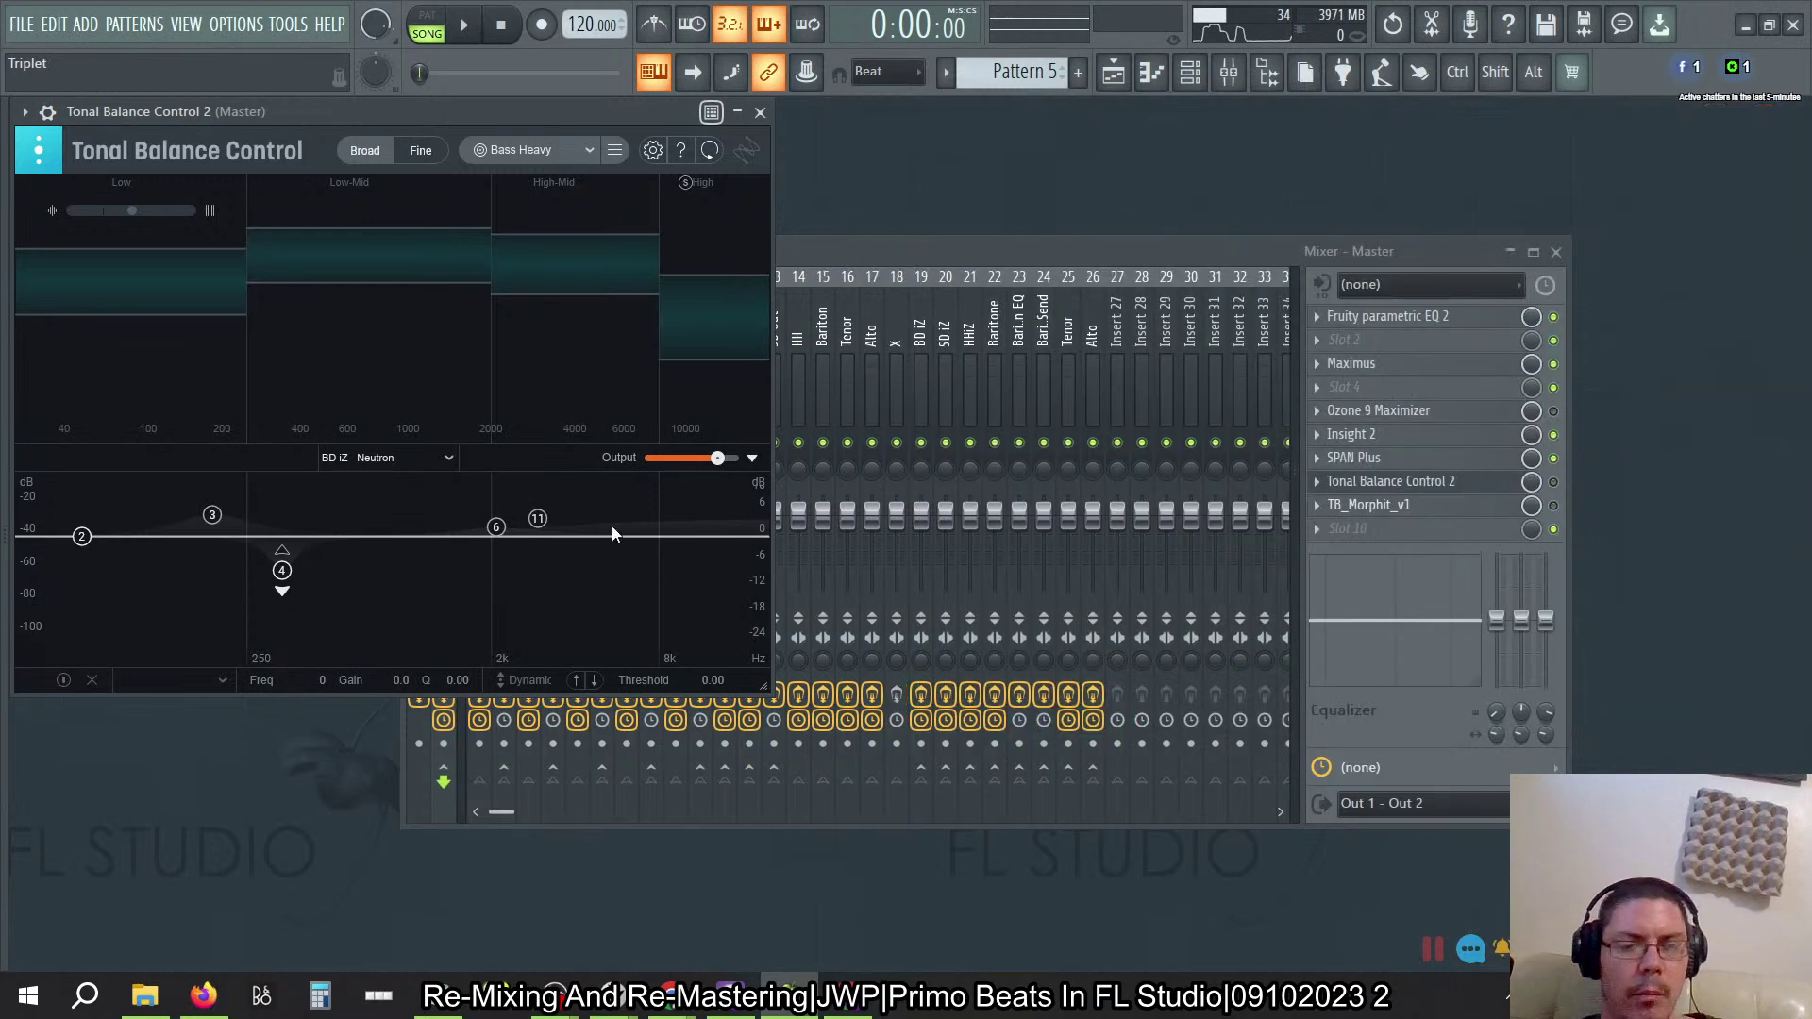
Step: Switch Tonal Balance Control's source to SD iZ - Neutron 2 and lower its output gain
{"action": "left_click", "coordinate": [439, 460]}
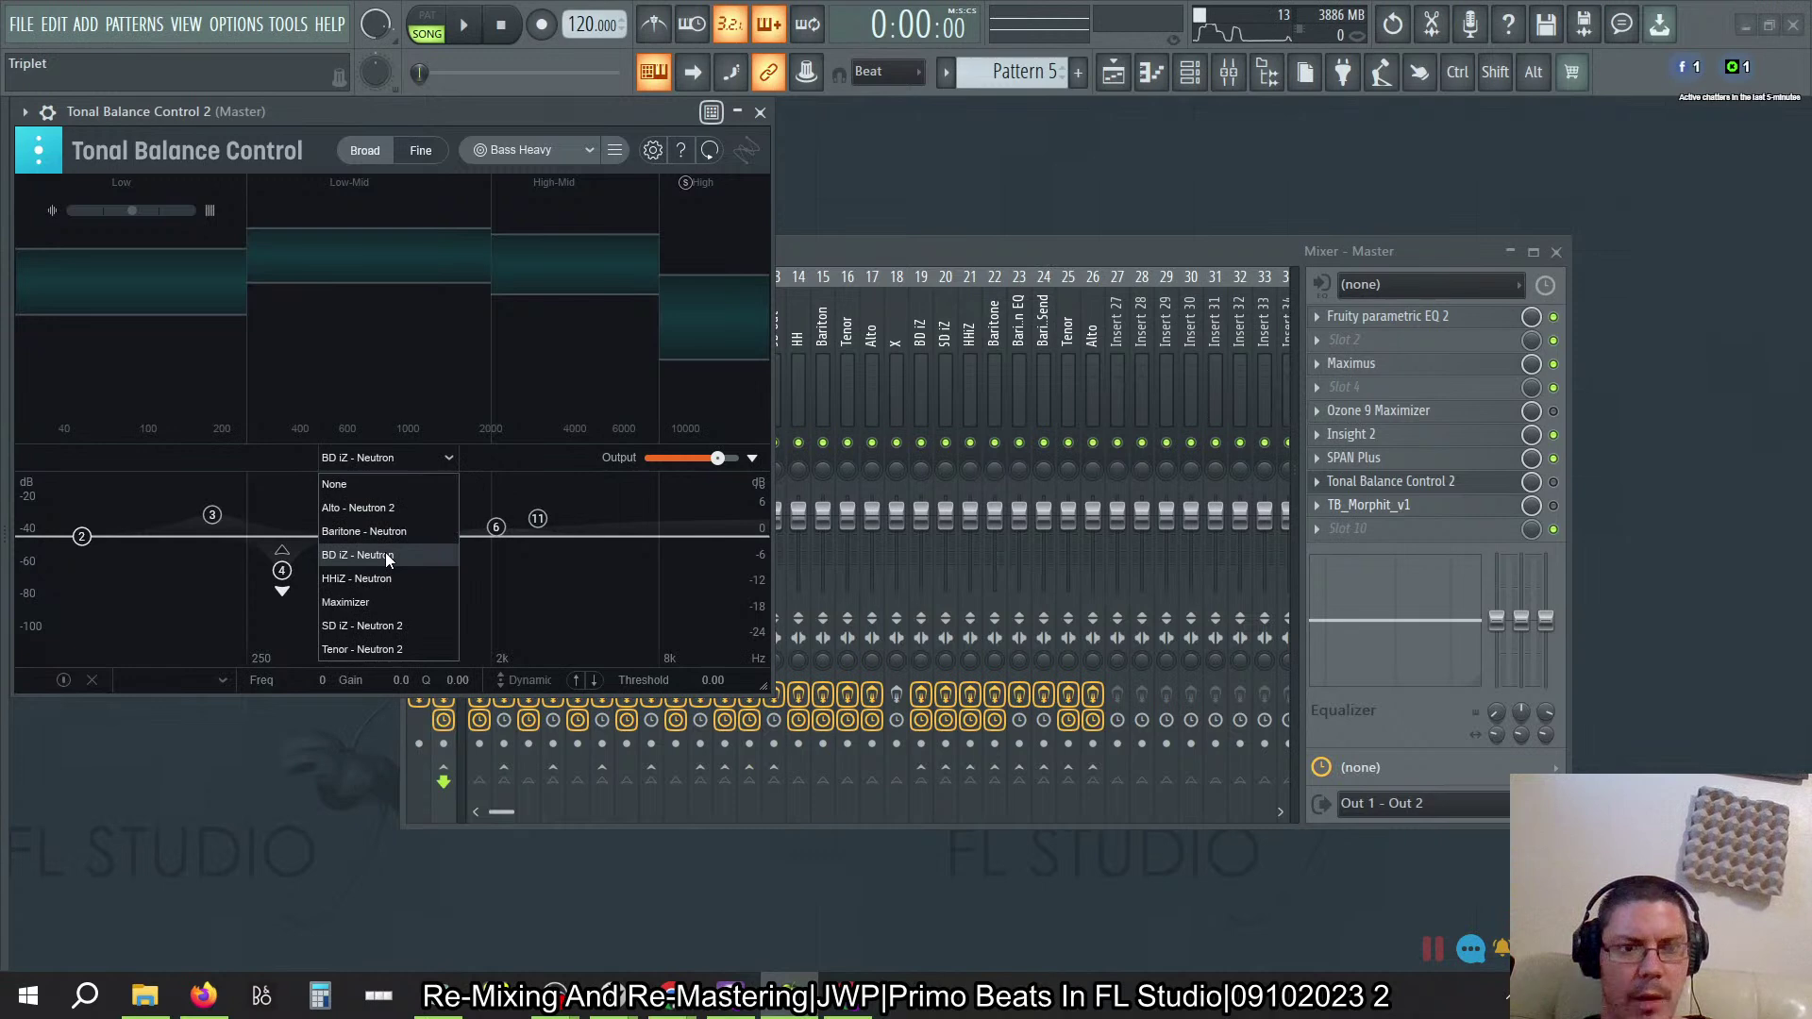
{"action": "left_click", "coordinate": [378, 627]}
{"action": "double_click", "coordinate": [619, 460]}
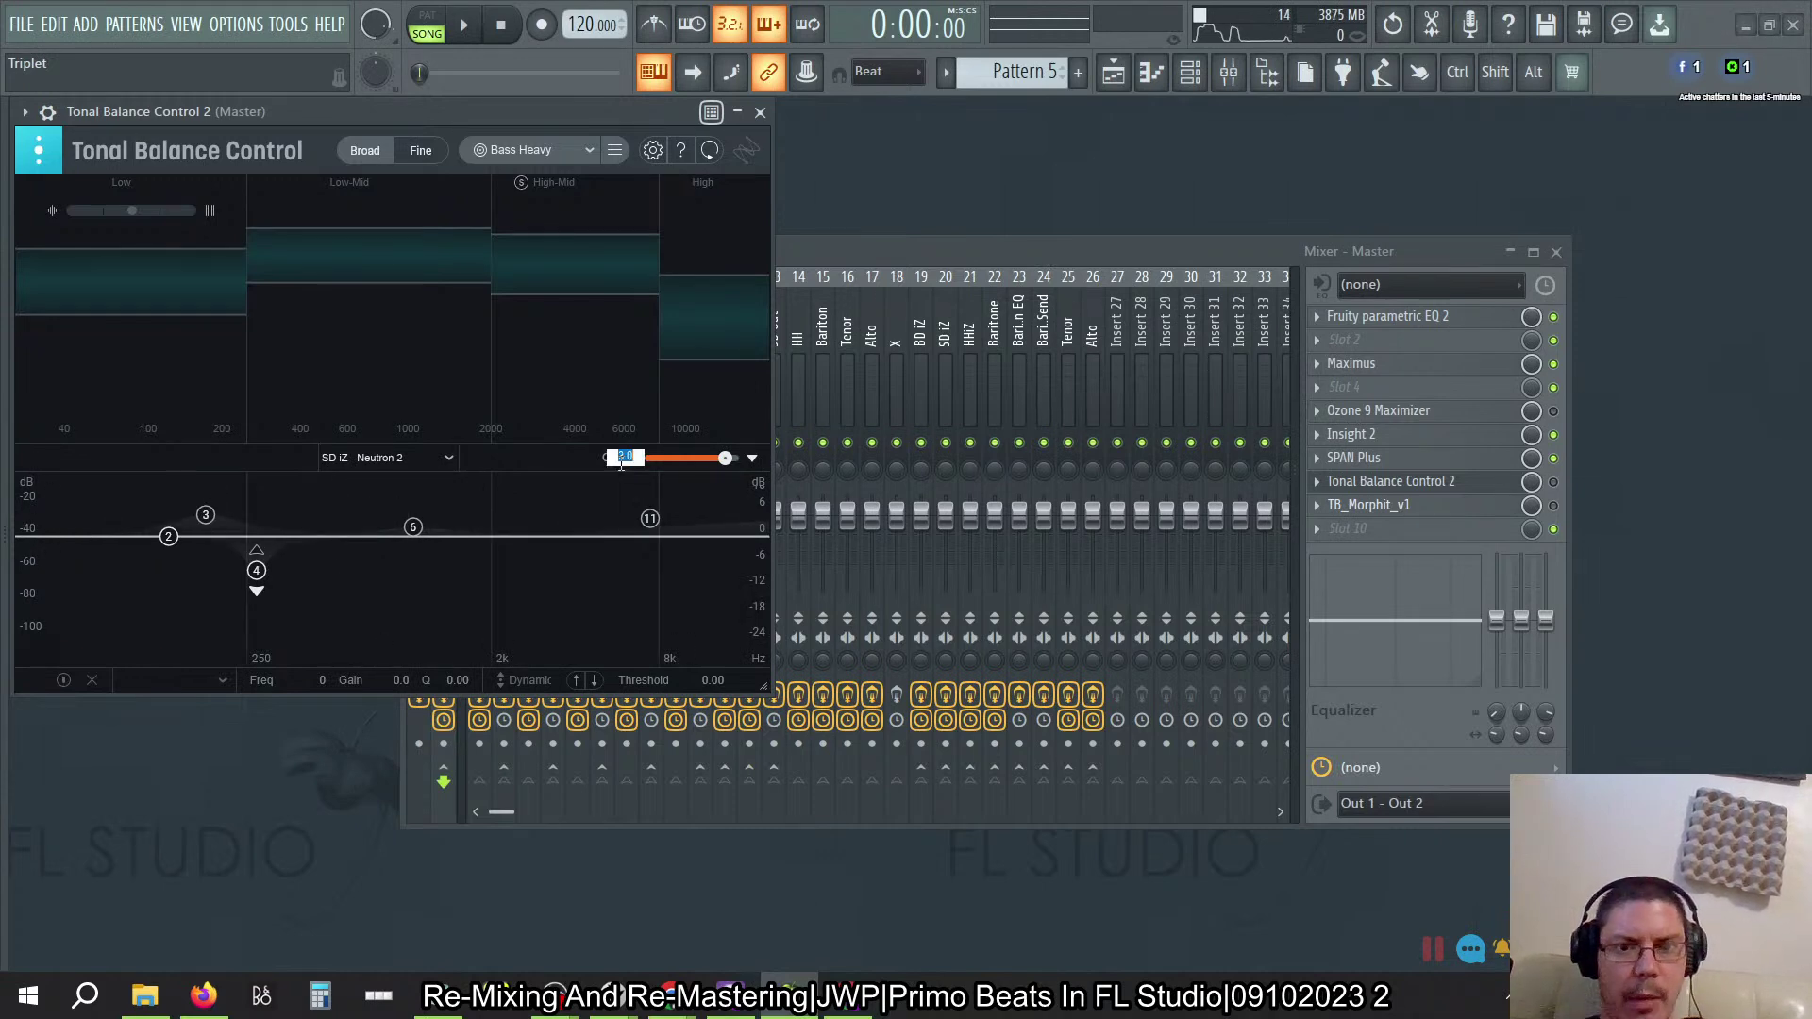
{"action": "type", "text": "0"}
{"action": "key", "text": "Return"}
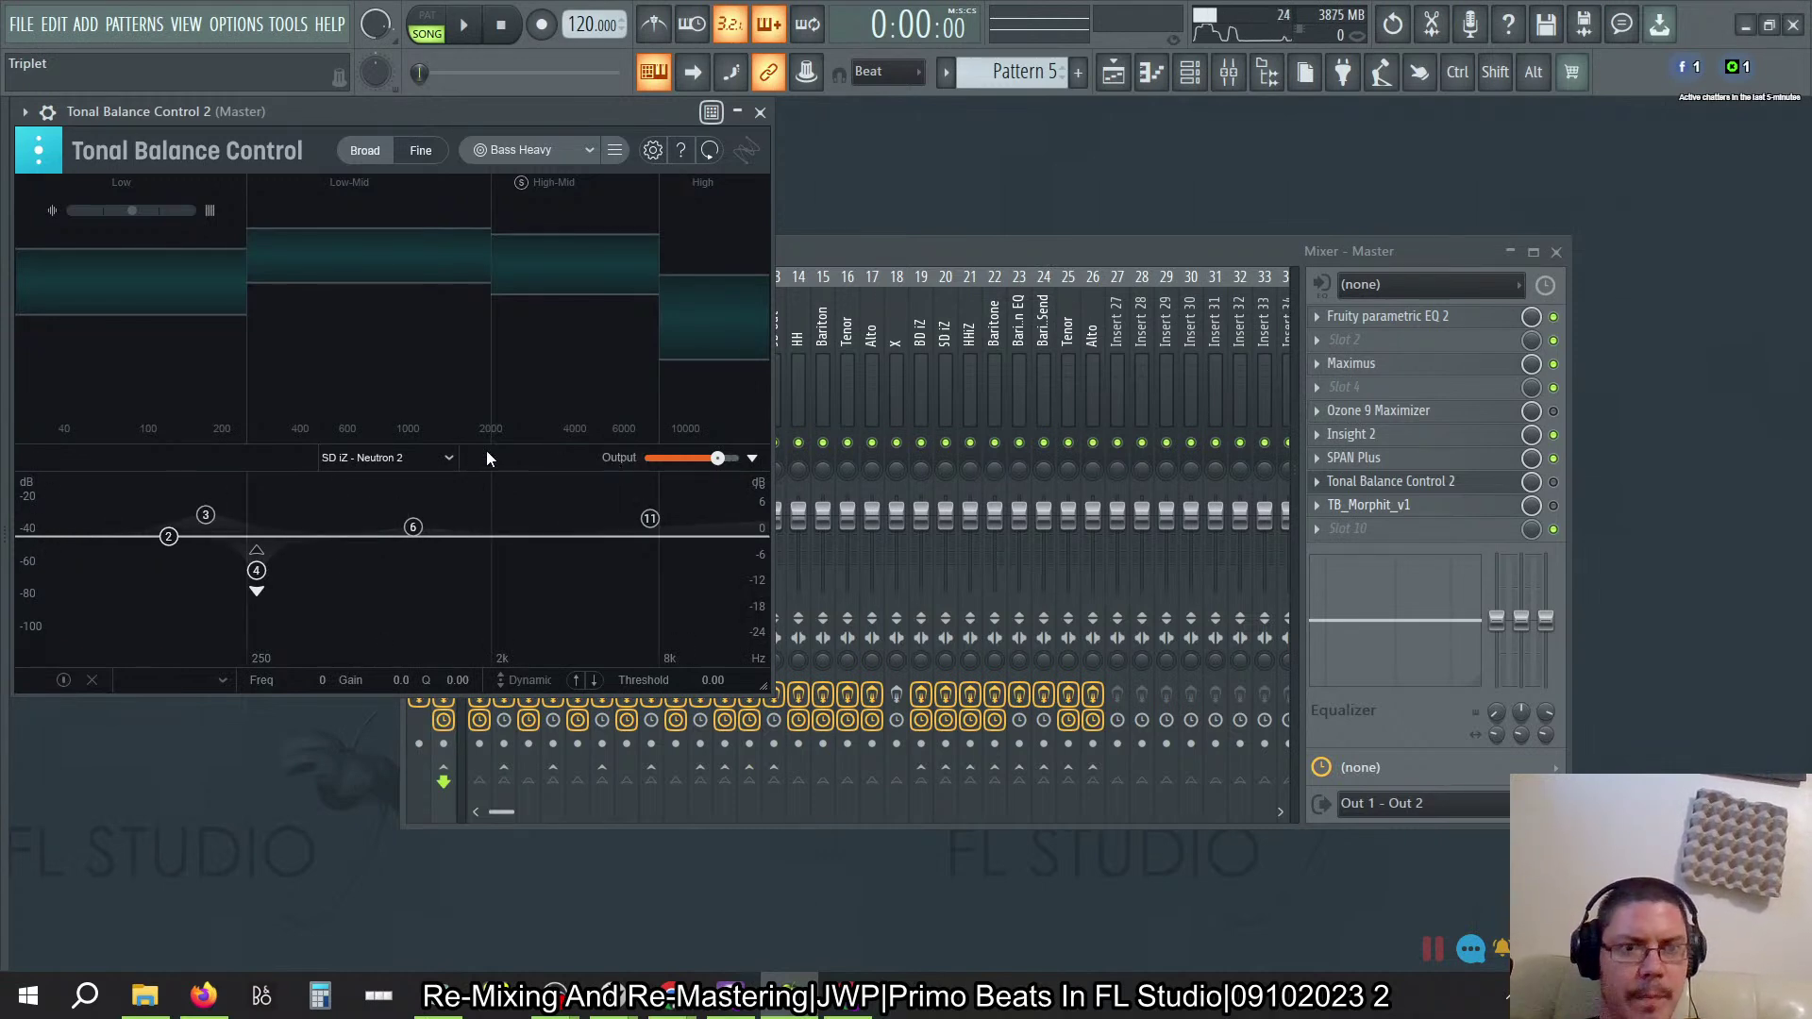
Step: Select HHiZ - Neutron as the Tonal Balance Control source and reduce its output gain
{"action": "left_click", "coordinate": [442, 457]}
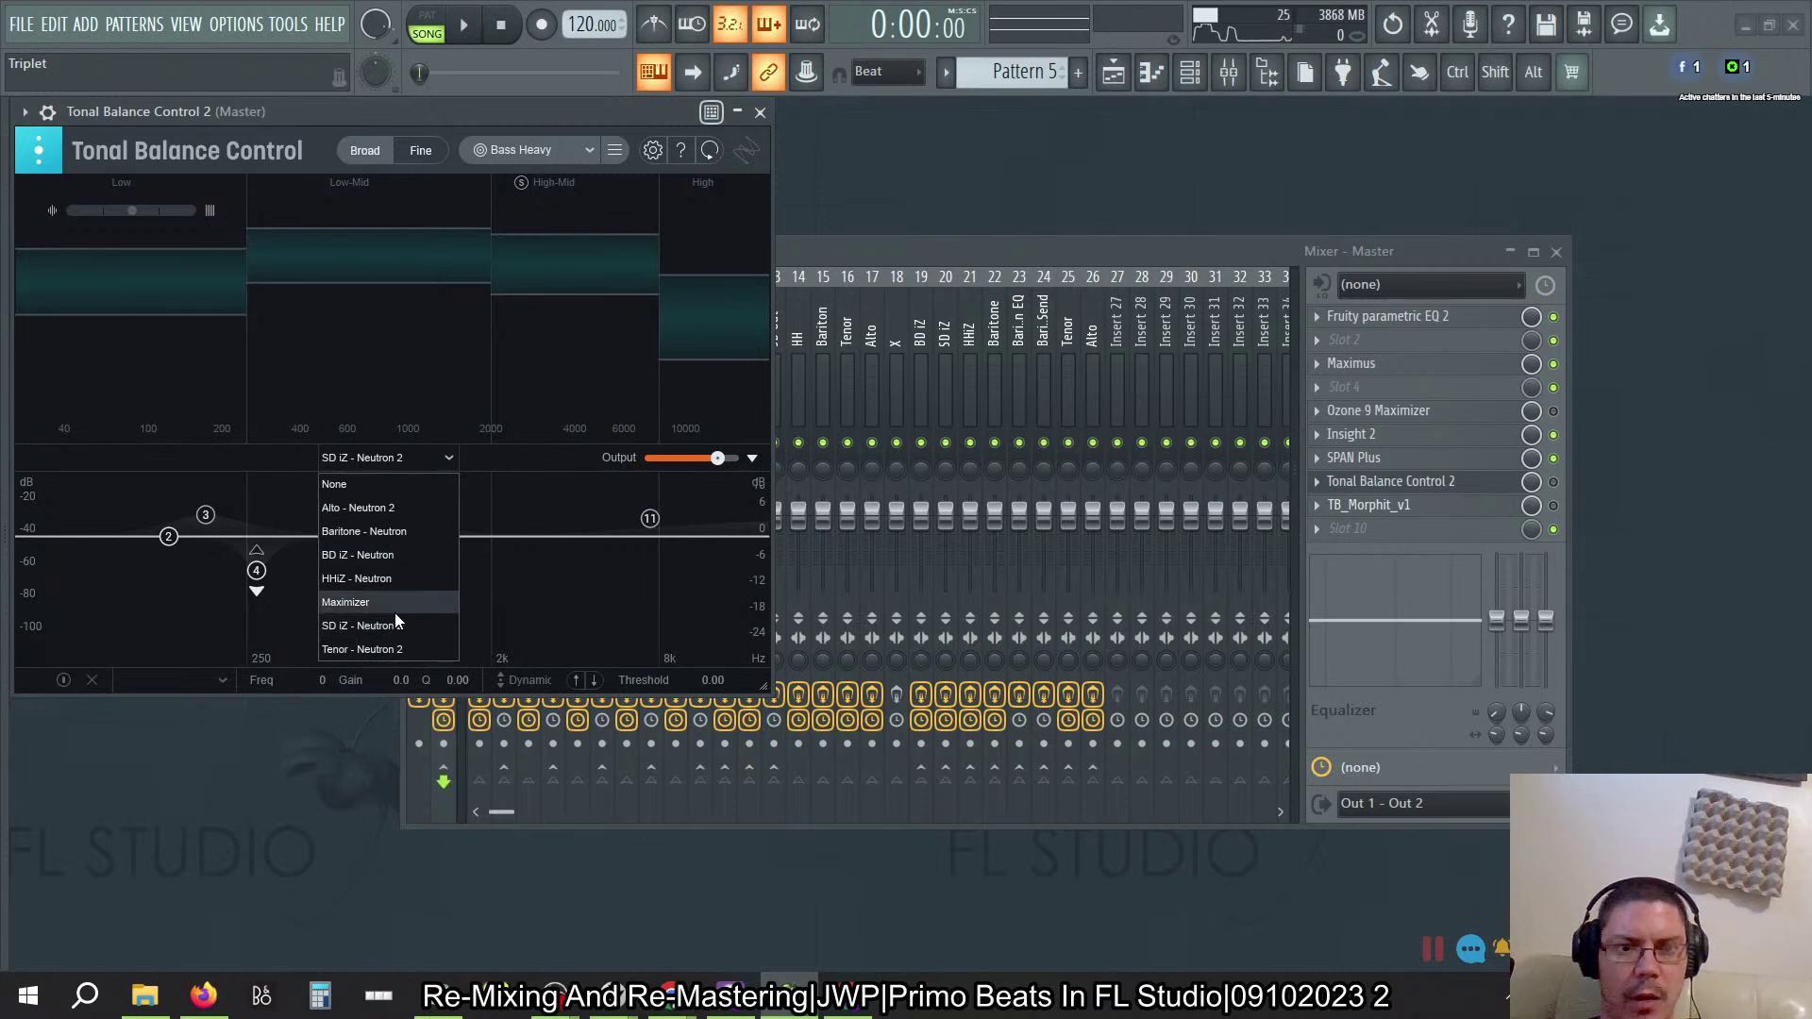
{"action": "left_click", "coordinate": [378, 577]}
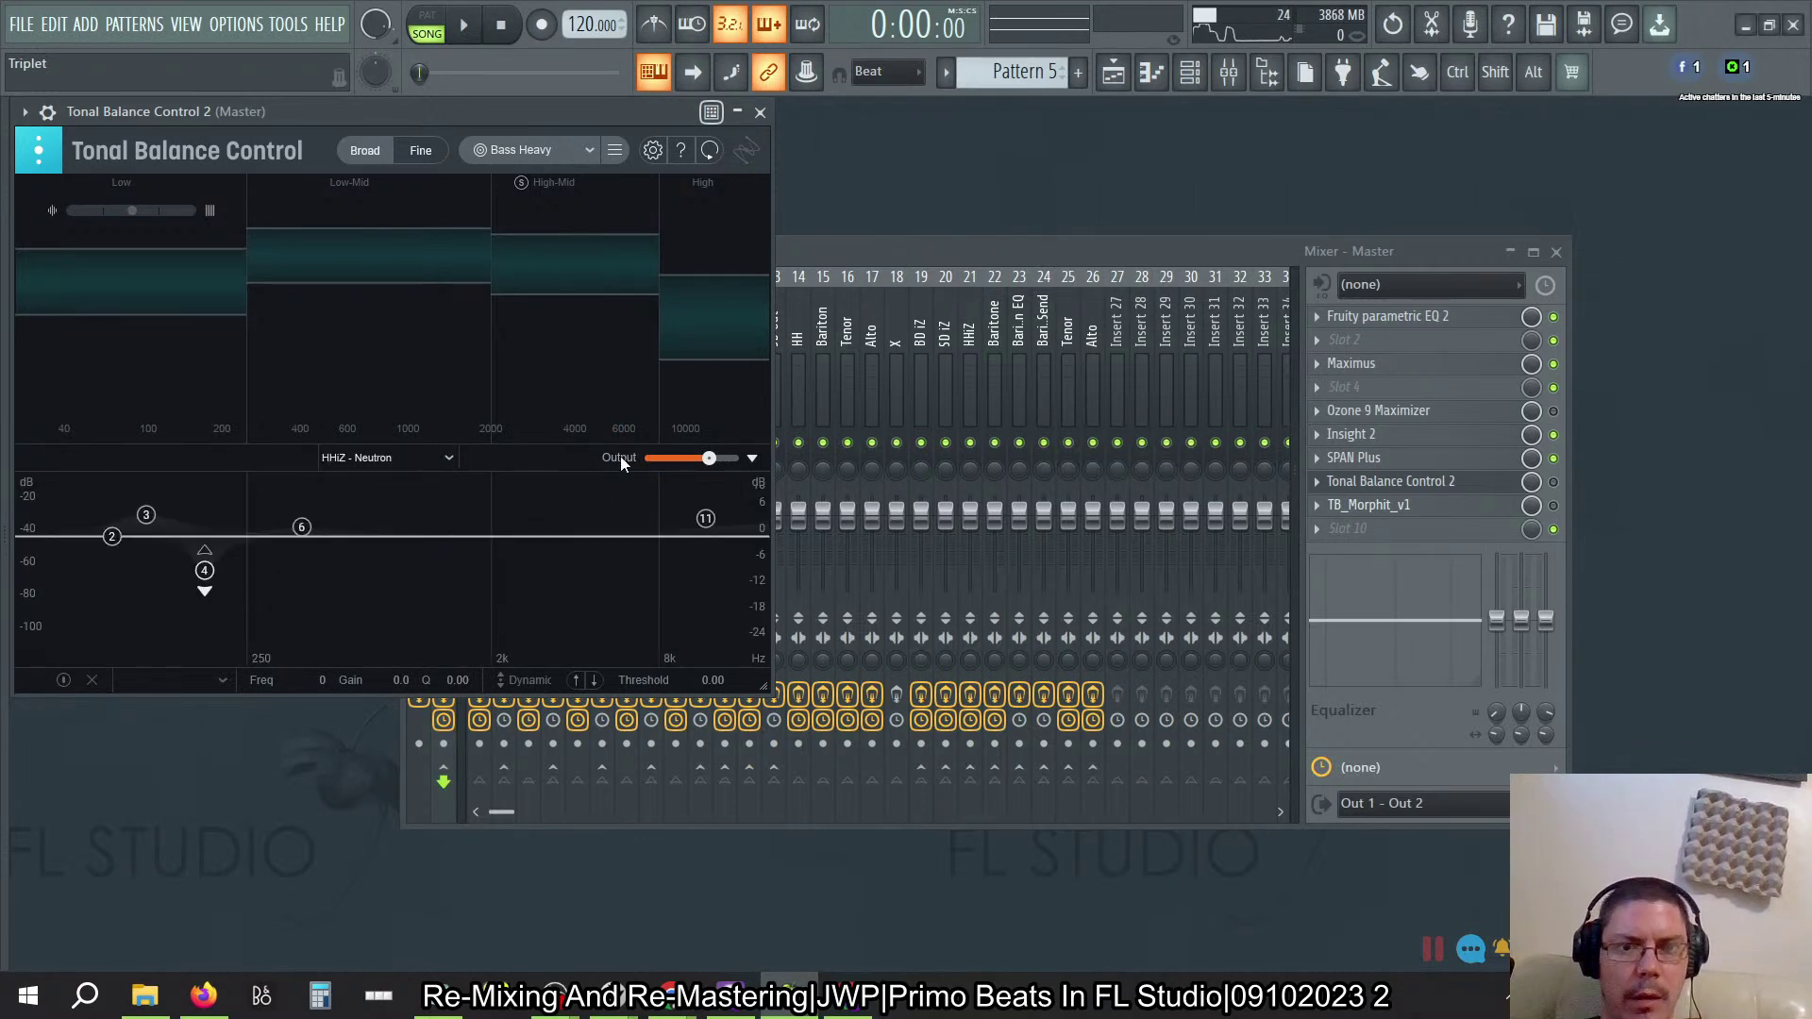
{"action": "type", "text": "-1"}
{"action": "key", "text": "Return"}
Step: Make Baritone - Neutron the source in Tonal Balance Control and bring its output gain down
{"action": "left_click", "coordinate": [427, 461]}
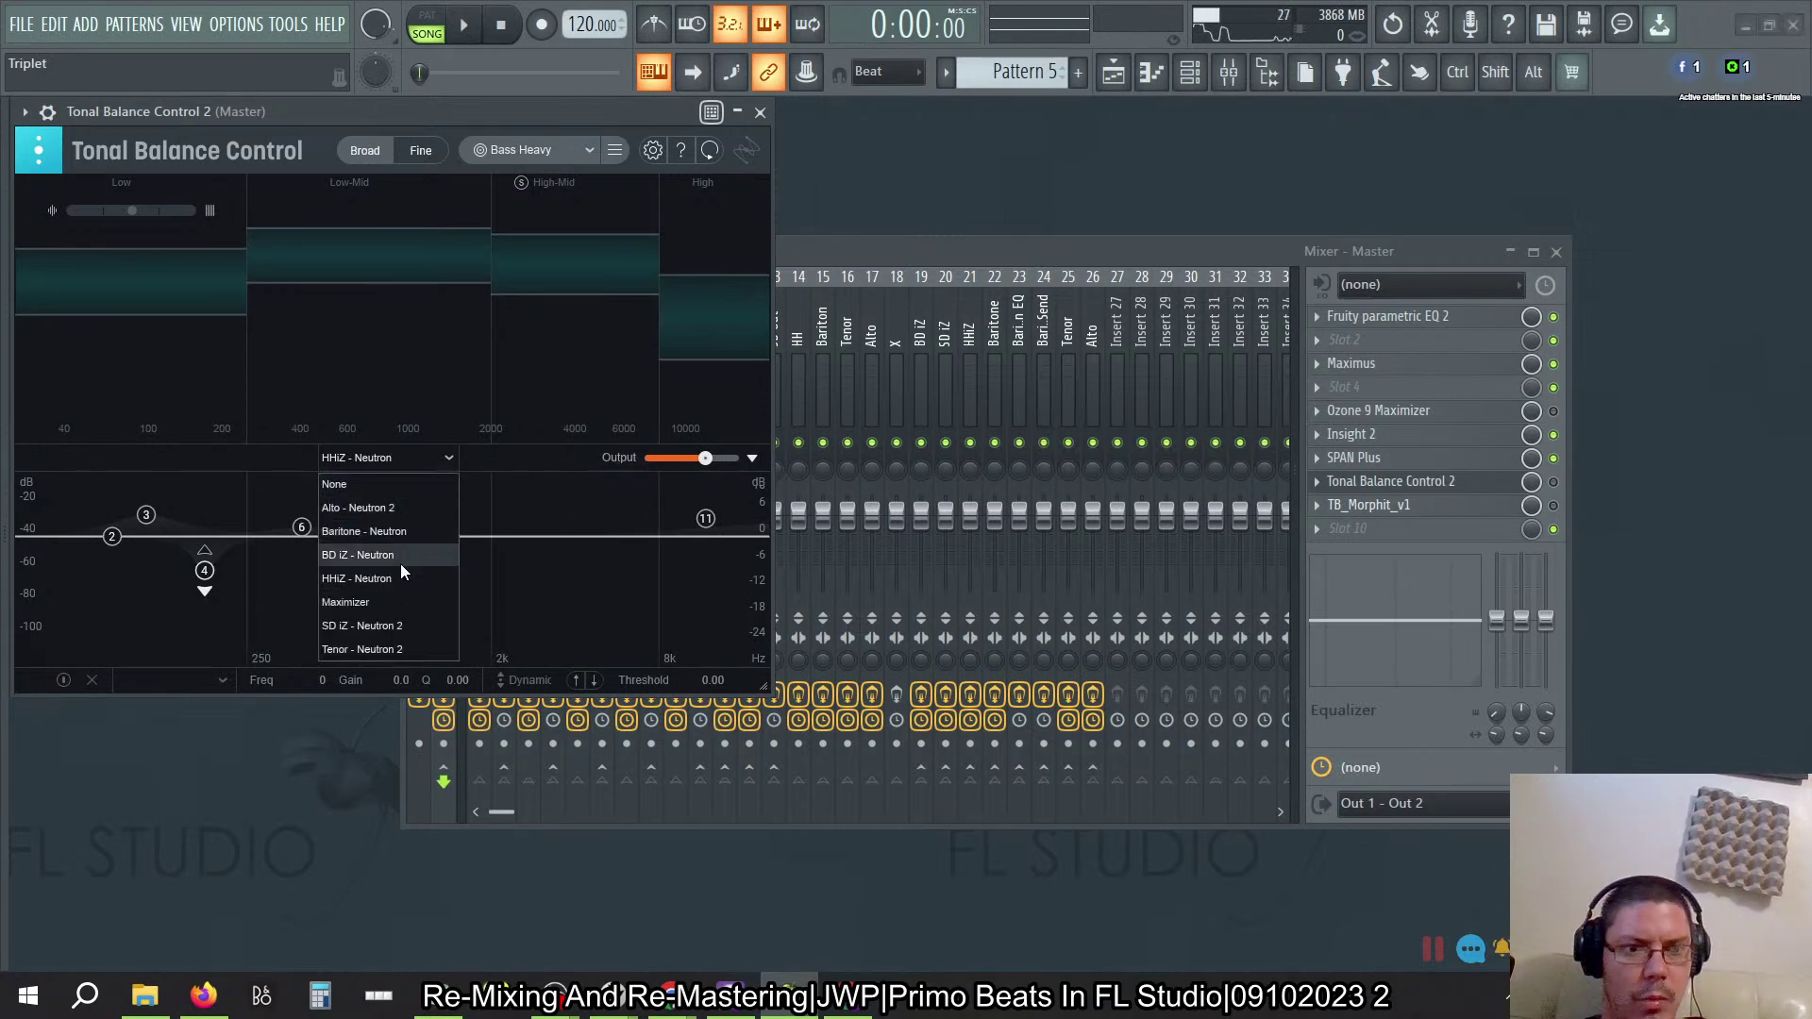
{"action": "left_click", "coordinate": [382, 531]}
{"action": "left_click", "coordinate": [616, 459]}
{"action": "key", "text": "BackSpace"}
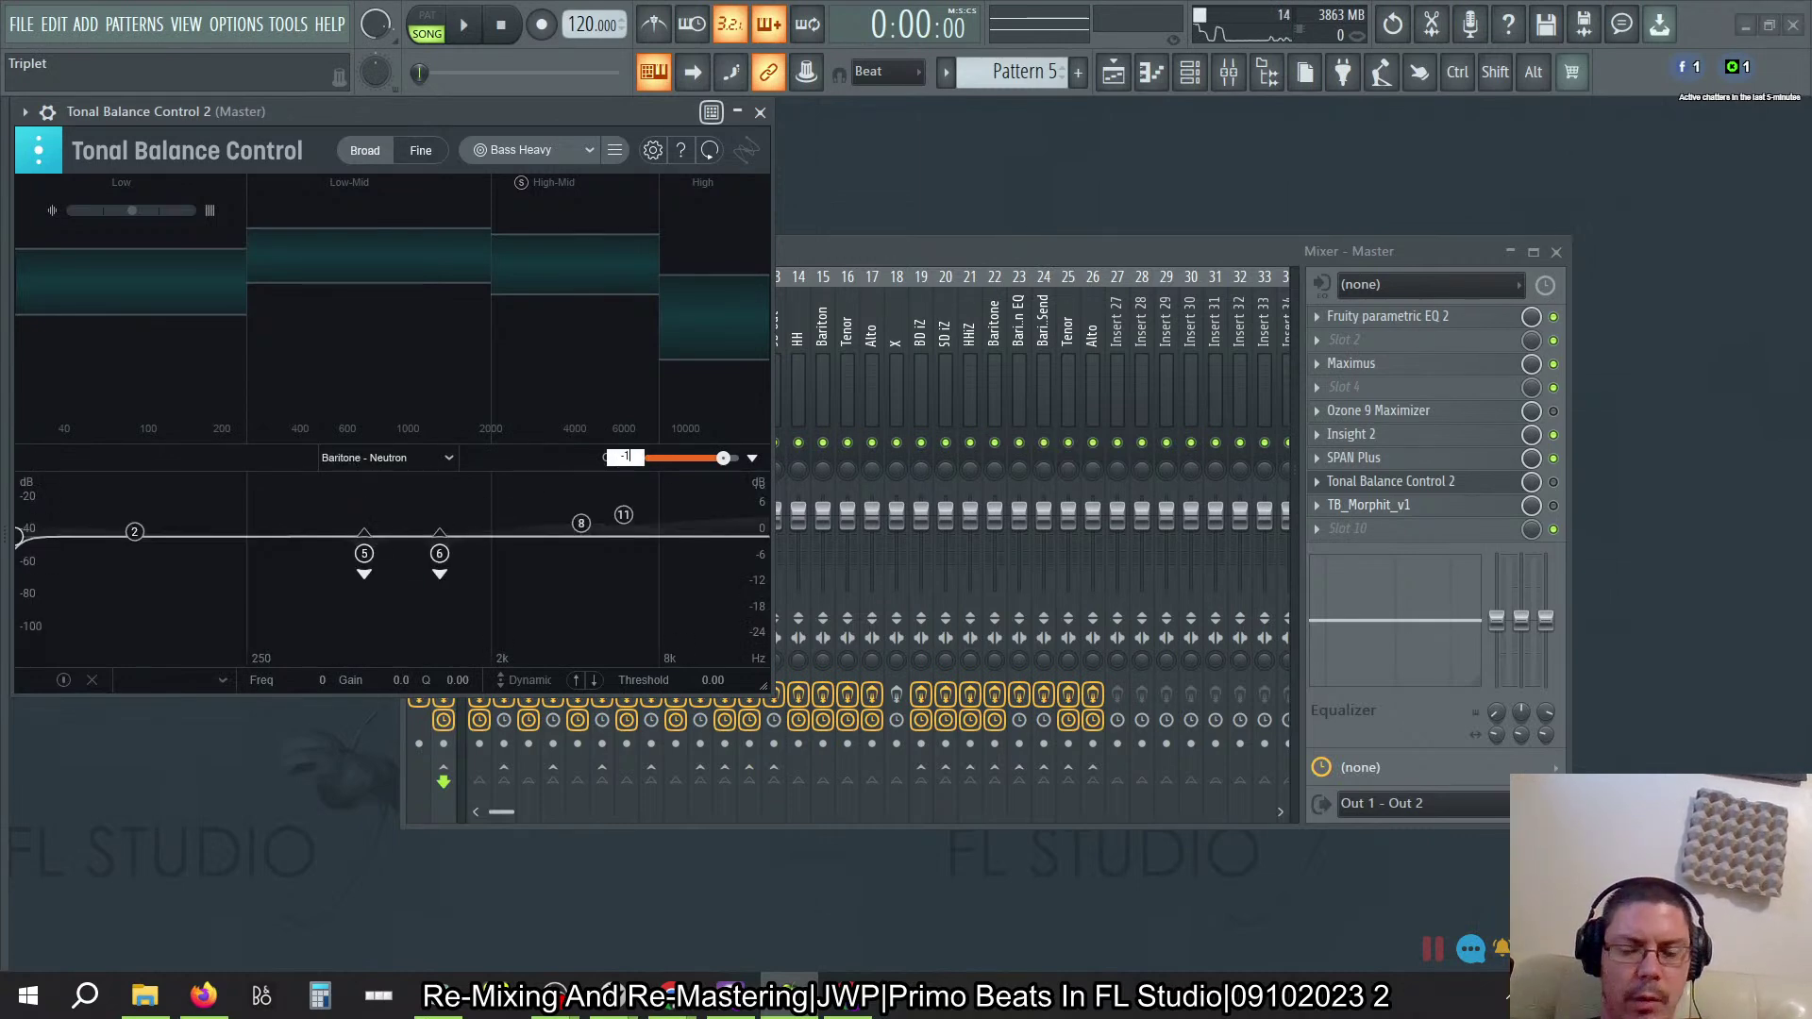
{"action": "key", "text": "Return"}
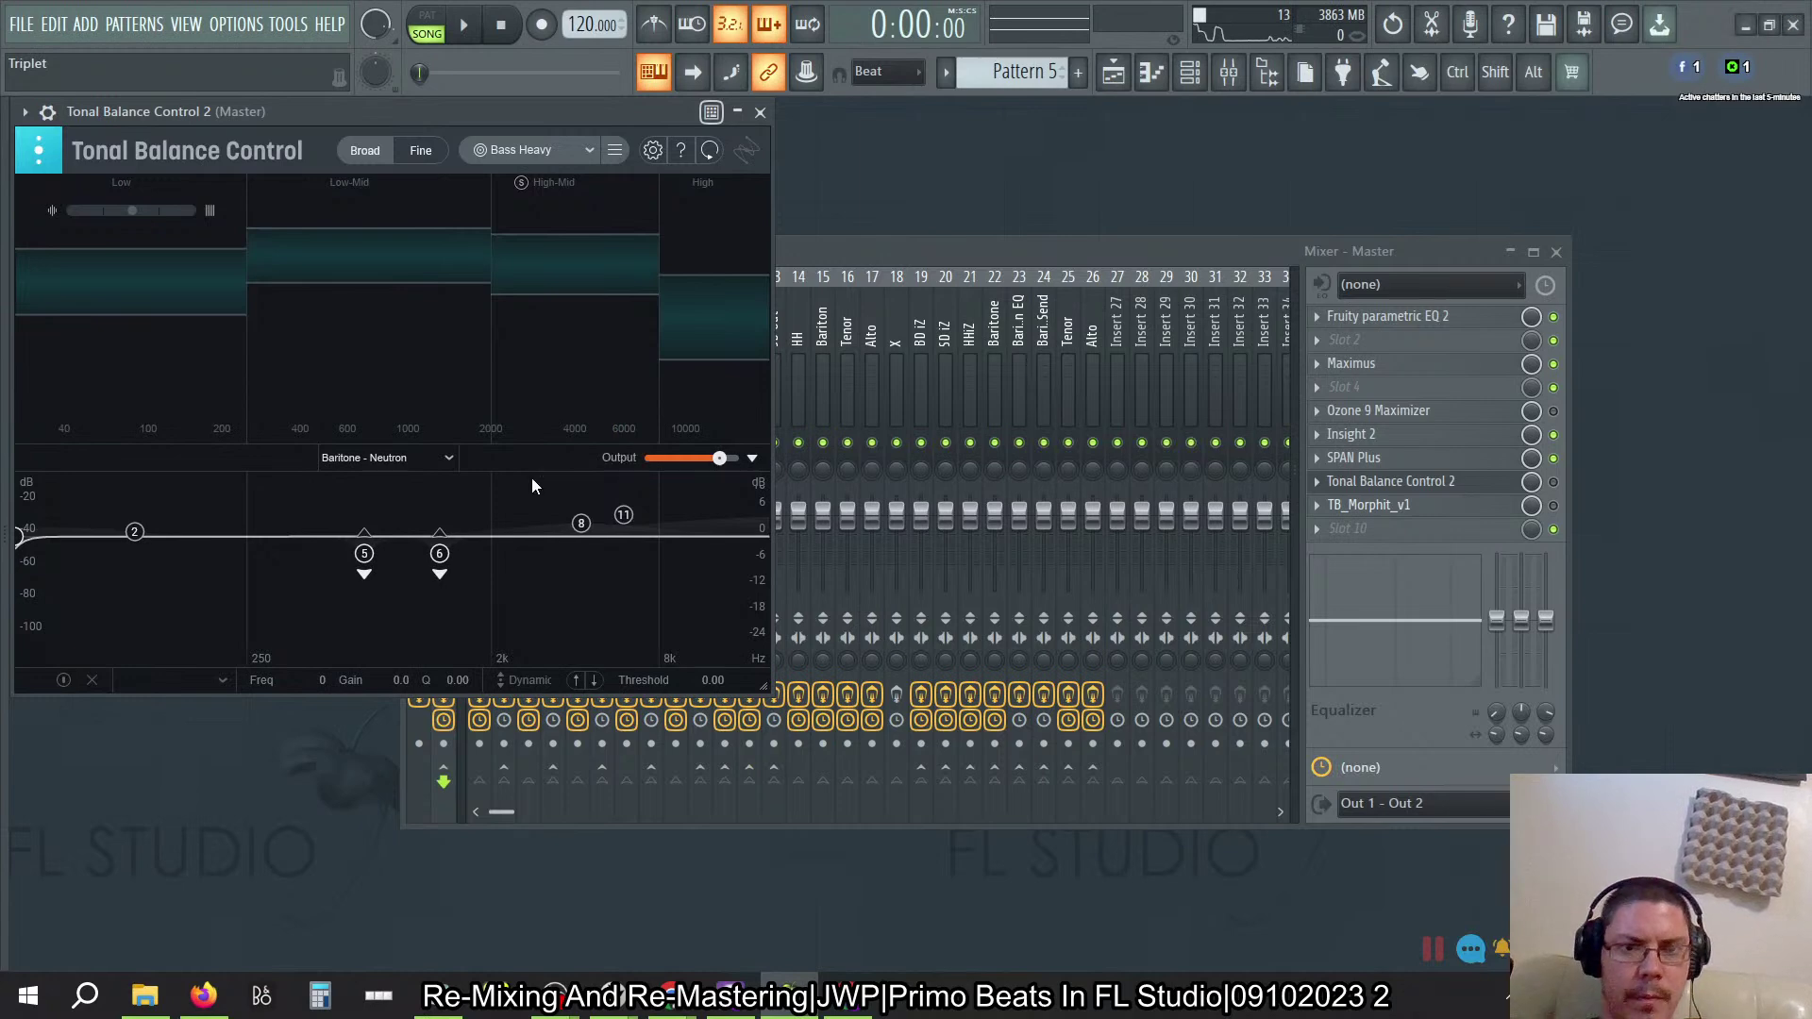
Step: Switch the Tonal Balance Control source to Tenor - Neutron 2 and turn its output gain down
{"action": "left_click", "coordinate": [429, 459]}
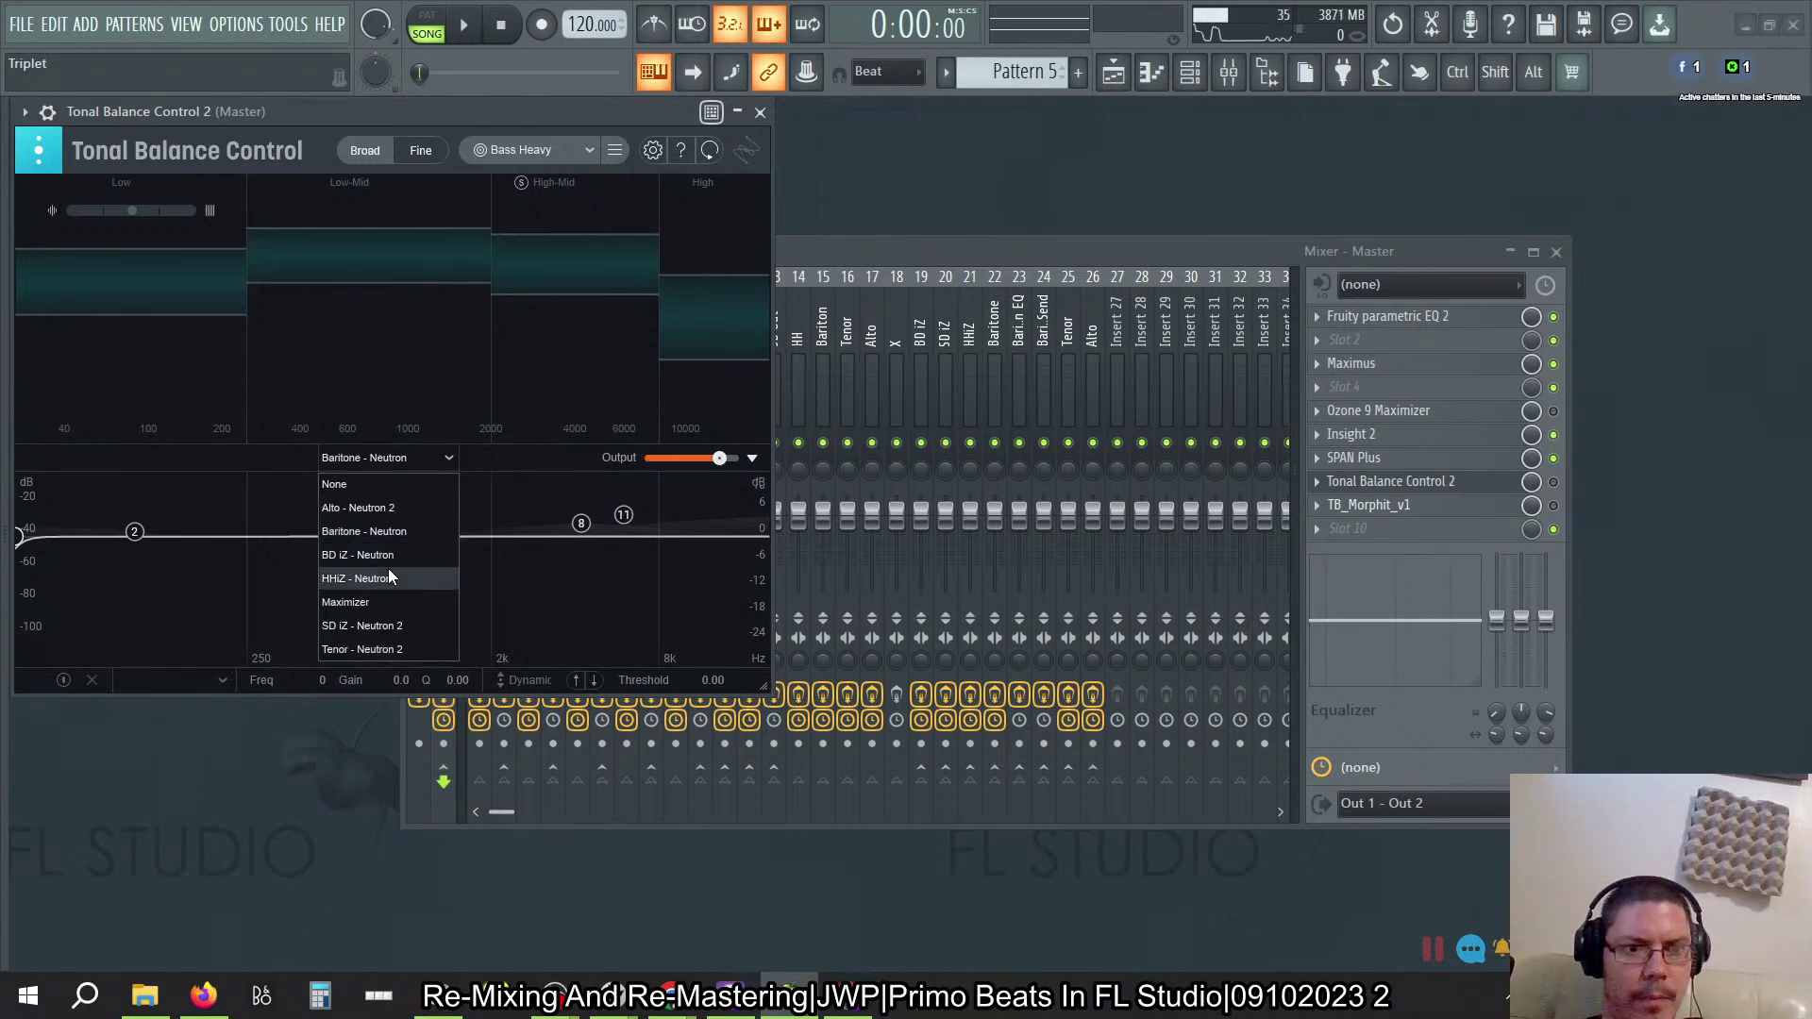
{"action": "left_click", "coordinate": [385, 651]}
{"action": "double_click", "coordinate": [615, 460]}
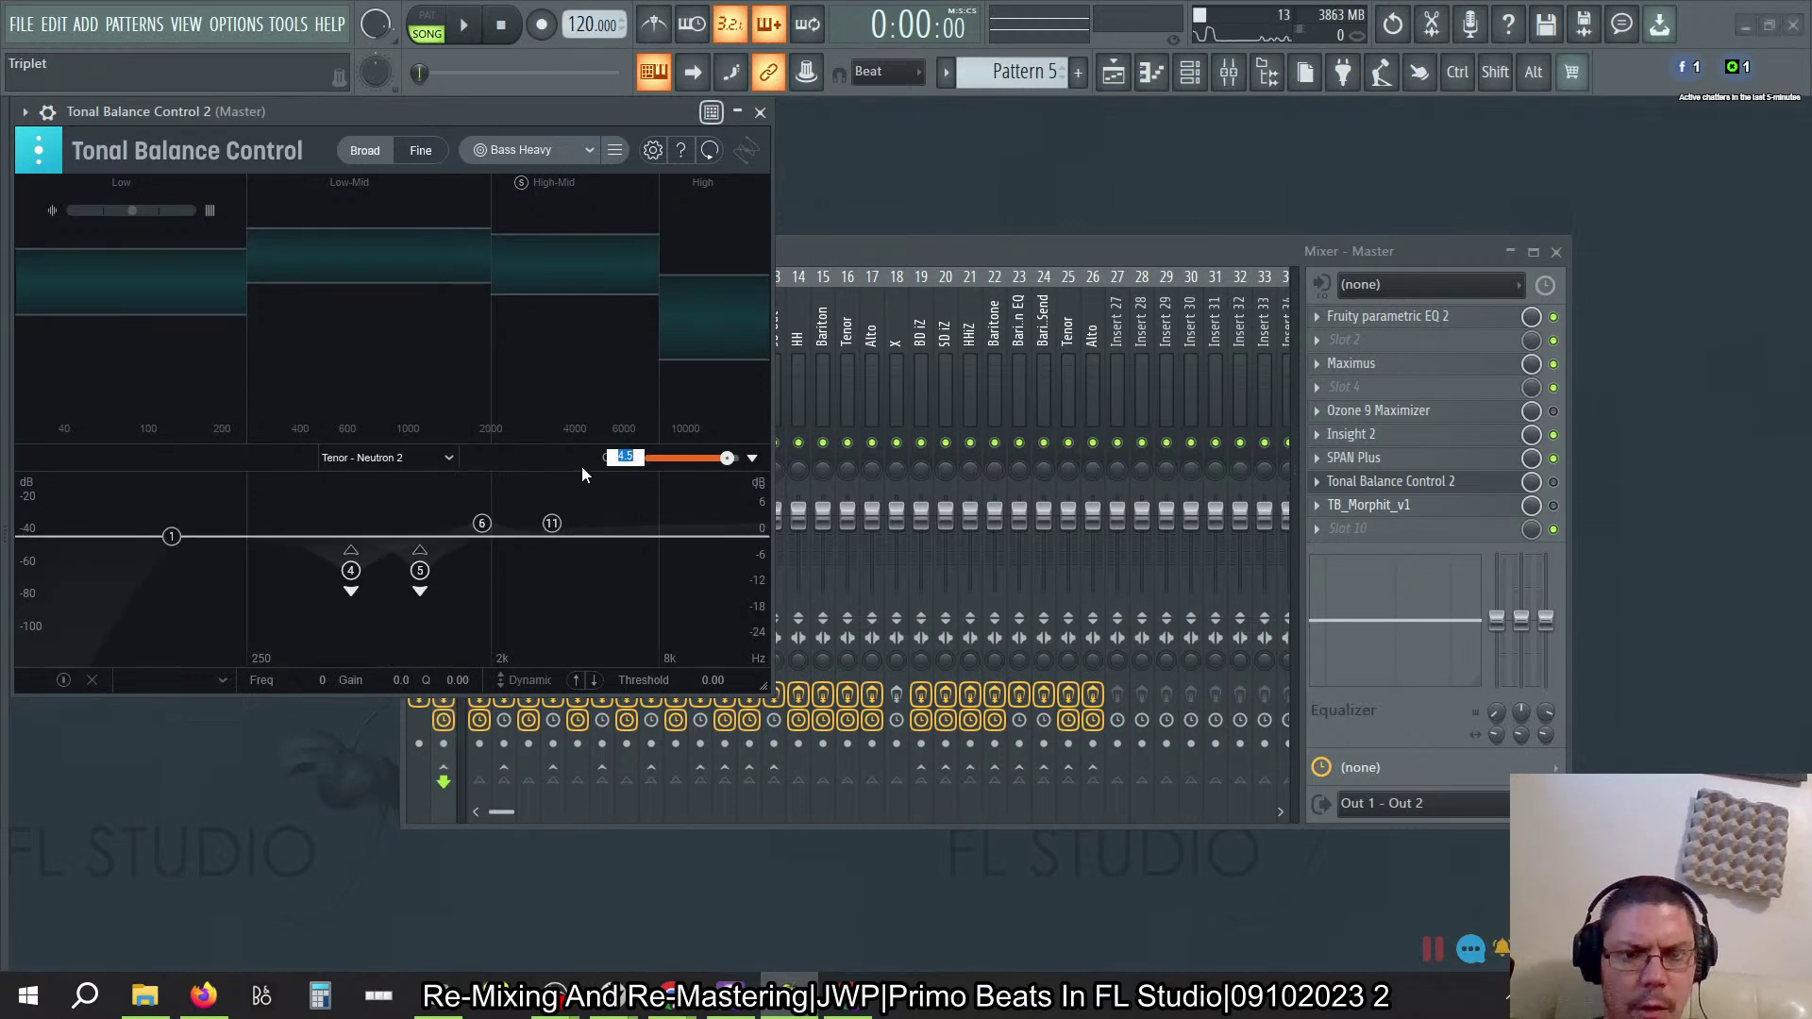
{"action": "type", "text": "2.5"}
{"action": "key", "text": "Return"}
Step: Select Alto - Neutron 2 as the Tonal Balance Control source and set its output gain to -3
{"action": "left_click", "coordinate": [433, 456]}
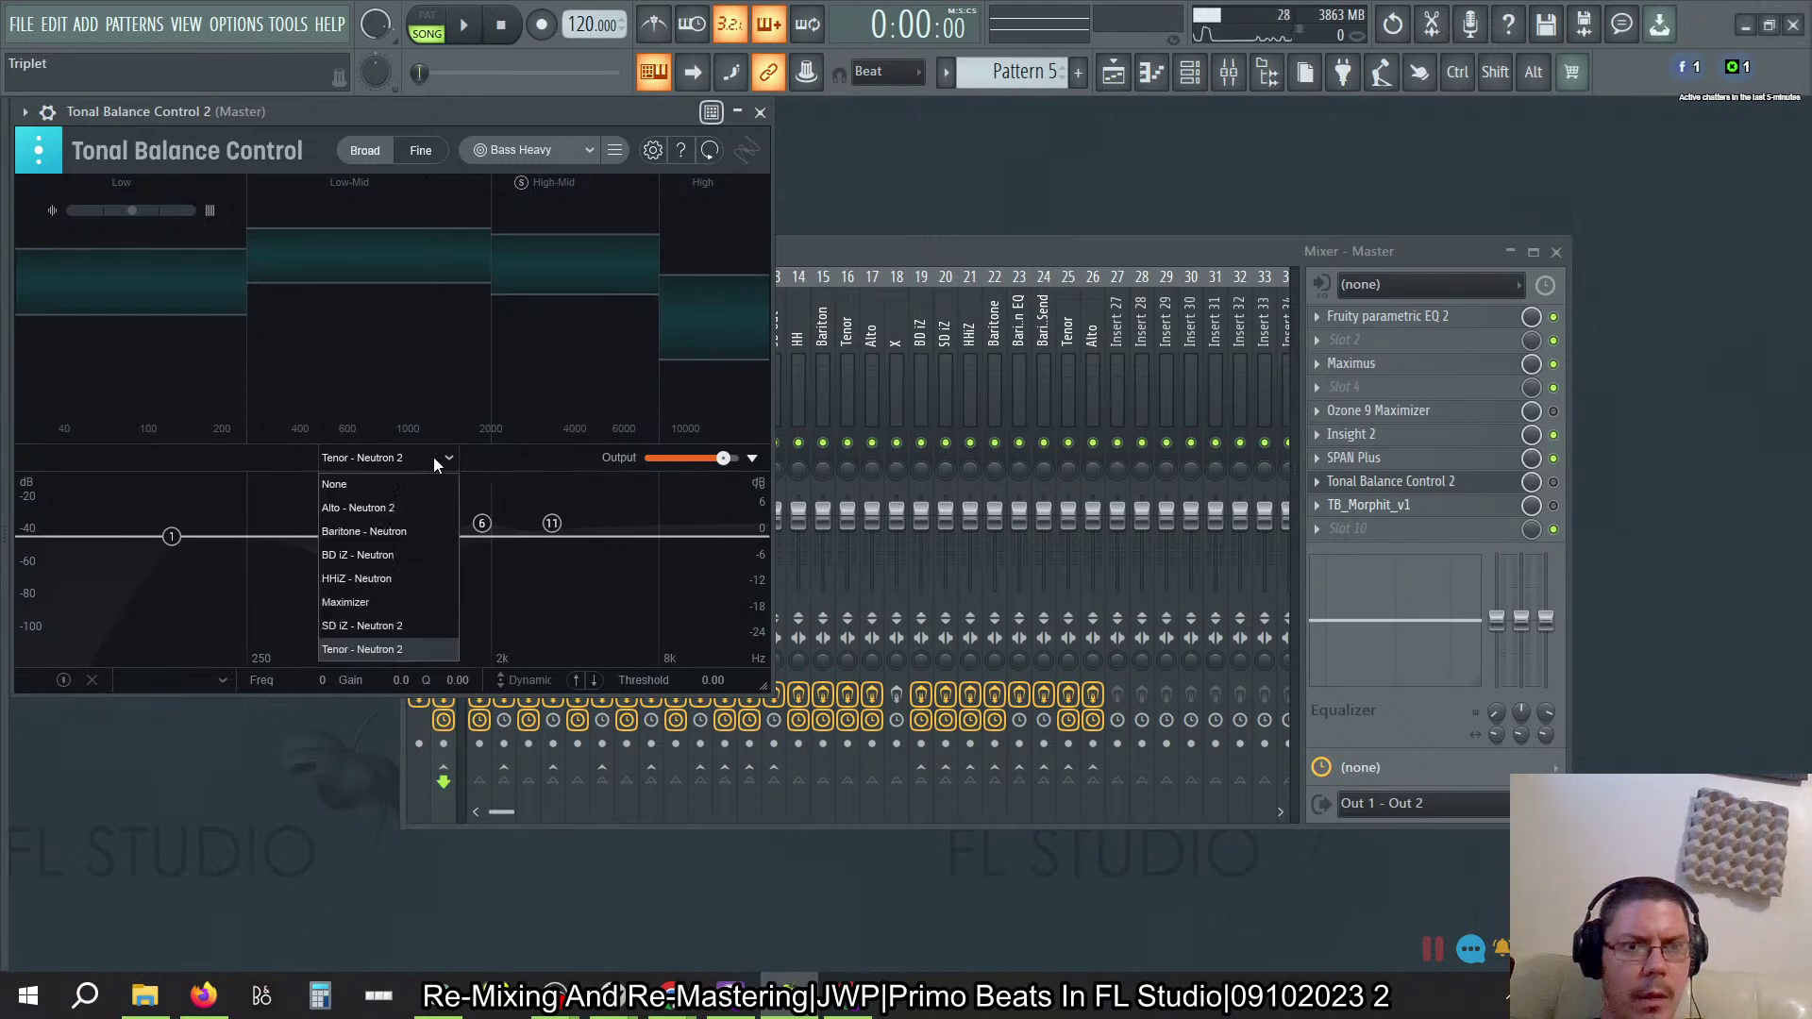
{"action": "left_click", "coordinate": [354, 506]}
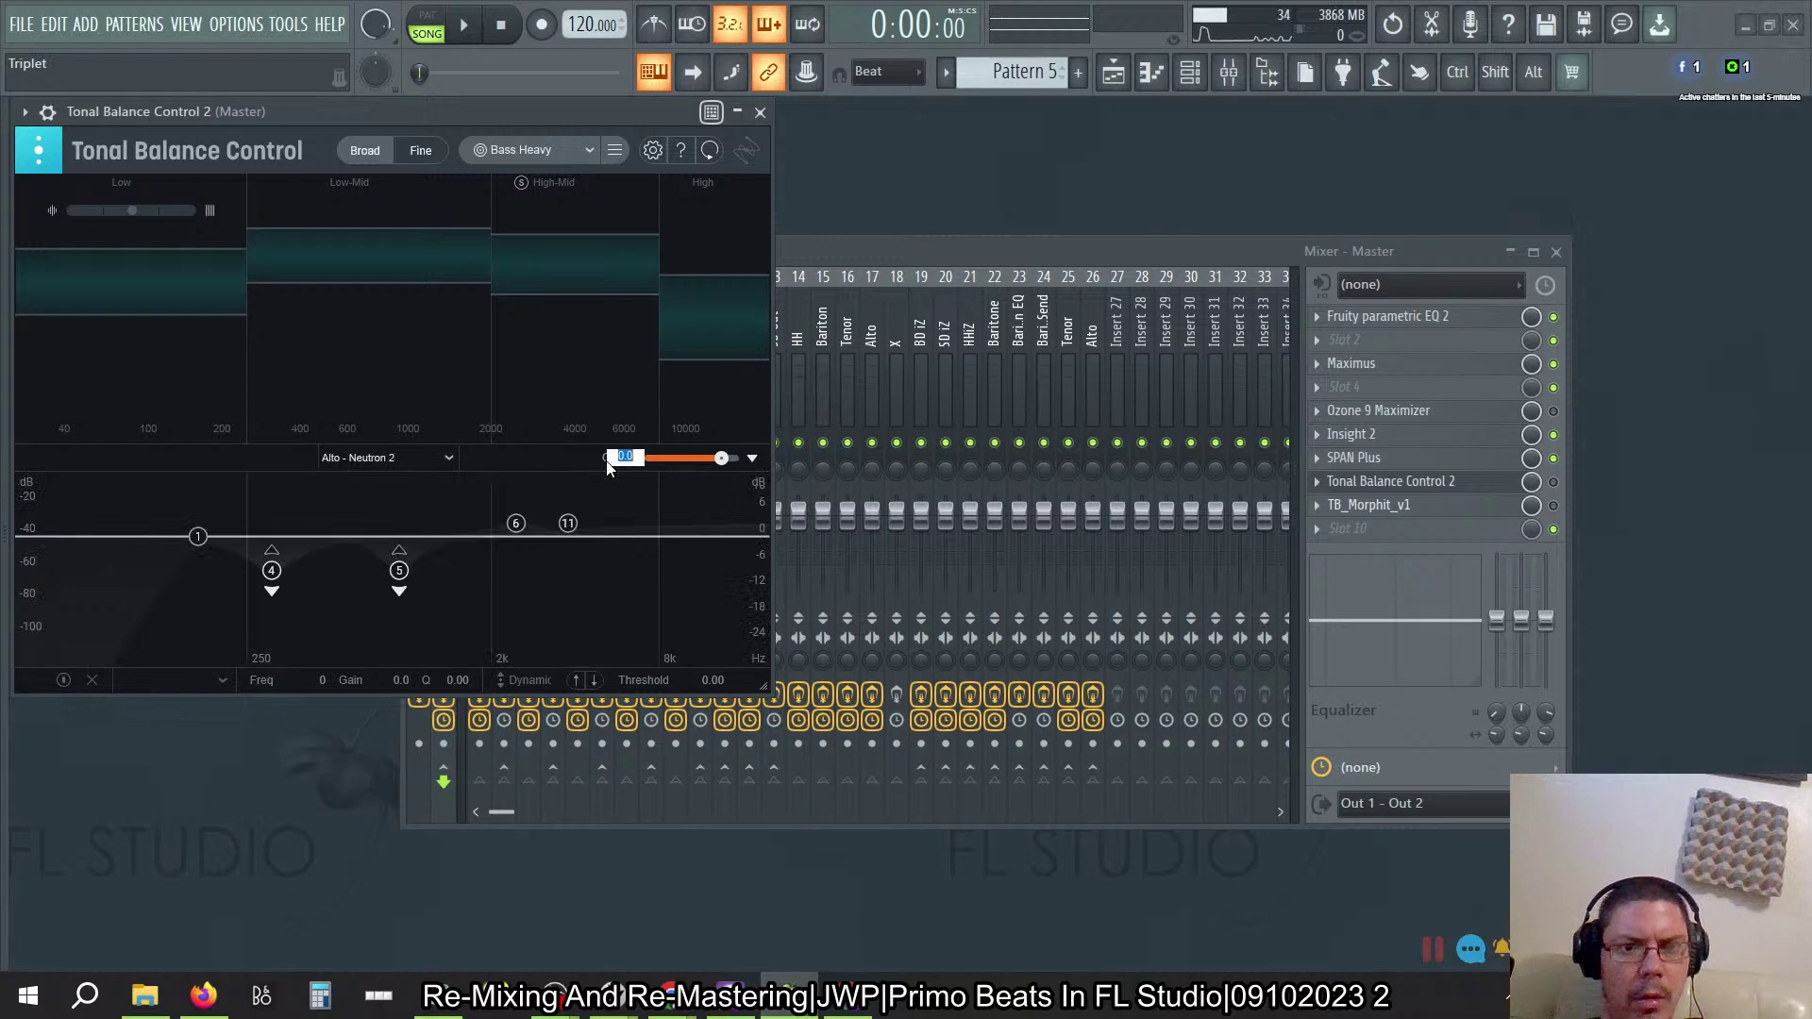
{"action": "type", "text": "-3"}
{"action": "key", "text": "Return"}
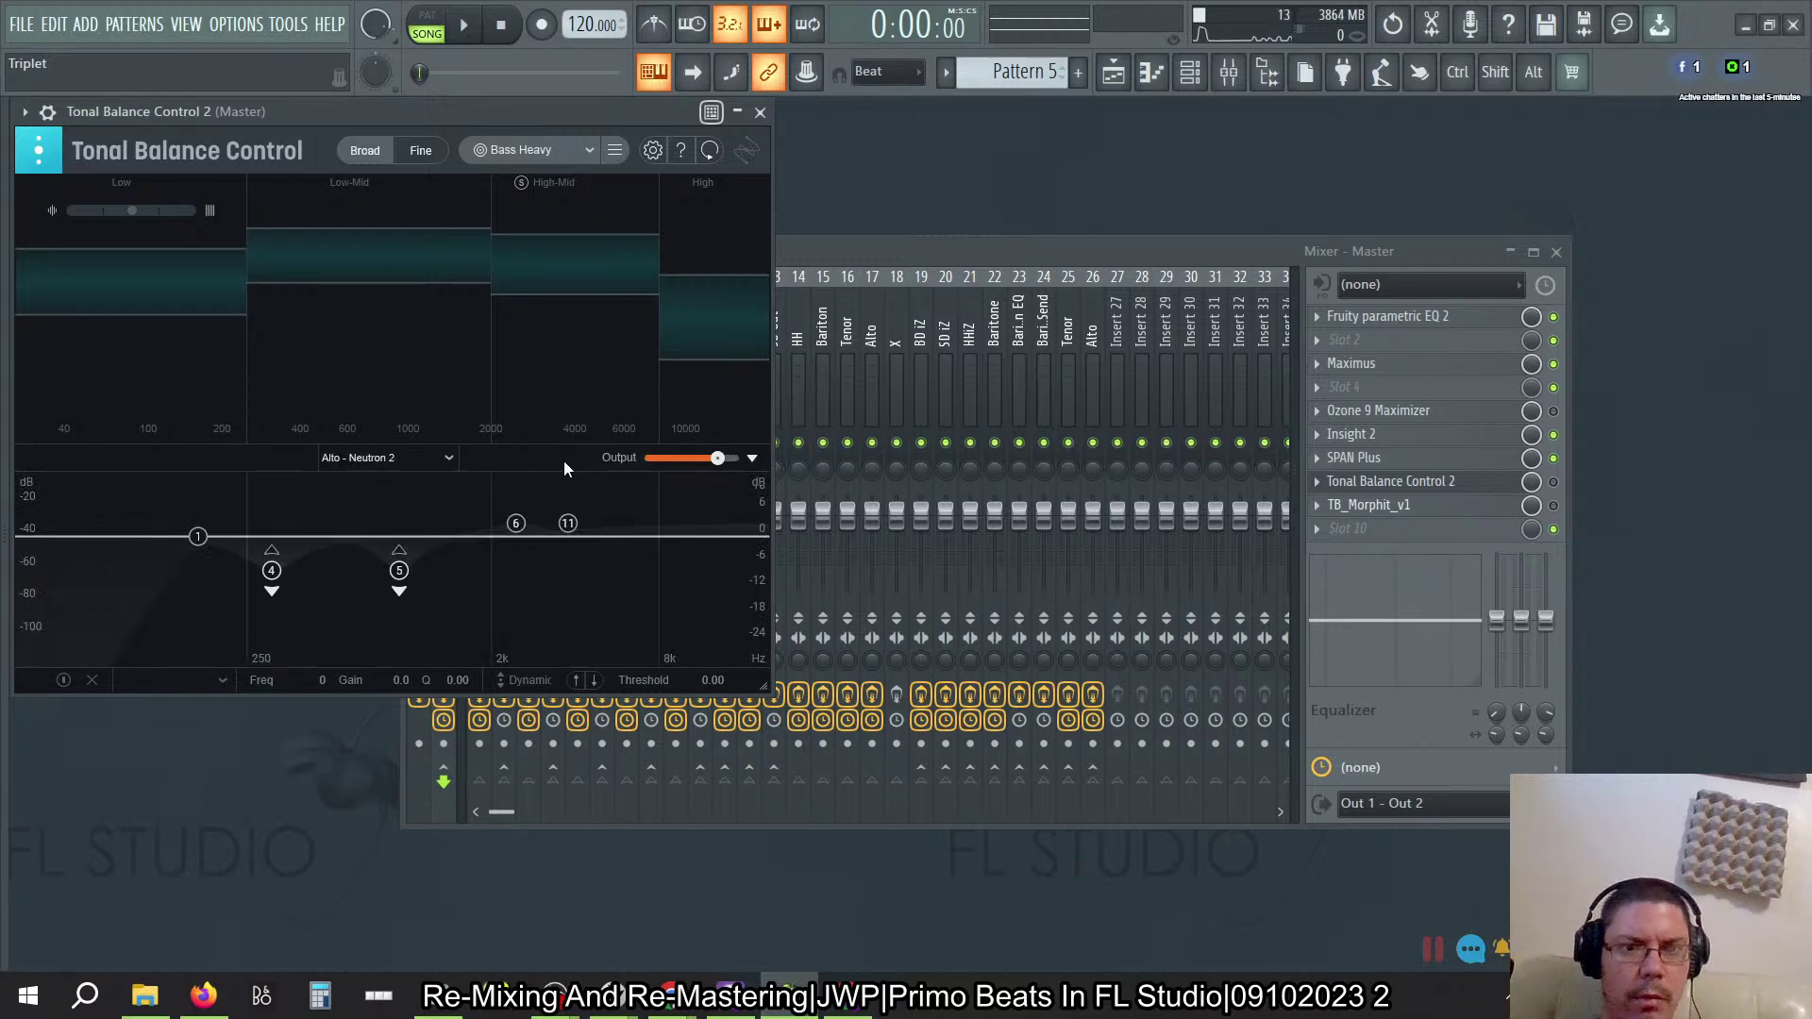
{"action": "left_click", "coordinate": [423, 461]}
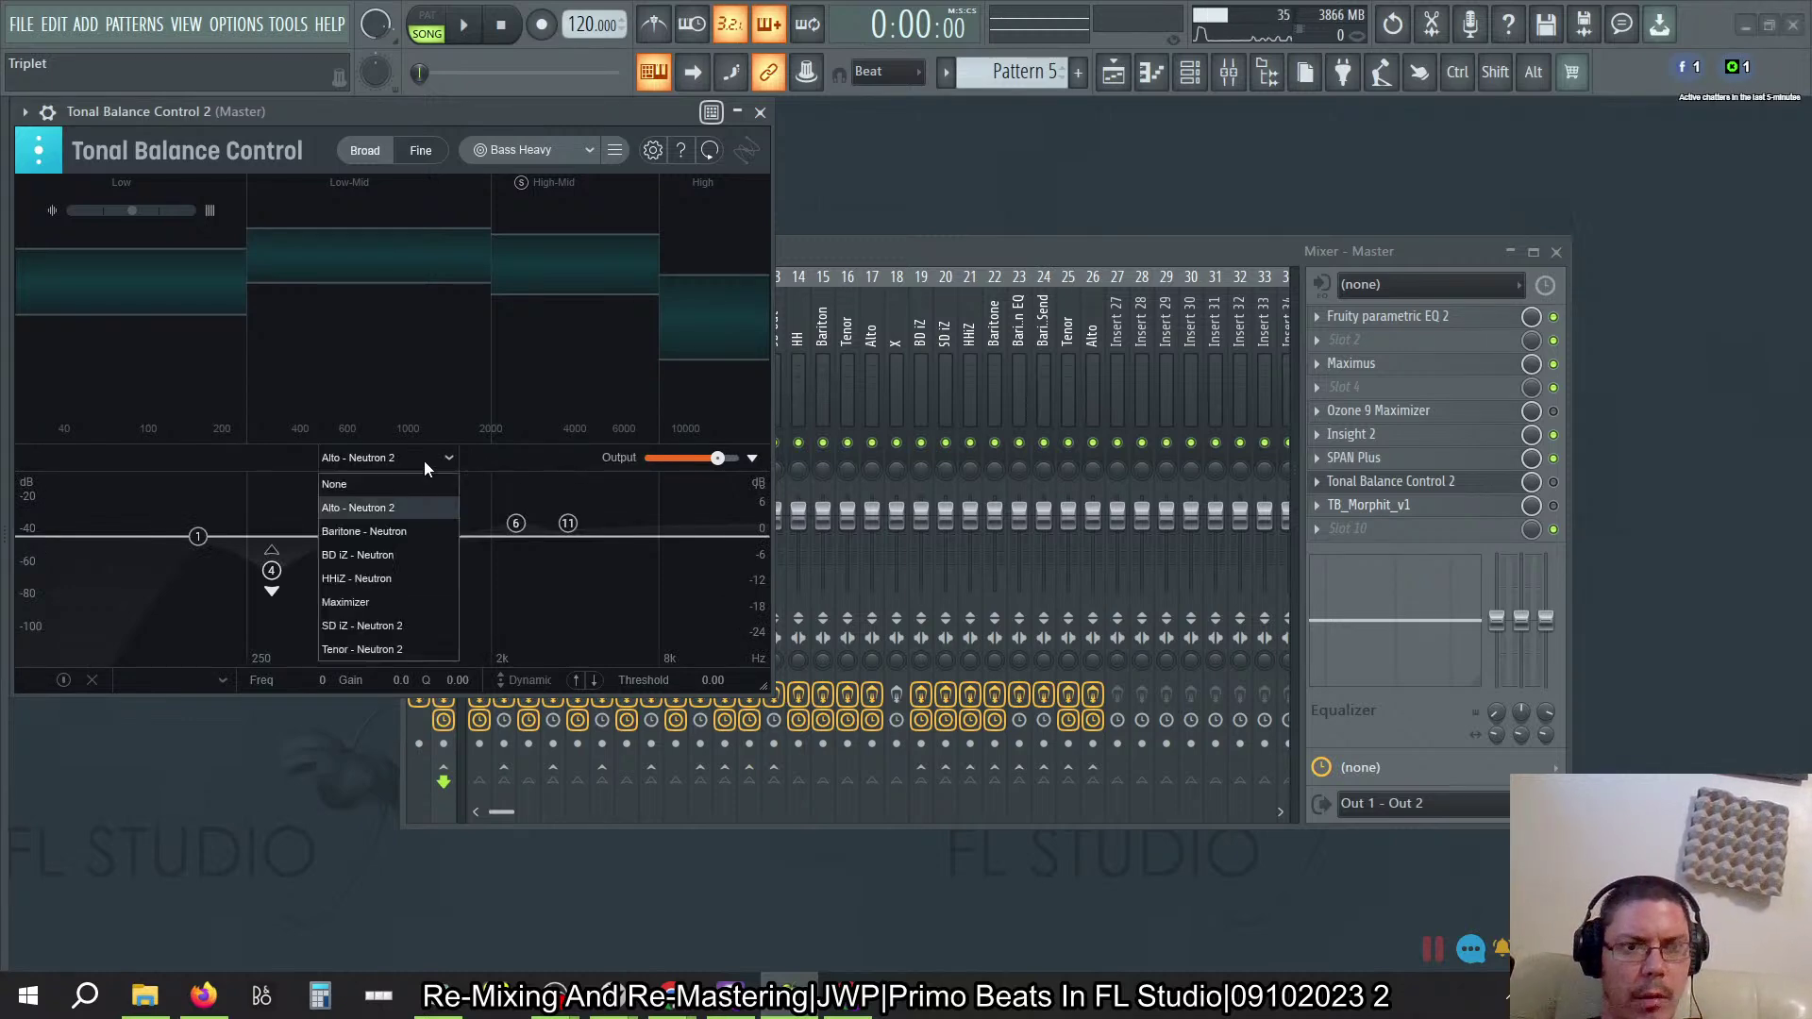
{"action": "left_click", "coordinate": [506, 453]}
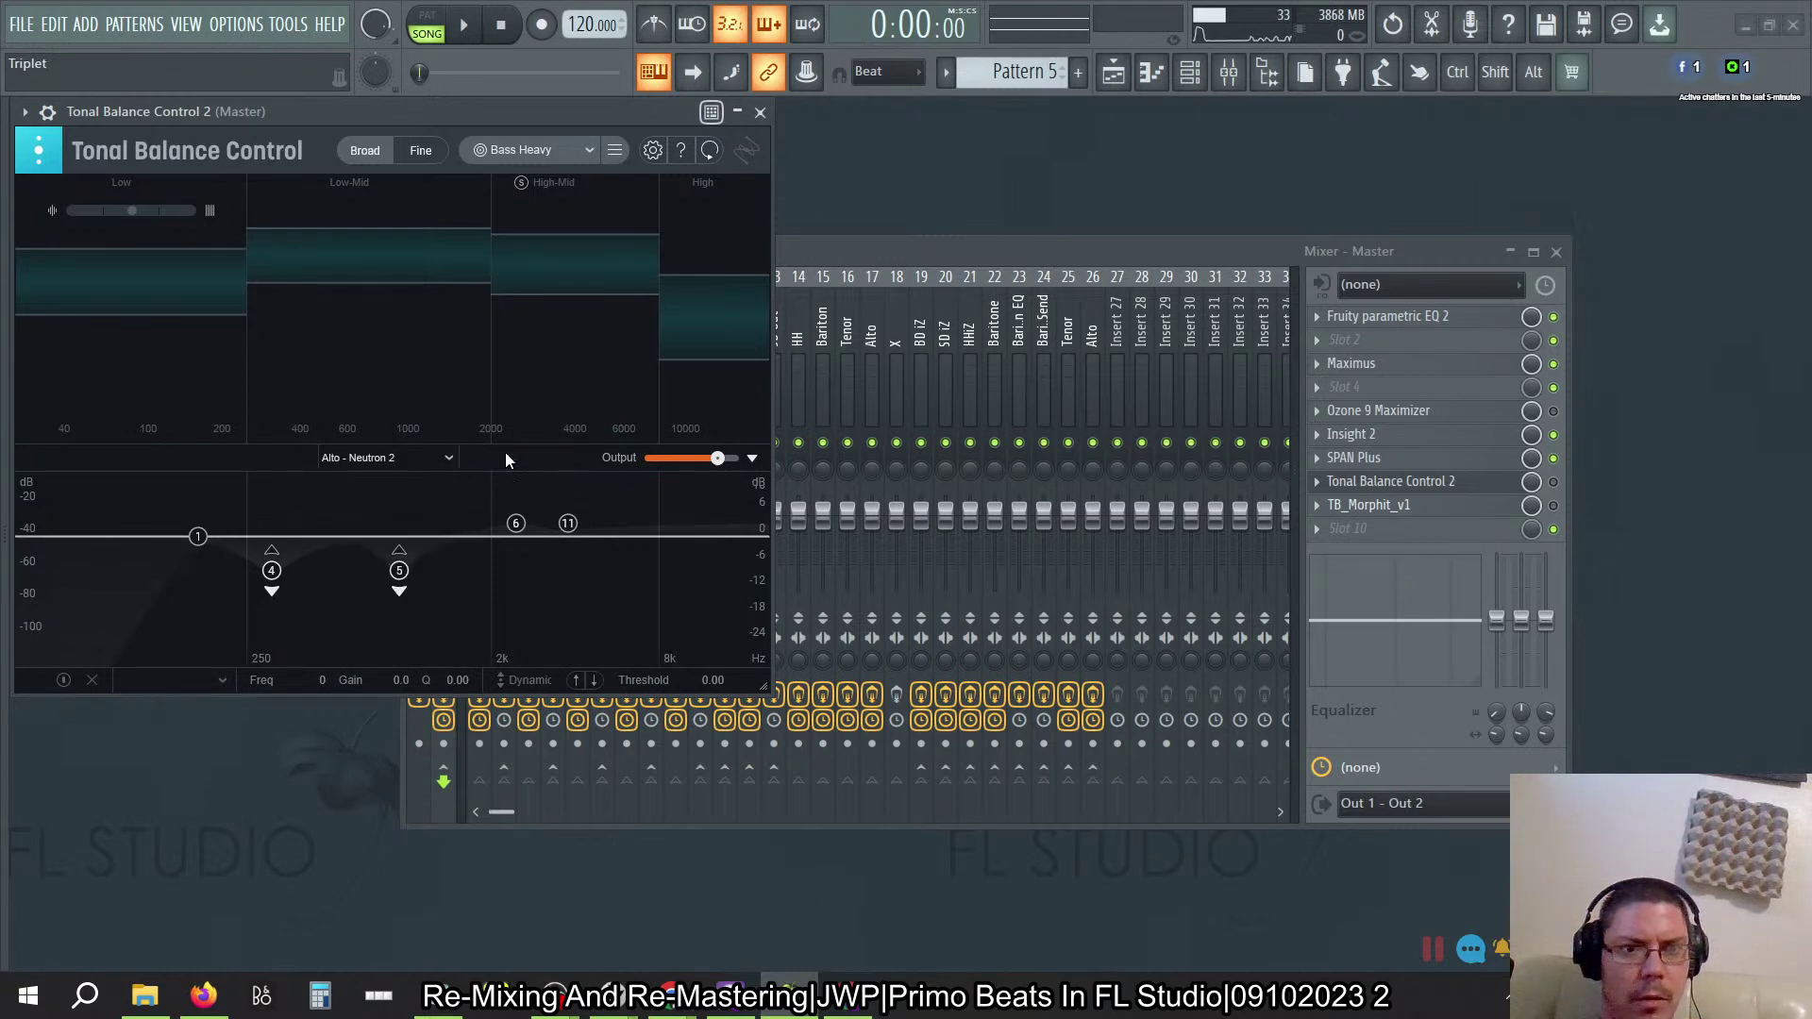
Step: Play the song to check the mixer levels, close Tonal Balance Control and stop playback
{"action": "left_click", "coordinate": [834, 257]}
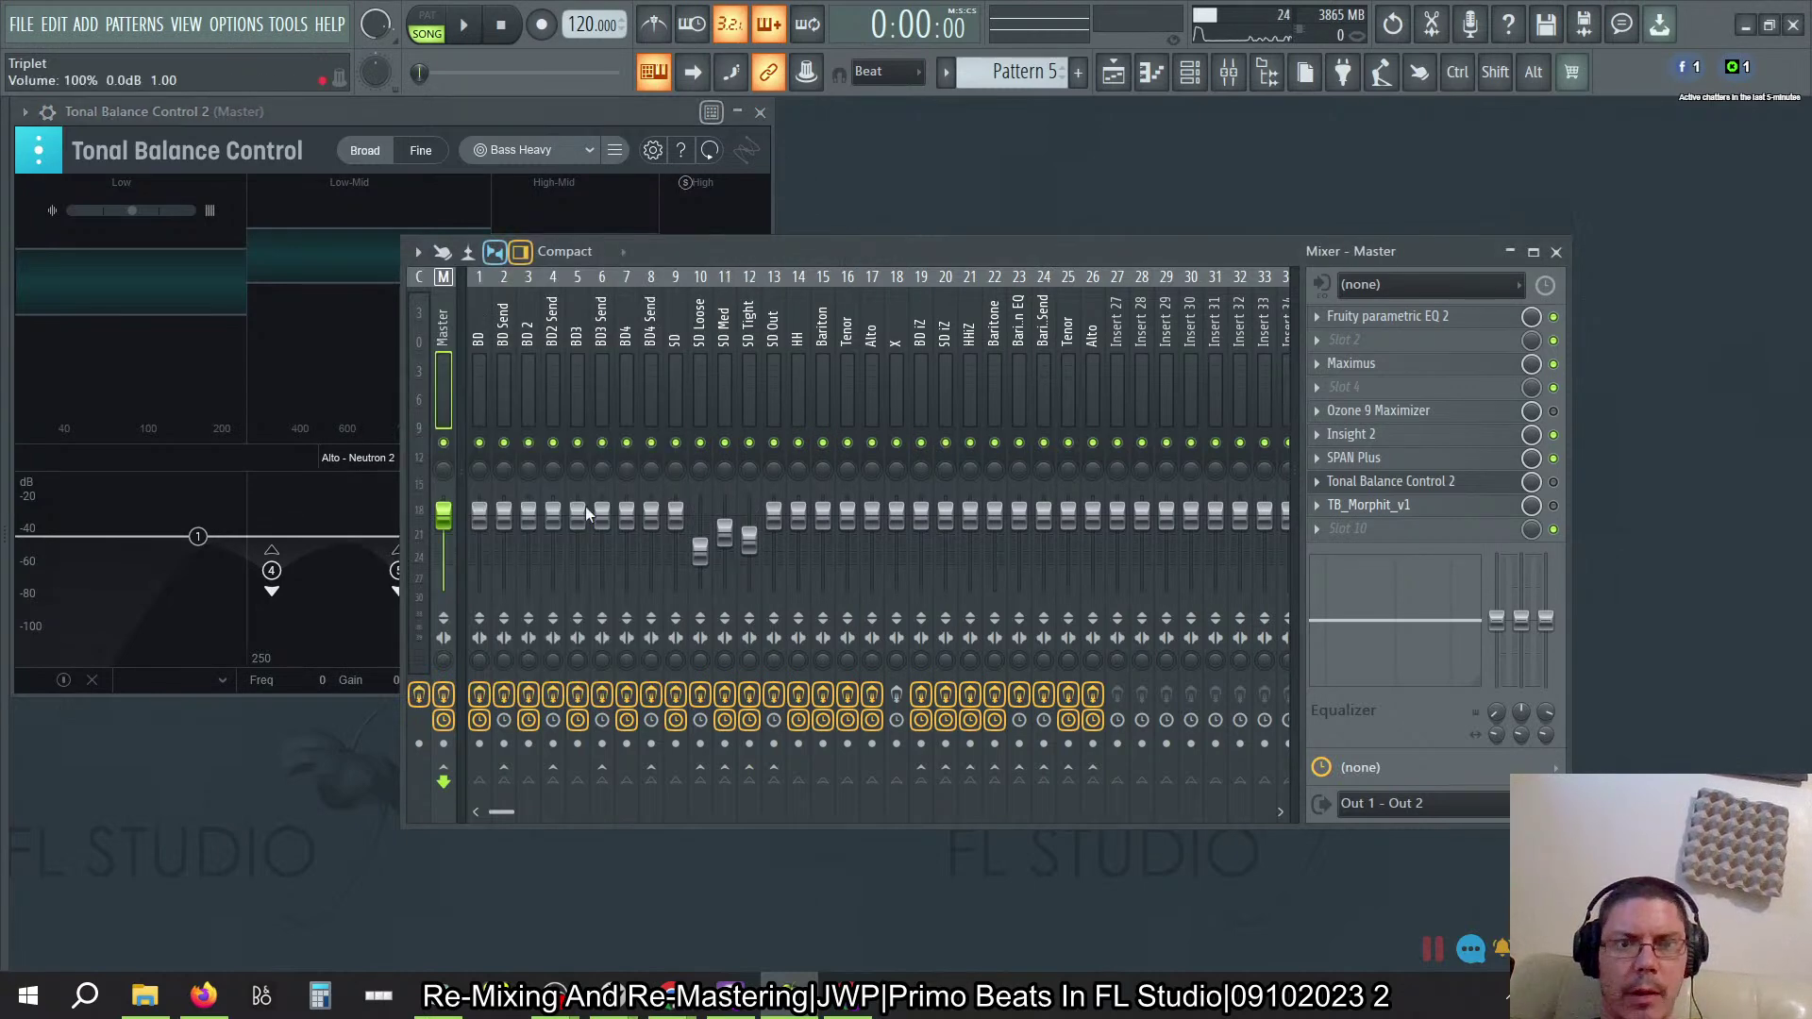
{"action": "left_click", "coordinate": [463, 25]}
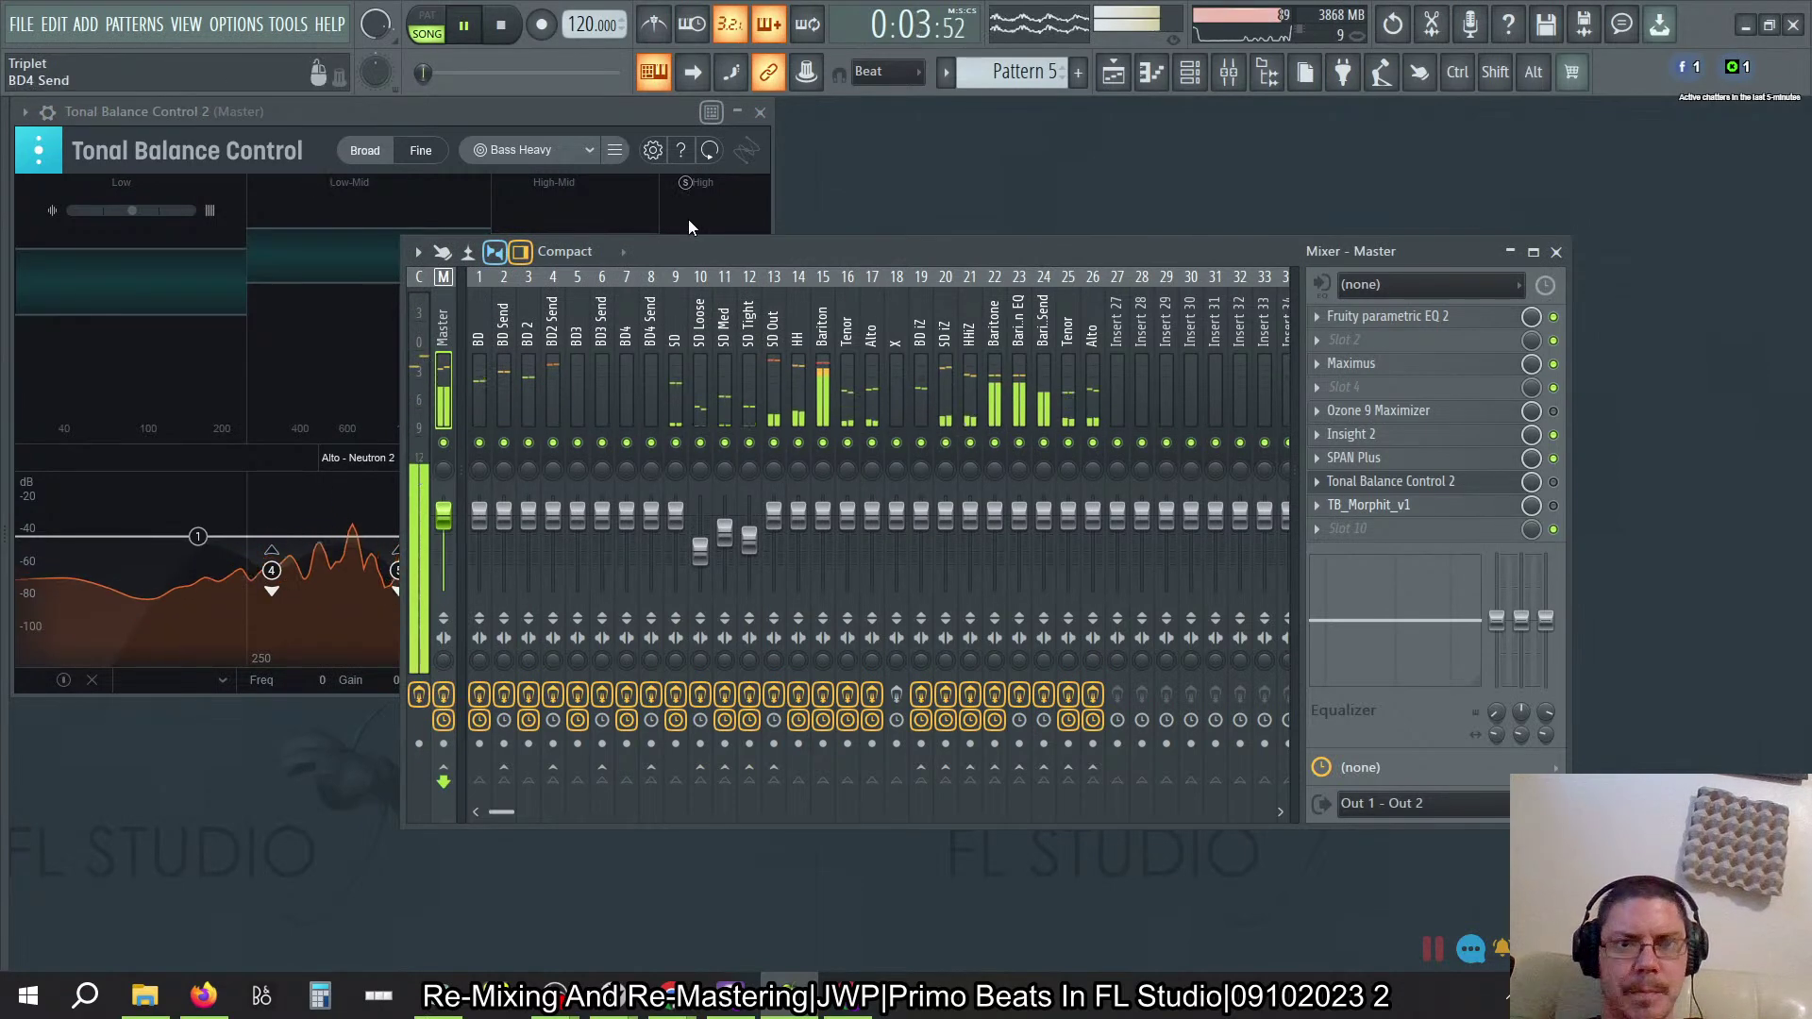
{"action": "left_click", "coordinate": [759, 112]}
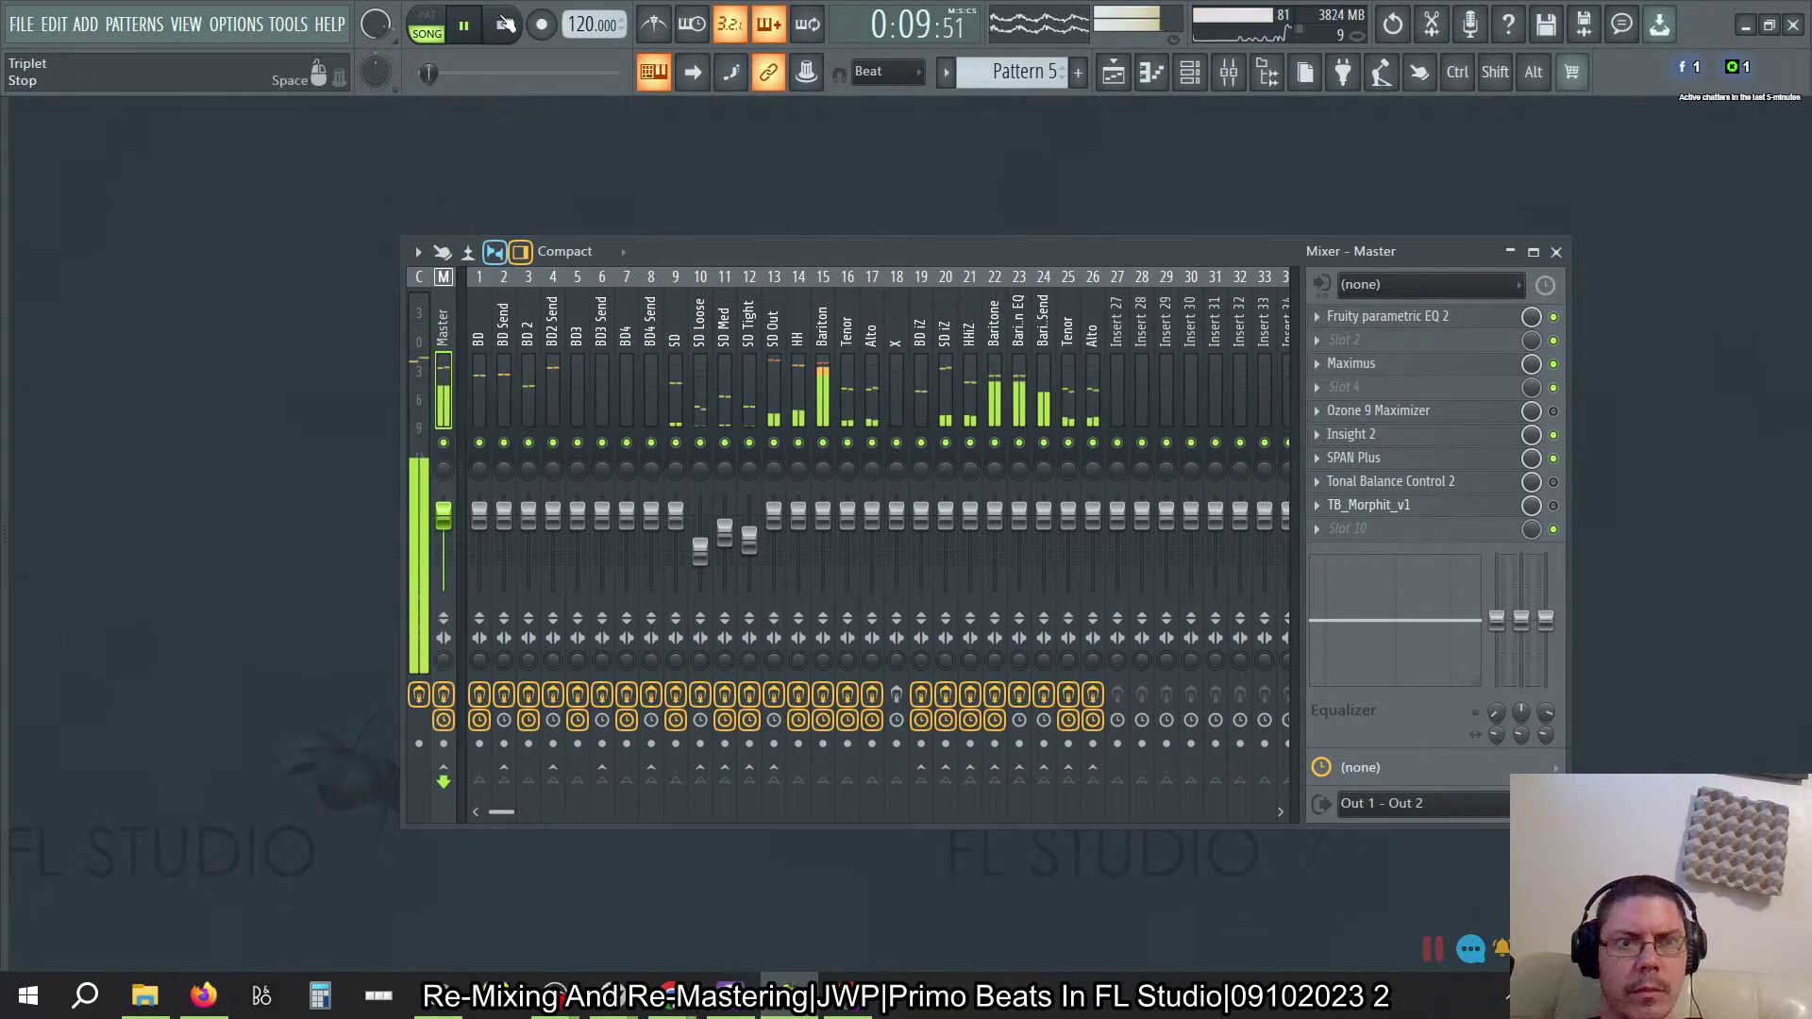
{"action": "key", "text": "space"}
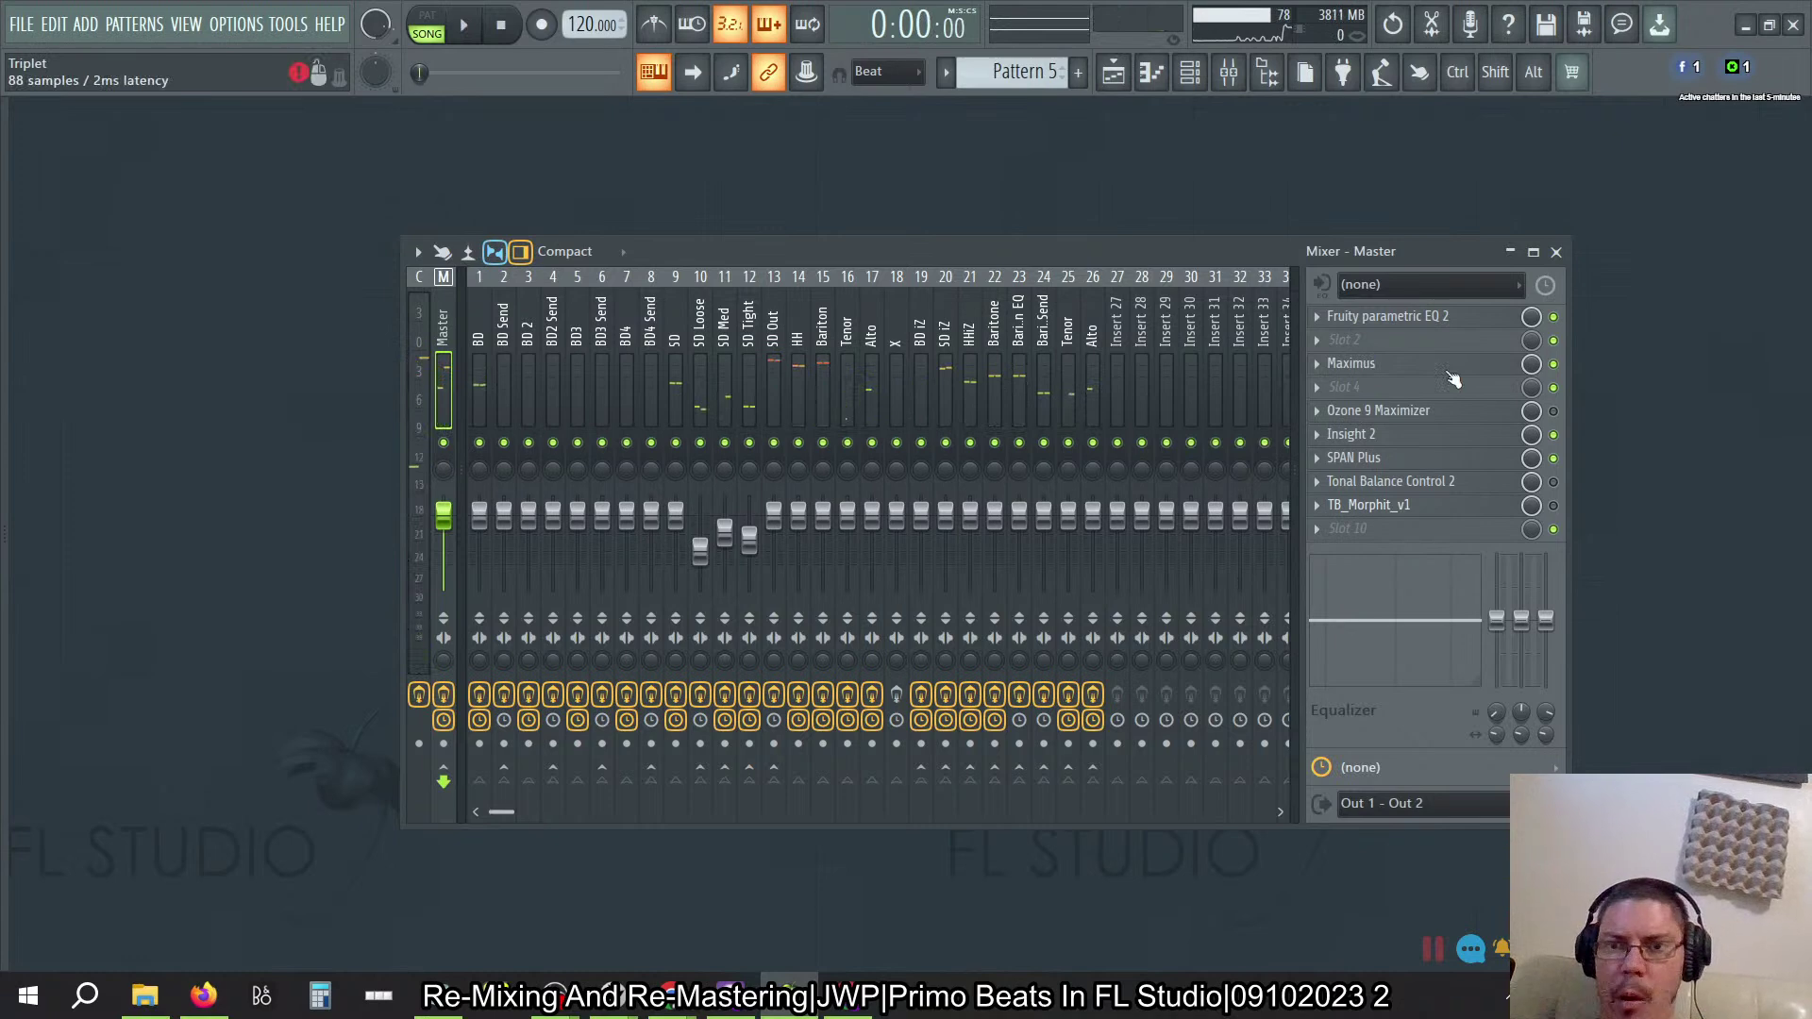
Step: Examine the Mid band settings in the Master's Maximus and close it
{"action": "left_click", "coordinate": [1400, 368]}
{"action": "left_click_drag", "start_coordinate": [798, 540], "coordinate": [861, 227]}
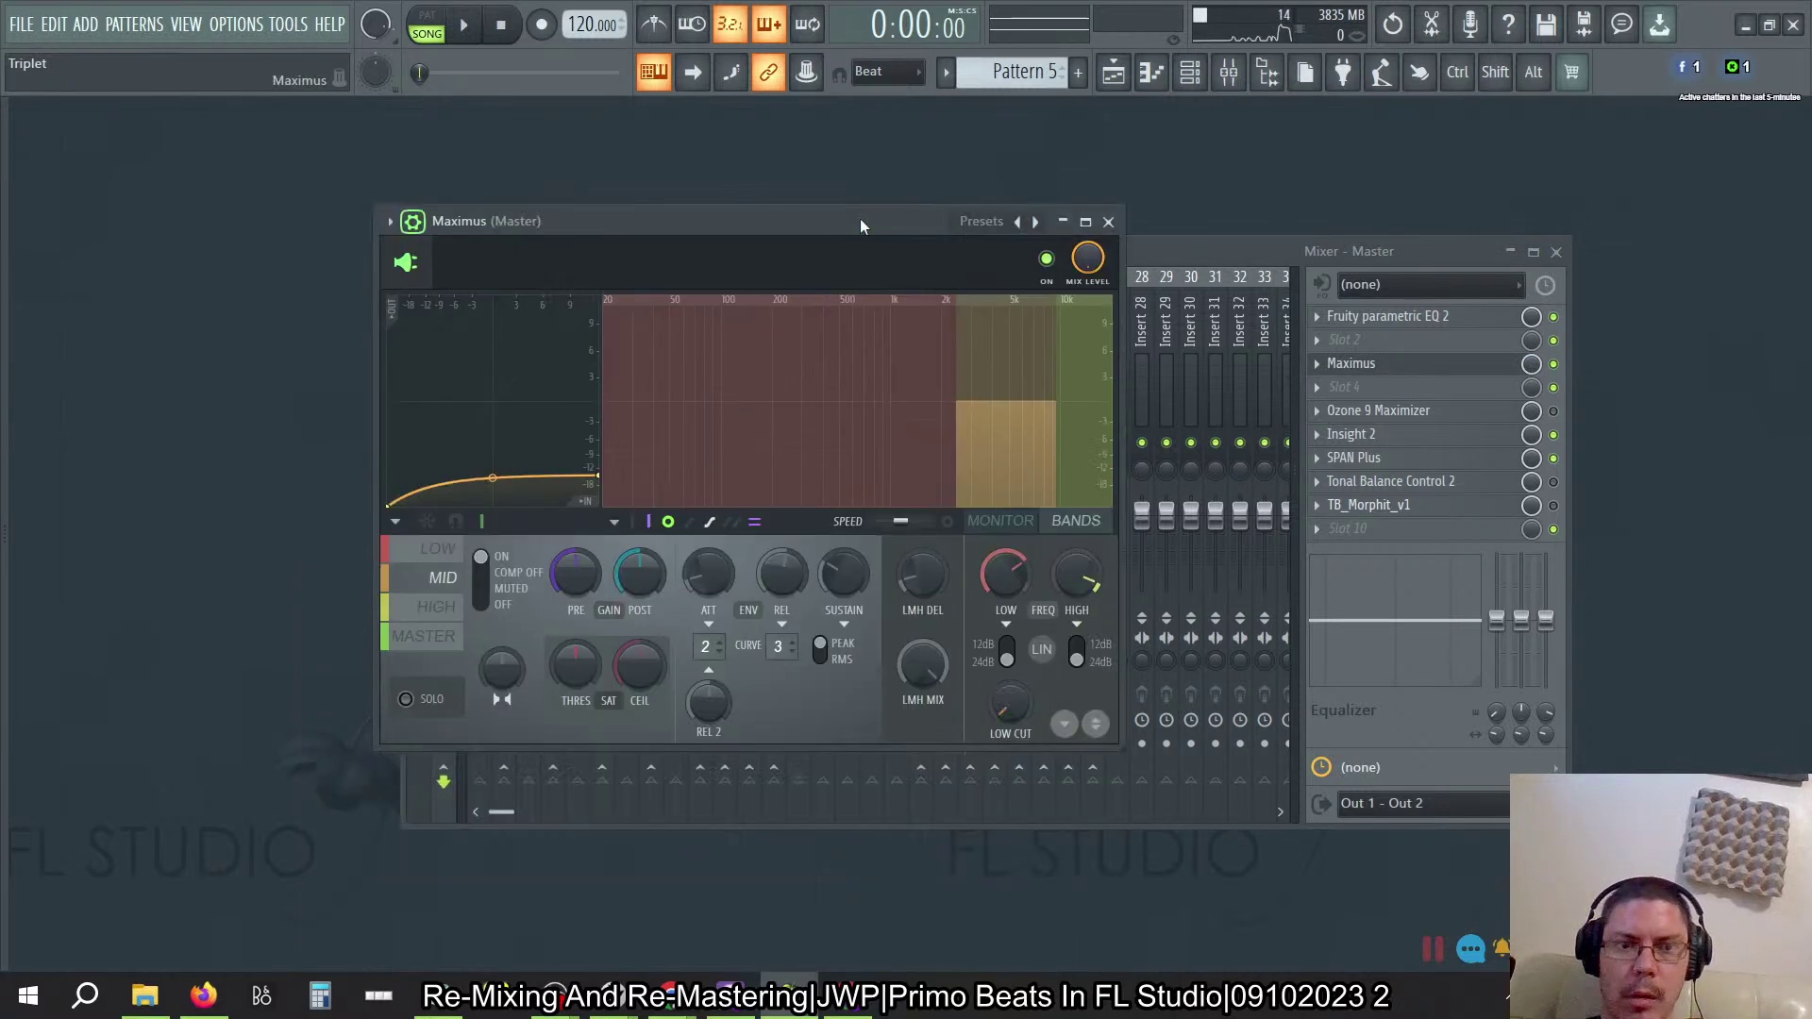
{"action": "left_click", "coordinate": [1107, 221]}
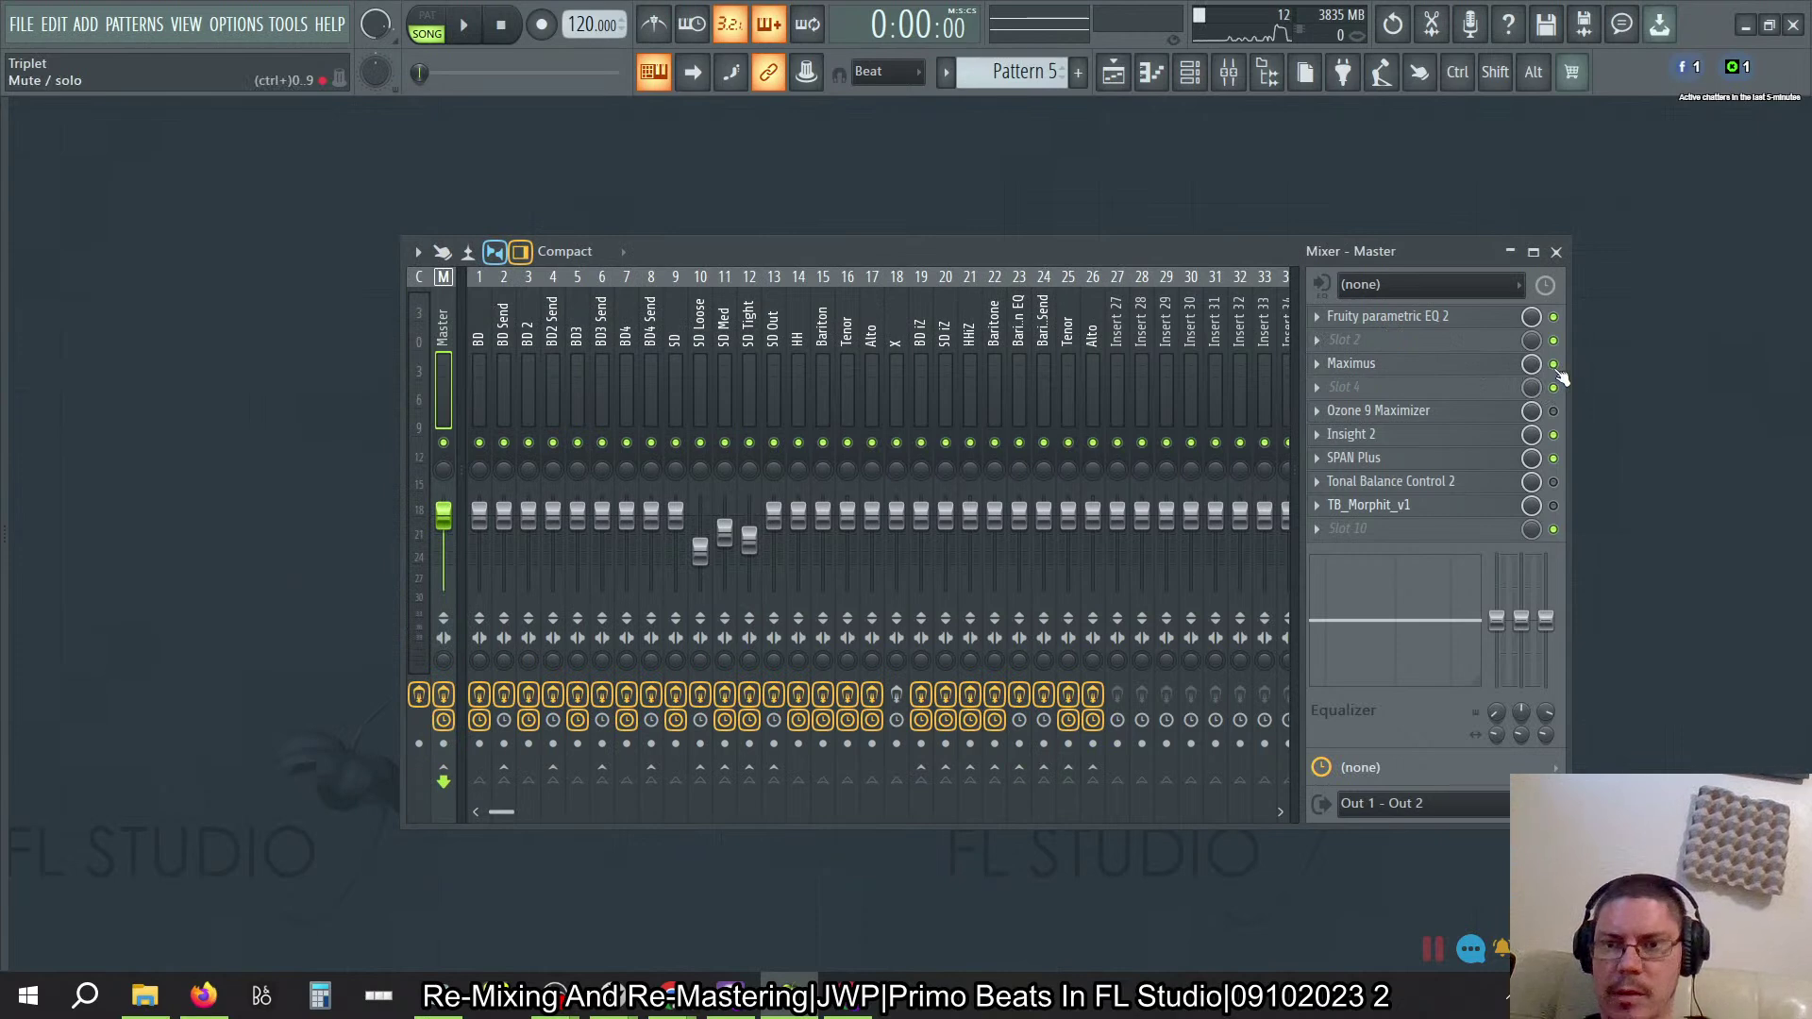
Step: Play the song in SPAN Plus to compare the mix with Maximus on and bypassed, closing SPAN Plus with playback stopped
{"action": "key", "text": "space"}
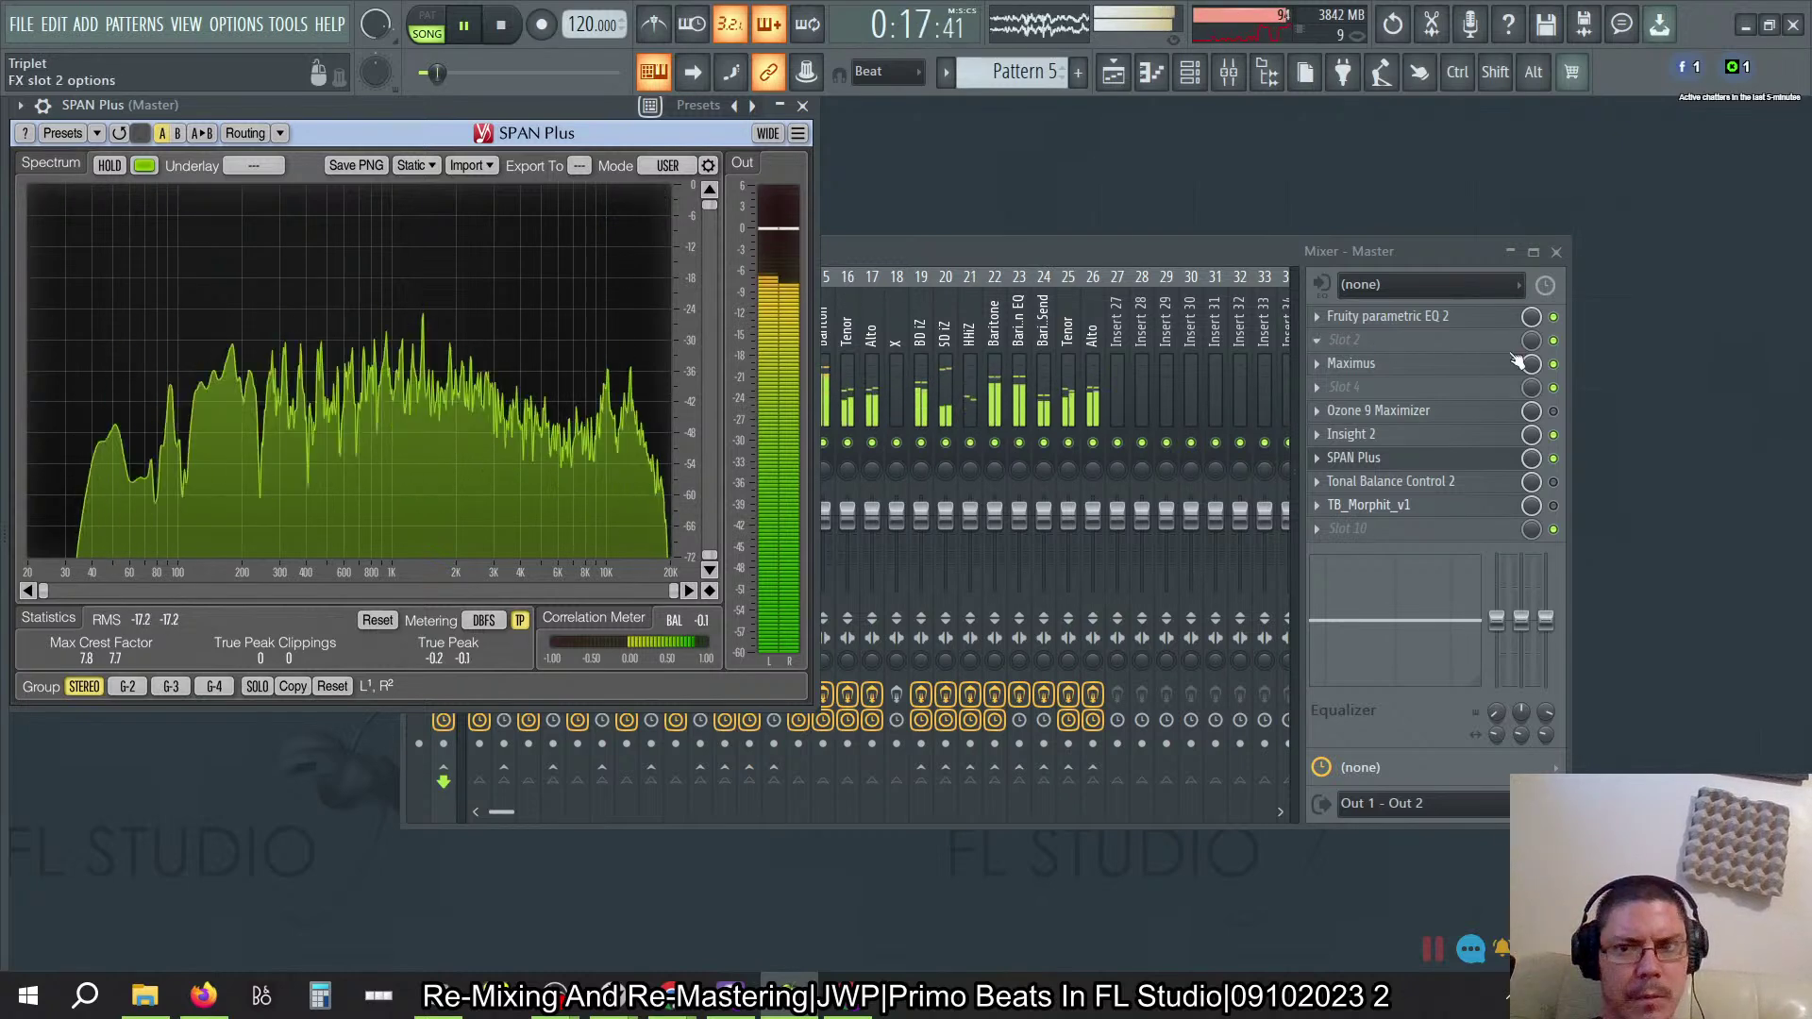
{"action": "left_click", "coordinate": [906, 359]}
{"action": "left_click", "coordinate": [596, 125]}
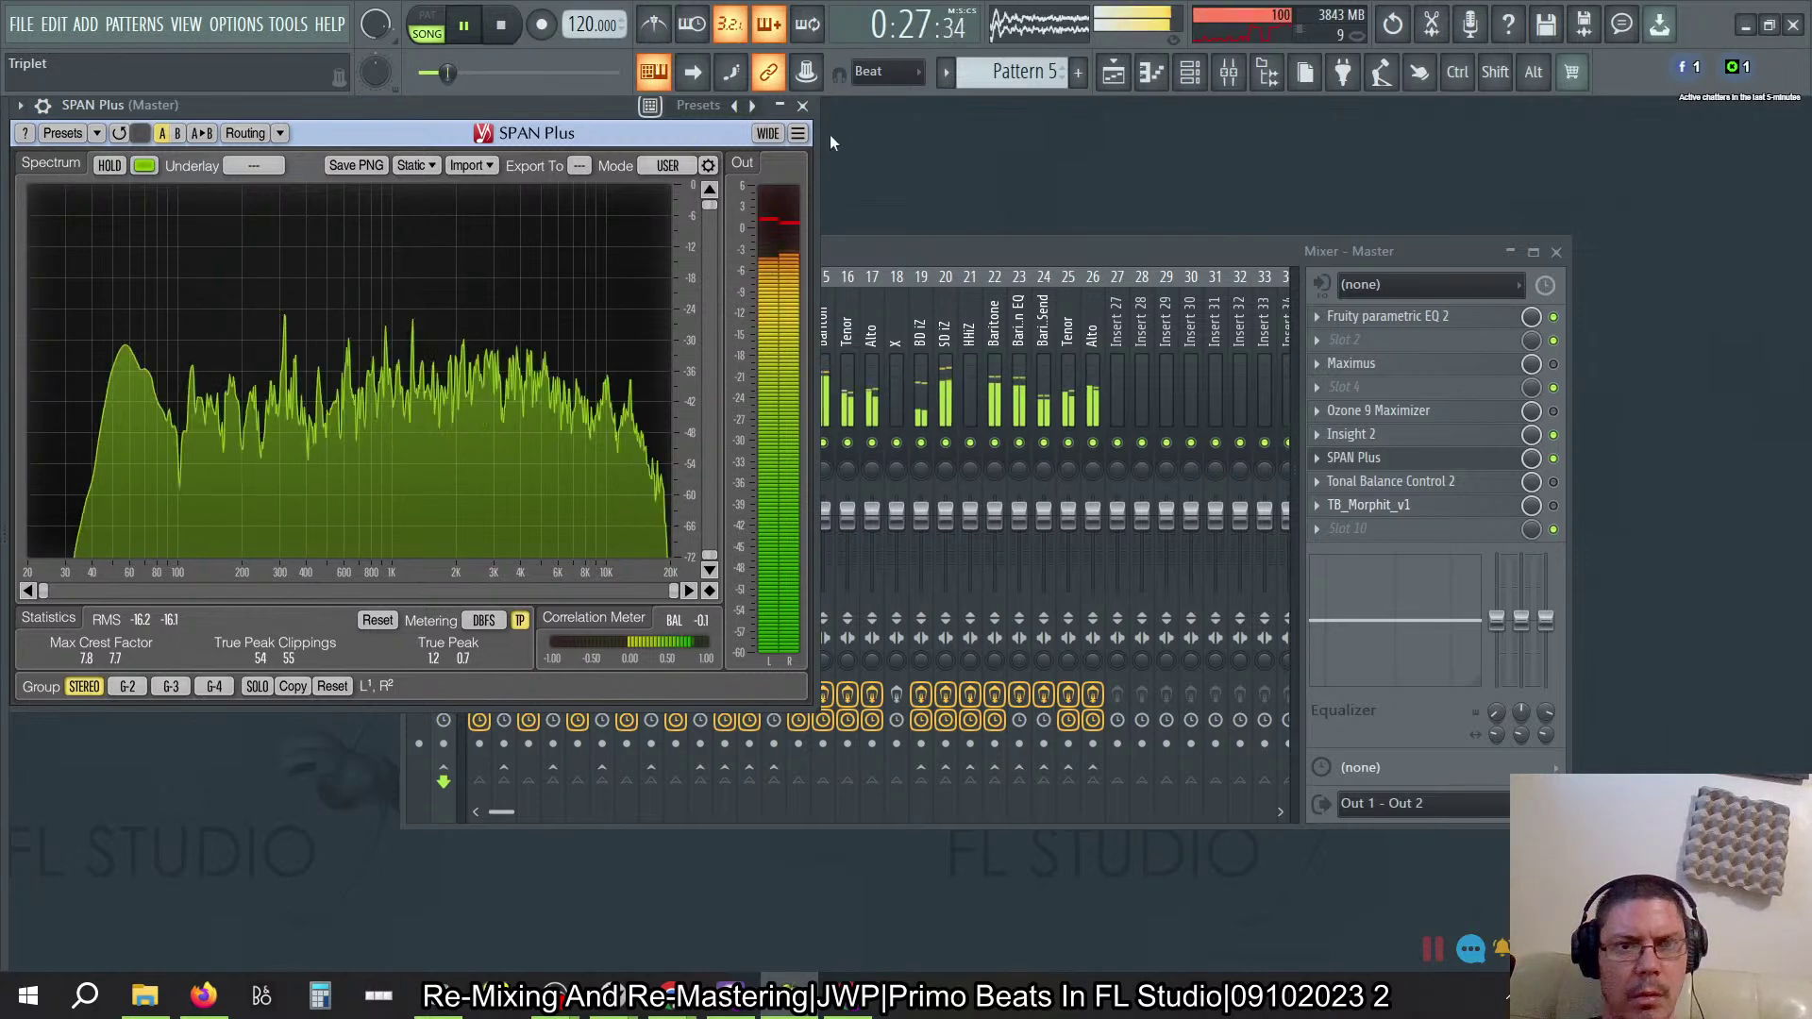
{"action": "key", "text": "space"}
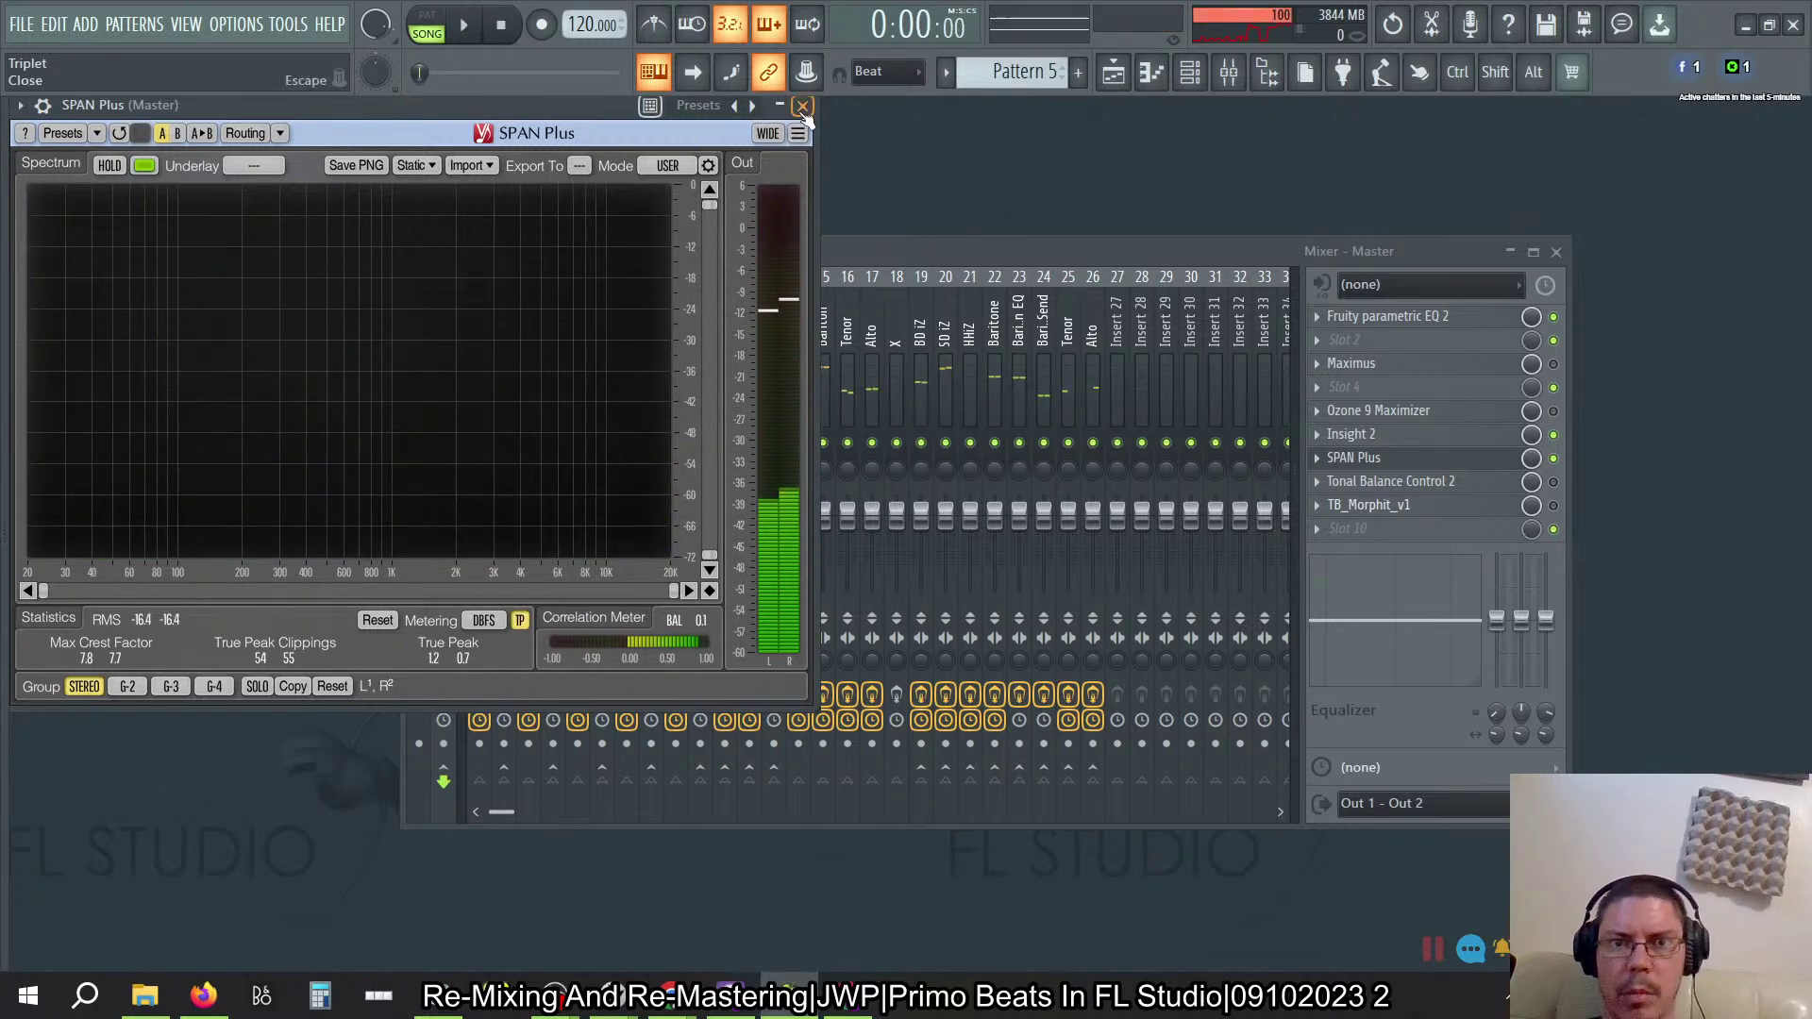
{"action": "left_click", "coordinate": [802, 105]}
Step: Re-enable Maximus on the Master and open its settings
{"action": "left_click", "coordinate": [1553, 366]}
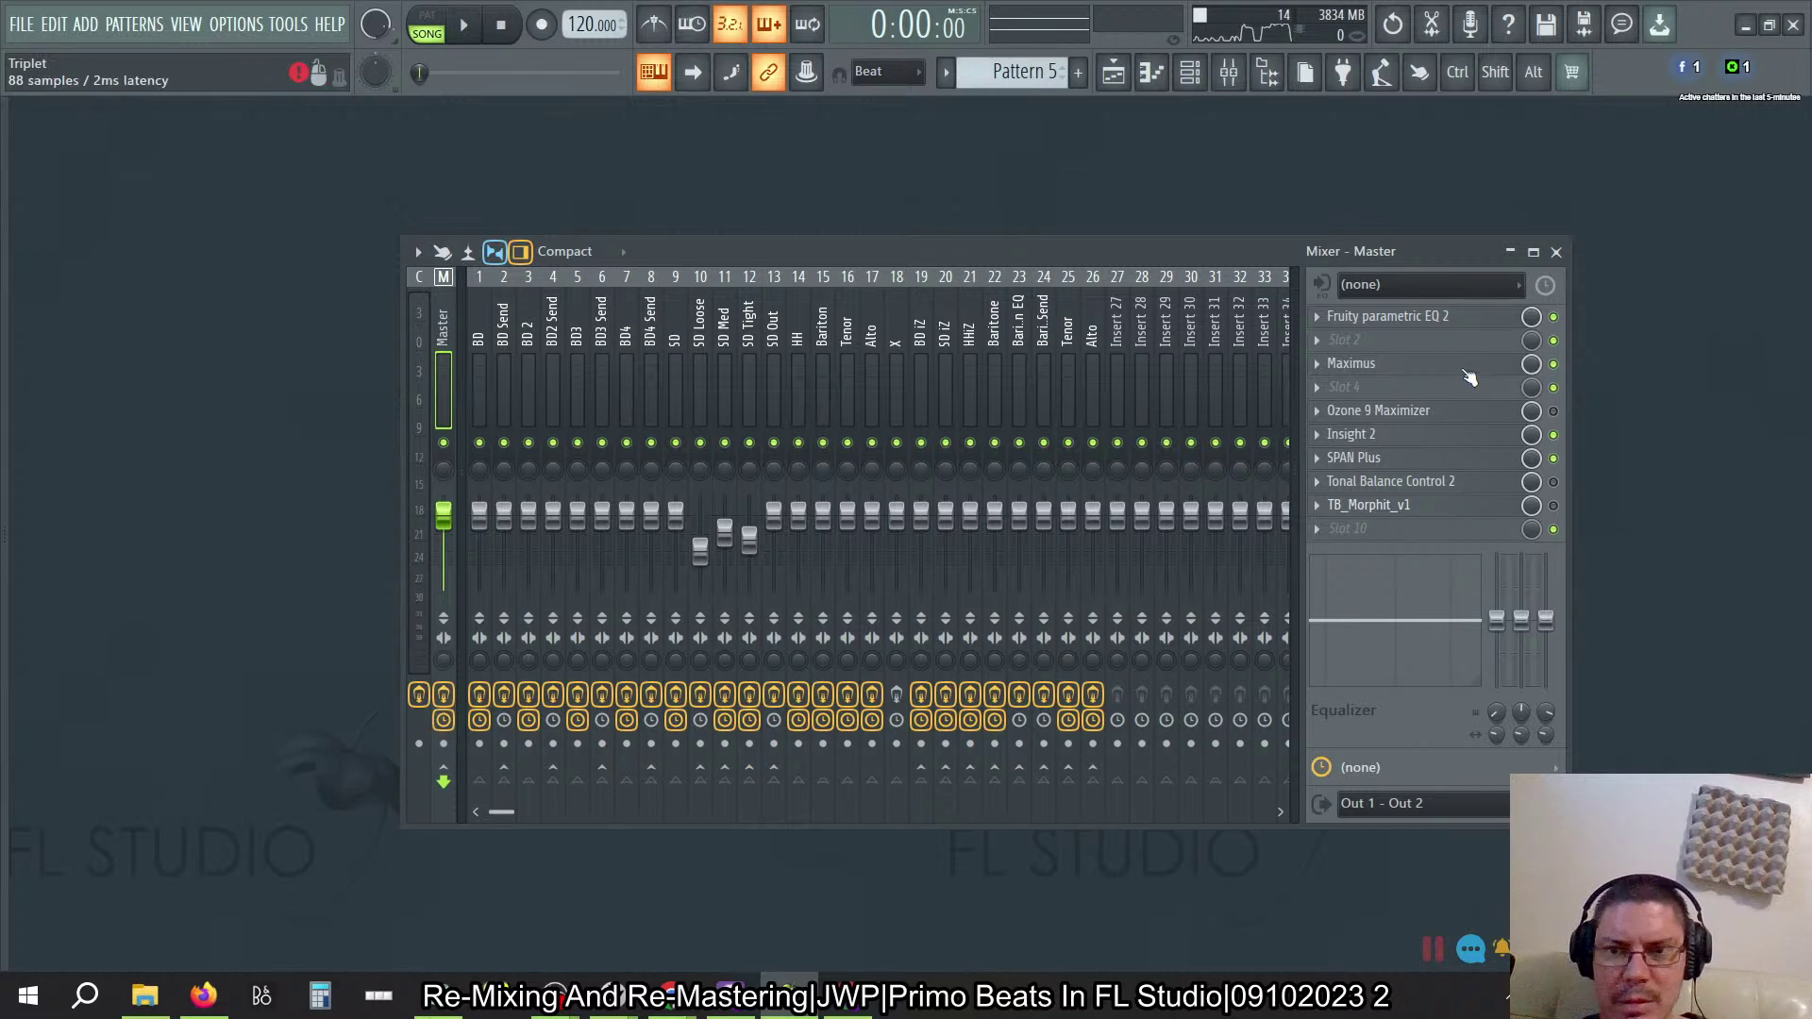
{"action": "left_click", "coordinate": [1352, 363]}
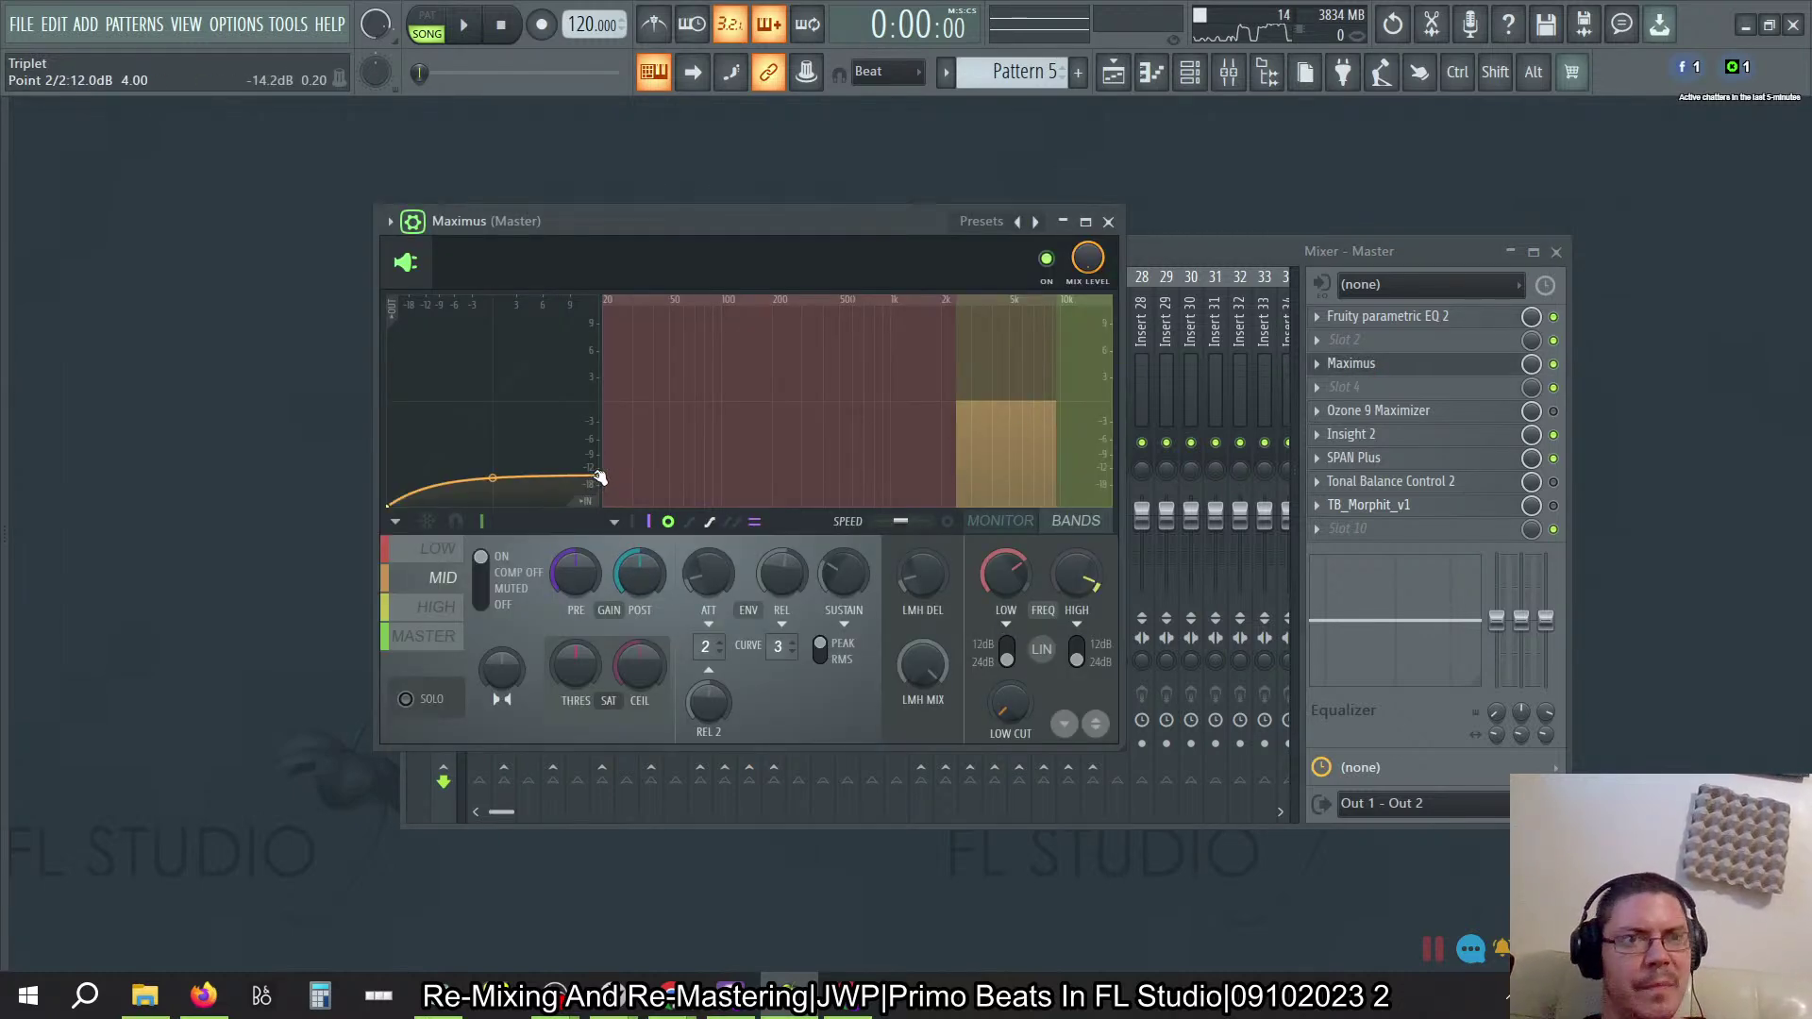
Step: Raise the end point of the Mid band's compression curve slightly in the Master's Maximus
{"action": "key", "text": "alt"}
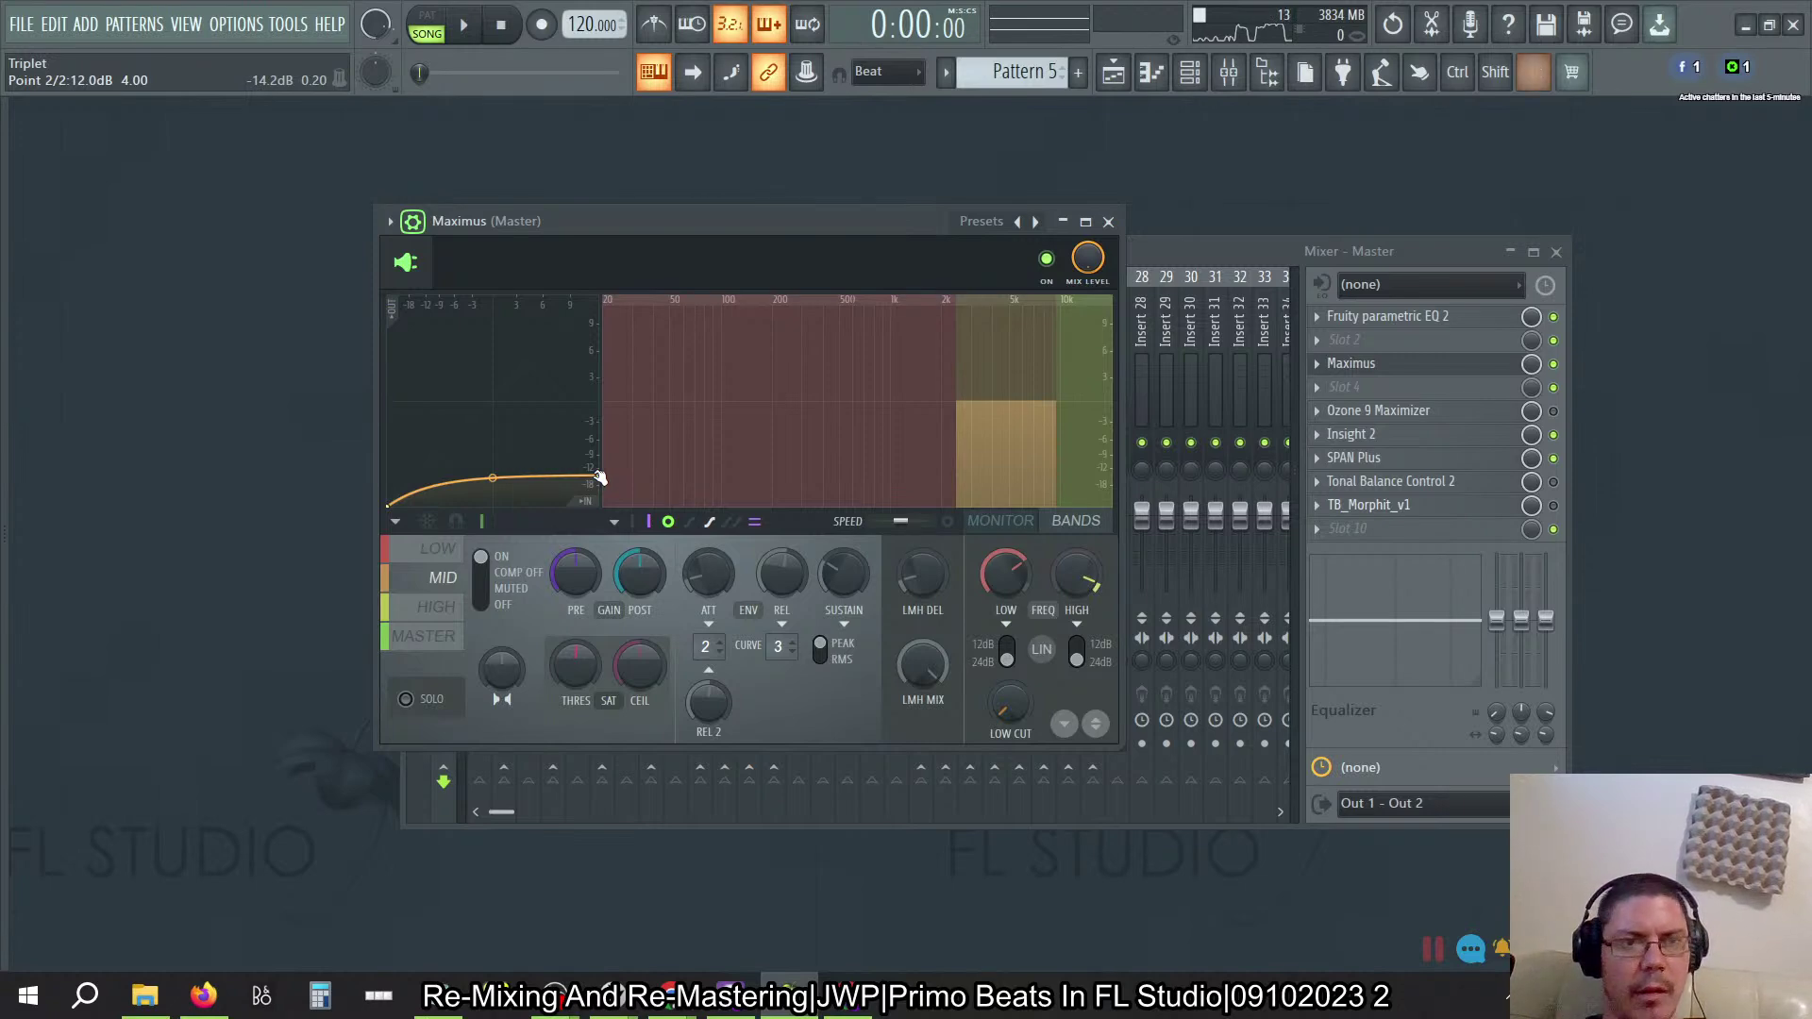
{"action": "key", "text": "ctrl"}
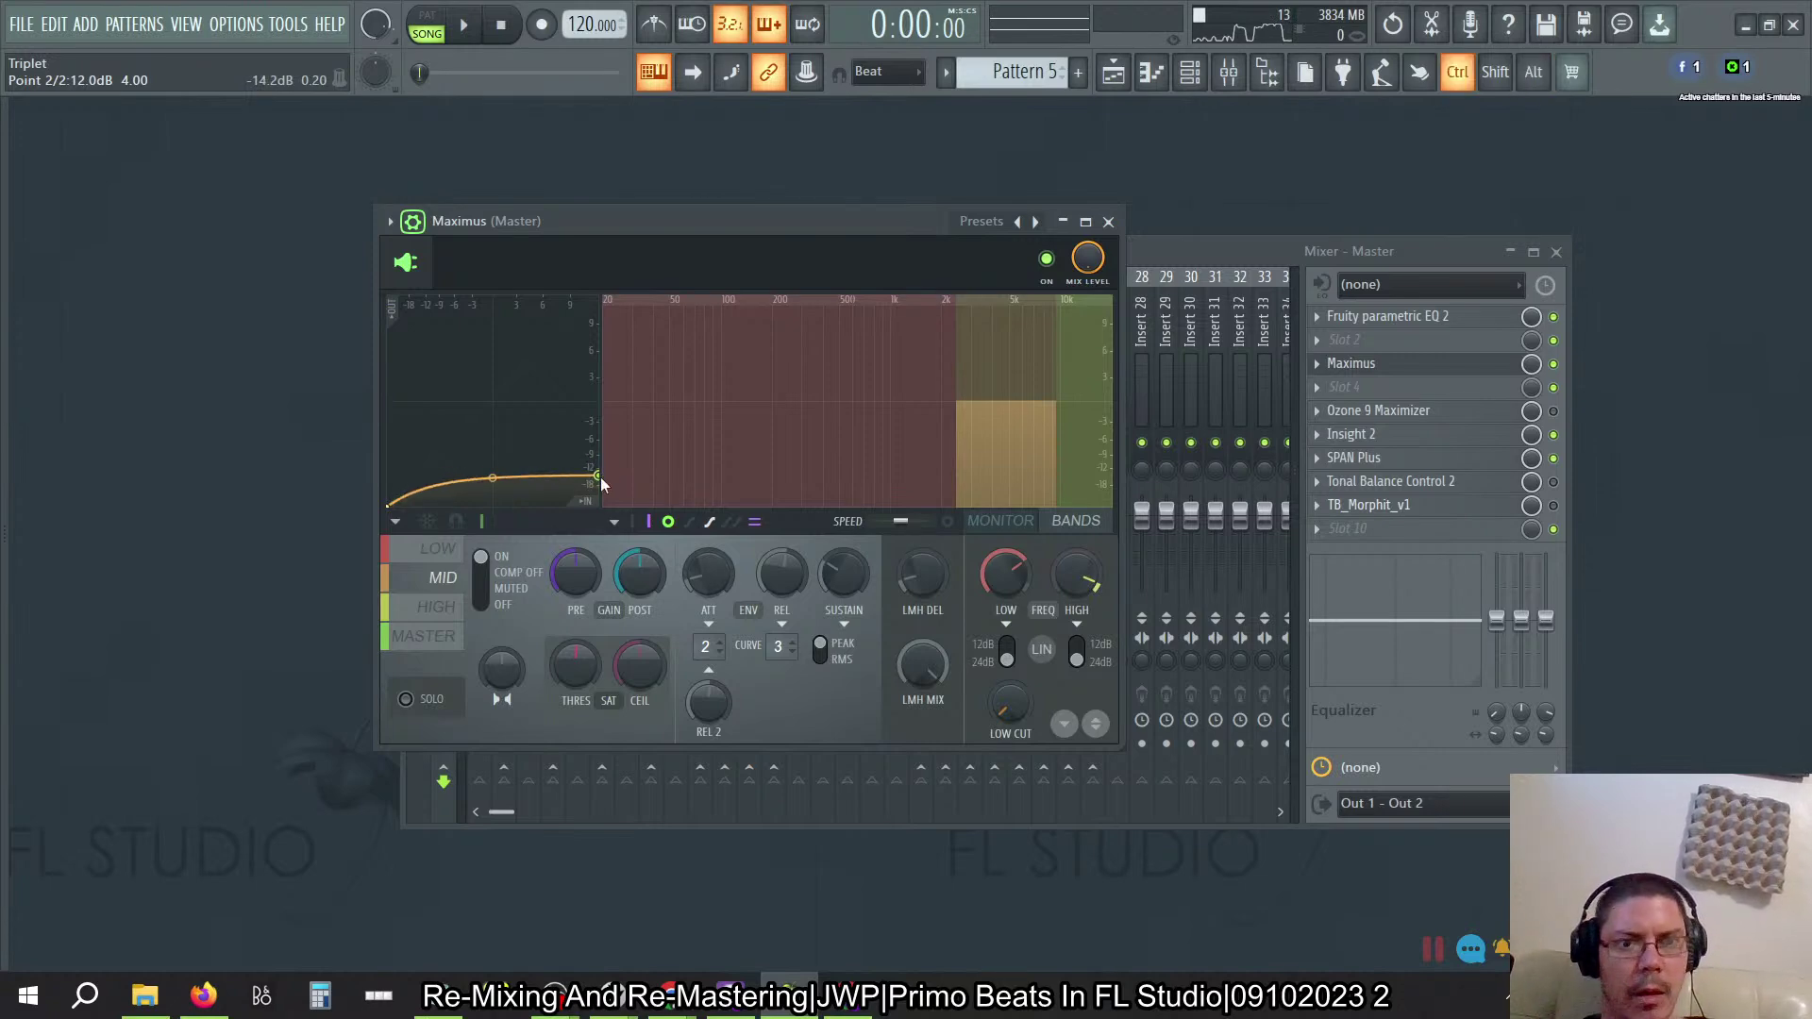
{"action": "left_click_drag", "start_coordinate": [600, 478], "coordinate": [603, 473]}
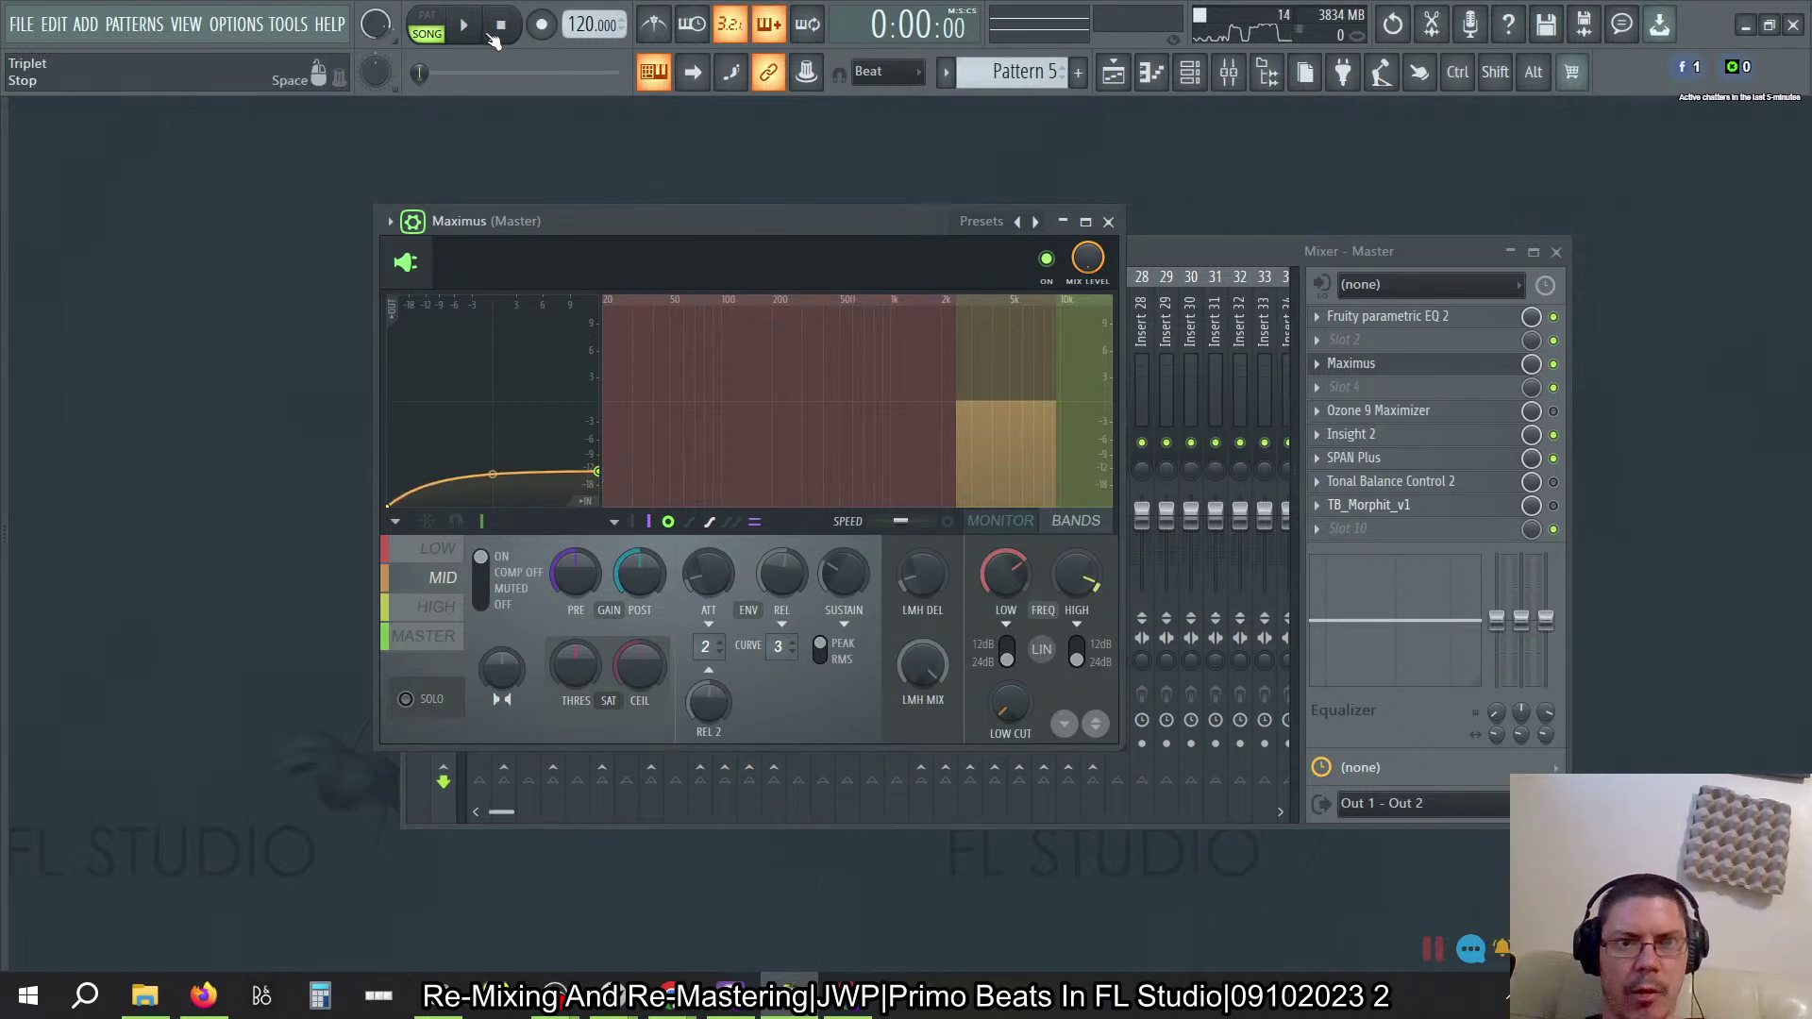
Step: Play the song, close Maximus and check the Master's spectrum and output level in SPAN Plus, closing it again
{"action": "key", "text": "space"}
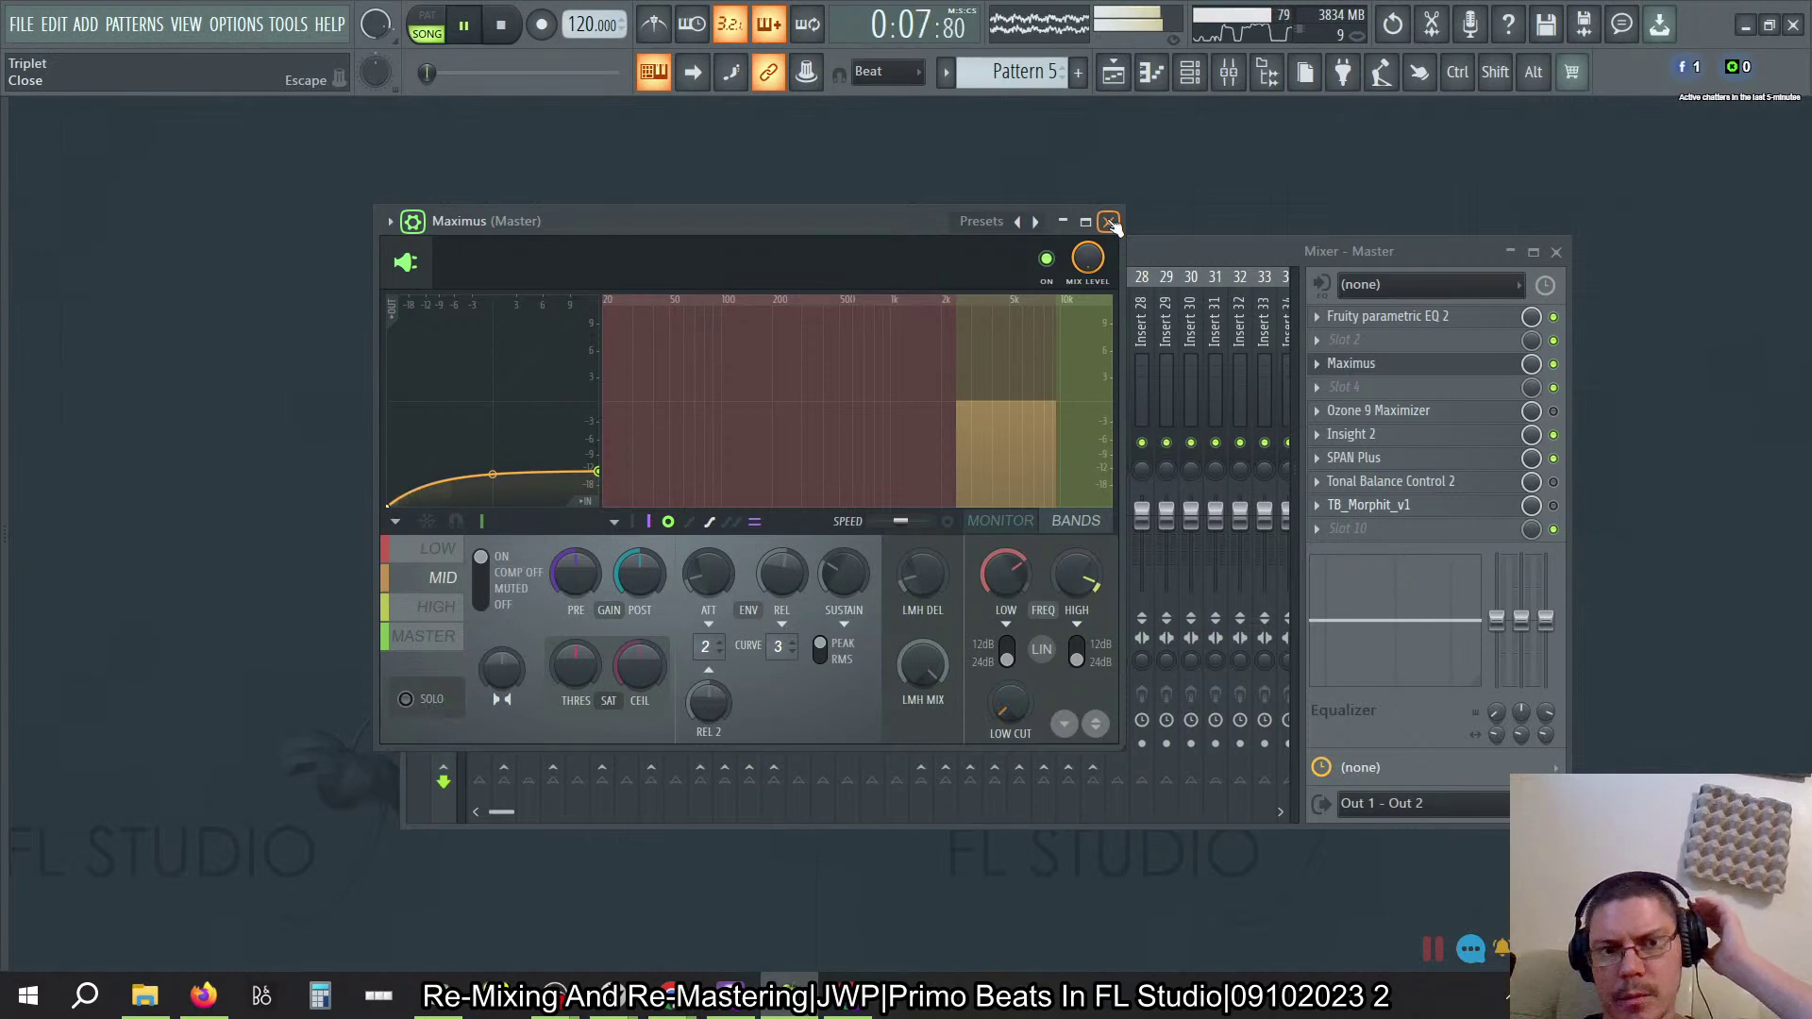
{"action": "left_click", "coordinate": [1110, 224]}
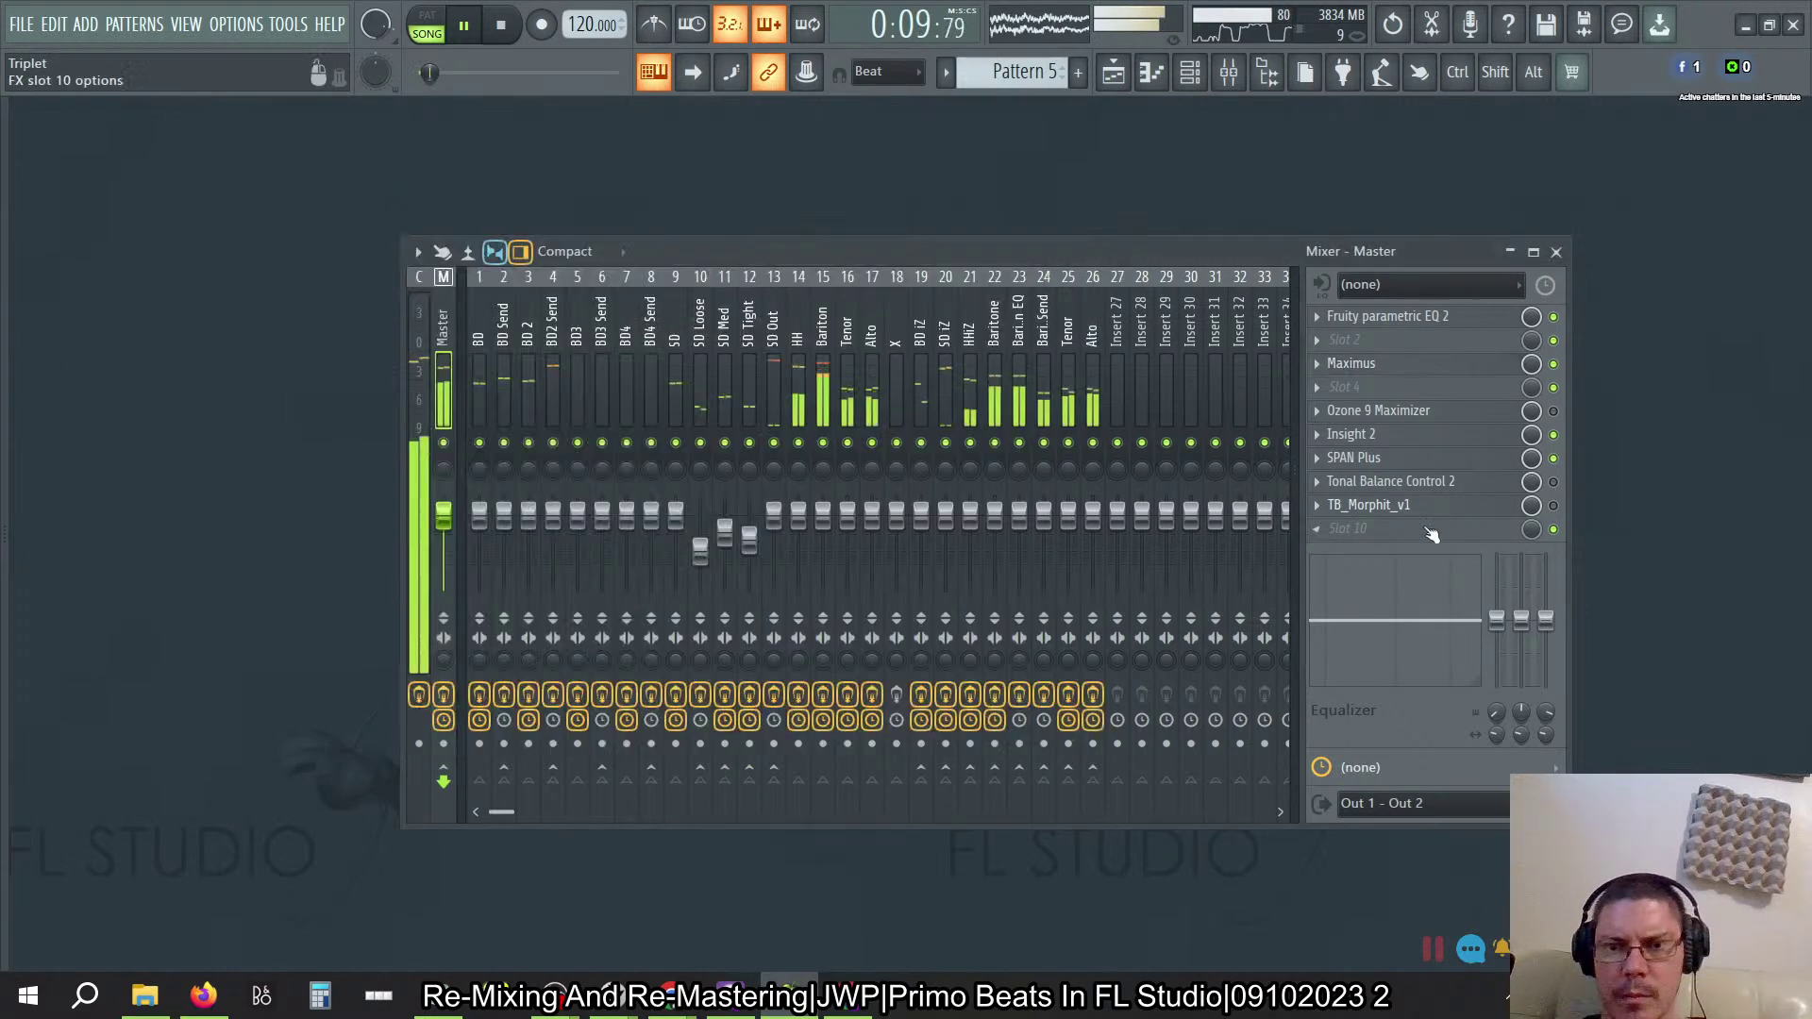
{"action": "left_click", "coordinate": [1368, 458]}
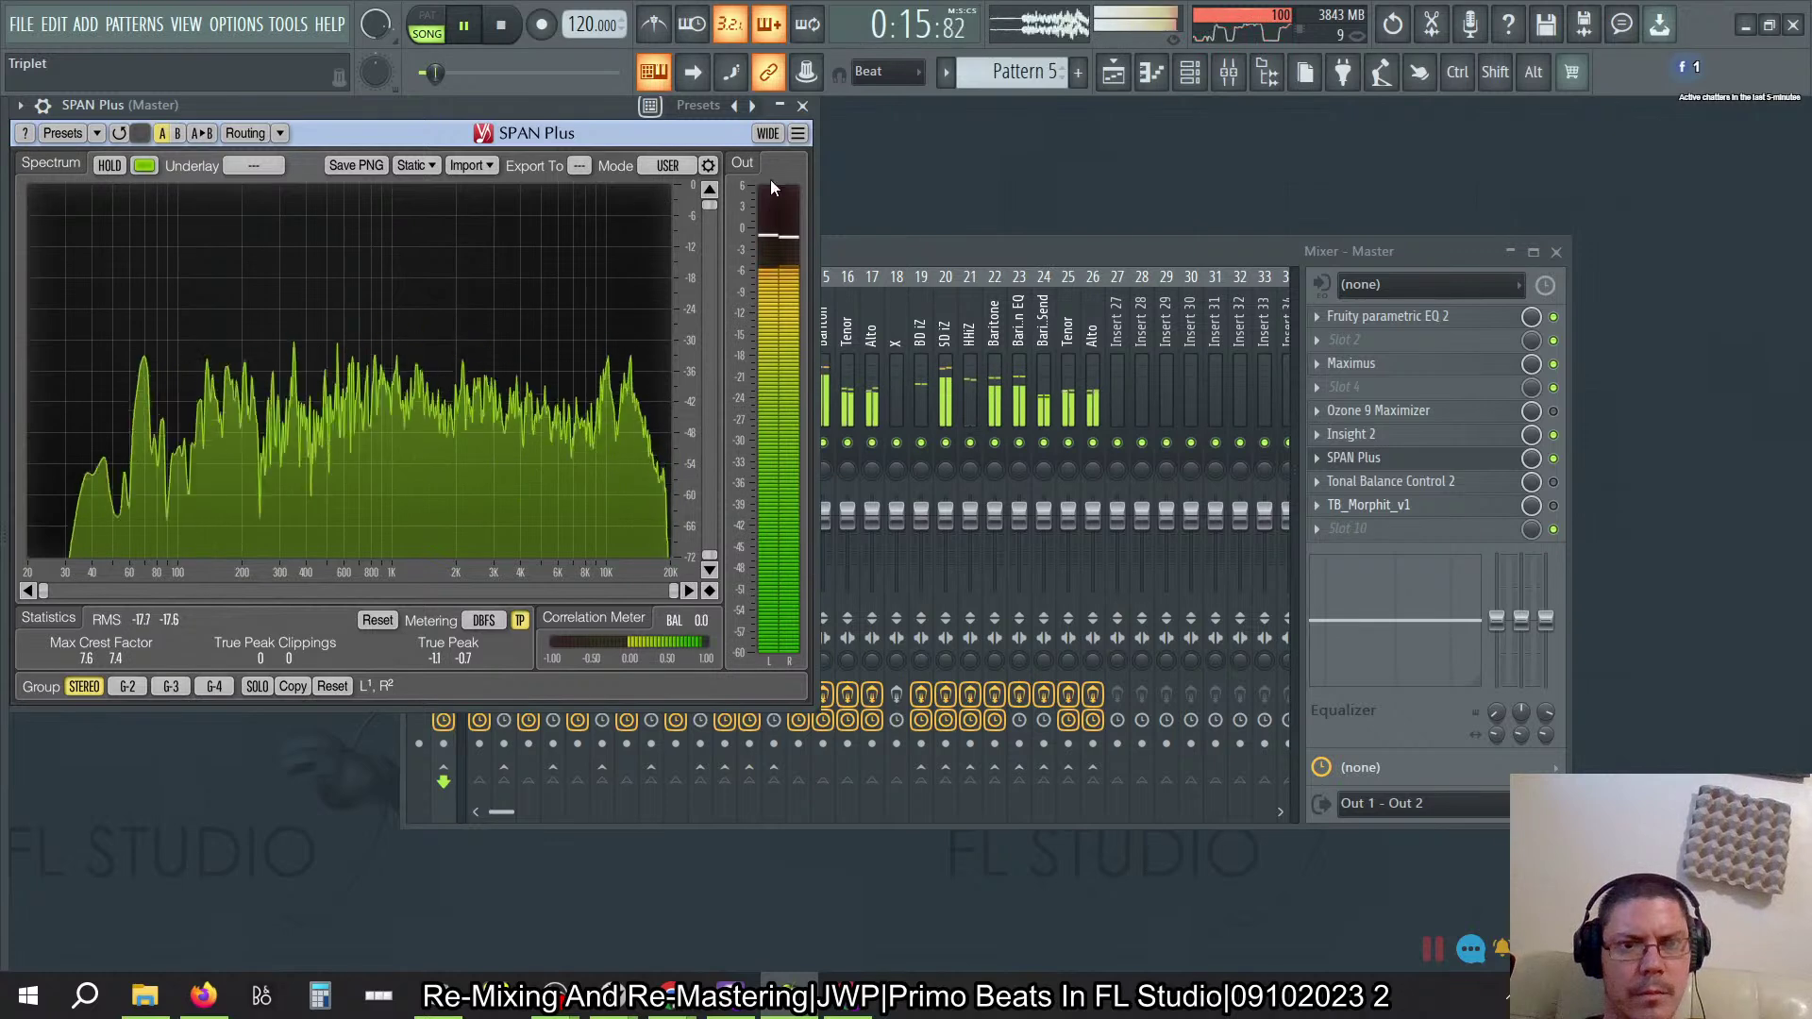
{"action": "left_click", "coordinate": [802, 104]}
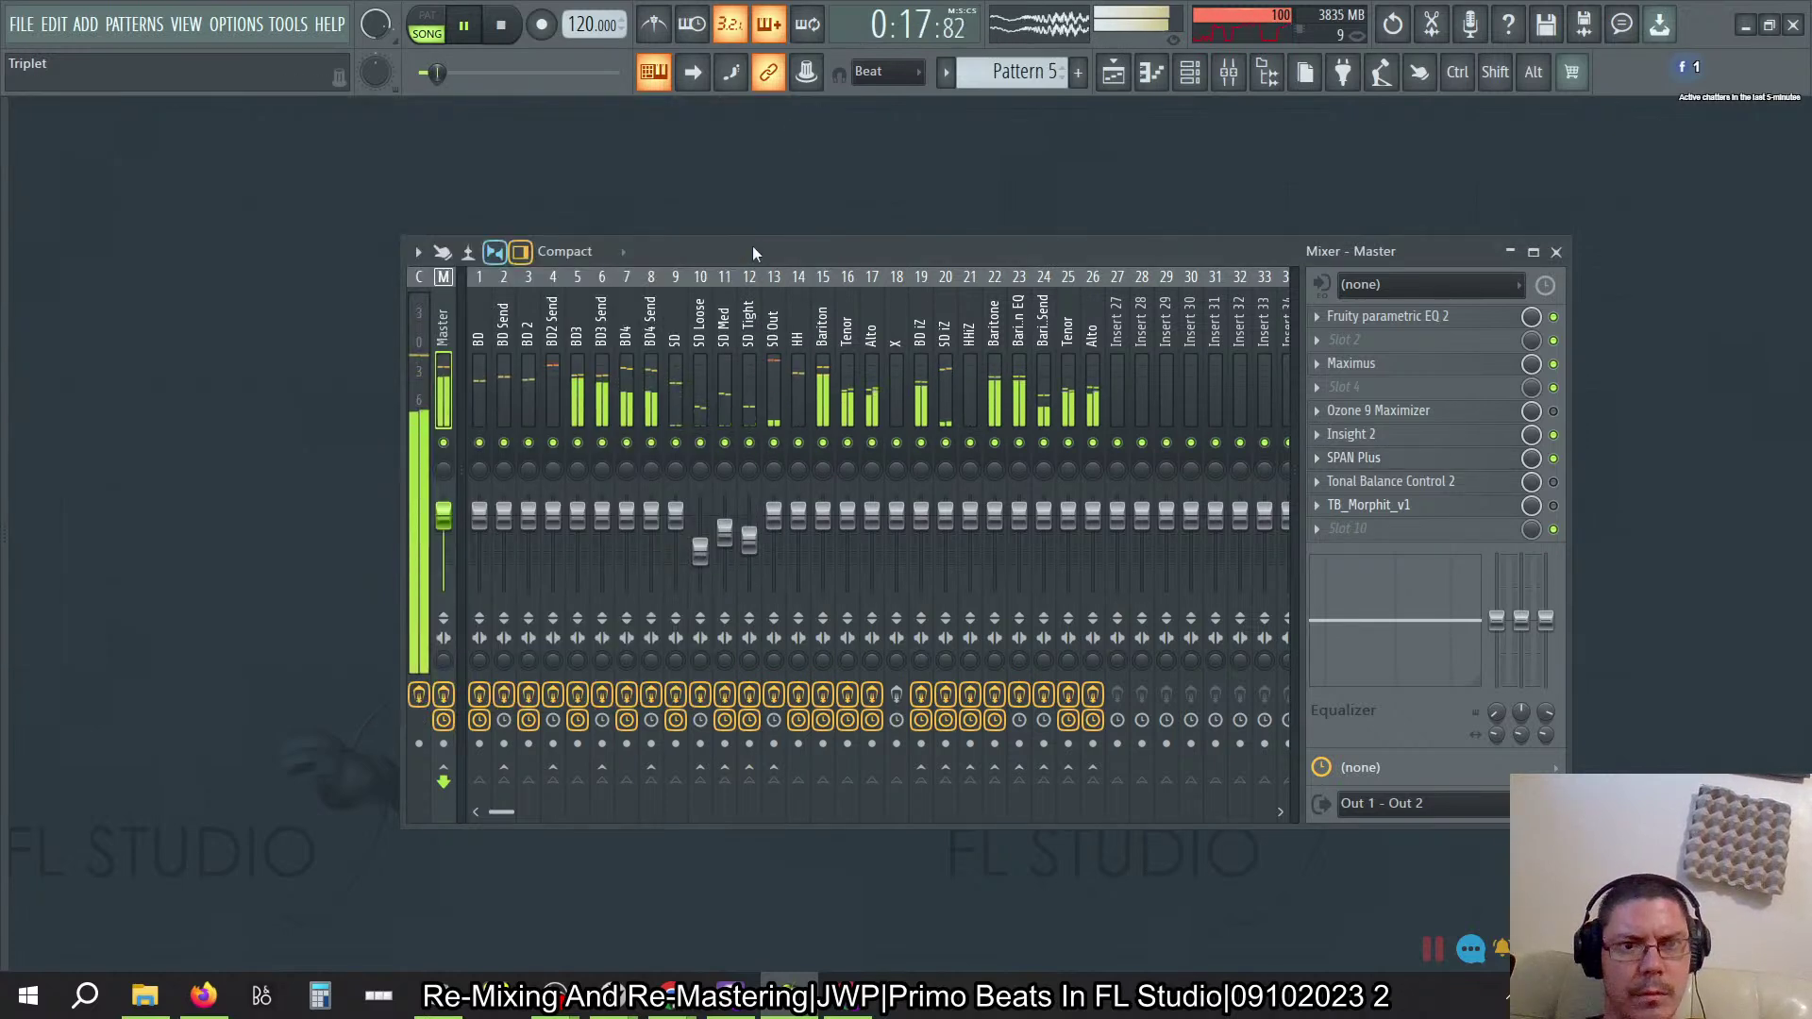
Step: Stop playback and save the project
{"action": "left_click", "coordinate": [503, 26]}
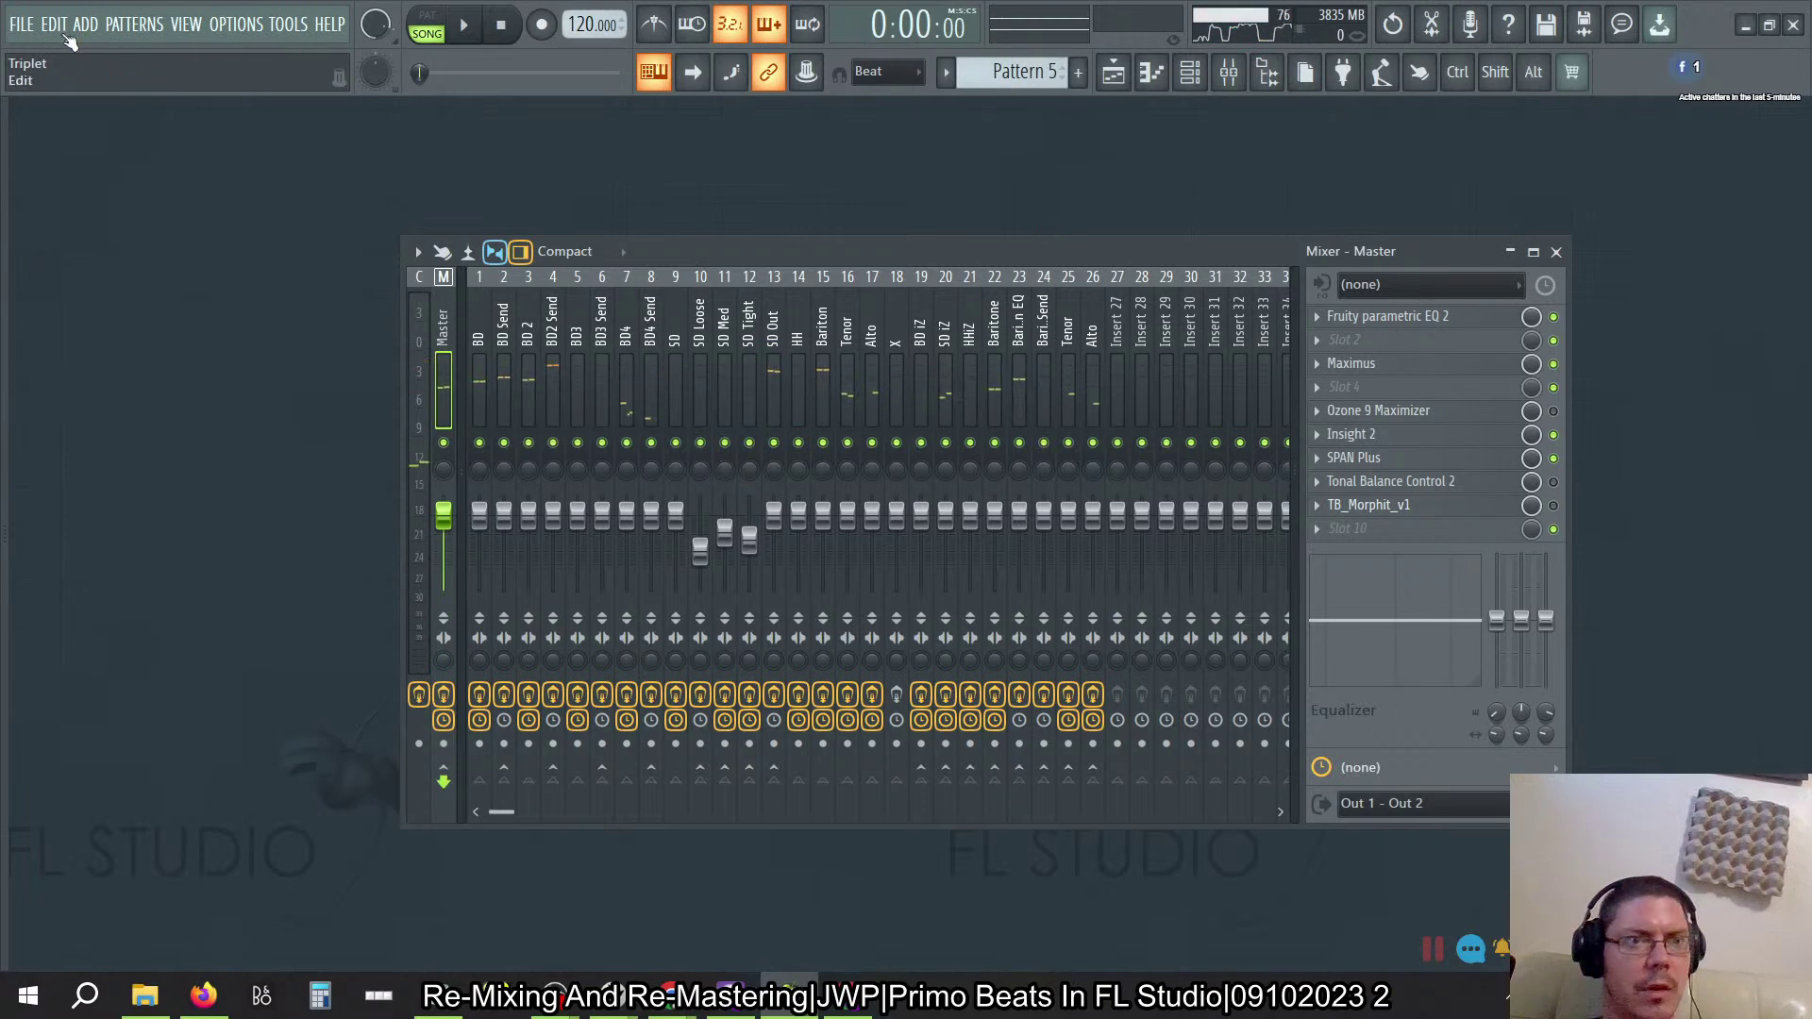
{"action": "left_click", "coordinate": [21, 24]}
{"action": "left_click", "coordinate": [119, 120]}
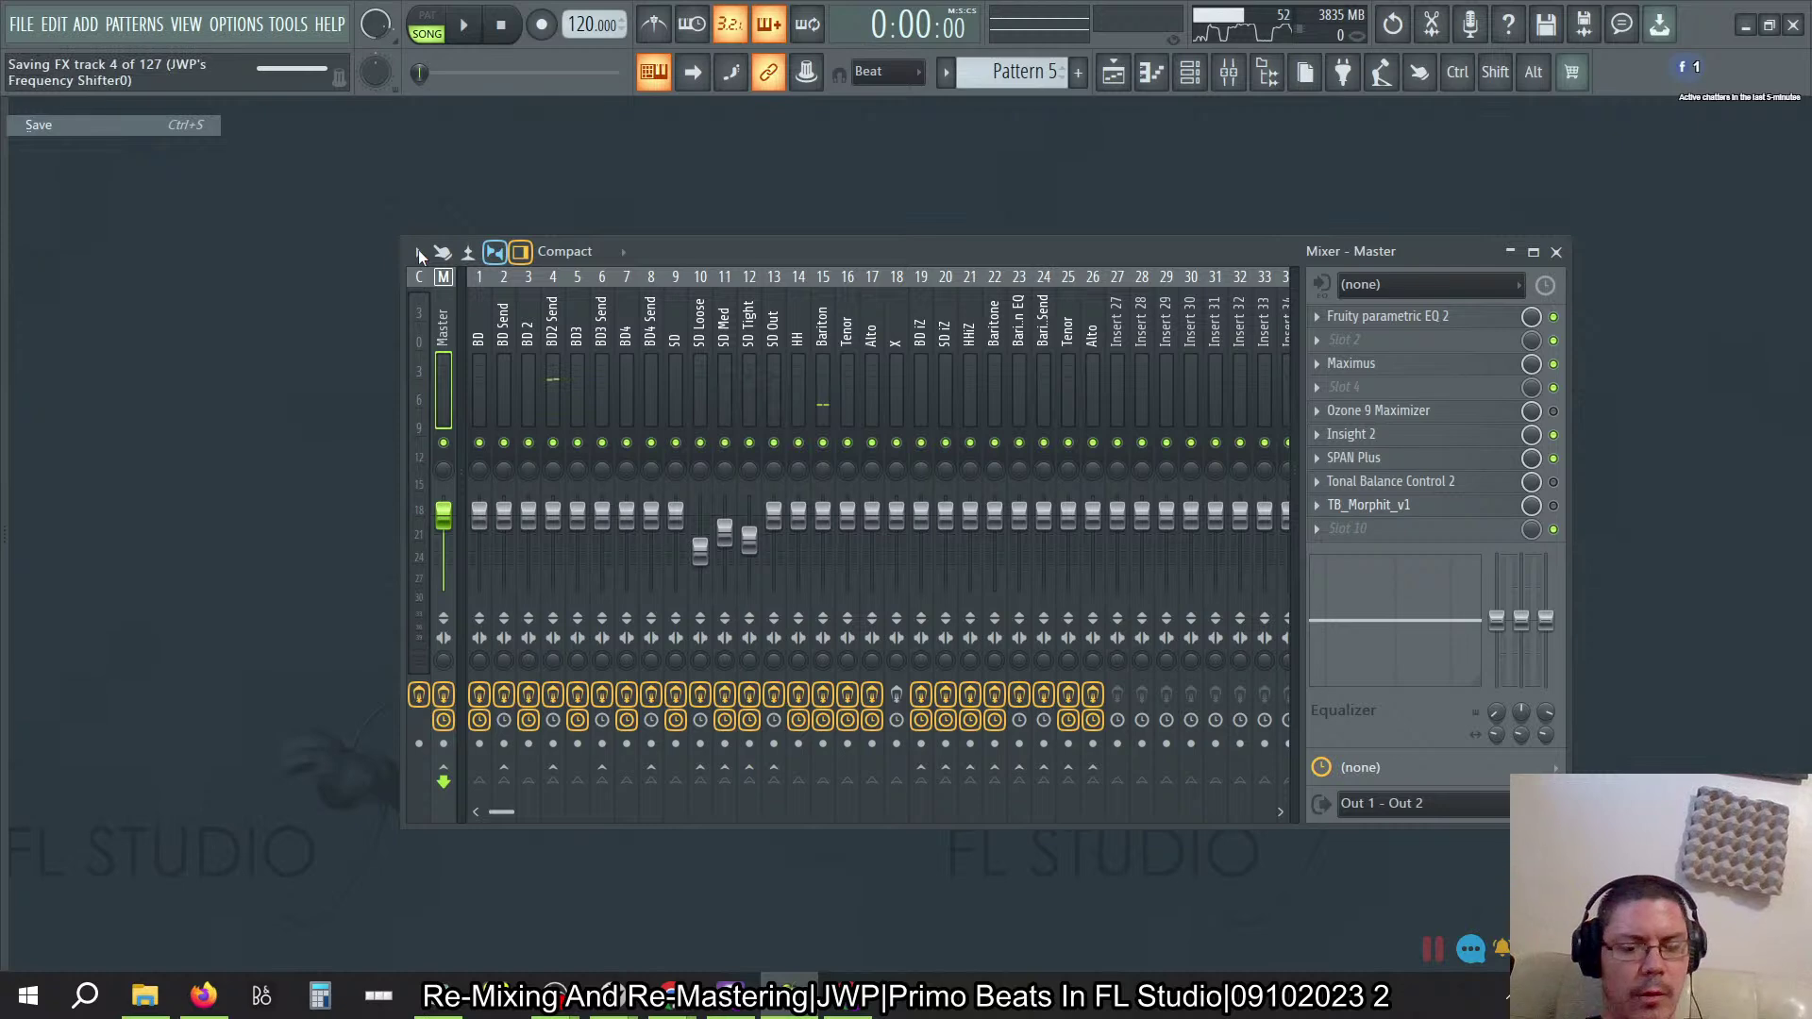
Step: Switch to the BandLab and MeetMe live streams to check them, and return to FL Studio
{"action": "key", "text": "alt+Tab"}
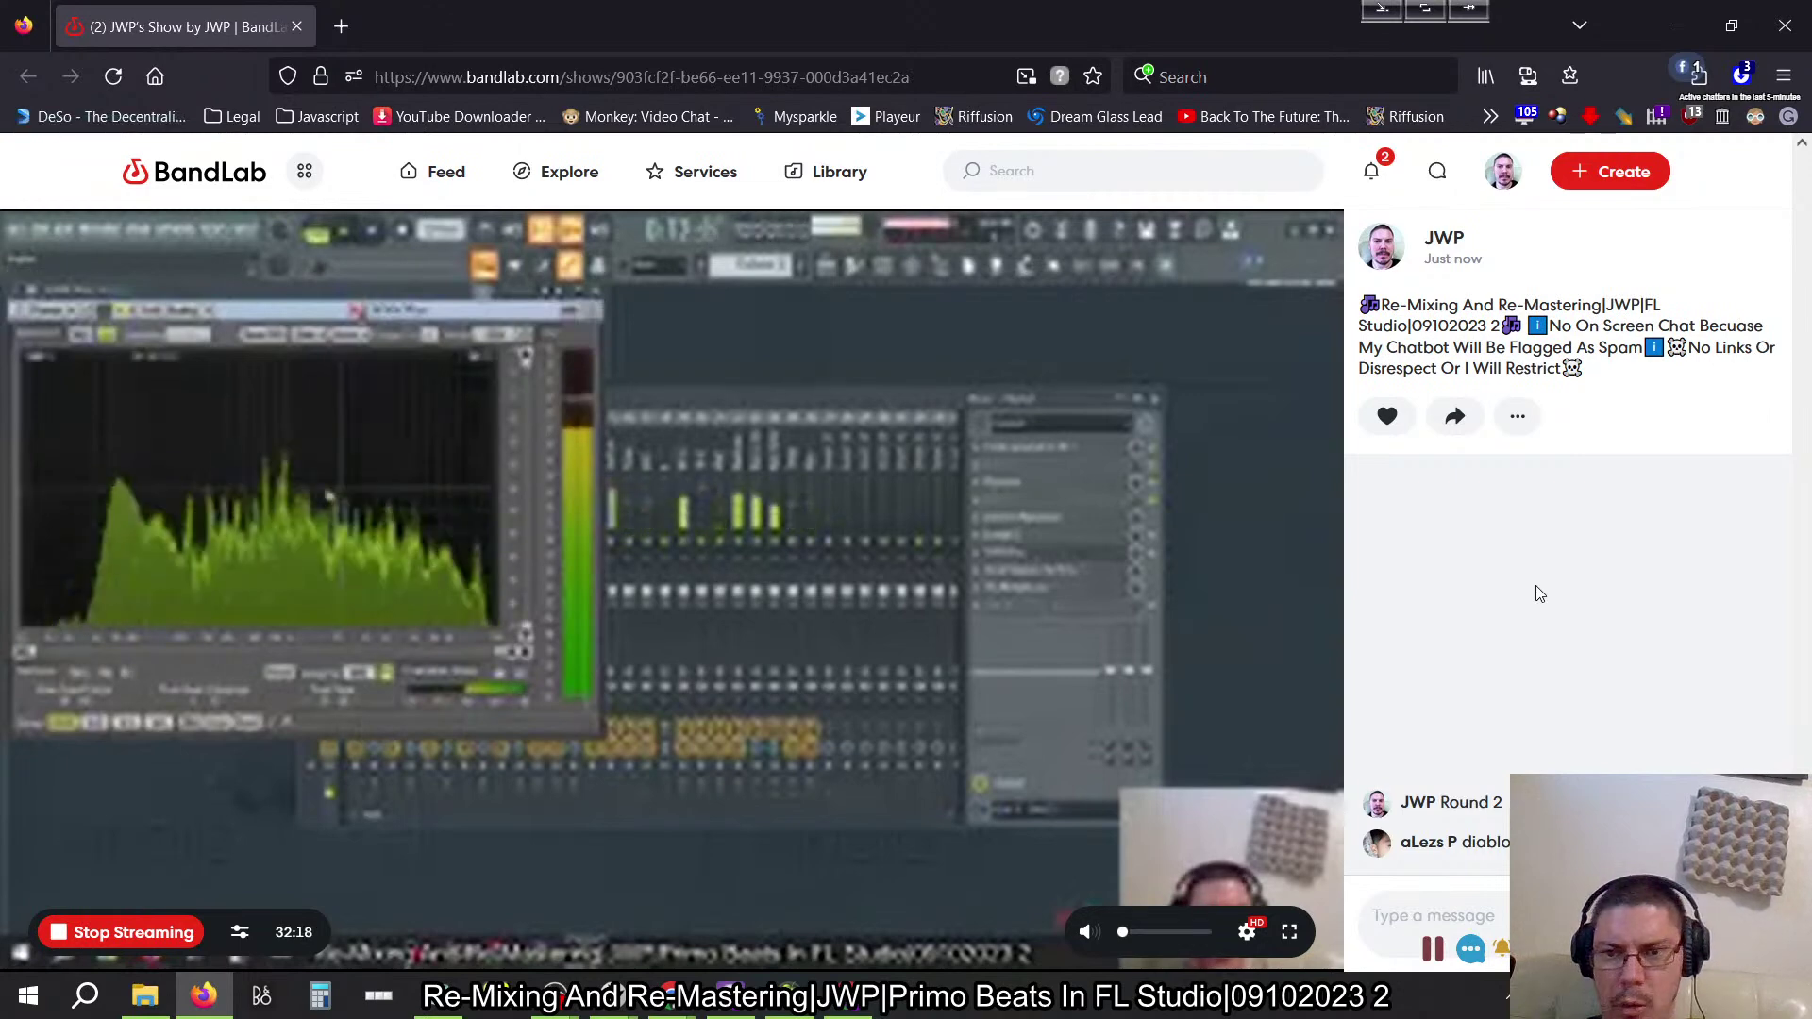
{"action": "left_click", "coordinate": [1660, 29]}
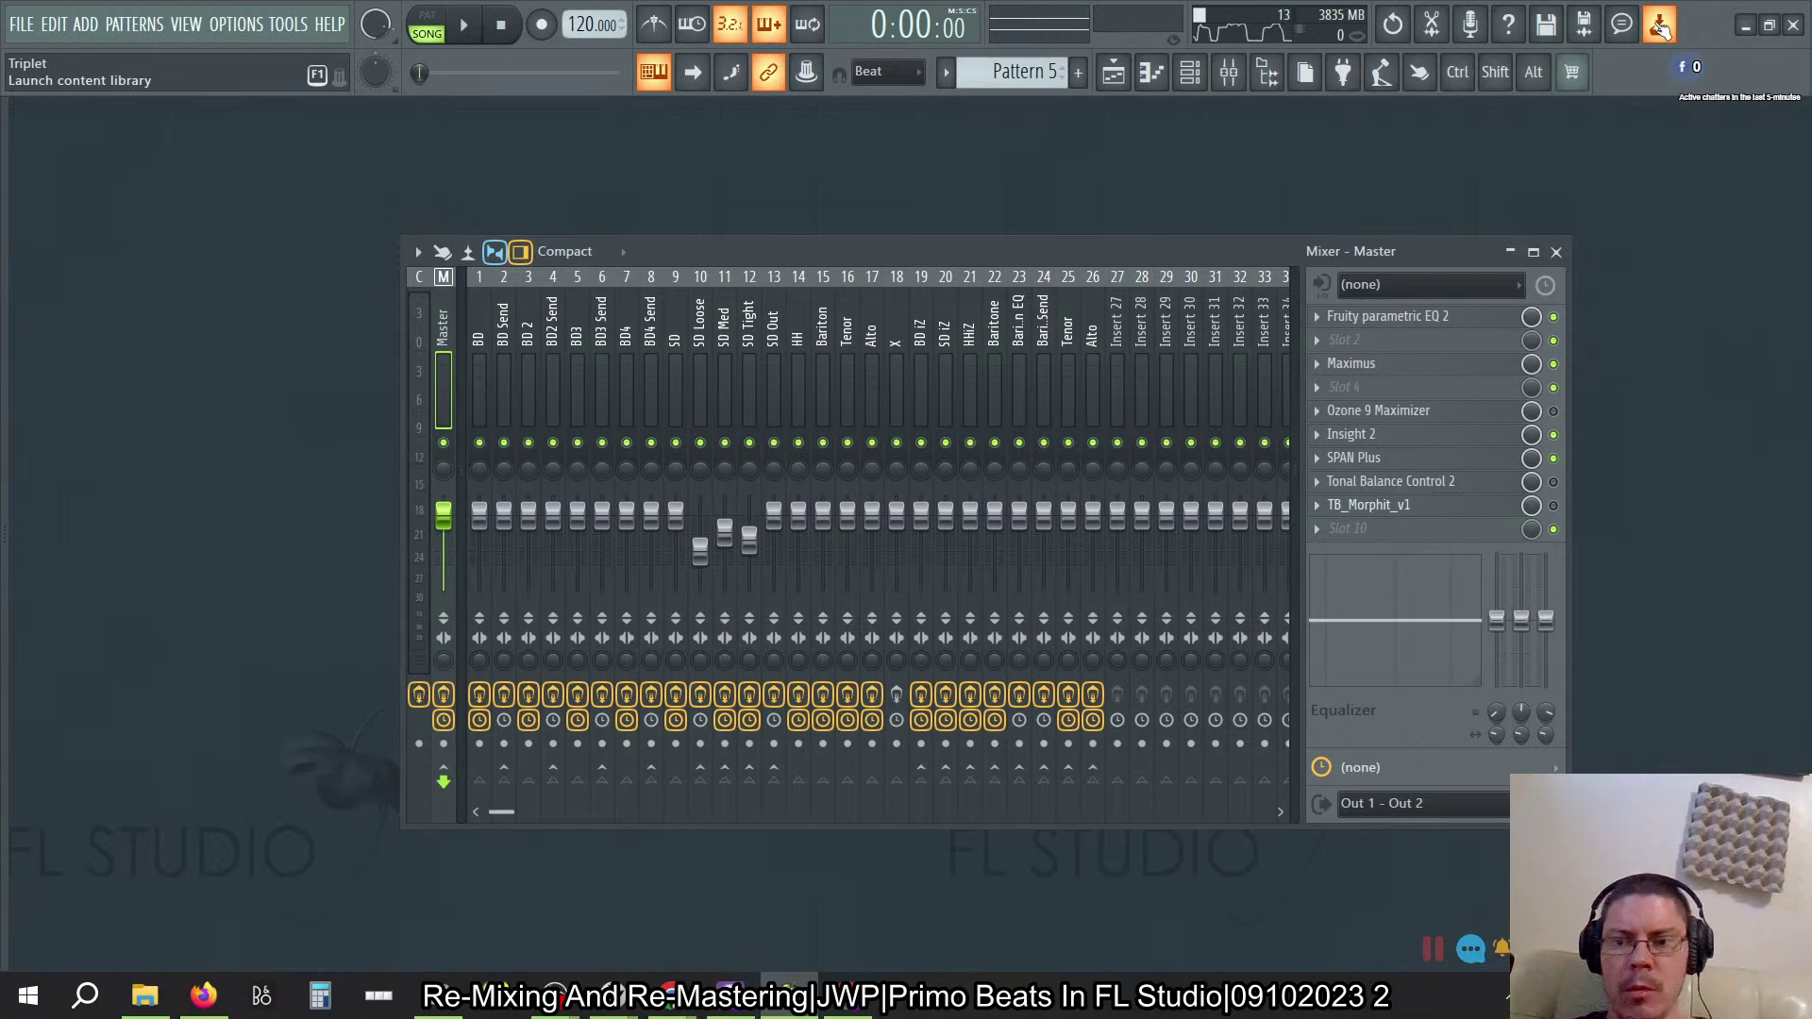
{"action": "key", "text": "alt+Tab"}
{"action": "key", "text": "alt+Tab"}
{"action": "key", "text": "alt+Tab"}
{"action": "key", "text": "alt+Tab"}
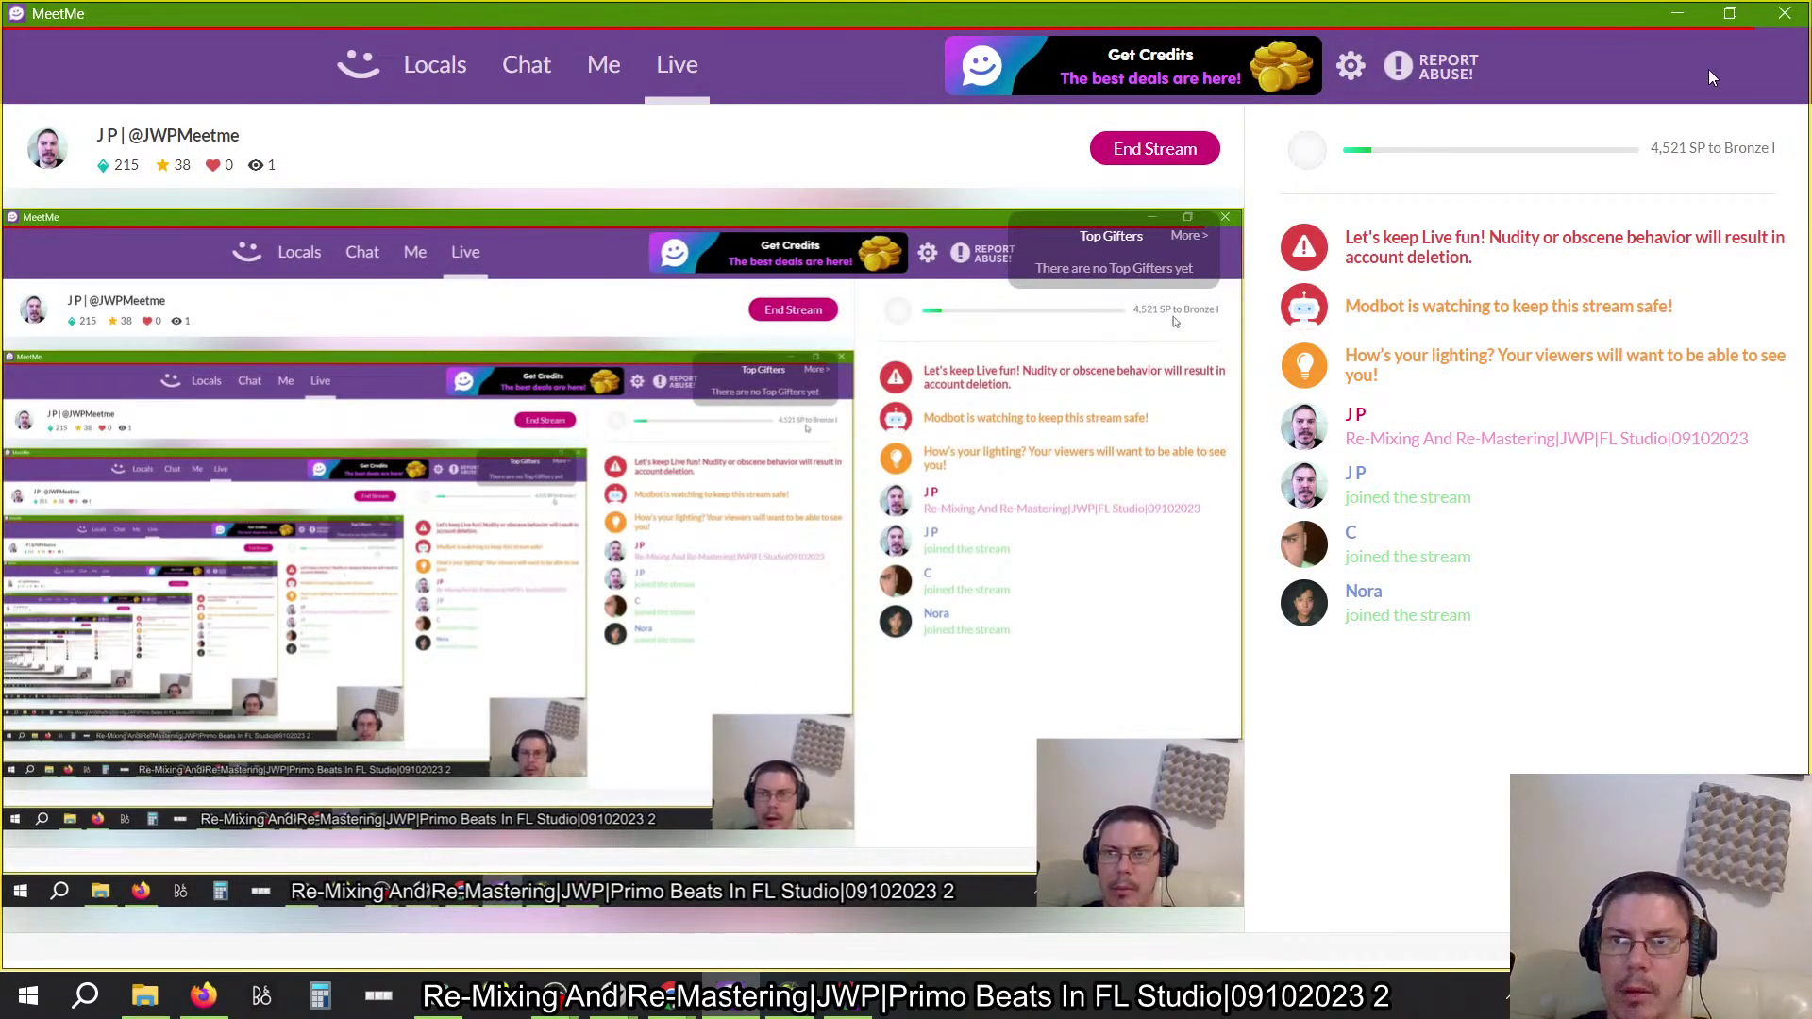
{"action": "left_click", "coordinate": [1675, 13]}
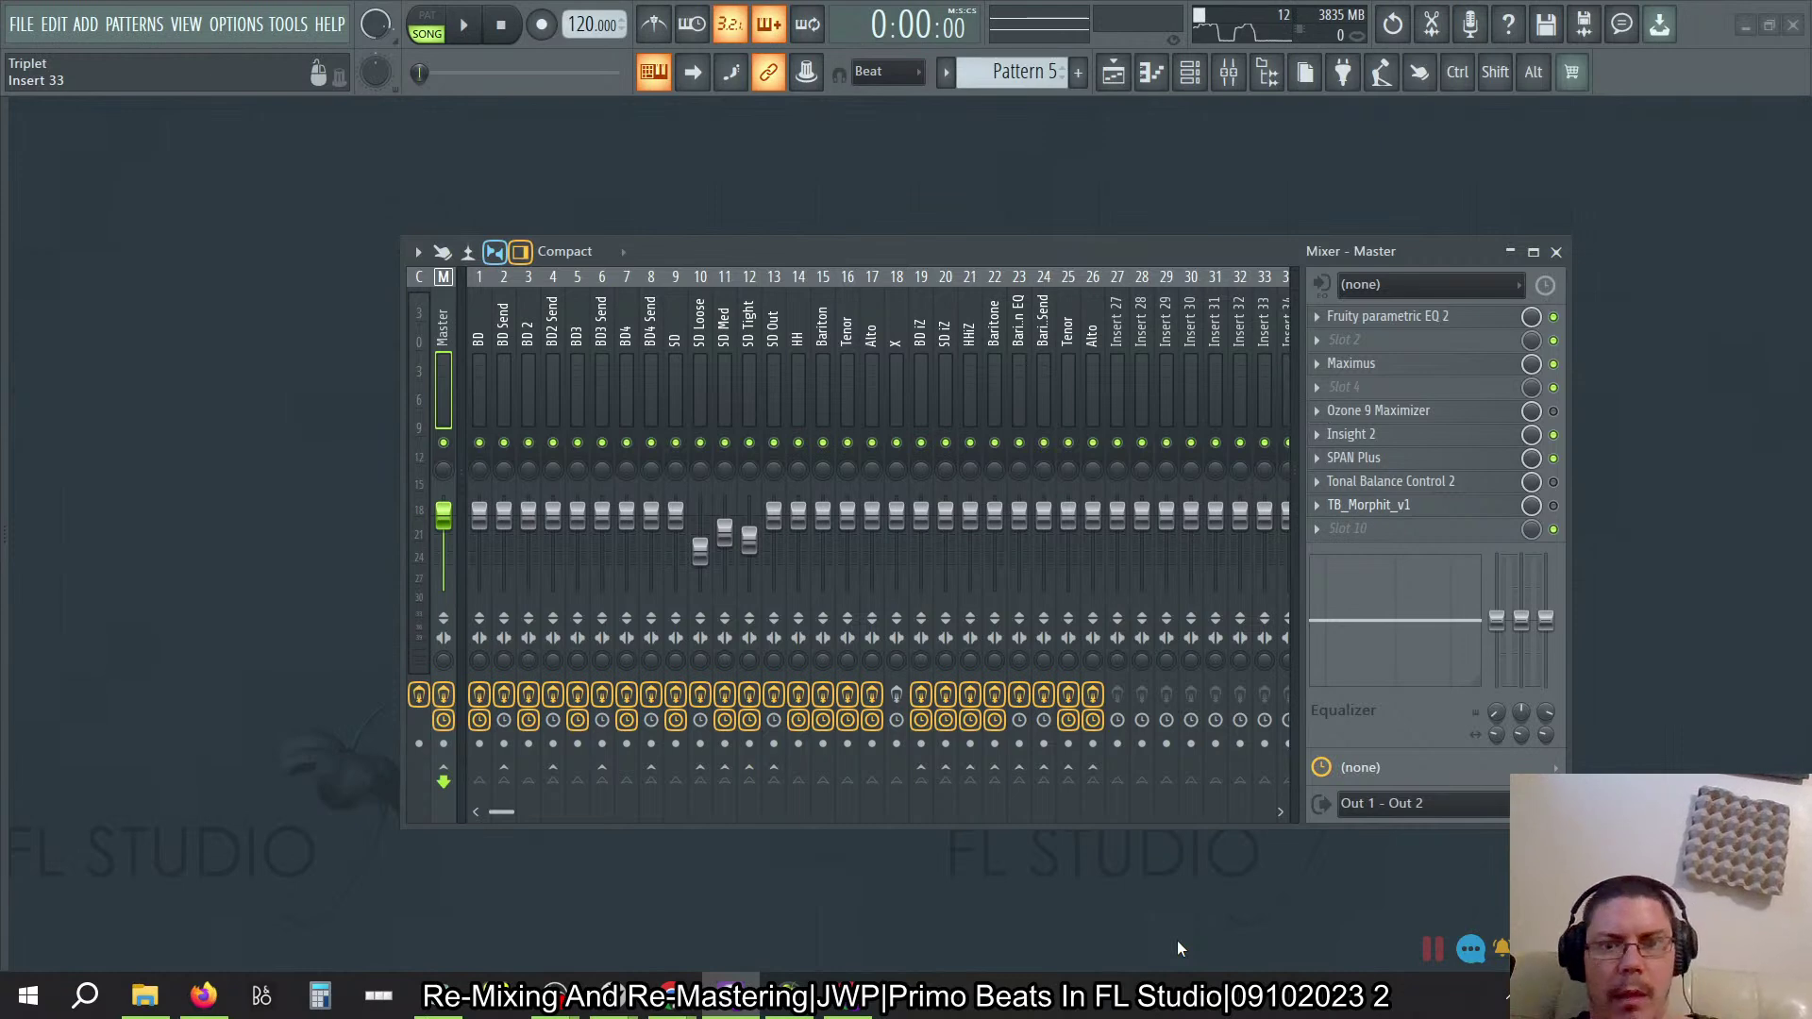
Step: Start exporting the song as a WAV file
{"action": "left_click", "coordinate": [22, 26]}
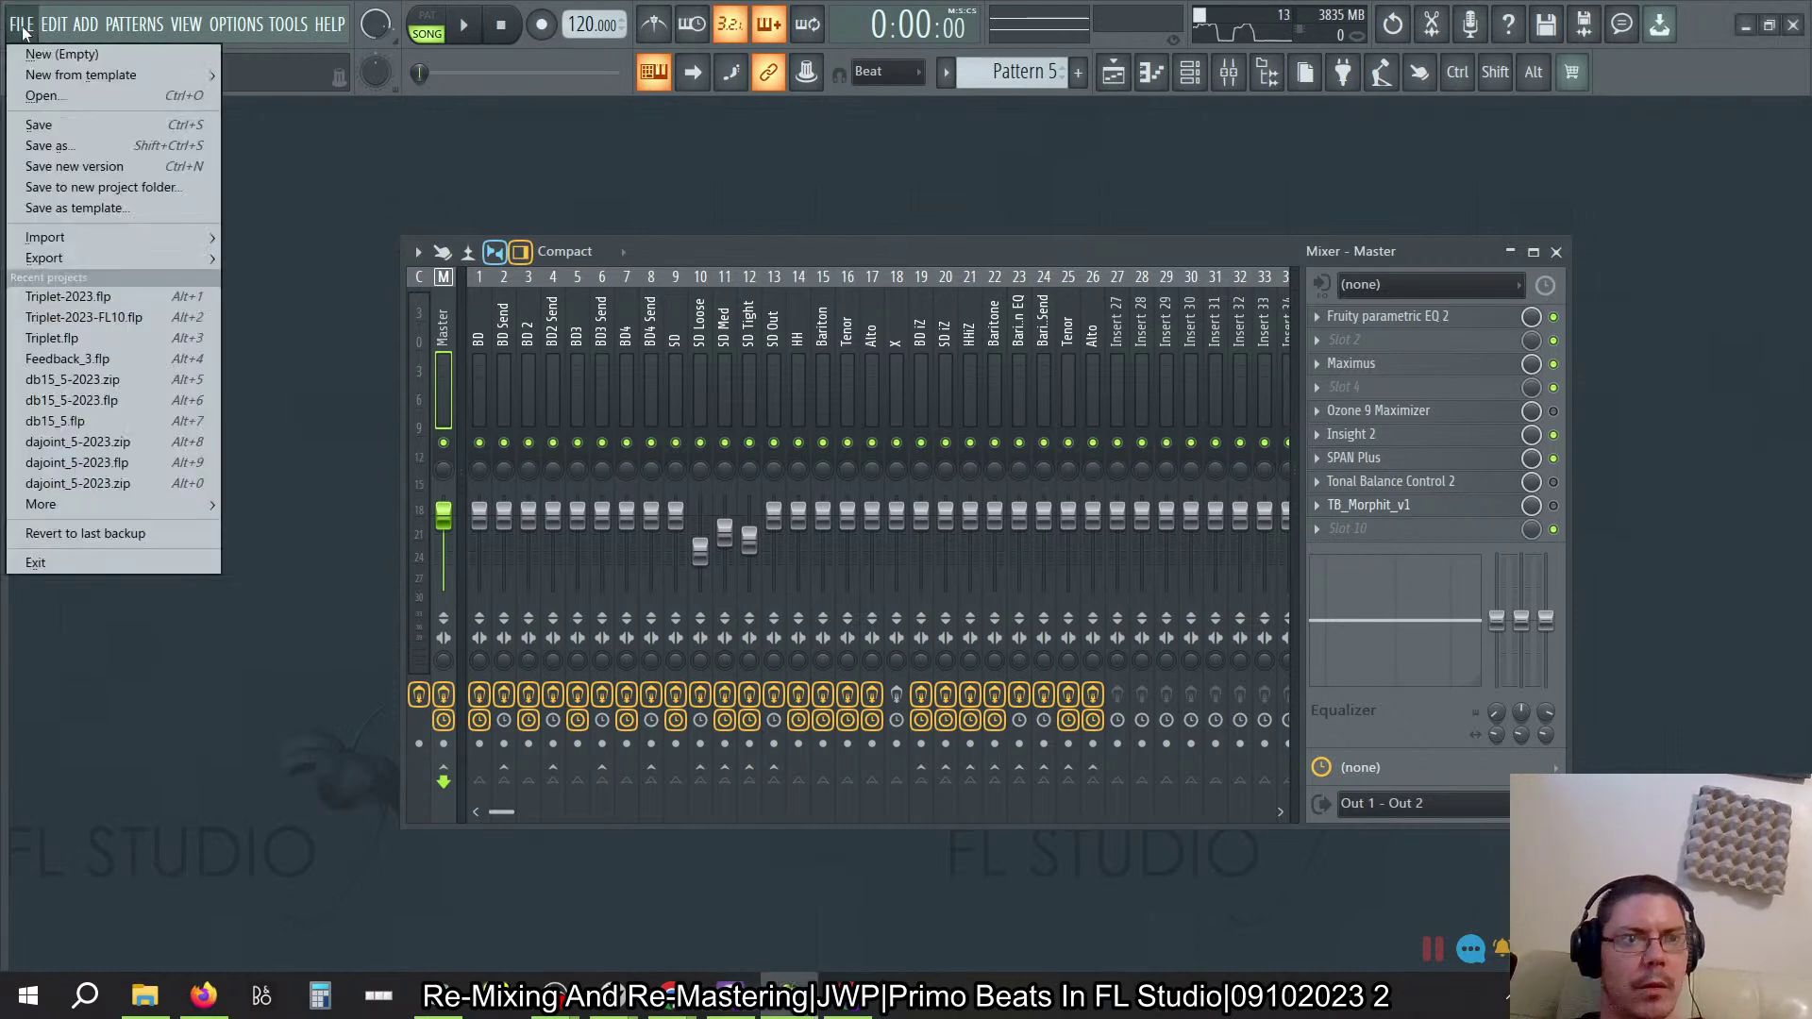
{"action": "mouse_move", "coordinate": [81, 258]}
{"action": "left_click", "coordinate": [278, 275]}
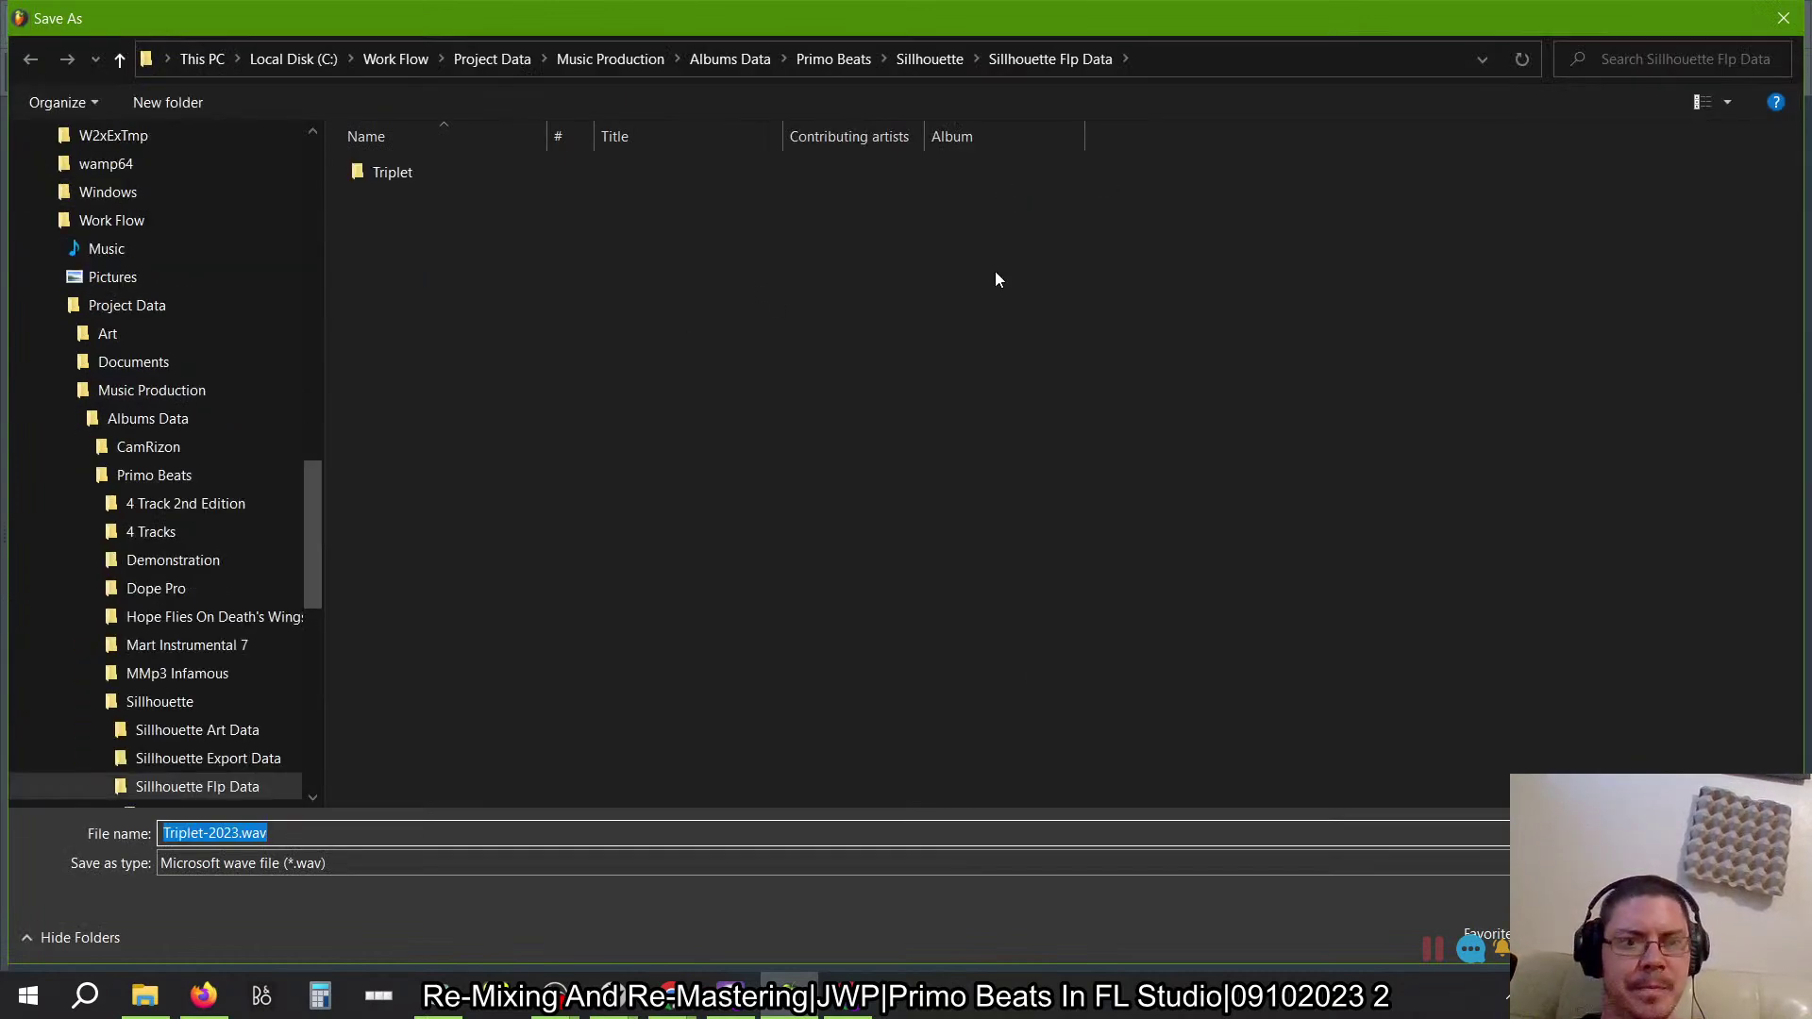
{"action": "key", "text": "alt+Up"}
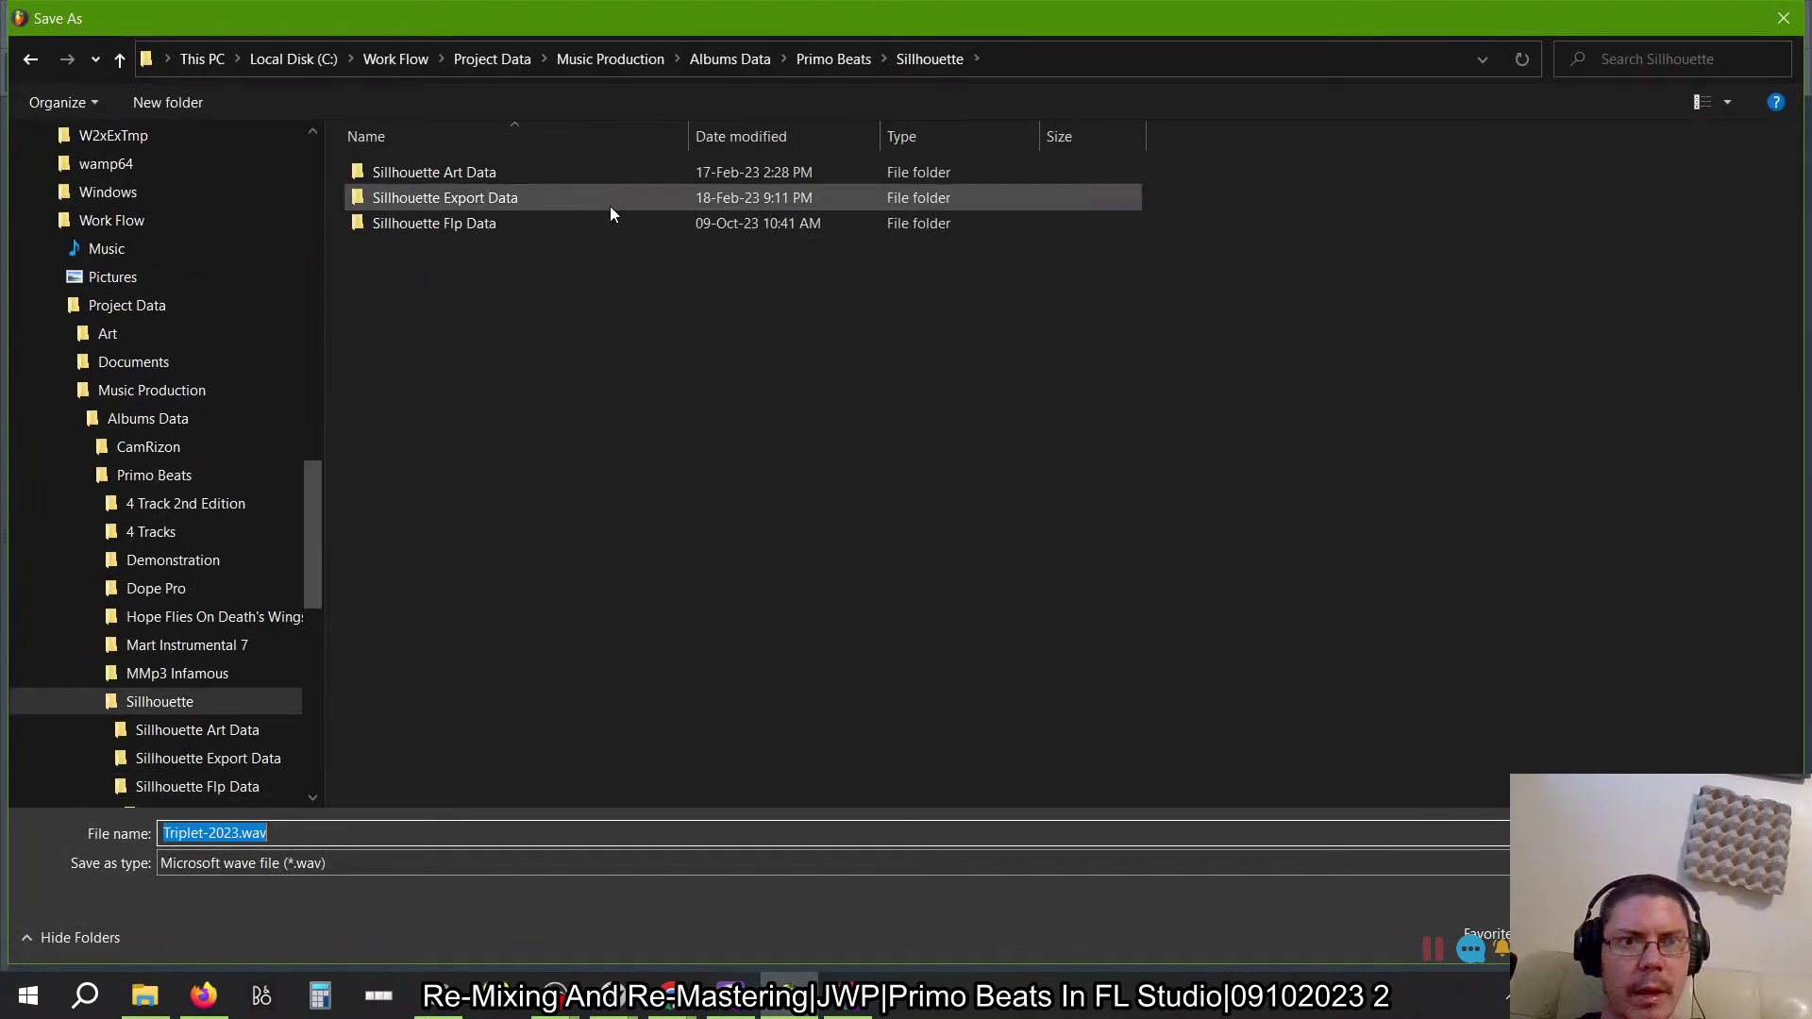
{"action": "double_click", "coordinate": [513, 200]}
{"action": "left_click", "coordinate": [525, 177]}
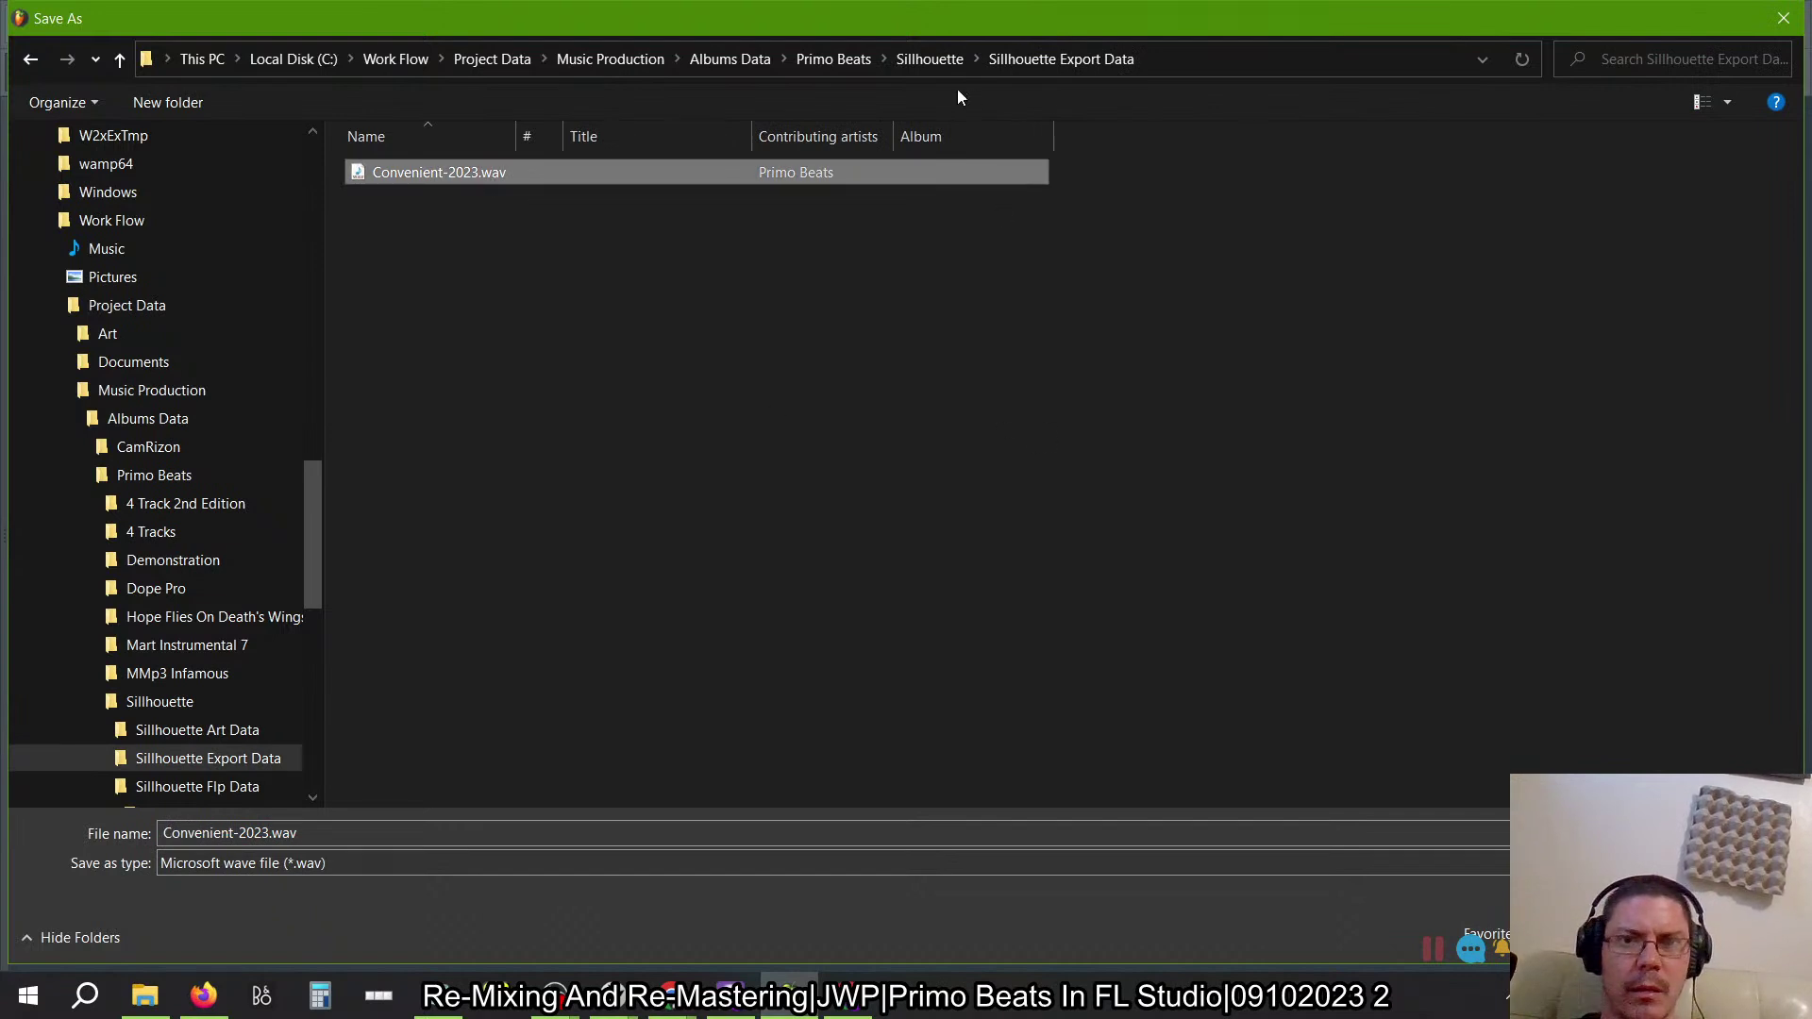
{"action": "key", "text": "alt+Up"}
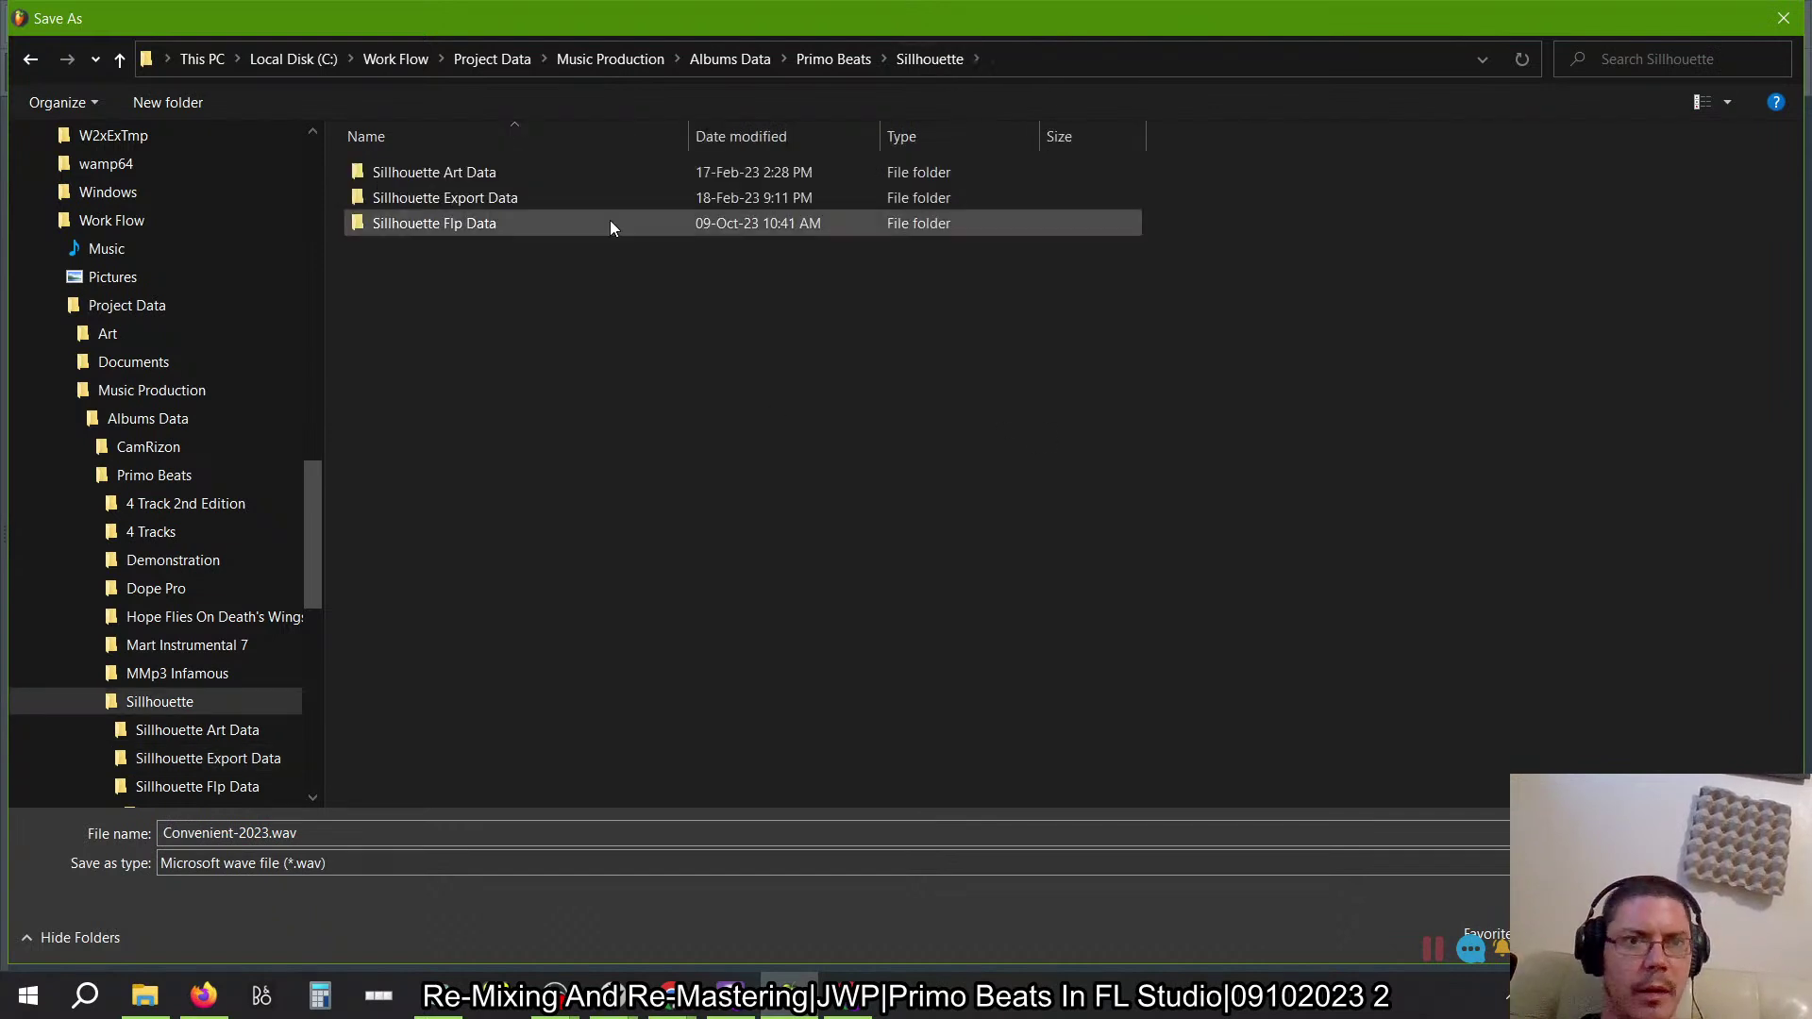
{"action": "double_click", "coordinate": [541, 218]}
Step: Choose Triplet-2023-E.wav in the Triplet folder as the export file and replace the existing one
{"action": "double_click", "coordinate": [536, 177]}
{"action": "left_click", "coordinate": [488, 213]}
{"action": "left_click", "coordinate": [1618, 935]}
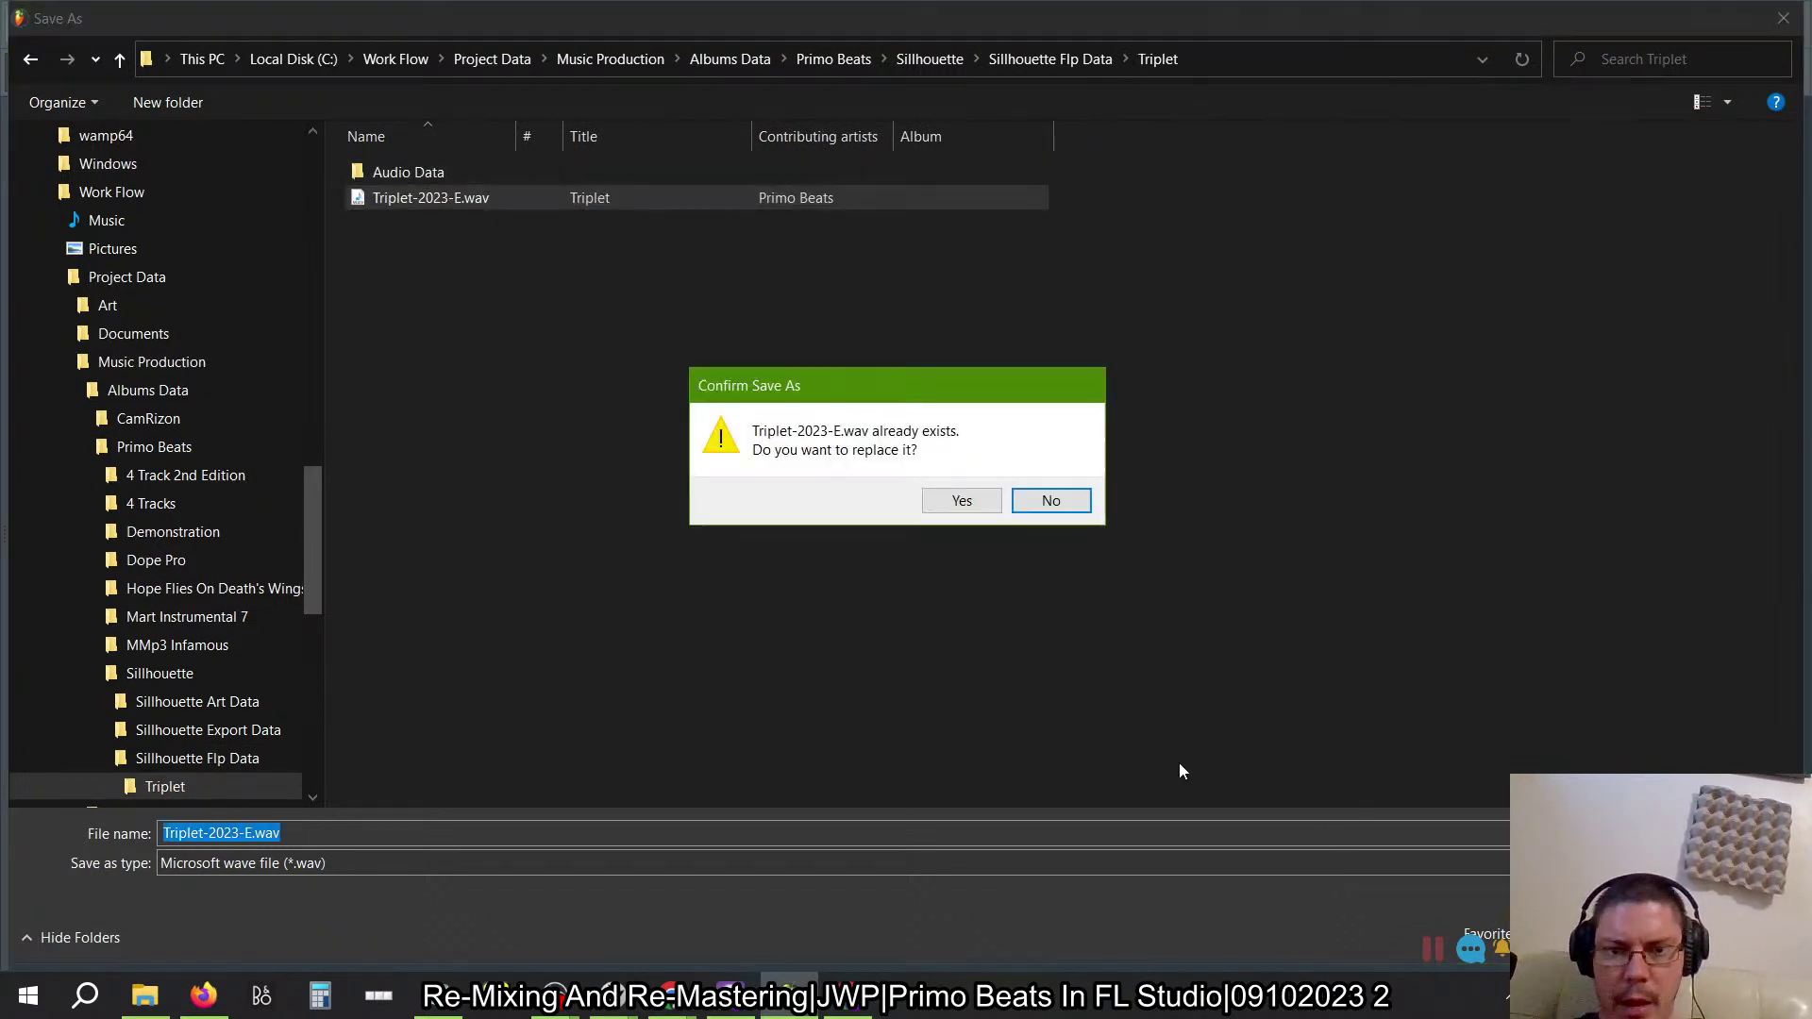
{"action": "left_click", "coordinate": [957, 500]}
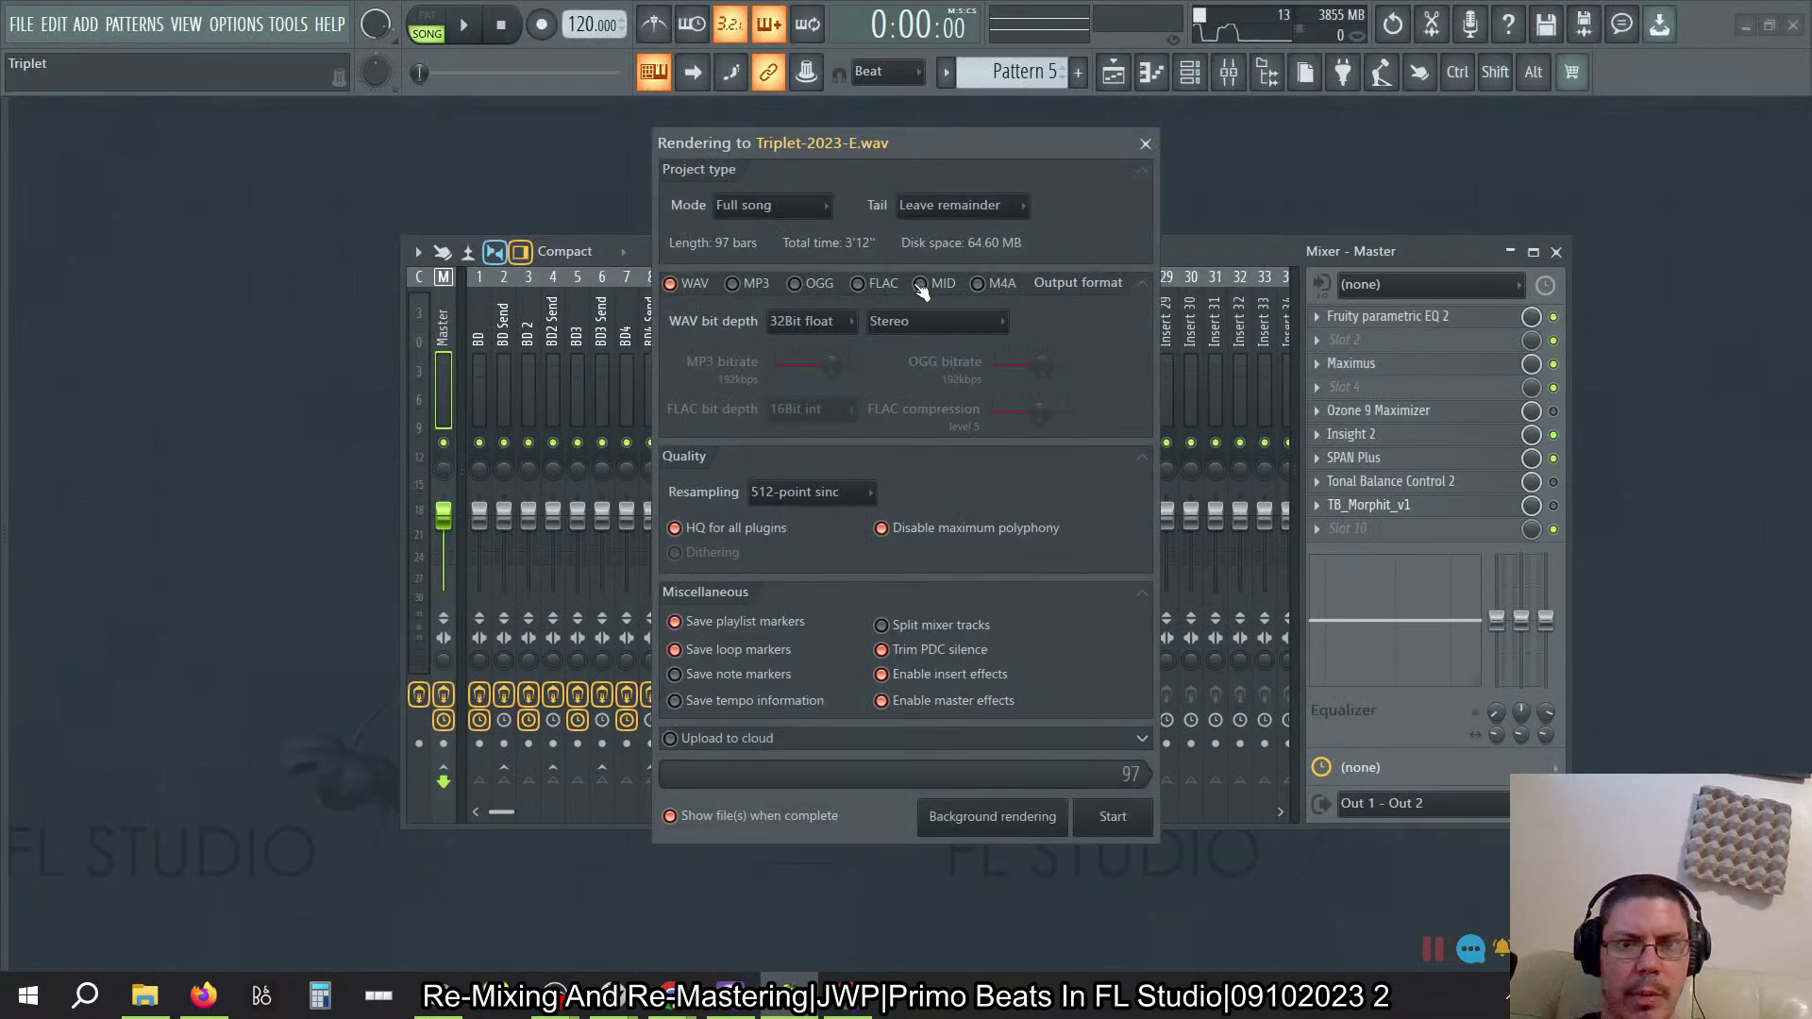
Step: Set the render's WAV bit depth to 24Bit int and its tail to Cut remainder
{"action": "left_click", "coordinate": [836, 321]}
{"action": "left_click", "coordinate": [818, 361]}
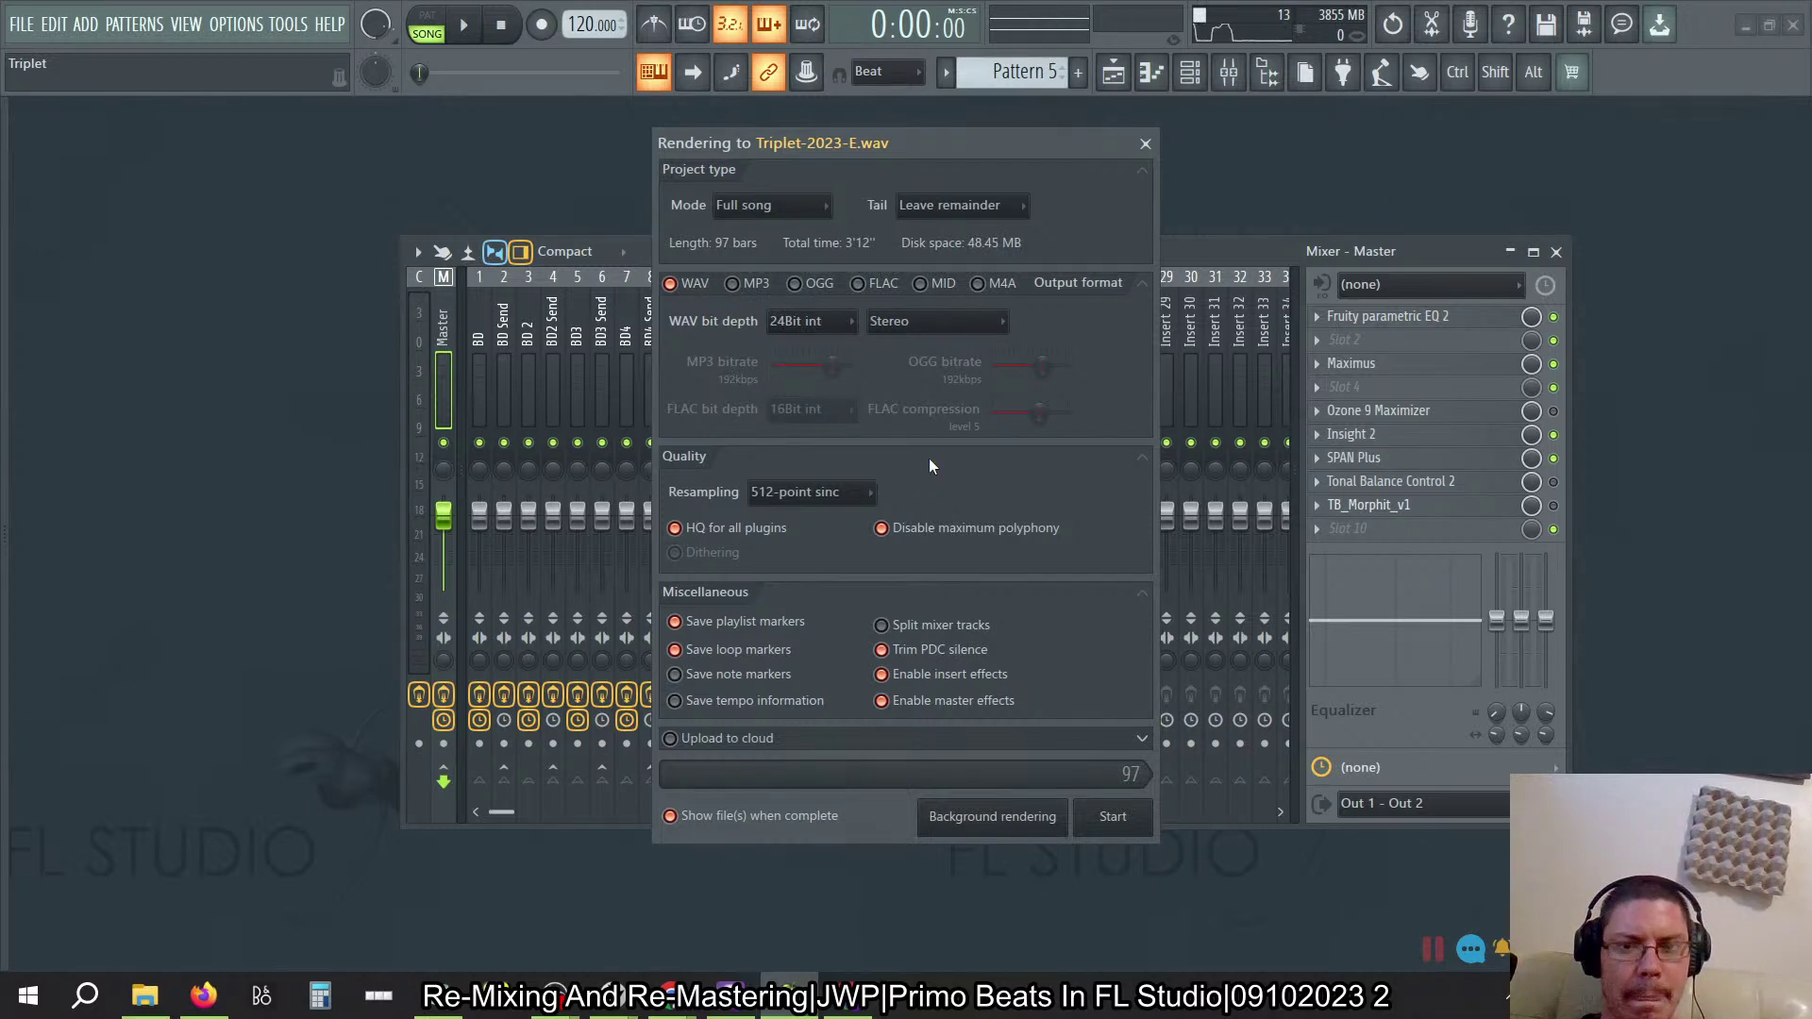
{"action": "left_click", "coordinate": [1002, 205]}
{"action": "left_click", "coordinate": [954, 230]}
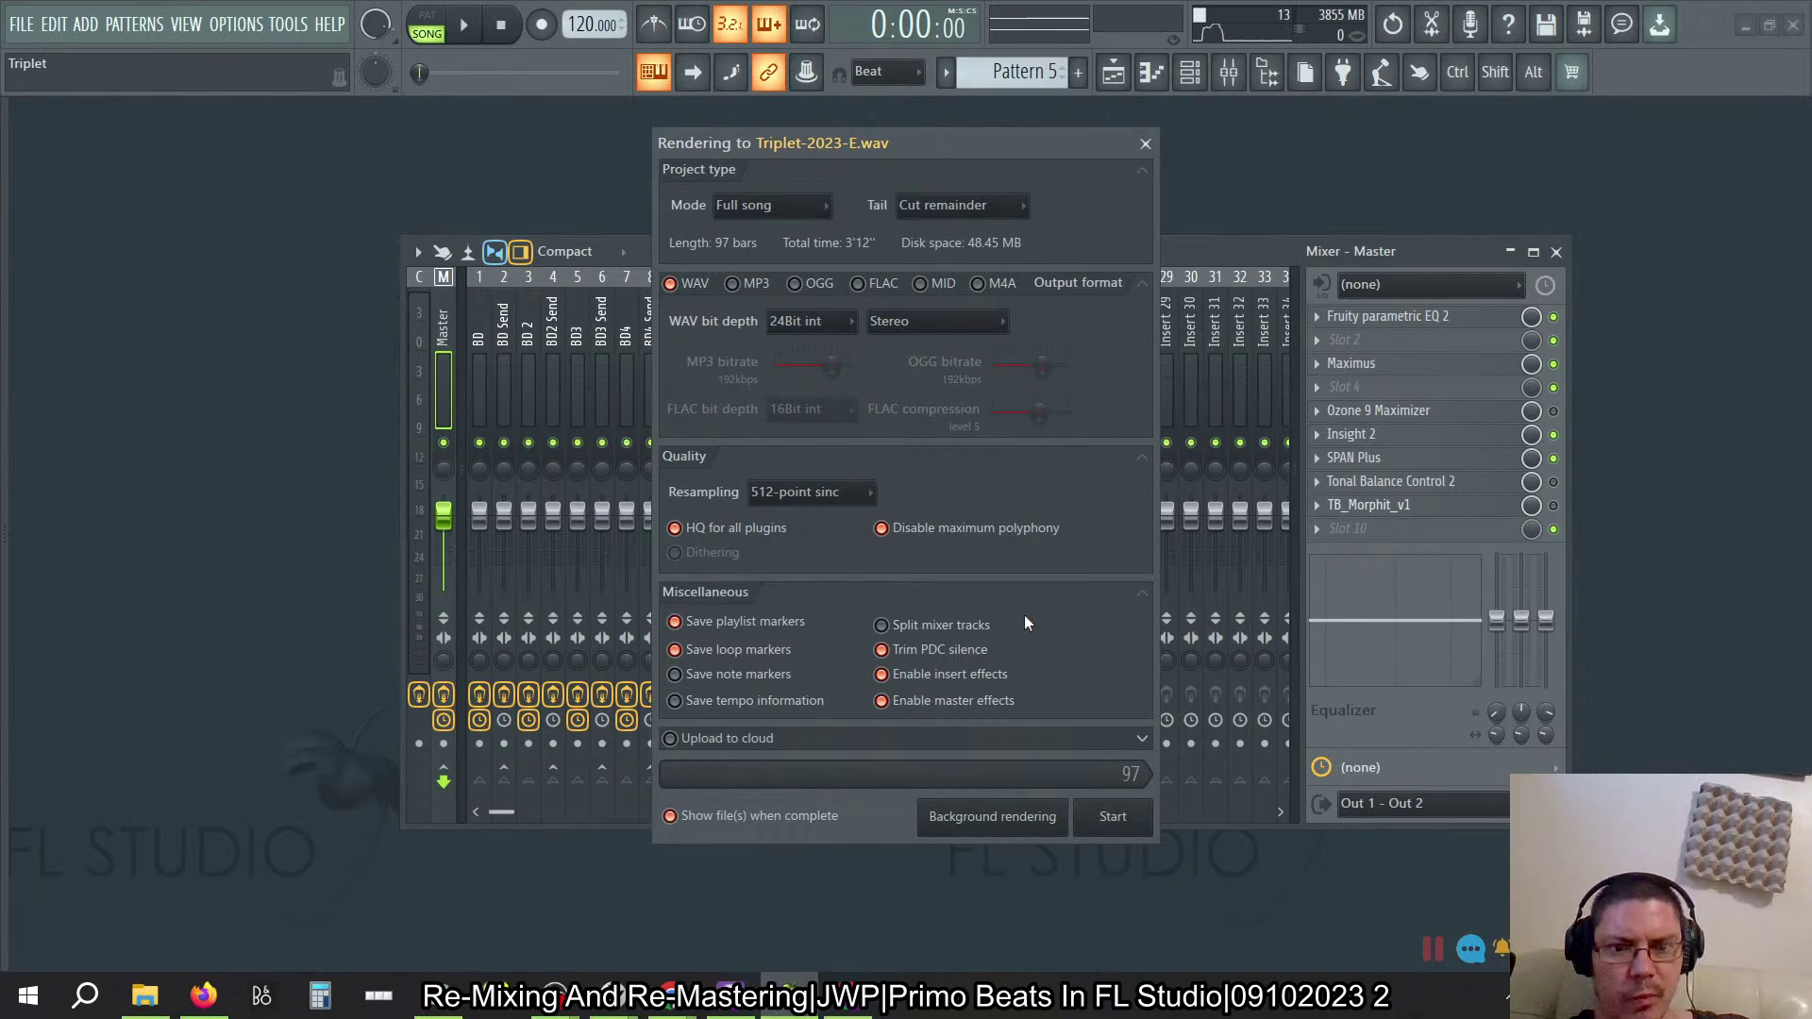
Step: Start rendering the full song to Triplet-2023-E.wav as a 24-bit stereo WAV
{"action": "left_click", "coordinate": [1142, 814]}
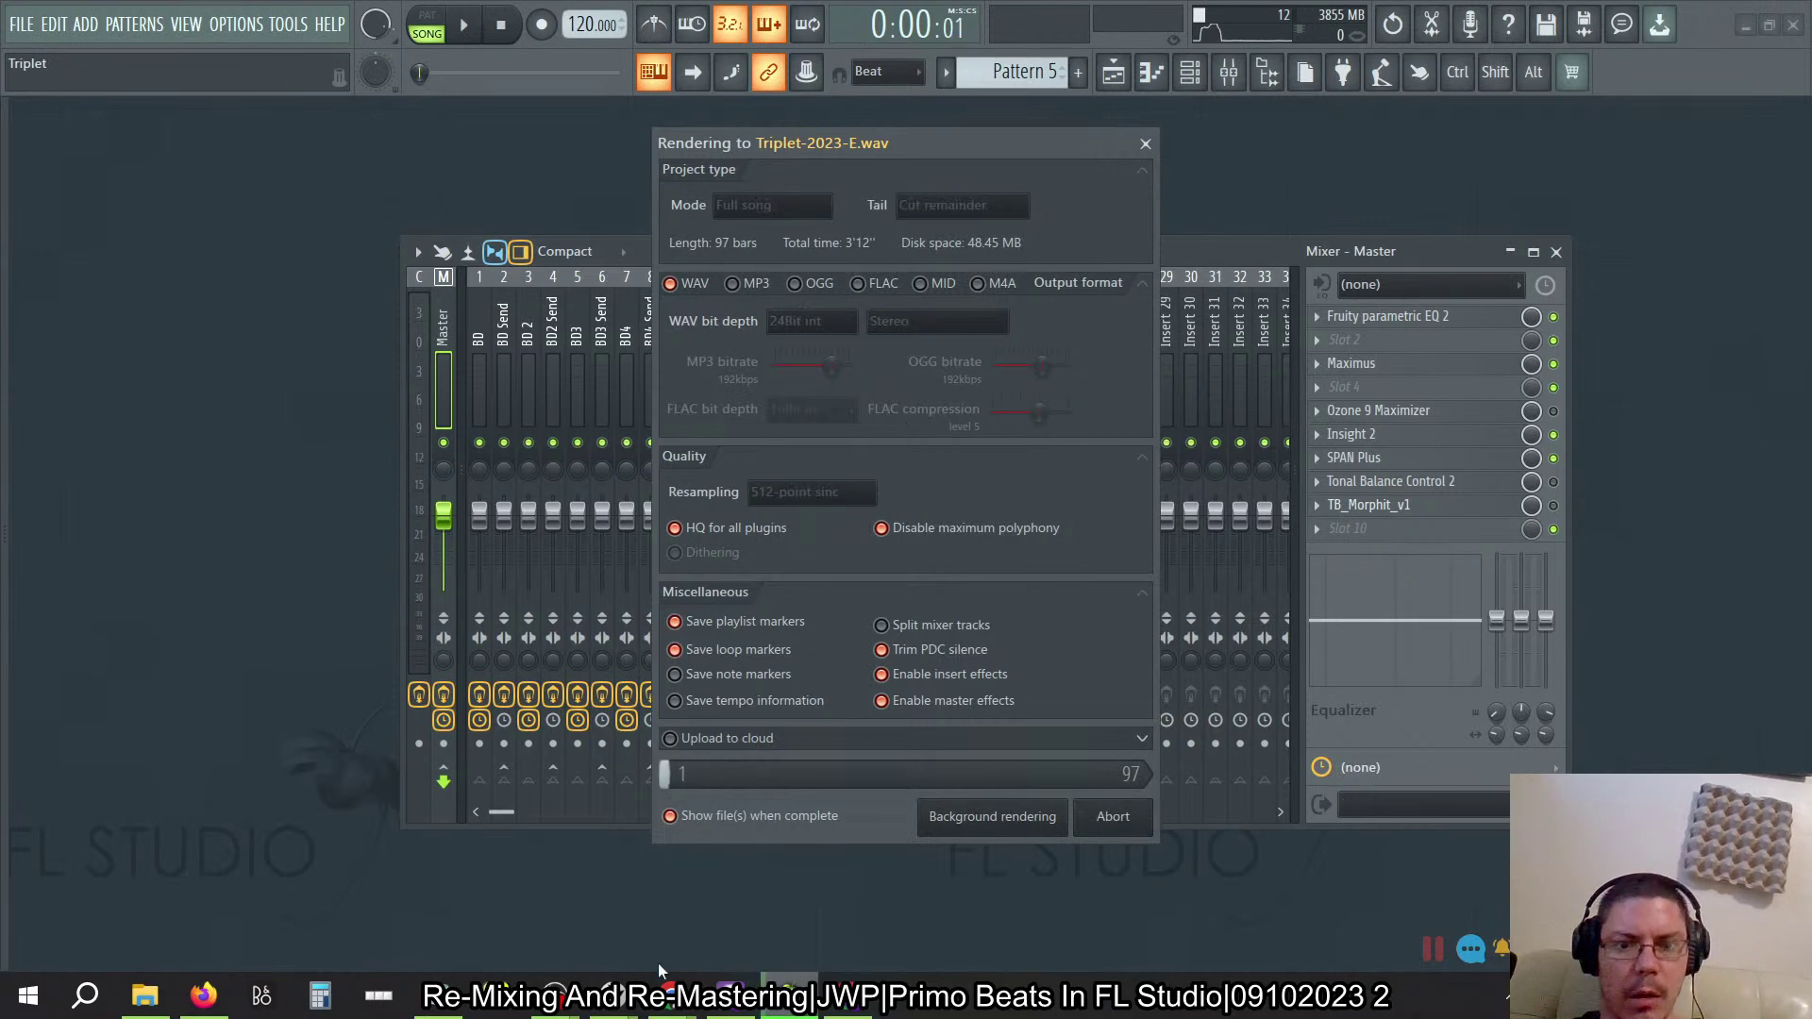
{"action": "mouse_move", "coordinate": [836, 1010]}
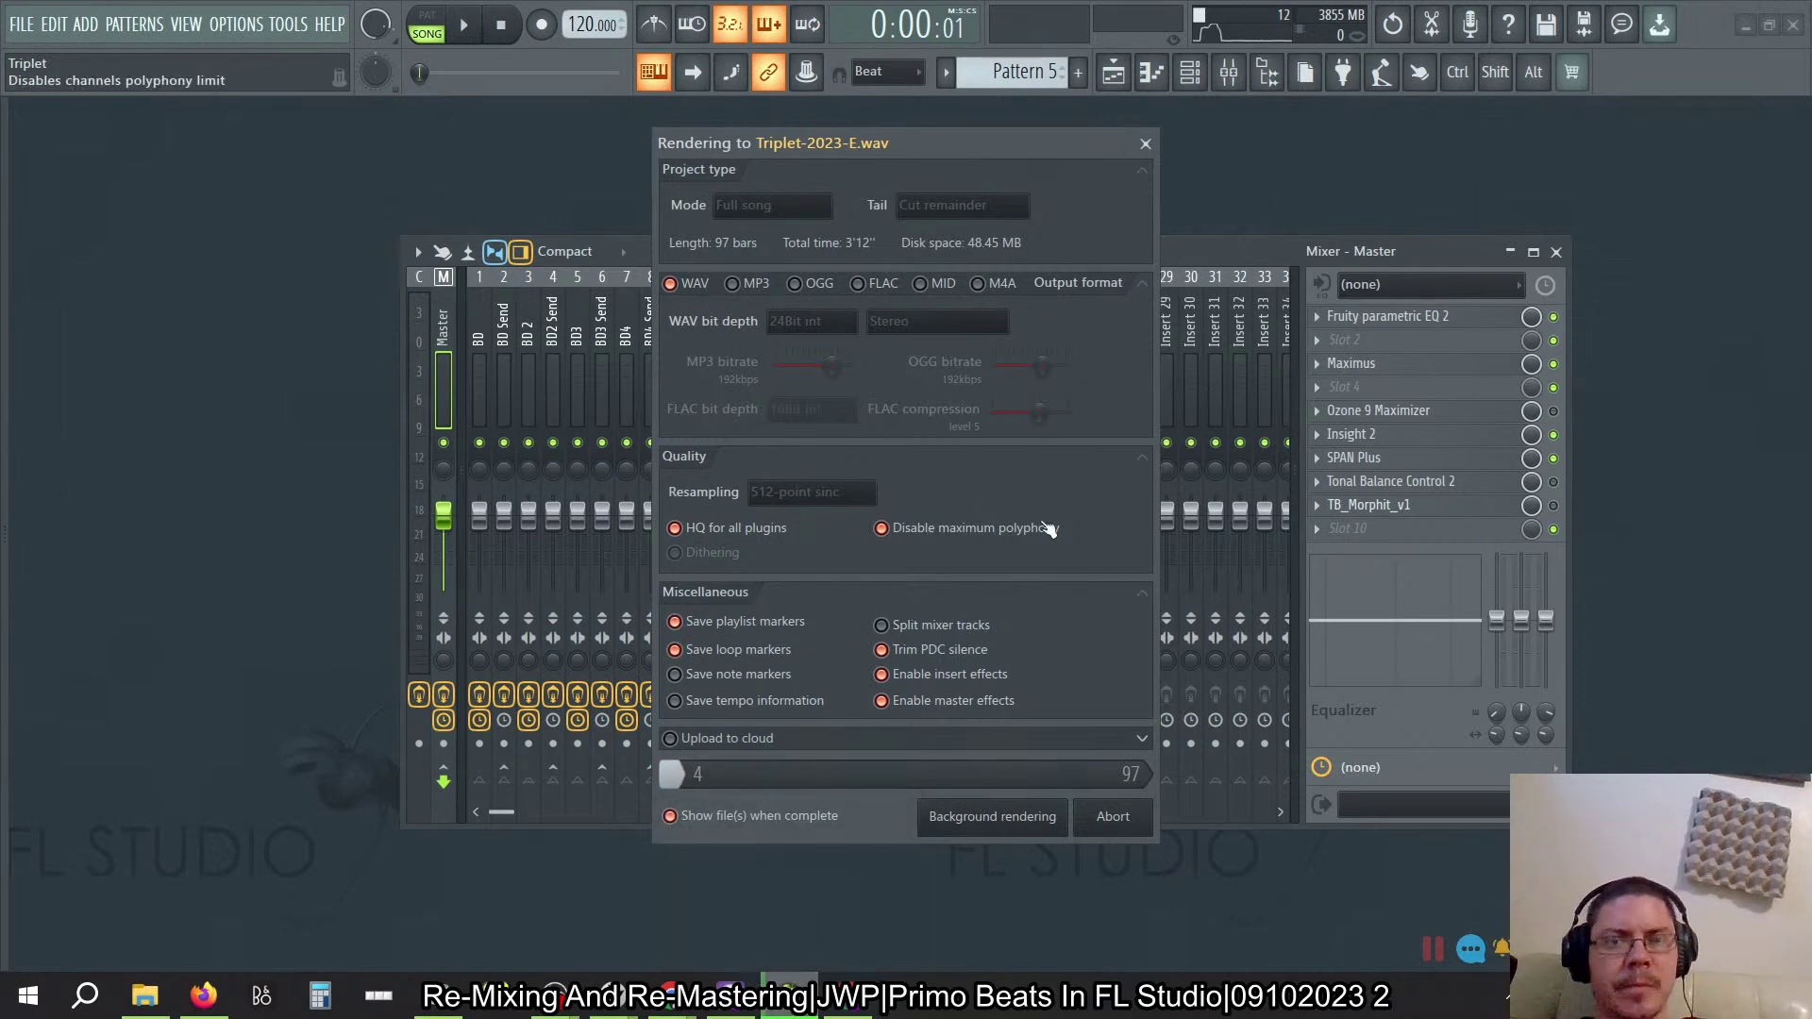
Step: Switch to Firefox and check the BandLab live stream page during the render
{"action": "key", "text": "alt+Tab"}
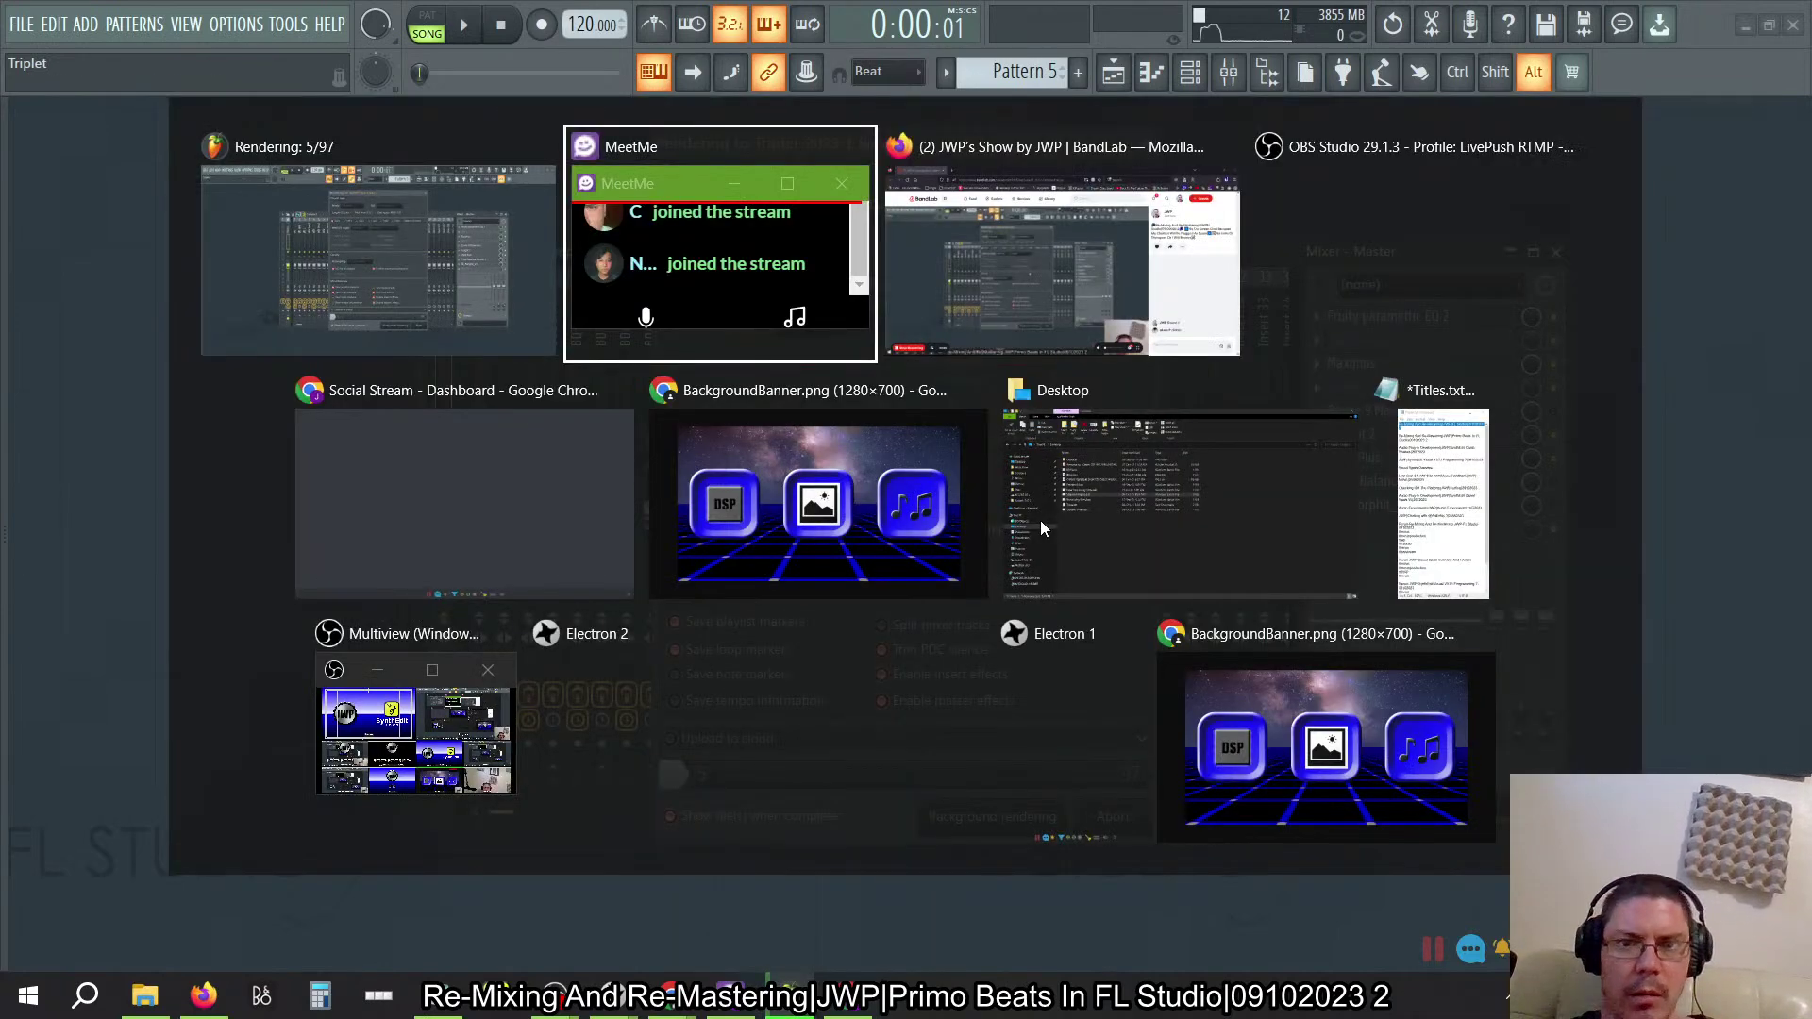
{"action": "key", "text": "alt+Tab"}
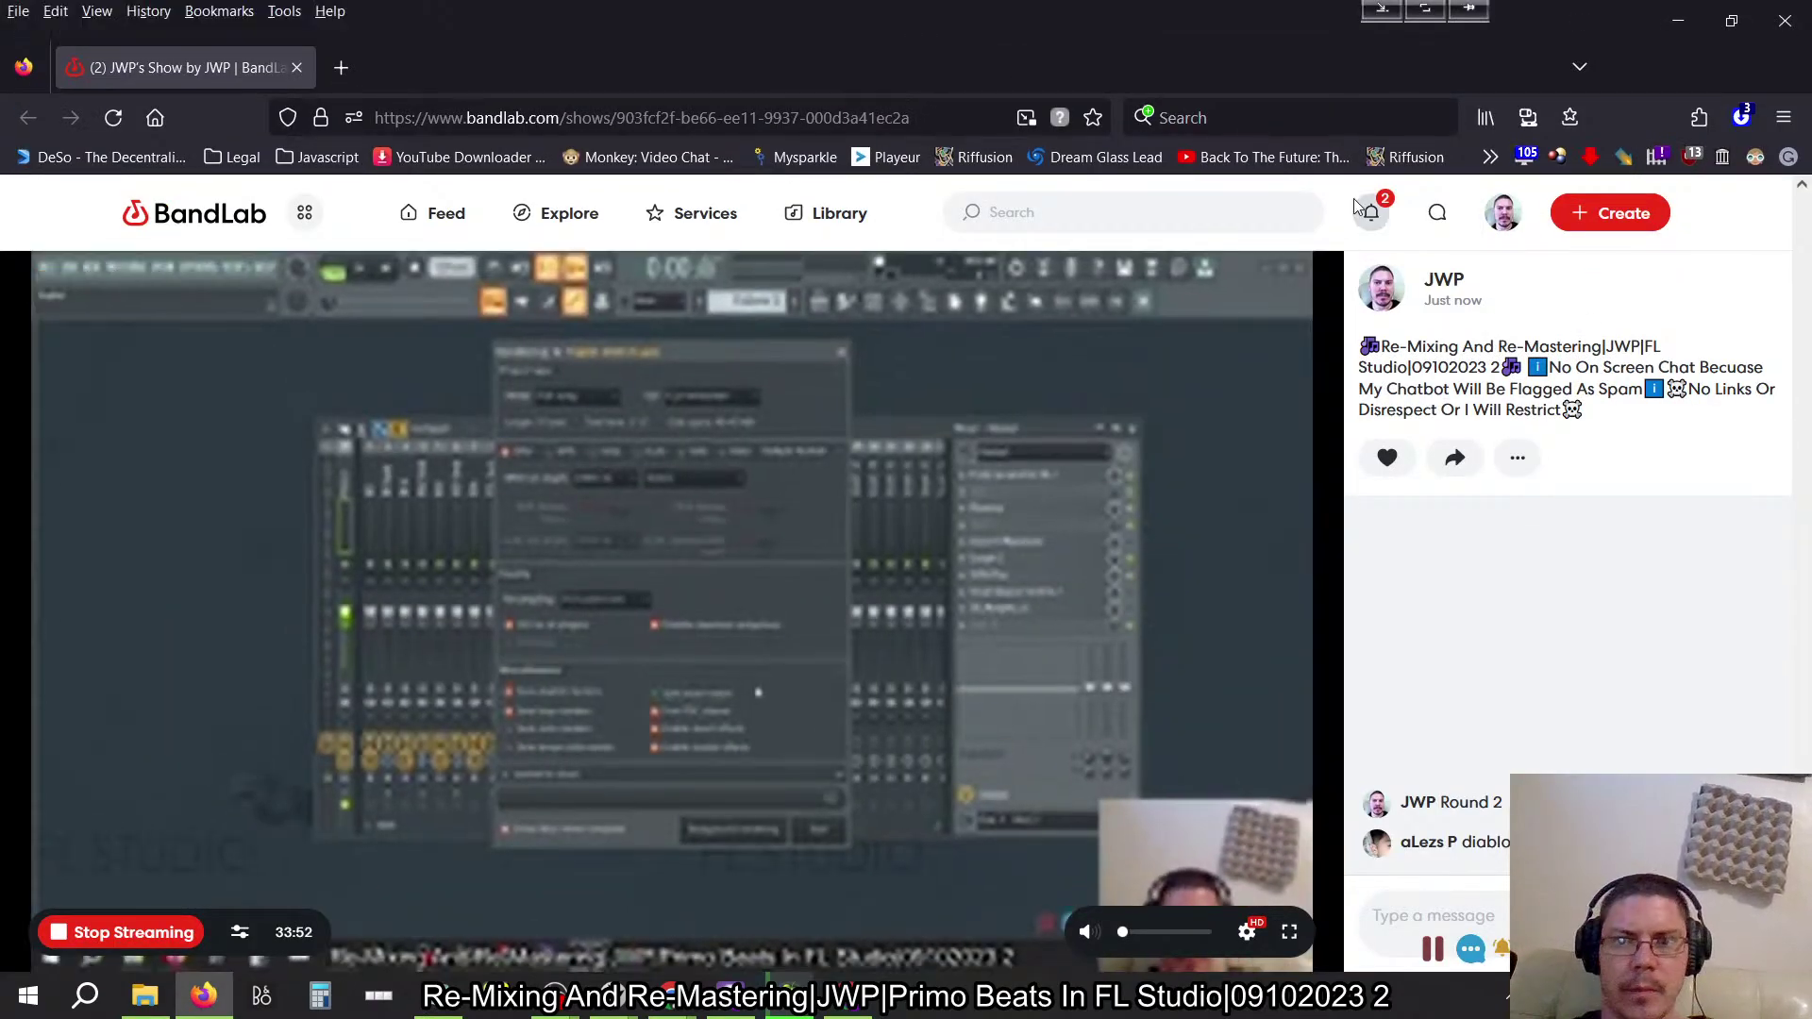
{"action": "key", "text": "alt+Tab"}
{"action": "key", "text": "alt+Tab"}
{"action": "key", "text": "alt+Tab"}
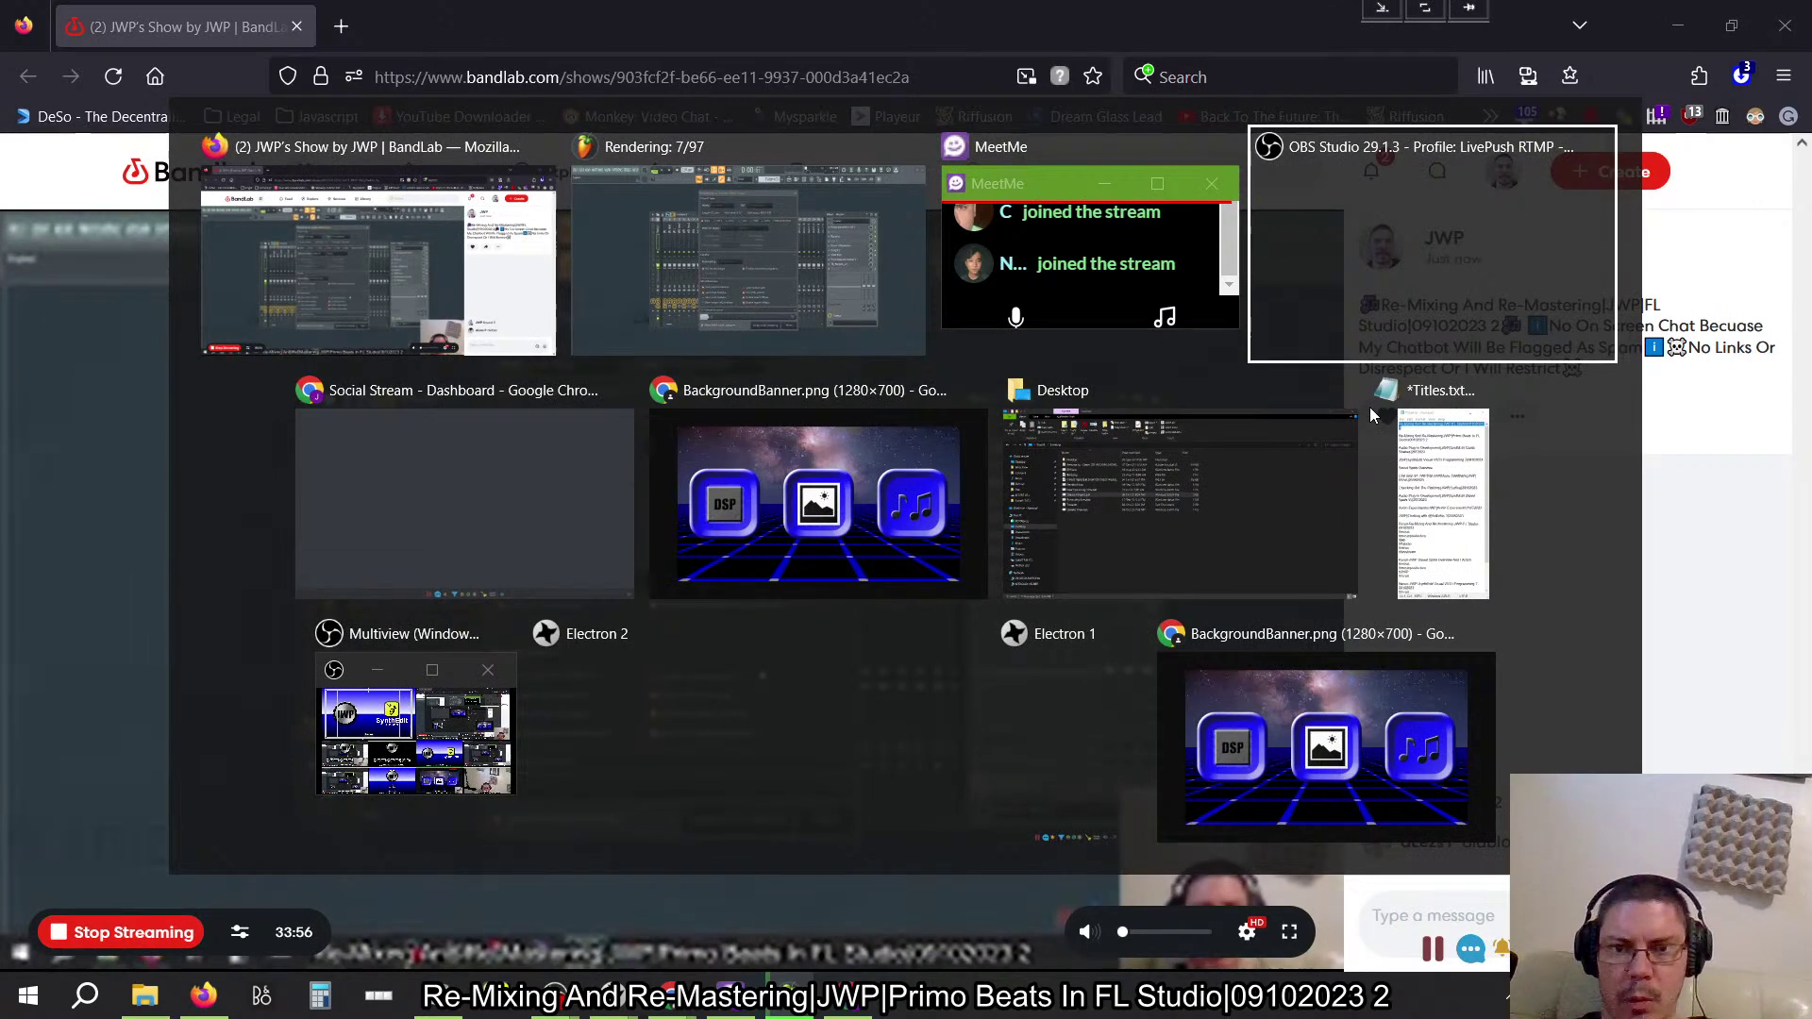
{"action": "key", "text": "alt+shift+Tab"}
{"action": "key", "text": "alt+shift+Tab"}
{"action": "key", "text": "alt+shift+Tab"}
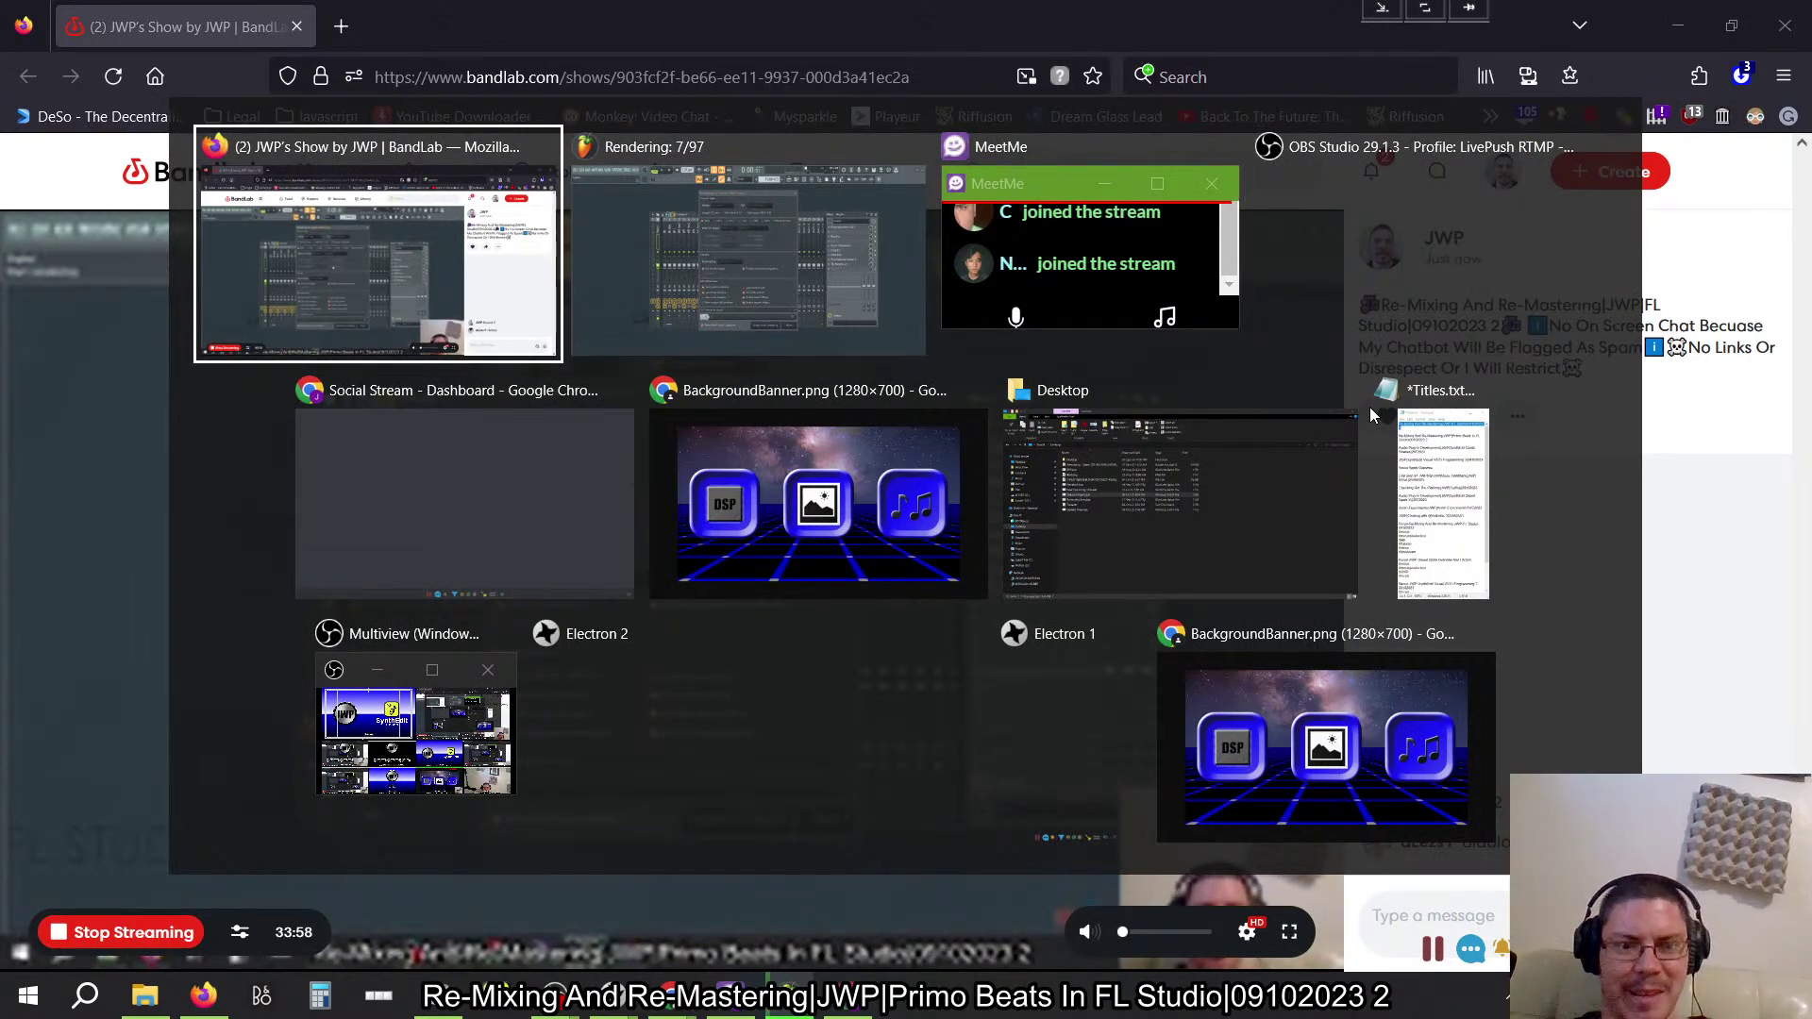
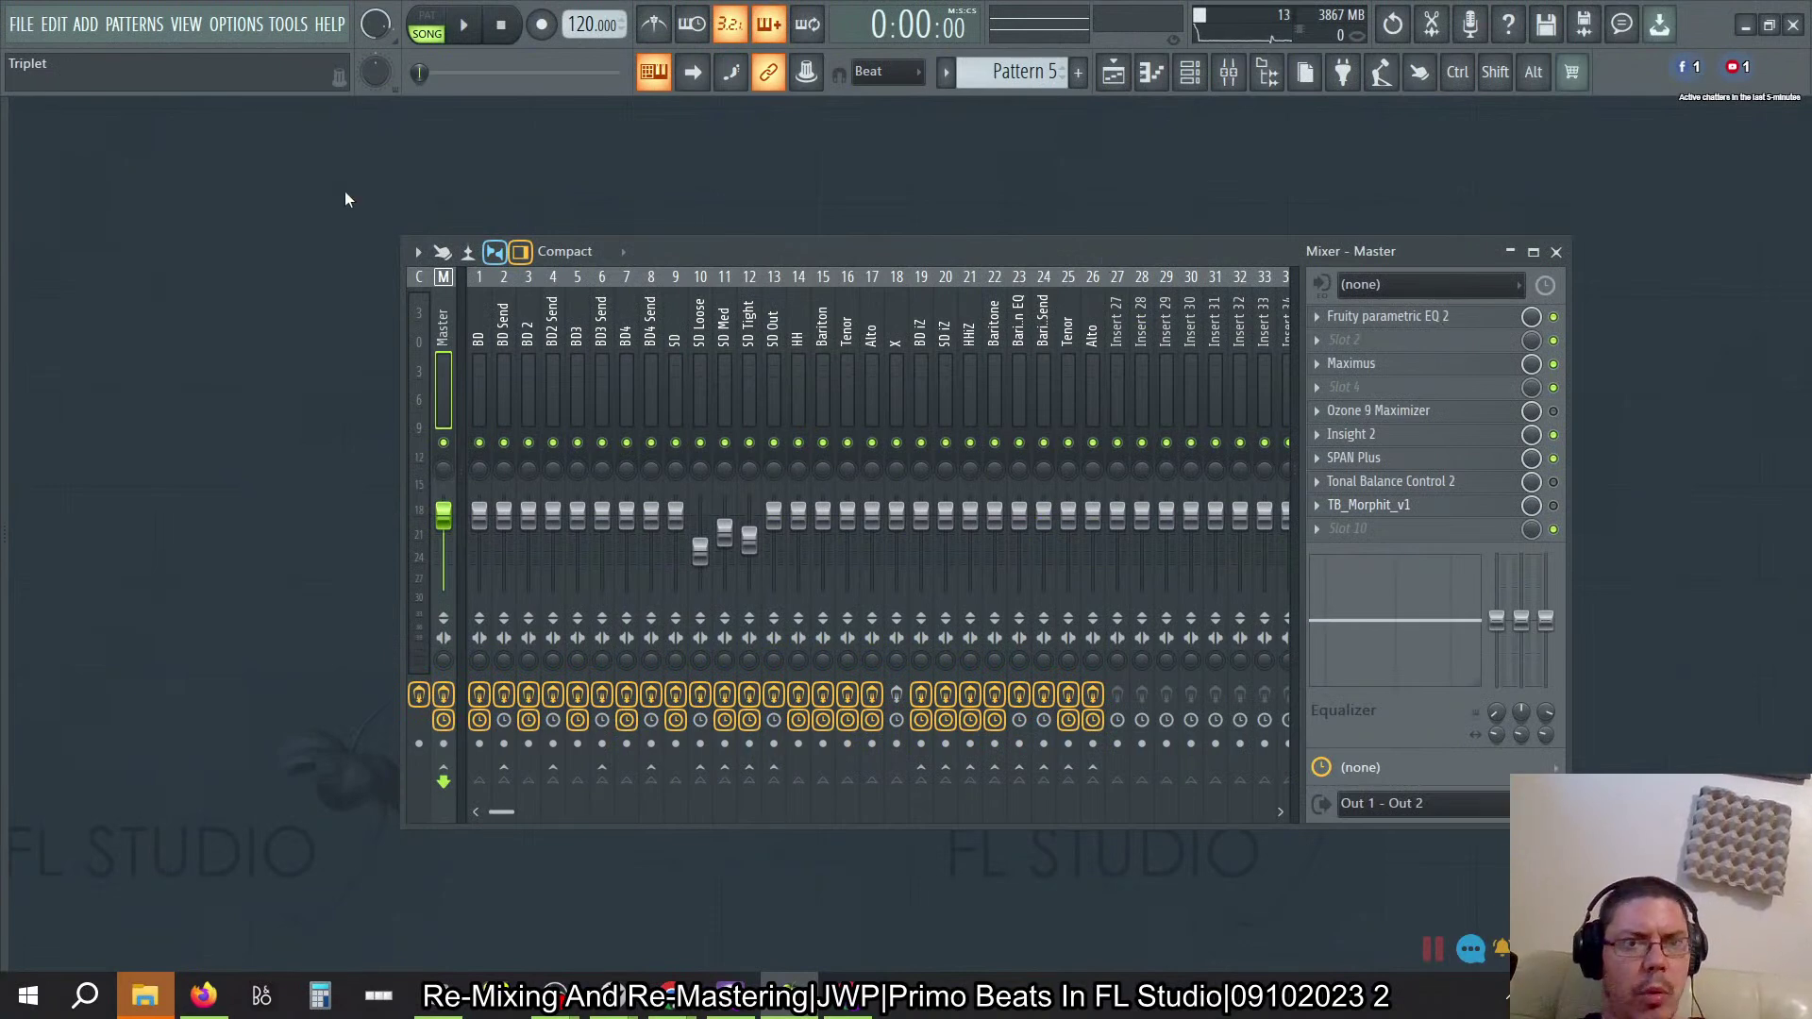
Step: Examine the effect chains of the mixer tracks from BD and the BD sends through BD iZ, SD iZ, HHiZ, Baritone and Bariton EQ
{"action": "left_click", "coordinate": [508, 312]}
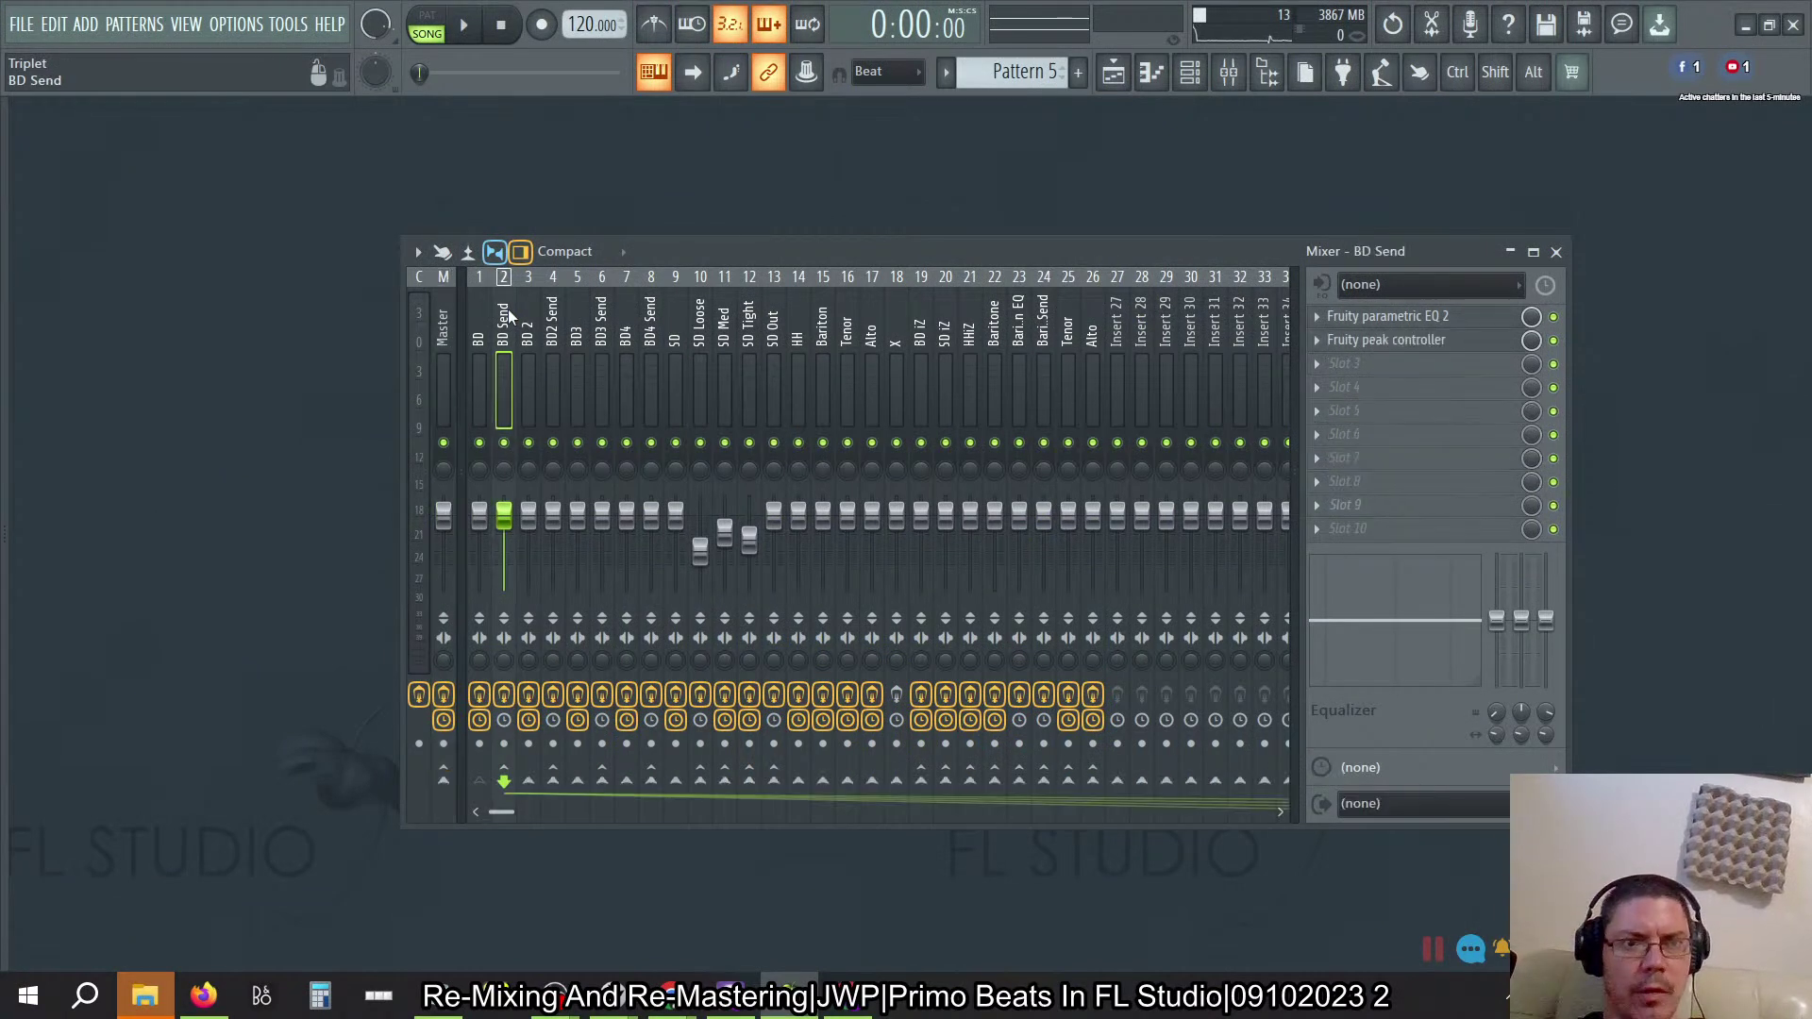
{"action": "left_click", "coordinate": [477, 324]}
{"action": "left_click", "coordinate": [504, 330]}
{"action": "left_click", "coordinate": [573, 345]}
{"action": "left_click", "coordinate": [601, 335]}
{"action": "left_click", "coordinate": [650, 331]}
{"action": "left_click", "coordinate": [954, 308]}
{"action": "left_click", "coordinate": [933, 325]}
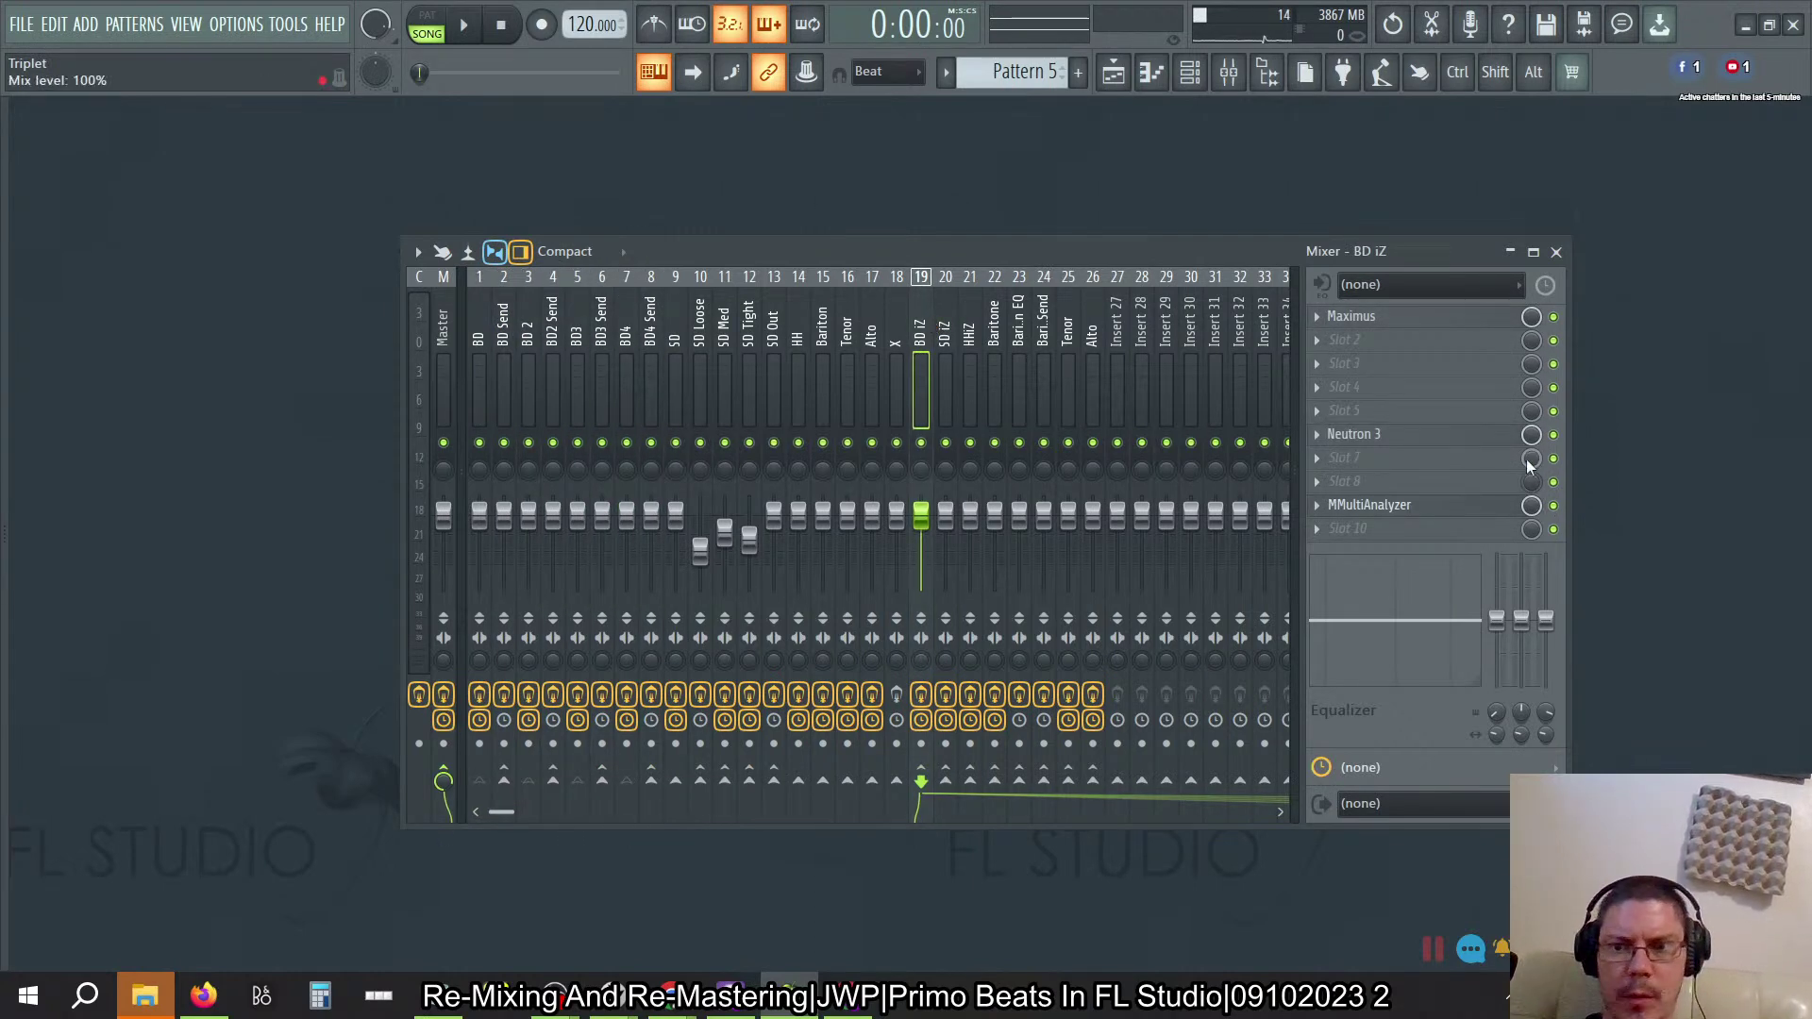
{"action": "left_click", "coordinate": [947, 324]}
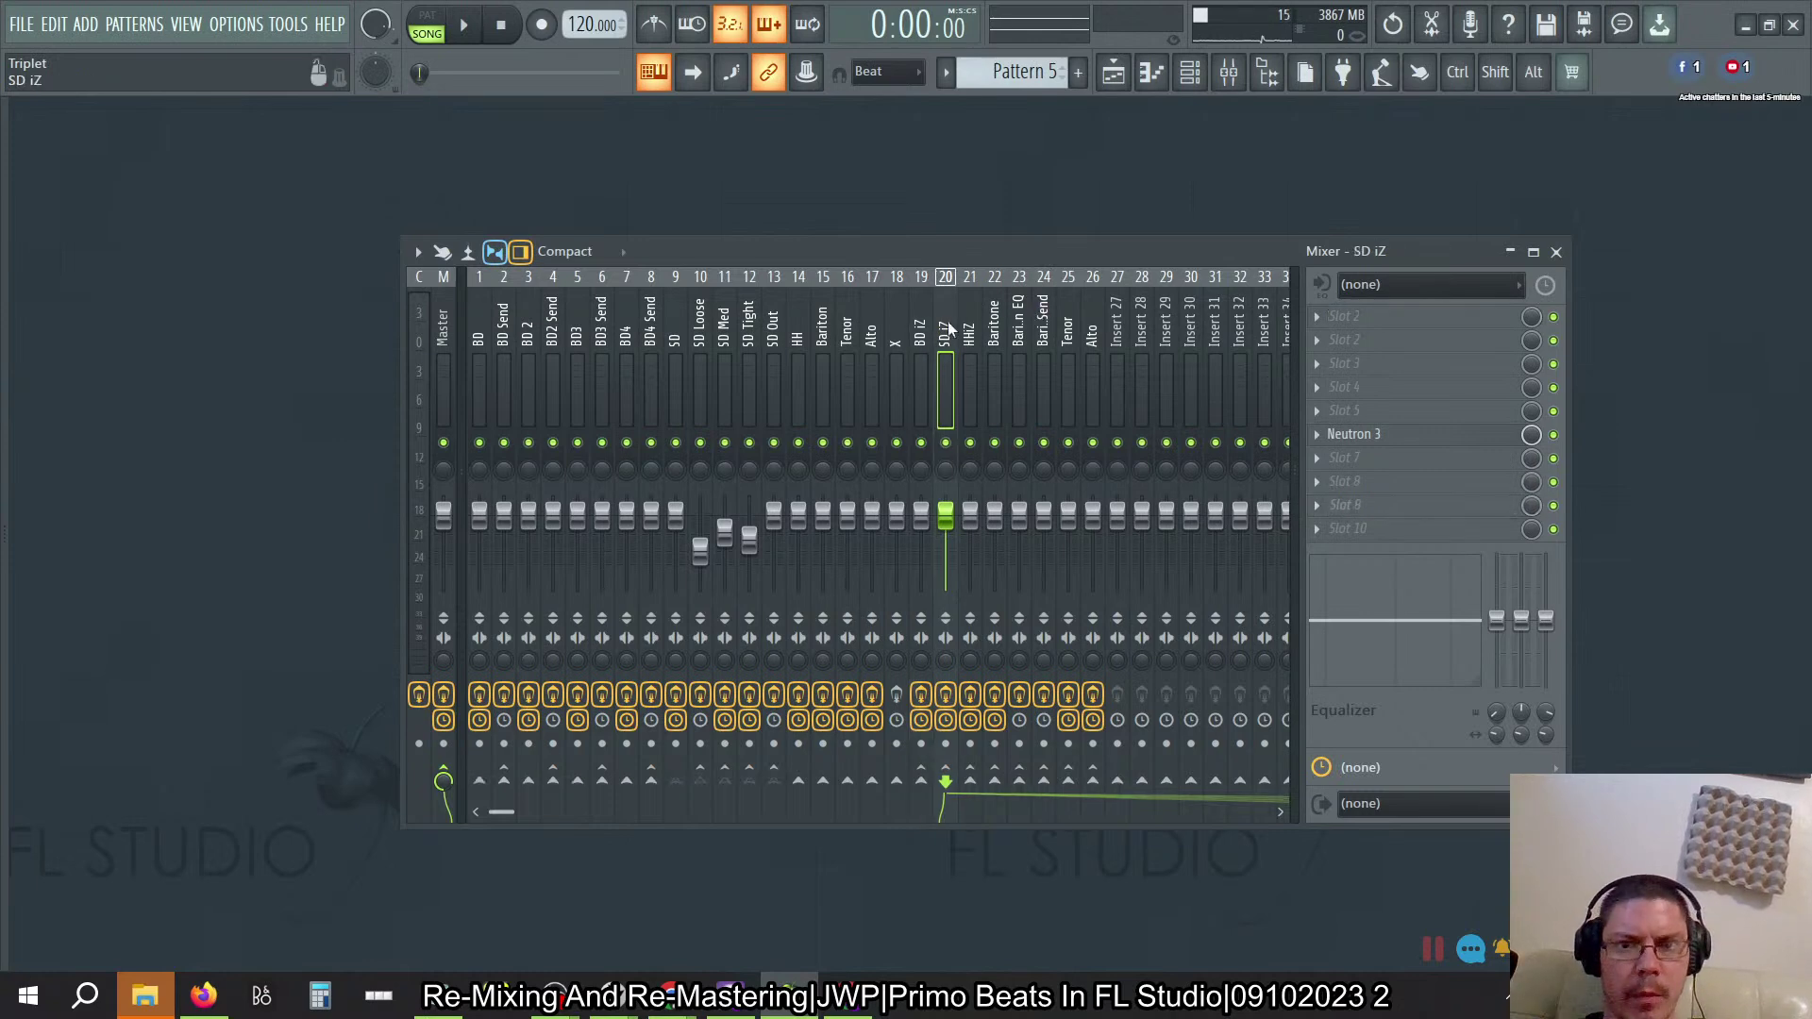
{"action": "left_click", "coordinate": [967, 328]}
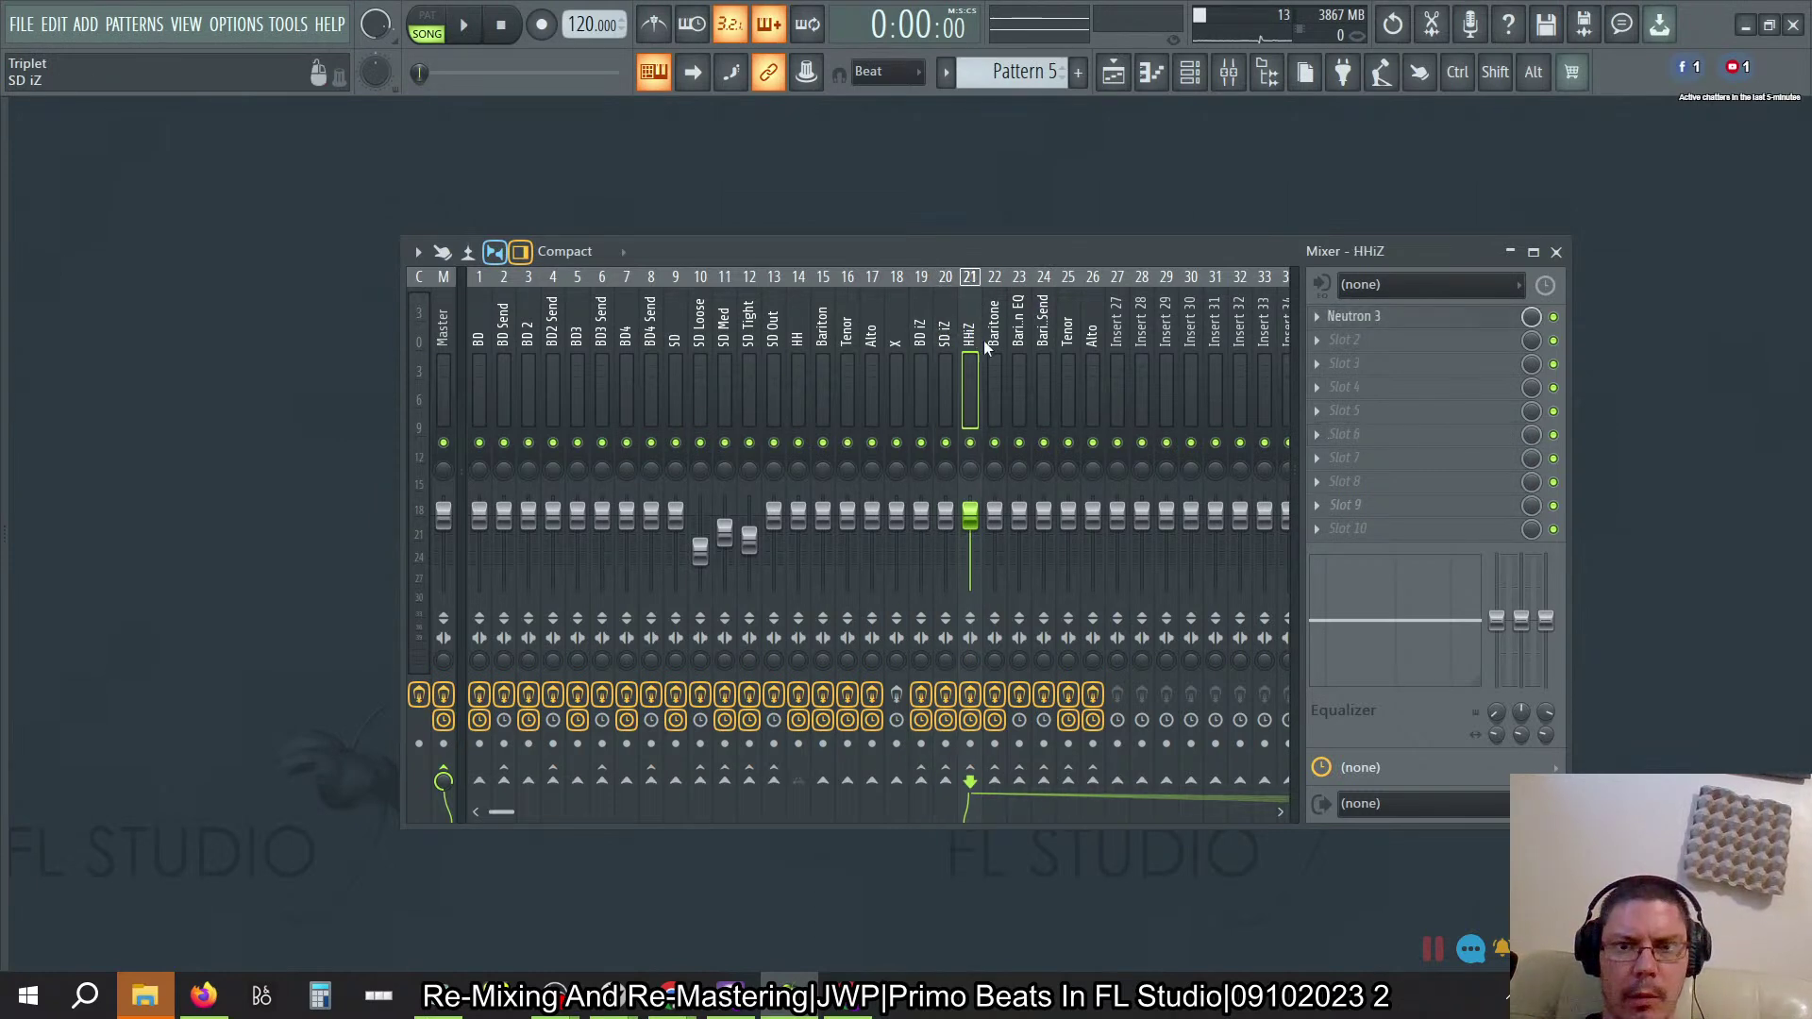
{"action": "left_click", "coordinate": [1002, 347]}
{"action": "left_click", "coordinate": [1016, 341]}
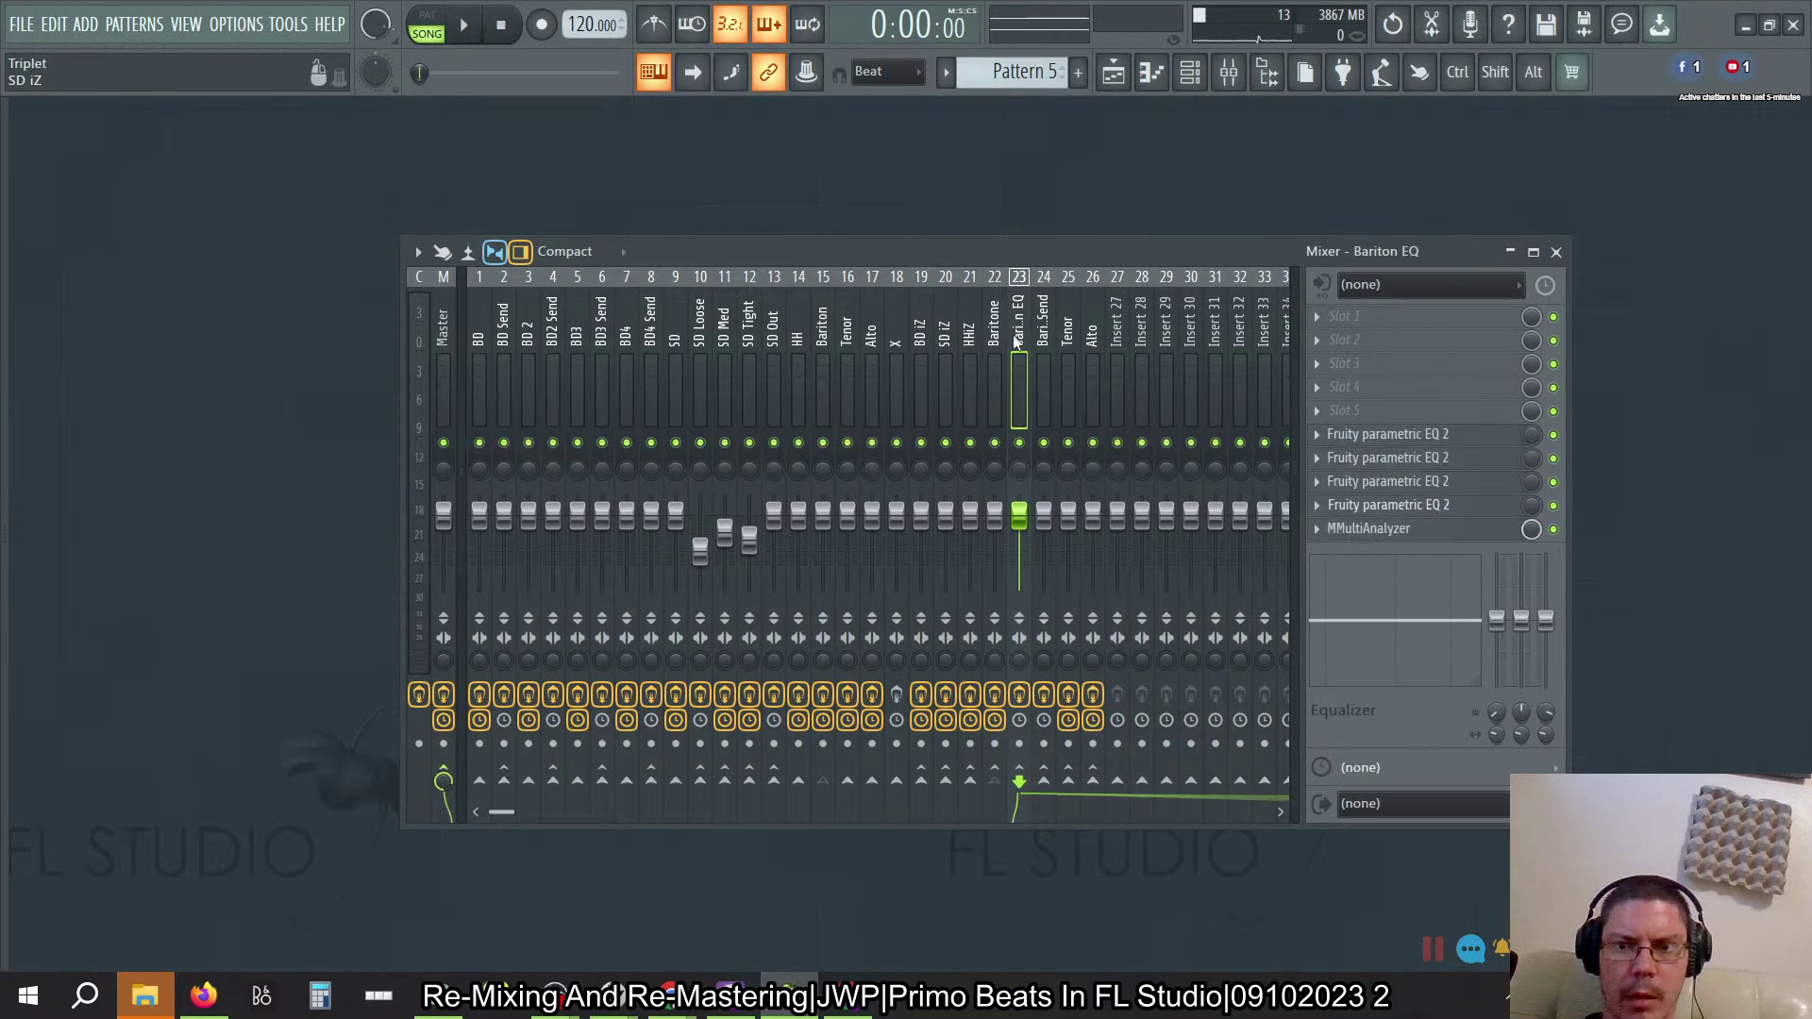
Step: Go through the four Fruity parametric EQ 2 instances on the Bariton EQ track and enable linear phase in each
{"action": "left_click", "coordinate": [1499, 436]}
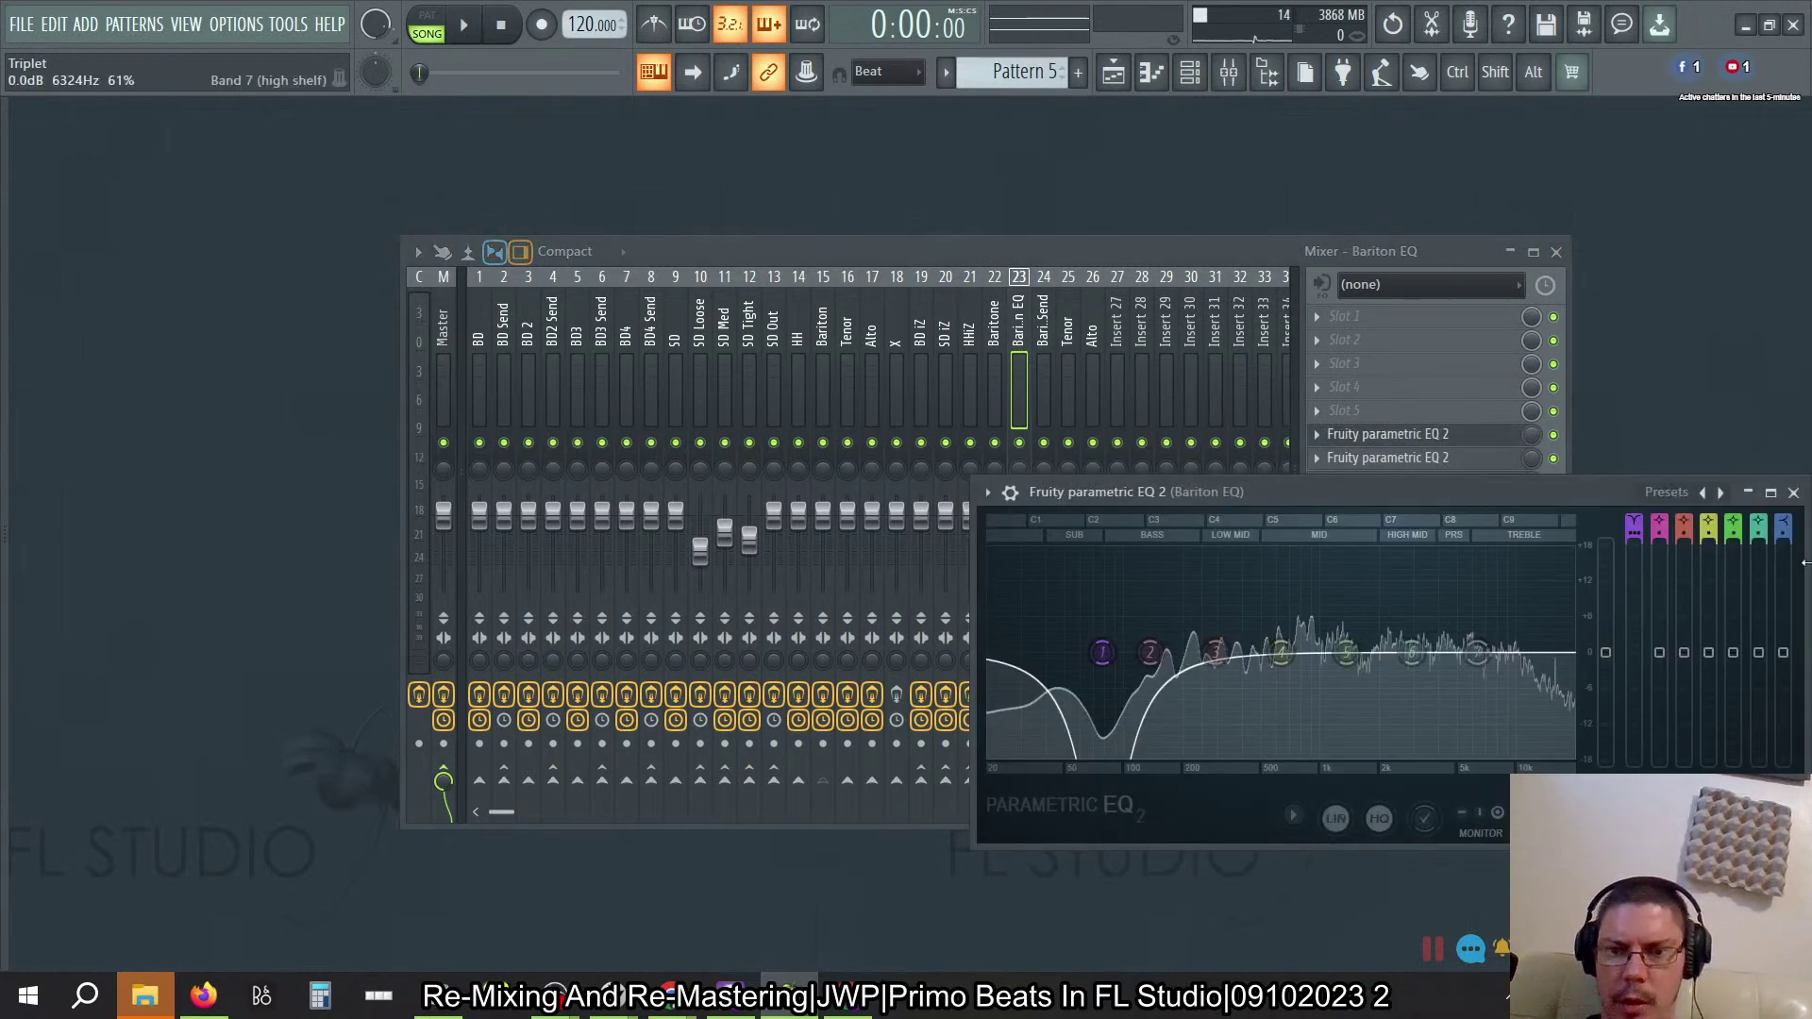
{"action": "left_click", "coordinate": [1793, 491]}
{"action": "left_click", "coordinate": [1351, 459]}
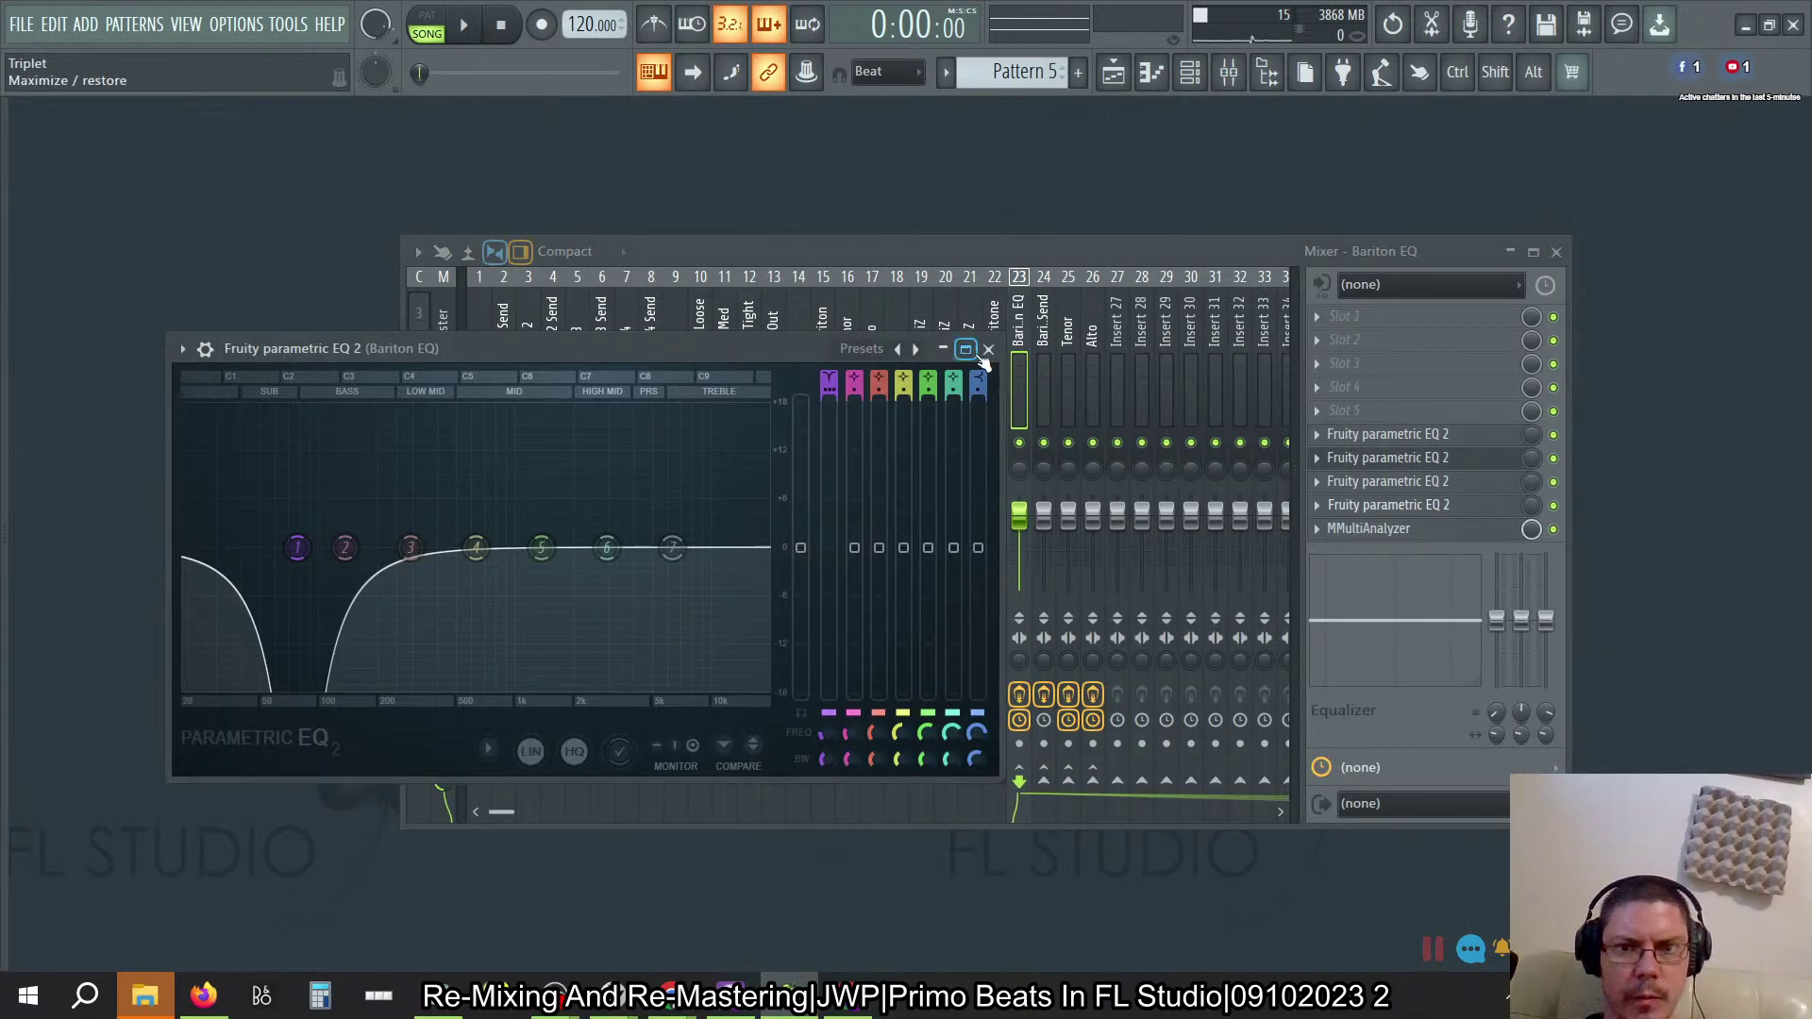
{"action": "left_click", "coordinate": [987, 350]}
{"action": "left_click", "coordinate": [1378, 481]}
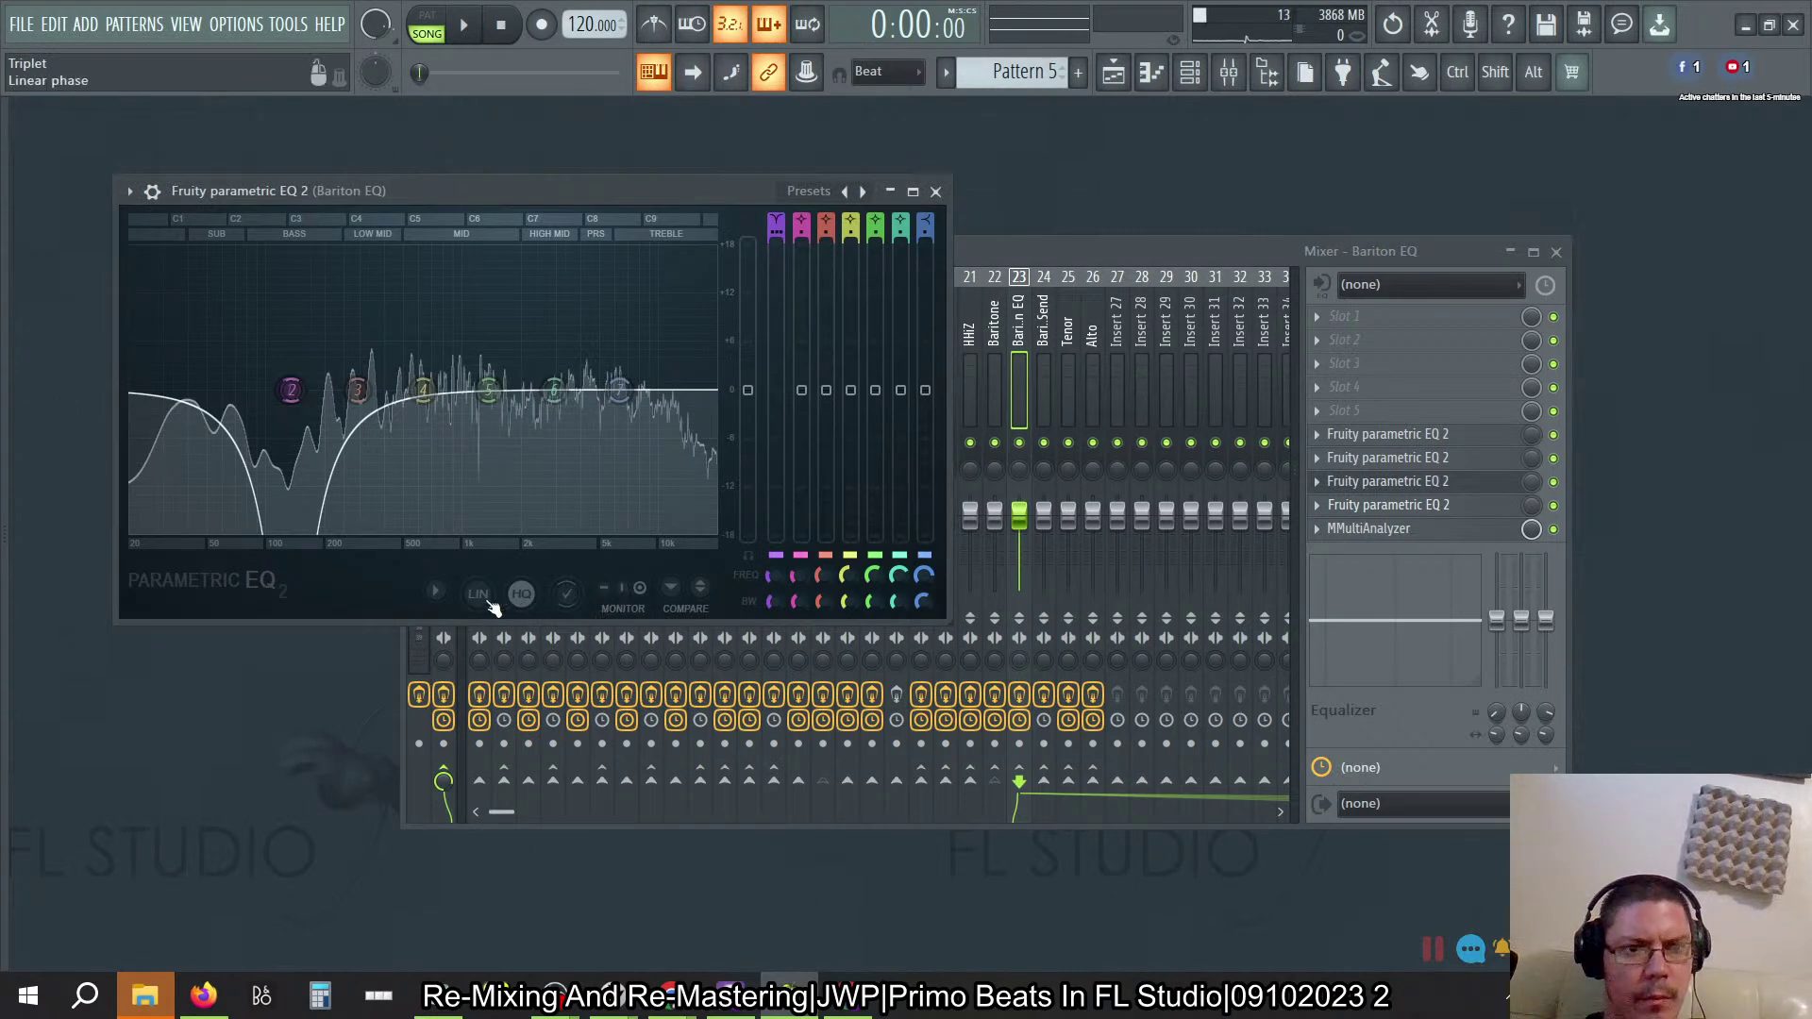
{"action": "left_click", "coordinate": [935, 191]}
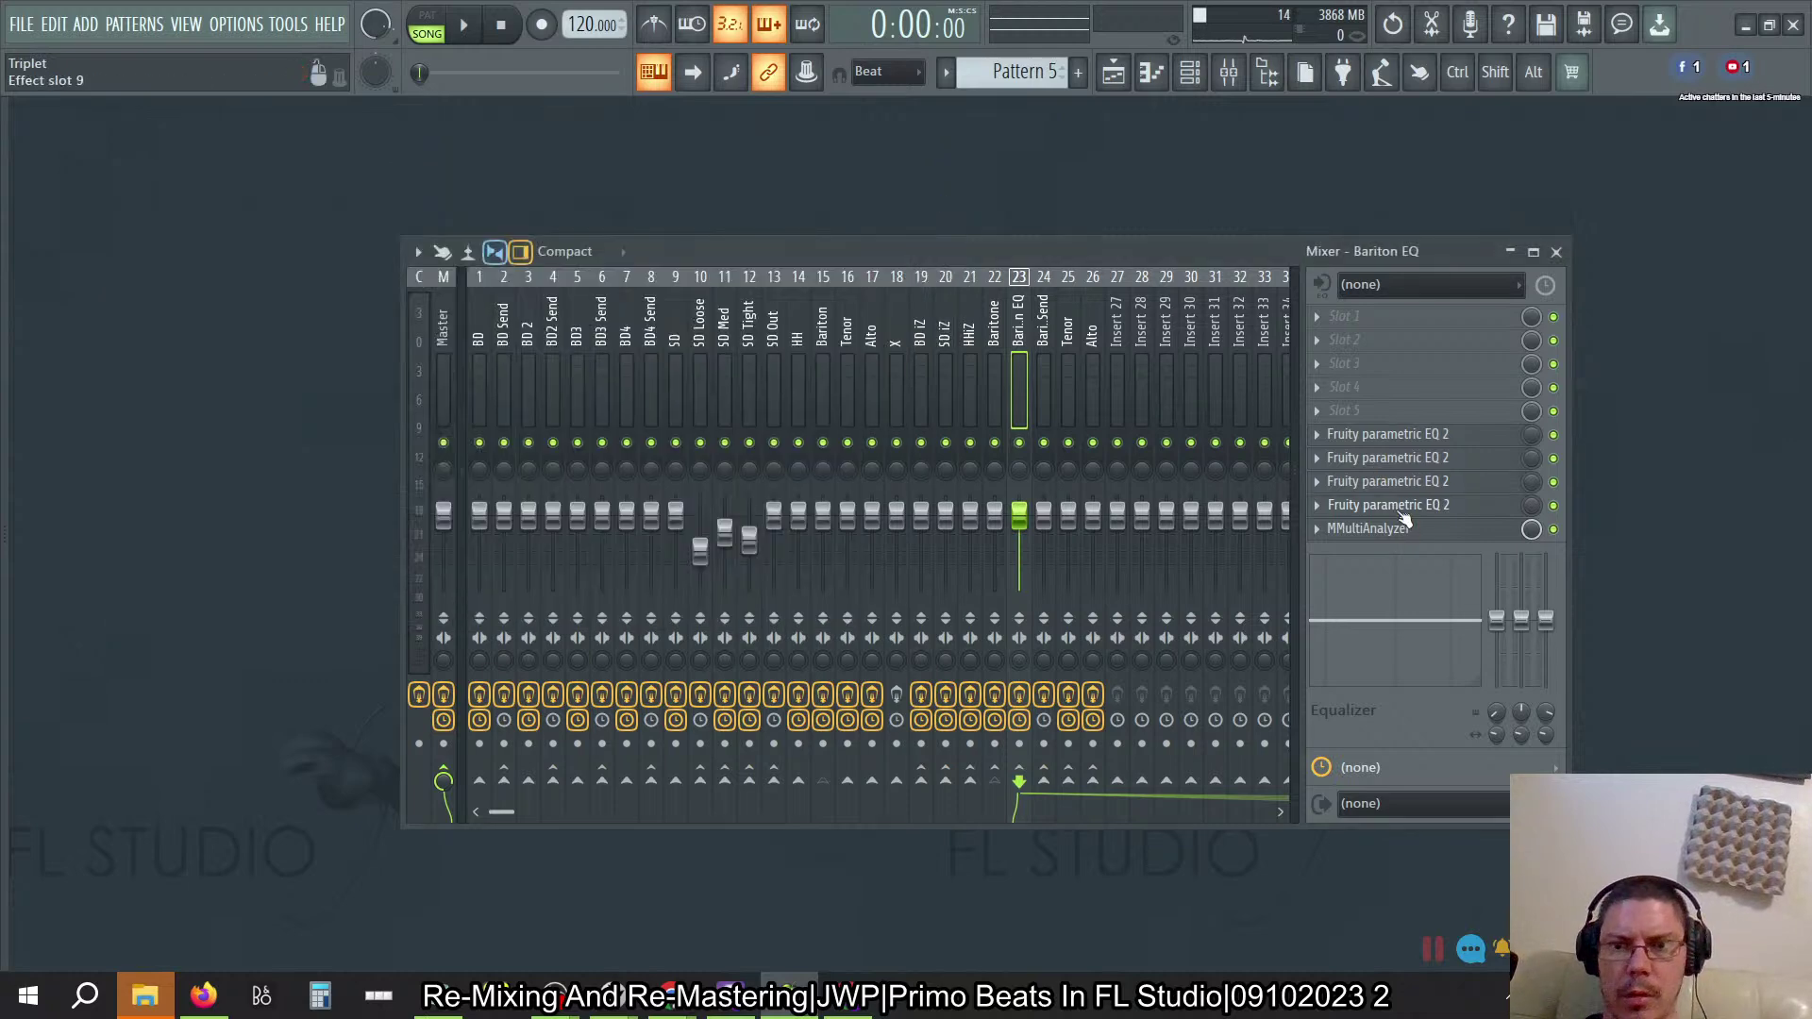
{"action": "left_click", "coordinate": [1395, 506]}
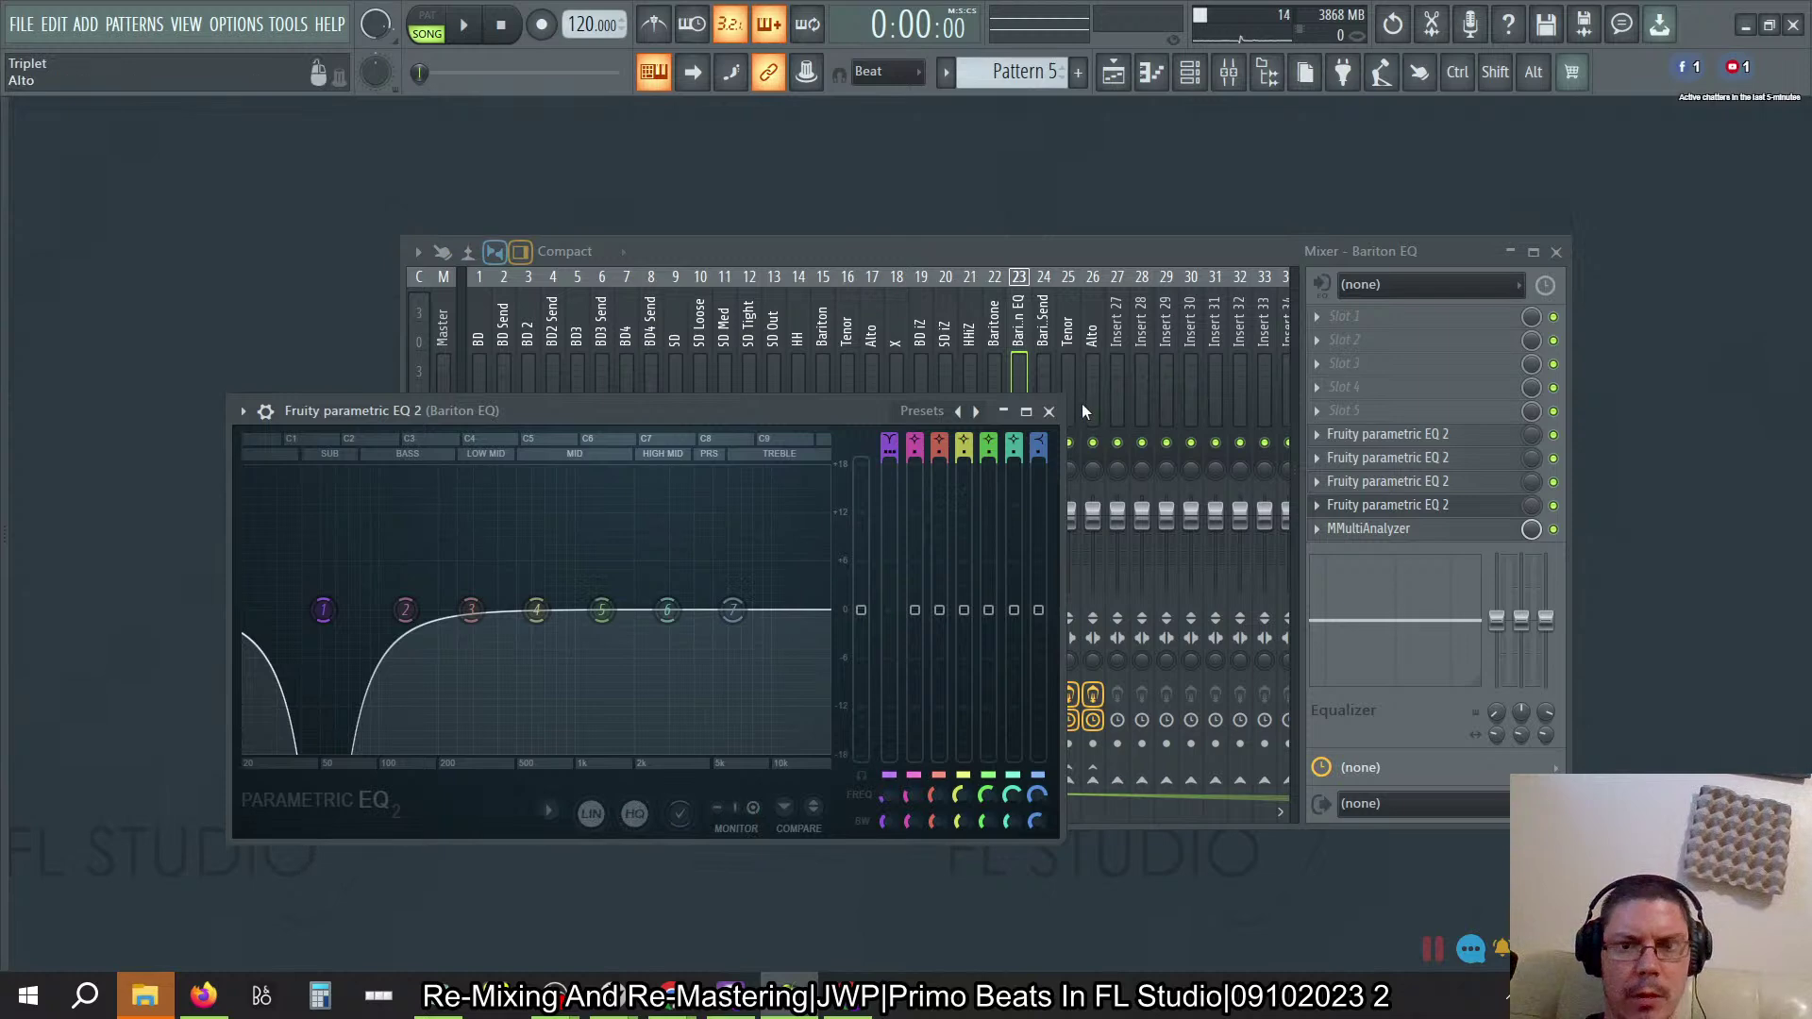
{"action": "left_click", "coordinate": [1052, 413]}
Step: Select the Tenor insert on mixer track 25 and enable linear phase in its Fruity parametric EQ 2 instances
{"action": "left_click", "coordinate": [1041, 322]}
{"action": "left_click", "coordinate": [1088, 329]}
{"action": "left_click", "coordinate": [1073, 324]}
{"action": "left_click", "coordinate": [1472, 341]}
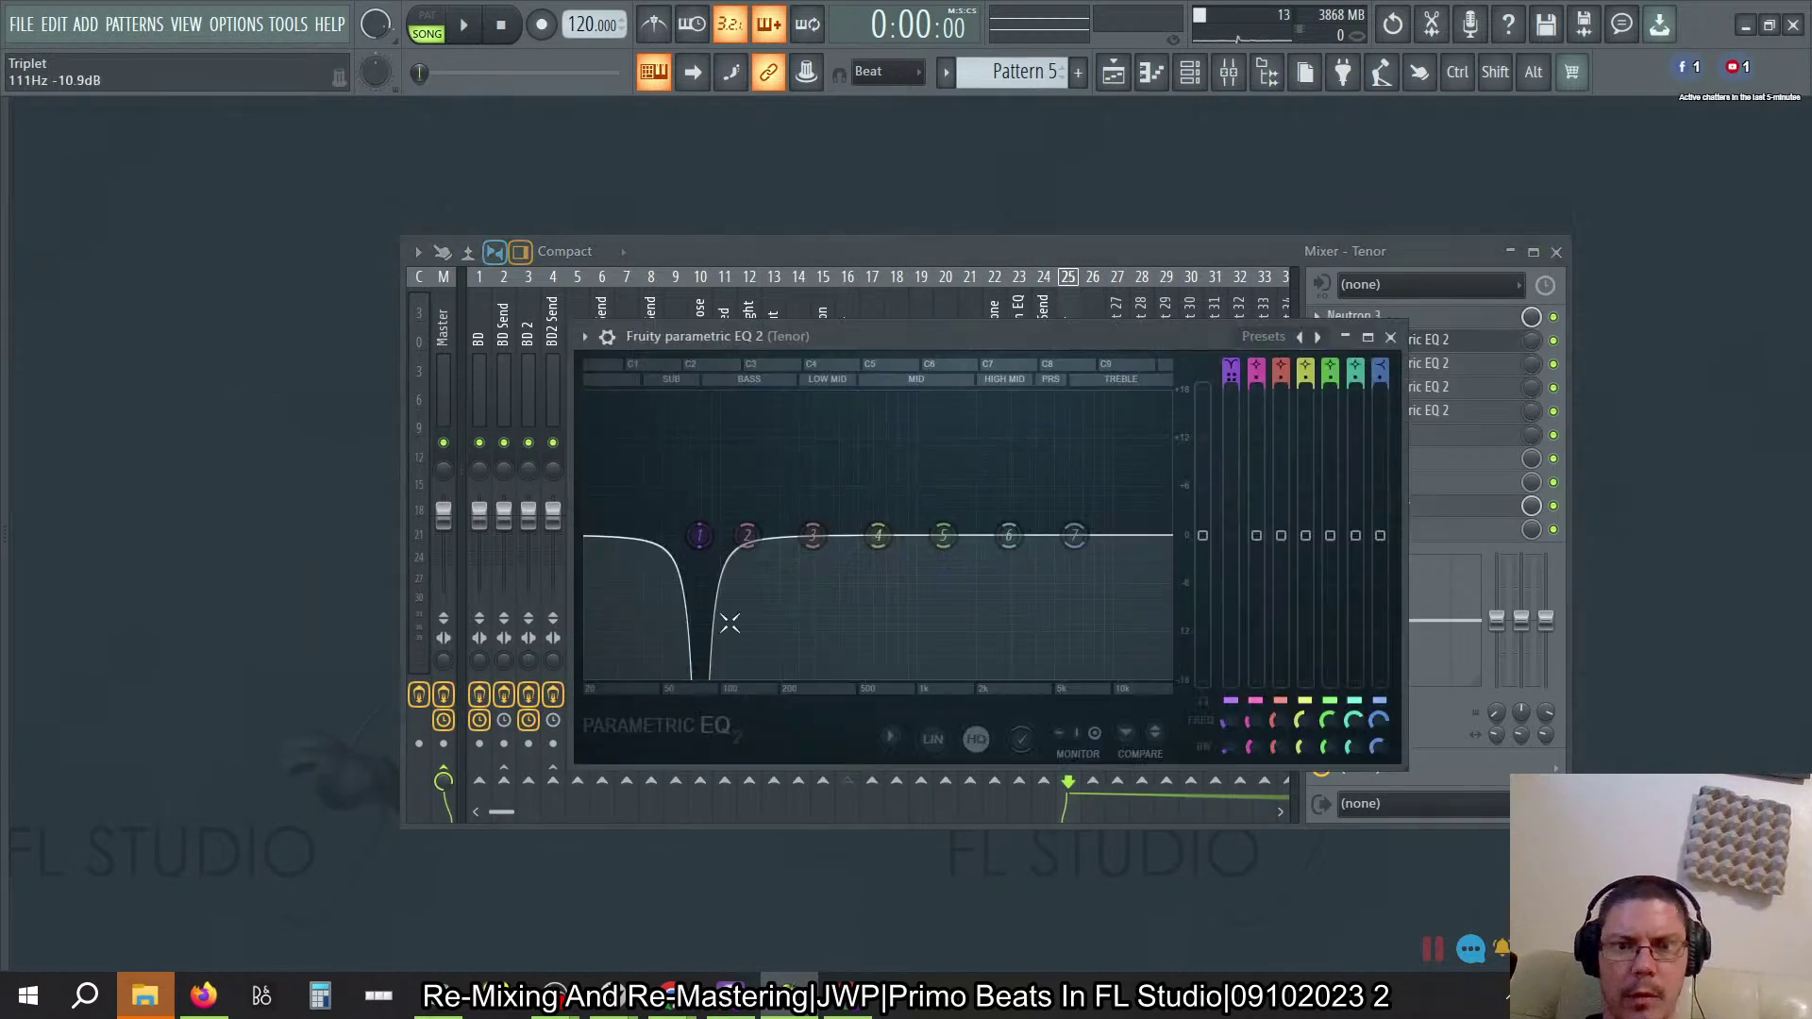
{"action": "left_click", "coordinate": [1390, 337]}
{"action": "left_click", "coordinate": [1390, 369]}
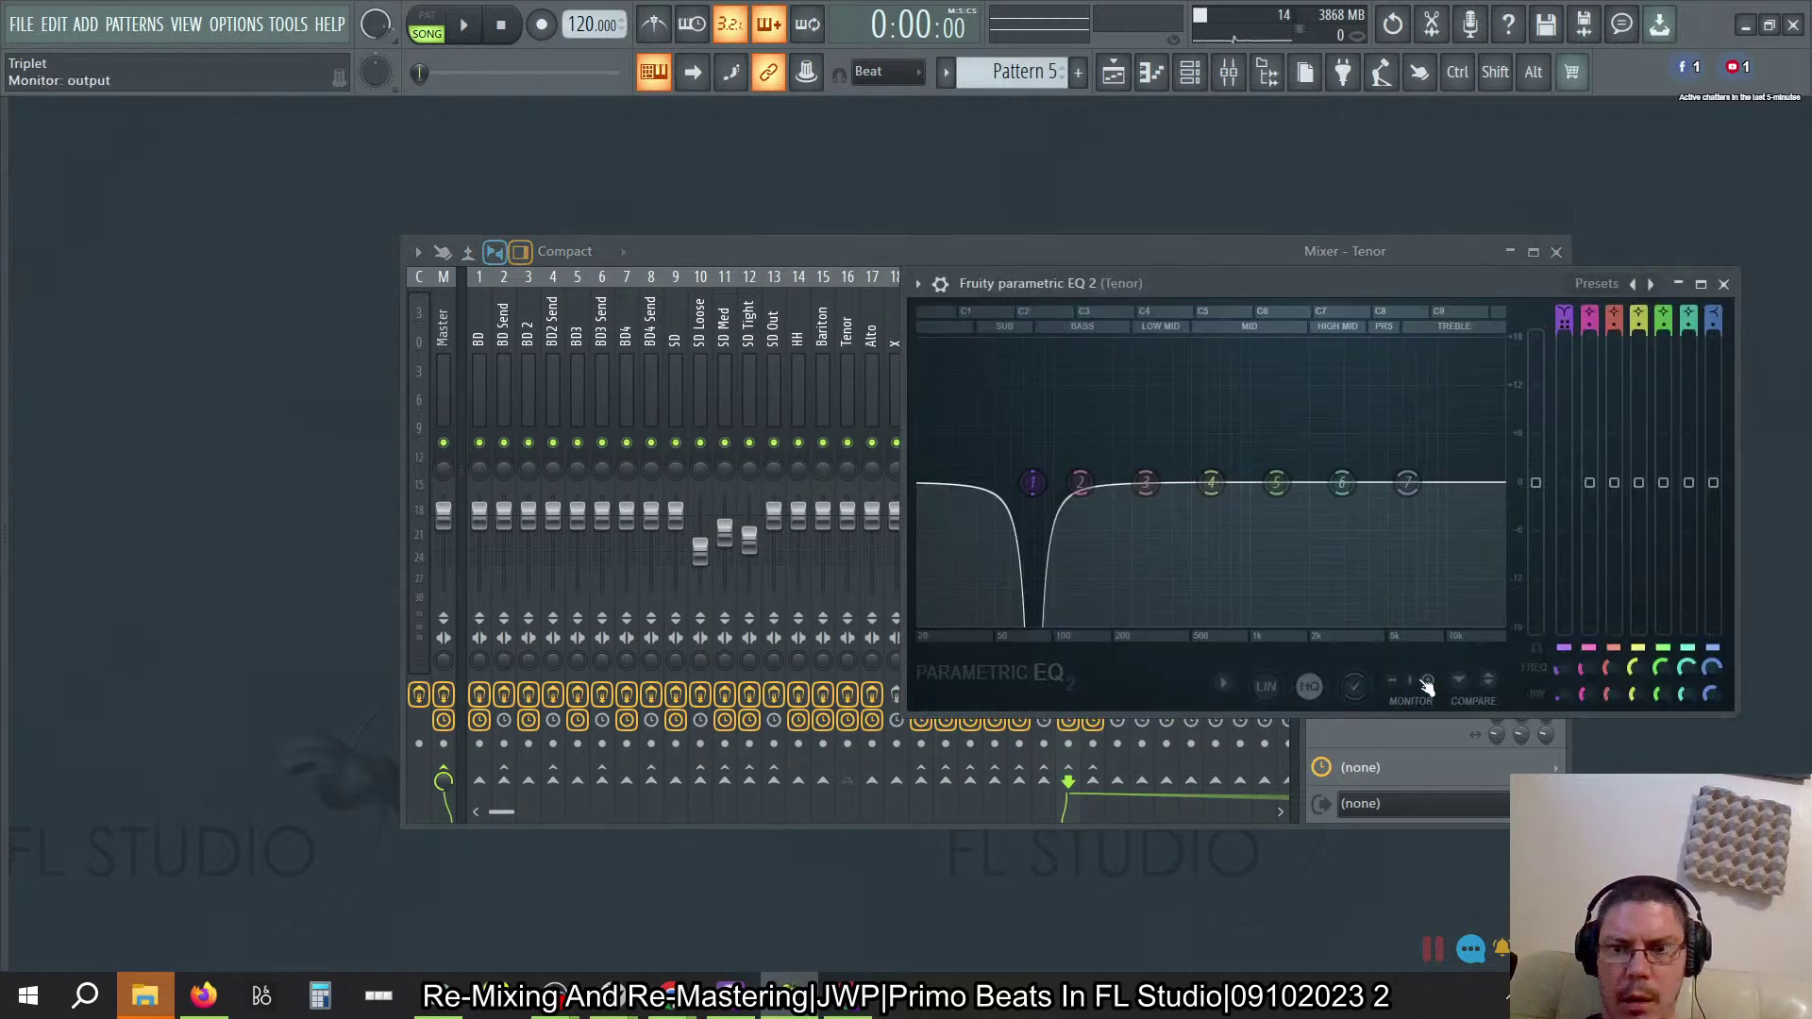
{"action": "left_click", "coordinate": [1725, 285]}
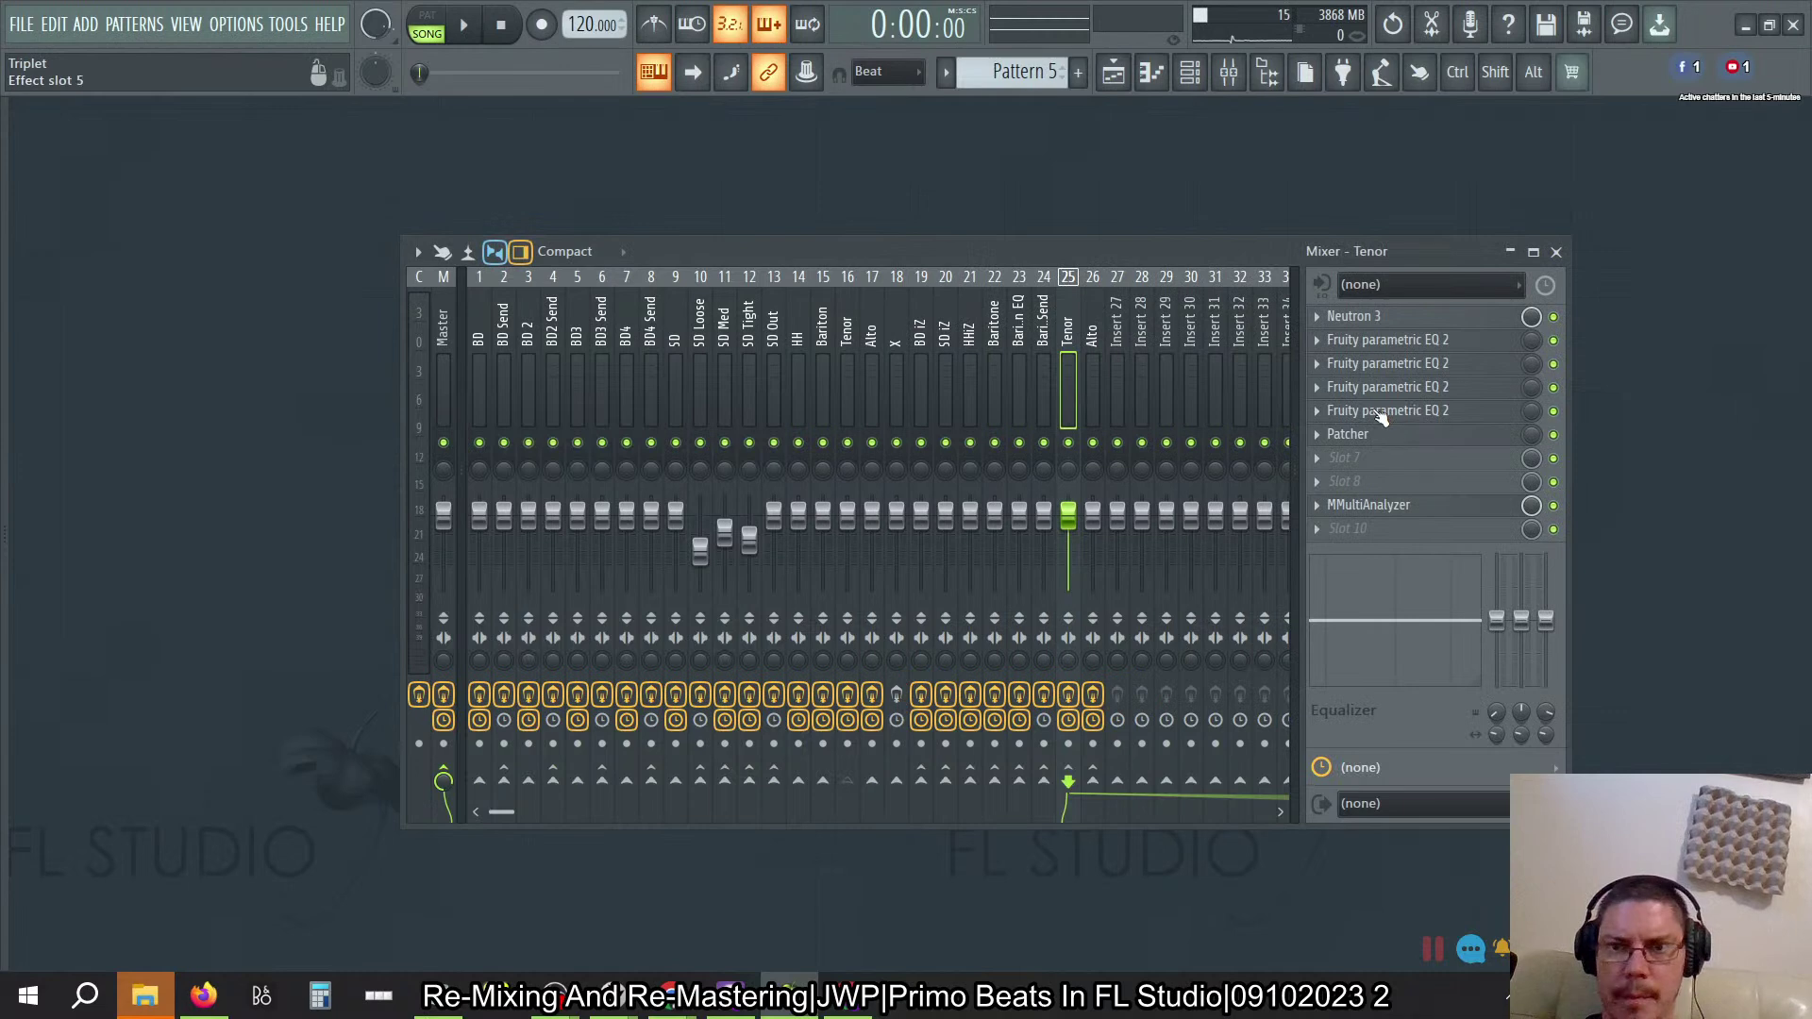
{"action": "left_click", "coordinate": [1395, 388]}
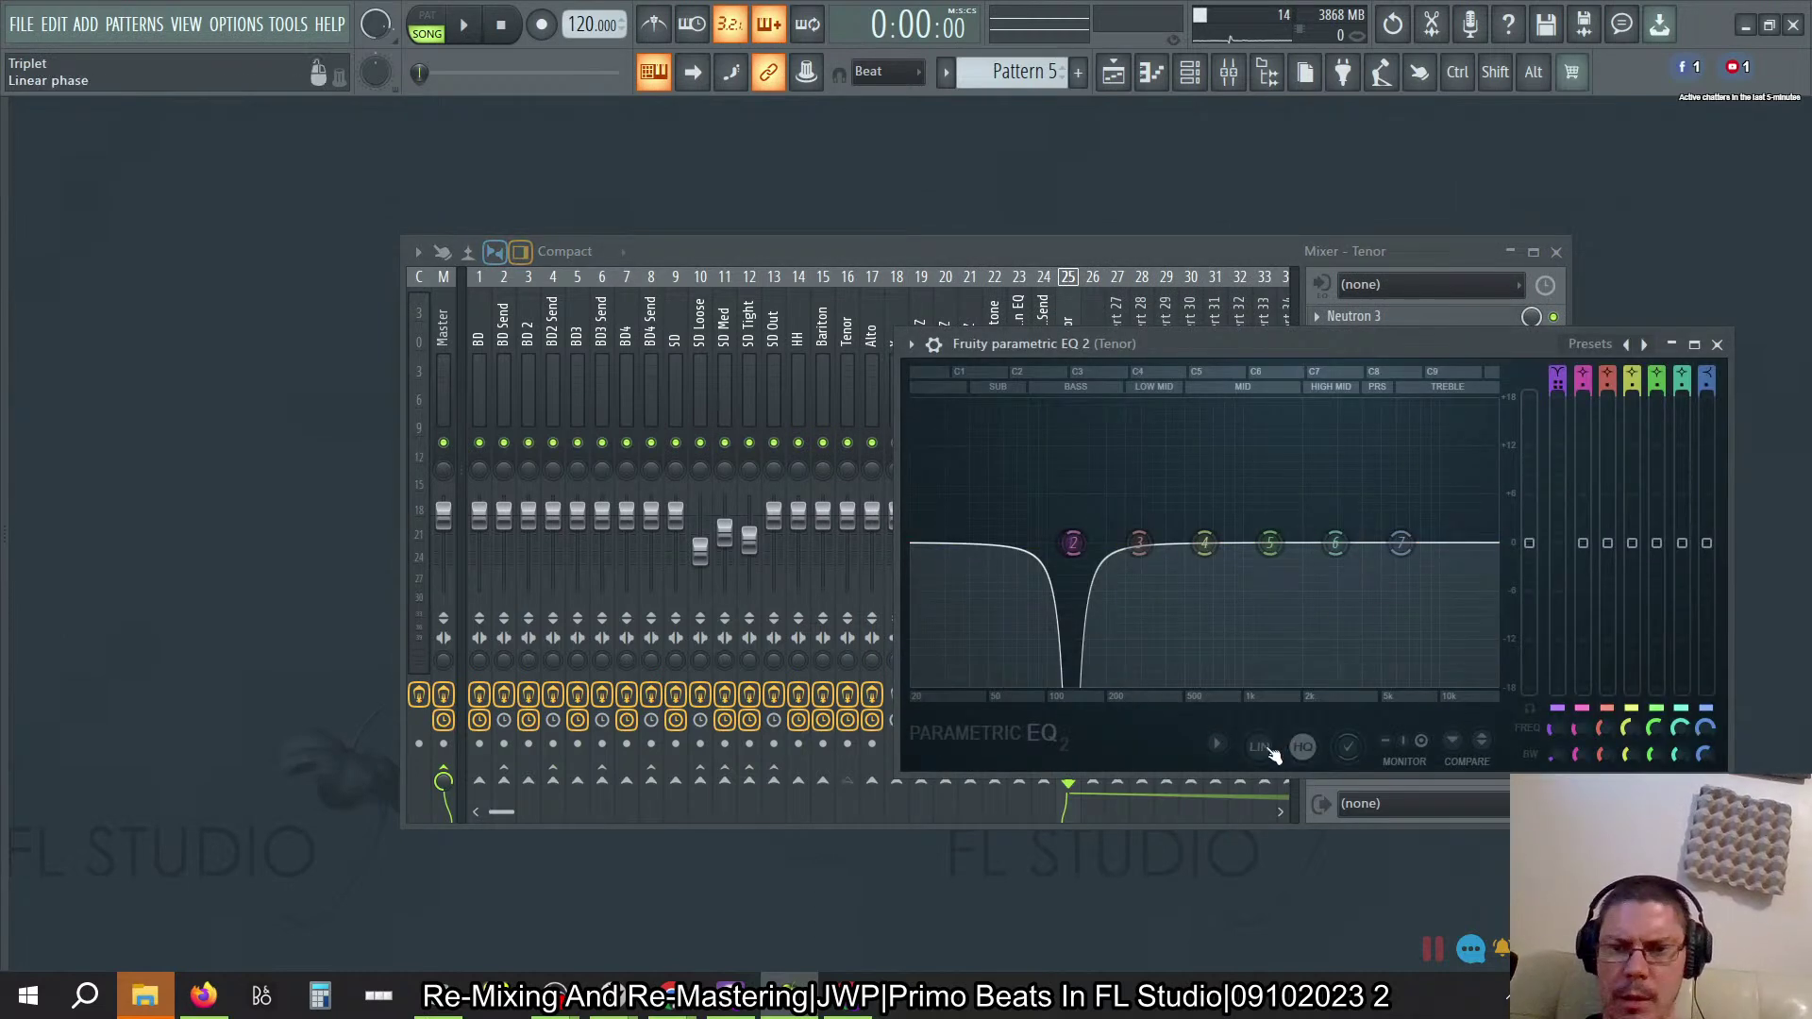
{"action": "left_click", "coordinate": [1717, 344]}
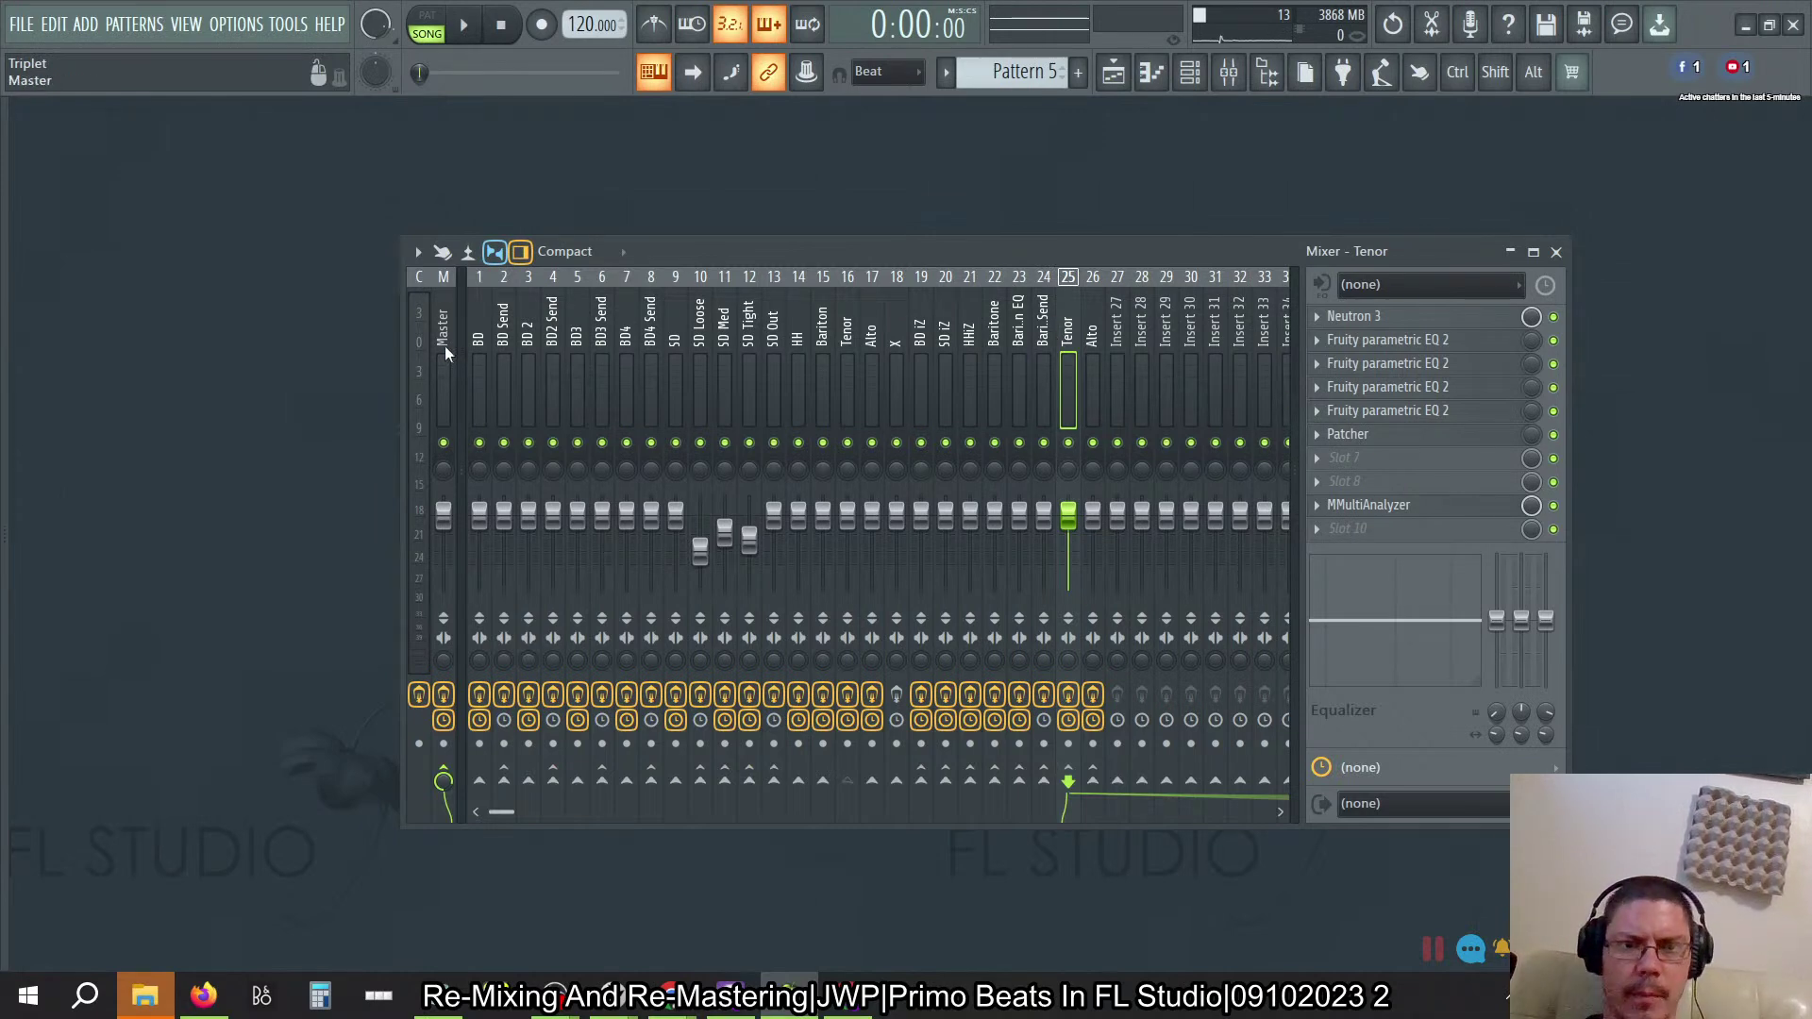
Step: Open the Control Surface on the Current mixer track and test its BD Width knob against the first EQ on Tenor track 25
{"action": "left_click", "coordinate": [422, 327]}
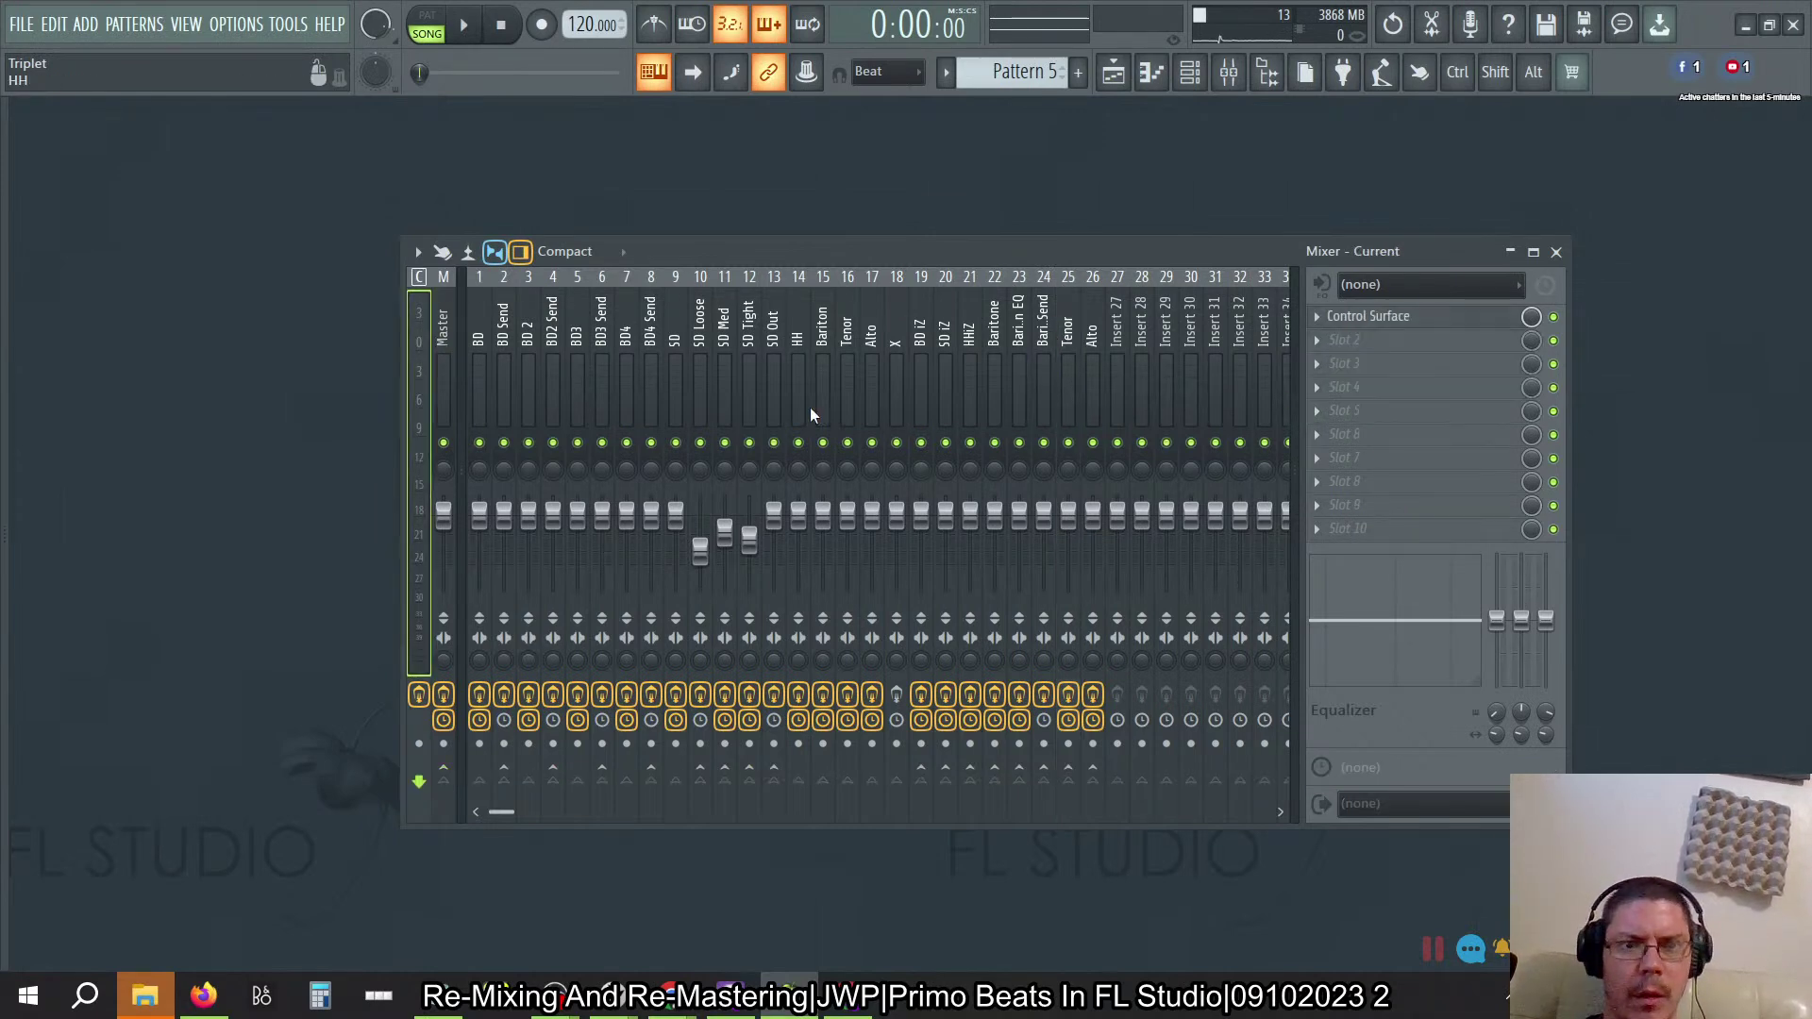
{"action": "left_click", "coordinate": [1370, 321]}
{"action": "left_click", "coordinate": [1069, 326]}
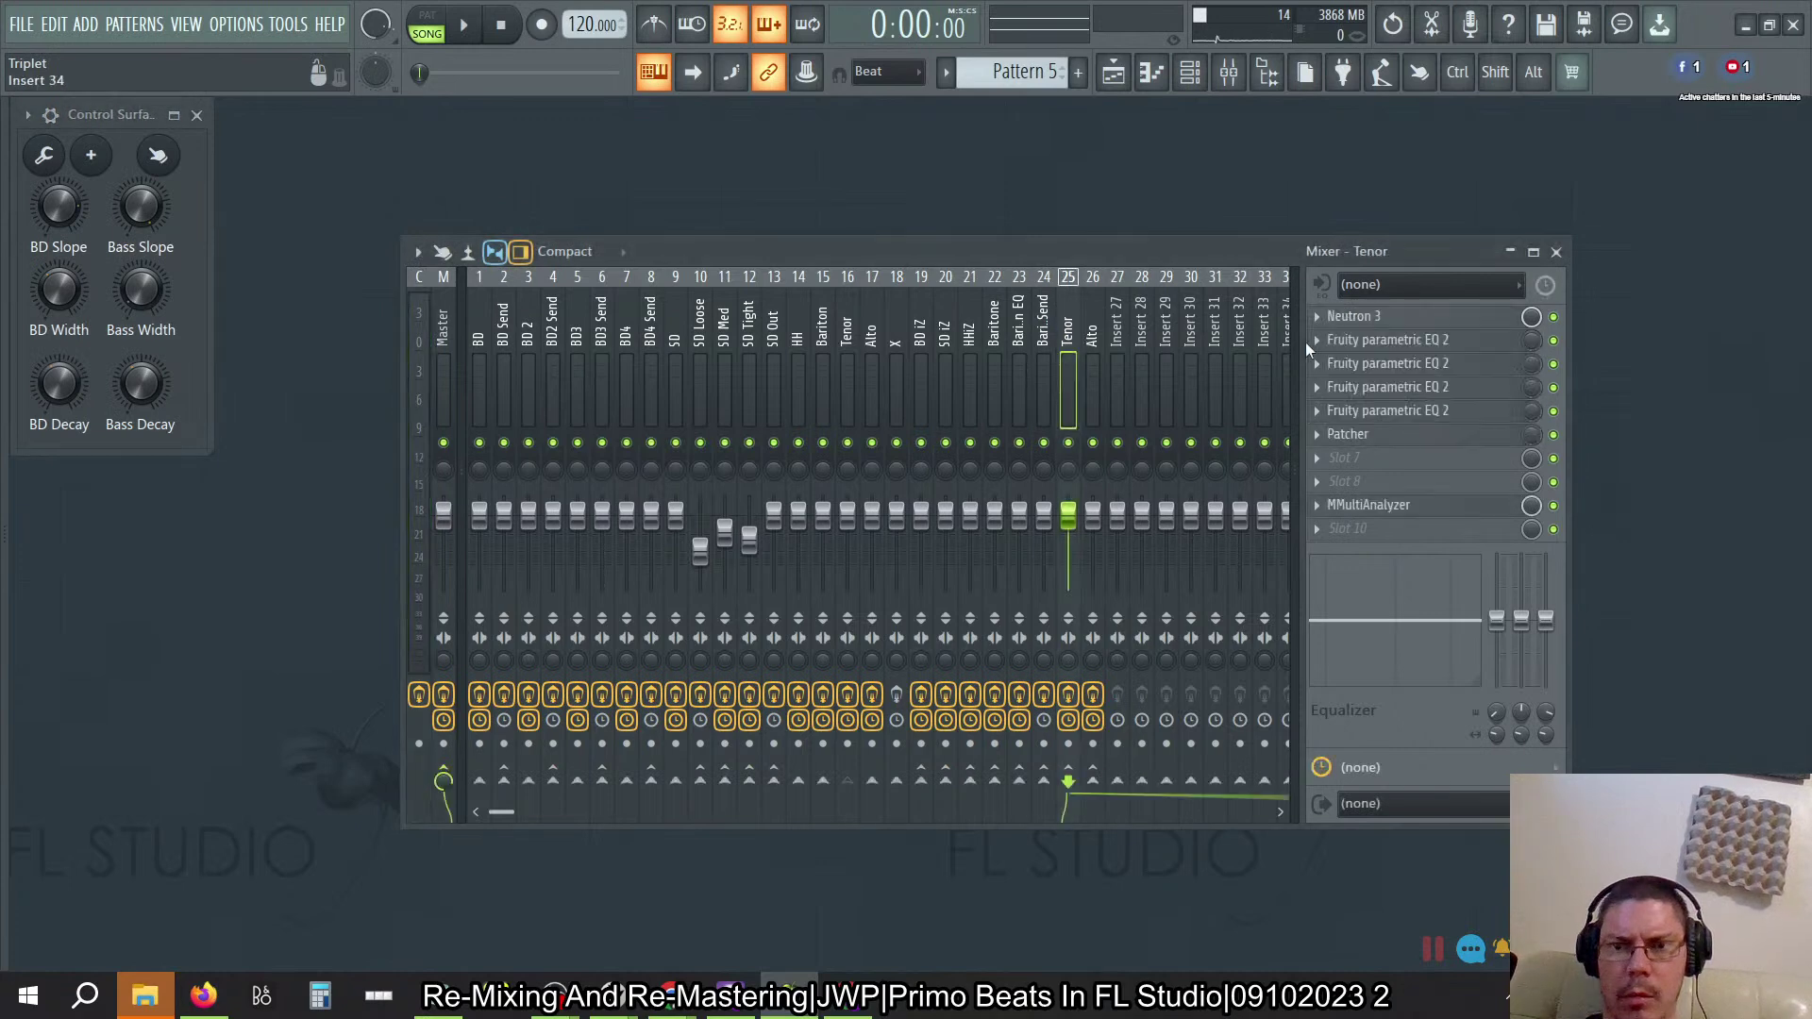
{"action": "left_click", "coordinate": [1448, 347]}
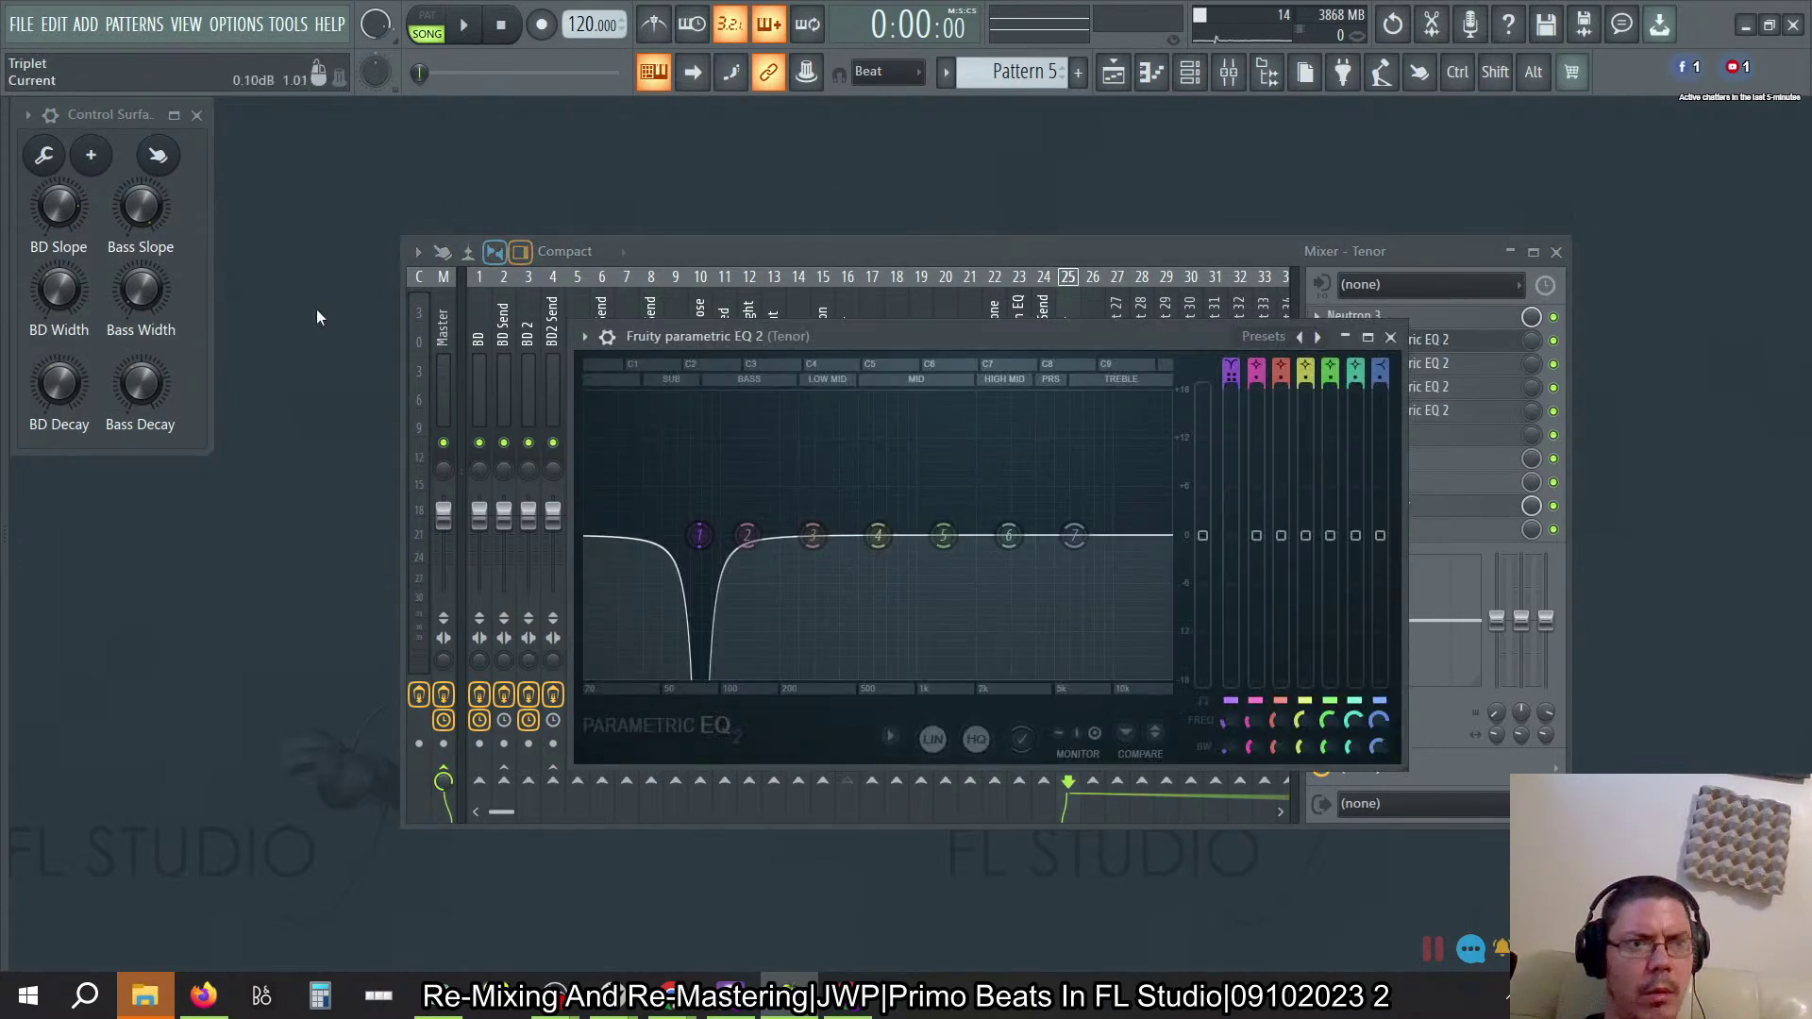
{"action": "left_click", "coordinate": [58, 294]}
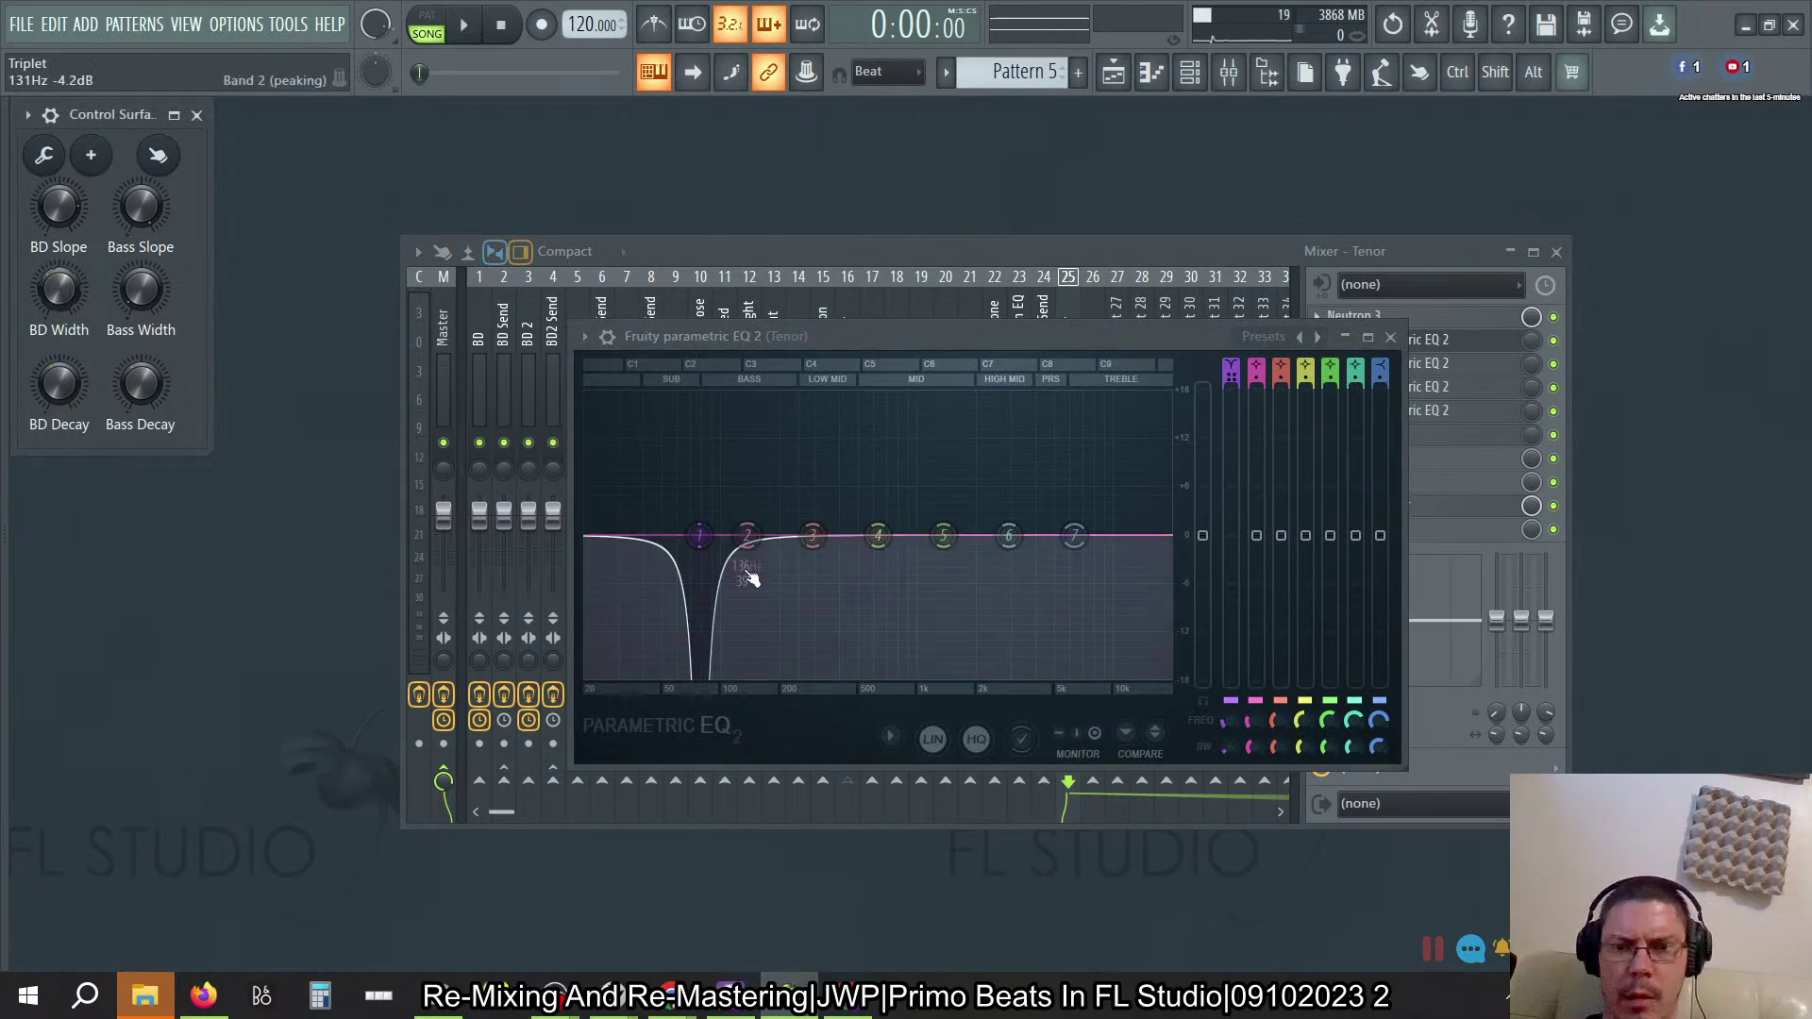
{"action": "left_click", "coordinate": [1403, 342]}
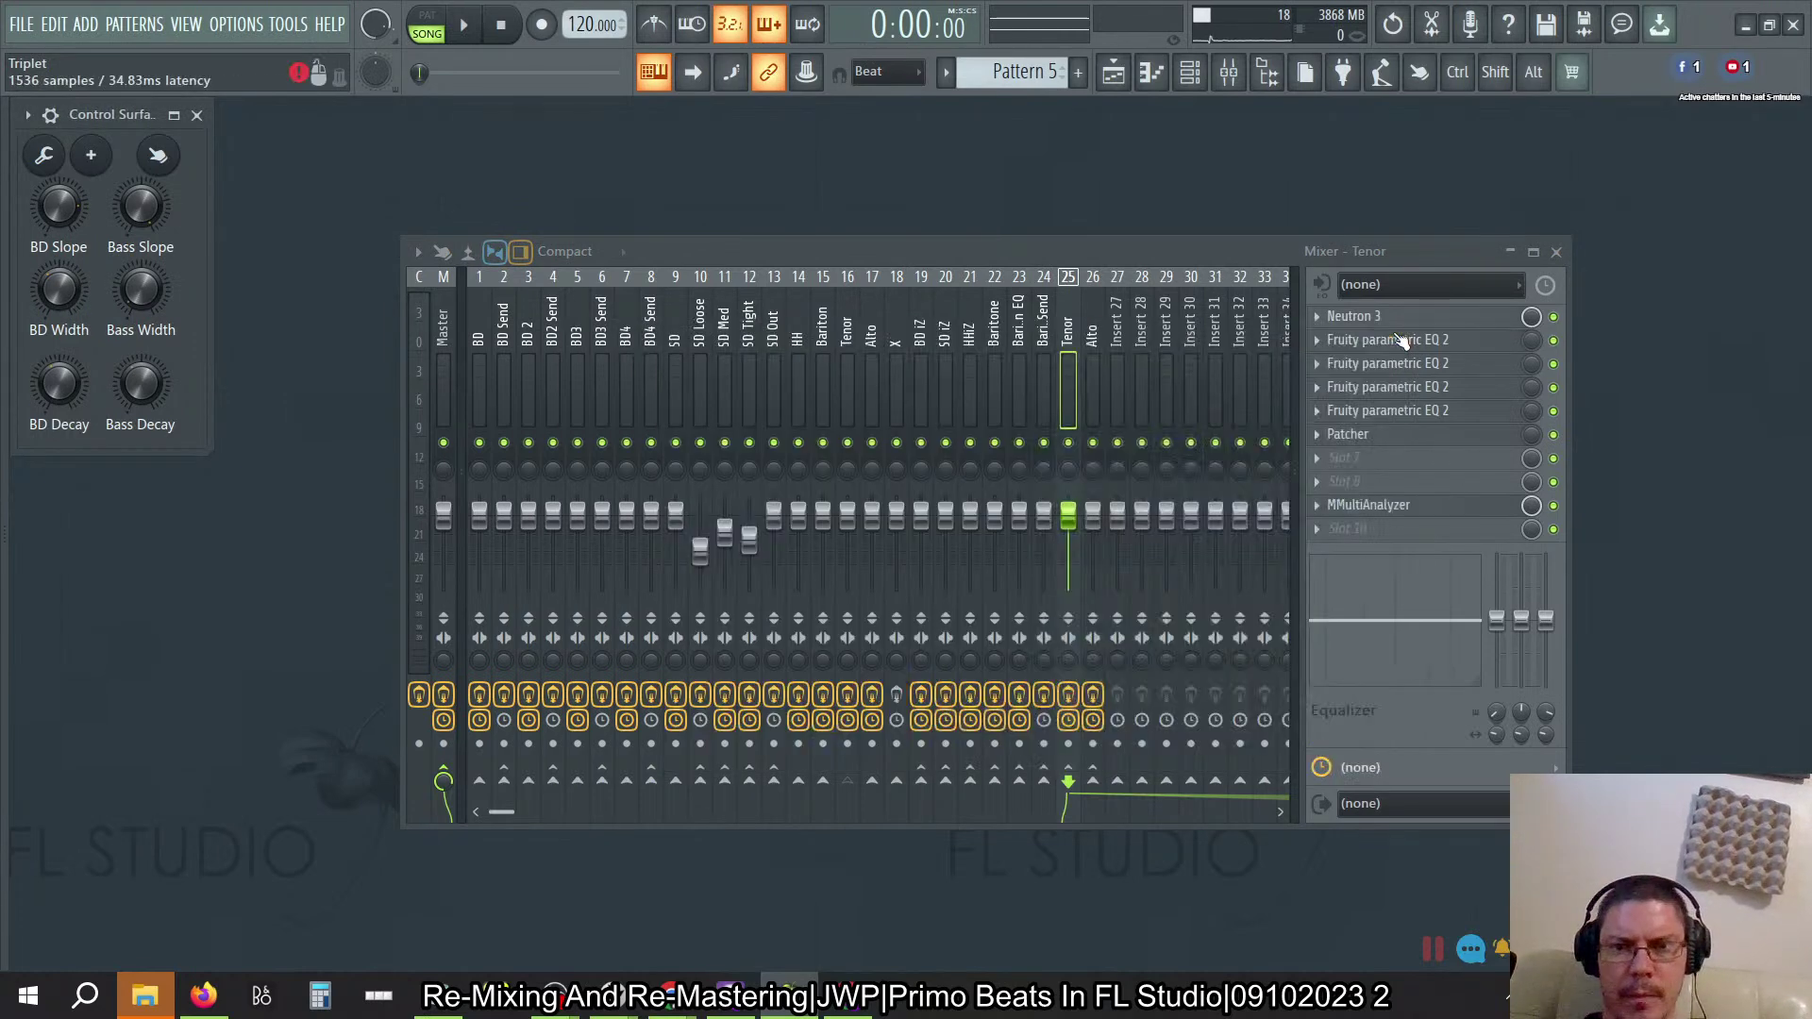
Step: Link the Band 1 order of the first Fruity parametric EQ 2 on Tenor track 25 to the controller Surface - BD Slope
{"action": "left_click", "coordinate": [1462, 362]}
{"action": "right_click", "coordinate": [1228, 377]}
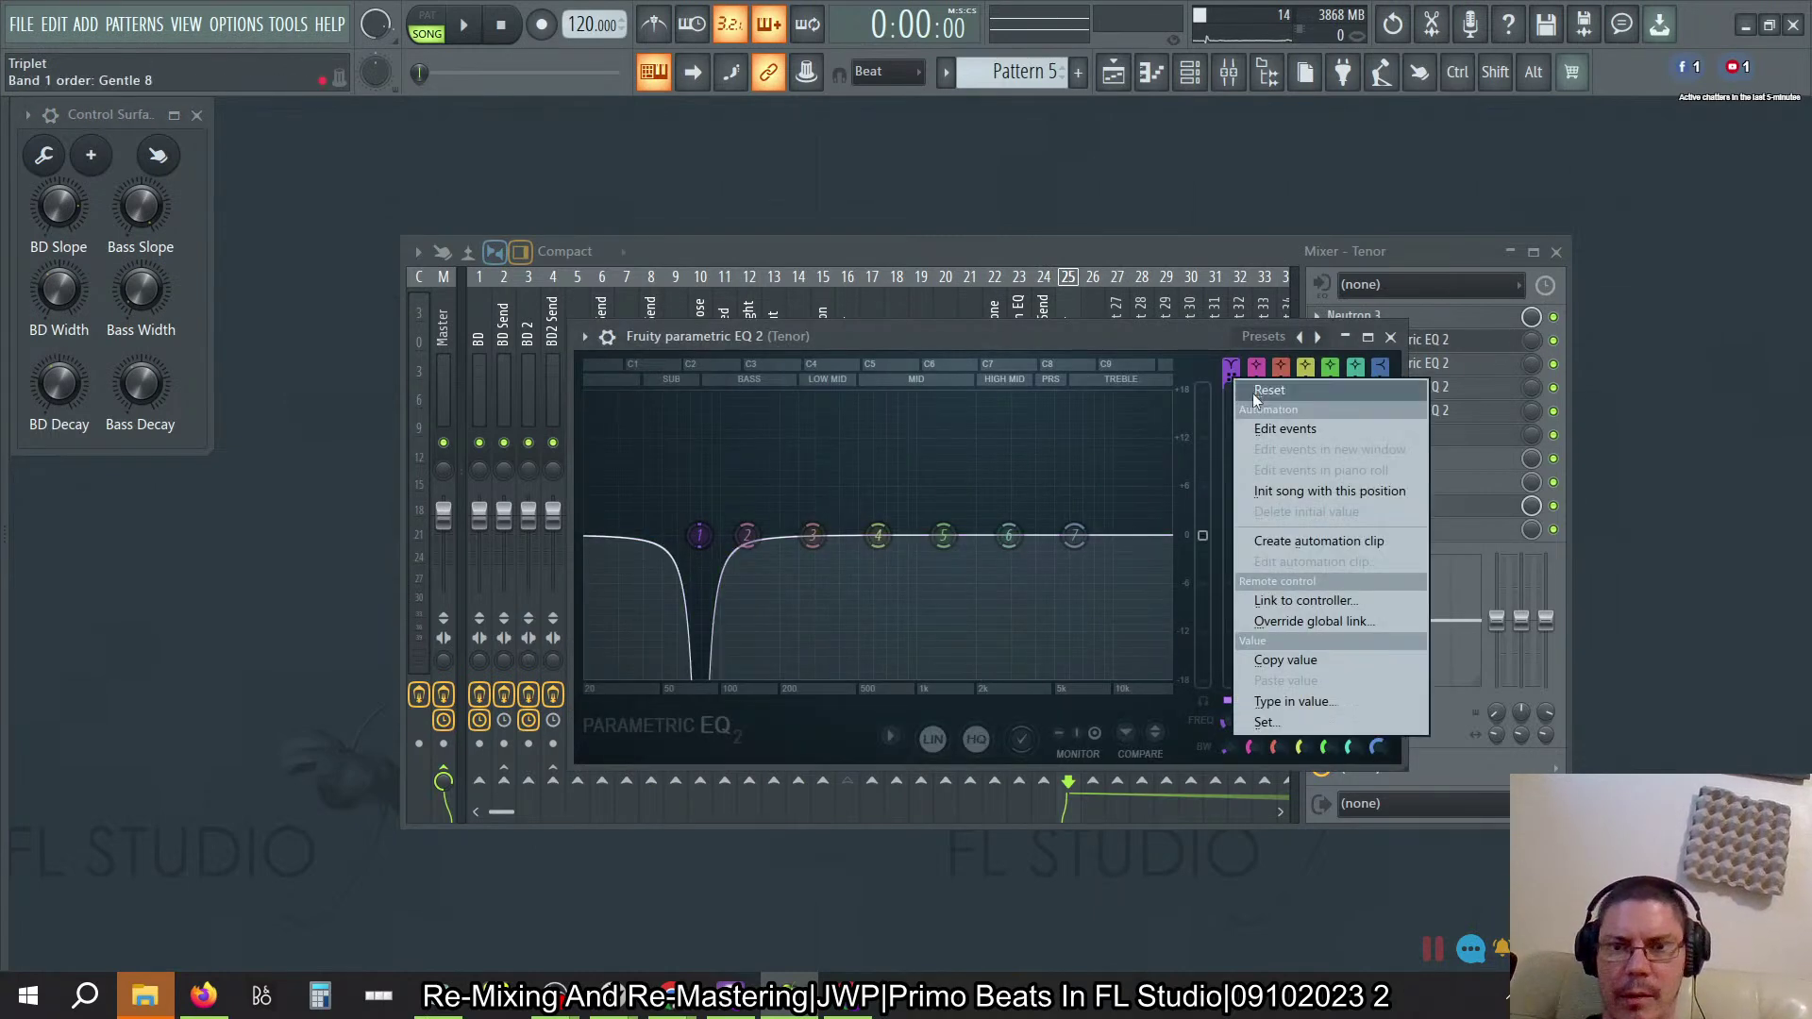
{"action": "left_click", "coordinate": [1277, 595]}
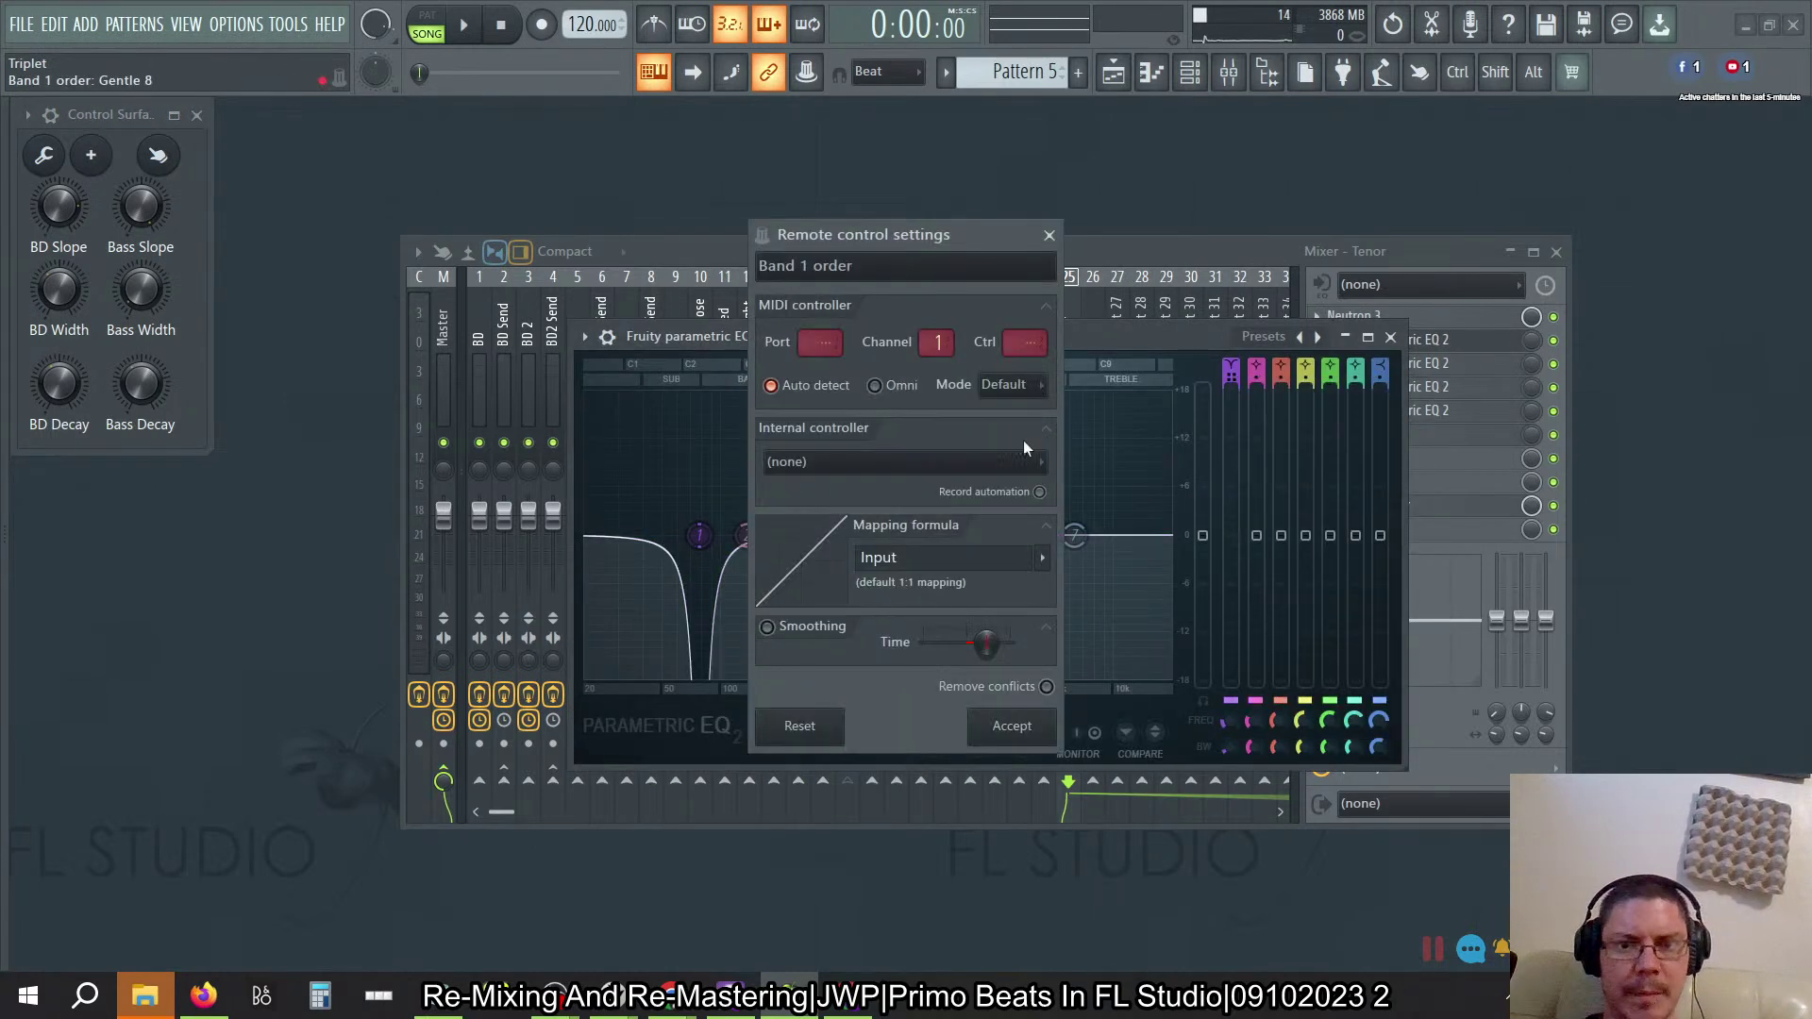
{"action": "left_click", "coordinate": [983, 459]}
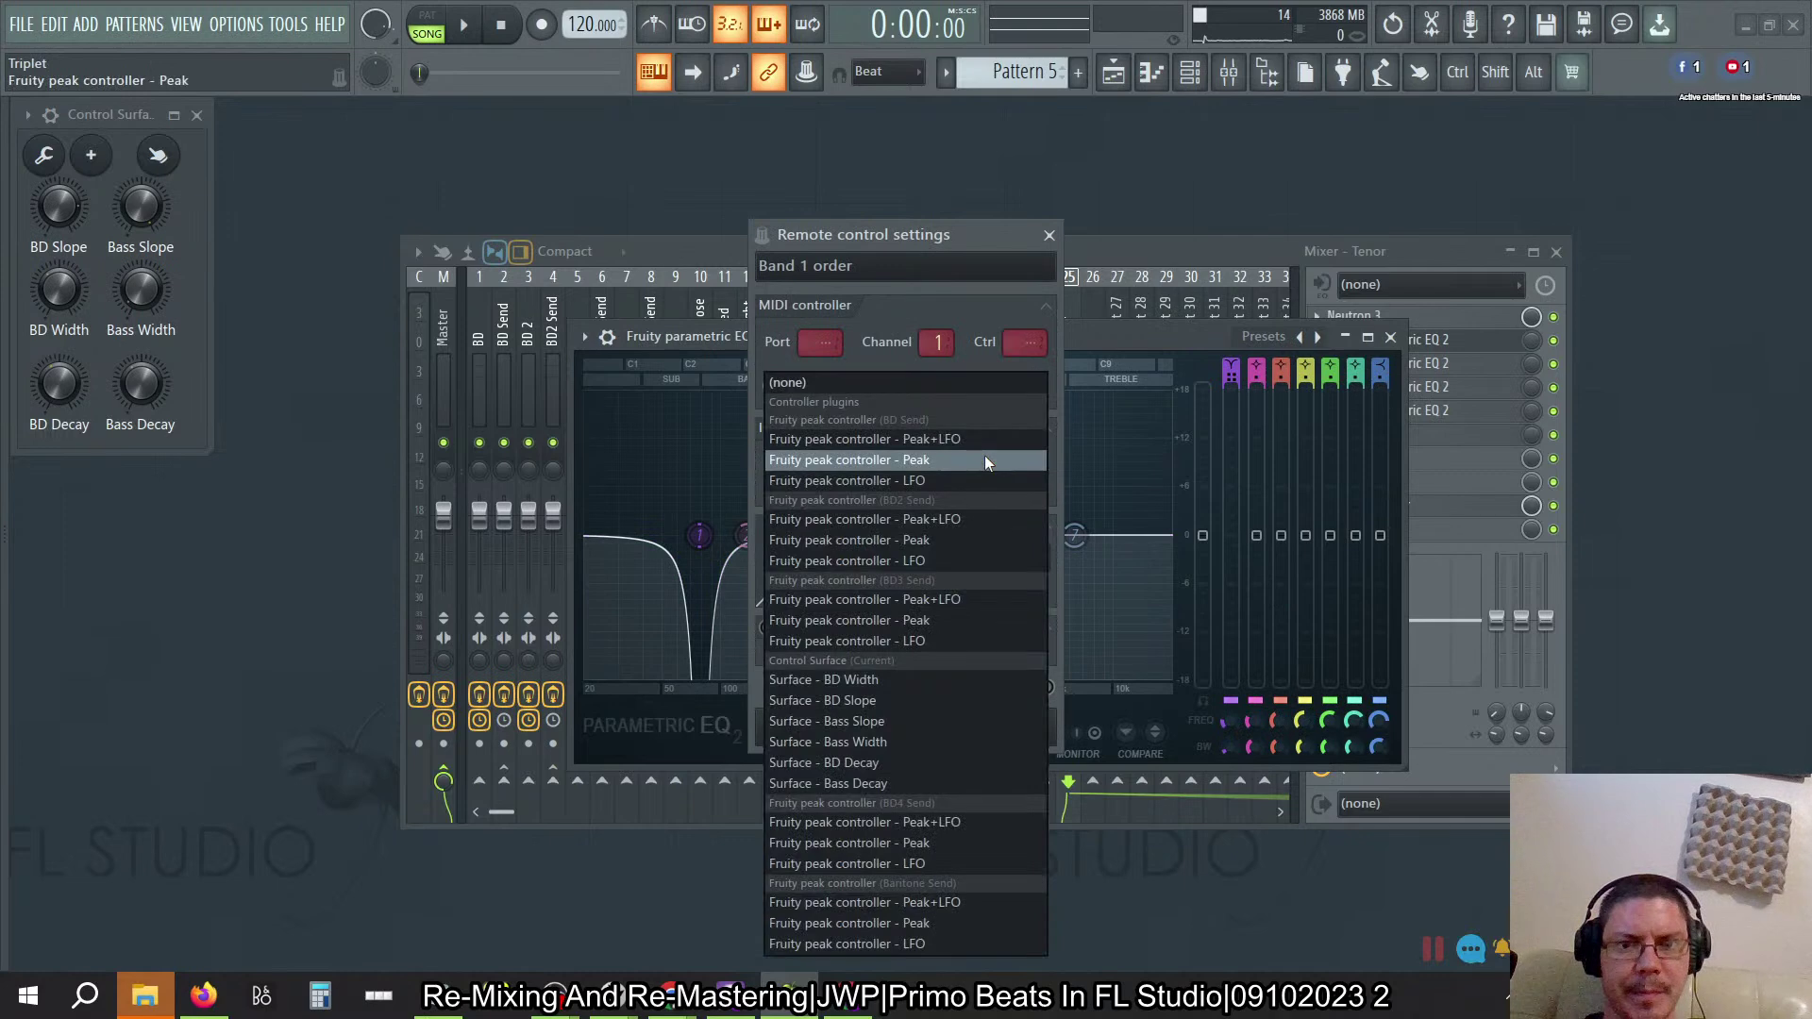
{"action": "left_click", "coordinate": [901, 702]}
{"action": "left_click", "coordinate": [1013, 738]}
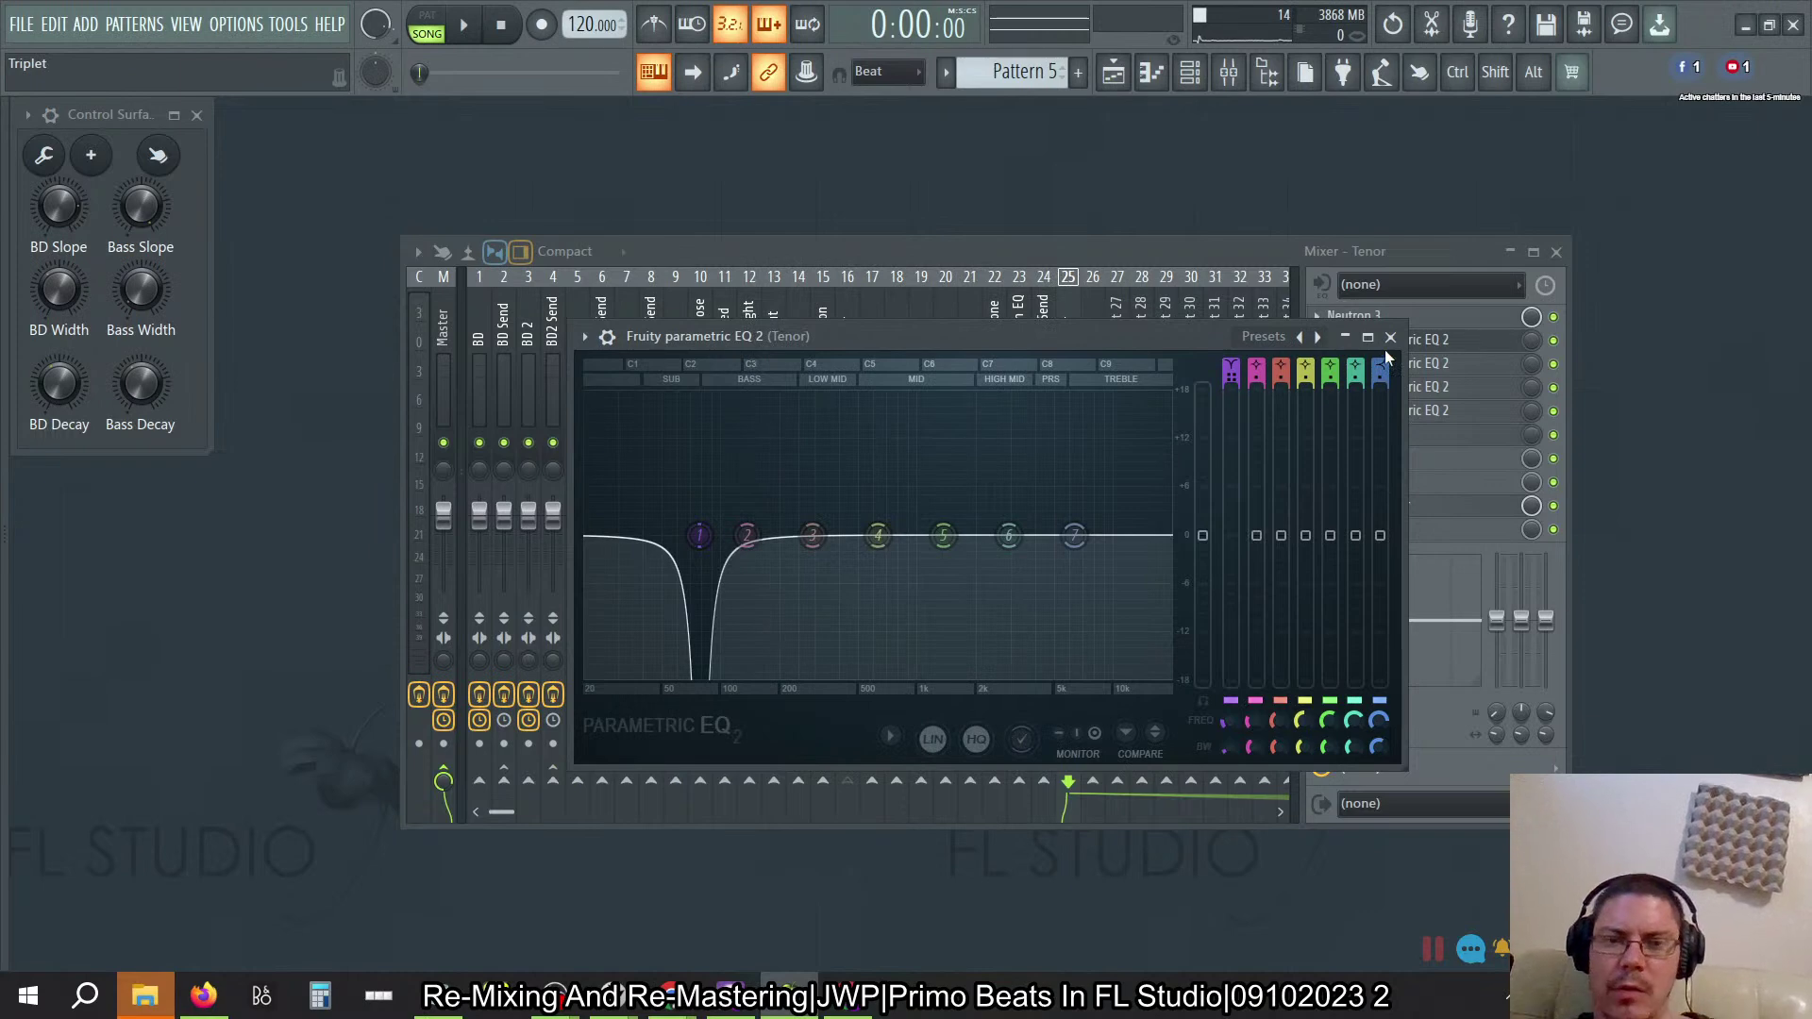
Step: Link the Band 1 width of the same Tenor EQ to the controller Surface - BD Width
{"action": "right_click", "coordinate": [1225, 746]}
{"action": "left_click", "coordinate": [1297, 820]}
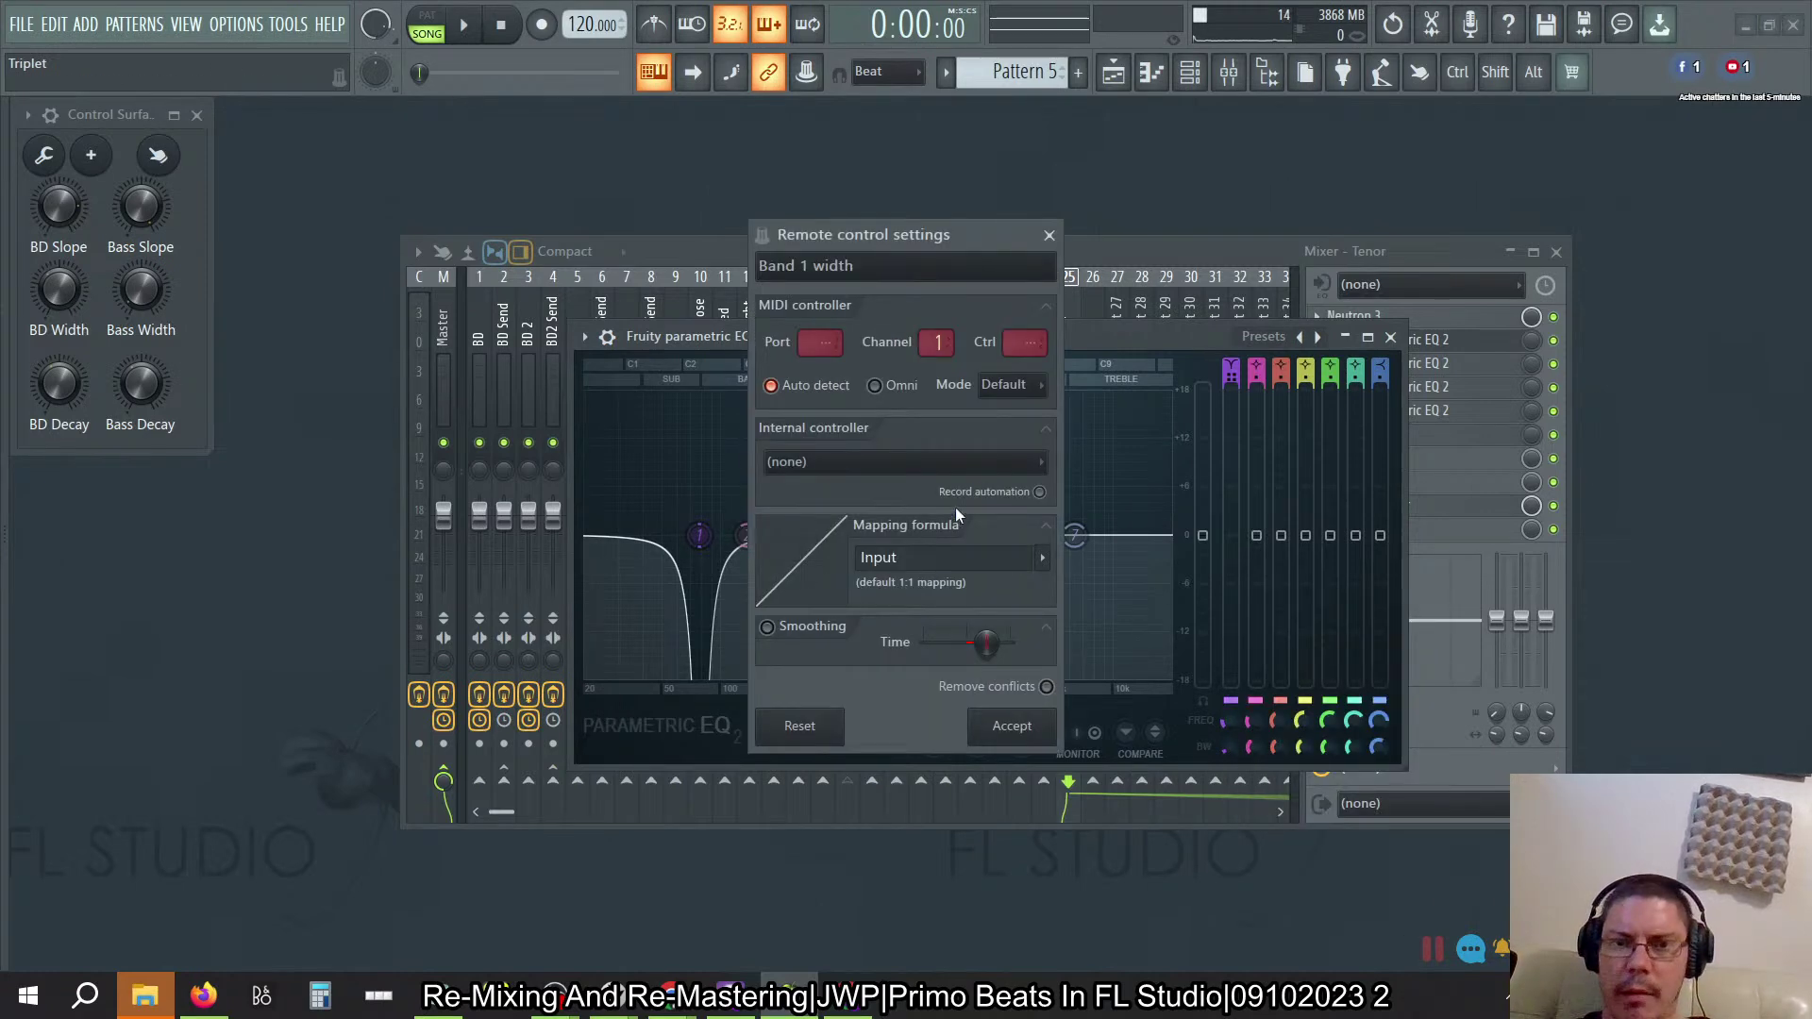
{"action": "left_click", "coordinate": [981, 457]}
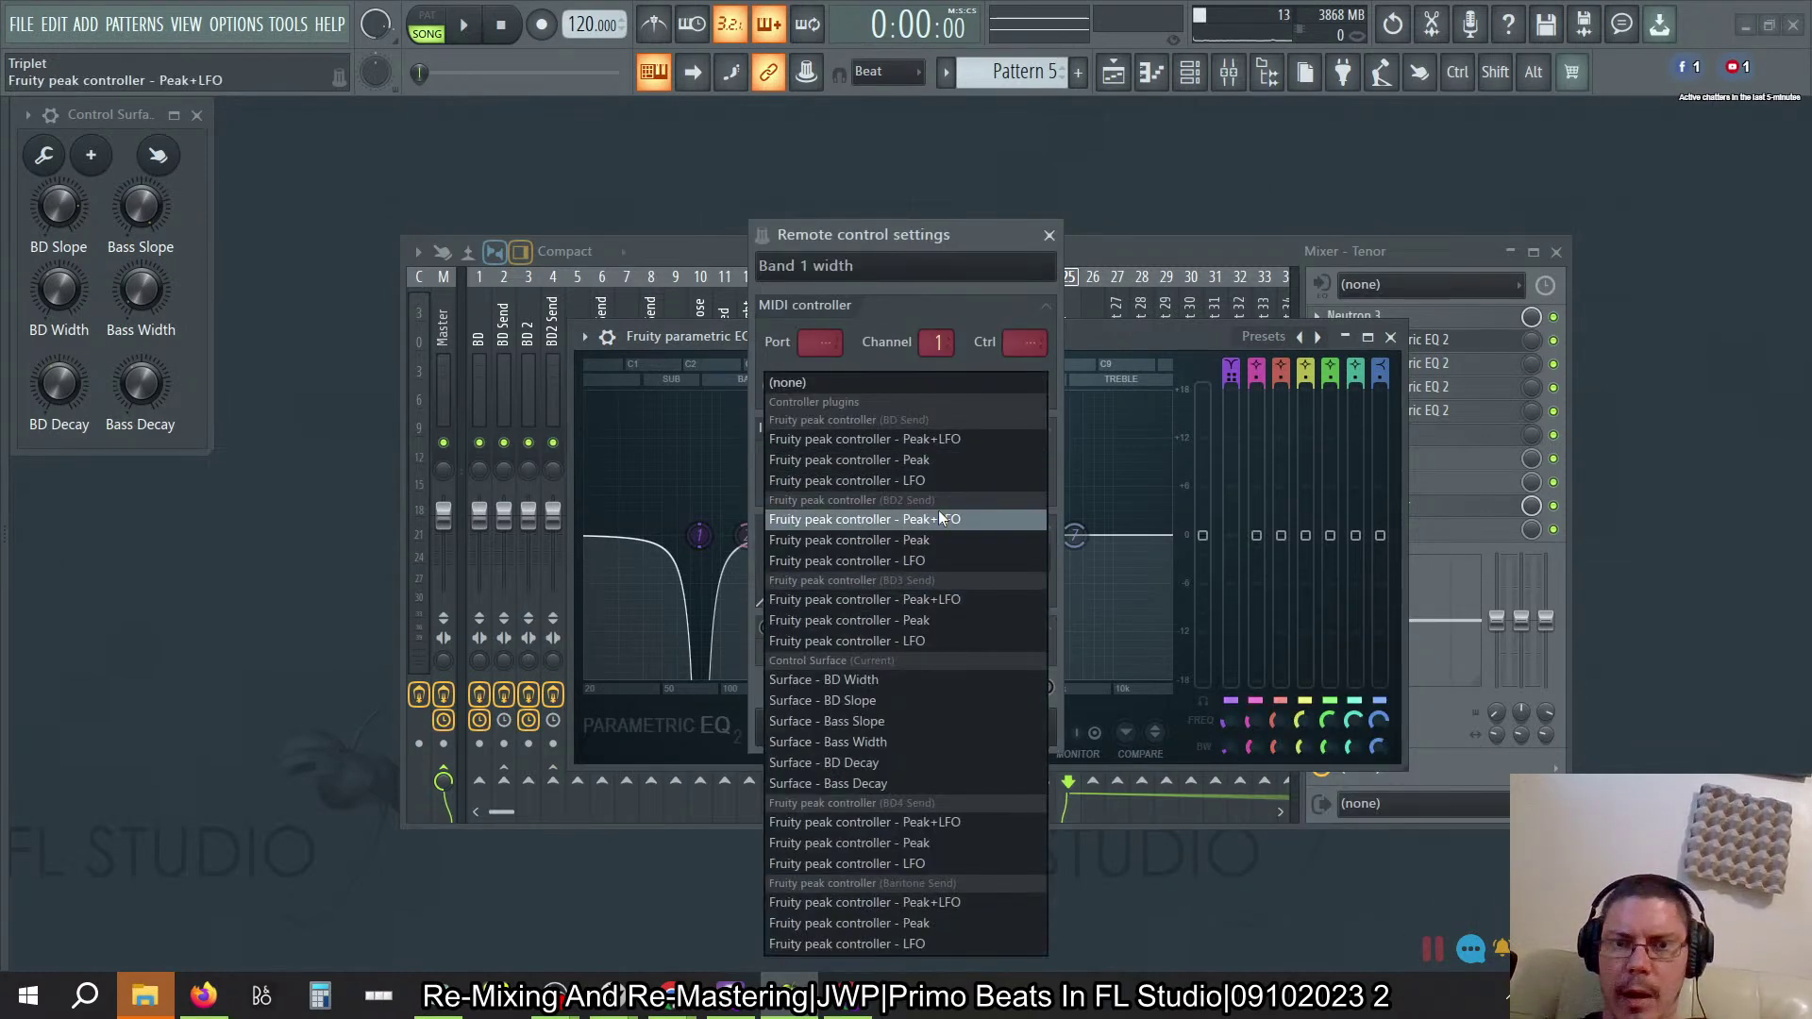
{"action": "left_click", "coordinate": [903, 683]}
{"action": "left_click", "coordinate": [1012, 728]}
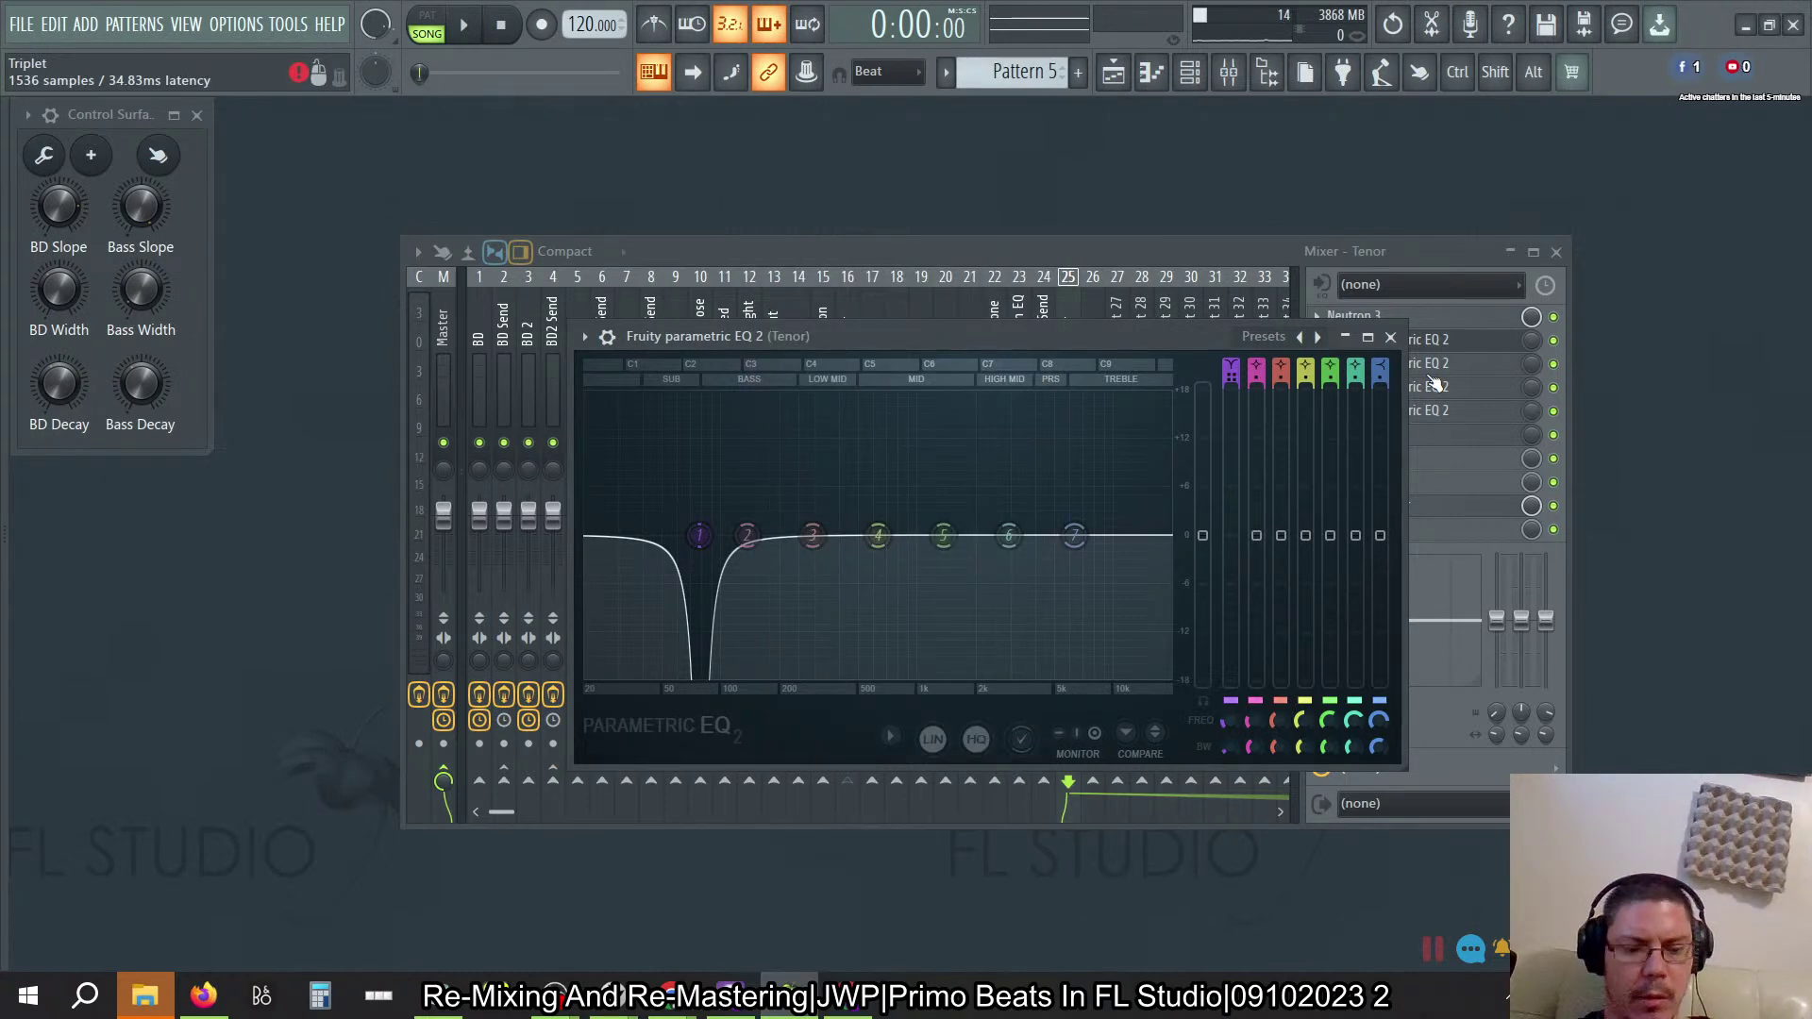
{"action": "key", "text": "alt+Tab"}
{"action": "key", "text": "alt+Tab"}
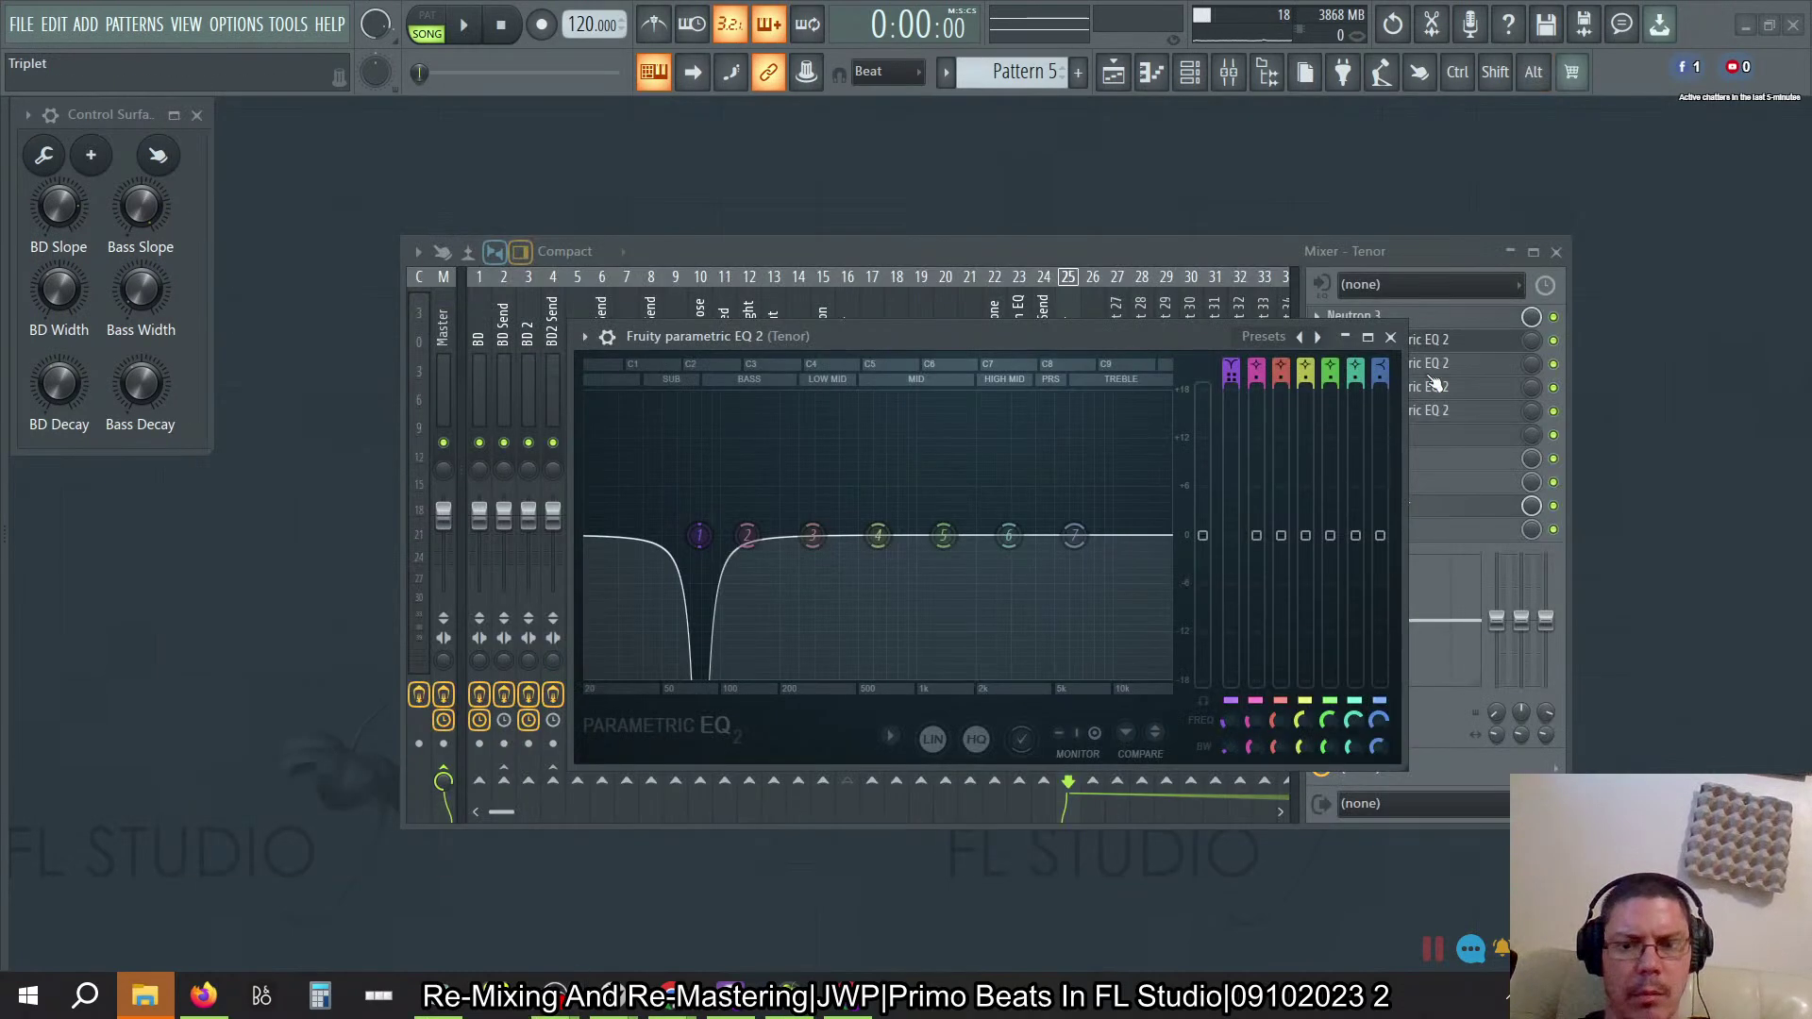
Step: Adjust the BD Width and BD Slope knobs to test the links on the first Tenor EQ, and close that EQ
{"action": "left_click_drag", "start_coordinate": [44, 274], "coordinate": [44, 231]}
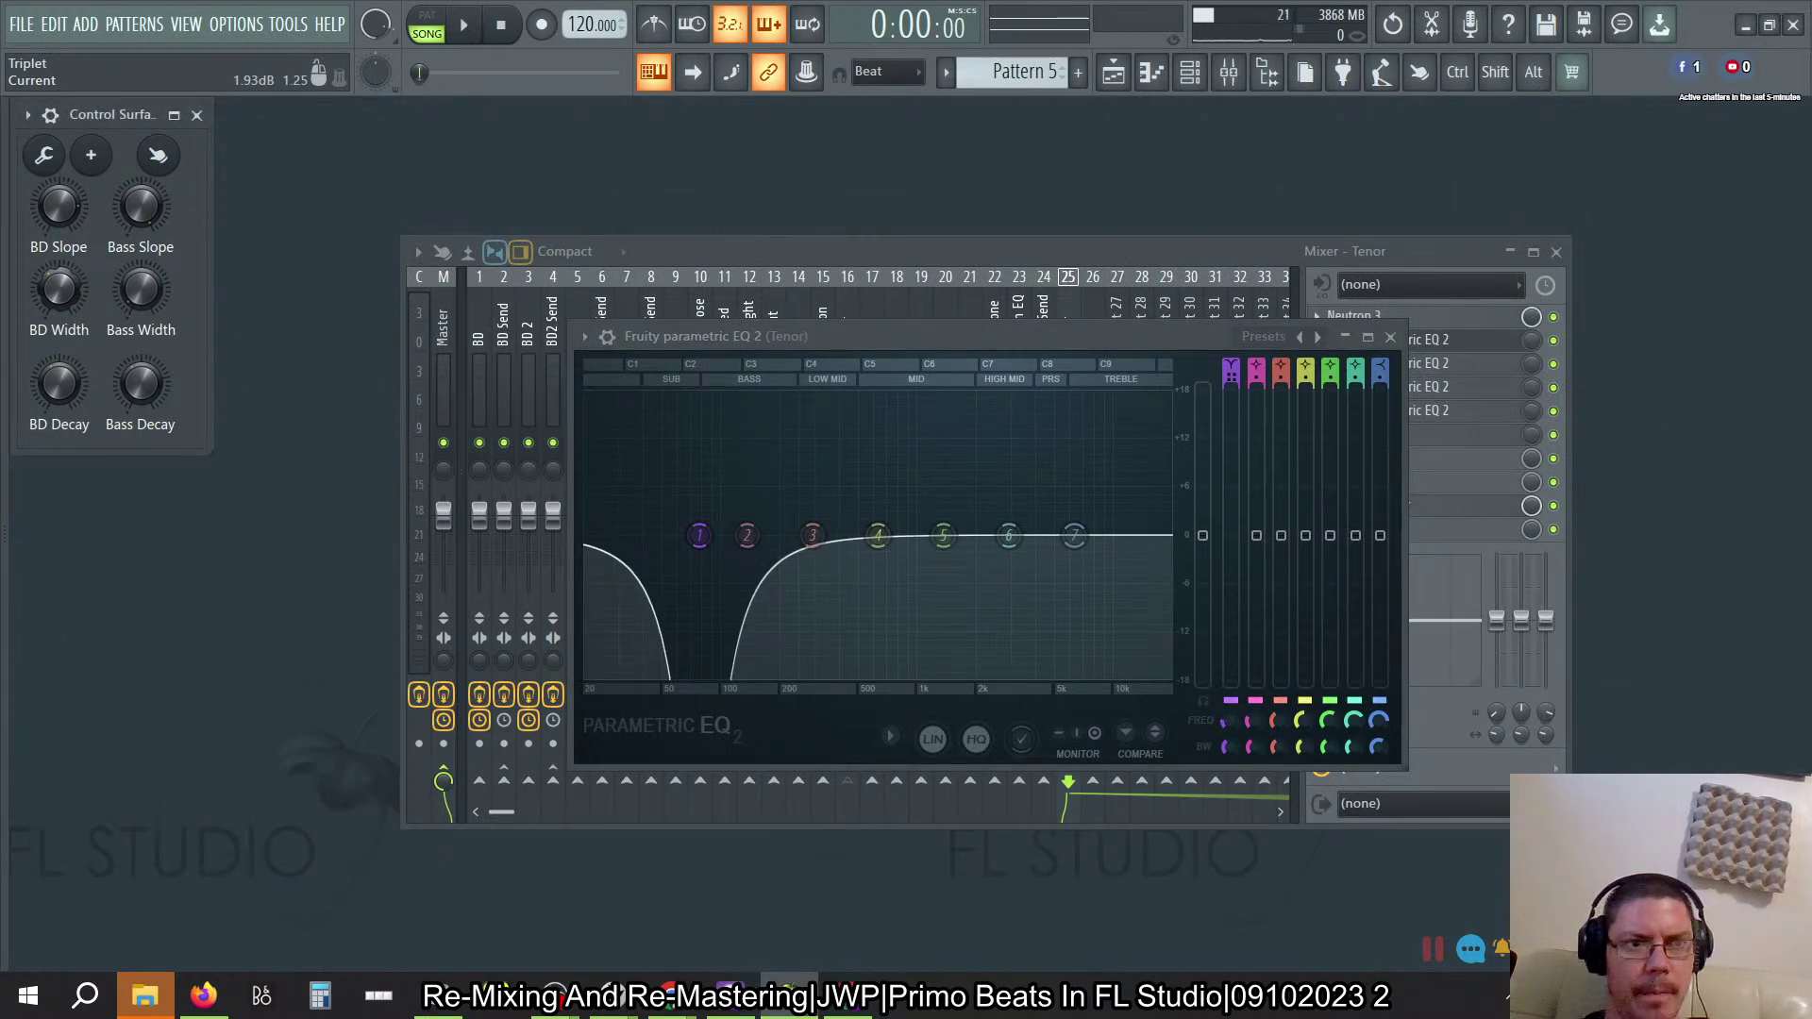
{"action": "left_click_drag", "start_coordinate": [54, 222], "coordinate": [54, 234]}
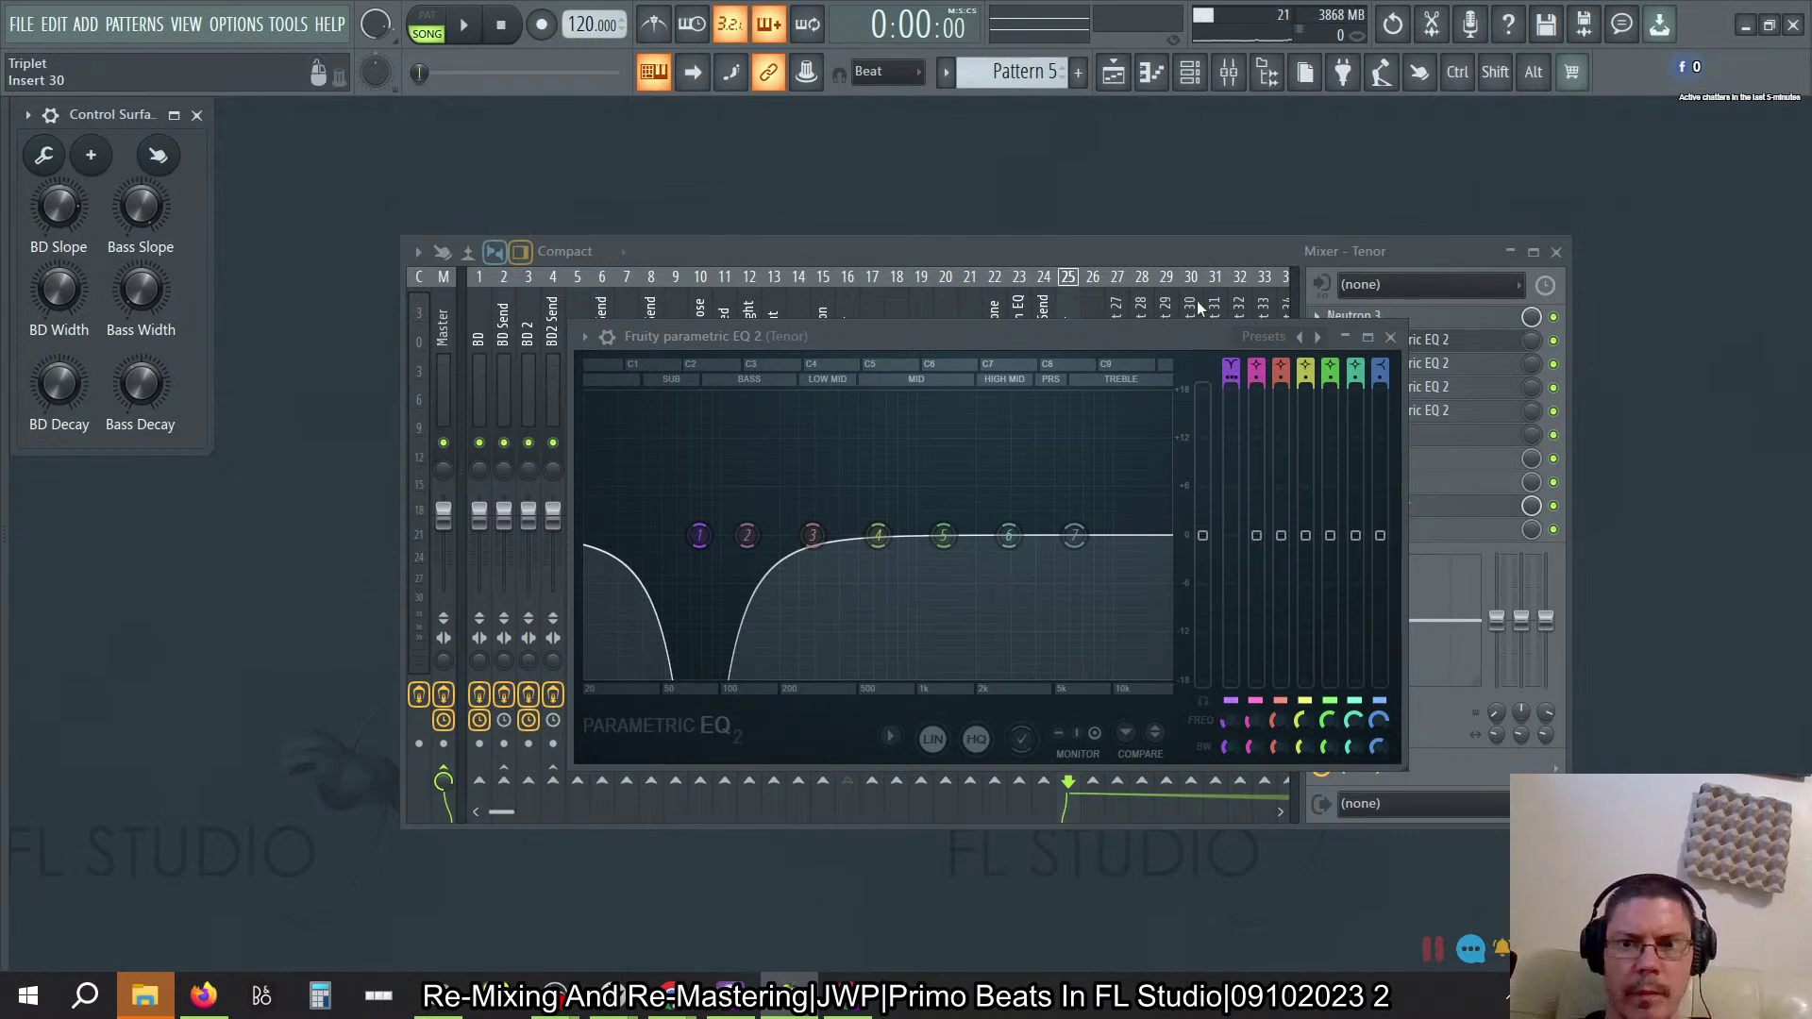
{"action": "left_click", "coordinate": [1390, 337]}
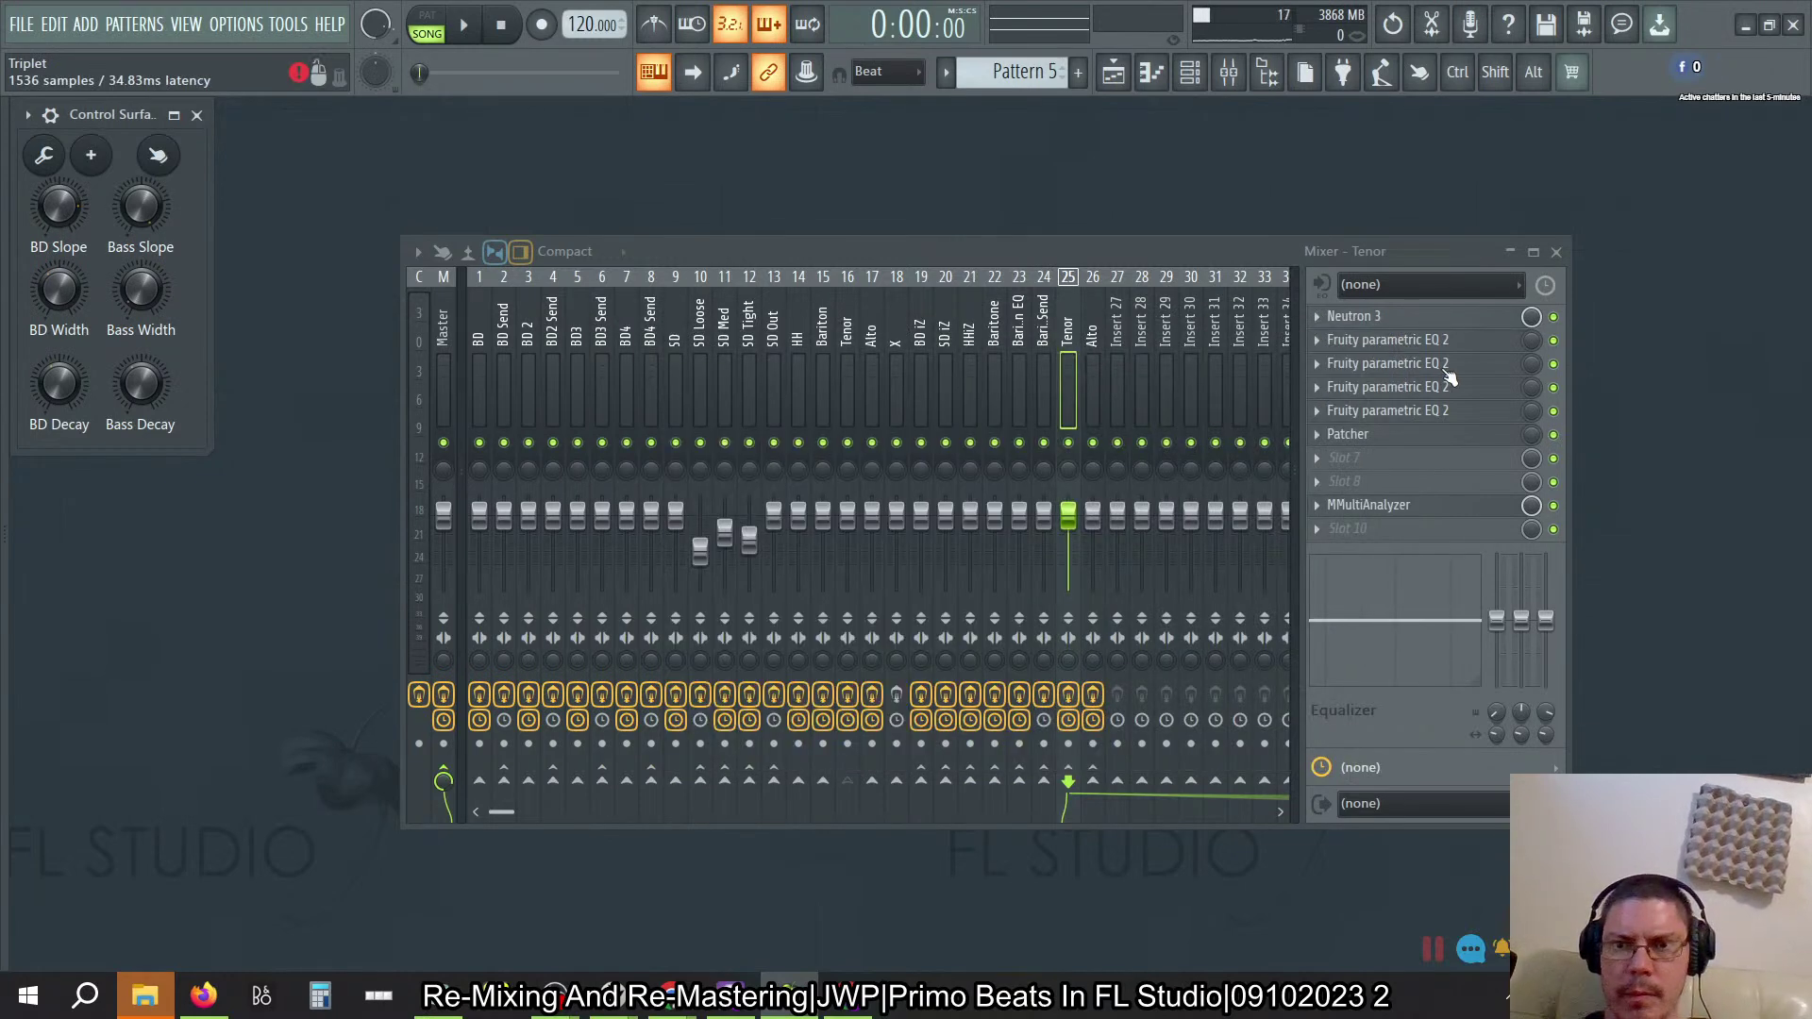
Step: Link the Band 1 order of the second Fruity parametric EQ 2 on Tenor track 25 to the controller Surface - BD Slope
{"action": "left_click", "coordinate": [1446, 374]}
{"action": "right_click", "coordinate": [1564, 319]}
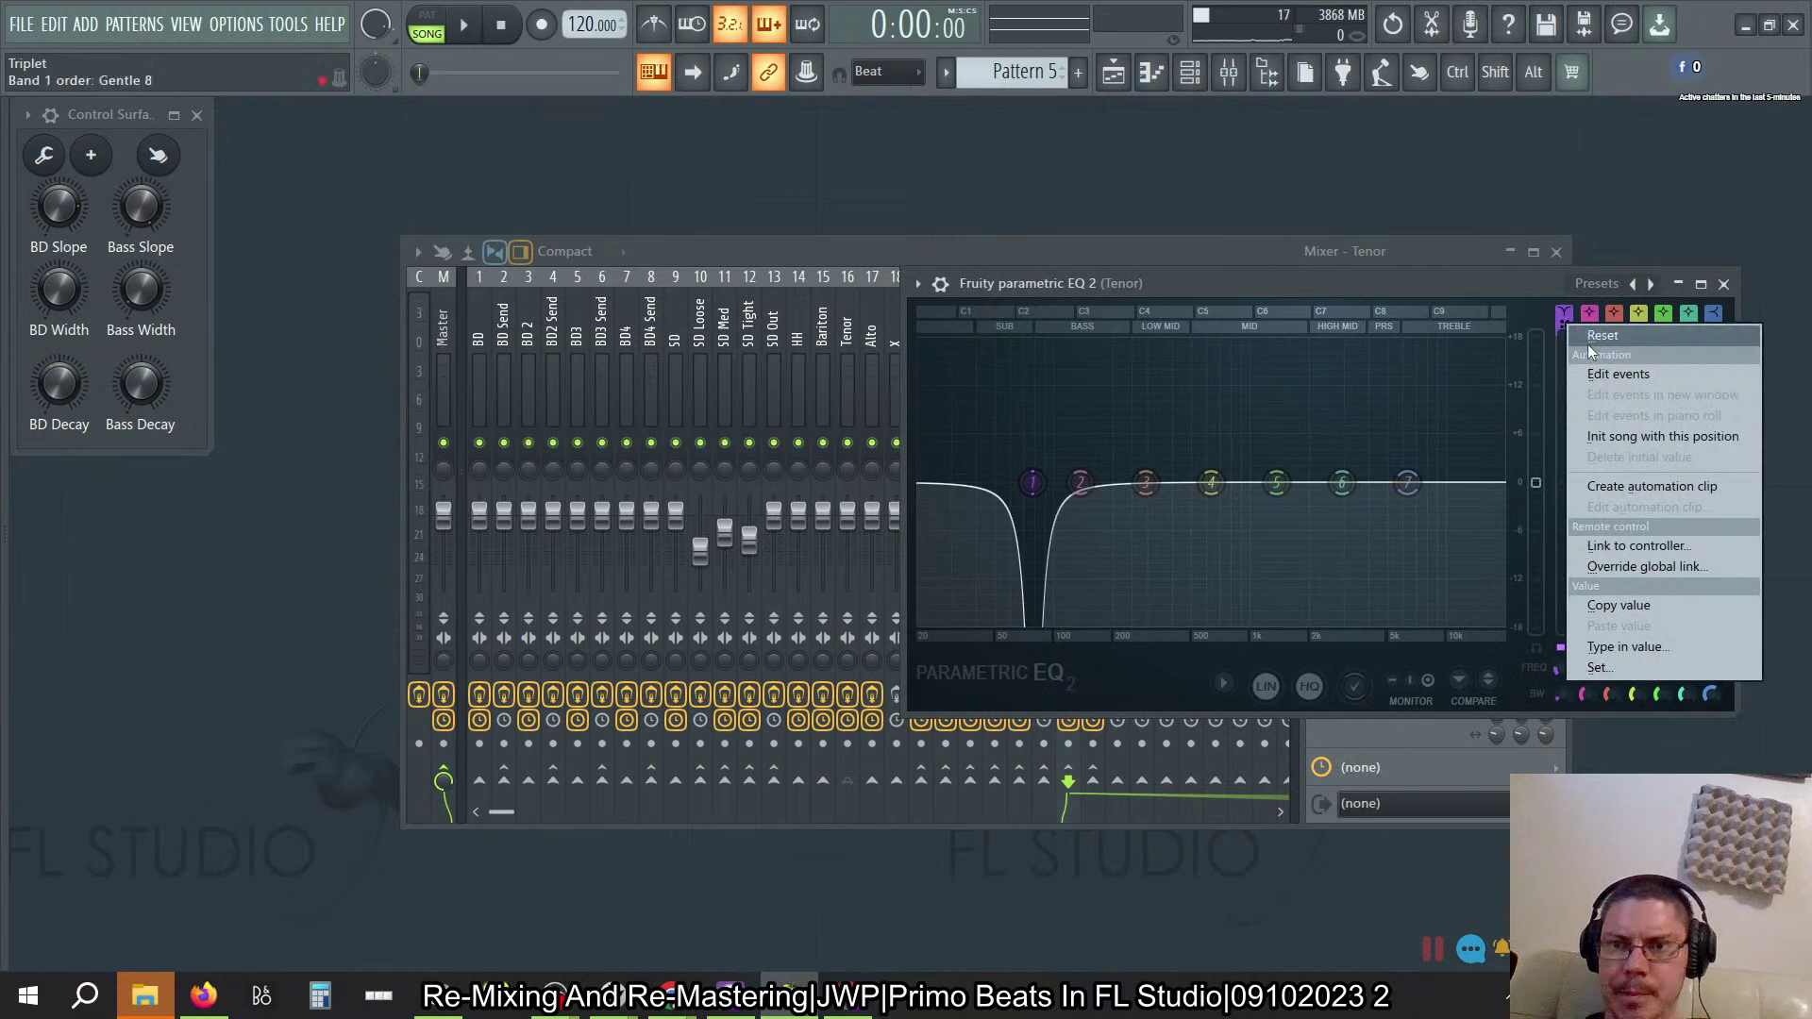
{"action": "left_click", "coordinate": [1600, 543]}
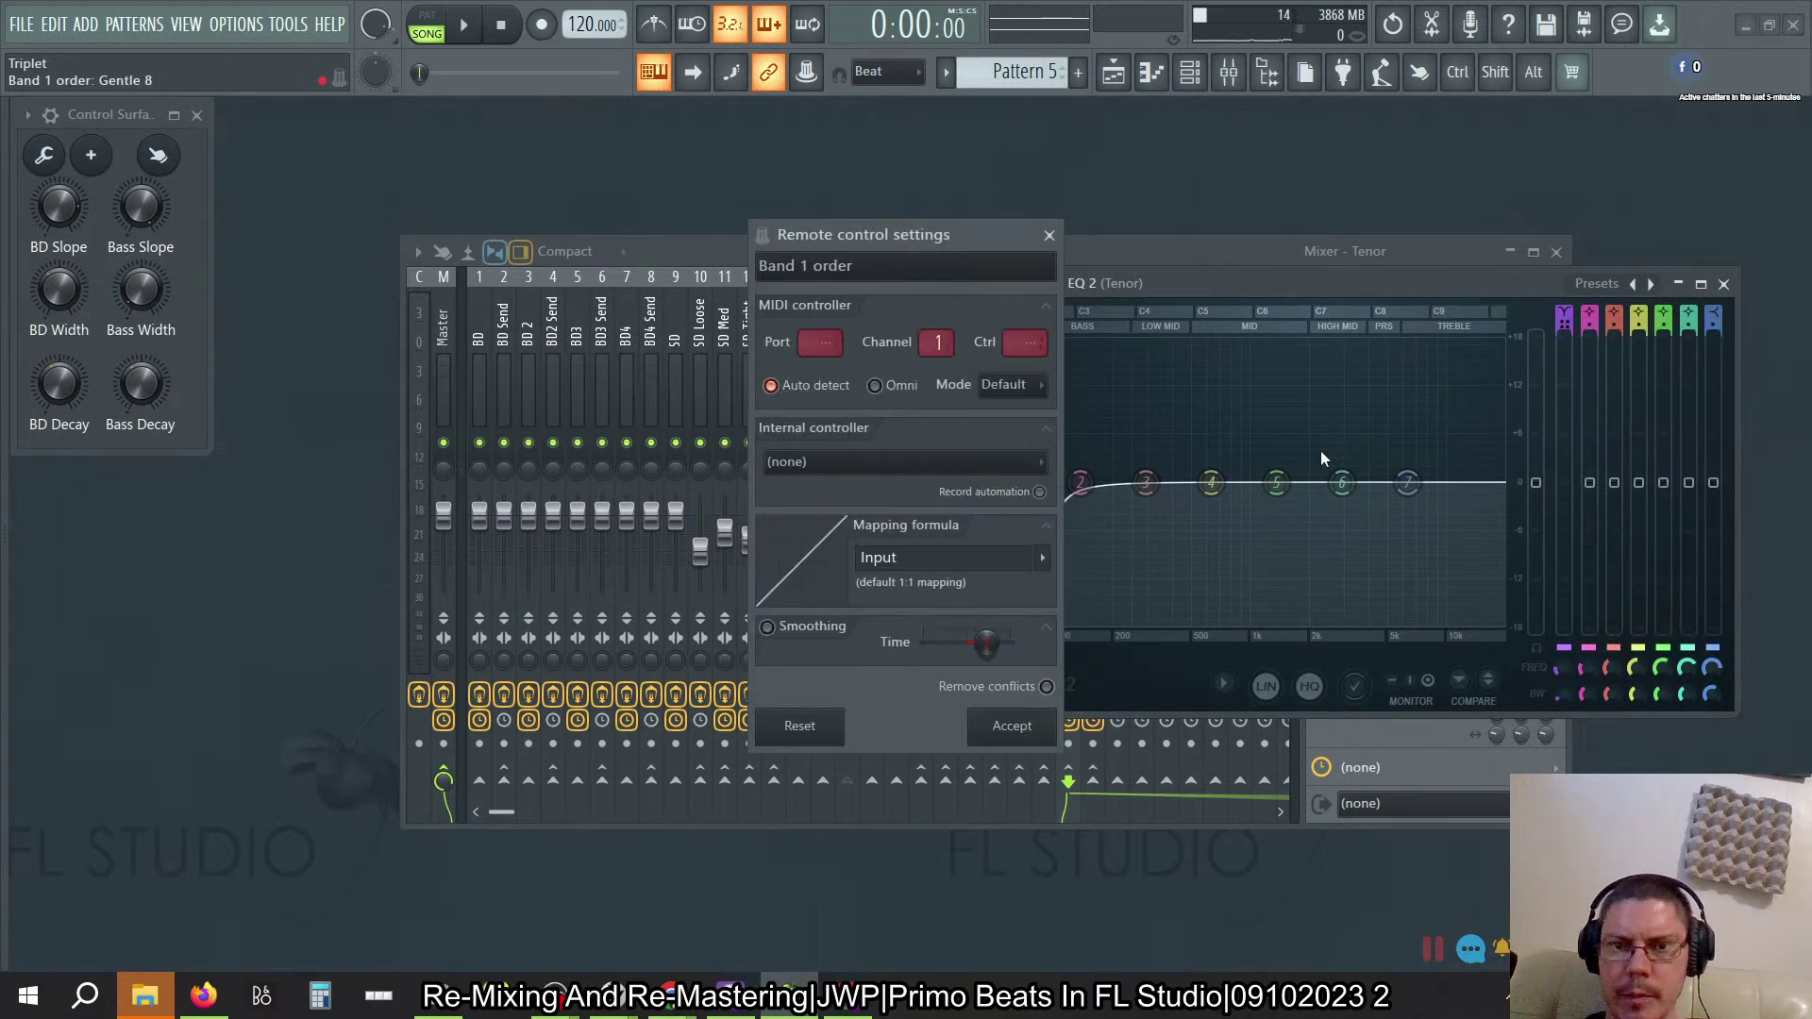
{"action": "left_click", "coordinate": [875, 470]}
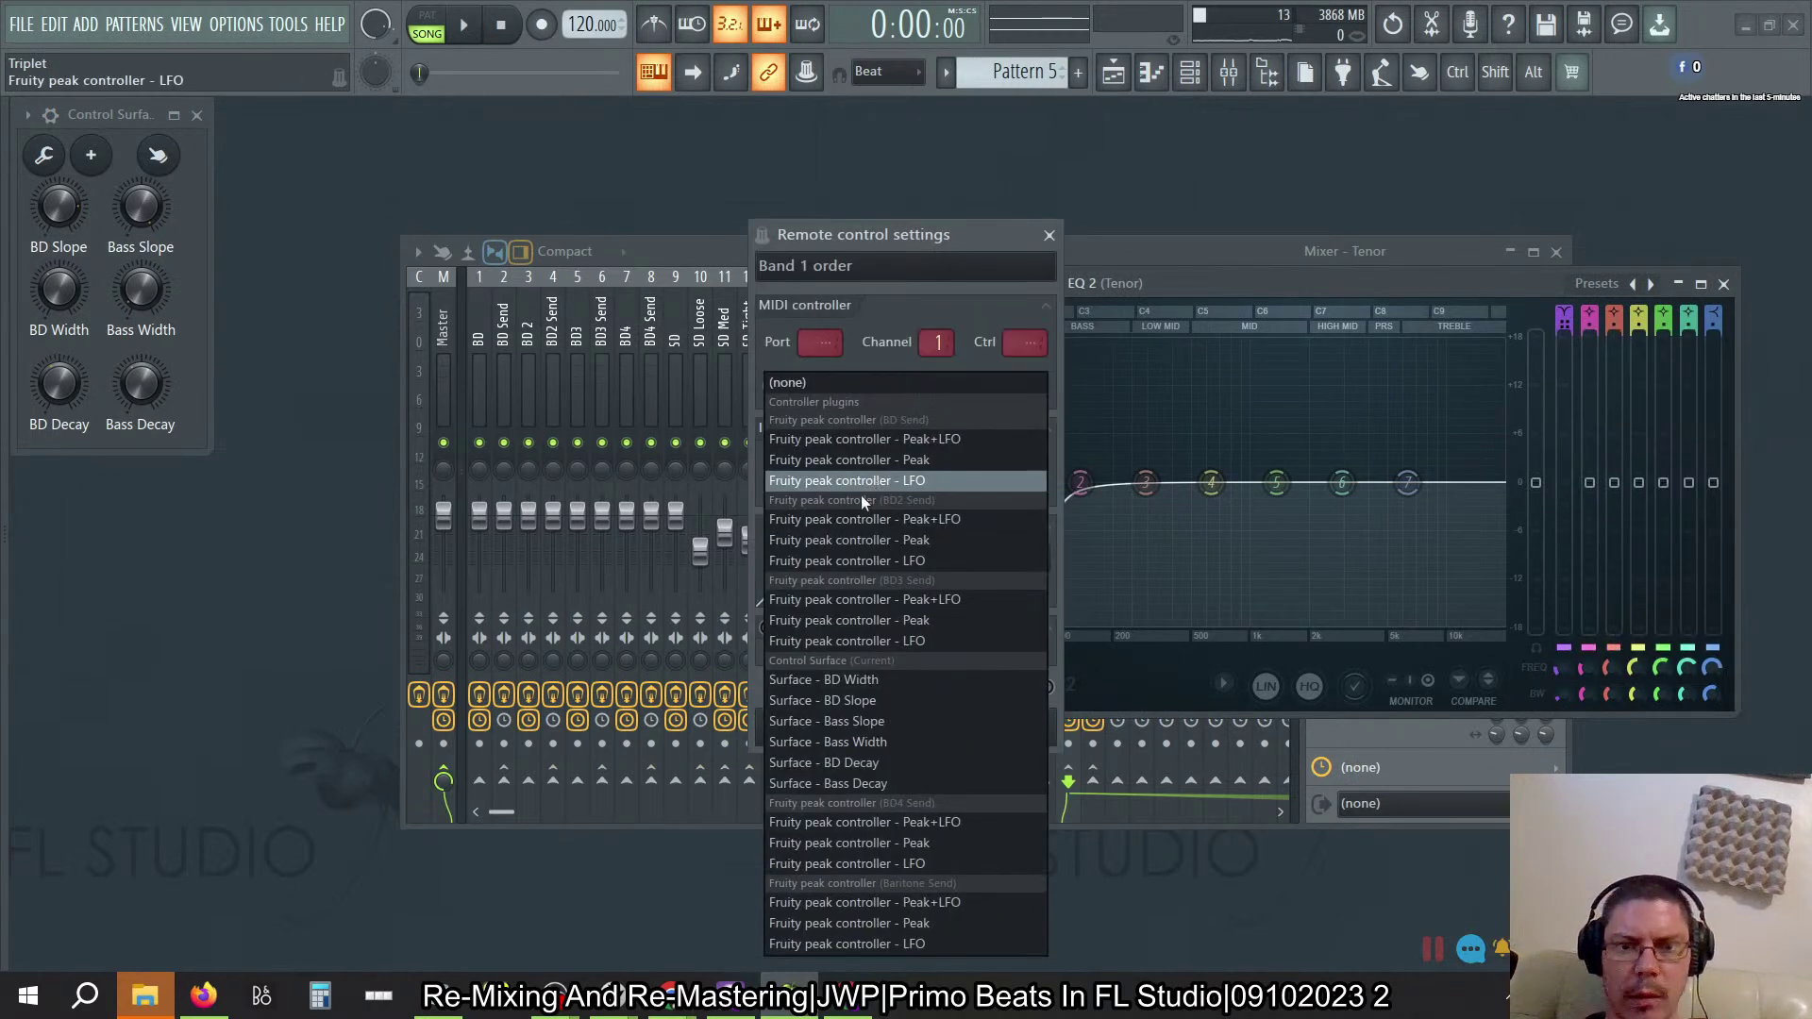
{"action": "left_click", "coordinate": [868, 700]}
{"action": "left_click", "coordinate": [1007, 724]}
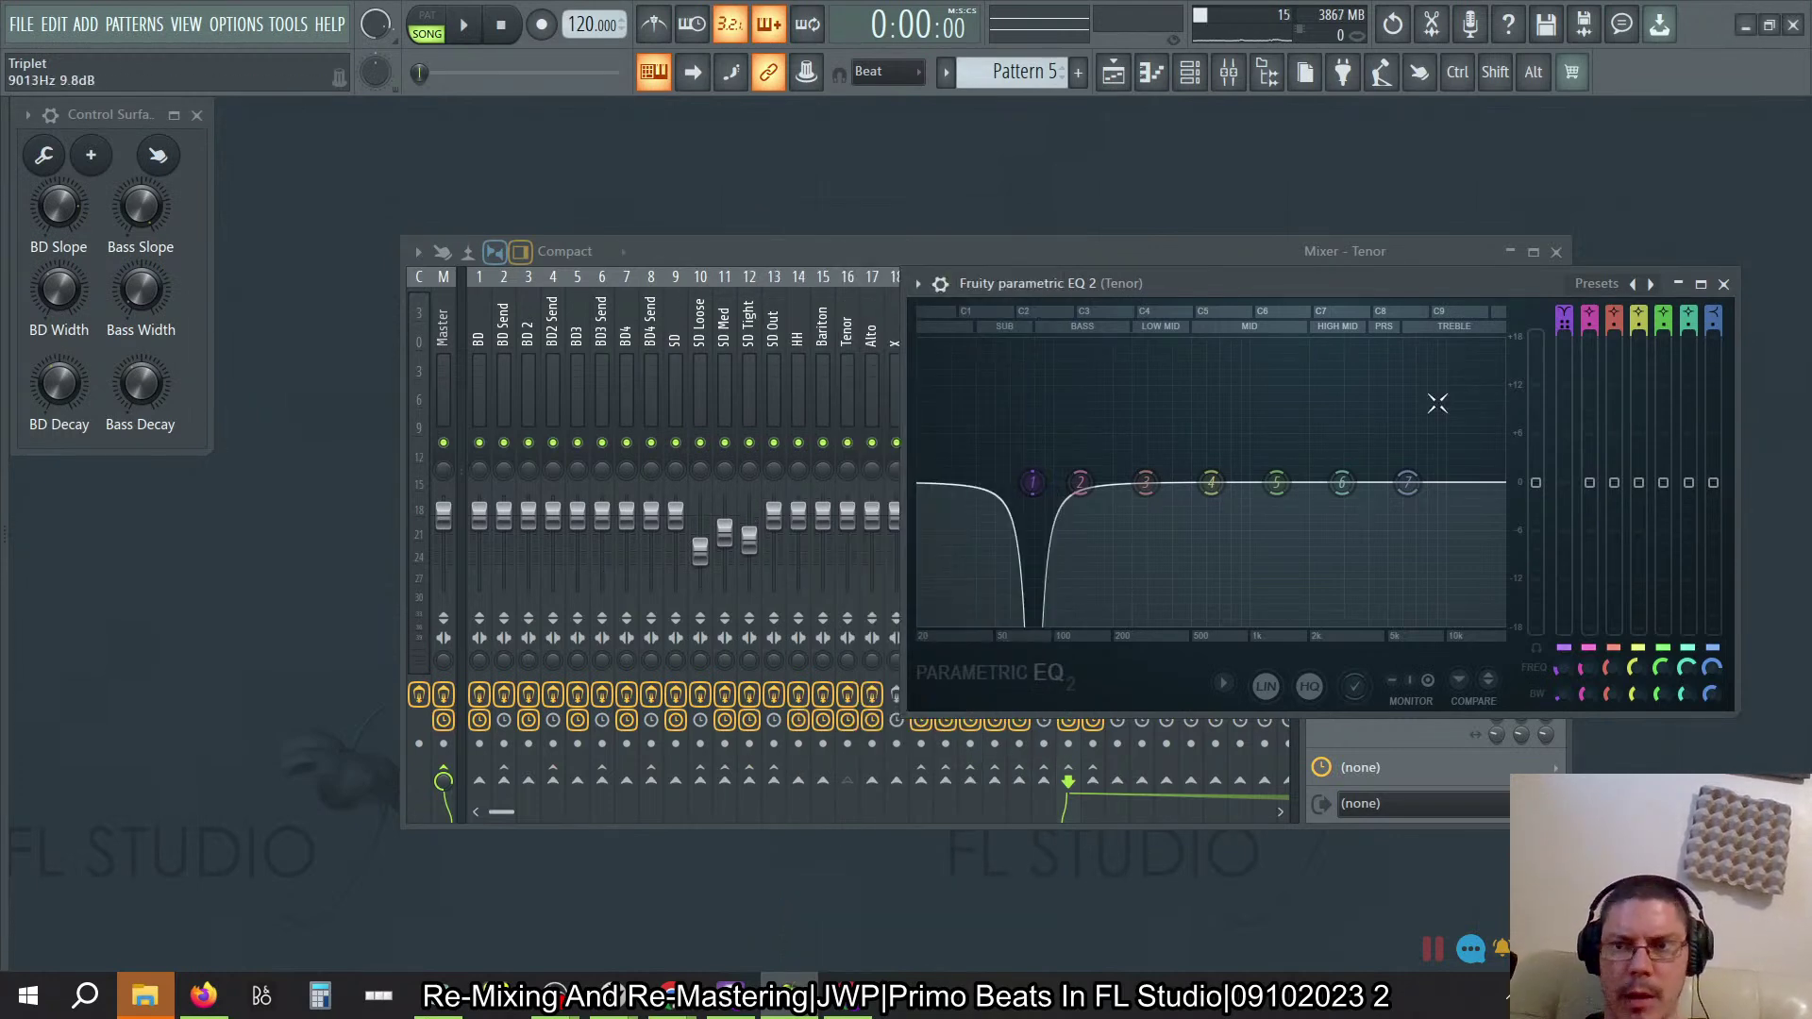
Step: Link the second Tenor EQ's Band 1 width to Surface - BD Width and test the link with the Control Surface knob
{"action": "right_click", "coordinate": [1559, 694]}
{"action": "left_click", "coordinate": [1623, 770]}
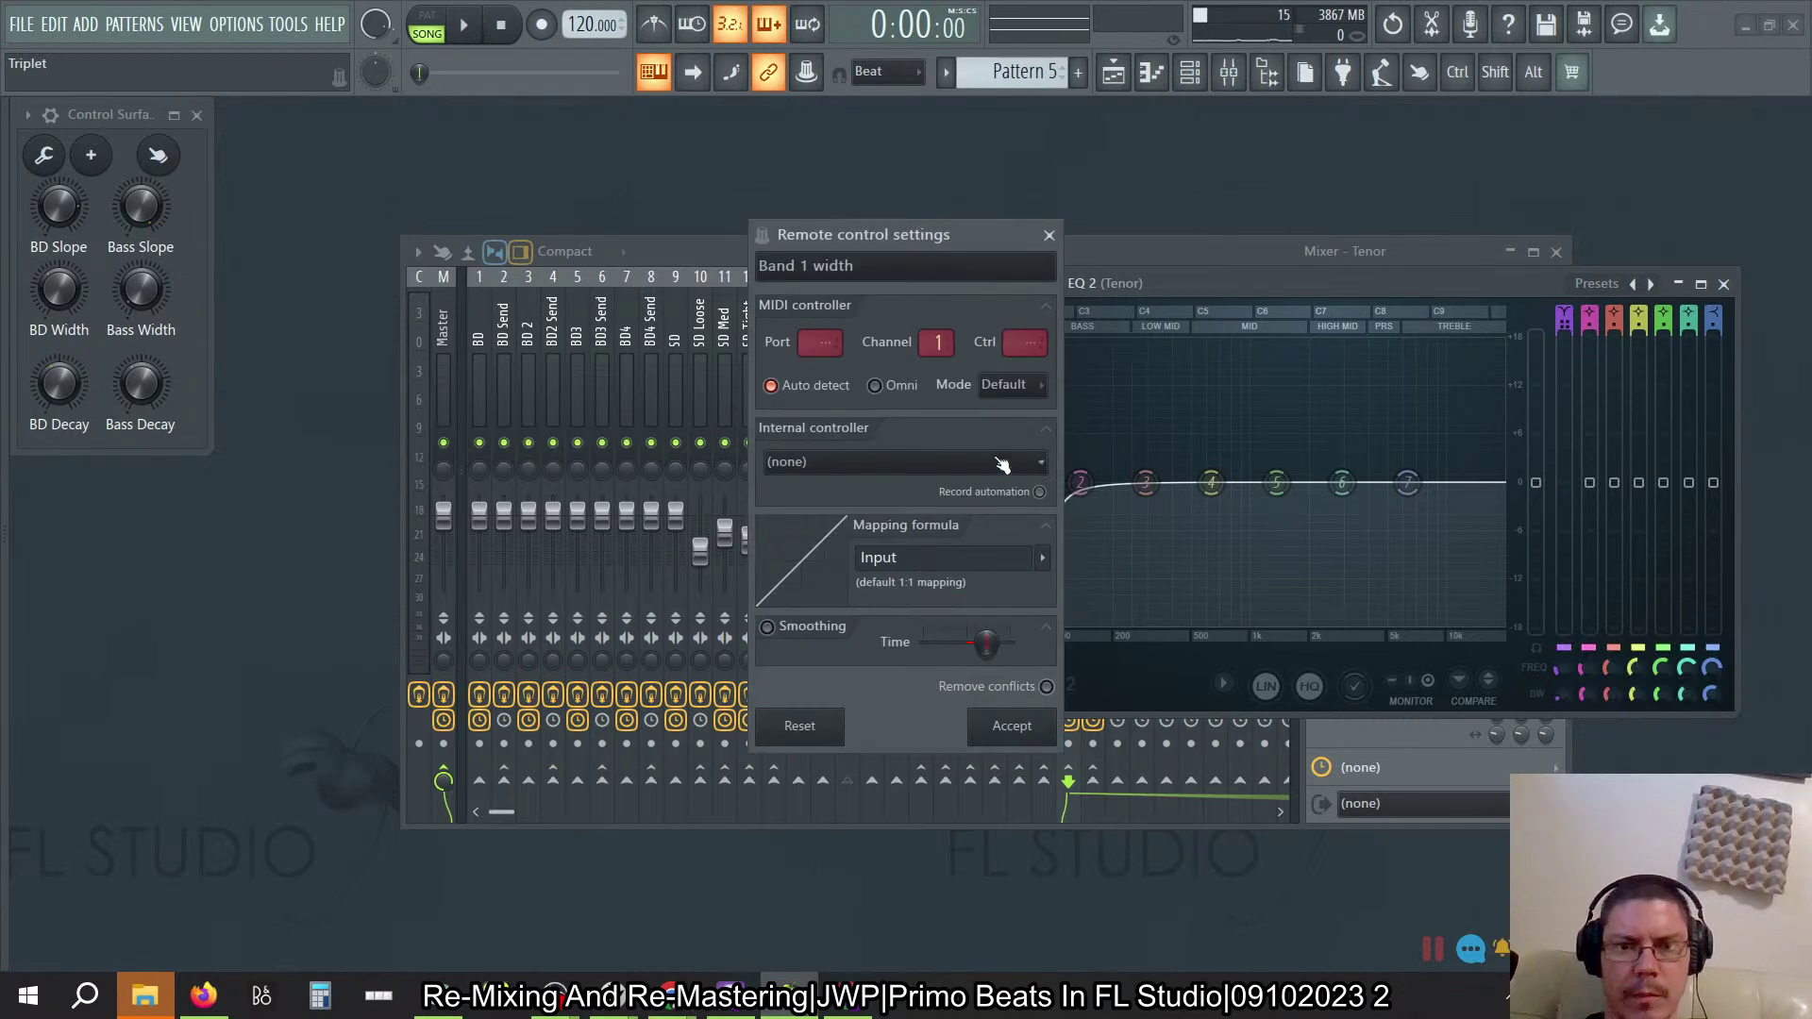
{"action": "left_click", "coordinate": [1002, 462]}
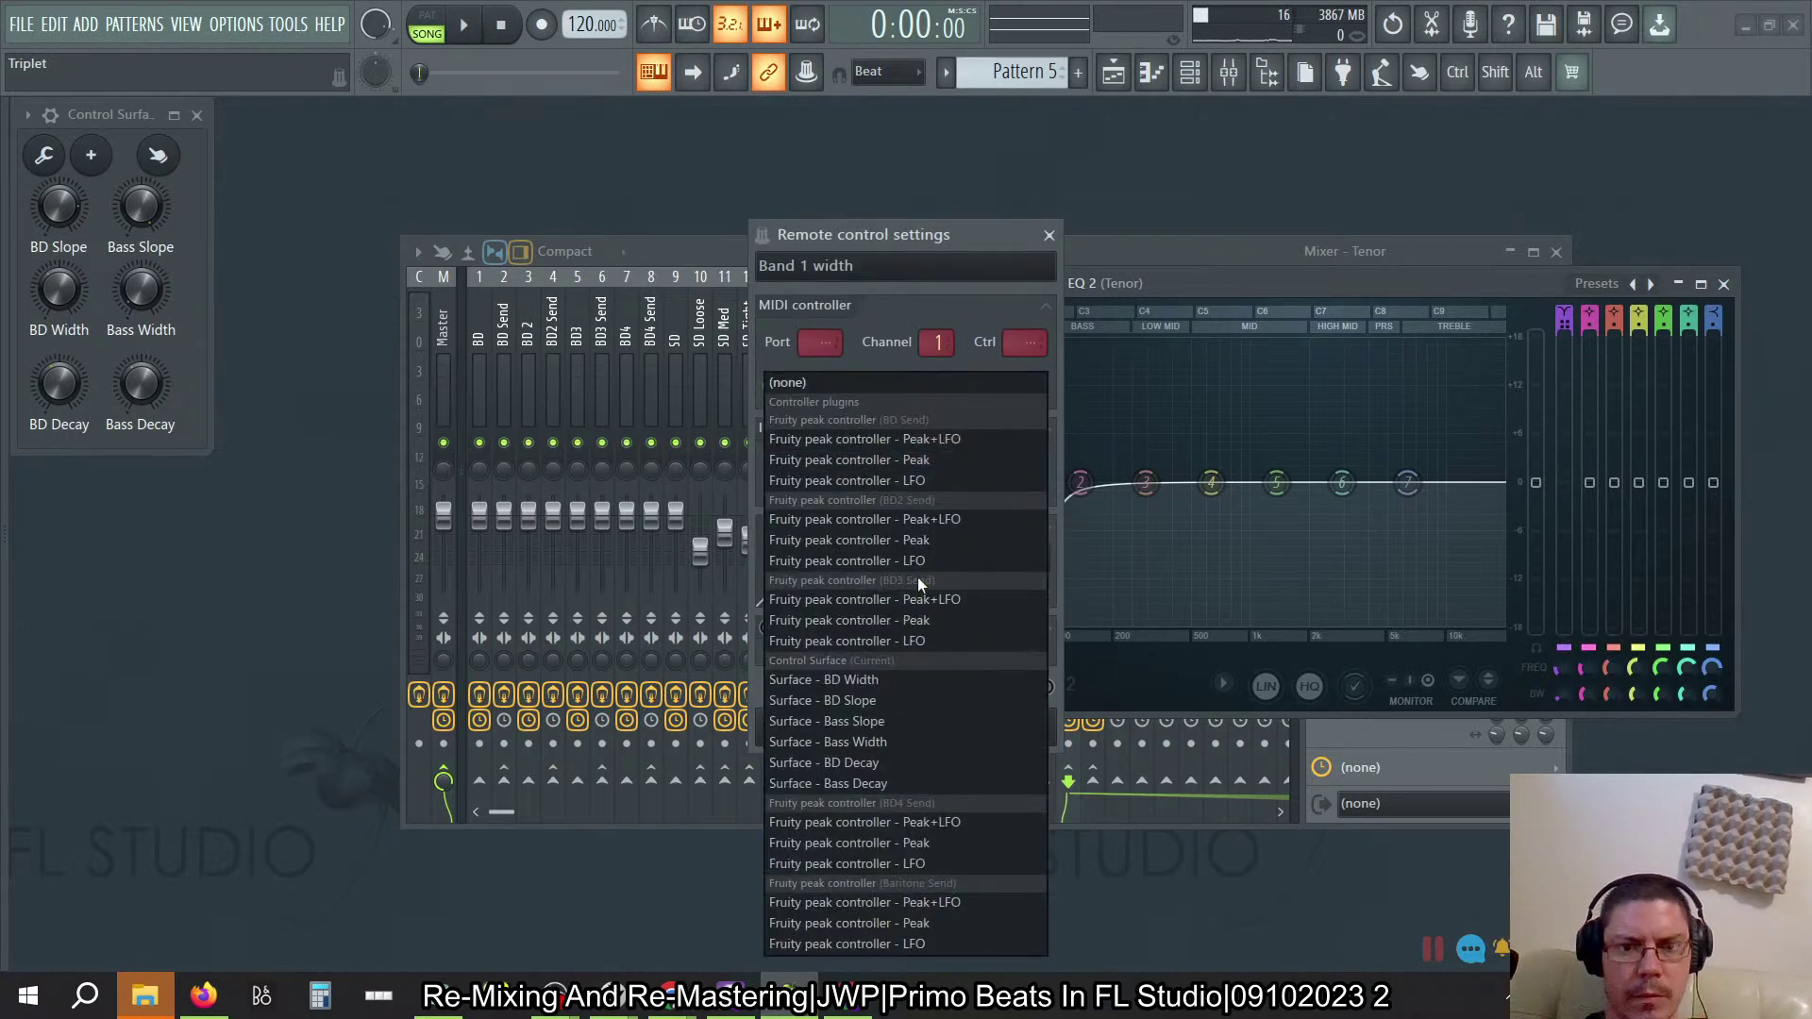
{"action": "left_click", "coordinate": [874, 679]}
{"action": "left_click", "coordinate": [1024, 727]}
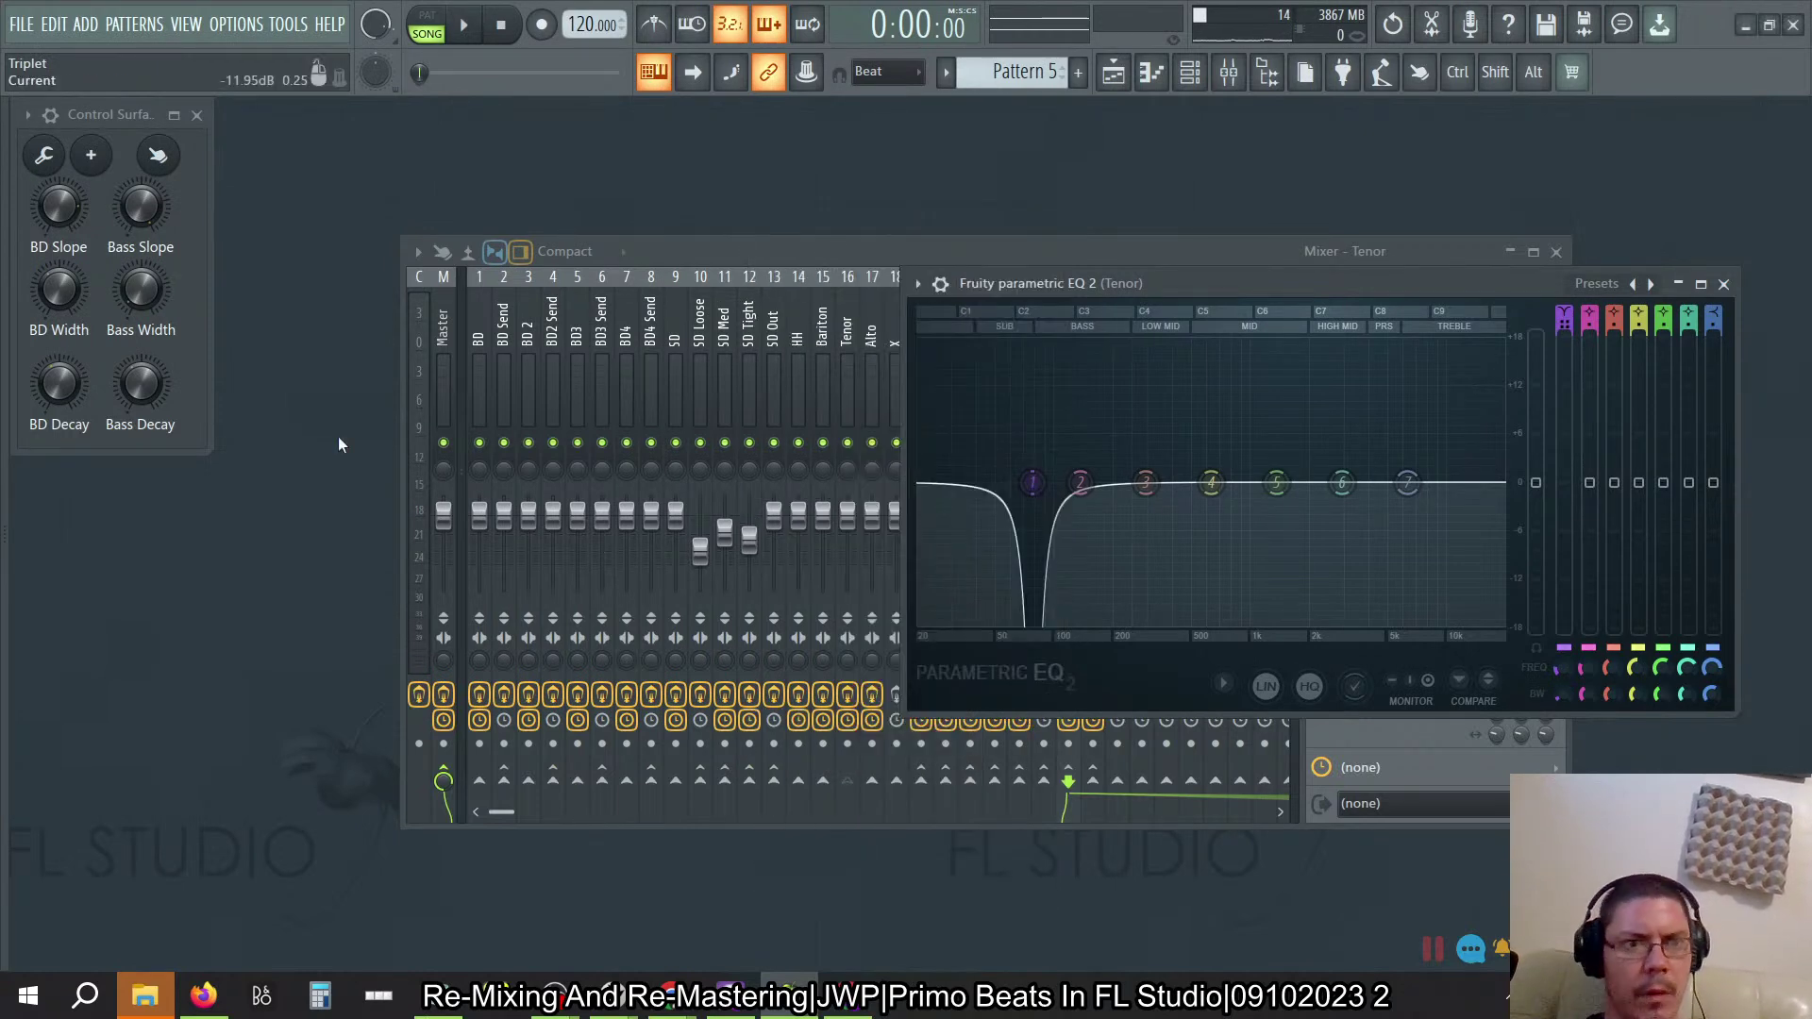
{"action": "left_click_drag", "start_coordinate": [85, 282], "coordinate": [85, 268]}
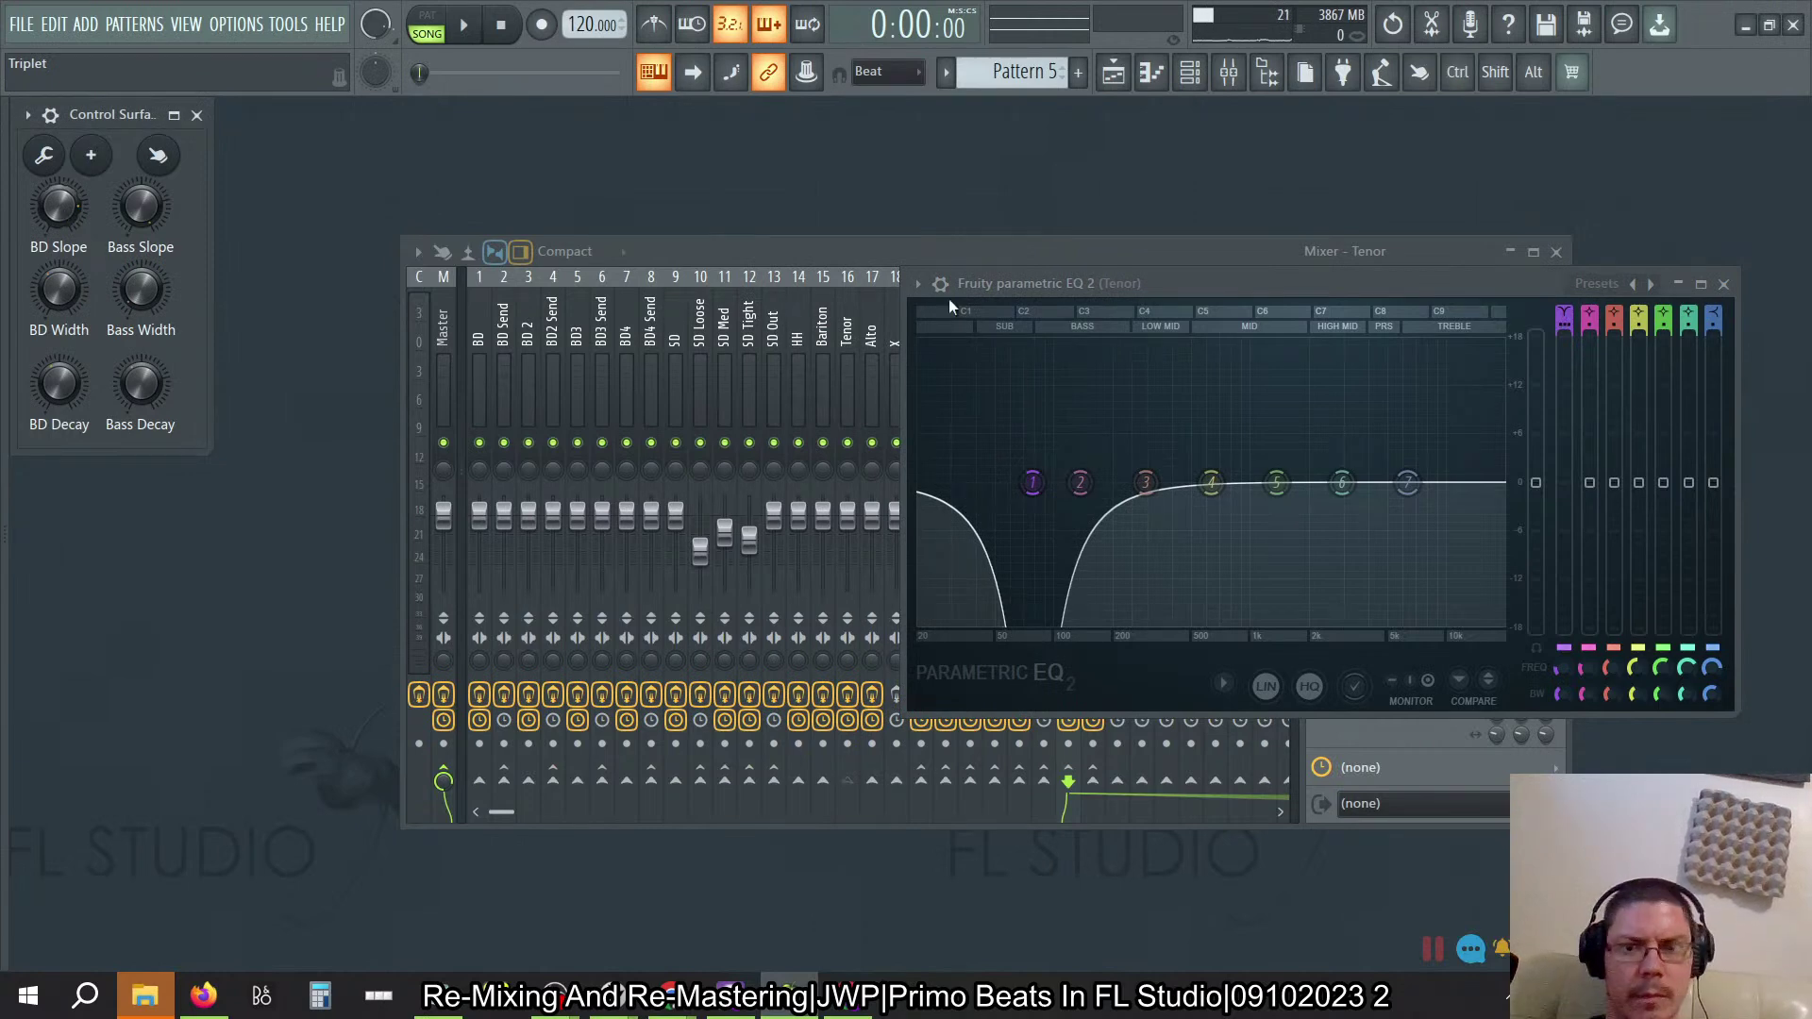
{"action": "left_click", "coordinate": [1723, 284]}
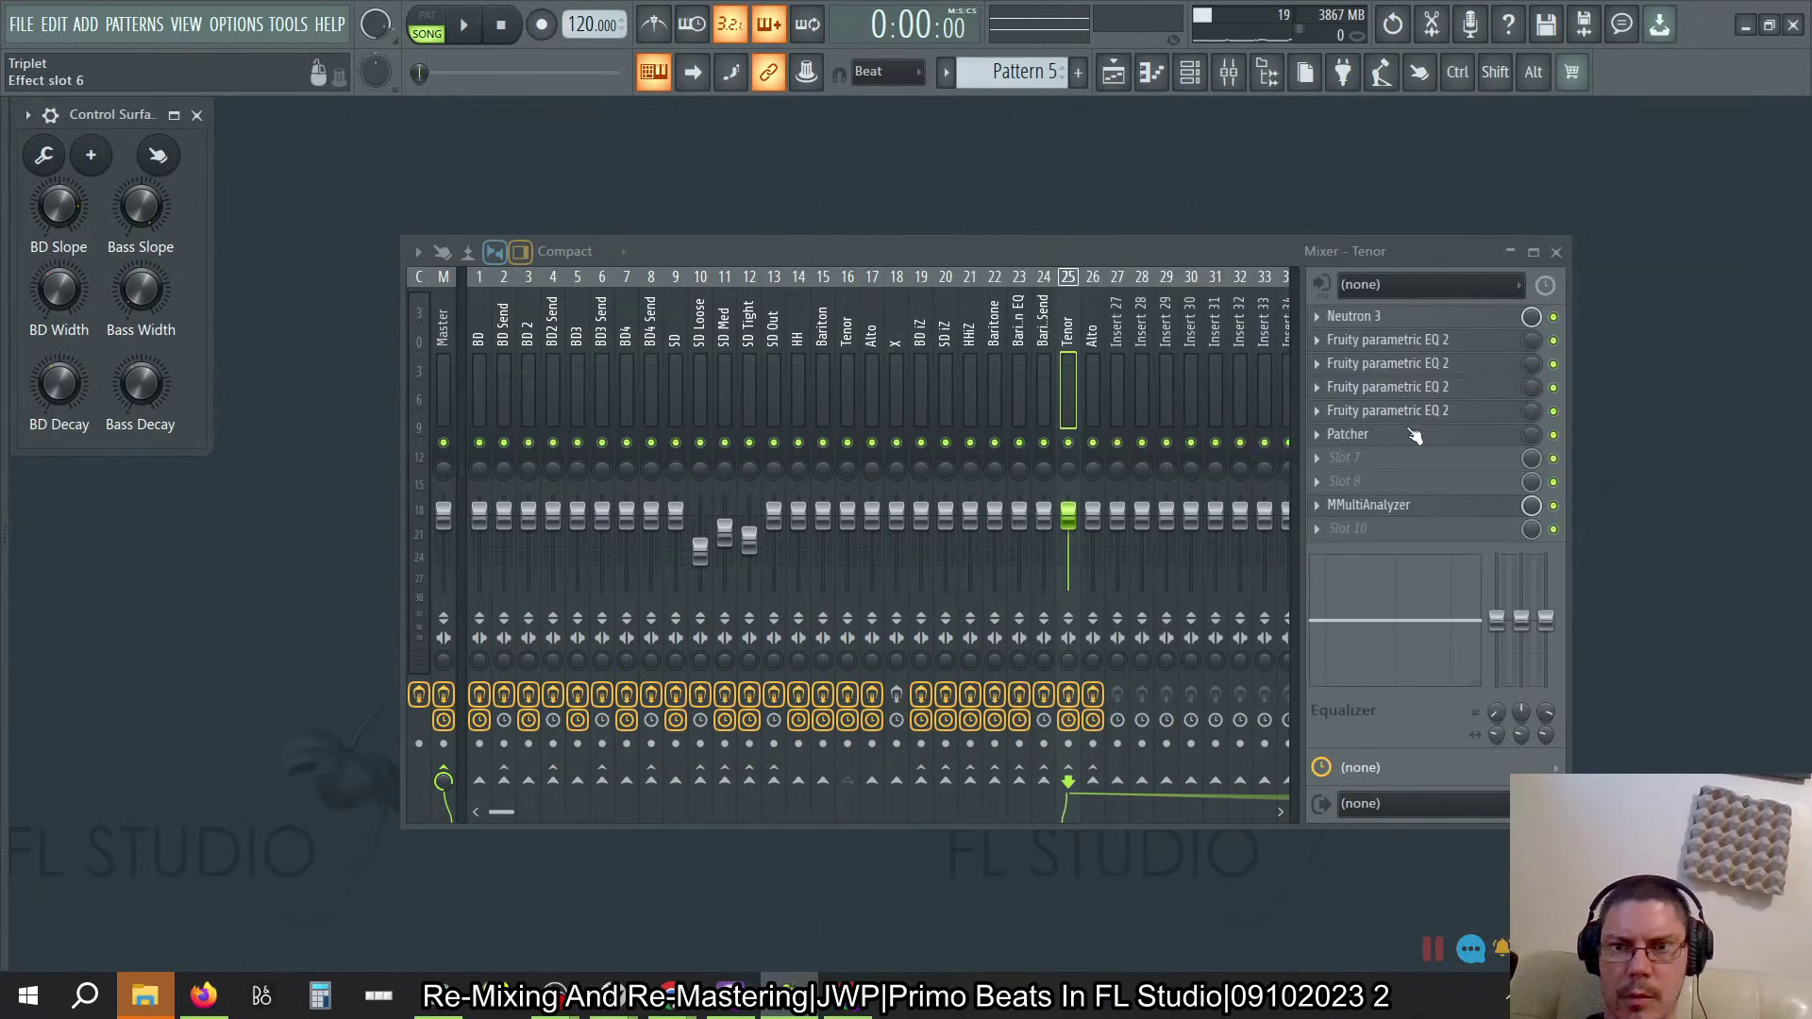
Step: Link the Band 1 order of the third Fruity parametric EQ 2 on Tenor track 25 to the controller Surface - BD Slope
{"action": "left_click", "coordinate": [1411, 389]}
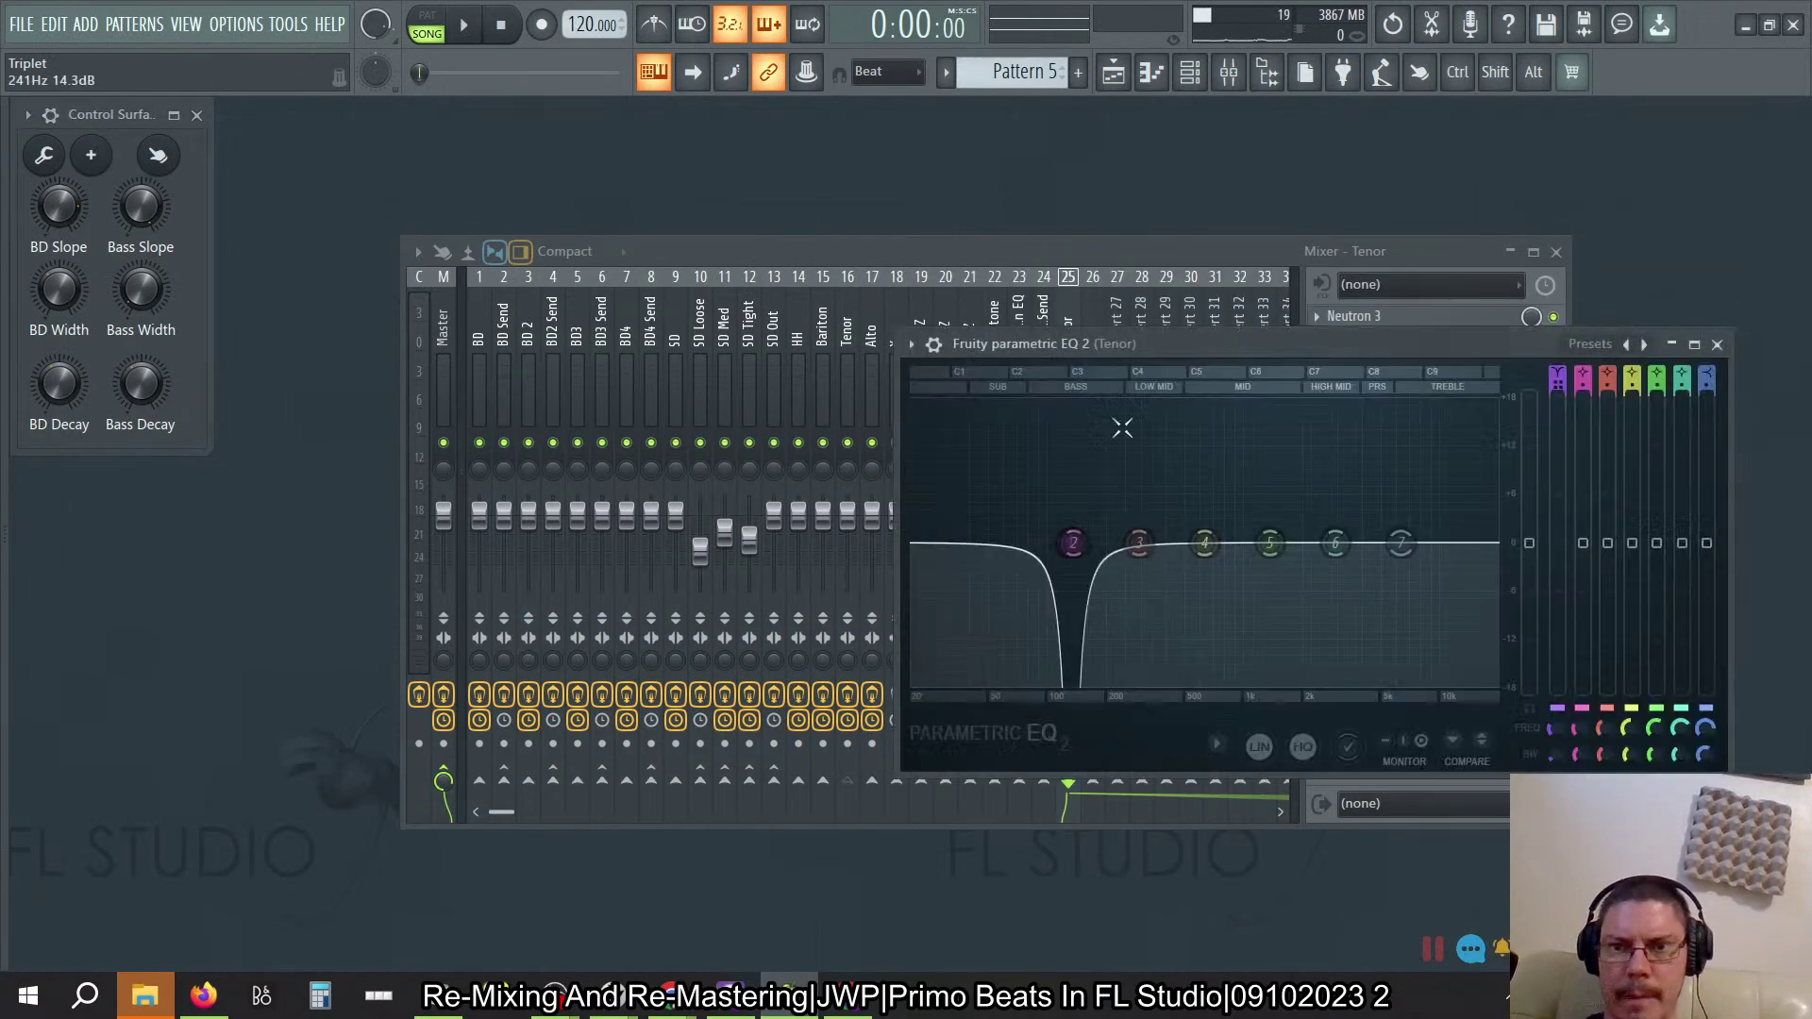
{"action": "right_click", "coordinate": [1562, 390]}
{"action": "left_click", "coordinate": [1593, 616]}
{"action": "left_click", "coordinate": [906, 460]}
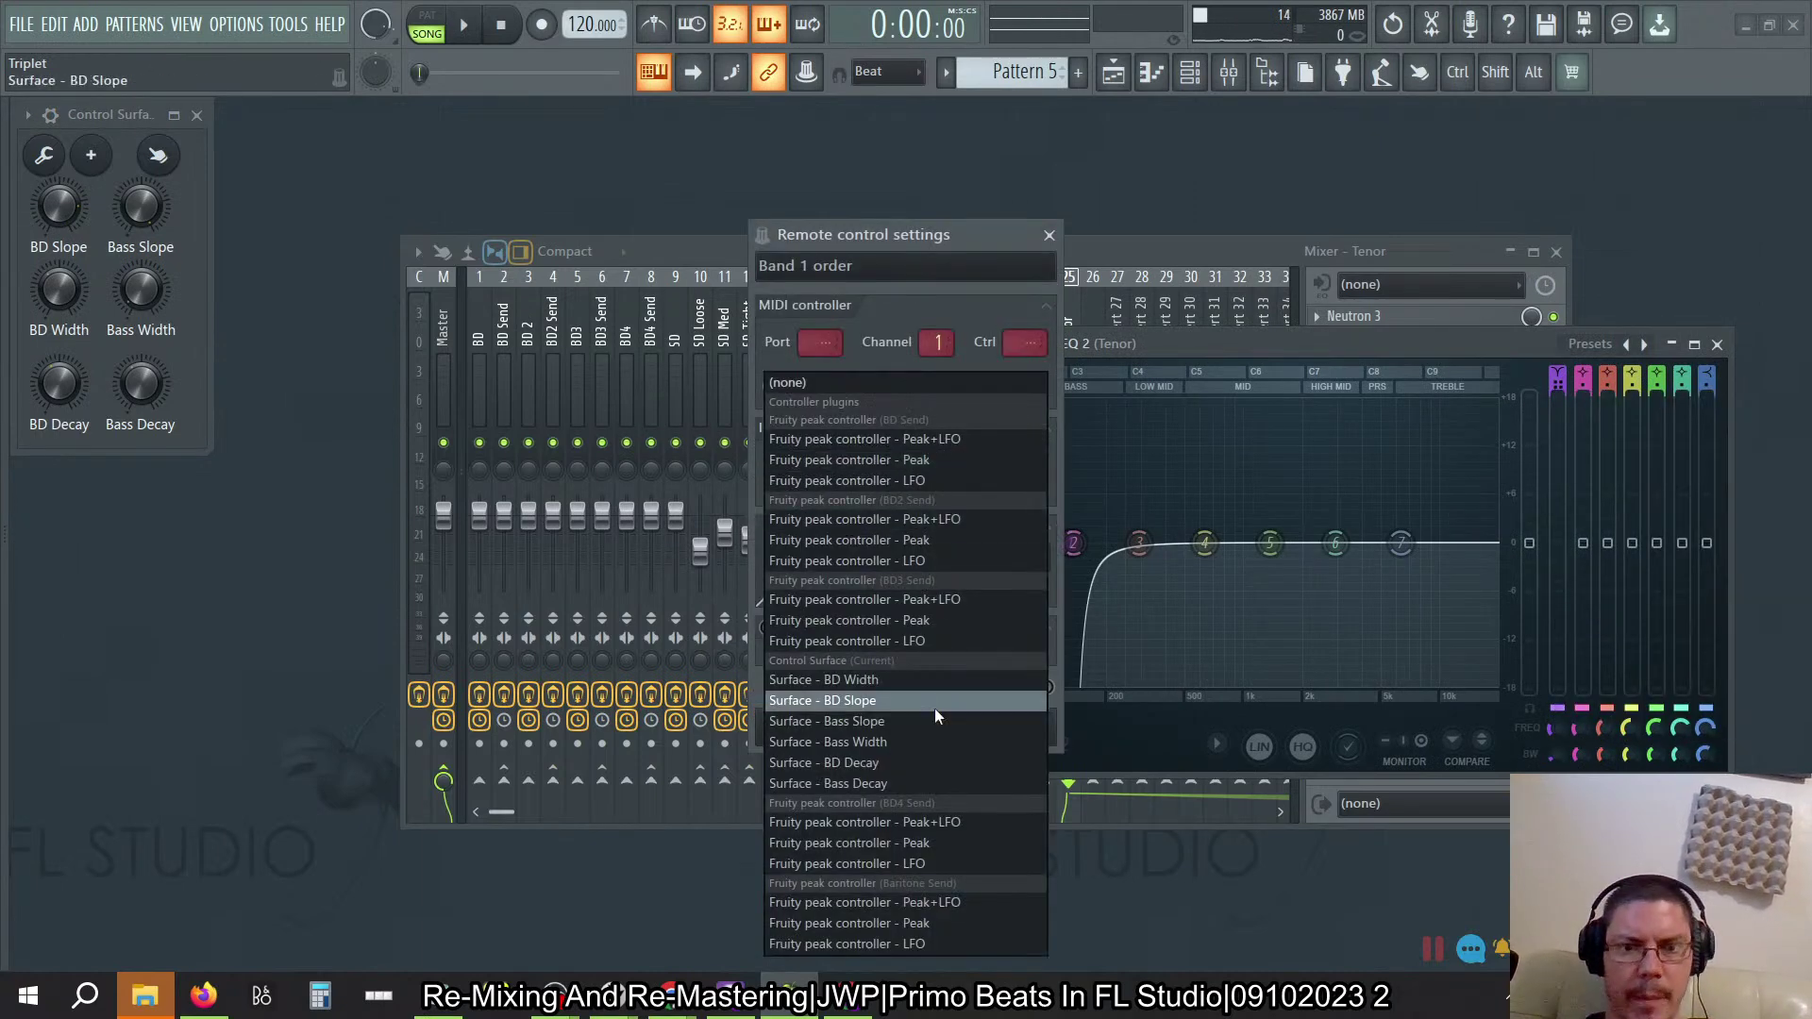
{"action": "left_click", "coordinate": [892, 699]}
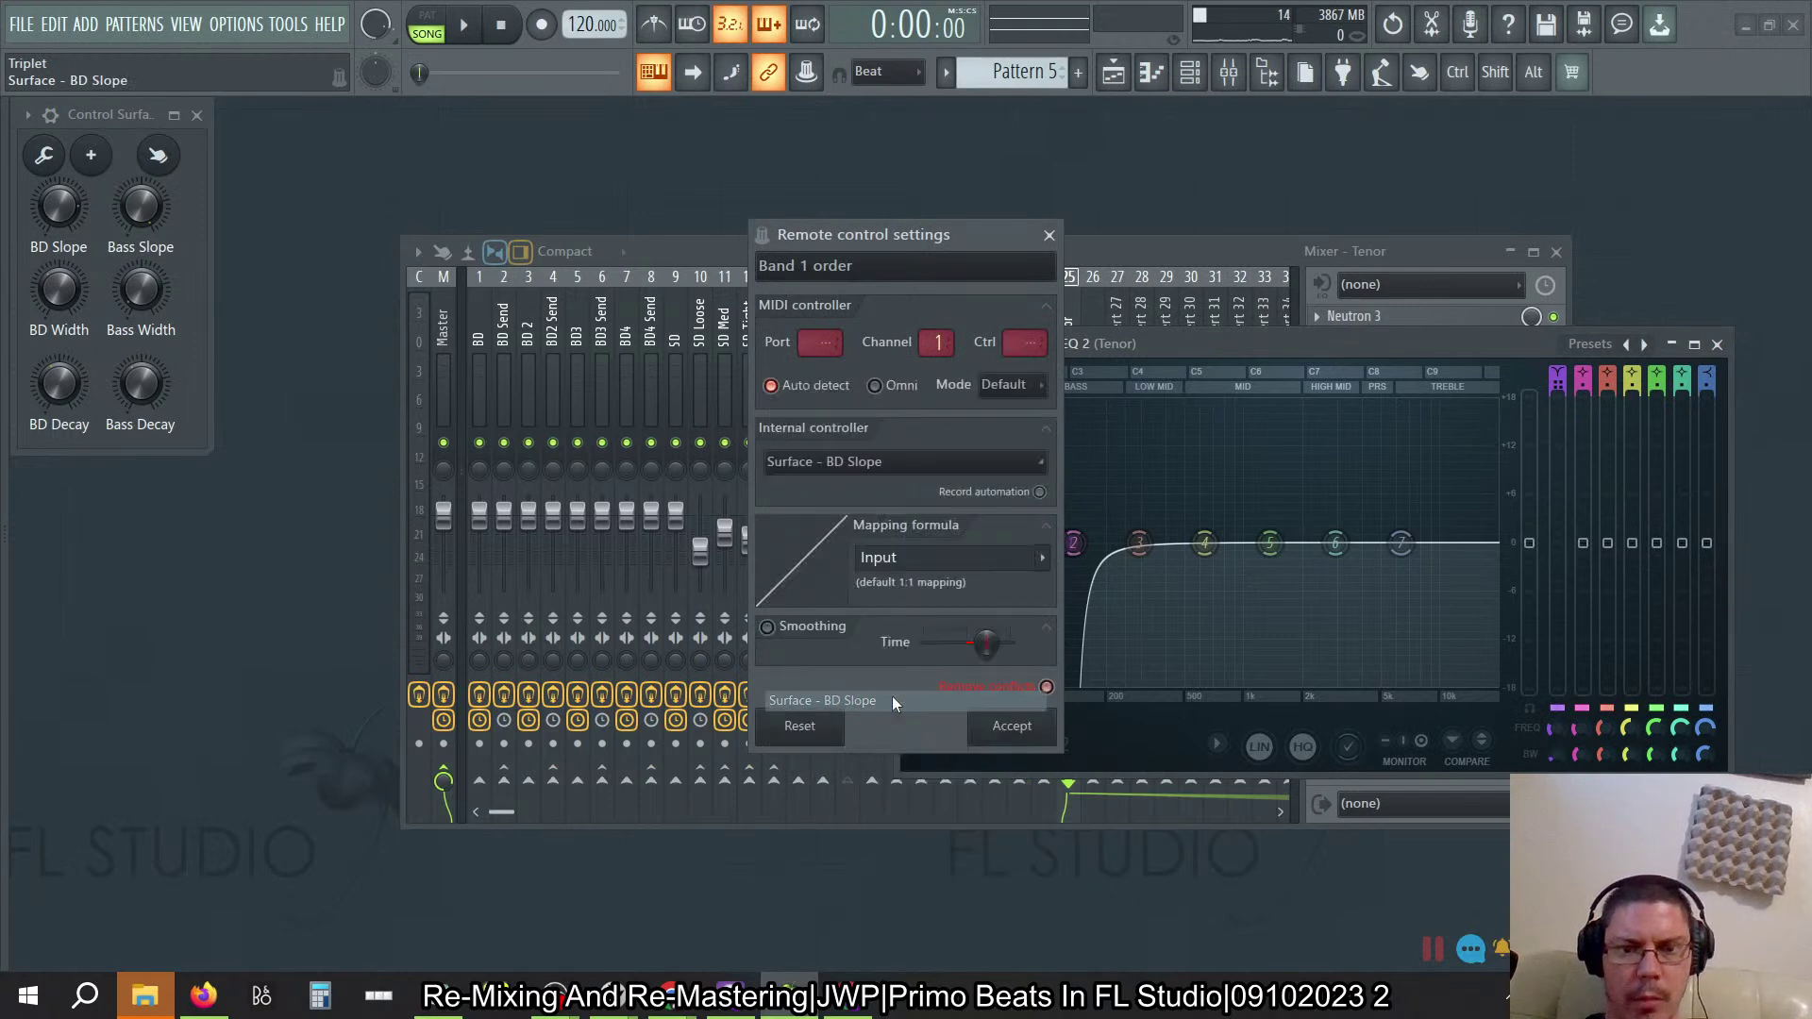
{"action": "left_click", "coordinate": [1011, 727]}
Step: Link the third Tenor EQ's Band 1 width to Surface - BD Width and test the link with the Control Surface knob
{"action": "right_click", "coordinate": [1553, 754]}
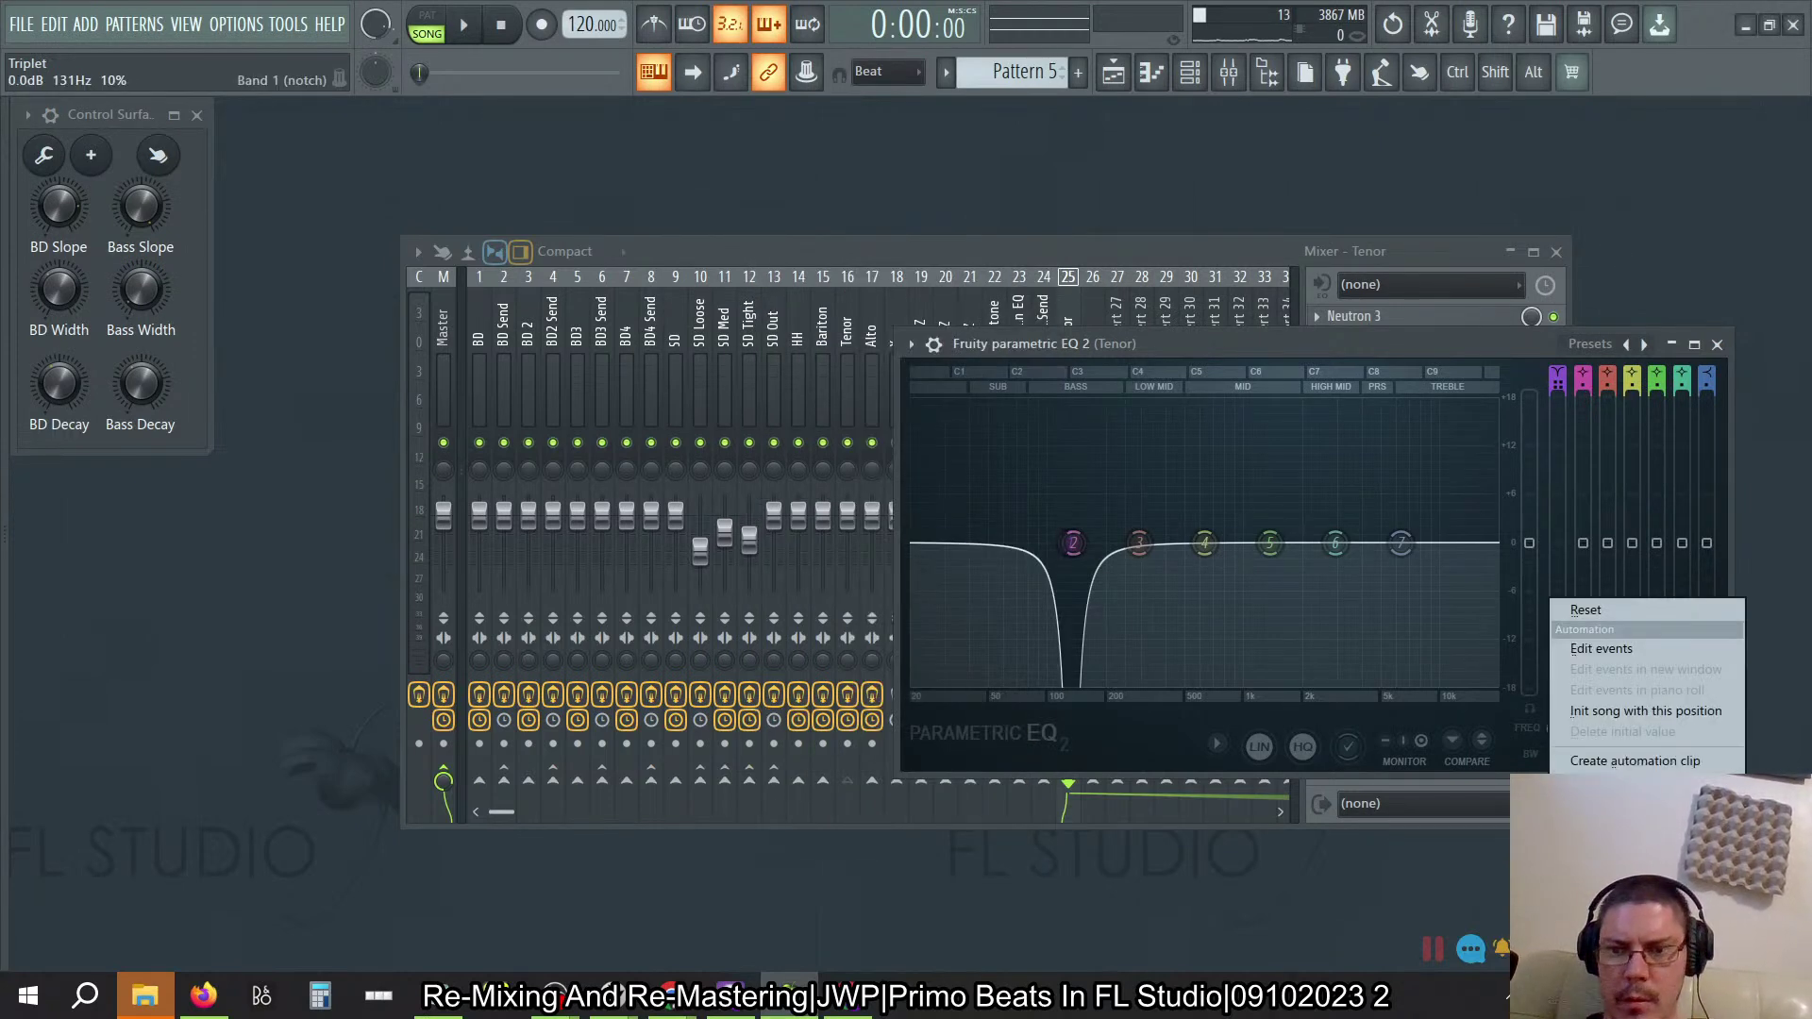
{"action": "left_click", "coordinate": [1606, 799]}
{"action": "left_click", "coordinate": [949, 461]}
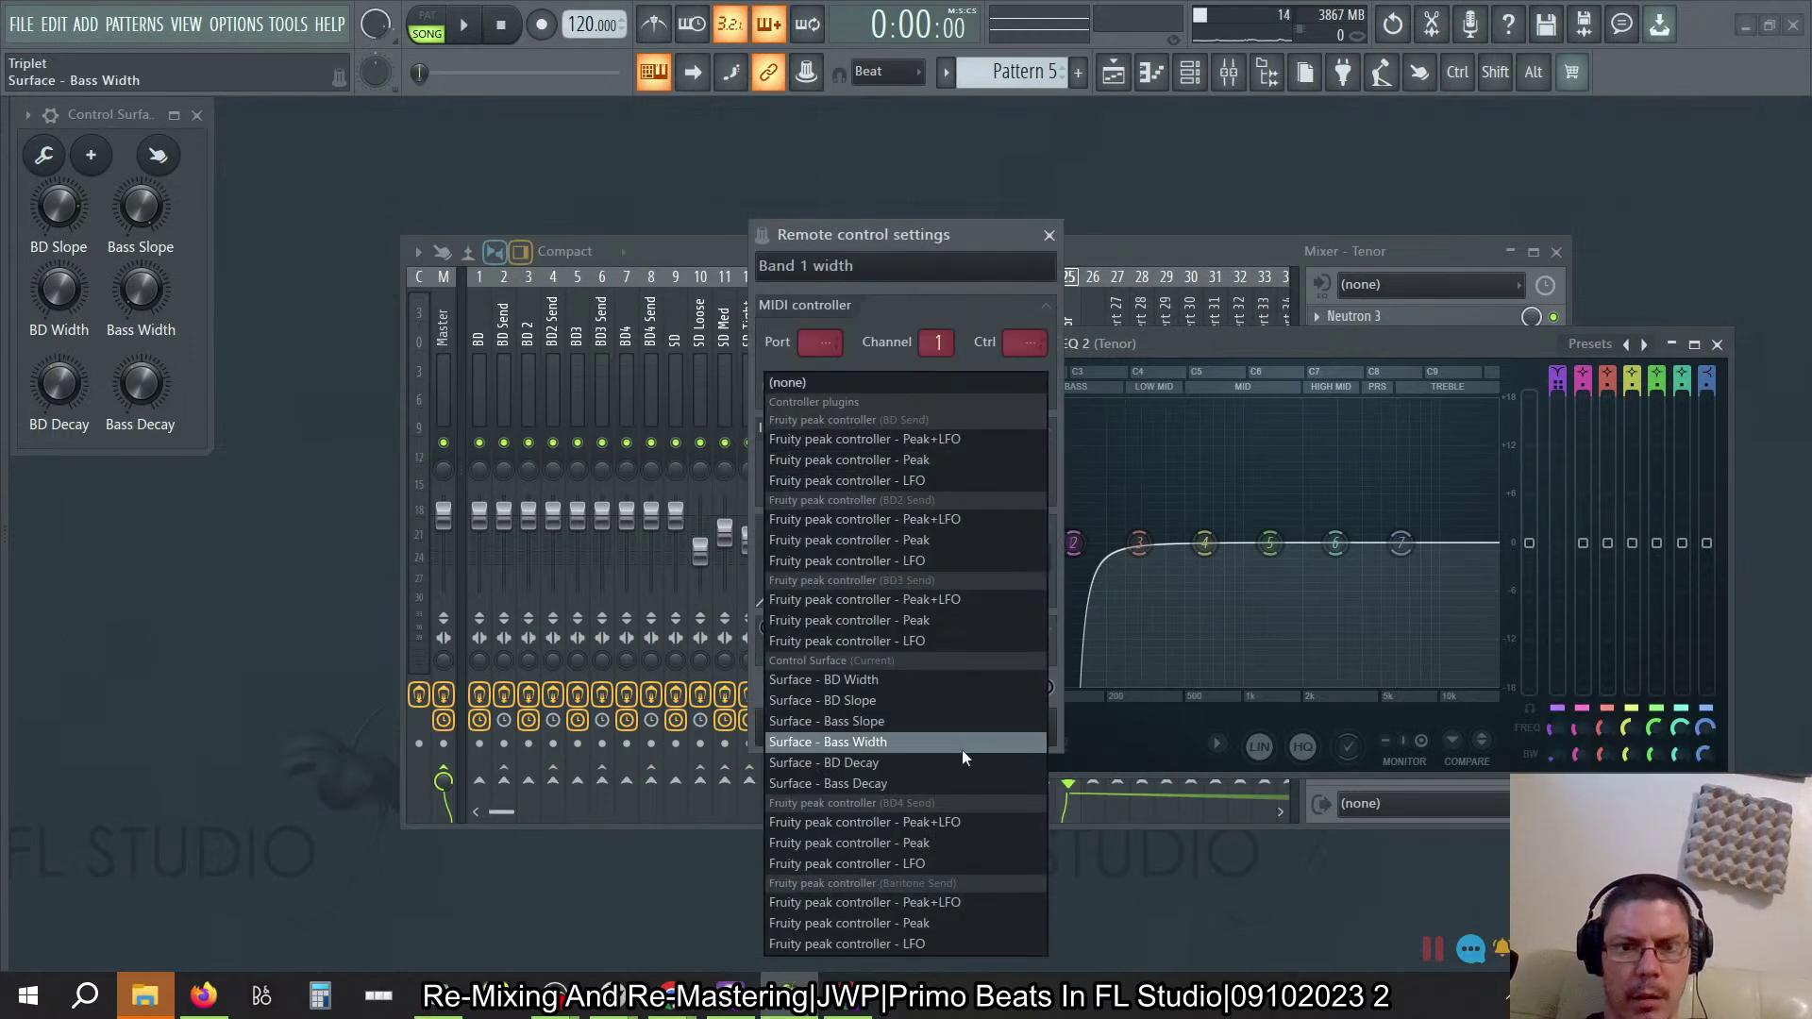
{"action": "left_click", "coordinate": [892, 678]}
{"action": "left_click", "coordinate": [1017, 738]}
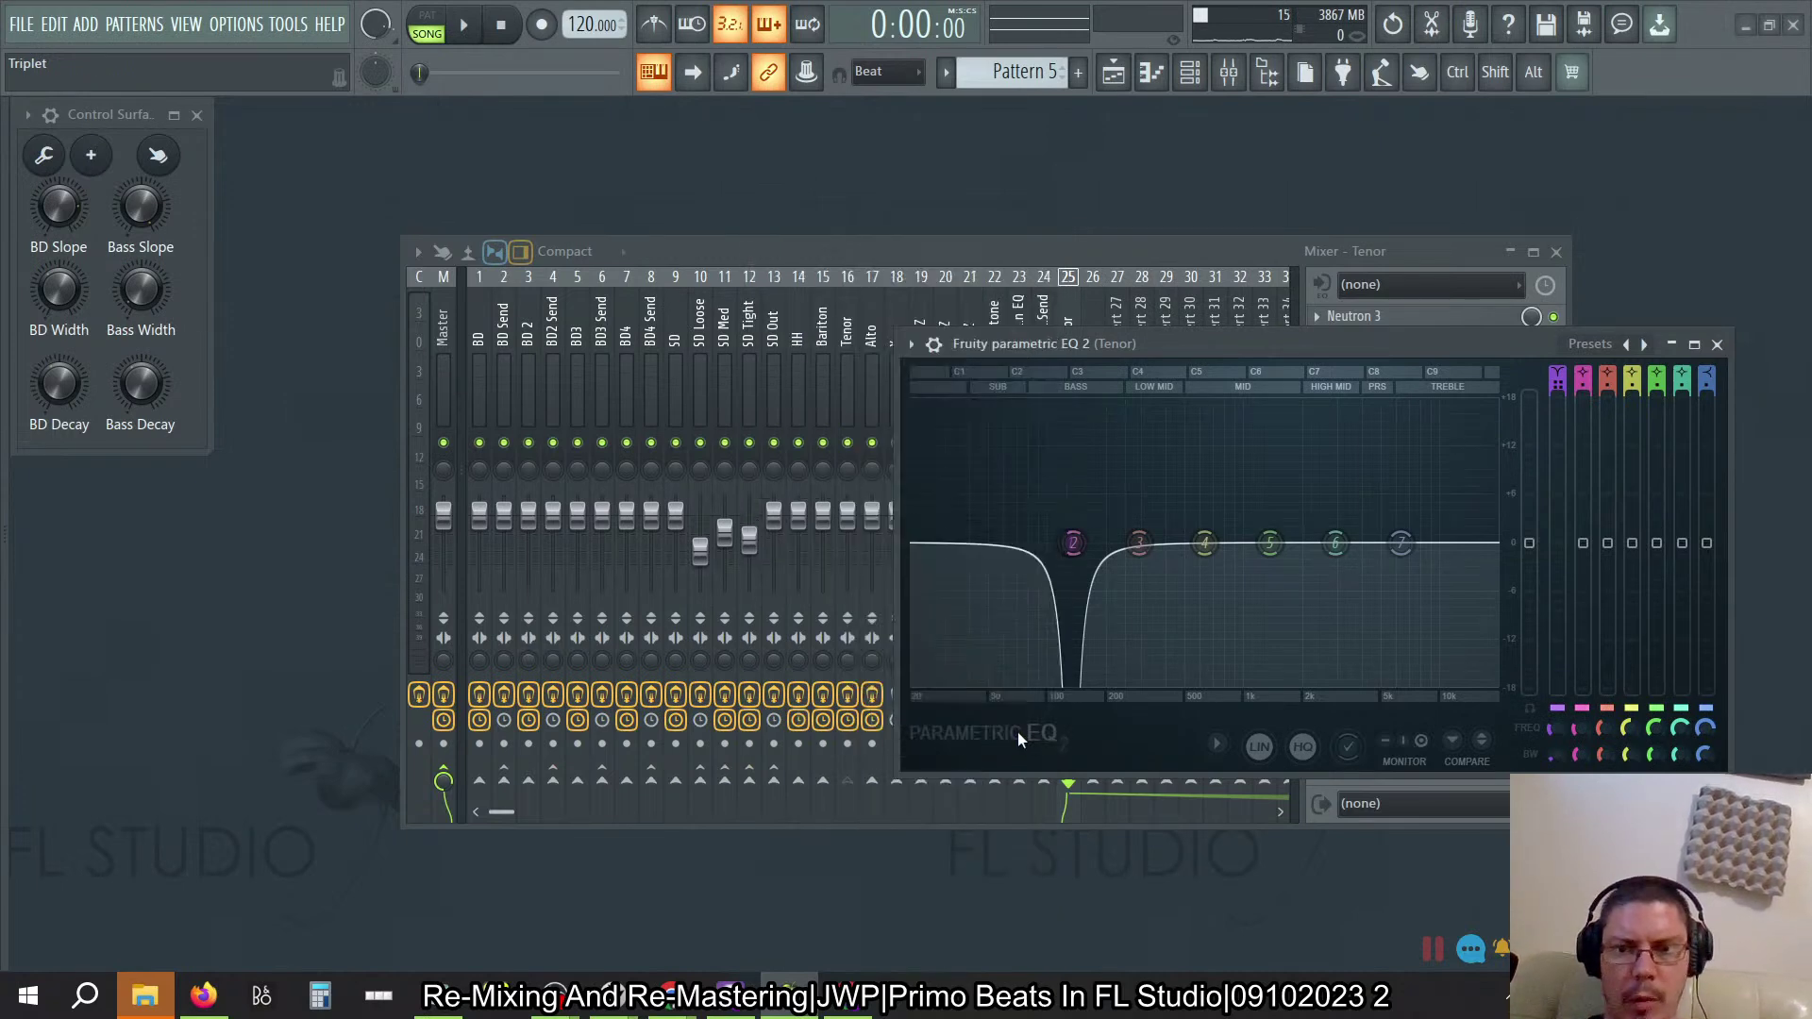
{"action": "left_click_drag", "start_coordinate": [79, 289], "coordinate": [80, 274]}
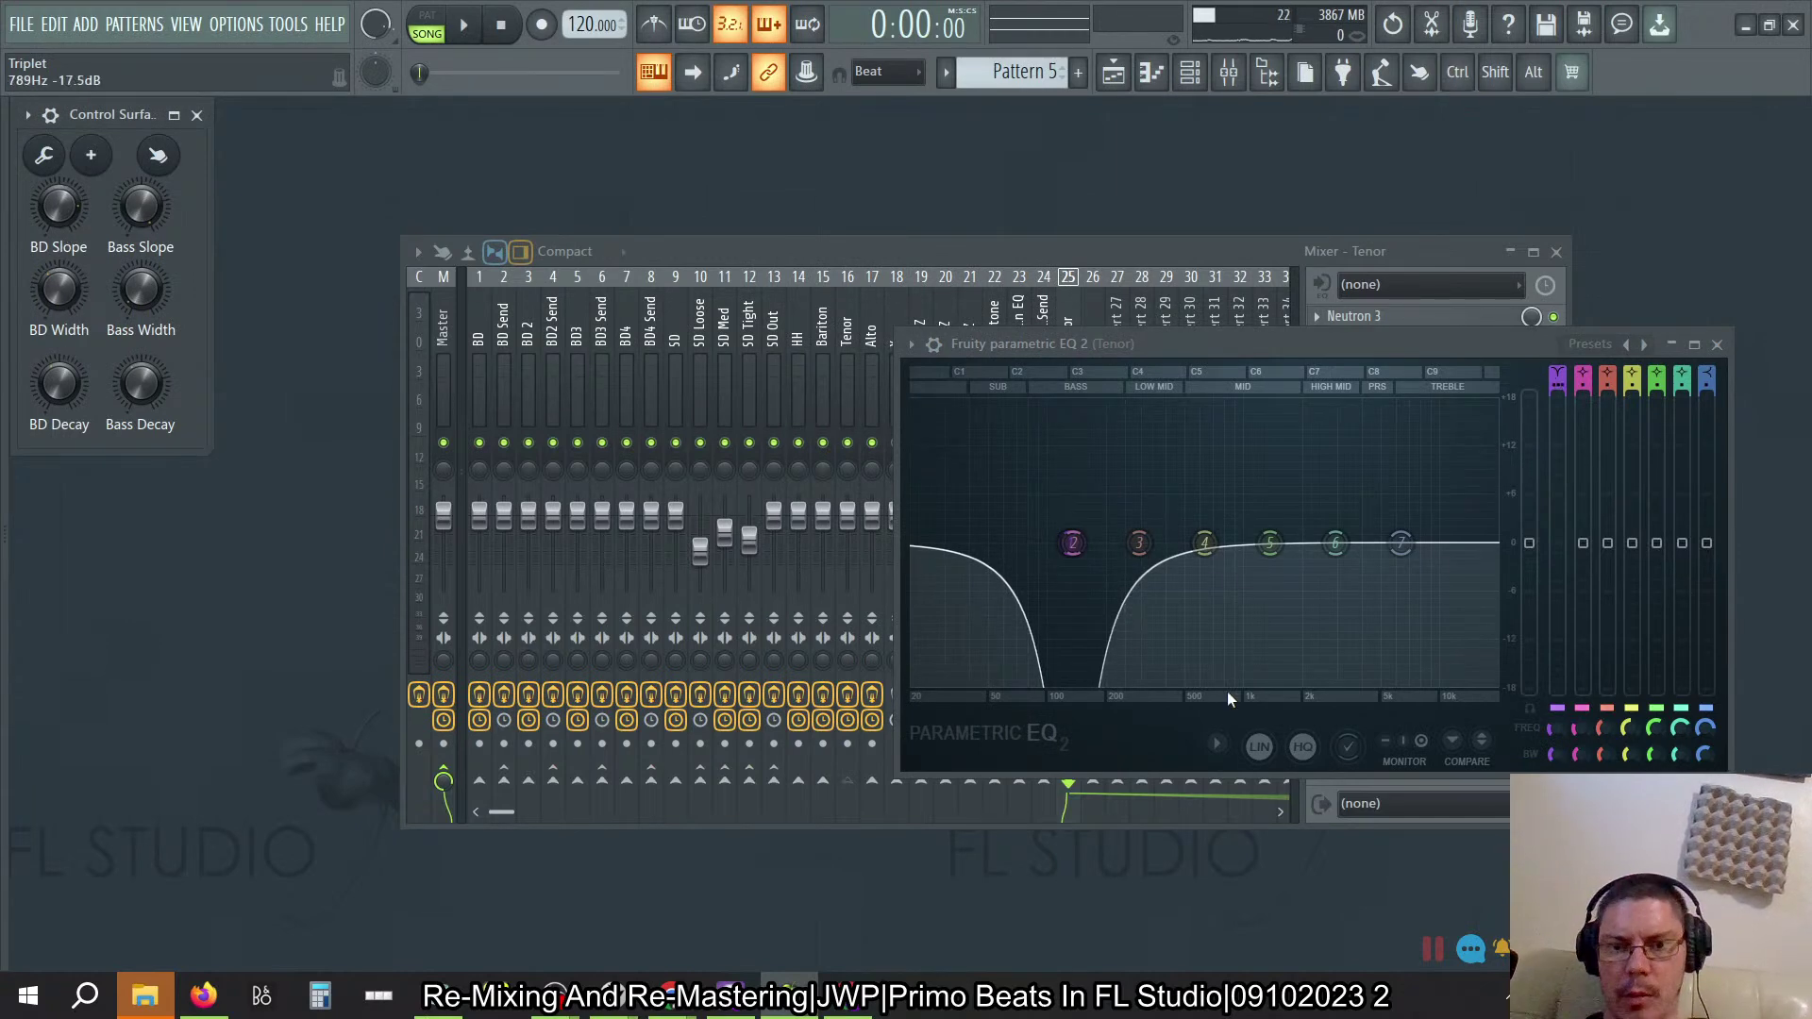
{"action": "left_click", "coordinate": [1716, 345]}
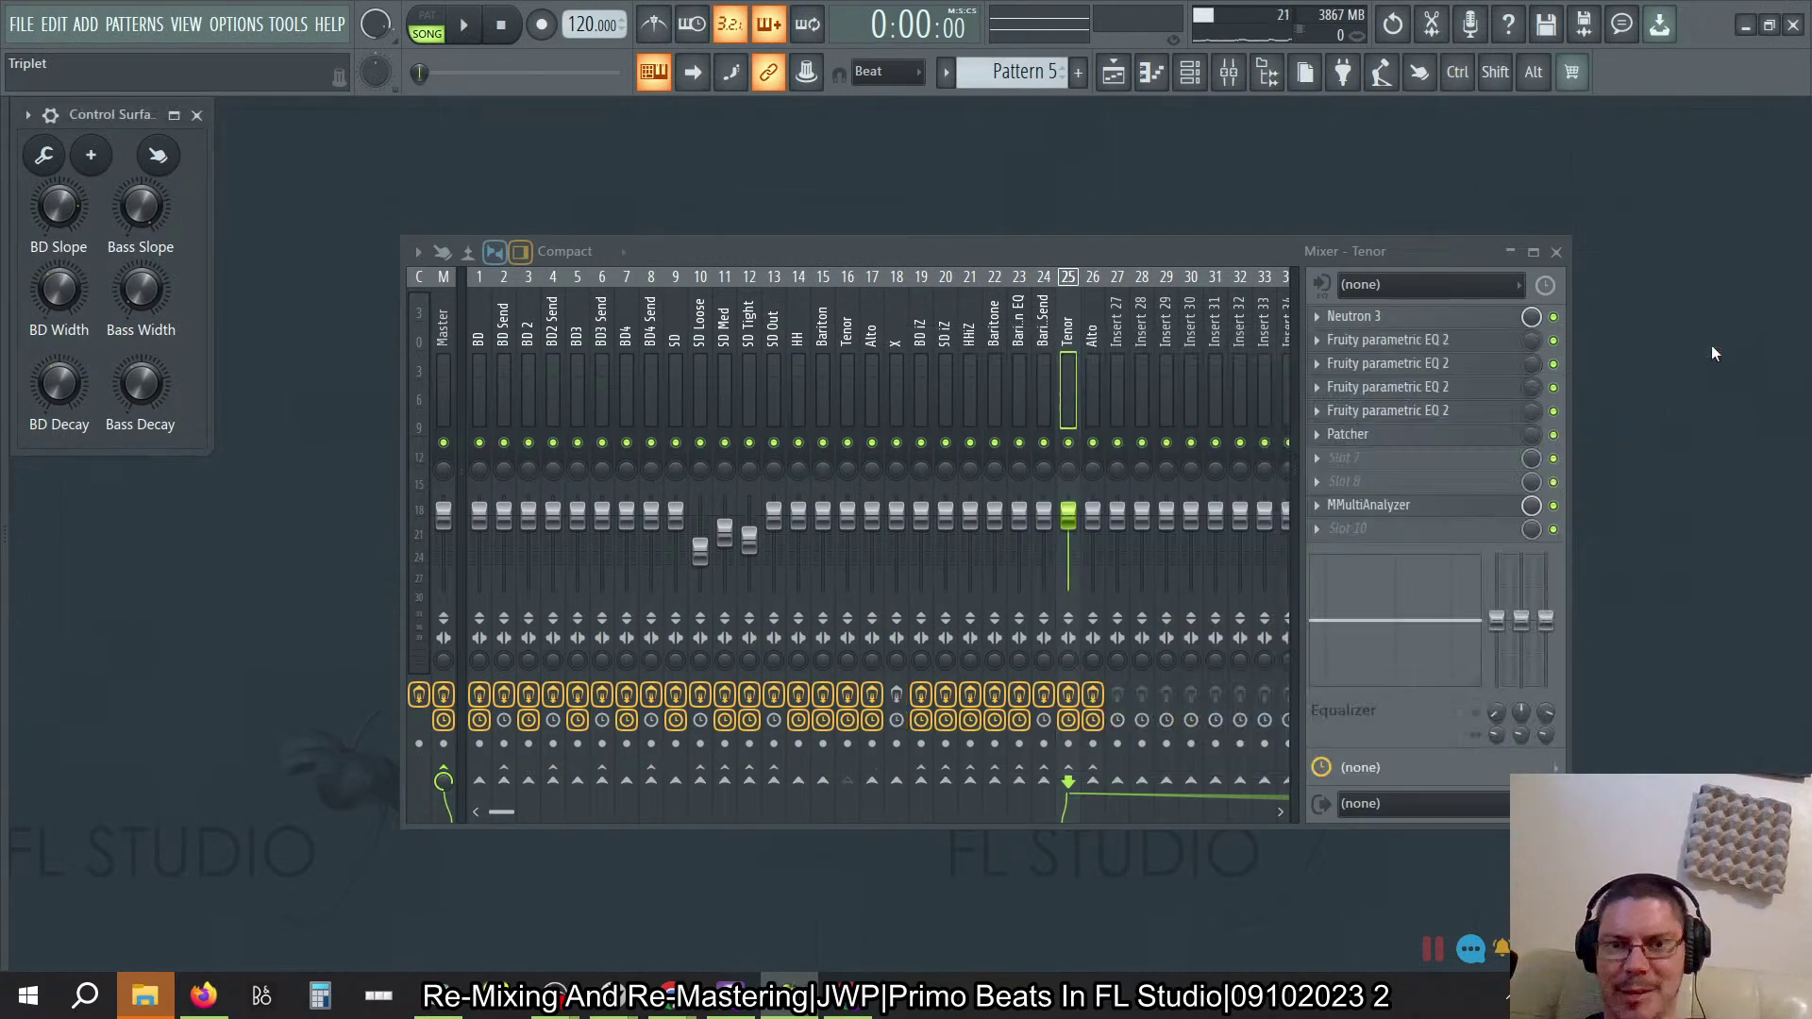
Step: Turn off linear phase in the Fruity parametric EQ 2 instances on Tenor track 25
{"action": "left_click", "coordinate": [1474, 342]}
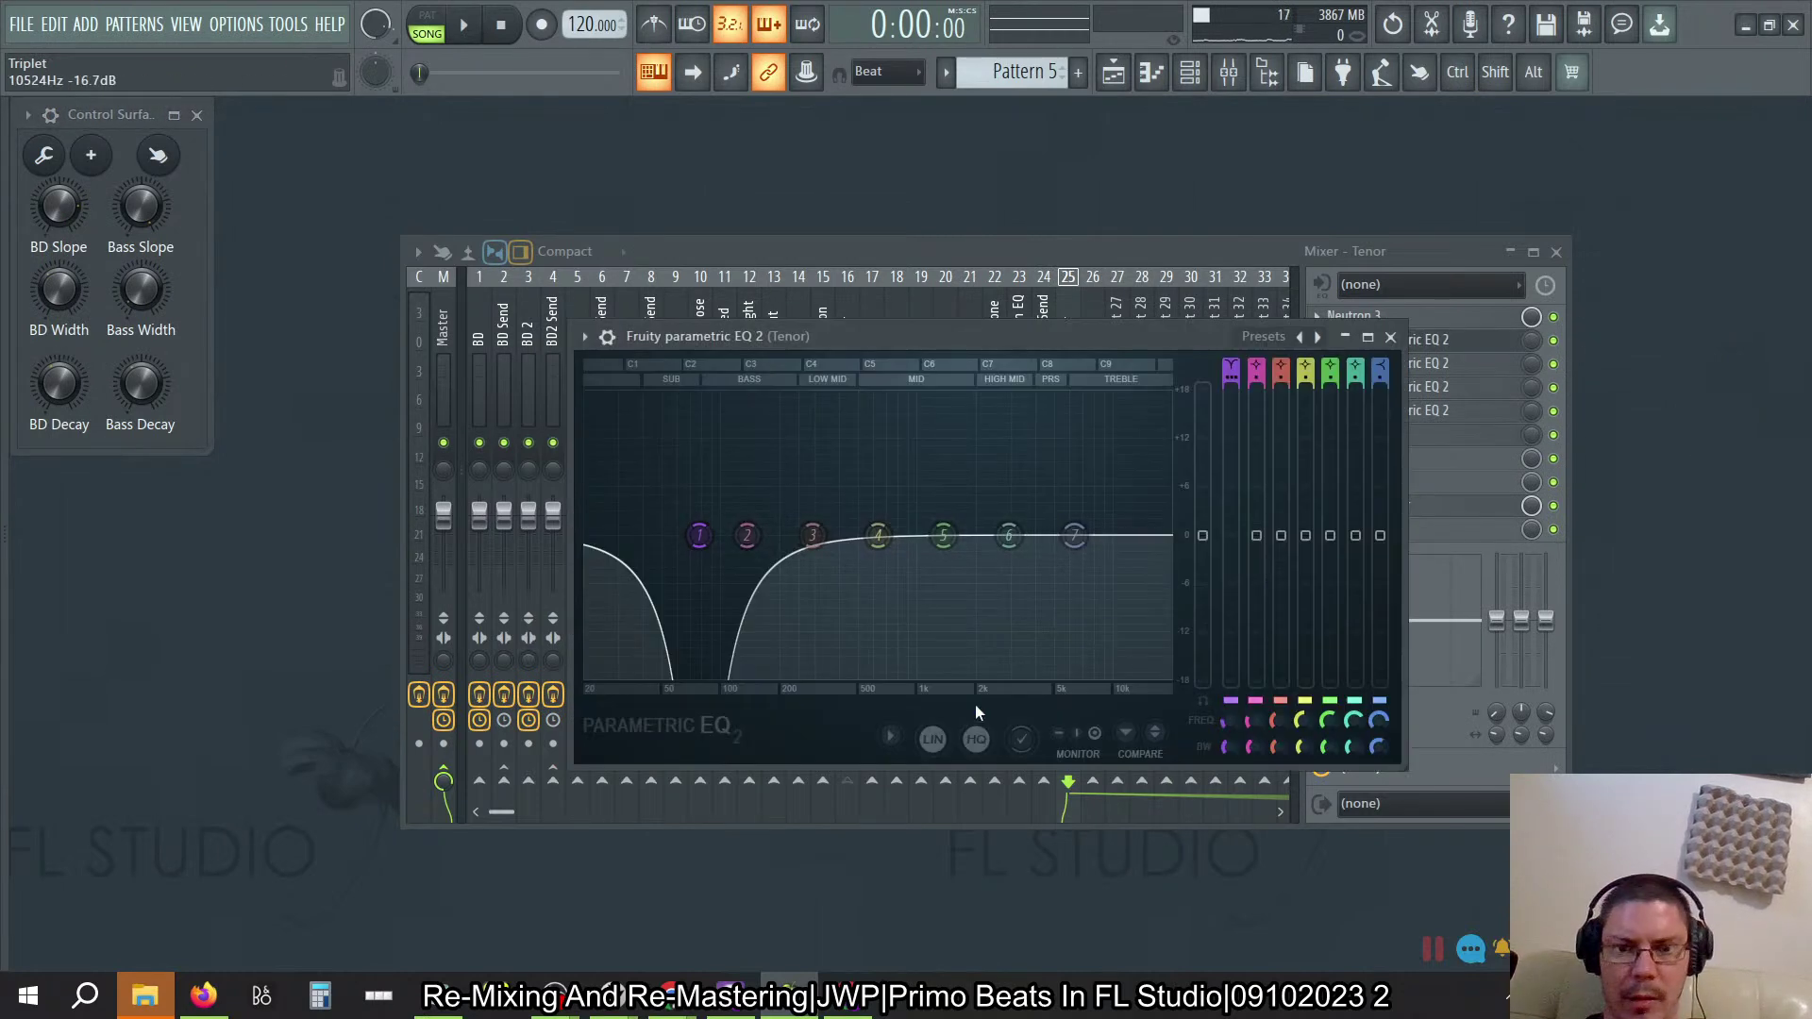
{"action": "left_click", "coordinate": [1391, 338]}
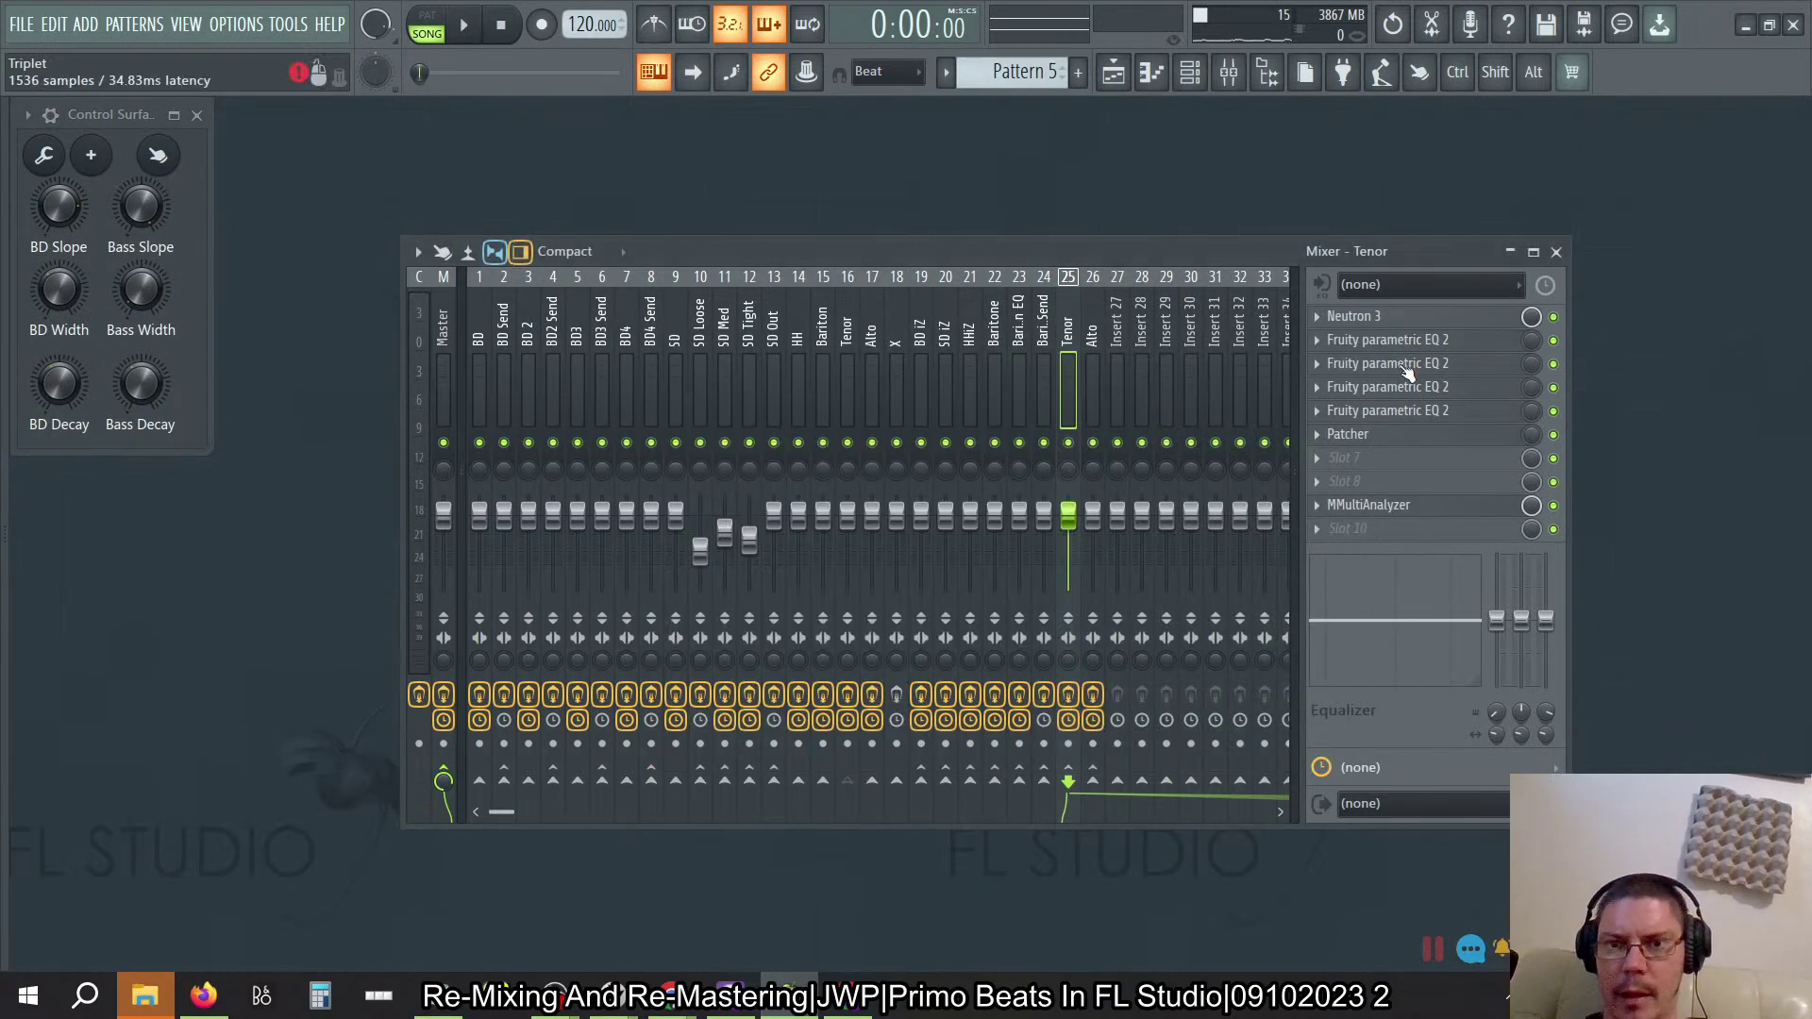
{"action": "left_click", "coordinate": [1401, 368]}
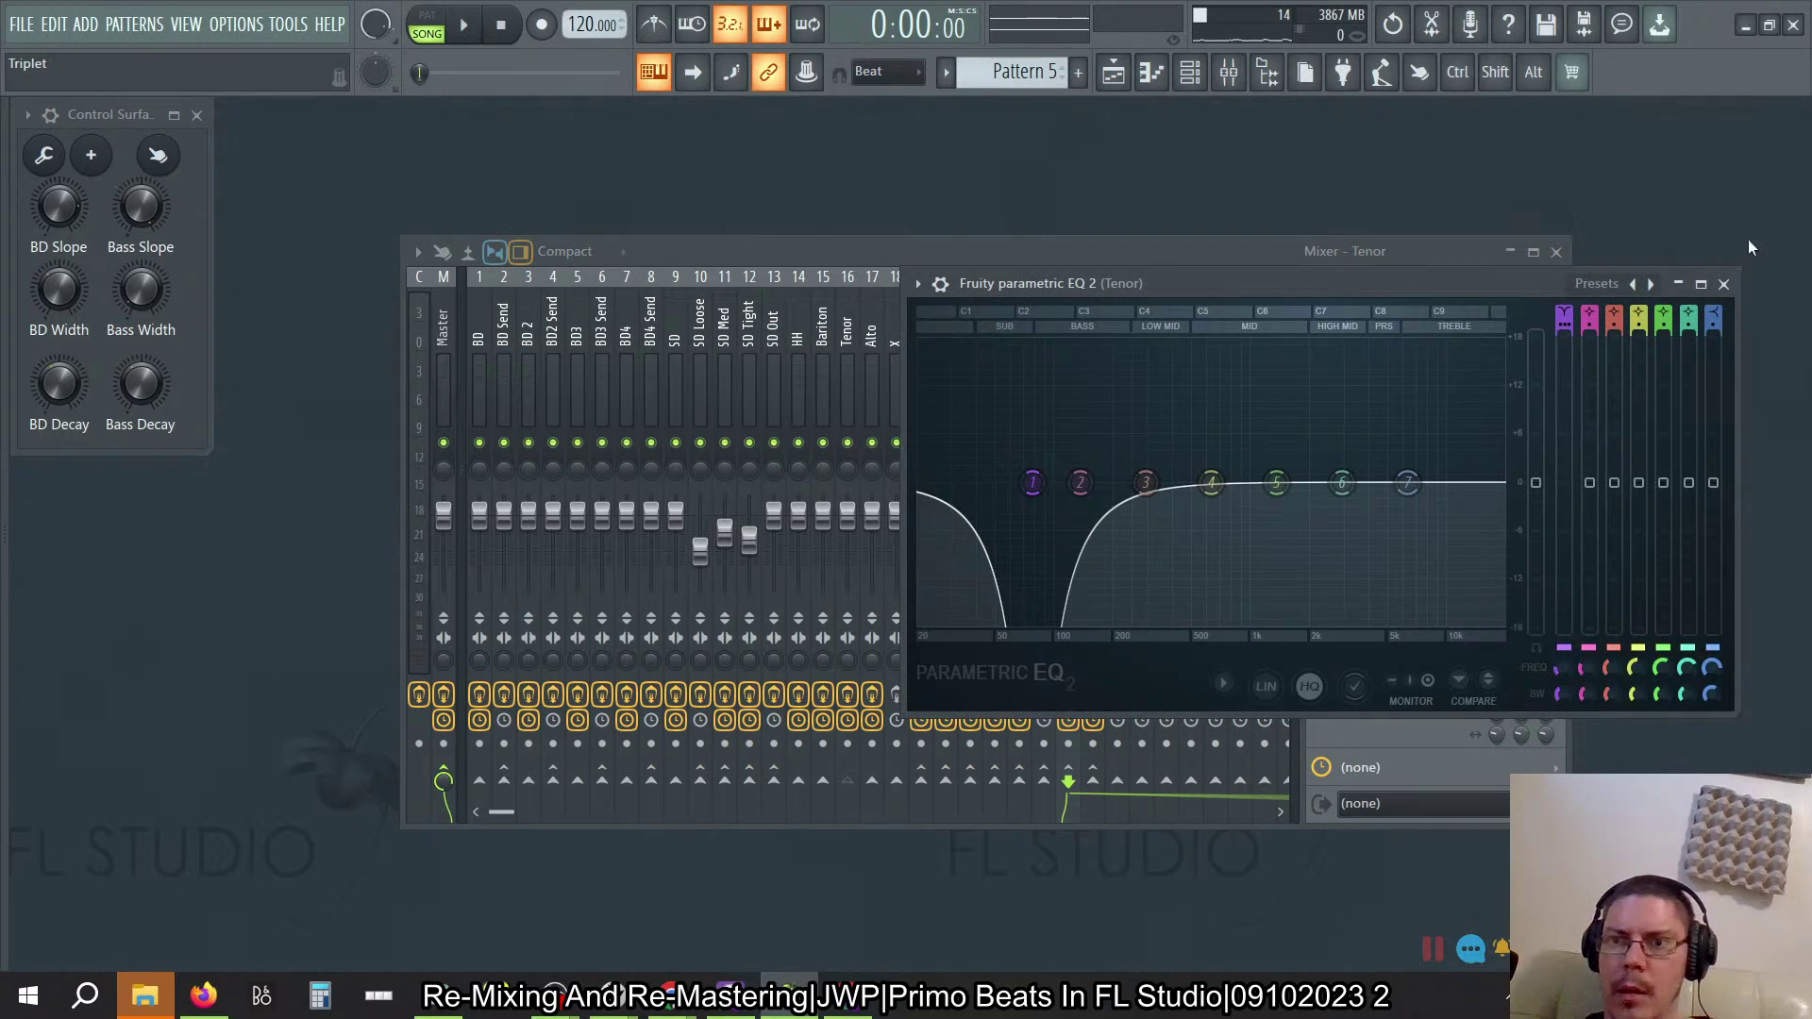
{"action": "left_click", "coordinate": [1724, 284]}
{"action": "left_click", "coordinate": [1415, 389]}
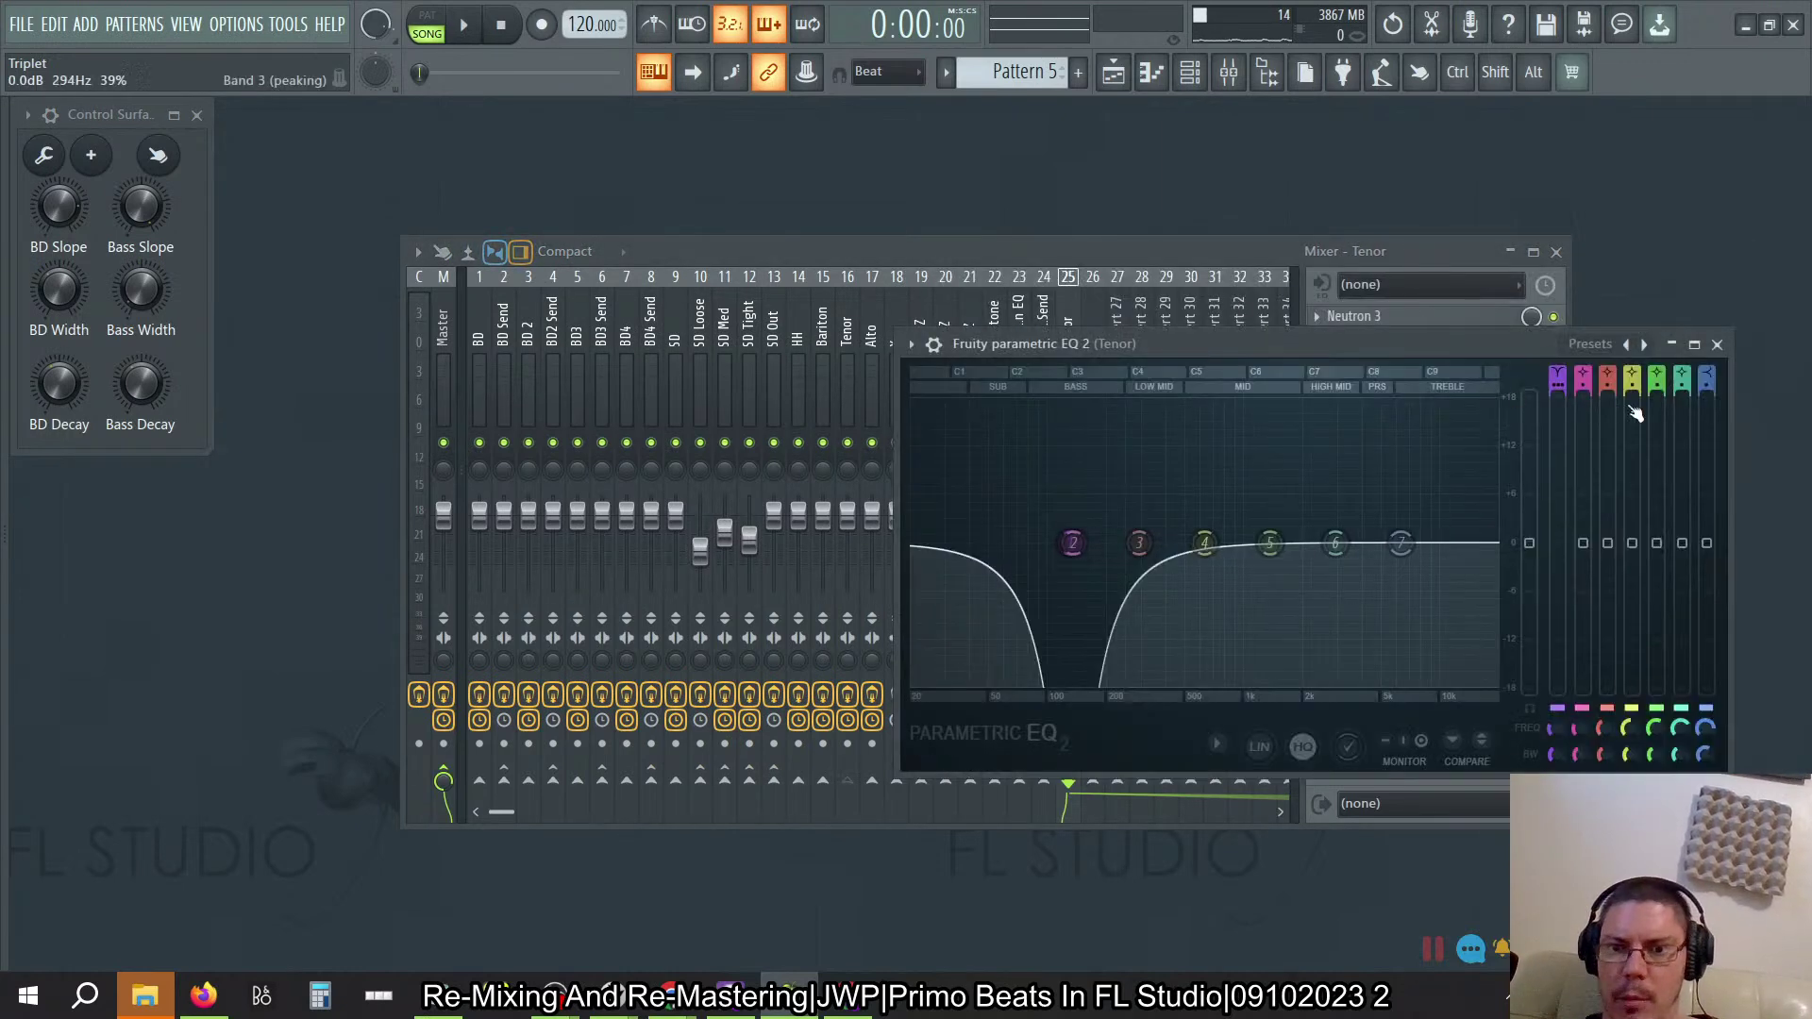
{"action": "left_click", "coordinate": [1728, 348]}
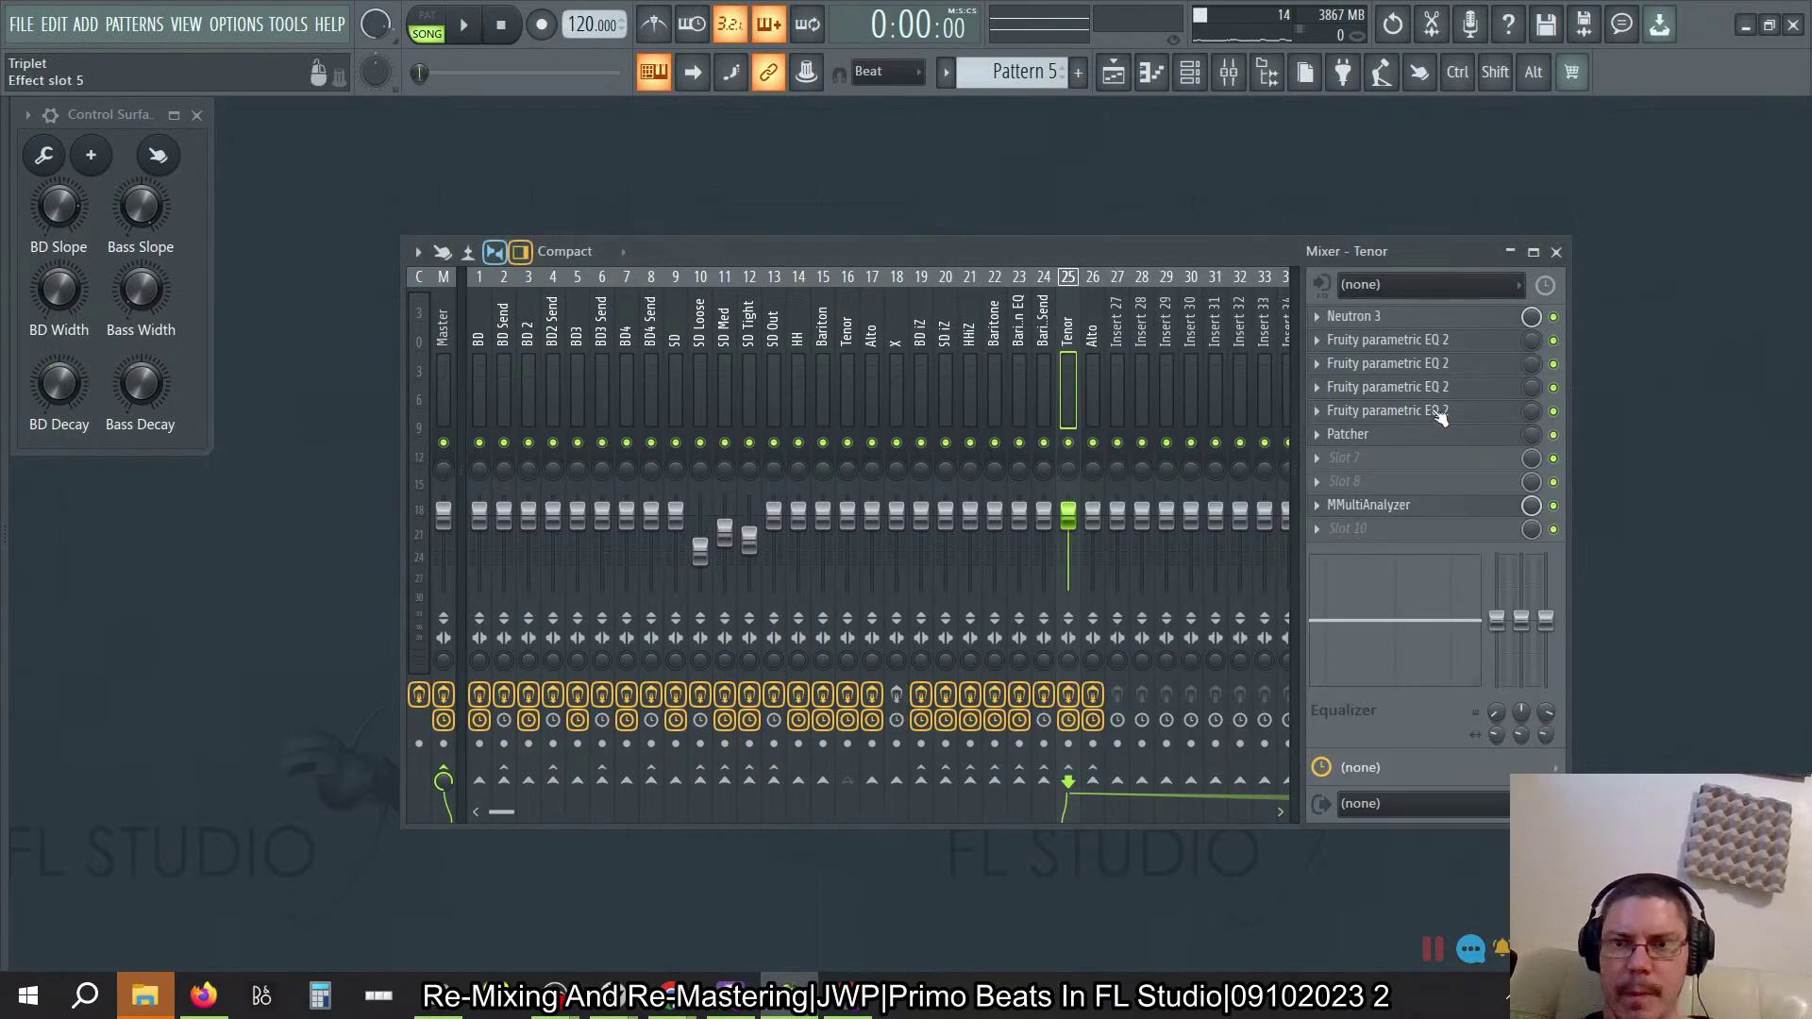
{"action": "left_click", "coordinate": [1436, 412]}
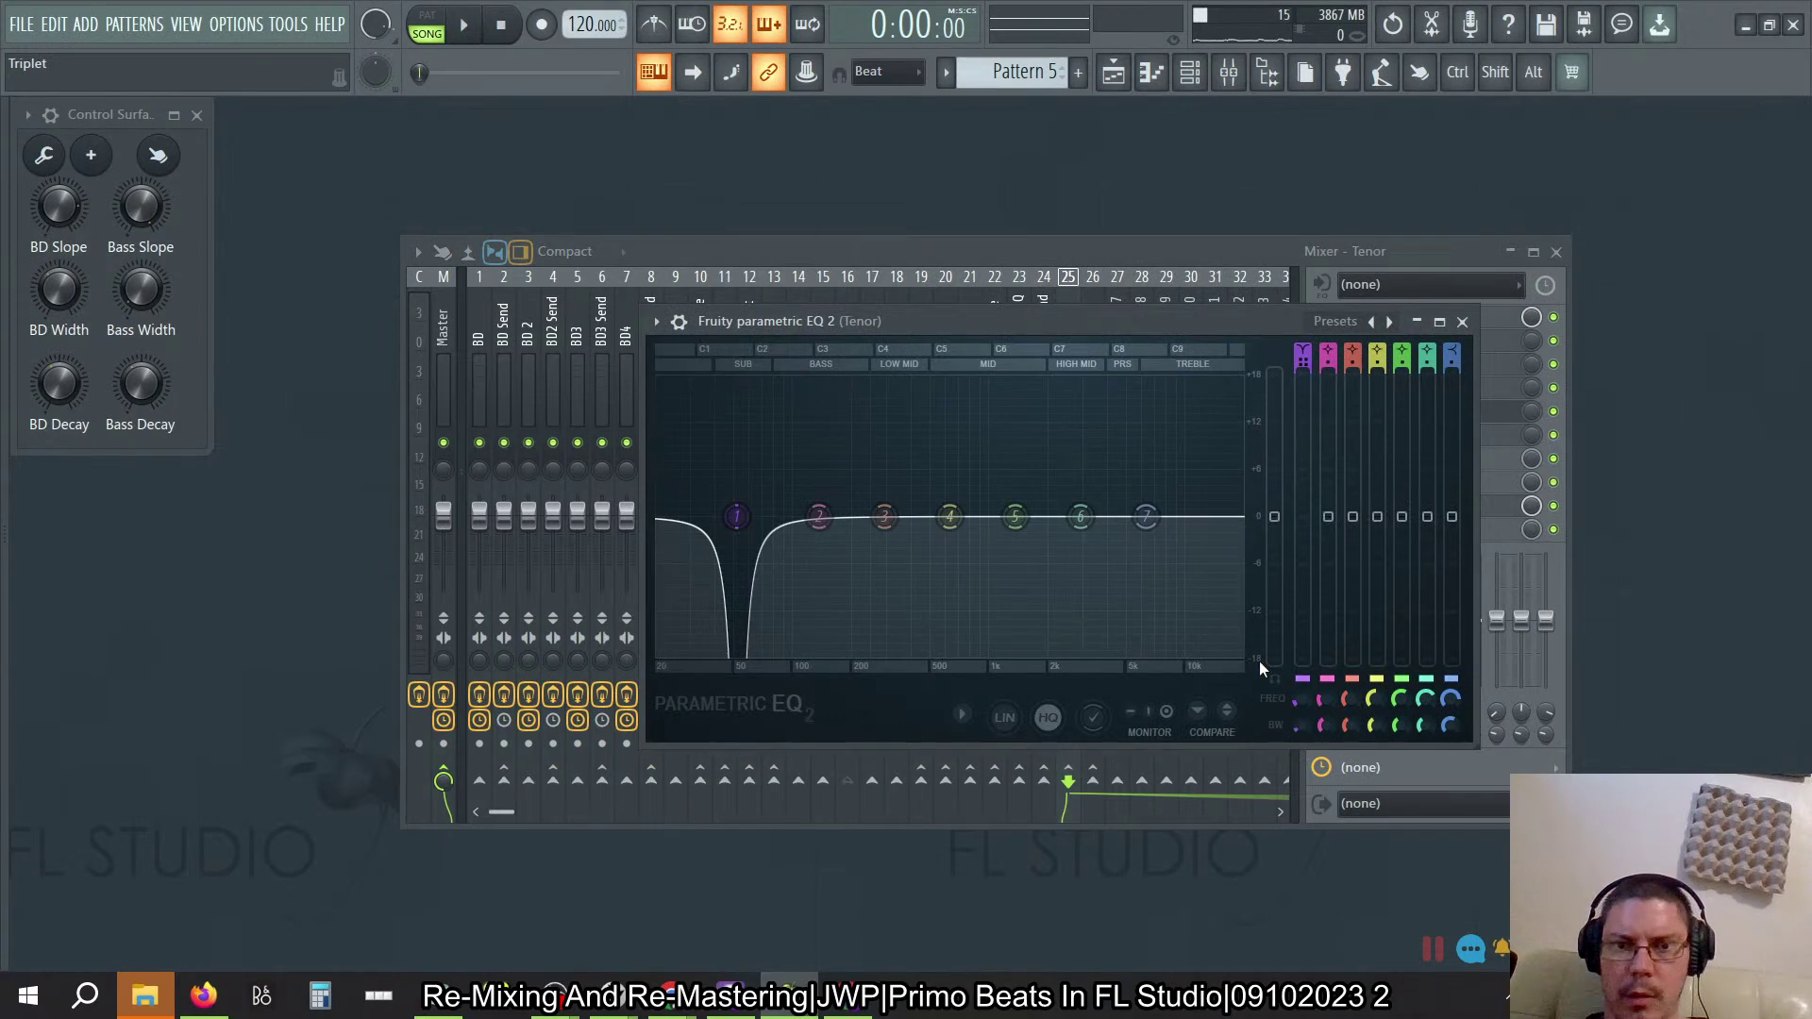
{"action": "left_click", "coordinate": [1462, 321]}
{"action": "left_click", "coordinate": [1452, 387]}
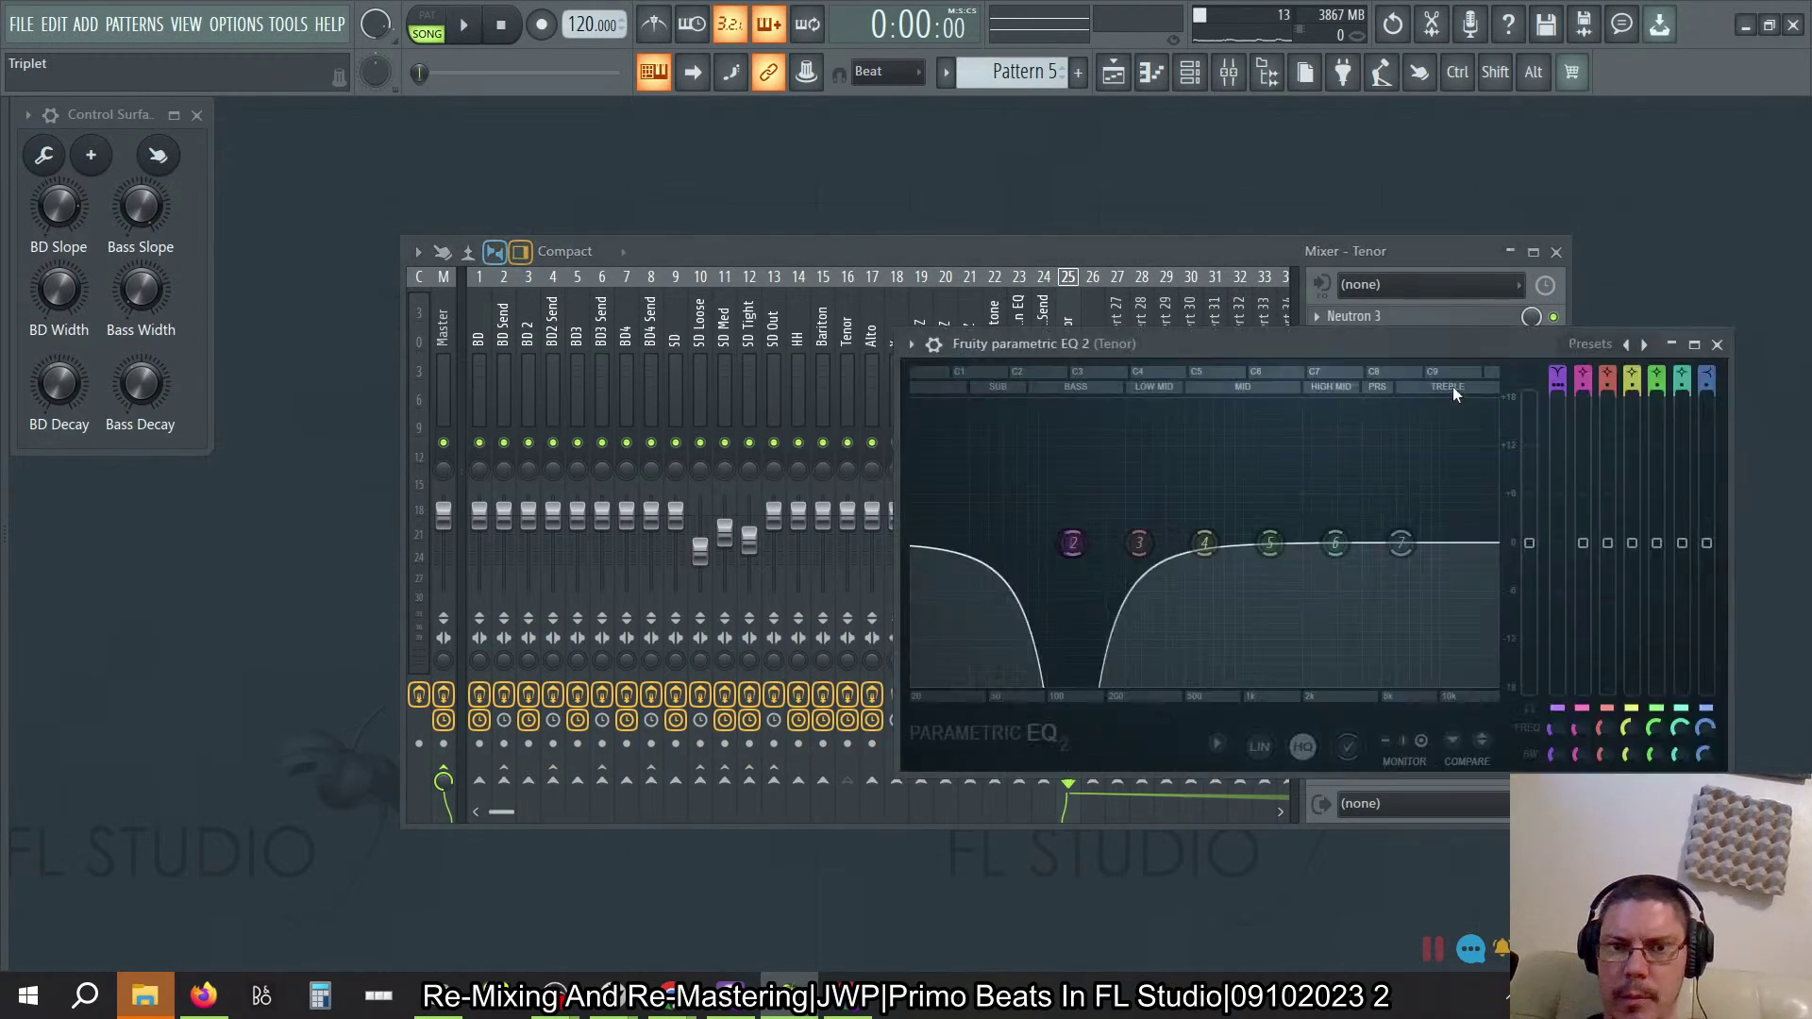
{"action": "left_click", "coordinate": [1716, 345]}
Step: Link the Band 1 order of the fourth Fruity parametric EQ 2 on Tenor track 25 to the controller Surface - BD Slope
{"action": "left_click", "coordinate": [1452, 438]}
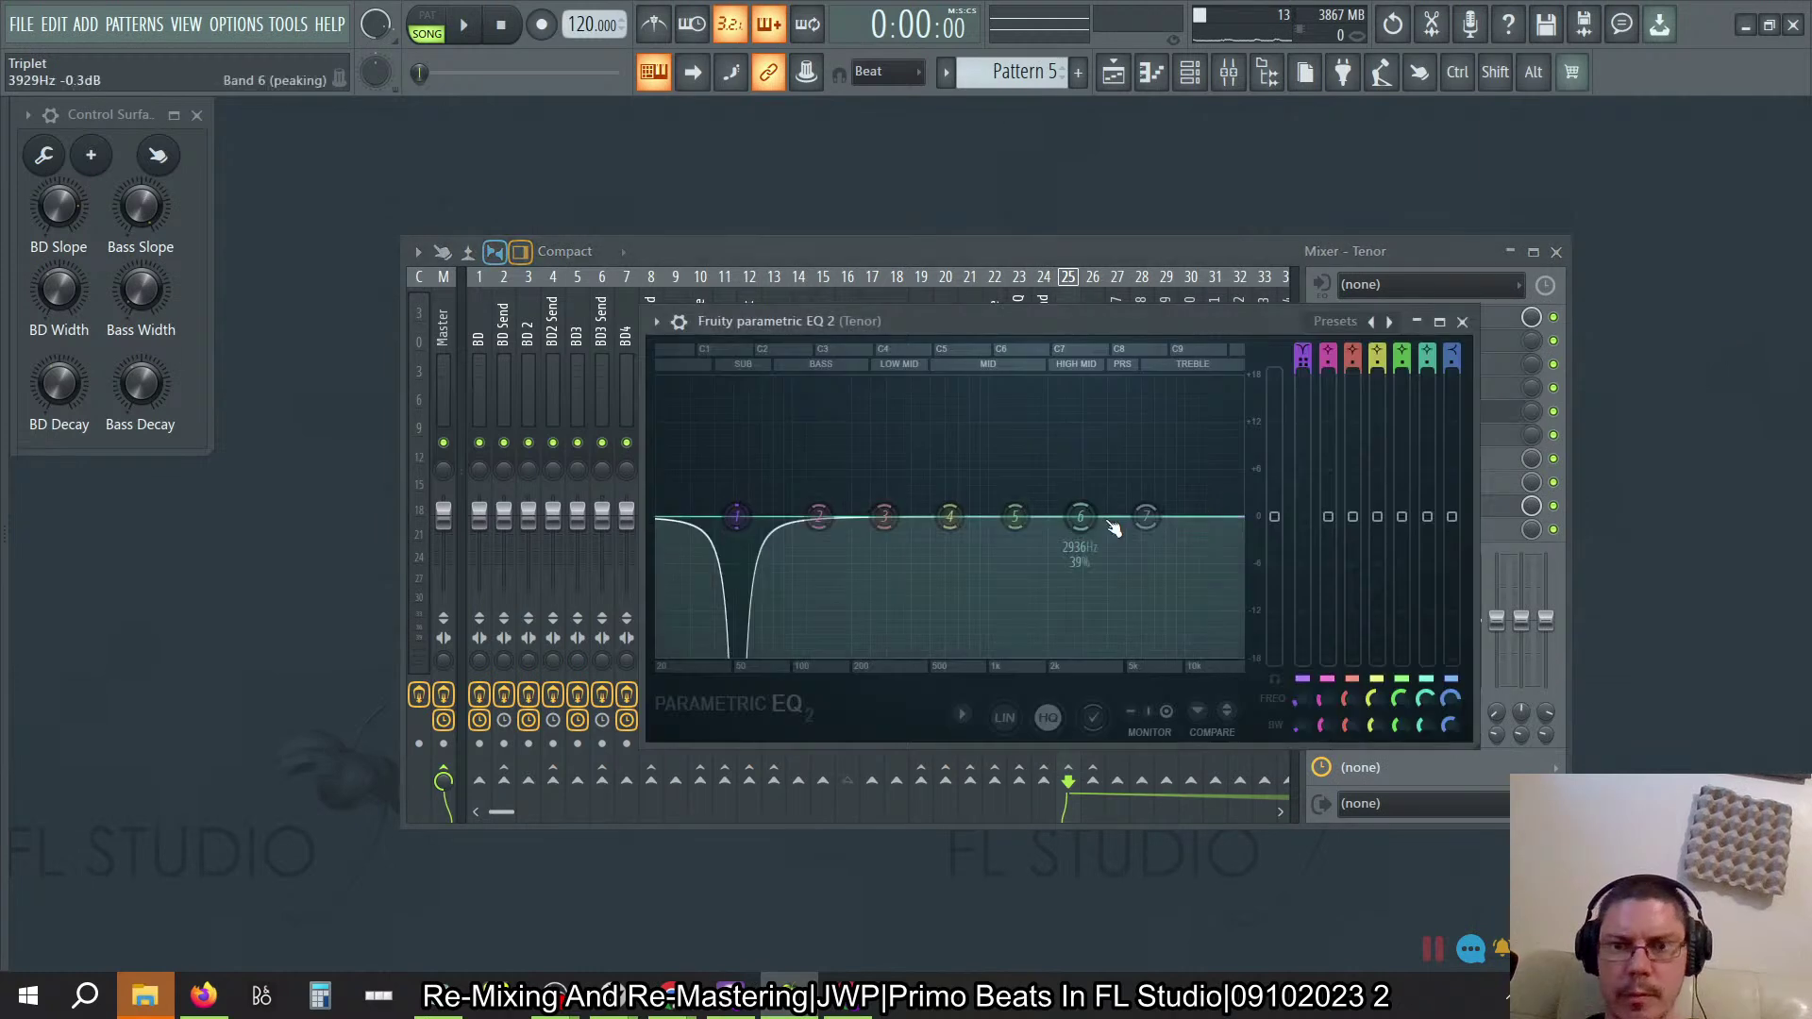
{"action": "right_click", "coordinate": [1304, 362]}
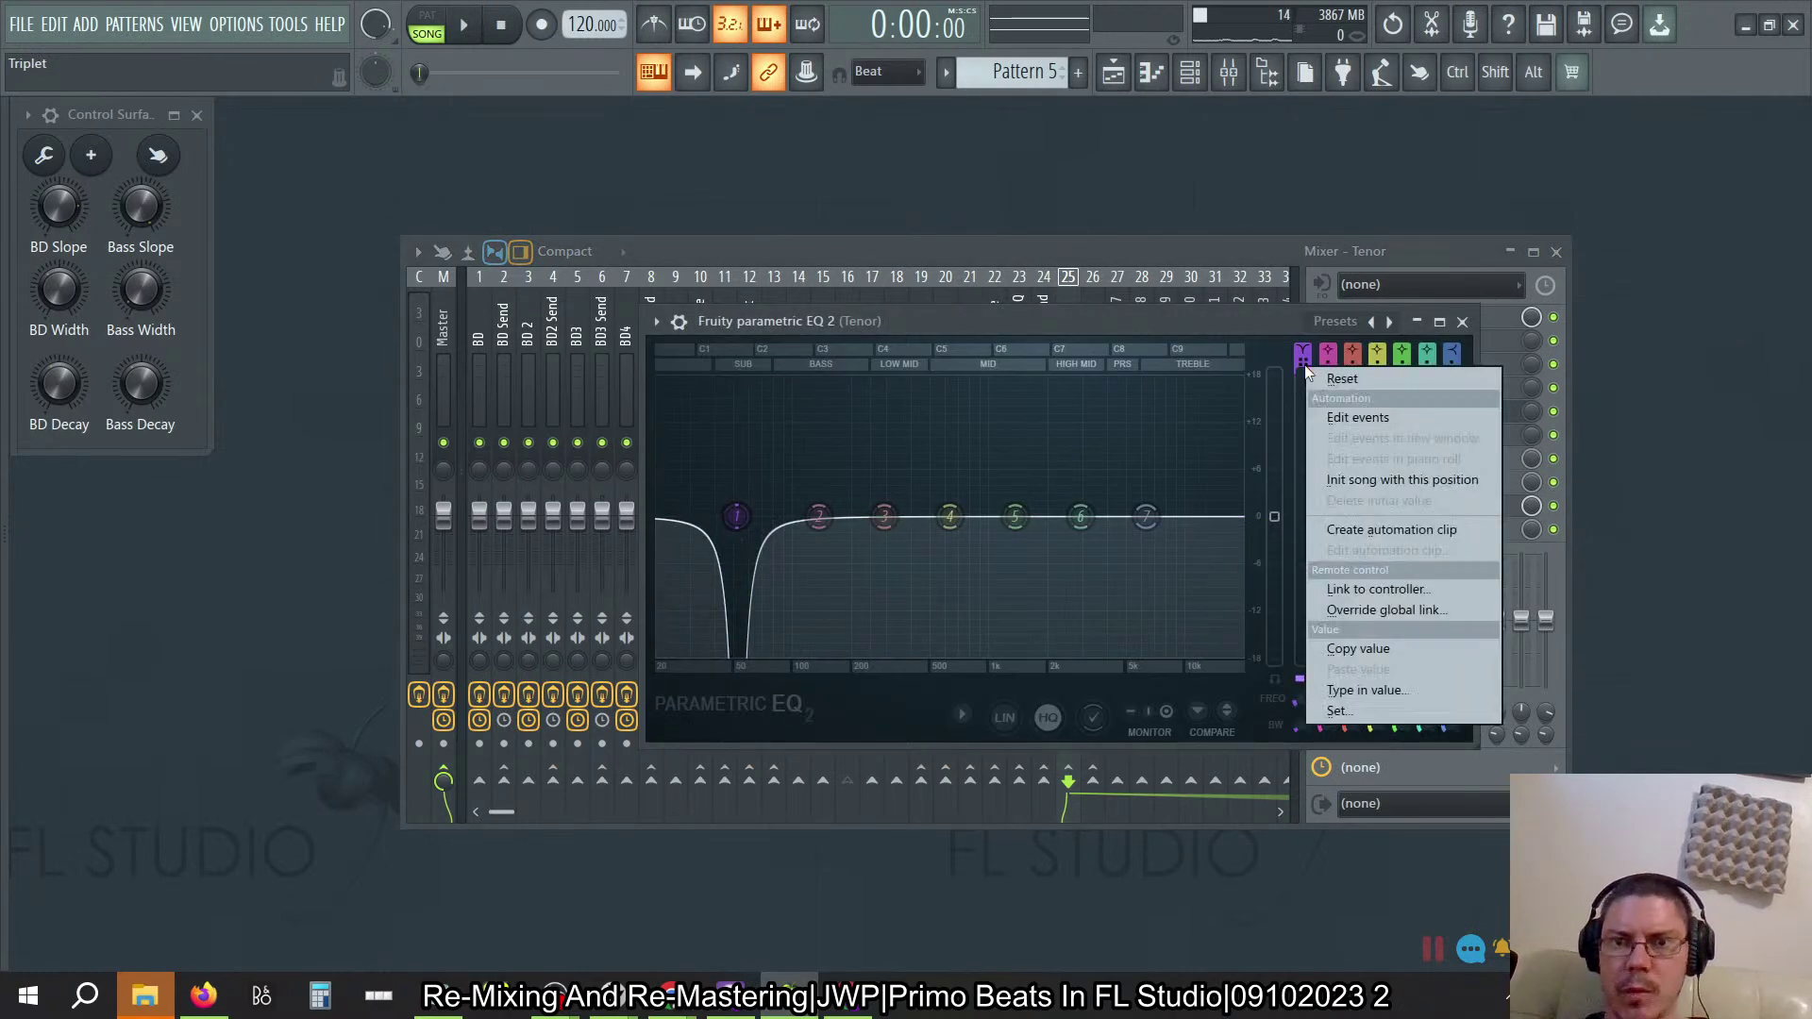
{"action": "left_click", "coordinate": [1338, 587]}
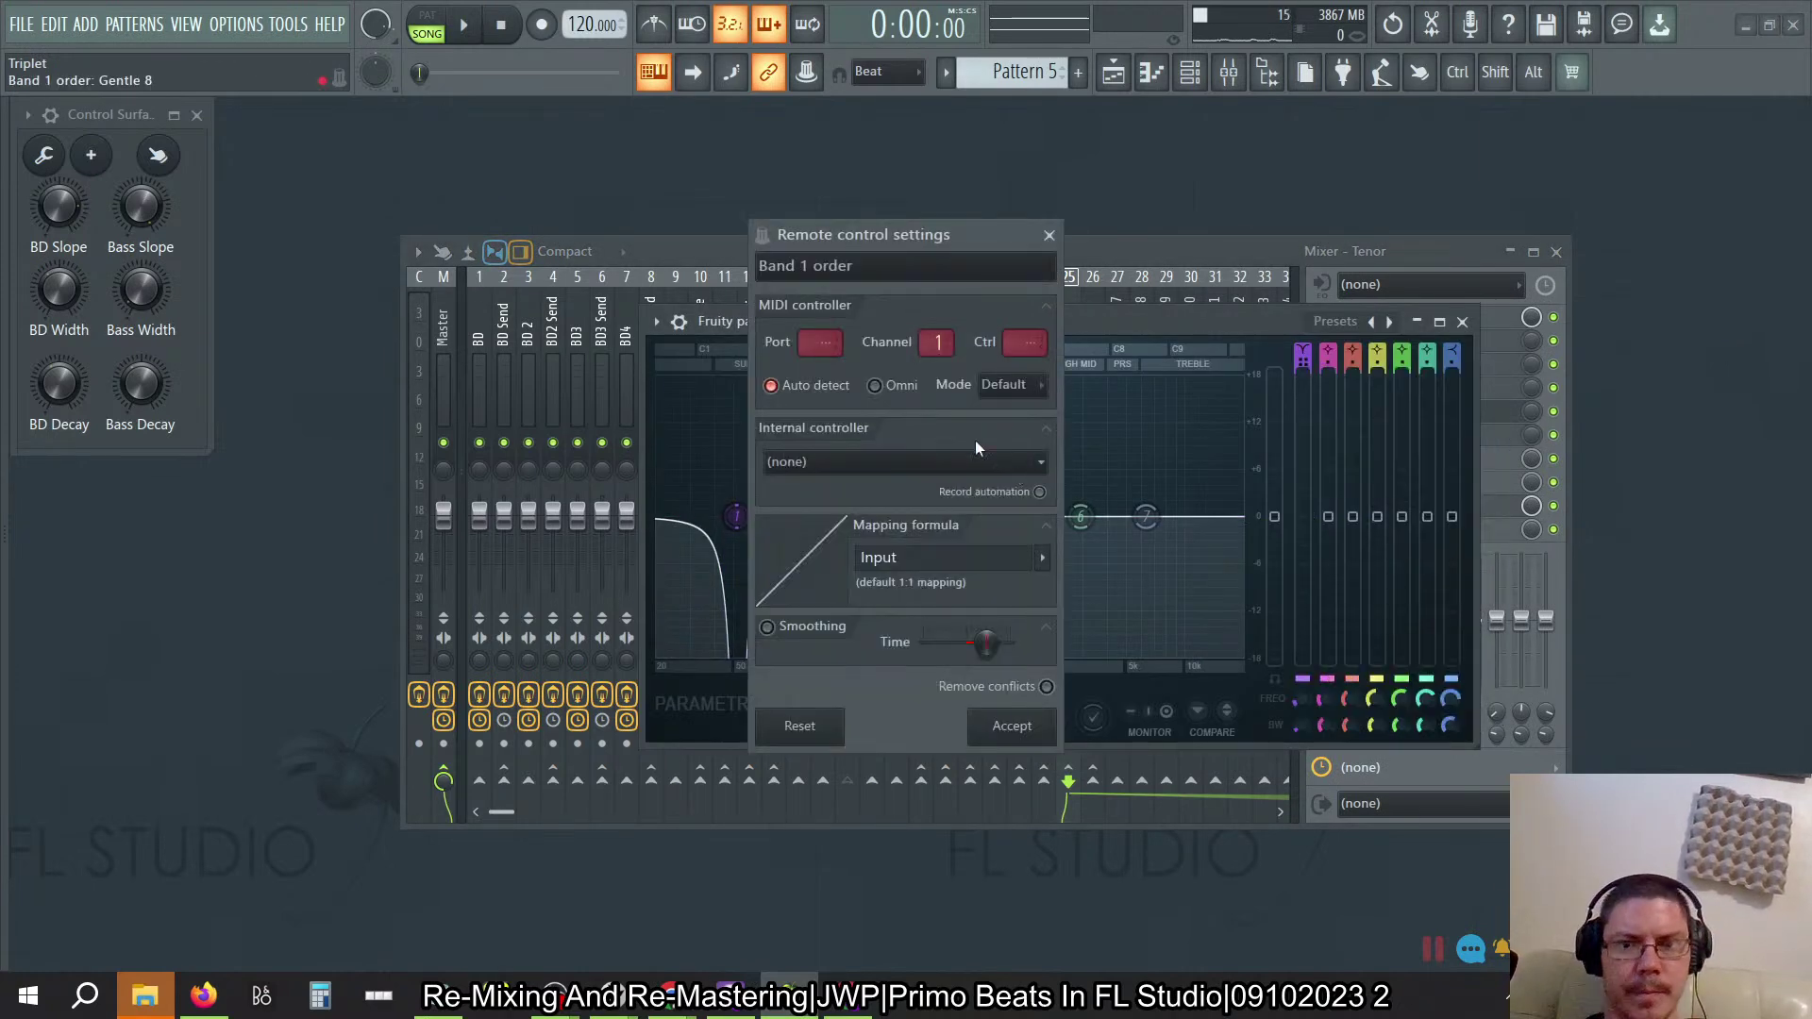
{"action": "left_click", "coordinate": [949, 461]}
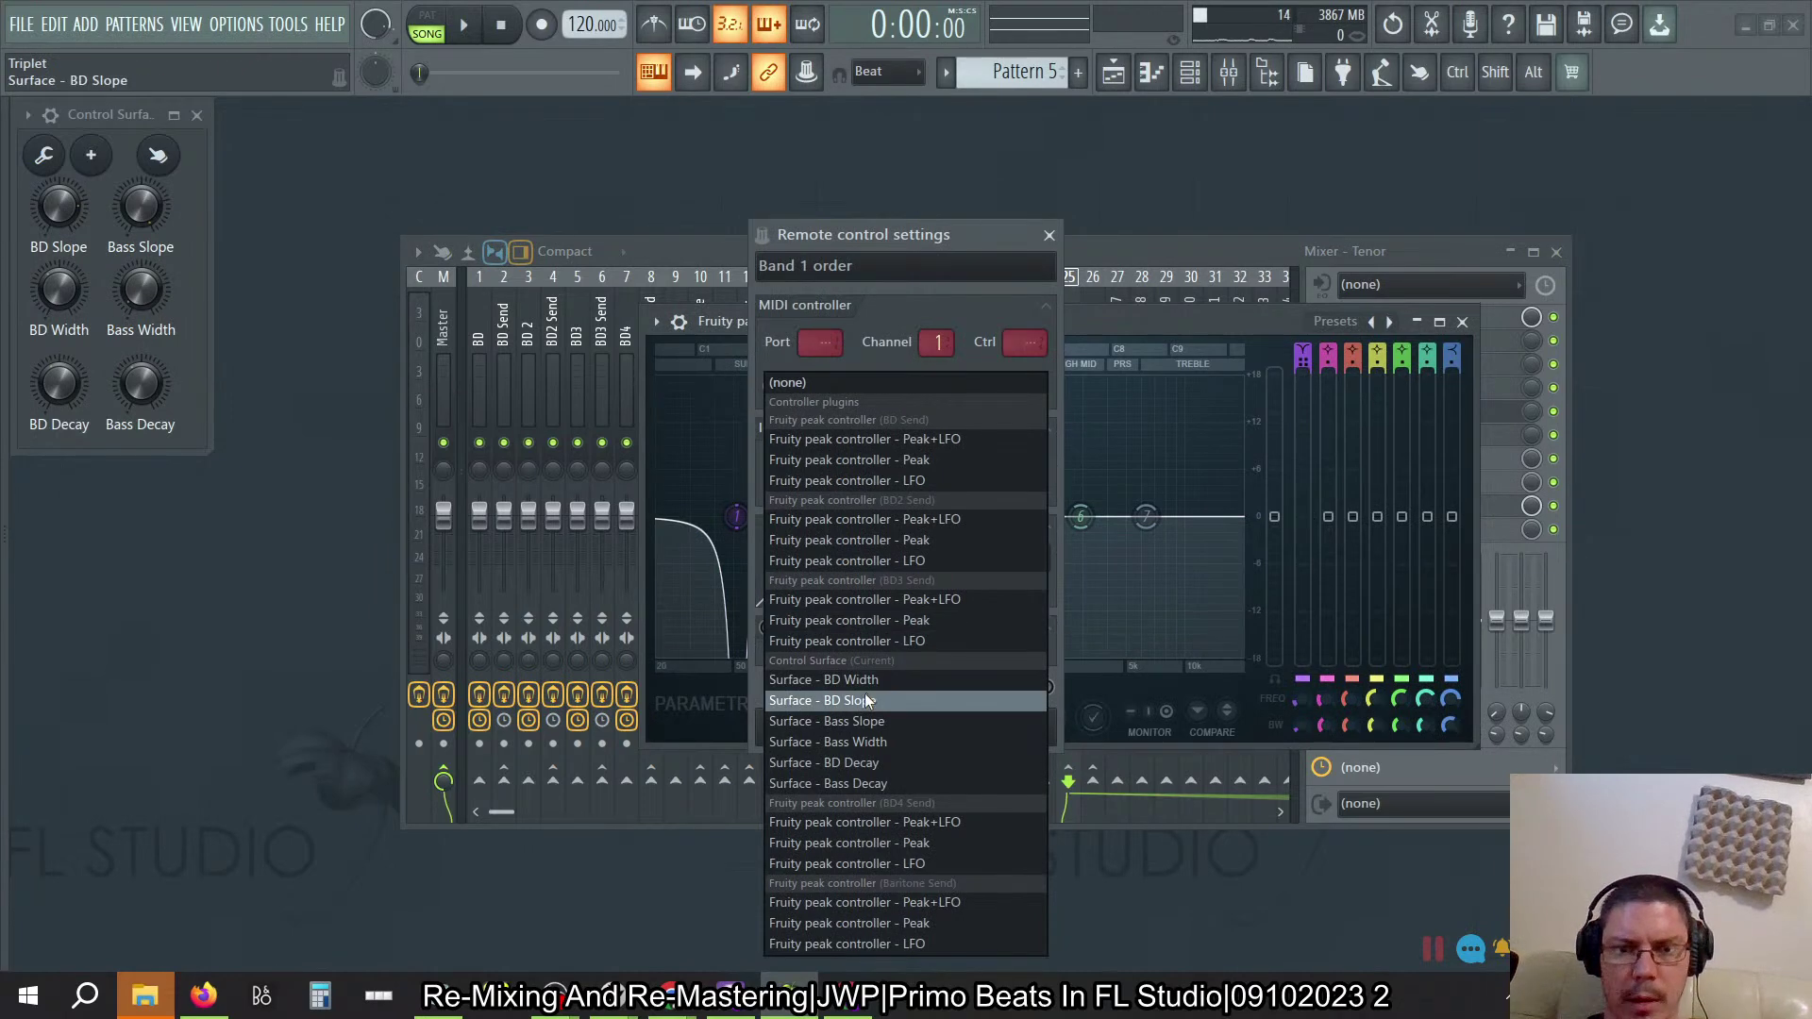
{"action": "left_click", "coordinate": [897, 701]}
{"action": "left_click", "coordinate": [1011, 726]}
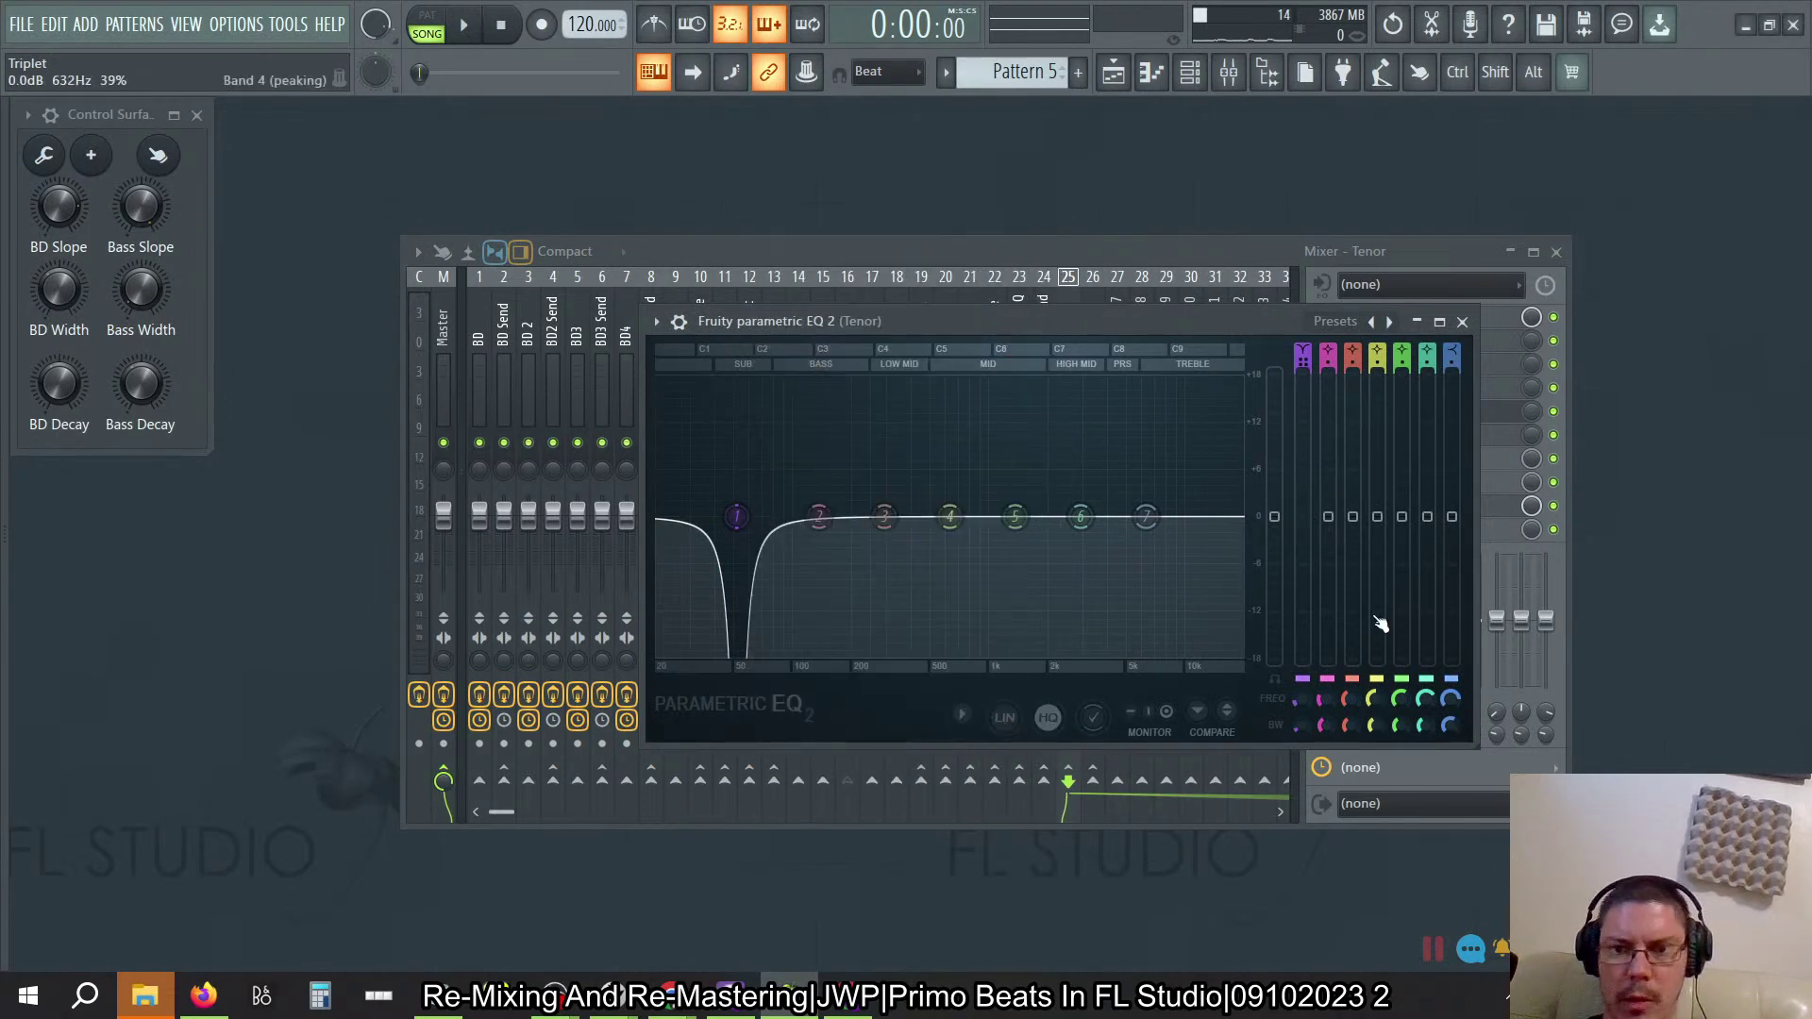
Step: Link the Band 1 width of the fourth Tenor EQ to the controller Surface - BD Width
{"action": "right_click", "coordinate": [1293, 729]}
{"action": "left_click", "coordinate": [1342, 821]}
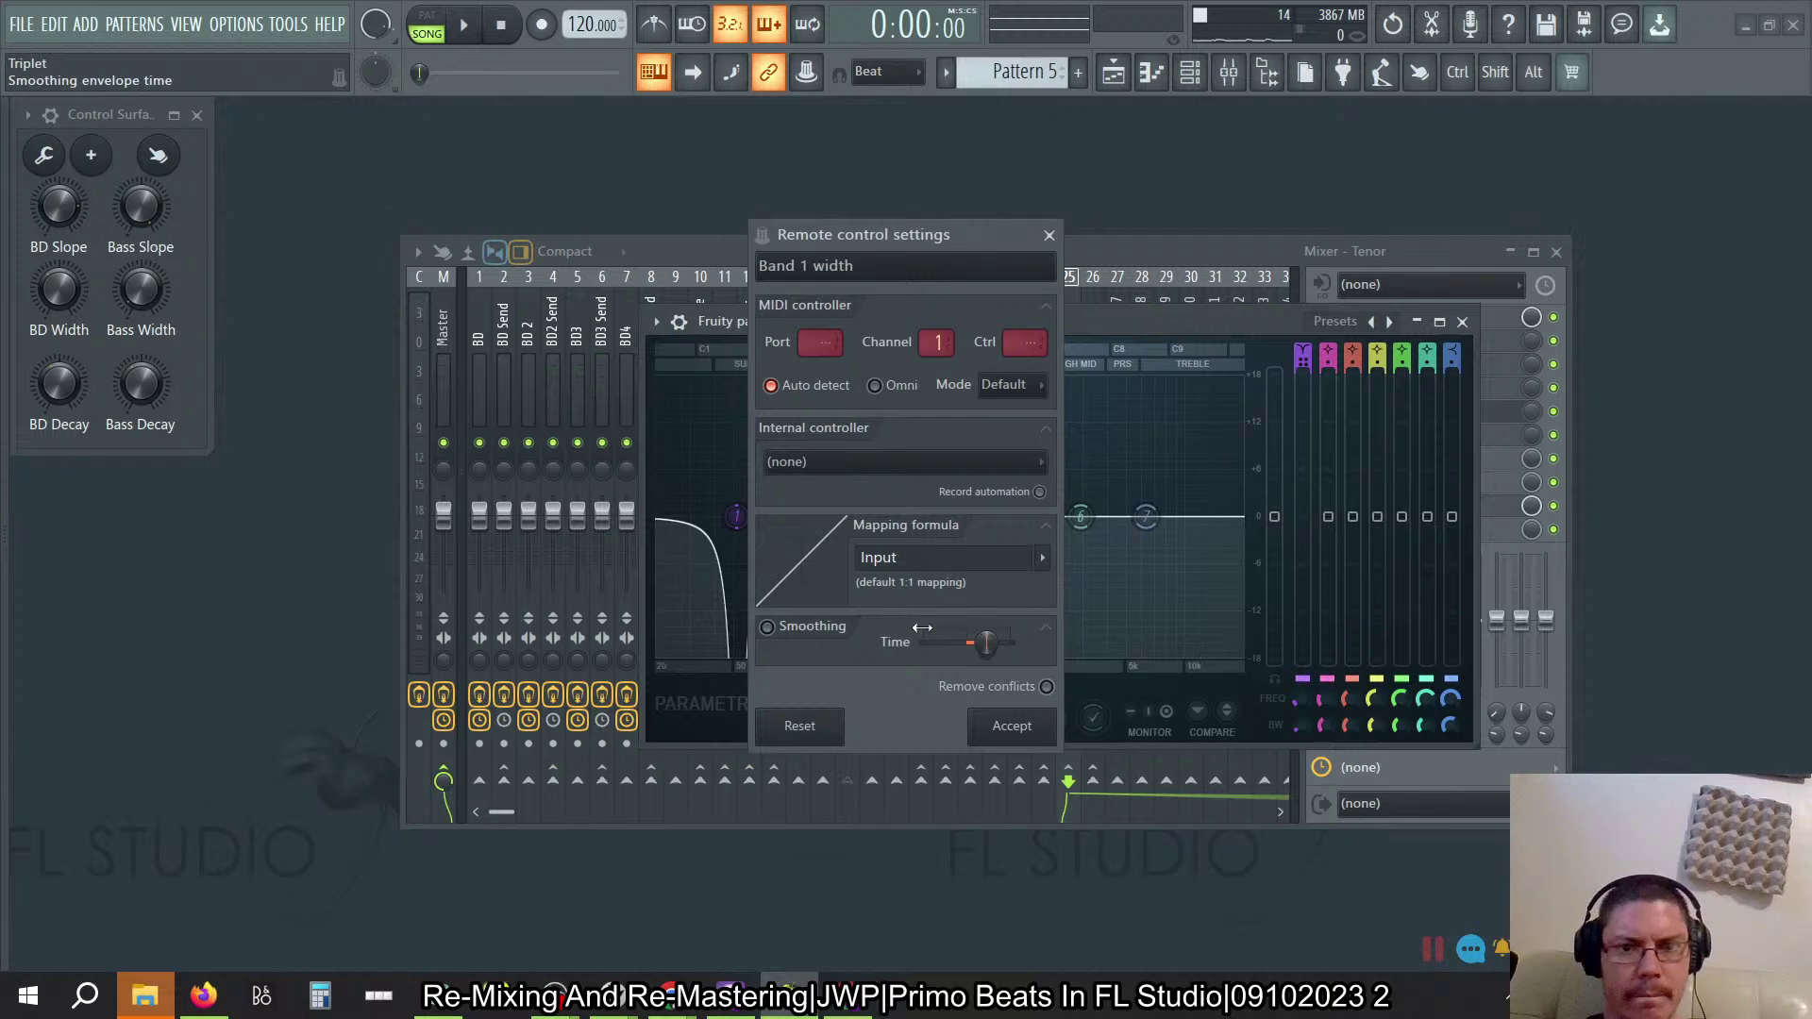
{"action": "left_click", "coordinate": [922, 471]}
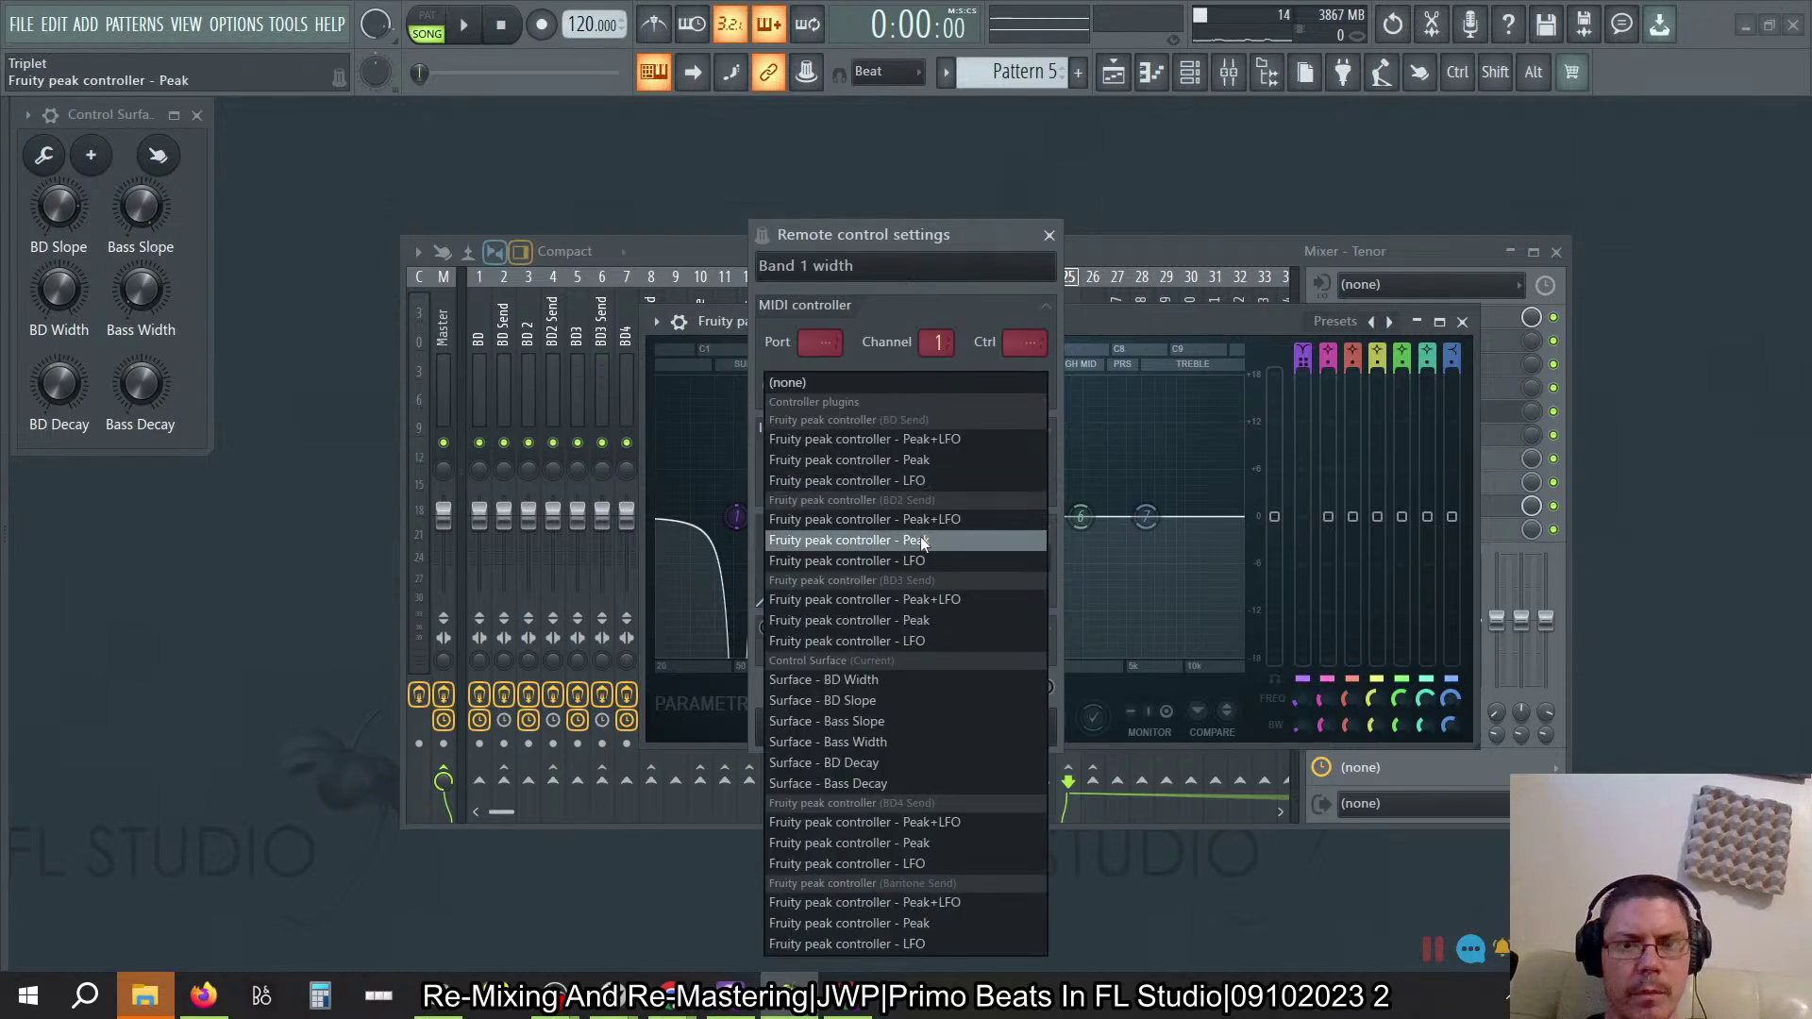
{"action": "left_click", "coordinate": [897, 683]}
{"action": "left_click", "coordinate": [981, 719]}
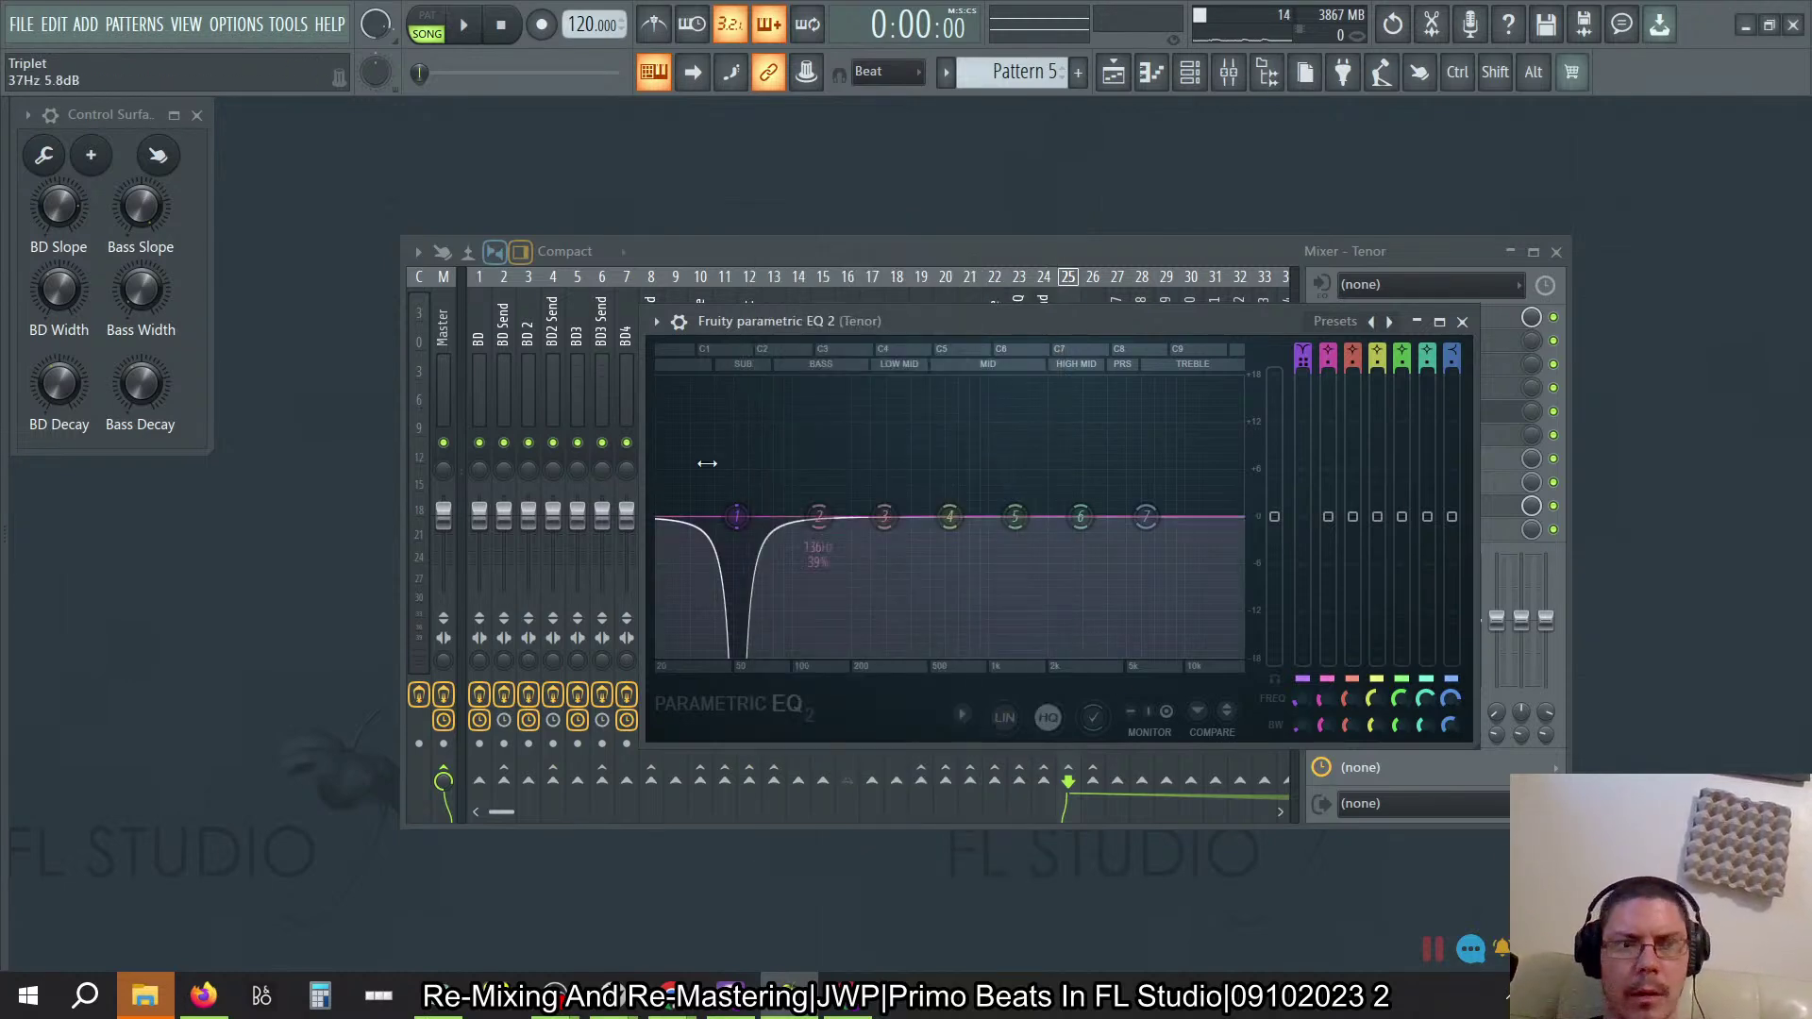
Step: Test the fourth Tenor EQ's Band 1 links with the BD Width and BD Slope knobs and close the EQ
{"action": "left_click_drag", "start_coordinate": [58, 290], "coordinate": [59, 268]}
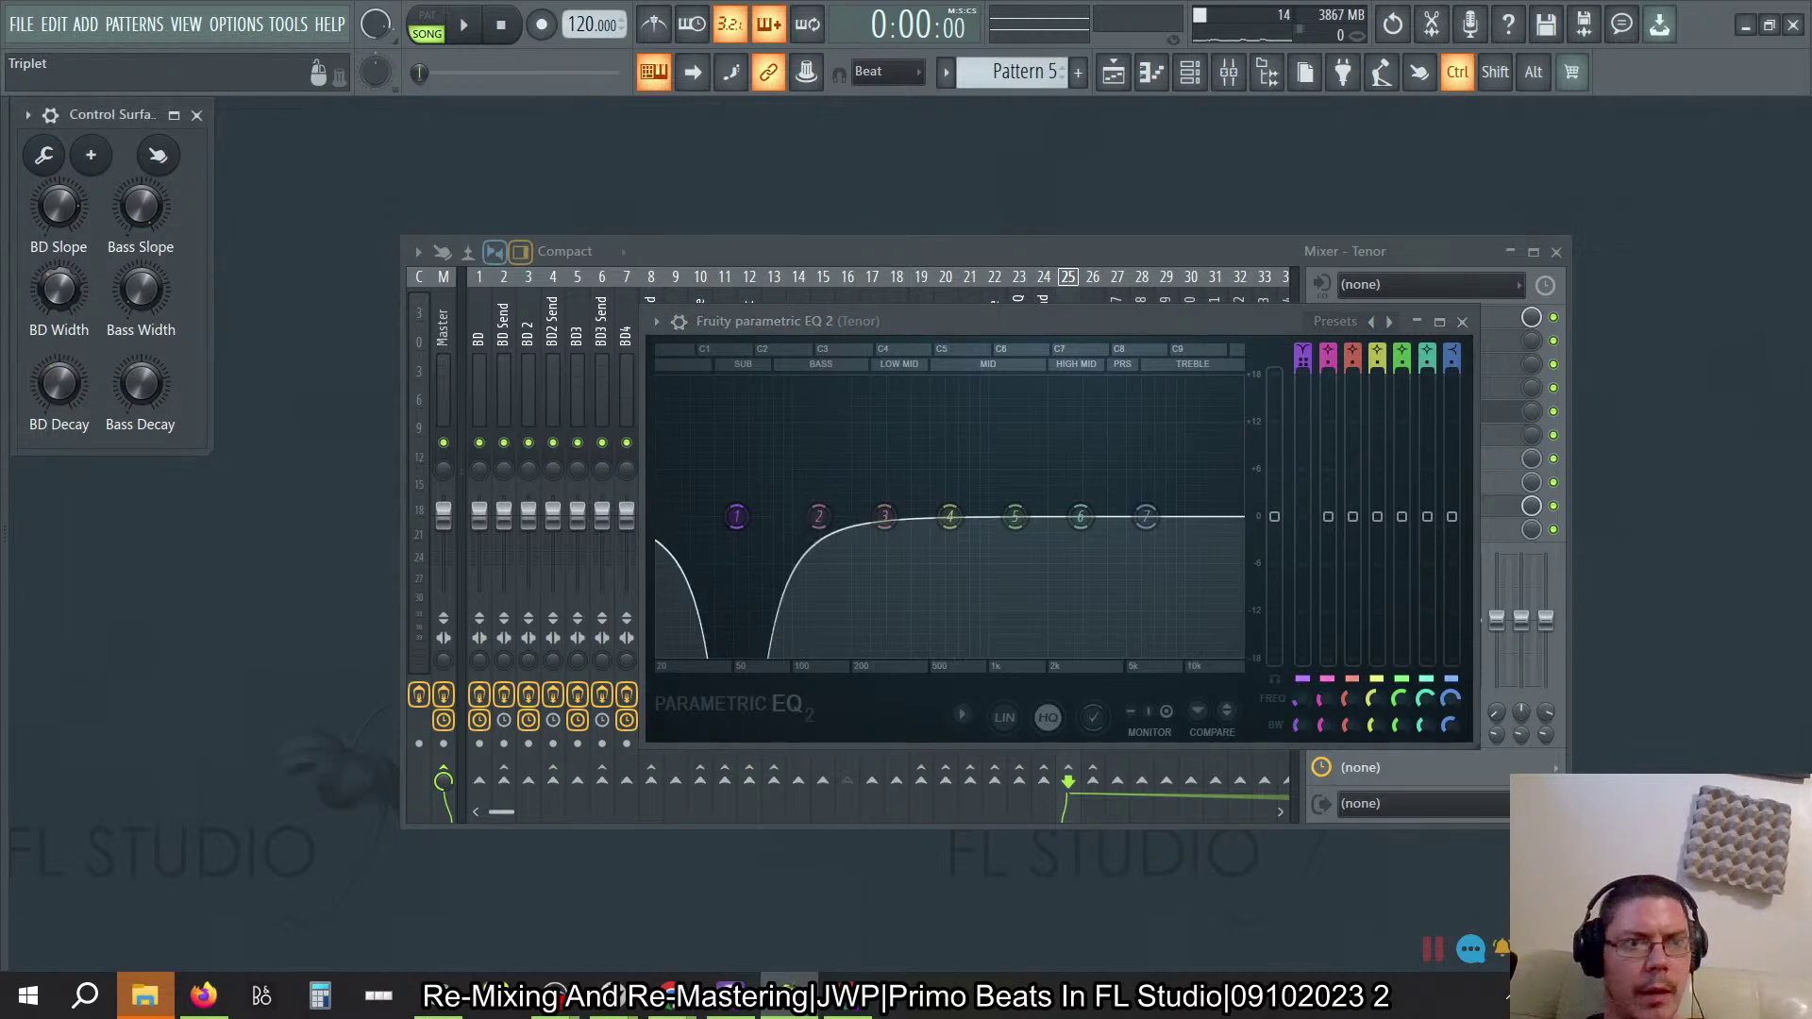
{"action": "left_click_drag", "start_coordinate": [66, 199], "coordinate": [66, 213]}
{"action": "left_click", "coordinate": [1462, 322]}
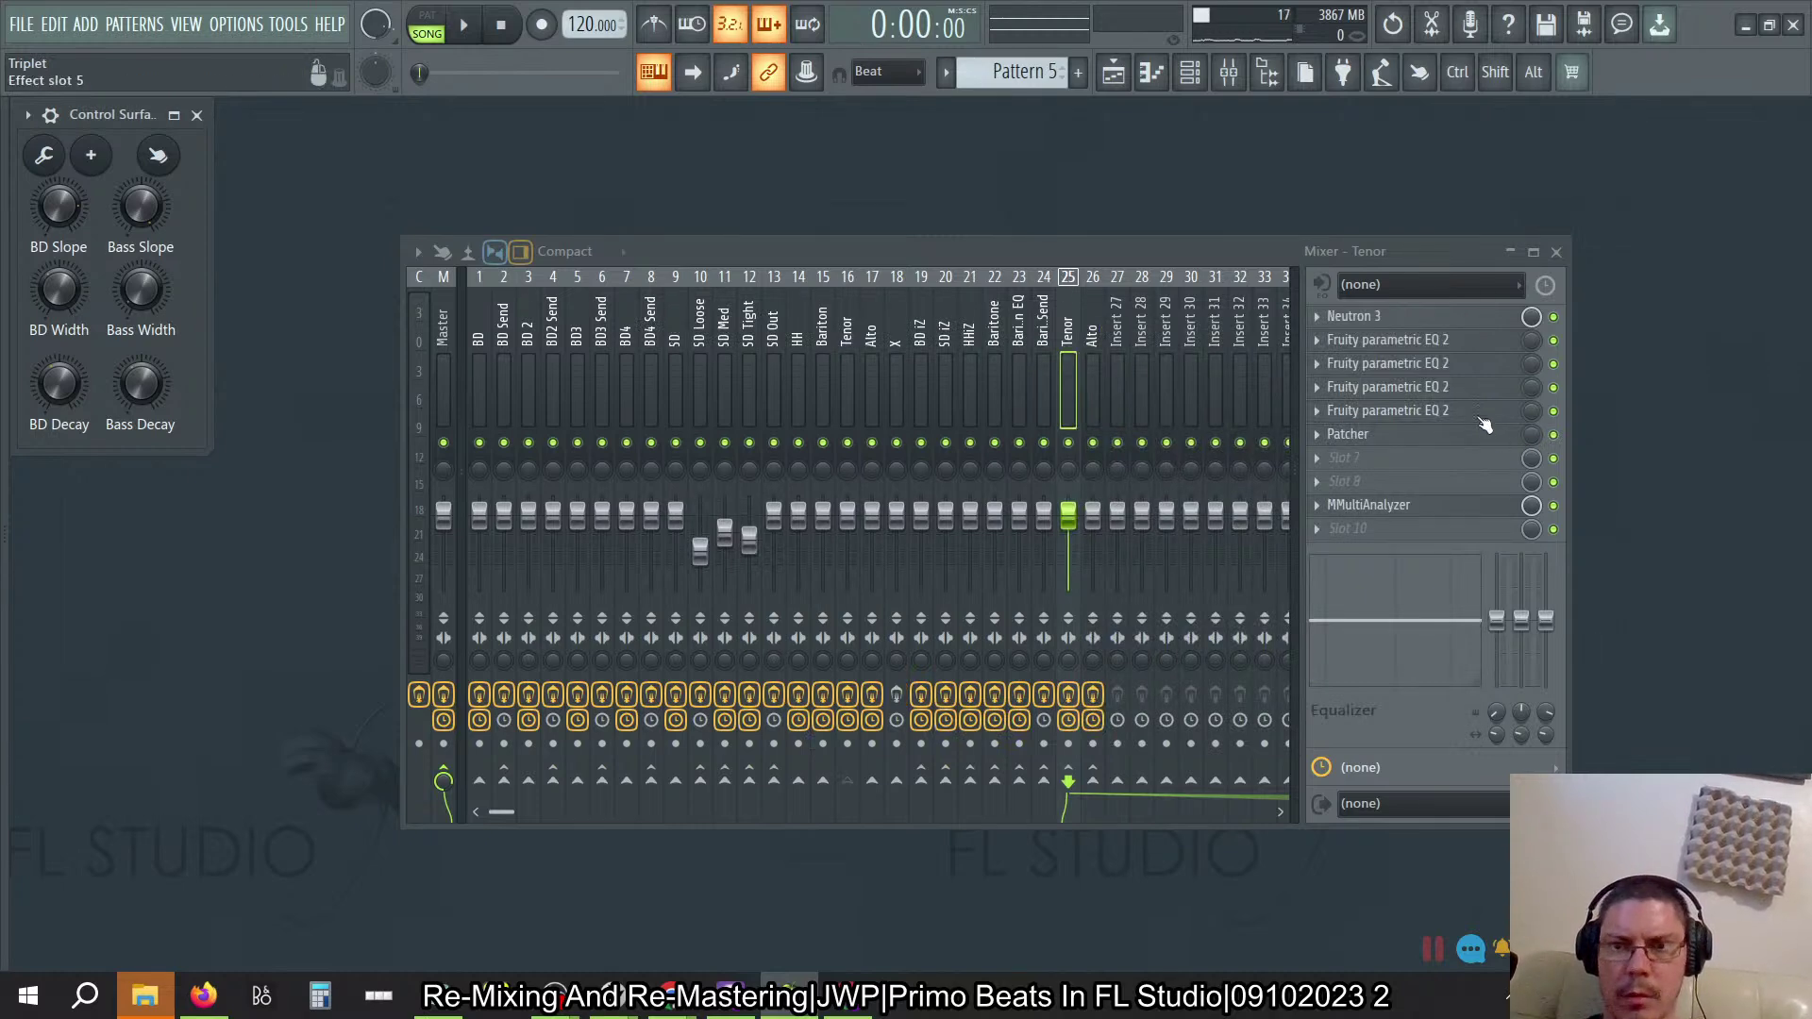
{"action": "left_click", "coordinate": [1484, 422]}
{"action": "left_click", "coordinate": [1464, 323]}
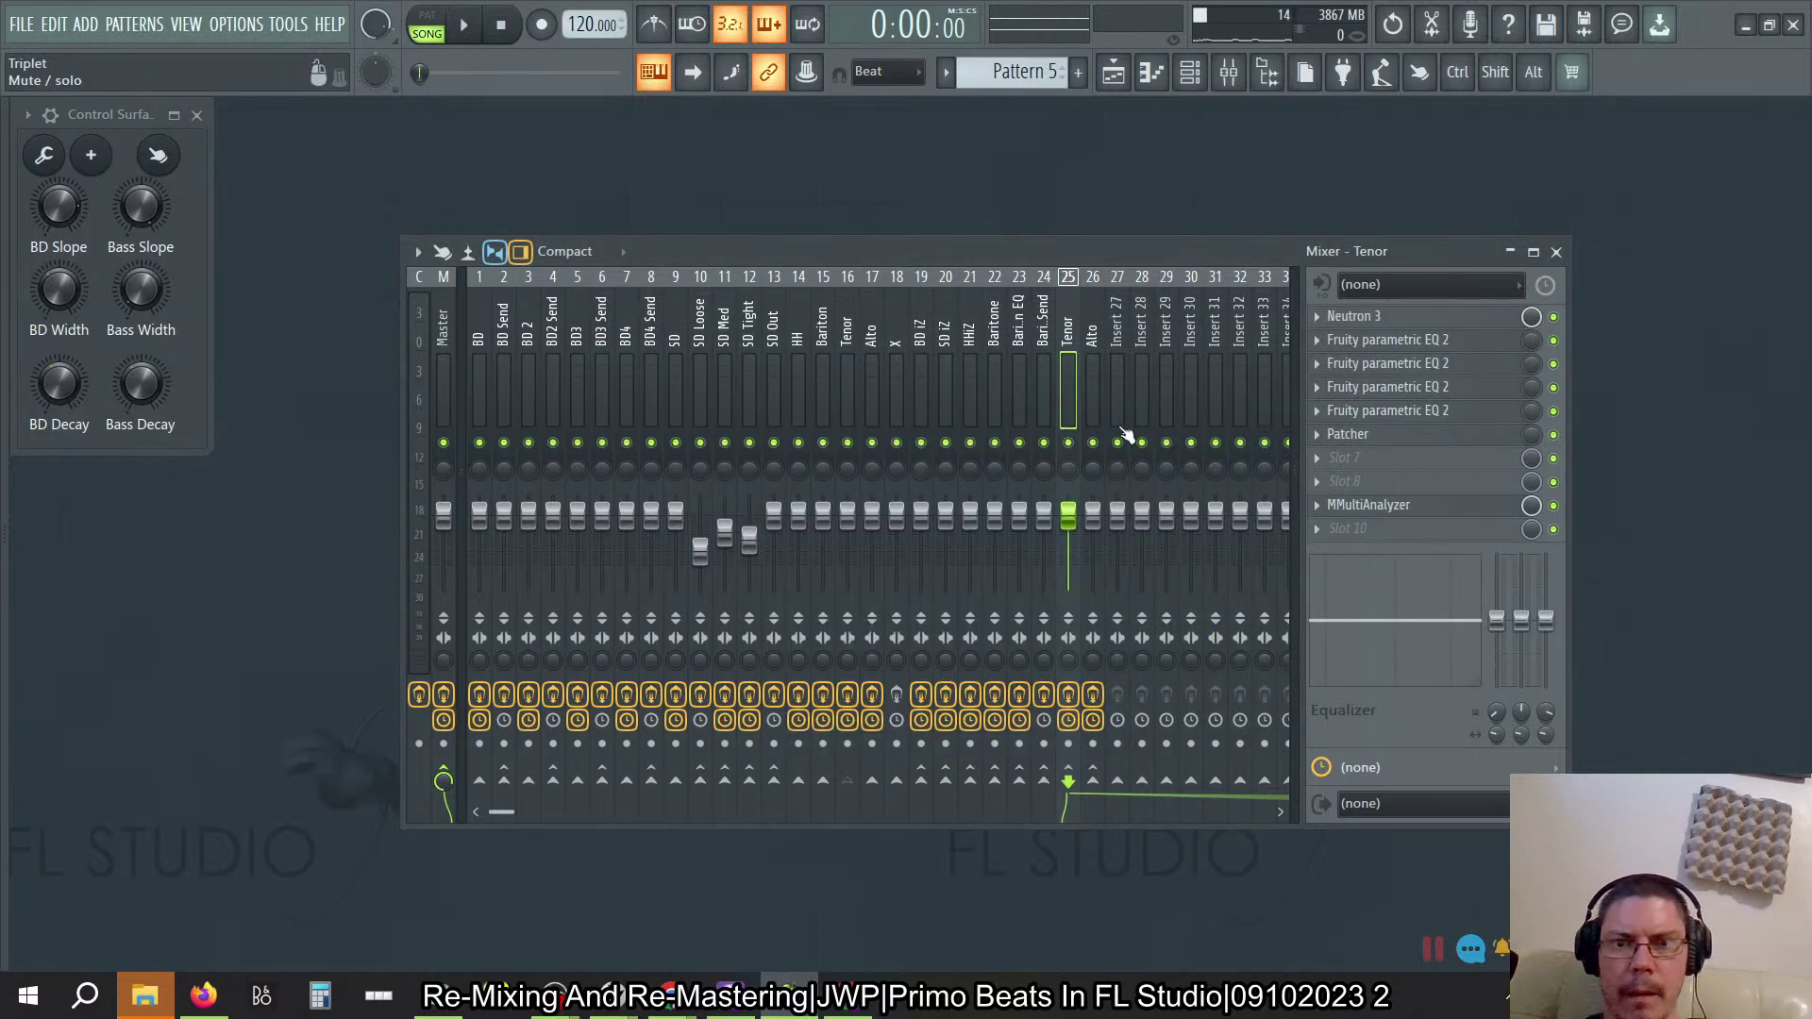
Step: Examine the effect slots and Fruity parametric EQ 2 settings on Bariton EQ track 23 for comparison with the neighbouring tracks
{"action": "key", "text": "Right"}
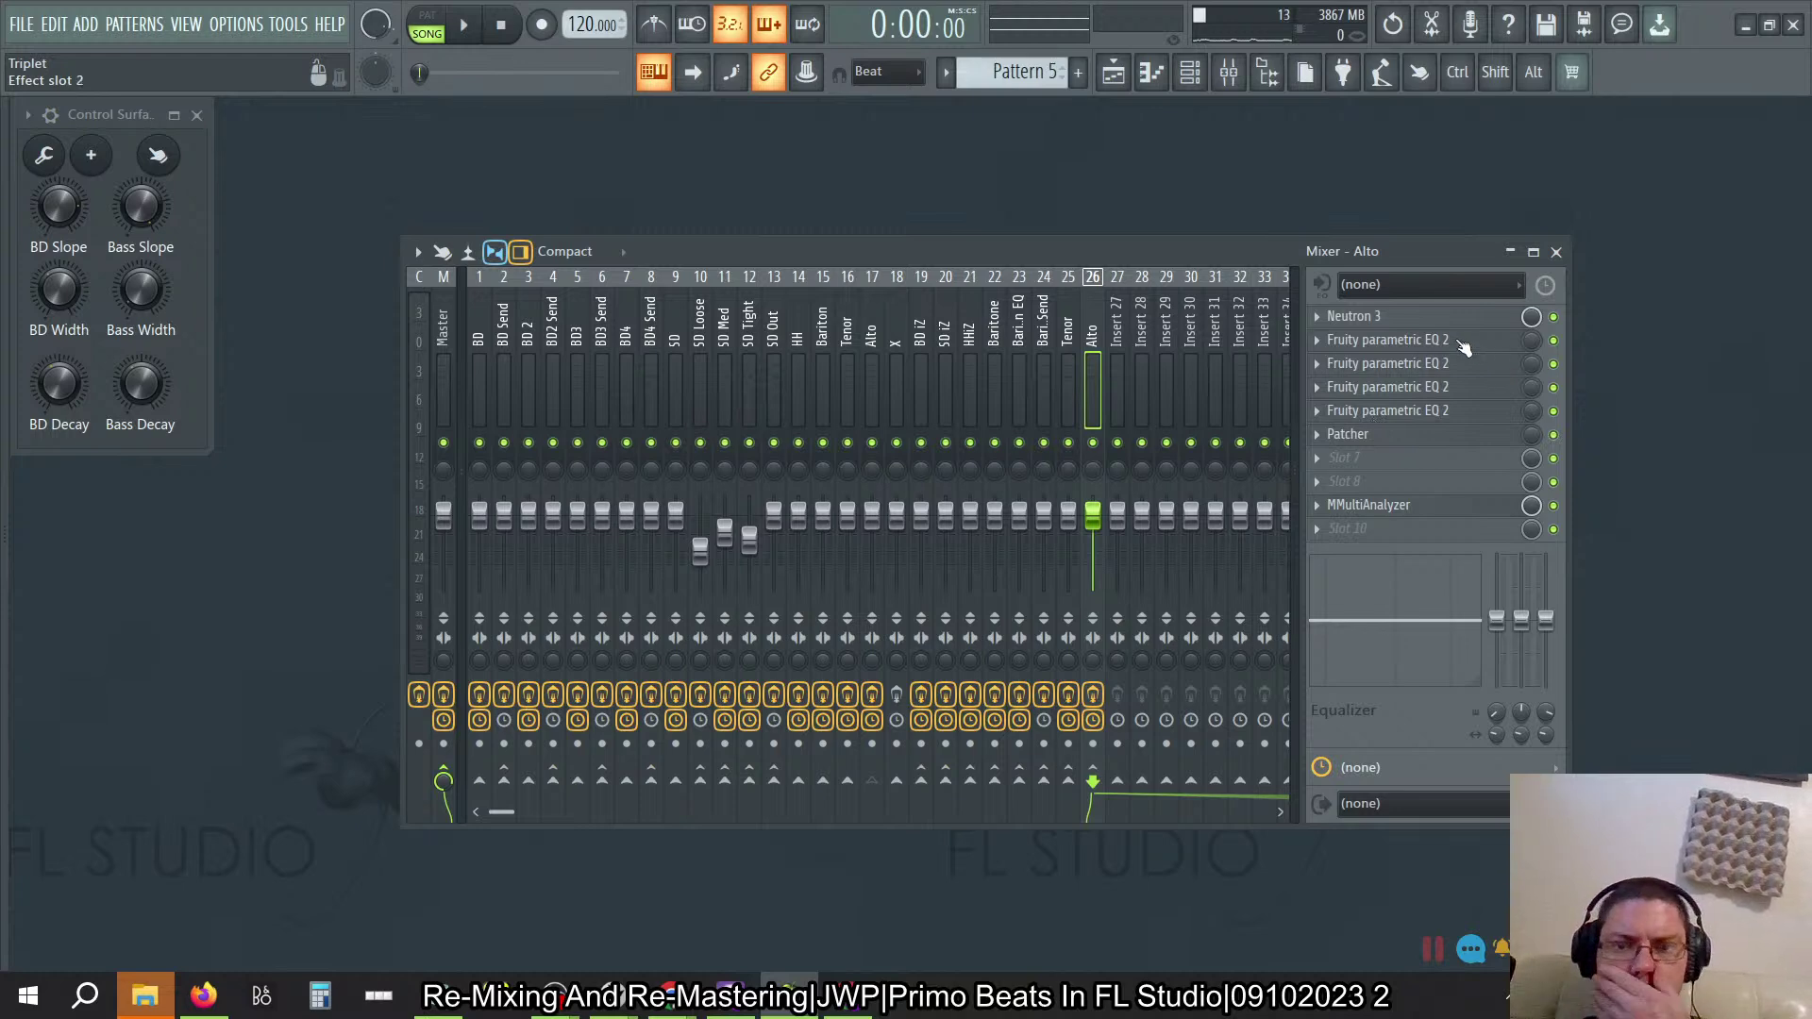
{"action": "left_click", "coordinate": [1042, 308]}
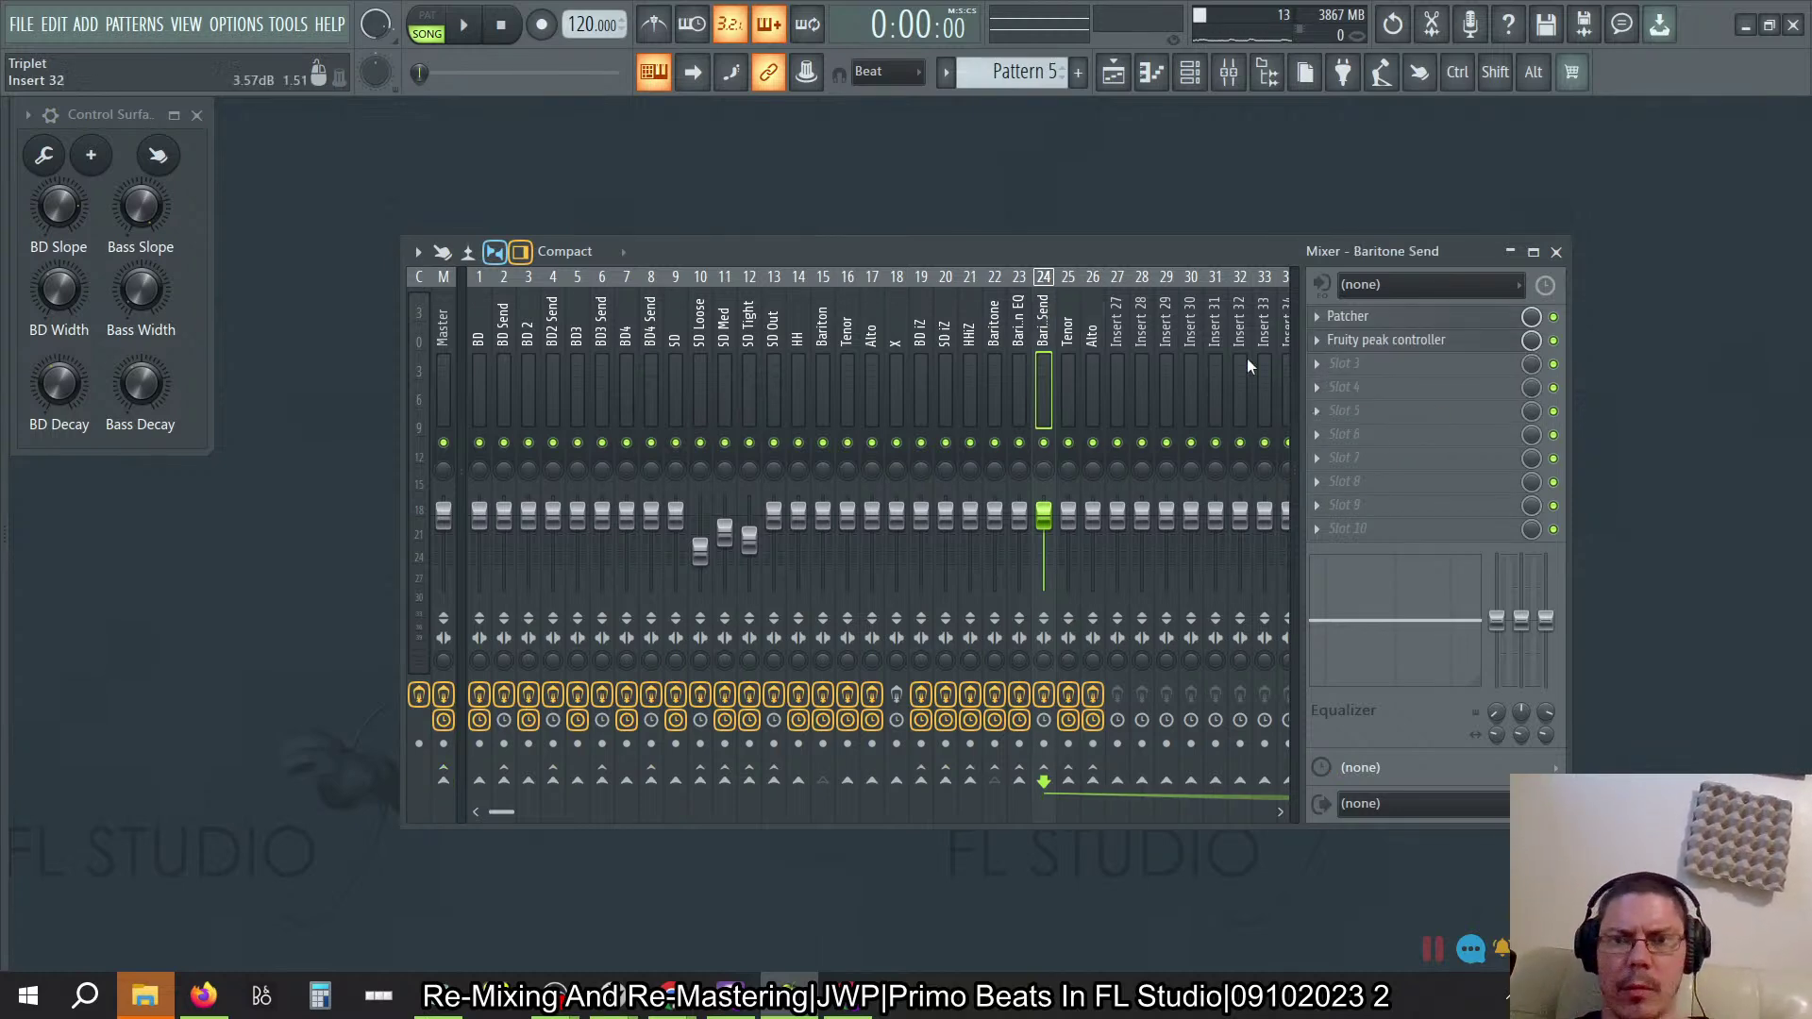
{"action": "key", "text": "Left"}
{"action": "left_click", "coordinate": [1475, 436]}
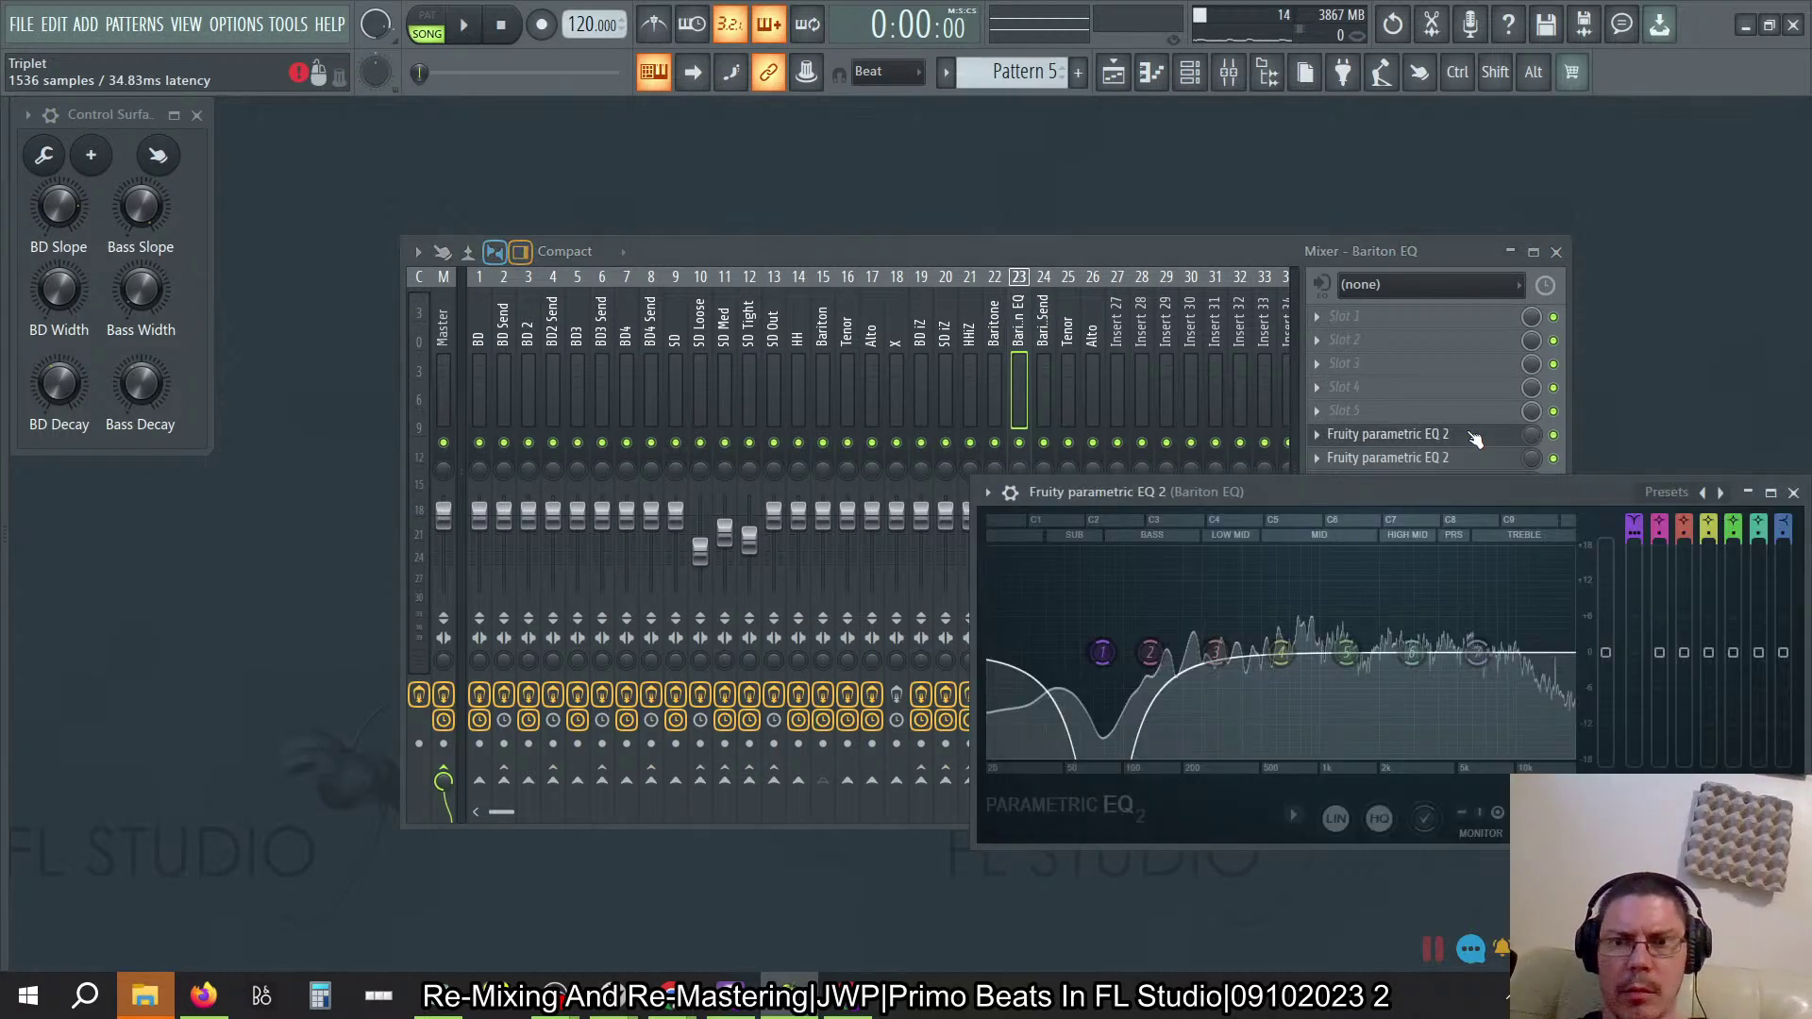
{"action": "left_click", "coordinate": [1793, 492]}
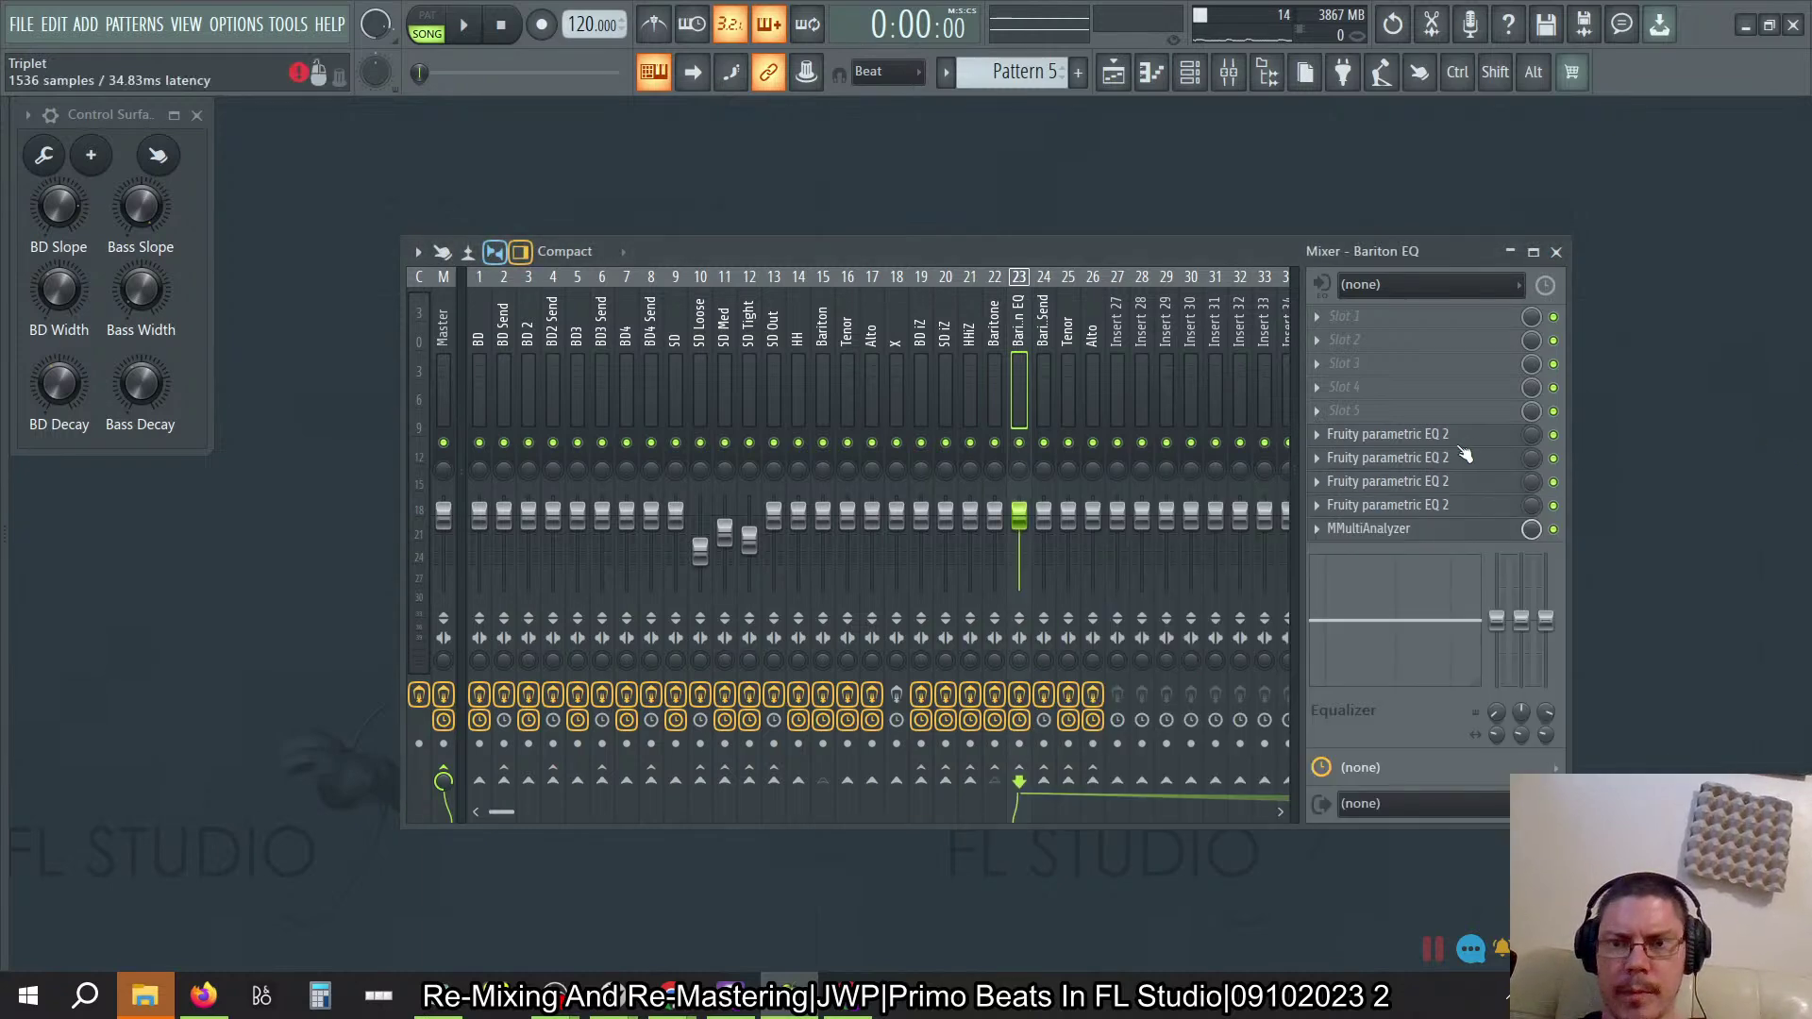
{"action": "left_click", "coordinate": [1441, 507]}
{"action": "left_click", "coordinate": [1048, 412]}
Step: Link the Band 1 order of the first Fruity parametric EQ 2 on Alto track 26 to Surface - BD Slope
{"action": "left_click", "coordinate": [1092, 331]}
{"action": "left_click", "coordinate": [1442, 342]}
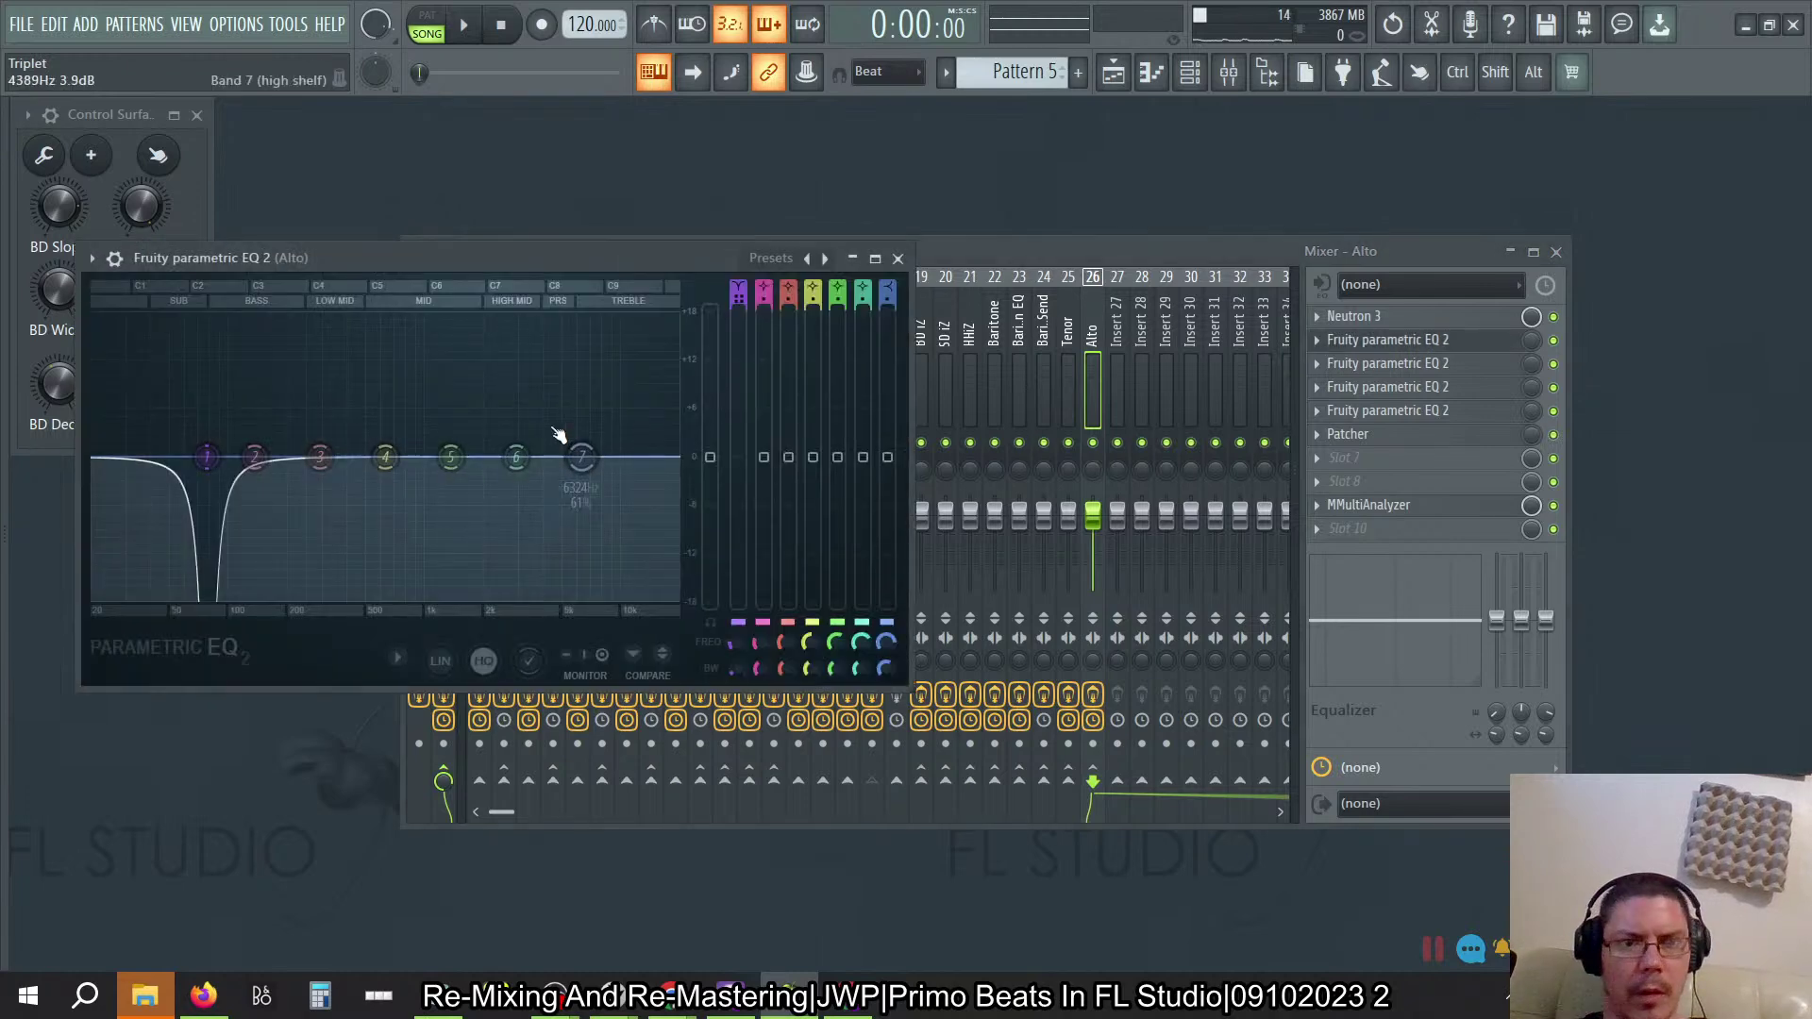
{"action": "right_click", "coordinate": [742, 304]}
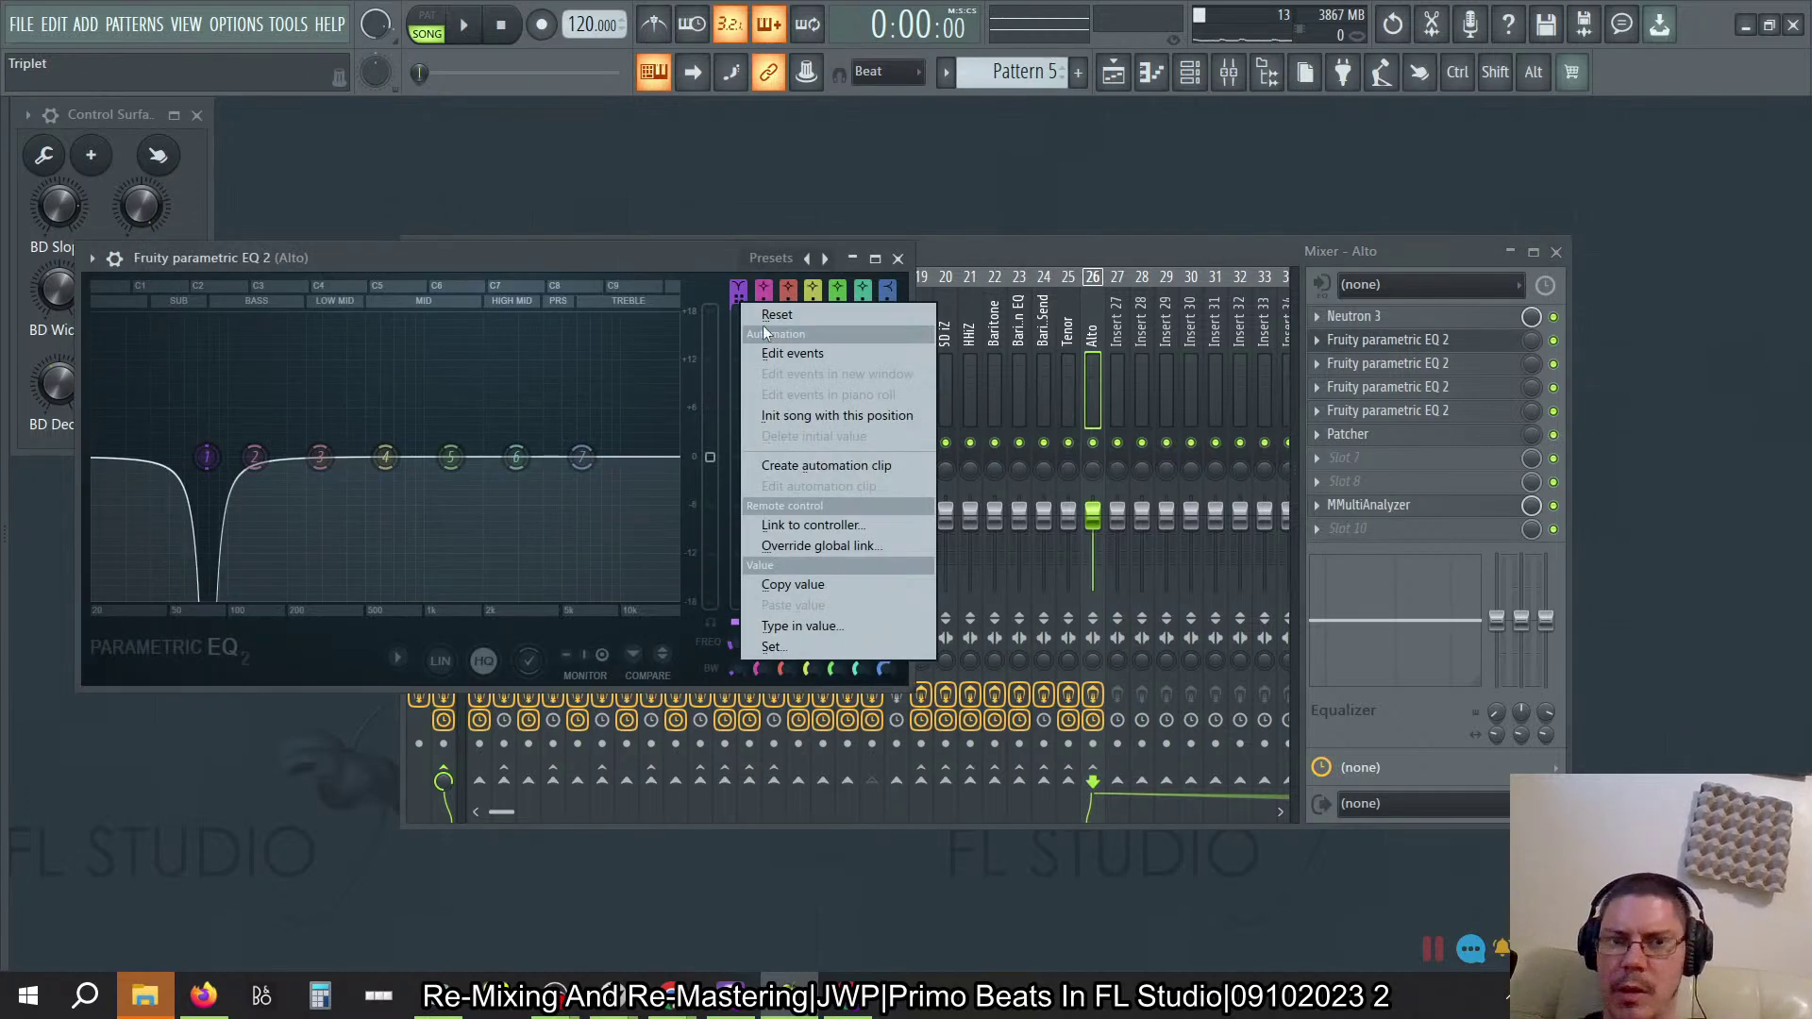
{"action": "left_click", "coordinate": [789, 524]}
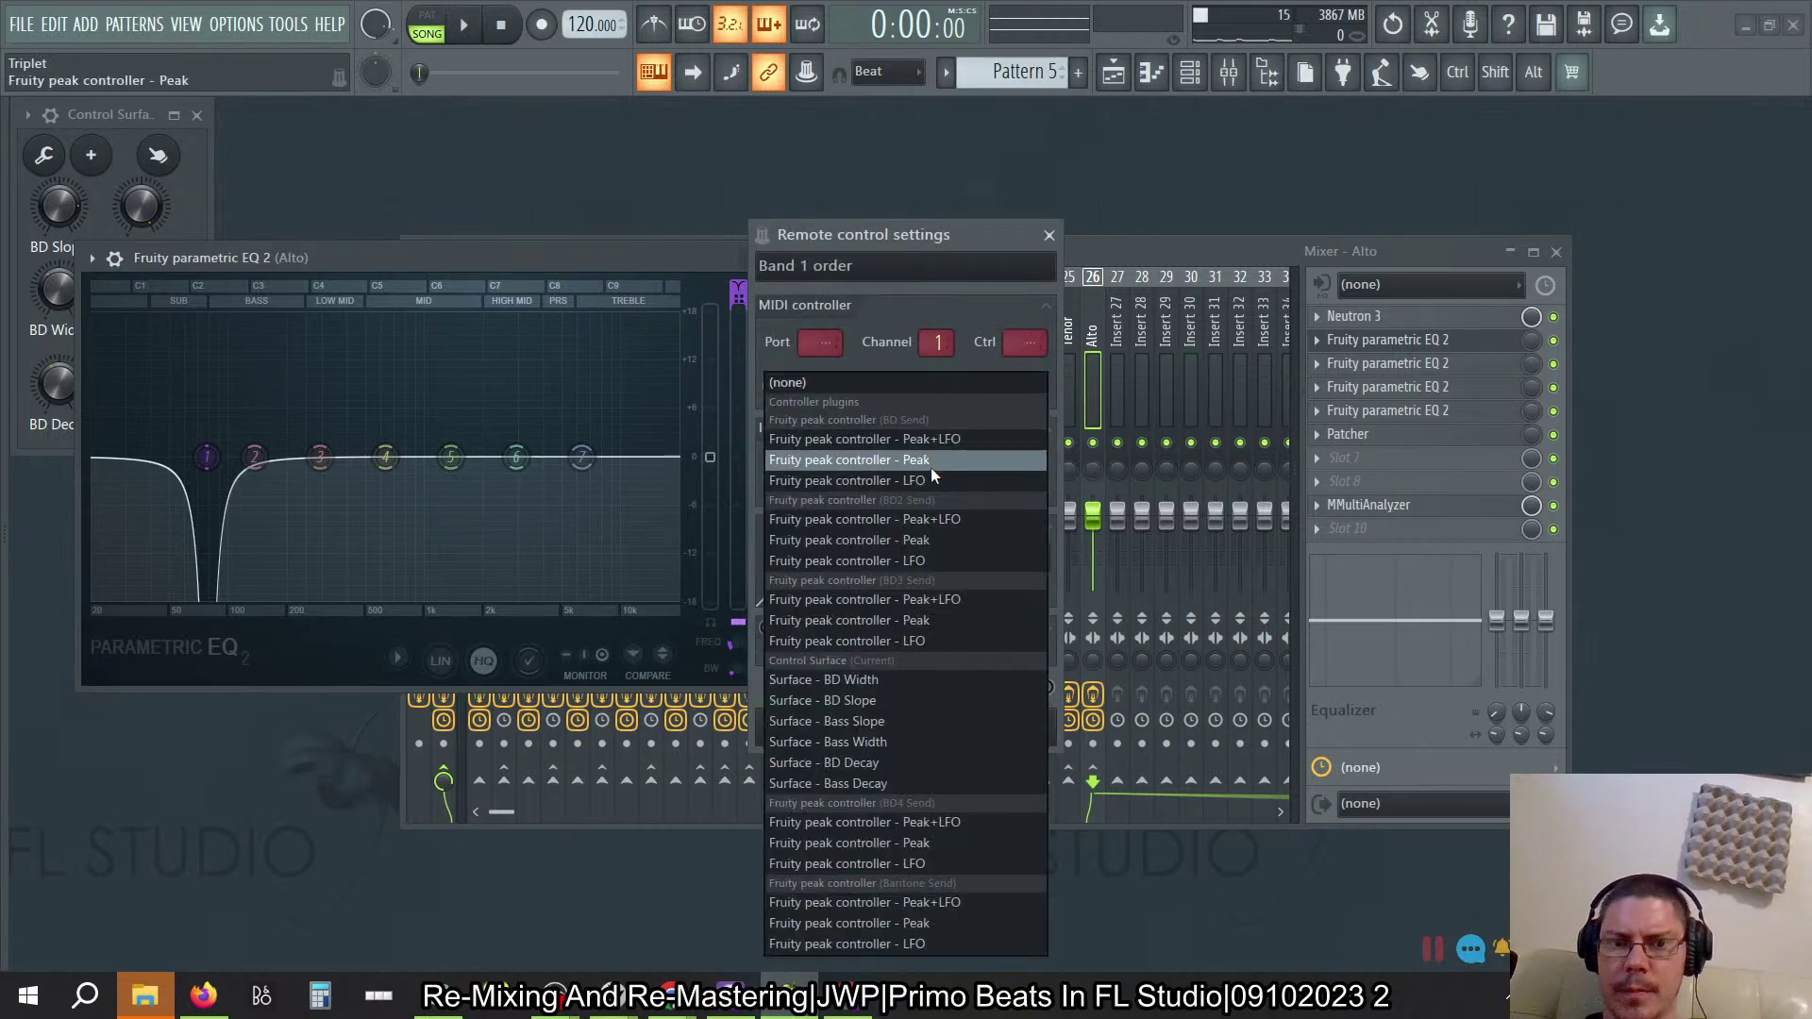
{"action": "left_click", "coordinate": [954, 710]}
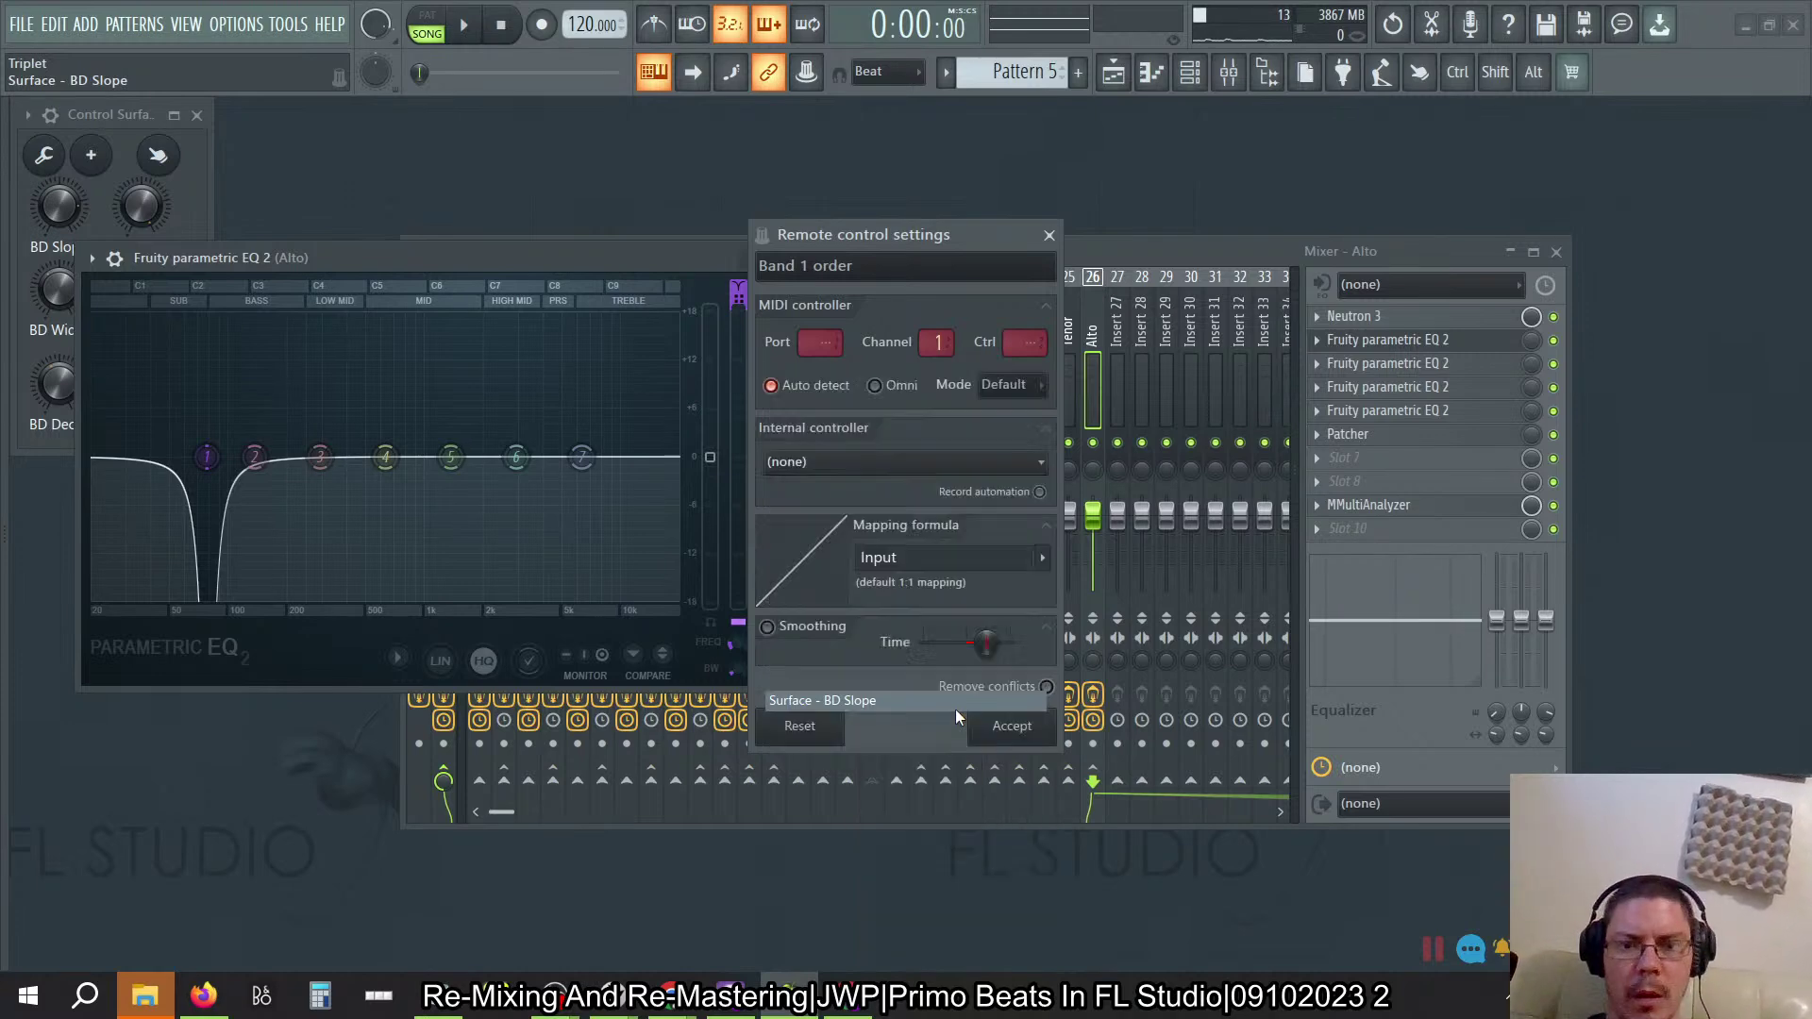
{"action": "left_click", "coordinate": [1026, 742]}
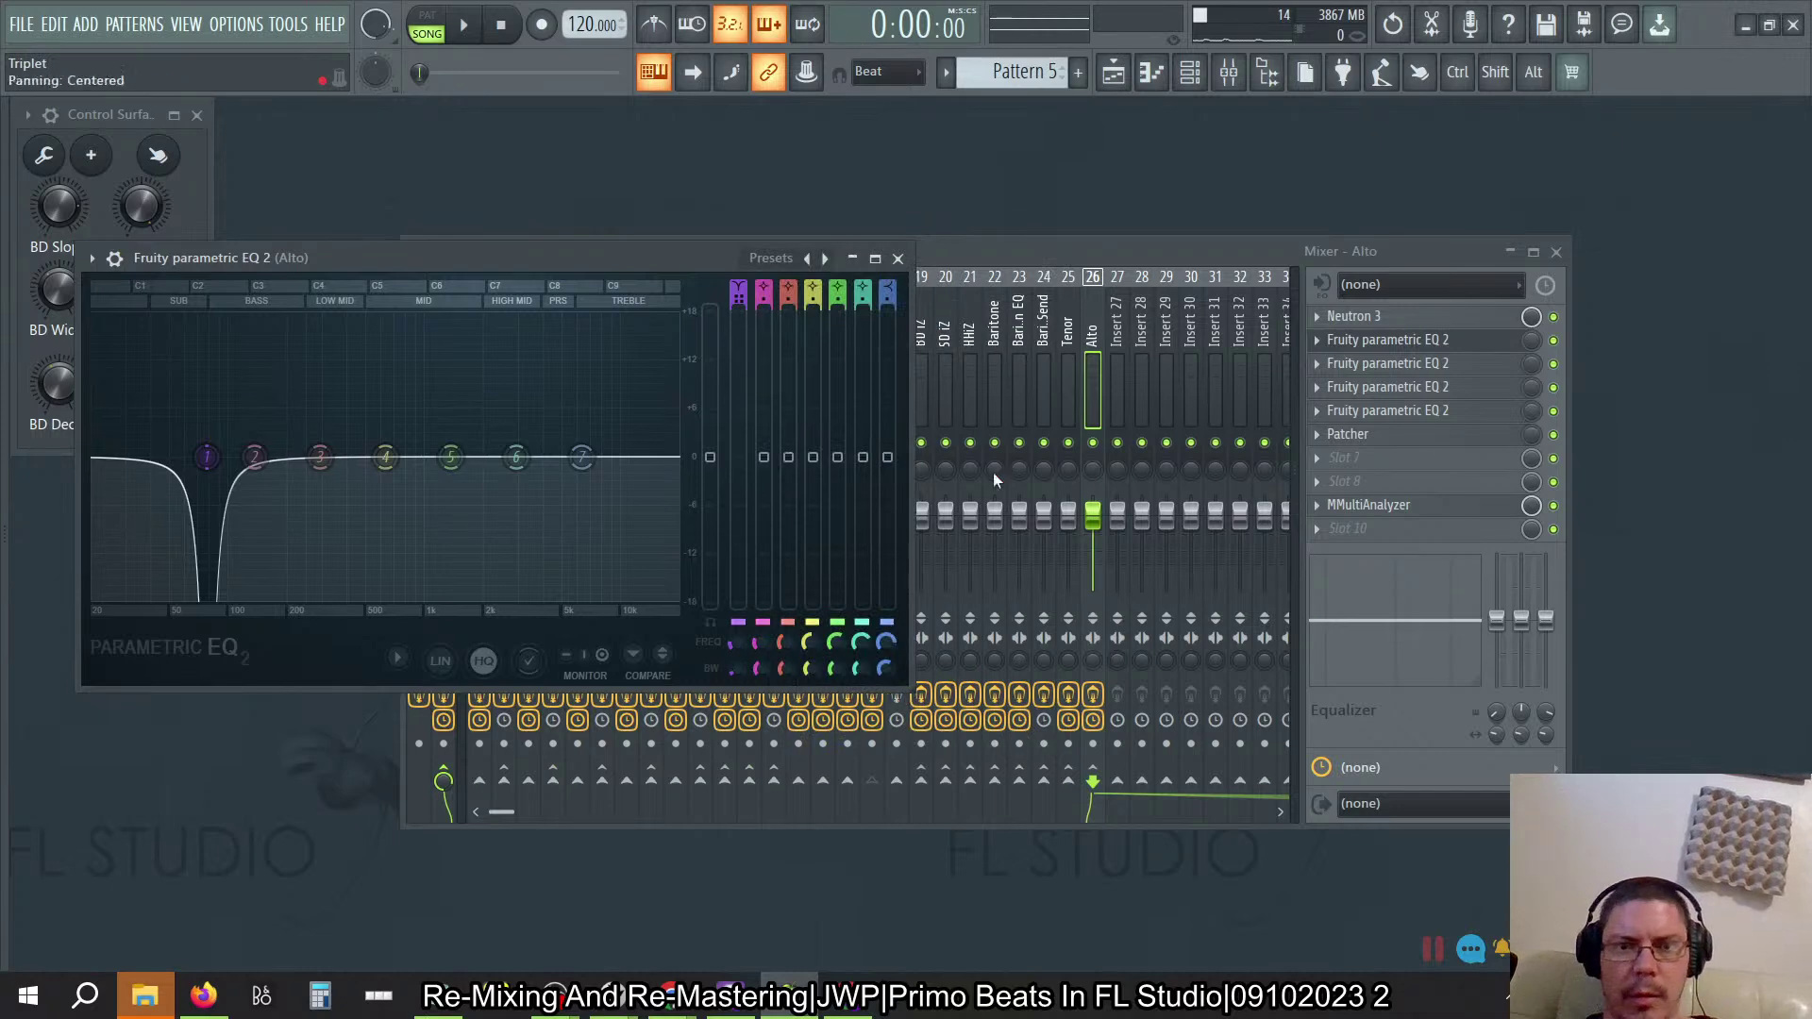
Step: Link the first Alto EQ's Band 1 width to Surface - BD Width and test the link with the Control Surface knob
{"action": "right_click", "coordinate": [736, 674]}
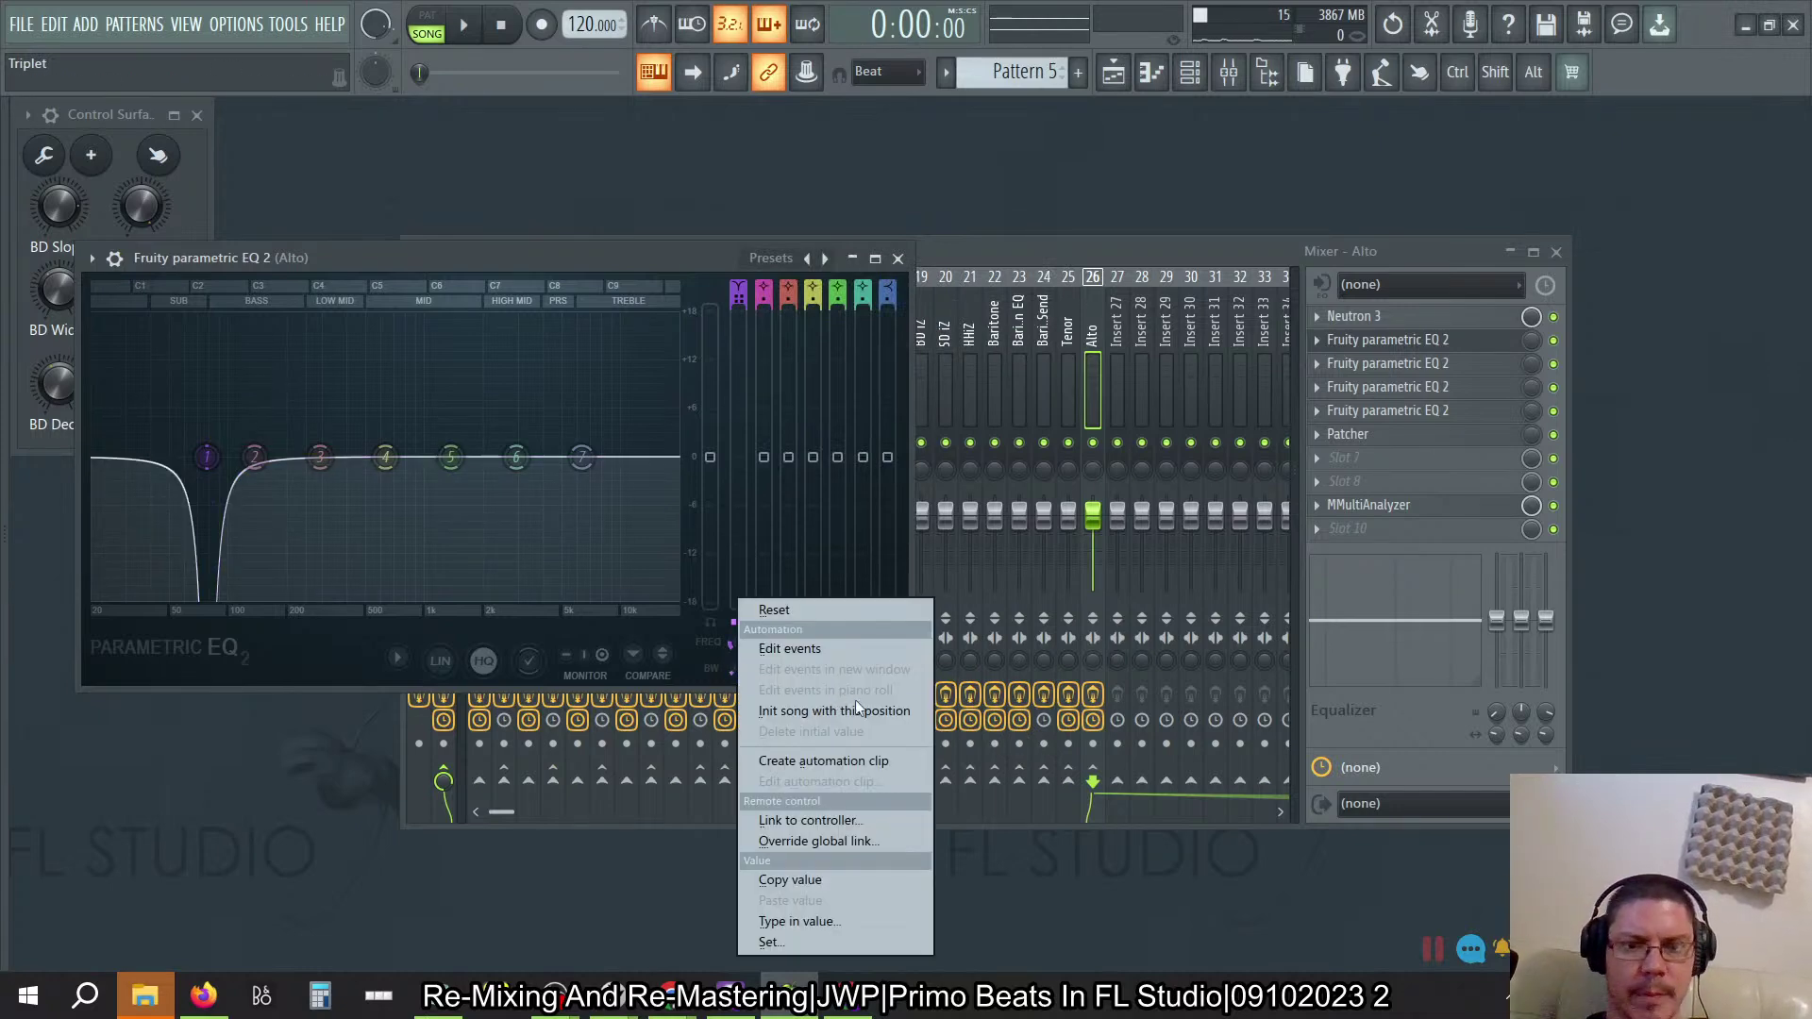
{"action": "left_click", "coordinate": [830, 821]}
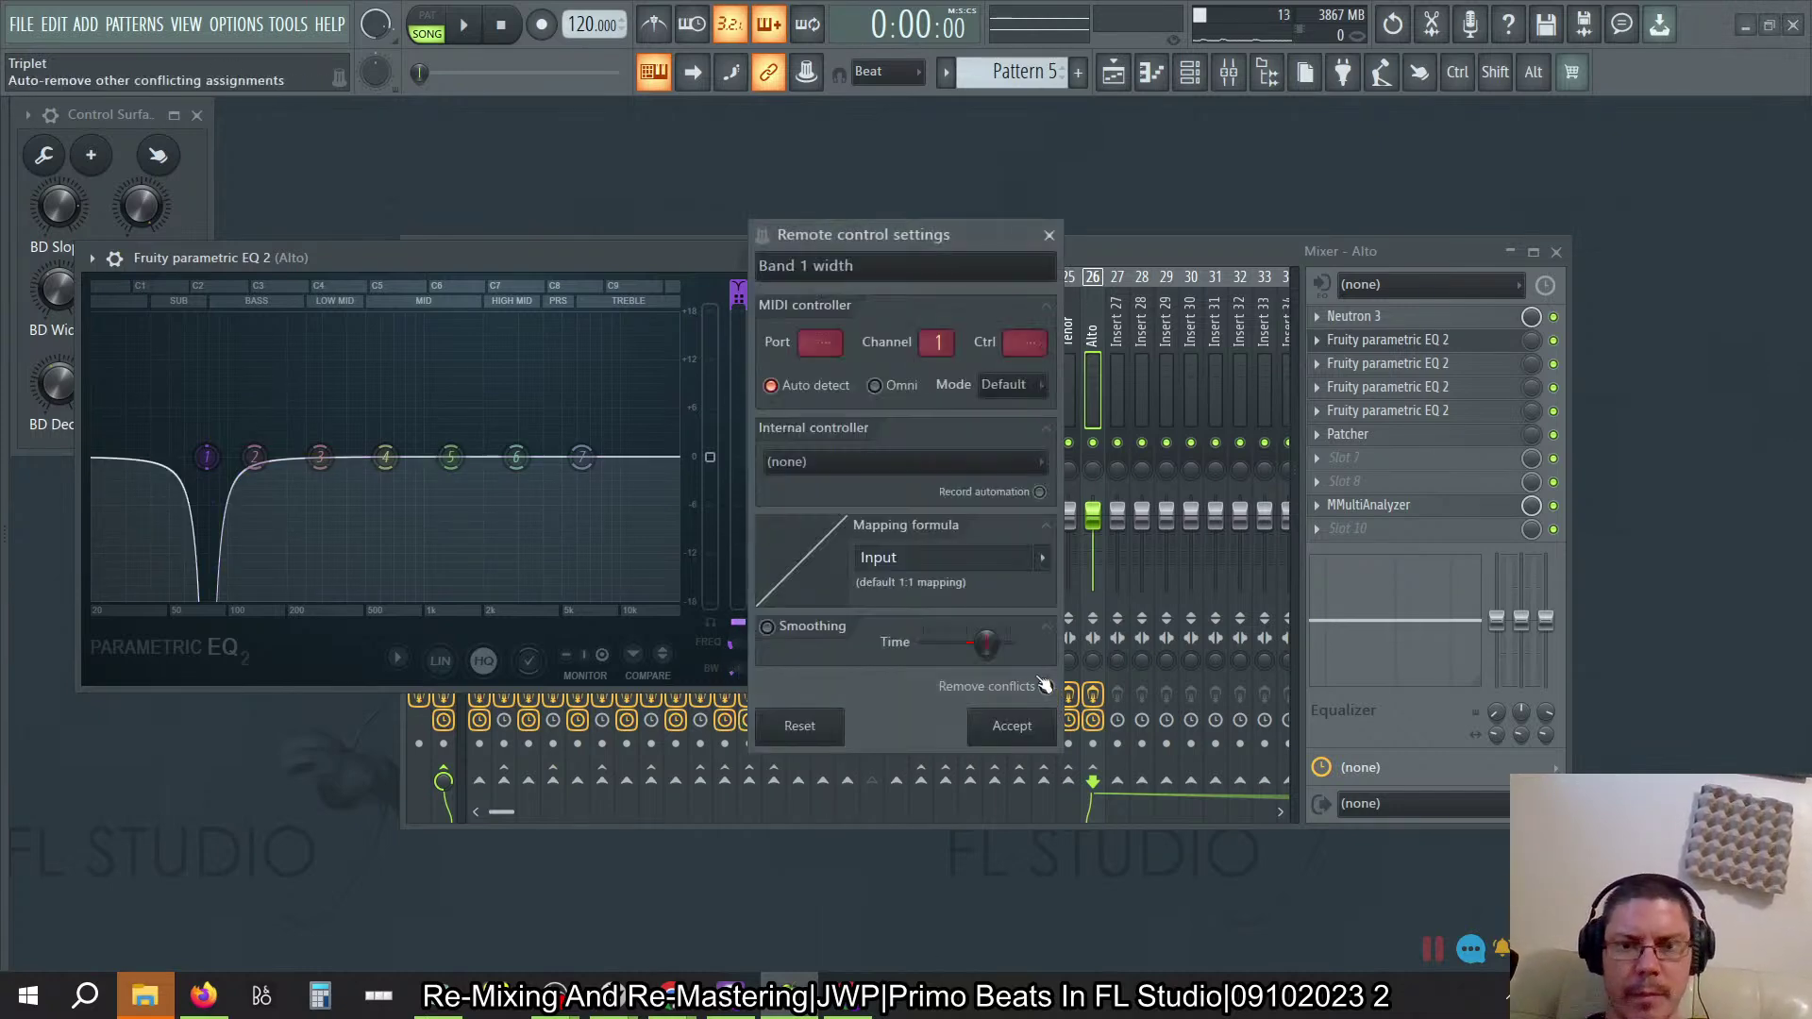
{"action": "left_click", "coordinate": [934, 464]}
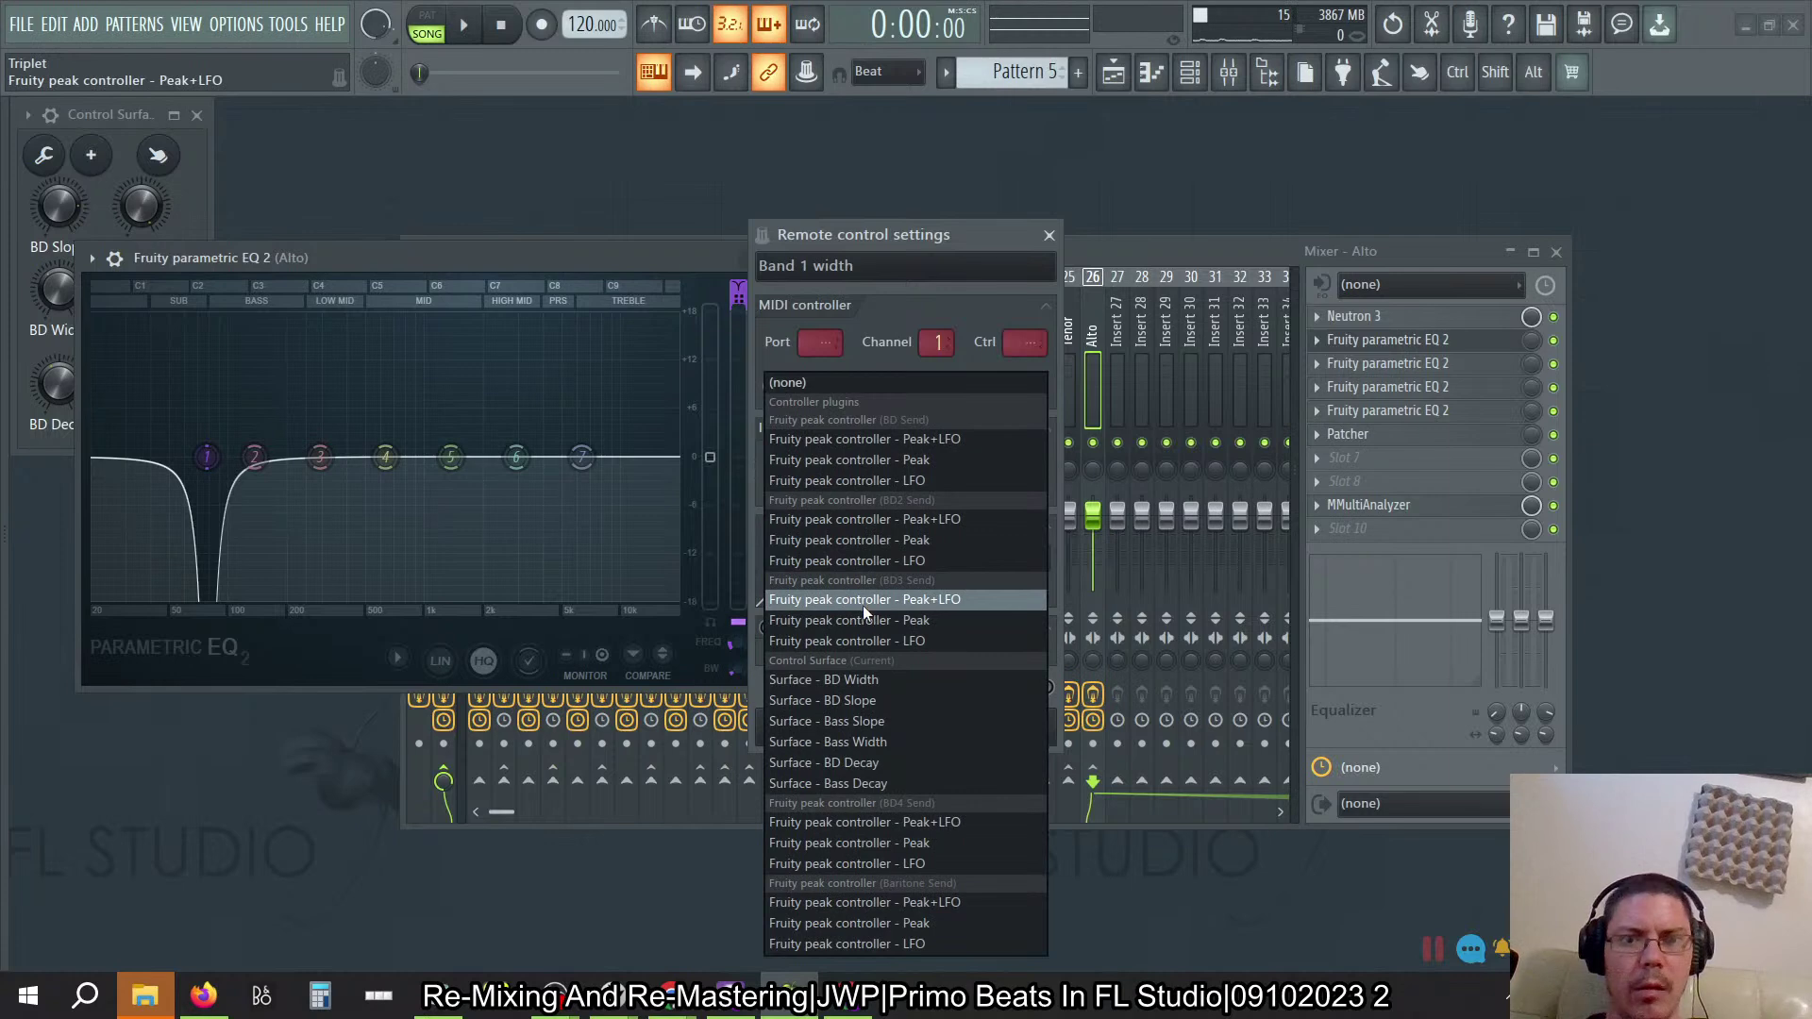
{"action": "left_click", "coordinate": [849, 699]}
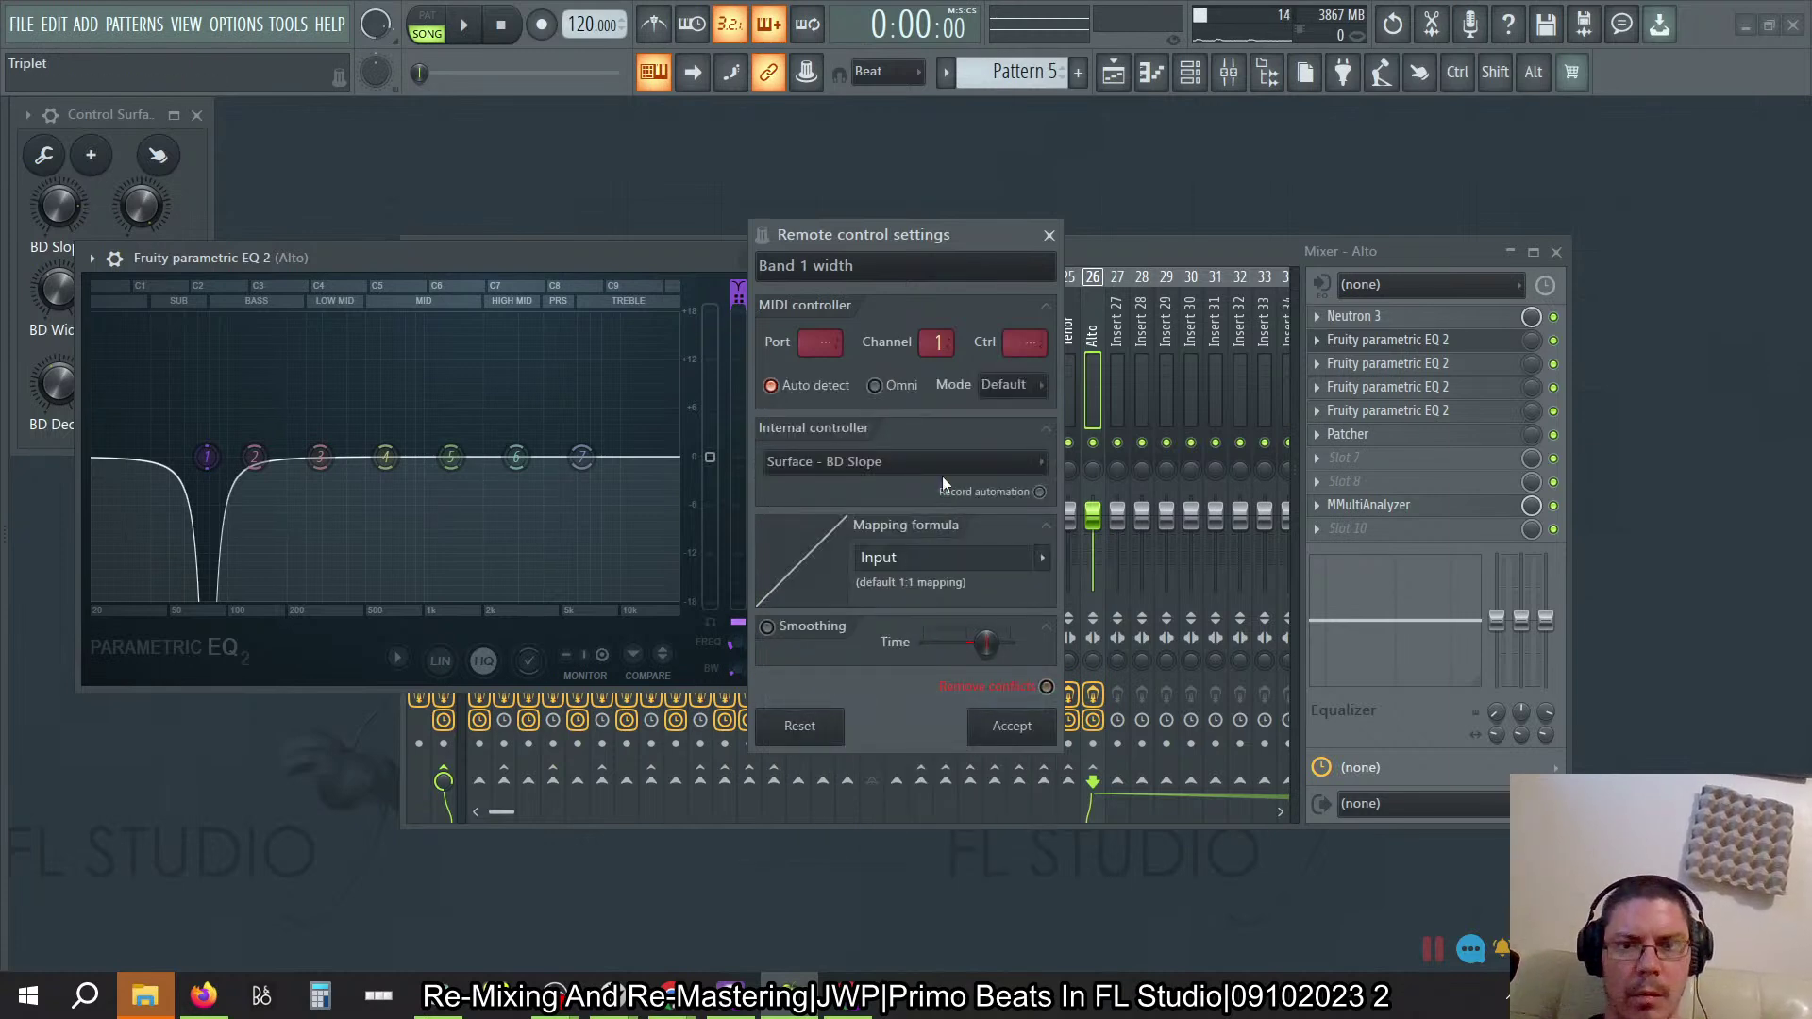
{"action": "left_click", "coordinate": [917, 464]}
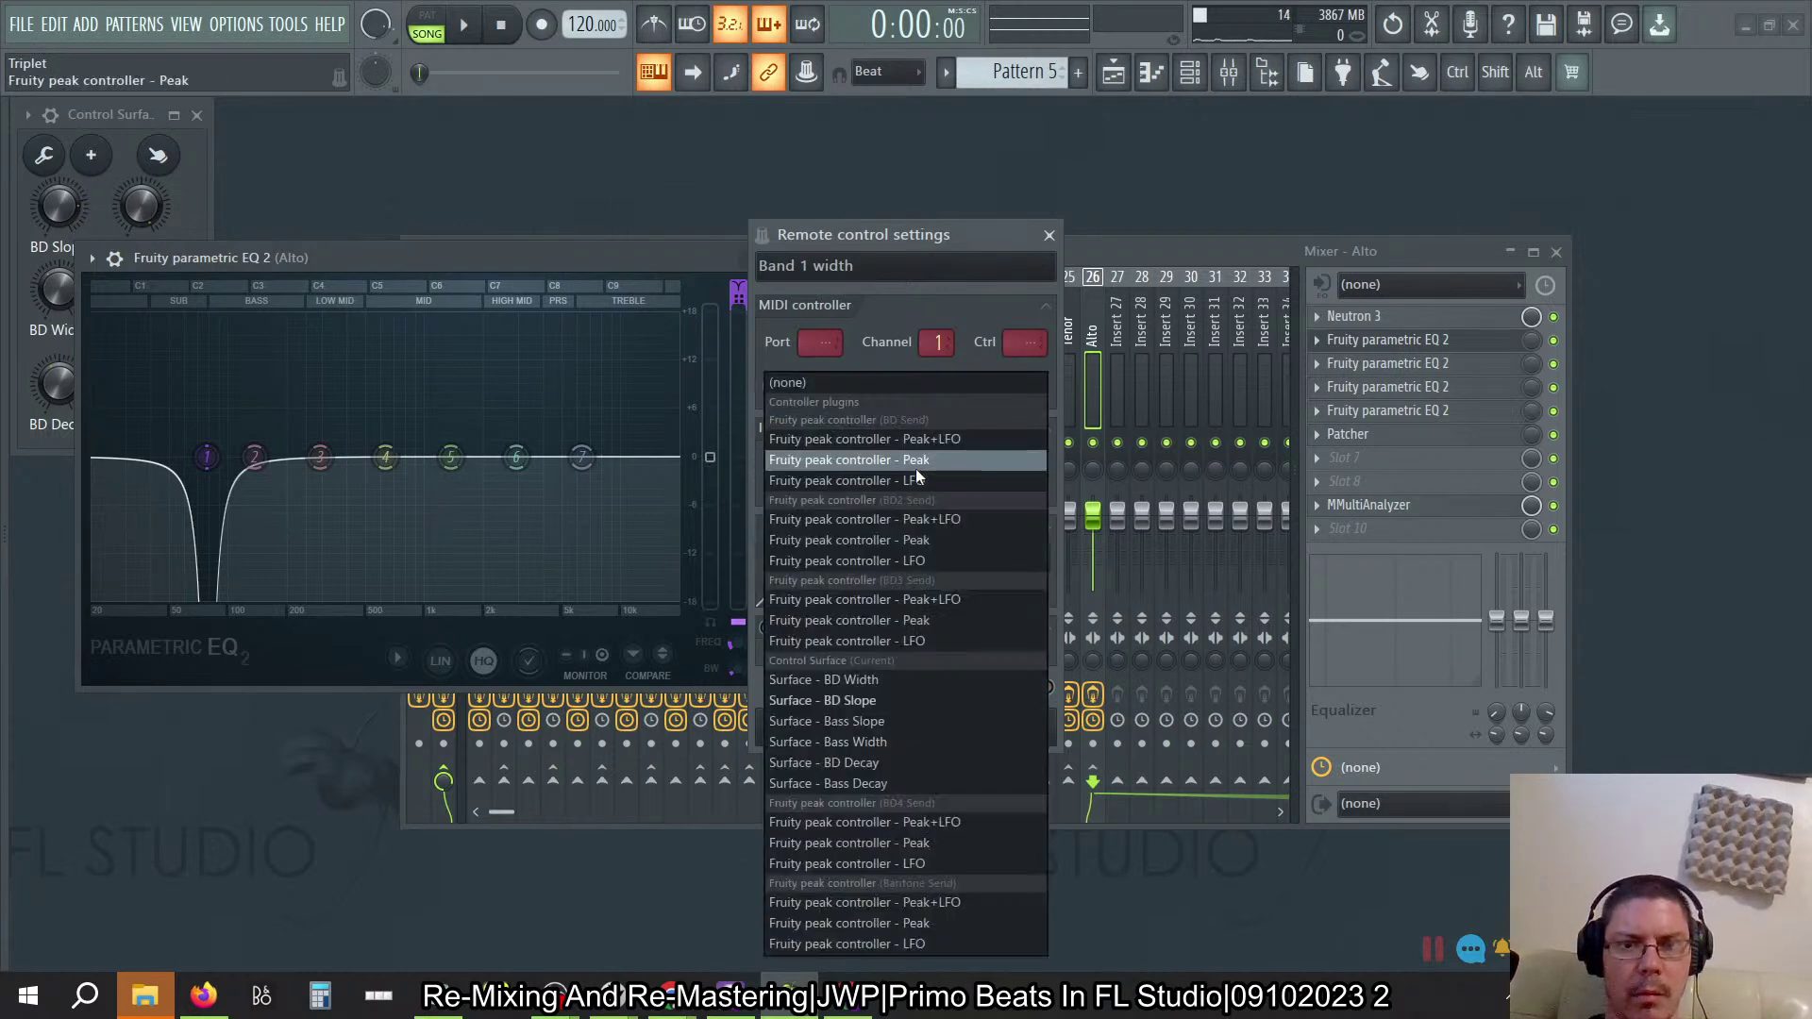
{"action": "left_click", "coordinate": [857, 687]}
{"action": "left_click", "coordinate": [986, 727]}
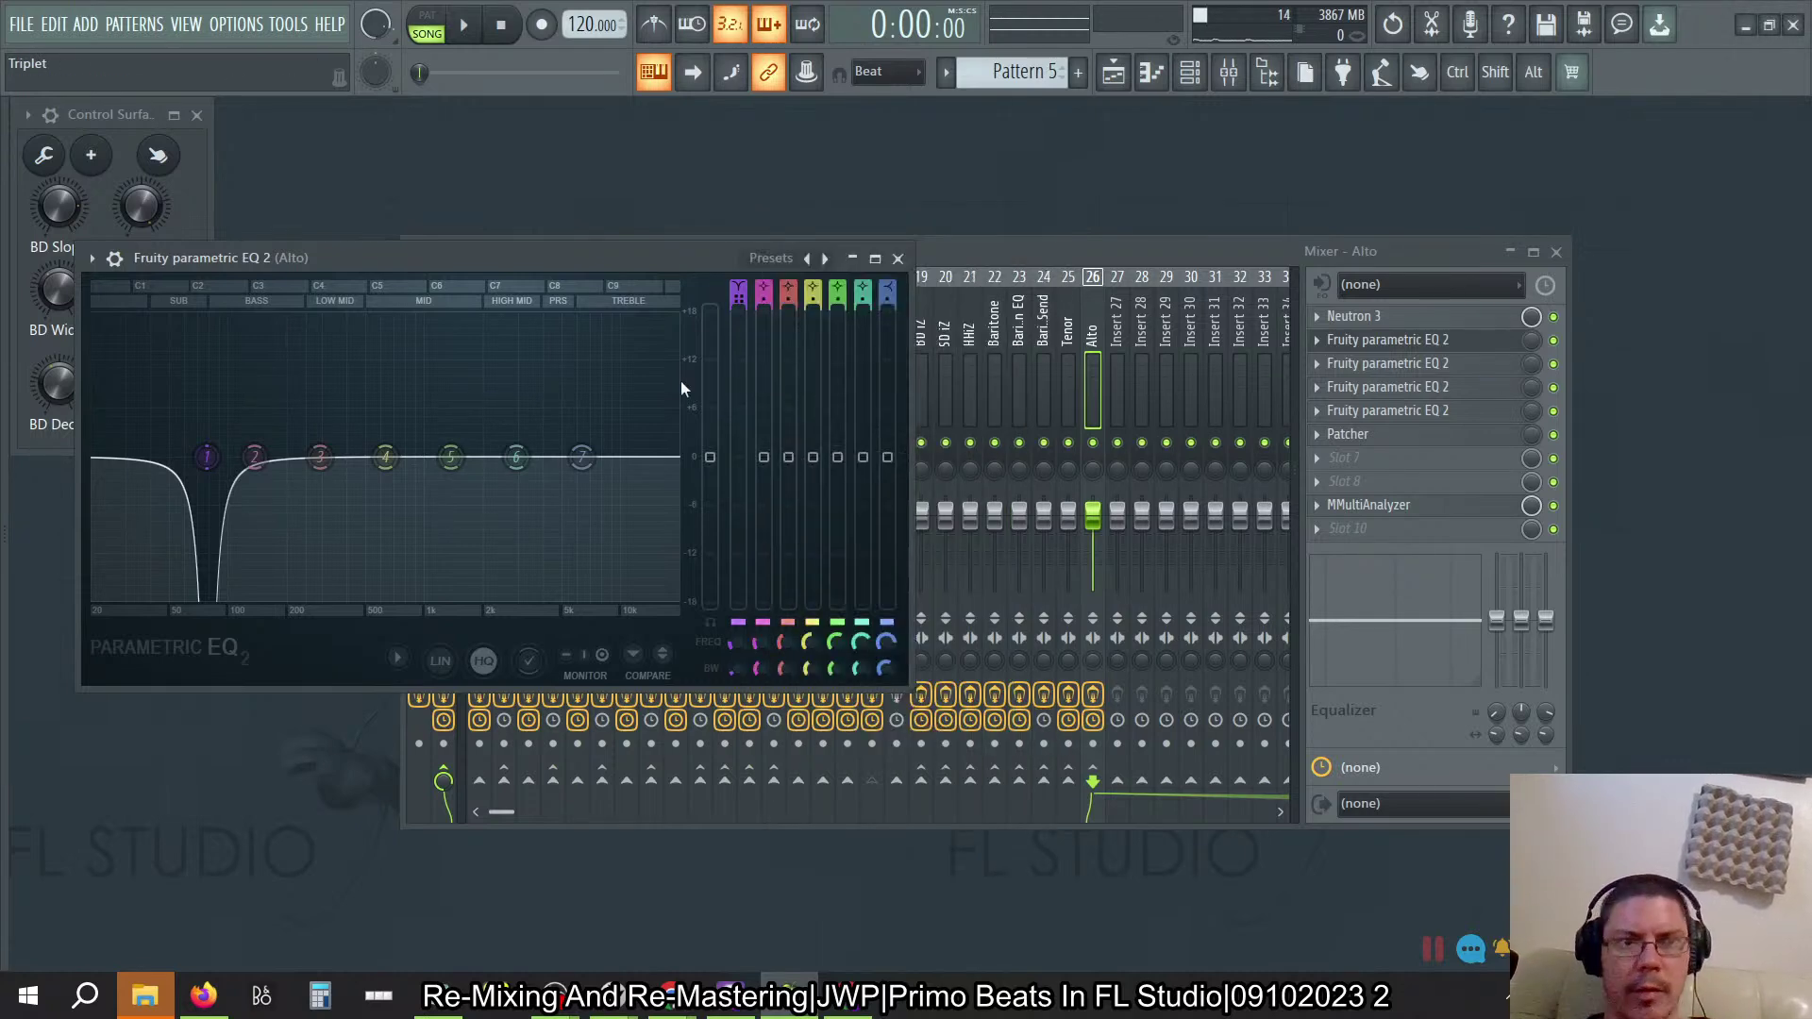
{"action": "left_click_drag", "start_coordinate": [461, 262], "coordinate": [714, 248]}
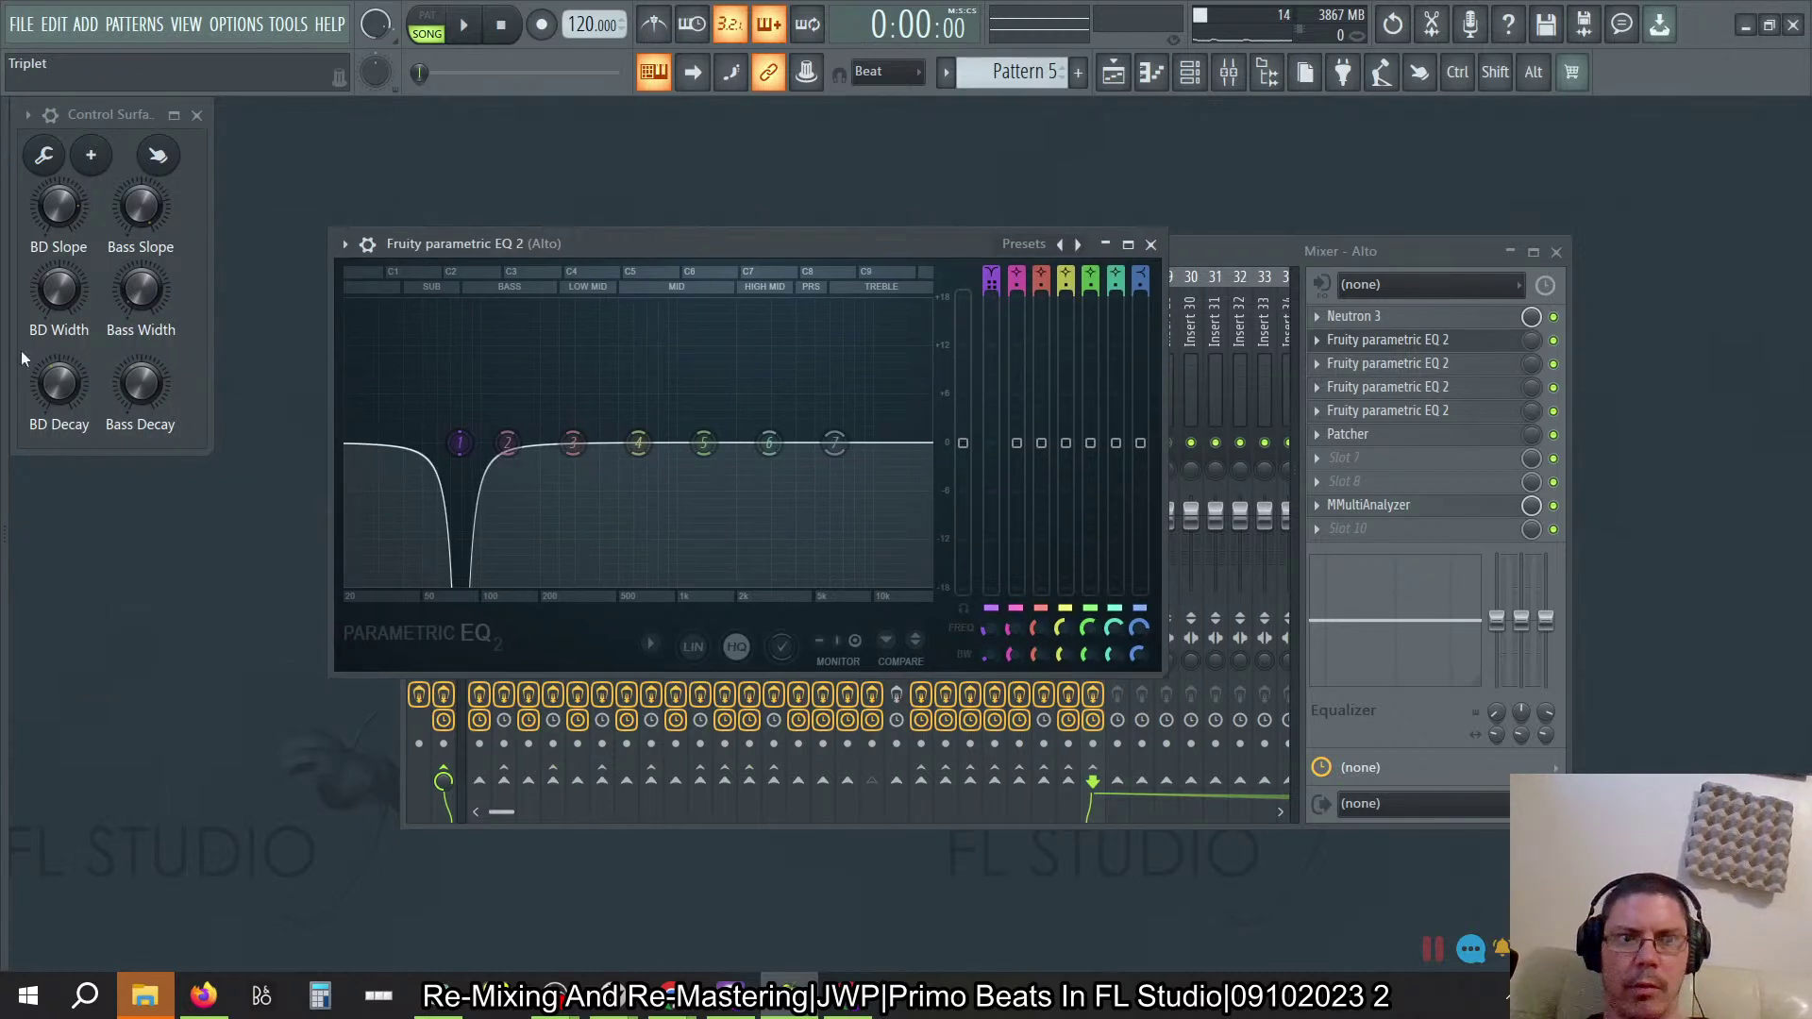
{"action": "left_click_drag", "start_coordinate": [49, 297], "coordinate": [61, 234]}
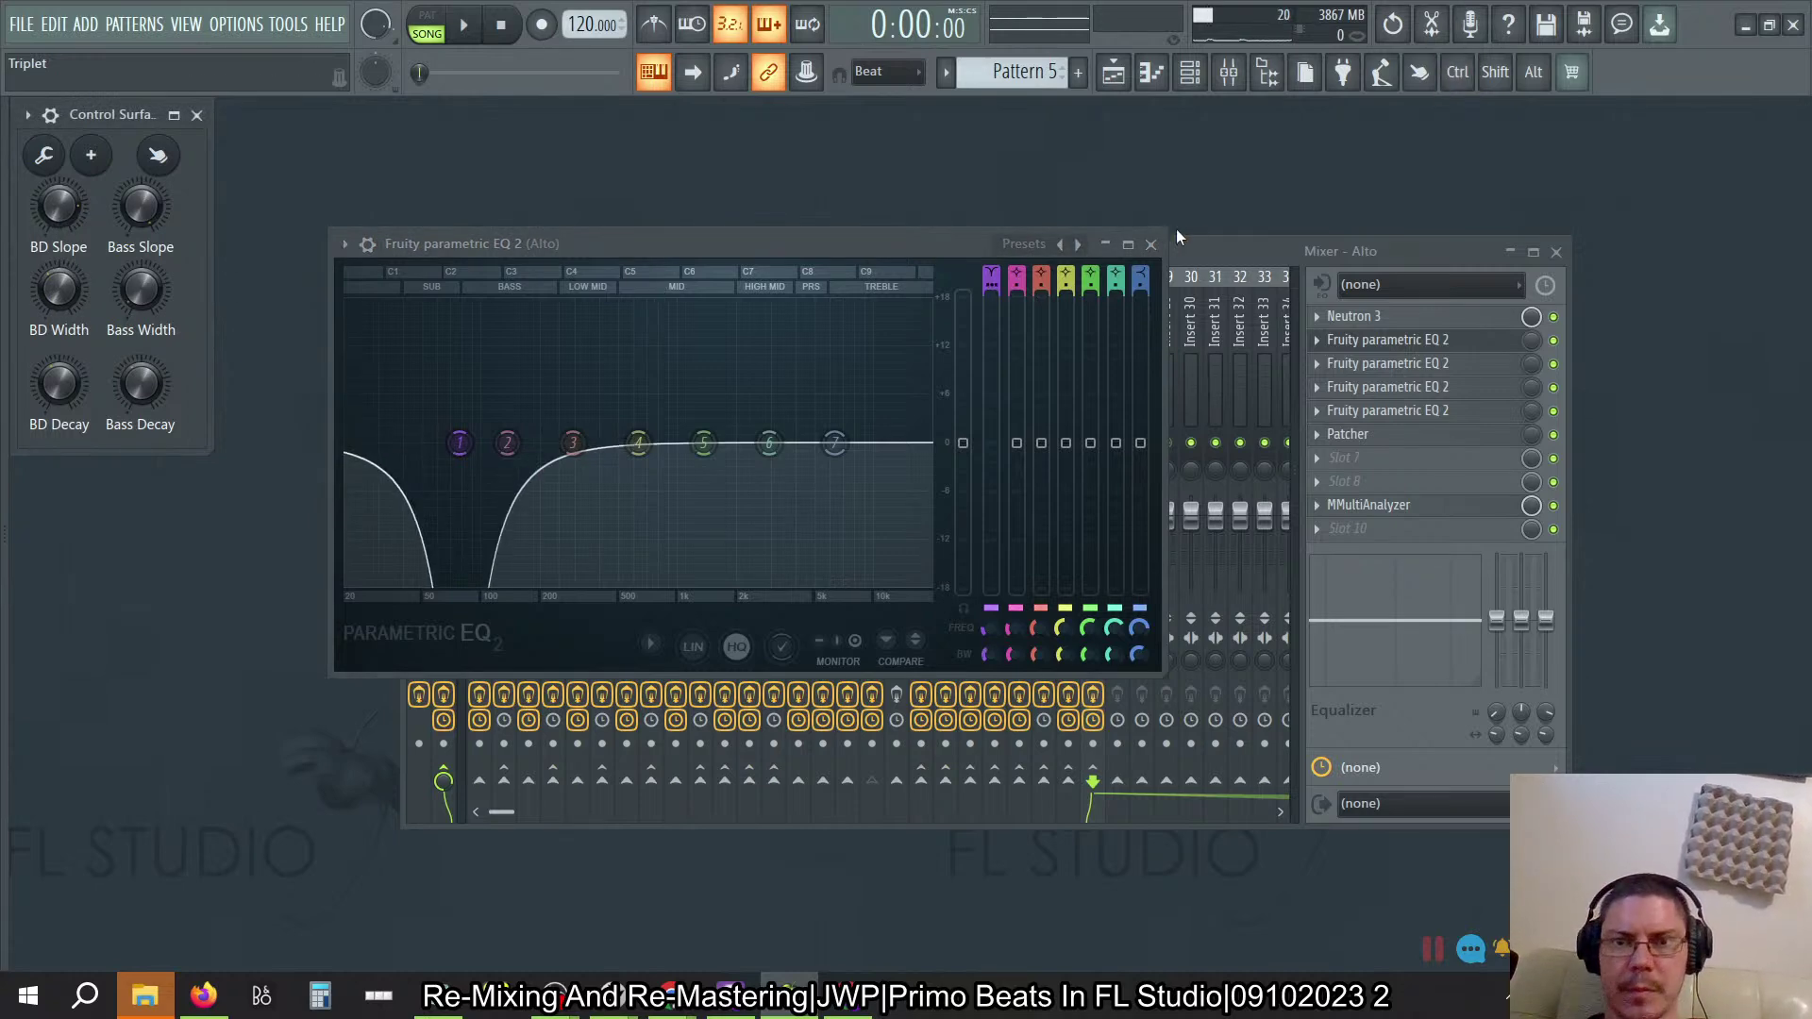
{"action": "left_click", "coordinate": [1151, 249]}
Step: Link the Band 1 order of the second Fruity parametric EQ 2 on Alto track 26 to Surface - BD Slope
{"action": "left_click", "coordinate": [1373, 367]}
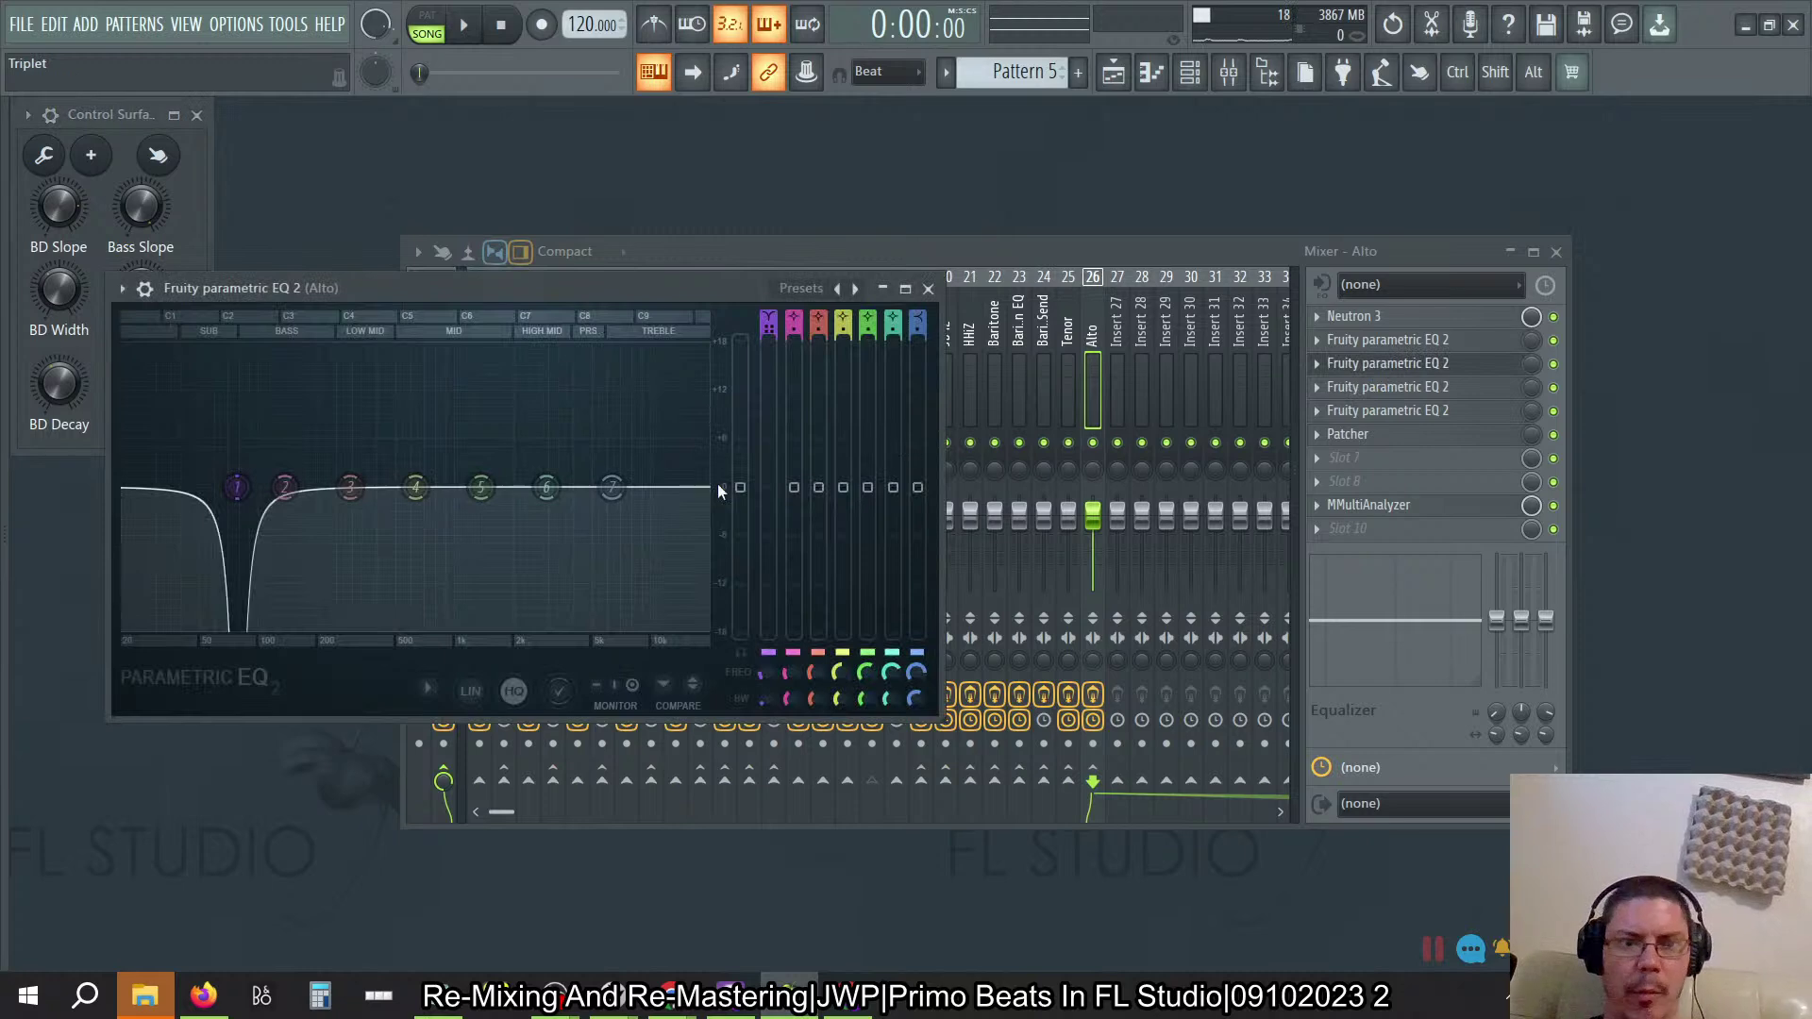
{"action": "right_click", "coordinate": [769, 343]}
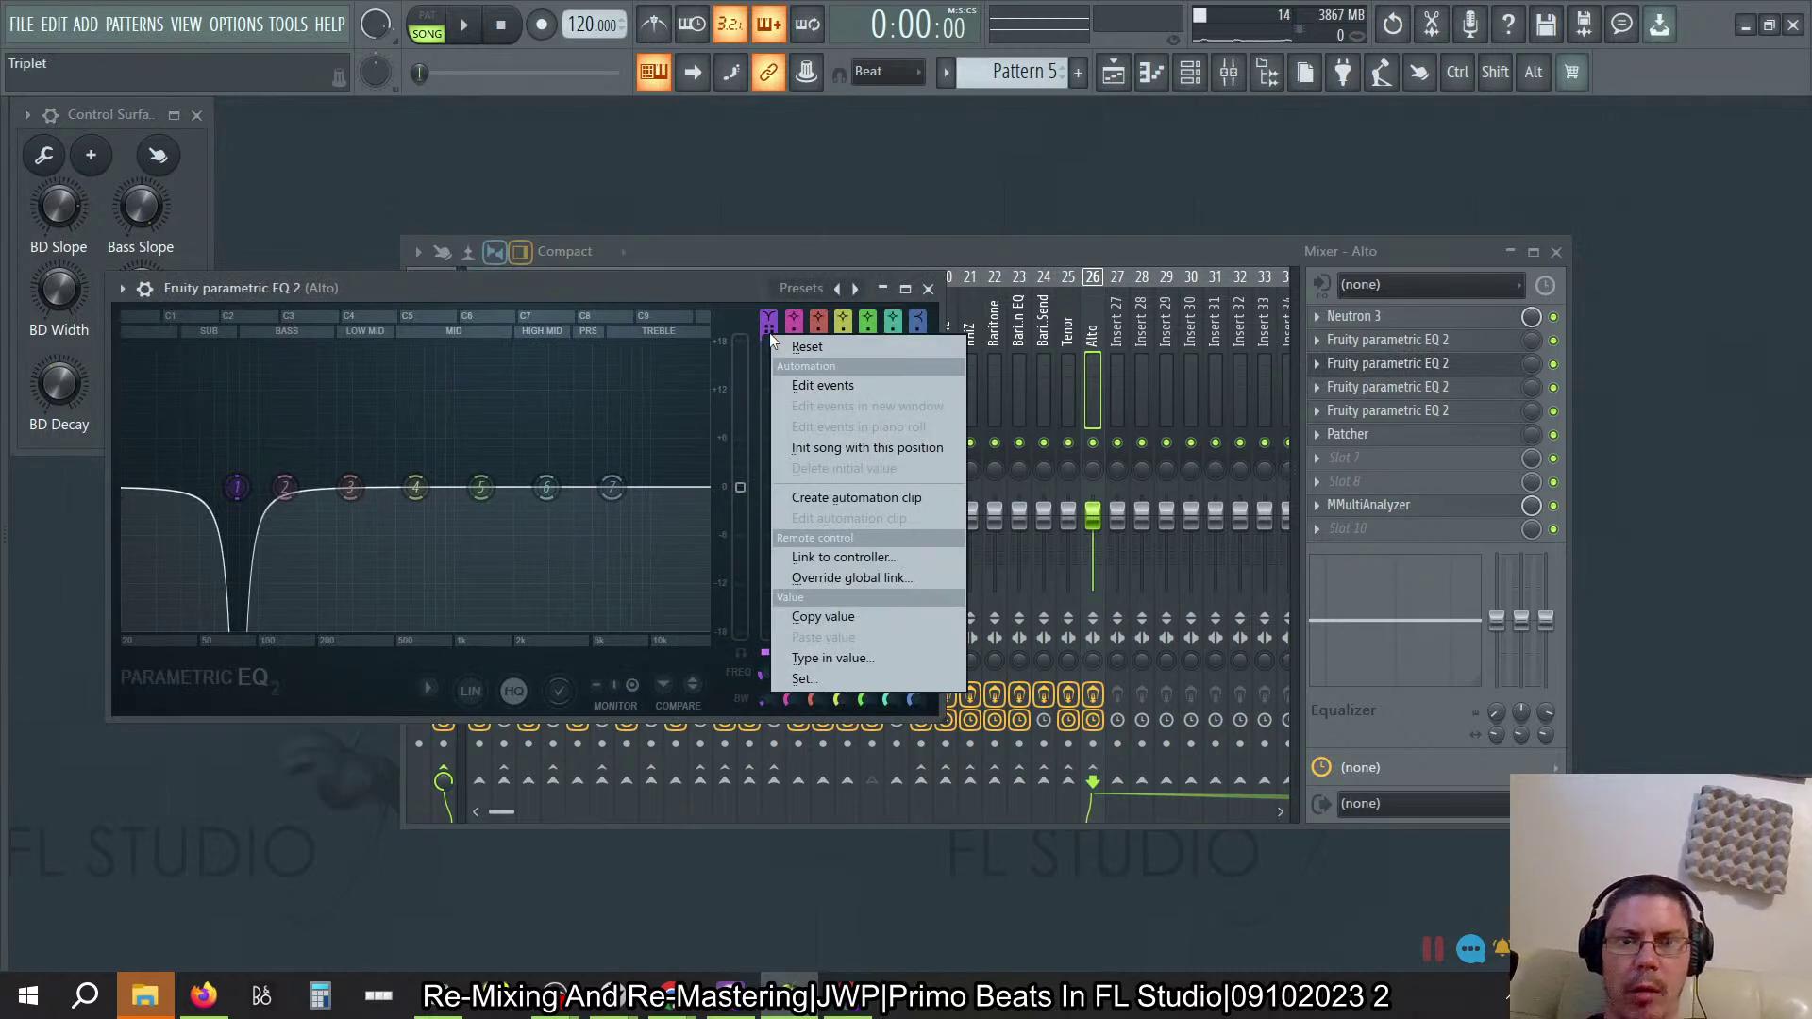
{"action": "left_click", "coordinate": [833, 554]}
{"action": "left_click", "coordinate": [988, 464]}
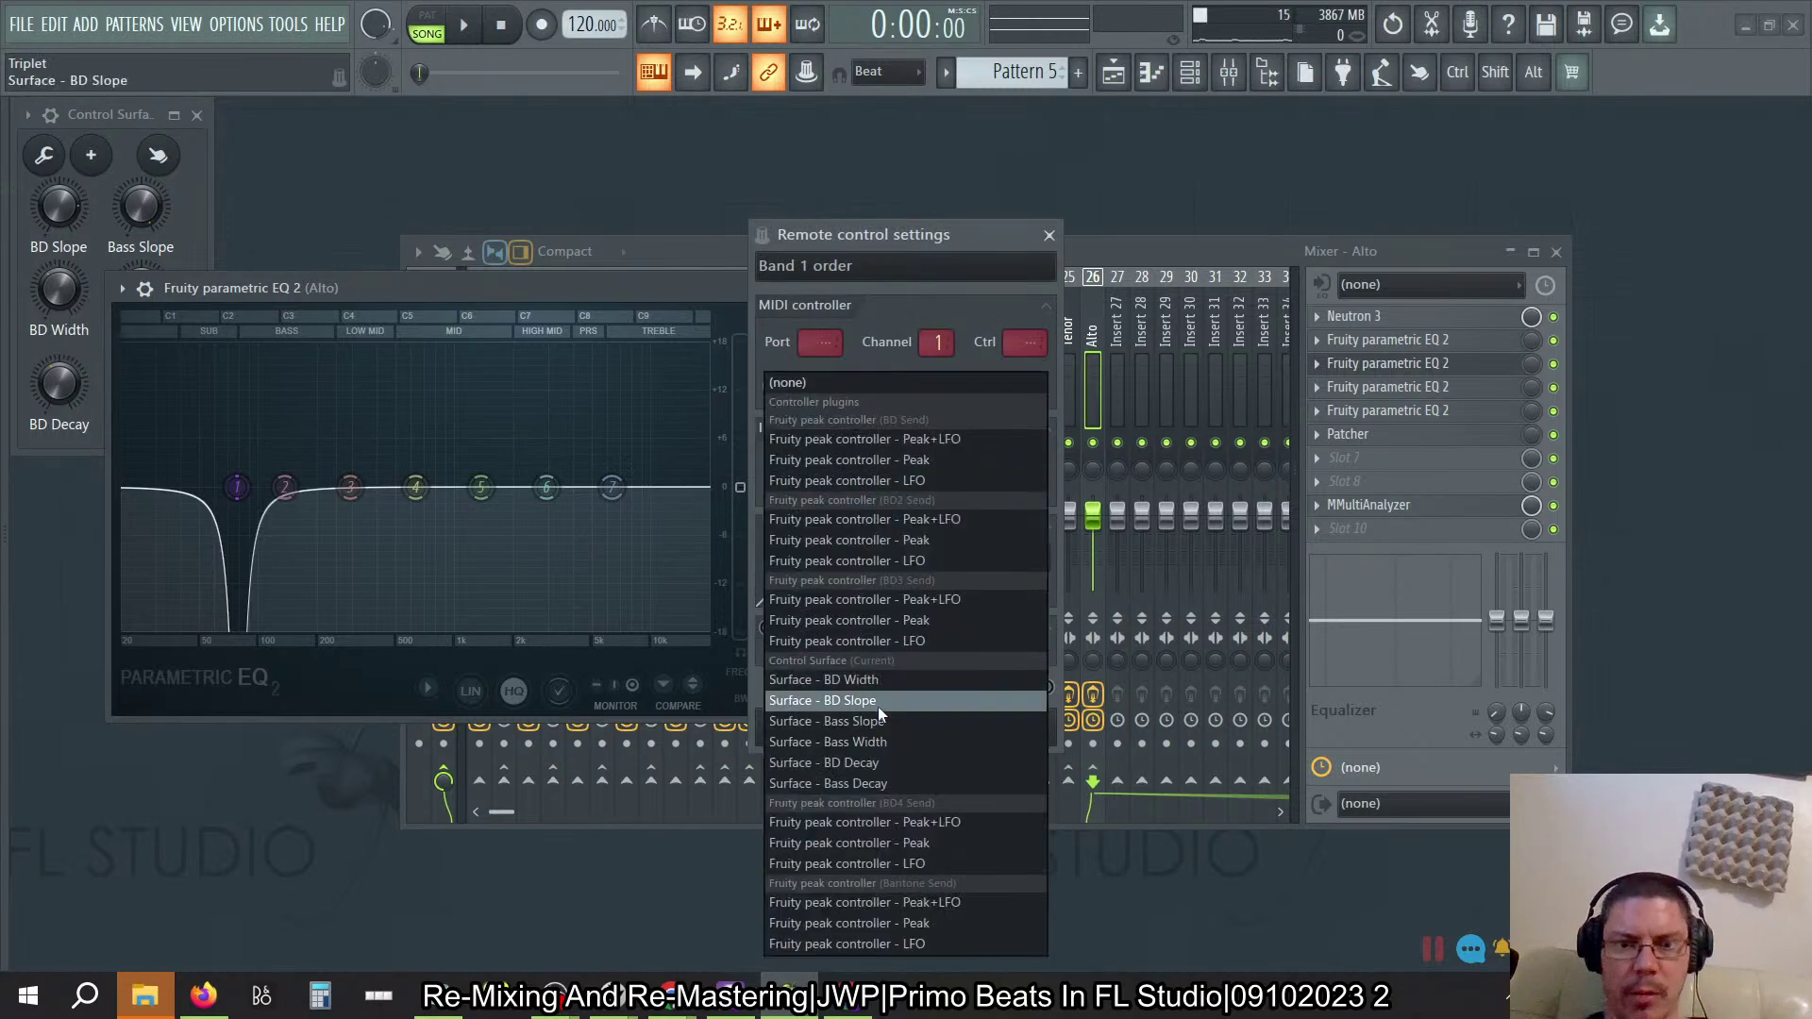
{"action": "left_click", "coordinate": [851, 699]}
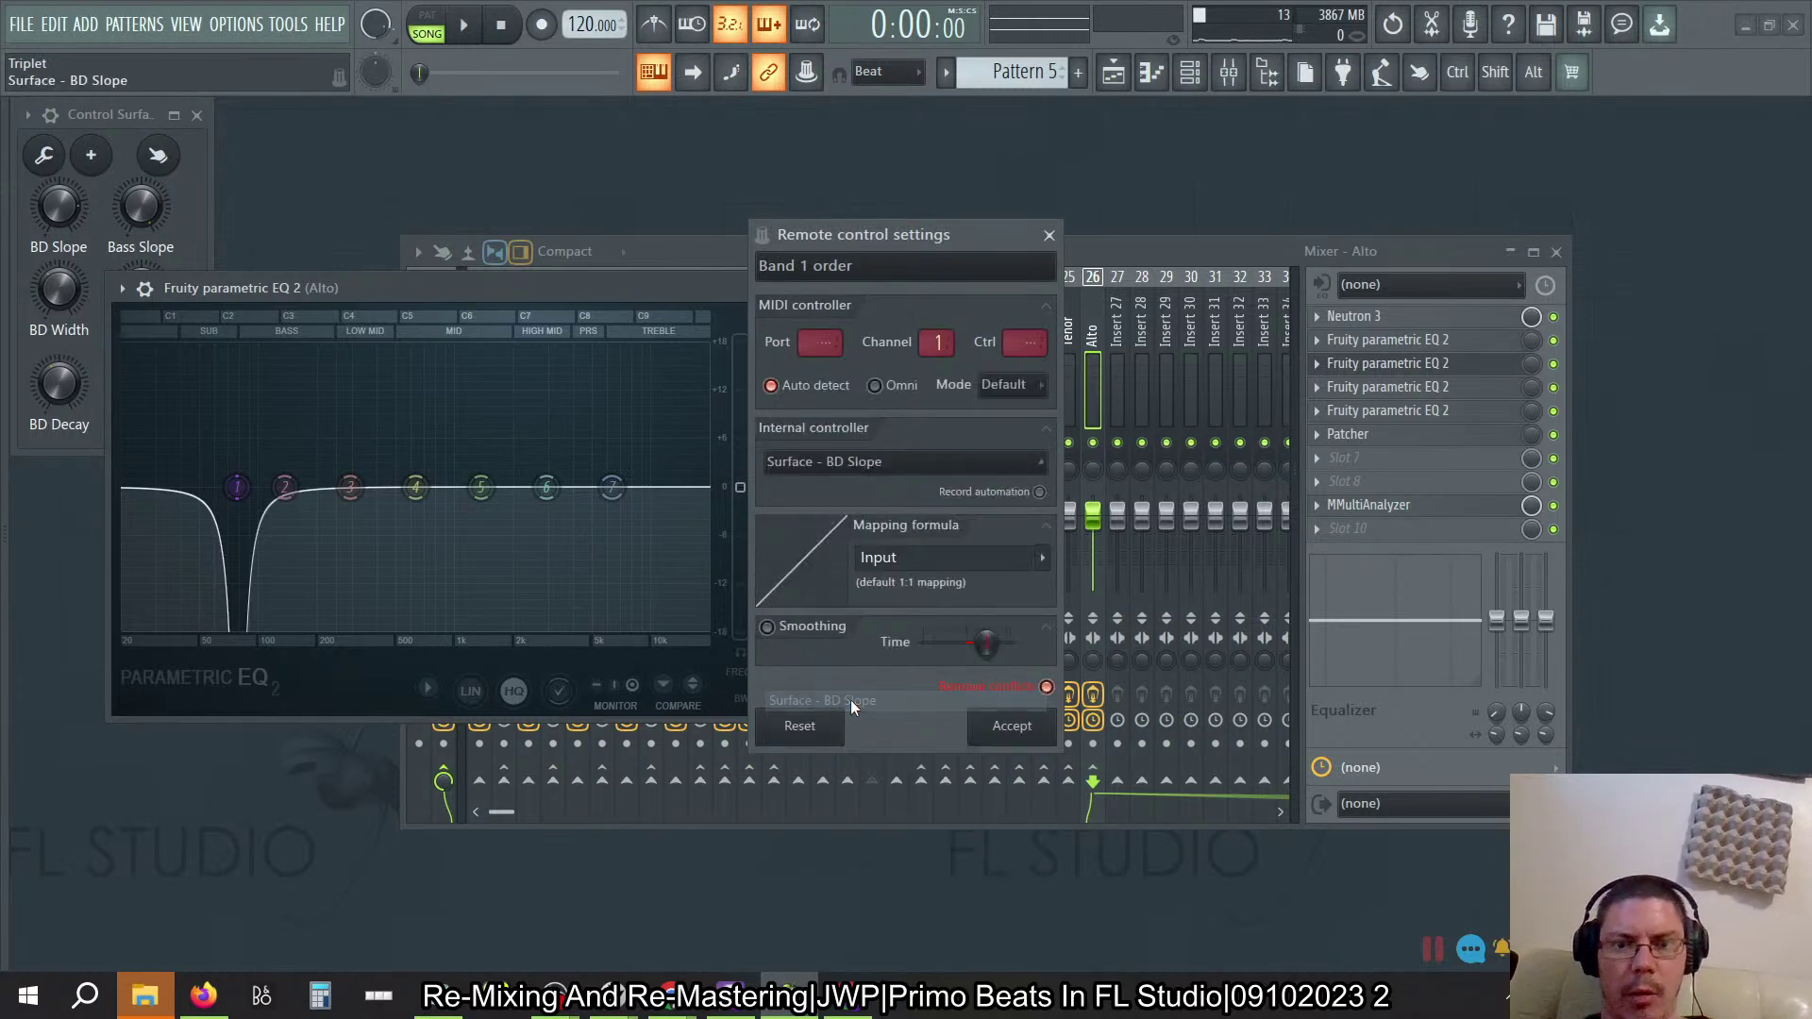
{"action": "left_click", "coordinate": [1011, 728]}
Step: Link the second Alto EQ's Band 1 width to Surface - BD Width and test the link with the Control Surface knob
{"action": "right_click", "coordinate": [766, 695]}
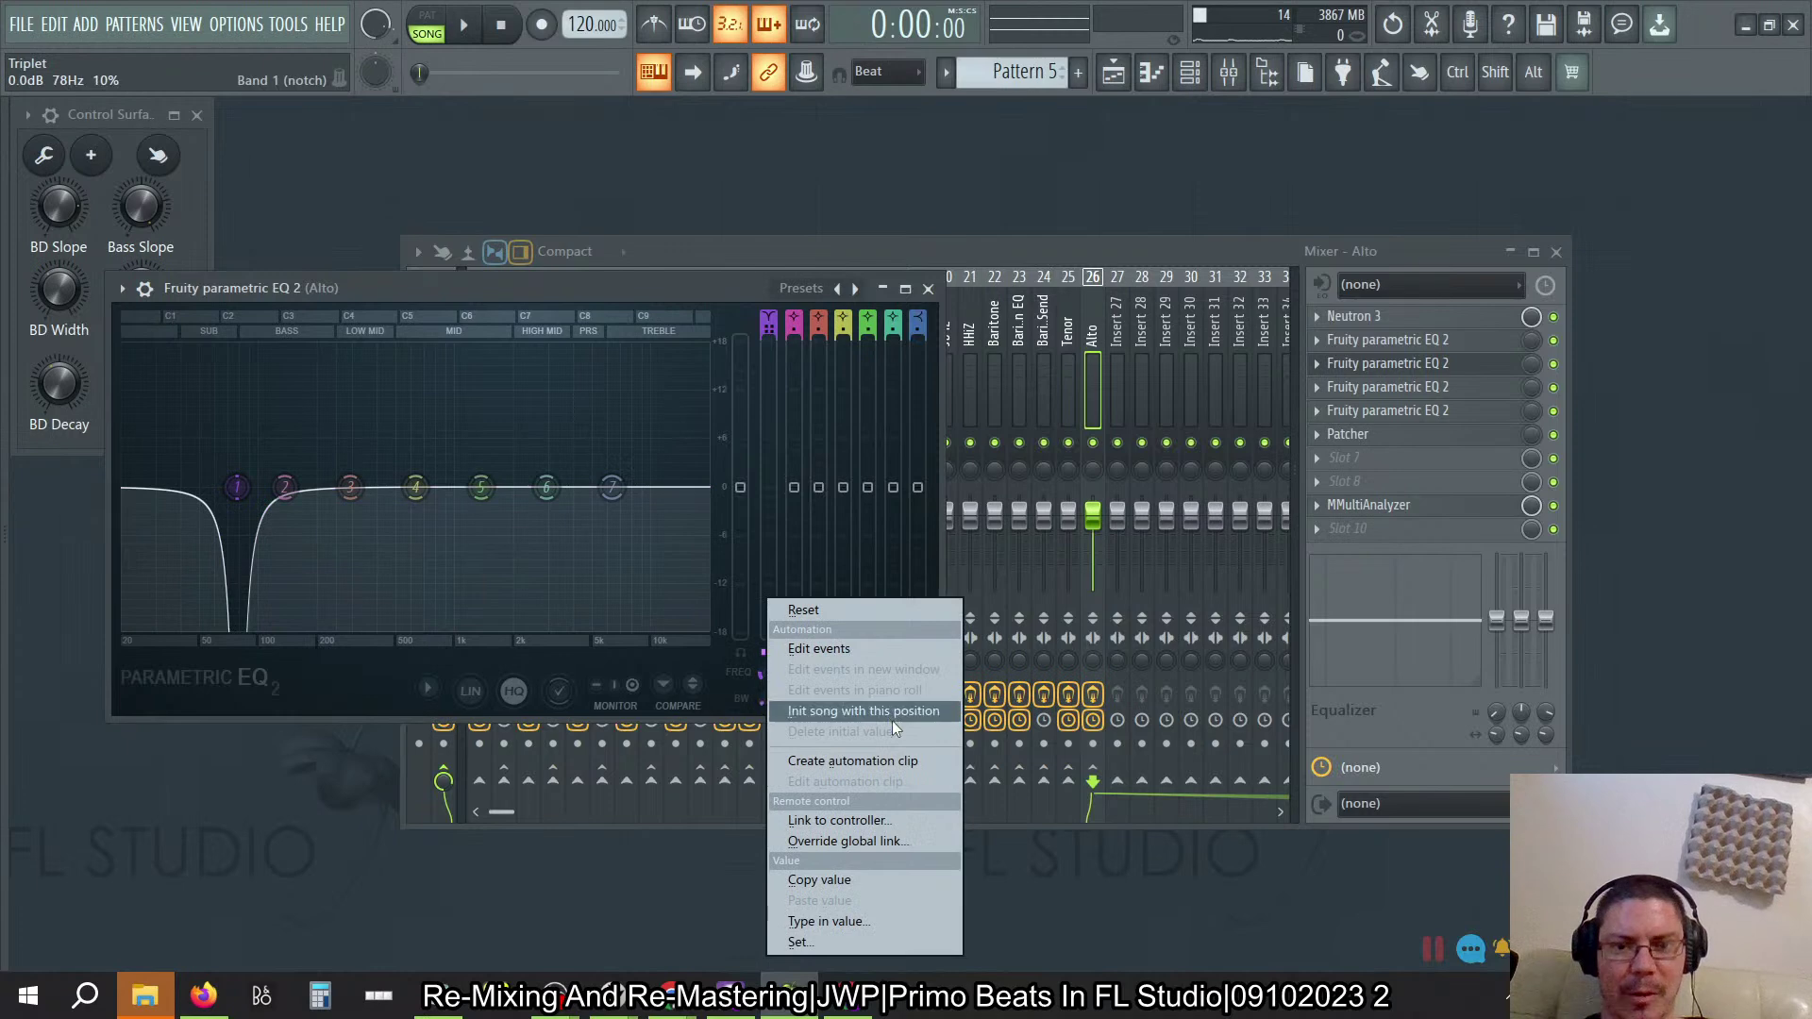
{"action": "left_click", "coordinate": [821, 812]}
{"action": "left_click", "coordinate": [869, 464]}
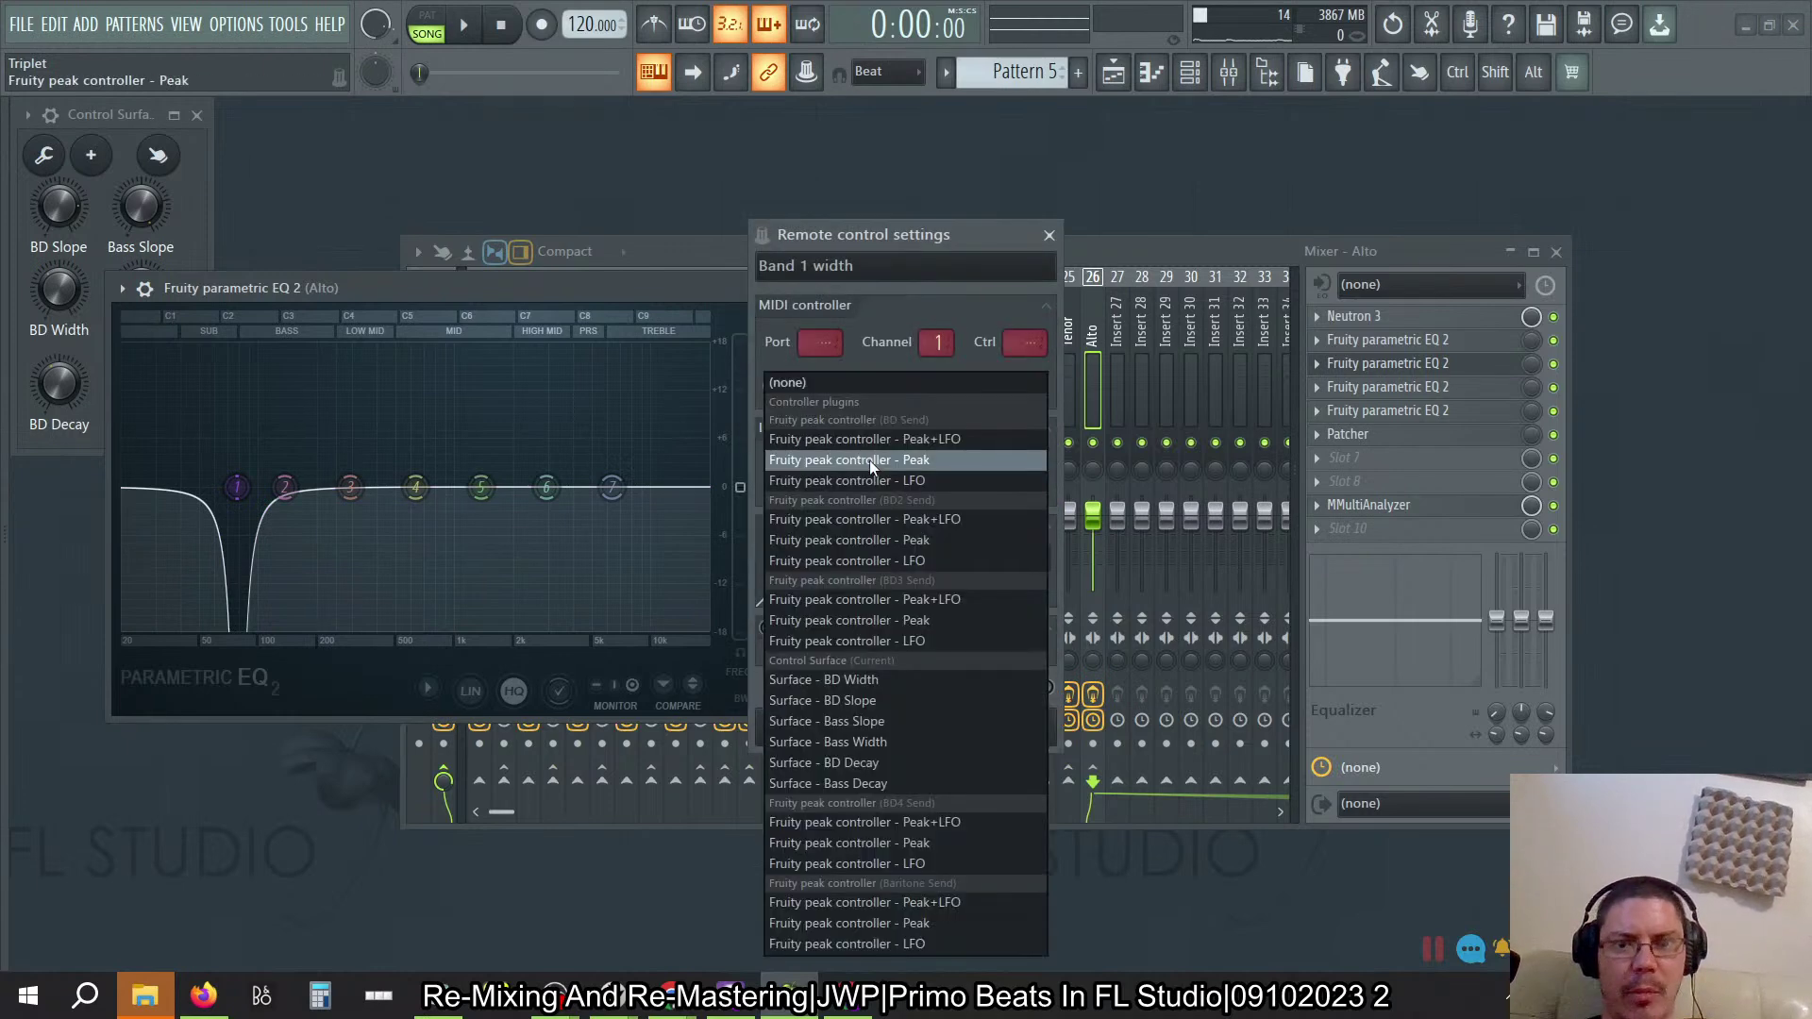
{"action": "left_click", "coordinate": [861, 683]}
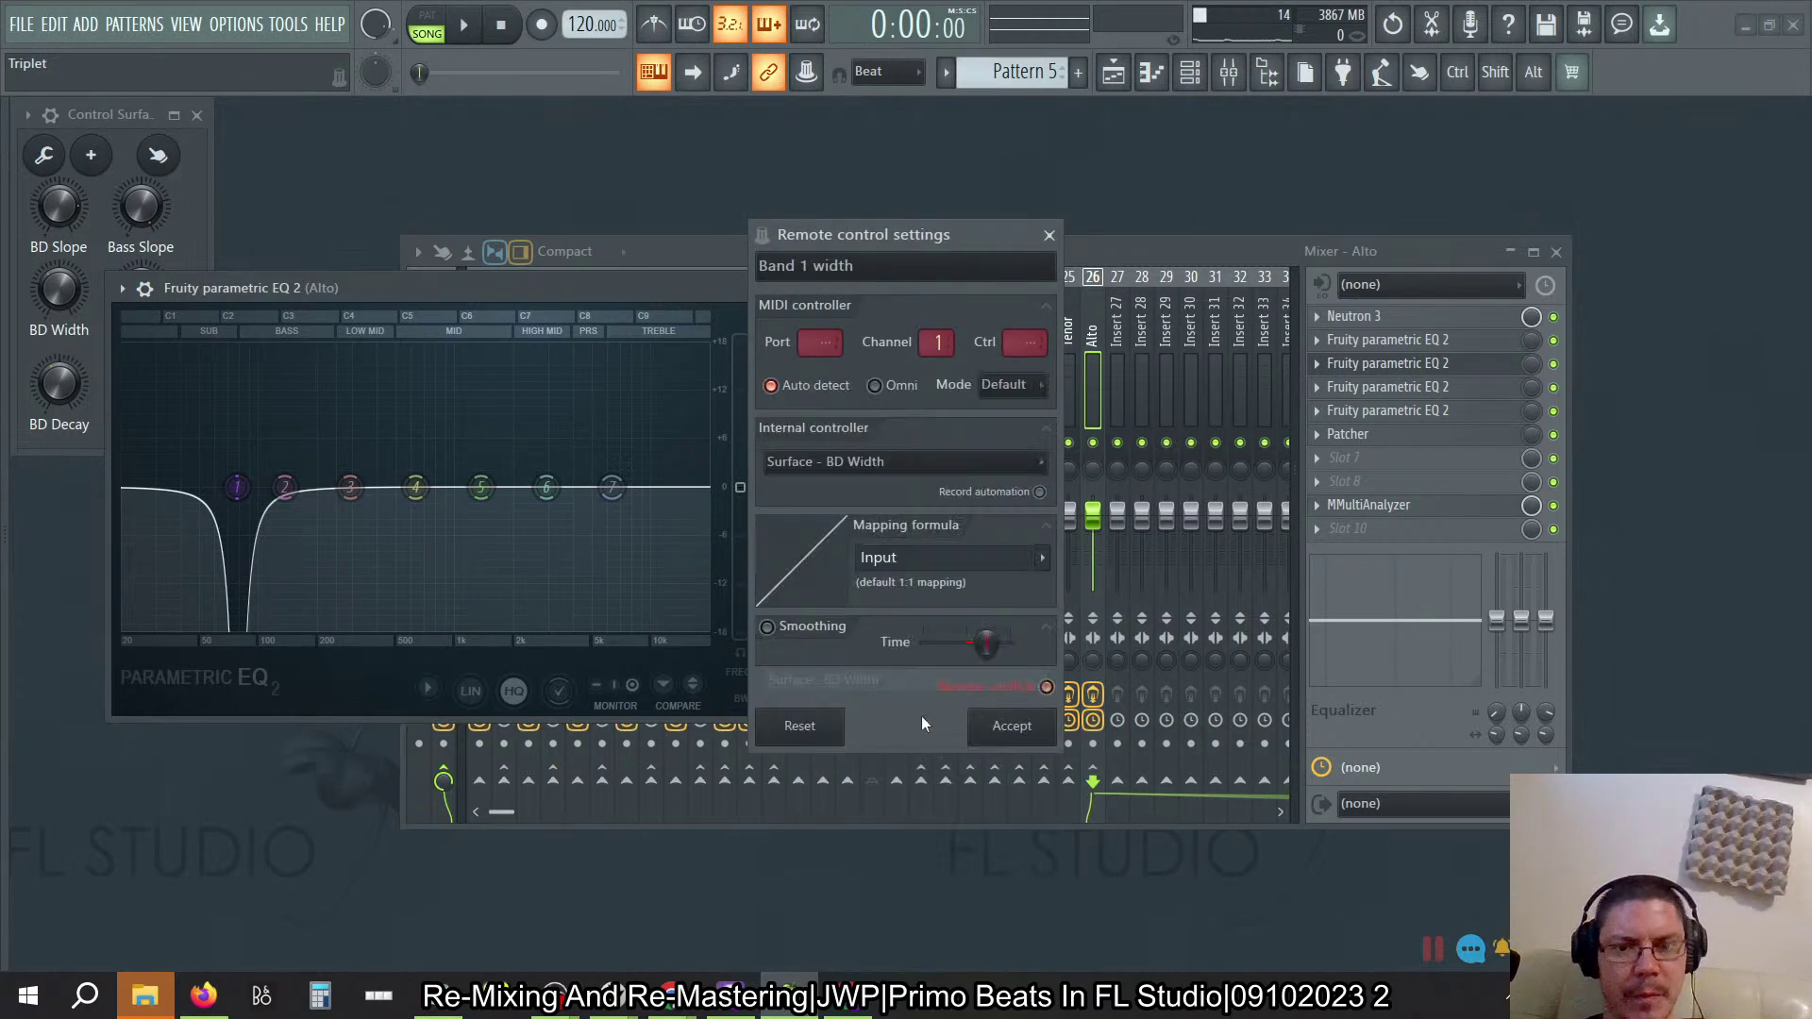
{"action": "left_click", "coordinate": [1005, 730]}
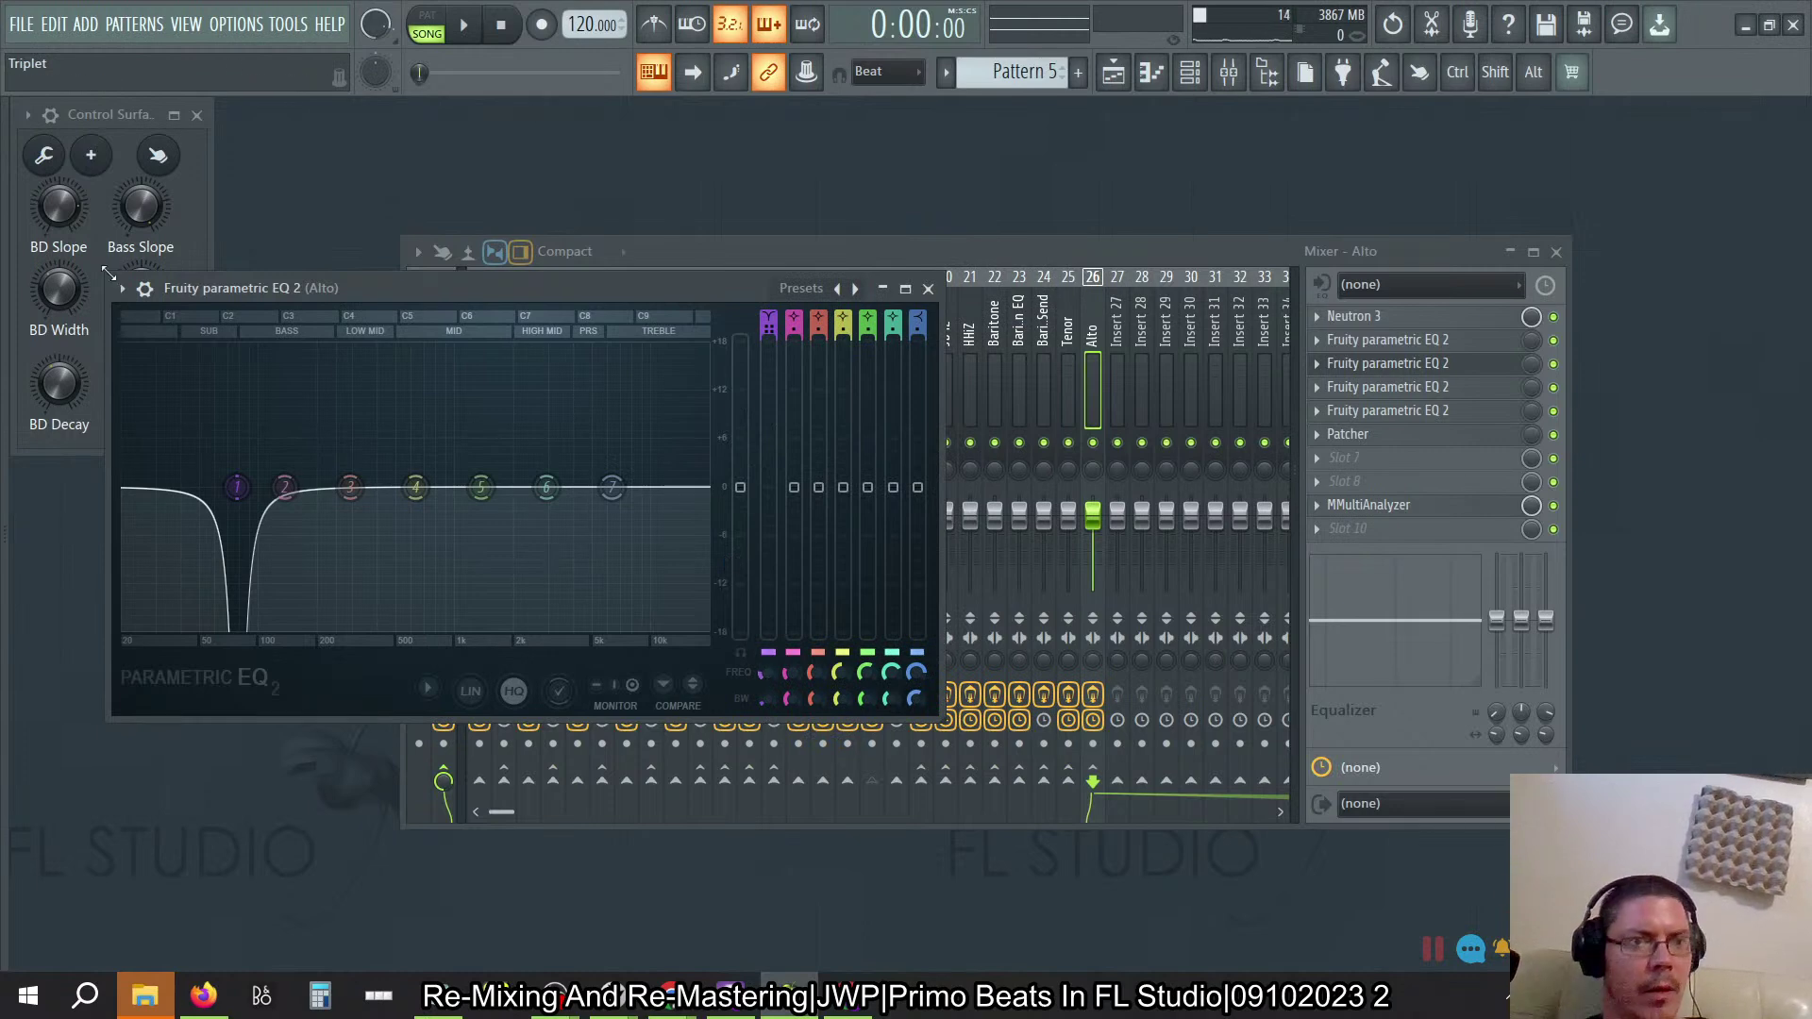
{"action": "left_click", "coordinate": [59, 287], "text": "ctrl"}
{"action": "left_click_drag", "start_coordinate": [59, 286], "coordinate": [58, 253]}
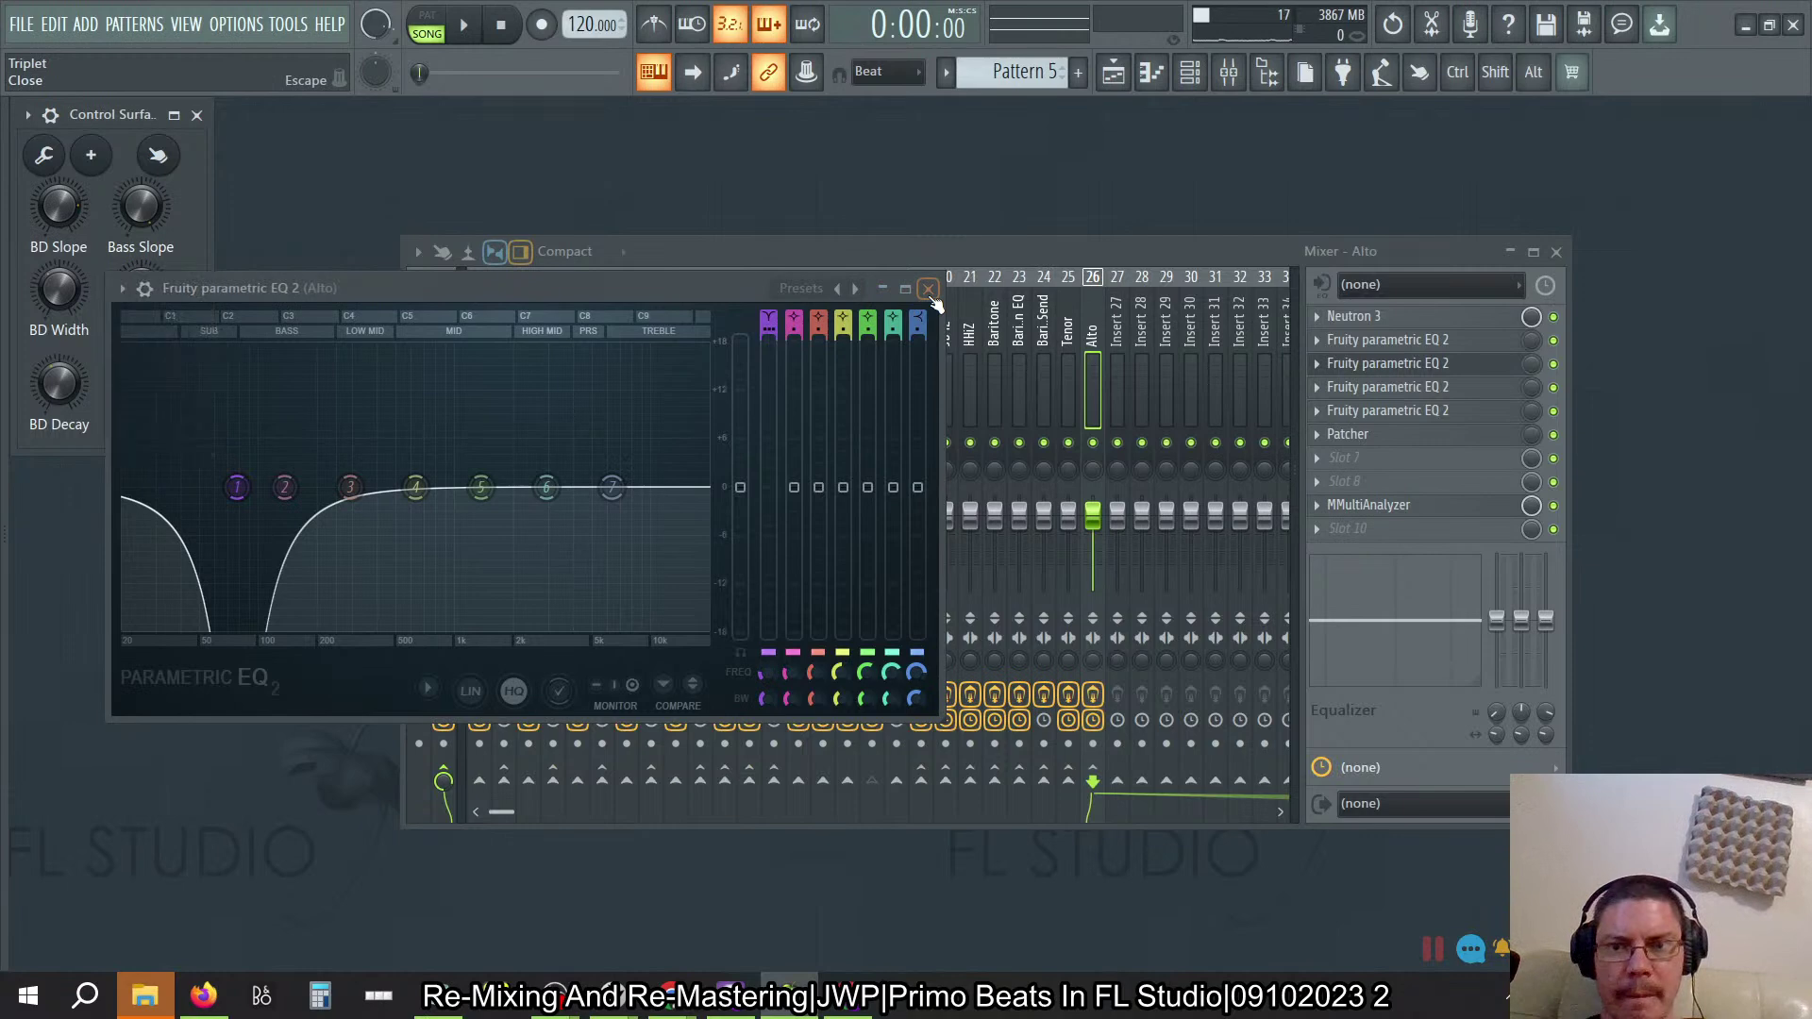
{"action": "left_click", "coordinate": [927, 289]}
Step: Link the Band 1 order of the third Fruity parametric EQ 2 on Alto track 26 to Surface - BD Width
{"action": "left_click", "coordinate": [1447, 390]}
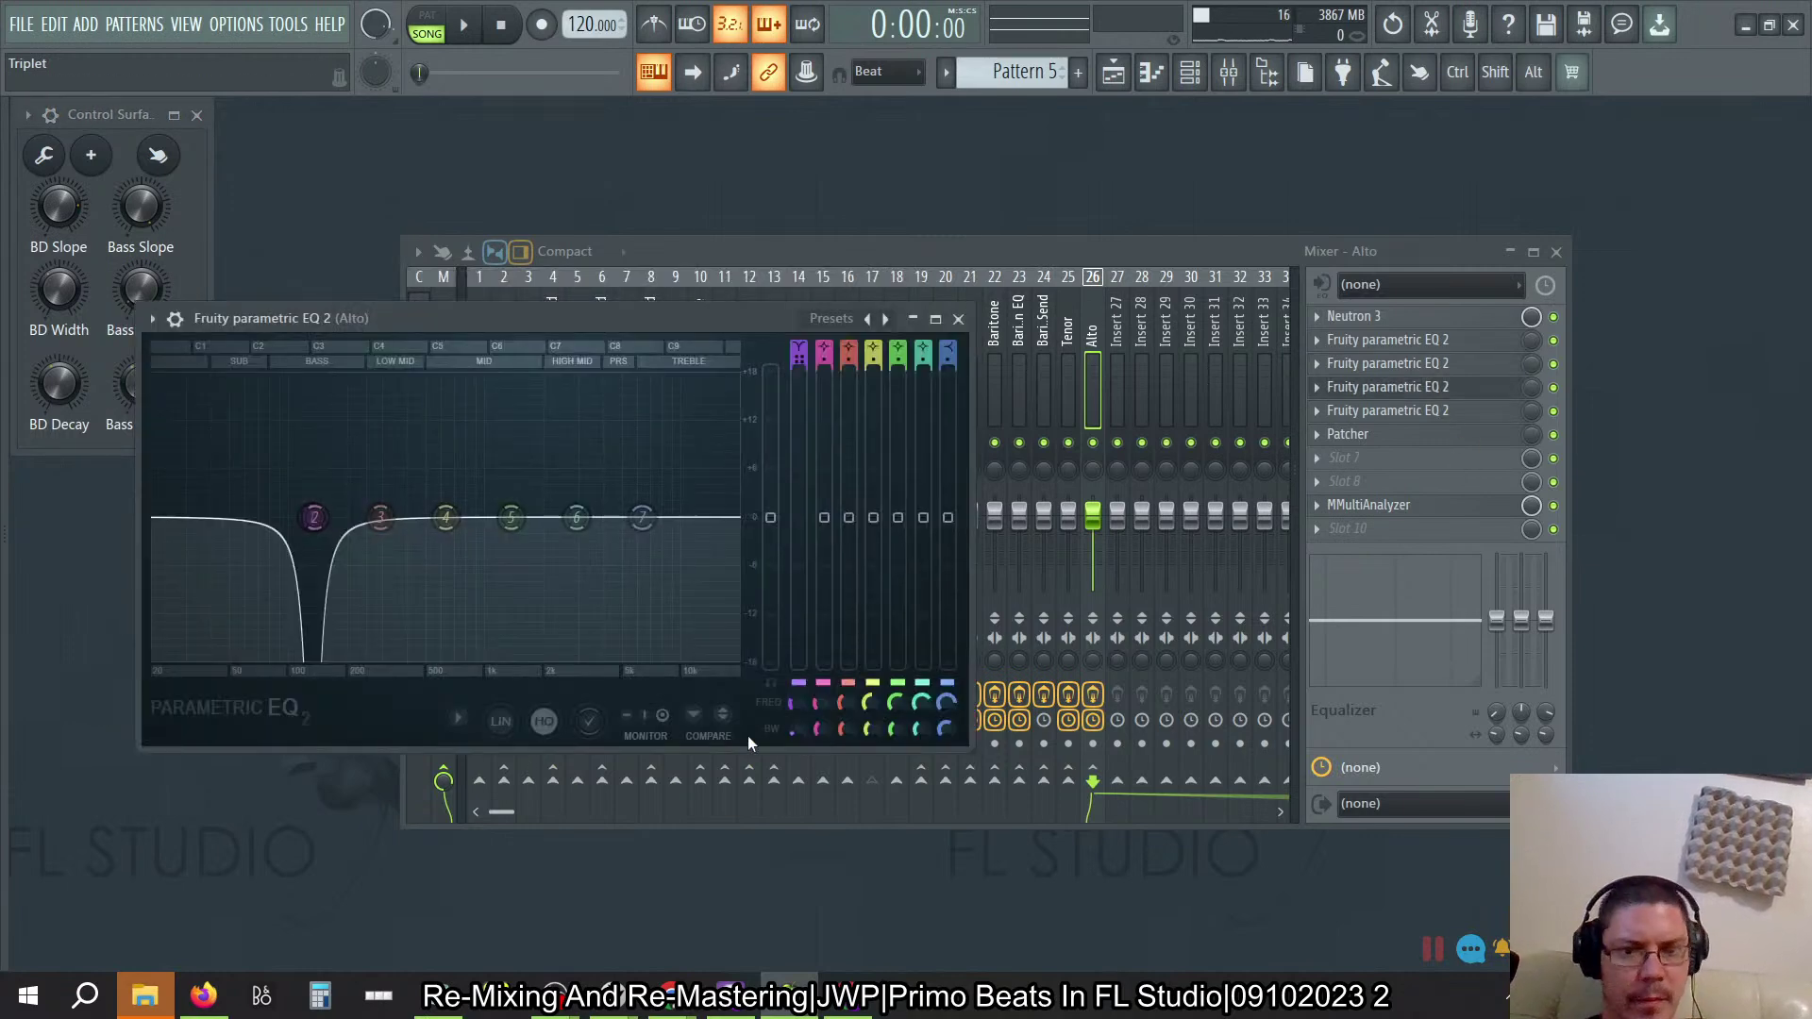
{"action": "right_click", "coordinate": [798, 360]}
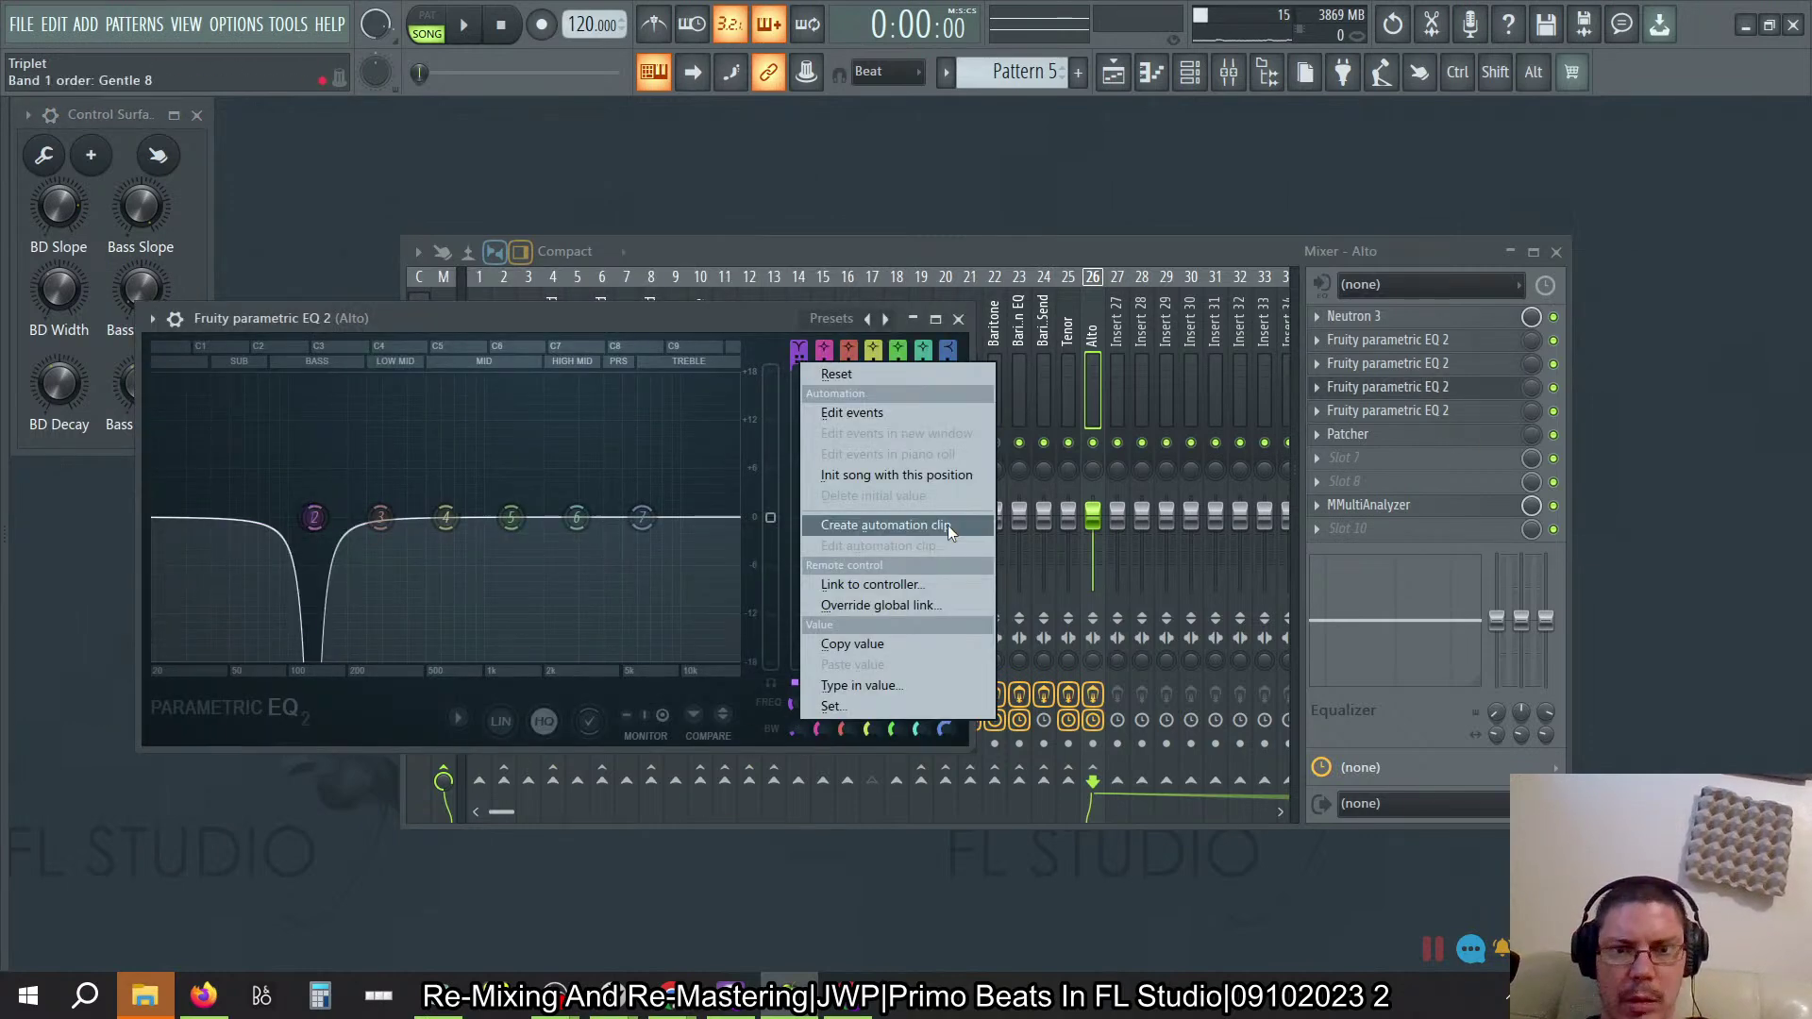
{"action": "left_click", "coordinate": [873, 590]}
{"action": "left_click", "coordinate": [920, 464]}
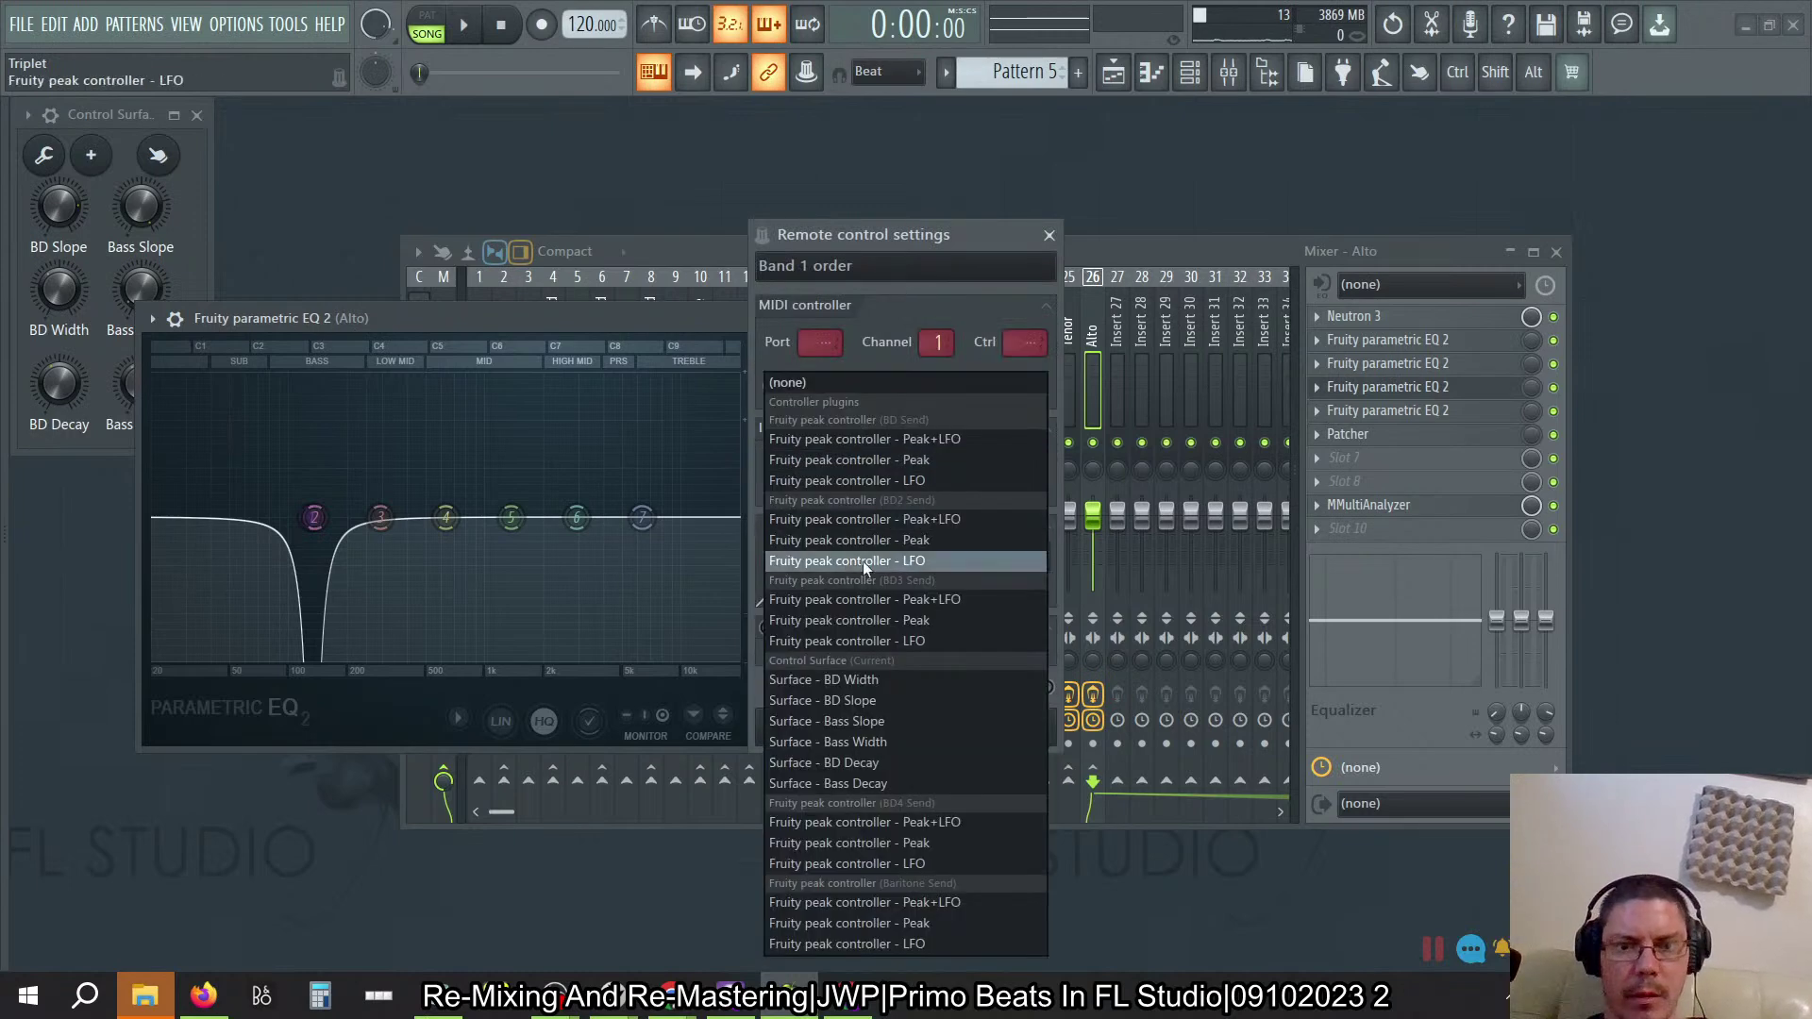
{"action": "left_click", "coordinate": [860, 685]}
{"action": "left_click", "coordinate": [1007, 724]}
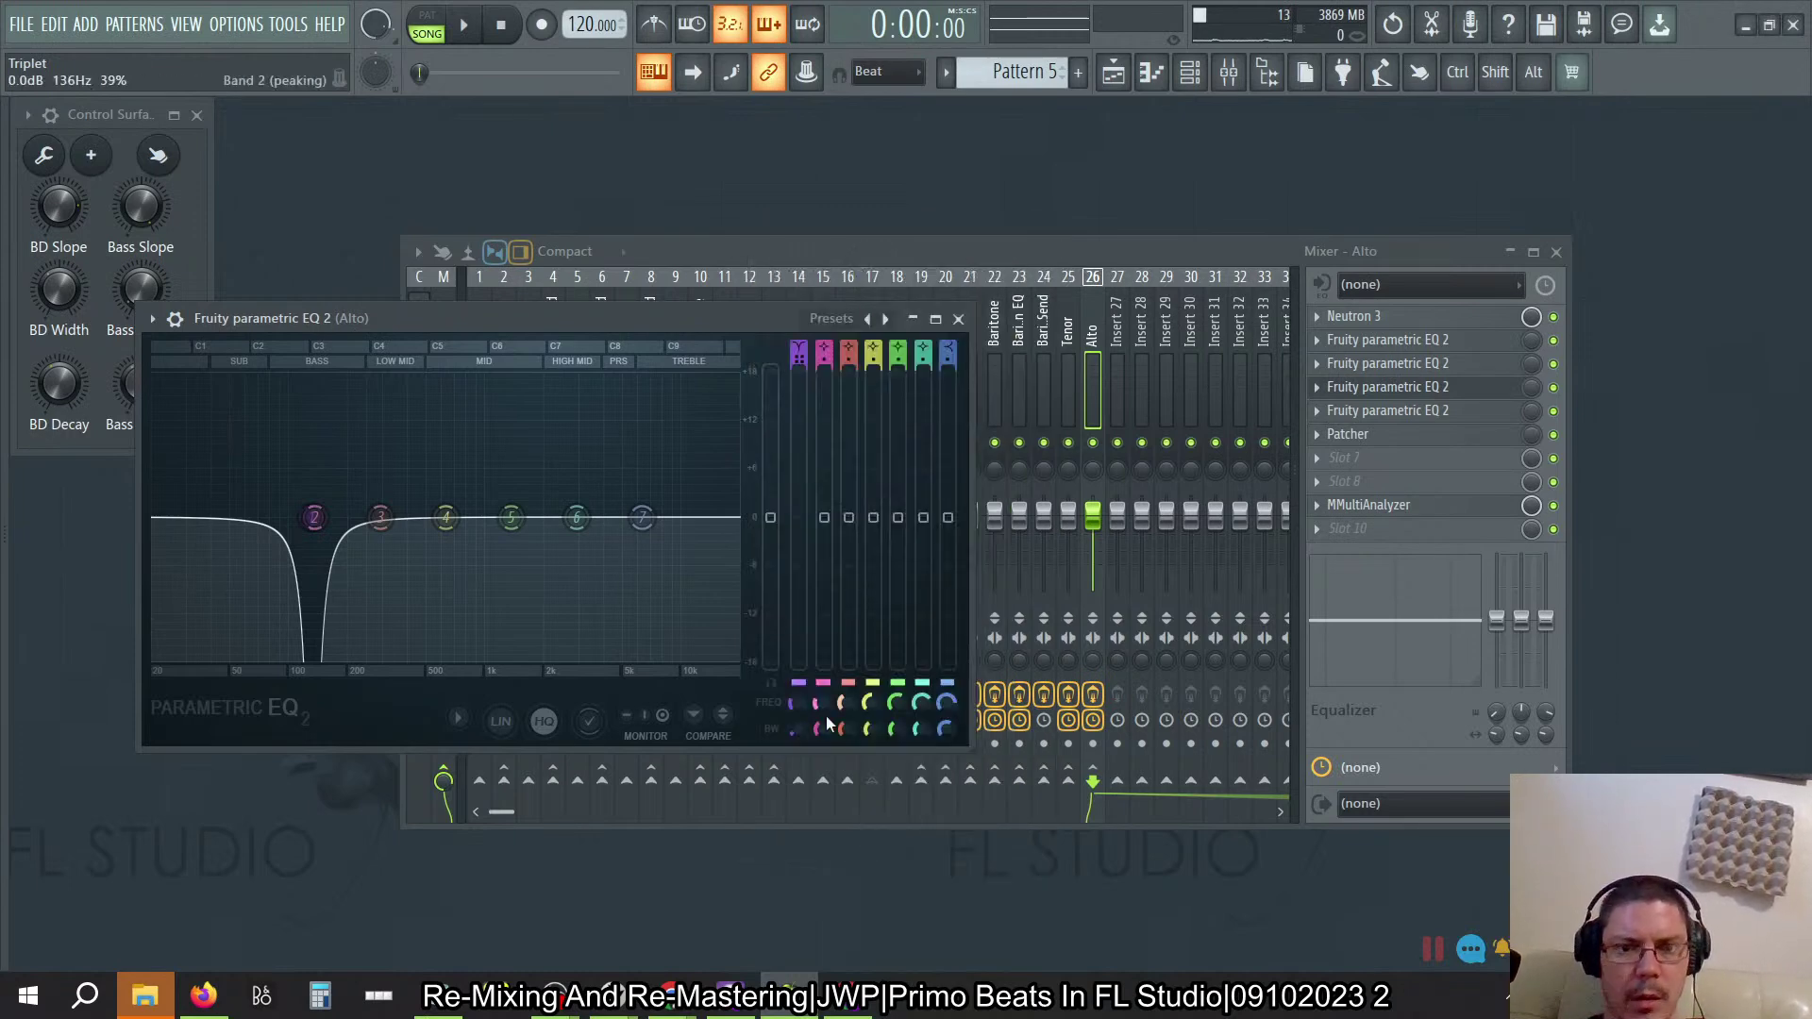
Step: Link the third Alto EQ's Band 1 width to Surface - BD Width, test the link, and switch to the fourth Fruity parametric EQ 2
{"action": "right_click", "coordinate": [790, 732]}
{"action": "left_click", "coordinate": [853, 820]}
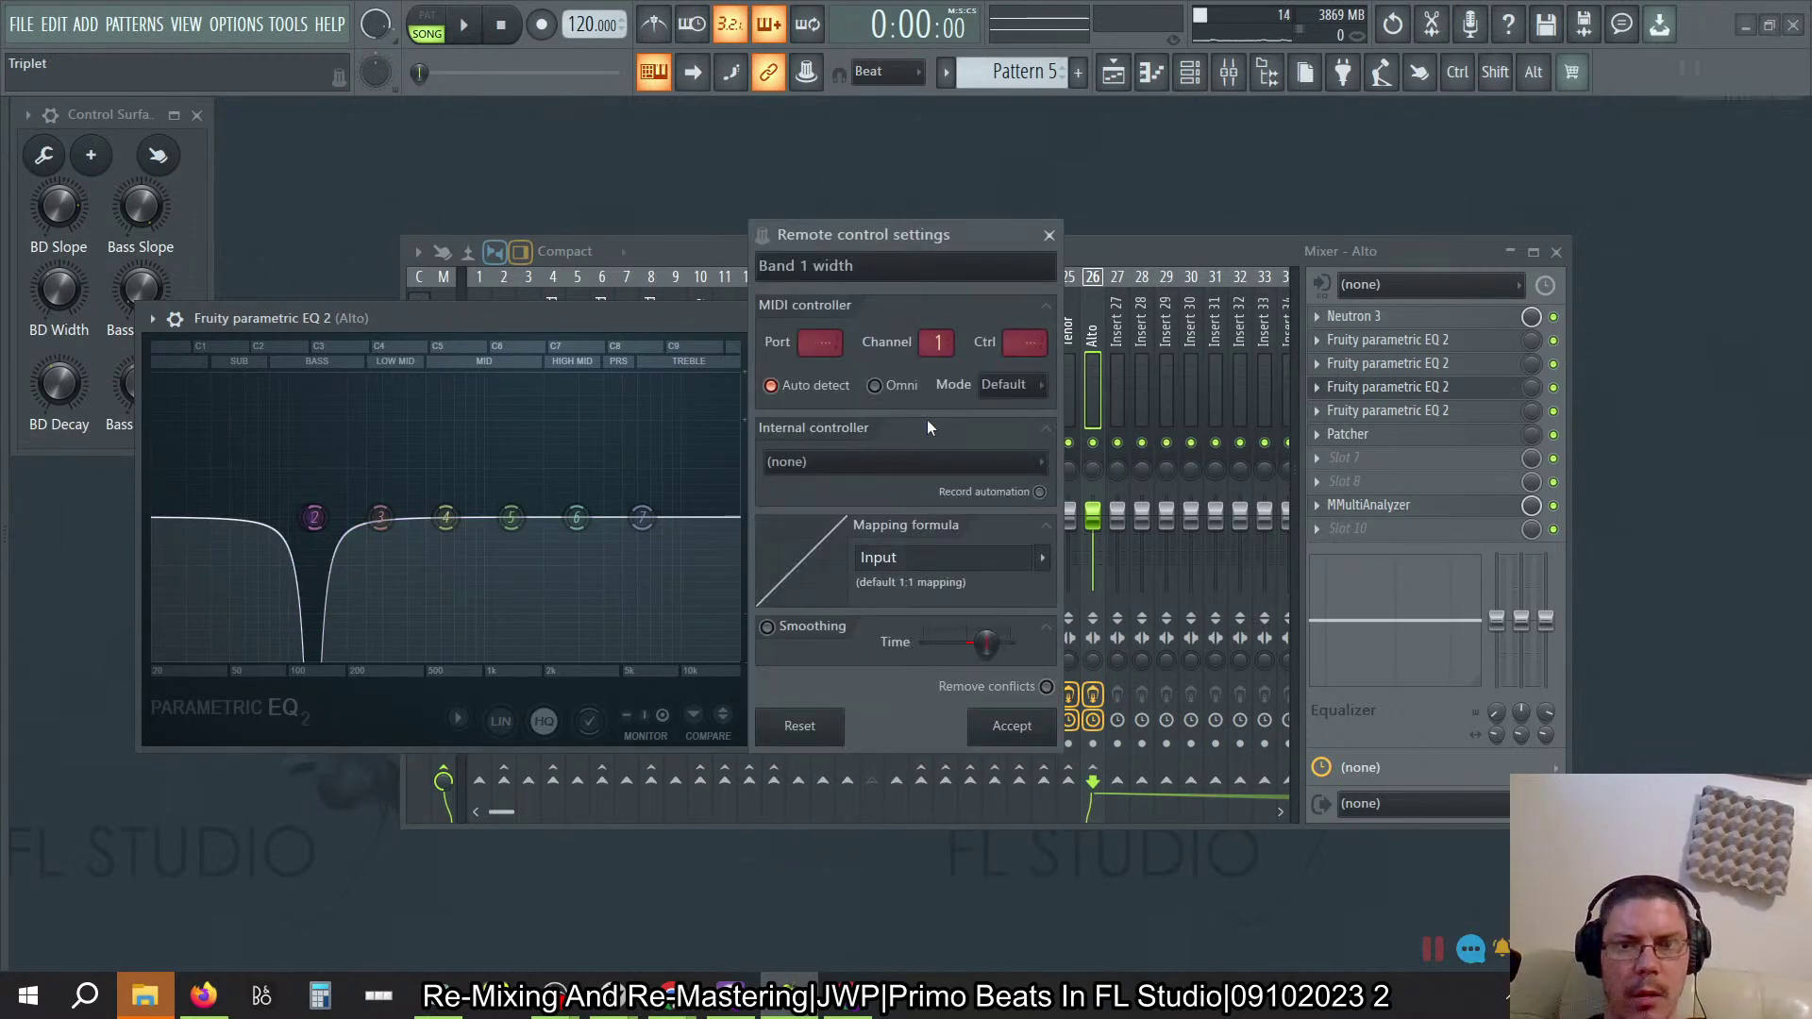
{"action": "left_click", "coordinate": [881, 463]}
{"action": "left_click", "coordinate": [875, 679]}
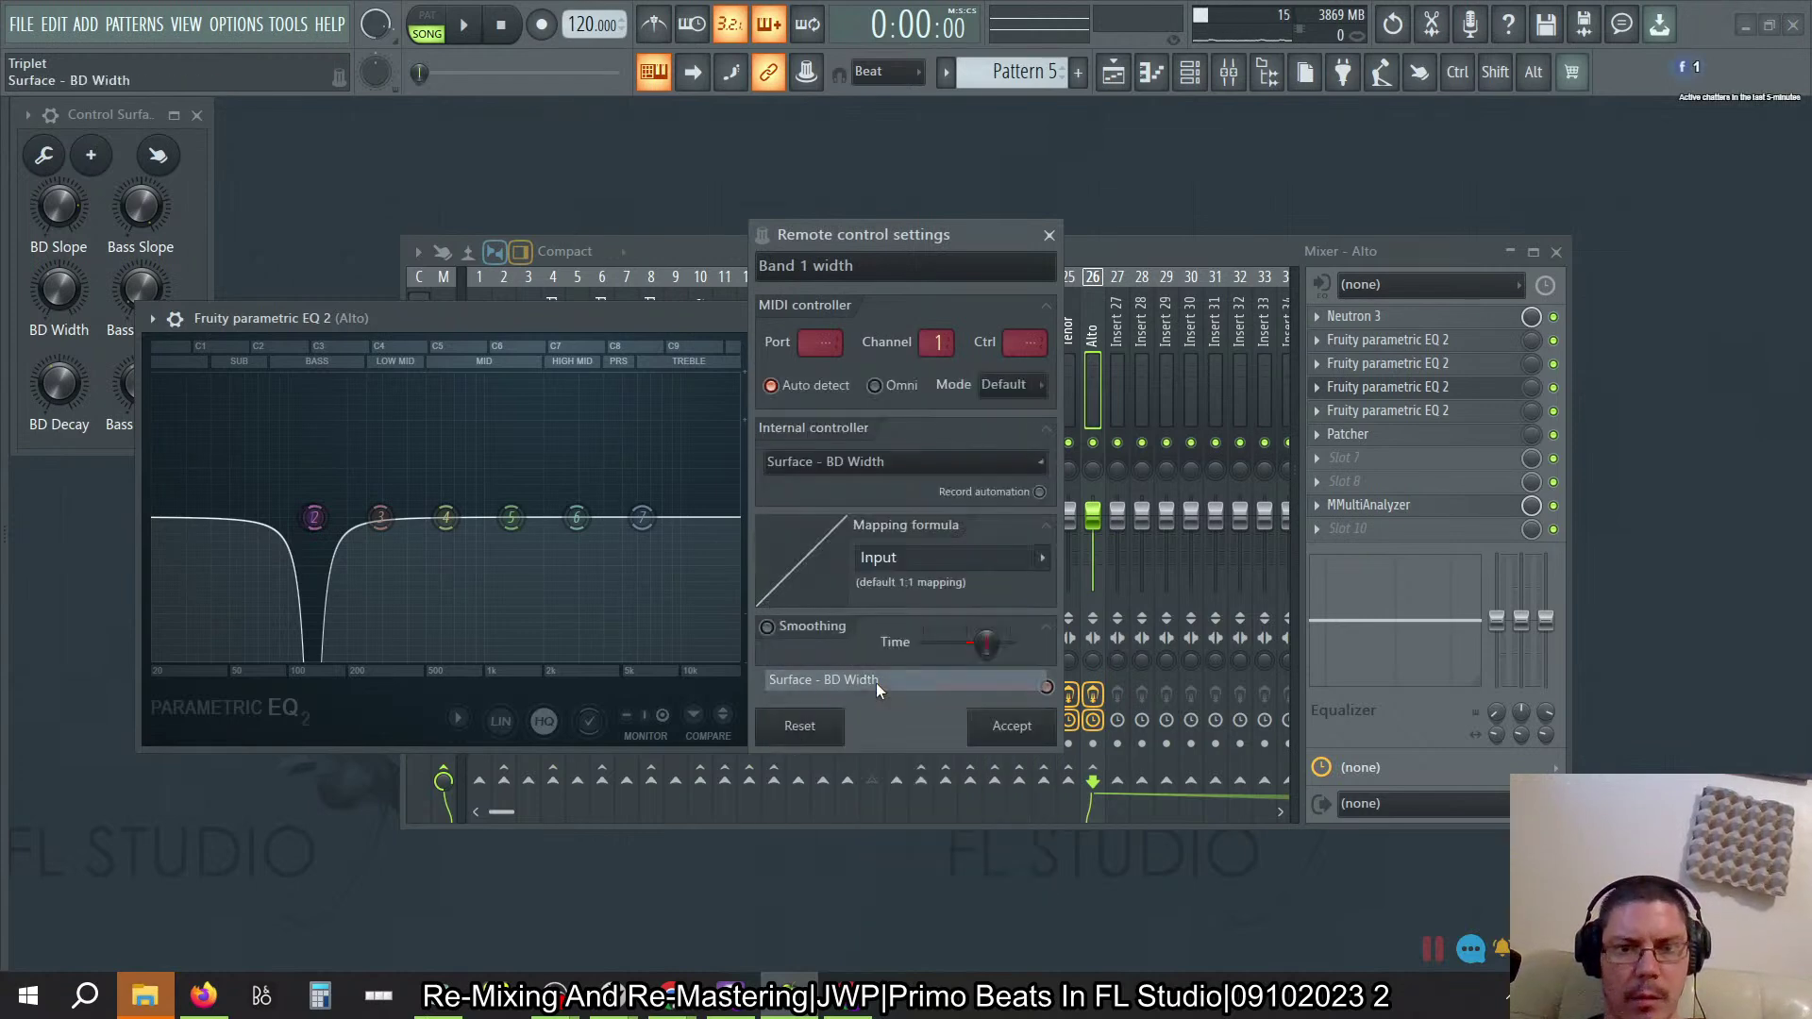
{"action": "left_click", "coordinate": [1006, 728]}
{"action": "left_click_drag", "start_coordinate": [60, 291], "coordinate": [60, 234]}
{"action": "left_click", "coordinate": [958, 318]}
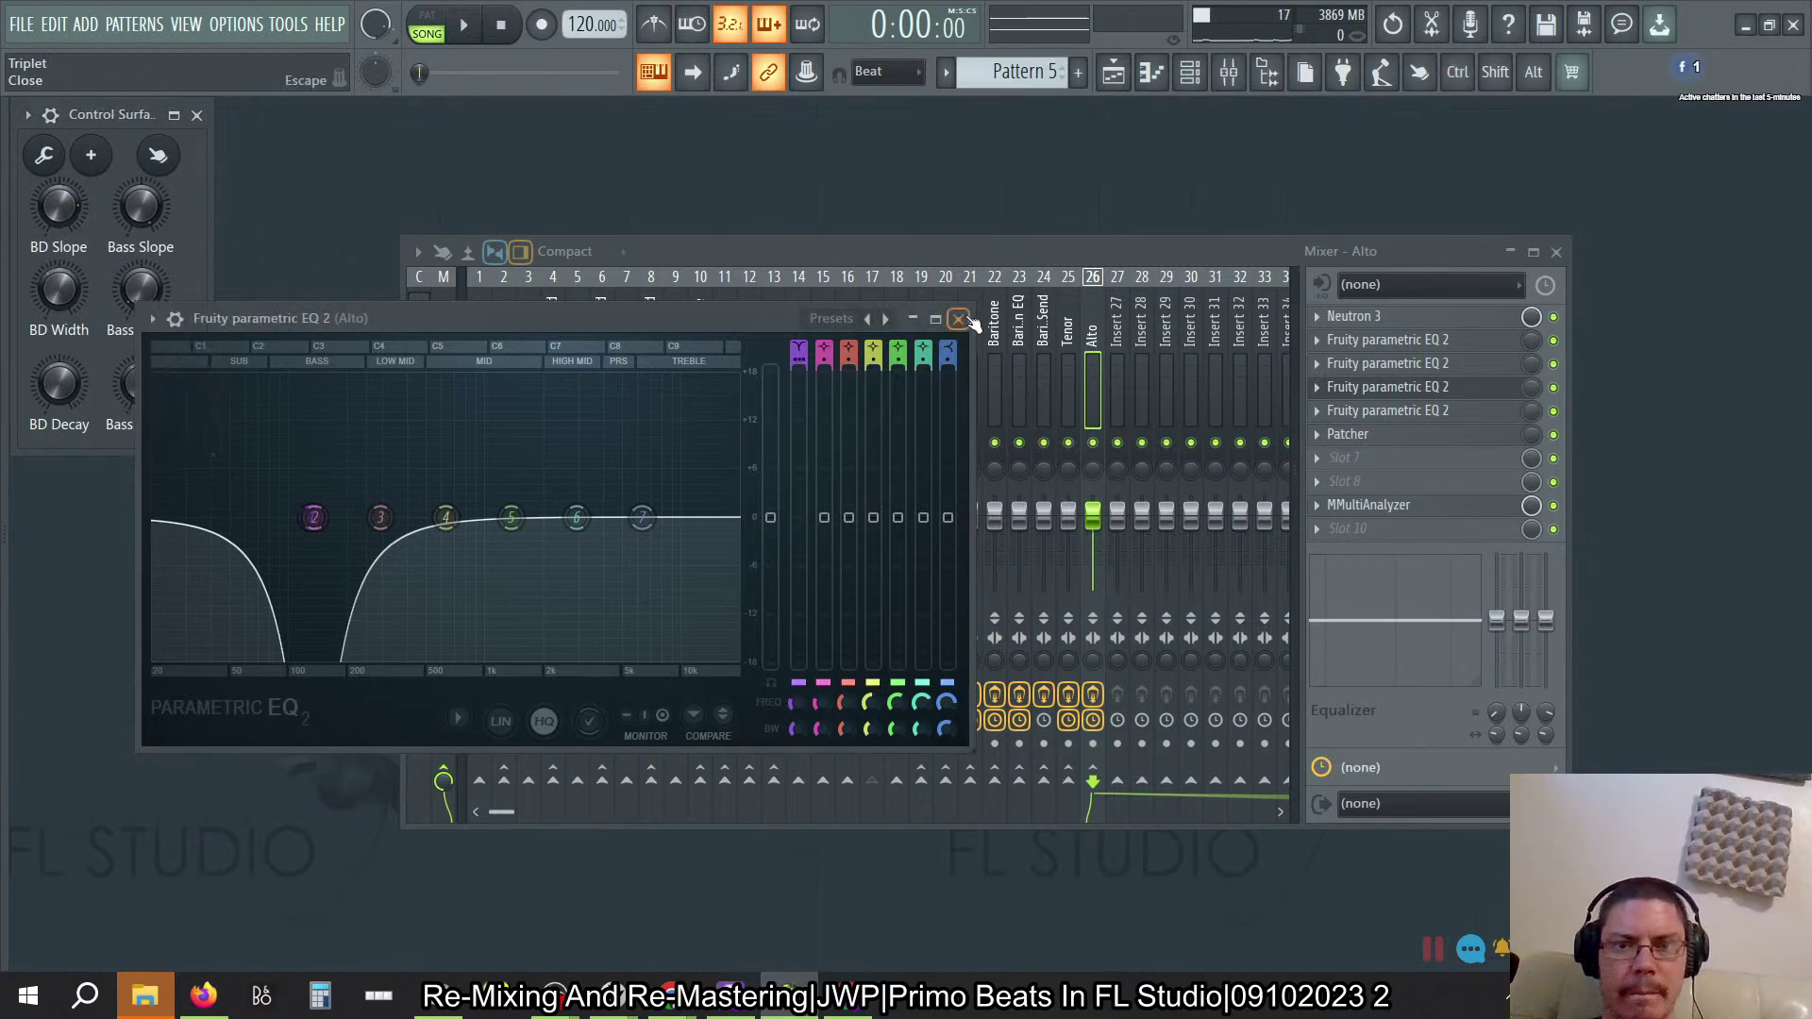
{"action": "left_click", "coordinate": [1401, 413]}
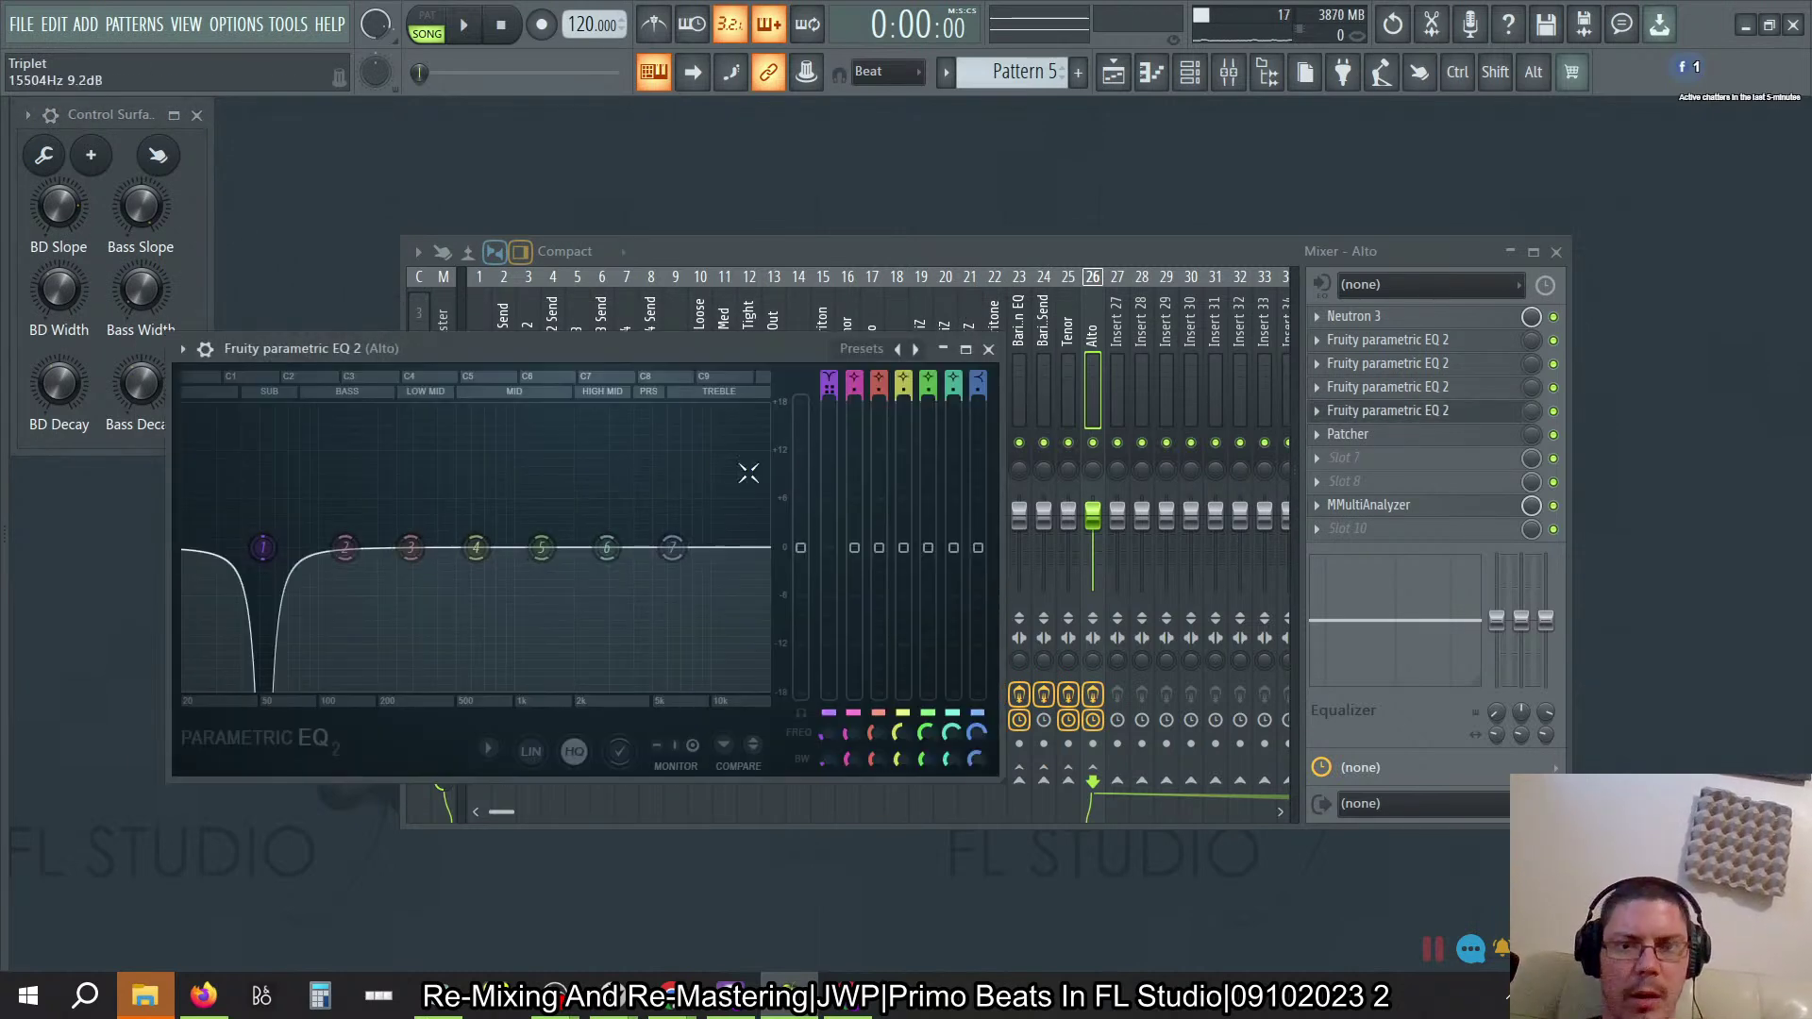
Step: Link the fourth Alto EQ's Band 1 order to Surface - BD Width with Remove conflicts enabled
{"action": "right_click", "coordinate": [826, 386]}
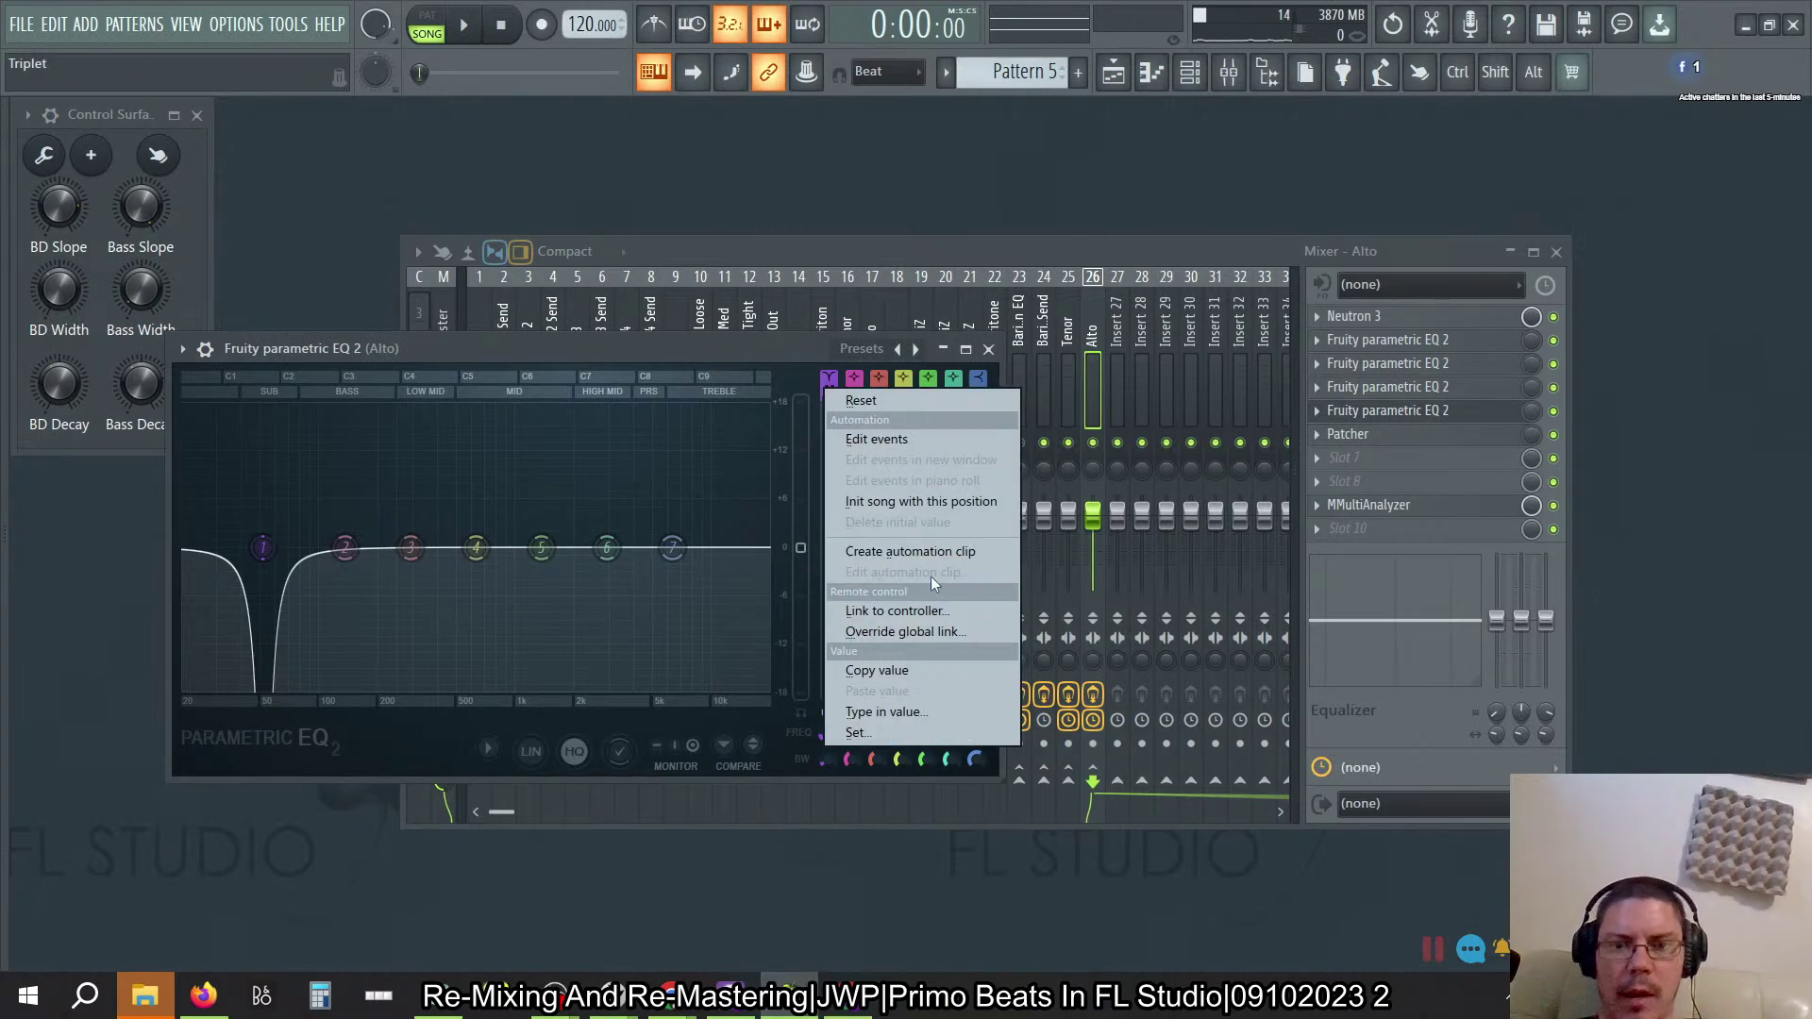
{"action": "left_click", "coordinate": [914, 609]}
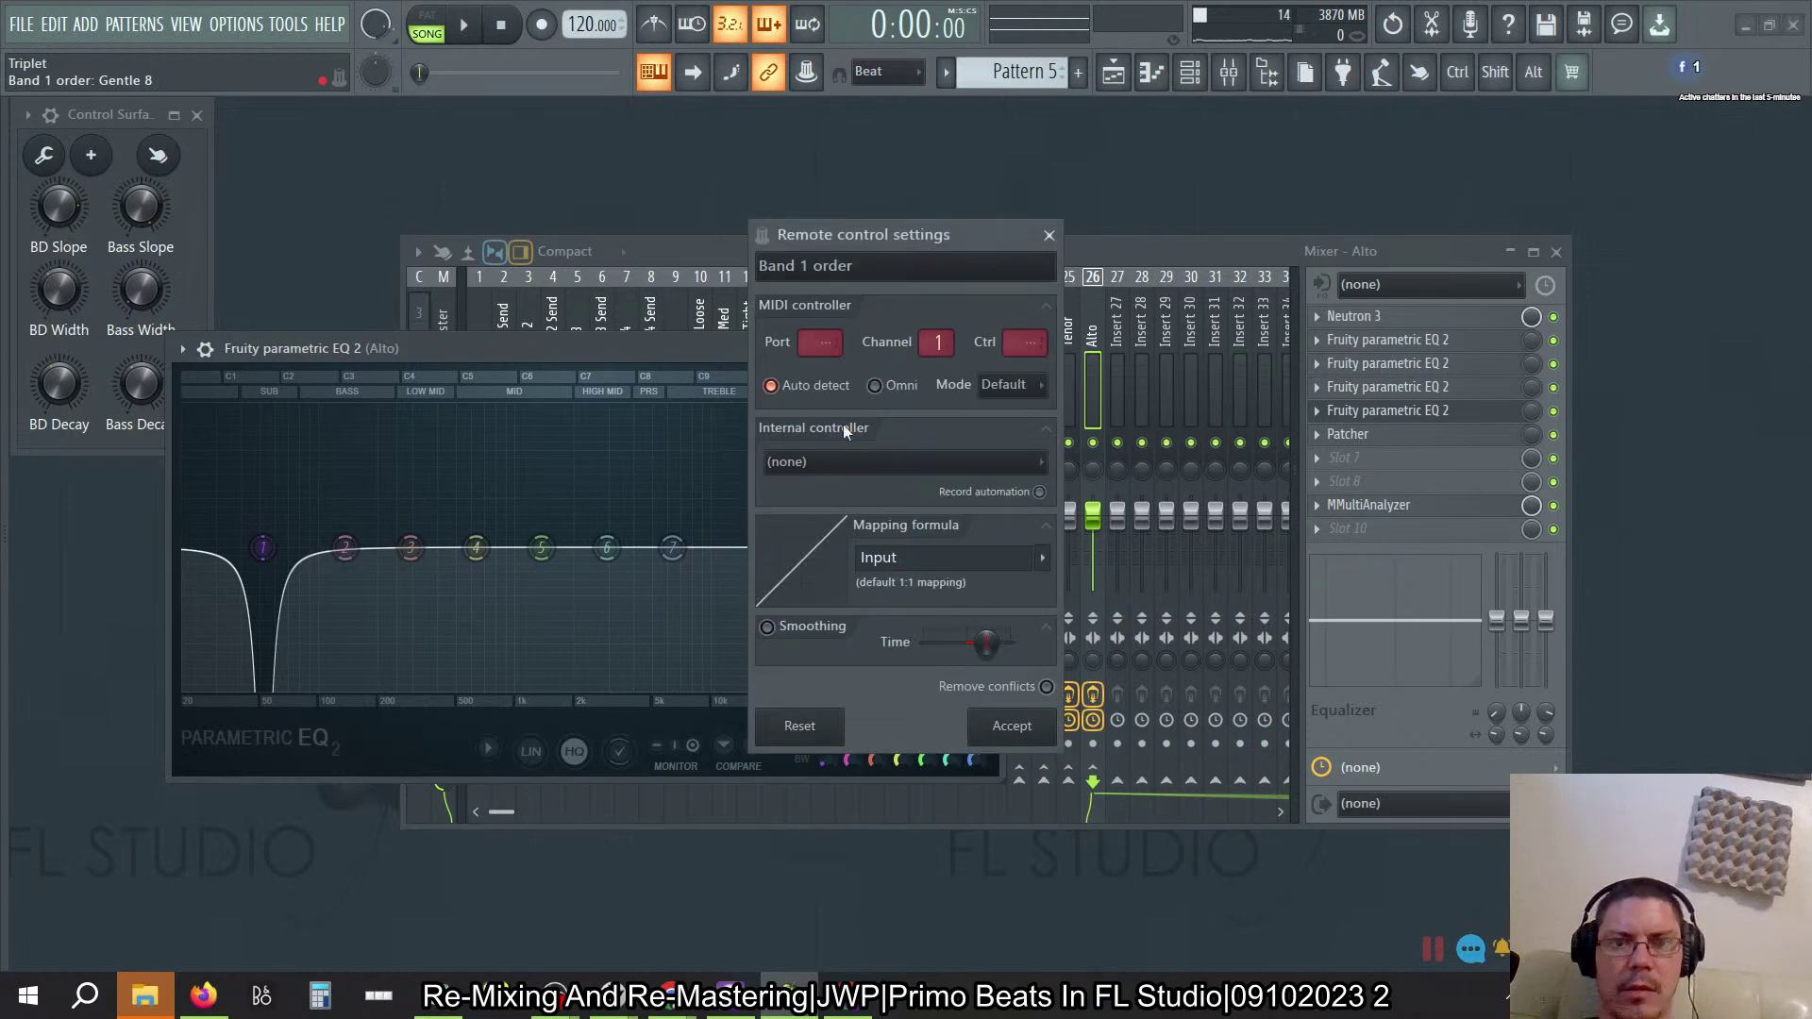
{"action": "left_click", "coordinate": [927, 461]}
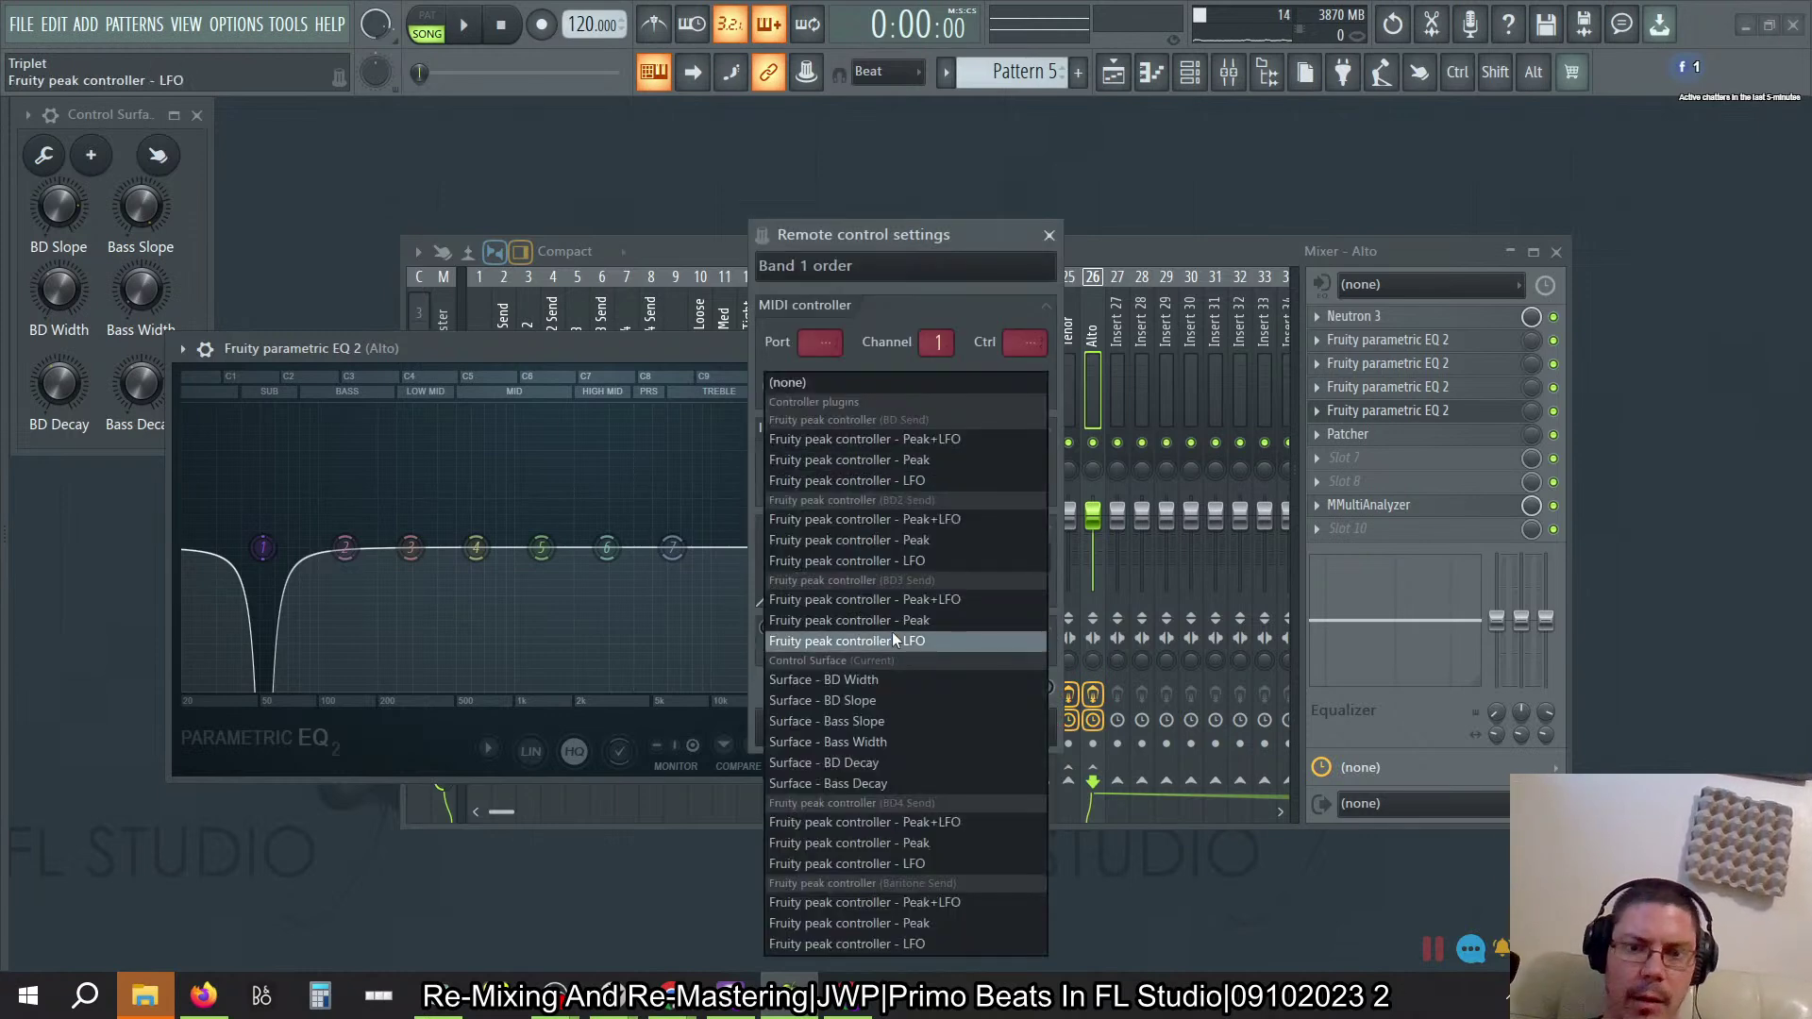
{"action": "left_click", "coordinate": [880, 687]}
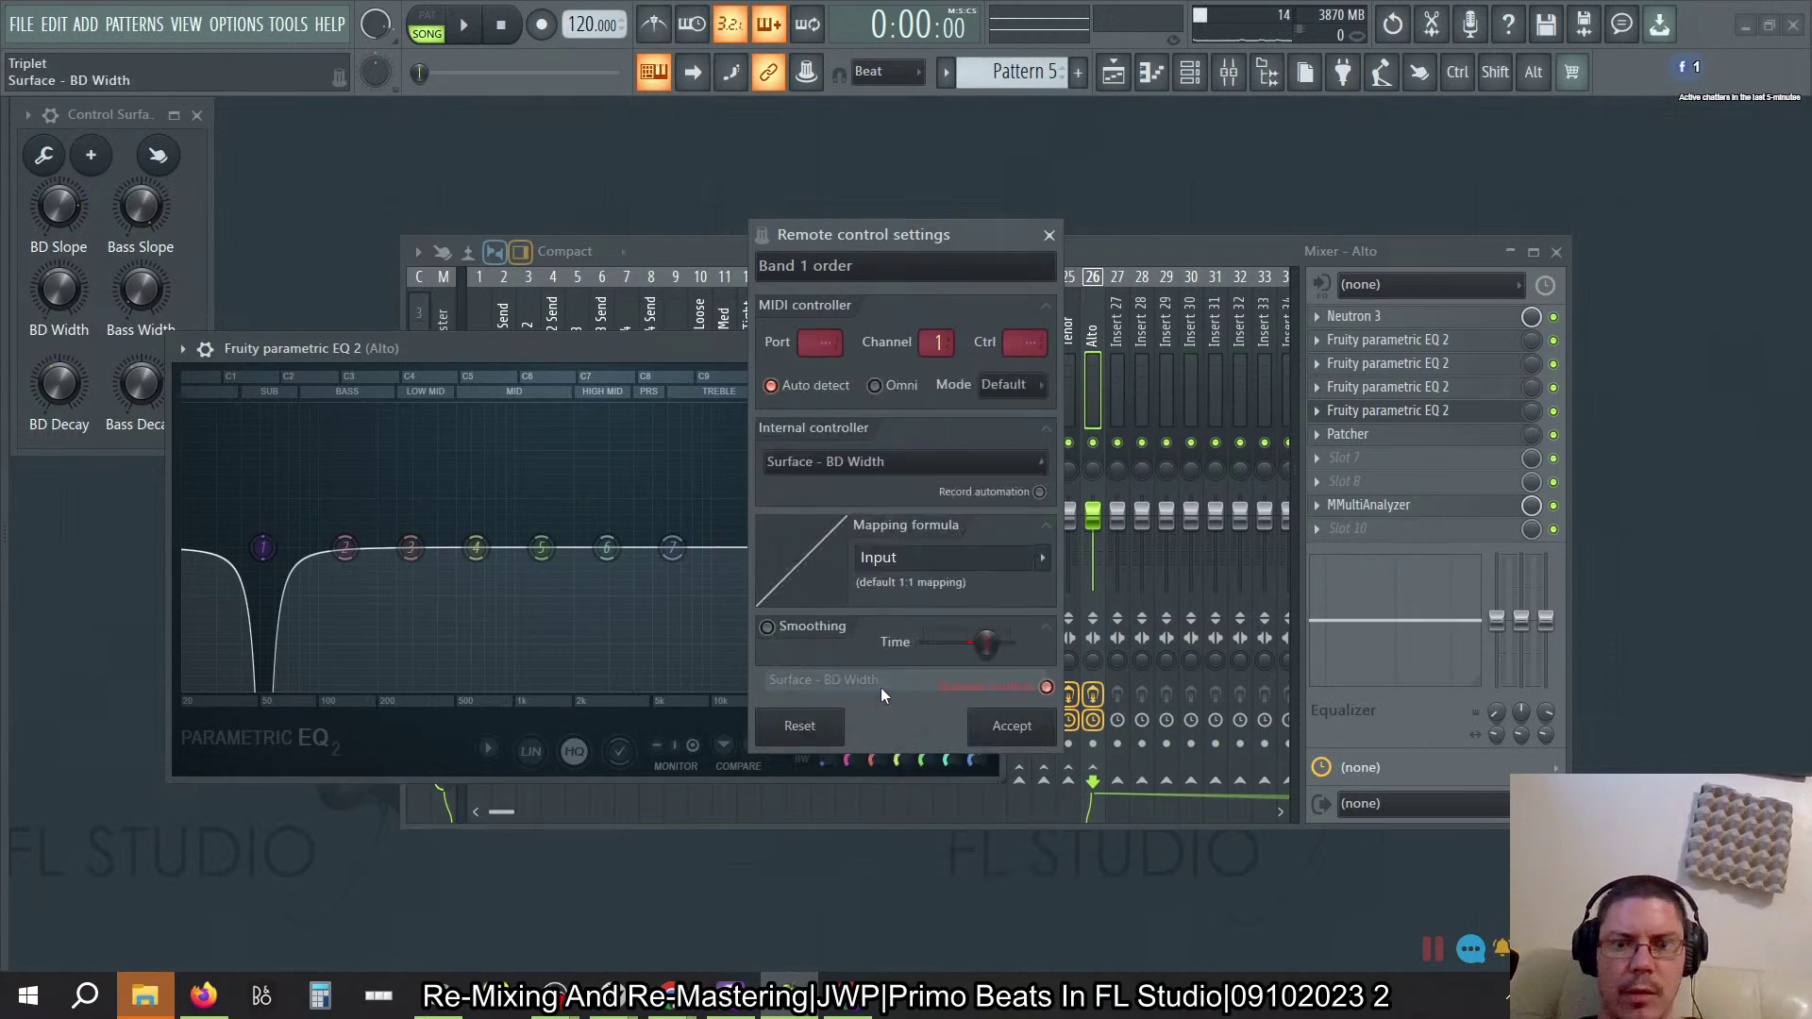
{"action": "left_click", "coordinate": [995, 734]}
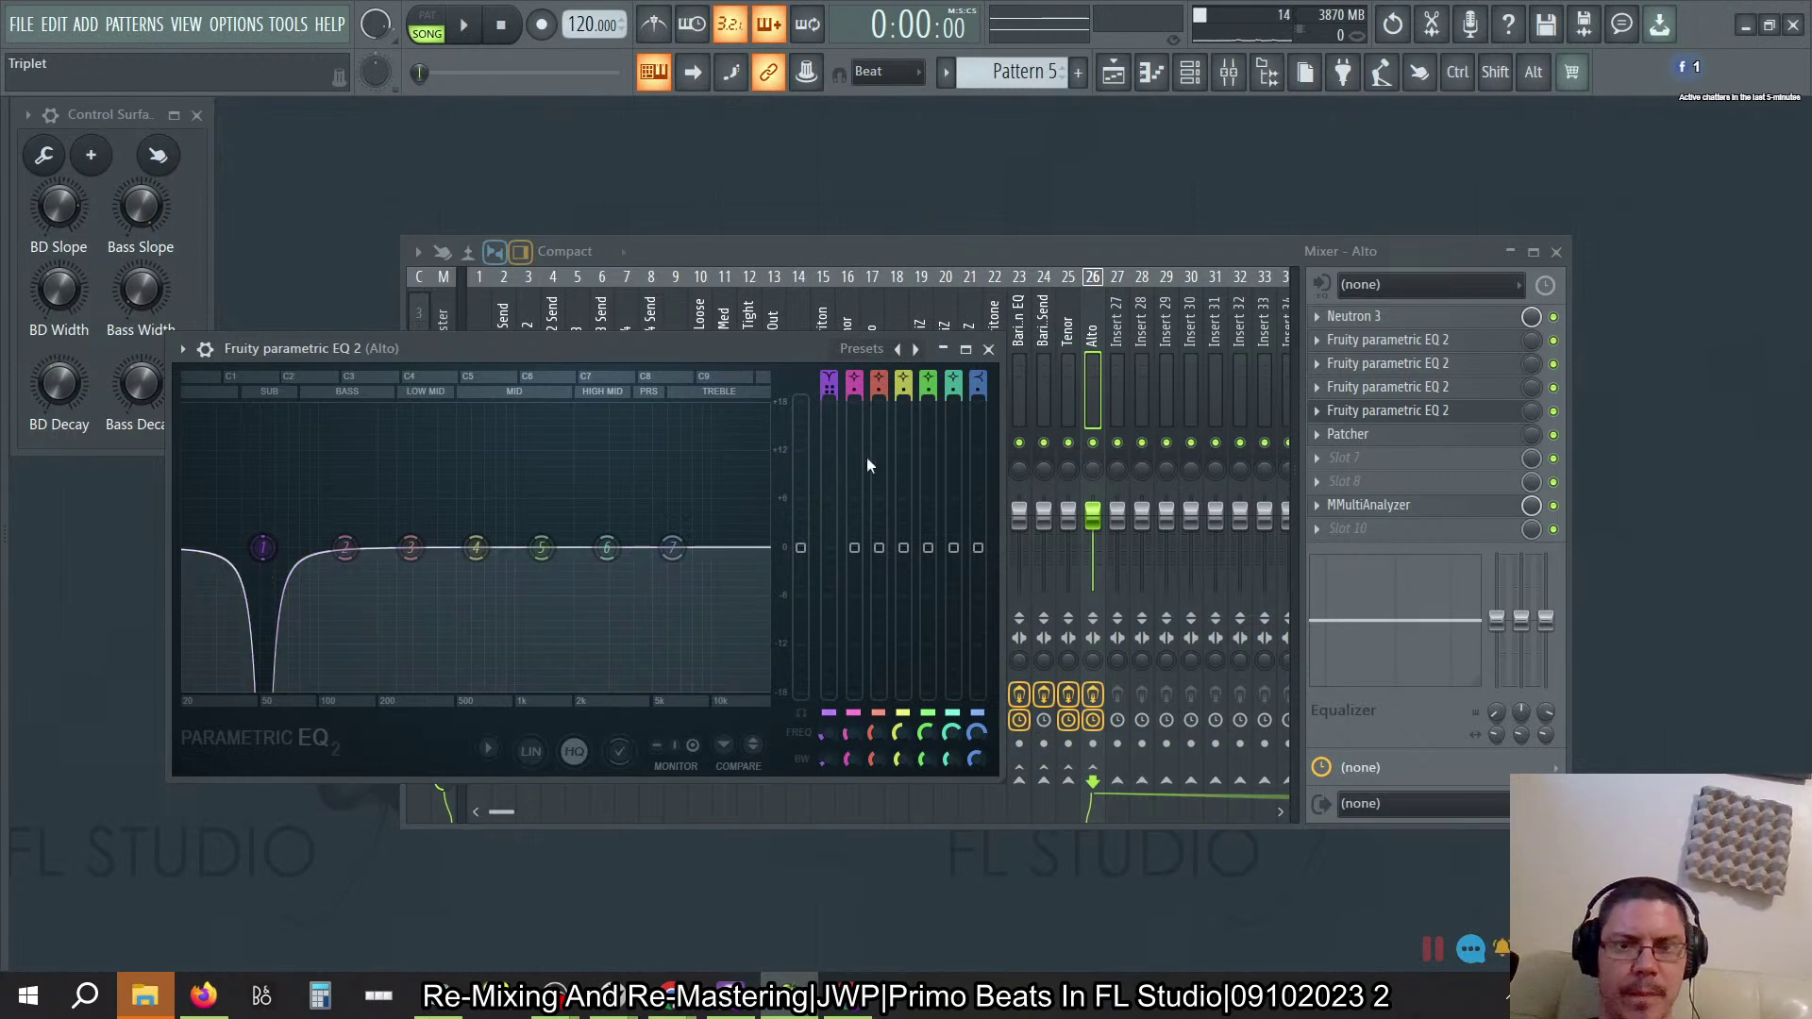
Step: Link the Band 1 order of the fourth Fruity parametric EQ 2 on Alto track 26 to Surface - BD Slope
{"action": "right_click", "coordinate": [821, 383]}
{"action": "left_click", "coordinate": [868, 608]}
{"action": "left_click", "coordinate": [970, 479]}
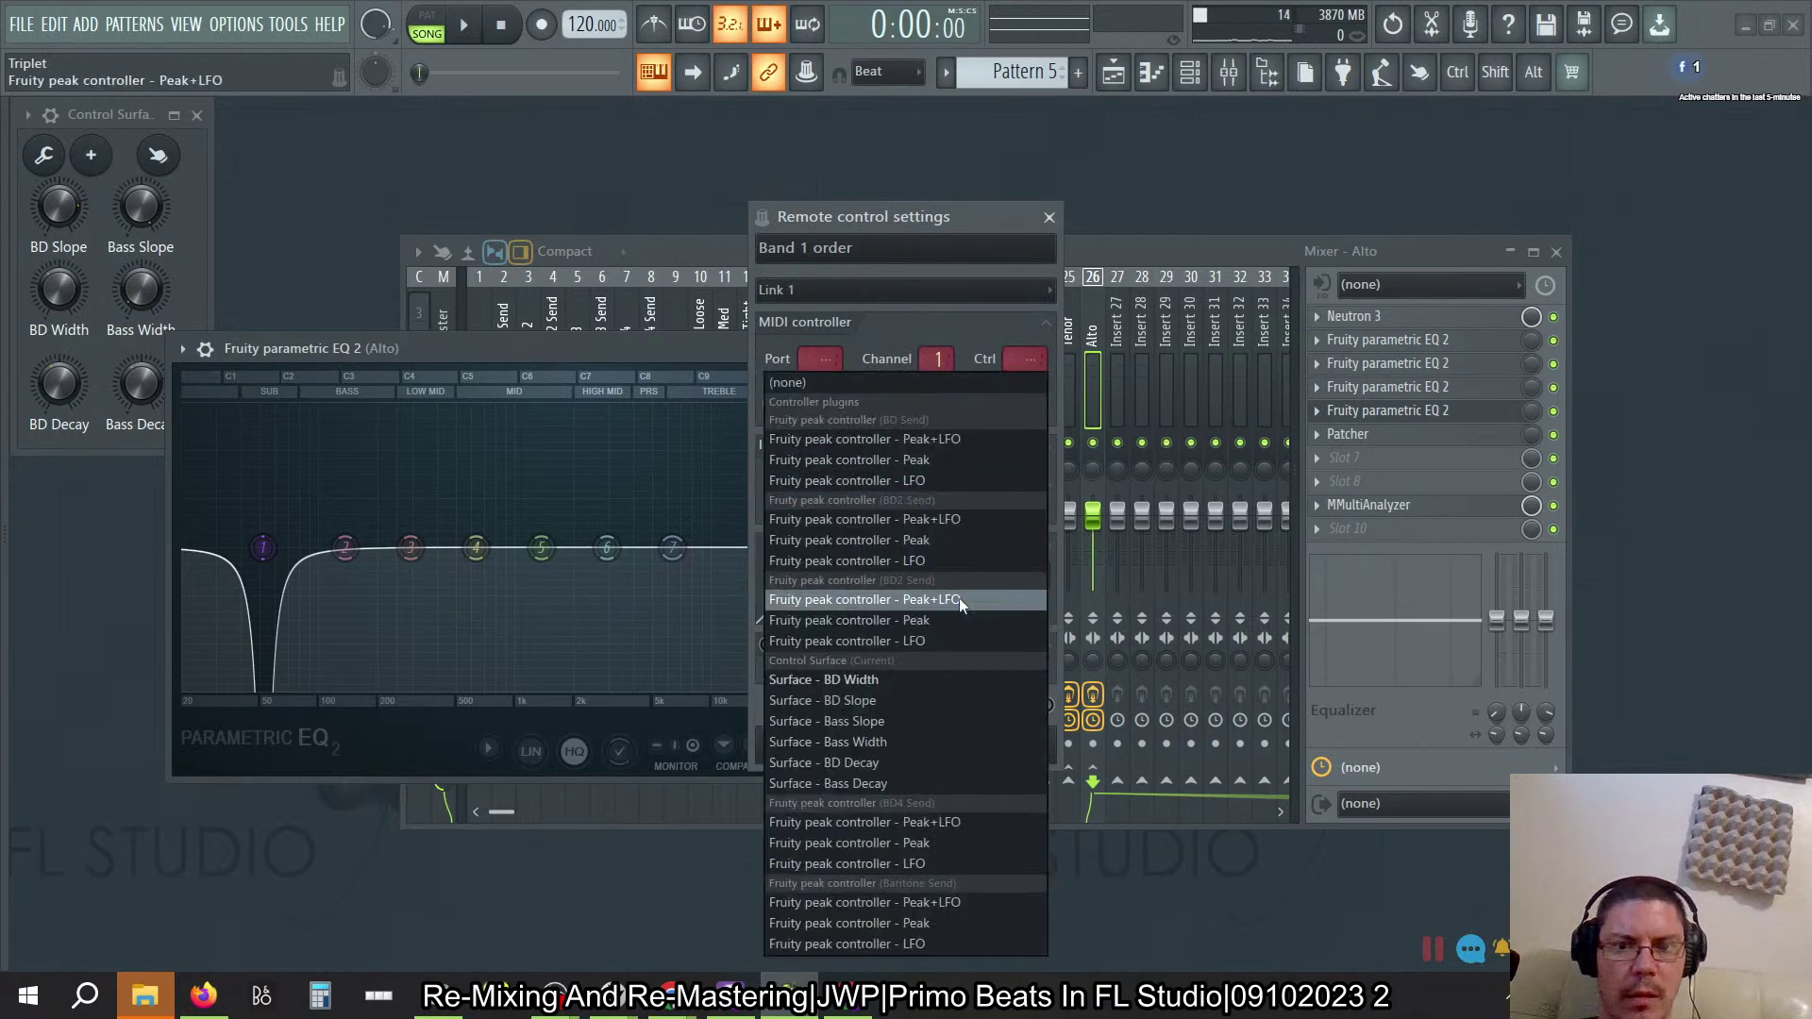
{"action": "left_click", "coordinate": [932, 700]}
{"action": "left_click", "coordinate": [1010, 747]}
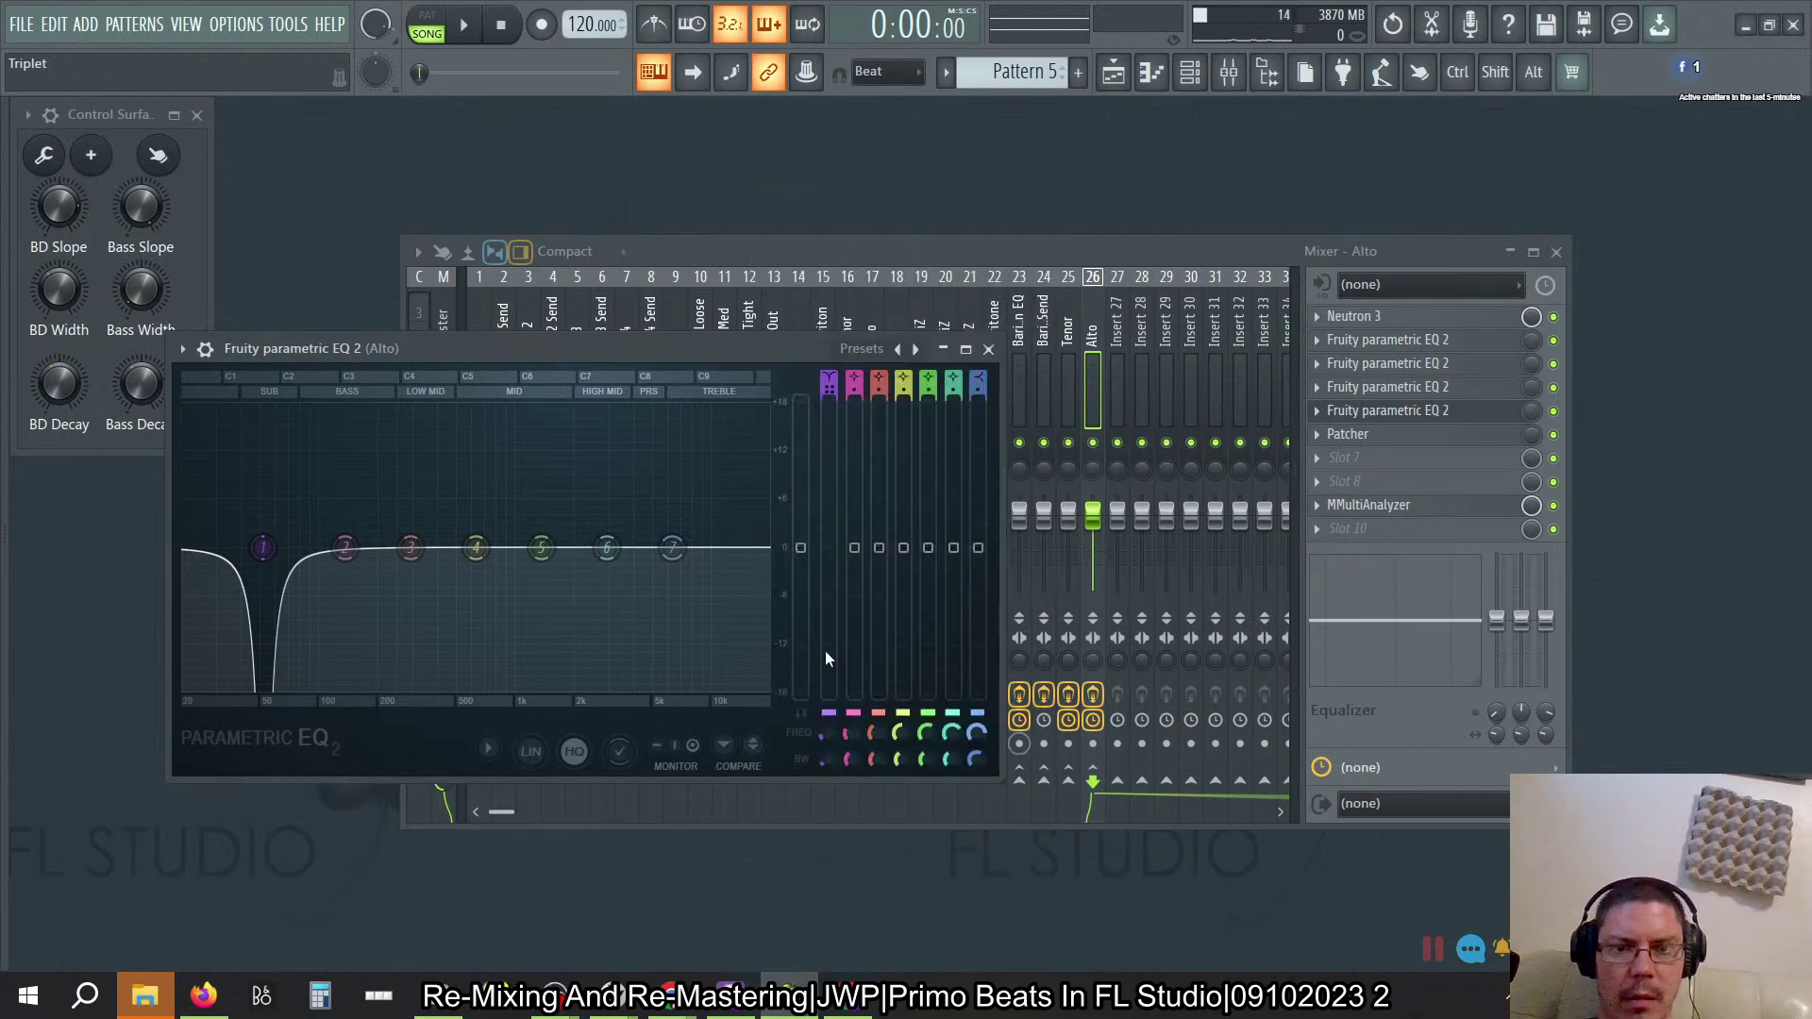
Step: Link the fourth Alto EQ's Band 1 width to Surface - BD Width and test the BD Width and BD Slope knobs
{"action": "right_click", "coordinate": [825, 762]}
{"action": "left_click", "coordinate": [912, 819]}
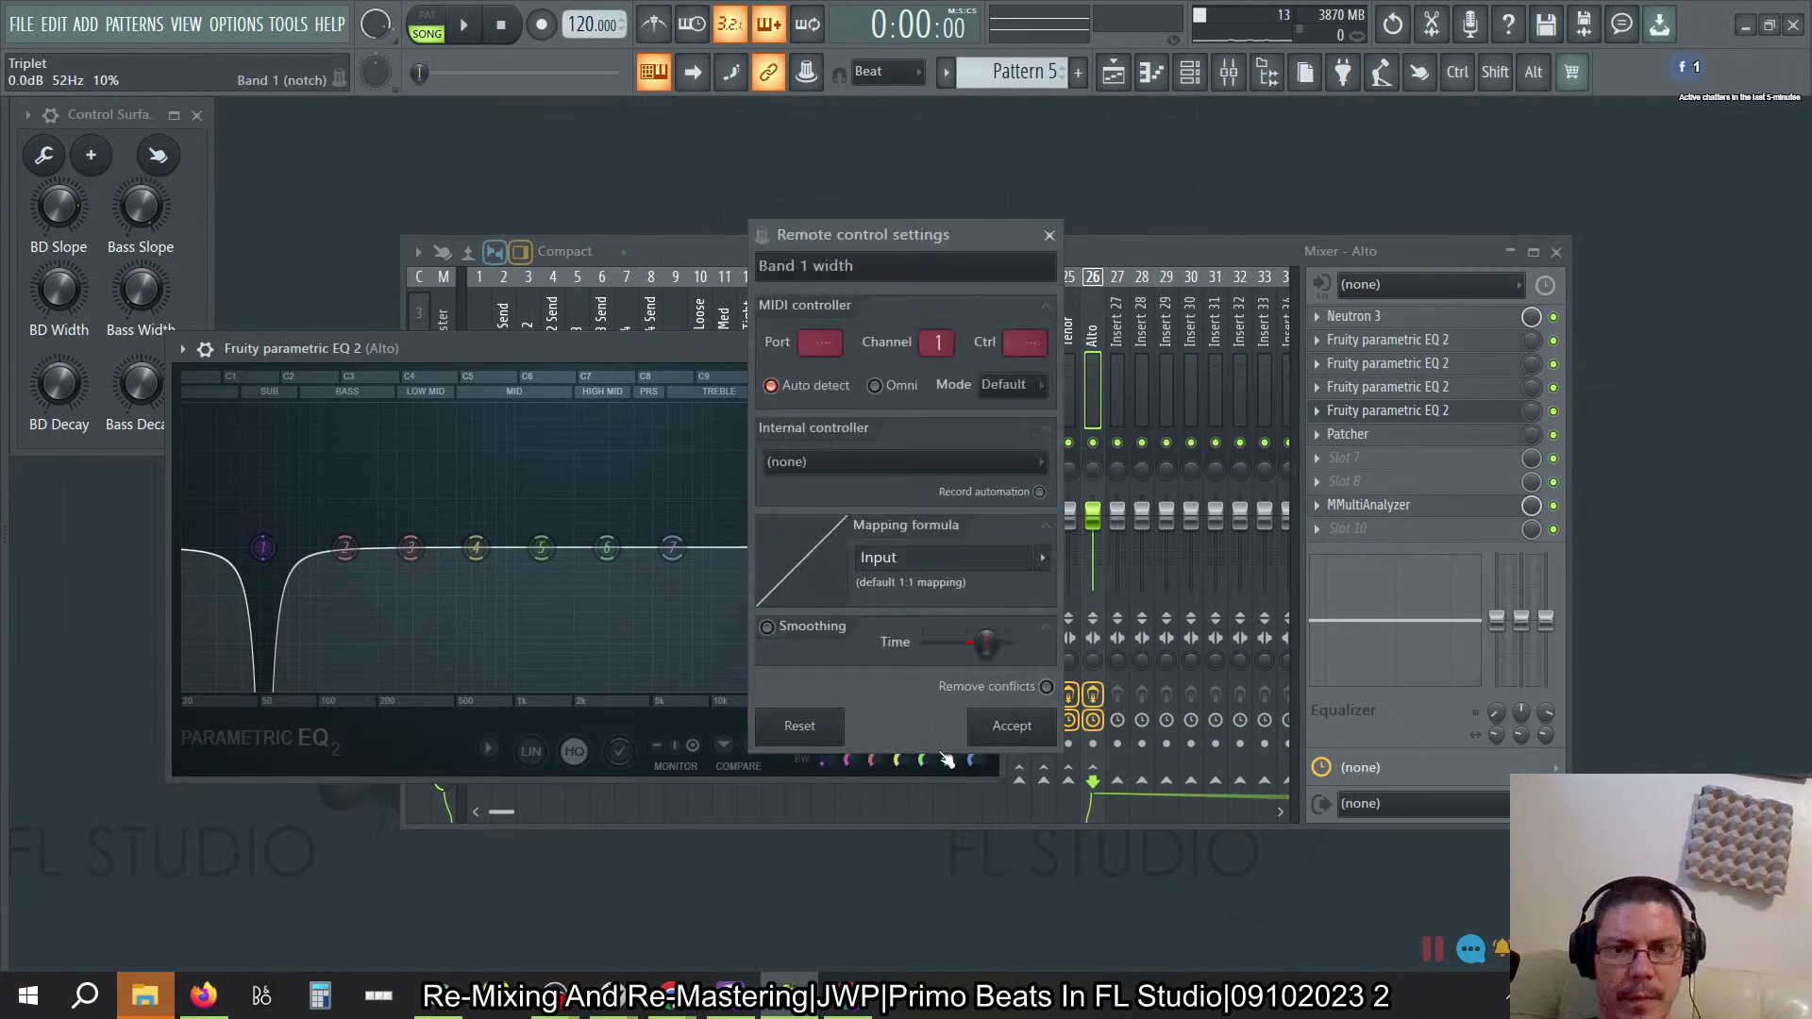
{"action": "left_click", "coordinate": [939, 460]}
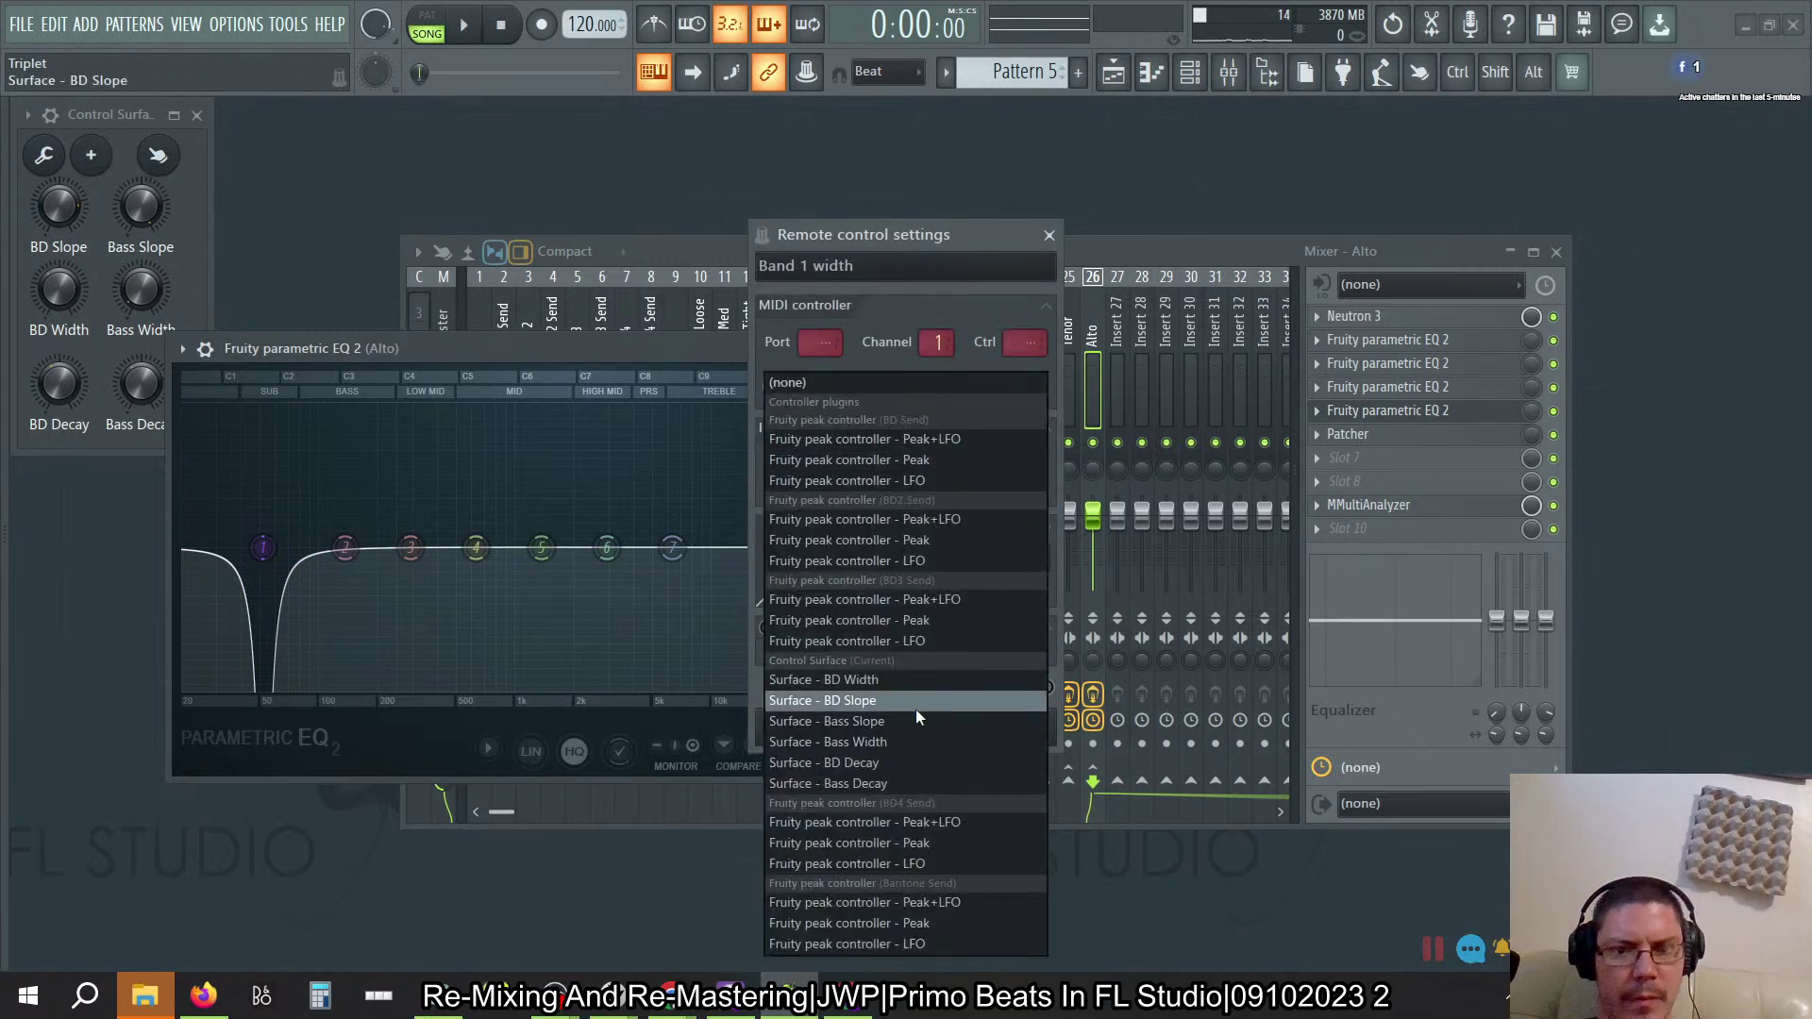
{"action": "left_click", "coordinate": [898, 700]}
{"action": "left_click", "coordinate": [1002, 742]}
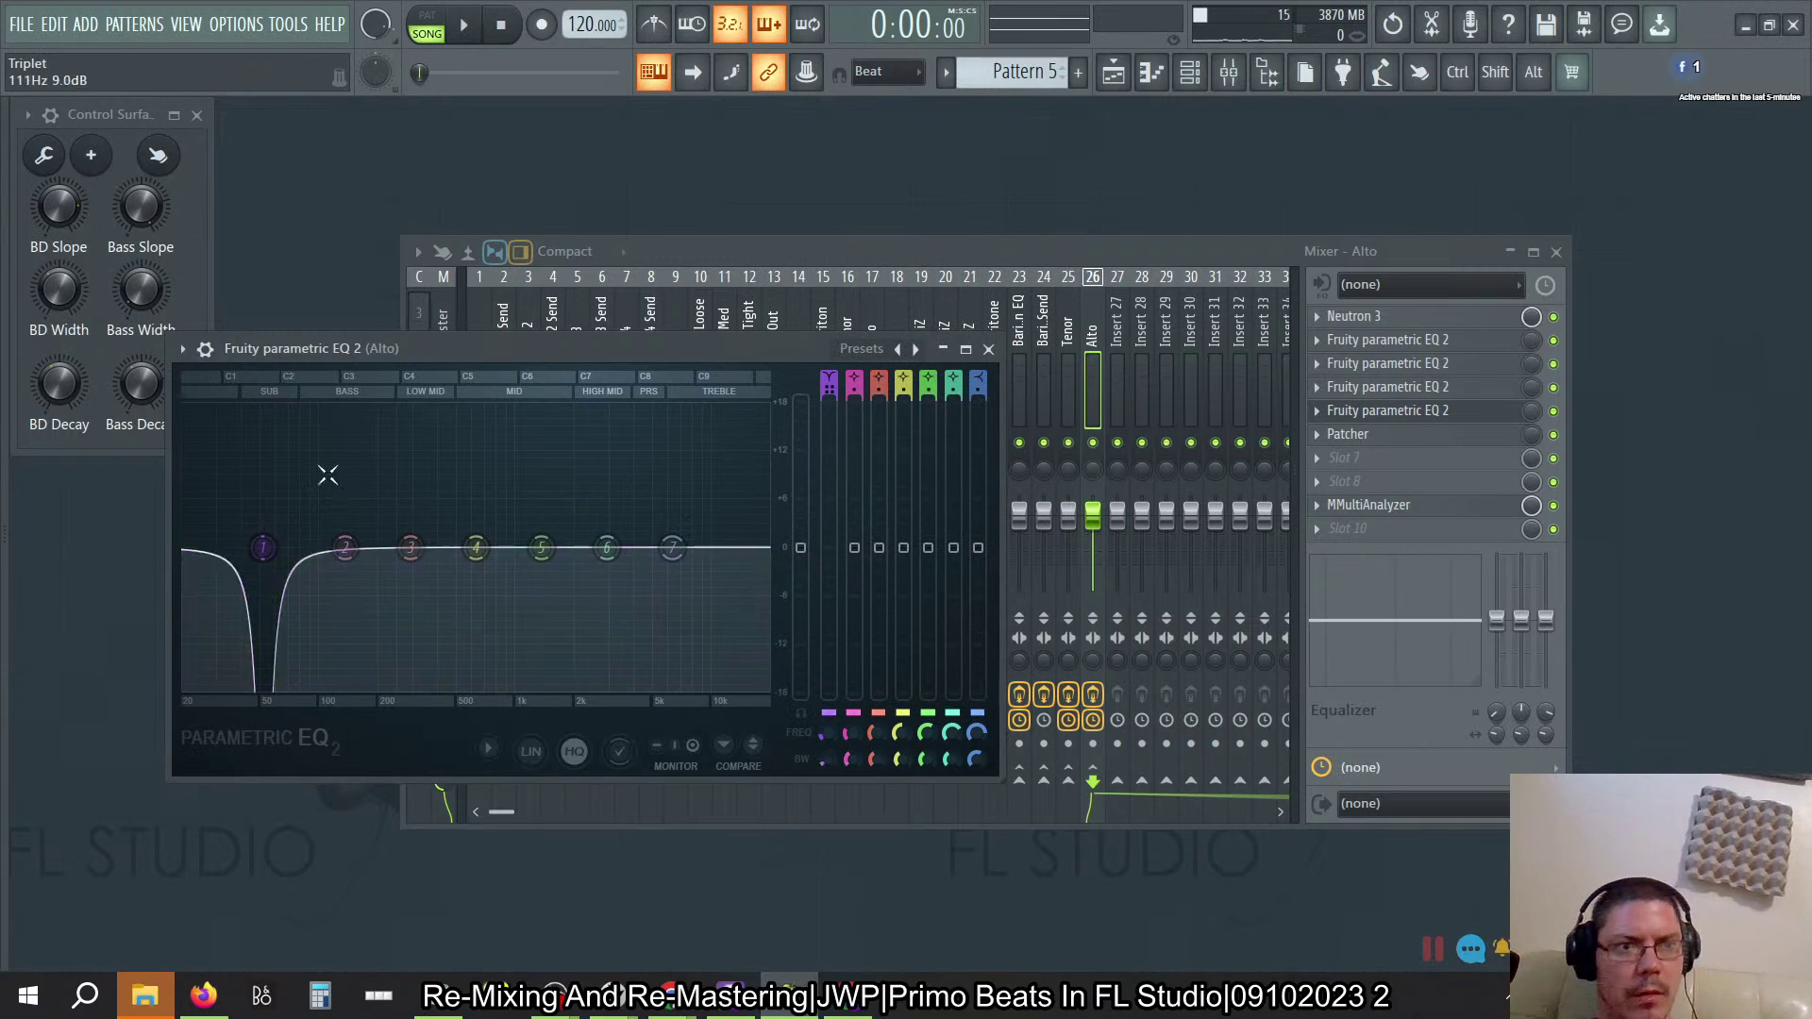
{"action": "left_click", "coordinate": [68, 323]}
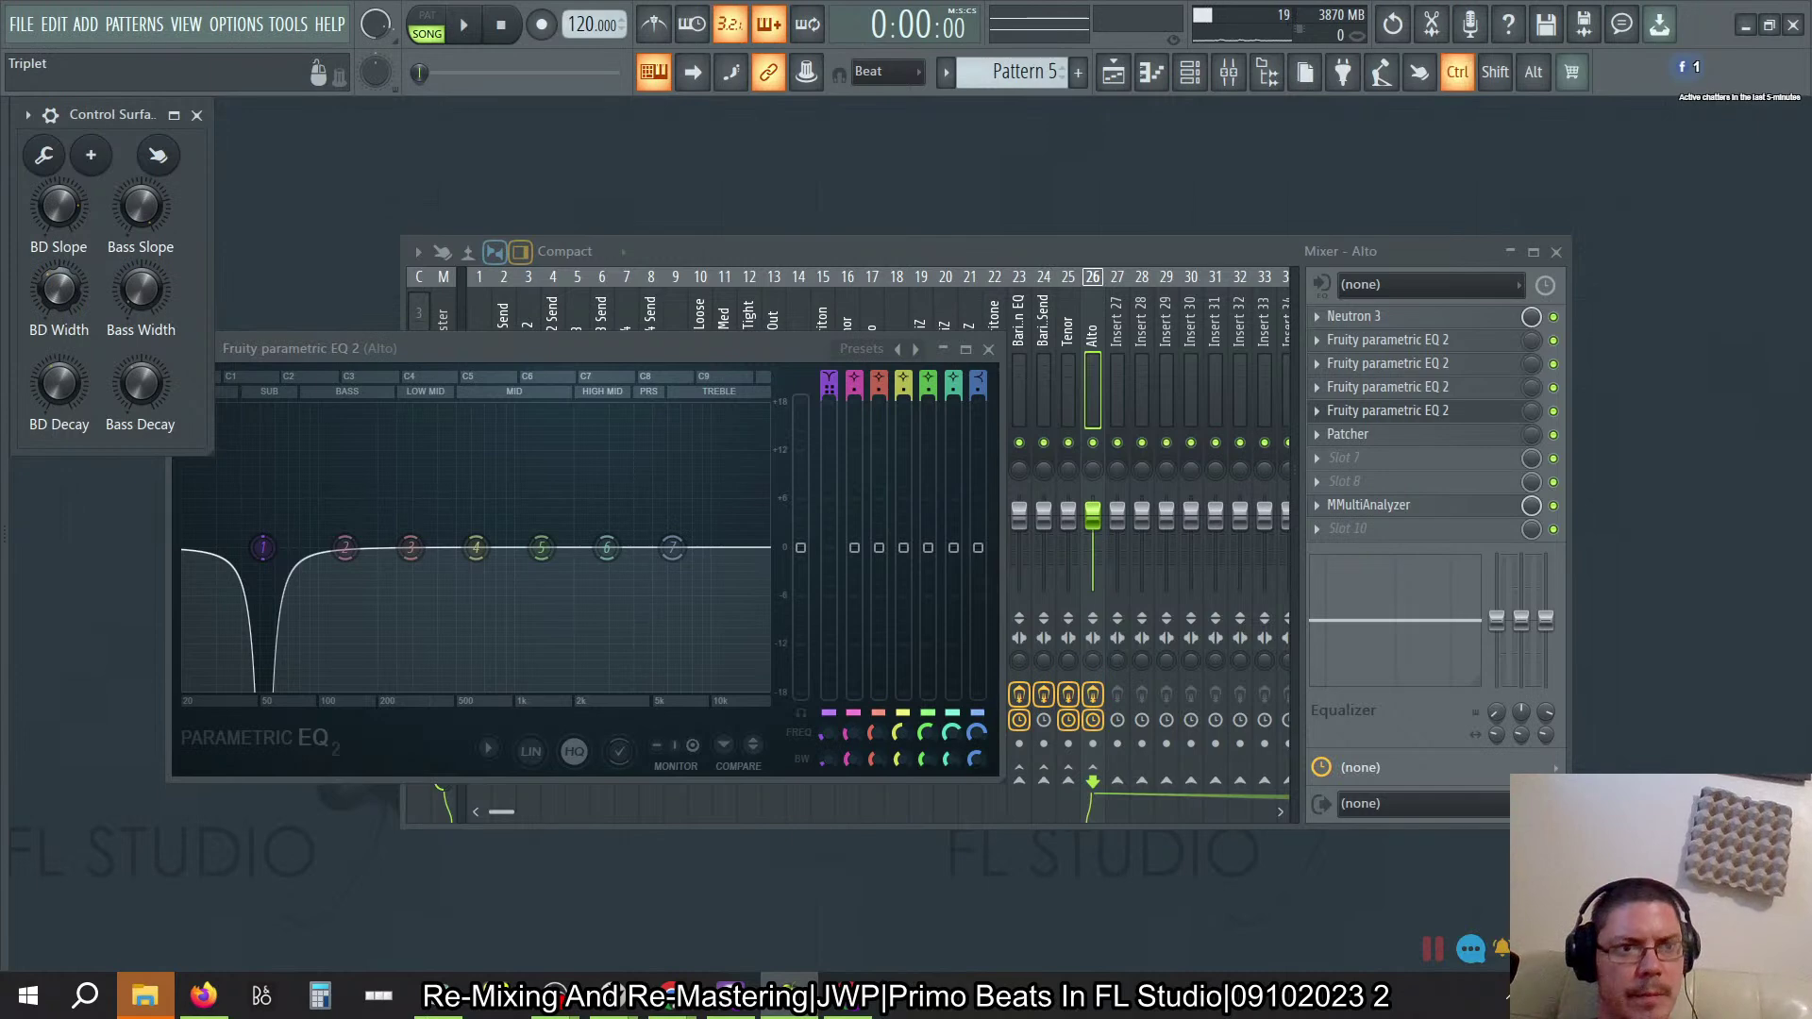
{"action": "left_click_drag", "start_coordinate": [68, 218], "coordinate": [68, 203]}
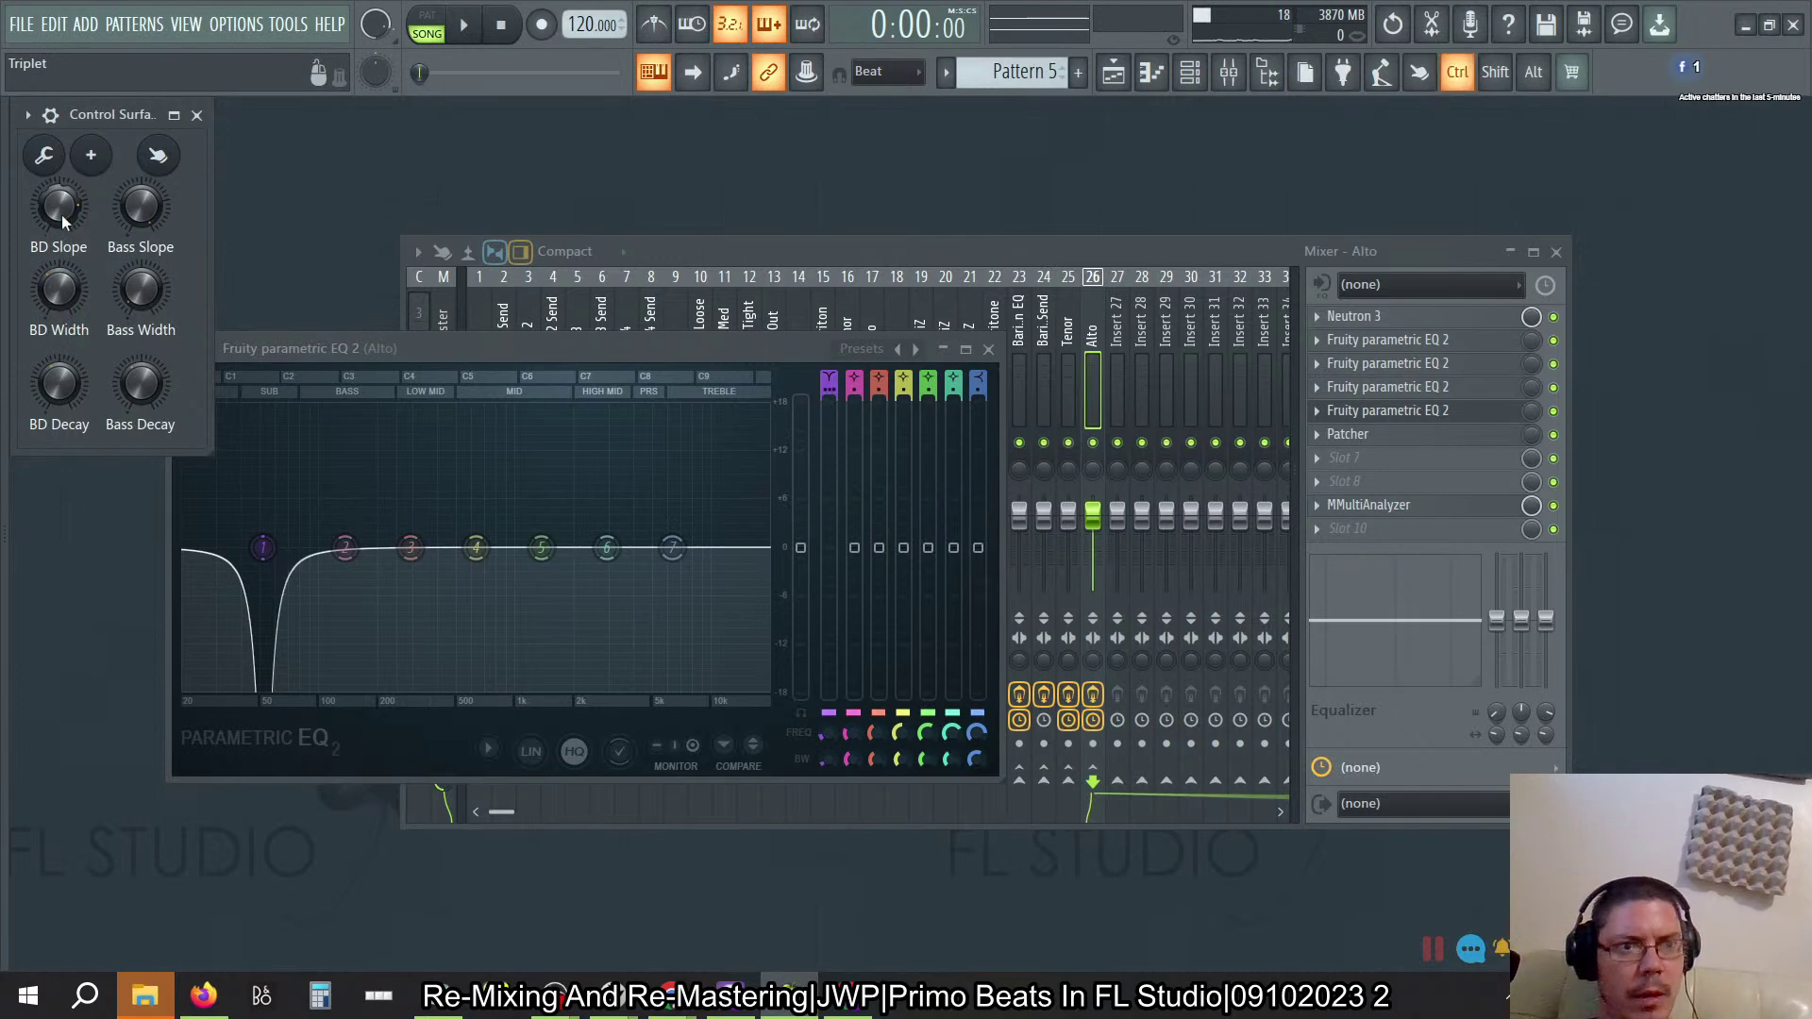
Step: Reapply the fourth Alto EQ's Band 1 order link to Surface - BD Slope with Remove conflicts enabled
{"action": "right_click", "coordinate": [828, 389]}
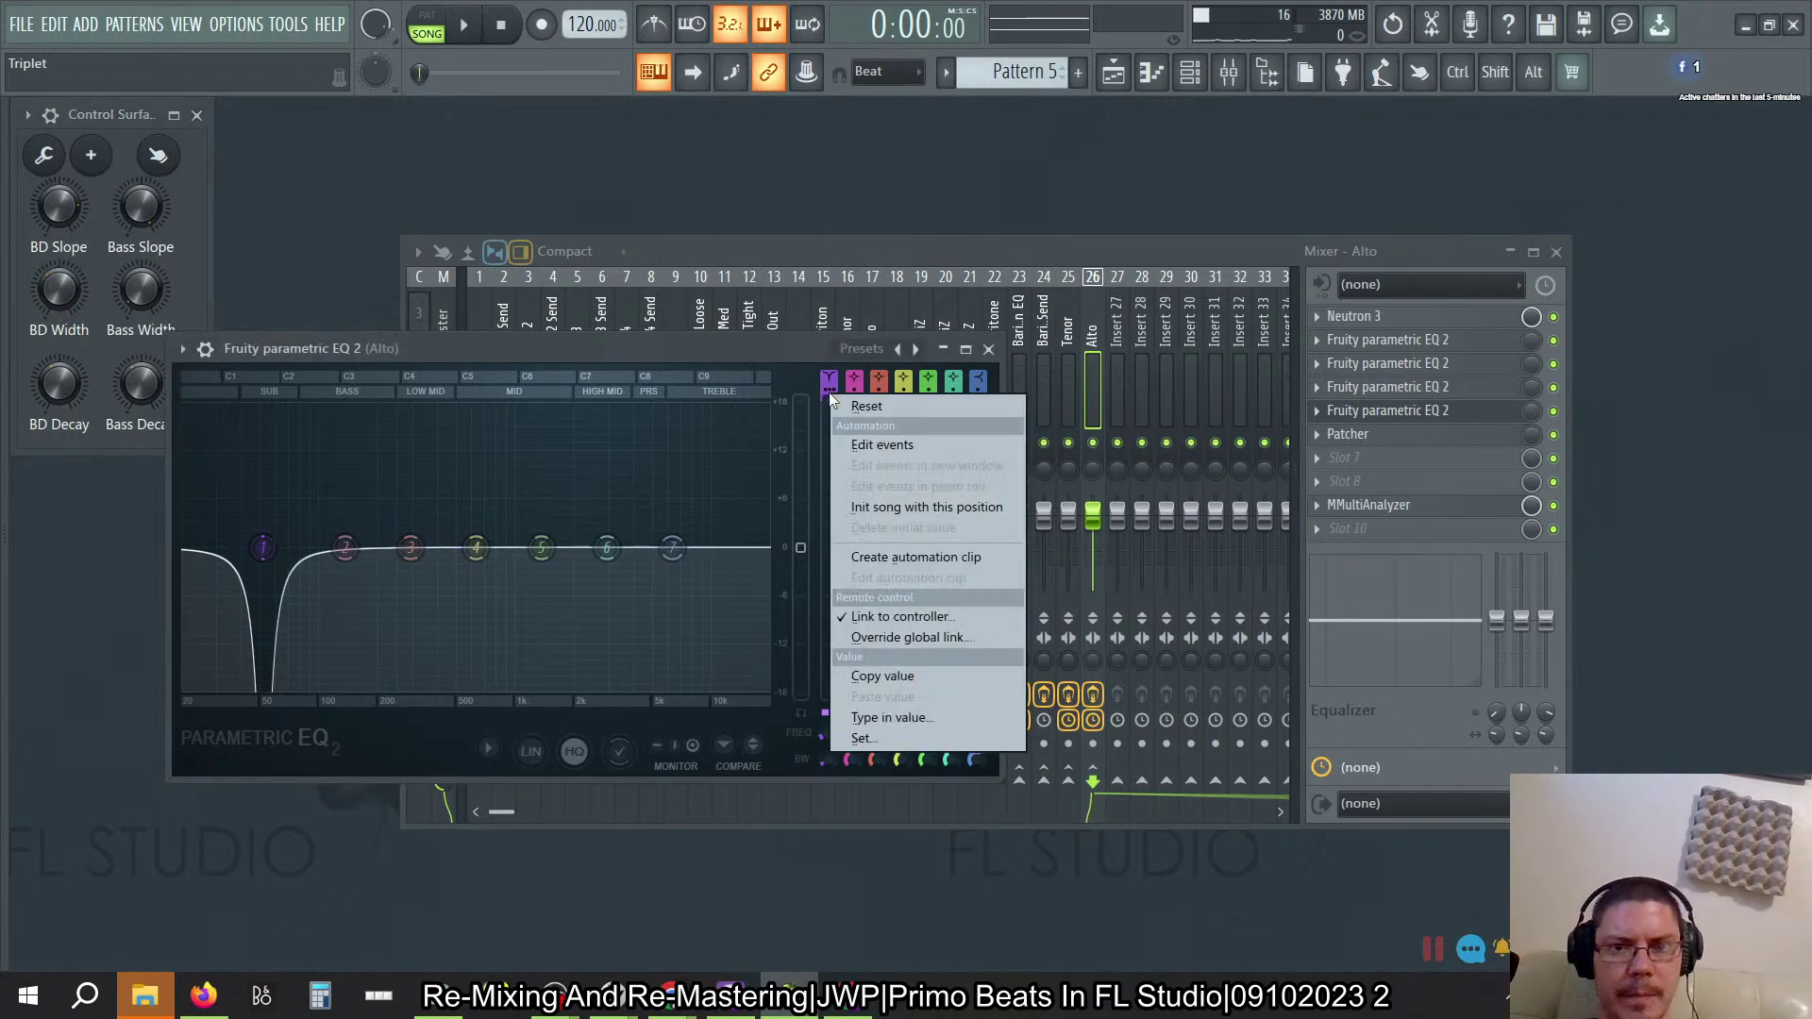
{"action": "left_click", "coordinate": [874, 613]}
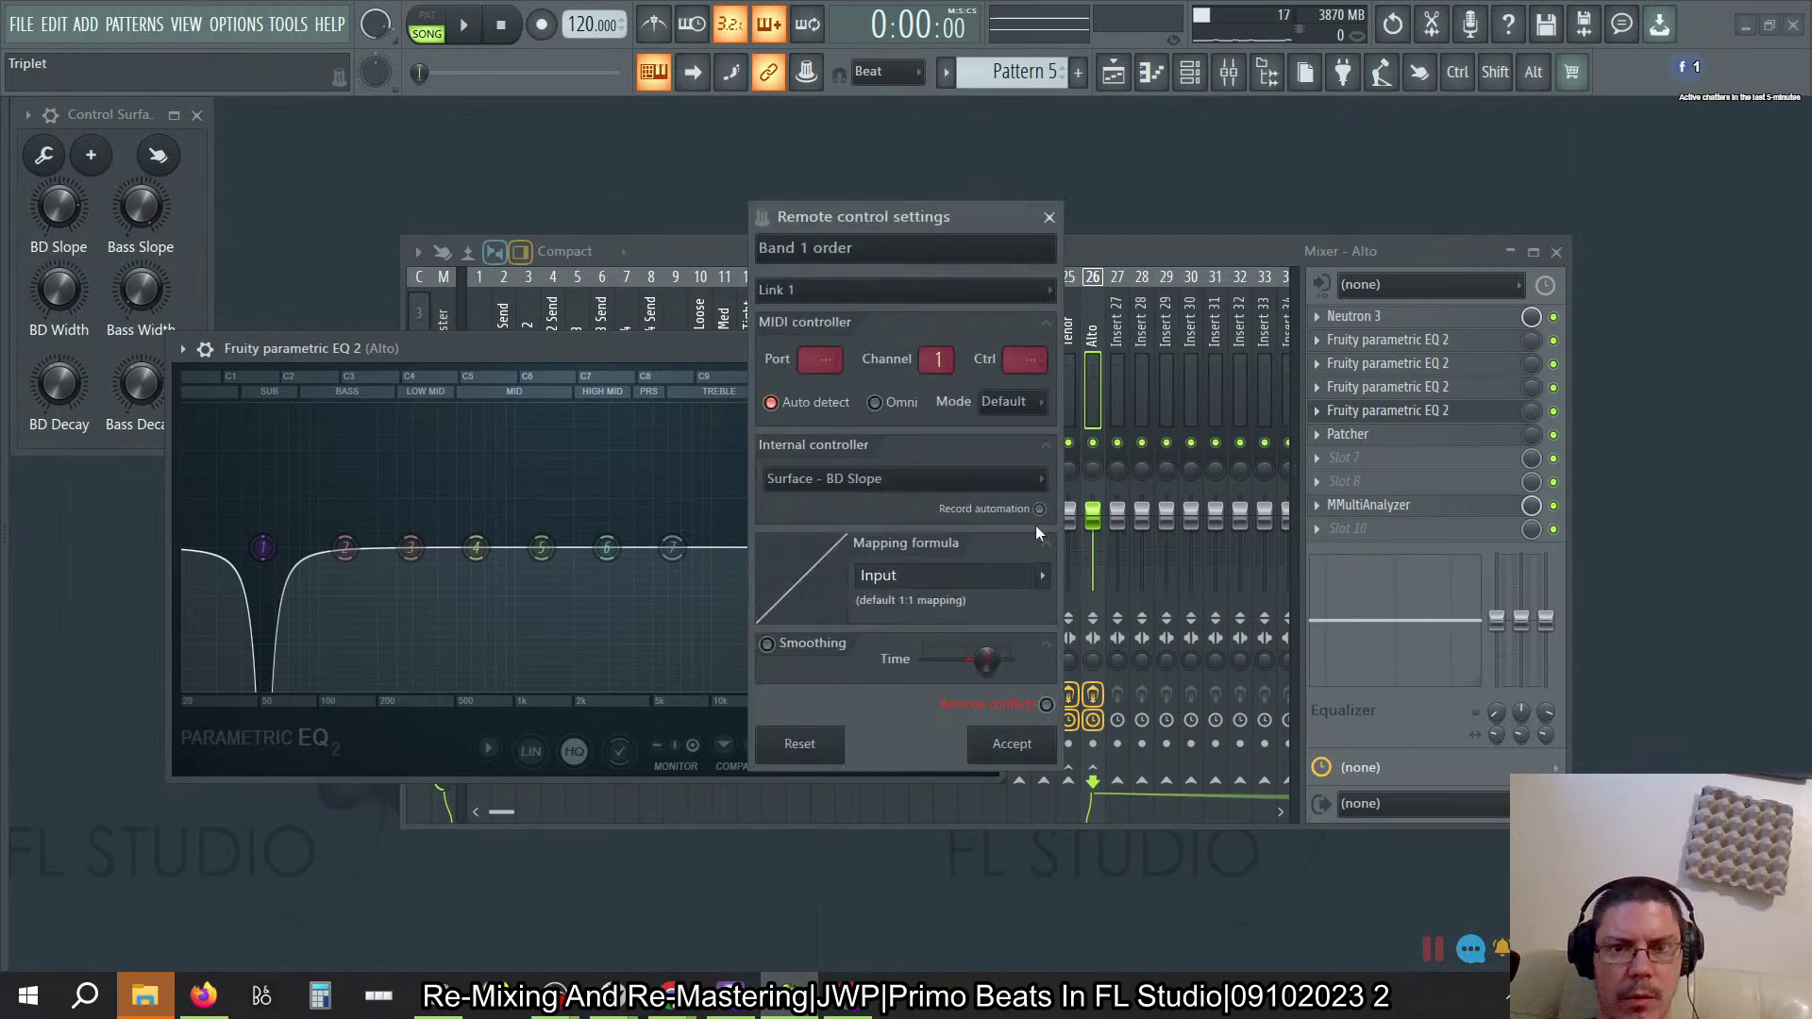
{"action": "left_click", "coordinate": [1046, 704]}
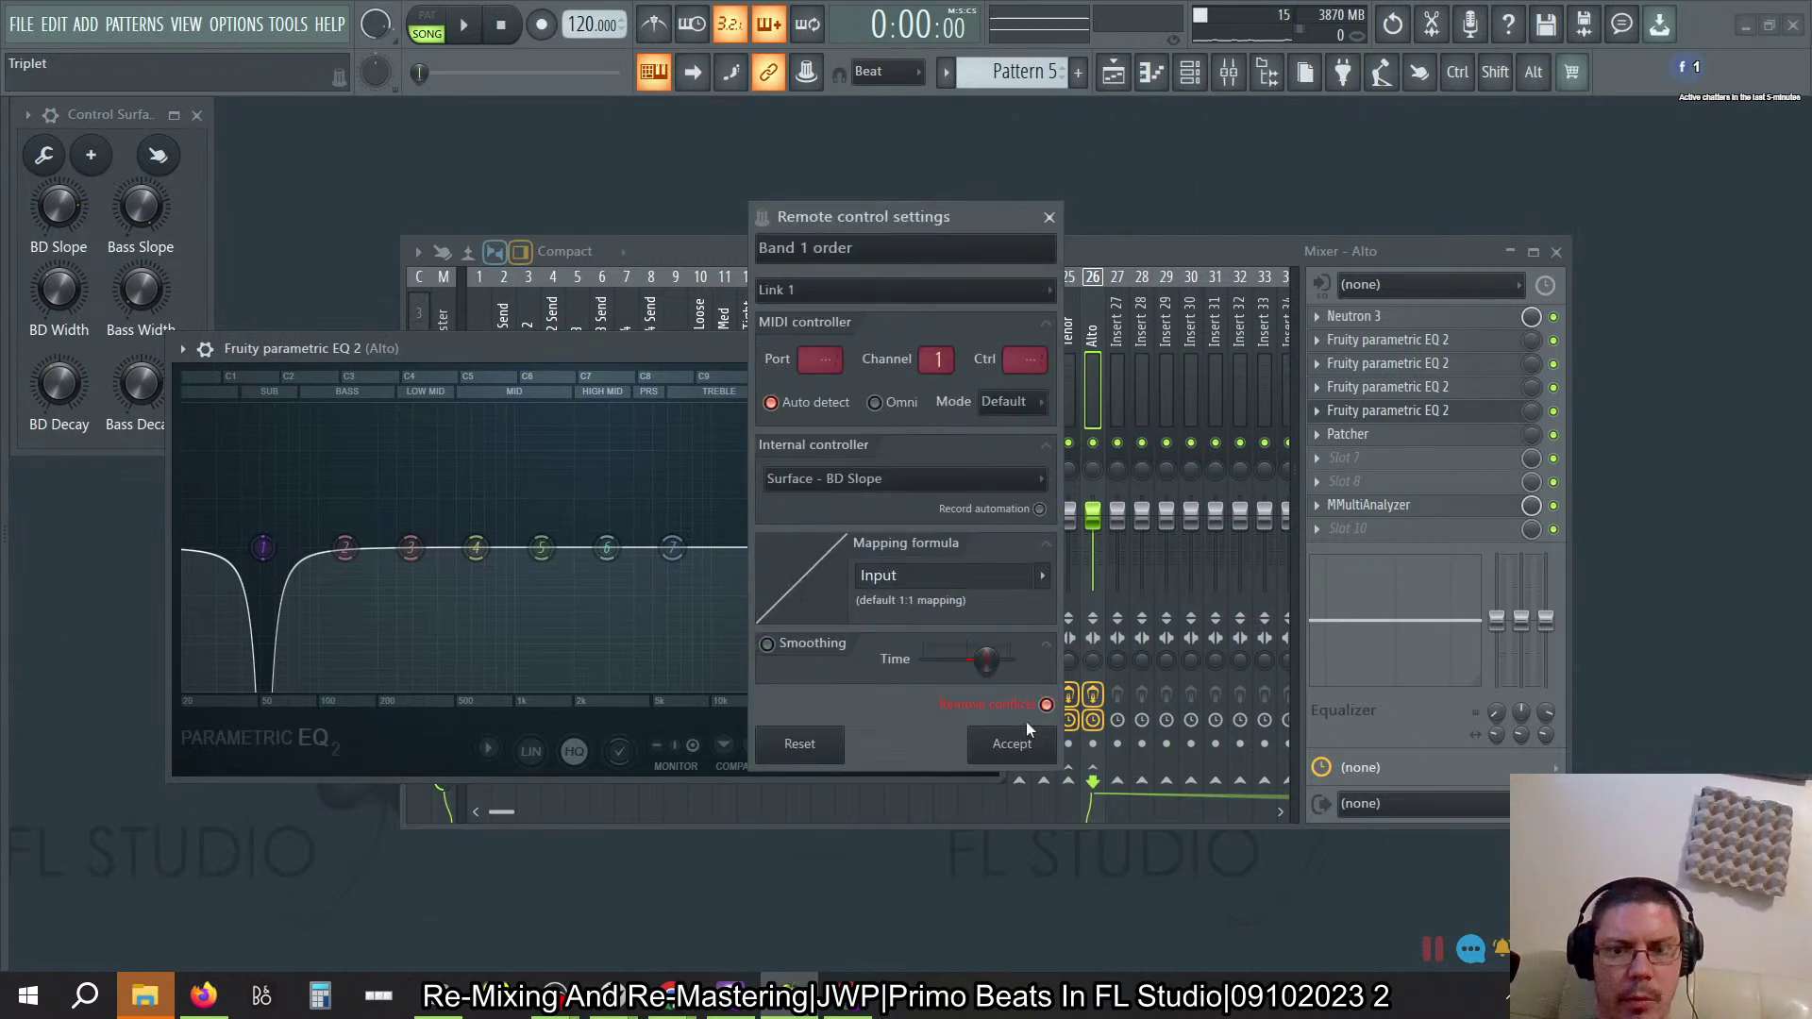
{"action": "left_click", "coordinate": [1012, 744]}
Step: Reapply the fourth Alto EQ's Band 1 width link to Surface - BD Width, test it with the knob, and close the EQ
{"action": "right_click", "coordinate": [829, 757]}
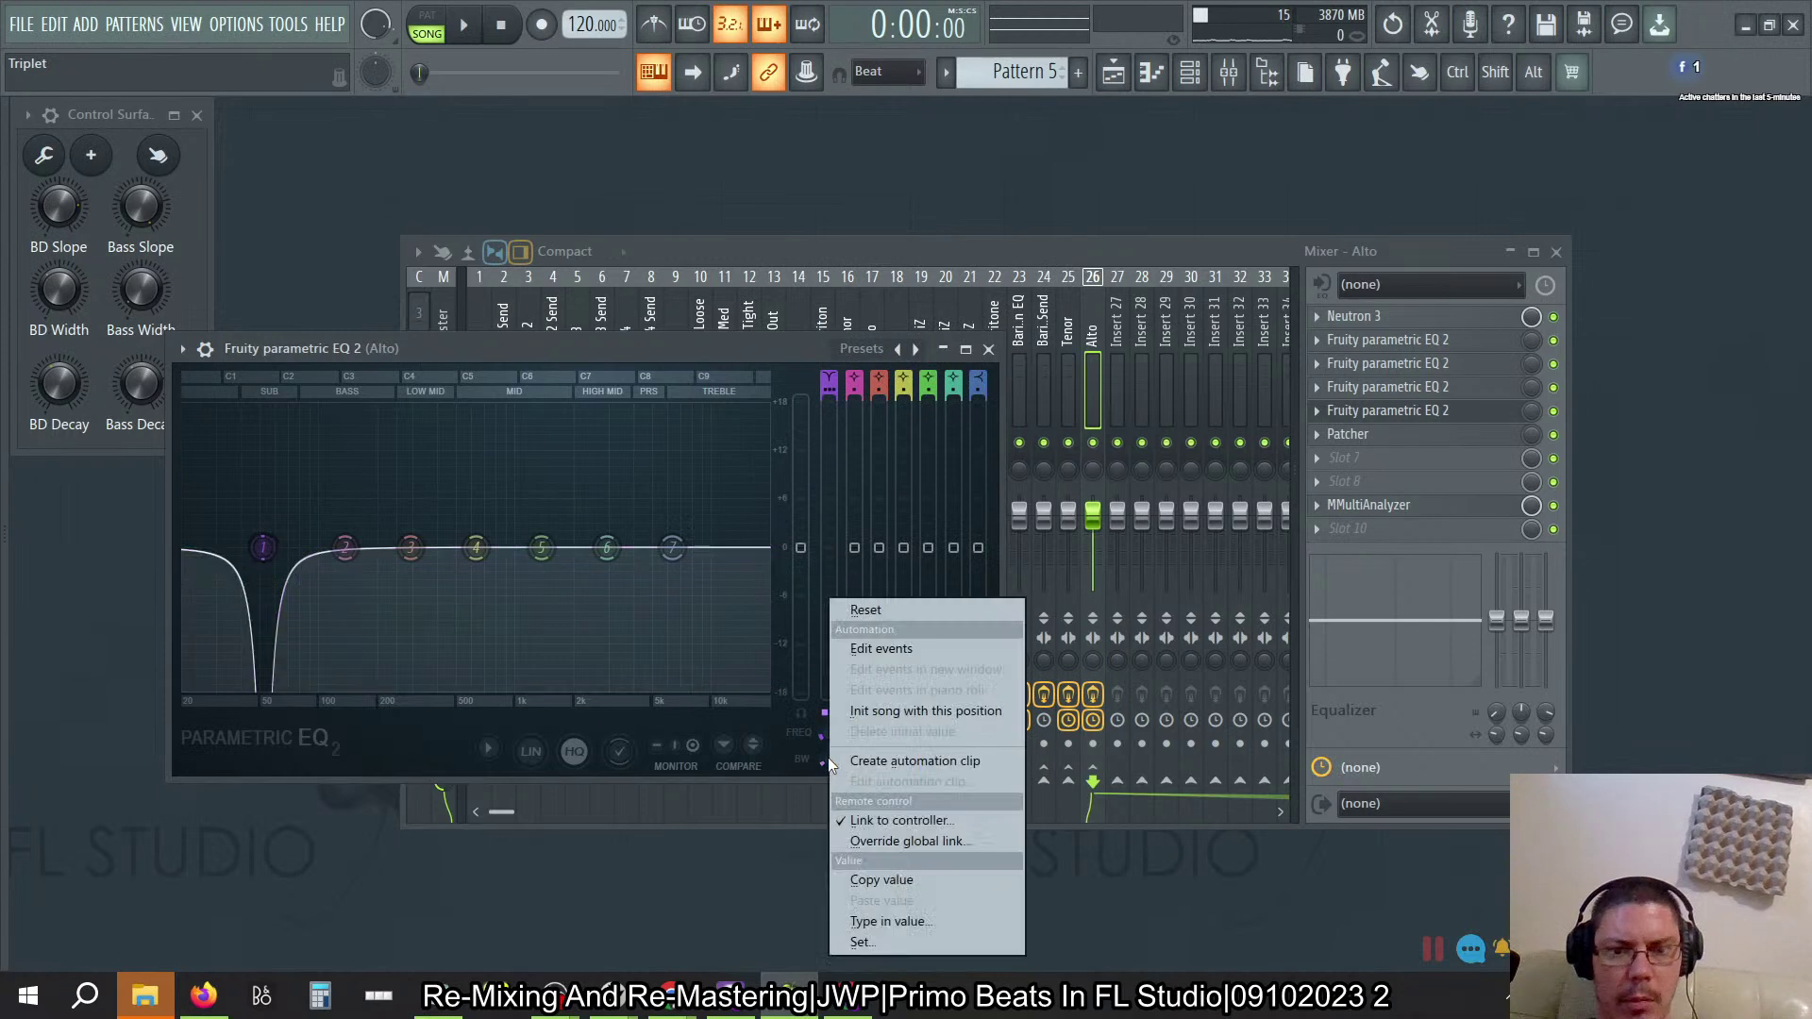
{"action": "left_click", "coordinate": [875, 827]}
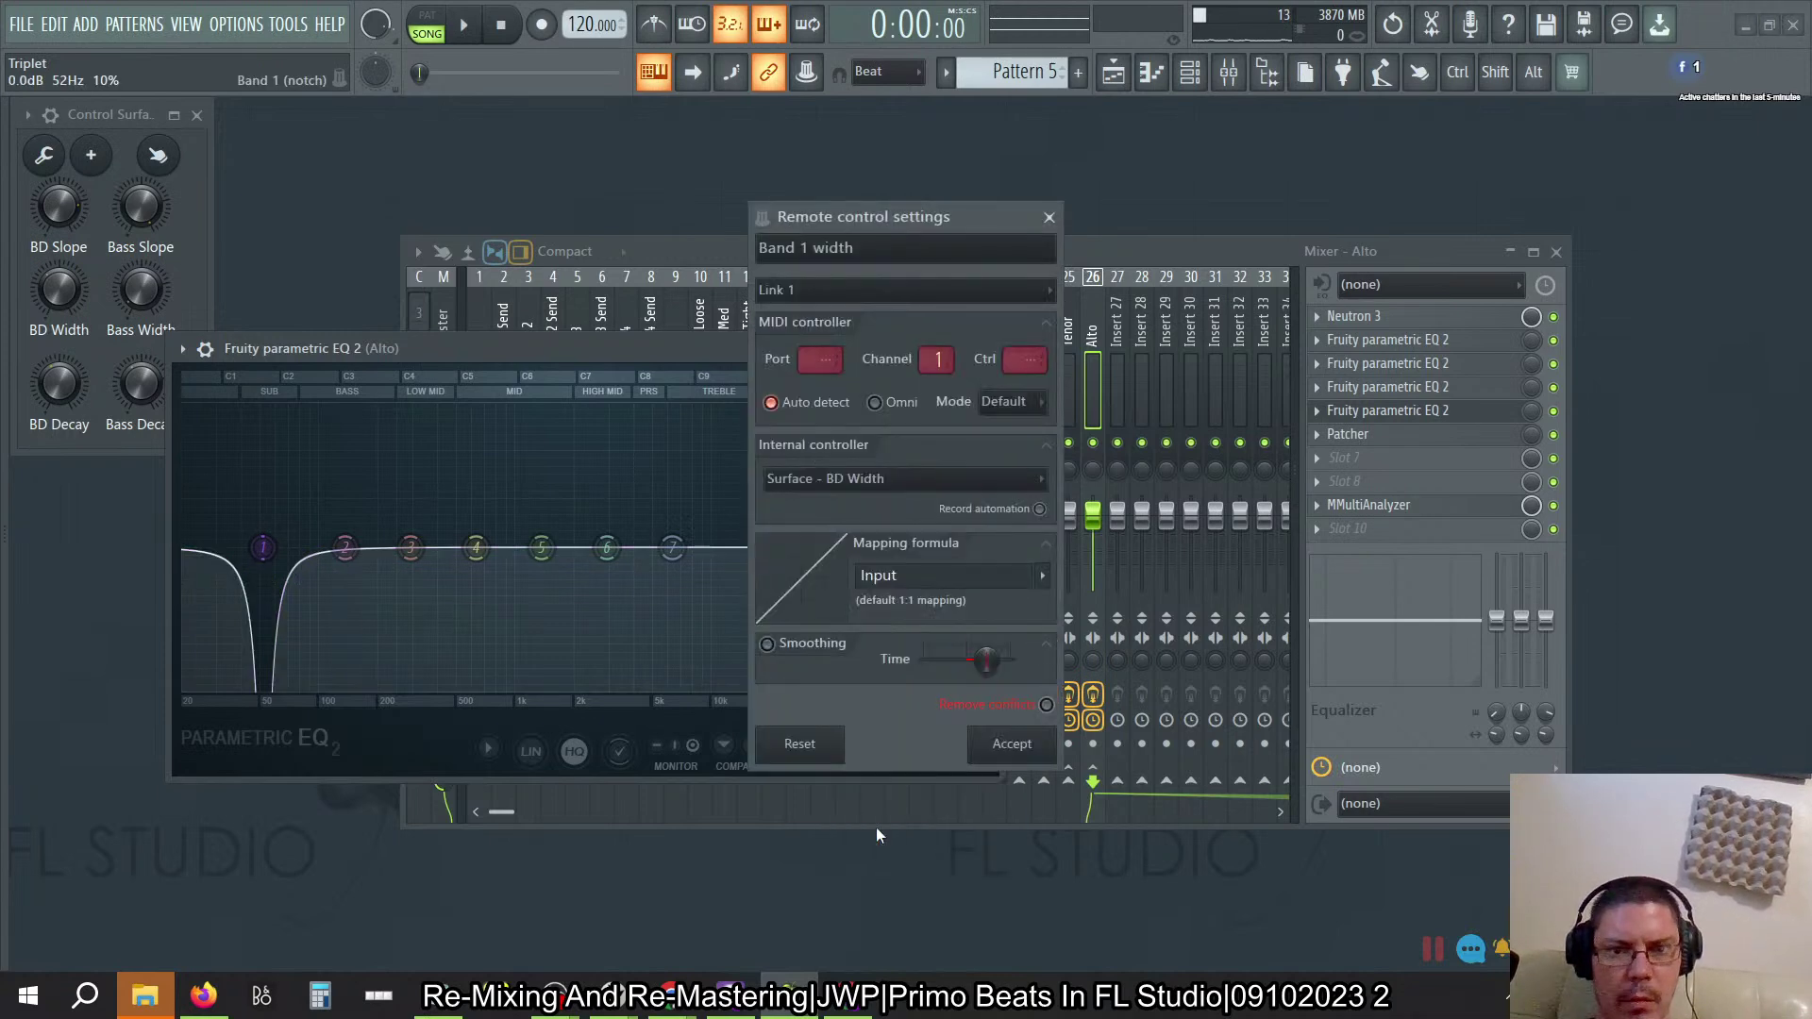
{"action": "left_click", "coordinate": [1008, 743]}
{"action": "key", "text": "alt+F8"}
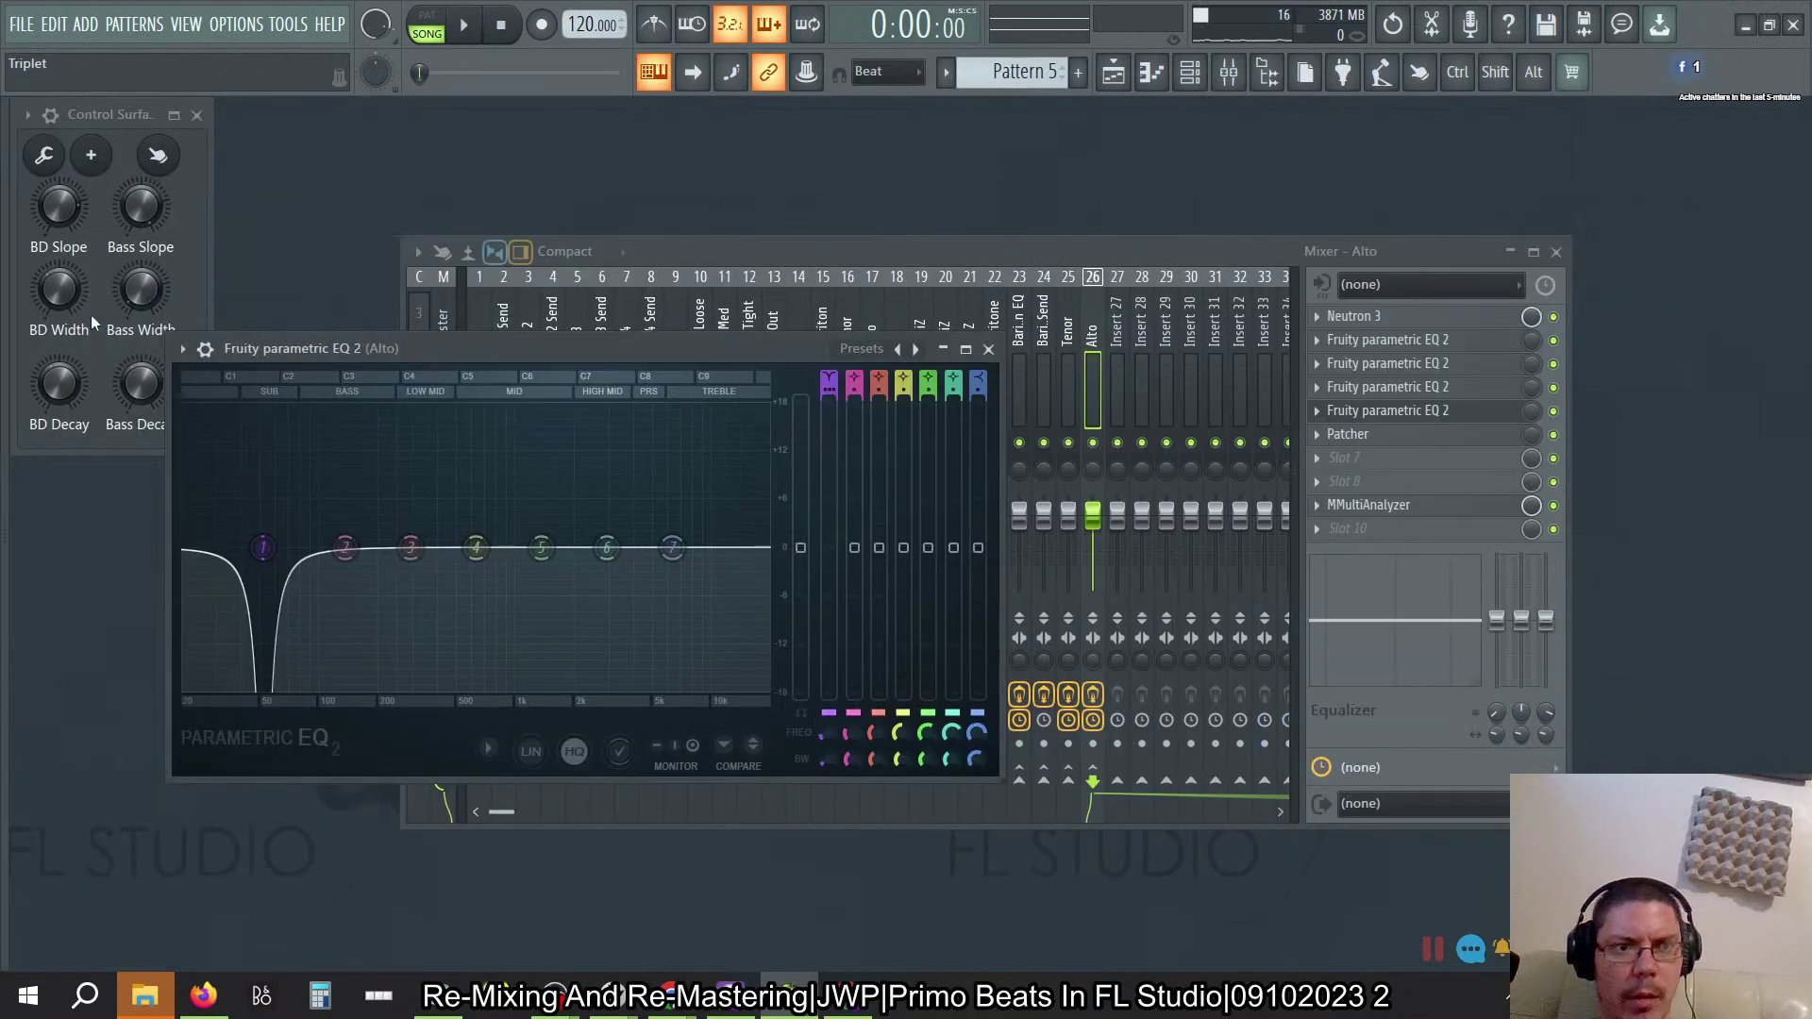
{"action": "left_click_drag", "start_coordinate": [66, 293], "coordinate": [66, 271]}
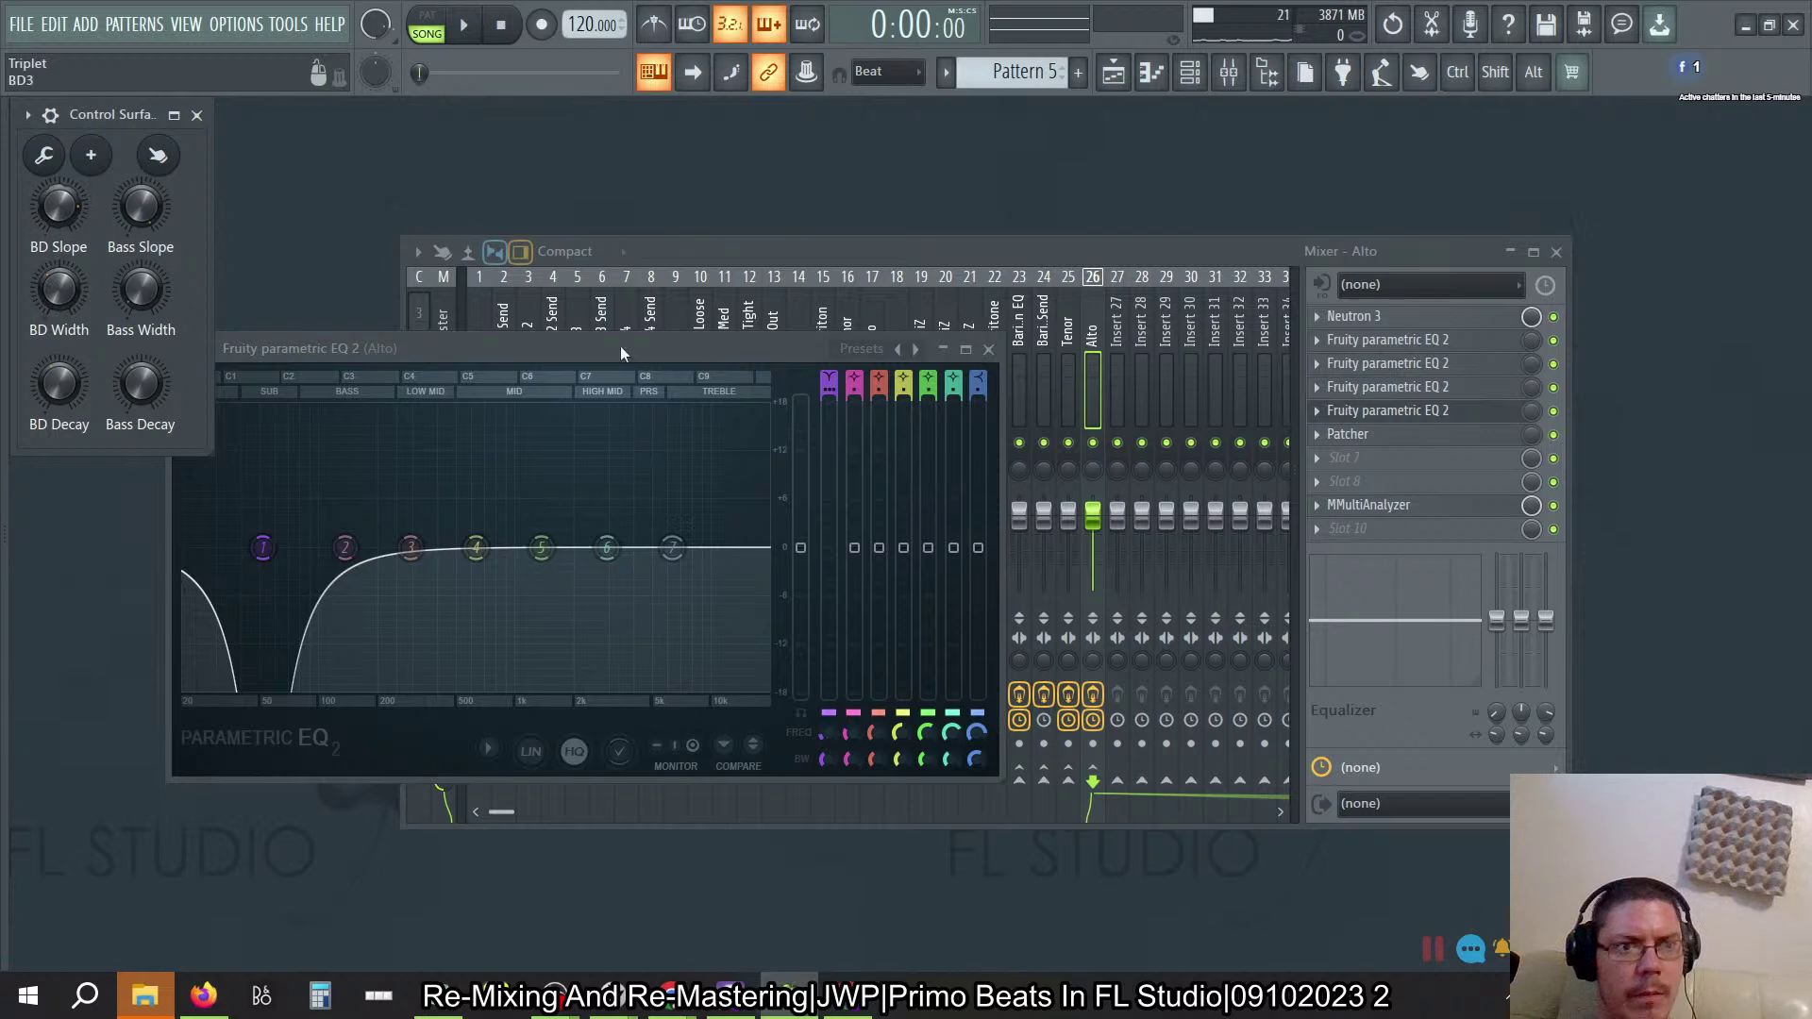
{"action": "left_click", "coordinate": [987, 350]}
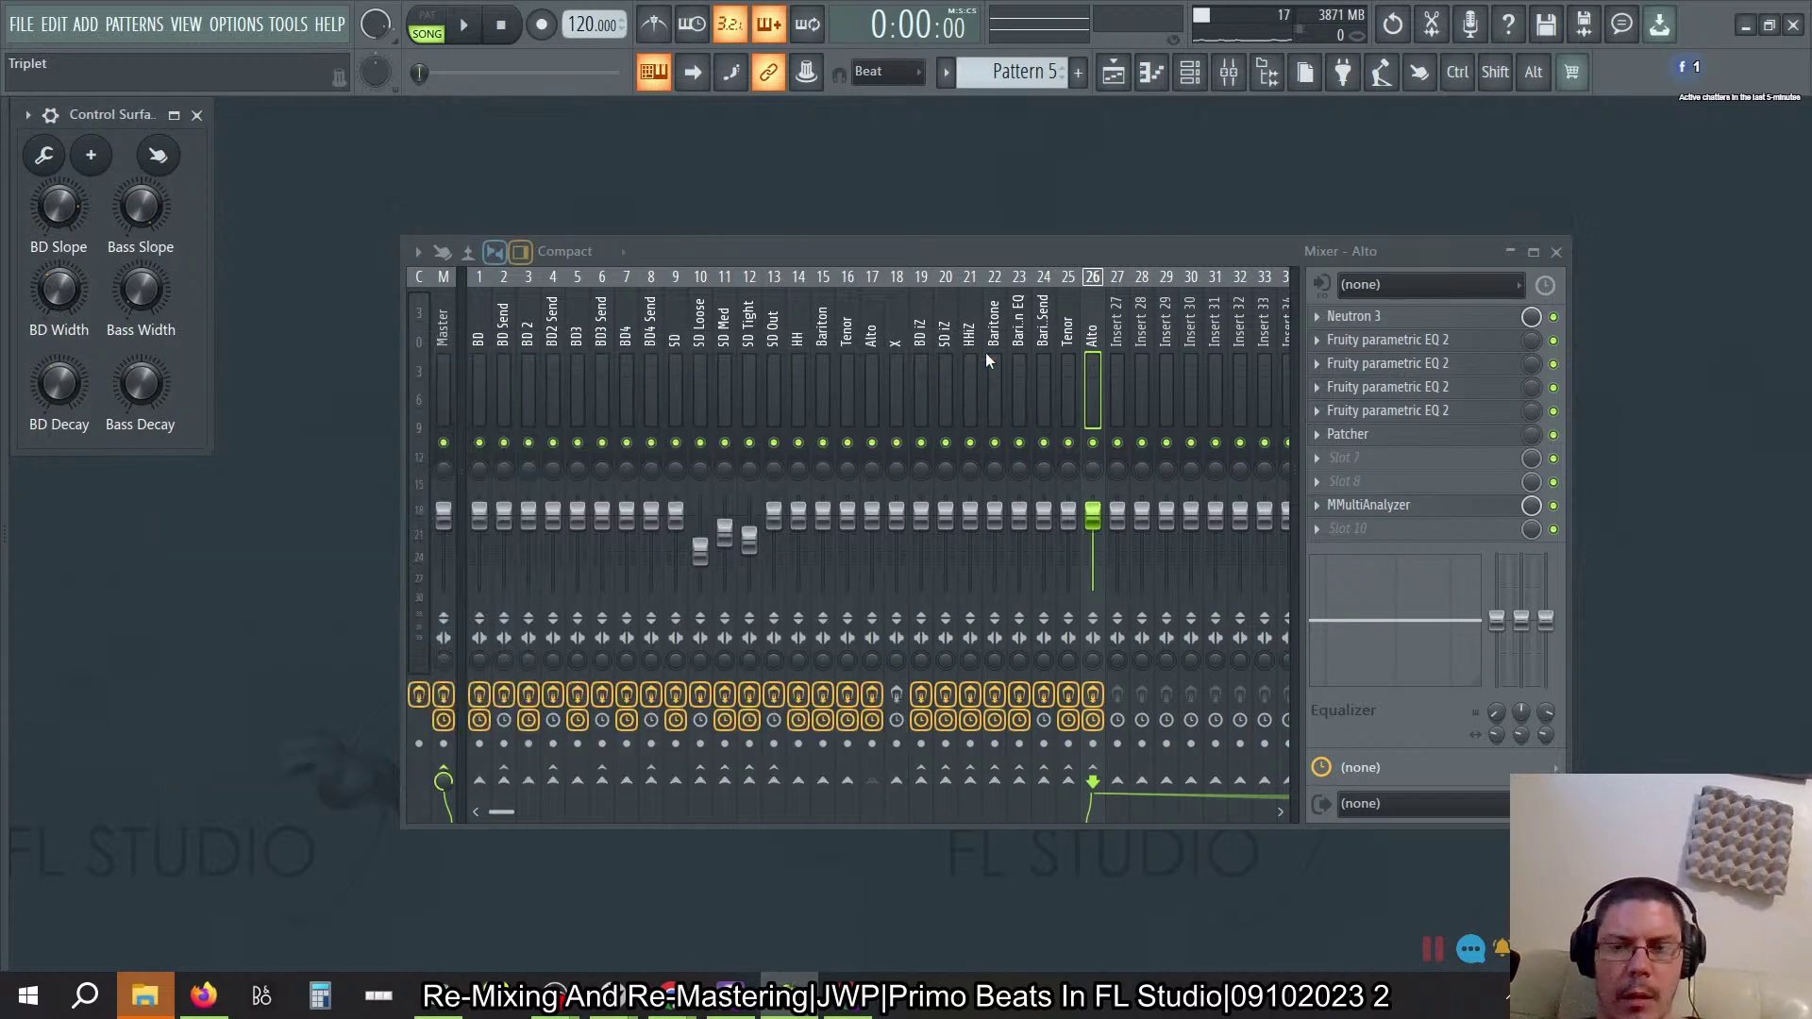
Step: Review the effect chains on the mixer tracks from Insert 27 back to BD4 Send, finishing on Tenor track 25
{"action": "left_click", "coordinate": [1128, 341]}
{"action": "left_click", "coordinate": [1066, 336]}
{"action": "left_click", "coordinate": [1030, 336]}
{"action": "left_click", "coordinate": [1019, 337]}
{"action": "left_click", "coordinate": [995, 339]}
{"action": "left_click", "coordinate": [982, 345]}
{"action": "left_click", "coordinate": [921, 342]}
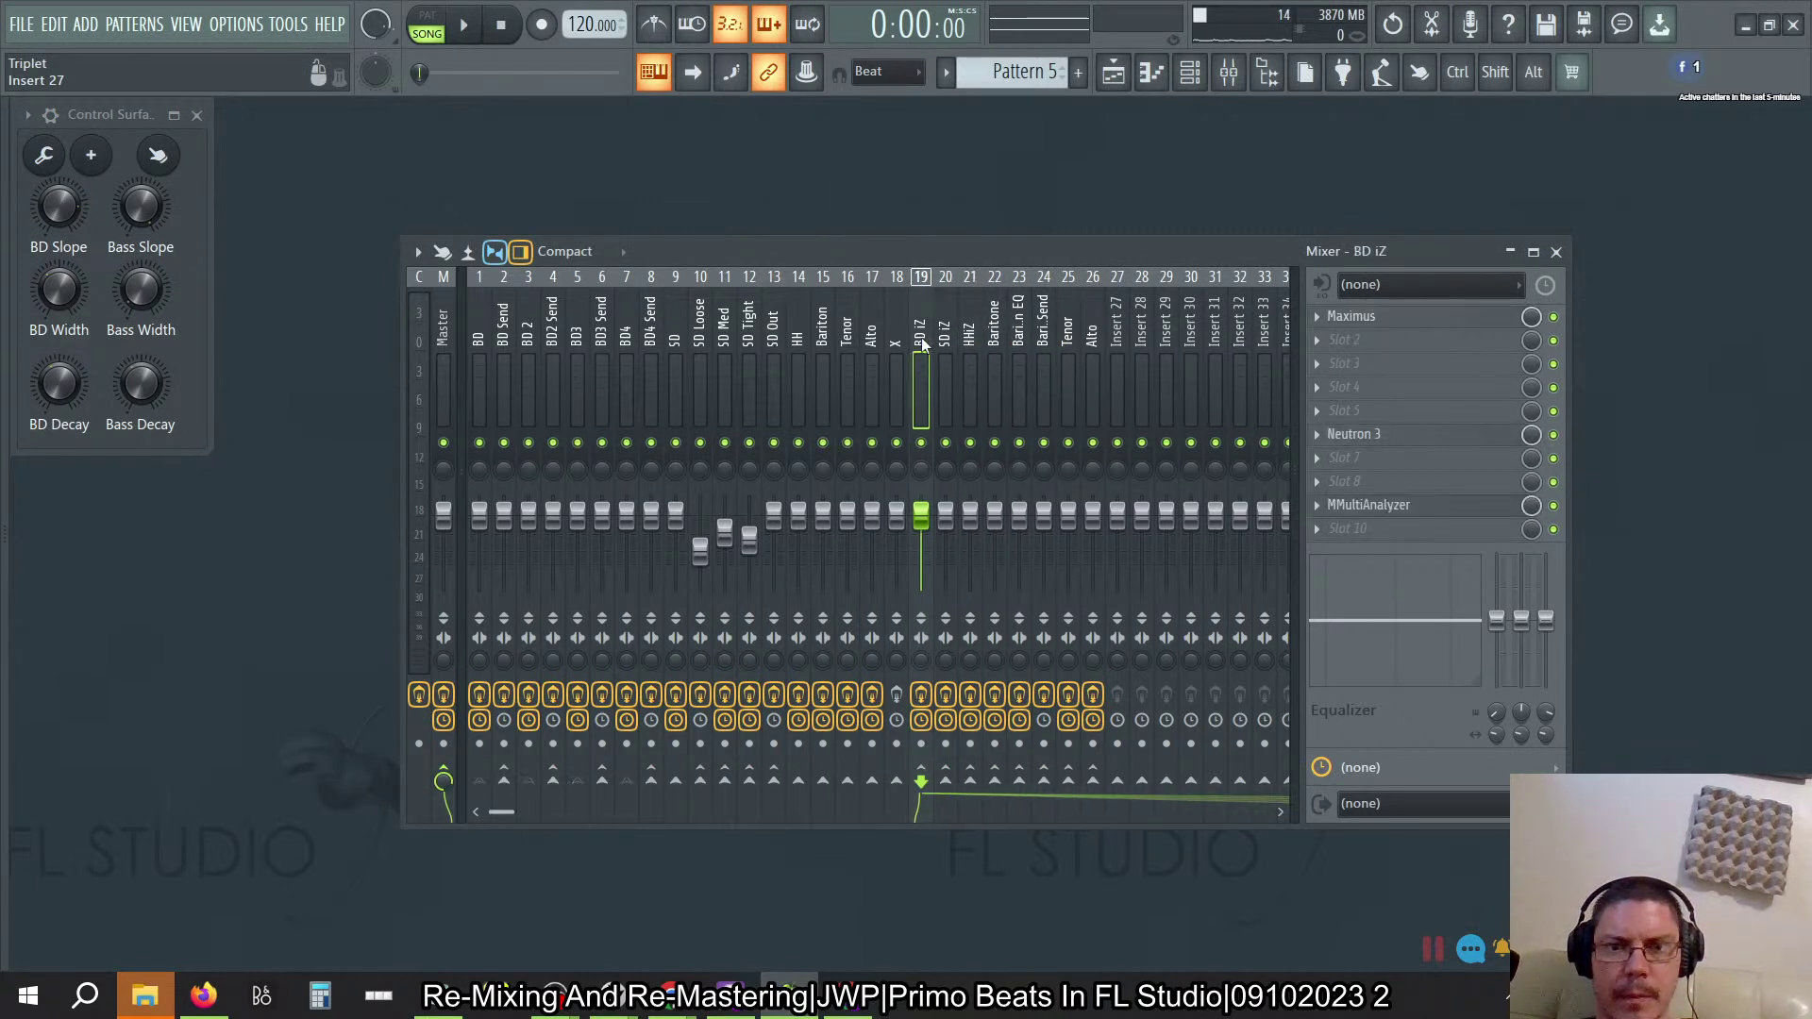
{"action": "left_click", "coordinate": [846, 347]}
{"action": "left_click", "coordinate": [774, 345]}
{"action": "left_click", "coordinate": [749, 345]}
{"action": "left_click", "coordinate": [653, 345]}
{"action": "left_click", "coordinate": [844, 330]}
{"action": "left_click", "coordinate": [1067, 330]}
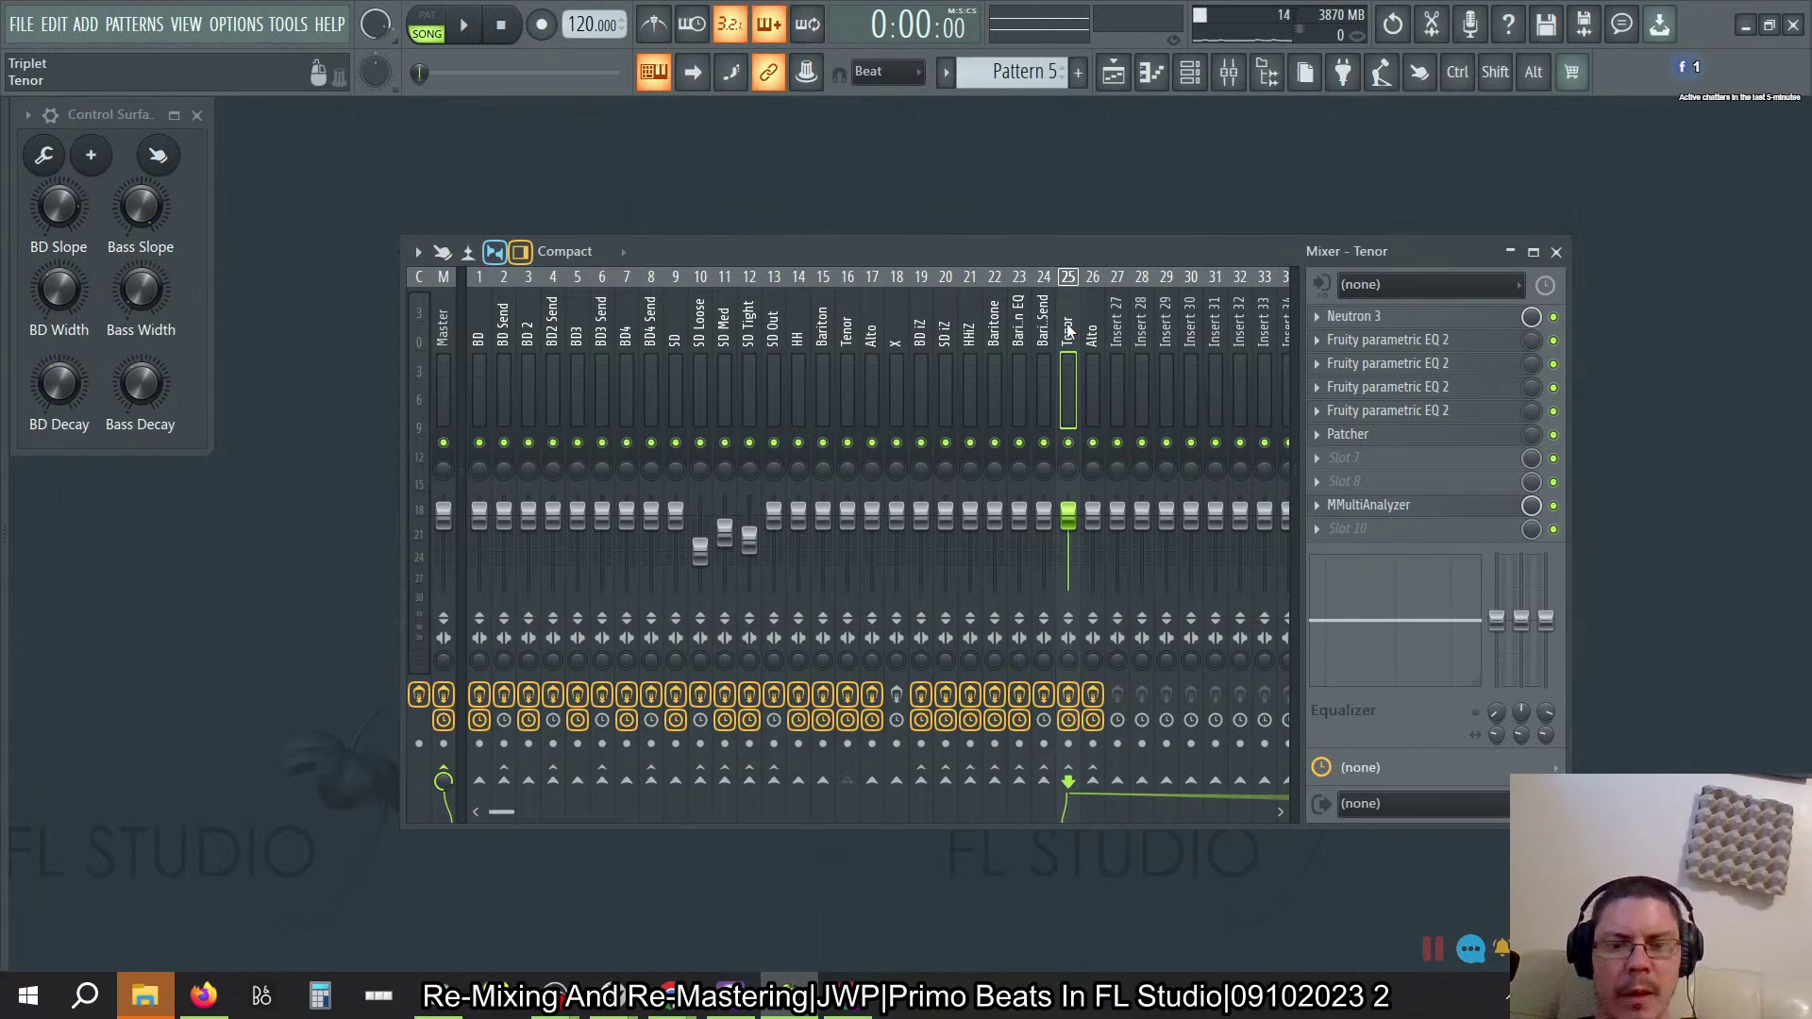
Step: Switch to Firefox to check the BandLab live show, and return to FL Studio
{"action": "key", "text": "alt+Tab"}
{"action": "key", "text": "alt+Tab"}
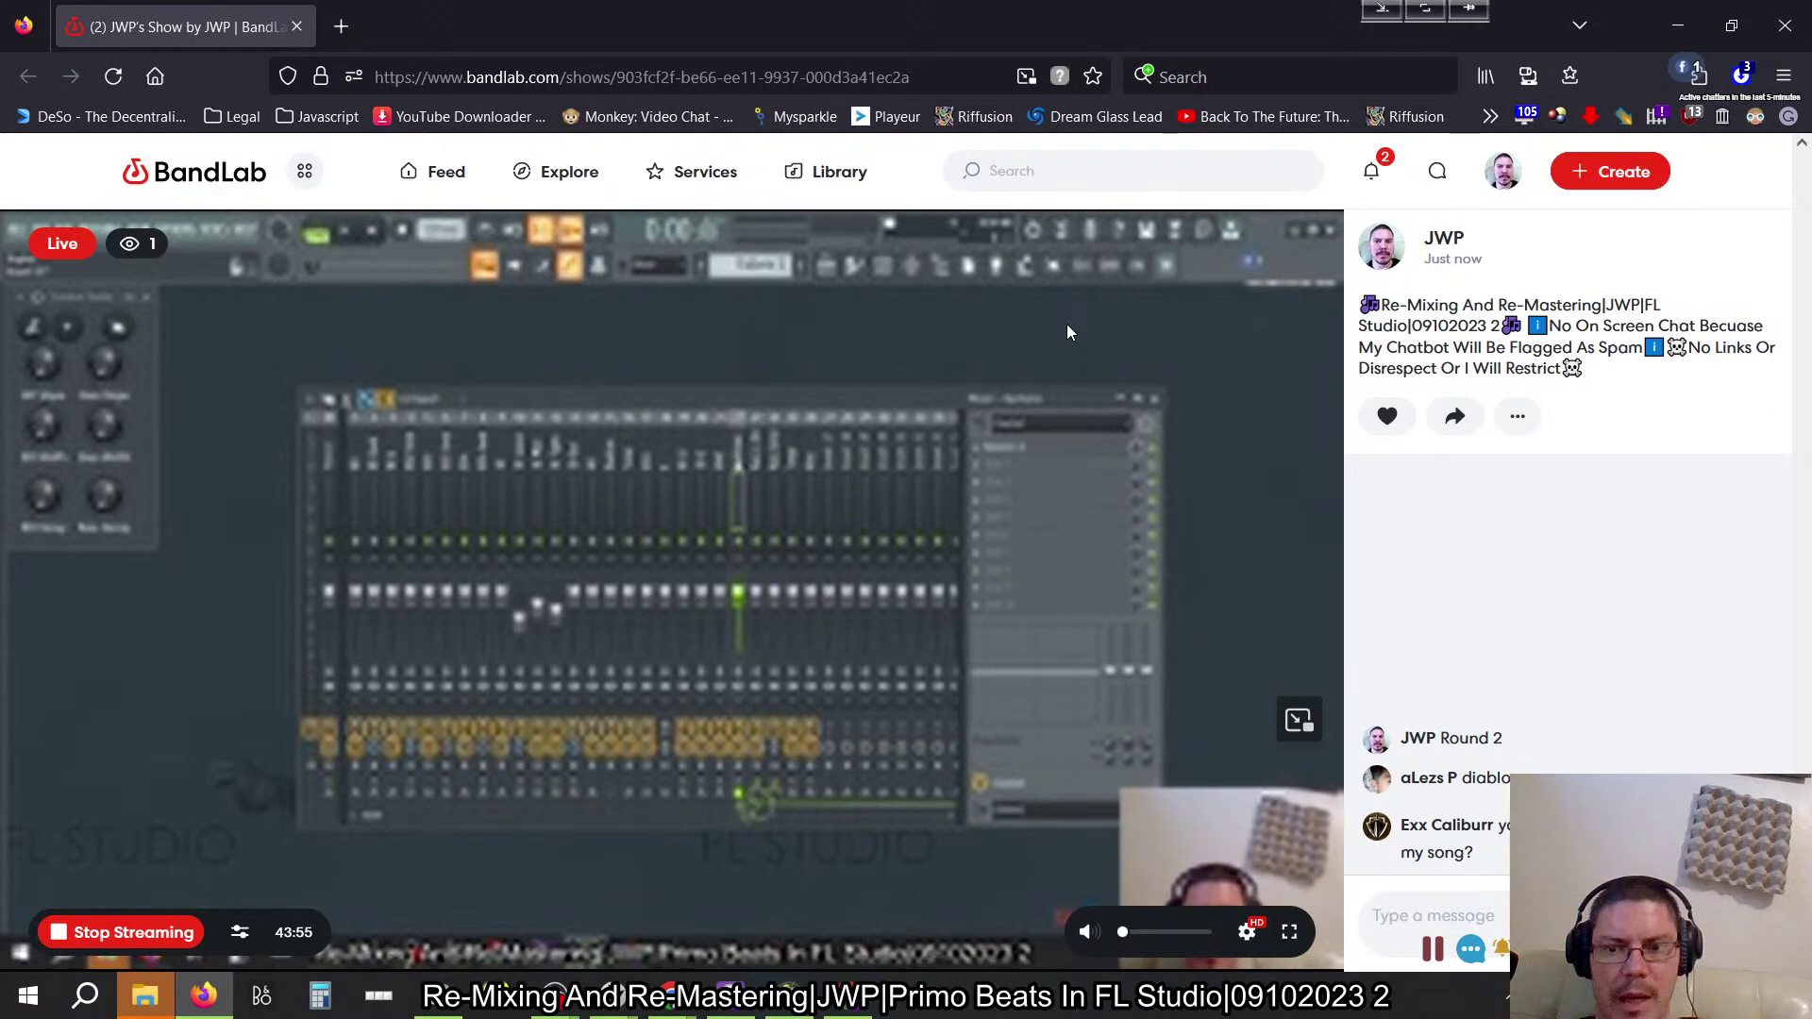
{"action": "key", "text": "alt+Tab"}
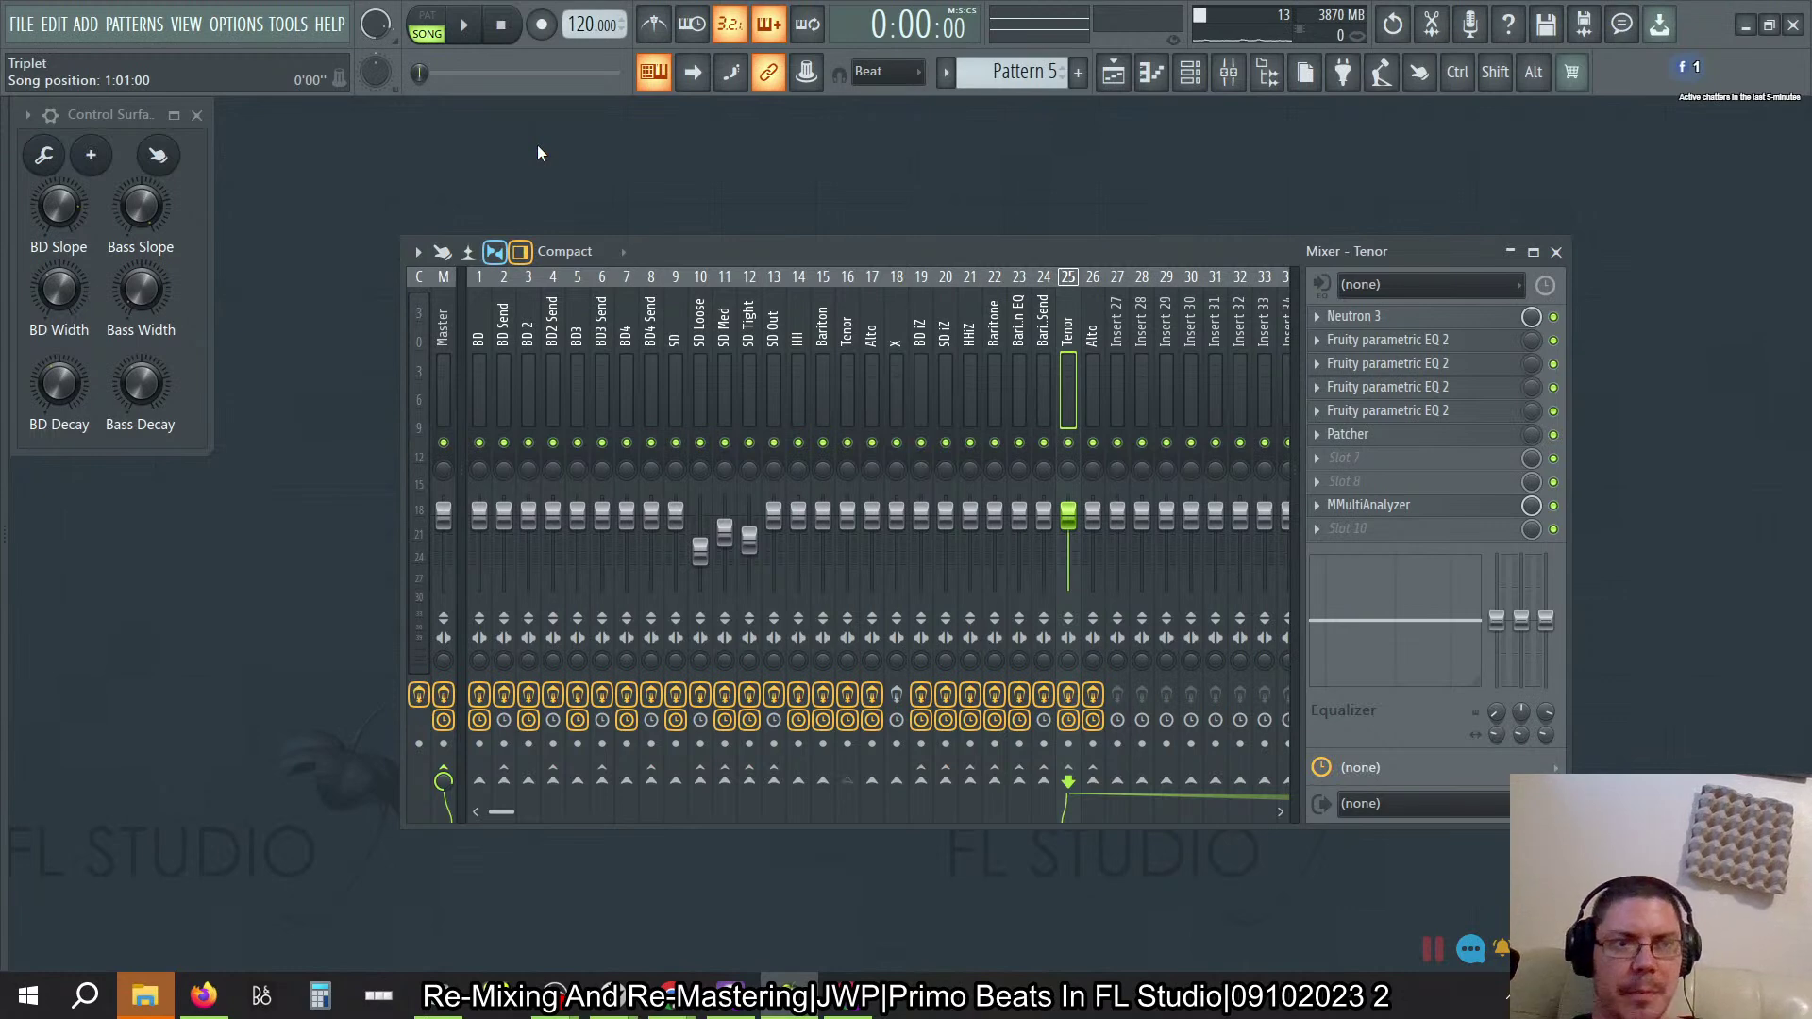
Step: Play the song from the start to hear the mix, stop playback, and close the mixer
{"action": "left_click", "coordinate": [470, 26]}
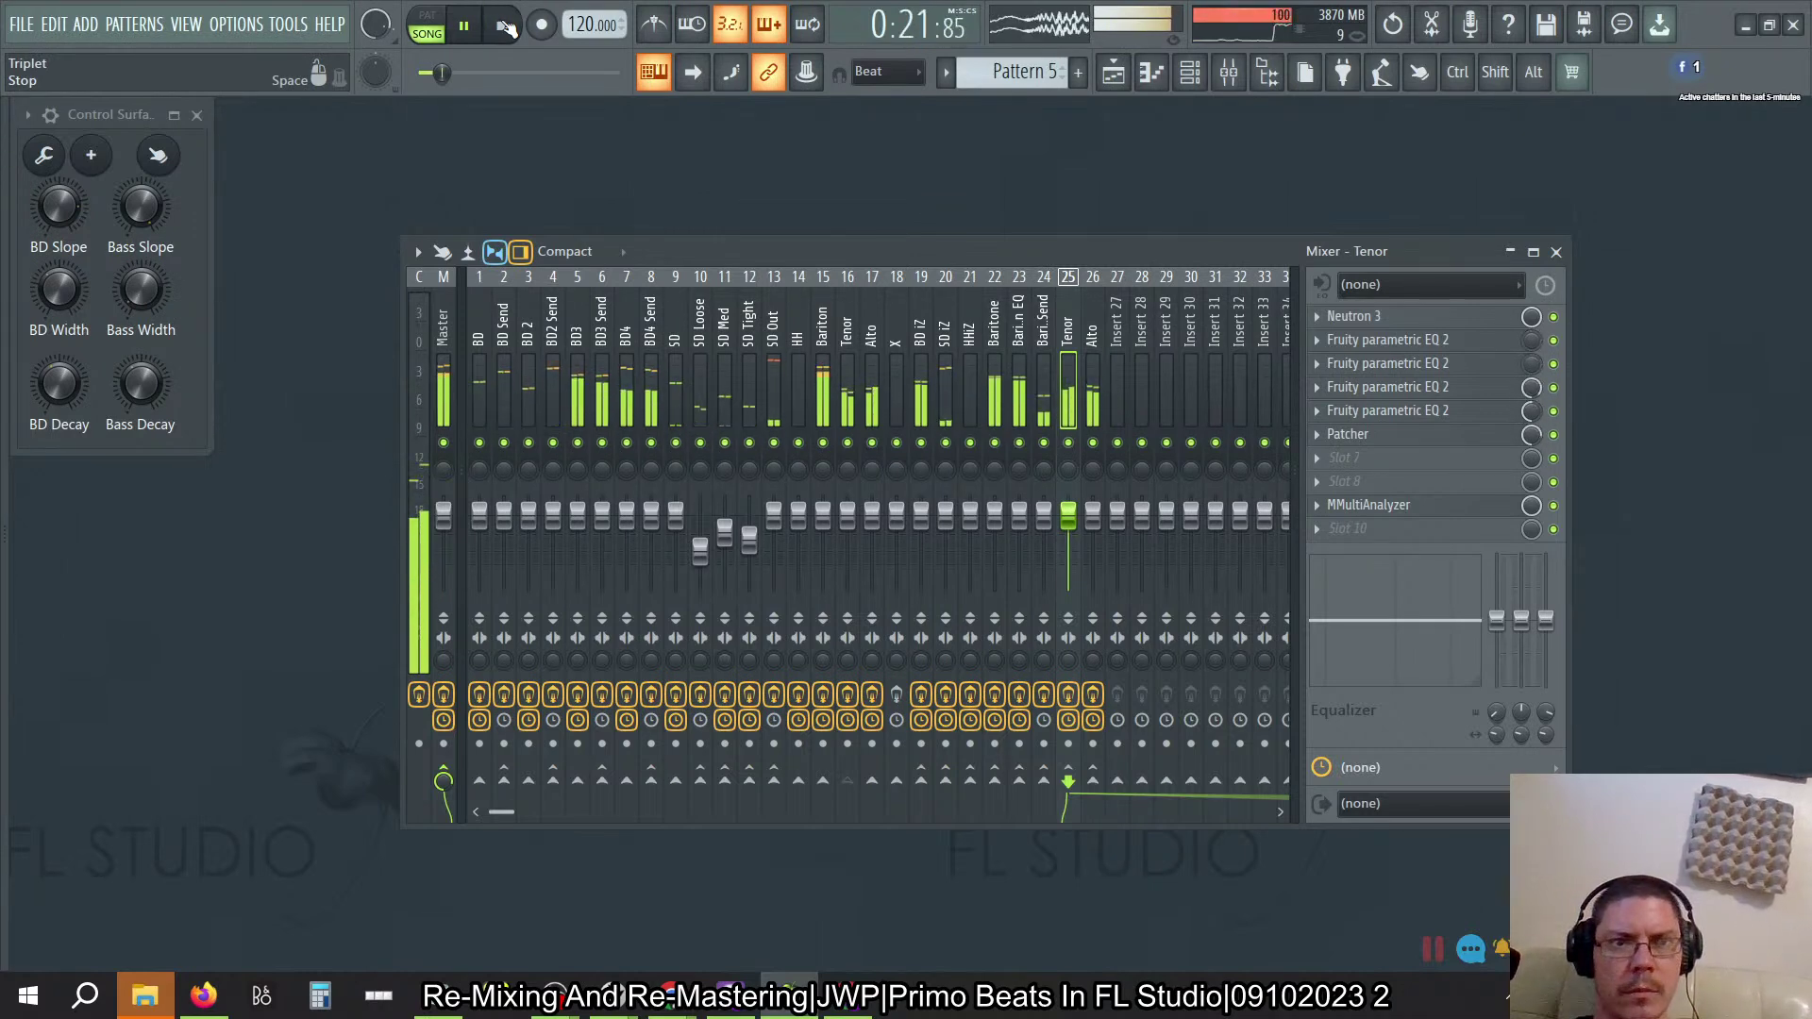
{"action": "left_click", "coordinate": [507, 26]}
{"action": "left_click", "coordinate": [1556, 252]}
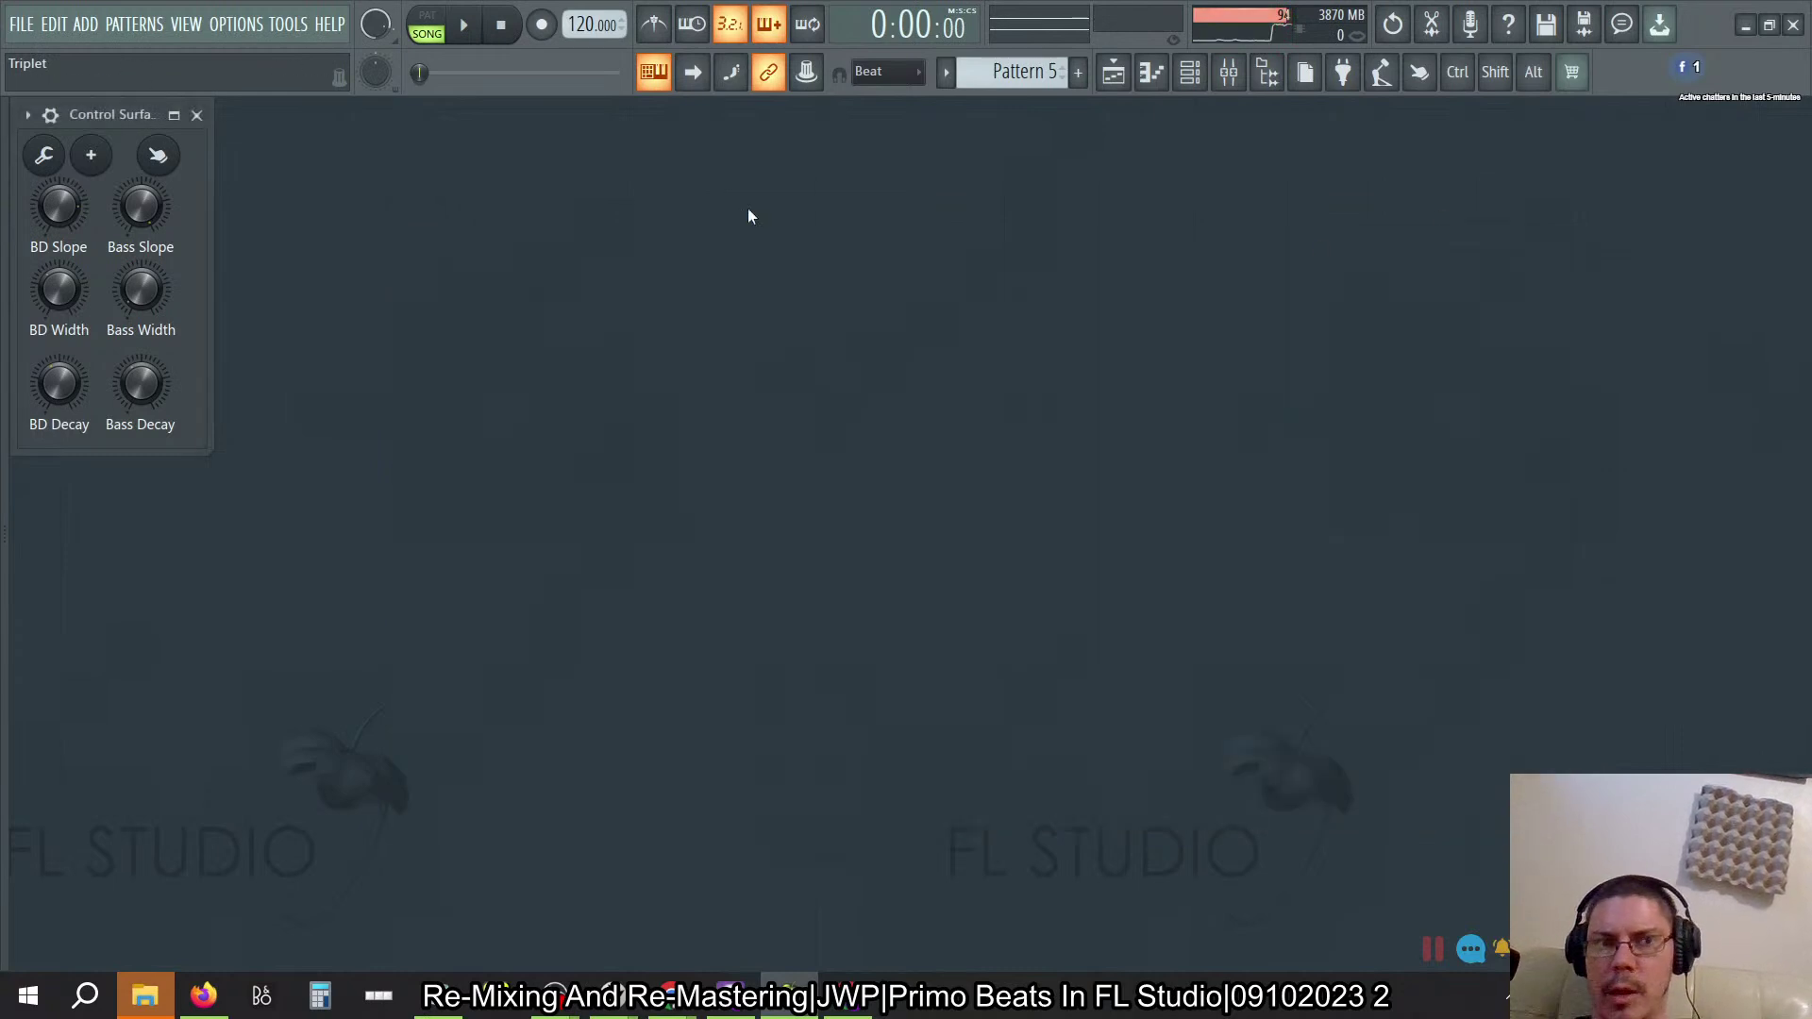
Step: Save the Triplet project and check the BandLab live show in Firefox before returning to FL Studio
{"action": "left_click", "coordinate": [23, 25]}
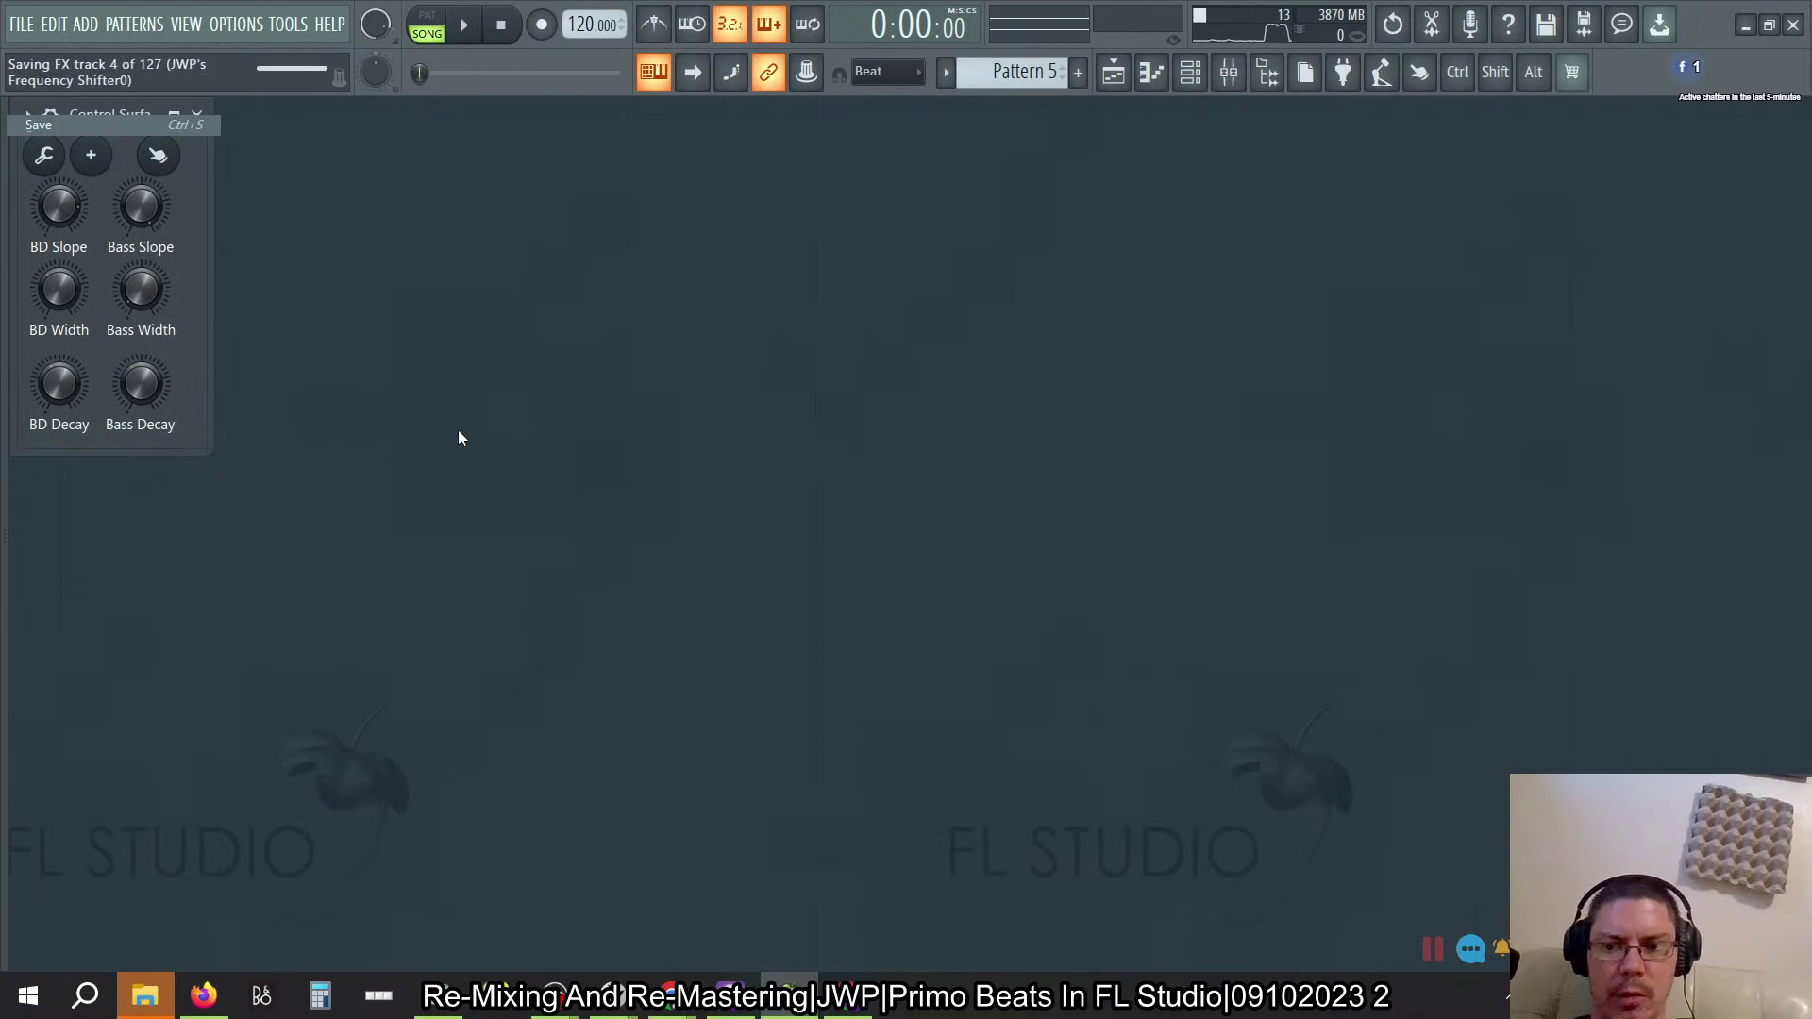
{"action": "key", "text": "alt+Tab"}
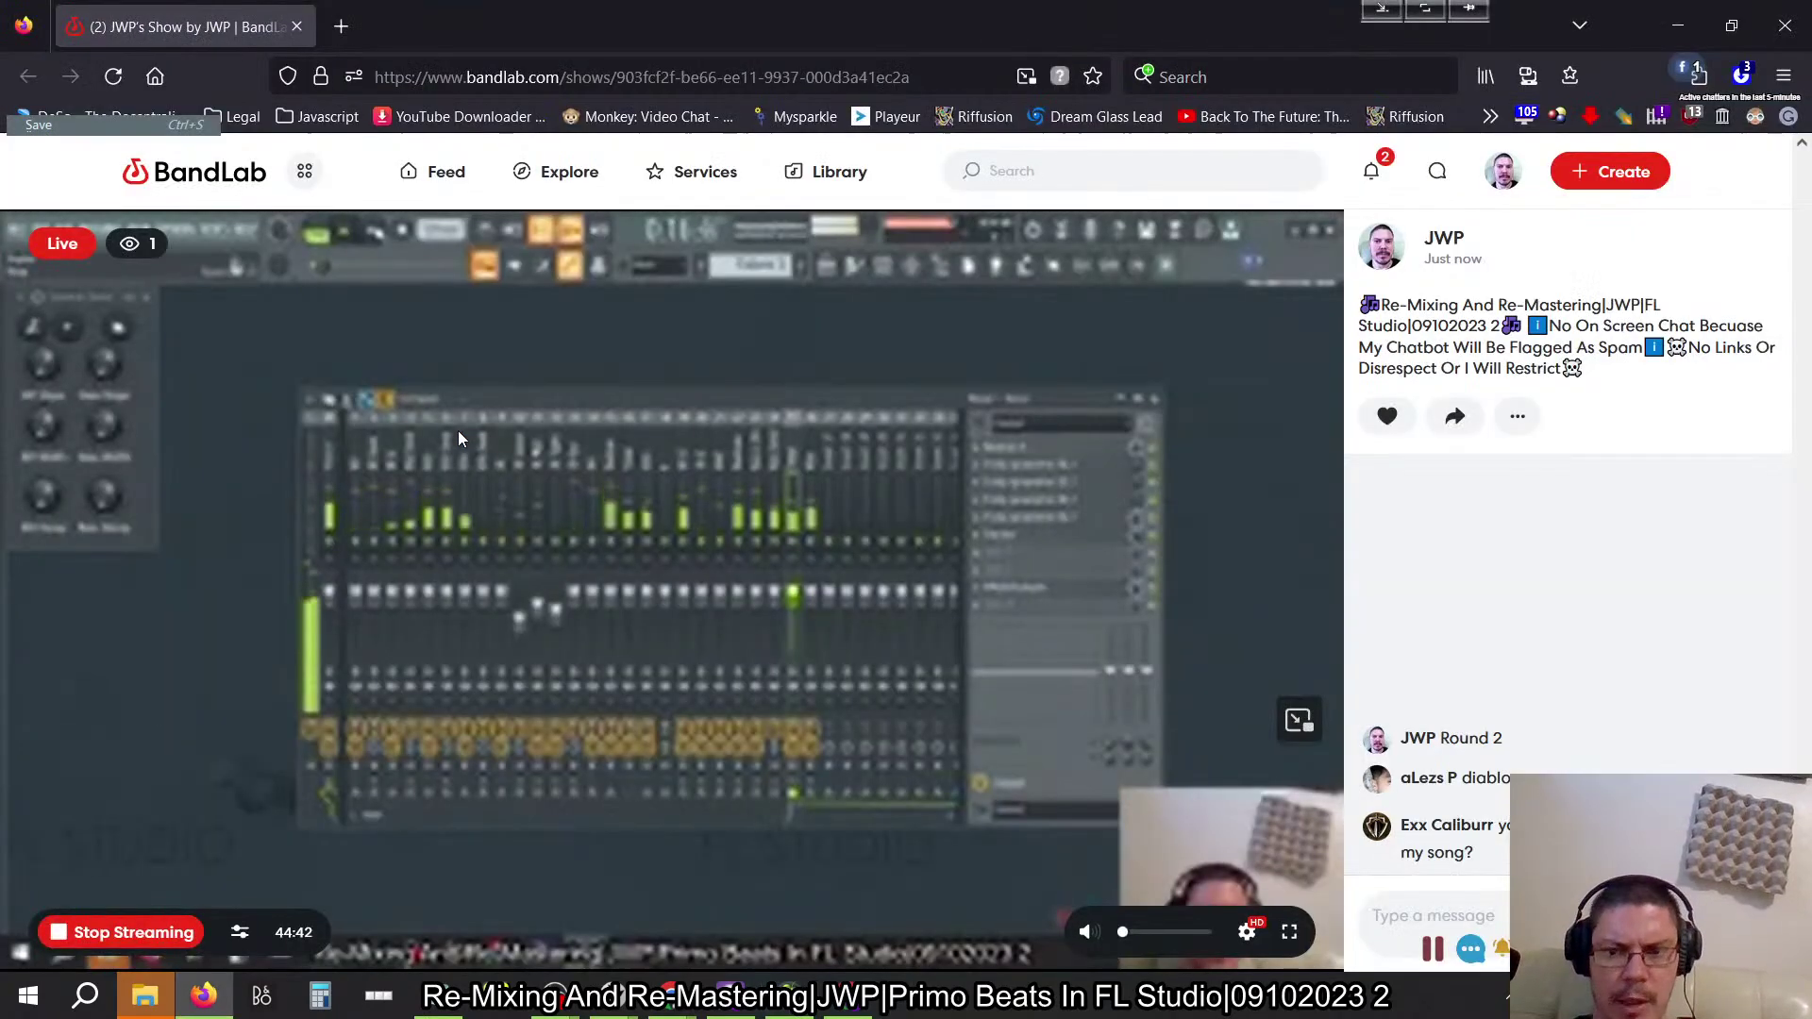
{"action": "key", "text": "alt+Tab"}
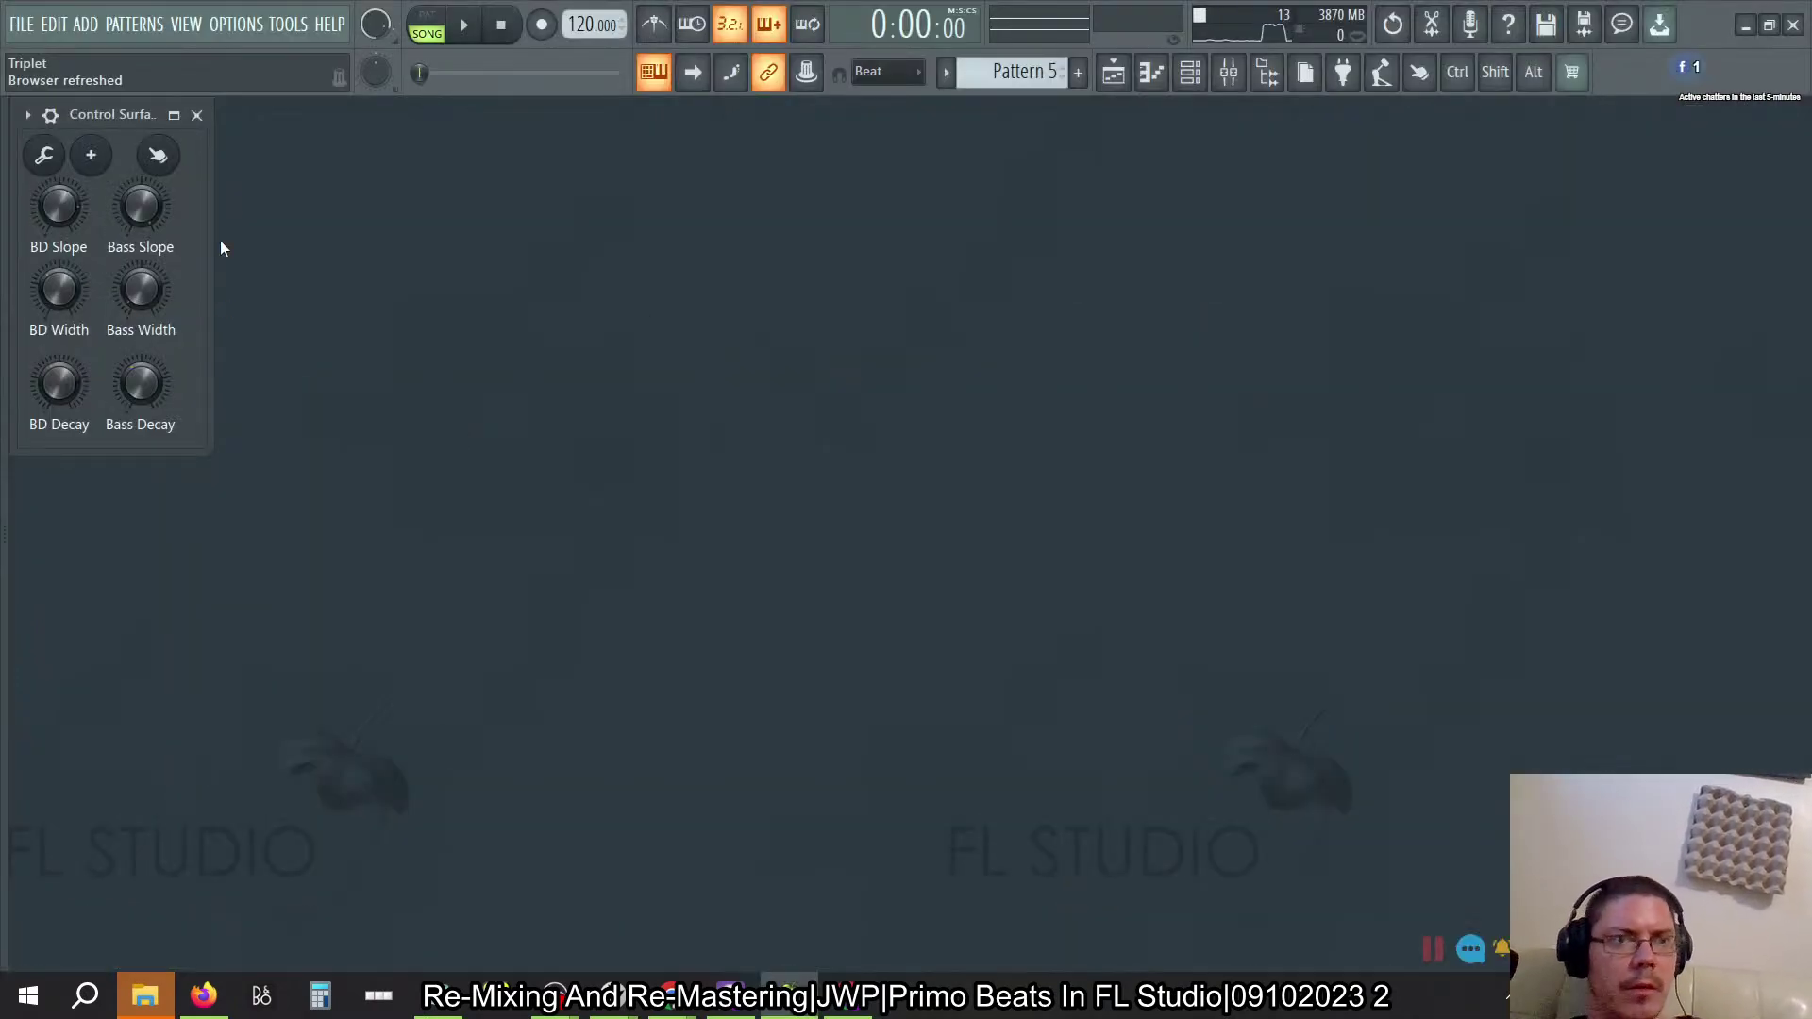
Step: Export the song as a wave file, overwriting Triplet-2023-E.wav in the Triplet folder, and render it with the current settings
{"action": "left_click", "coordinate": [24, 25]}
{"action": "mouse_move", "coordinate": [66, 259]}
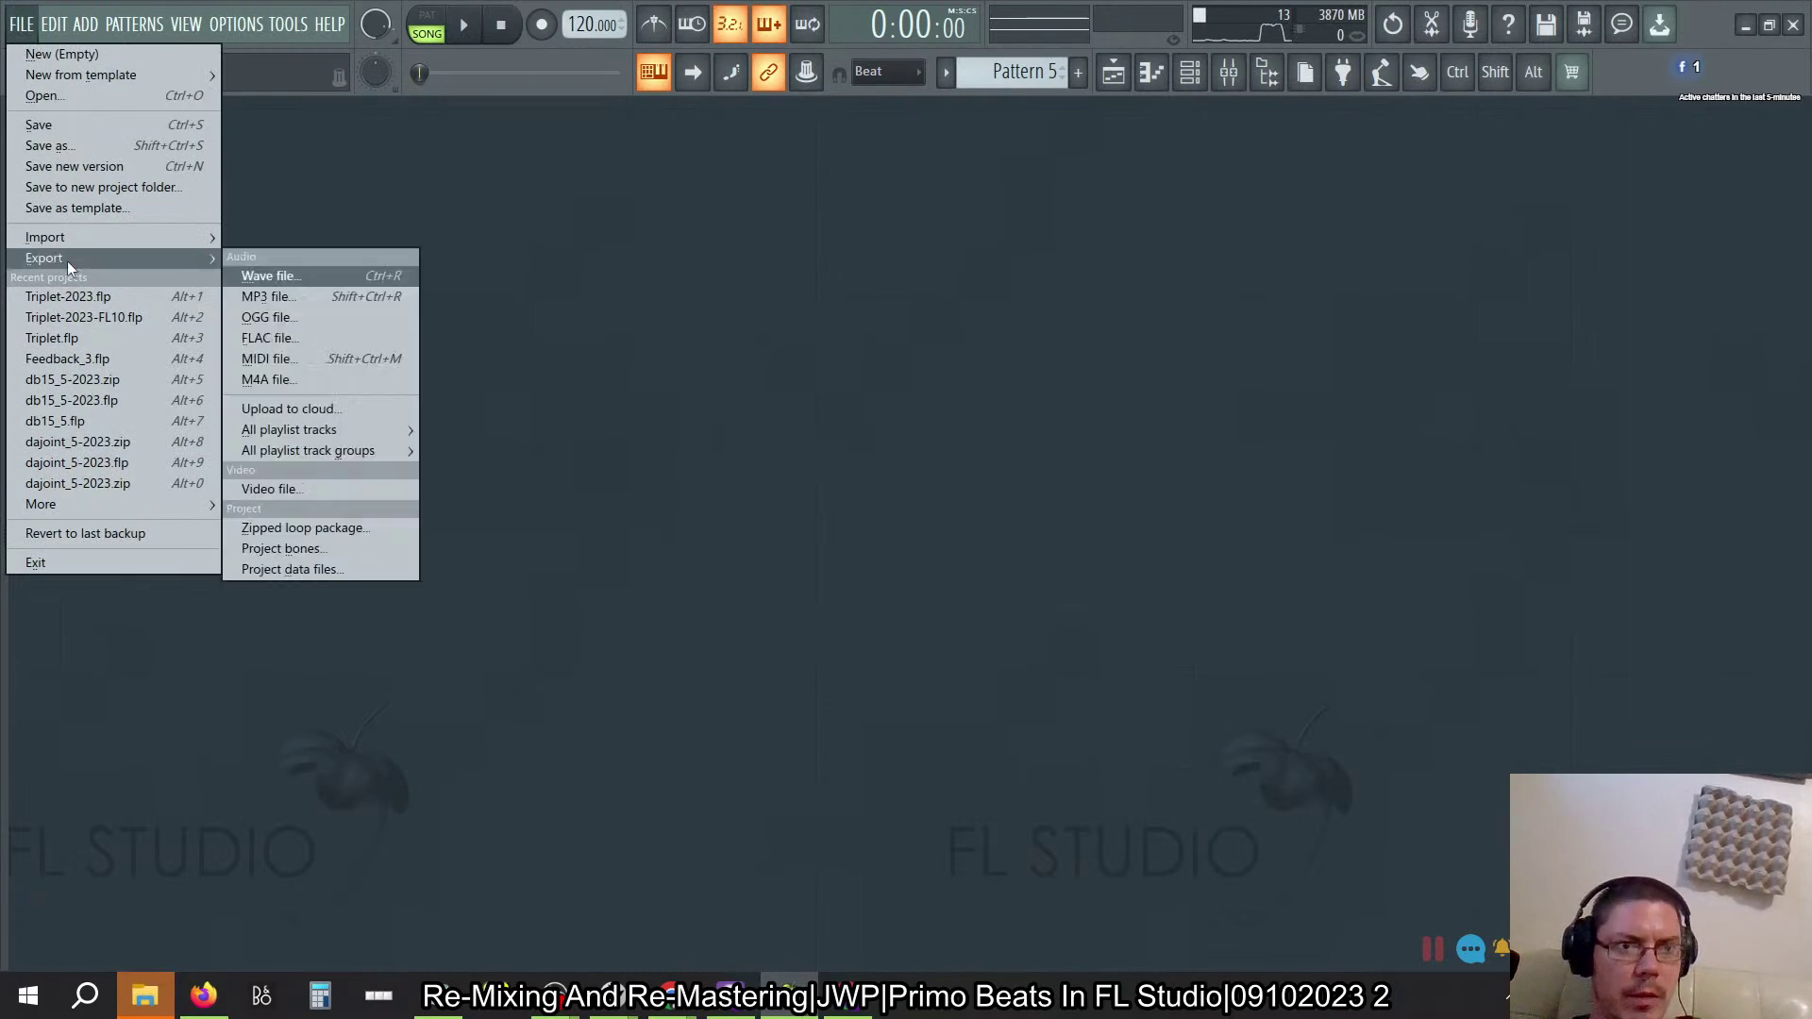
{"action": "left_click", "coordinate": [265, 275]}
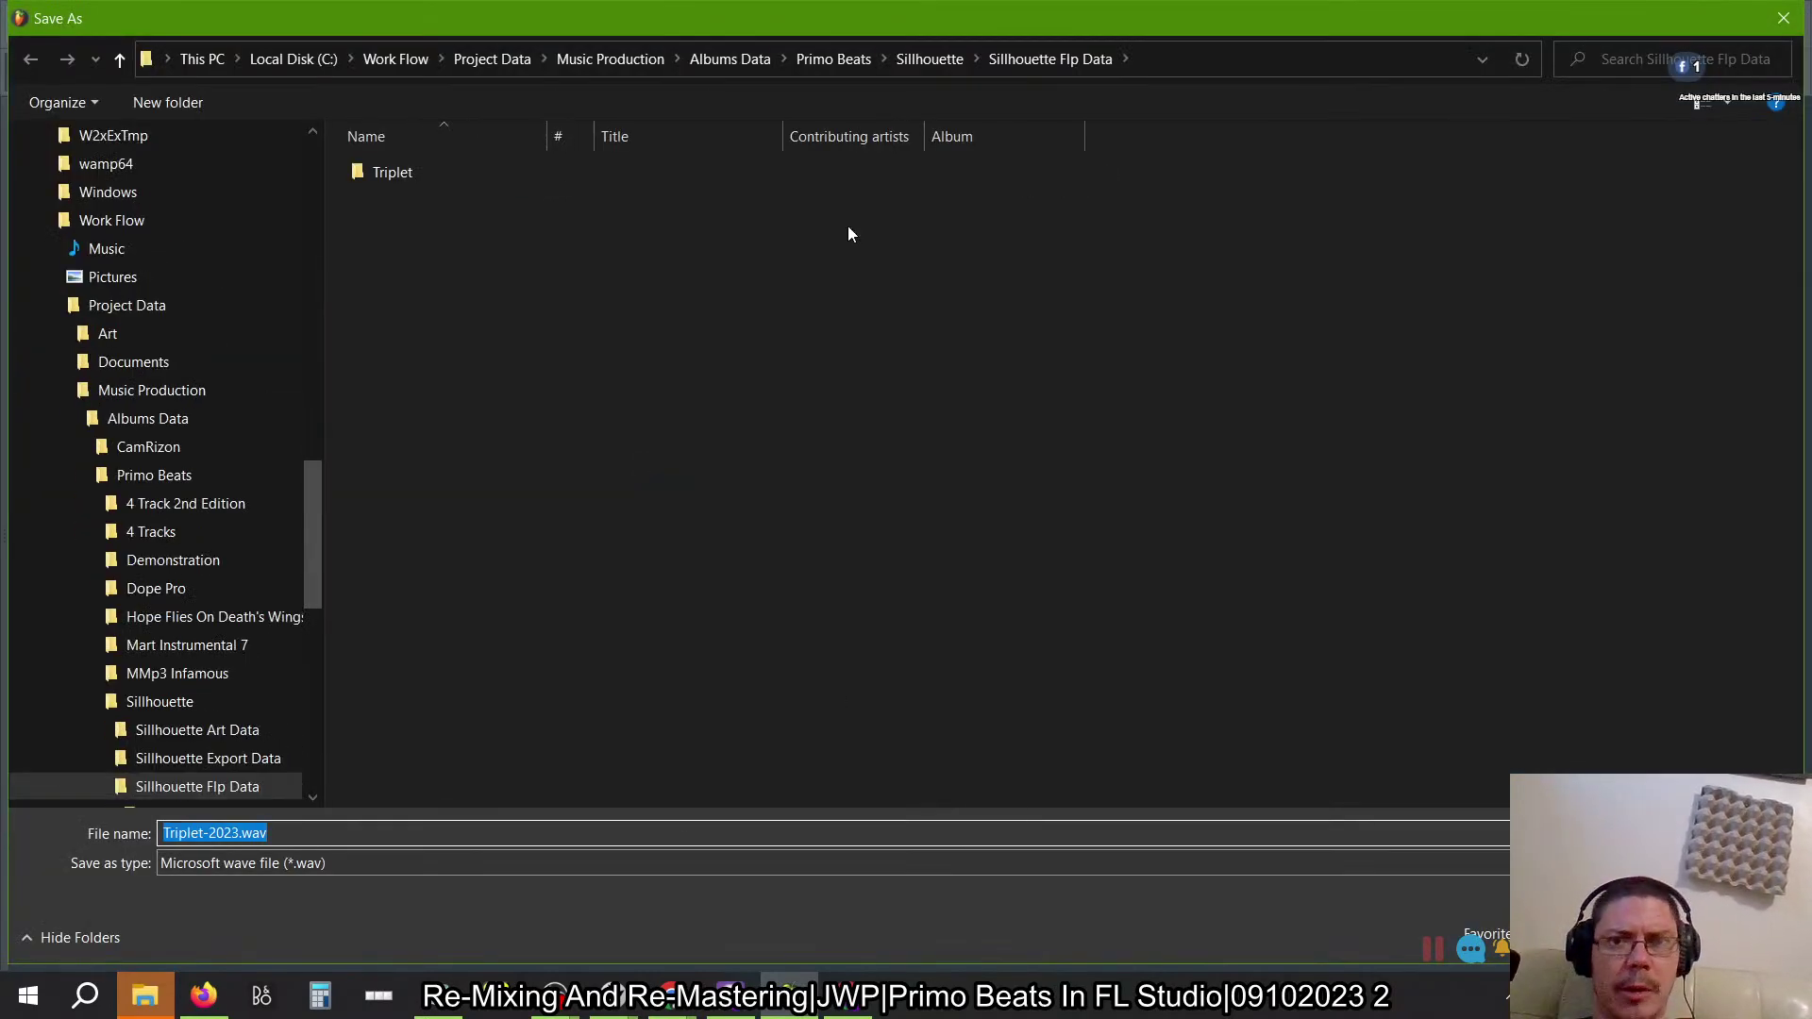
{"action": "double_click", "coordinate": [457, 168]}
{"action": "left_click", "coordinate": [540, 200]}
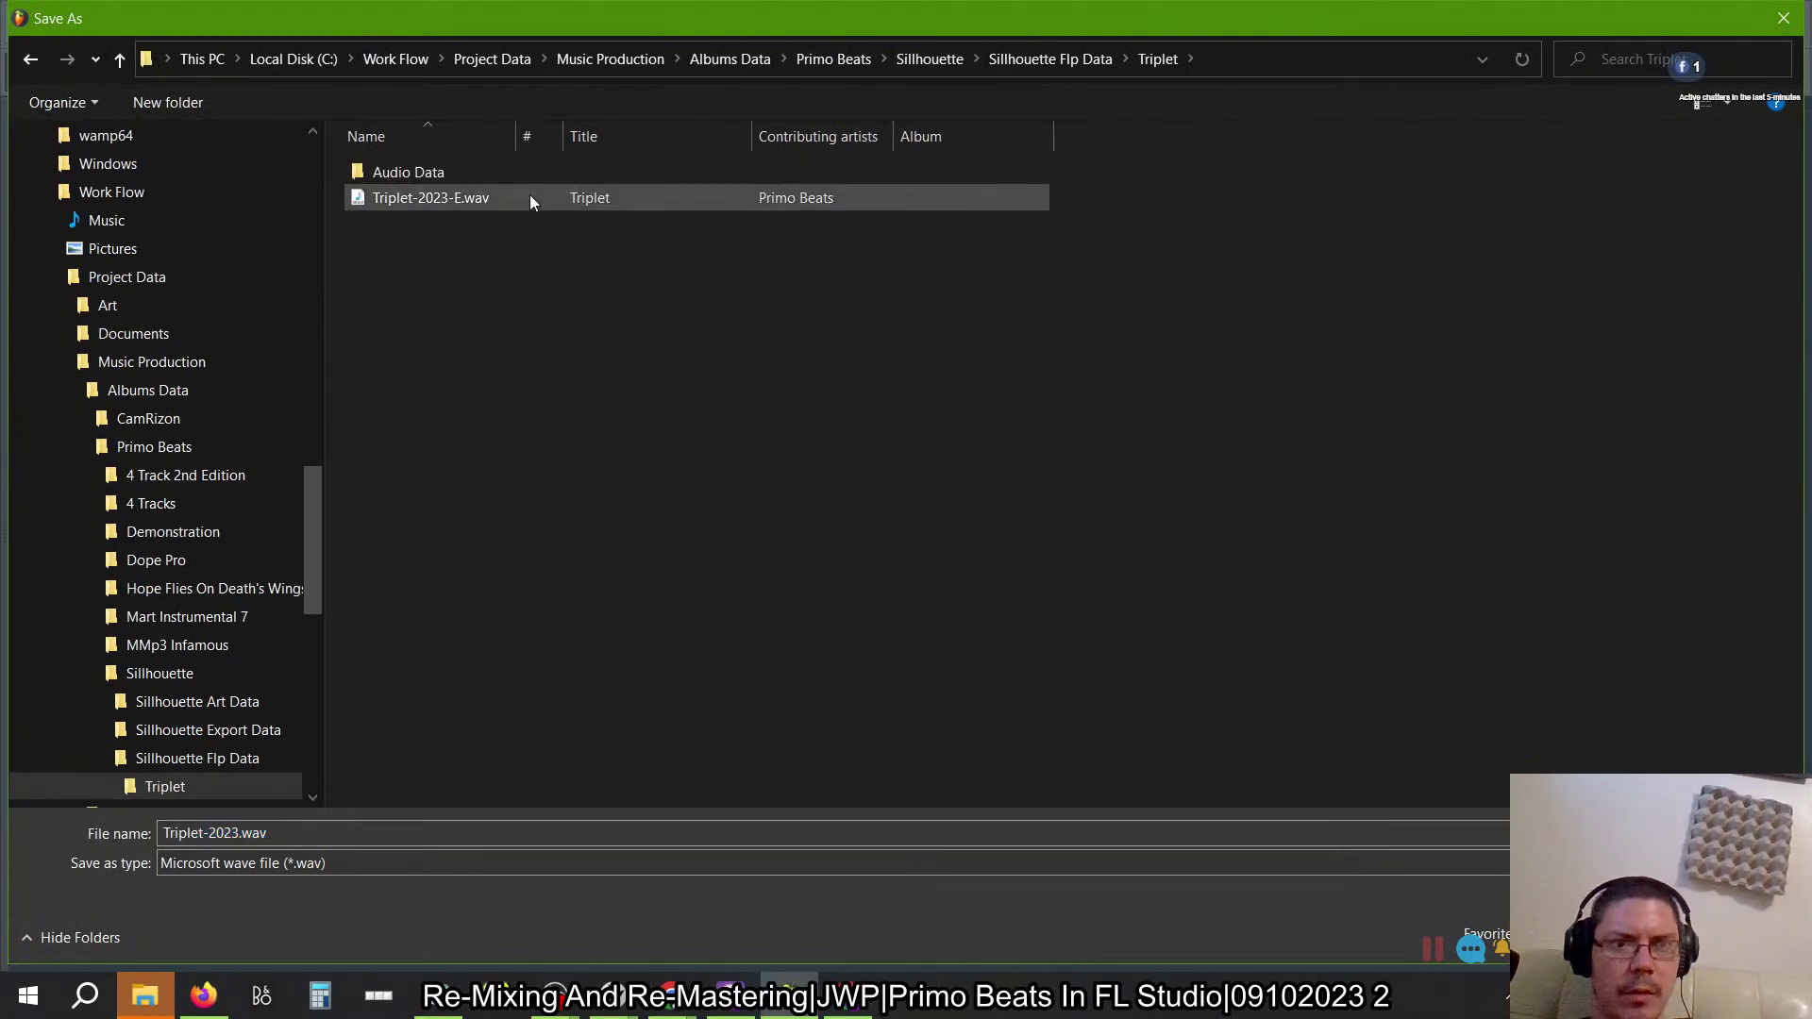
{"action": "key", "text": "Return"}
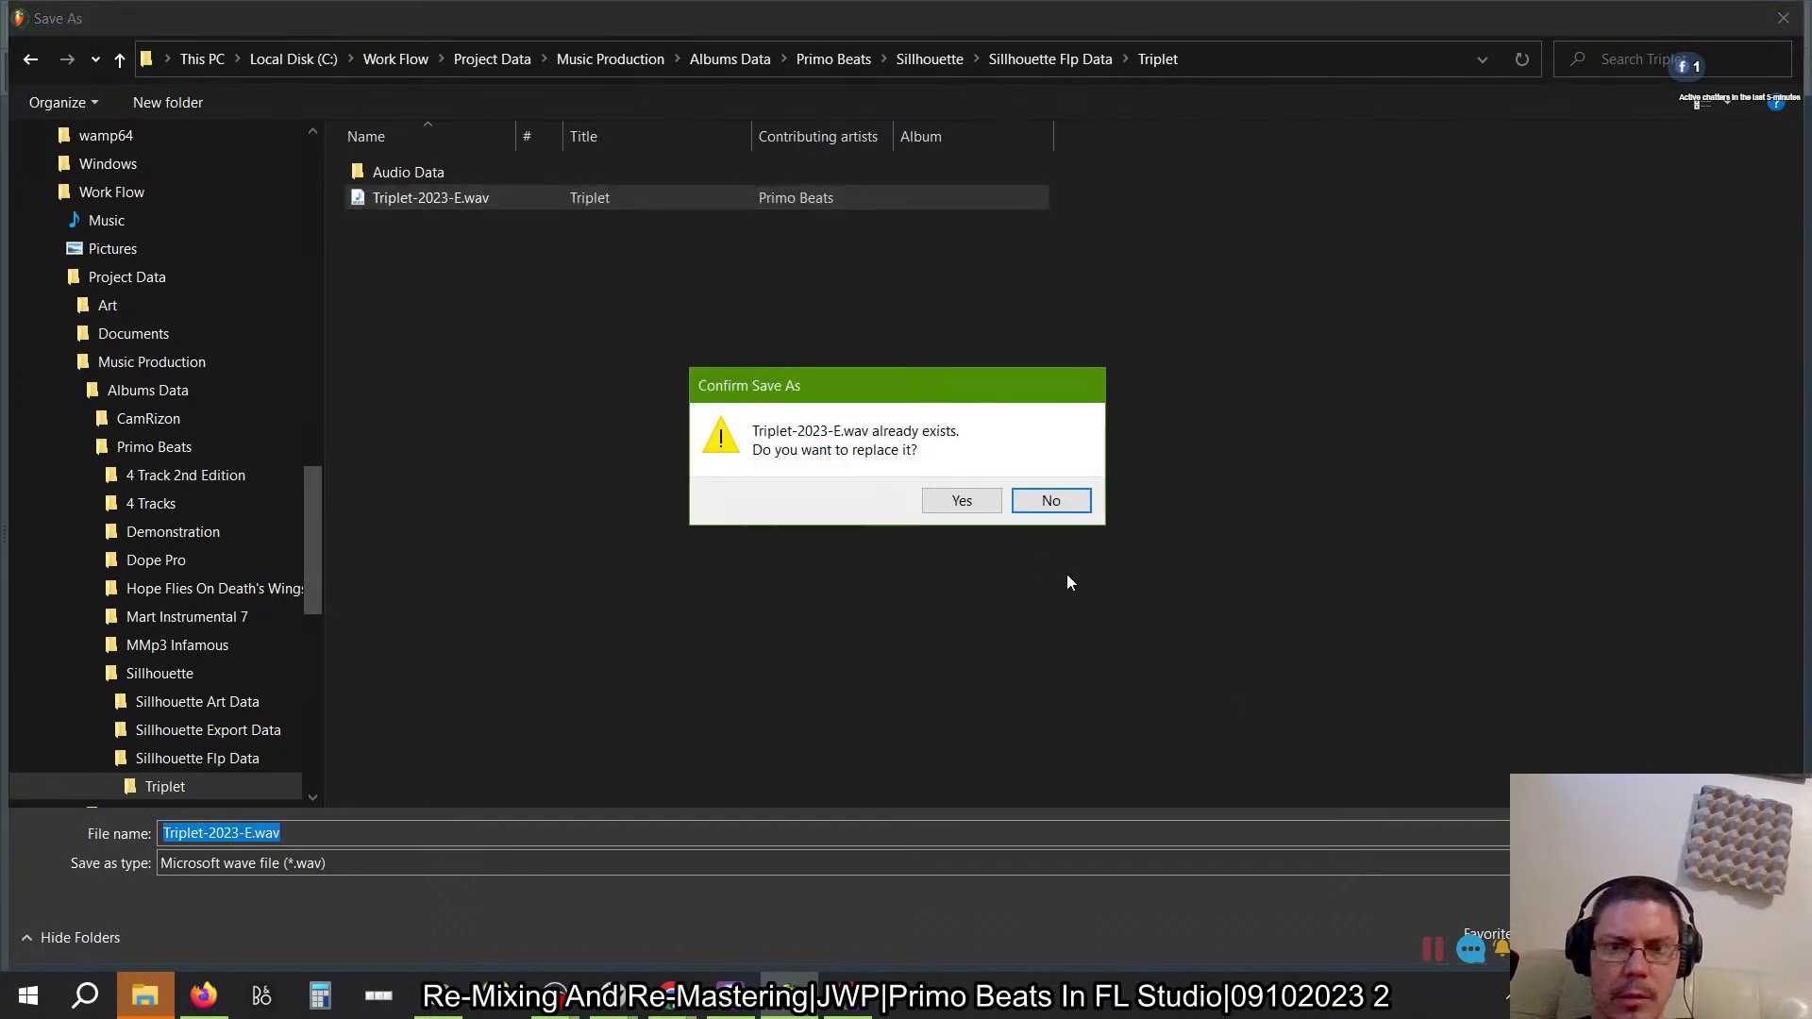
{"action": "left_click", "coordinate": [960, 497]}
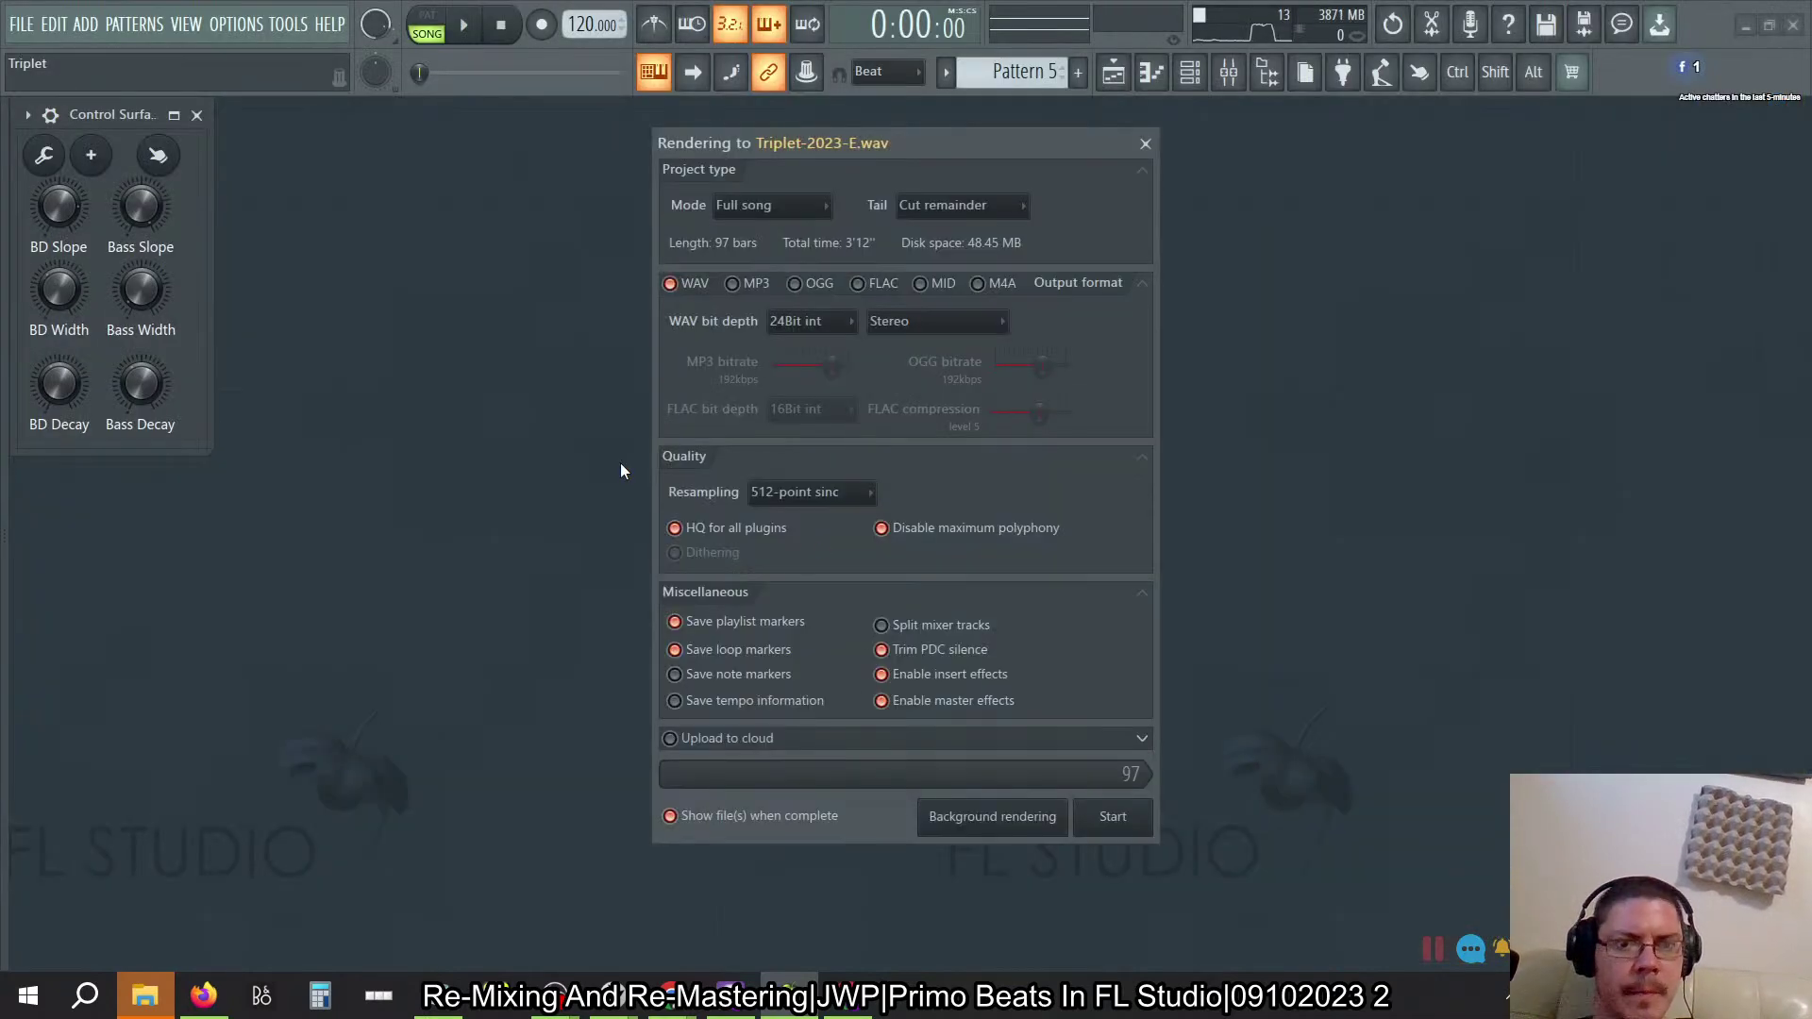
{"action": "left_click", "coordinate": [1114, 817]}
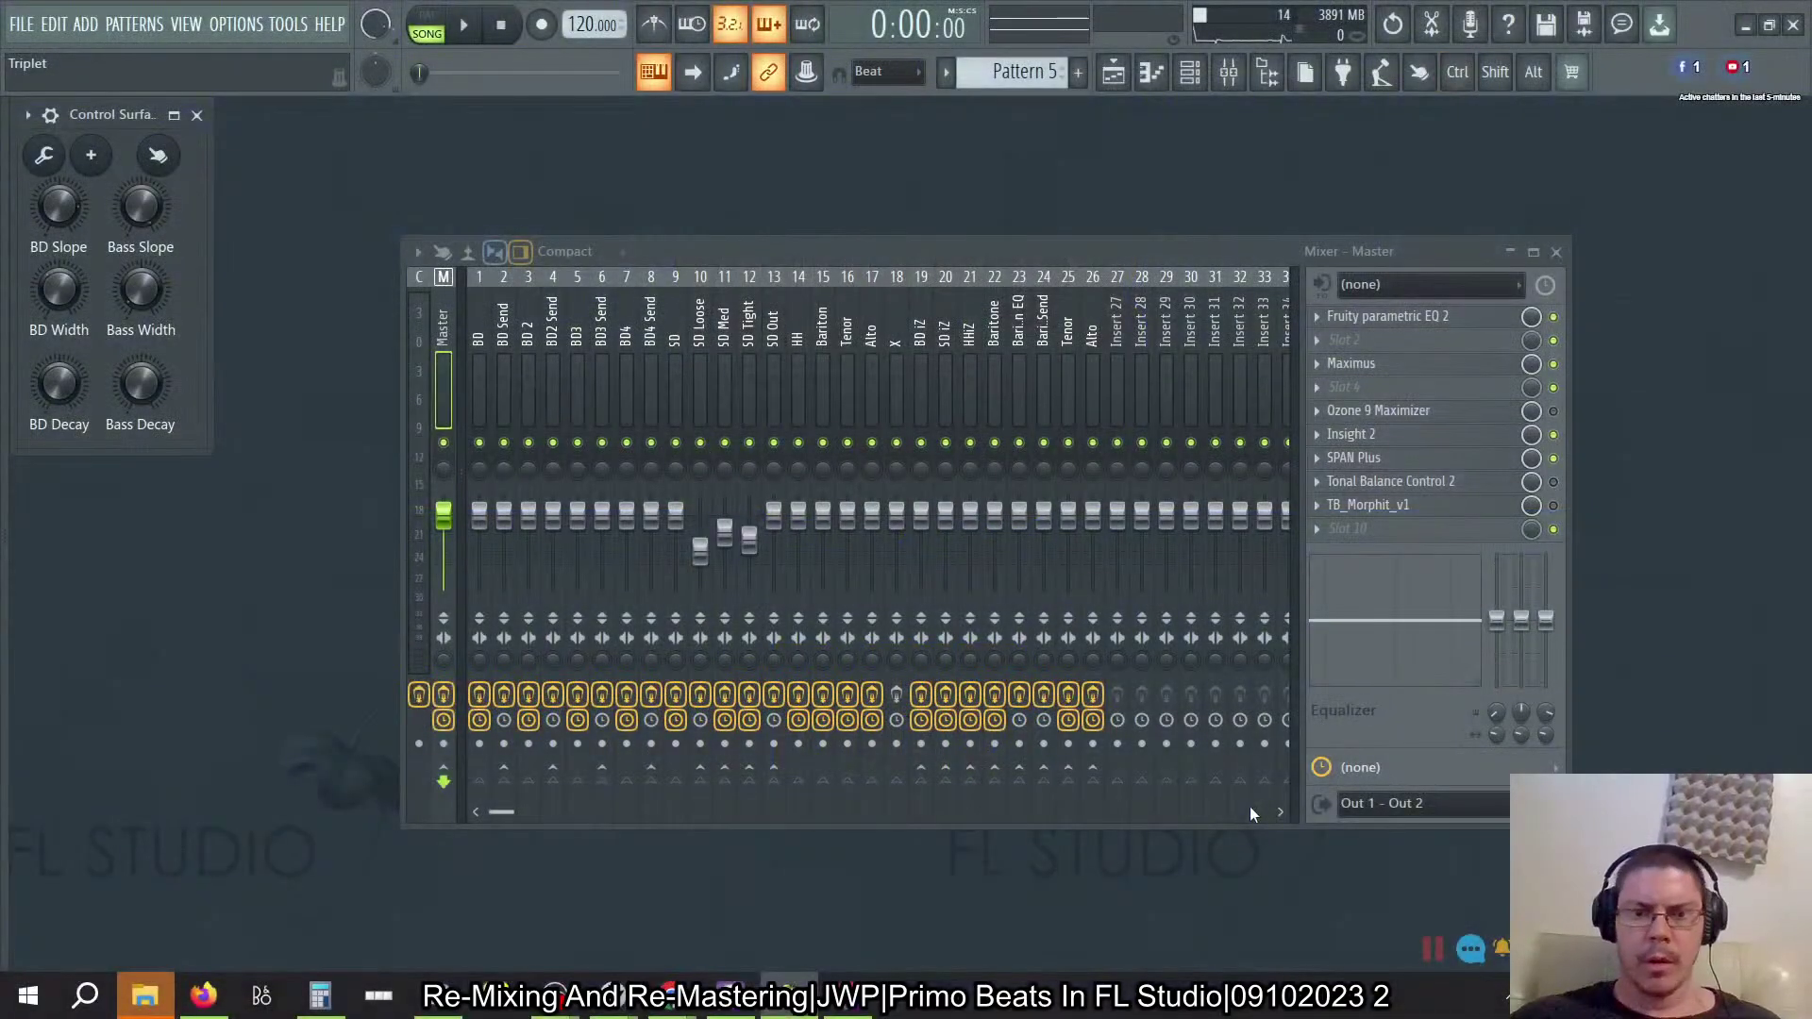
Step: Examine each of the four Fruity parametric EQ 2 effects on mixer track 23, Bariton EQ, closing each one after viewing
{"action": "left_click", "coordinate": [993, 302]}
{"action": "left_click", "coordinate": [928, 310]}
{"action": "left_click", "coordinate": [993, 309]}
{"action": "left_click", "coordinate": [1017, 314]}
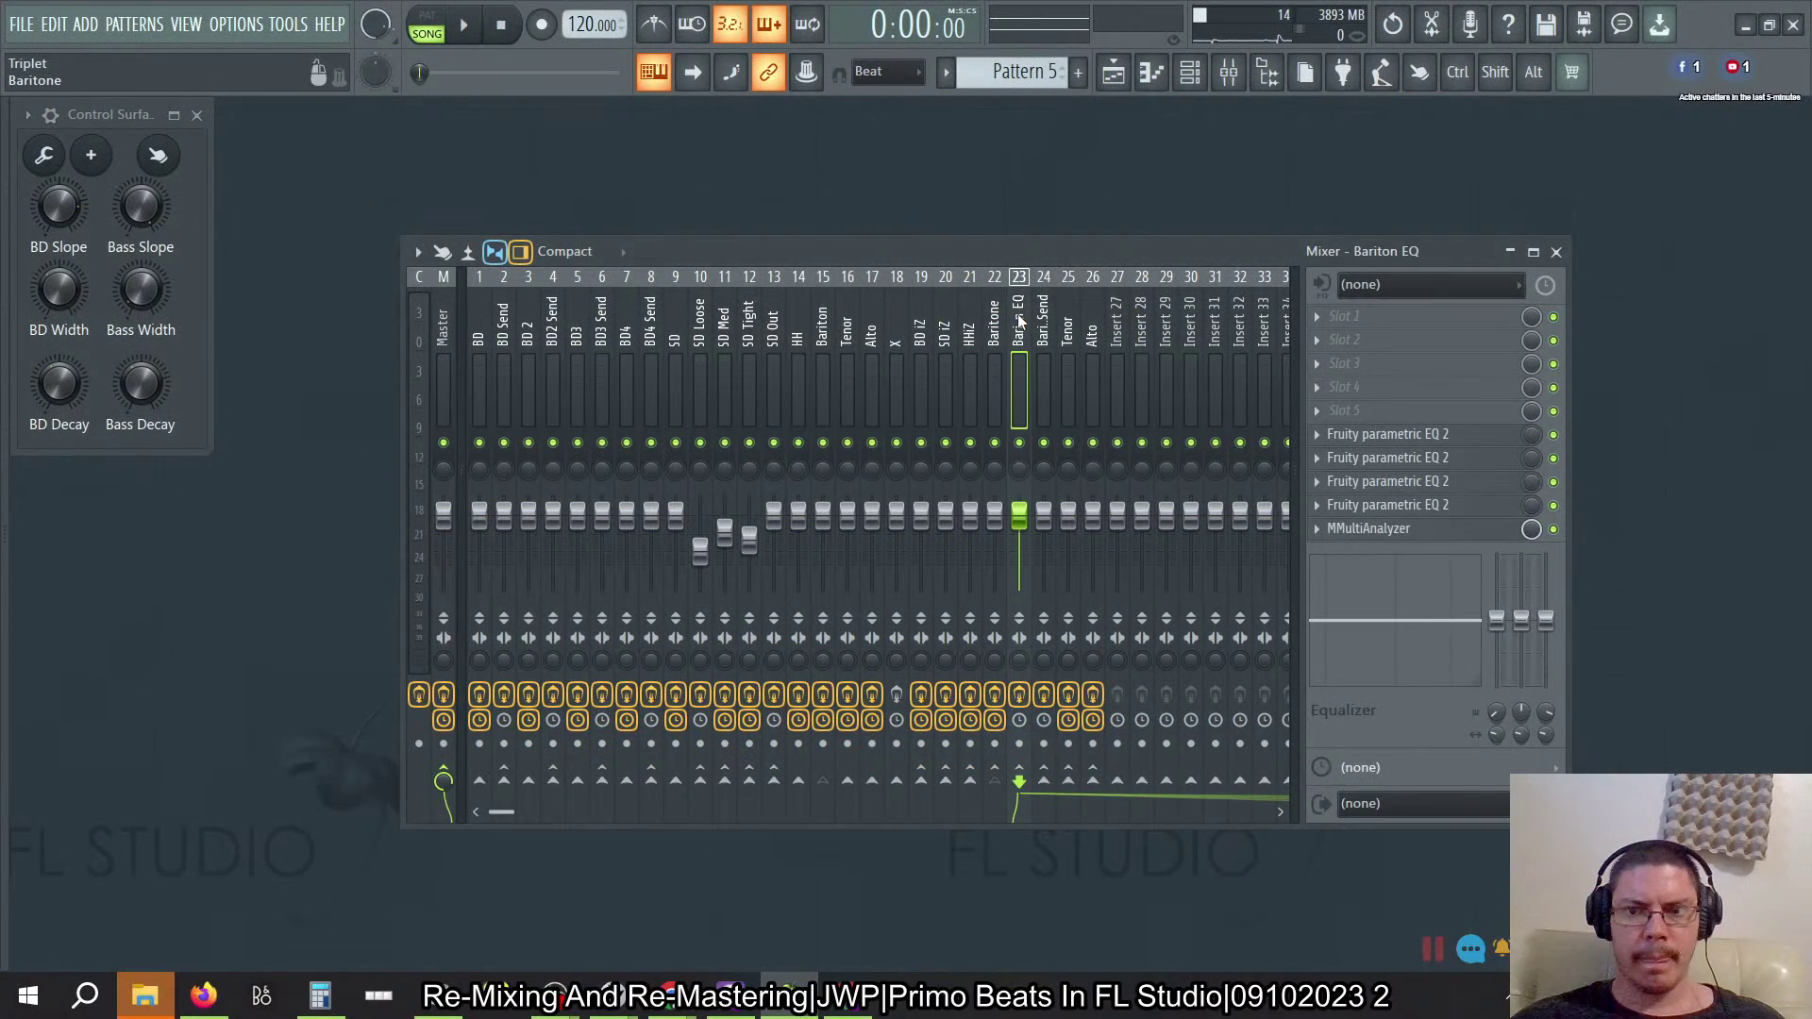
{"action": "left_click", "coordinate": [1472, 438]}
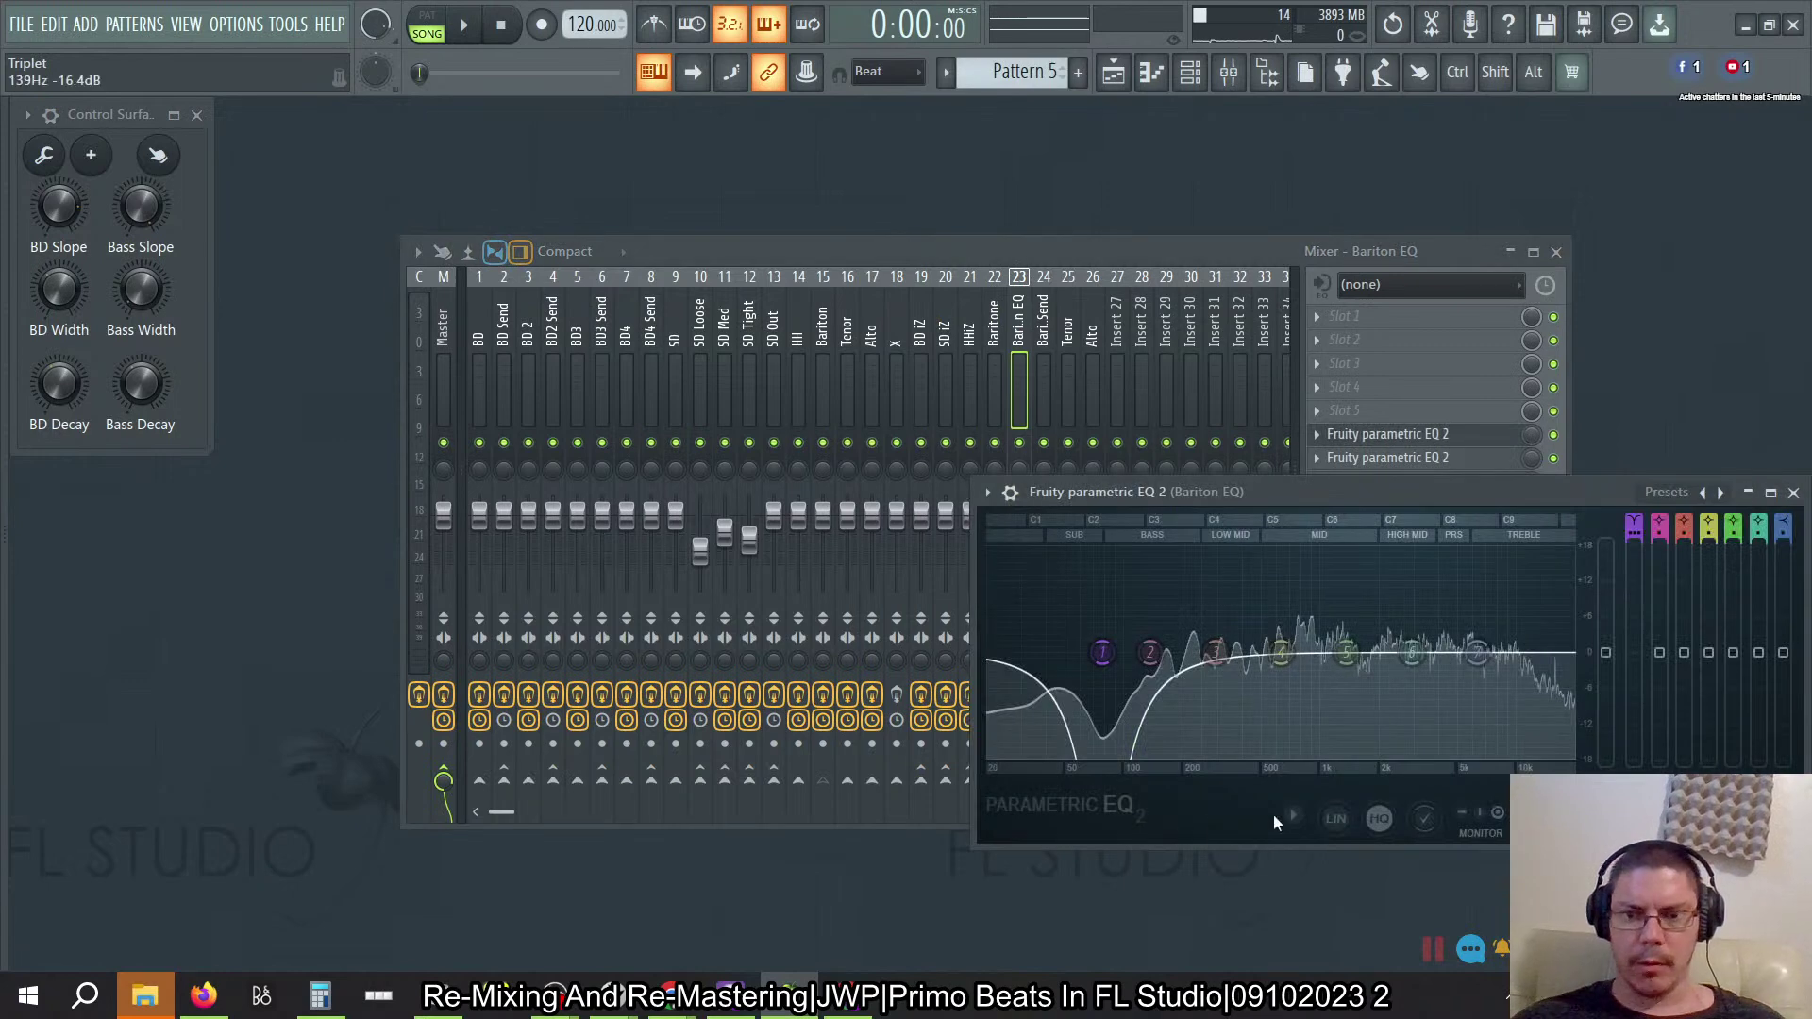
{"action": "left_click", "coordinate": [1792, 491]}
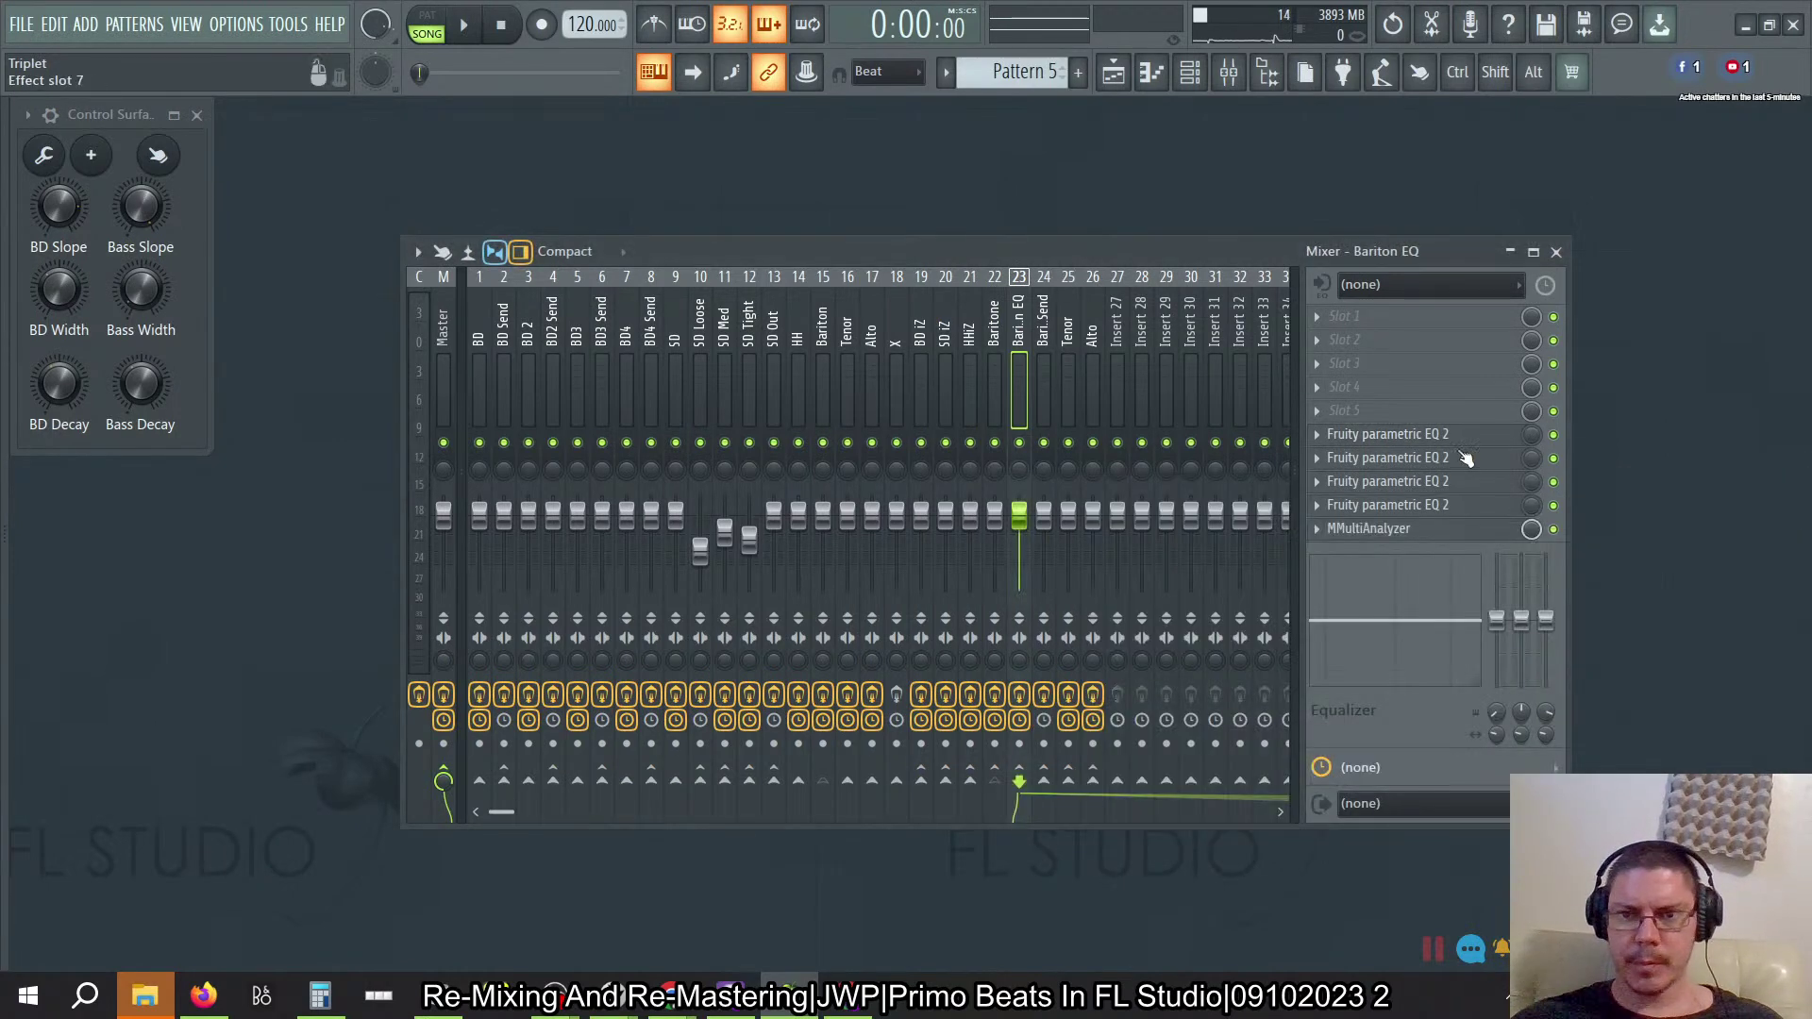
{"action": "left_click", "coordinate": [1456, 466]}
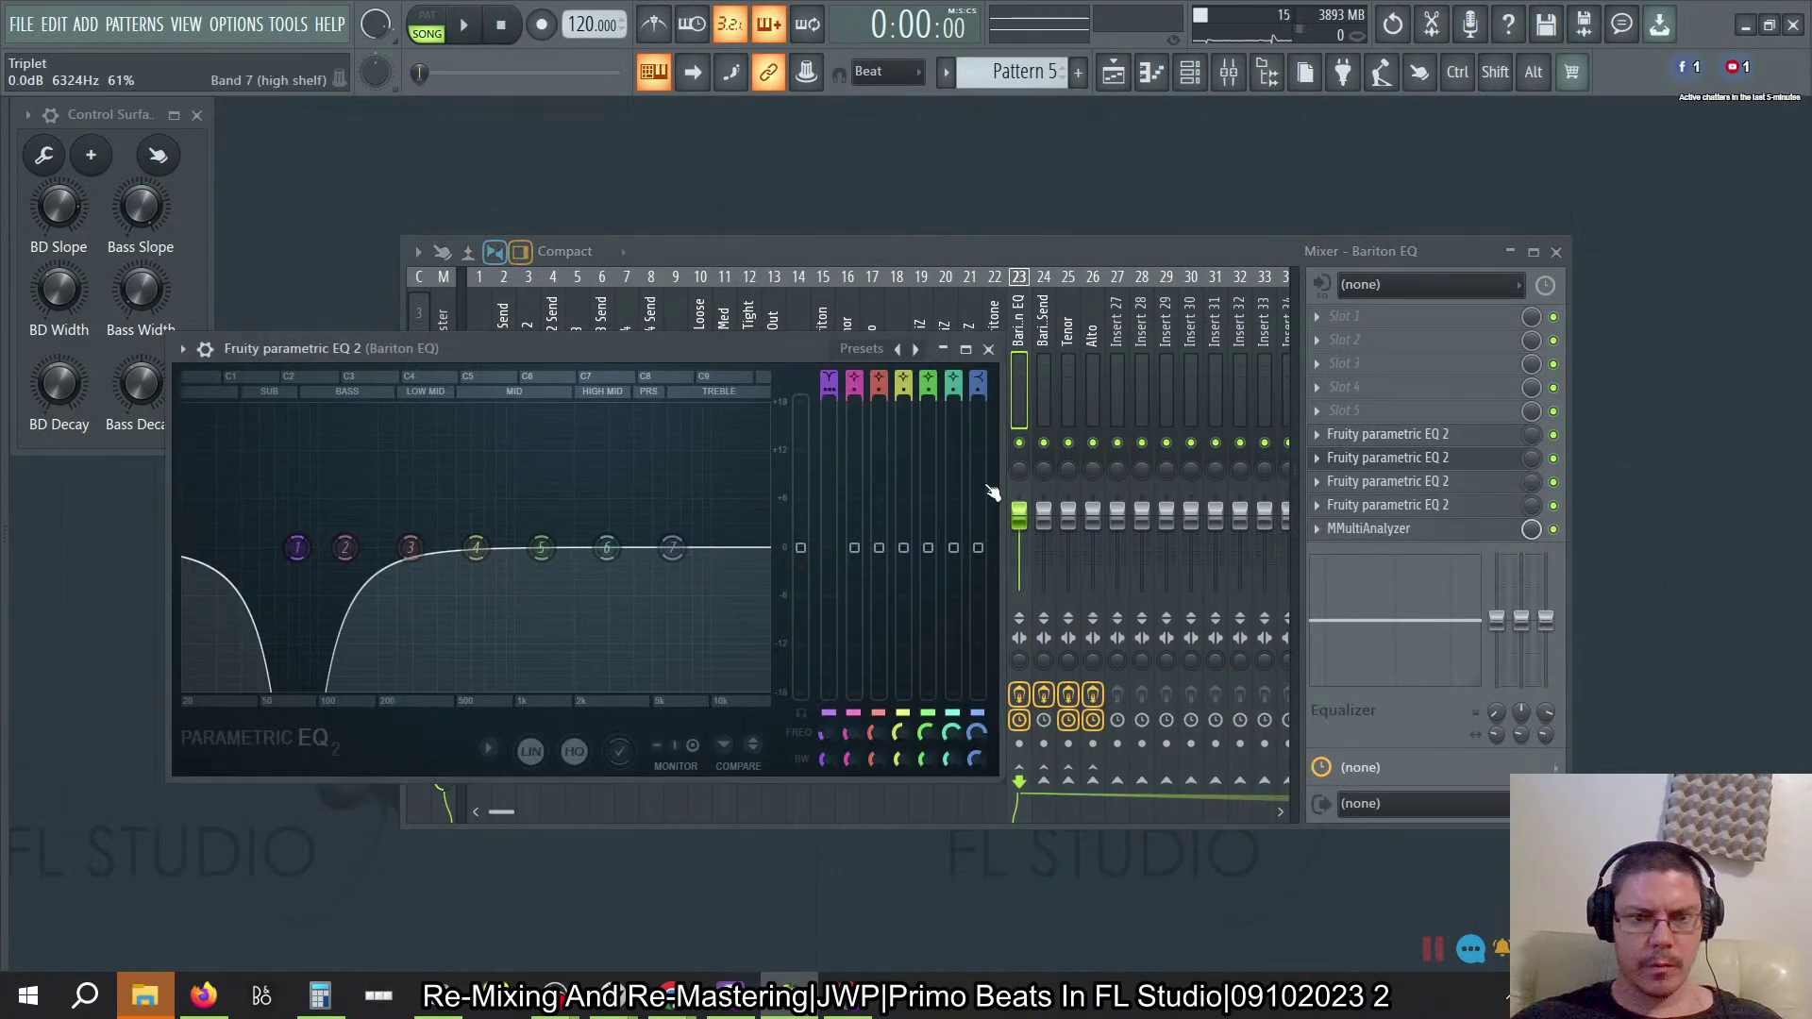
{"action": "left_click", "coordinate": [987, 348]}
{"action": "left_click", "coordinate": [1387, 481]}
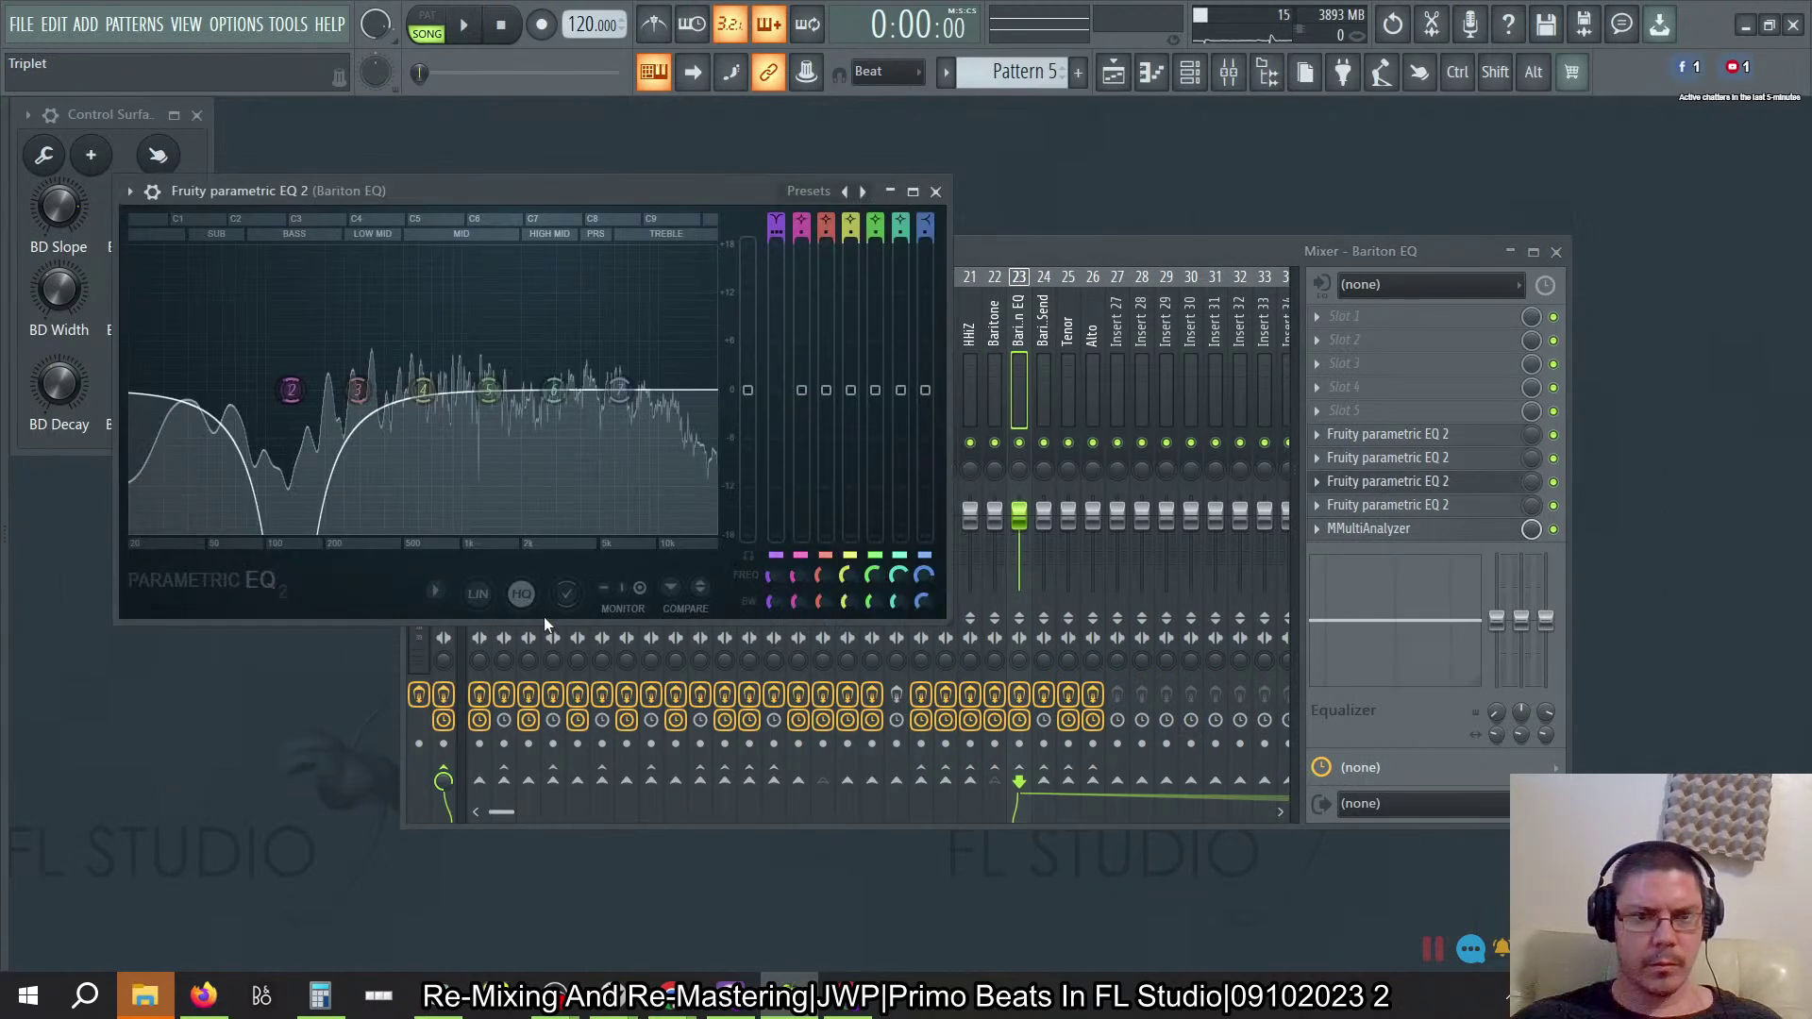
{"action": "left_click", "coordinate": [935, 192]}
{"action": "left_click", "coordinate": [1387, 504]}
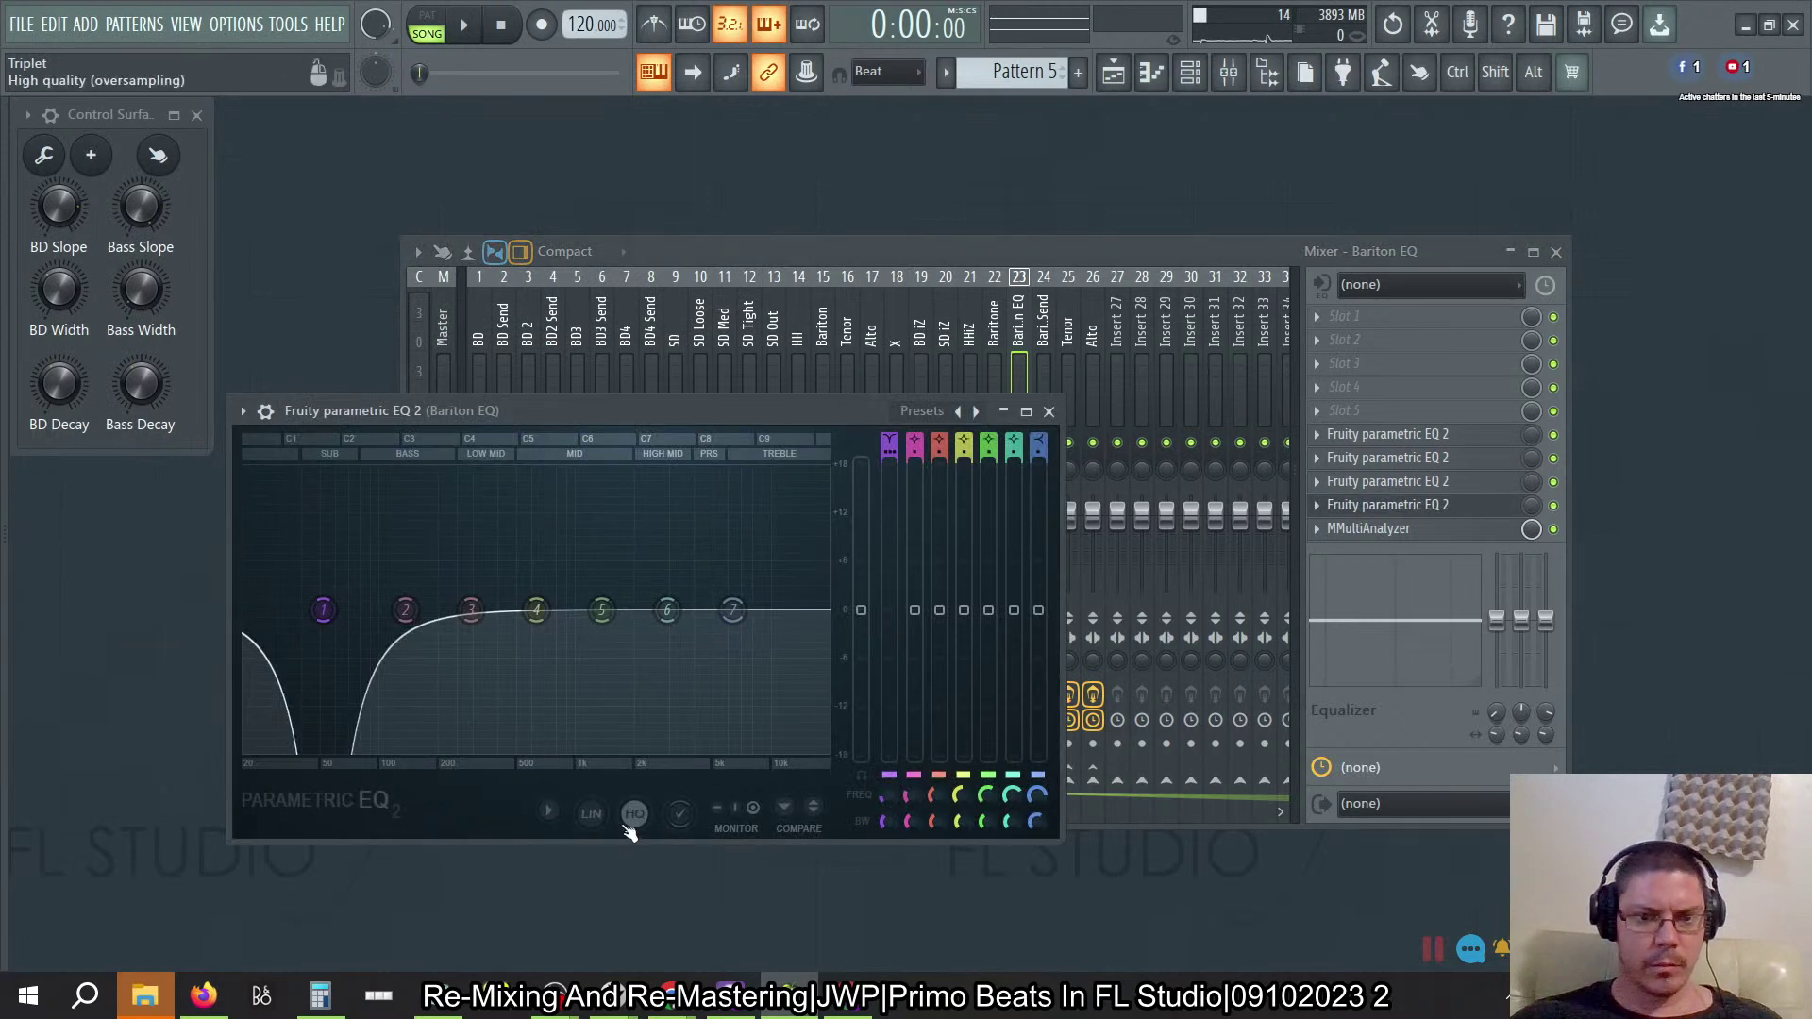
{"action": "left_click", "coordinate": [1048, 411]}
Step: Check the Baritone Send effect chain, and inspect the four Fruity parametric EQ 2 effects on Tenor track 25 one by one
{"action": "left_click", "coordinate": [1044, 346]}
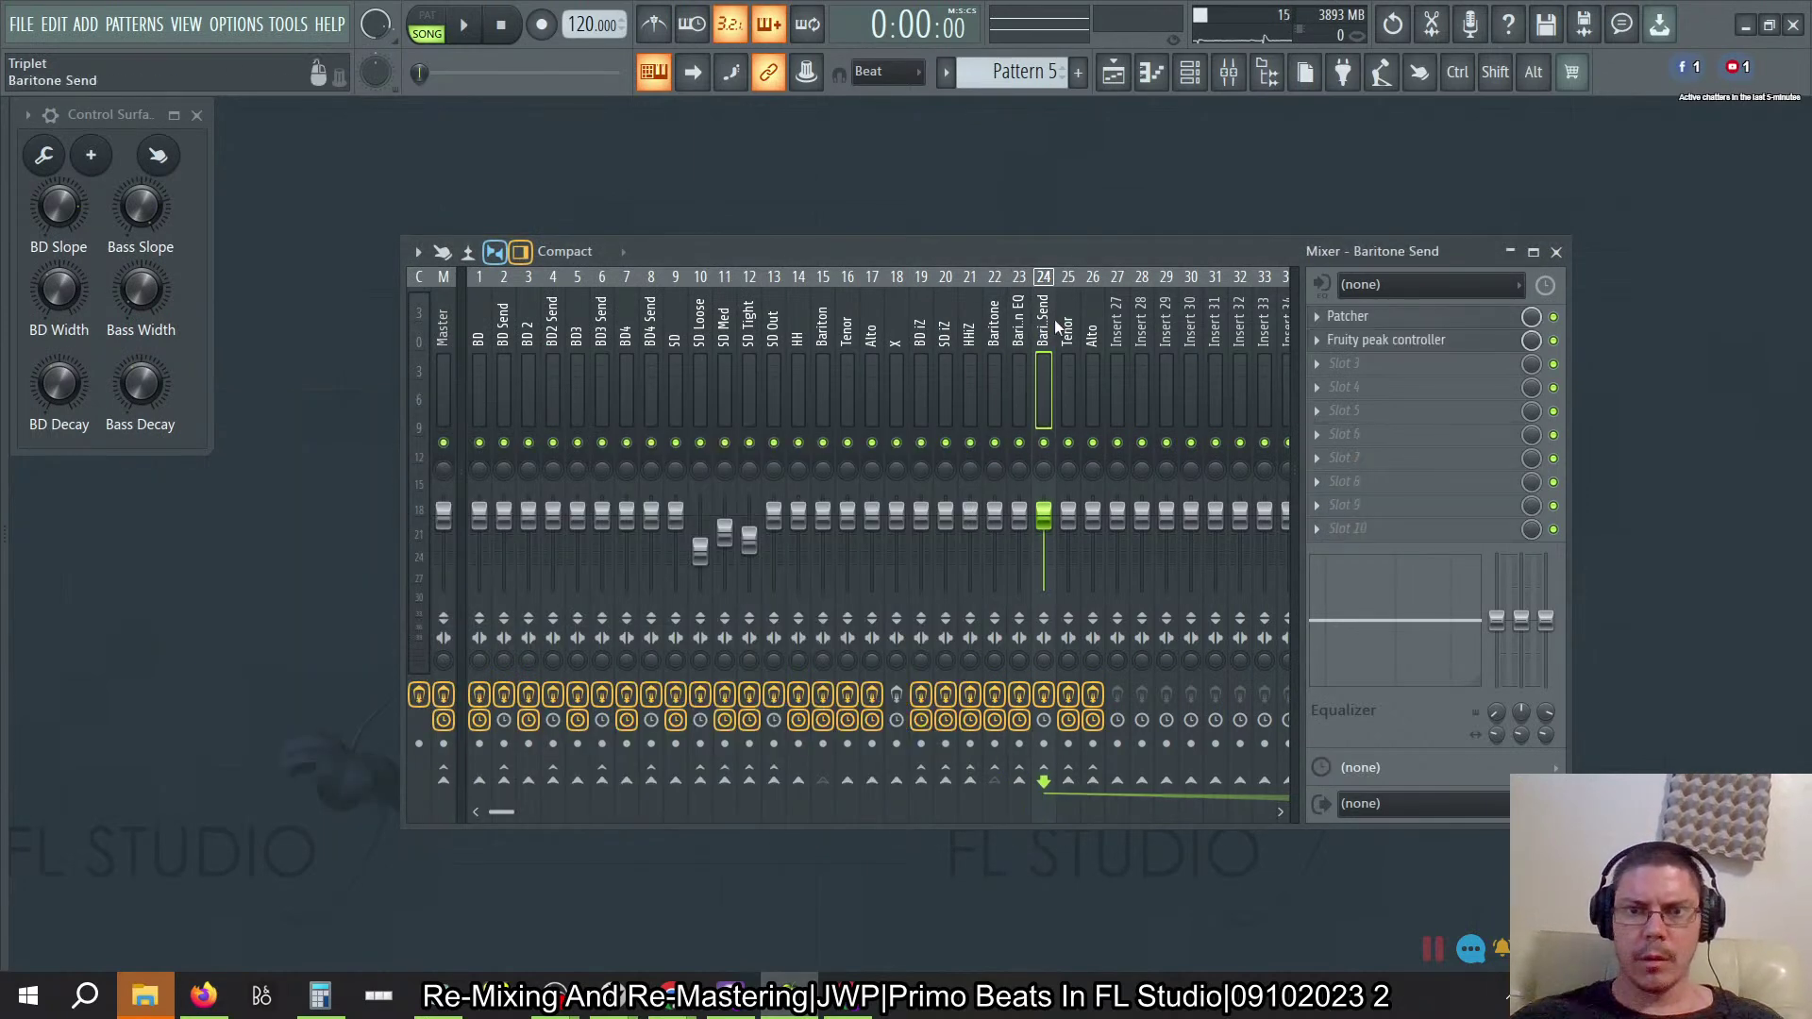
{"action": "left_click", "coordinate": [1069, 328]}
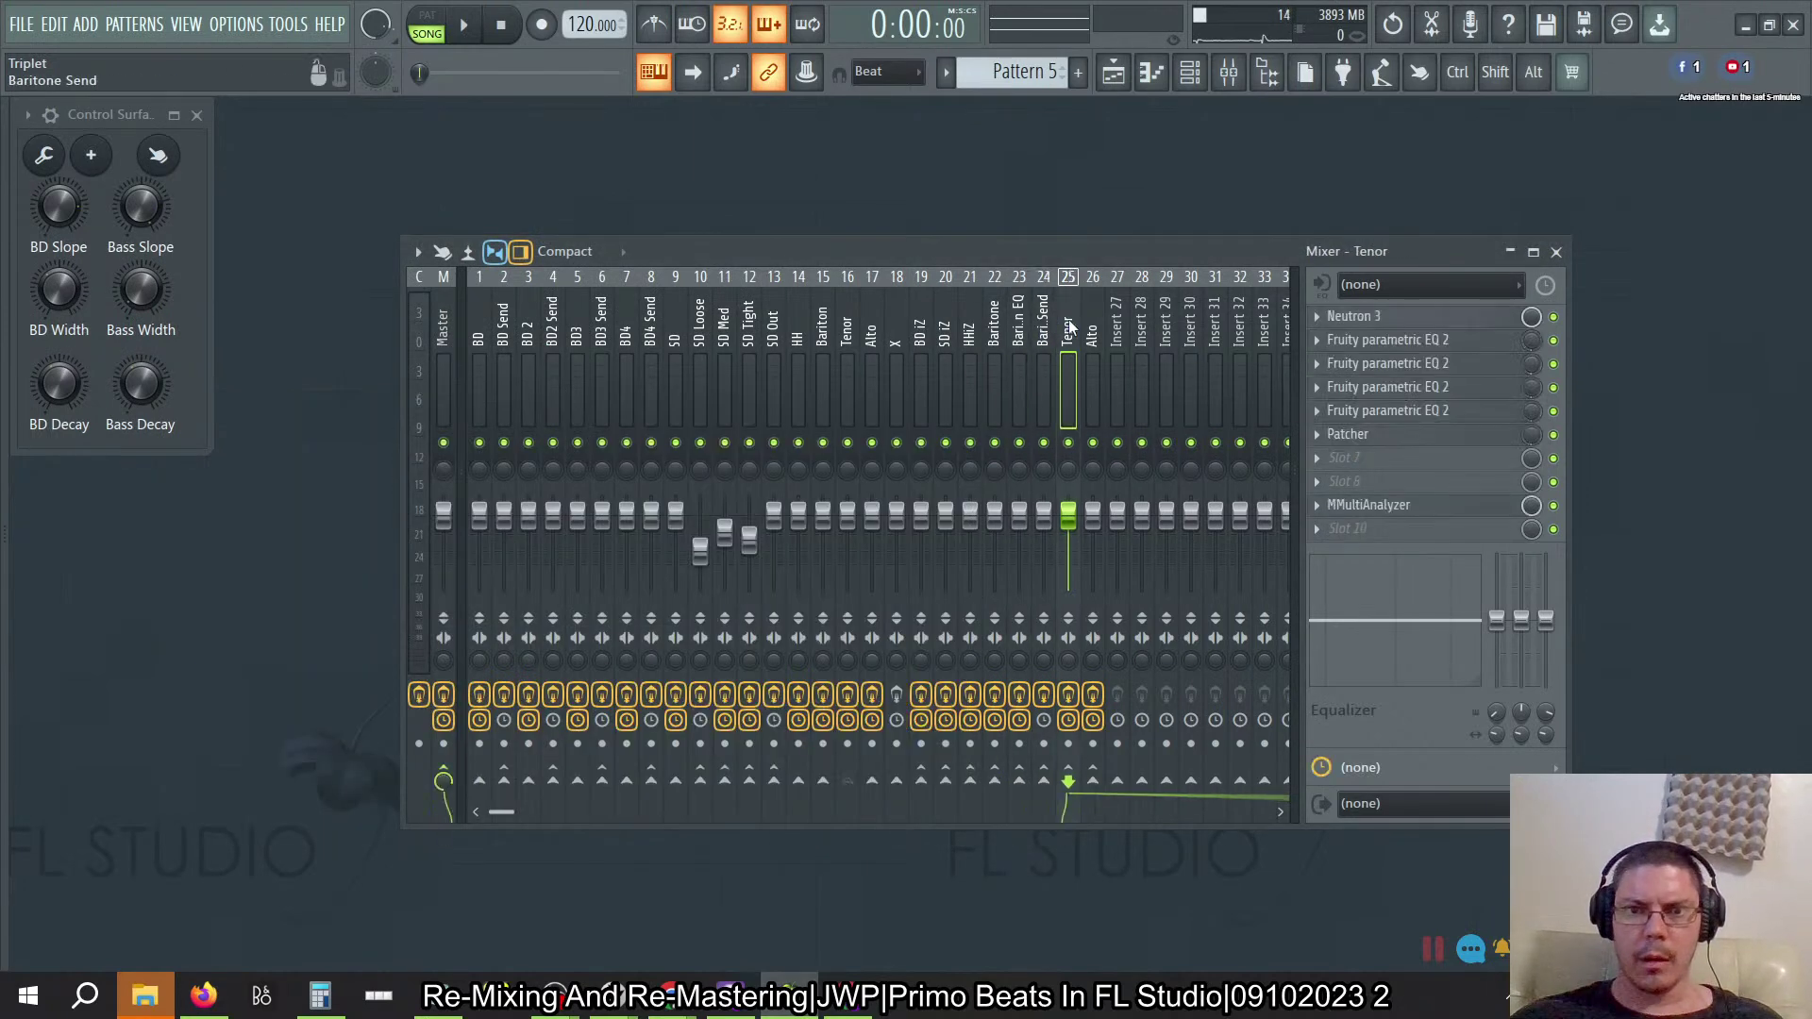
{"action": "left_click", "coordinate": [1448, 341]}
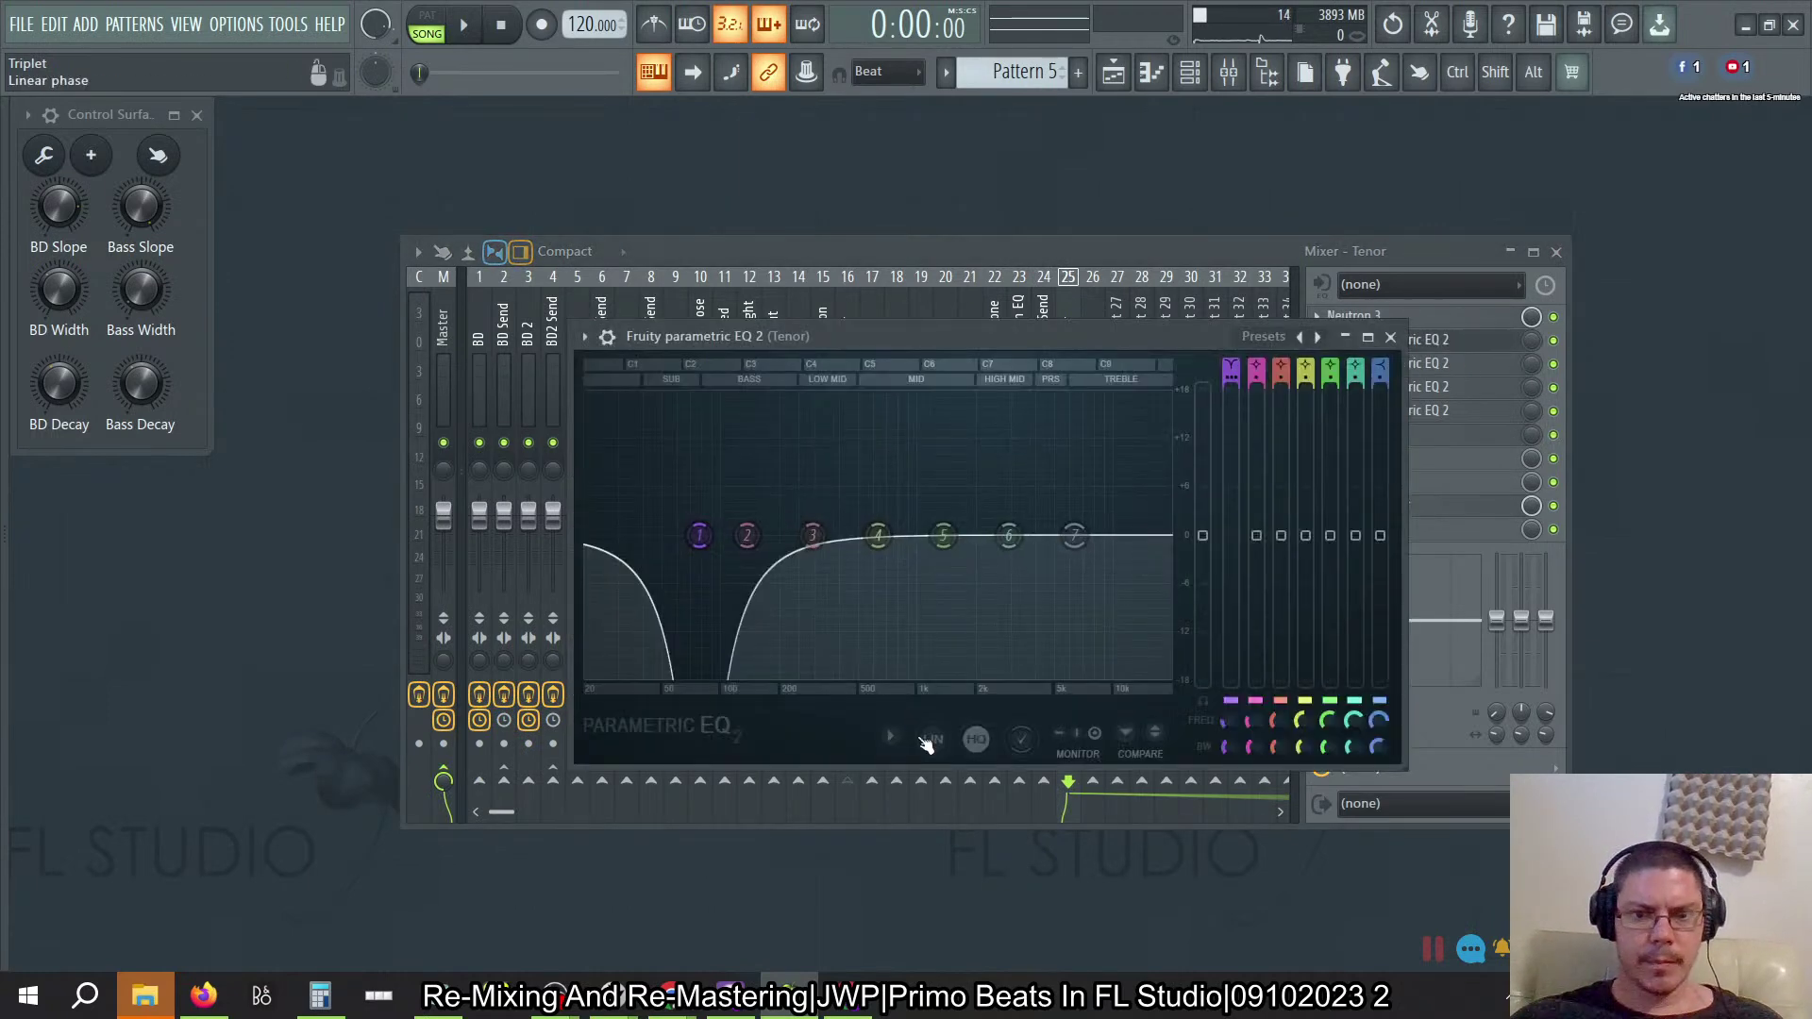
{"action": "left_click", "coordinate": [1390, 337]}
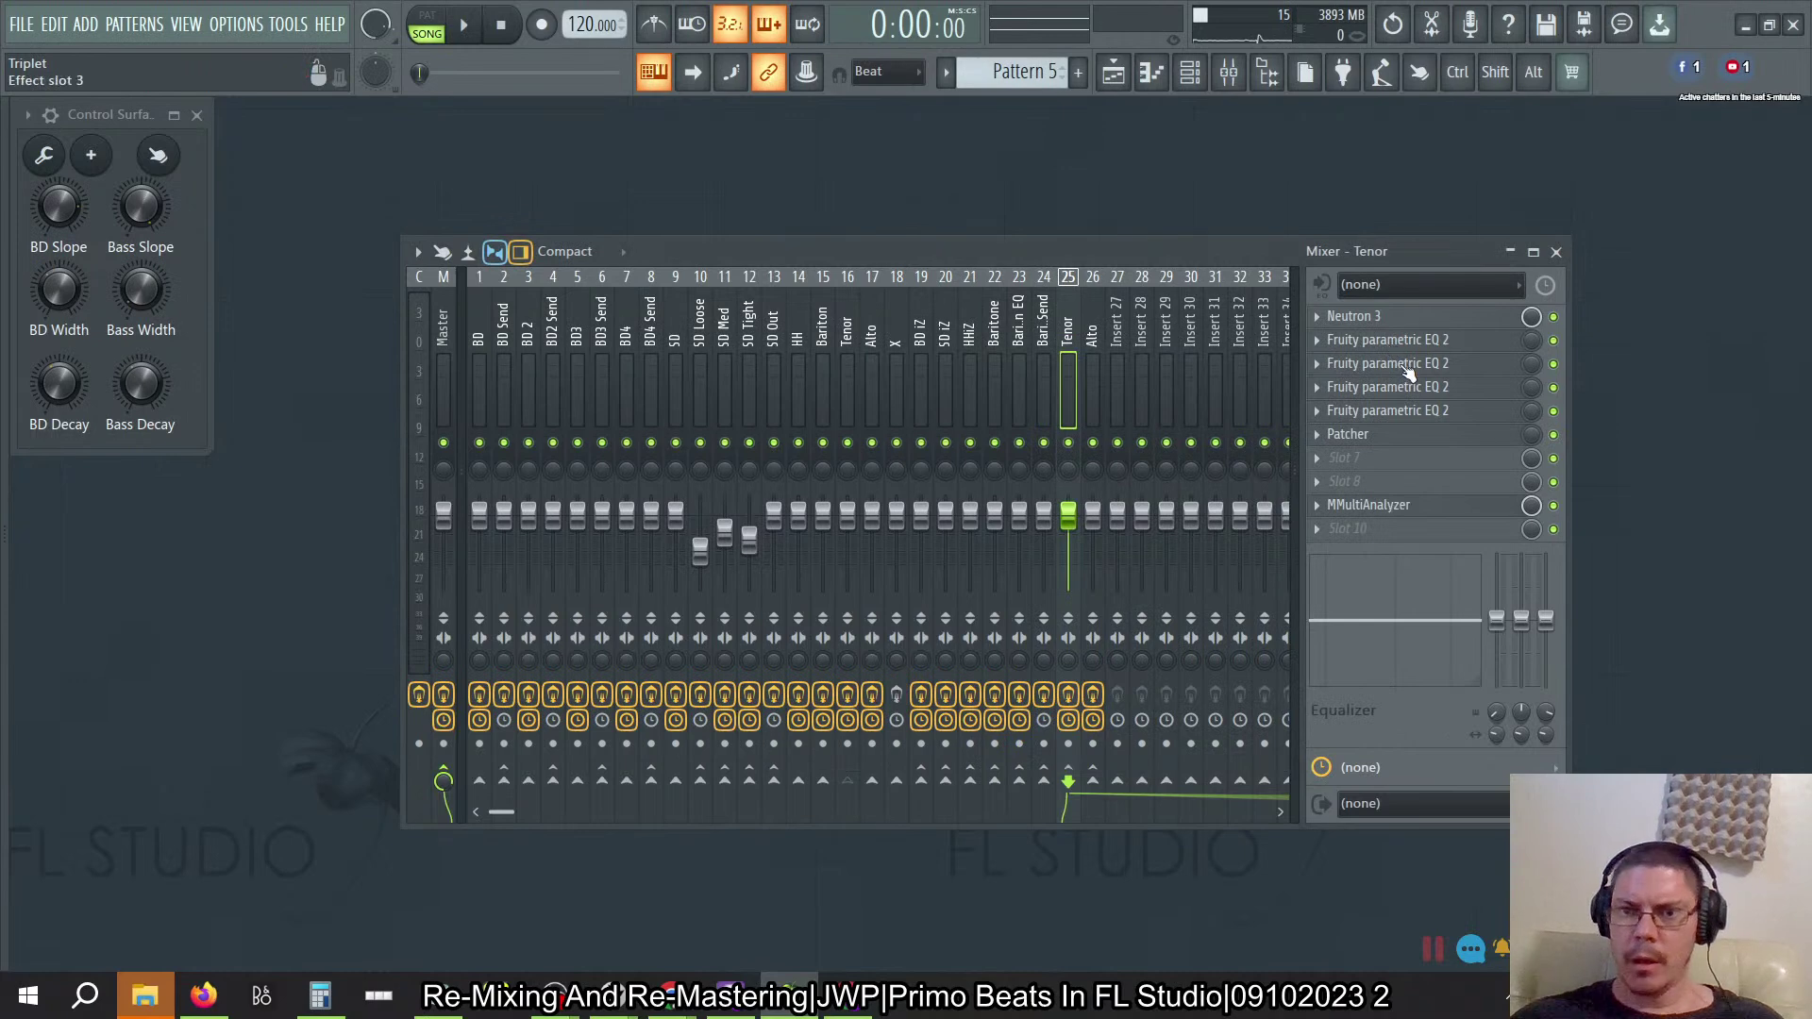
{"action": "left_click", "coordinate": [1404, 363]}
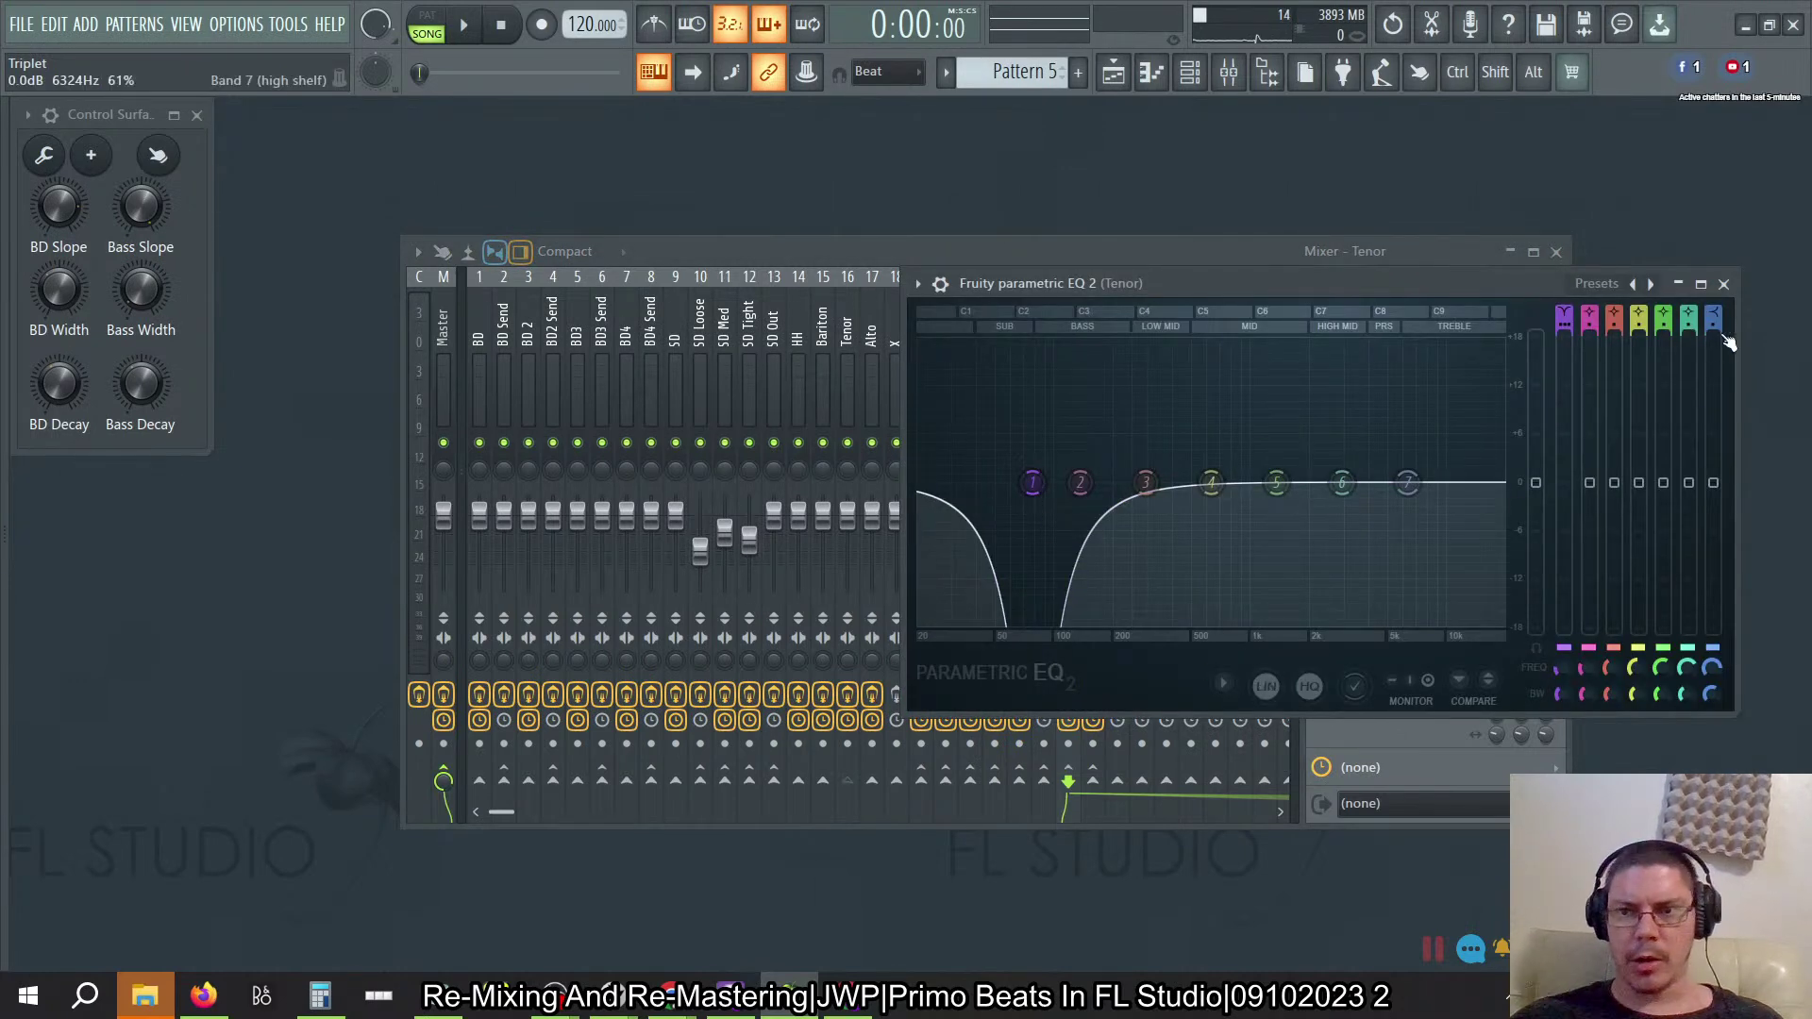
{"action": "left_click", "coordinate": [1723, 283]}
{"action": "left_click", "coordinate": [1416, 384]}
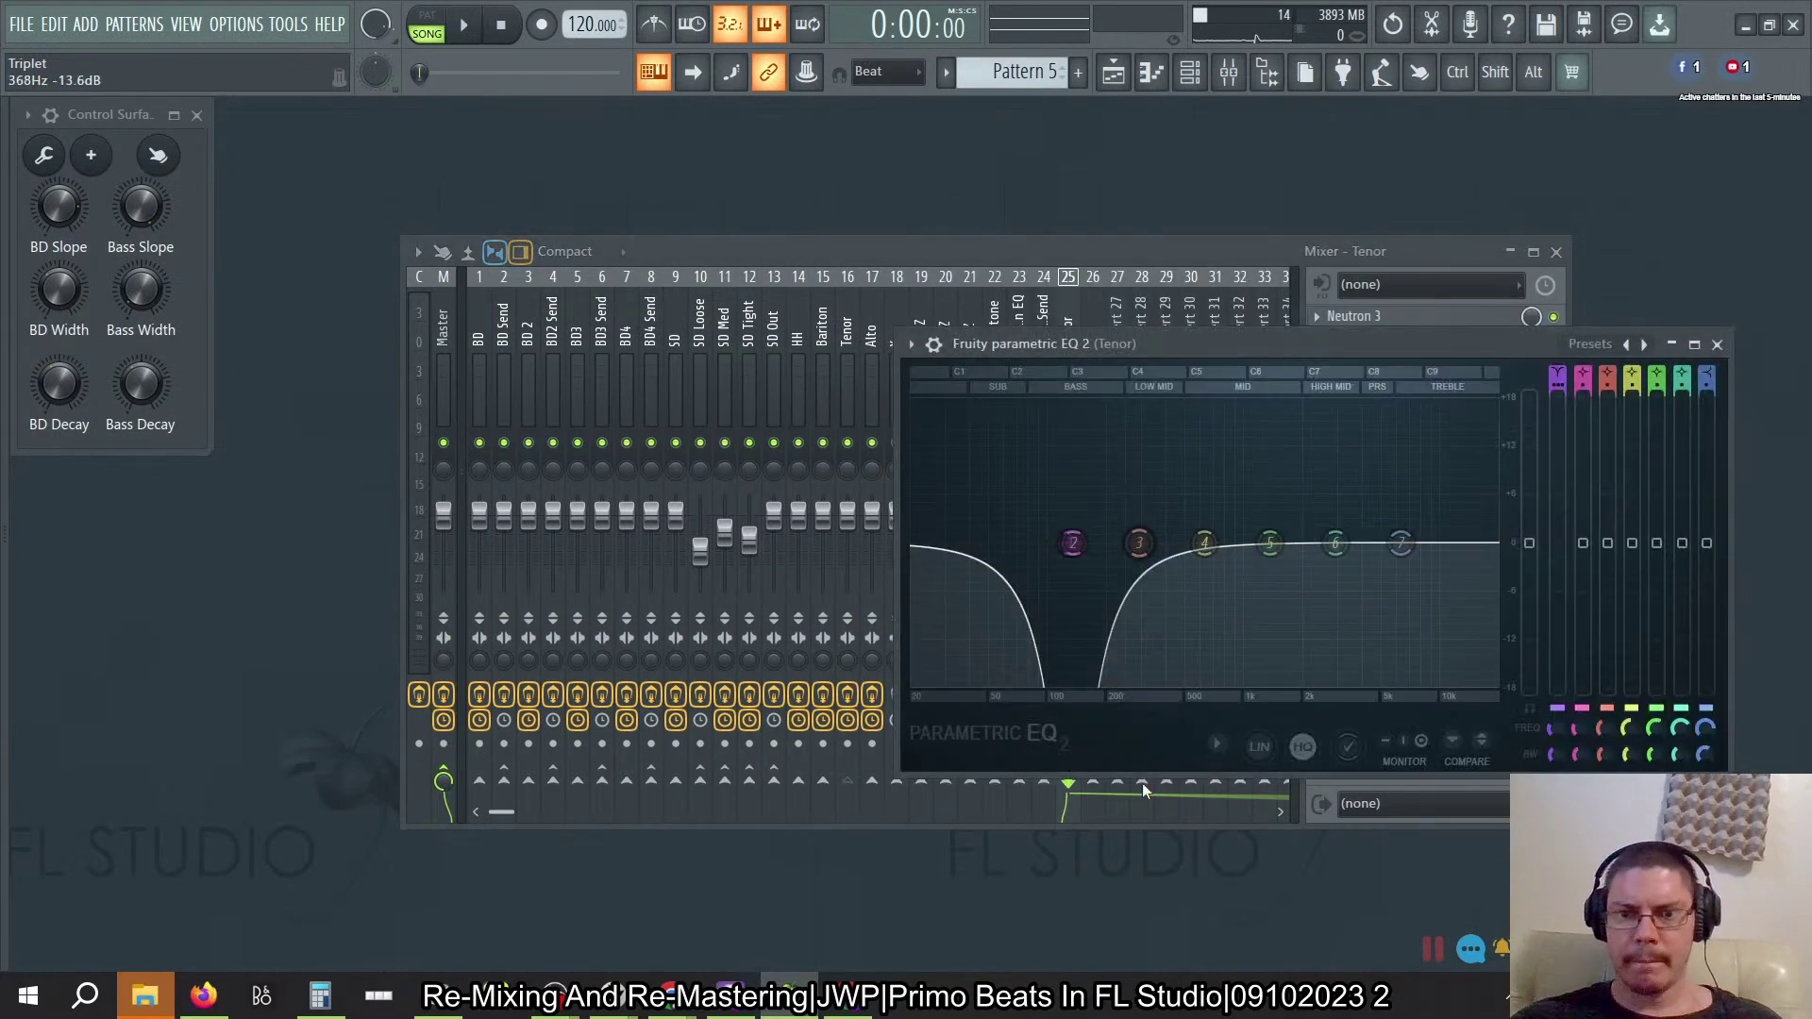
{"action": "left_click", "coordinate": [1717, 344]}
{"action": "left_click", "coordinate": [1453, 409]}
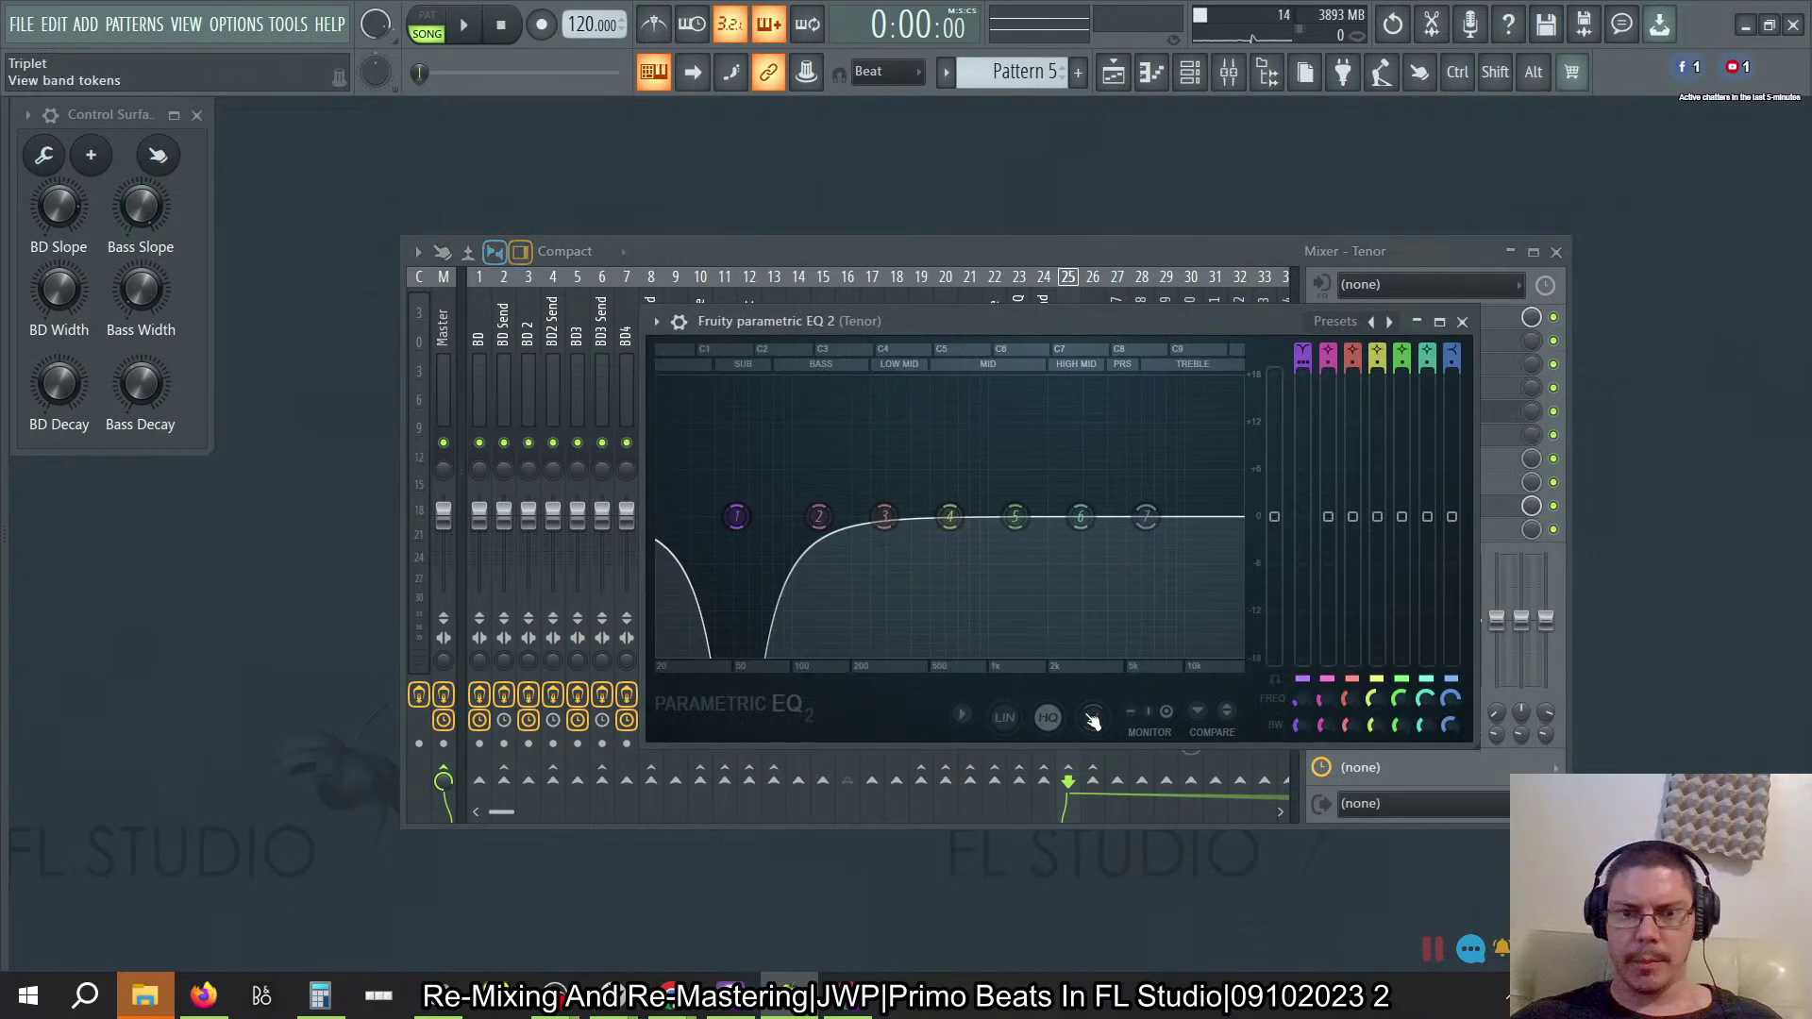
{"action": "left_click", "coordinate": [1462, 321]}
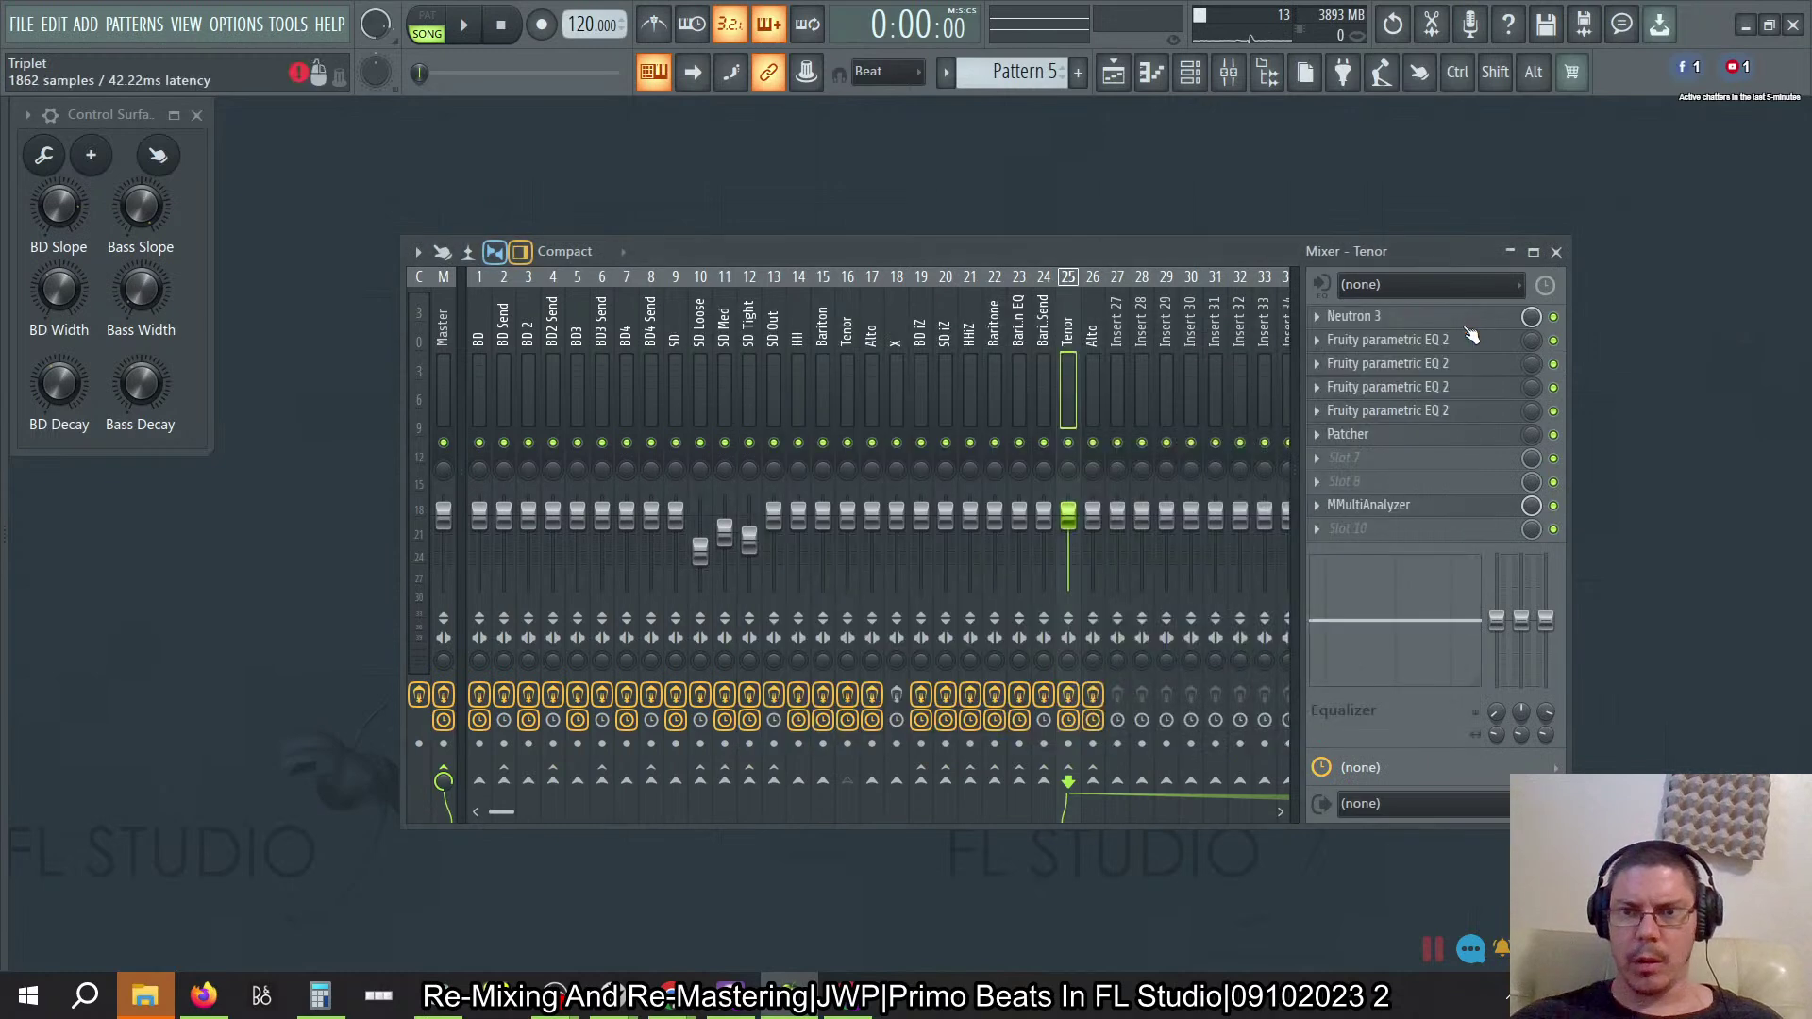
Step: View the MIDI EQ inside the Tenor track's Patcher beside its map, and close both windows
{"action": "left_click", "coordinate": [1408, 435]}
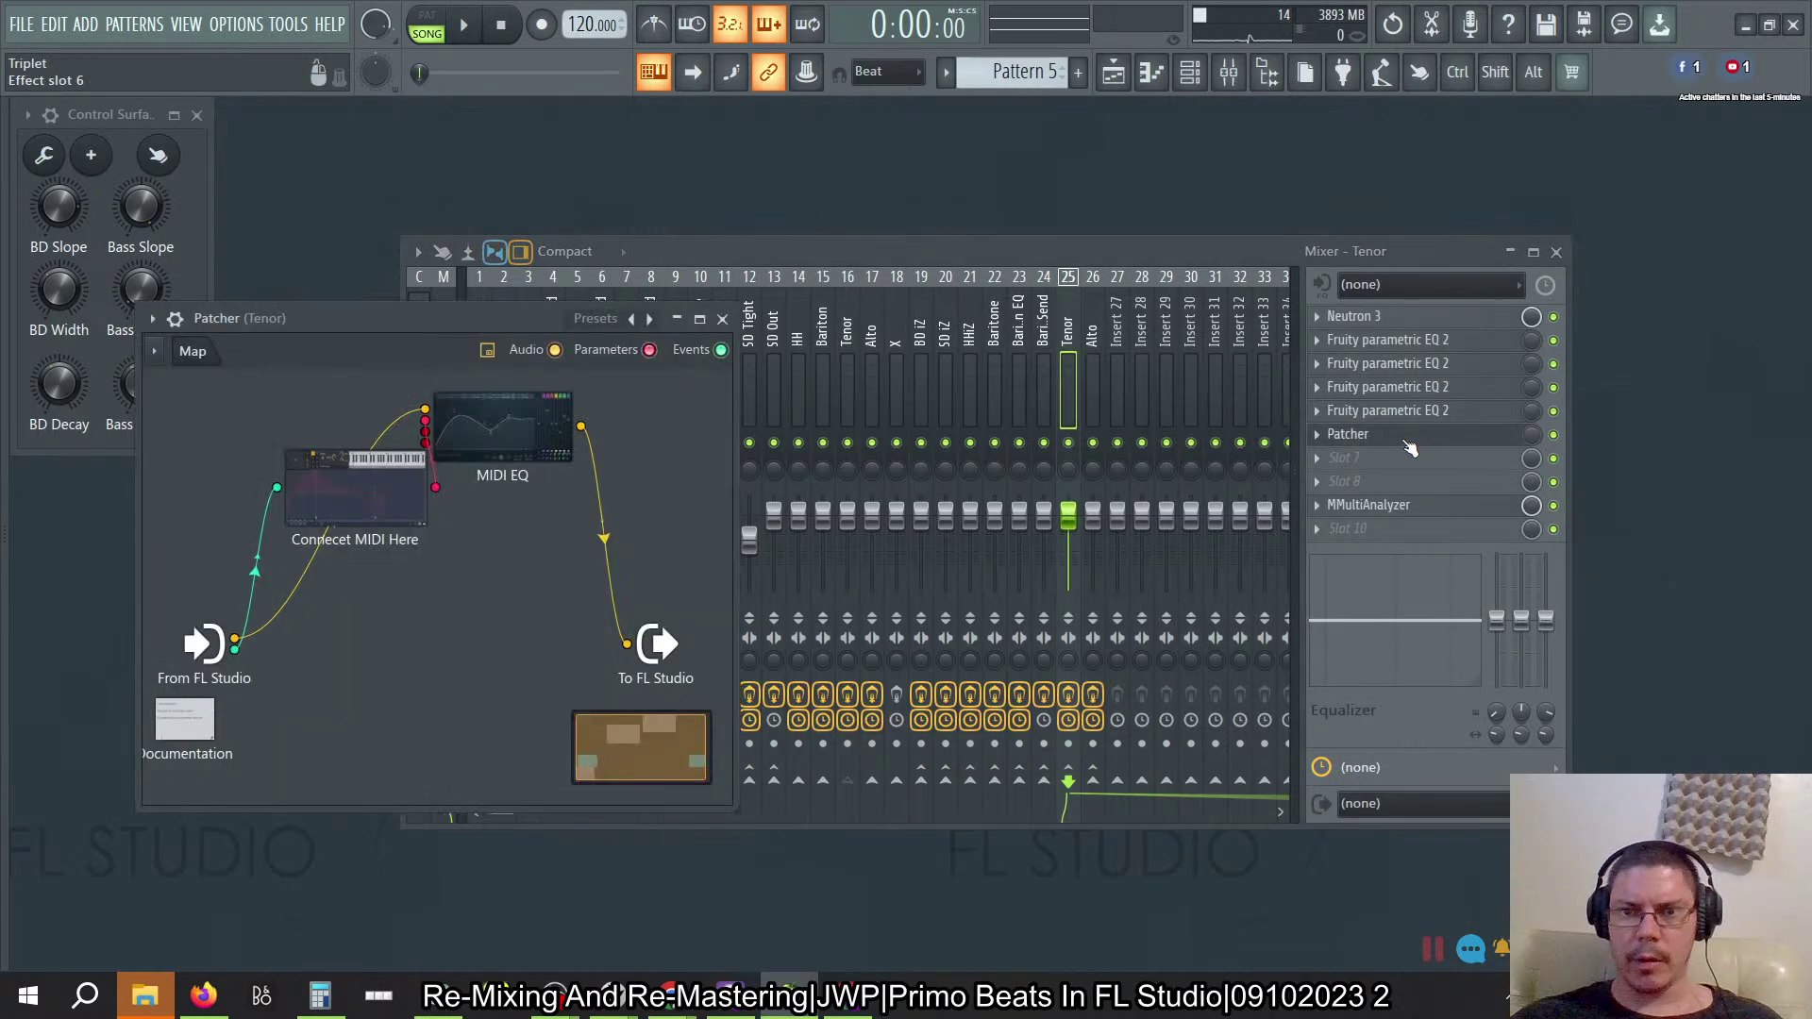
{"action": "left_click", "coordinate": [521, 462]}
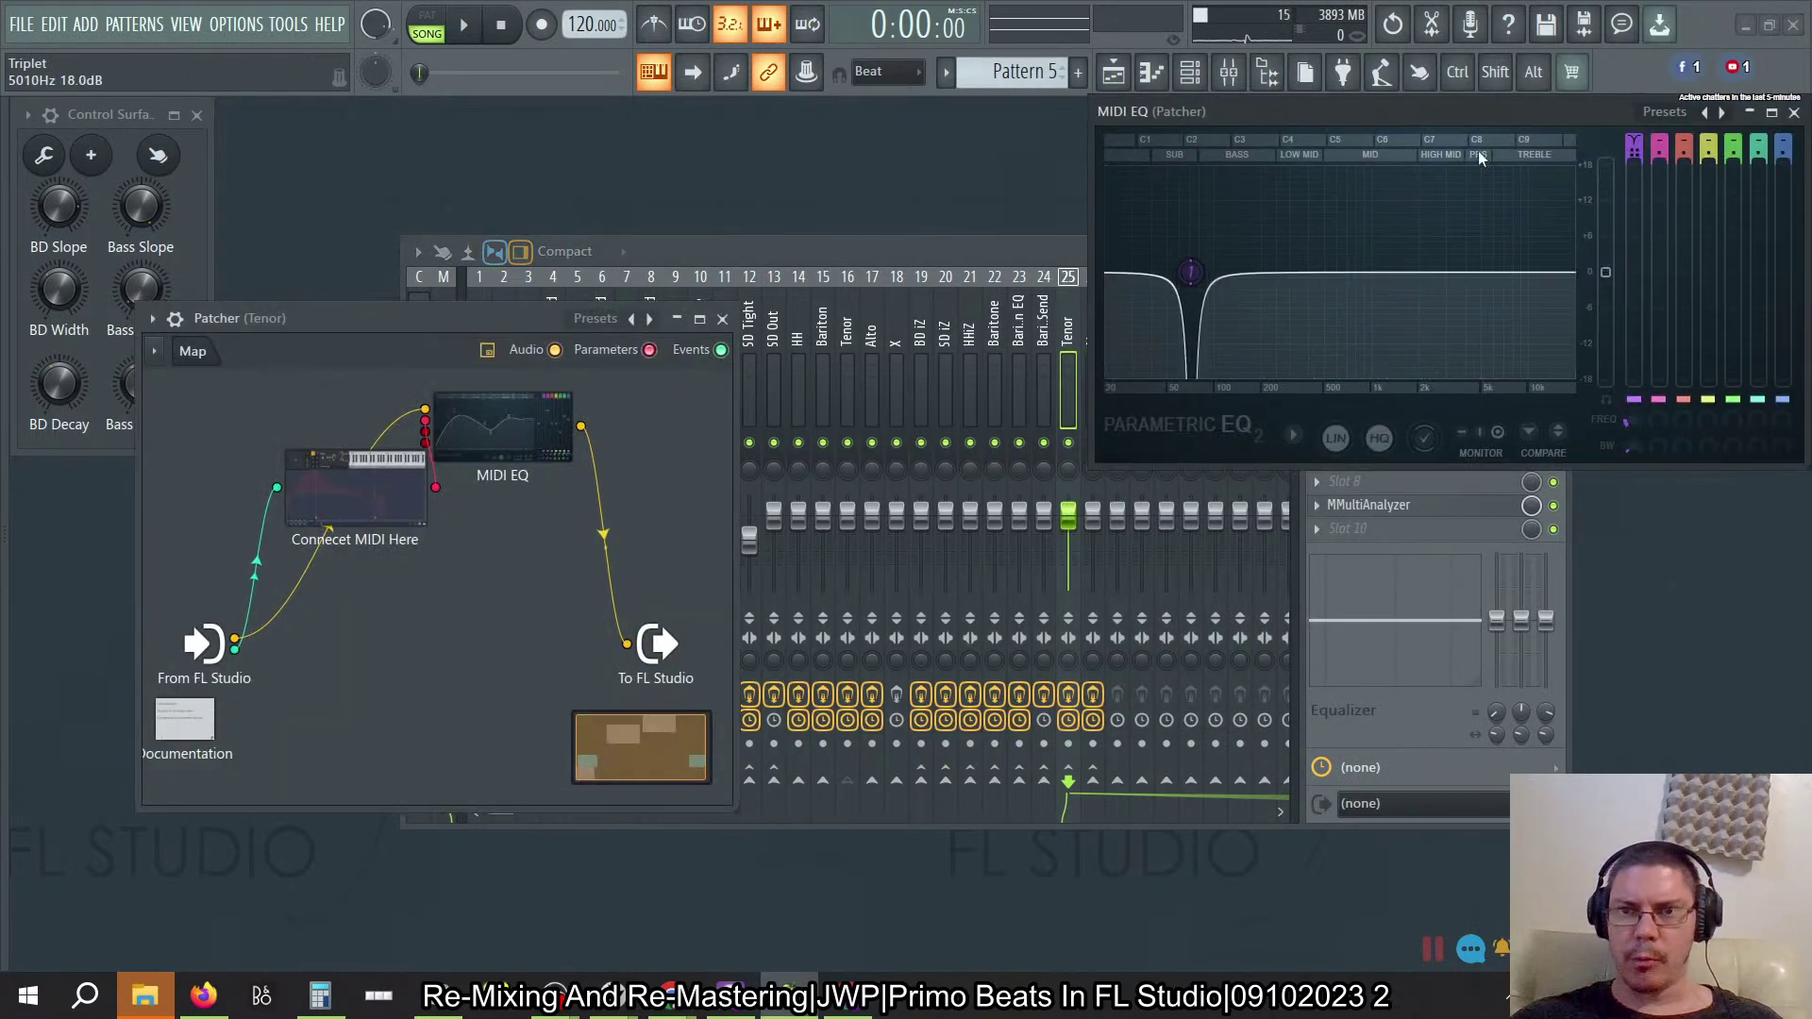
{"action": "left_click_drag", "start_coordinate": [1484, 115], "coordinate": [1130, 241]}
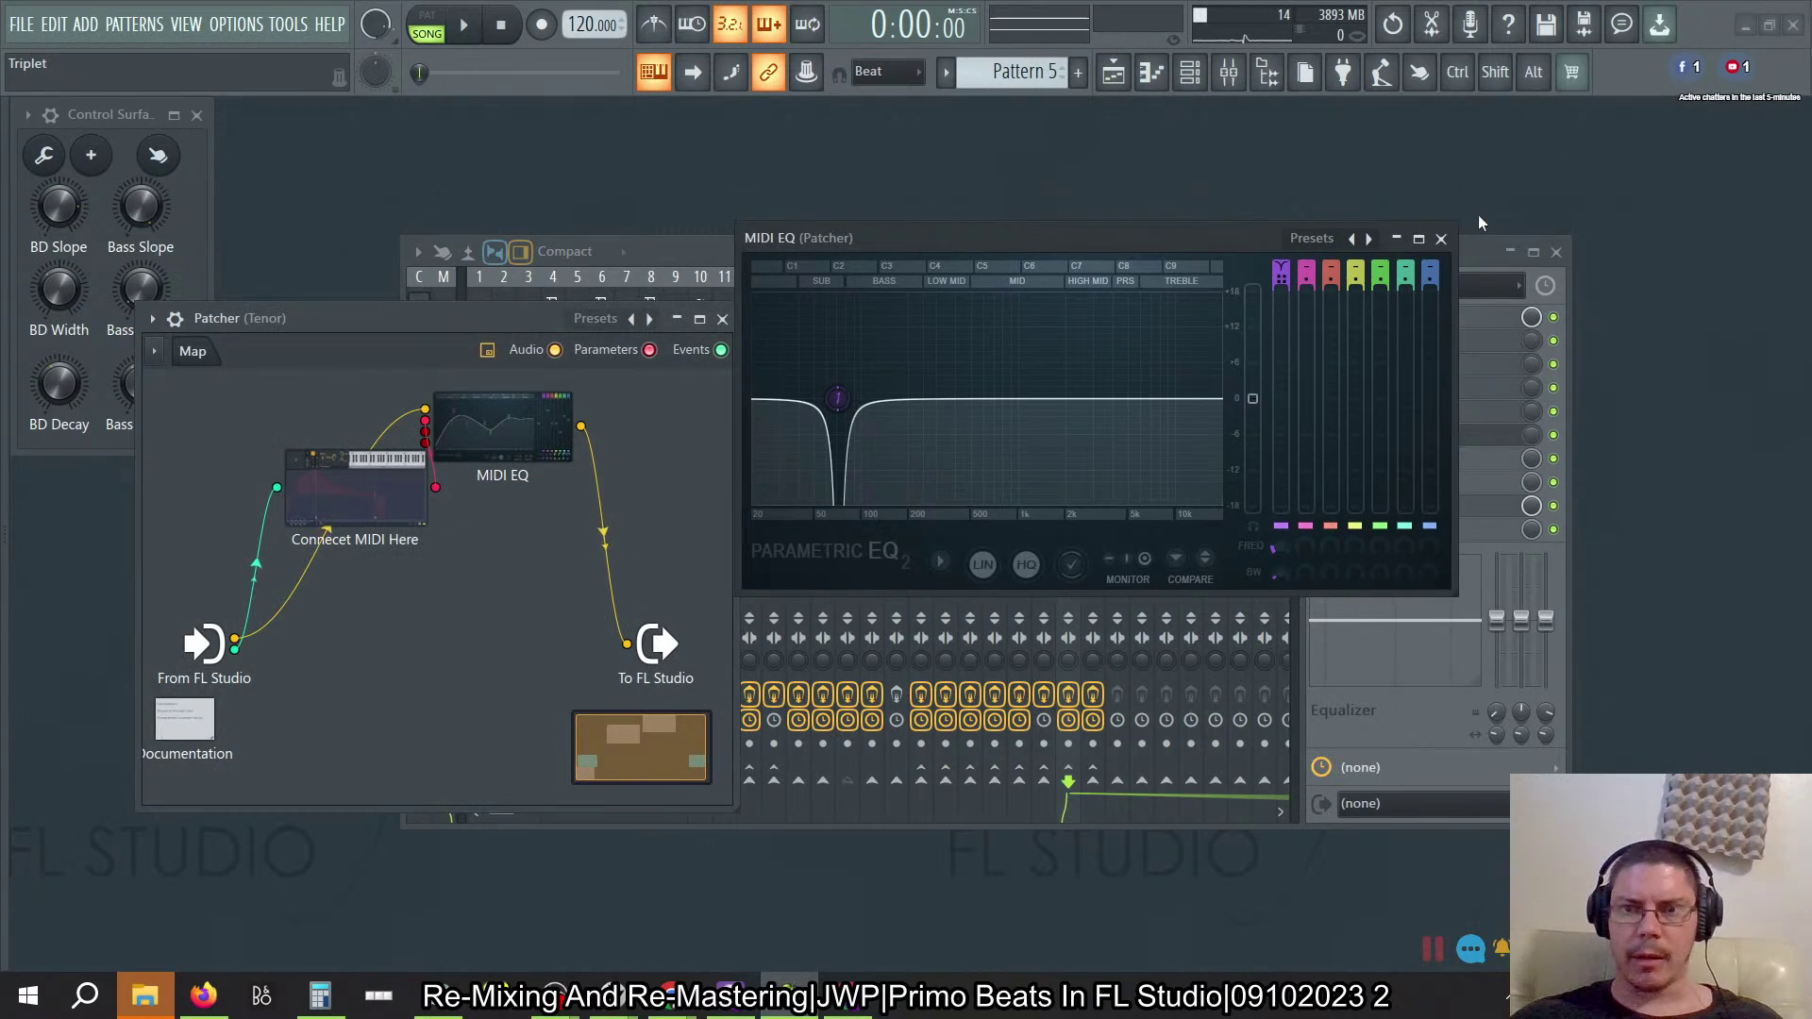
{"action": "left_click", "coordinate": [1440, 238]}
{"action": "key", "text": "Escape"}
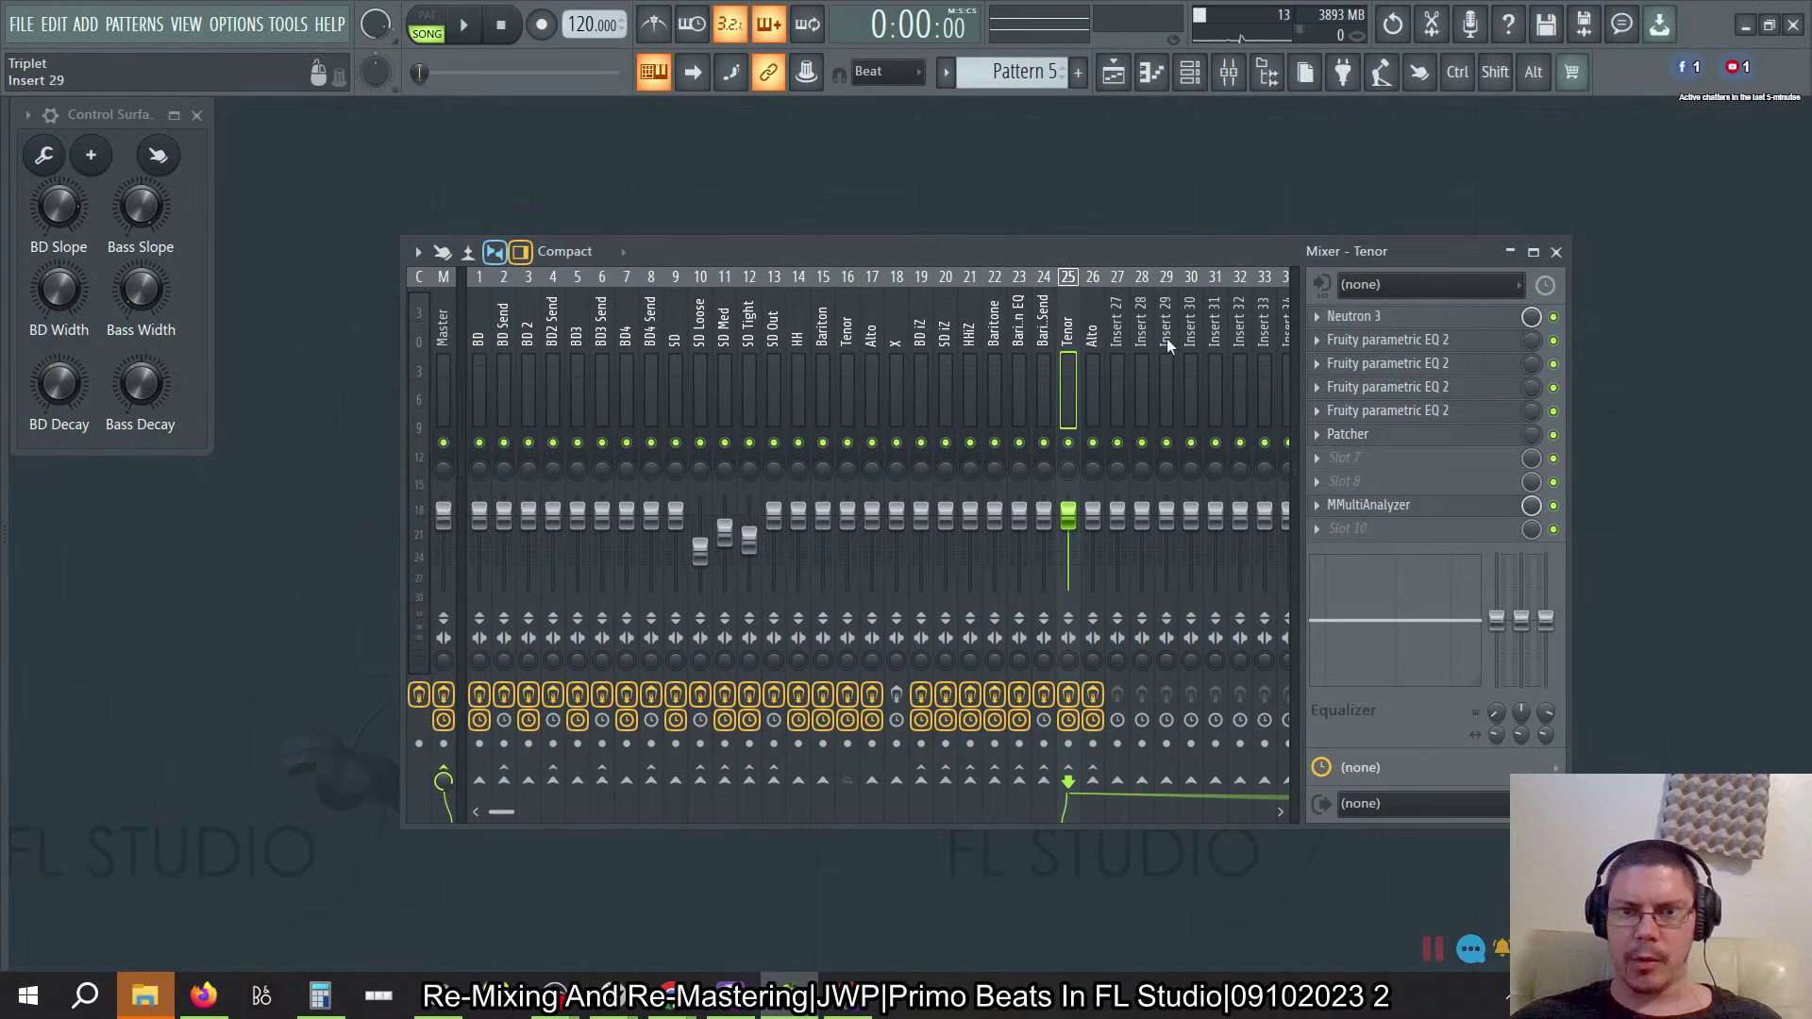
Step: Reopen the Tenor Patcher's MIDI EQ and examine its minimum and linear phase mod speed options
{"action": "left_click", "coordinate": [1368, 436]}
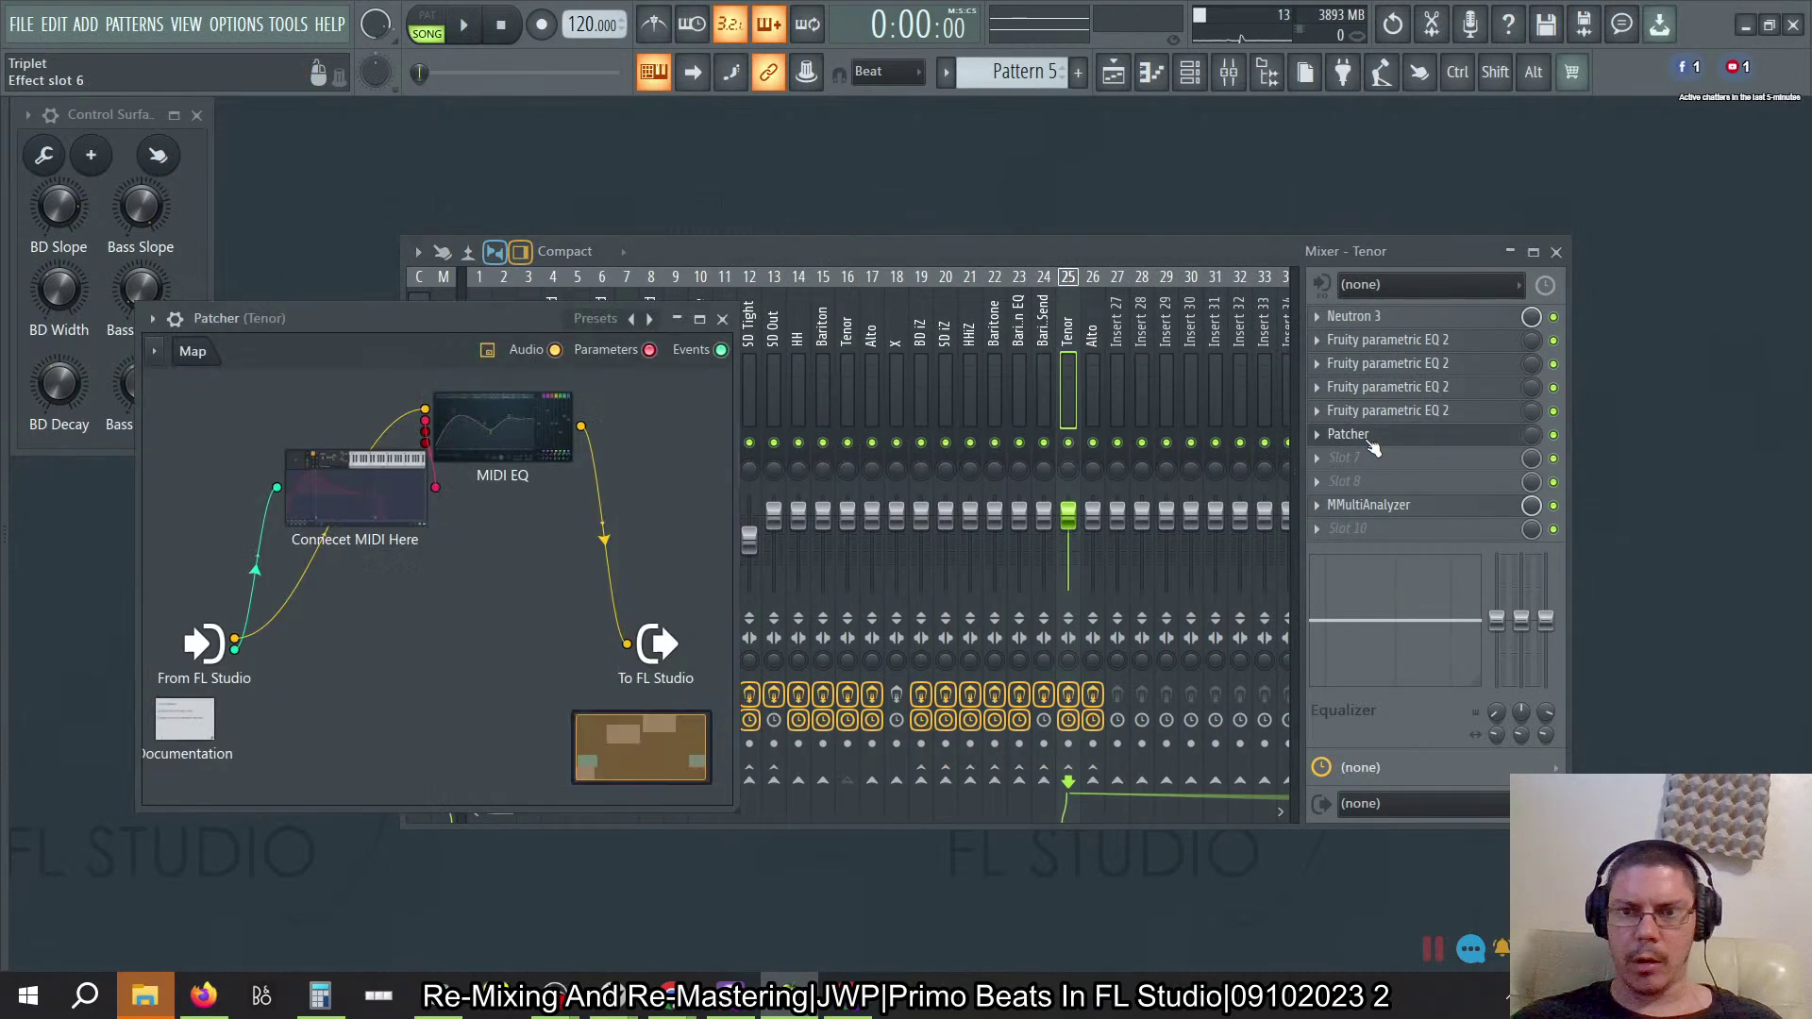
{"action": "double_click", "coordinate": [507, 404]}
{"action": "left_click", "coordinate": [941, 560]}
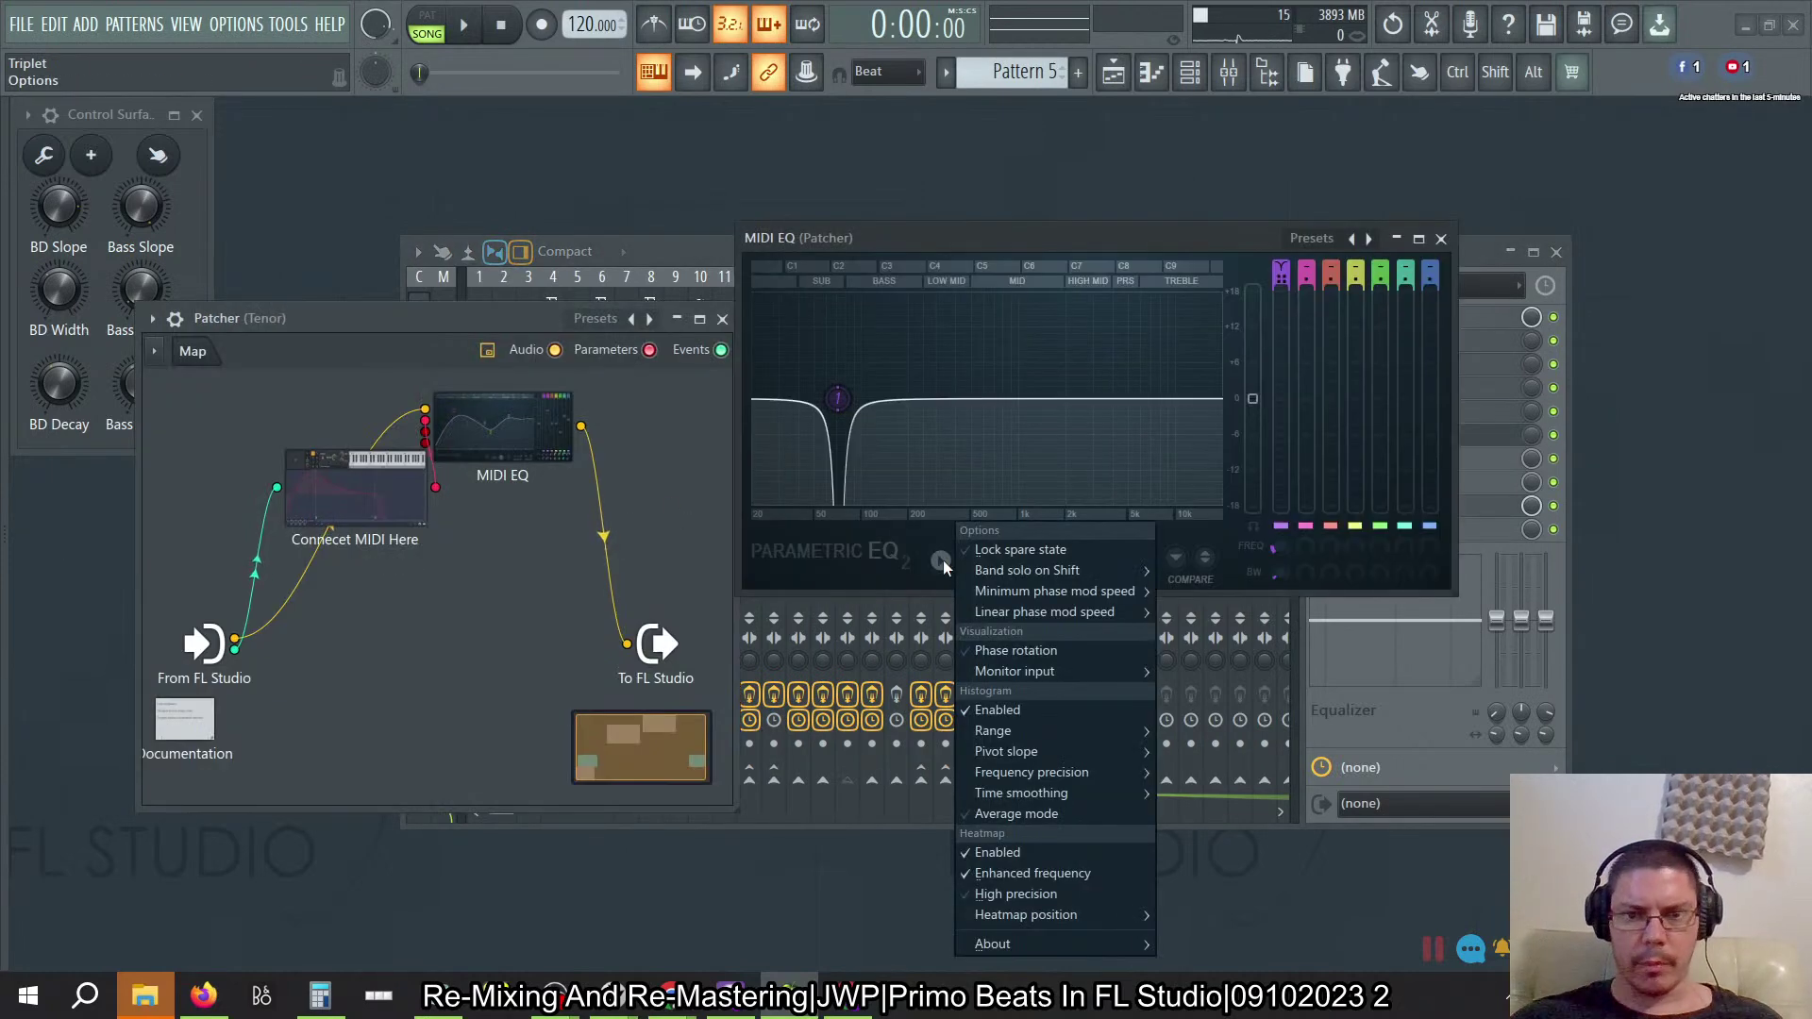
{"action": "mouse_move", "coordinate": [1021, 586]}
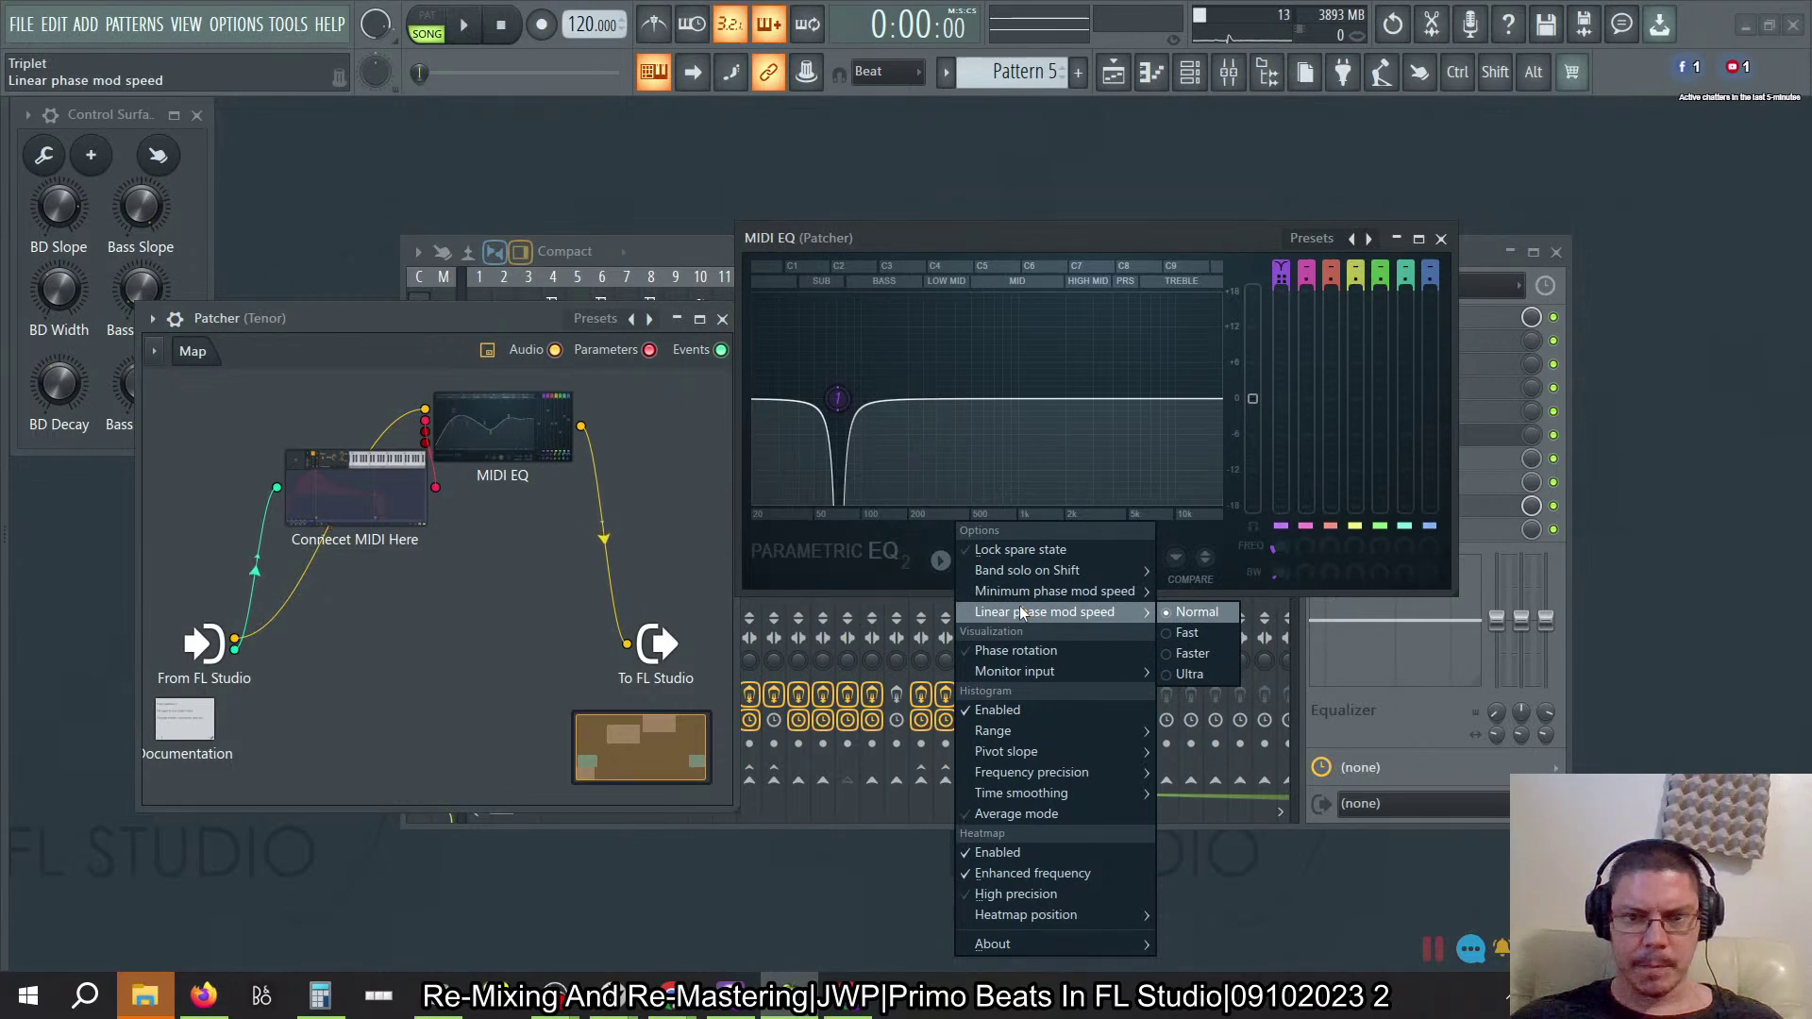
Step: Open the Fruity Parametric EQ 2 manual page in Firefox, glance at the BandLab show, and read the phase mod speed descriptions
{"action": "left_click", "coordinate": [1043, 241]}
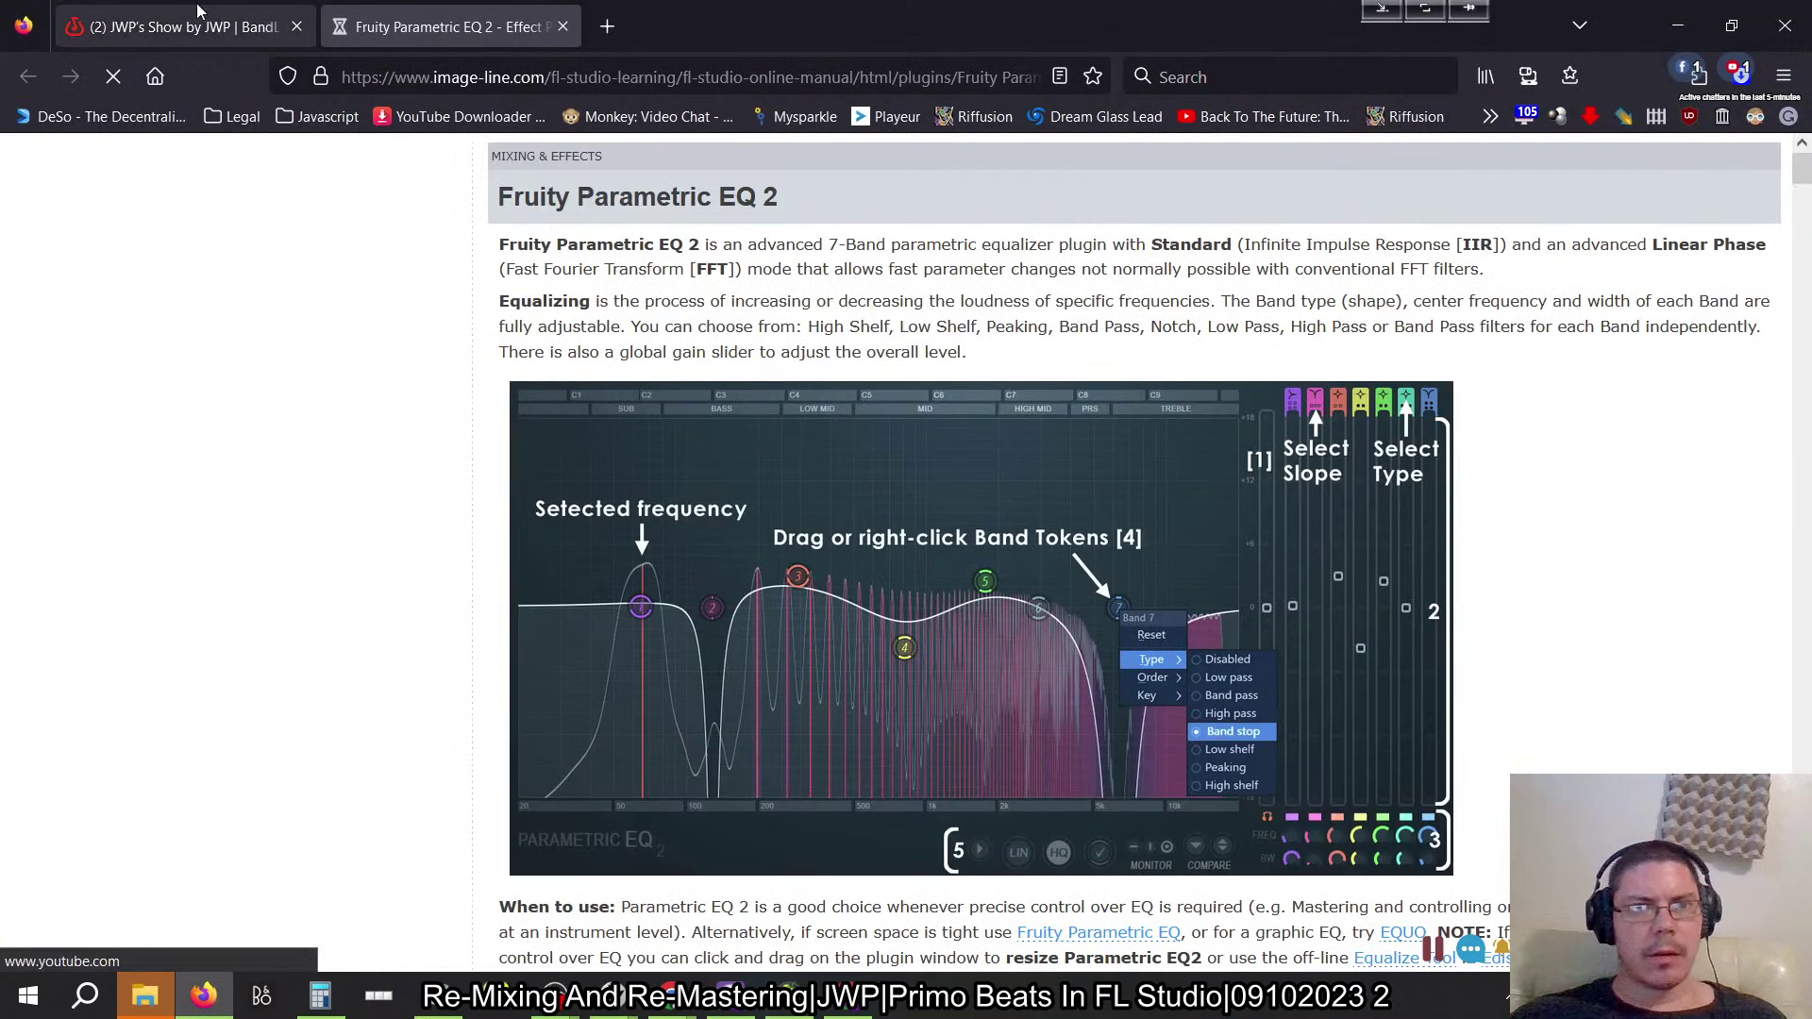
{"action": "left_click", "coordinate": [198, 26]}
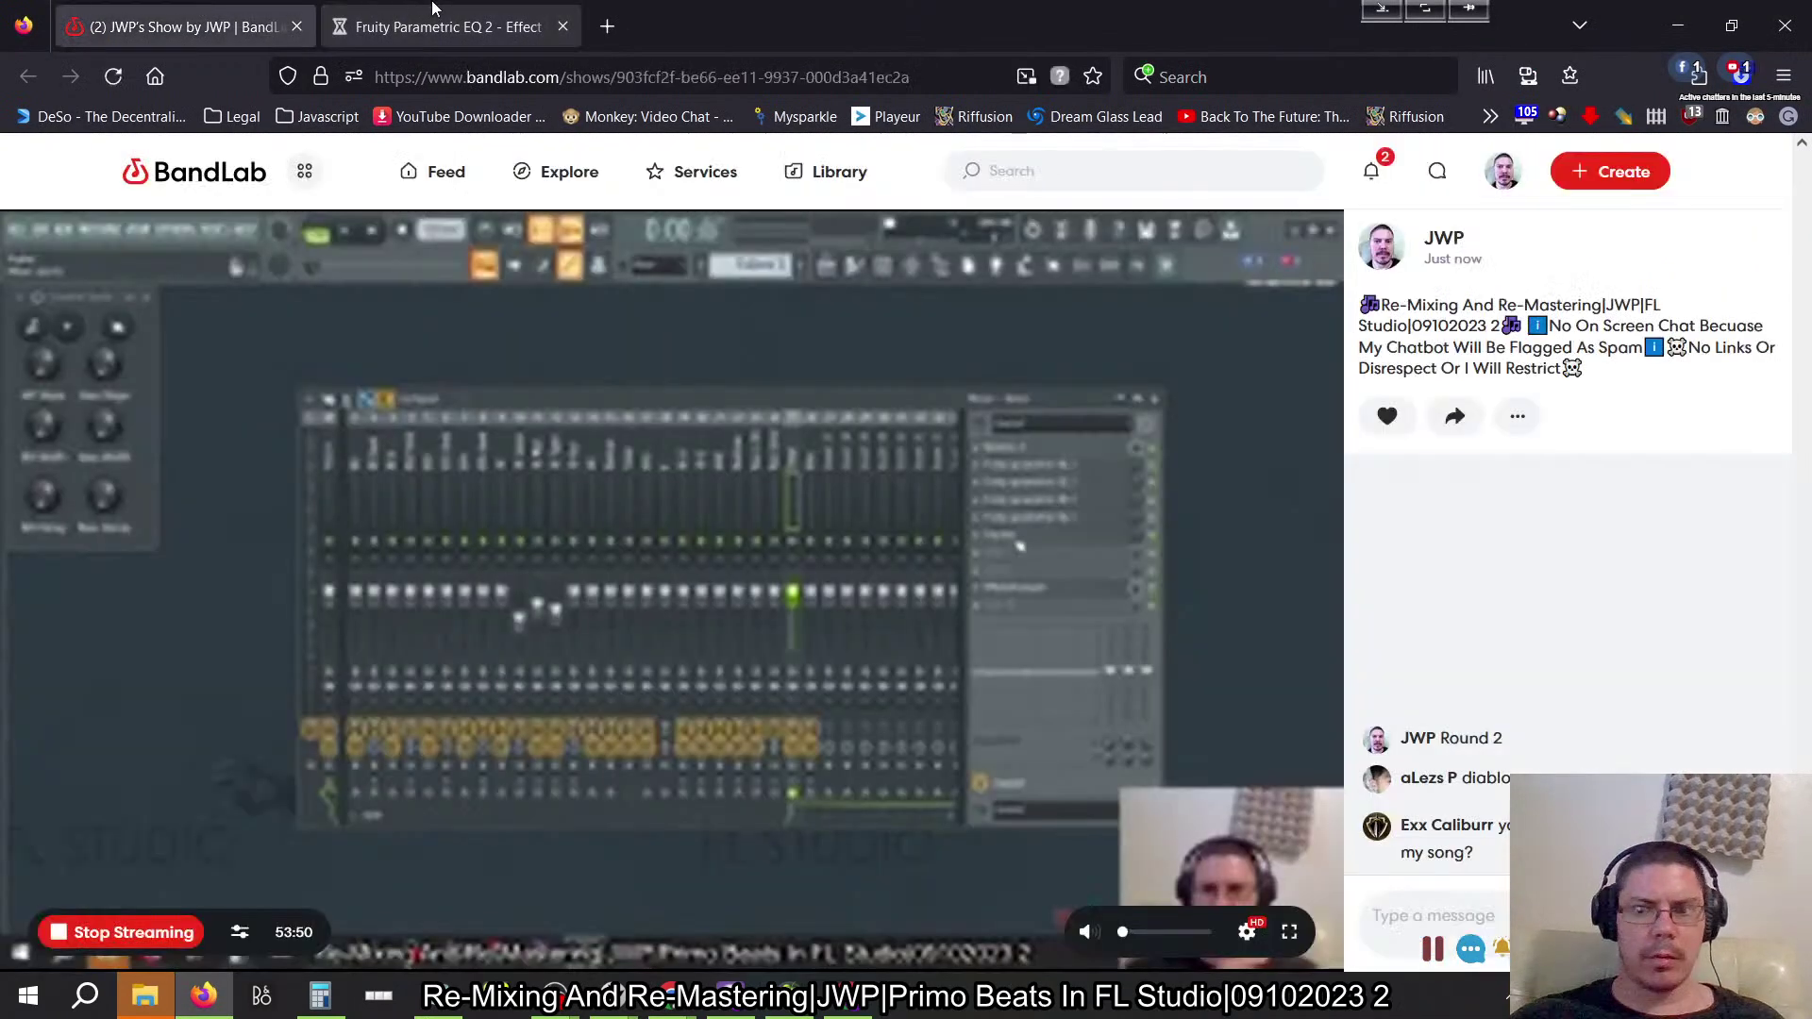
{"action": "left_click", "coordinate": [443, 26]}
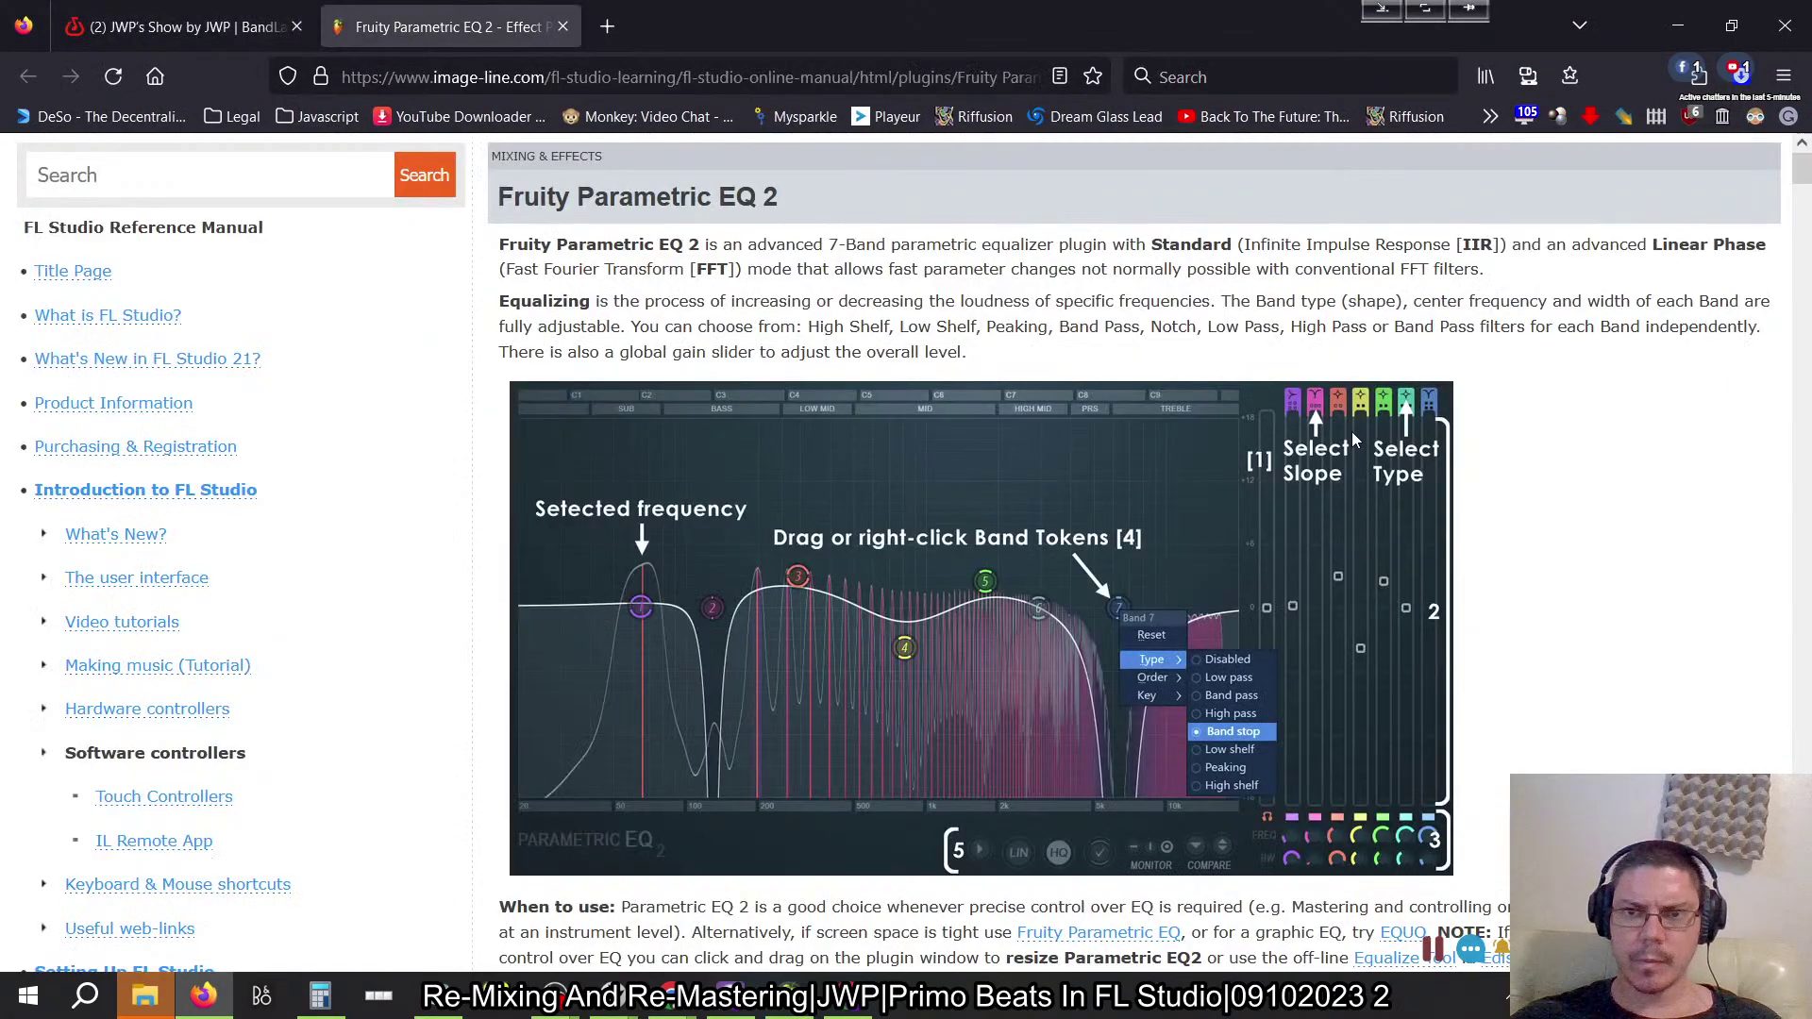
{"action": "scroll", "coordinate": [1351, 433], "scroll_direction": "down", "scroll_amount": 15}
{"action": "scroll", "coordinate": [1352, 439], "scroll_direction": "down", "scroll_amount": 12}
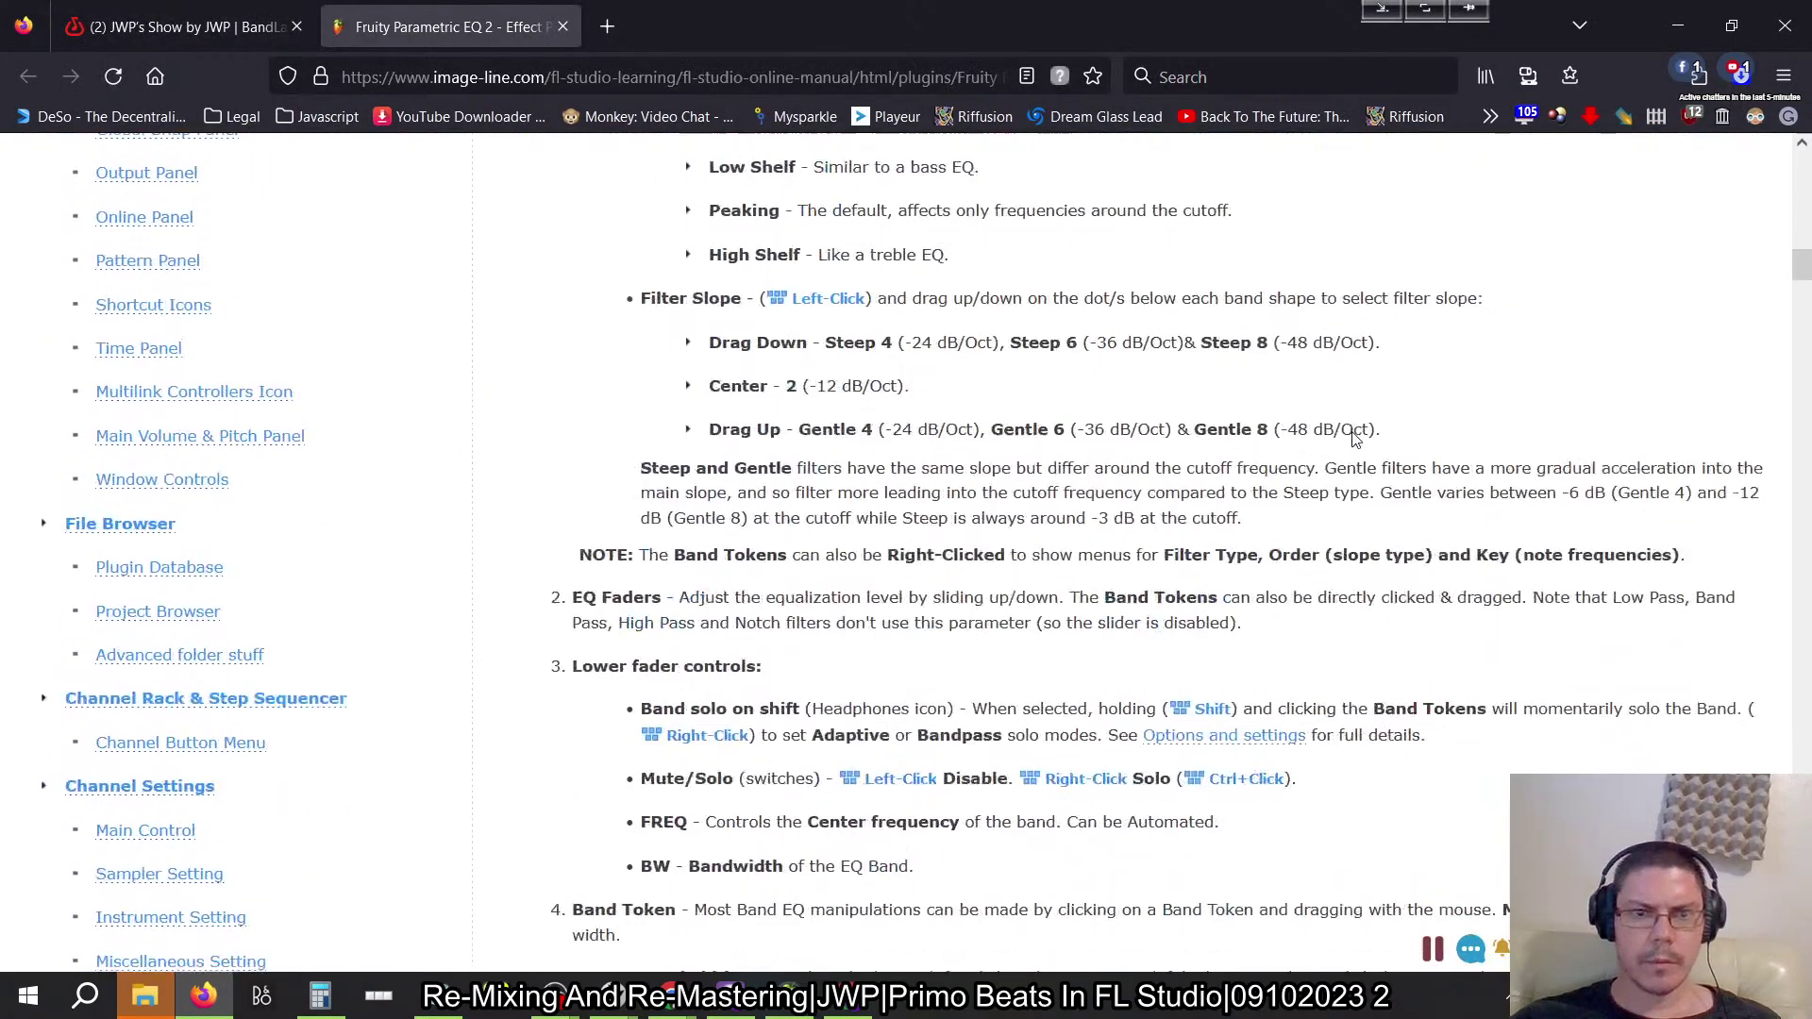
{"action": "scroll", "coordinate": [1351, 432], "scroll_direction": "down", "scroll_amount": 12}
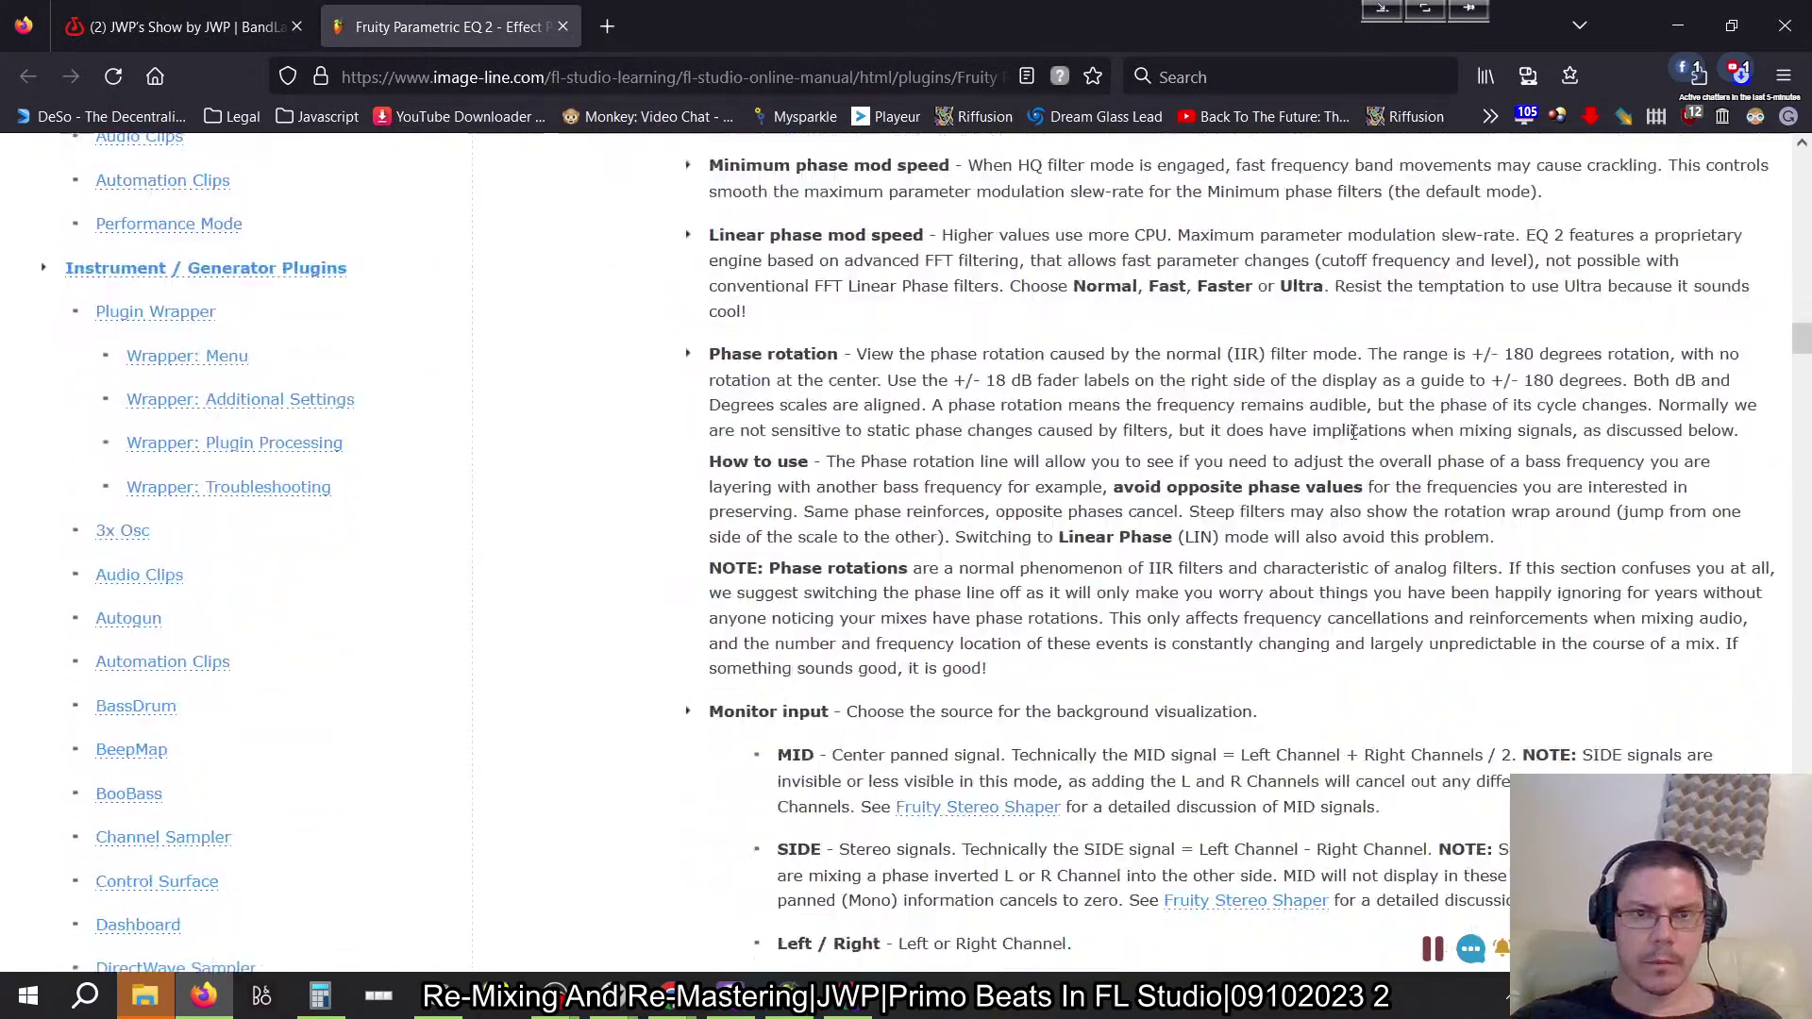
{"action": "scroll", "coordinate": [1353, 432], "scroll_direction": "up", "scroll_amount": 8}
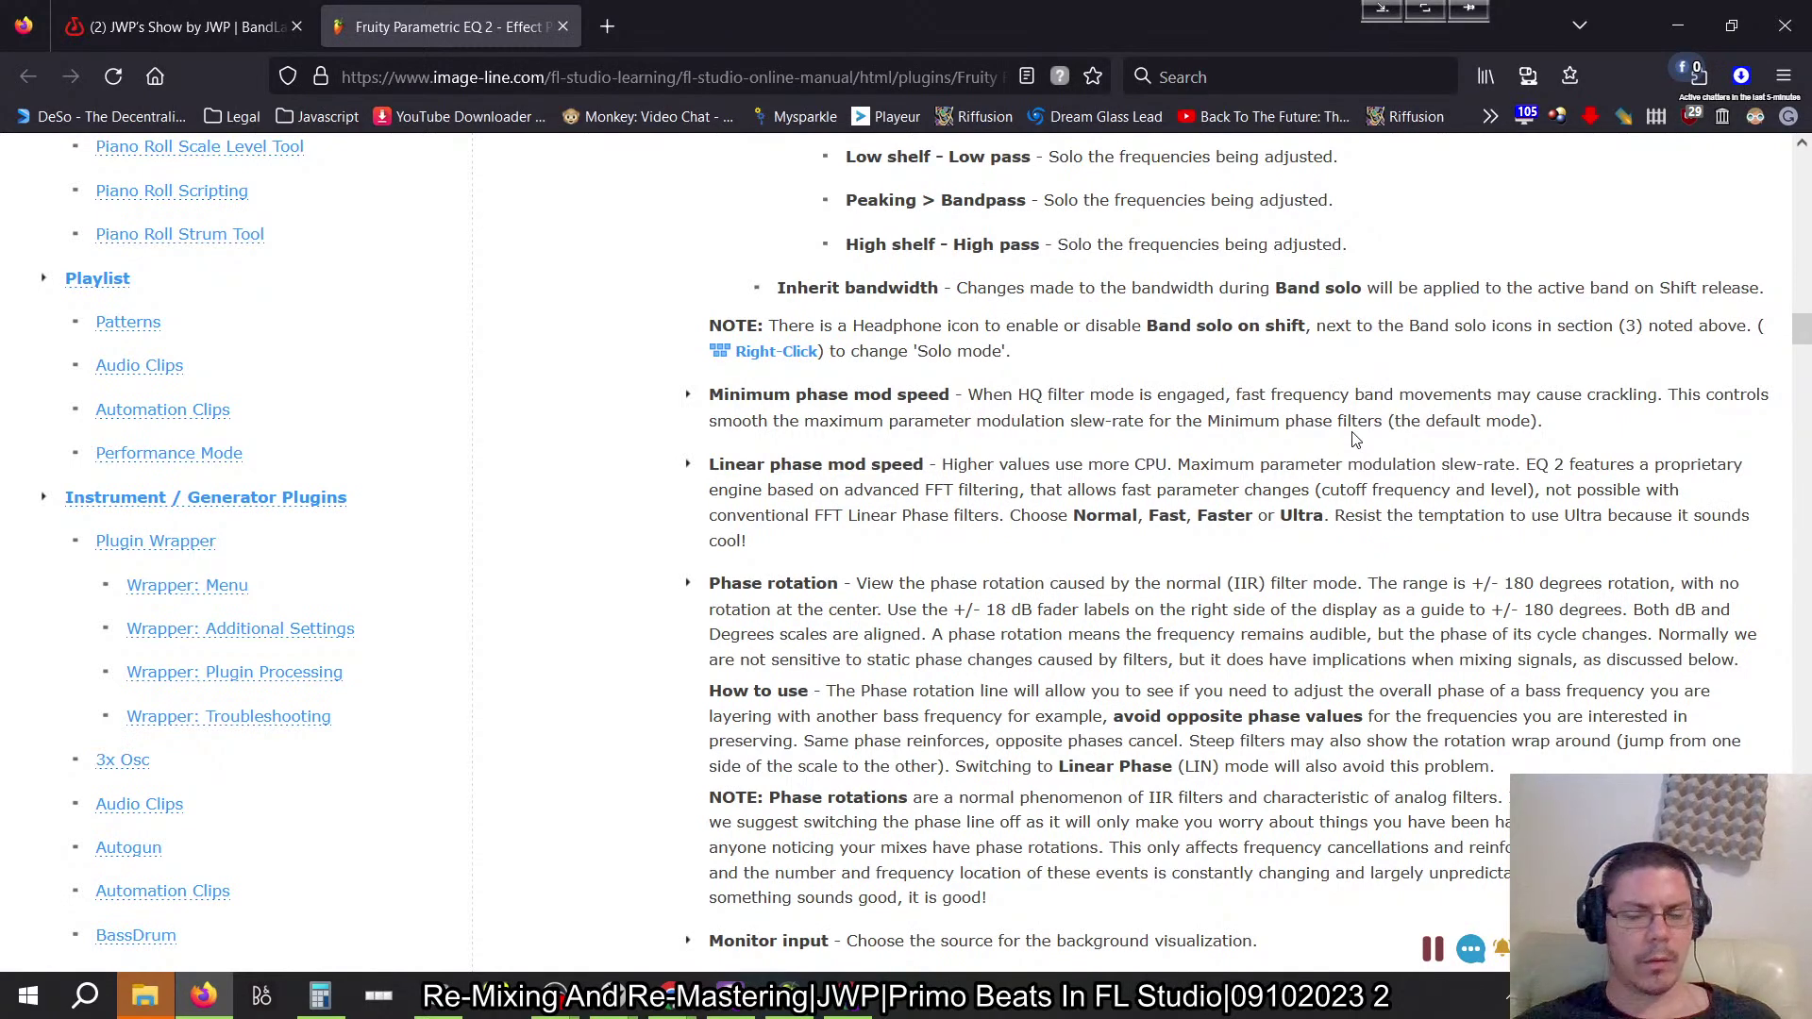
Step: Set the Tenor Patcher MIDI EQ's minimum phase mod speed to Medium and recheck the phase mod speed descriptions in the Firefox manual
{"action": "key", "text": "alt+Tab"}
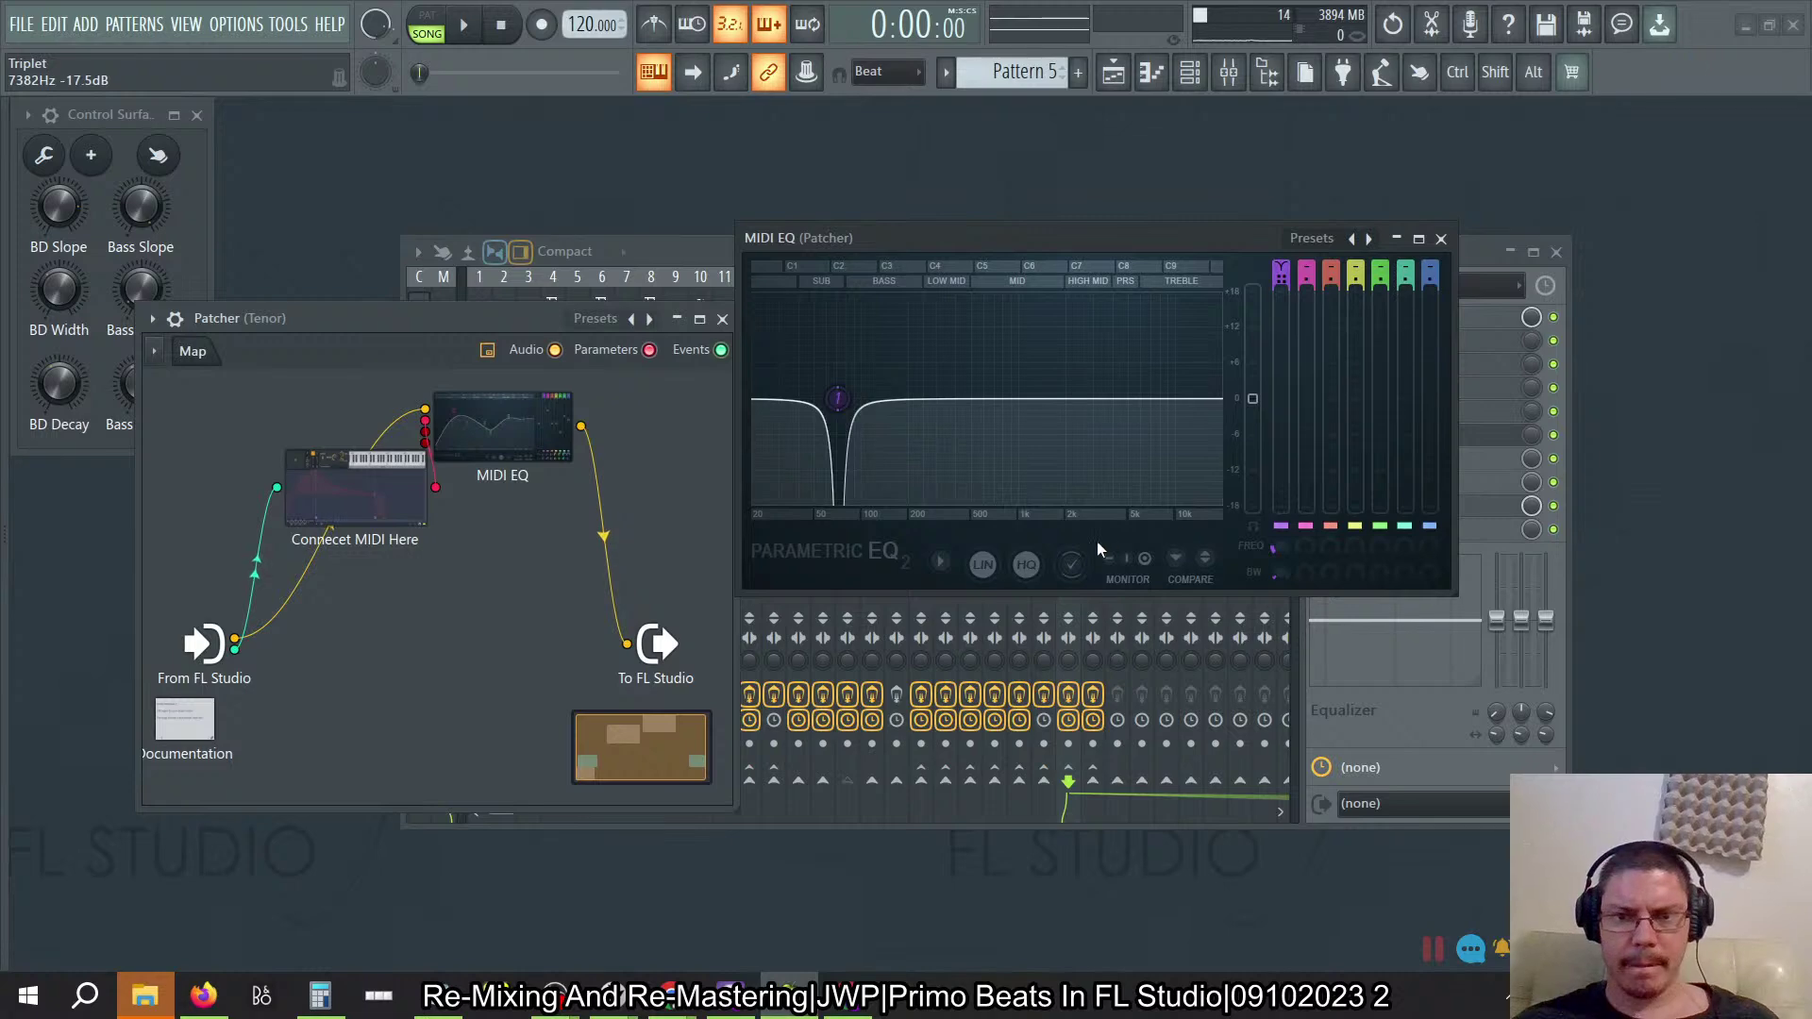
{"action": "right_click", "coordinate": [953, 553]}
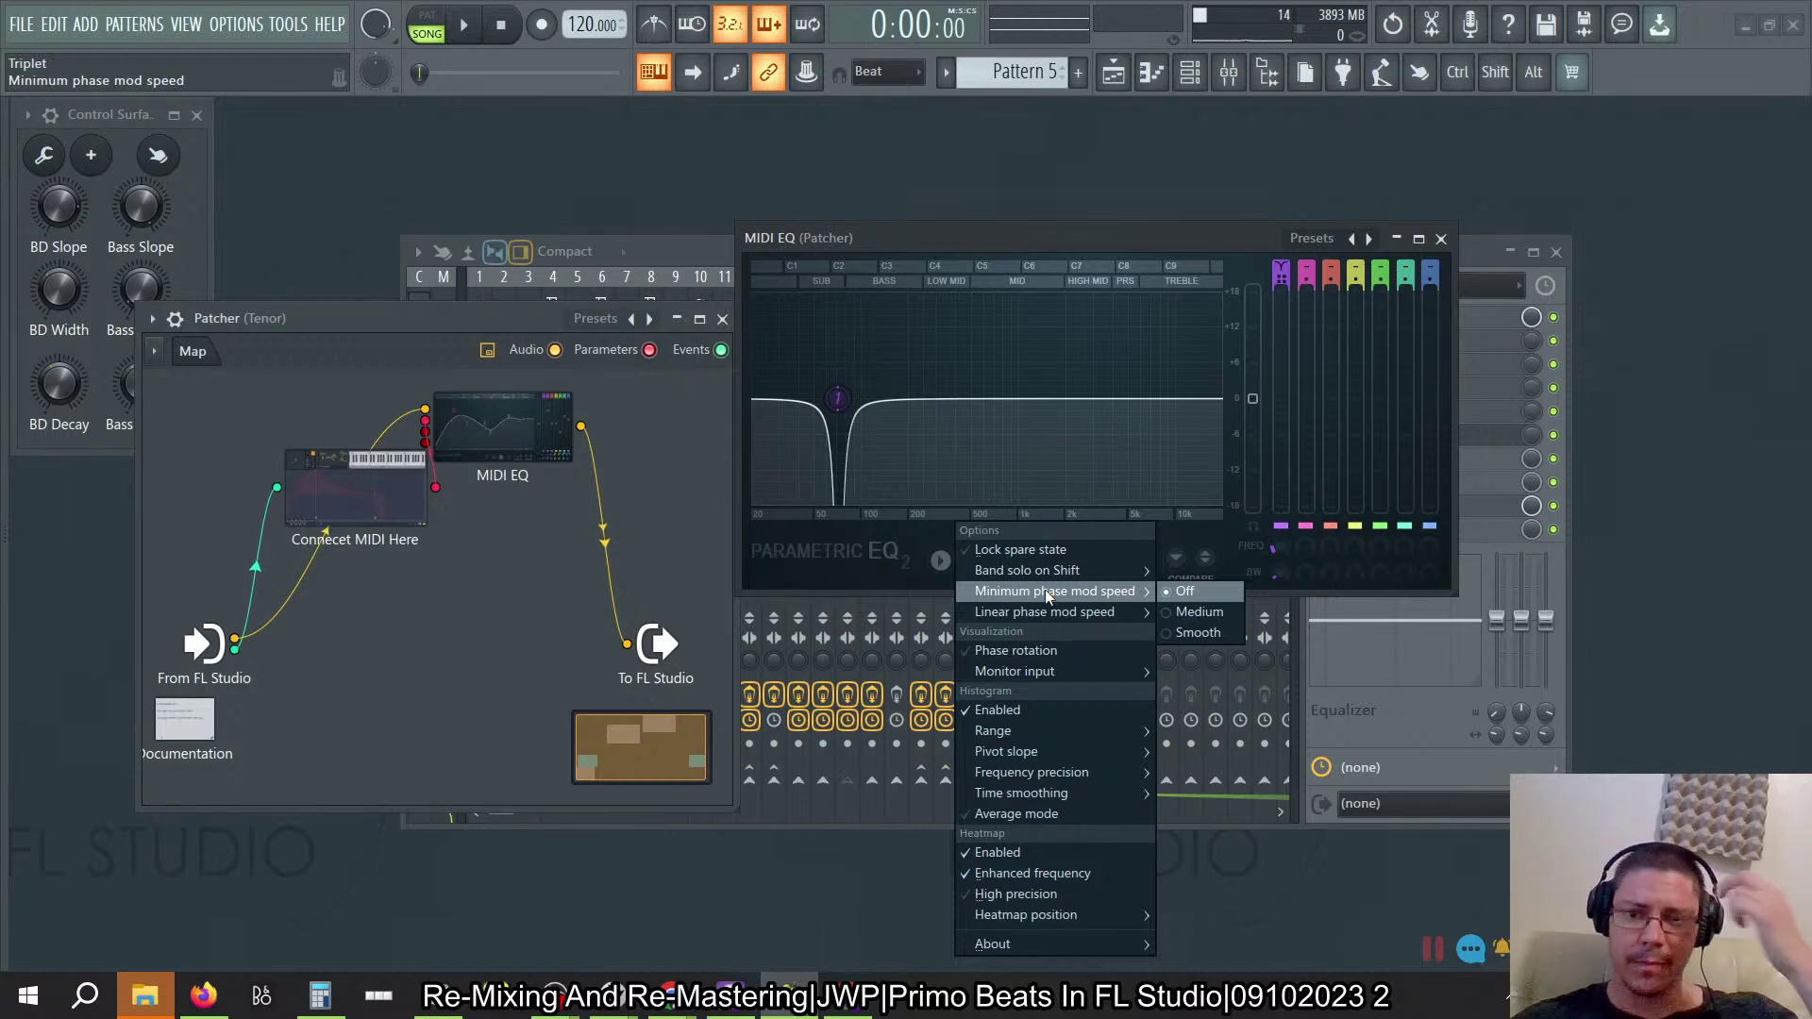
{"action": "left_click", "coordinate": [1180, 608]}
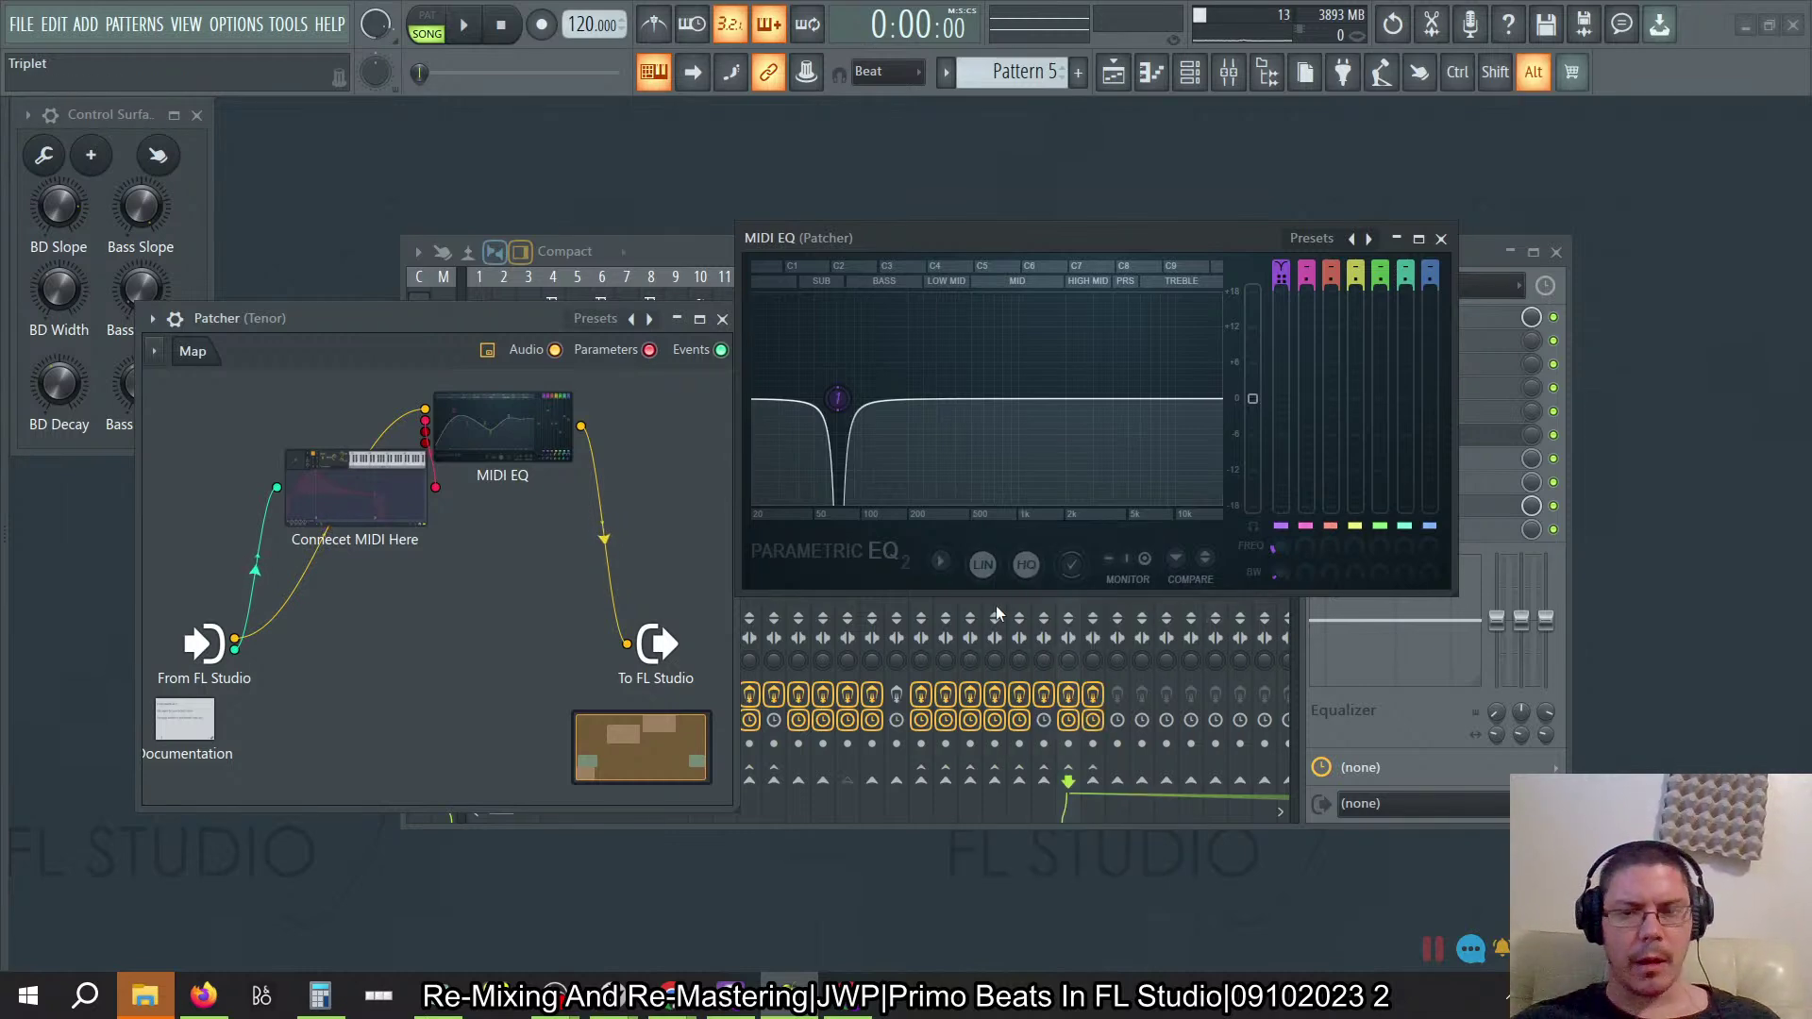
{"action": "key", "text": "alt+Tab"}
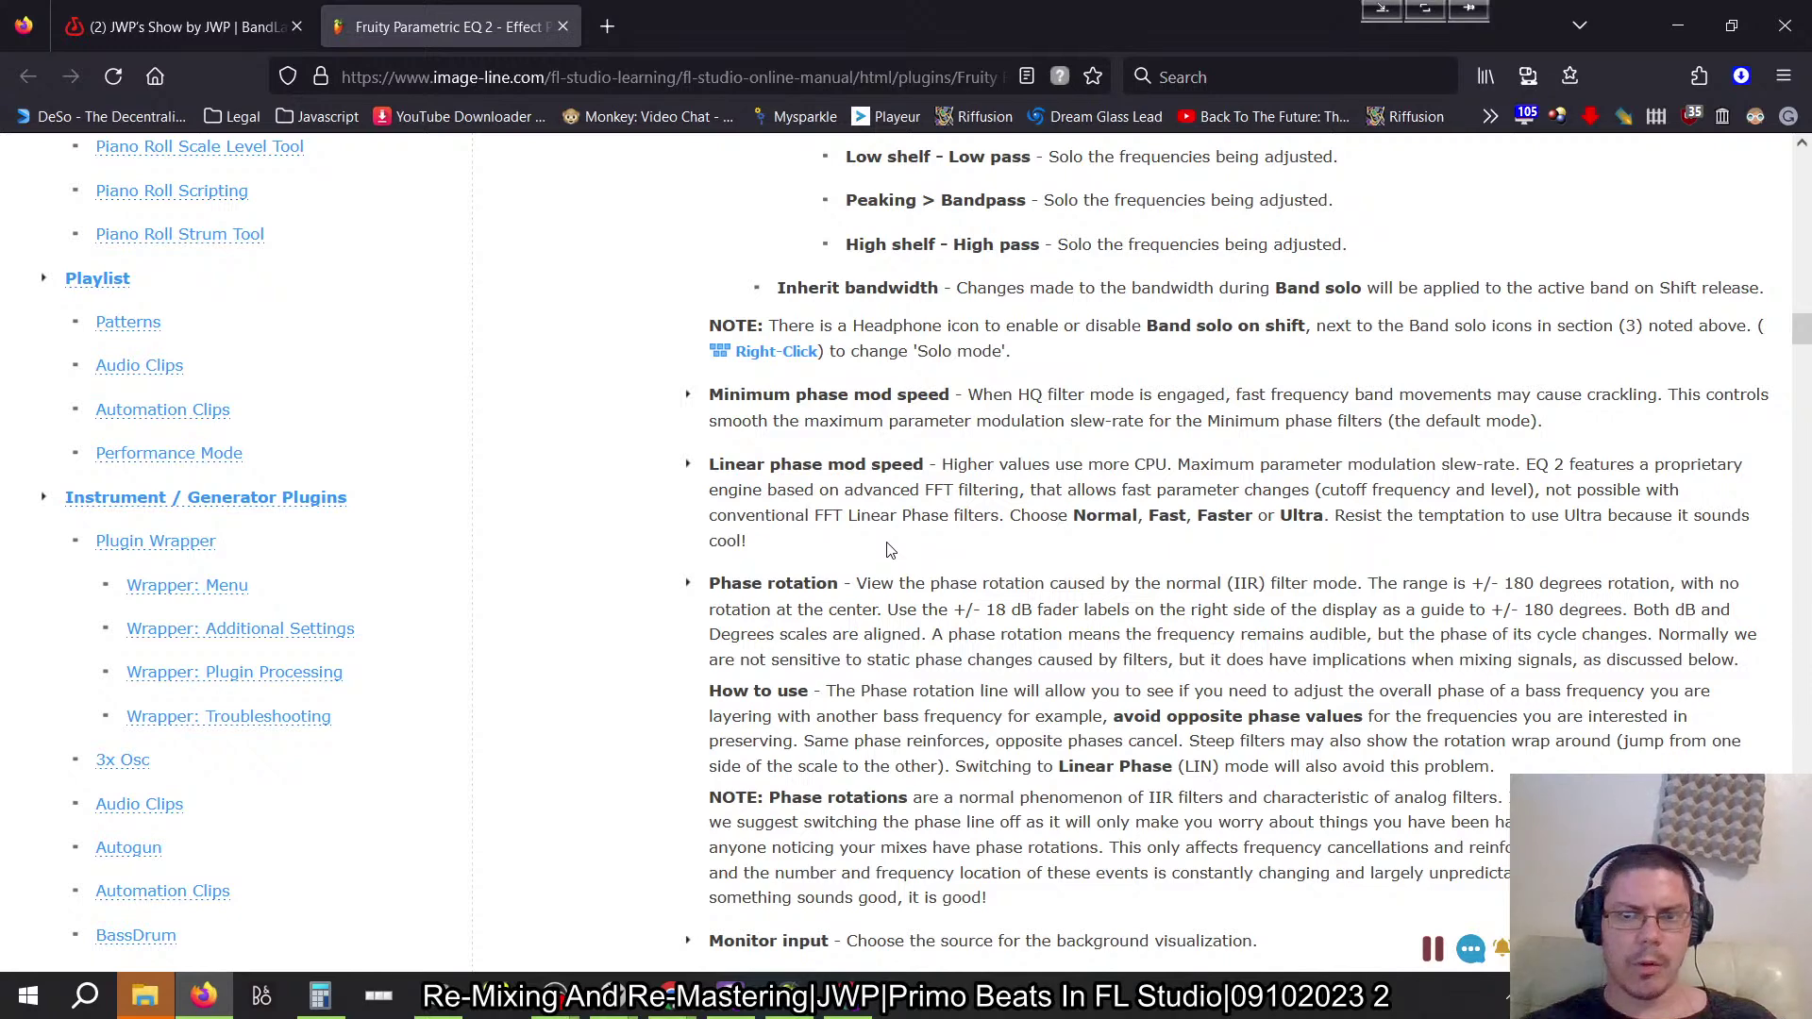
{"action": "key", "text": "alt+Tab"}
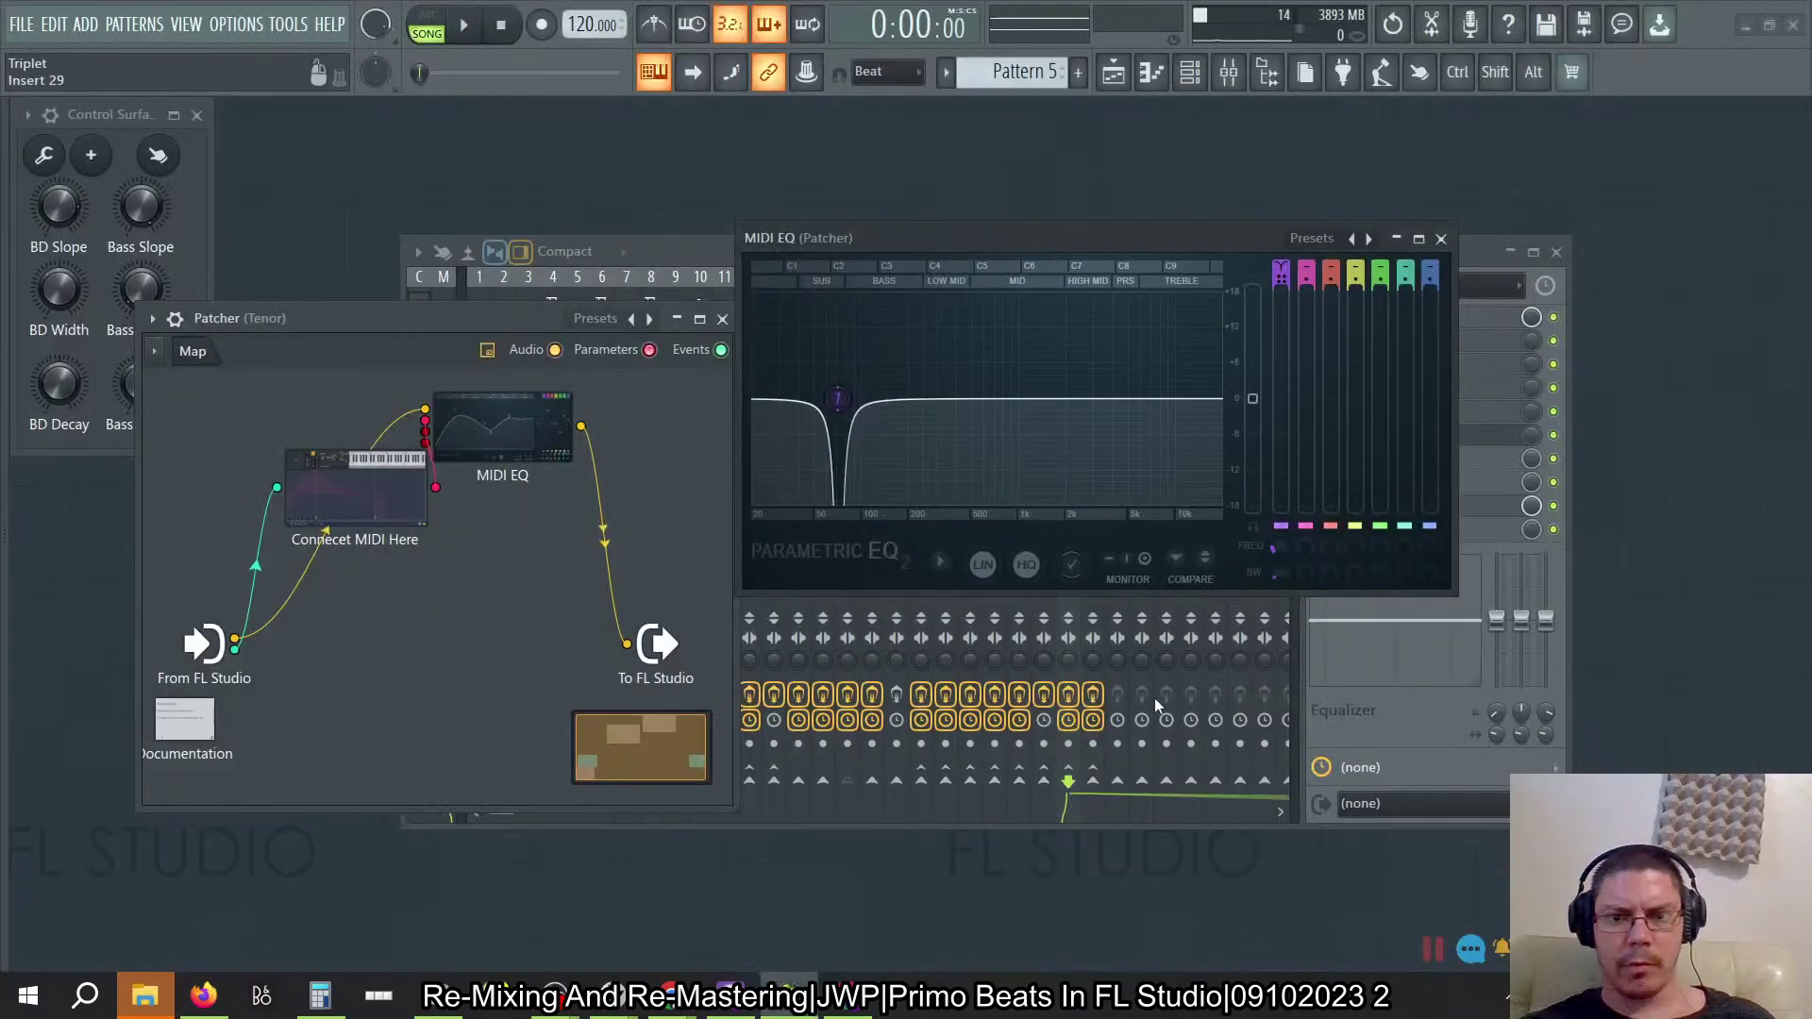
Step: Set the Tenor MIDI EQ's linear phase mod speed to Faster and close the EQ and its Patcher
{"action": "left_click", "coordinate": [940, 558]}
{"action": "mouse_move", "coordinate": [1032, 609]}
{"action": "left_click", "coordinate": [1202, 655]}
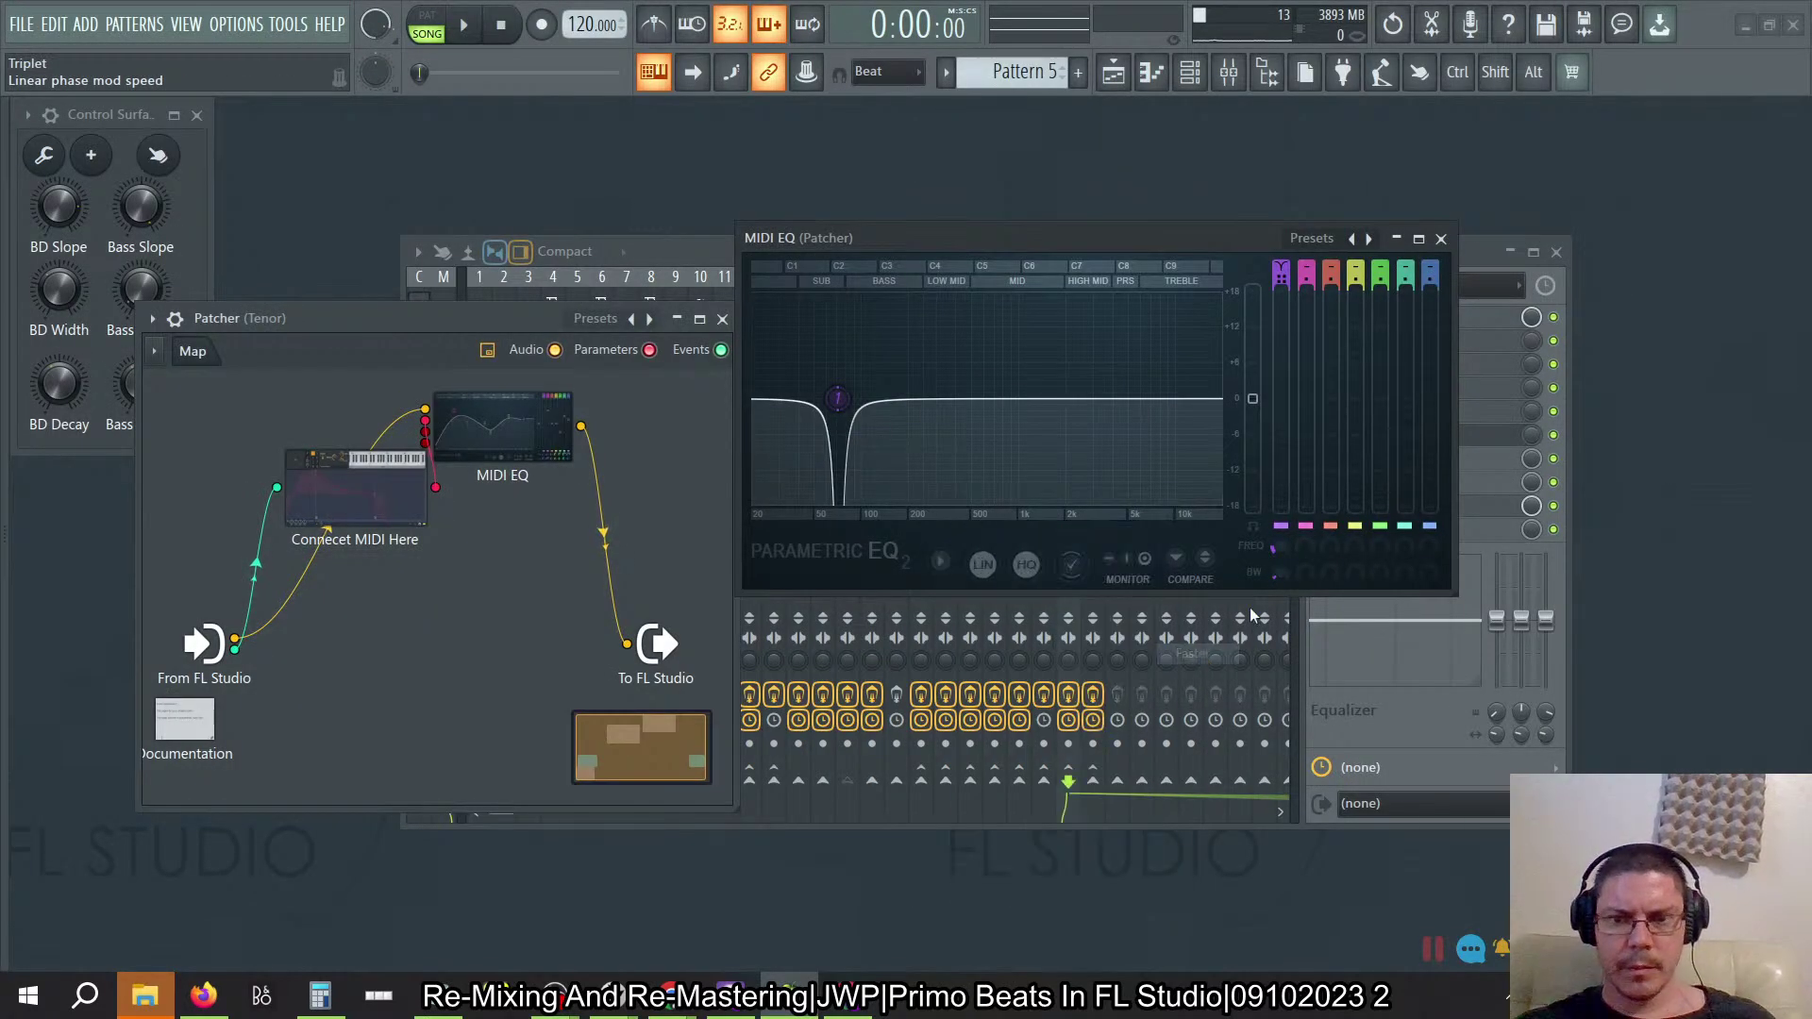
{"action": "left_click", "coordinate": [1440, 238]}
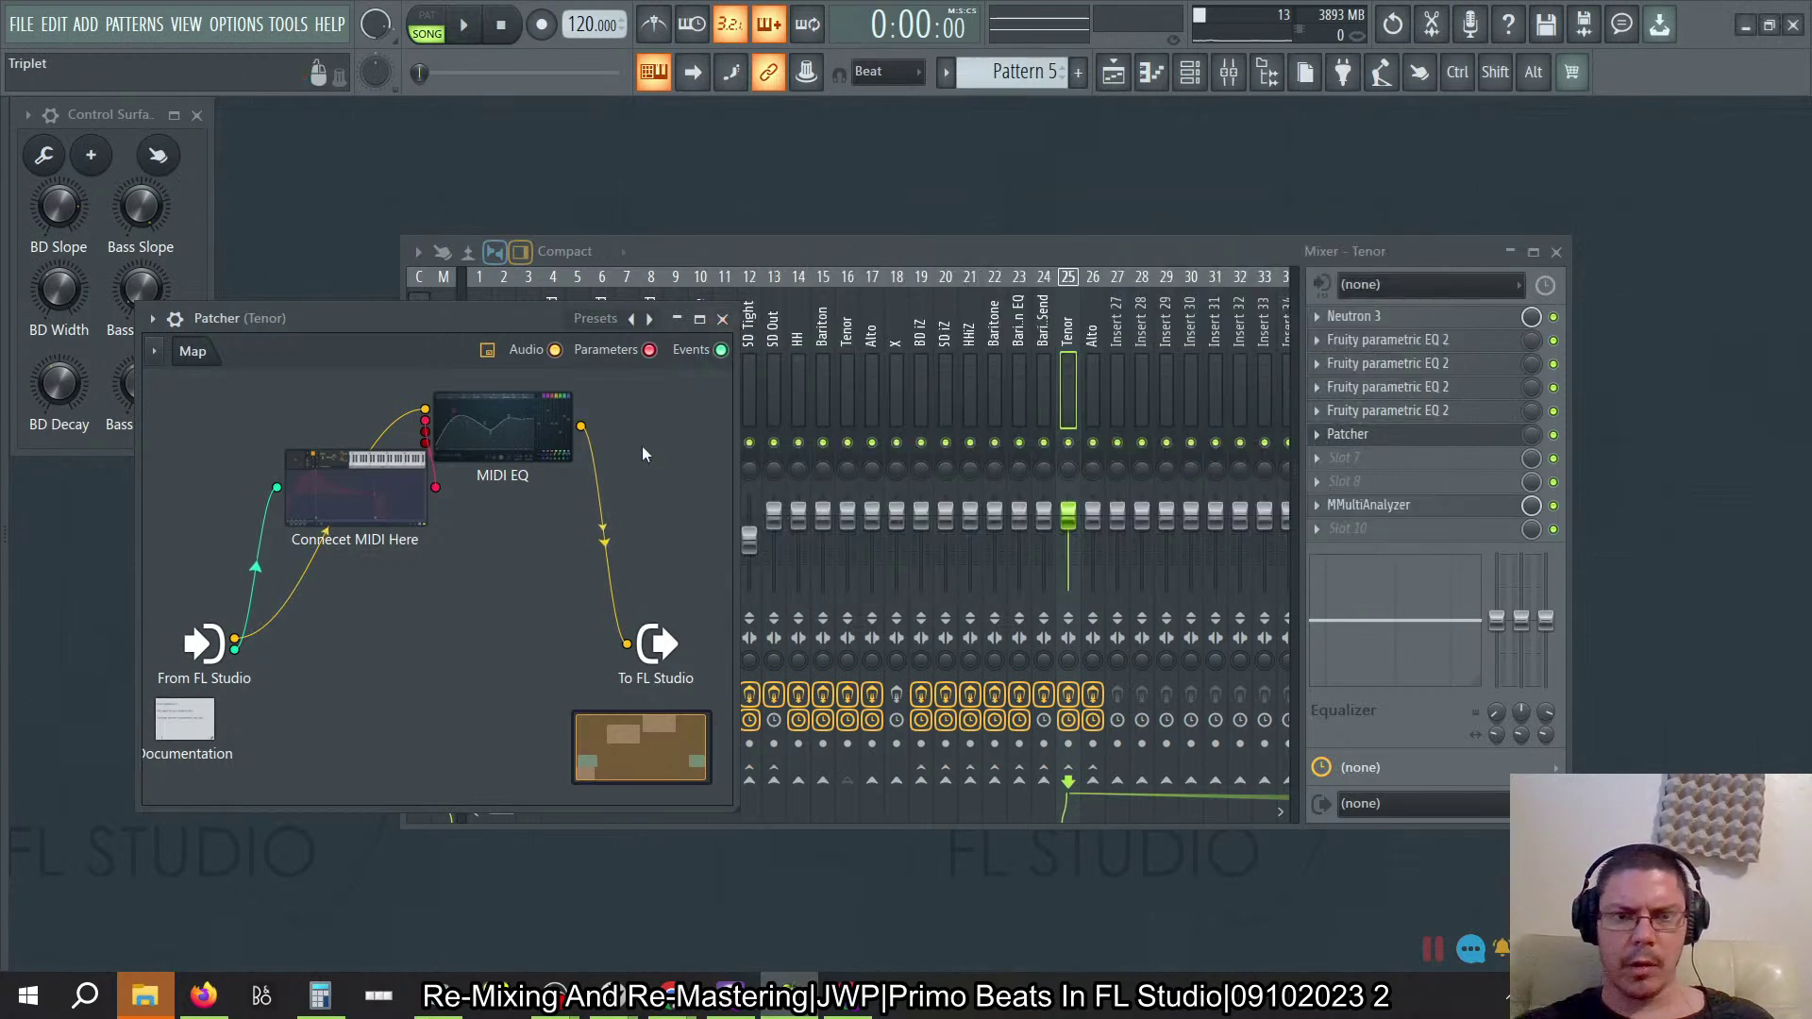
{"action": "left_click", "coordinate": [507, 450]}
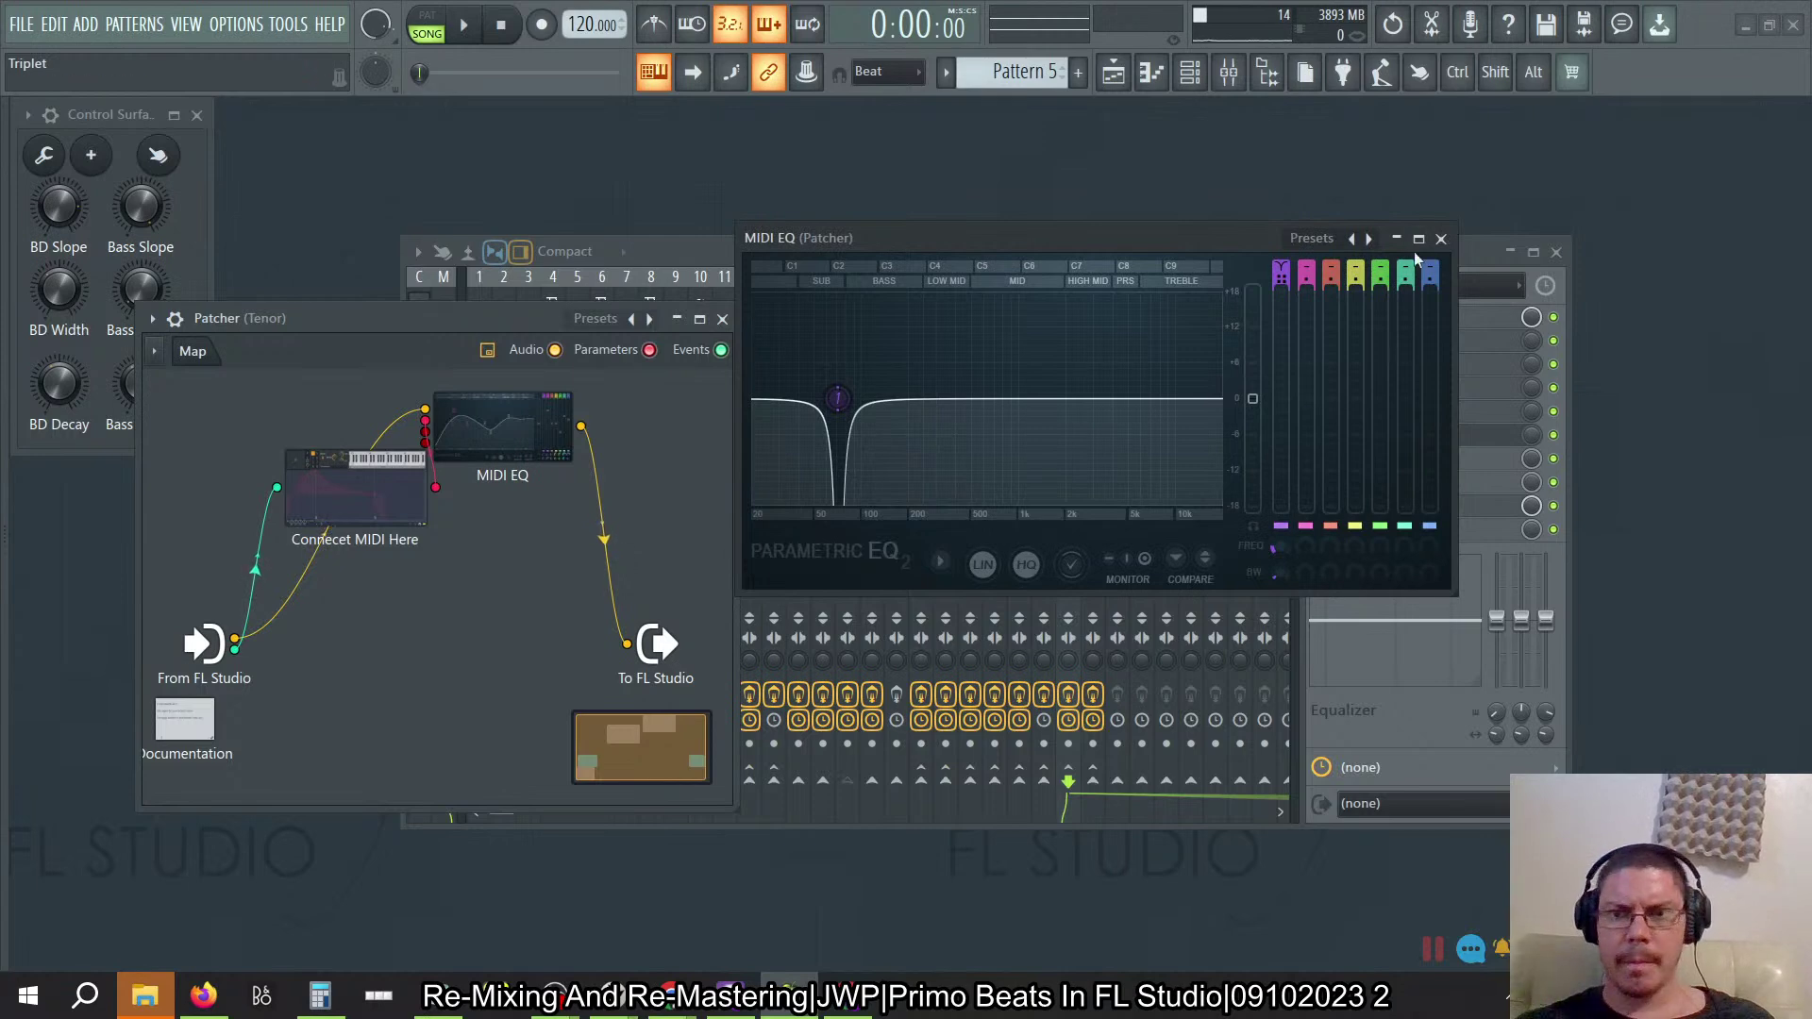
{"action": "left_click", "coordinate": [1448, 241]}
{"action": "left_click", "coordinate": [722, 318]}
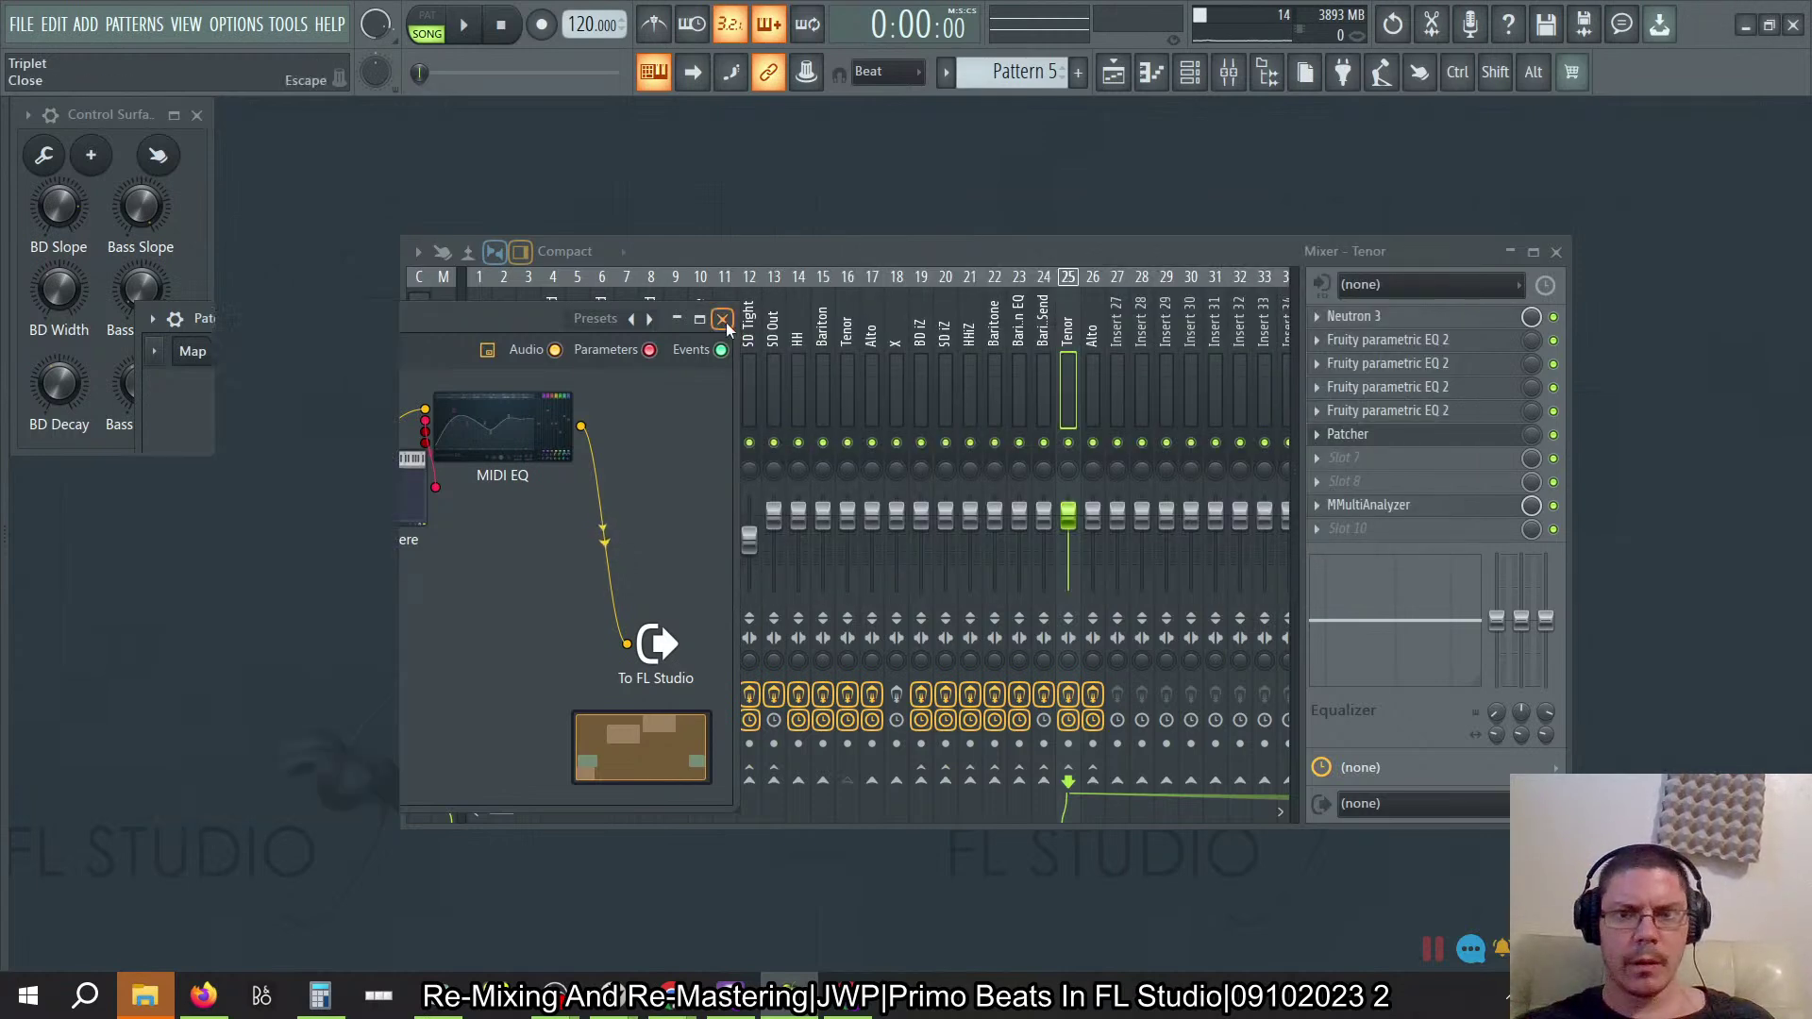
Step: Inspect the four Fruity parametric EQ 2 effects on Alto track 26 one by one
{"action": "left_click", "coordinate": [1092, 321]}
{"action": "left_click", "coordinate": [1441, 341]}
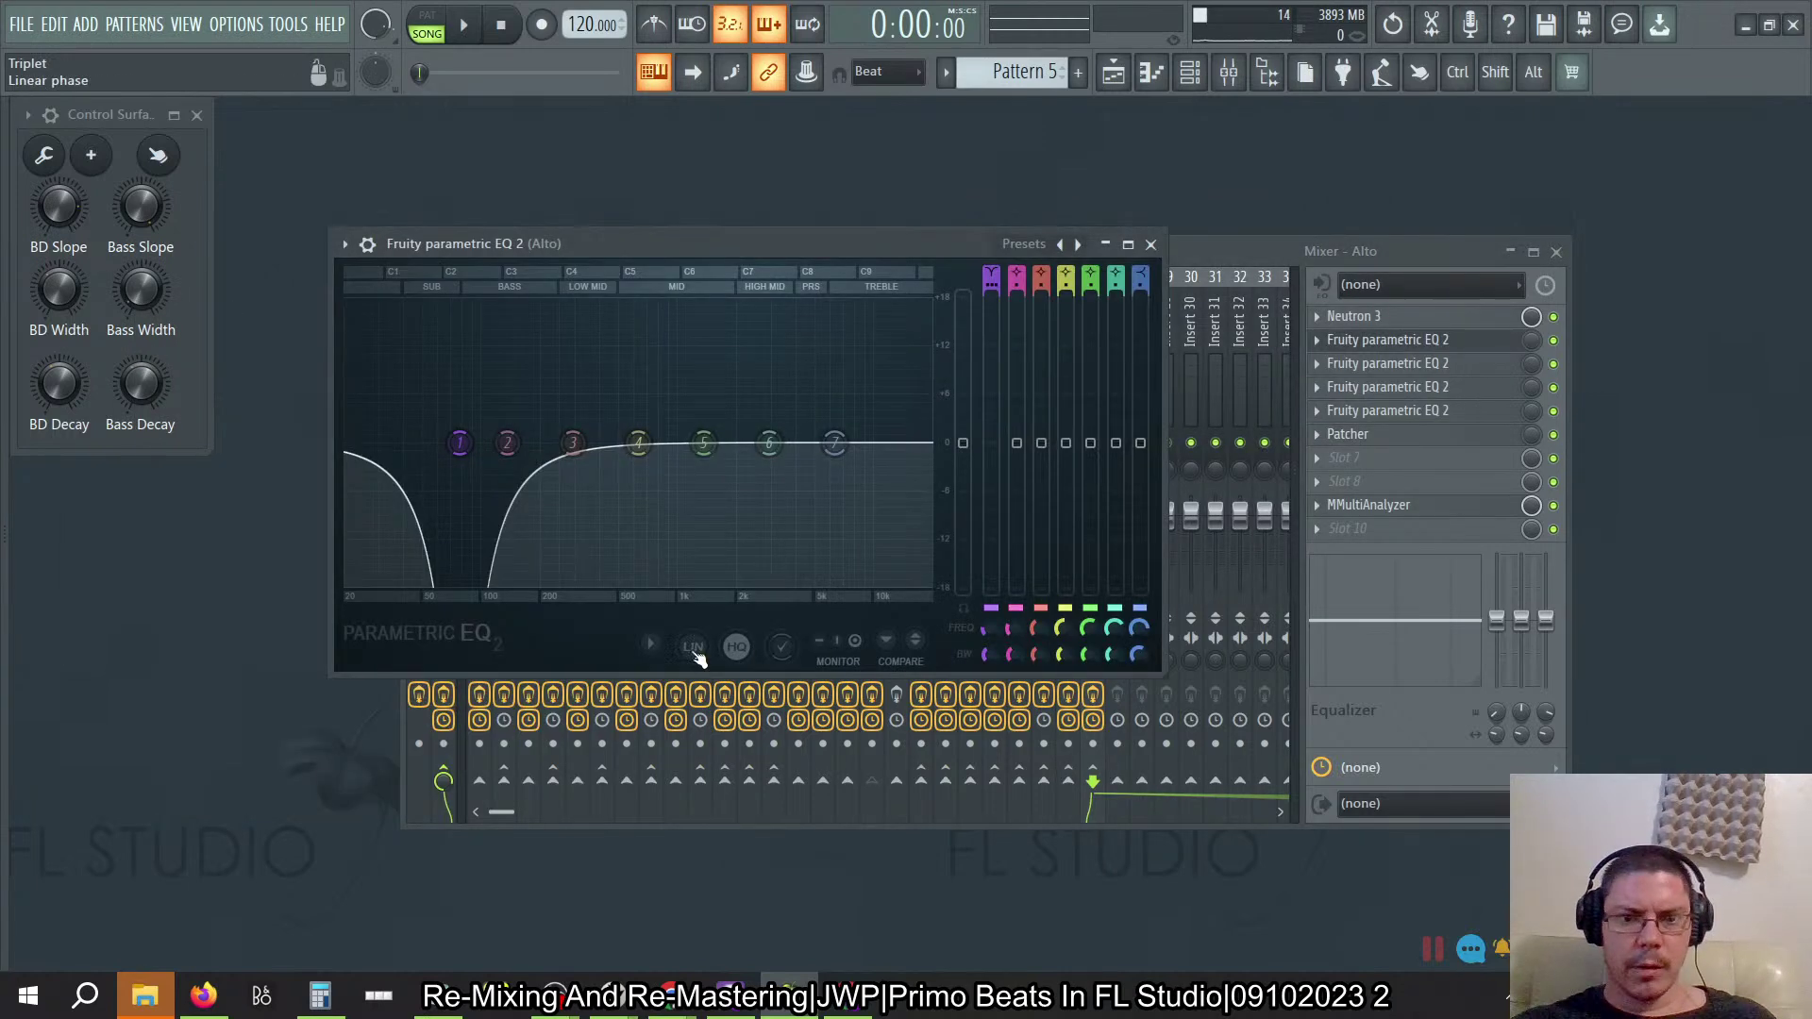
{"action": "left_click", "coordinate": [1364, 362]}
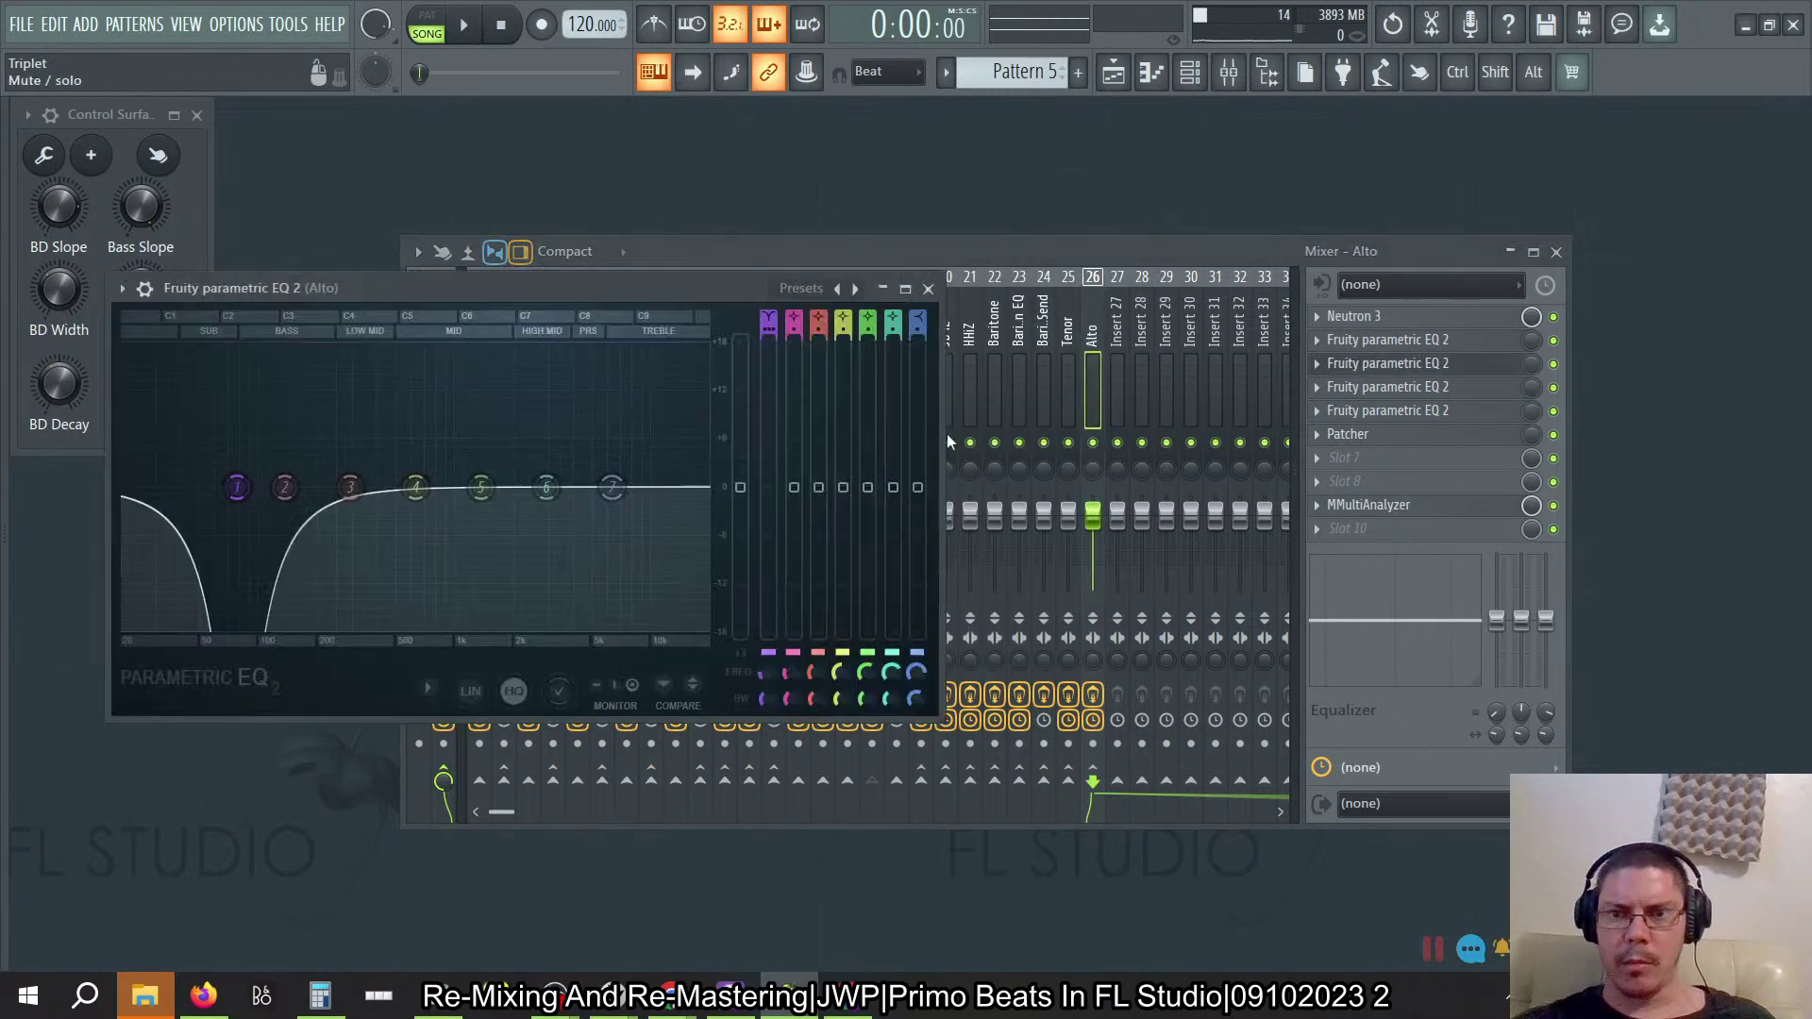
{"action": "left_click", "coordinate": [927, 288]}
{"action": "left_click", "coordinate": [1450, 394]}
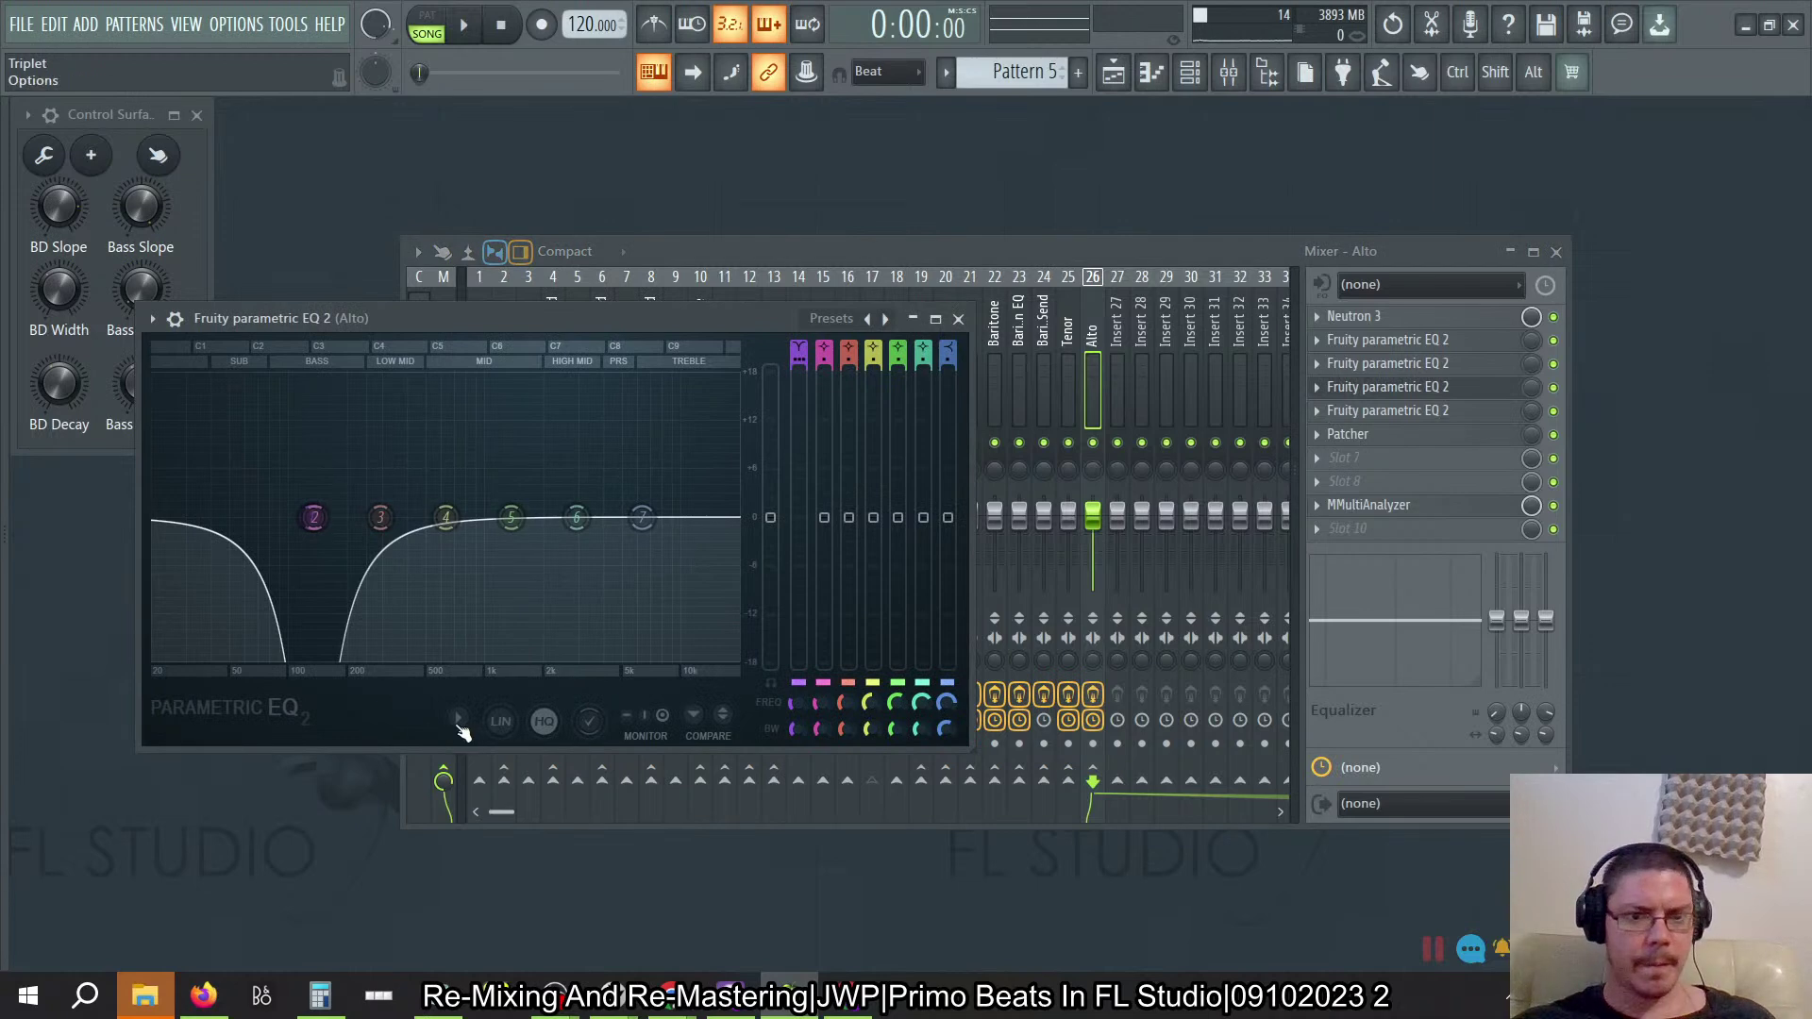
{"action": "left_click", "coordinate": [957, 318]}
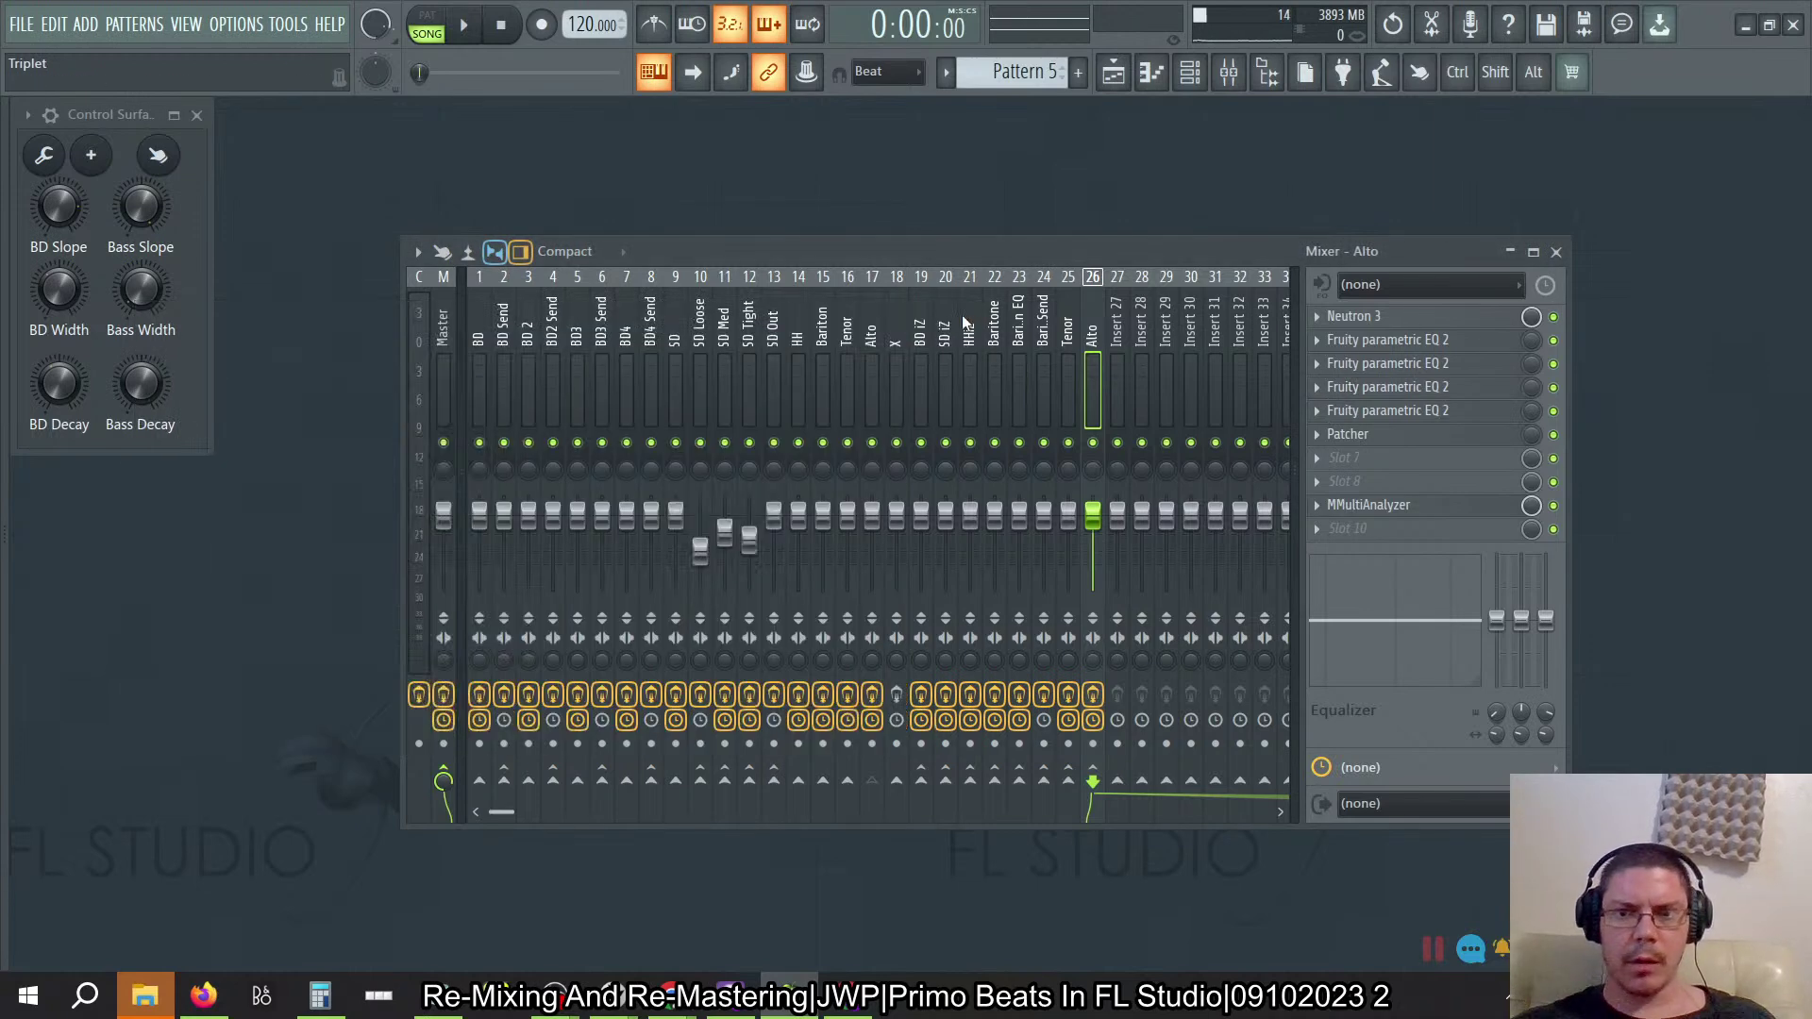
{"action": "left_click", "coordinate": [1387, 408]}
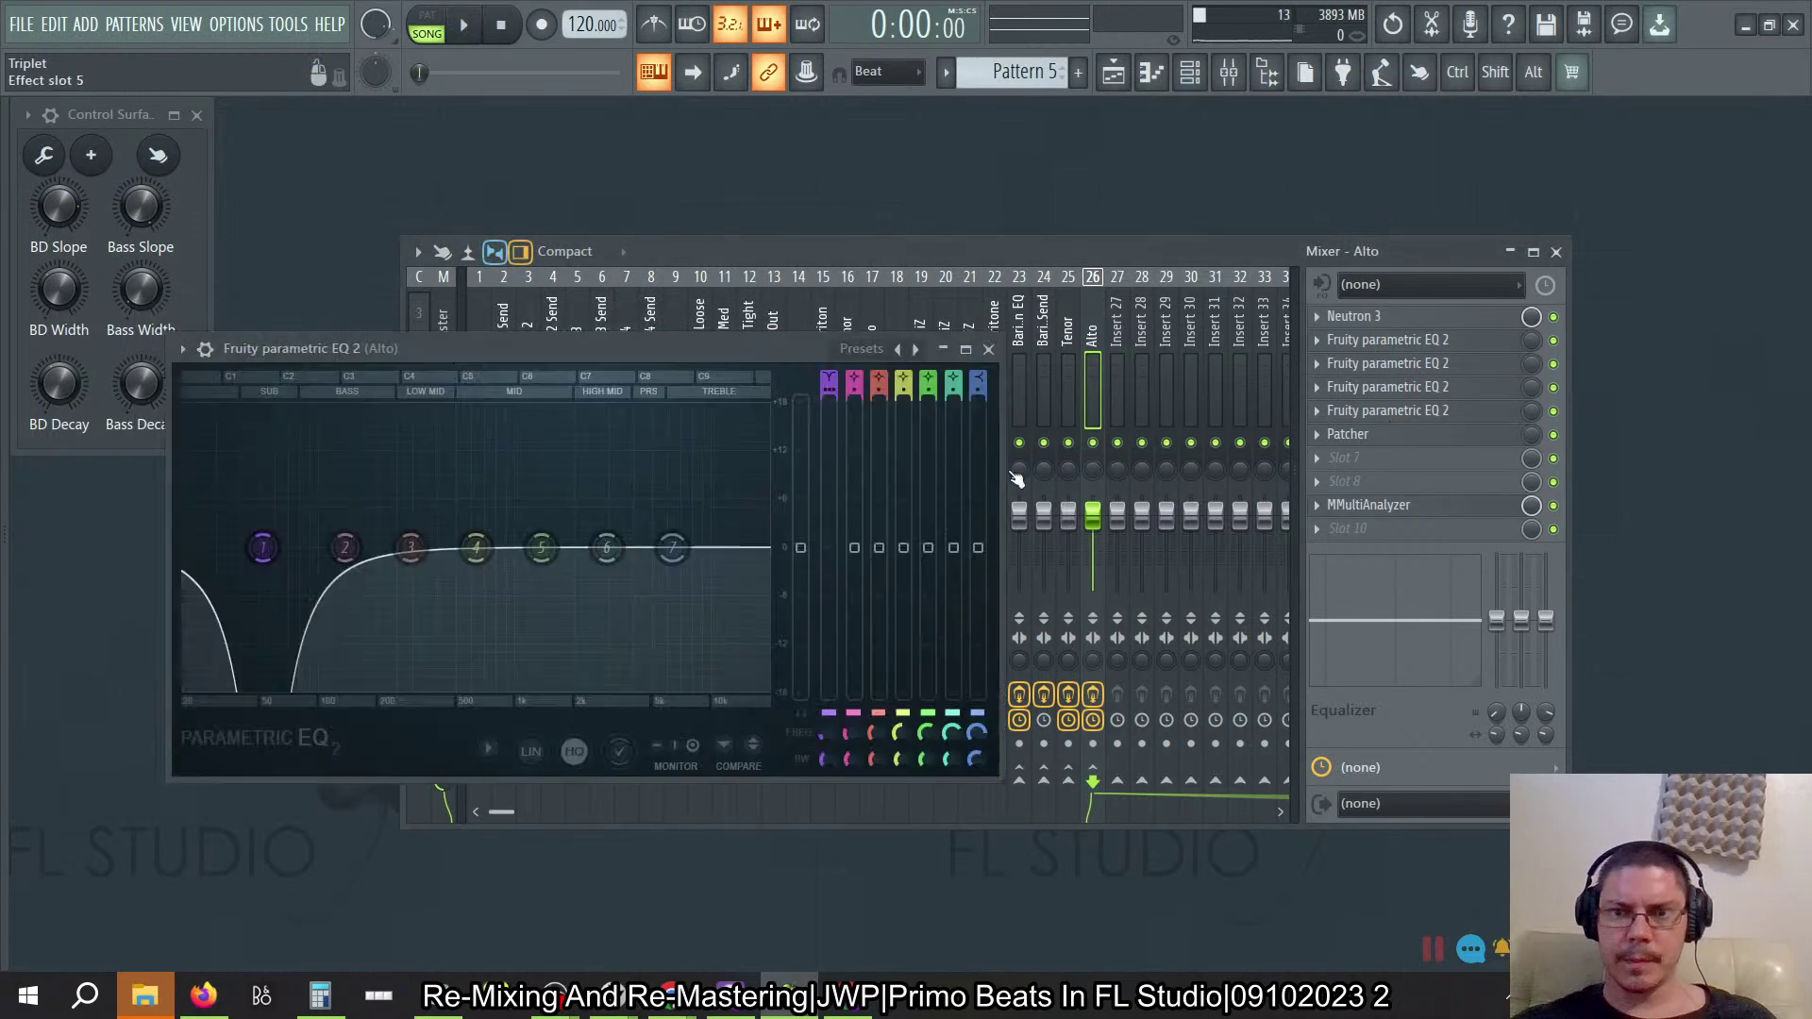
{"action": "left_click", "coordinate": [987, 349]}
Step: In the Alto Patcher's MIDI EQ, turn on linear phase and set minimum phase mod speed to Medium and linear phase mod speed to Faster
{"action": "left_click", "coordinate": [1348, 434]}
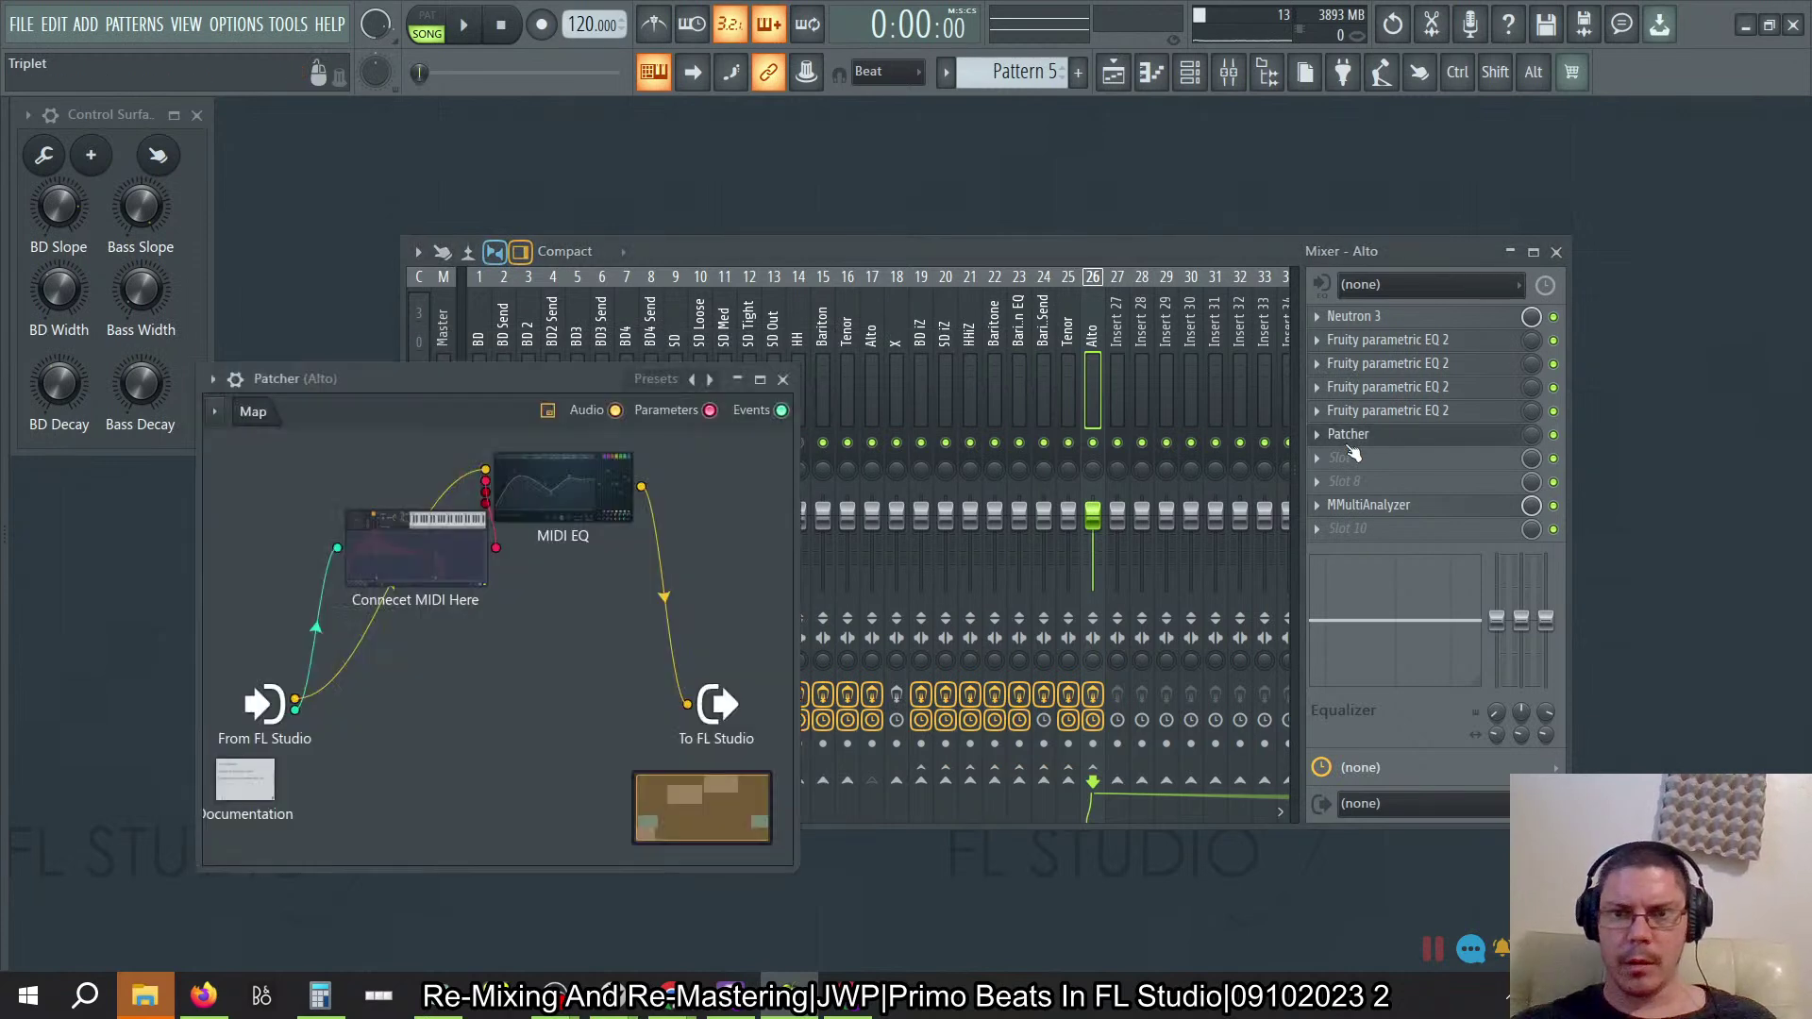
{"action": "left_click", "coordinate": [623, 514]}
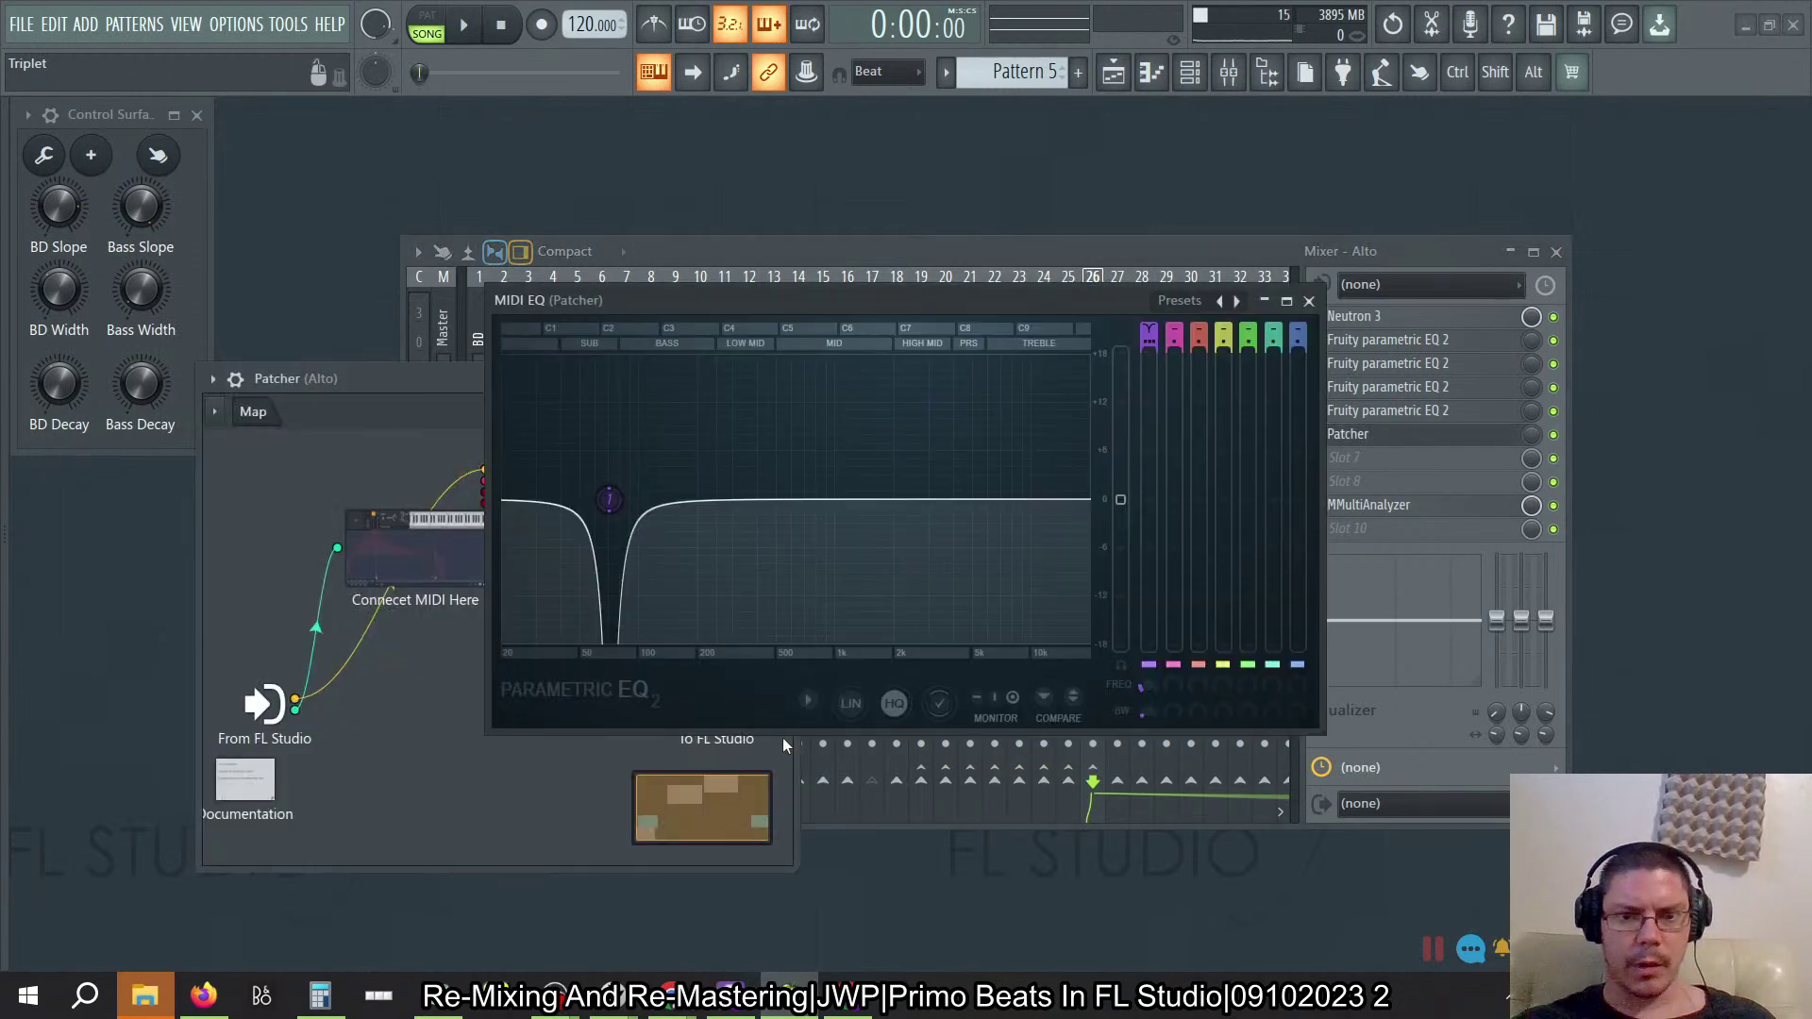
{"action": "left_click", "coordinate": [816, 701]}
{"action": "mouse_move", "coordinate": [925, 589]}
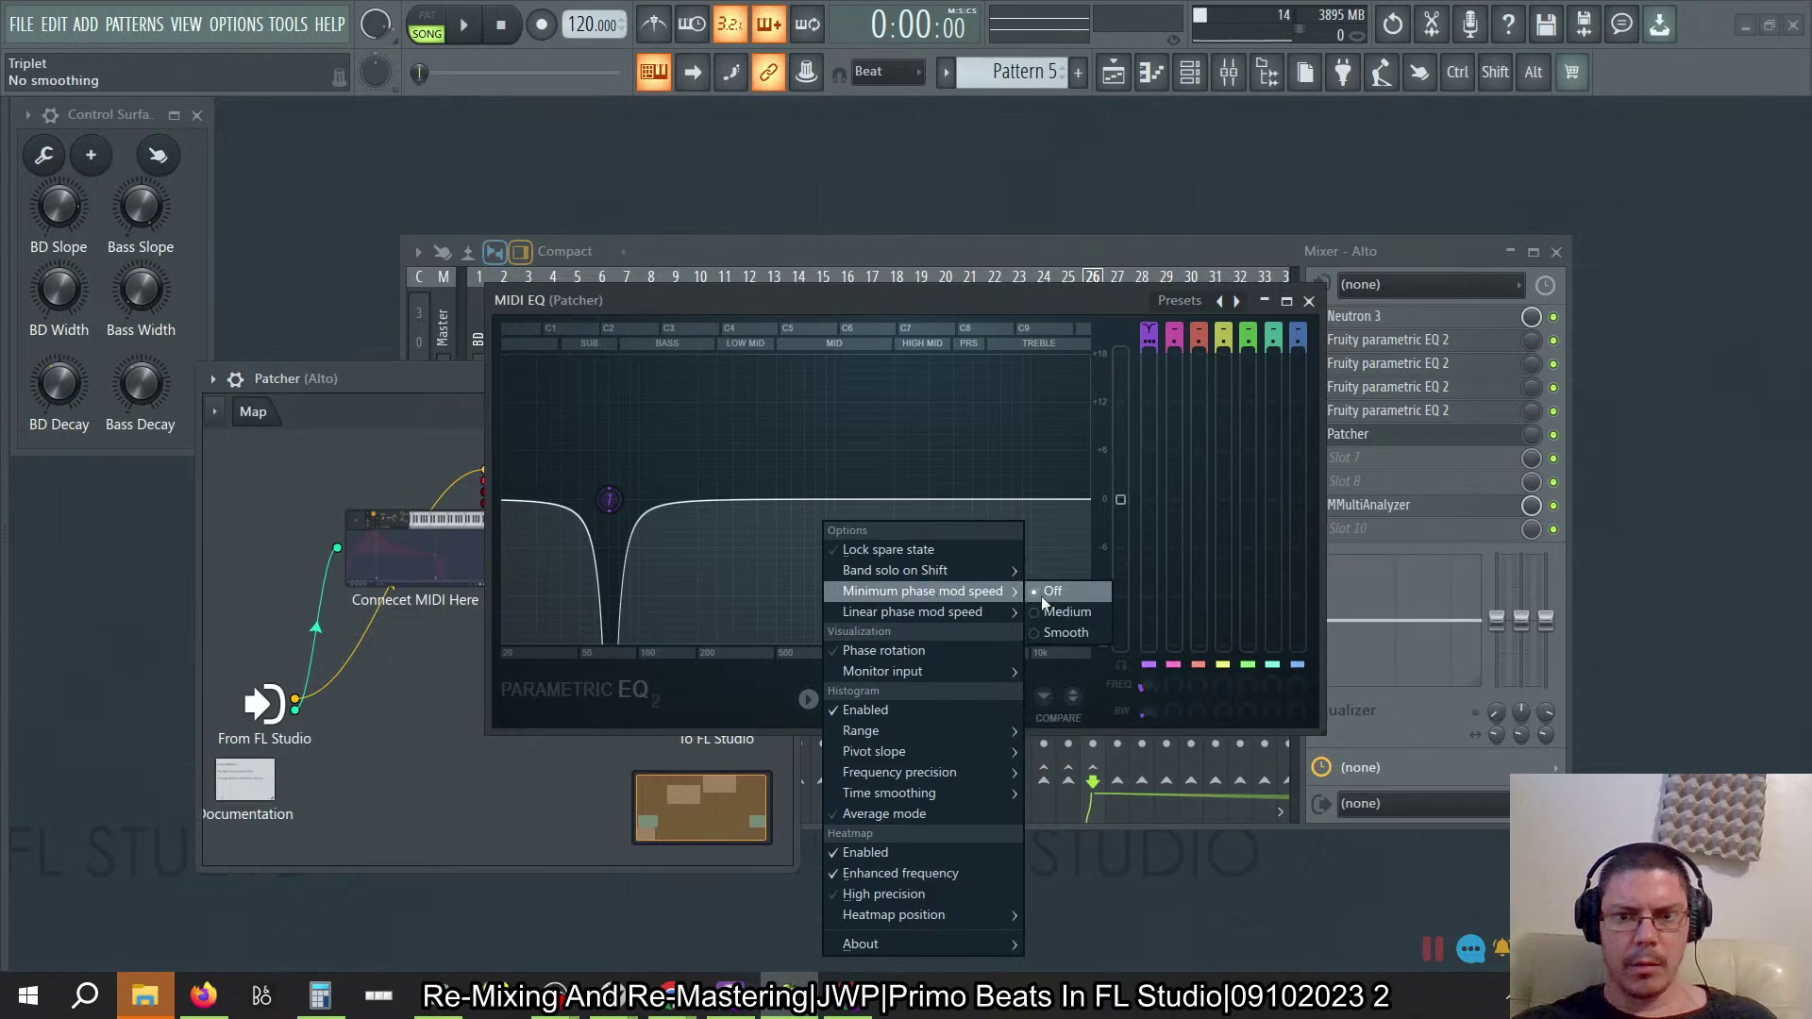
{"action": "left_click", "coordinate": [1042, 611]}
{"action": "left_click", "coordinate": [808, 701]}
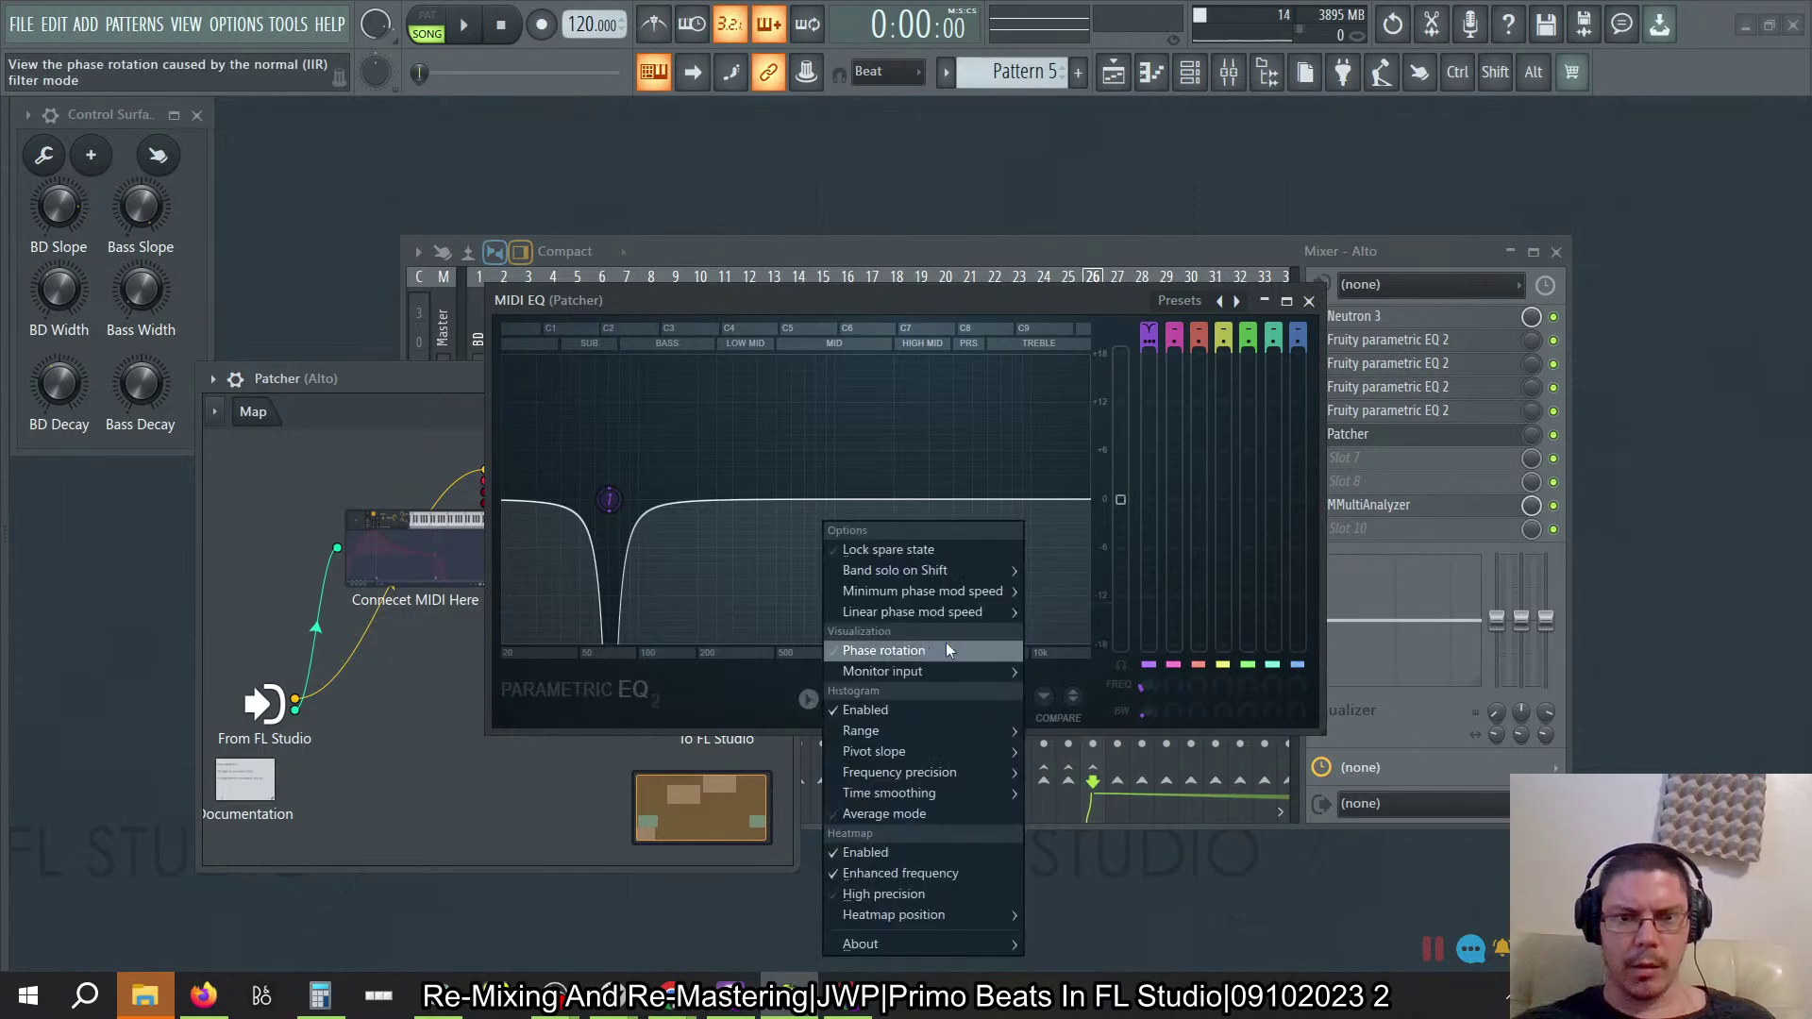
{"action": "mouse_move", "coordinate": [952, 611]}
{"action": "left_click", "coordinate": [1091, 653]}
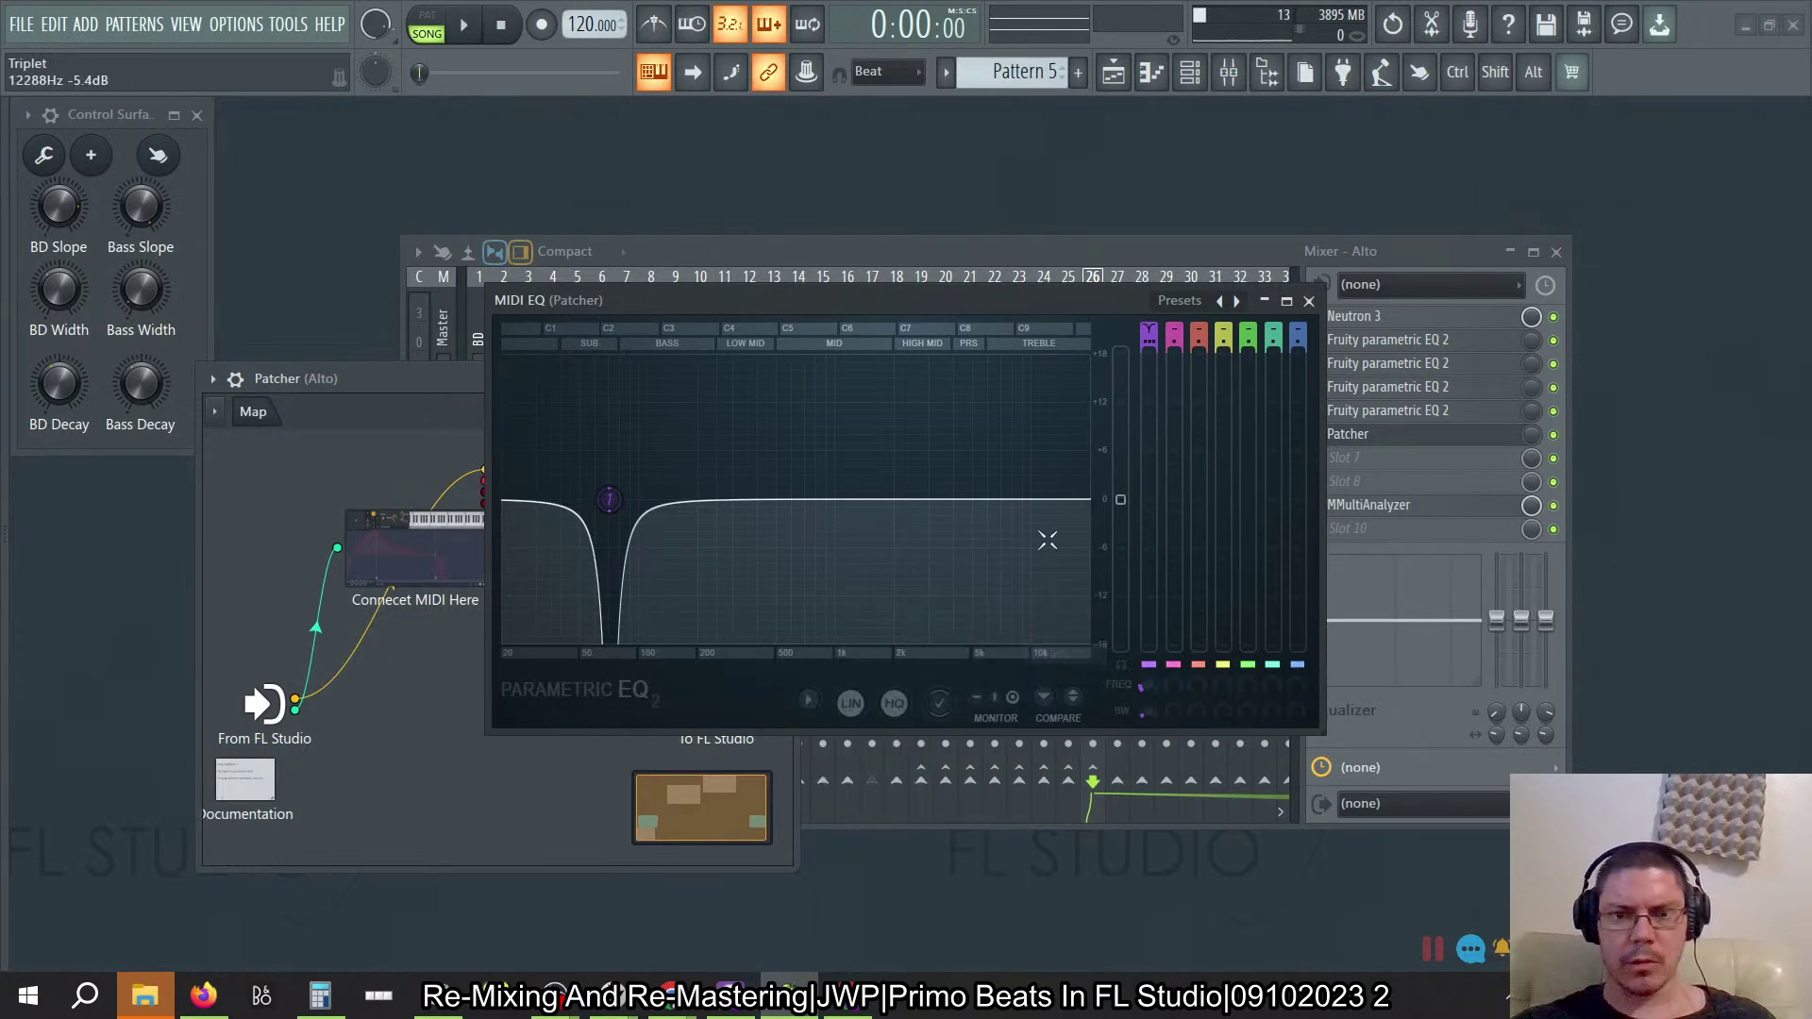
{"action": "left_click", "coordinate": [1309, 301]}
{"action": "left_click", "coordinate": [782, 379]}
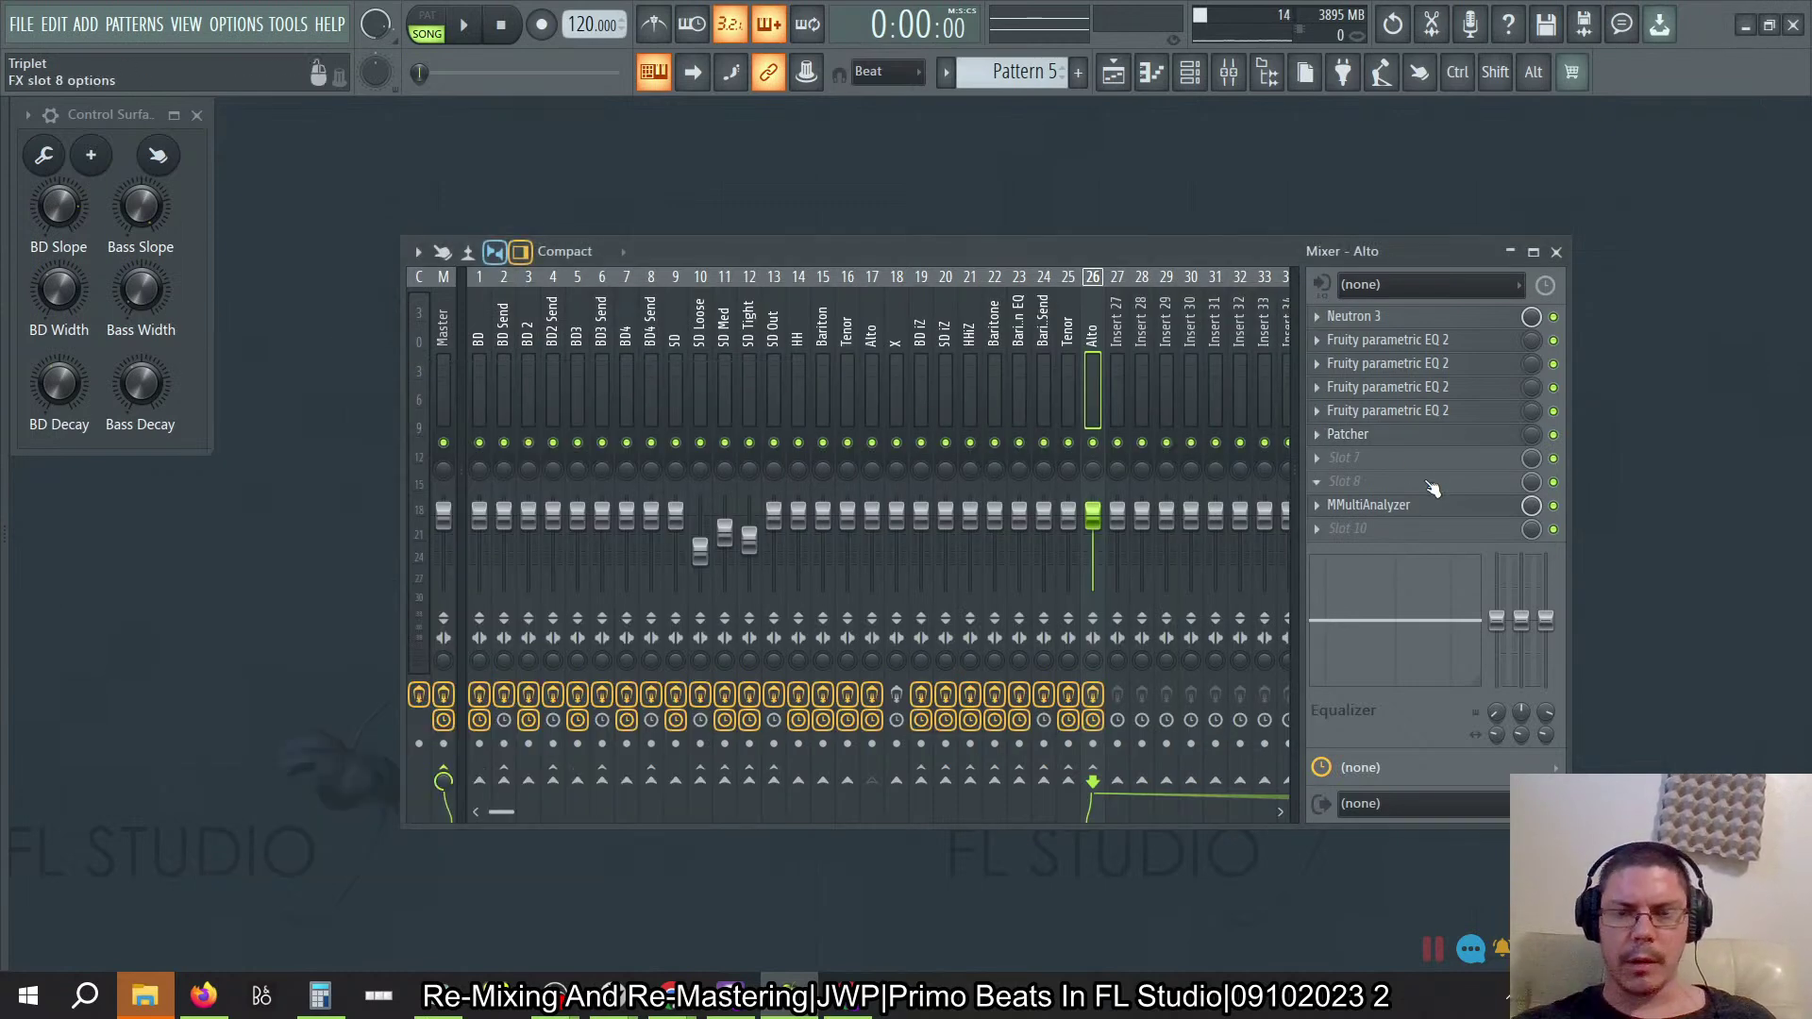
Step: Compare the effect chains of the Baritone EQ and Baritone Send tracks
{"action": "left_click", "coordinate": [1049, 332]}
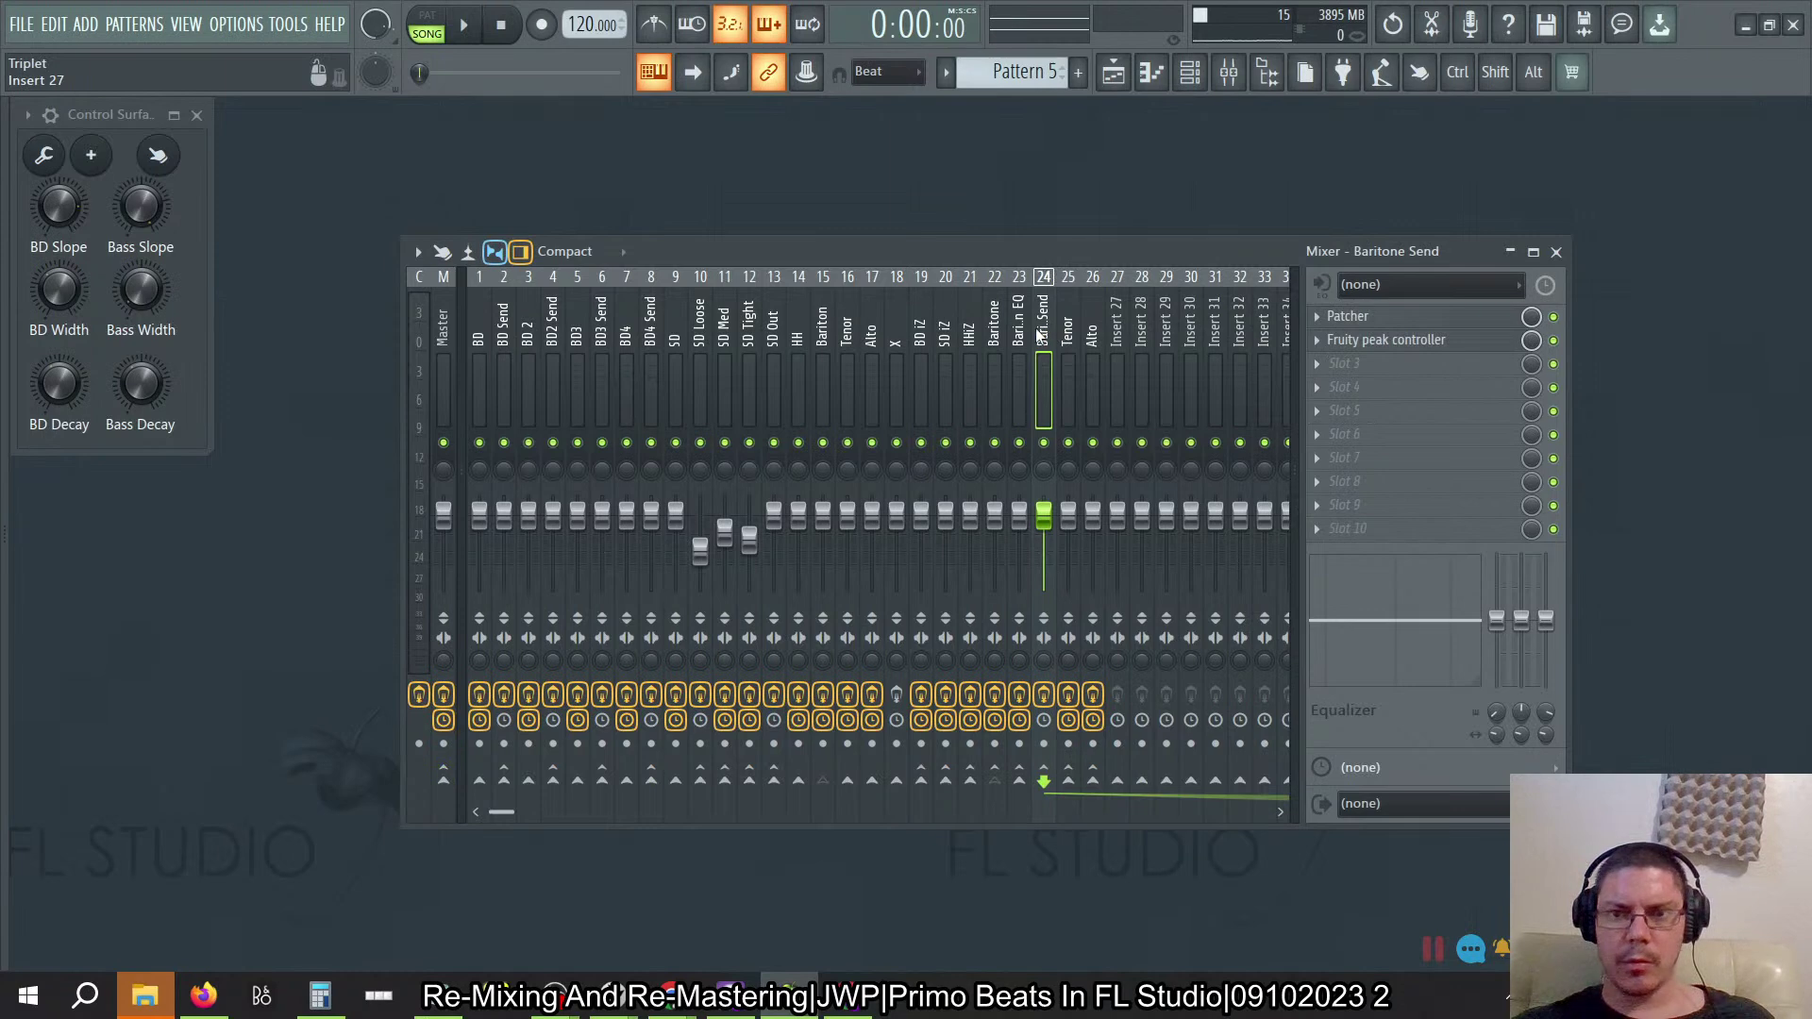
{"action": "left_click", "coordinate": [1020, 335]}
{"action": "left_click", "coordinate": [1042, 335]}
{"action": "left_click", "coordinate": [1019, 335]}
{"action": "left_click", "coordinate": [1042, 335]}
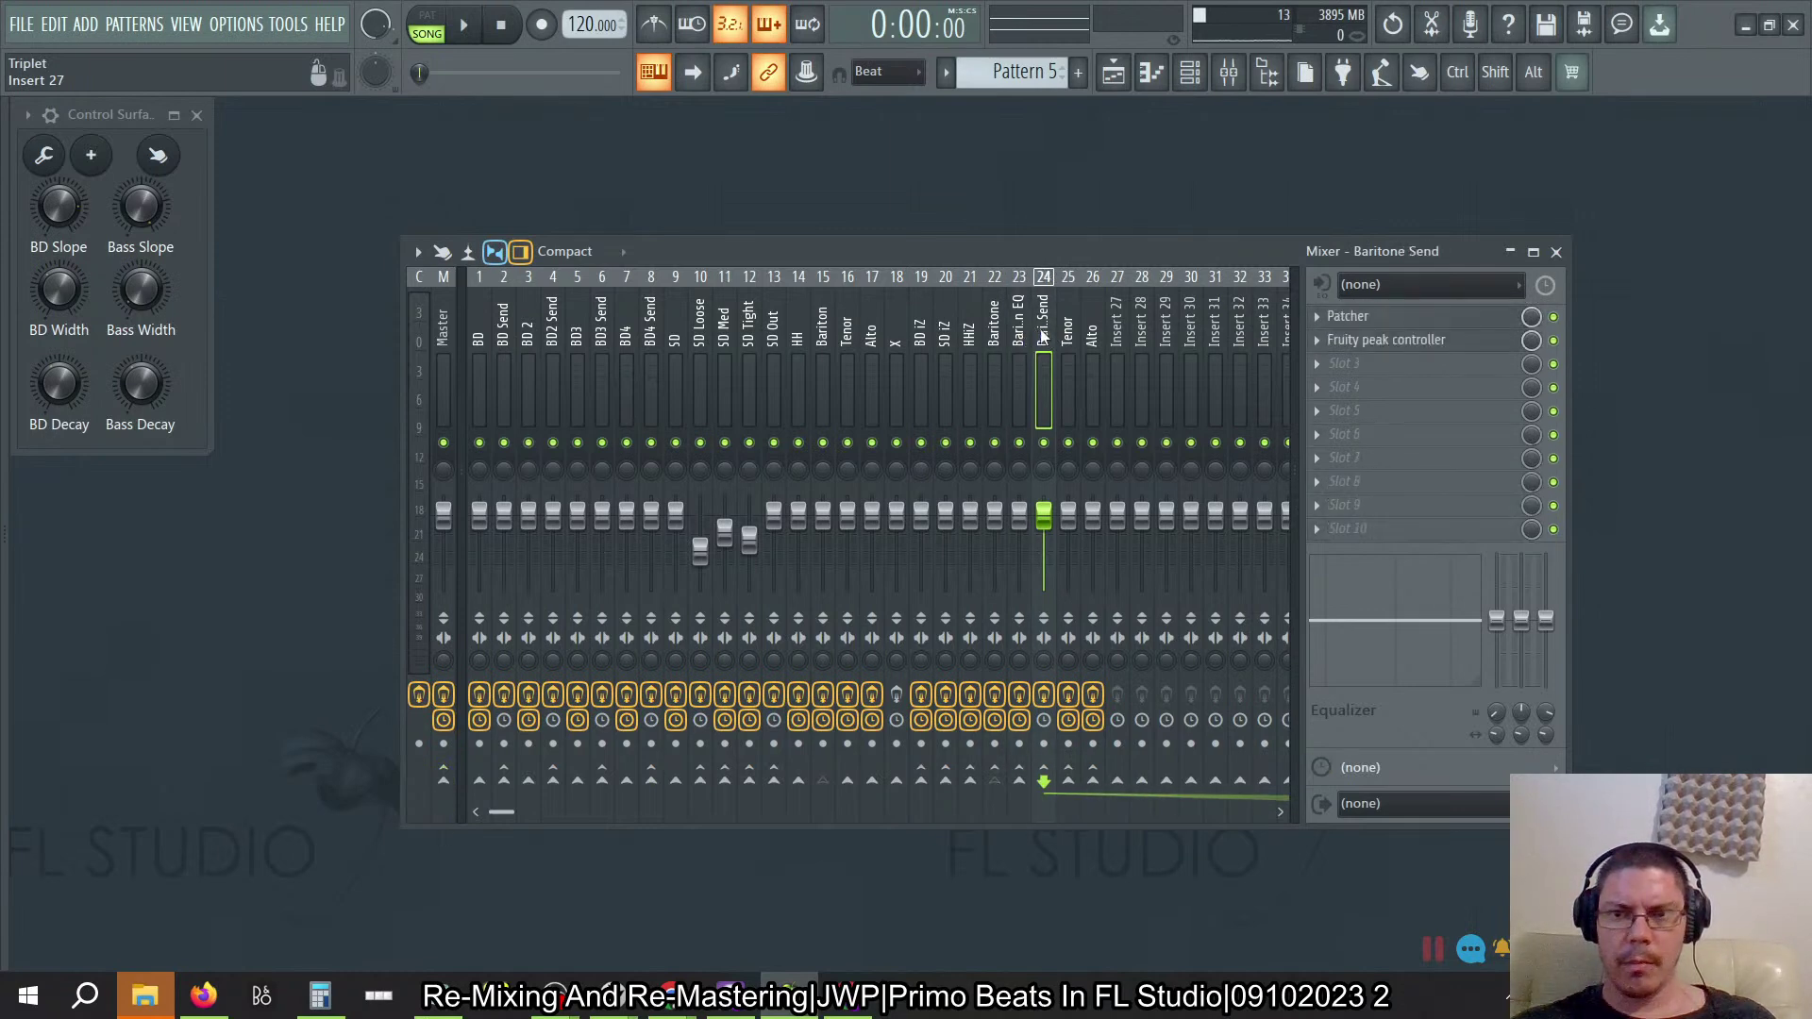
Step: In the Baritone Send Patcher's MIDI EQ, turn on linear phase and set minimum phase mod speed to Medium and linear phase mod speed to Fast
{"action": "left_click", "coordinate": [1456, 320]}
{"action": "left_click", "coordinate": [1428, 401]}
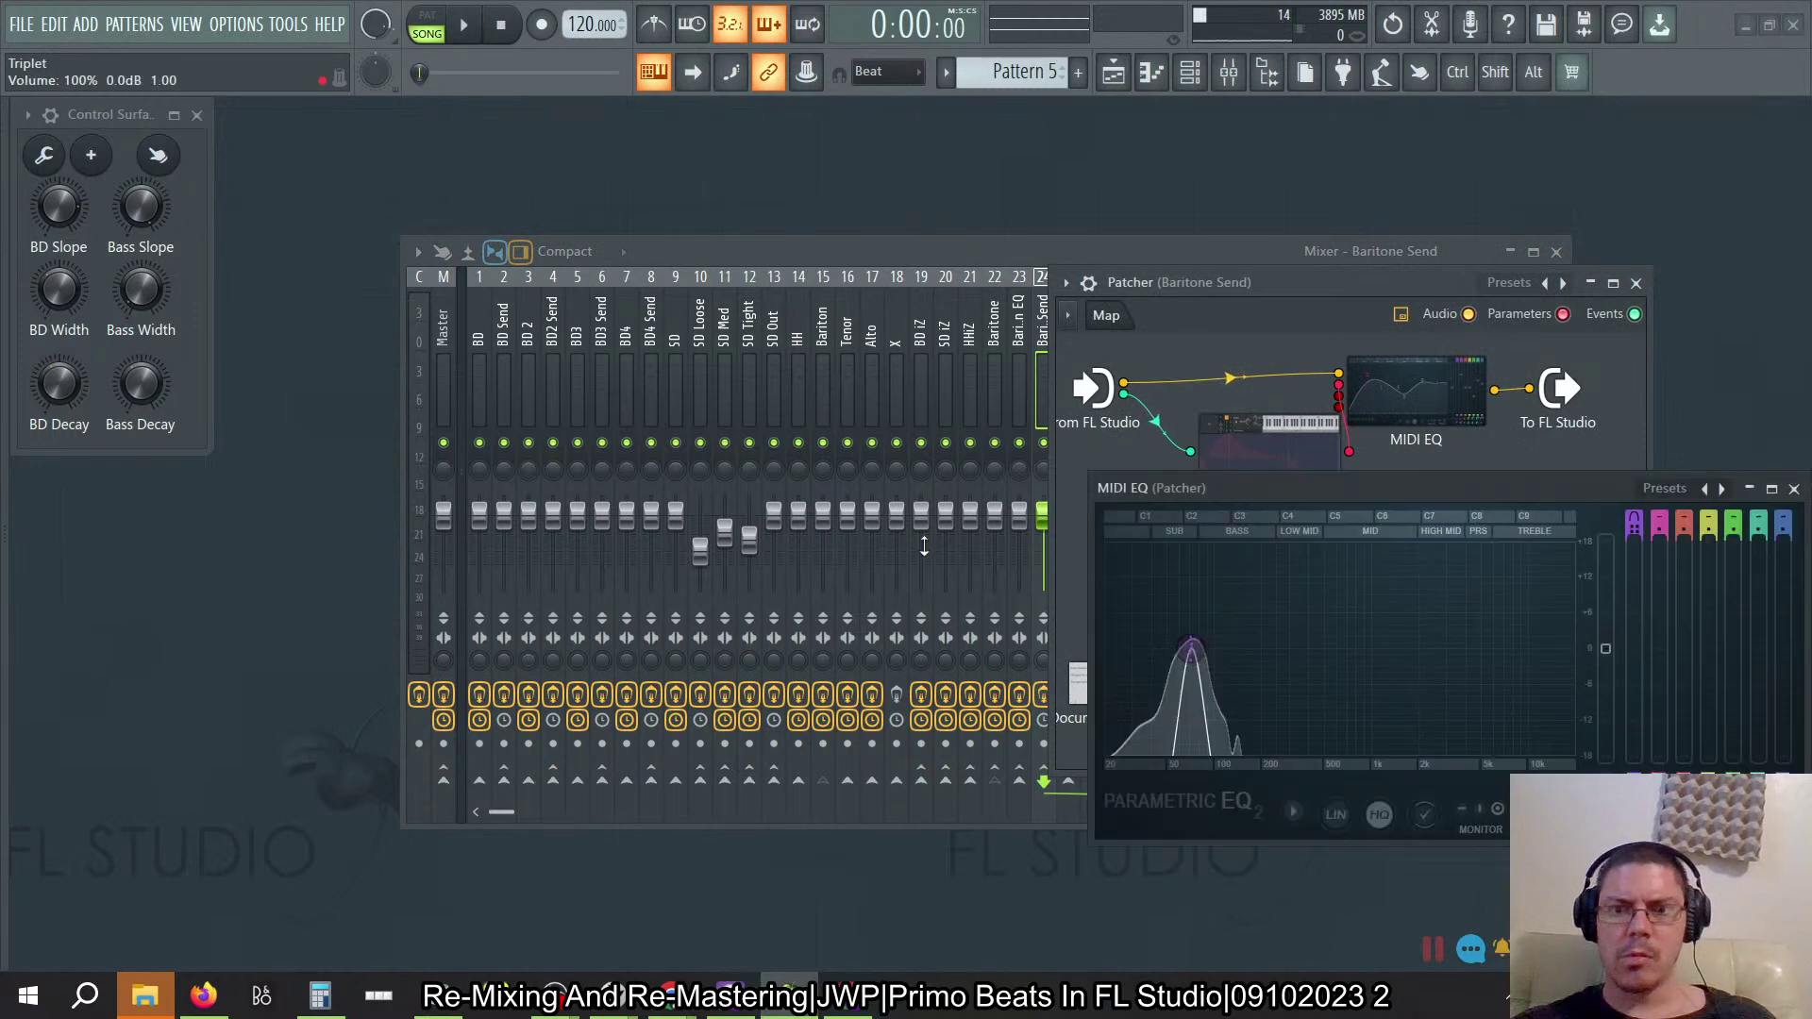
{"action": "left_click_drag", "start_coordinate": [1486, 498], "coordinate": [1111, 415]}
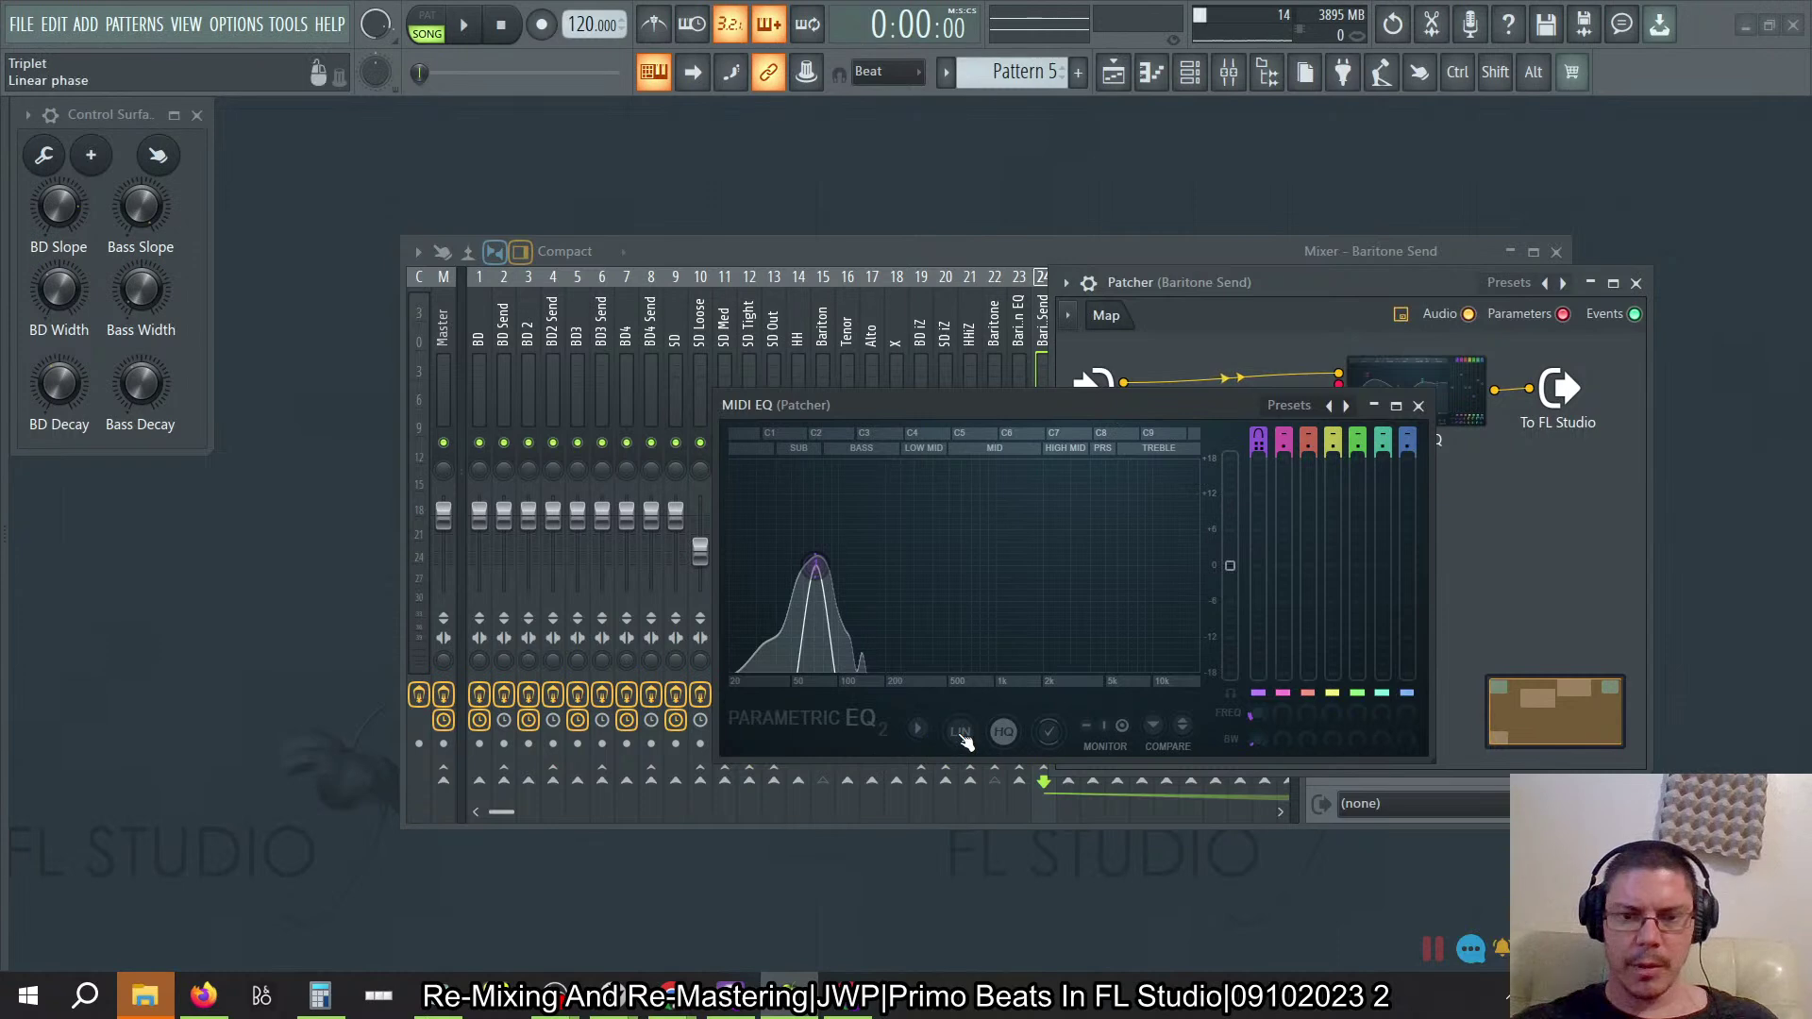
{"action": "left_click", "coordinate": [918, 727]}
{"action": "mouse_move", "coordinate": [1031, 591]}
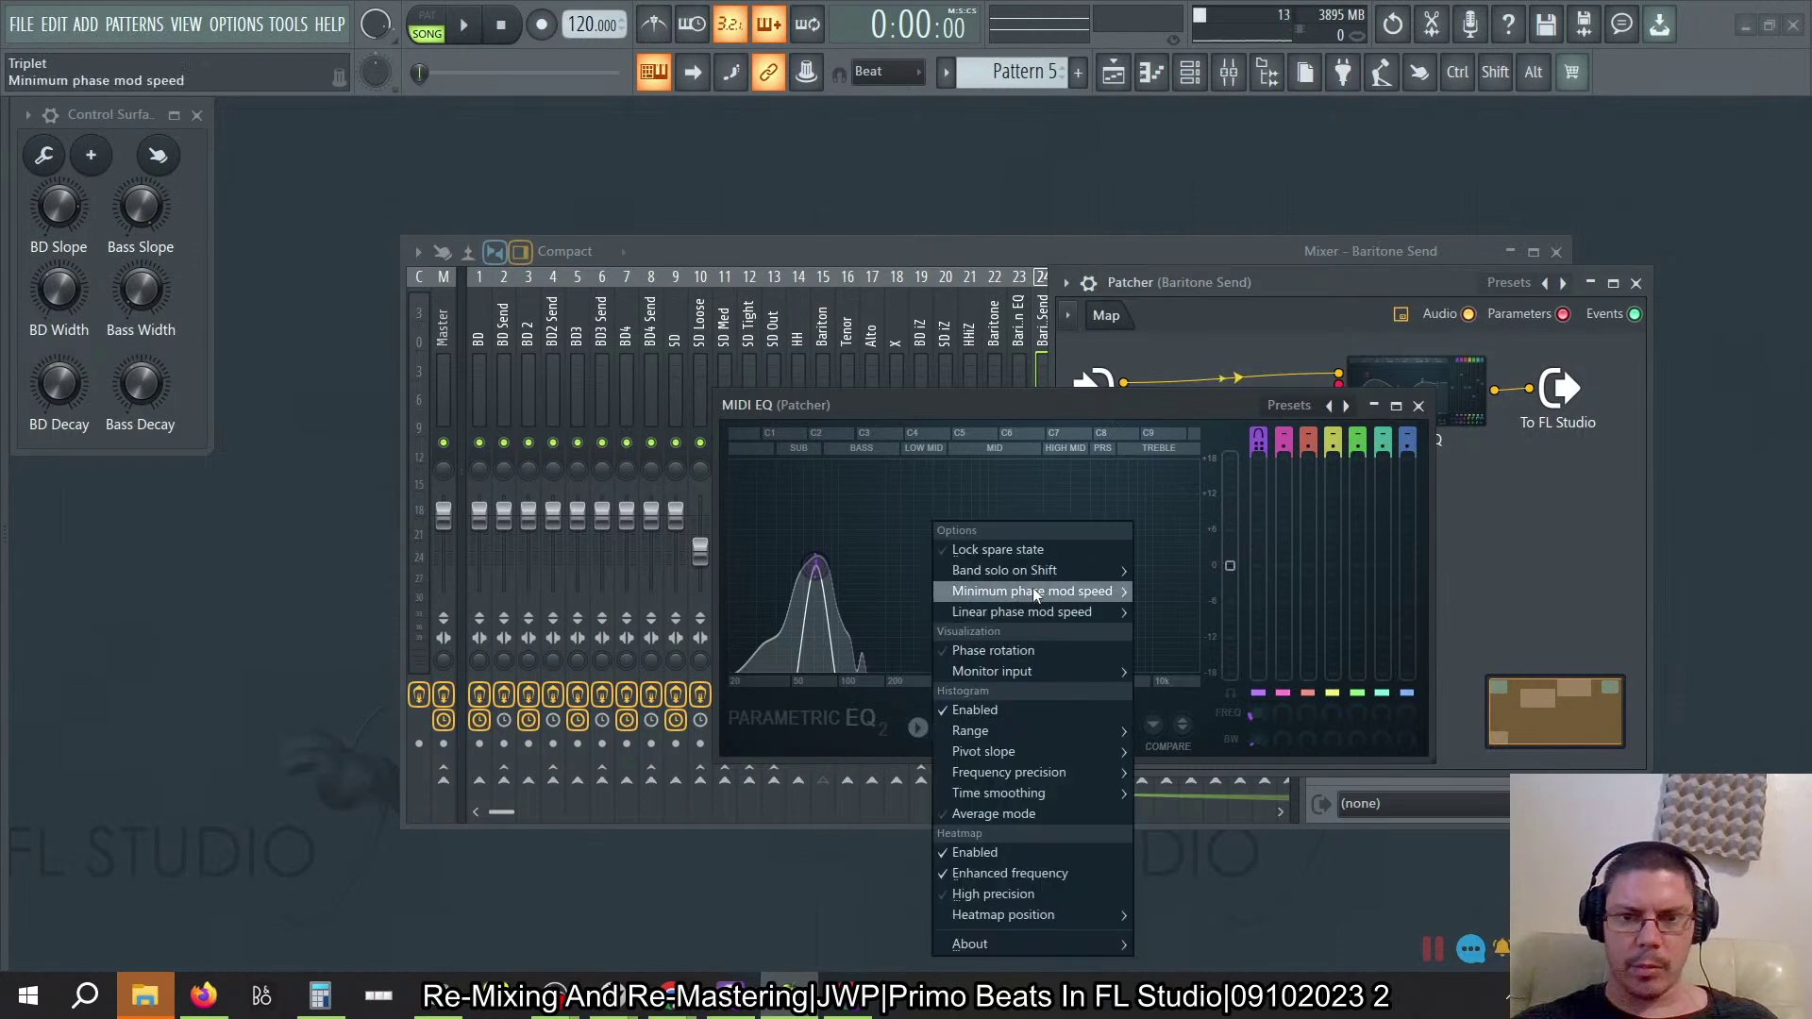
{"action": "left_click", "coordinate": [1156, 612]}
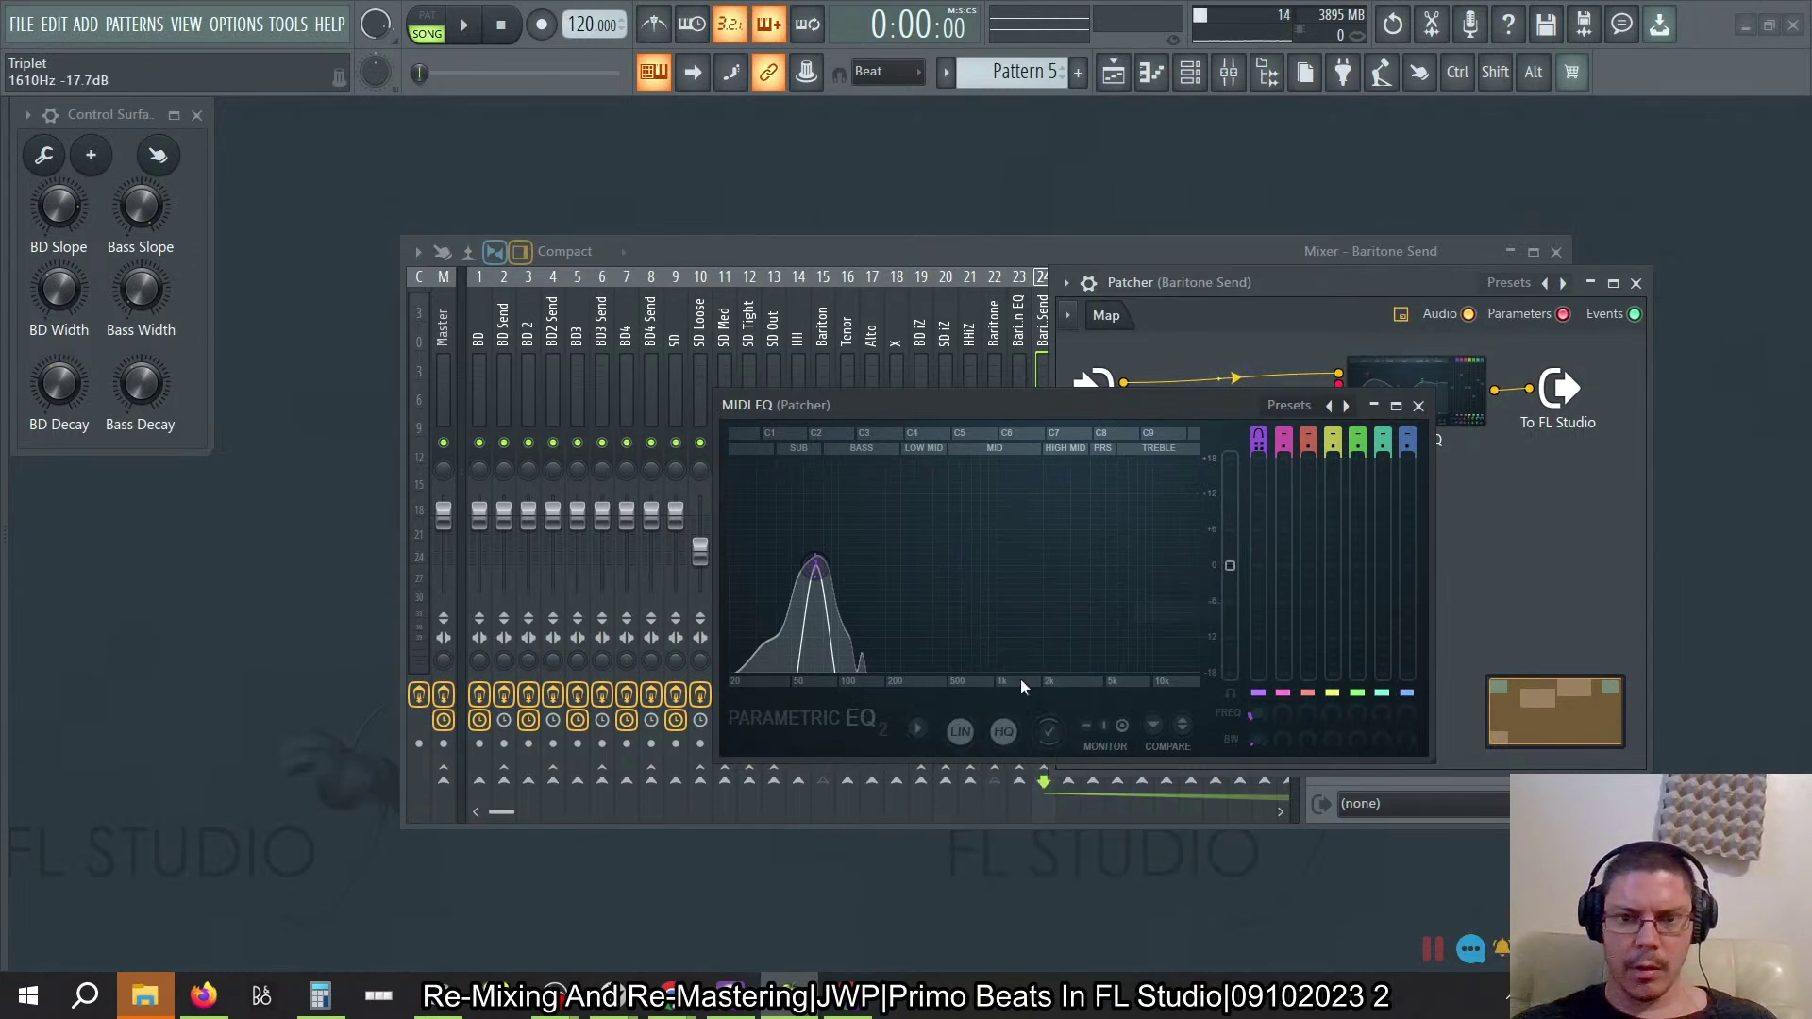
{"action": "left_click", "coordinate": [922, 729]}
{"action": "mouse_move", "coordinate": [1072, 612]}
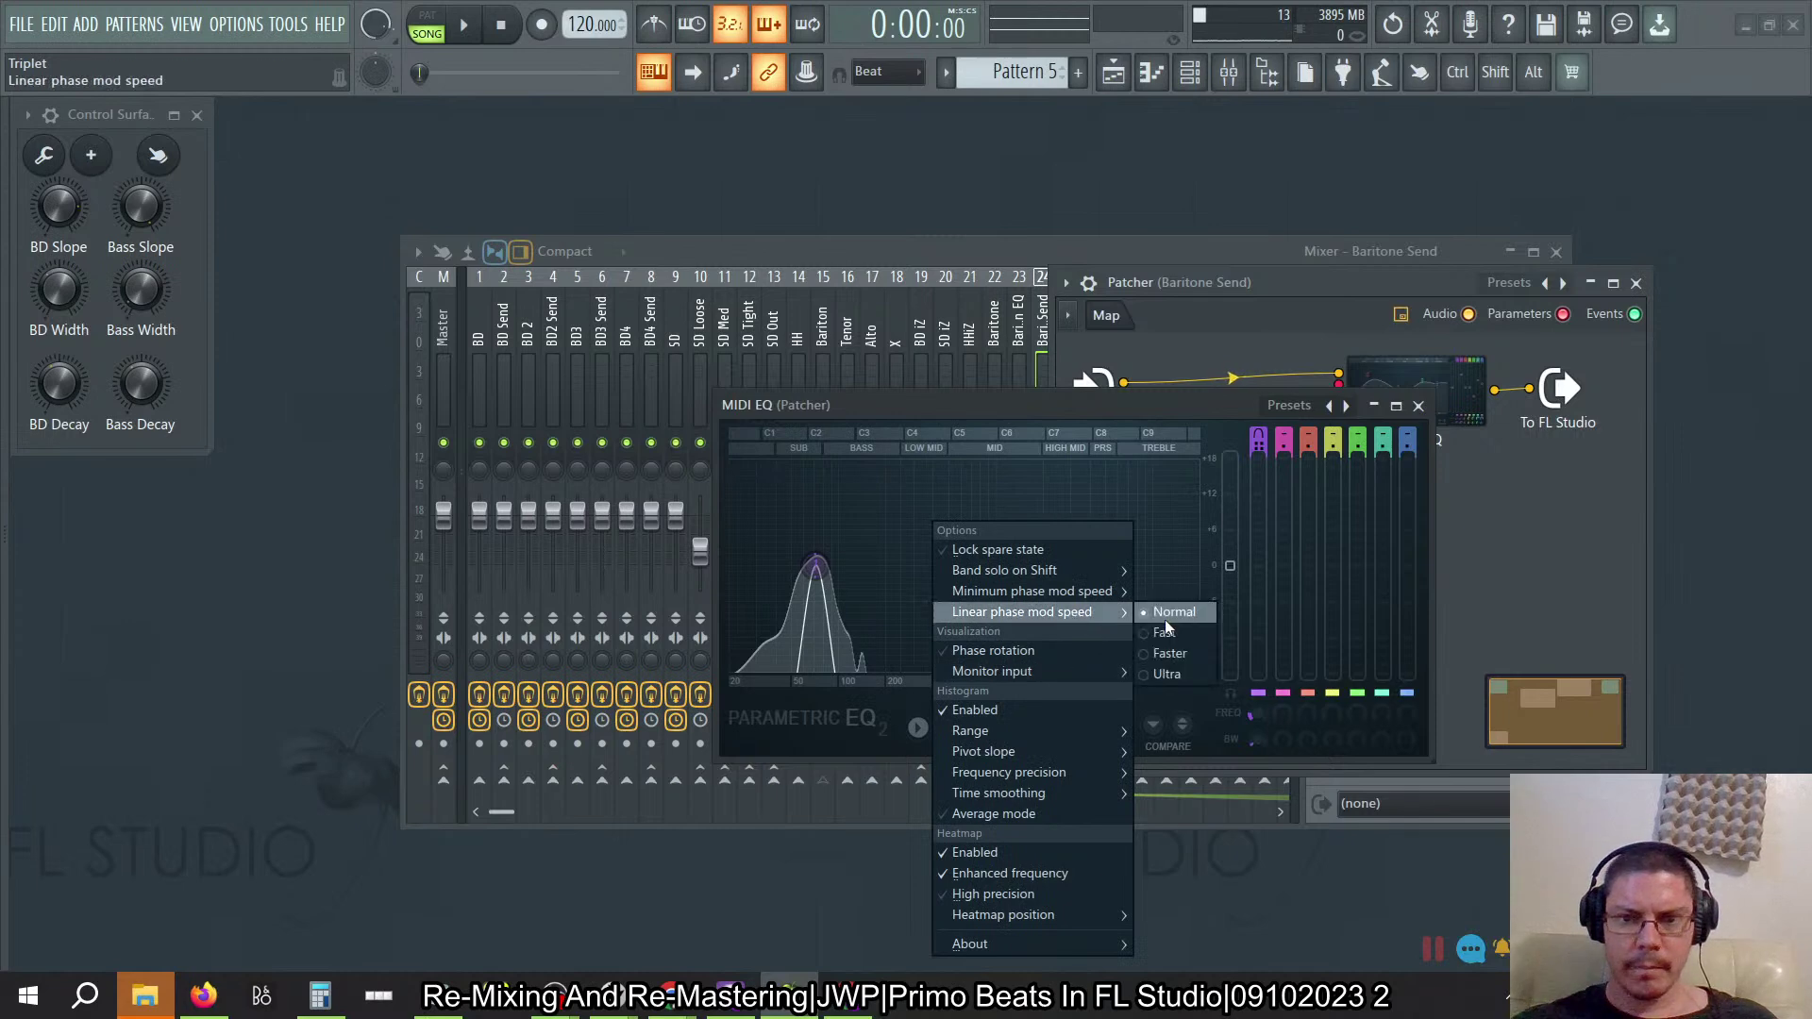
{"action": "left_click", "coordinate": [1166, 634]}
{"action": "left_click", "coordinate": [1418, 405]}
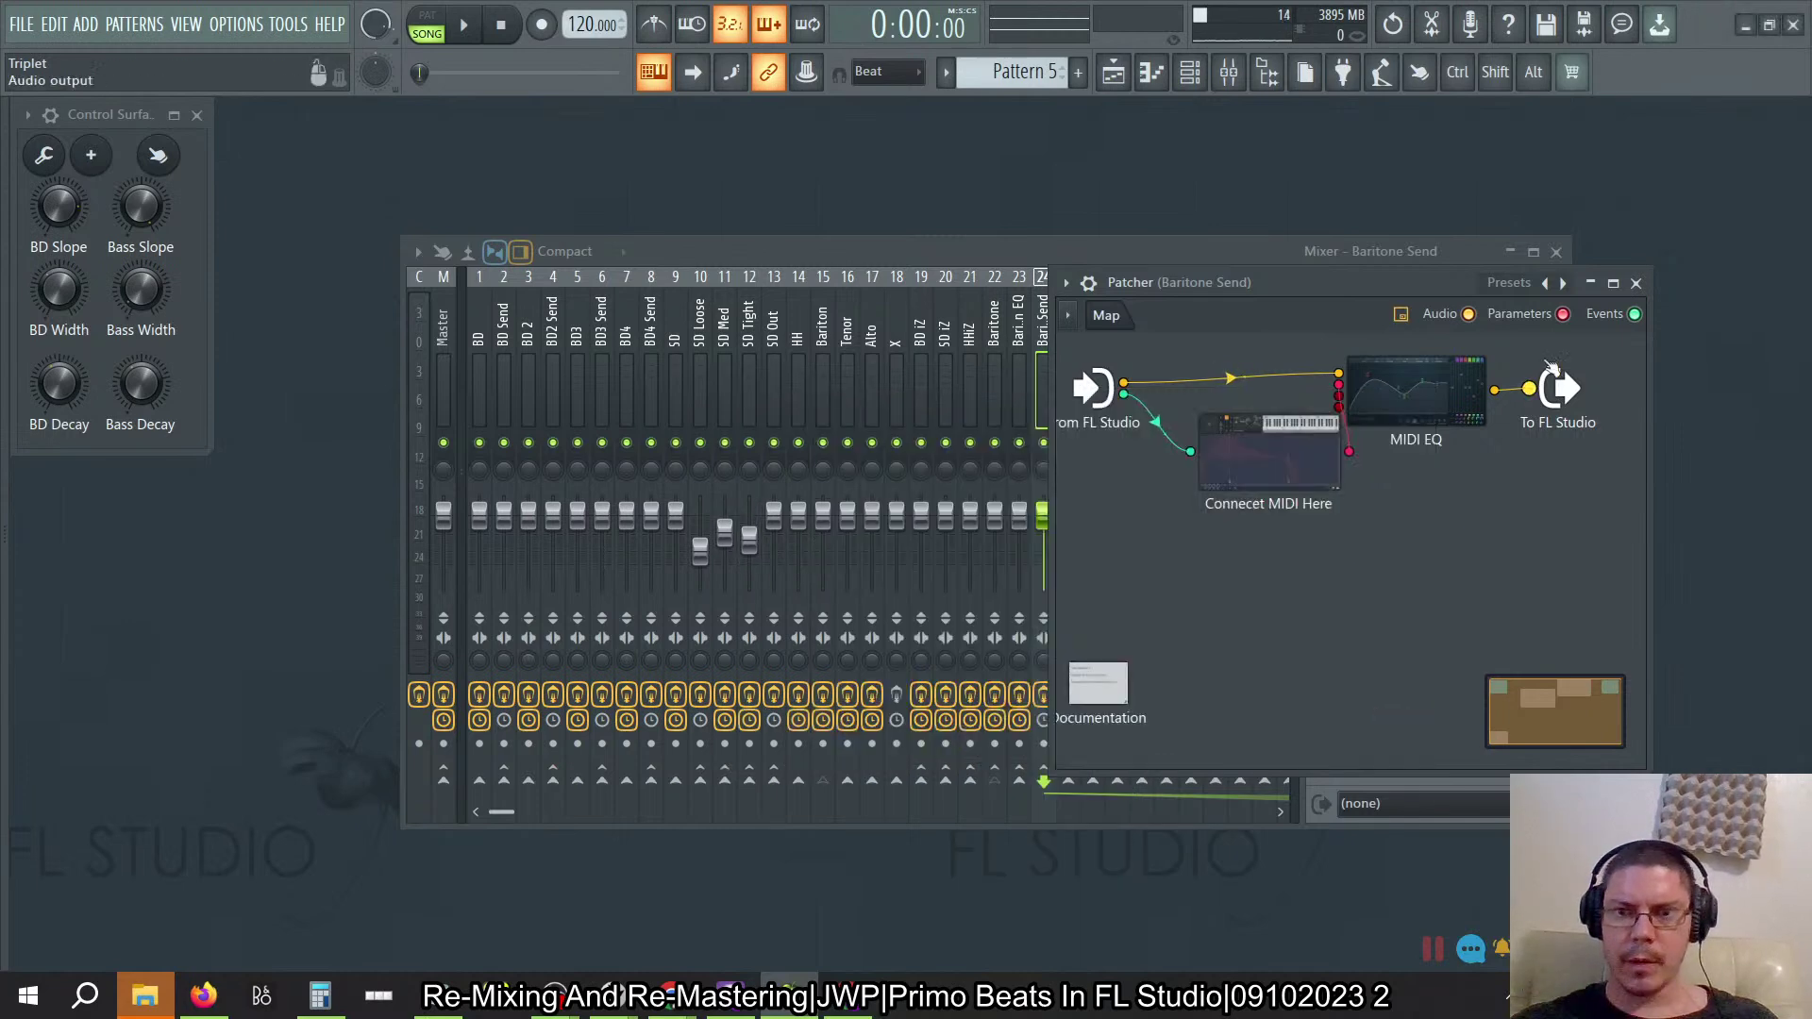
{"action": "left_click", "coordinate": [1635, 282]}
Step: Turn on linear phase mode in the BD Send track's Fruity parametric EQ 2 and close it
{"action": "left_click", "coordinate": [804, 321]}
{"action": "left_click", "coordinate": [500, 330]}
{"action": "left_click", "coordinate": [479, 331]}
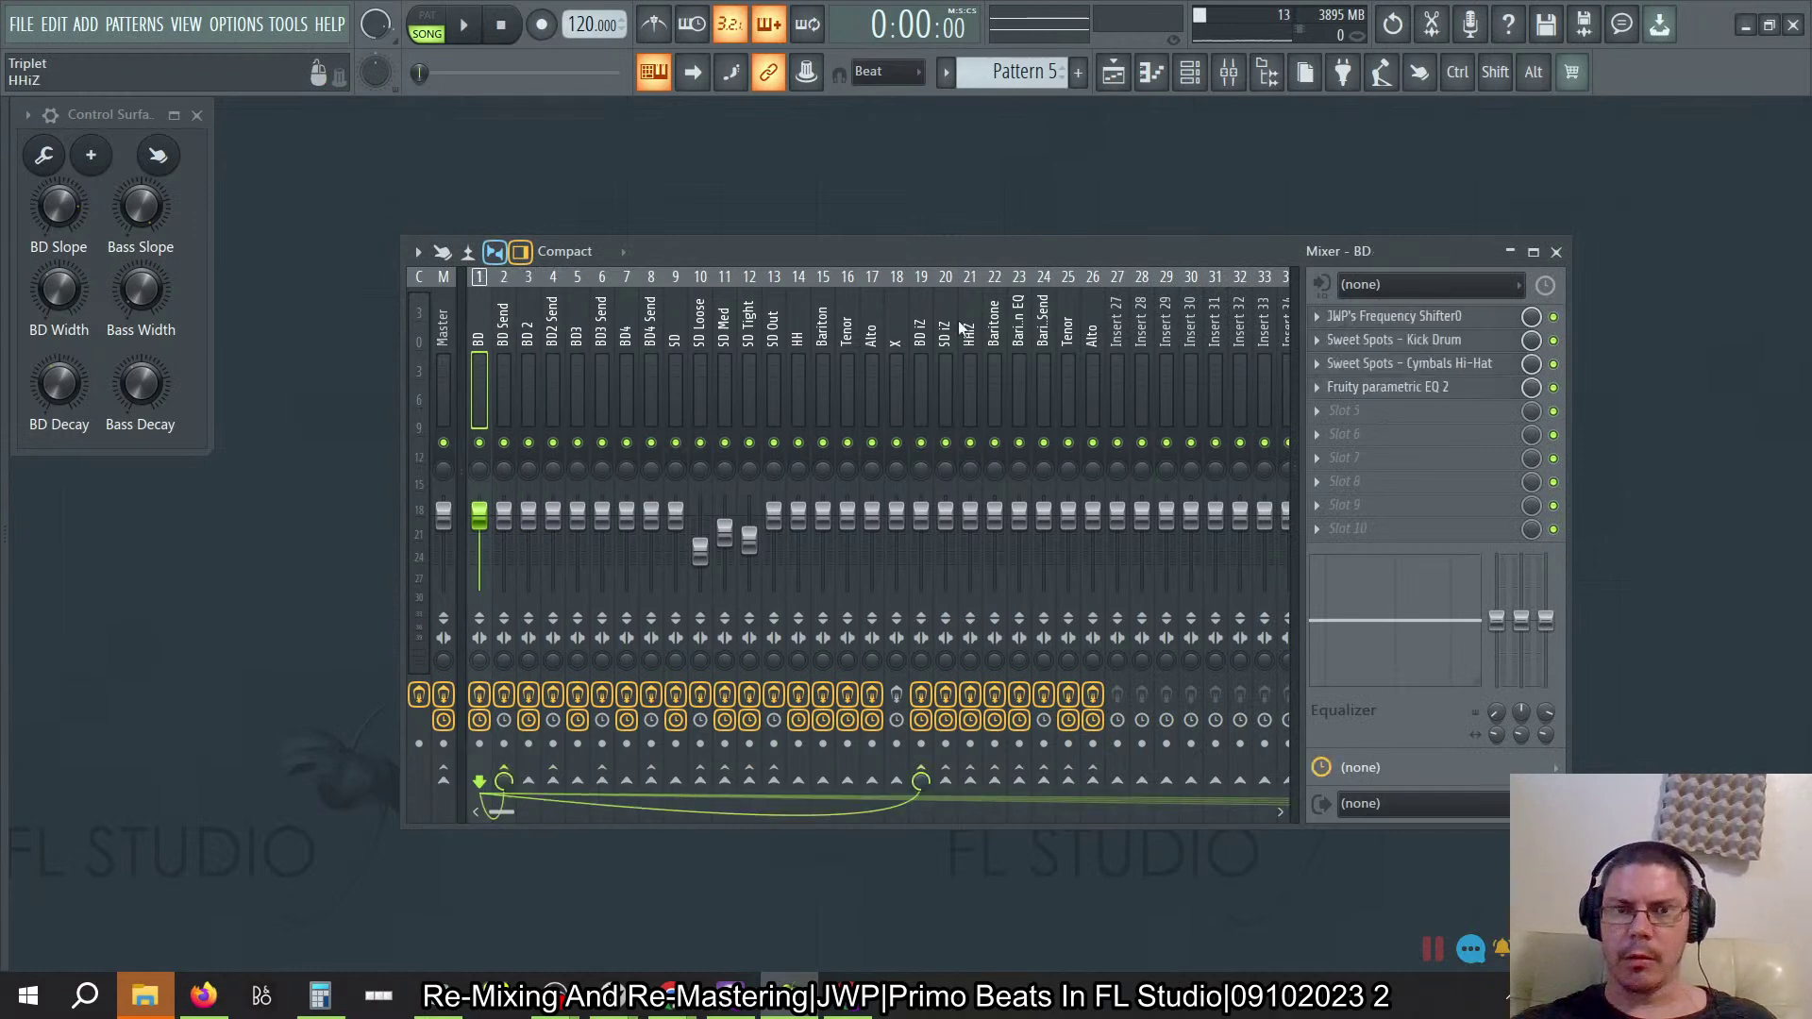
{"action": "left_click", "coordinate": [503, 330]}
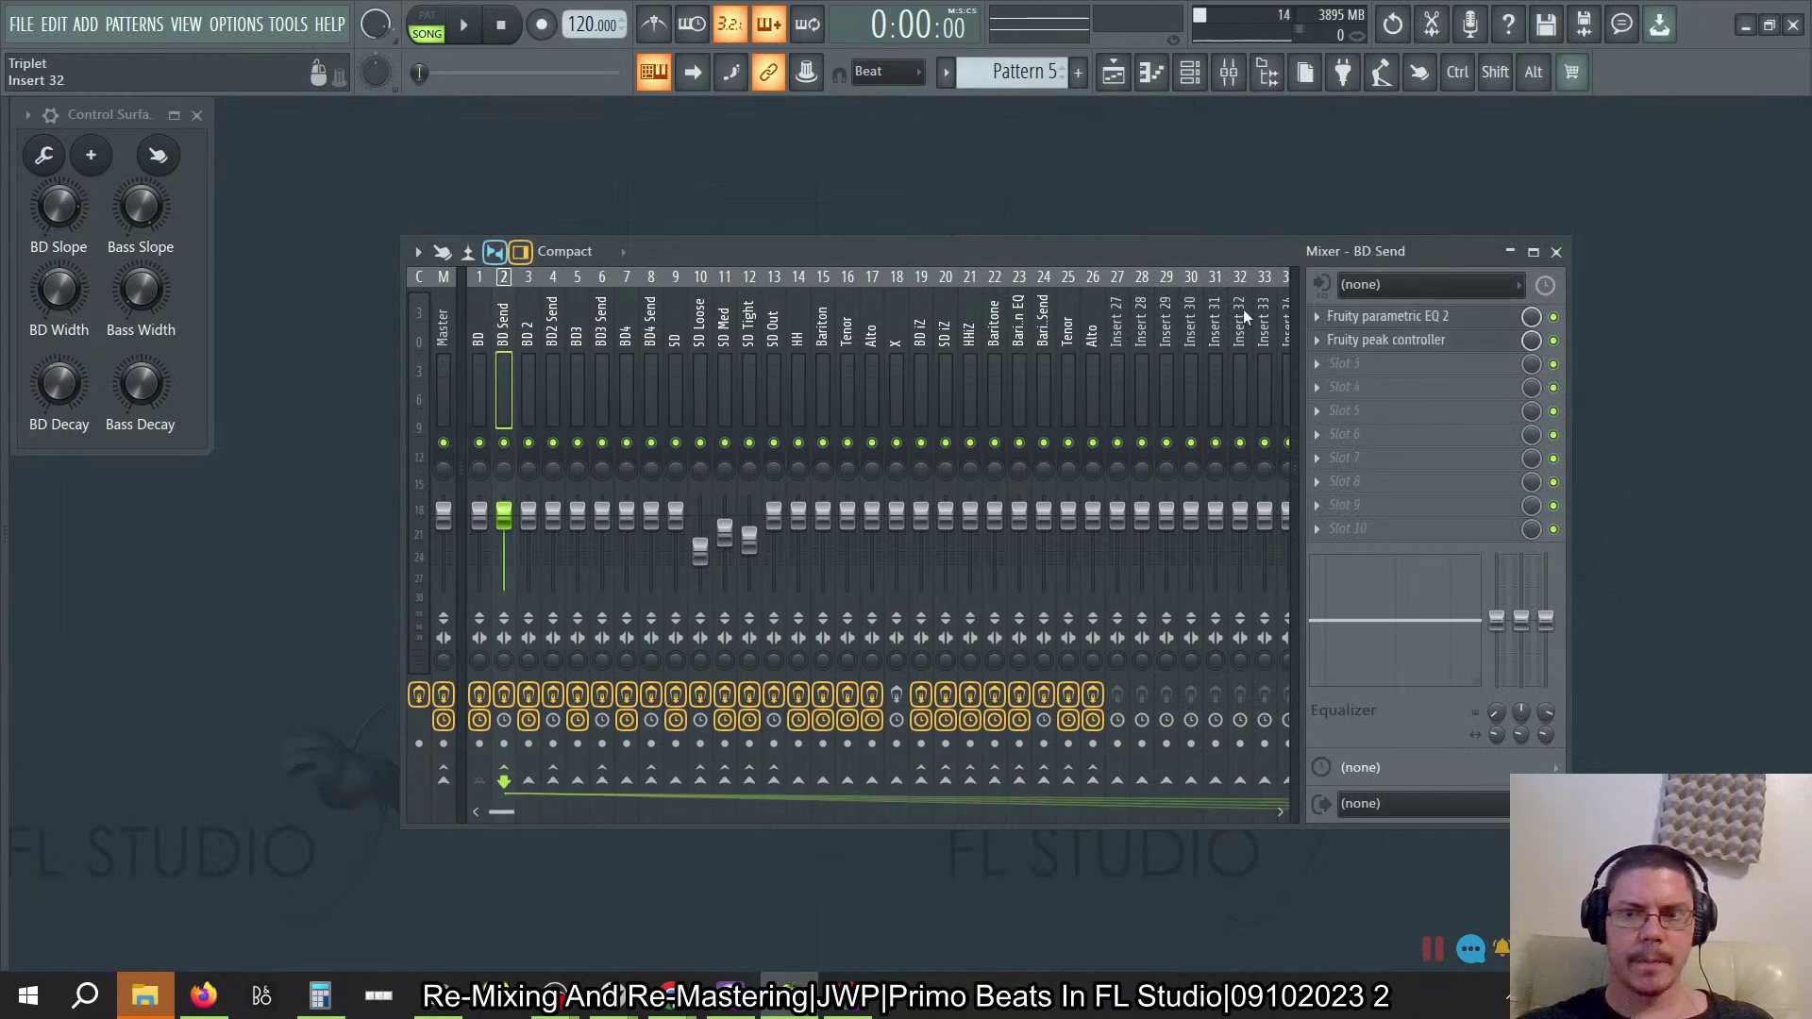
{"action": "left_click", "coordinate": [1403, 319]}
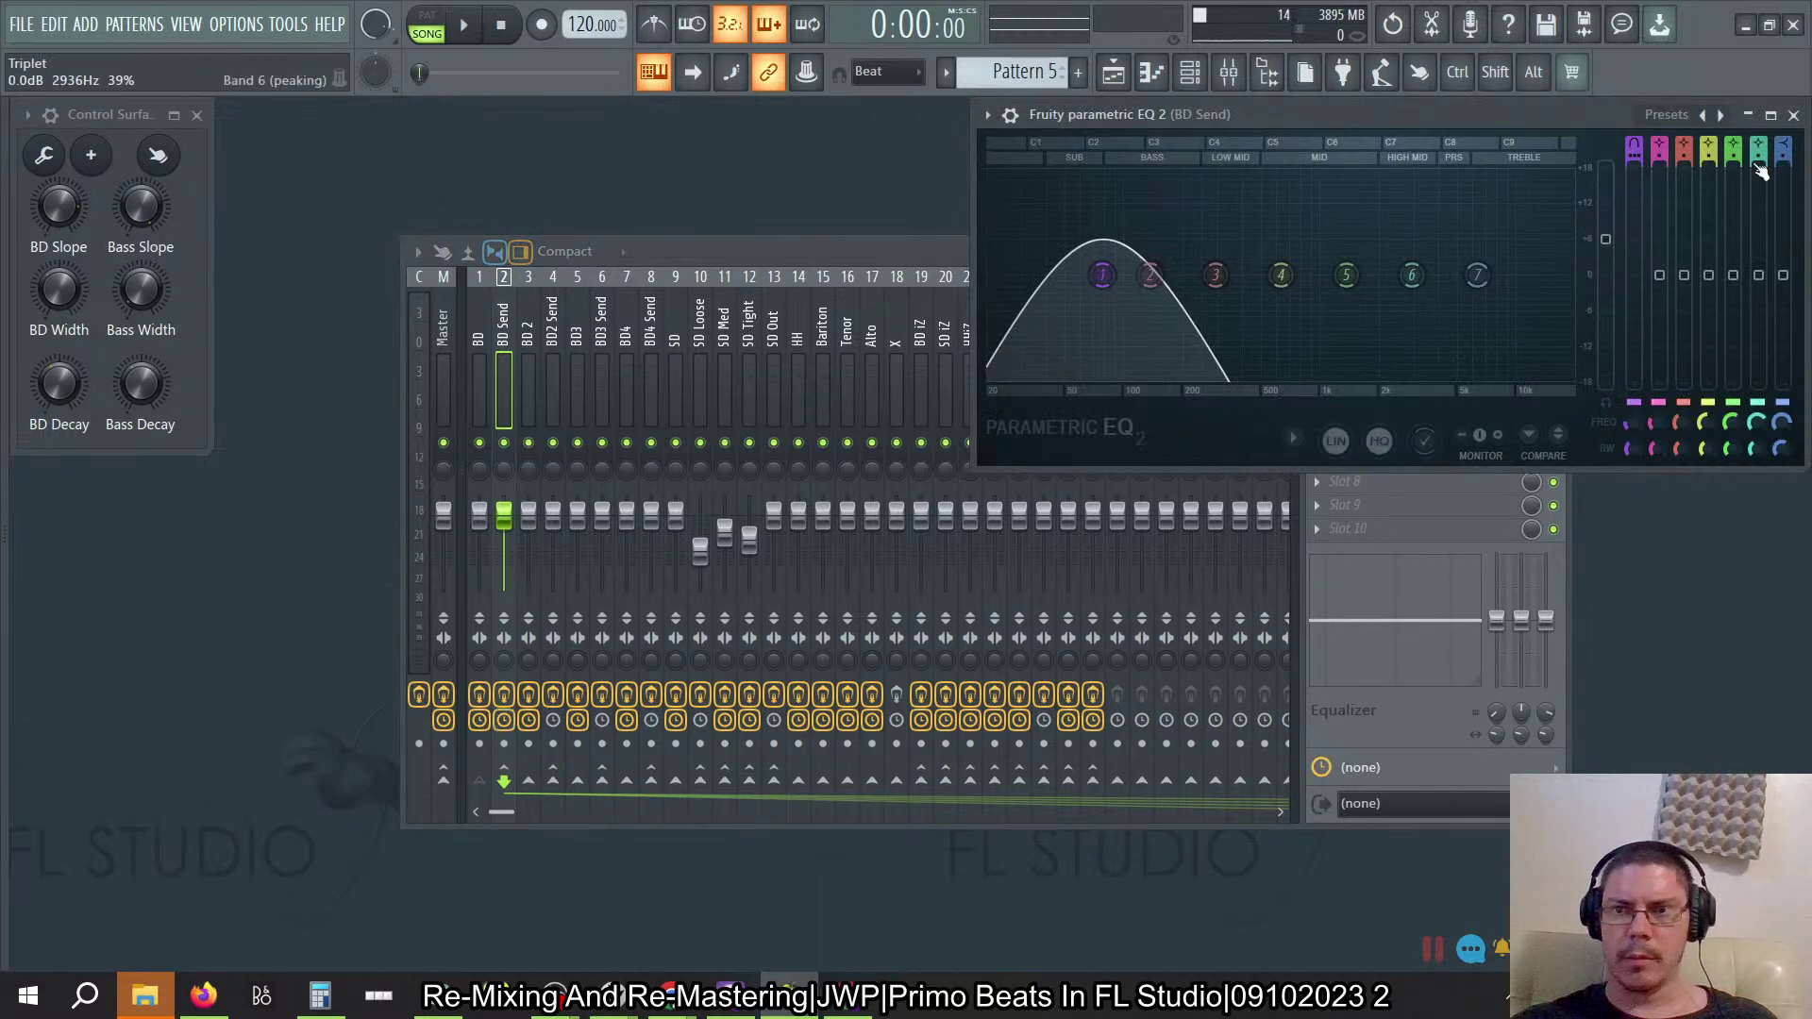
{"action": "left_click", "coordinate": [1793, 114]}
Step: Turn on linear phase mode in the BD2 Send track's Fruity parametric EQ 2, and glance at the BD3 Send track
{"action": "left_click", "coordinate": [553, 332]}
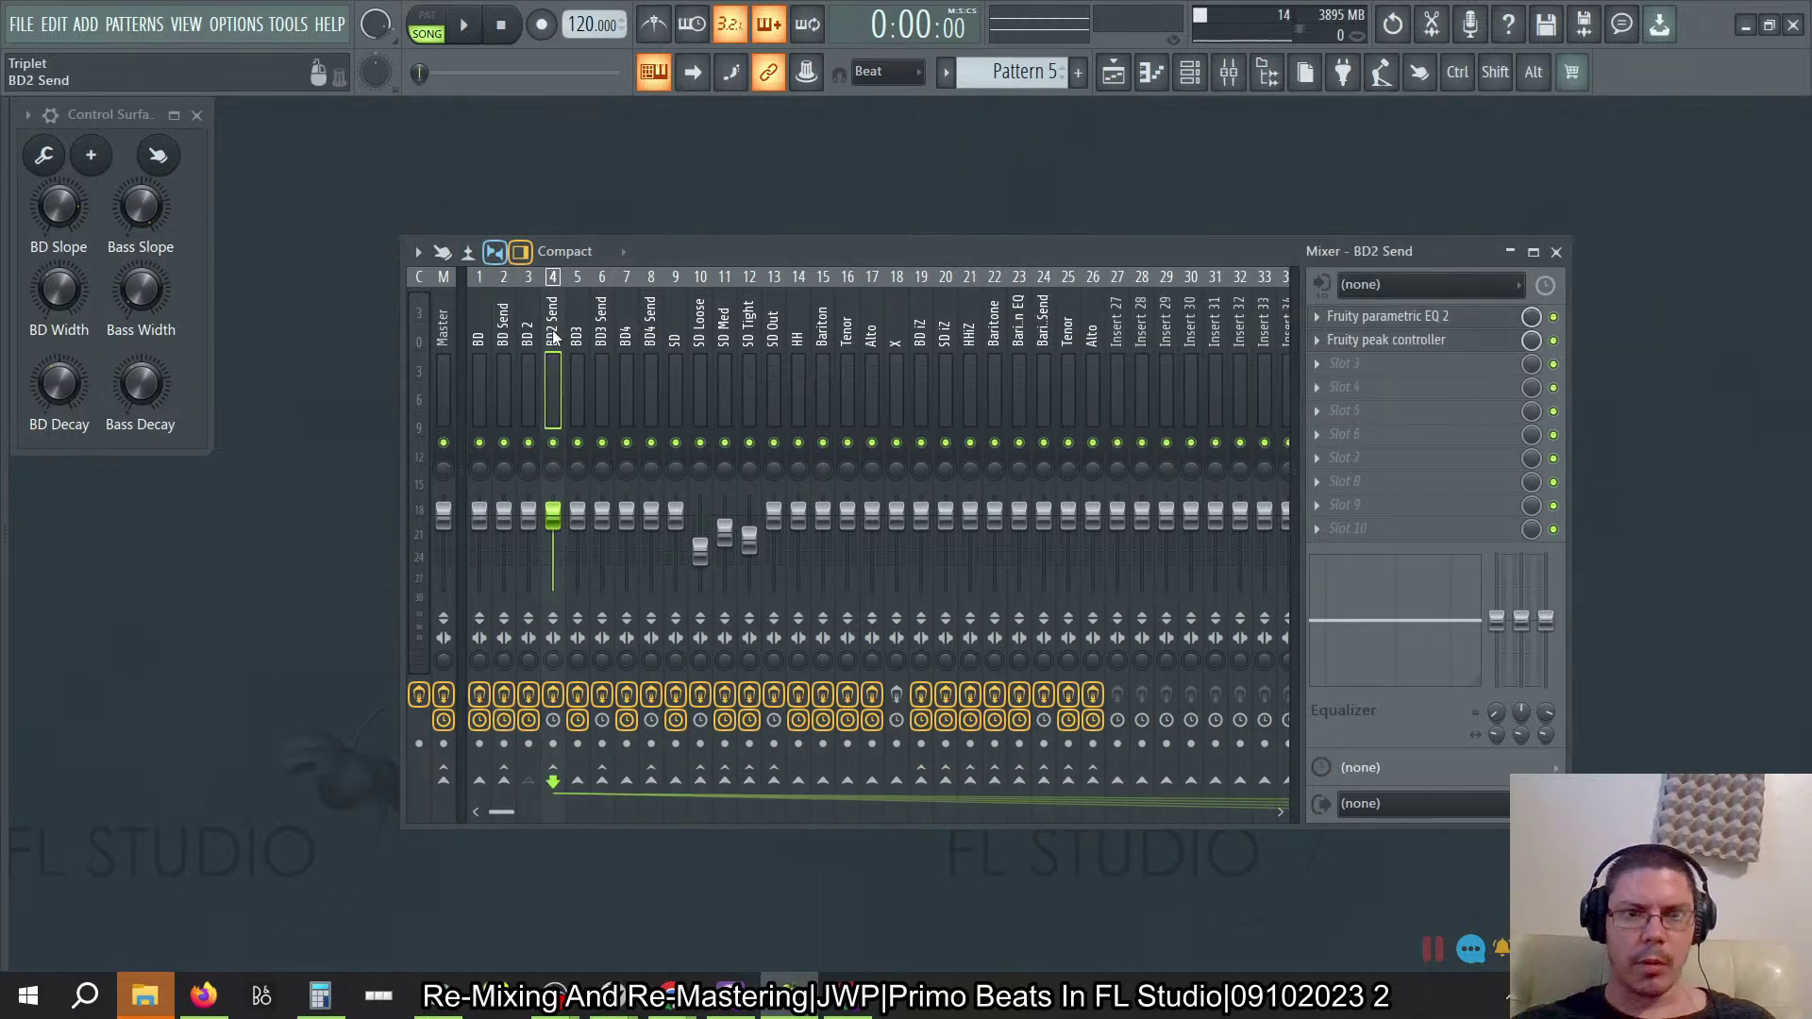
{"action": "left_click", "coordinate": [1444, 321]}
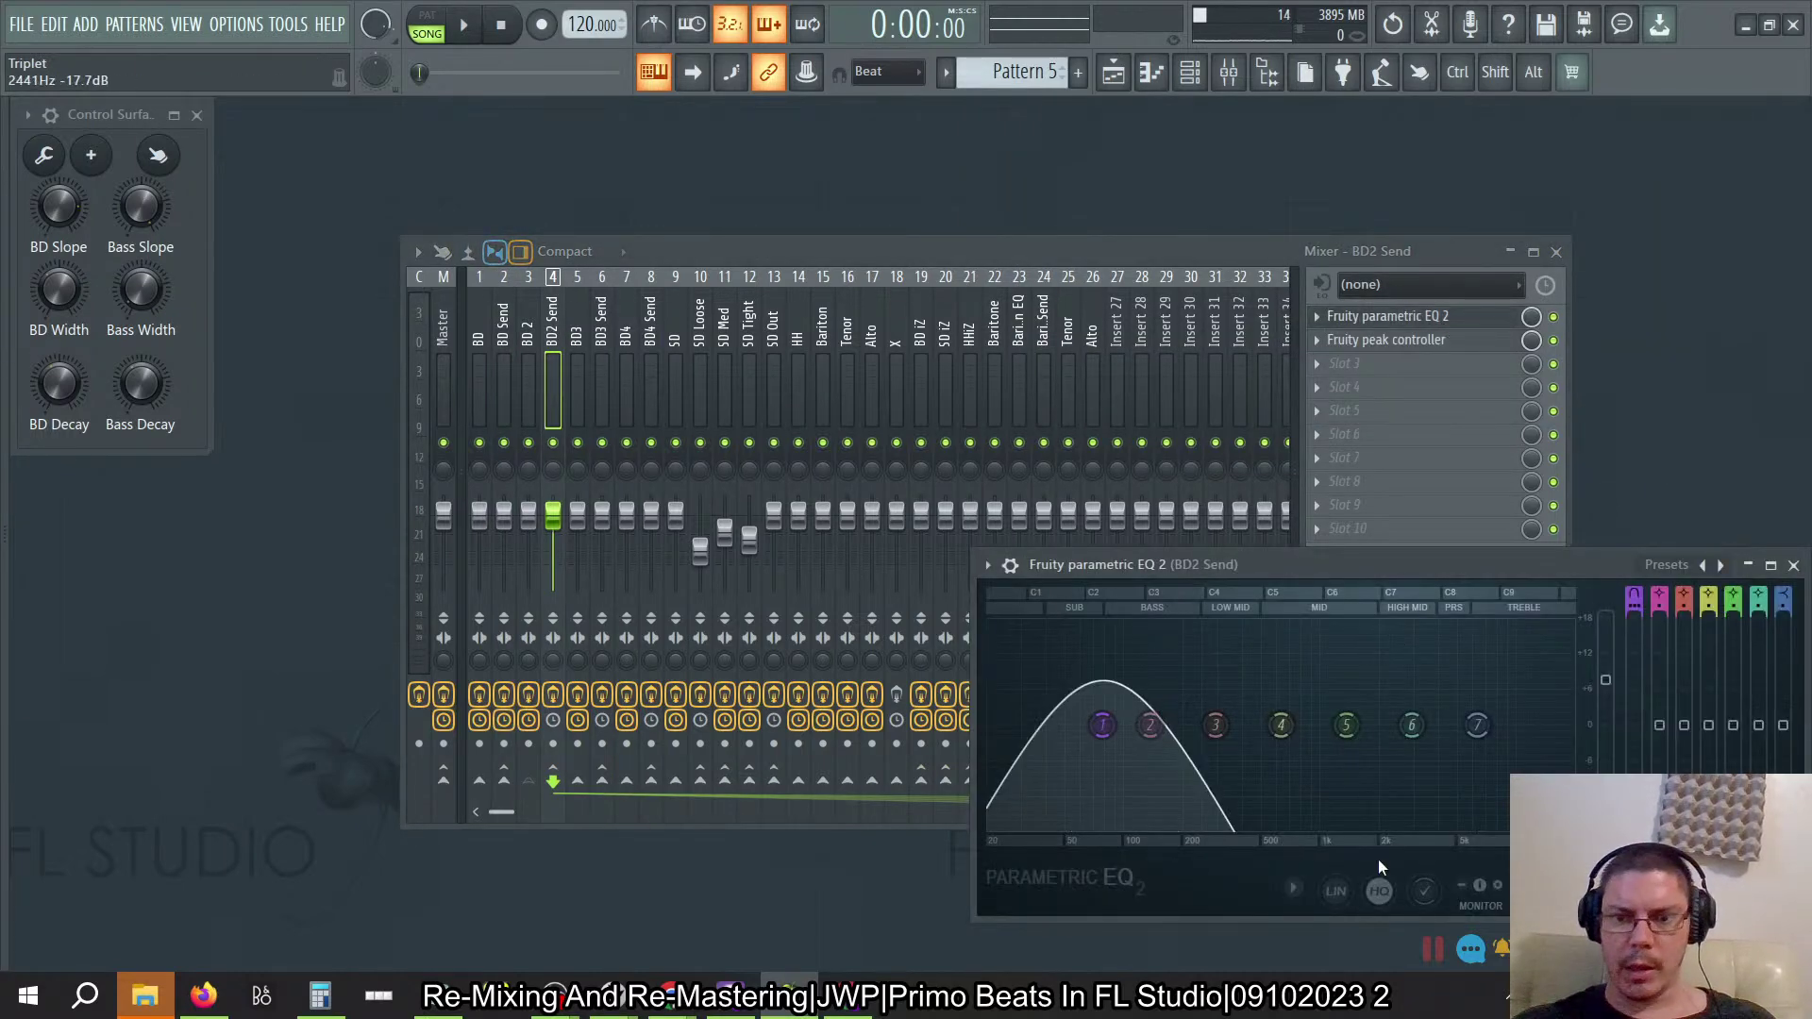
{"action": "left_click", "coordinate": [1793, 564]}
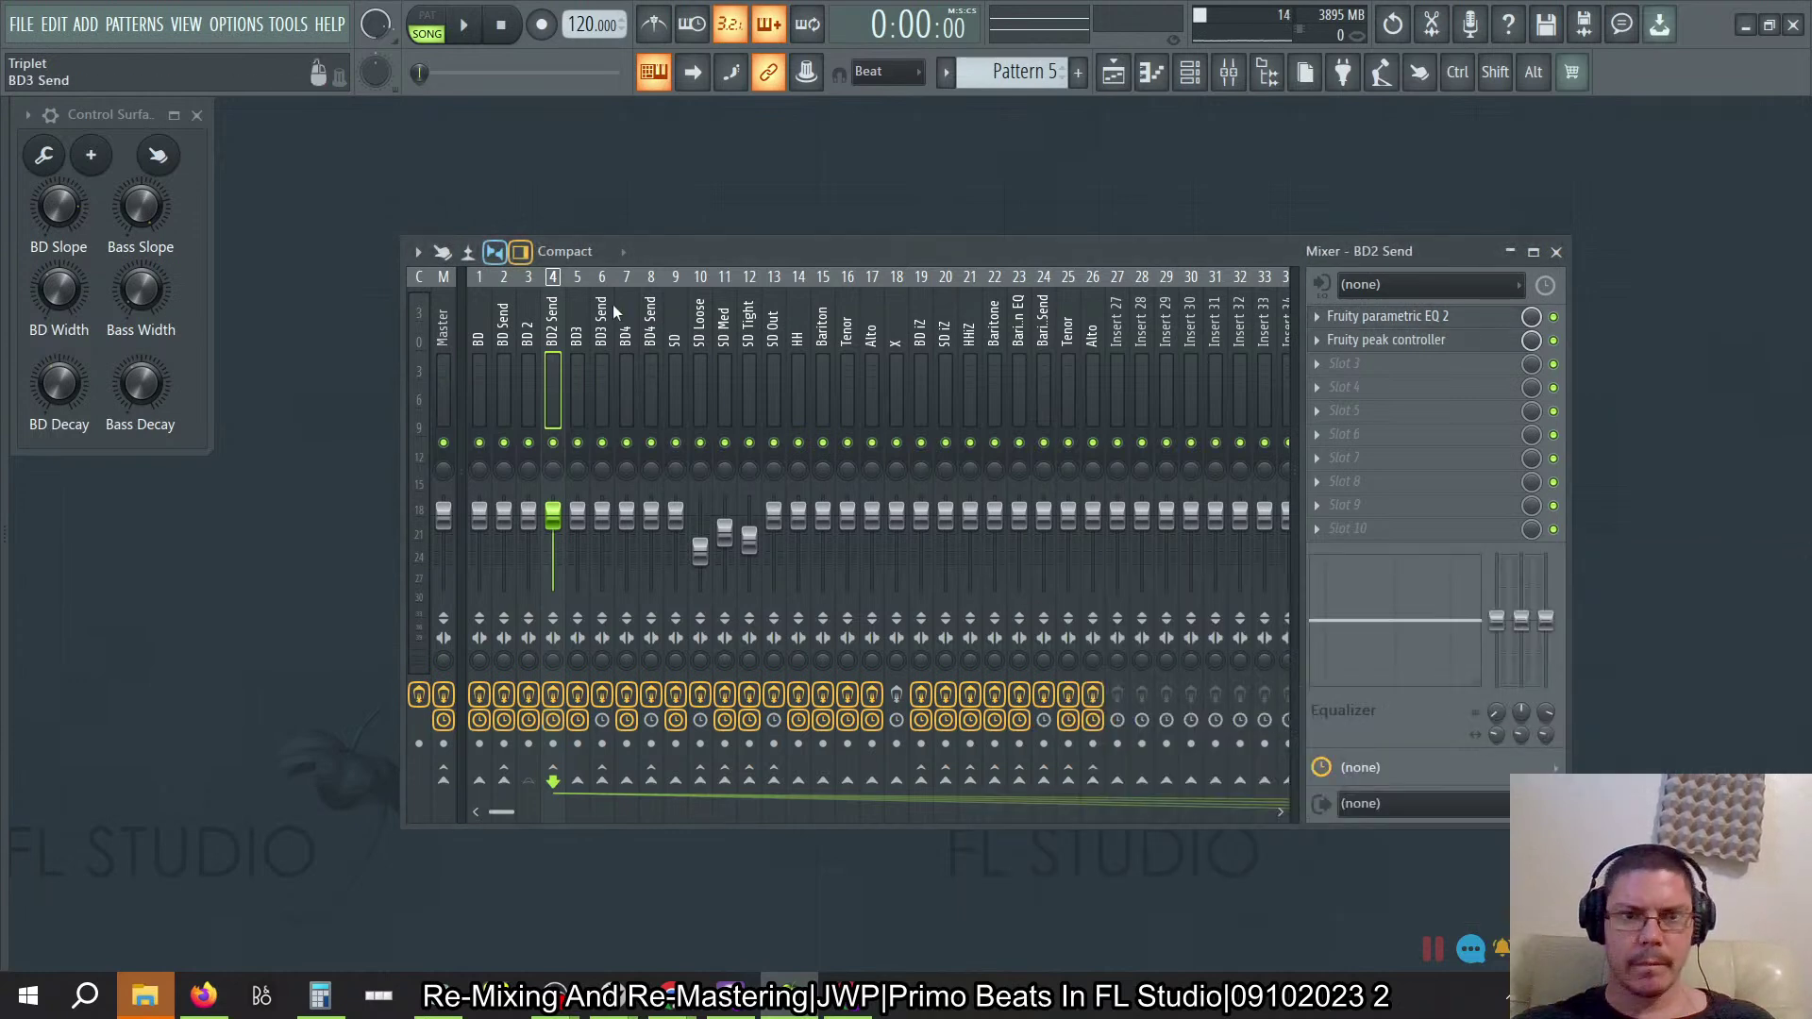
{"action": "left_click", "coordinate": [601, 316]}
{"action": "left_click", "coordinate": [548, 326]}
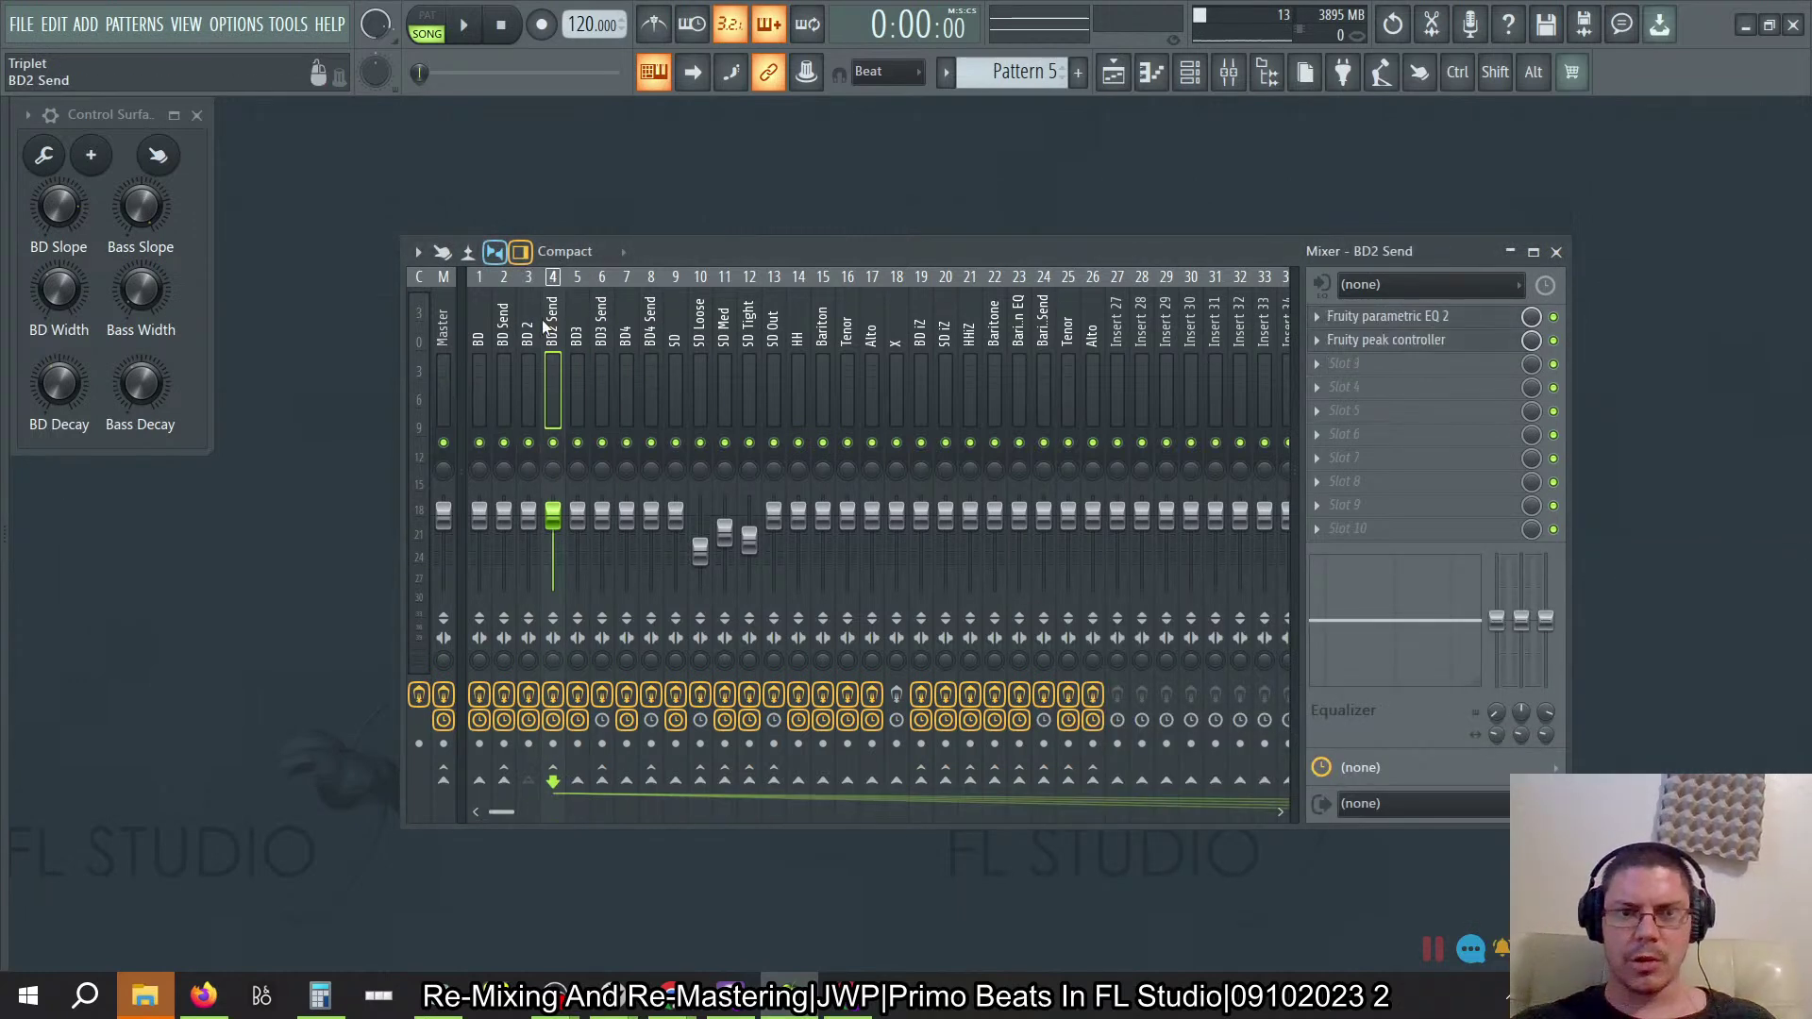
Step: Check the BD2 Send track's Fruity peak controller and parametric EQ 2, and the BD Send track's parametric EQ 2
{"action": "left_click", "coordinate": [1406, 340]}
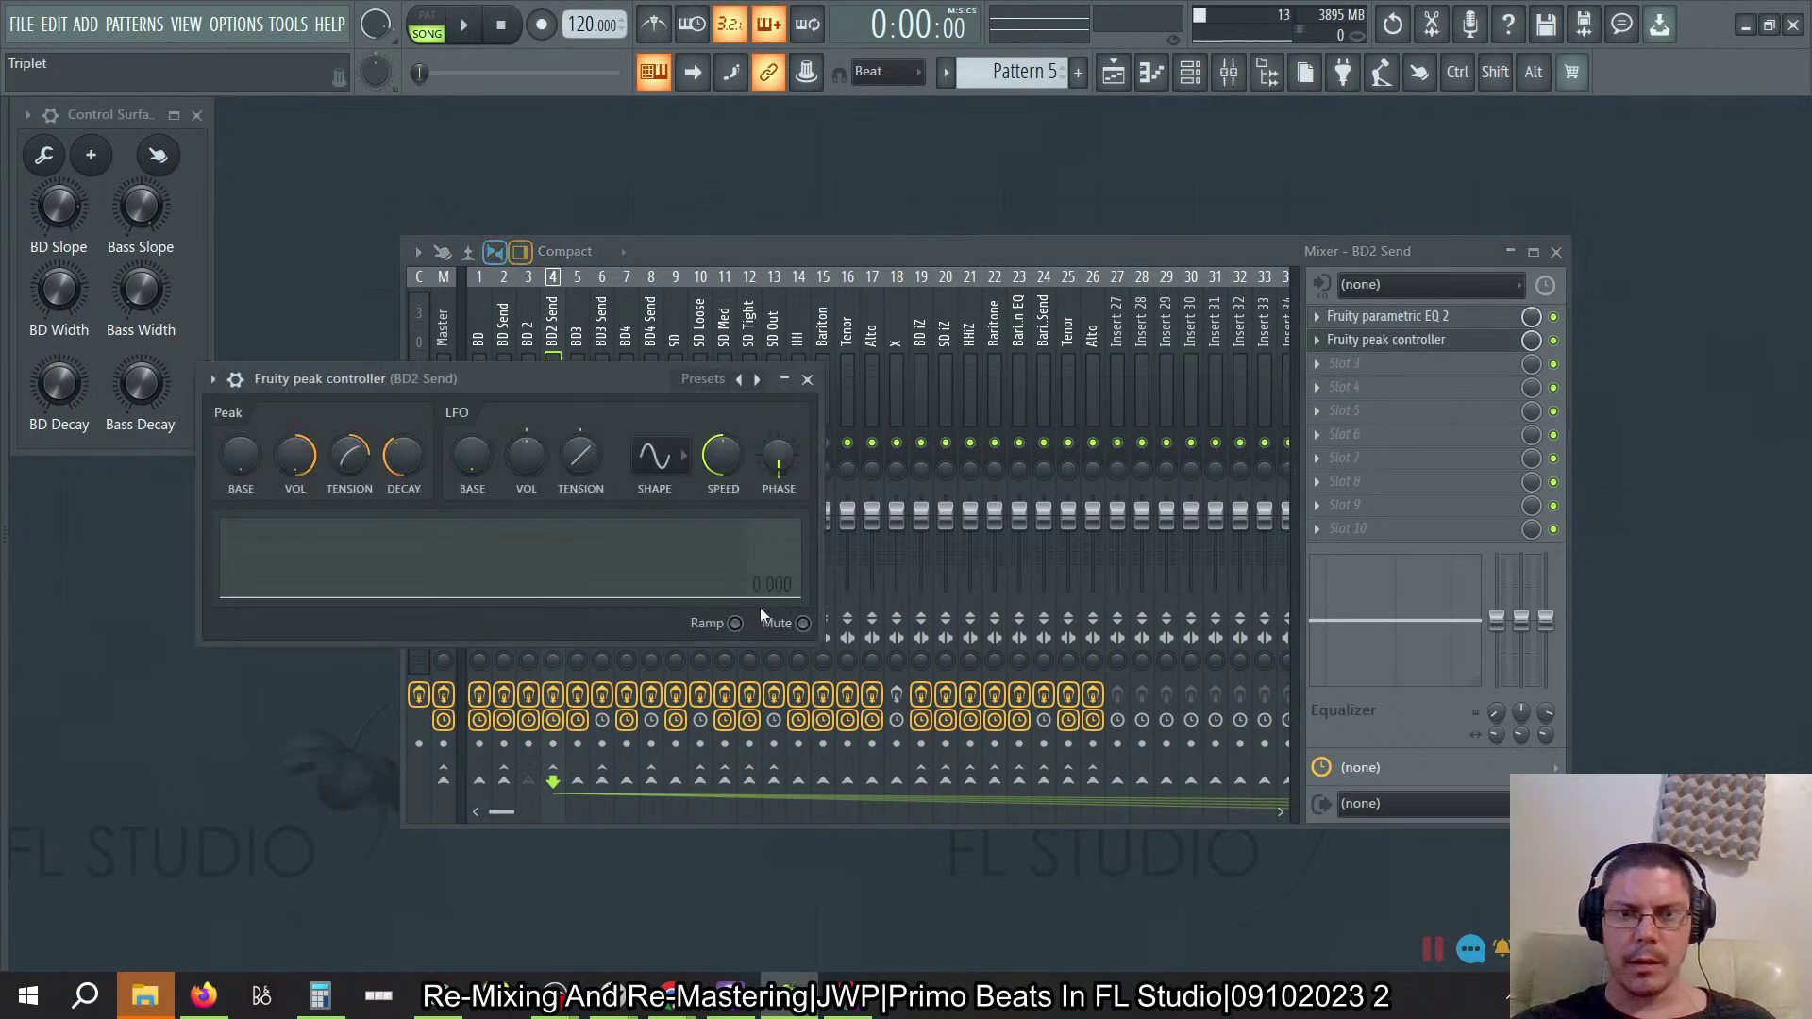
{"action": "left_click", "coordinate": [806, 378]}
{"action": "left_click", "coordinate": [1386, 316]}
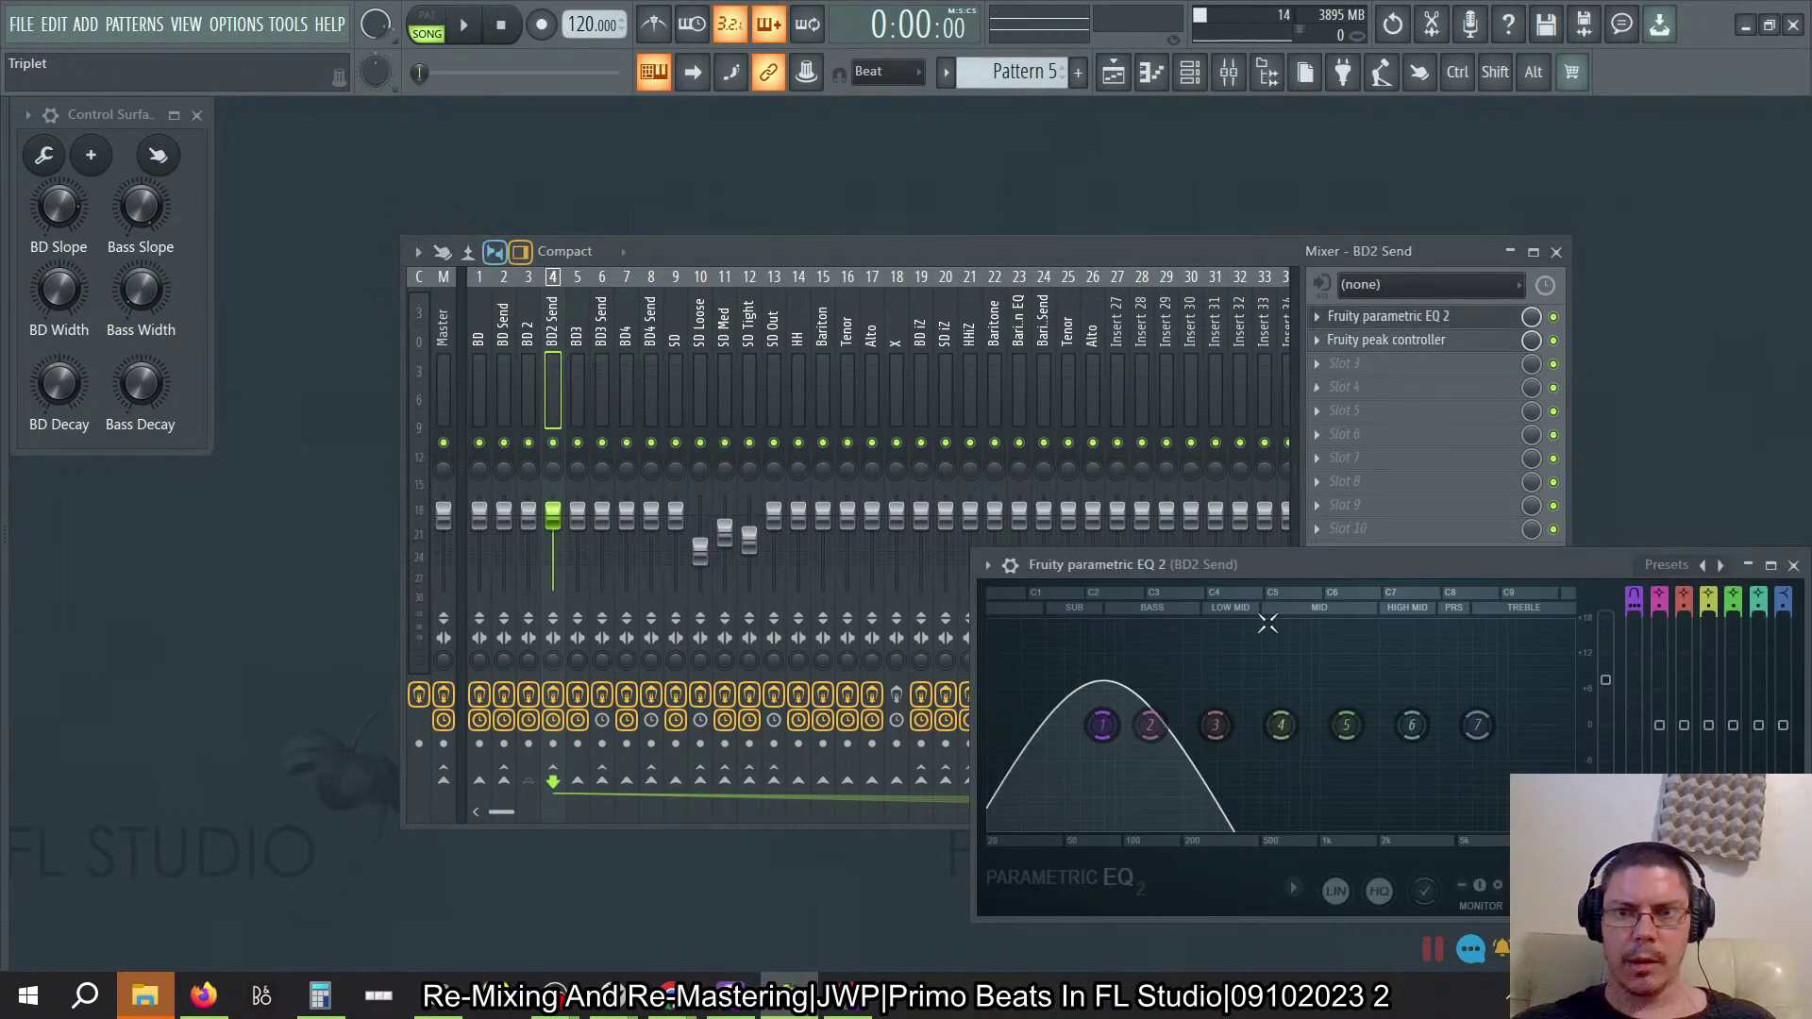
{"action": "left_click", "coordinate": [1793, 565]}
{"action": "left_click", "coordinate": [504, 325]}
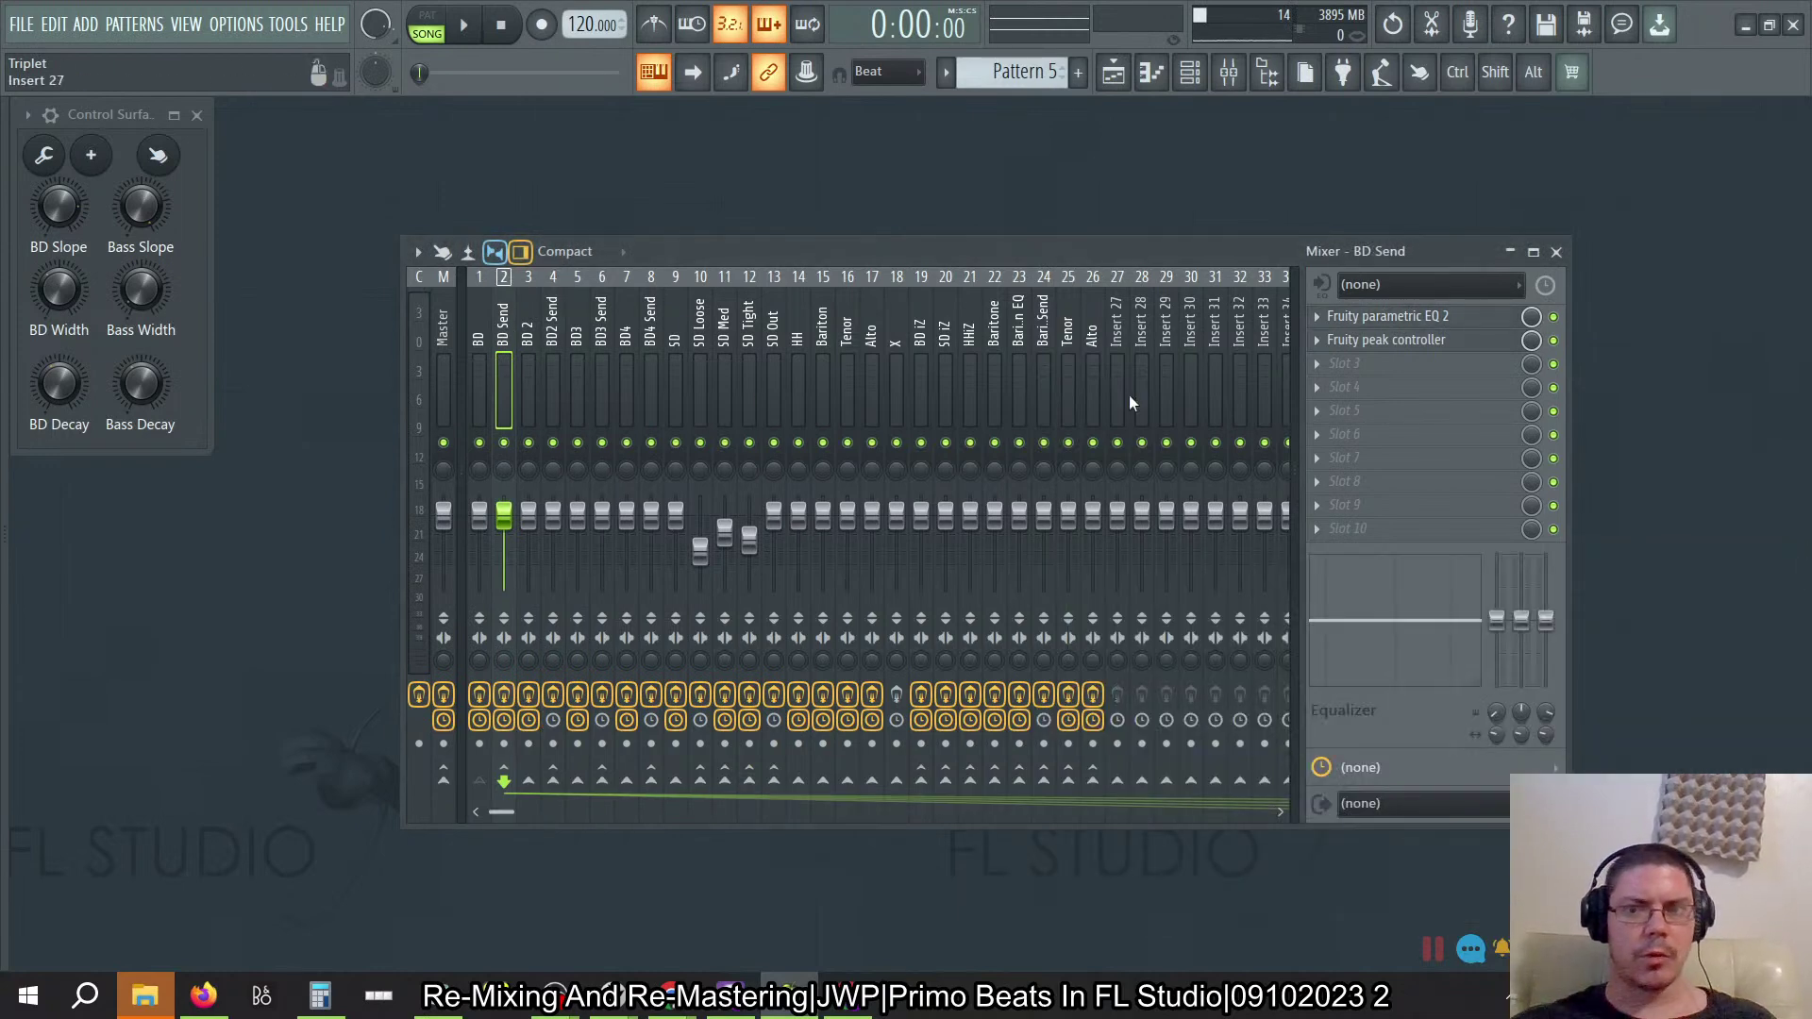
{"action": "left_click", "coordinate": [1468, 321]}
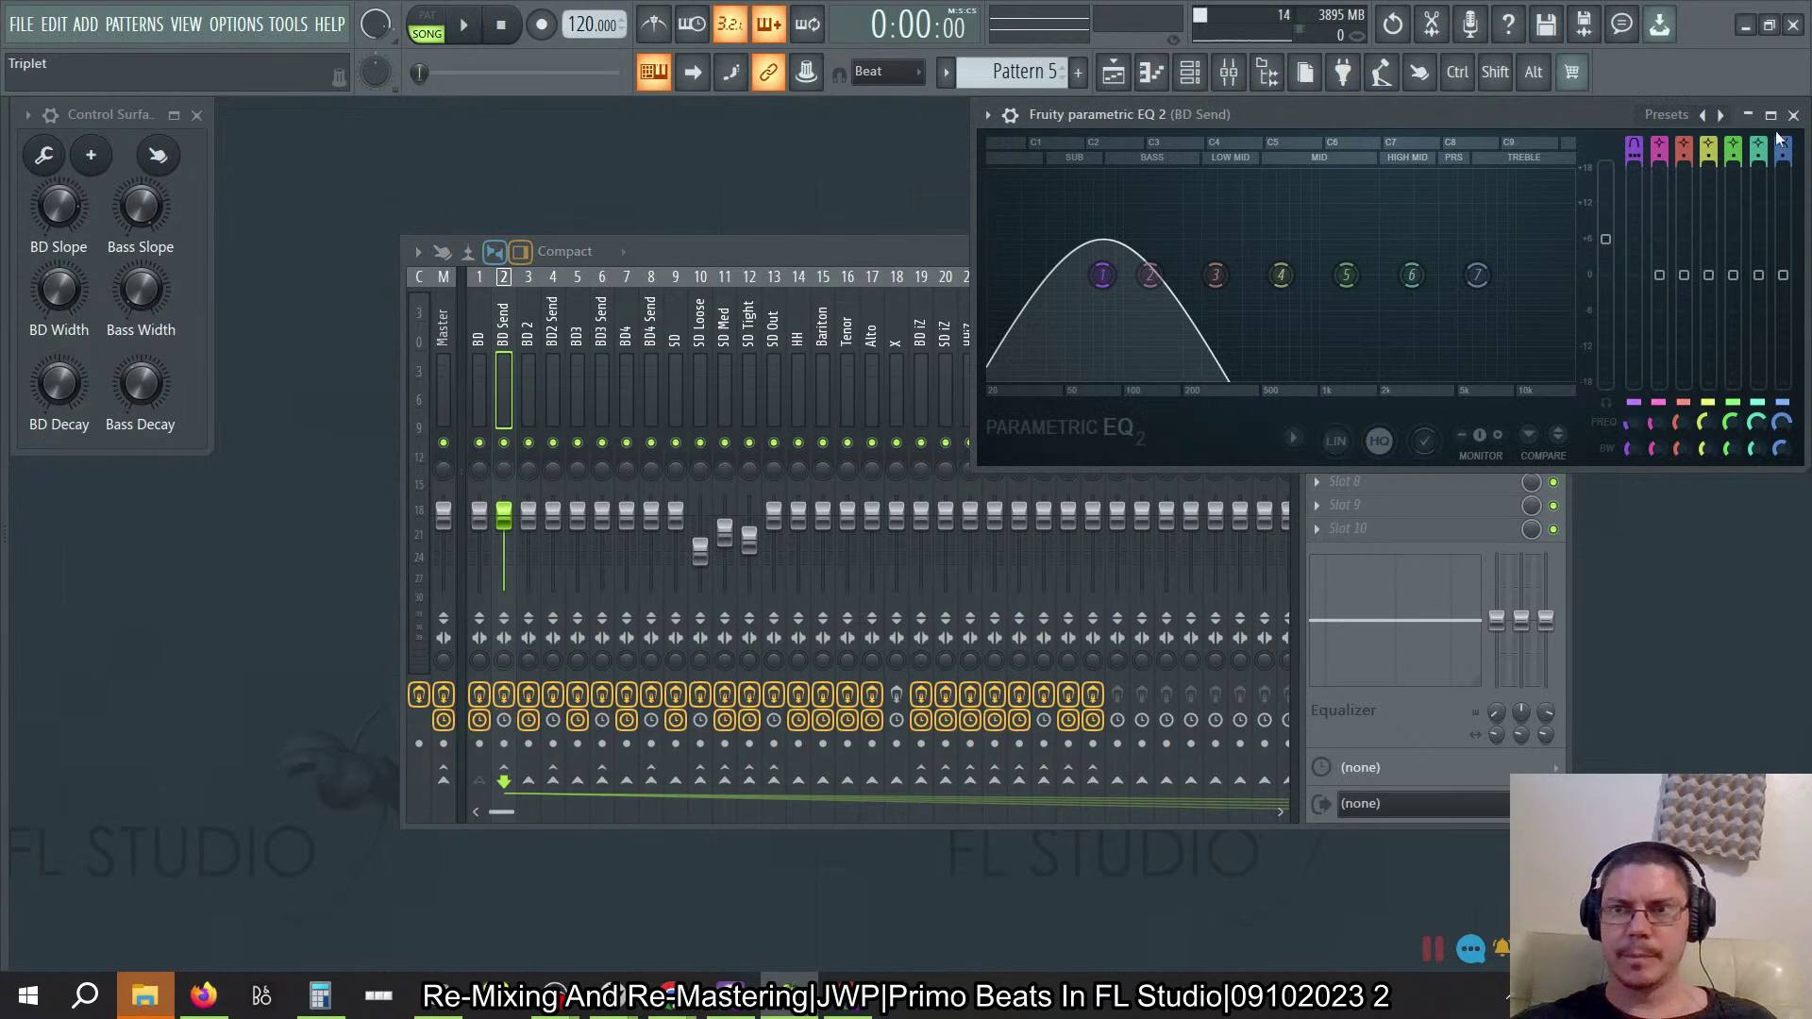
{"action": "left_click", "coordinate": [1793, 114]}
Step: Adjust the phase mod speed options of the MIDI EQ inside the Baritone Send track's Patcher, and close both plugins
{"action": "left_click", "coordinate": [1023, 322]}
{"action": "left_click", "coordinate": [1004, 324]}
{"action": "left_click", "coordinate": [1038, 324]}
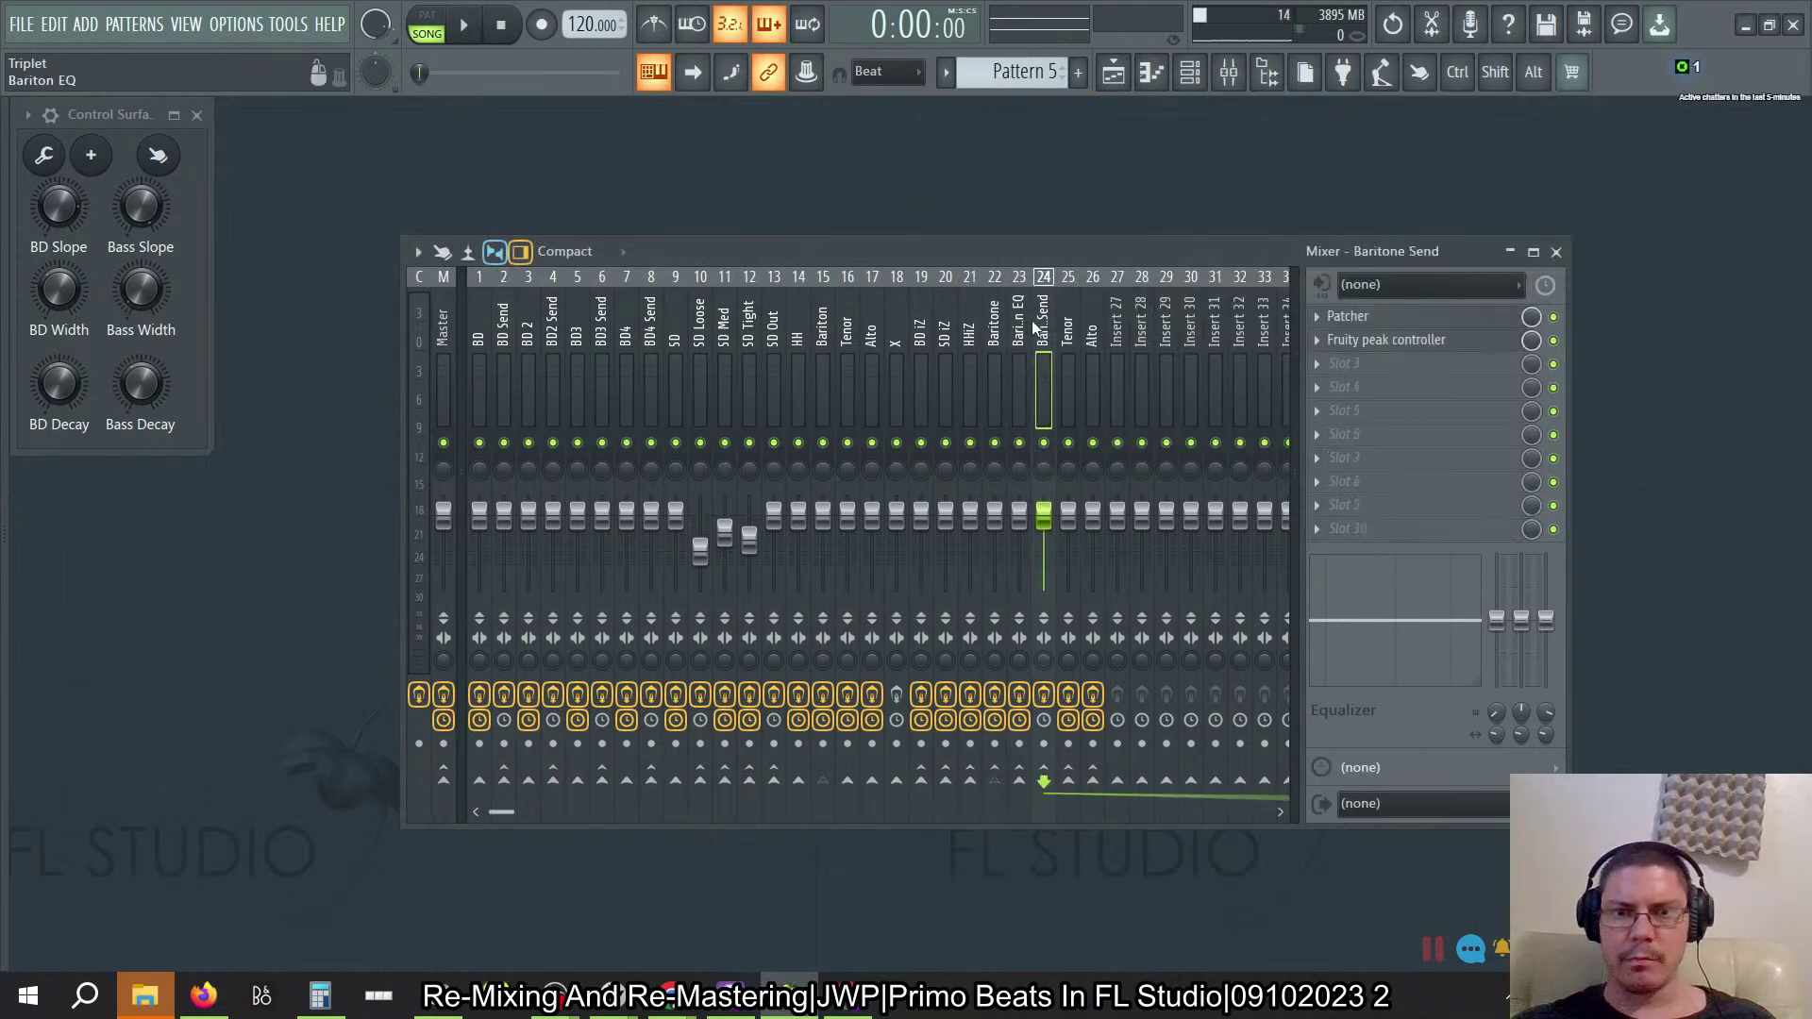
{"action": "left_click", "coordinate": [1464, 318]}
{"action": "left_click", "coordinate": [1397, 401]}
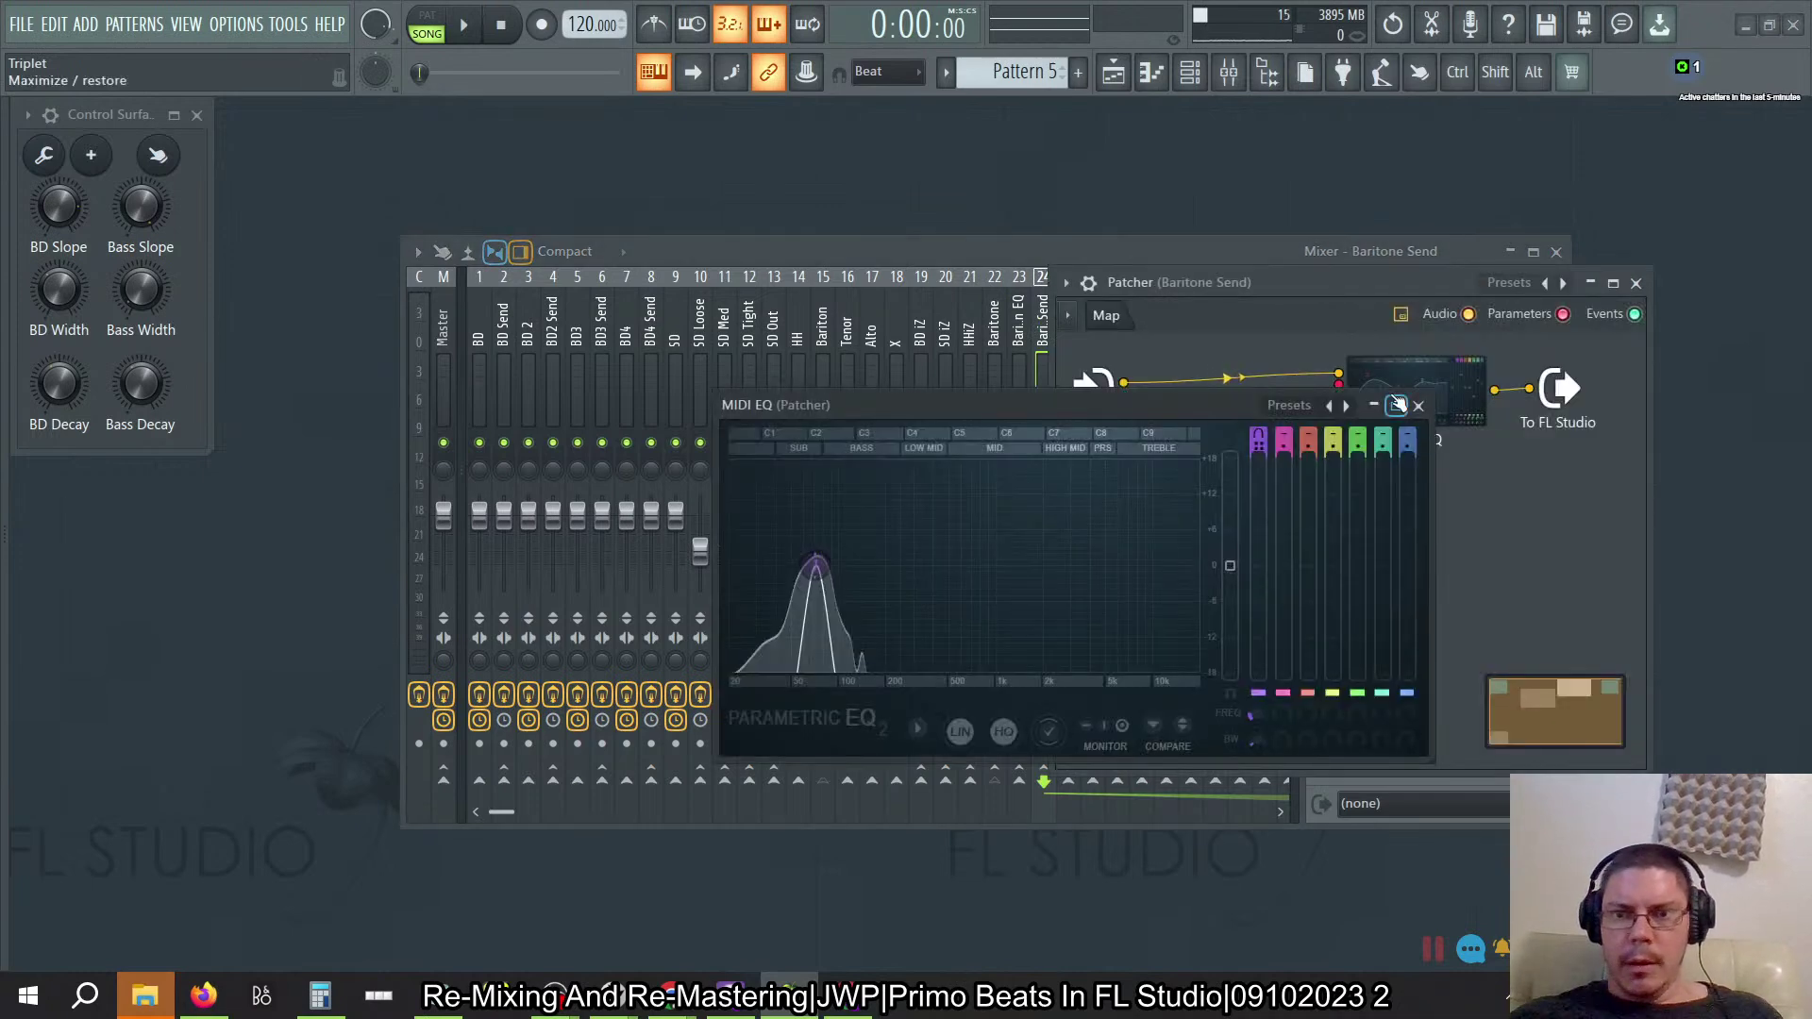
{"action": "right_click", "coordinate": [955, 740]}
{"action": "mouse_move", "coordinate": [1085, 611]}
{"action": "left_click", "coordinate": [1141, 614]}
{"action": "right_click", "coordinate": [909, 740]}
{"action": "left_click", "coordinate": [1163, 590]}
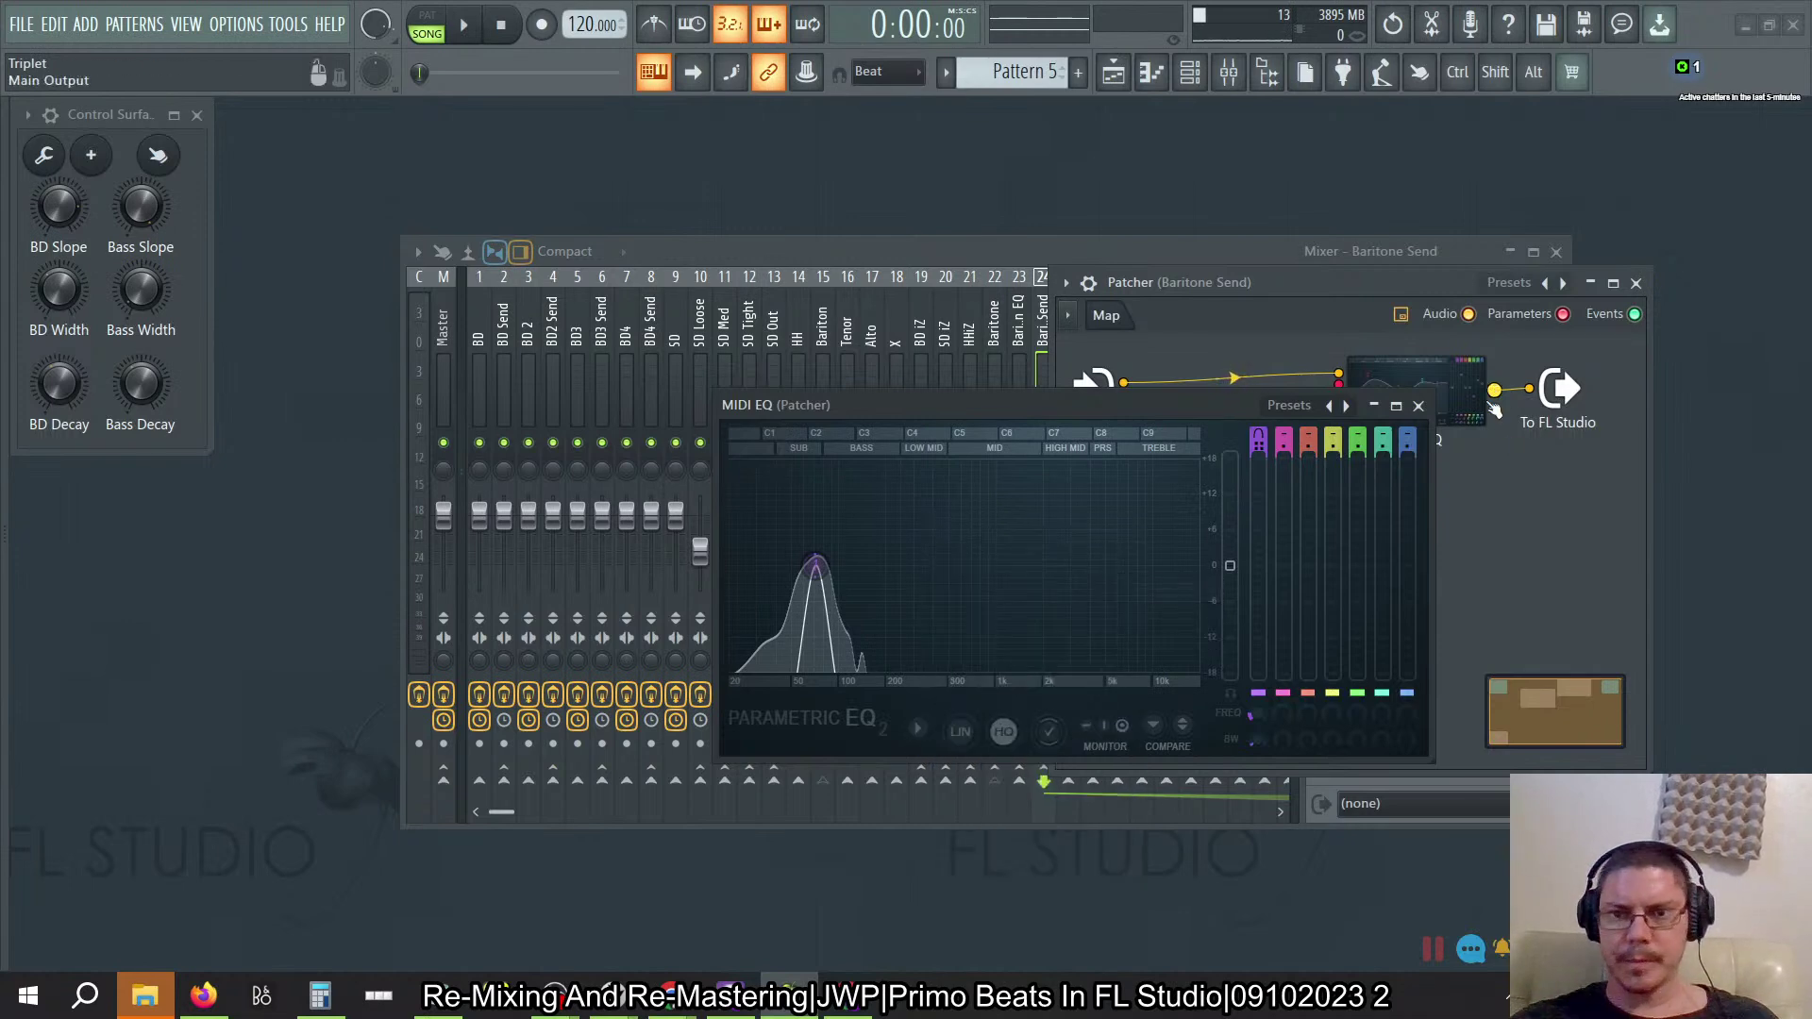
{"action": "left_click", "coordinate": [1418, 406]}
{"action": "left_click", "coordinate": [1633, 284]}
Step: Glance at the Tenor track's Patcher and play the song briefly from the start to check the mixer levels
{"action": "left_click", "coordinate": [1076, 317]}
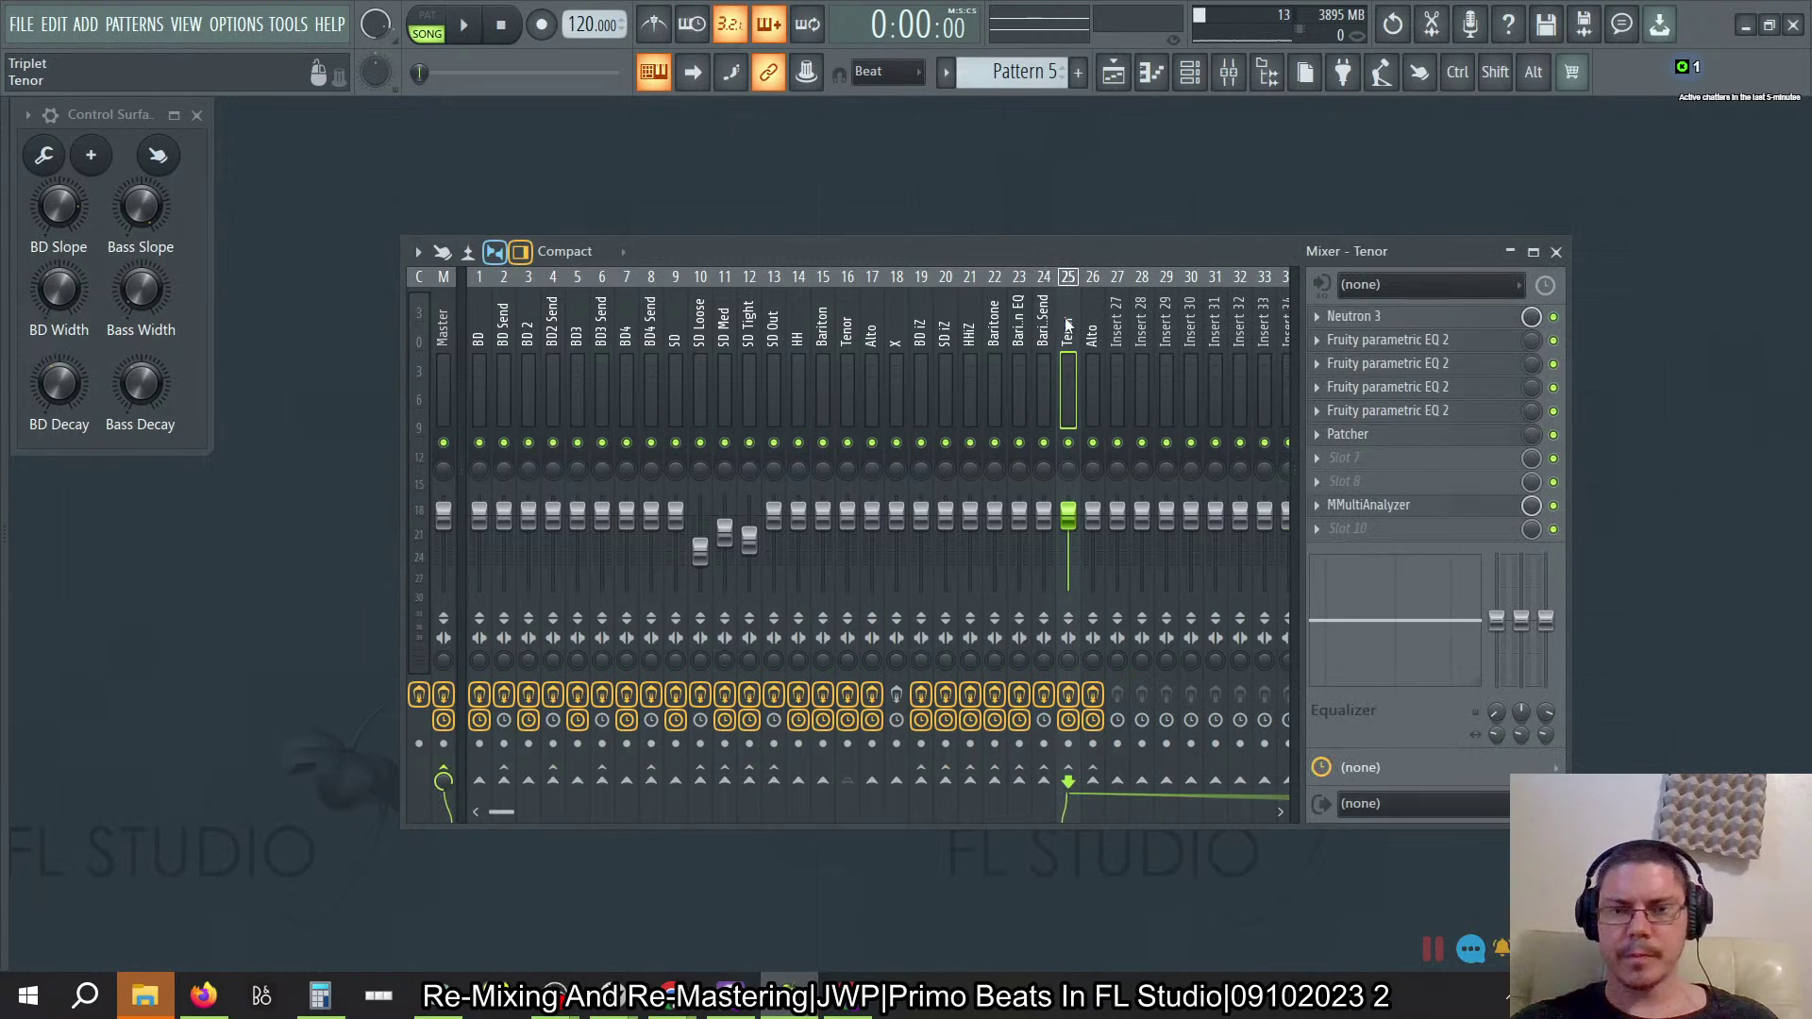
{"action": "left_click", "coordinate": [1360, 436]}
{"action": "left_click", "coordinate": [734, 315]}
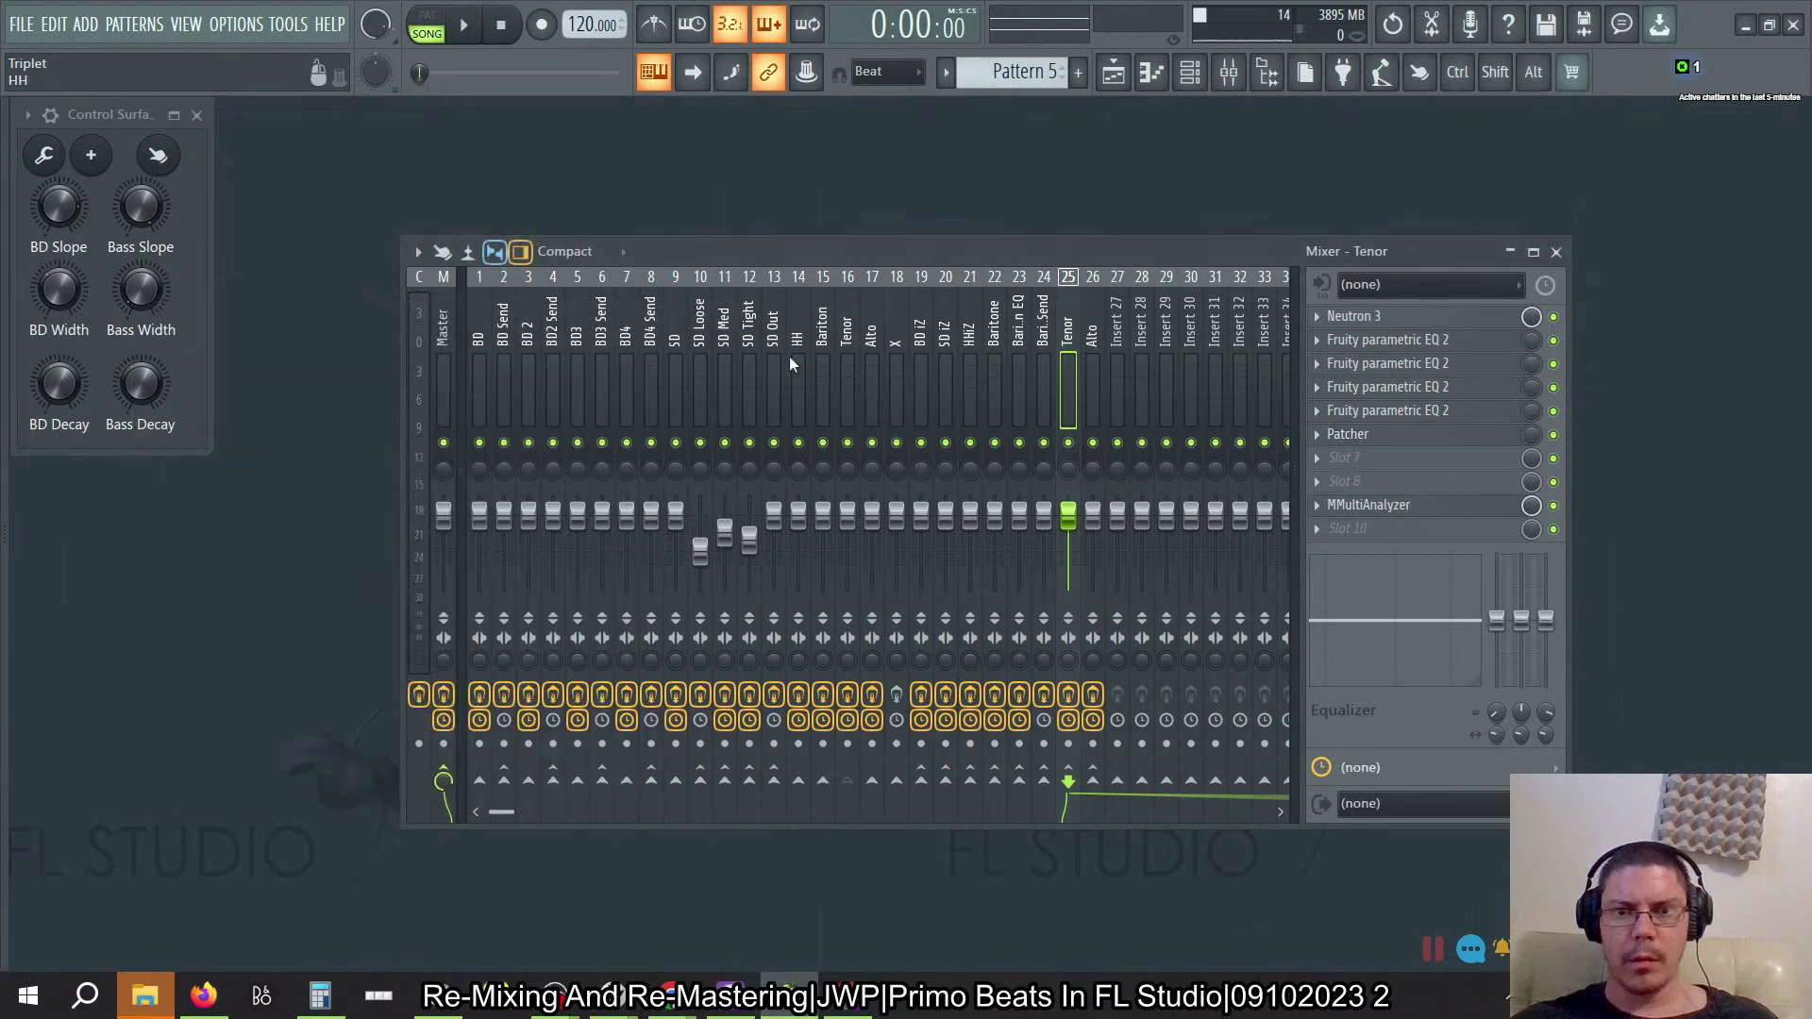
{"action": "left_click", "coordinate": [464, 25]}
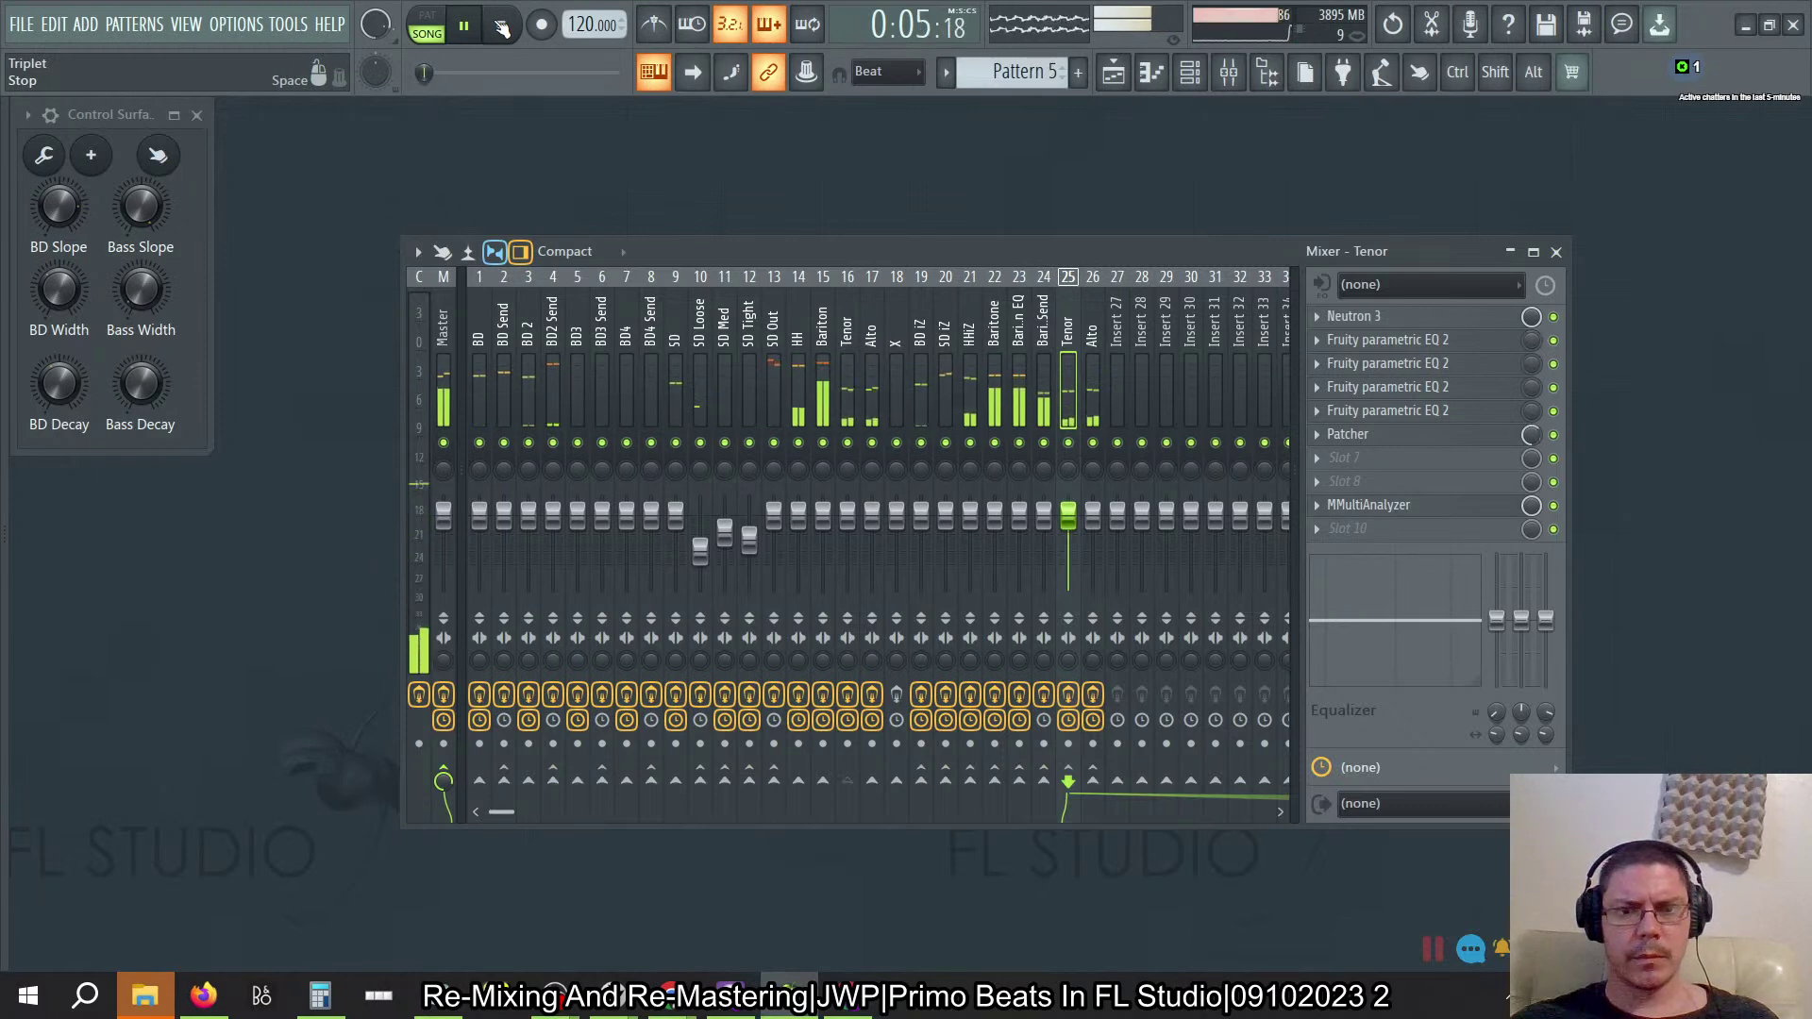
{"action": "left_click", "coordinate": [502, 27]}
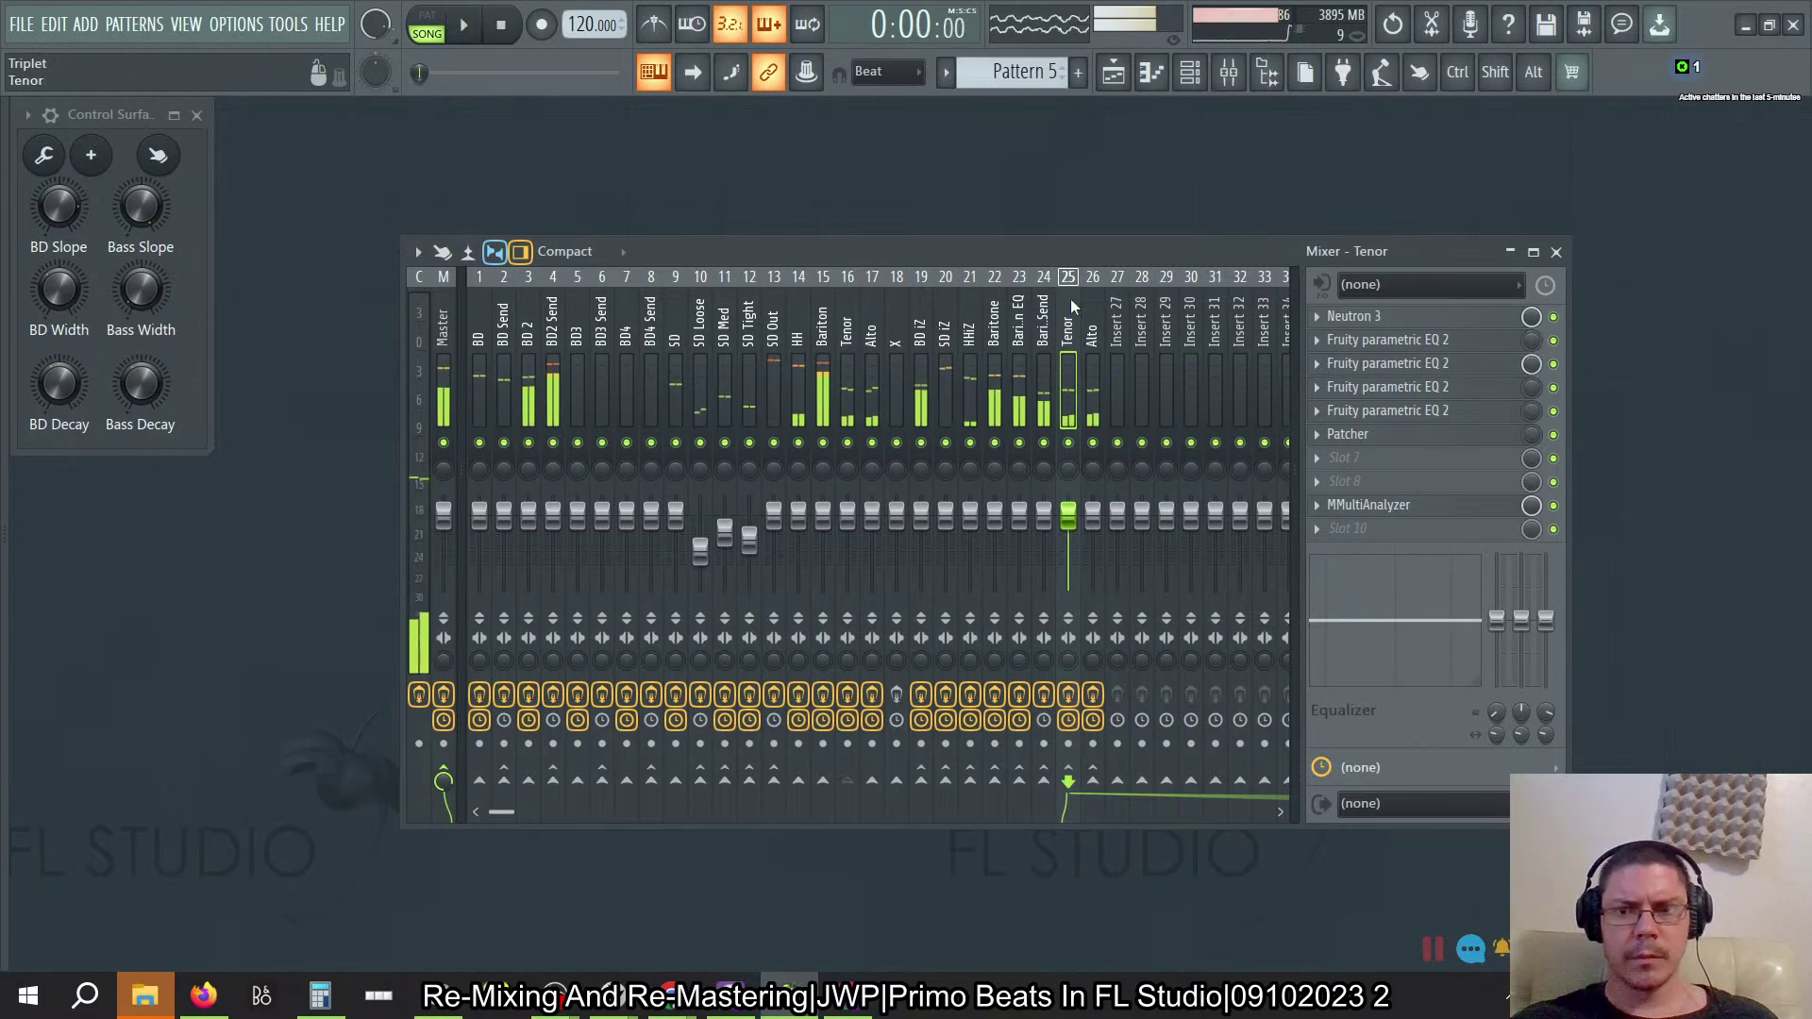
Step: Inspect the MIDI EQ inside the Tenor track's Patcher, and close the plugins and the mixer
{"action": "left_click", "coordinate": [1380, 440]}
{"action": "double_click", "coordinate": [510, 445]}
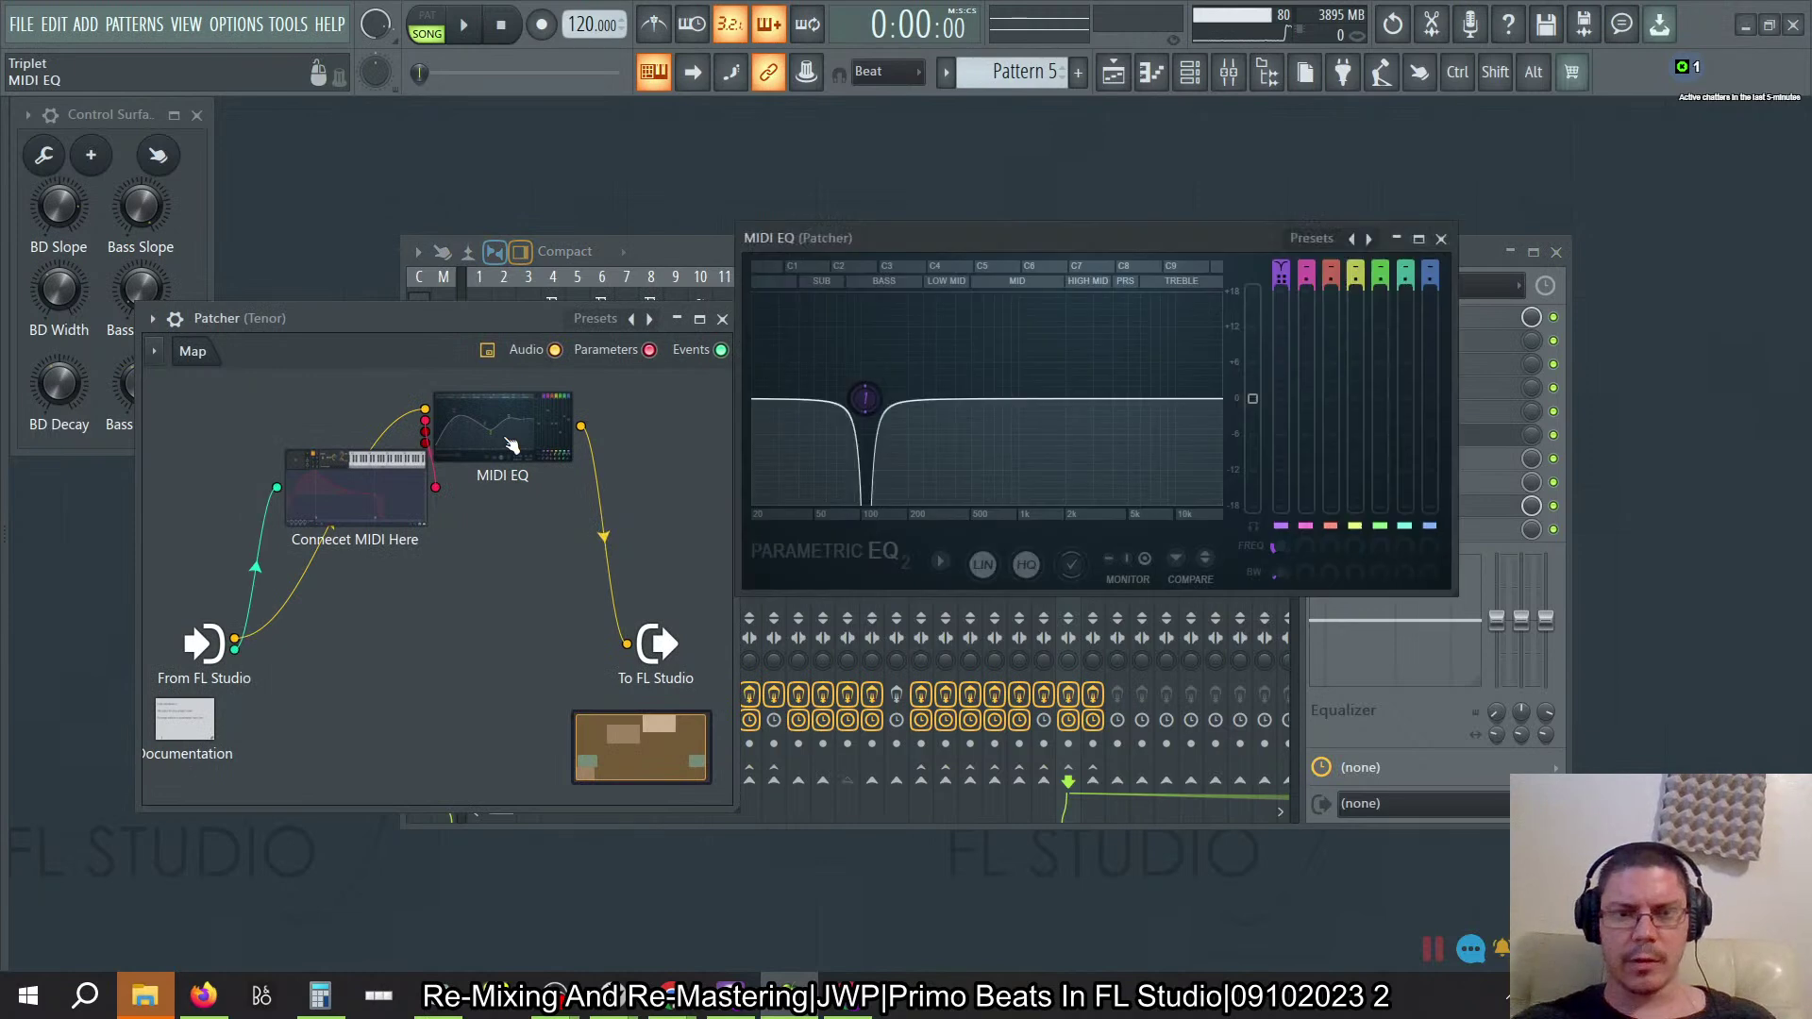
{"action": "left_click", "coordinate": [1441, 239]}
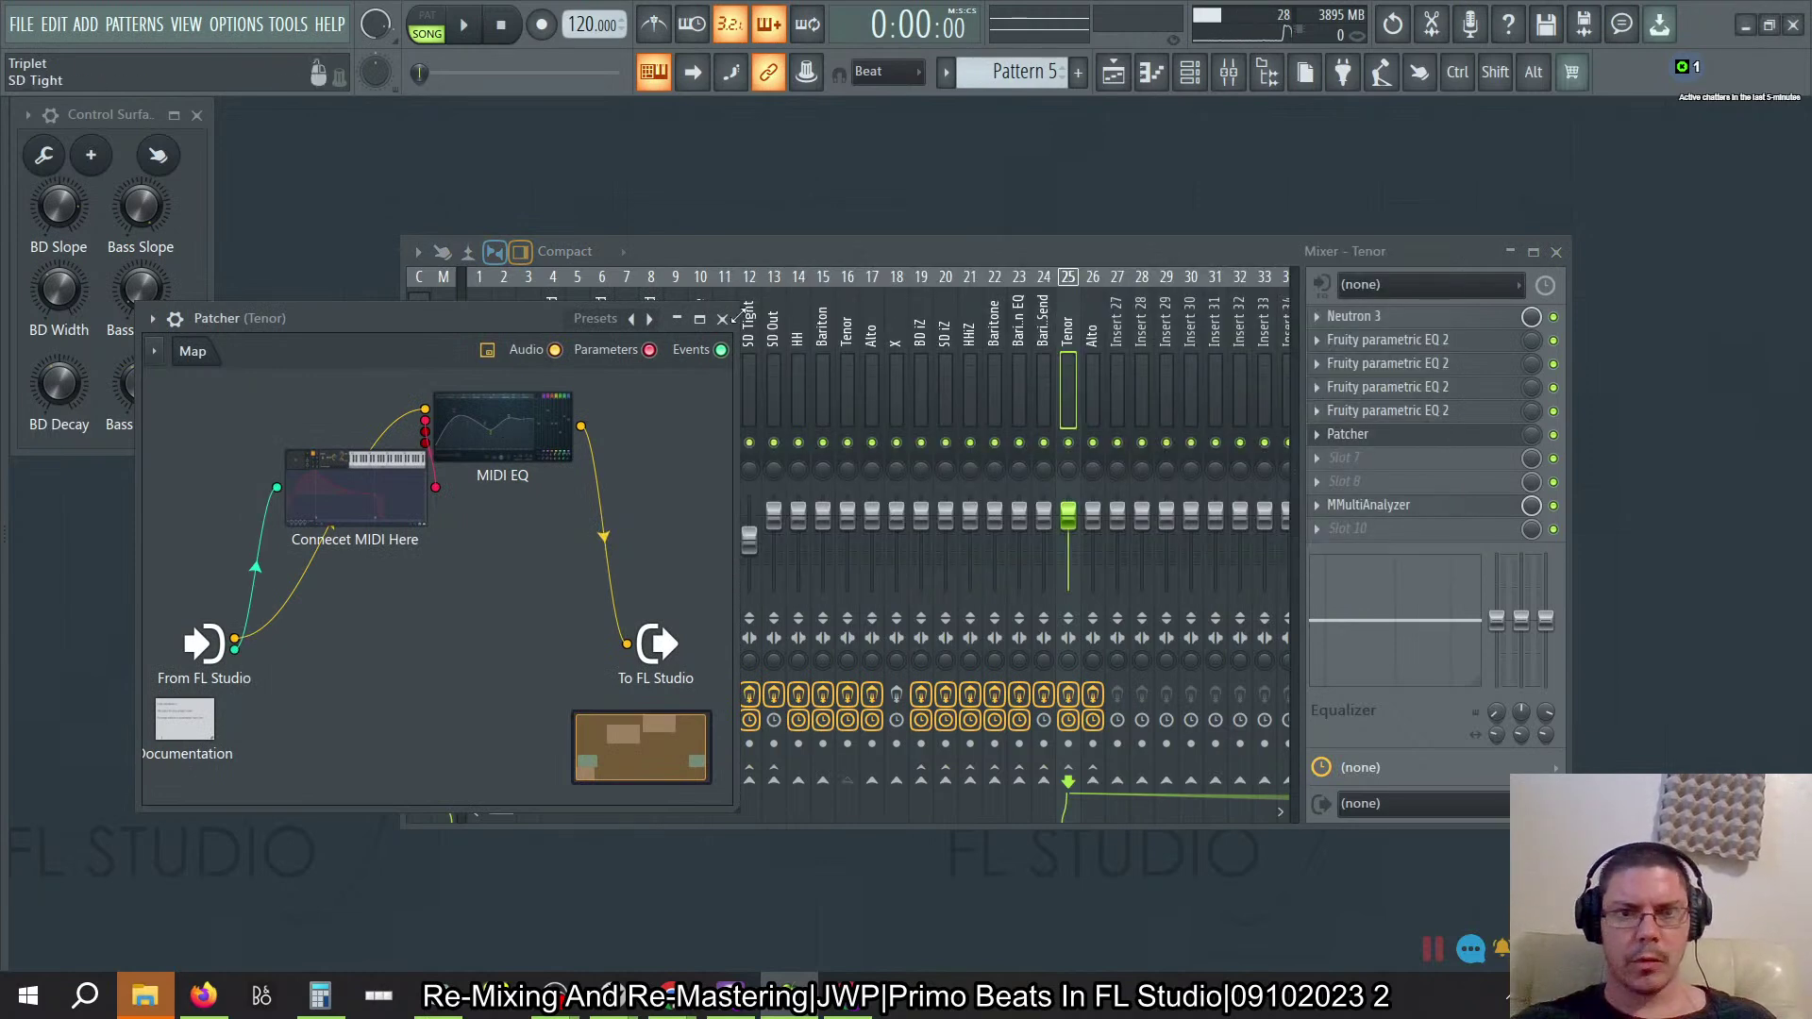
{"action": "left_click", "coordinate": [722, 319]}
{"action": "left_click", "coordinate": [1558, 253]}
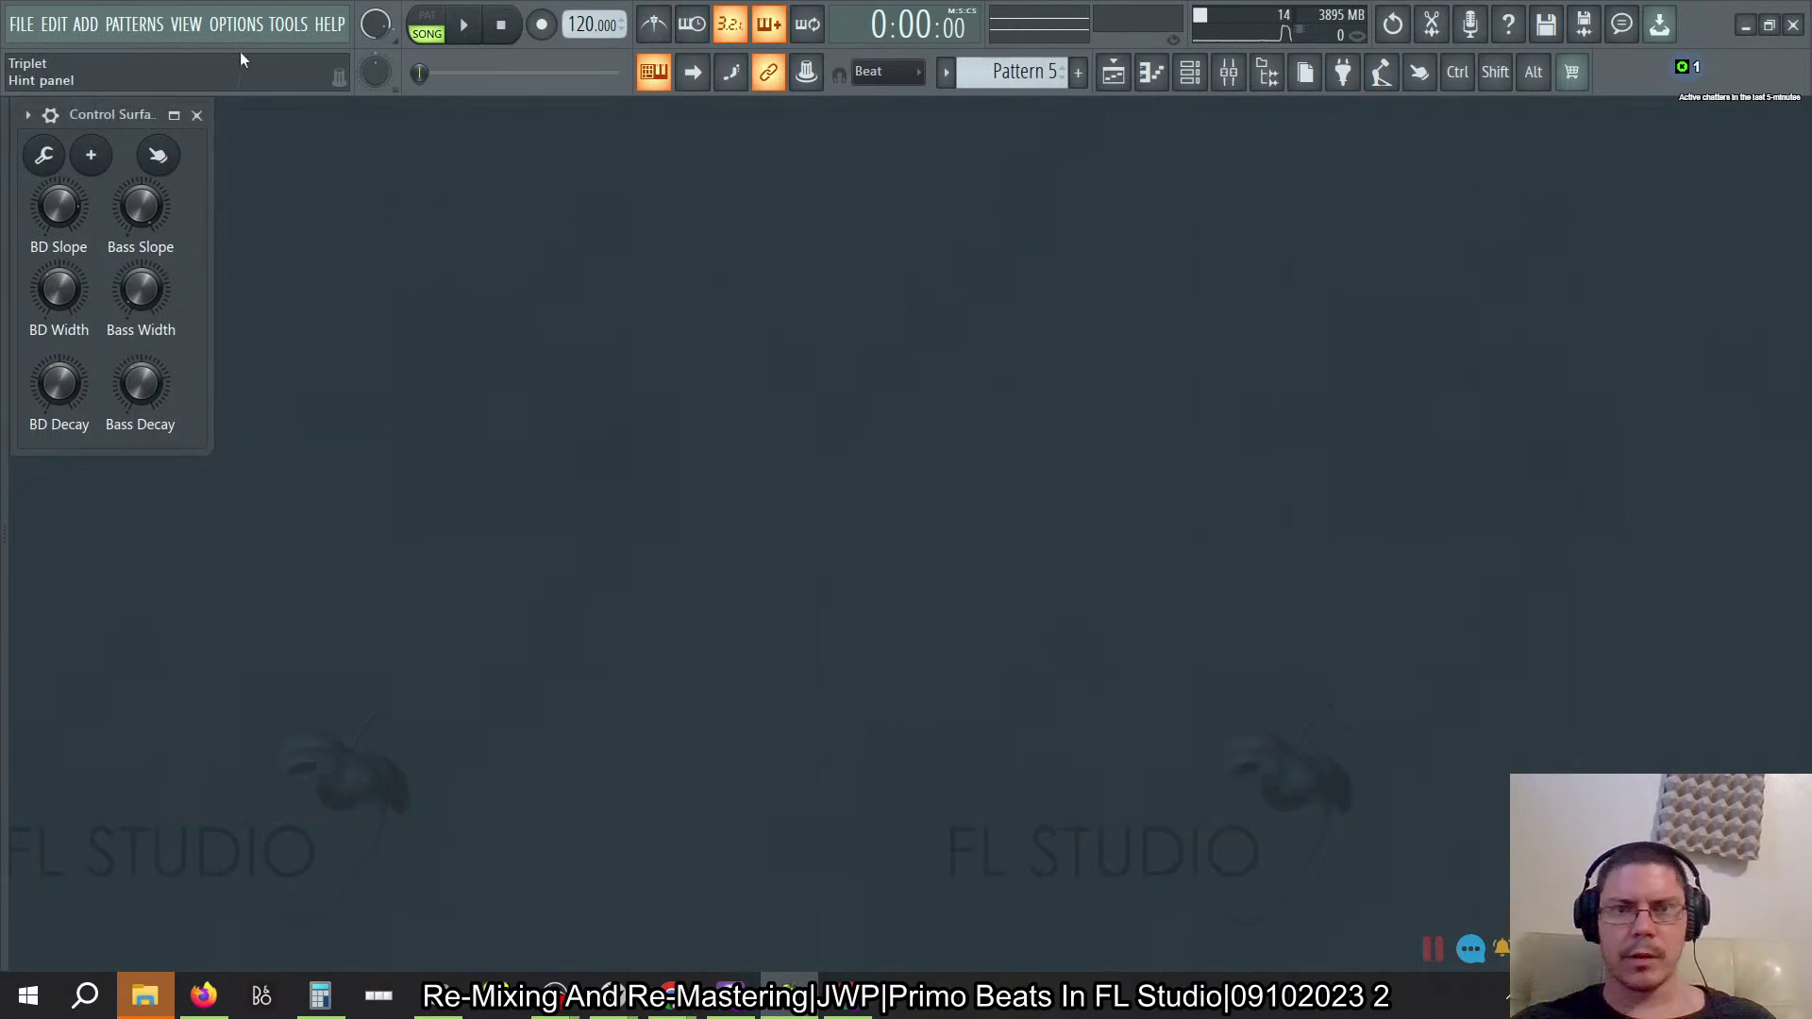
Step: Save the project under the new name Triplet-2023-Linear.flp in the Sillhouette Flp Data folder
{"action": "left_click", "coordinate": [20, 24]}
{"action": "left_click", "coordinate": [71, 140]}
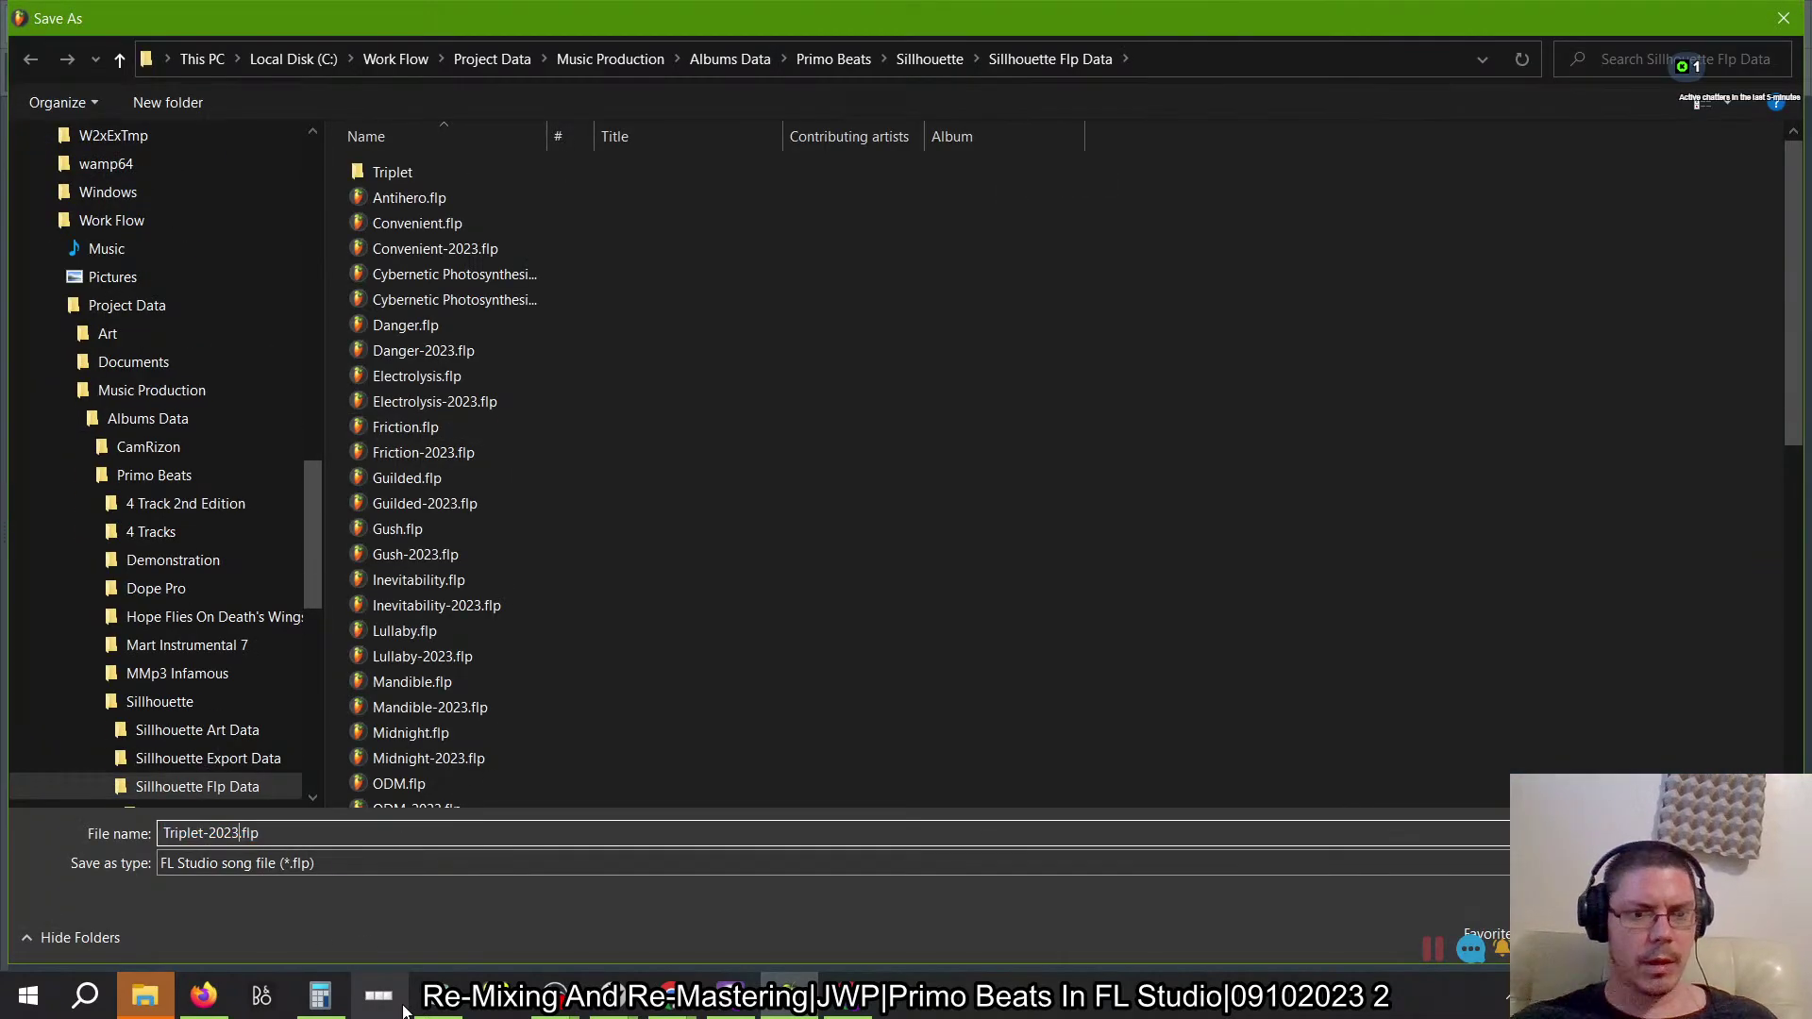
{"action": "type", "text": "Linear"}
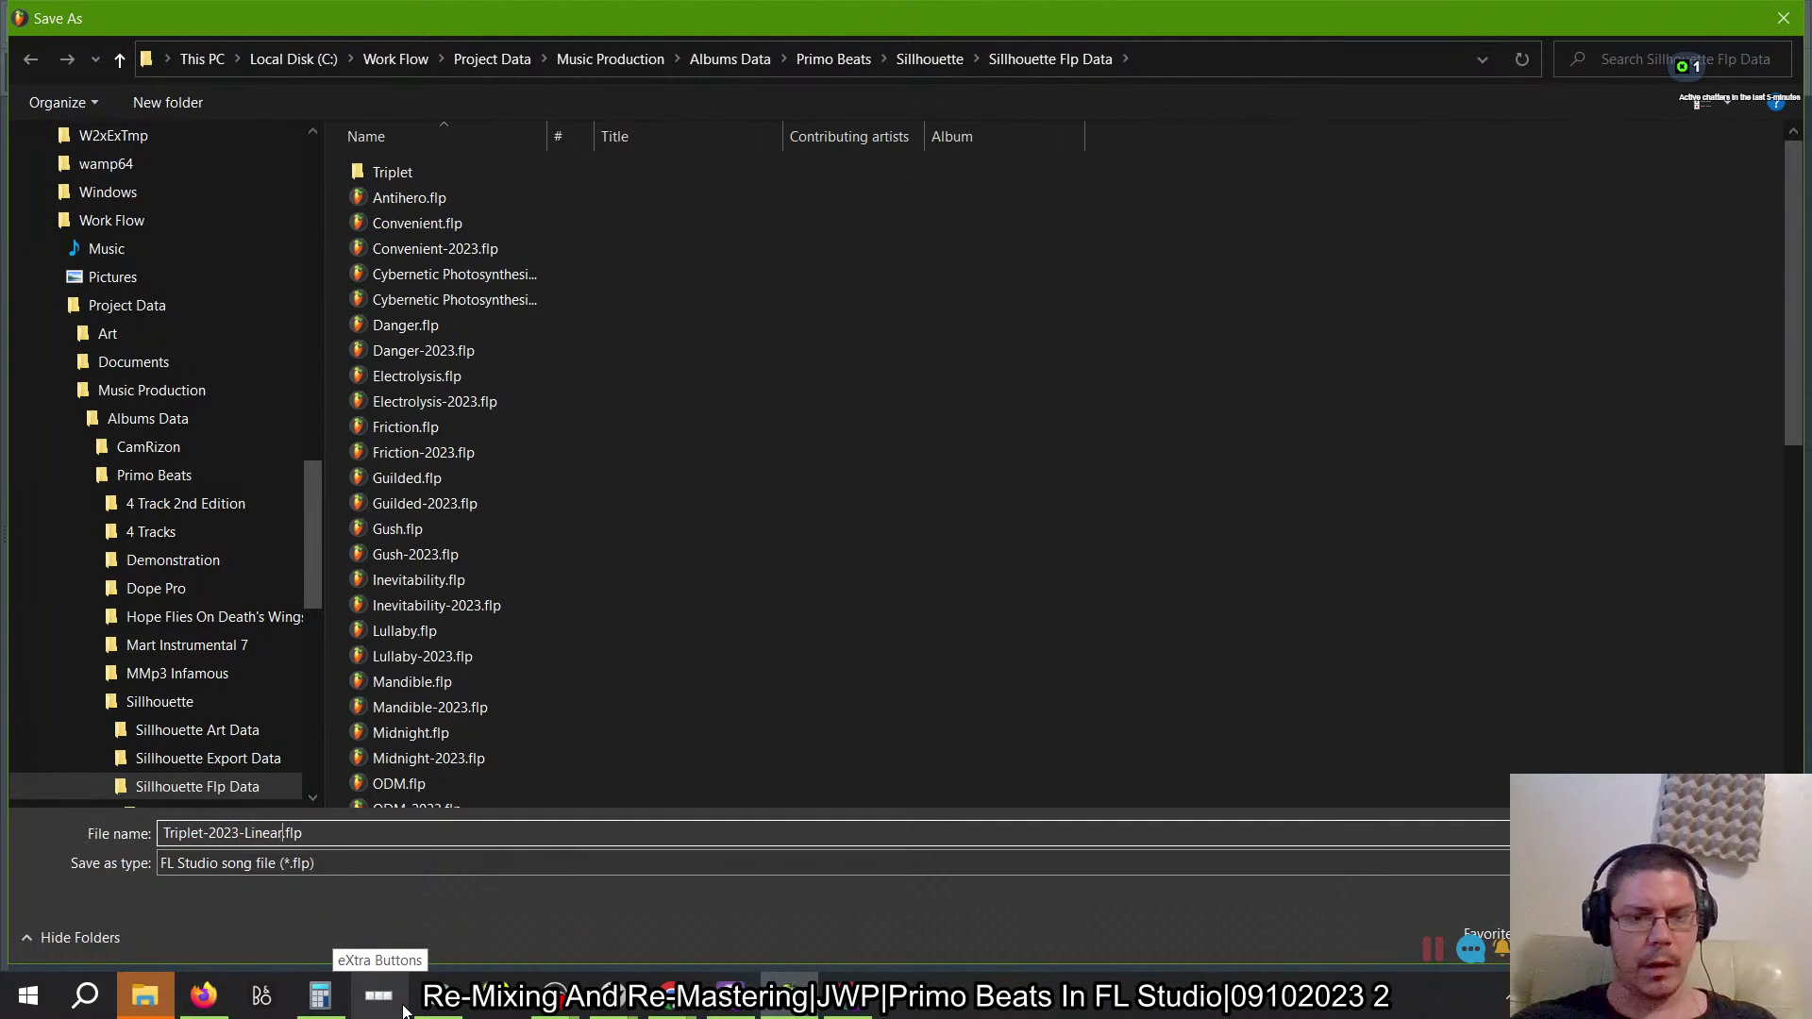
{"action": "key", "text": "Return"}
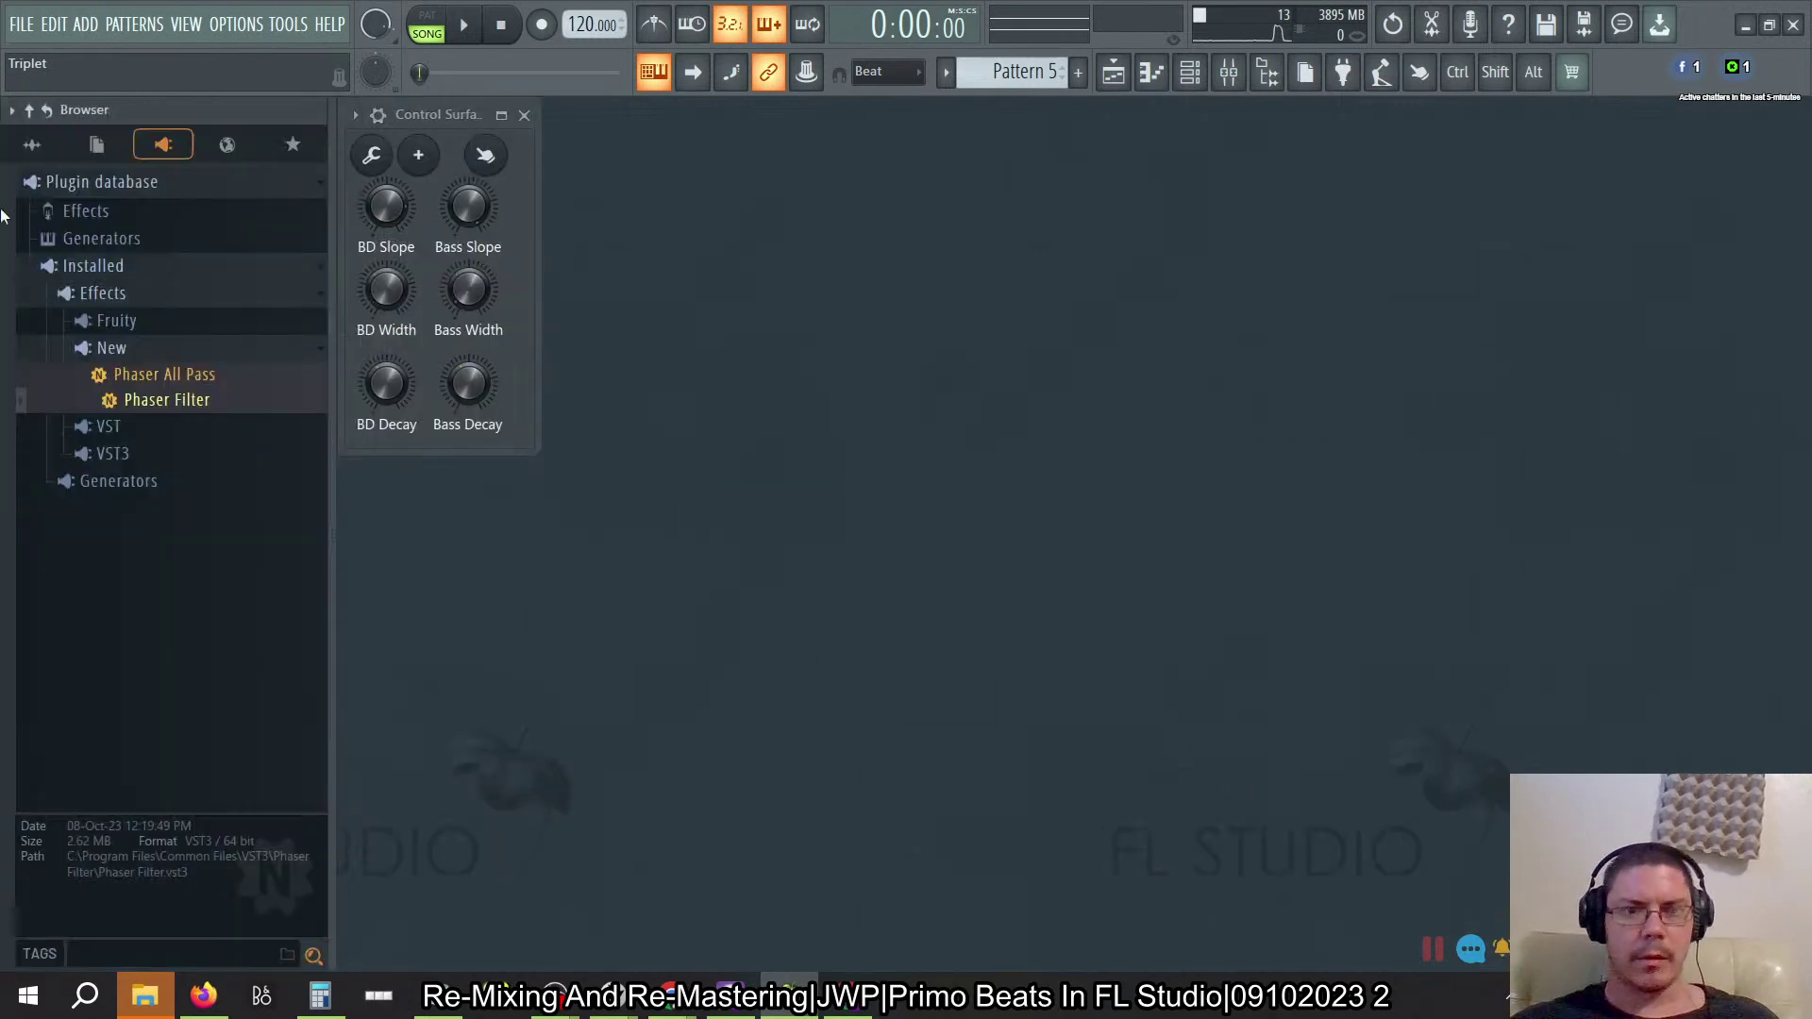
Step: Start a wave file export into the Triplet folder with the file name Triplet-2023-E-Linear.wav
{"action": "left_click", "coordinate": [21, 24]}
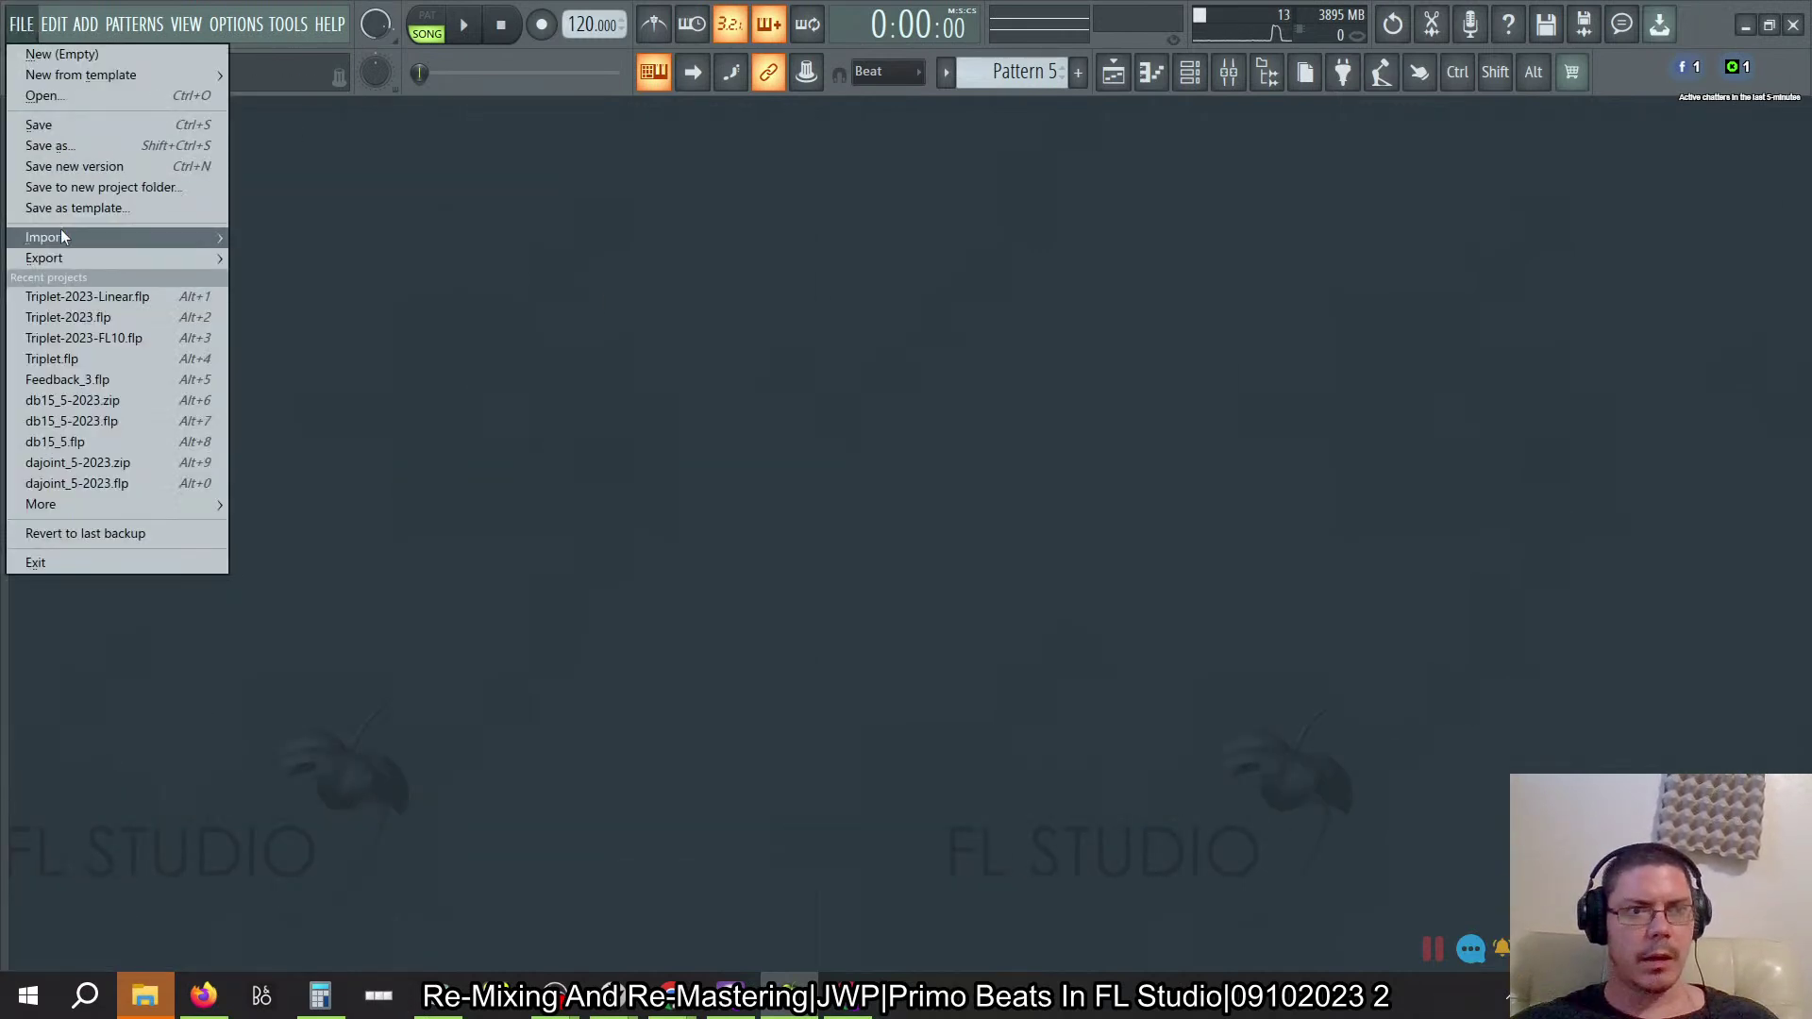
{"action": "mouse_move", "coordinate": [54, 251]}
{"action": "left_click", "coordinate": [317, 273]}
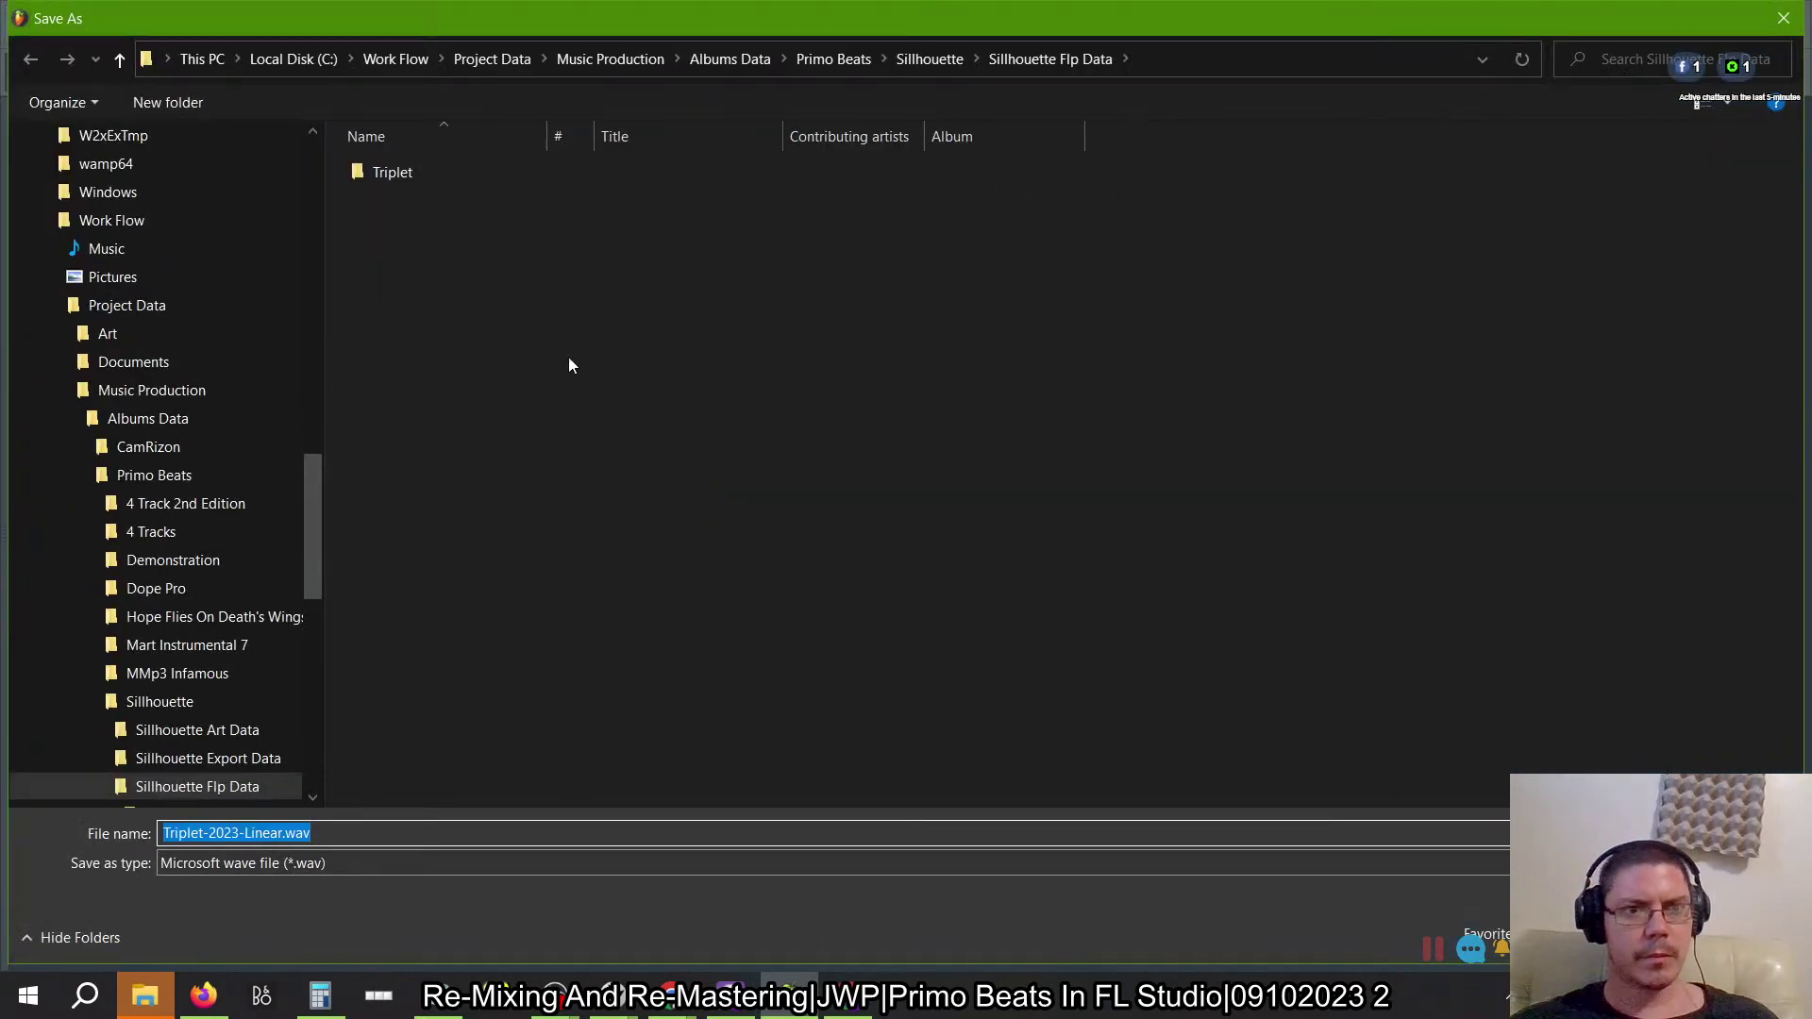
{"action": "double_click", "coordinate": [390, 170]}
{"action": "left_click", "coordinate": [406, 200]}
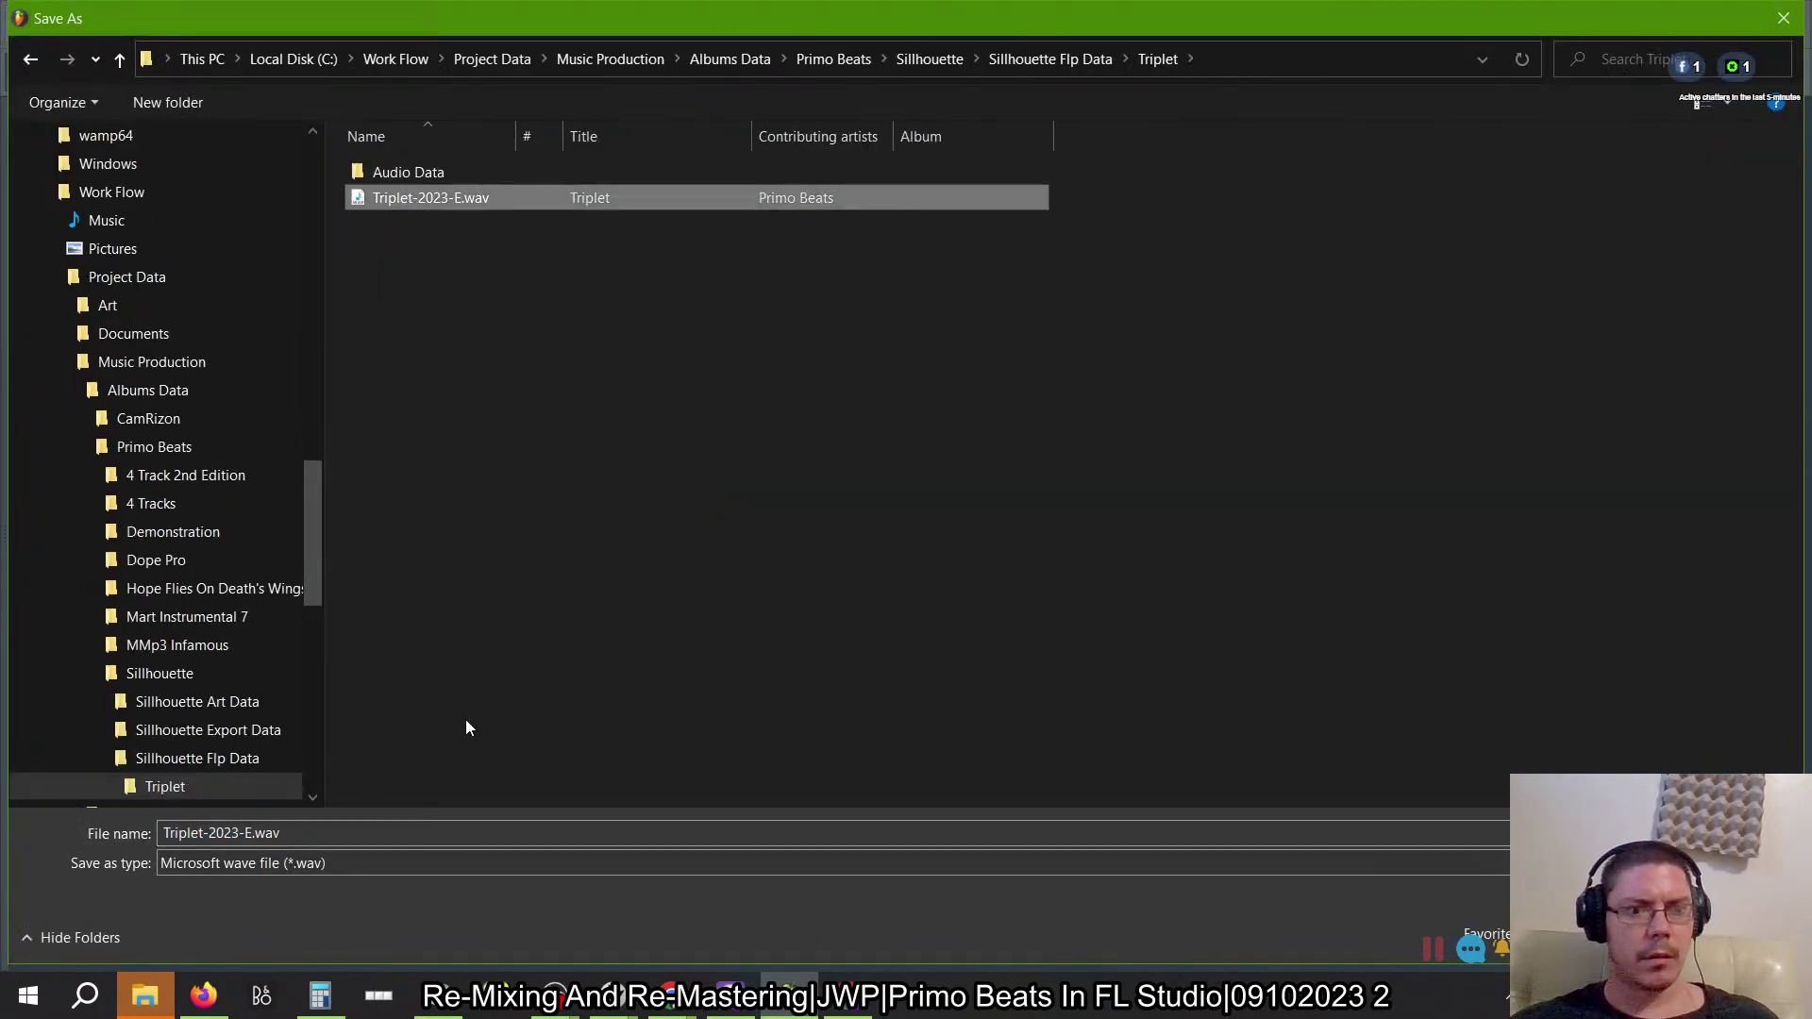
{"action": "left_click", "coordinate": [254, 833]}
{"action": "left_click", "coordinate": [253, 833]}
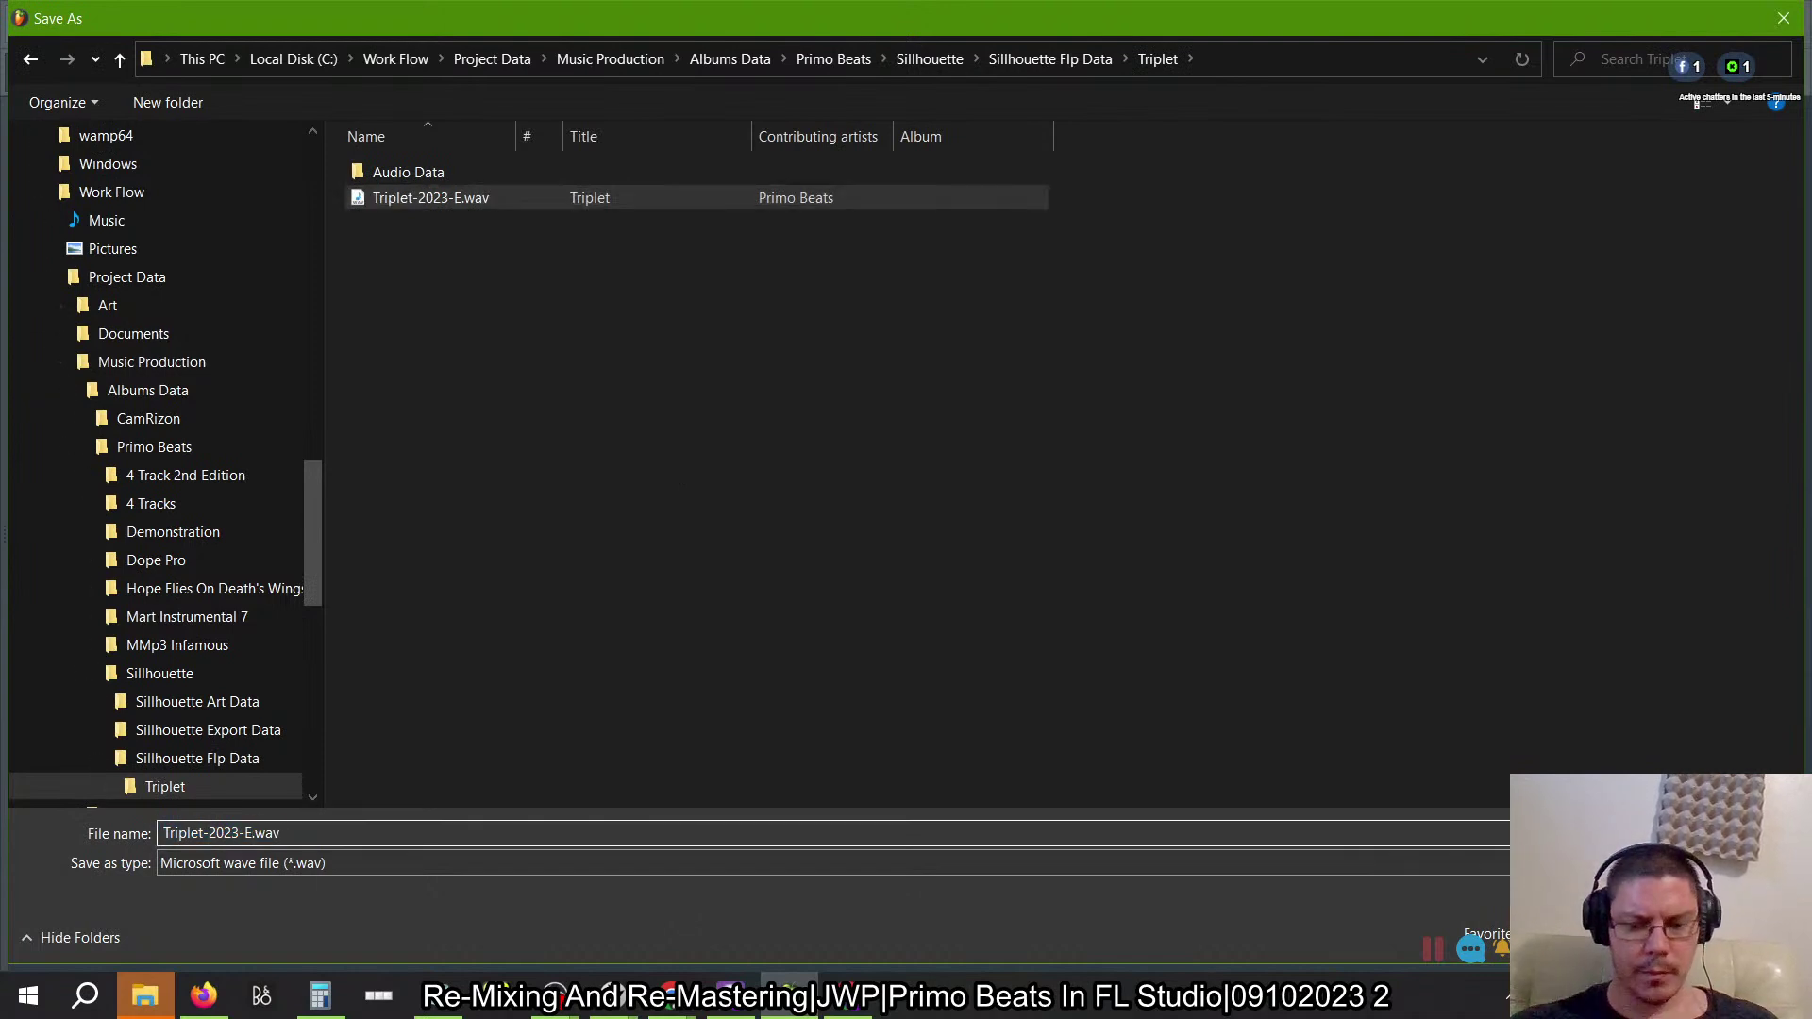
{"action": "type", "text": "-Linear"}
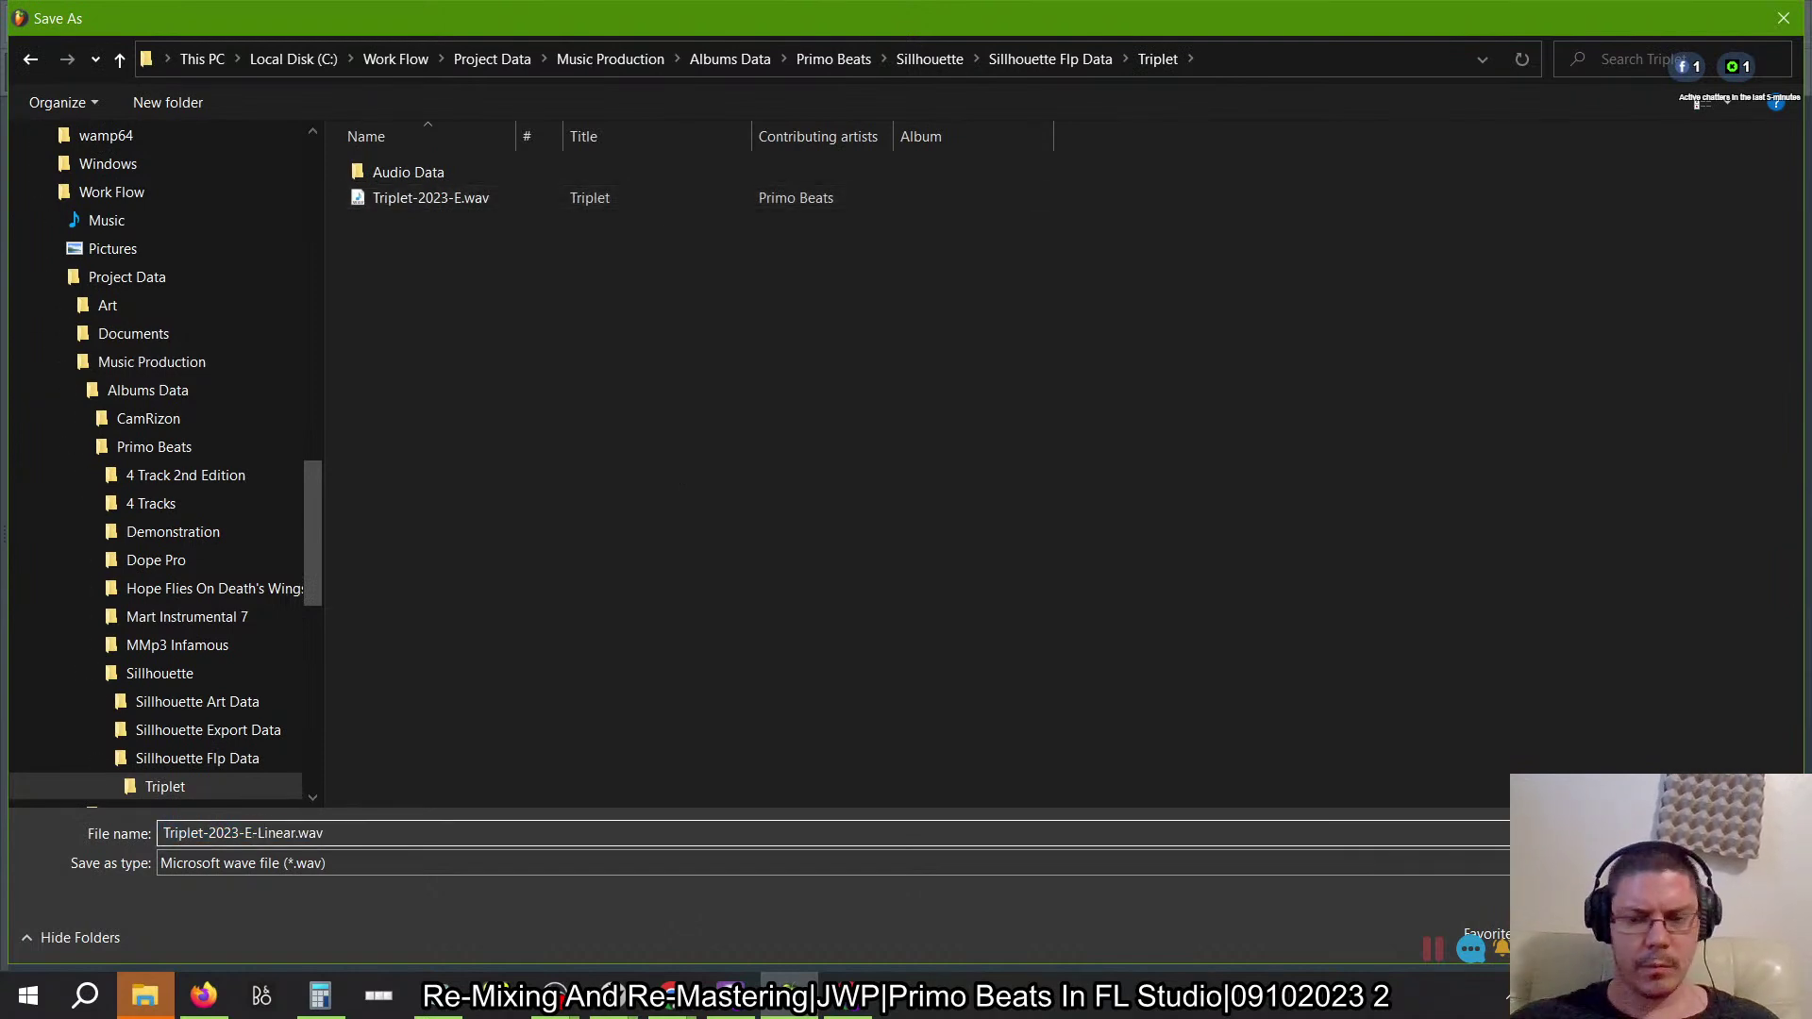
{"action": "key", "text": "Return"}
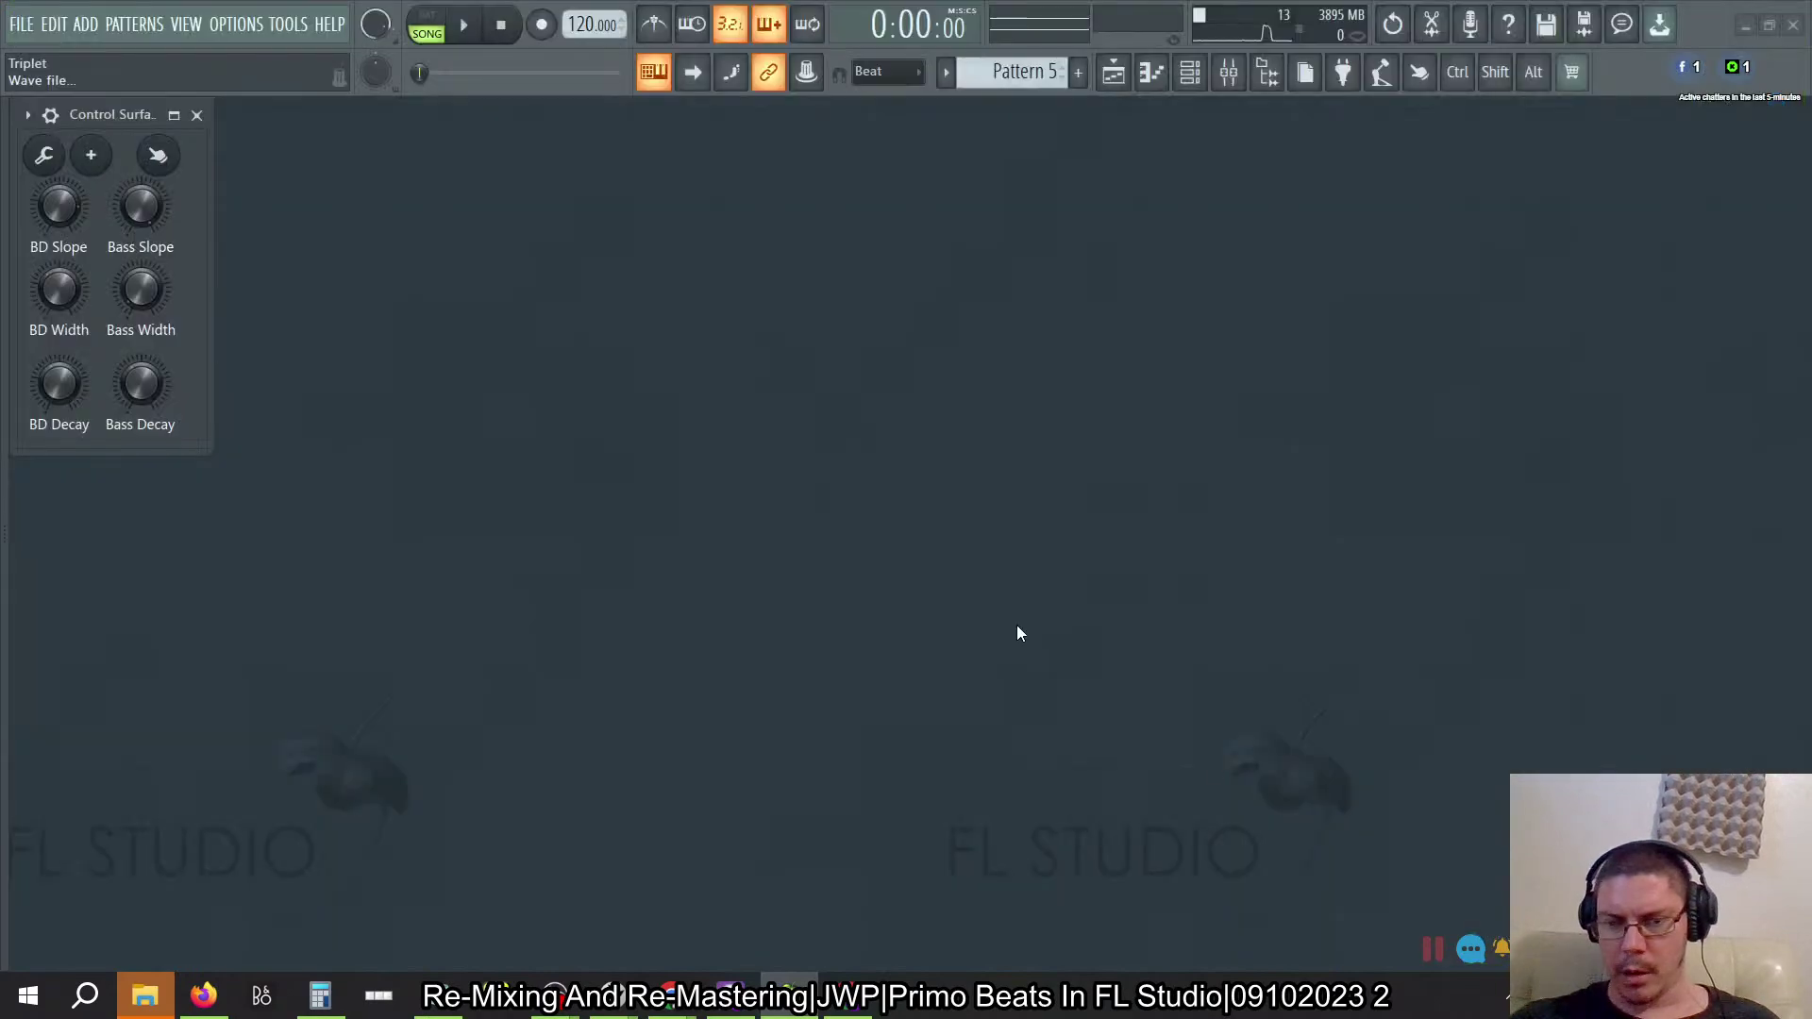